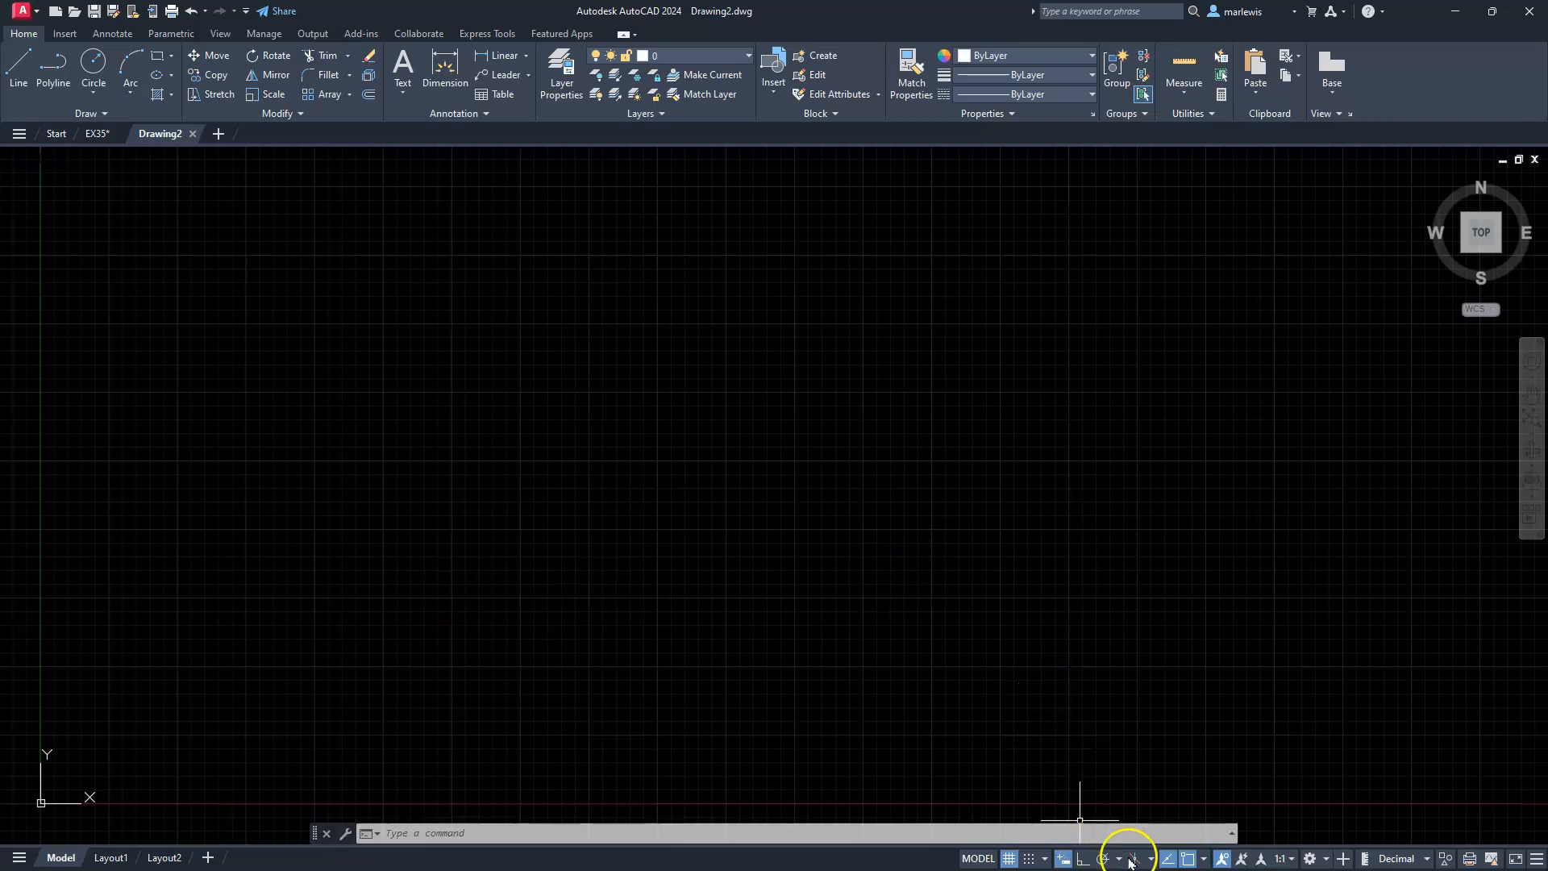
- Turn the grid display off and ortho mode on, and check the active object snap modes
{"action": "left_click", "coordinate": [1009, 858]}
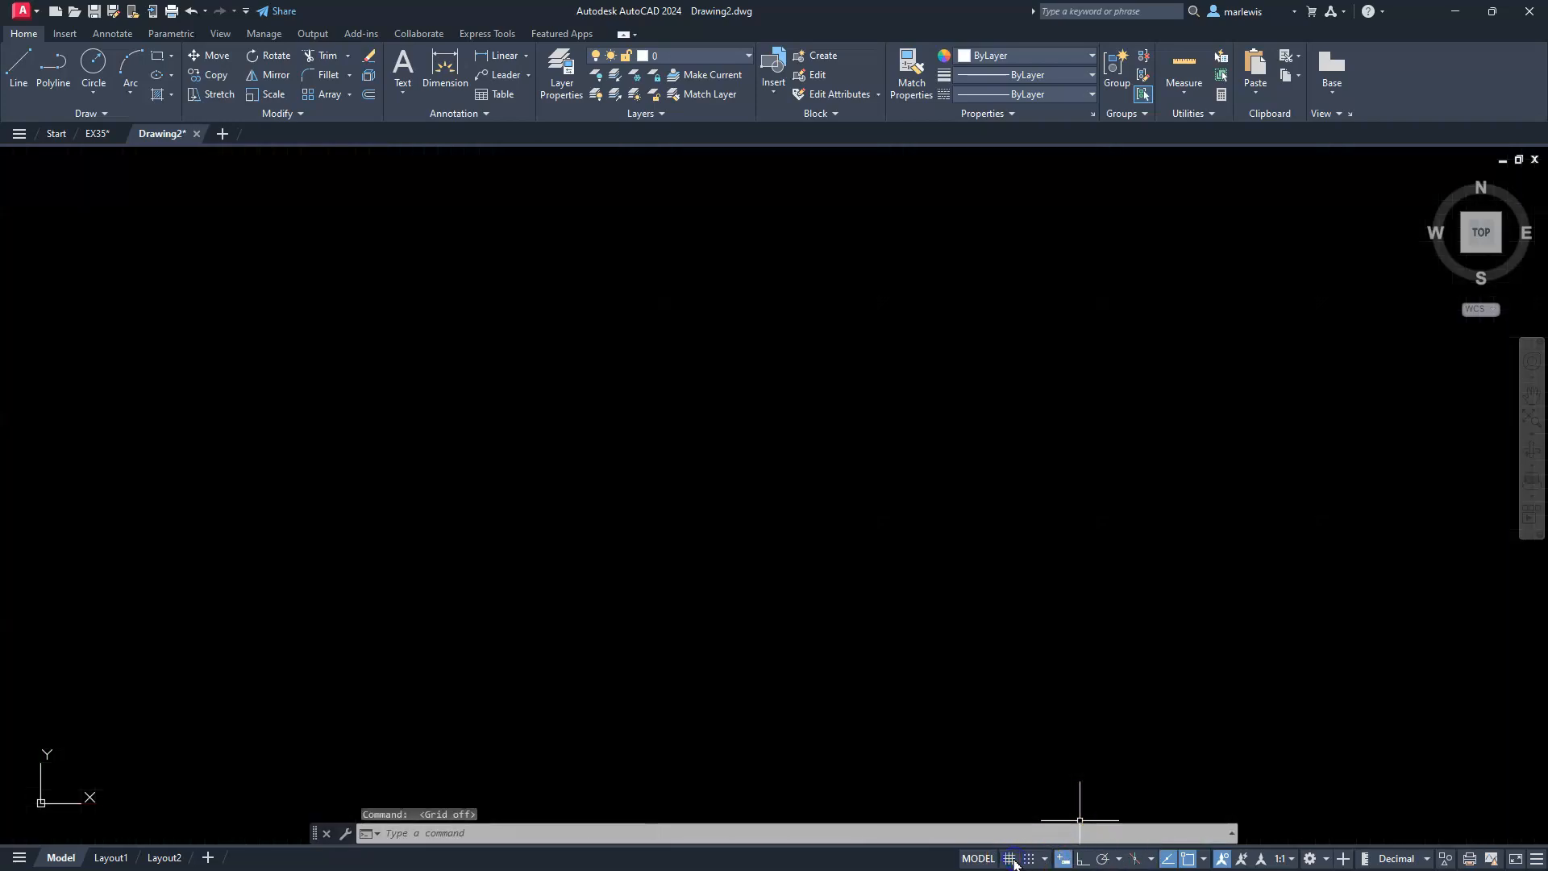
{"action": "left_click", "coordinate": [1083, 858]}
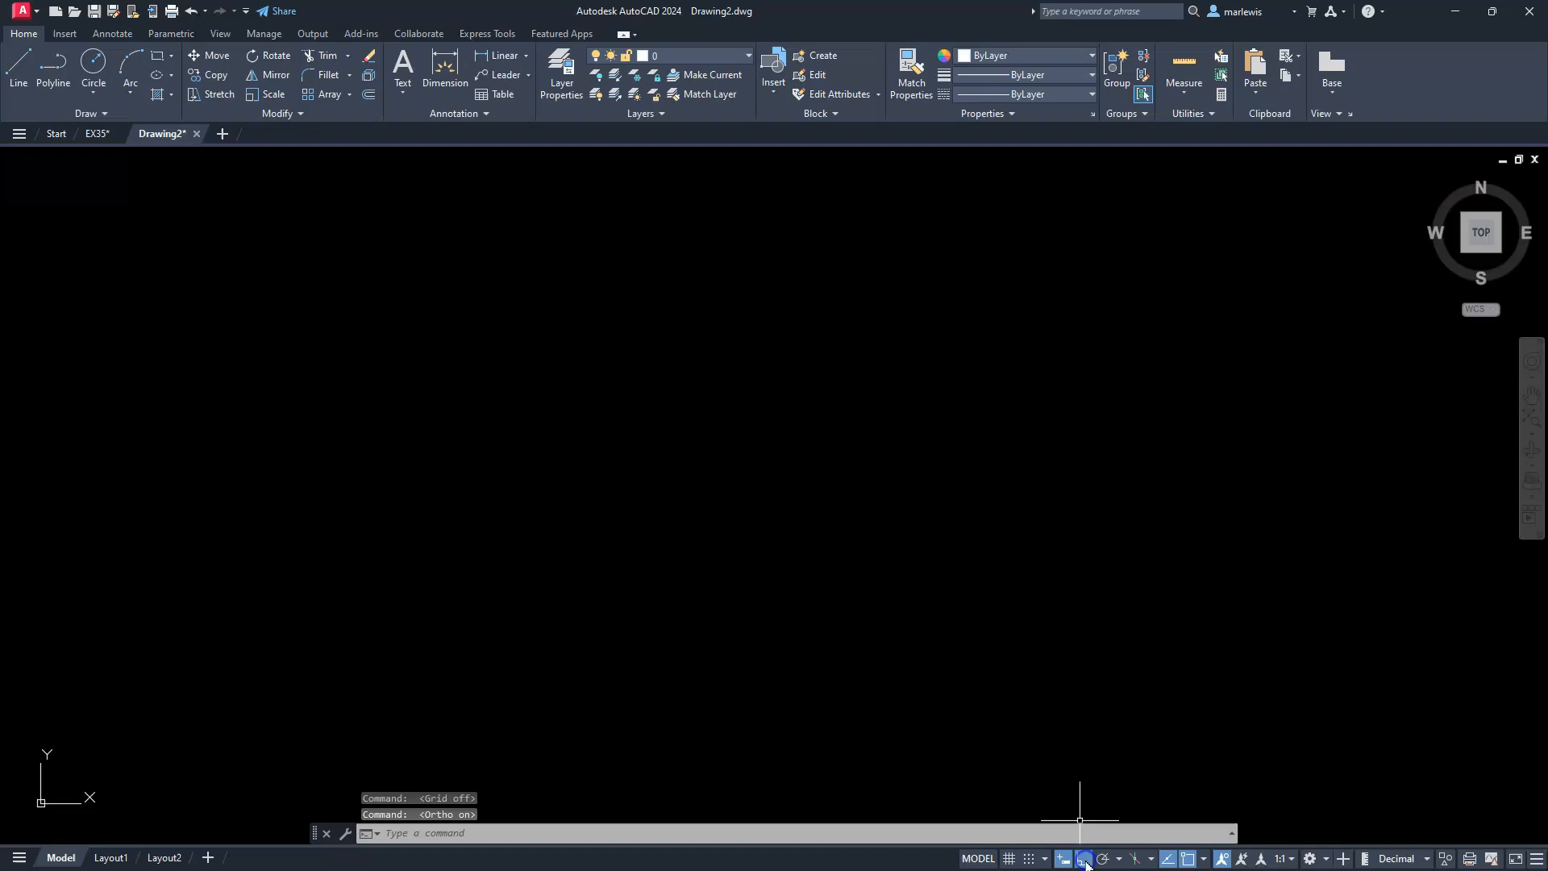
{"action": "left_click", "coordinate": [1203, 859]}
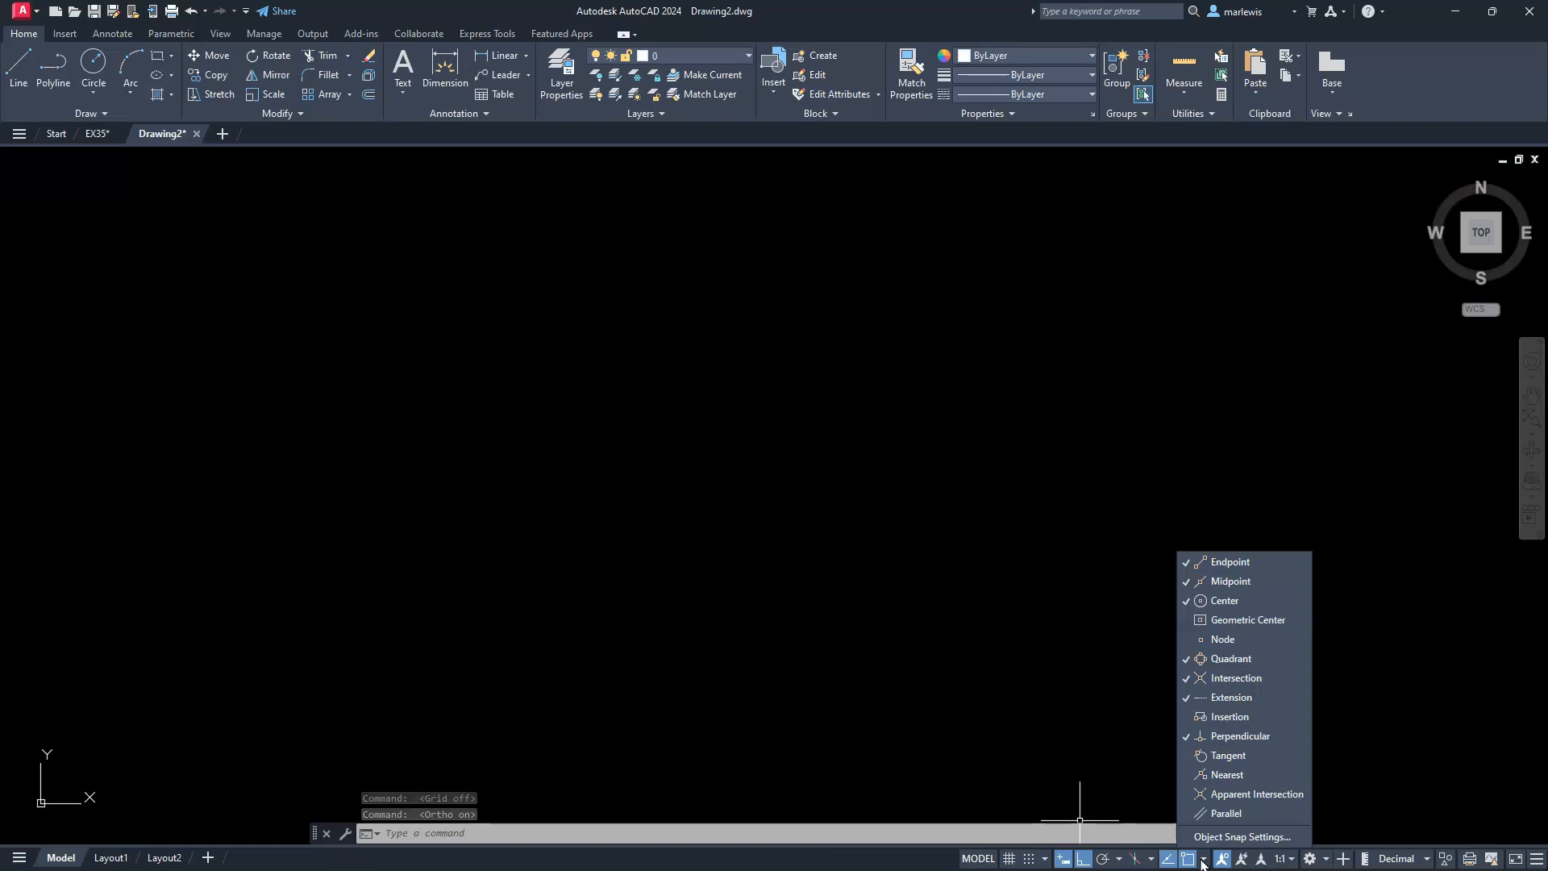
{"action": "left_click", "coordinate": [853, 711]}
- Draw a rectangle 100 units wide and 60 units high in the empty drawing
{"action": "mouse_move", "coordinate": [339, 491]}
{"action": "middle_mouse_down"}
{"action": "mouse_move", "coordinate": [435, 576]}
{"action": "mouse_move", "coordinate": [474, 543]}
{"action": "mouse_move", "coordinate": [459, 477]}
{"action": "middle_mouse_up"}
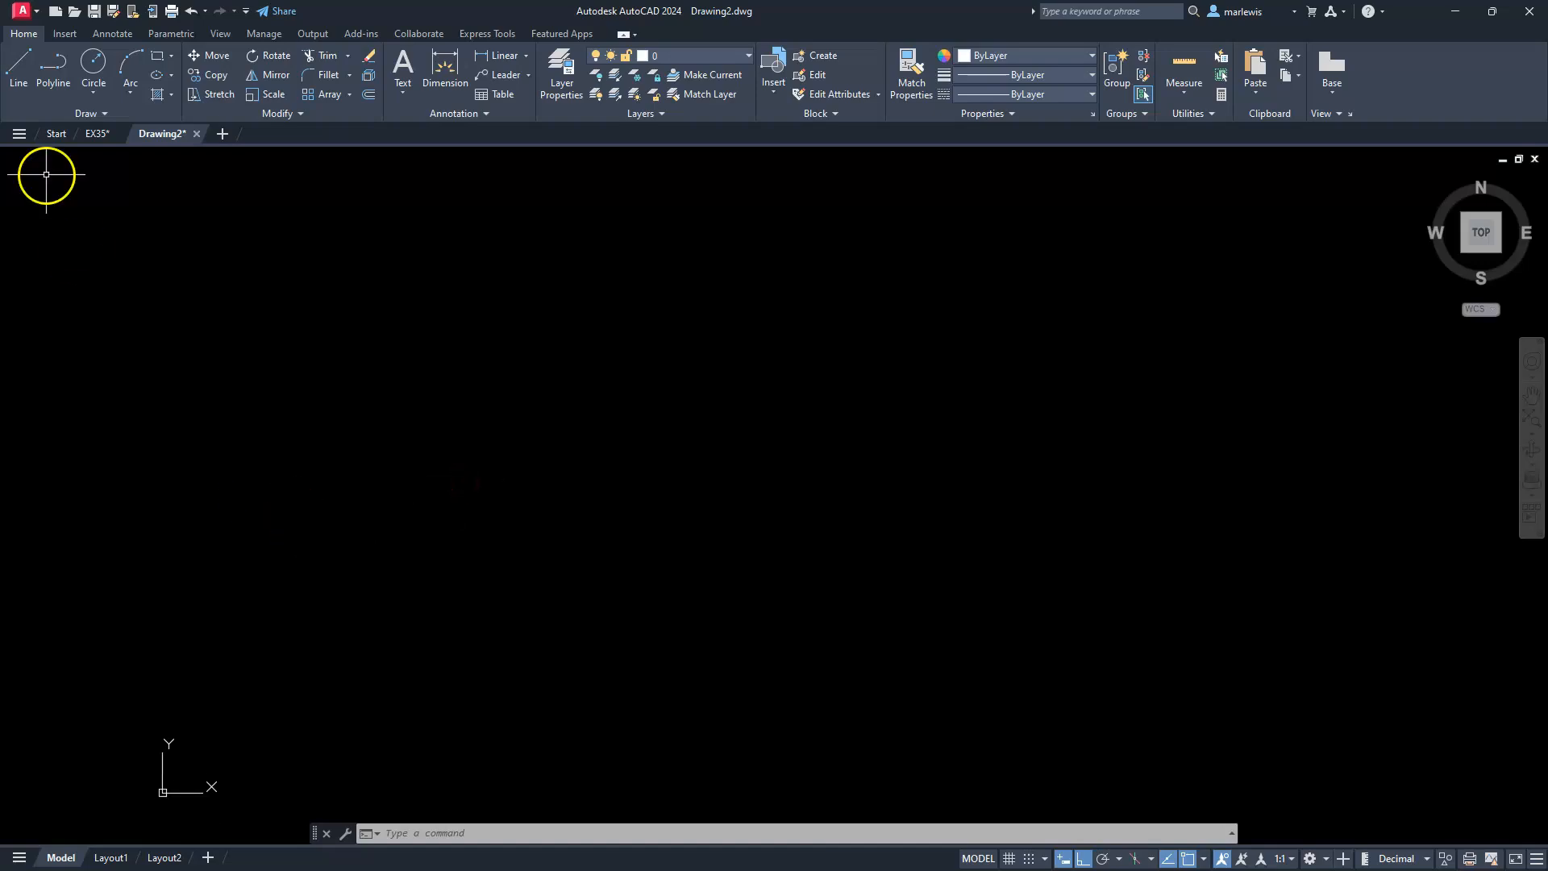
{"action": "left_click", "coordinate": [157, 58]}
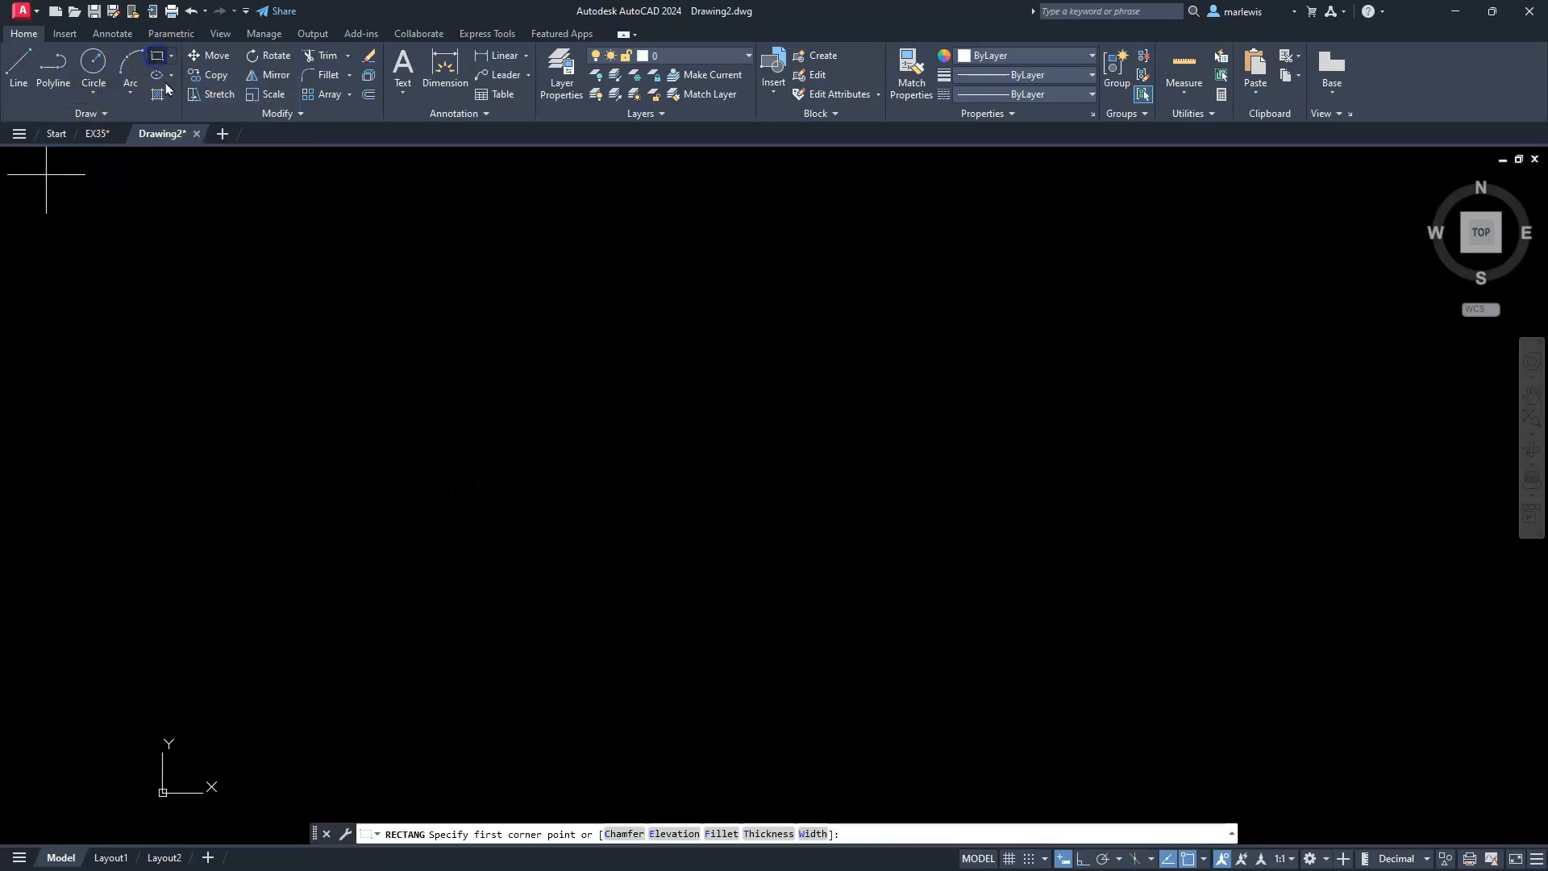
{"action": "left_click", "coordinate": [468, 391]}
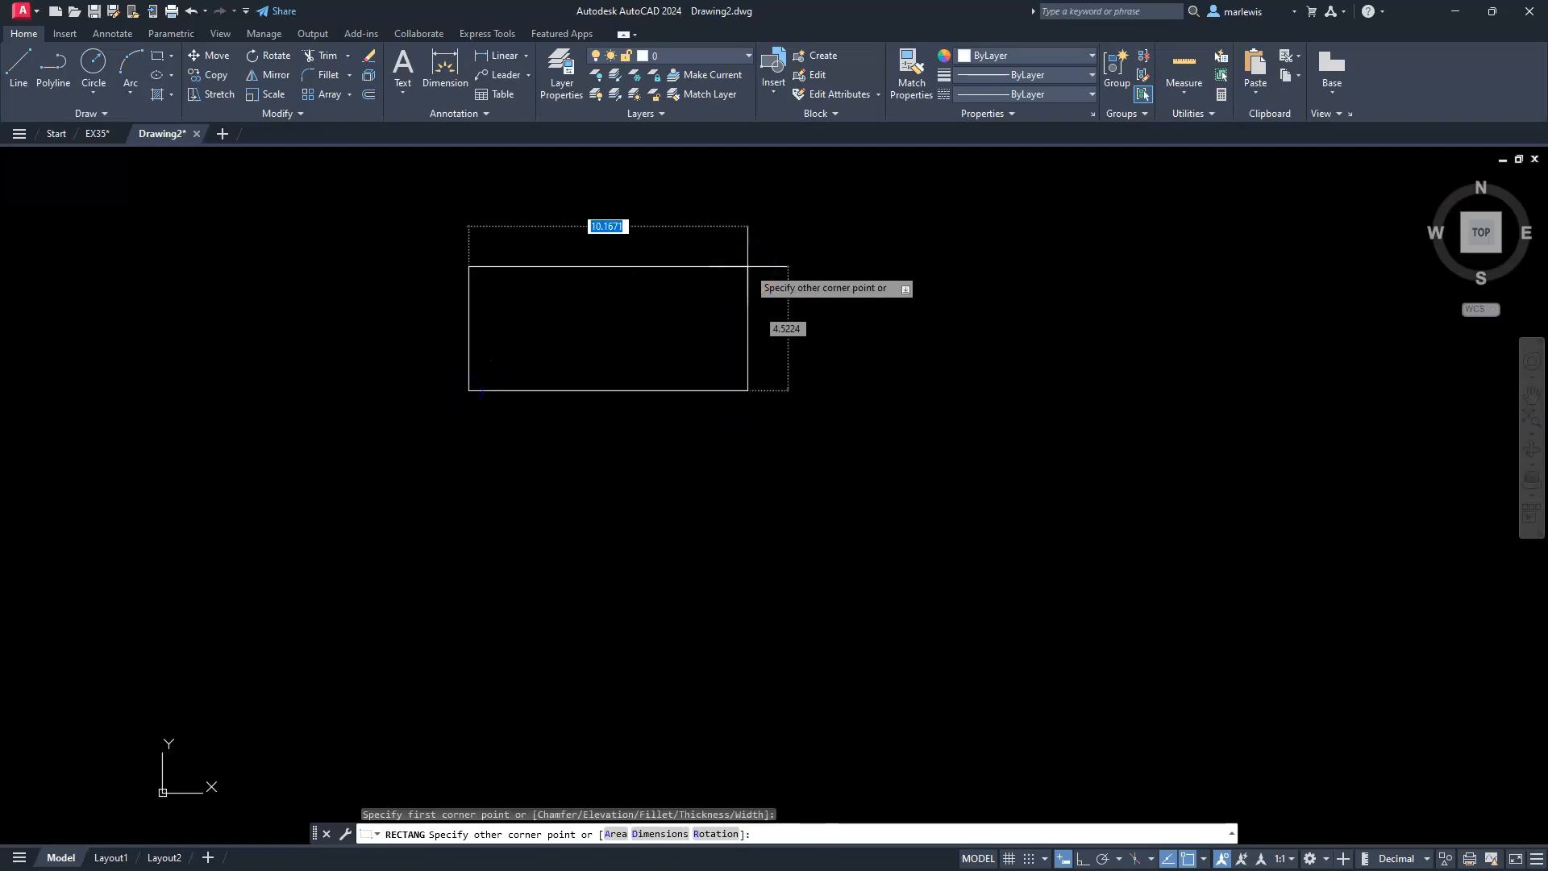
{"action": "type", "text": "100"}
{"action": "key", "text": "Tab"}
{"action": "key", "text": "Return"}
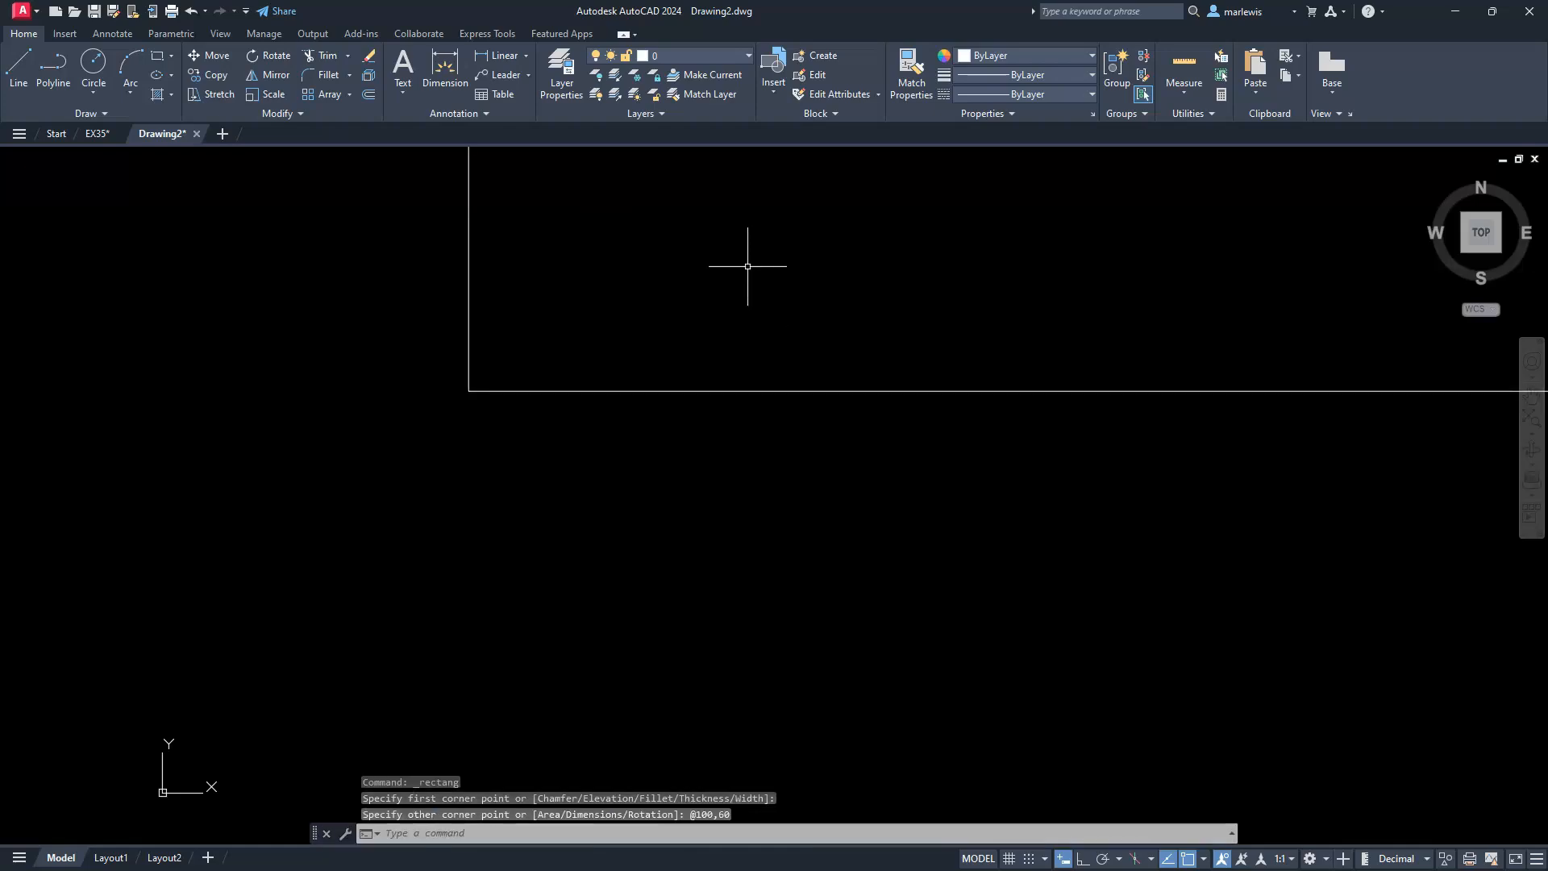
{"action": "left_click", "coordinate": [1533, 418]}
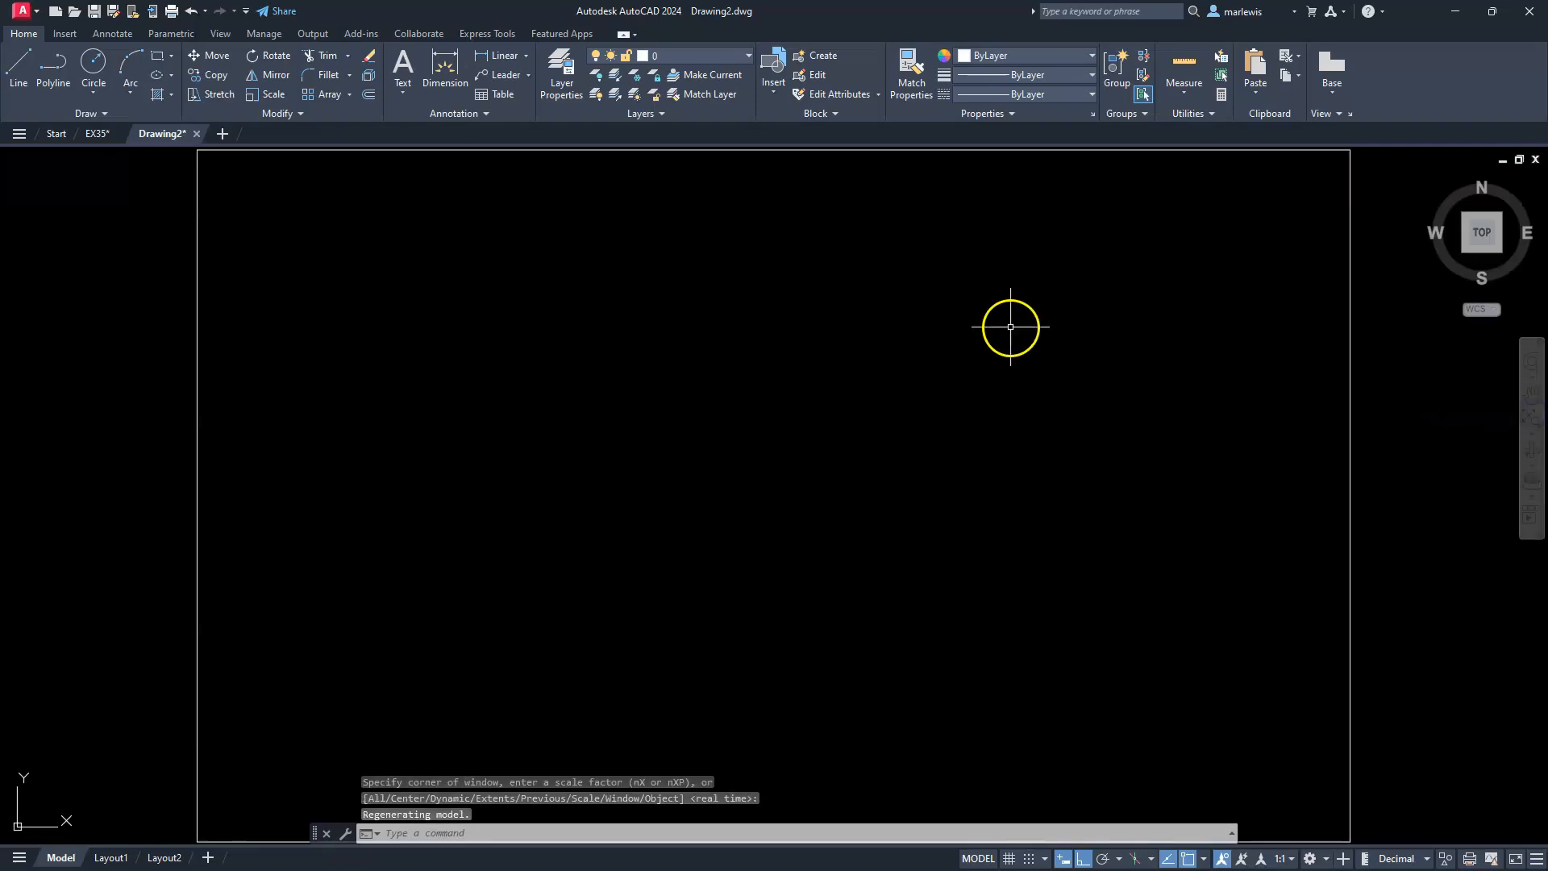
{"action": "scroll", "coordinate": [871, 400], "scroll_direction": "down", "scroll_amount": 3}
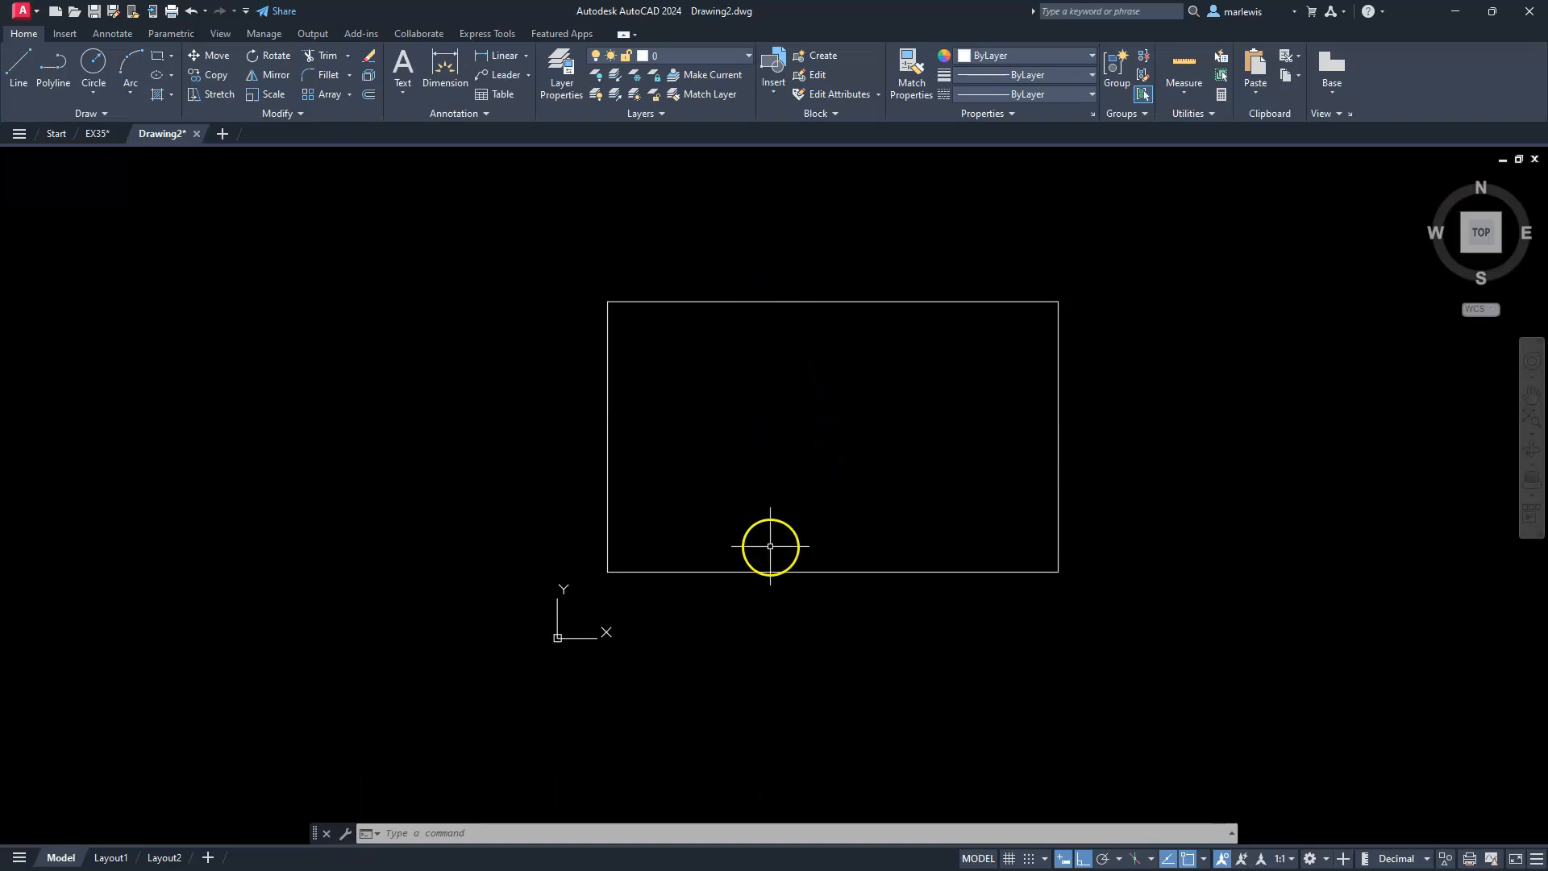
{"action": "left_click", "coordinate": [812, 301]}
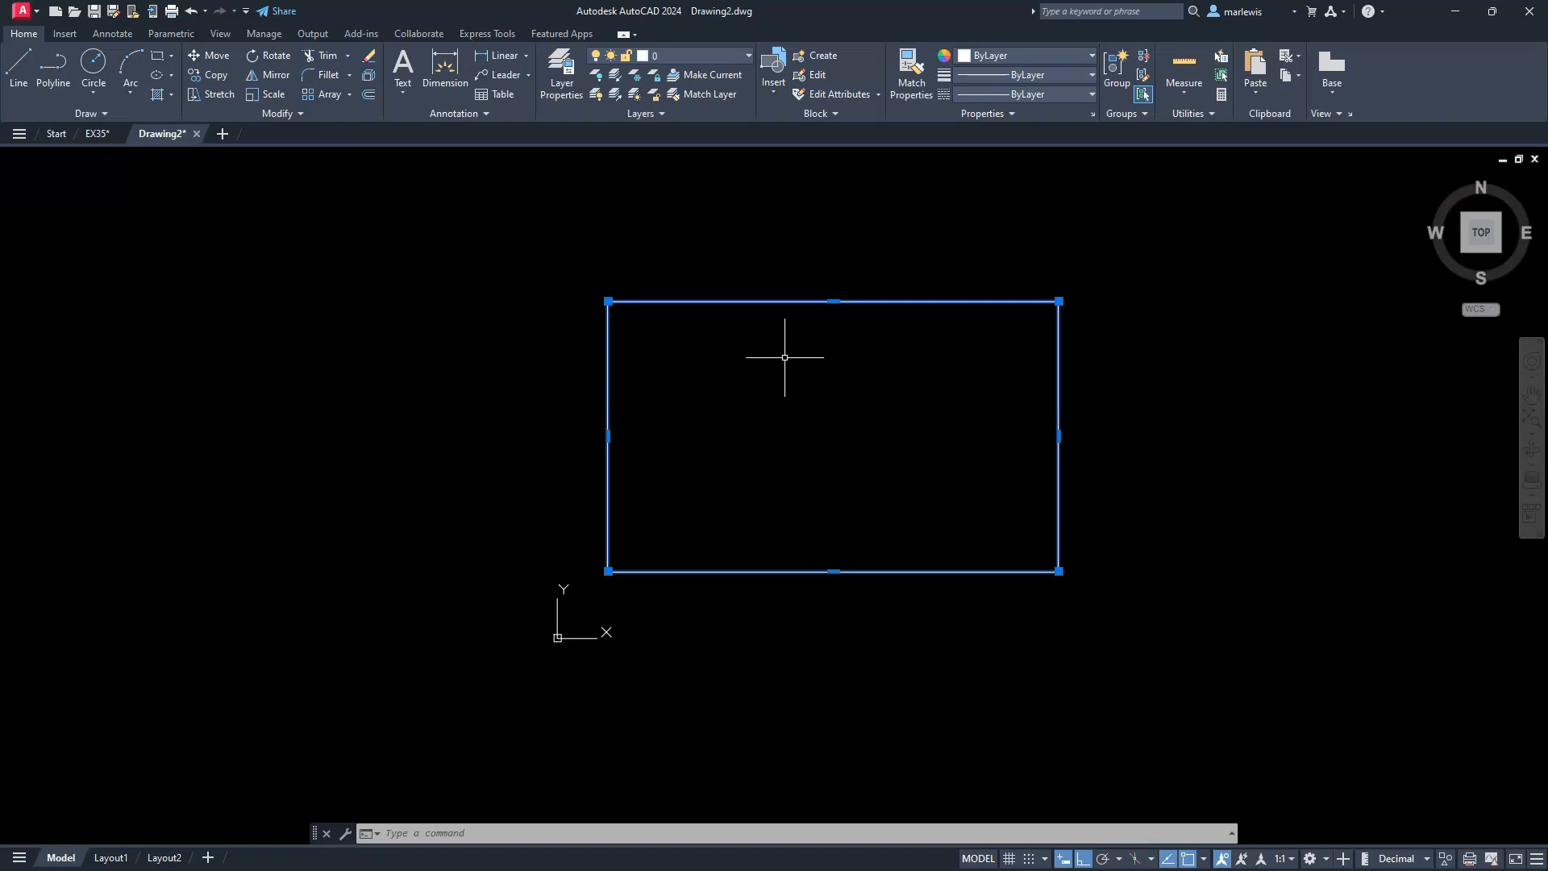
{"action": "key", "text": "Escape"}
{"action": "key", "text": "Escape"}
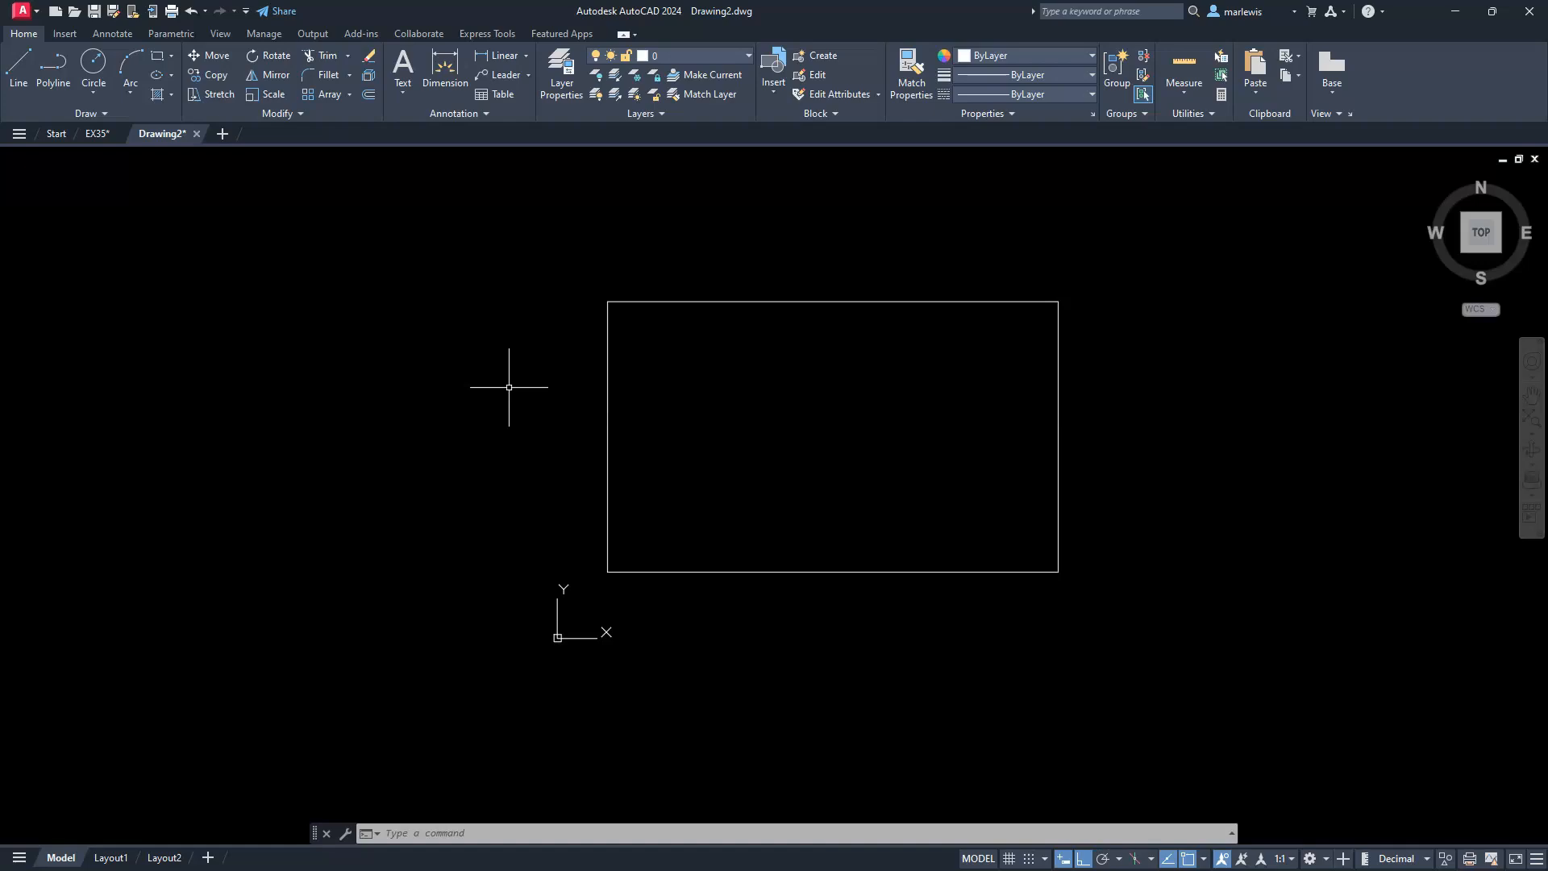
{"action": "left_click", "coordinate": [288, 118]}
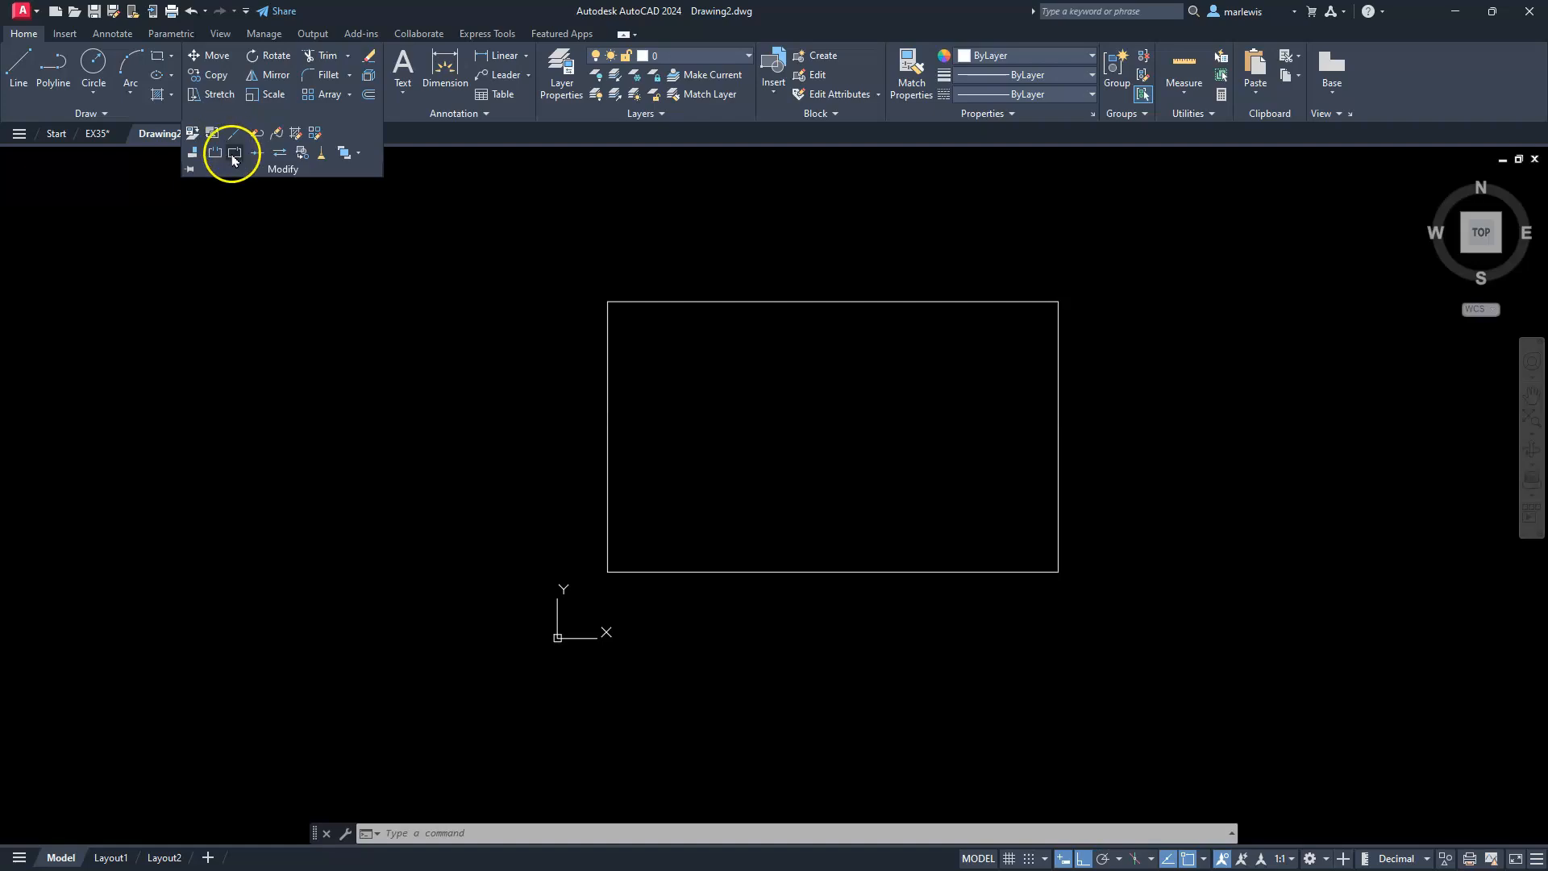
{"action": "left_click", "coordinate": [277, 255]}
{"action": "key", "text": "Escape"}
{"action": "key", "text": "Escape"}
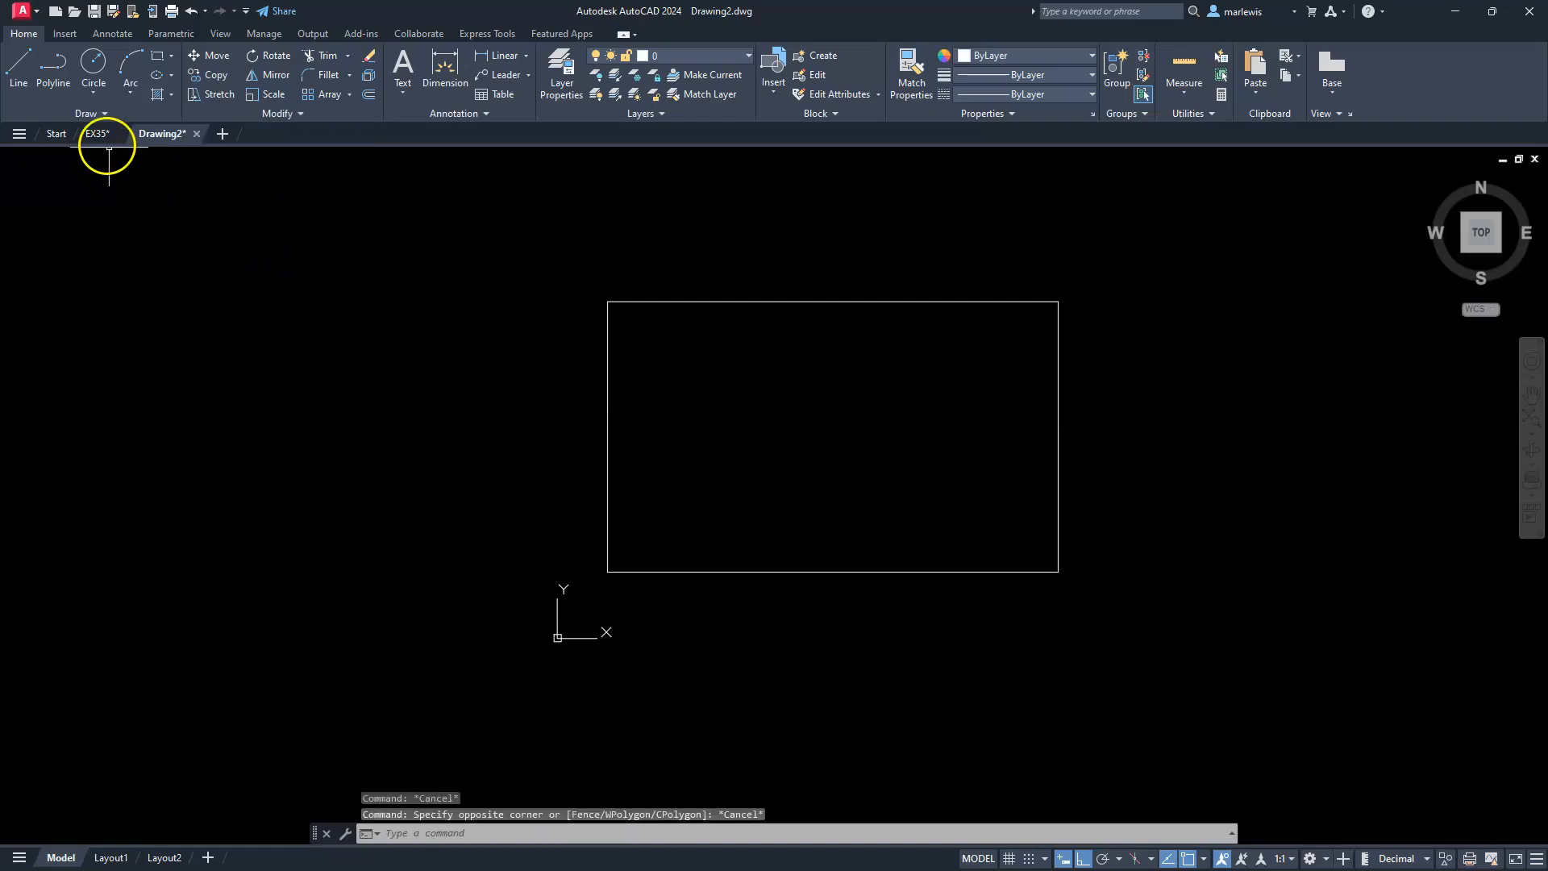
- Create two horizontal construction lines offset 15 inside the rectangle from its top and bottom edges
{"action": "left_click", "coordinate": [88, 117]}
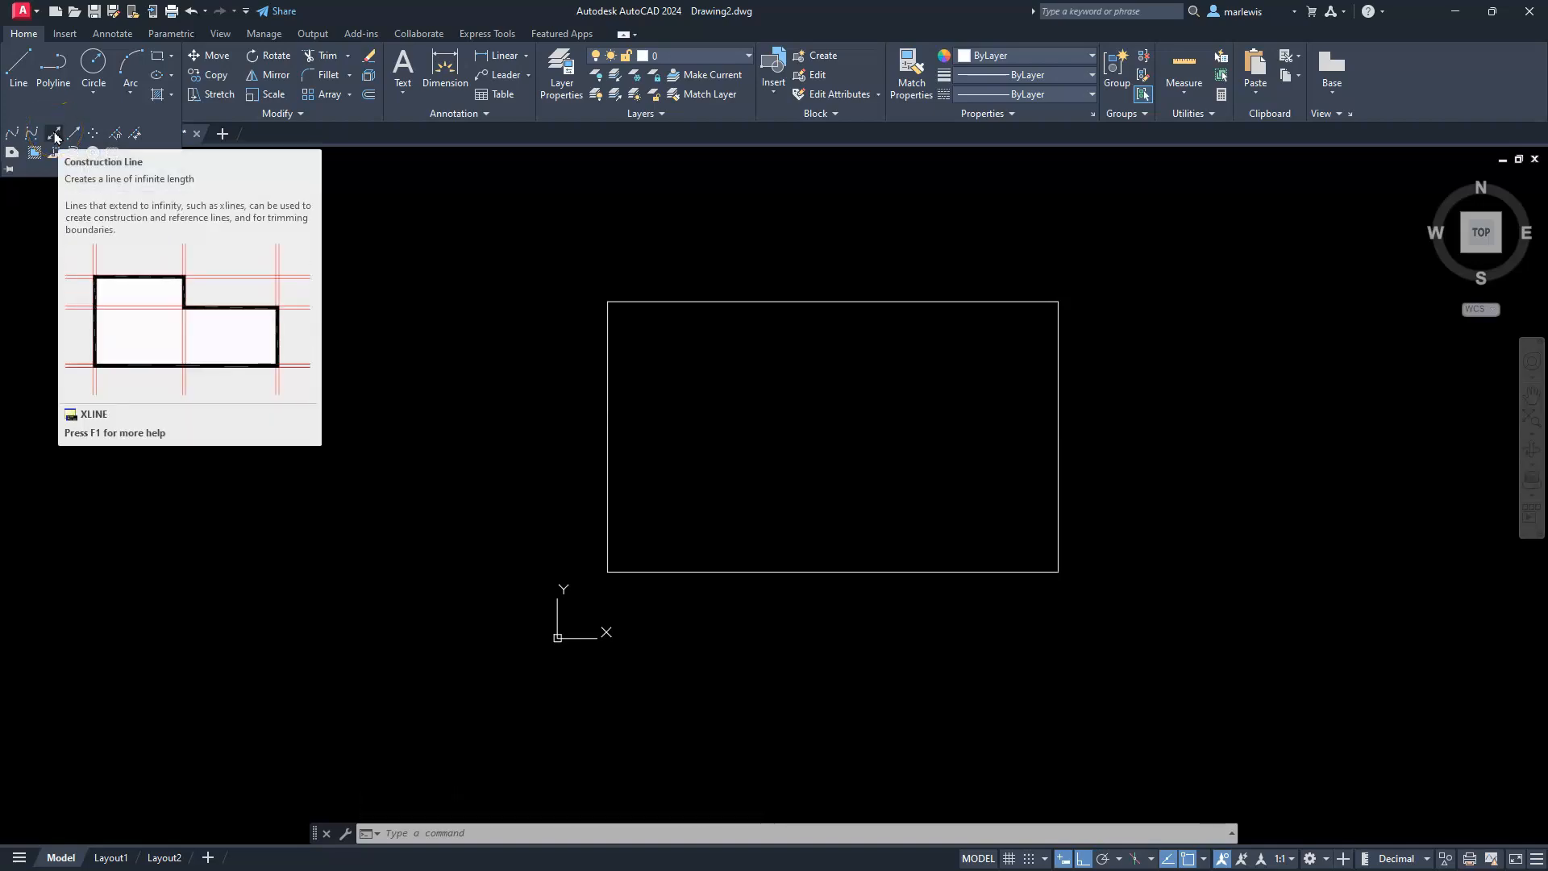
{"action": "left_click", "coordinate": [55, 137]}
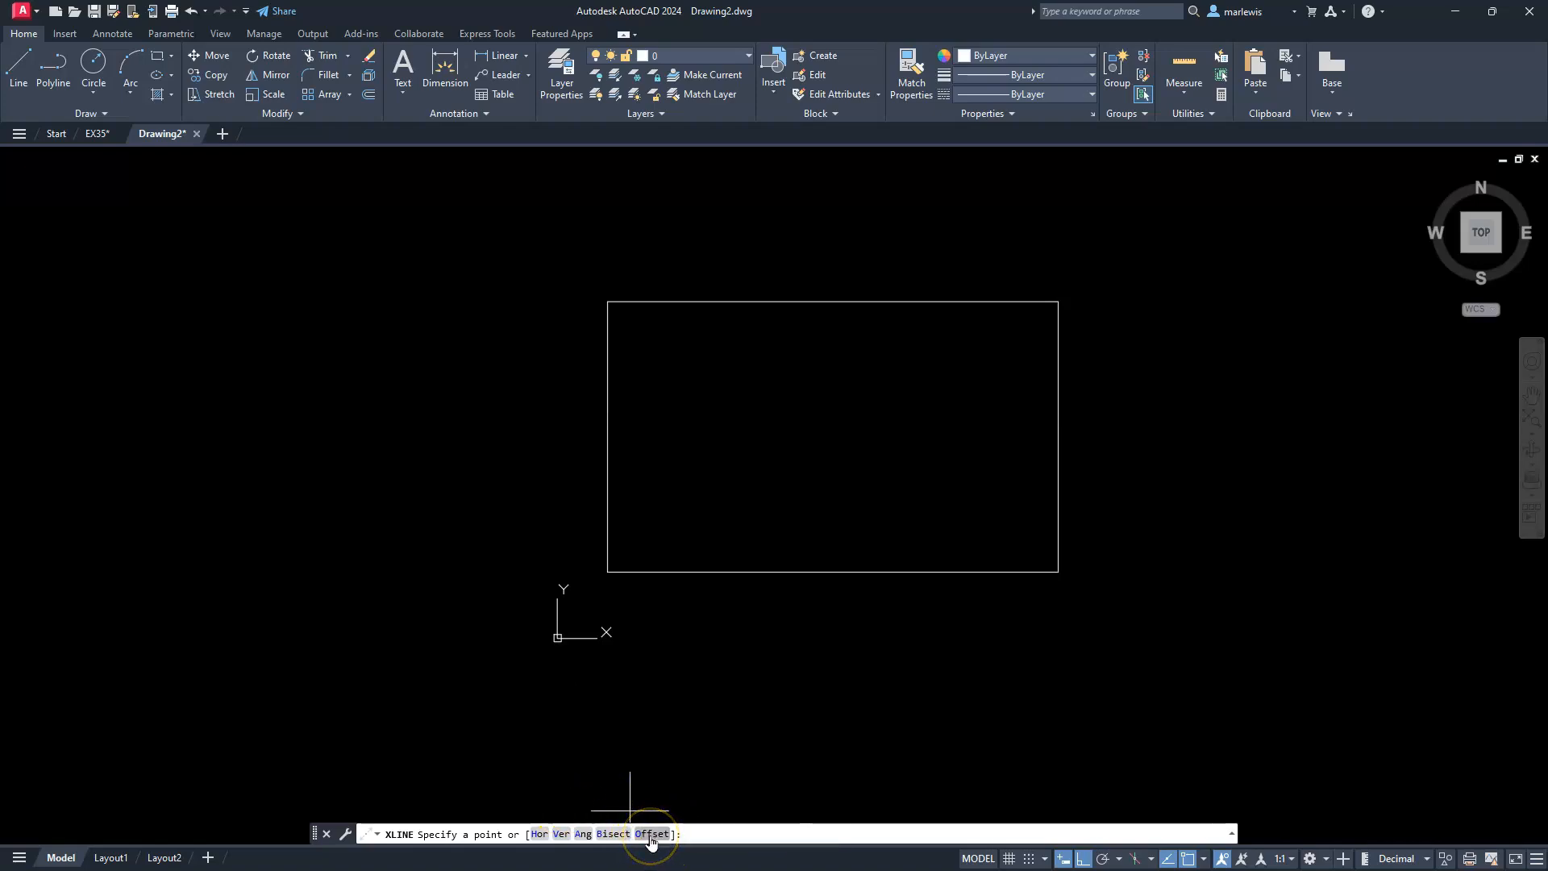
{"action": "left_click", "coordinate": [649, 835]}
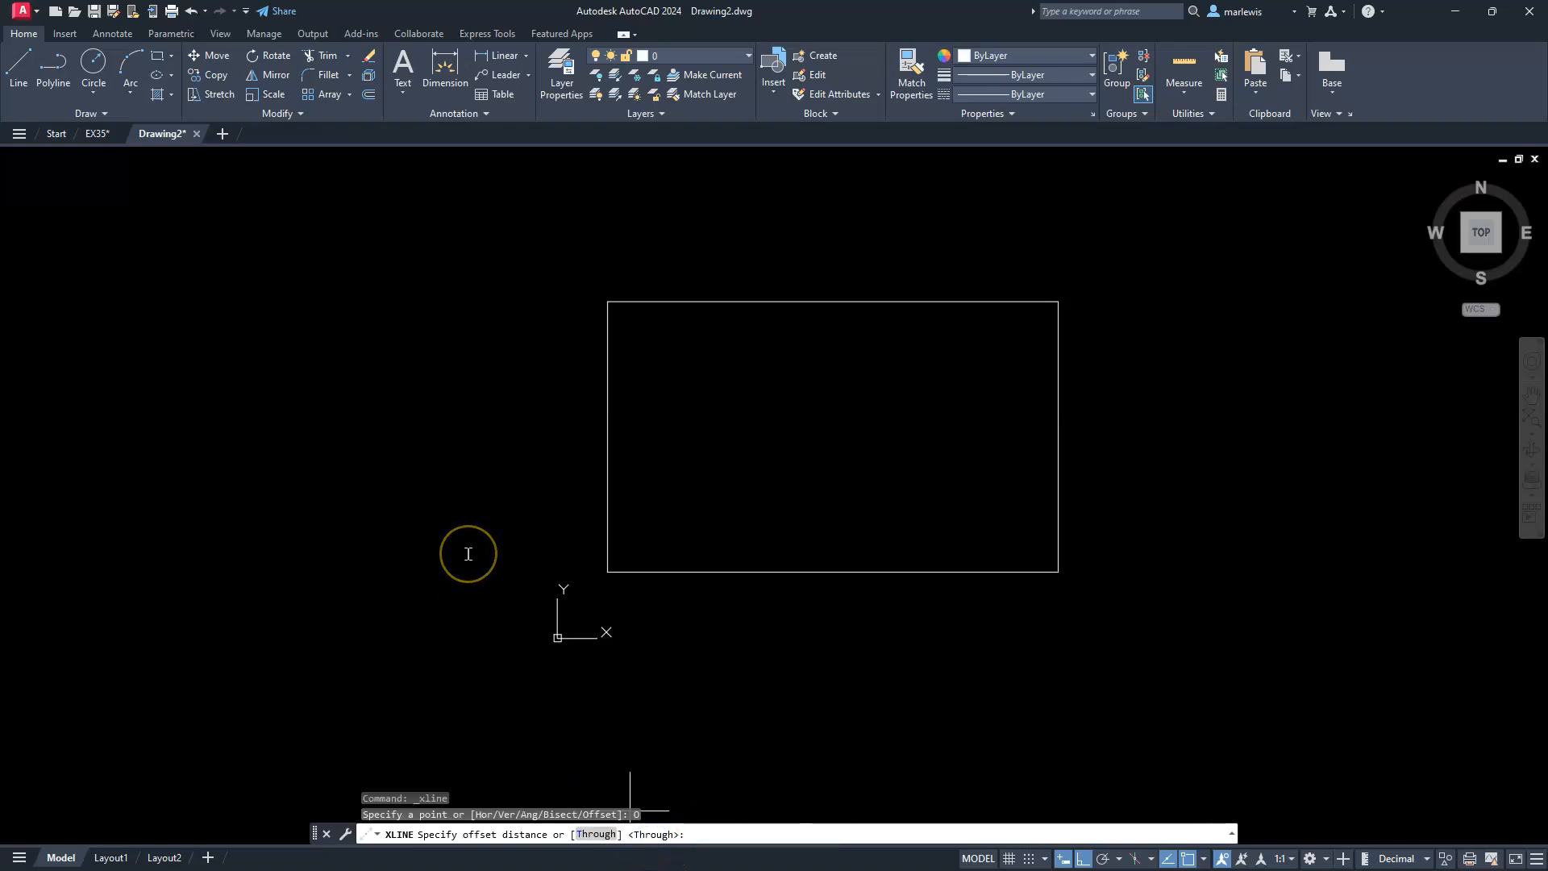
{"action": "type", "text": "15"}
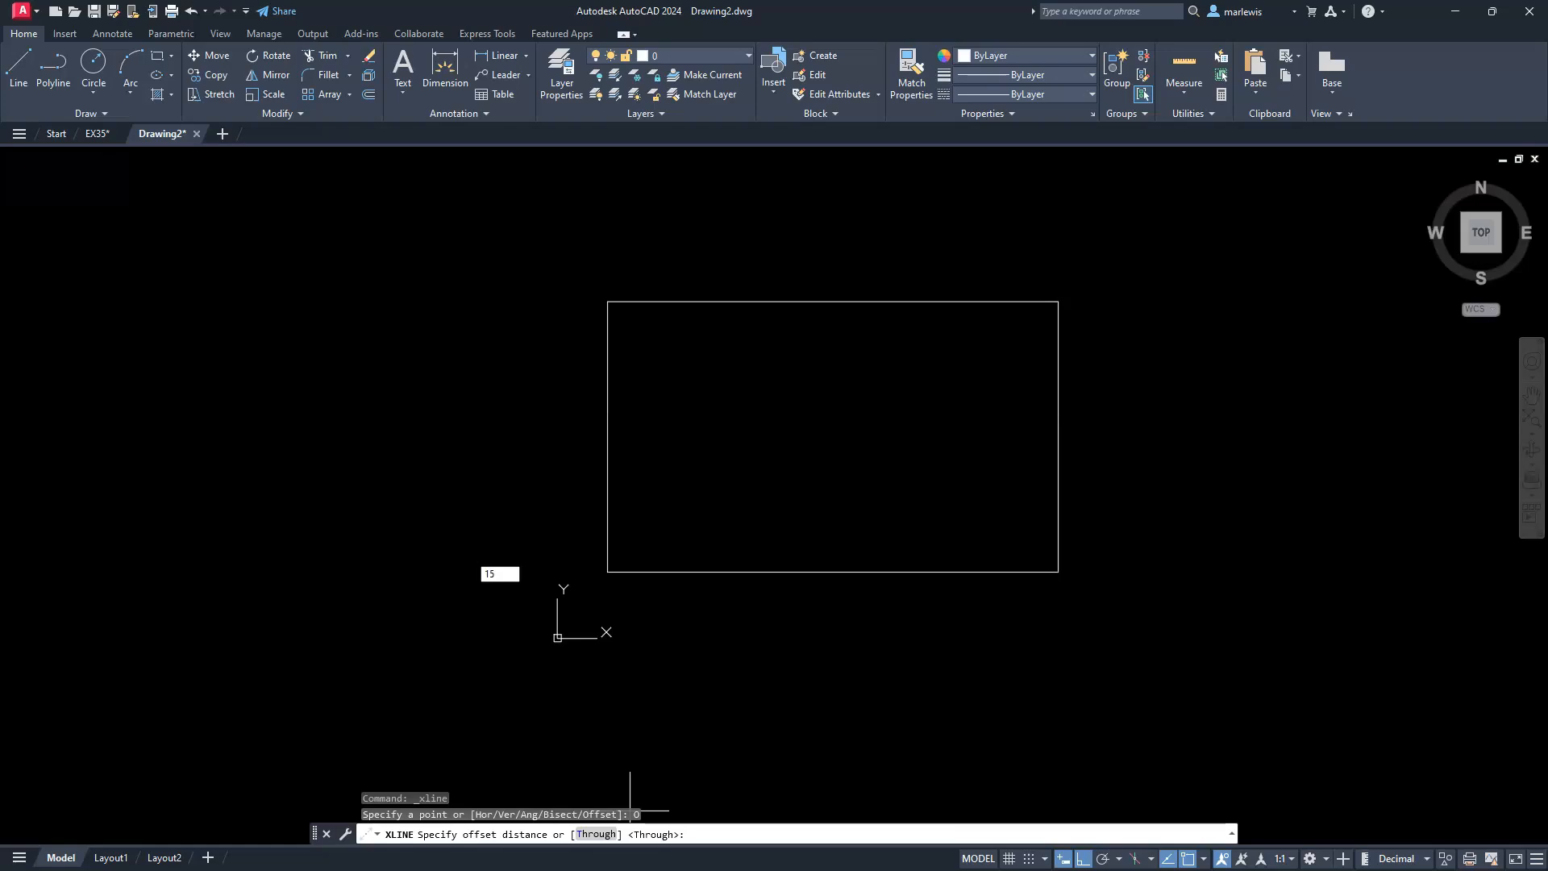
{"action": "key", "text": "Return"}
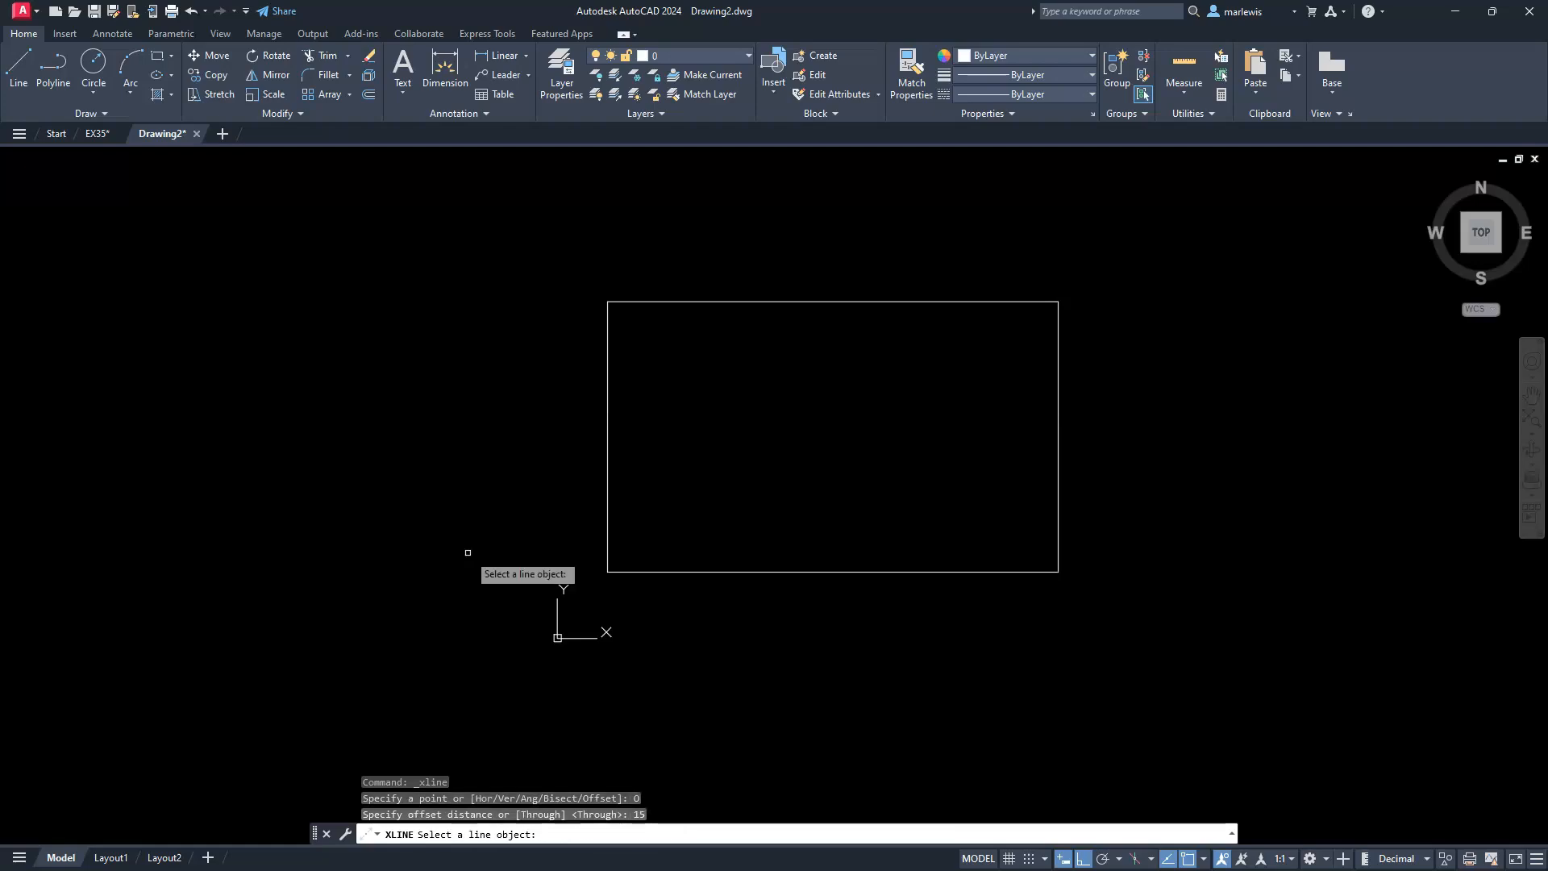
{"action": "left_click", "coordinate": [792, 302]}
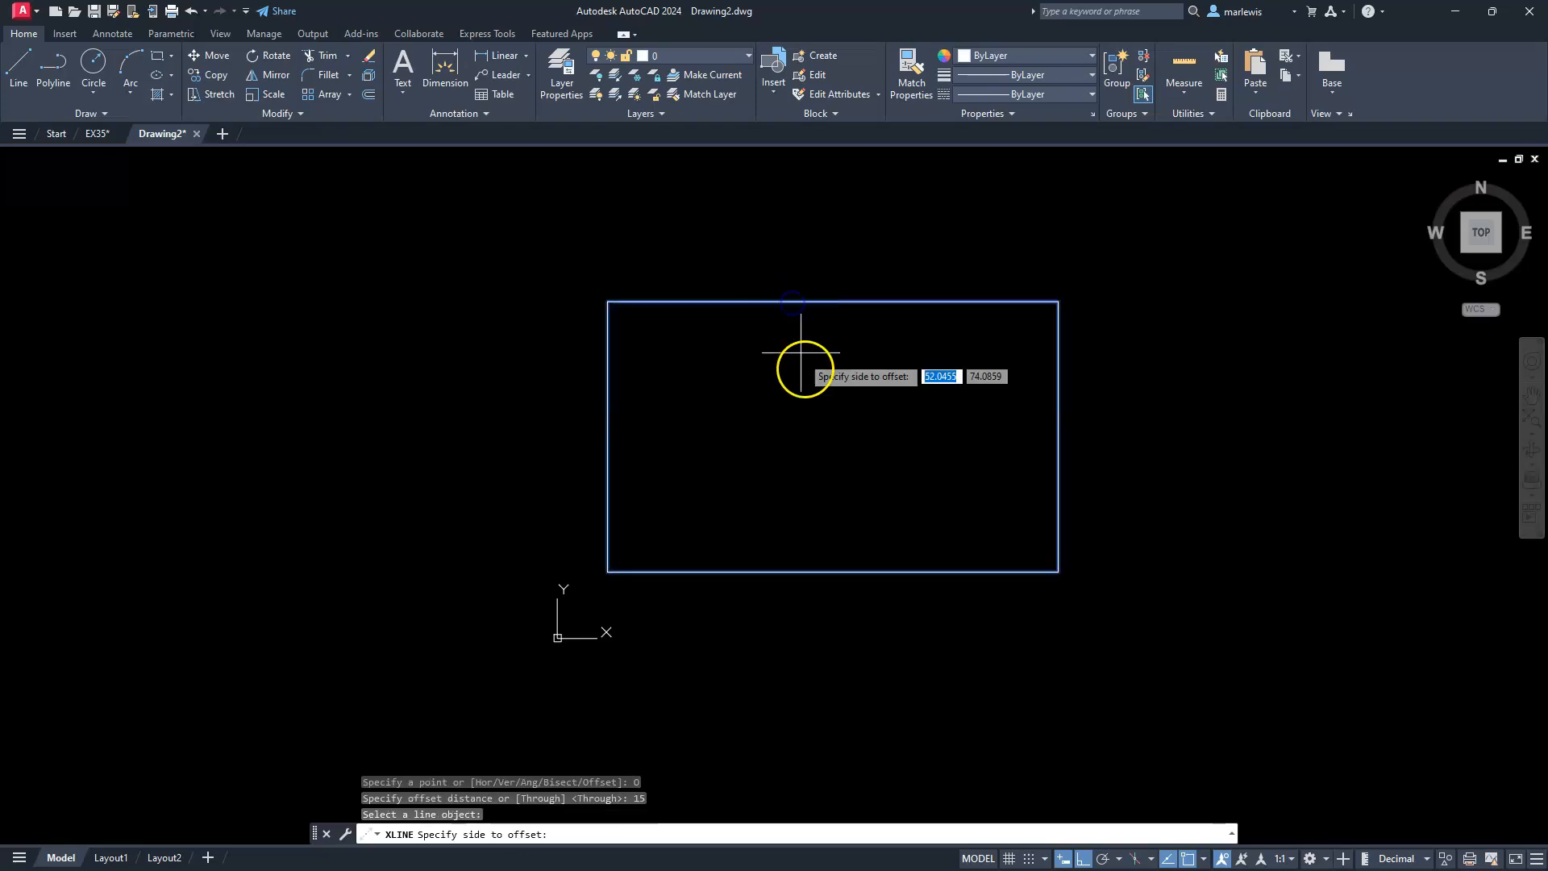
{"action": "left_click", "coordinate": [803, 398]}
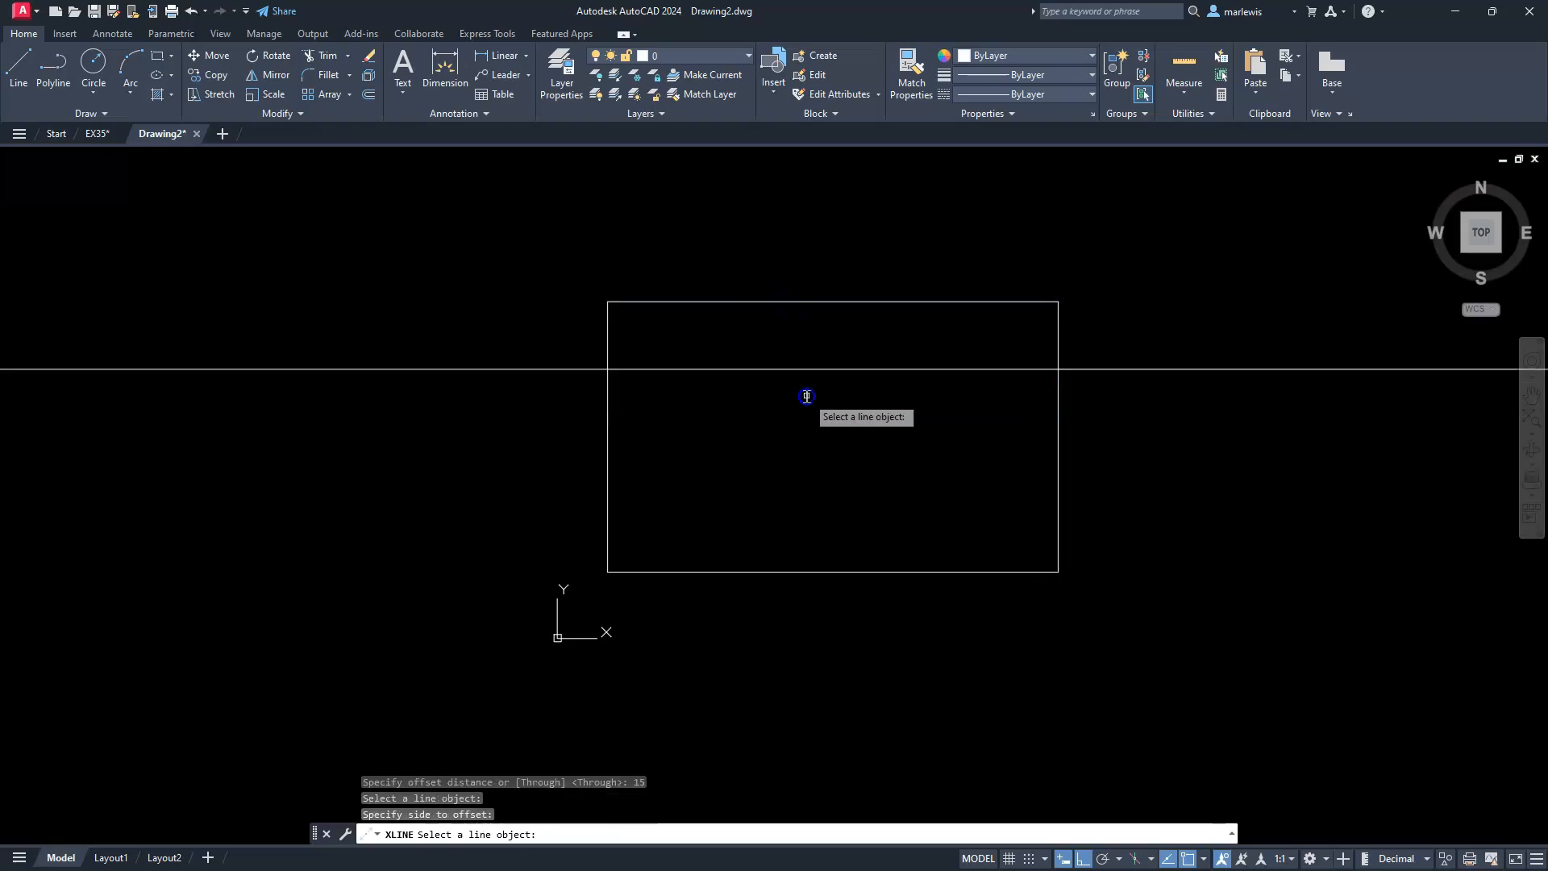
{"action": "left_click", "coordinate": [796, 572]}
{"action": "left_click", "coordinate": [795, 513]}
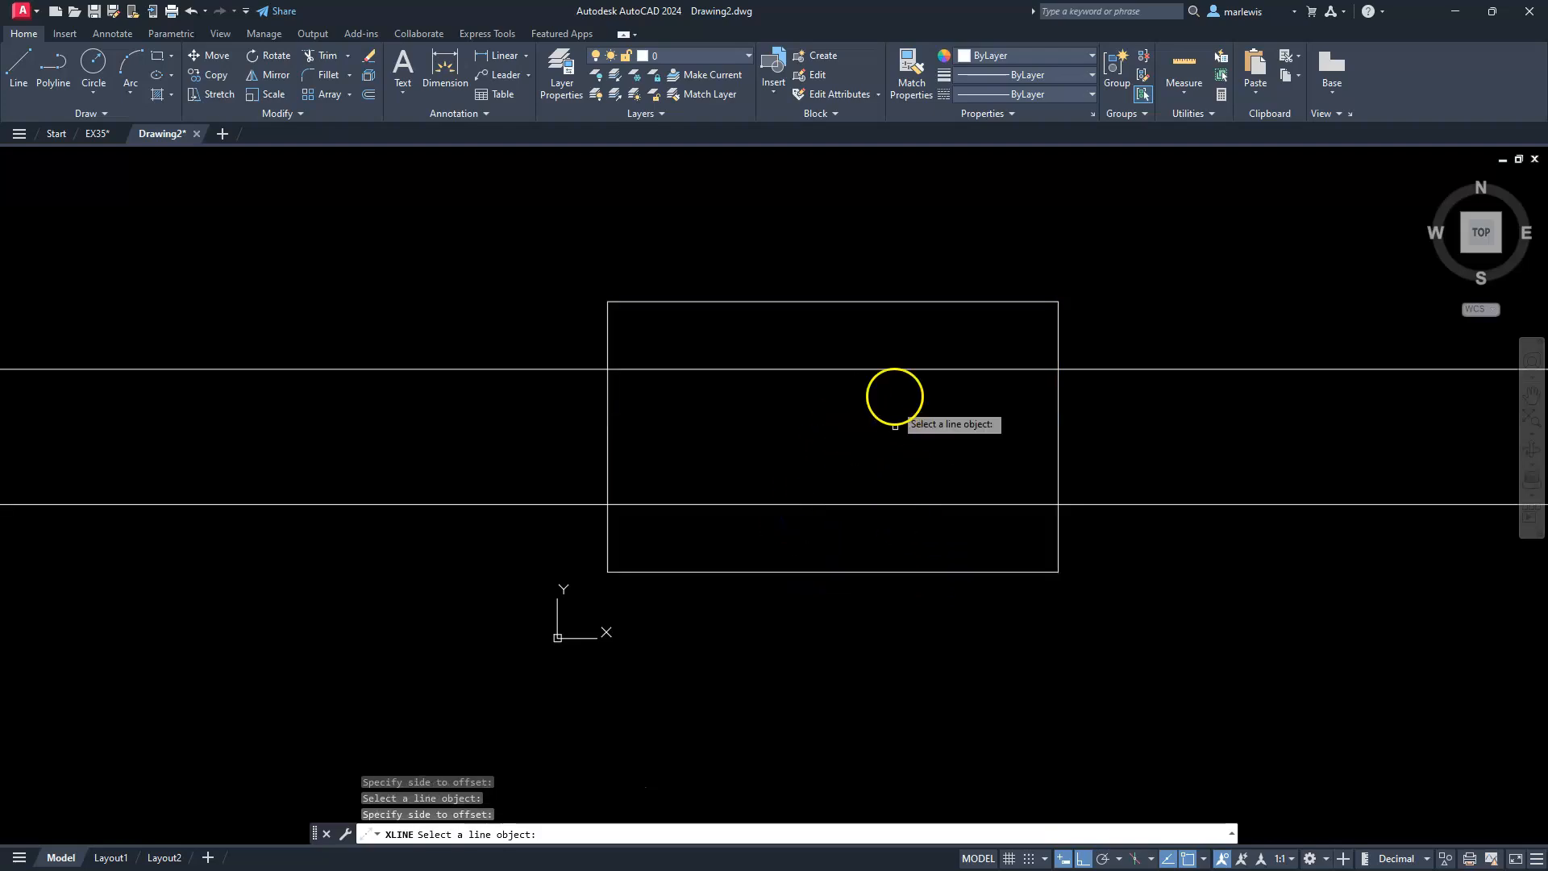
{"action": "key", "text": "Escape"}
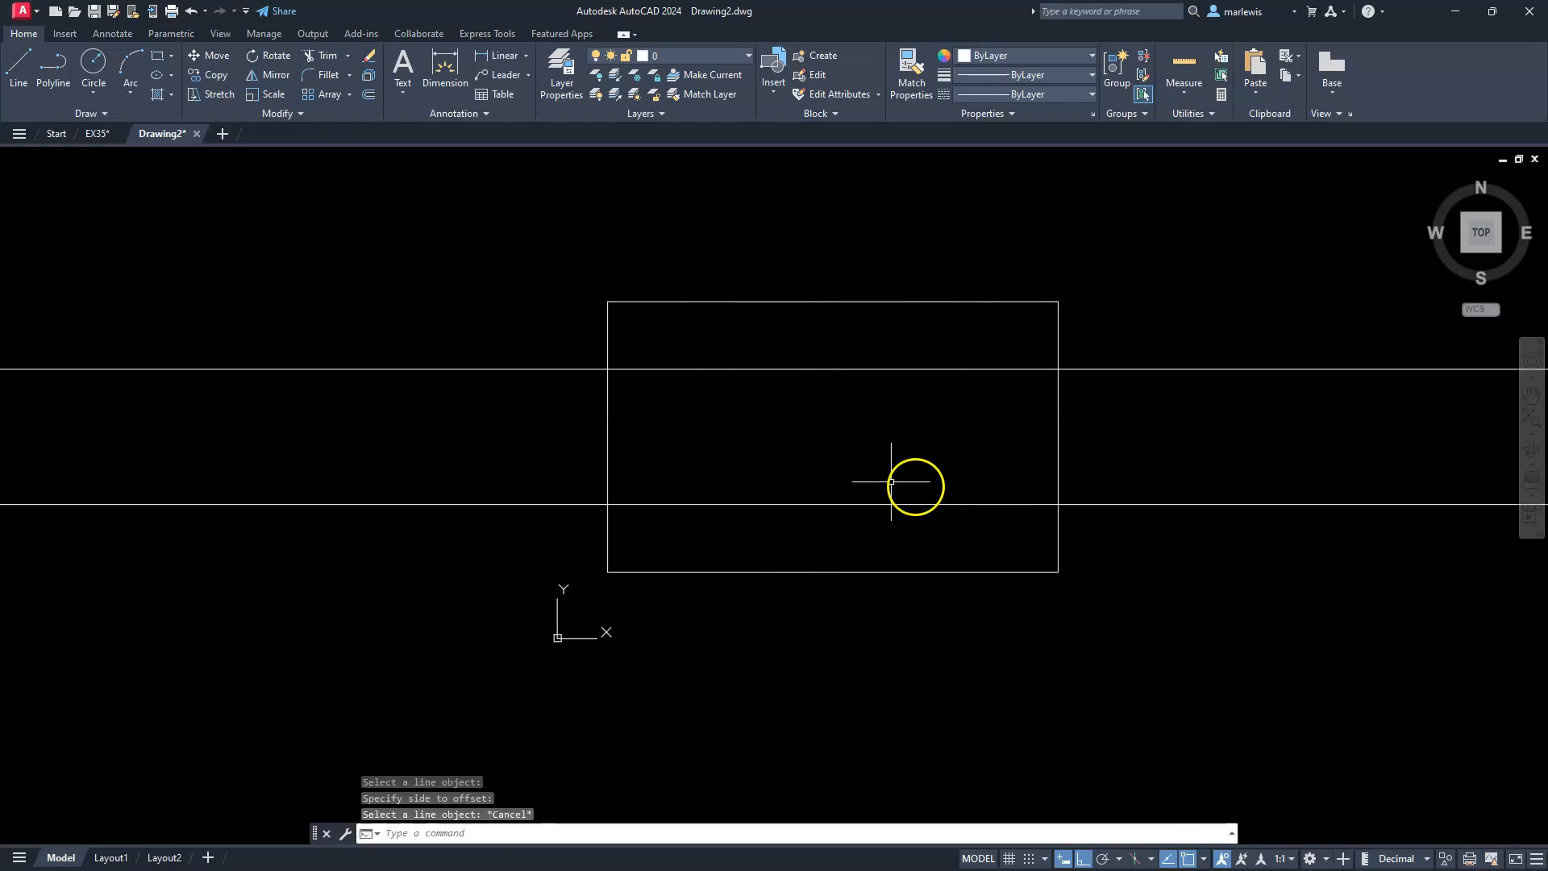
- Trim the horizontal construction lines outside the rectangle with EXTRIM, using the rectangle as the cutting edge
{"action": "type", "text": "extrim"}
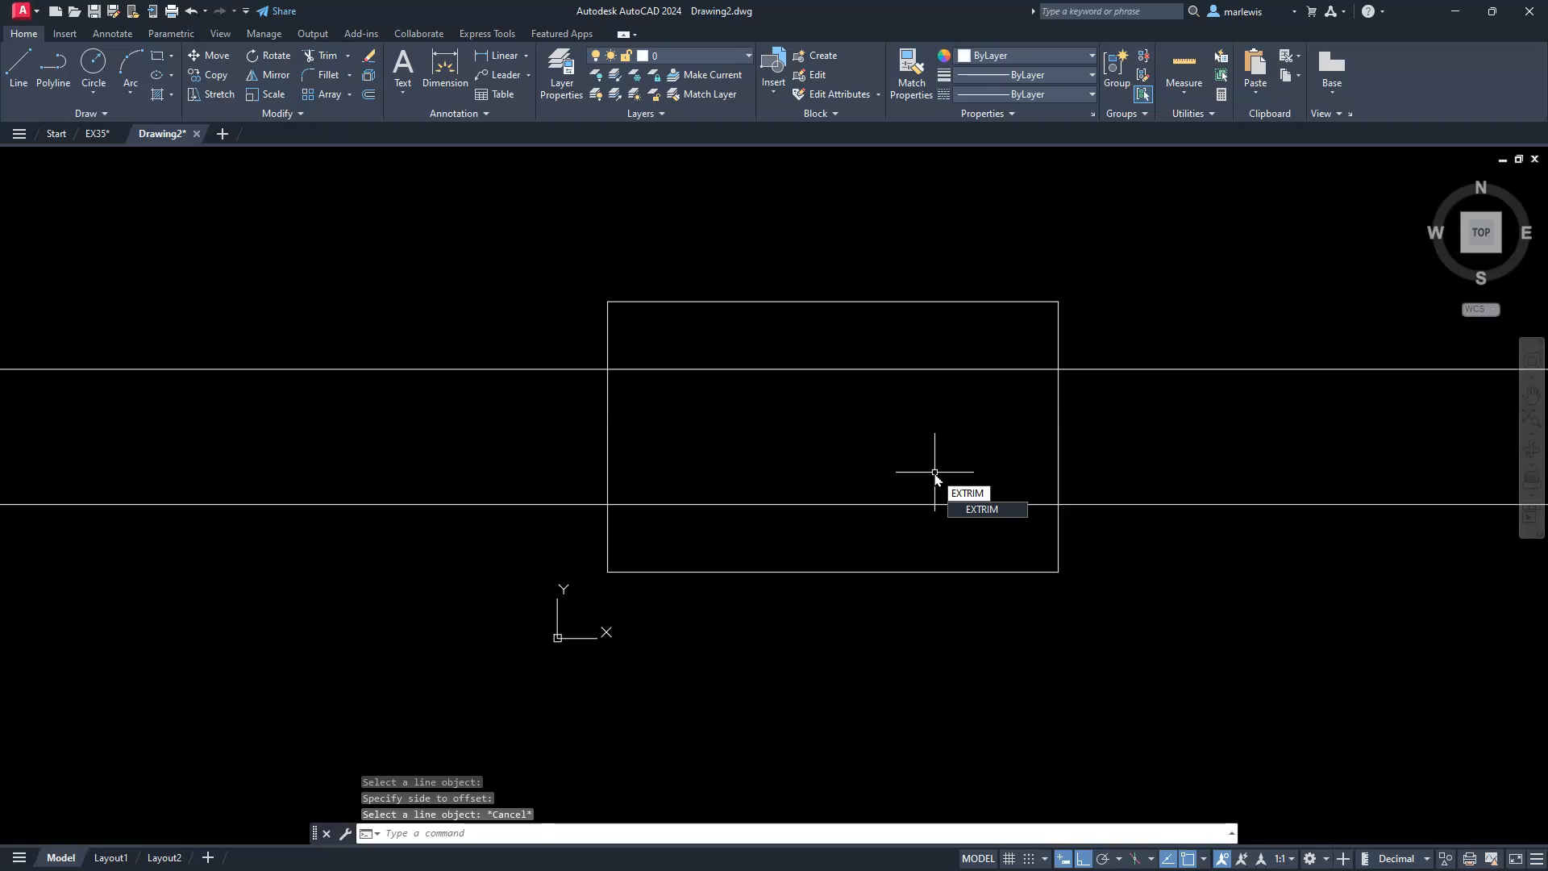
{"action": "key", "text": "Return"}
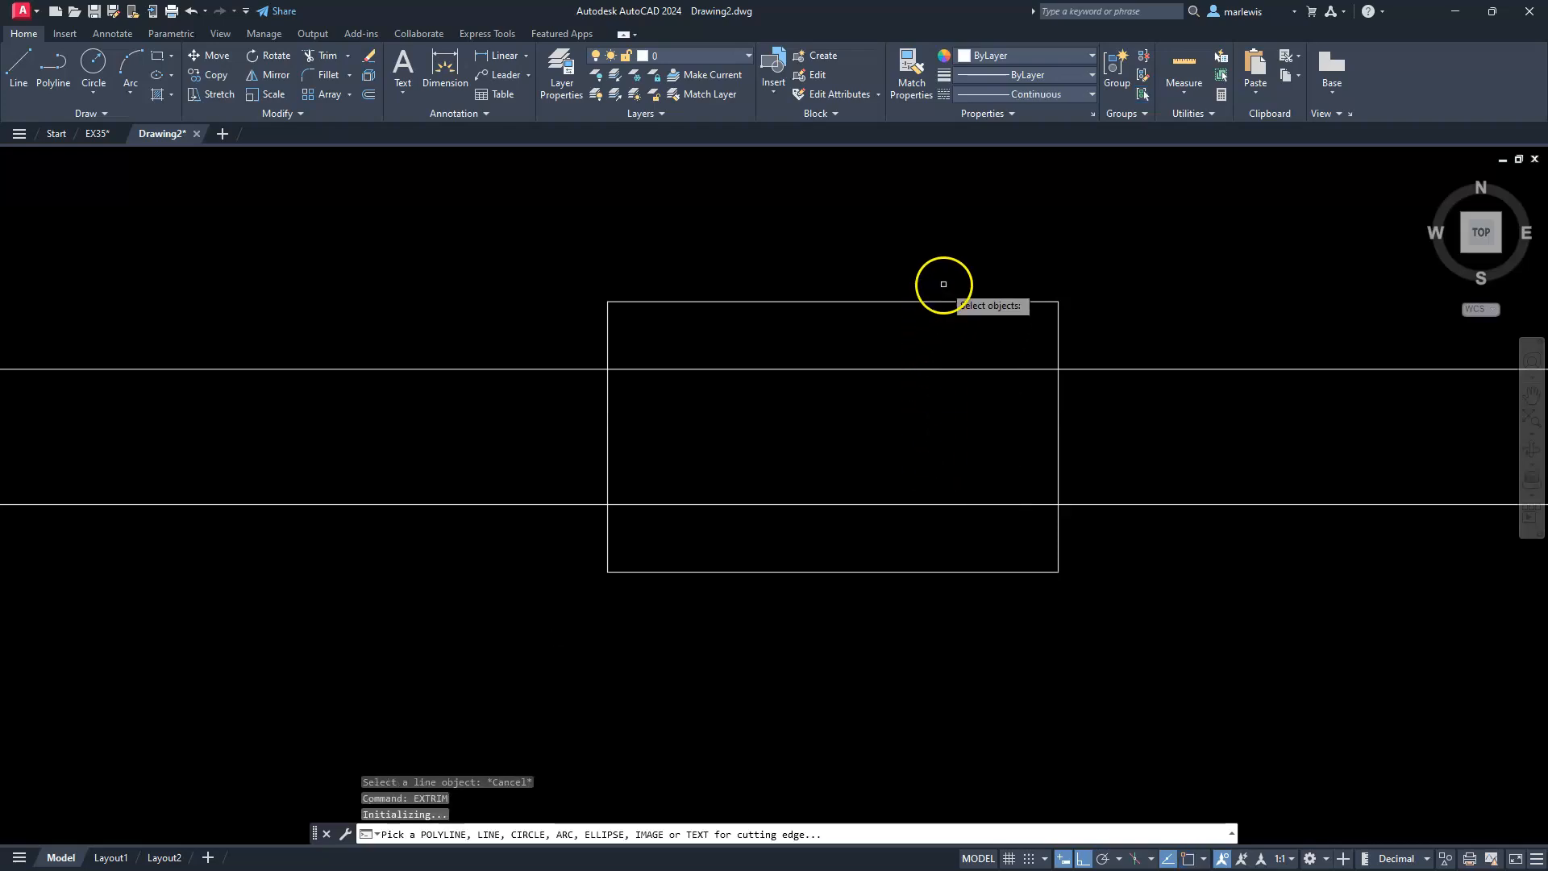
{"action": "left_click", "coordinate": [957, 301]}
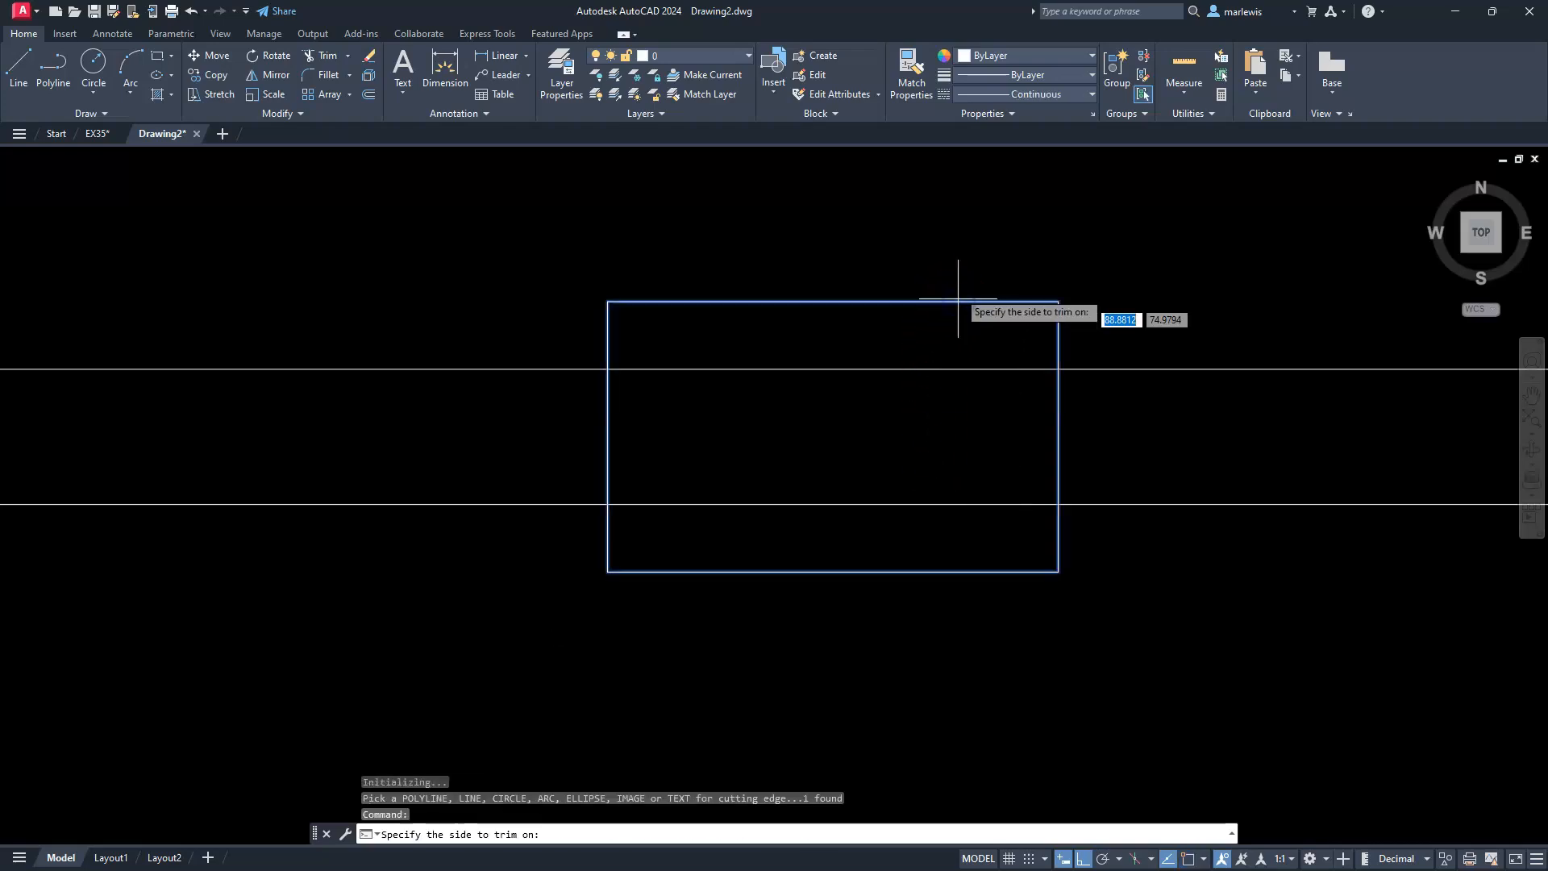
{"action": "left_click", "coordinate": [957, 223]}
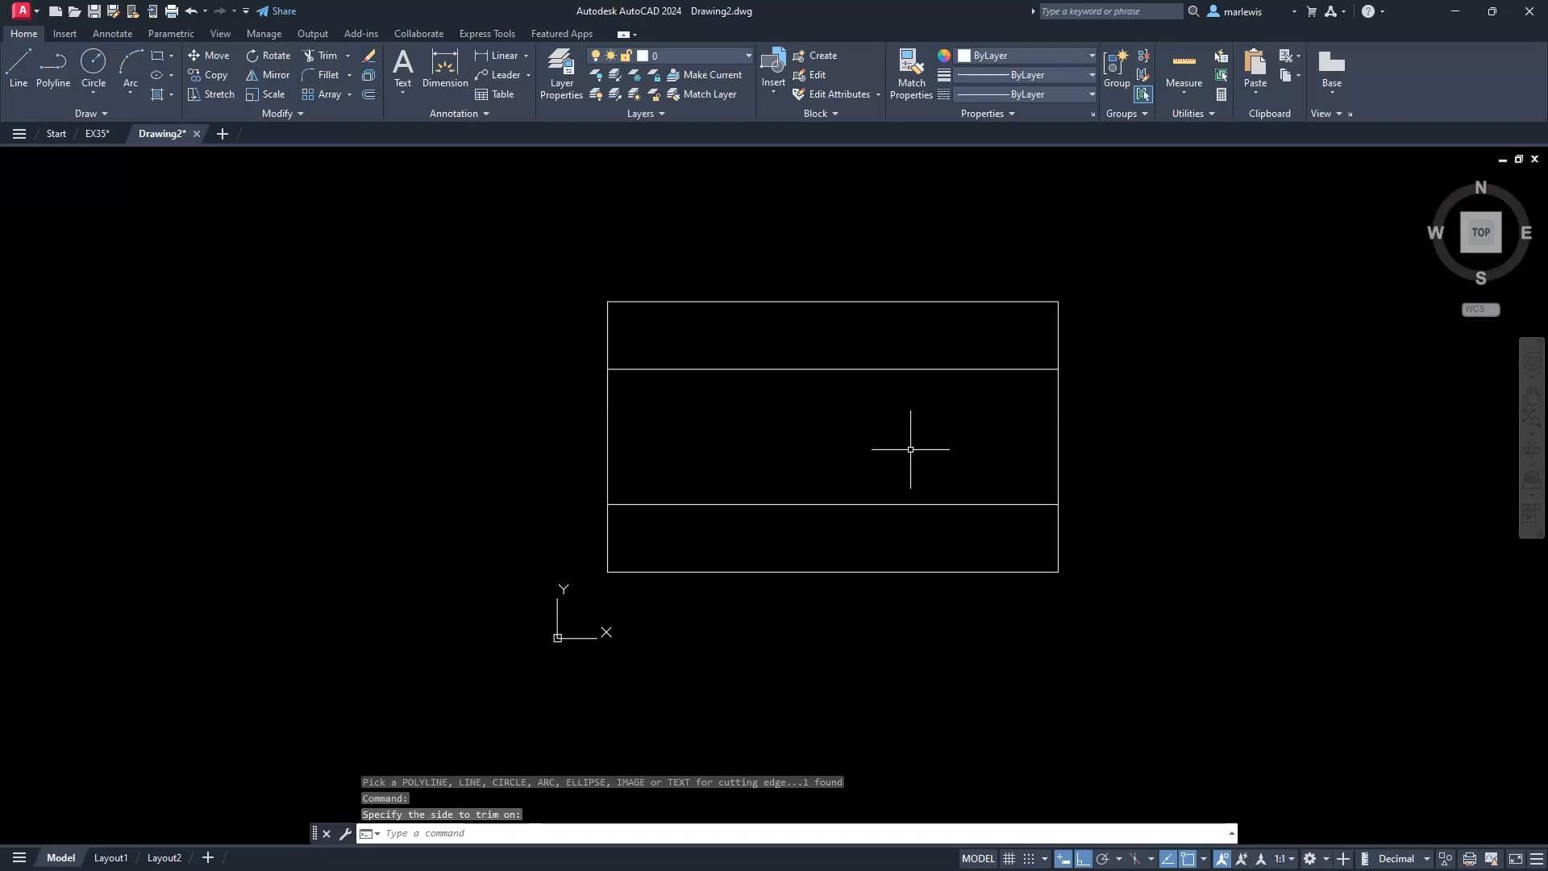
- Draw a vertical line from the midpoint of the rectangle's bottom edge to the midpoint of its top edge
{"action": "type", "text": "l"}
{"action": "key", "text": "Return"}
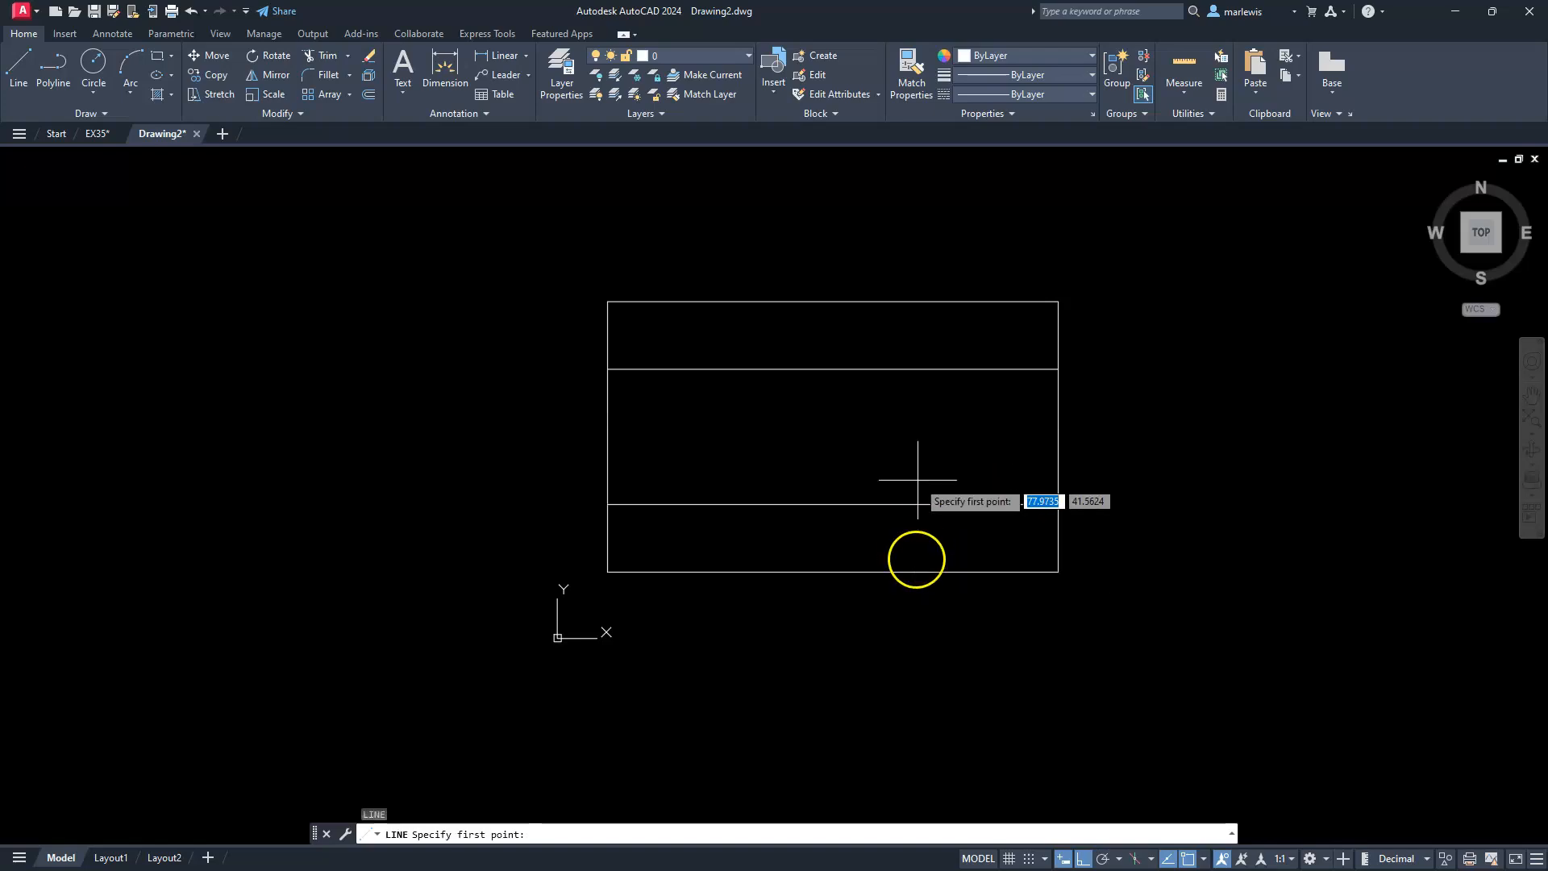
{"action": "left_click", "coordinate": [835, 570]}
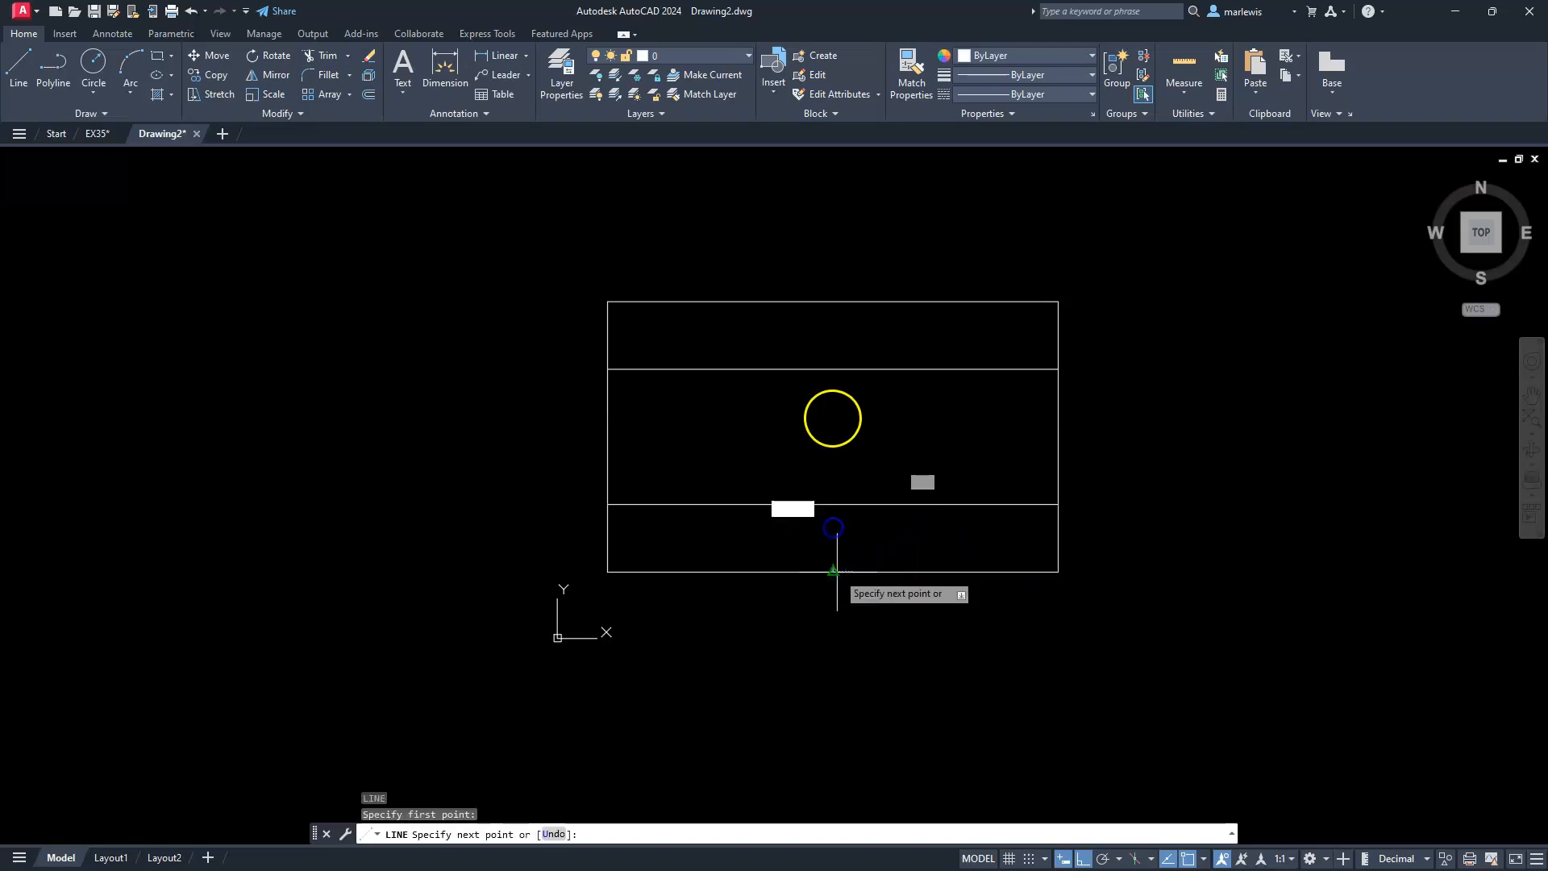
{"action": "left_click", "coordinate": [833, 302]}
{"action": "key", "text": "Escape"}
{"action": "key", "text": "Escape"}
{"action": "key", "text": "Escape"}
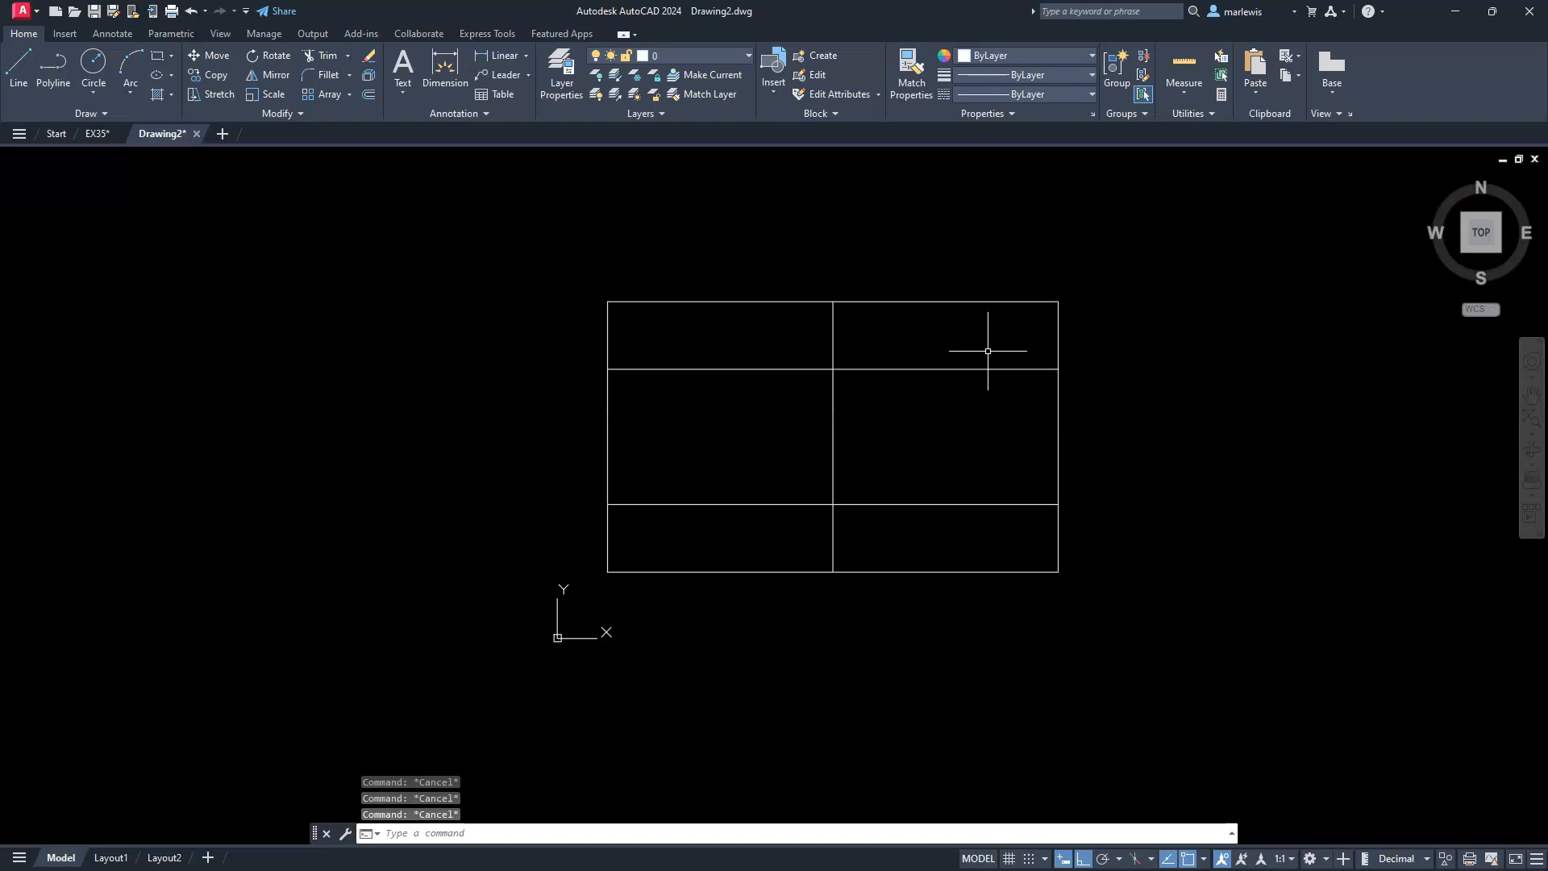
- Create two vertical construction lines offset 15 inside the rectangle from its left and right edges
{"action": "type", "text": "l"}
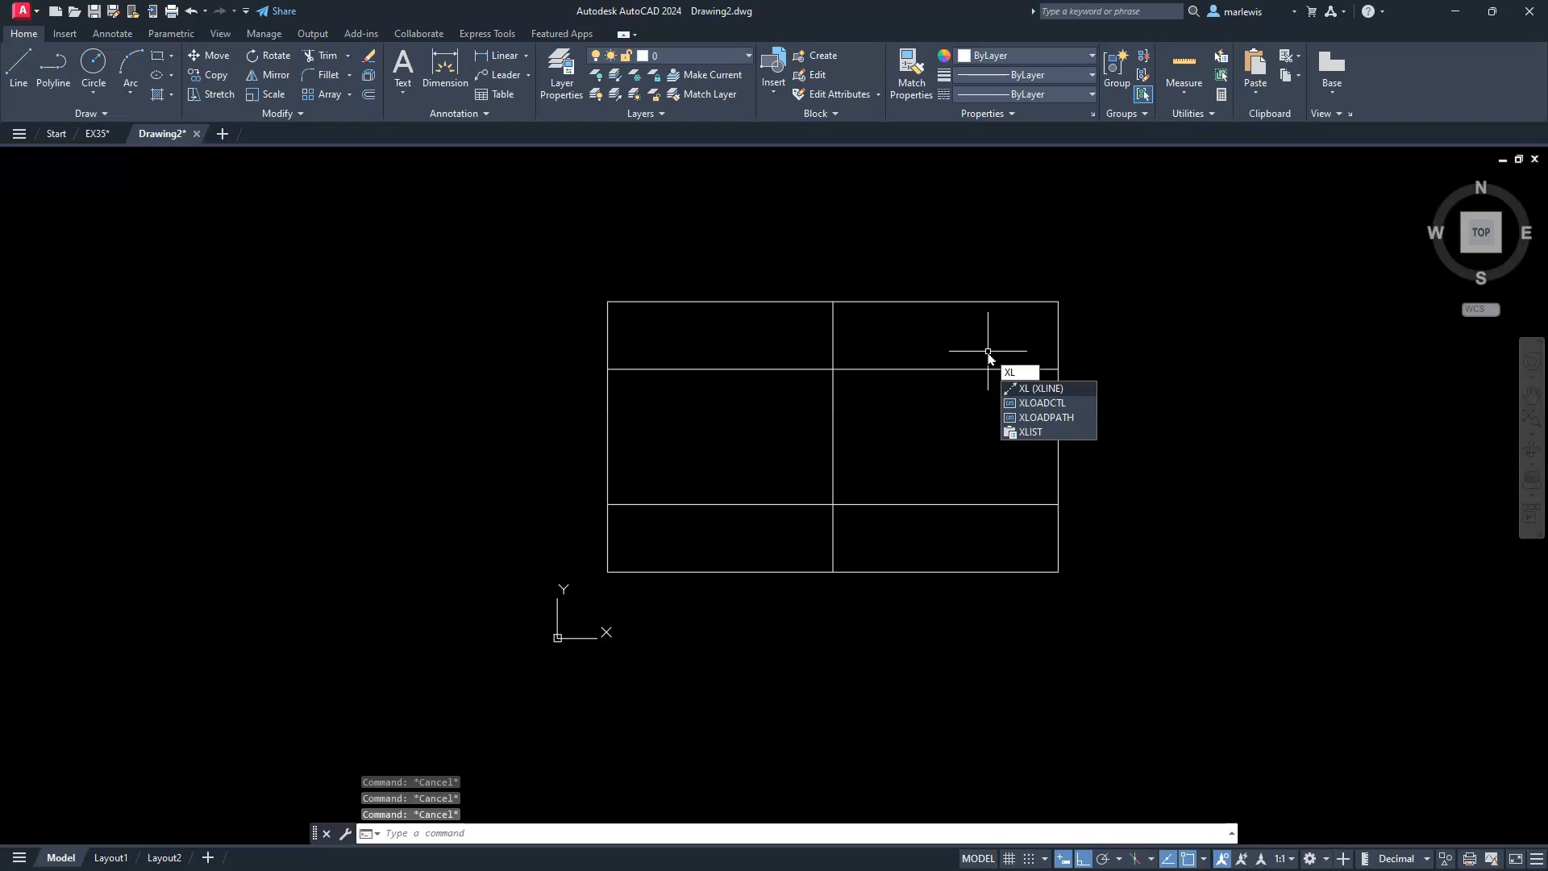
{"action": "key", "text": "Return"}
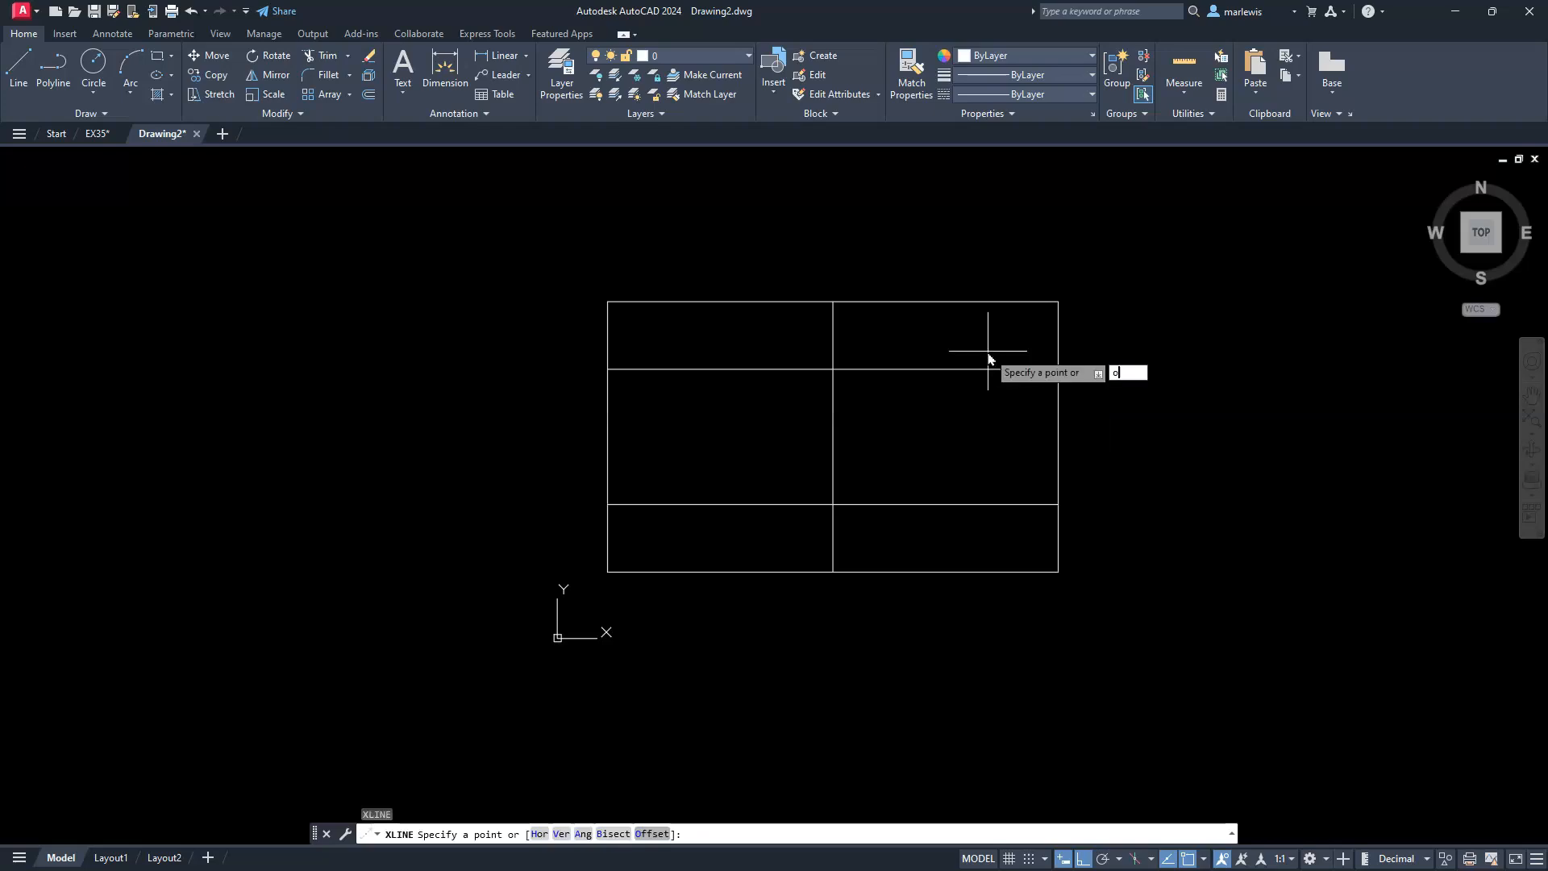
{"action": "type", "text": "o"}
{"action": "key", "text": "Return"}
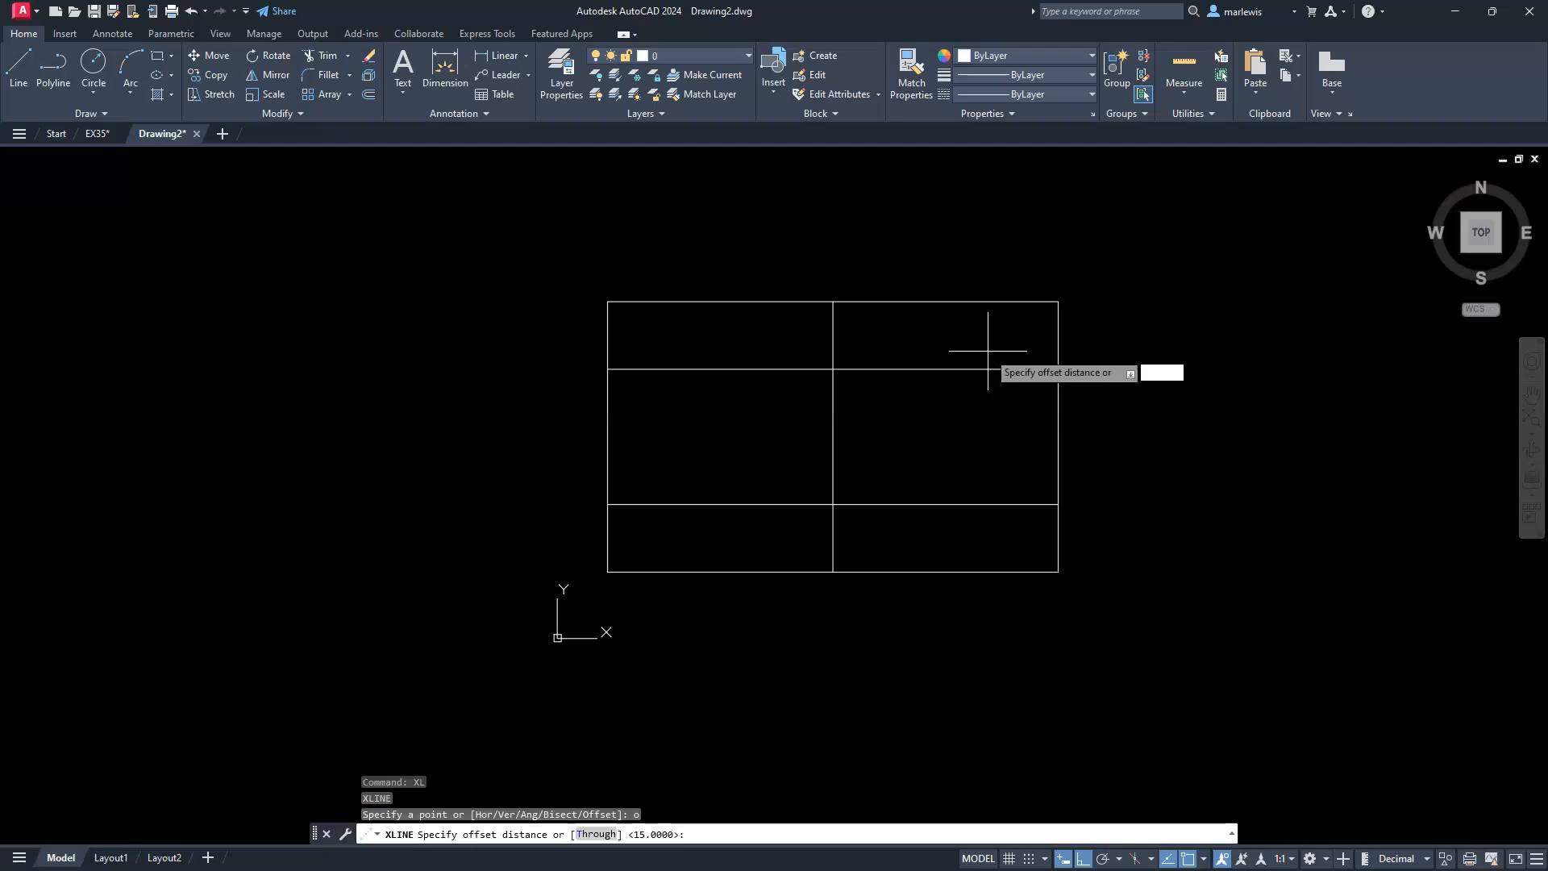
{"action": "key", "text": "Return"}
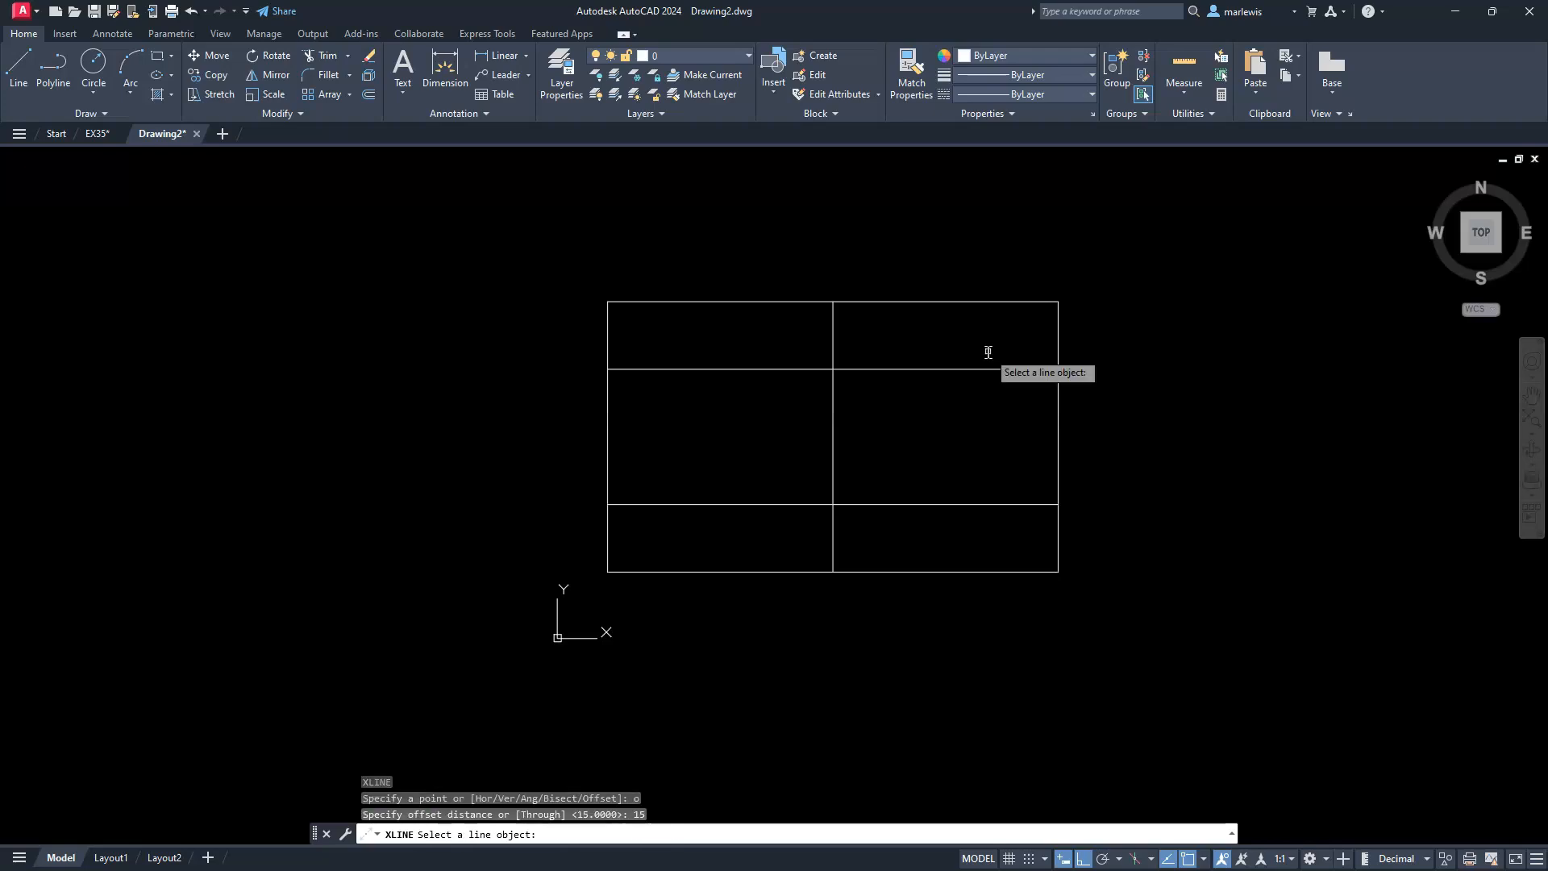
{"action": "left_click", "coordinate": [606, 427]}
{"action": "left_click", "coordinate": [667, 425]}
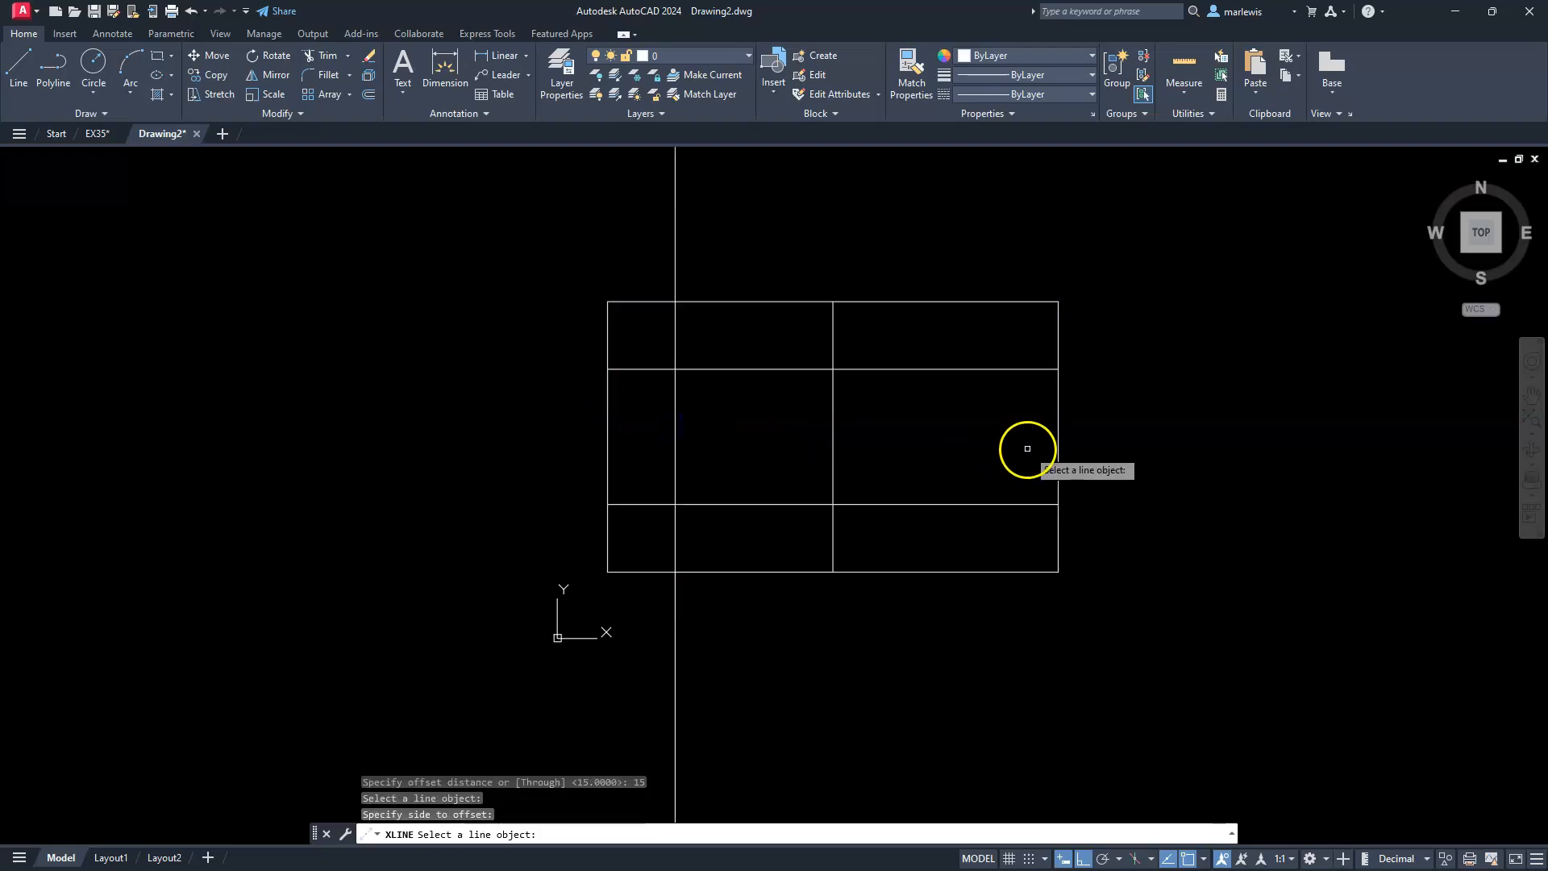
{"action": "left_click", "coordinate": [1058, 454]}
{"action": "left_click", "coordinate": [975, 457]}
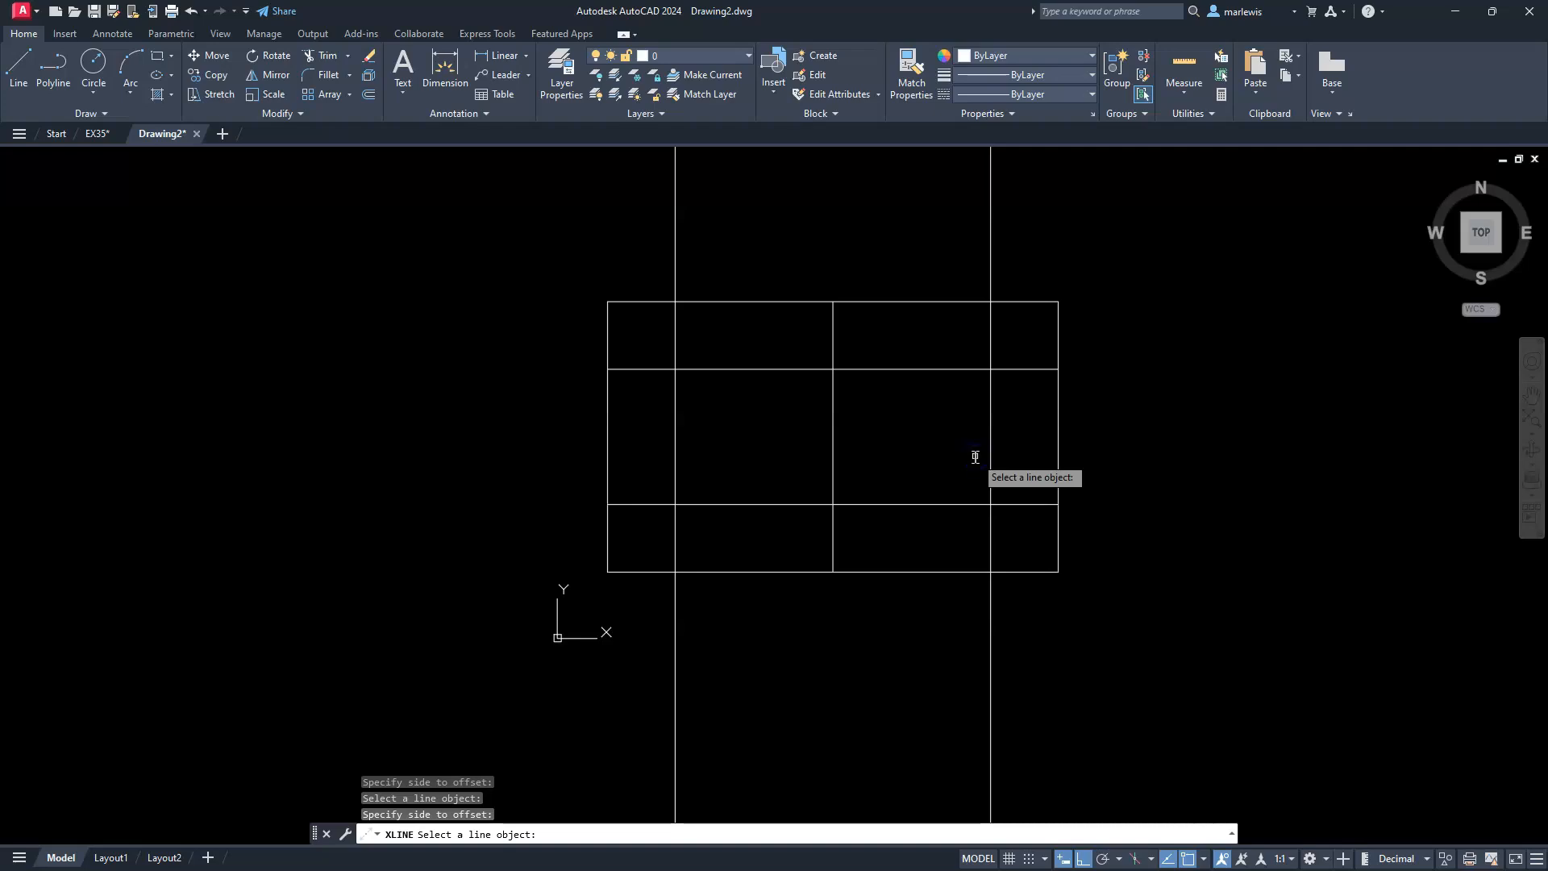
- Trim the left vertical construction line so only its segment in the rectangle's bottom 15-unit strip remains
{"action": "key", "text": "Escape"}
{"action": "left_click", "coordinate": [931, 423]}
{"action": "type", "text": "tr"}
{"action": "key", "text": "Return"}
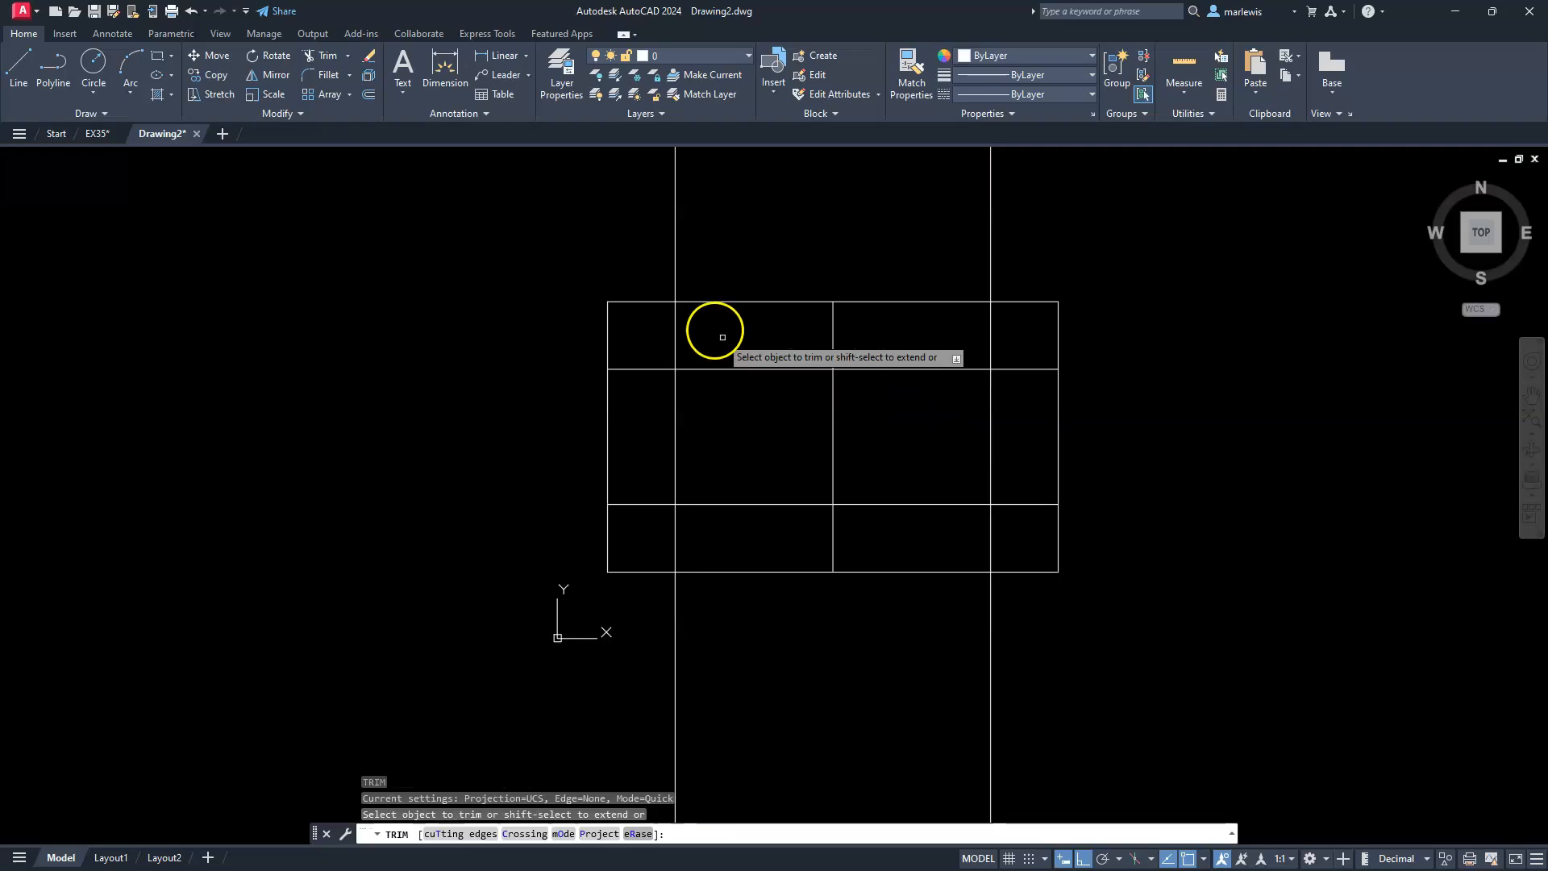
{"action": "left_click", "coordinate": [679, 274]}
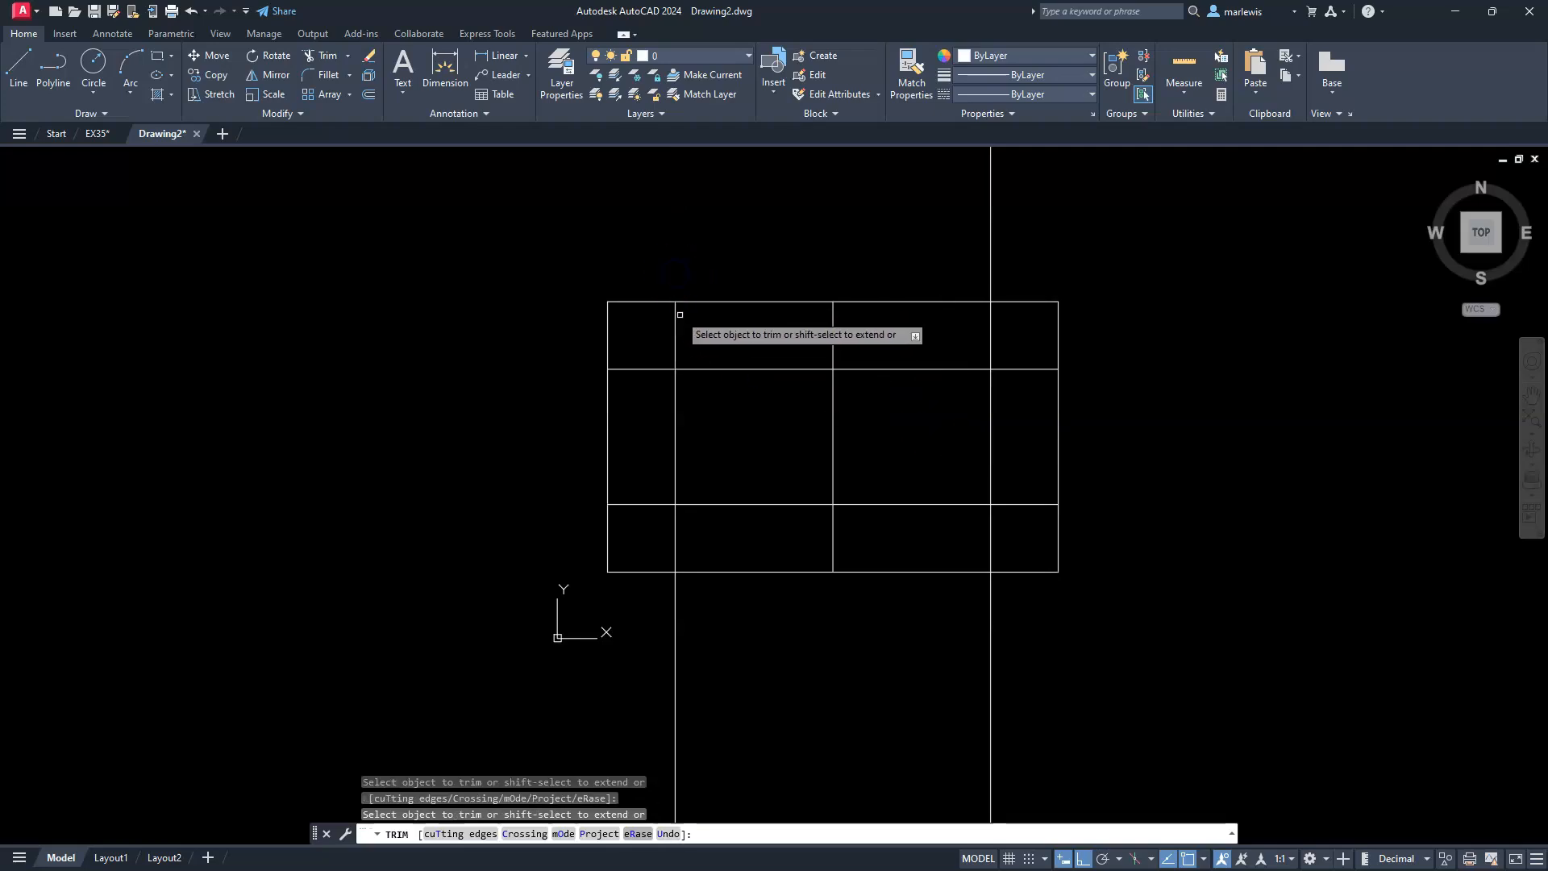
{"action": "left_click", "coordinate": [681, 405]}
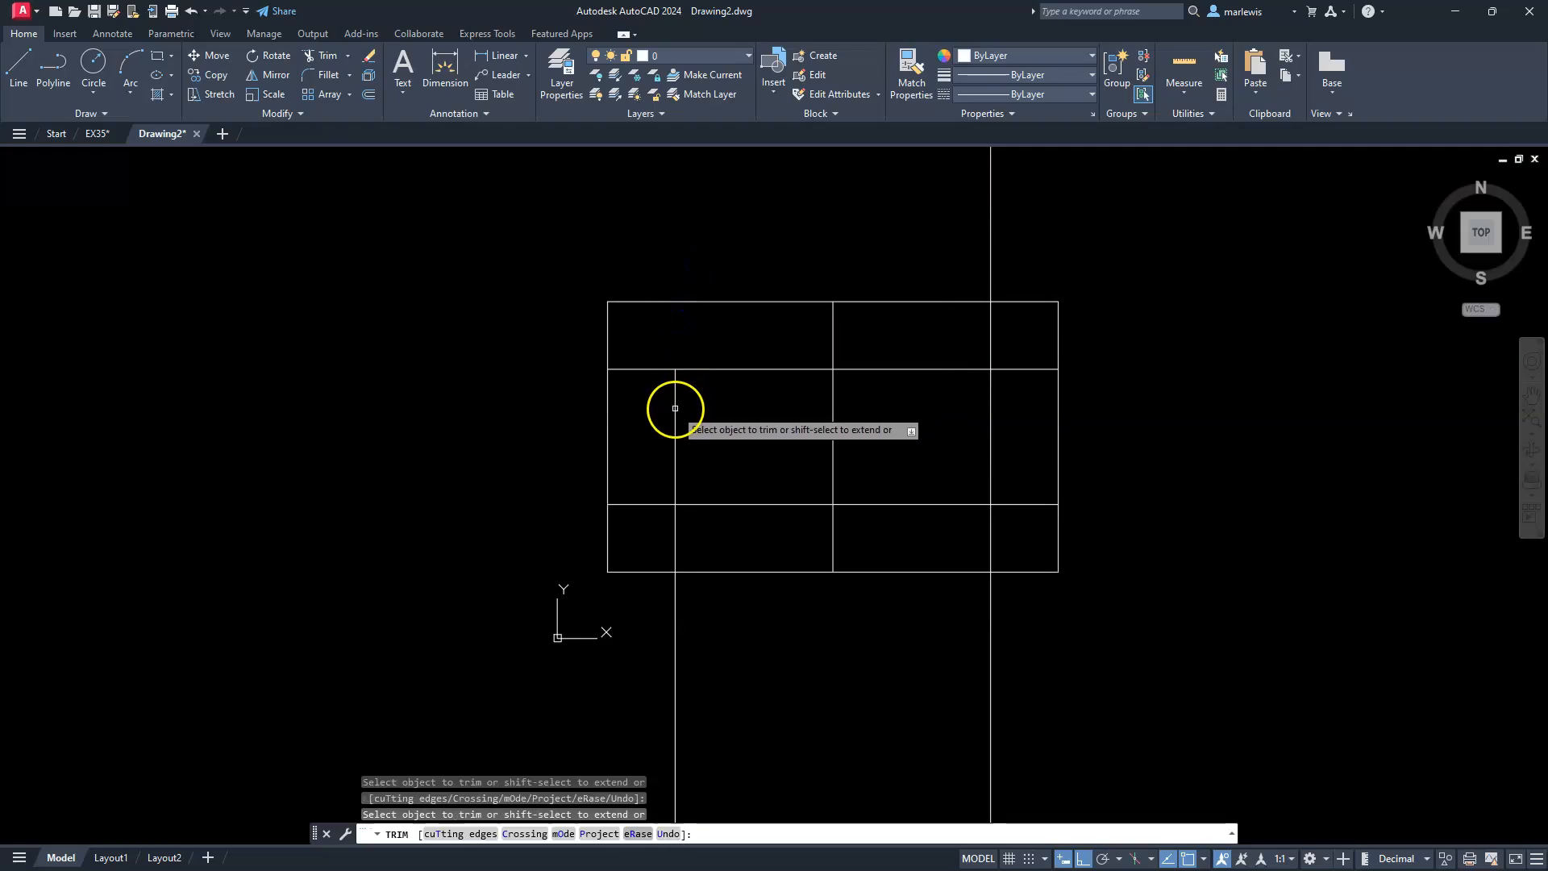
{"action": "left_click", "coordinate": [676, 622]}
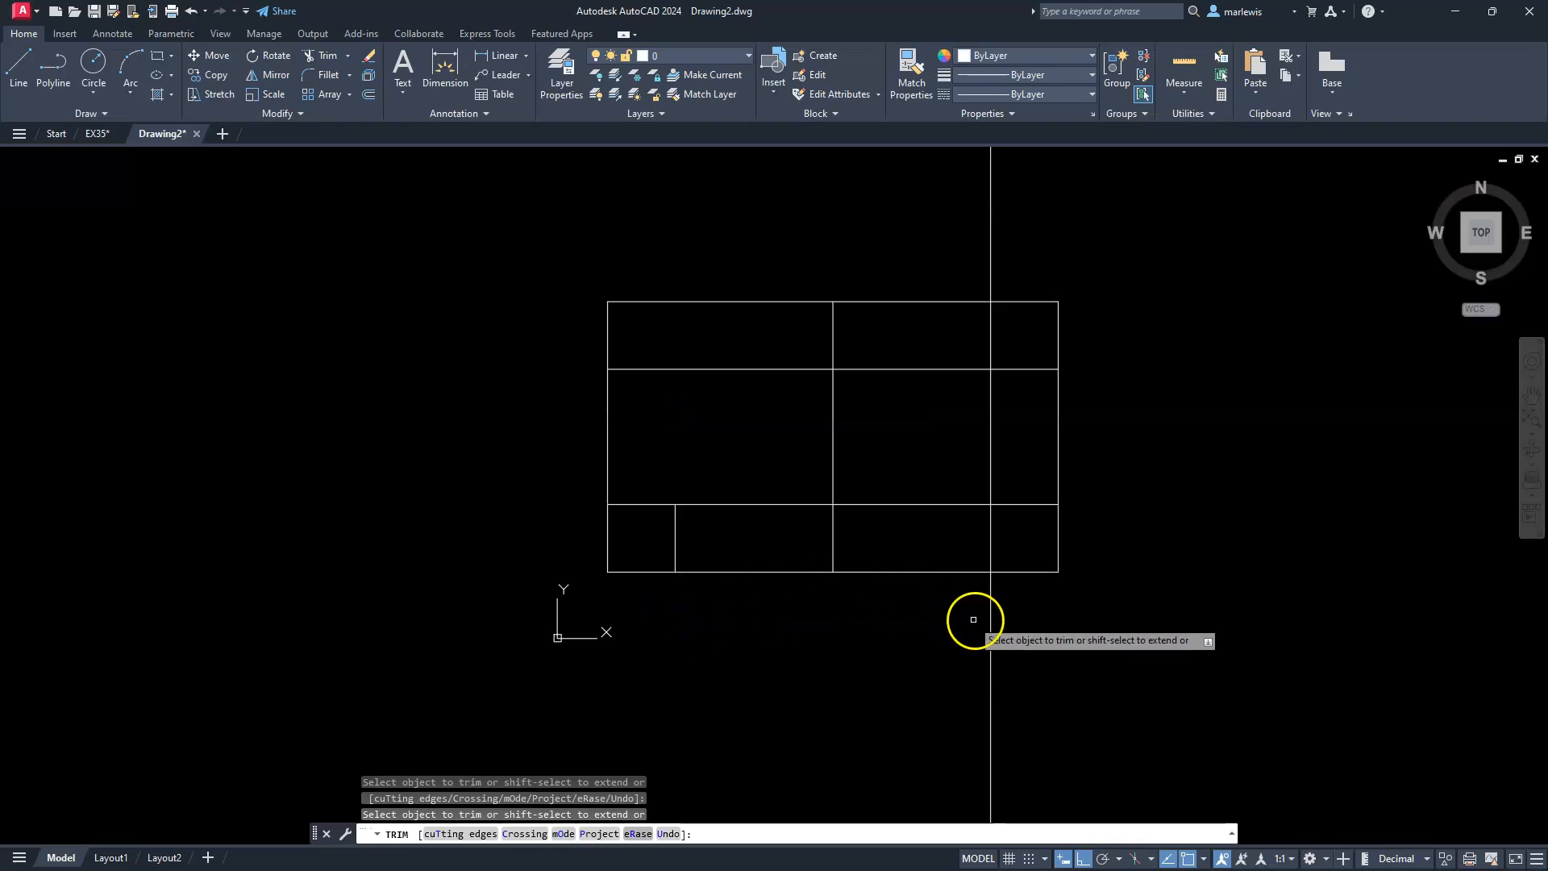
- Trim the right vertical construction line so only its segment in the rectangle's top 15-unit strip remains
{"action": "left_click", "coordinate": [986, 542]}
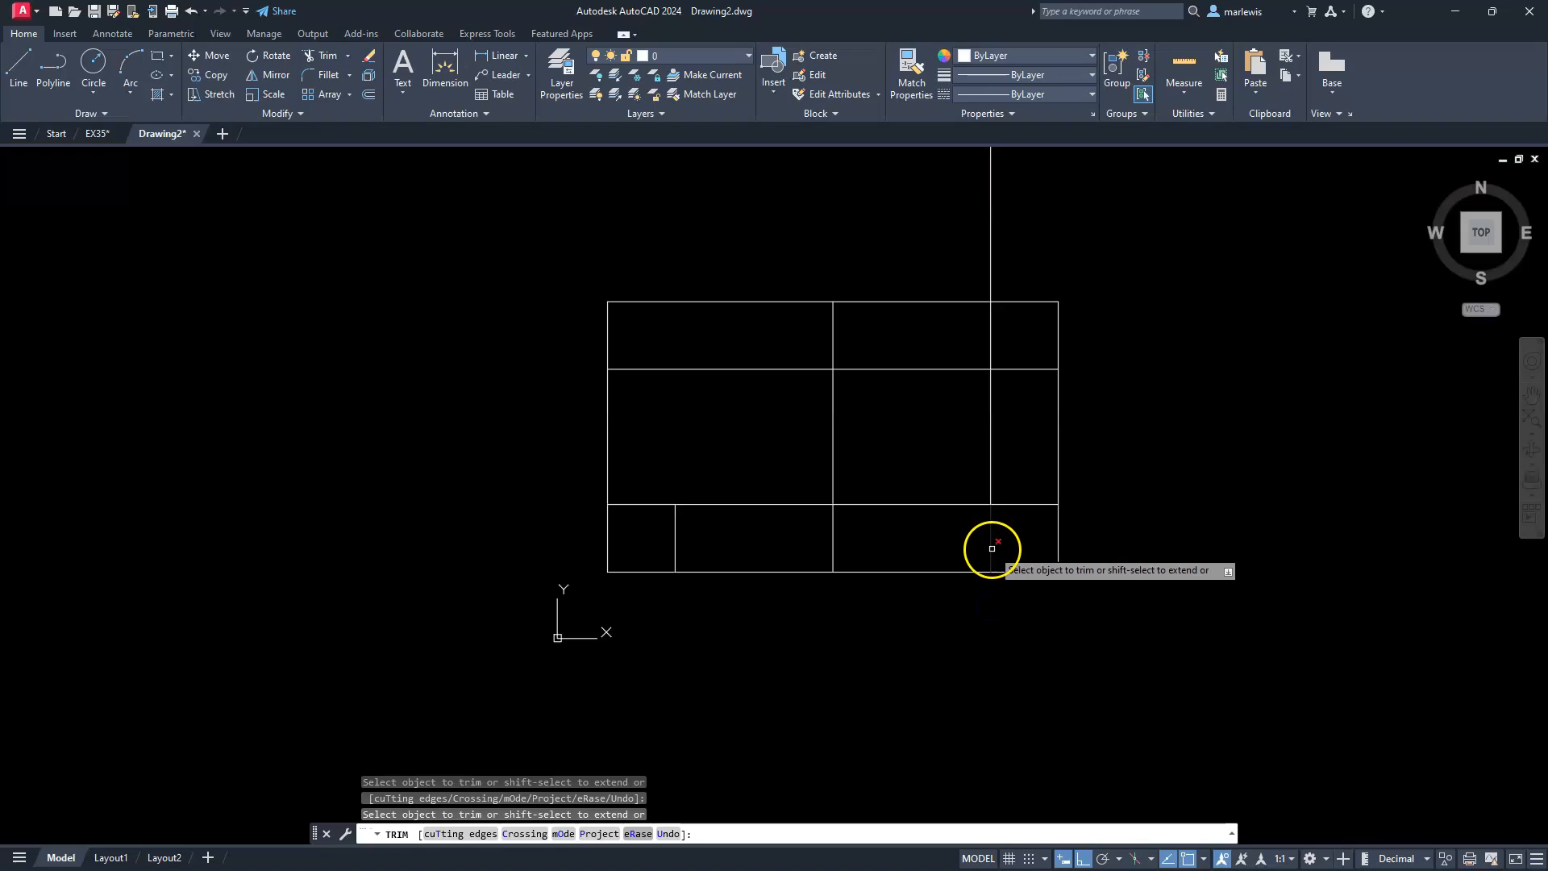
{"action": "left_click", "coordinate": [987, 486]}
{"action": "left_click", "coordinate": [992, 487]}
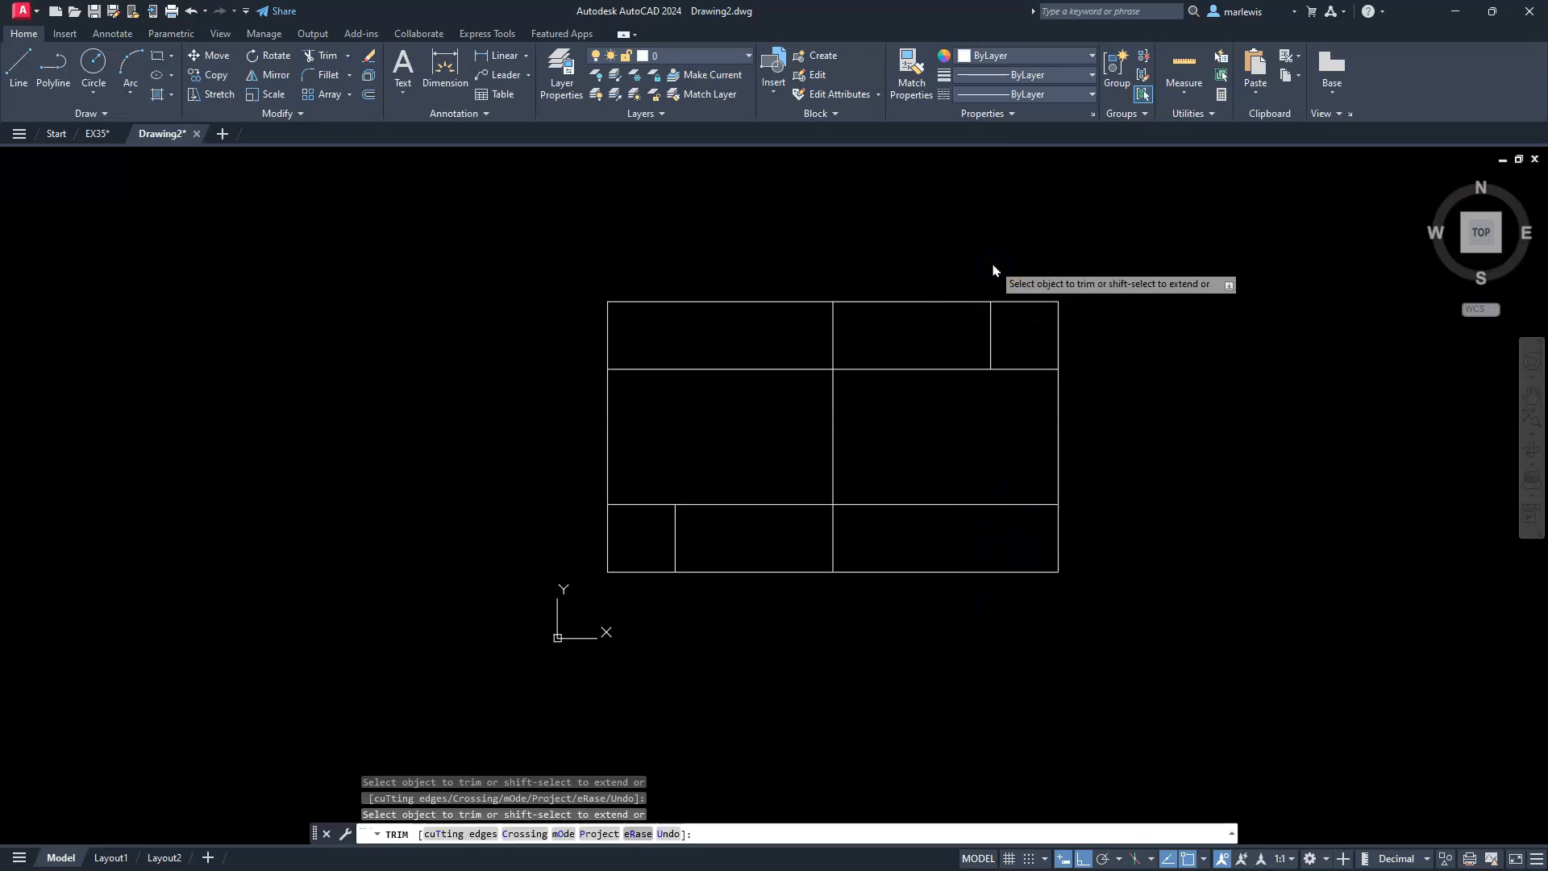
{"action": "key", "text": "Escape"}
{"action": "key", "text": "Escape"}
{"action": "key", "text": "Escape"}
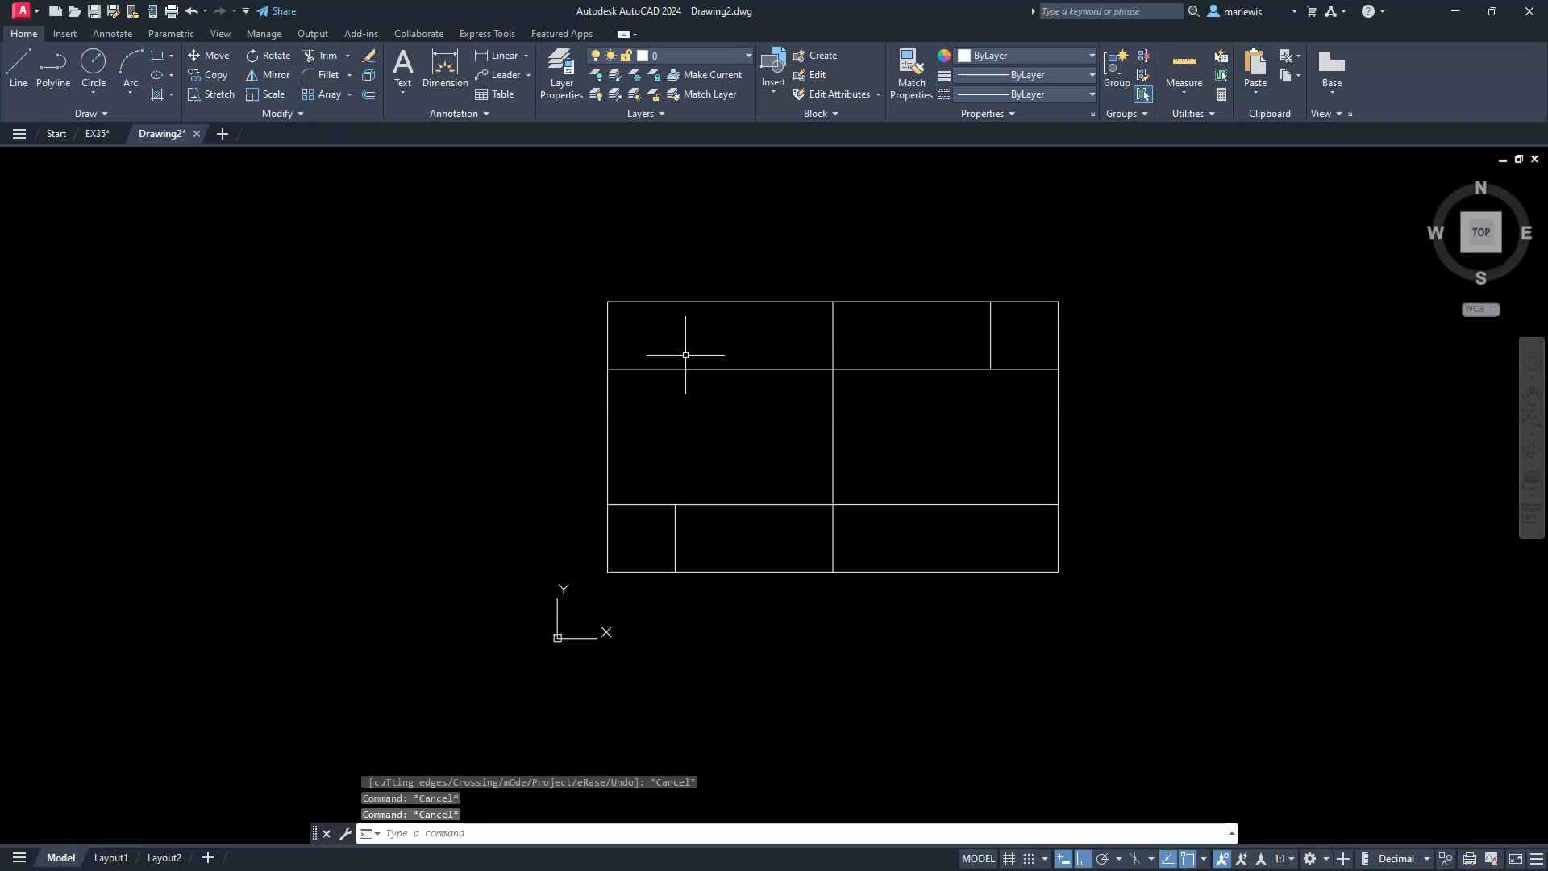
- Trim the vertical centre line between the two inner horizontal lines
{"action": "type", "text": "tr"}
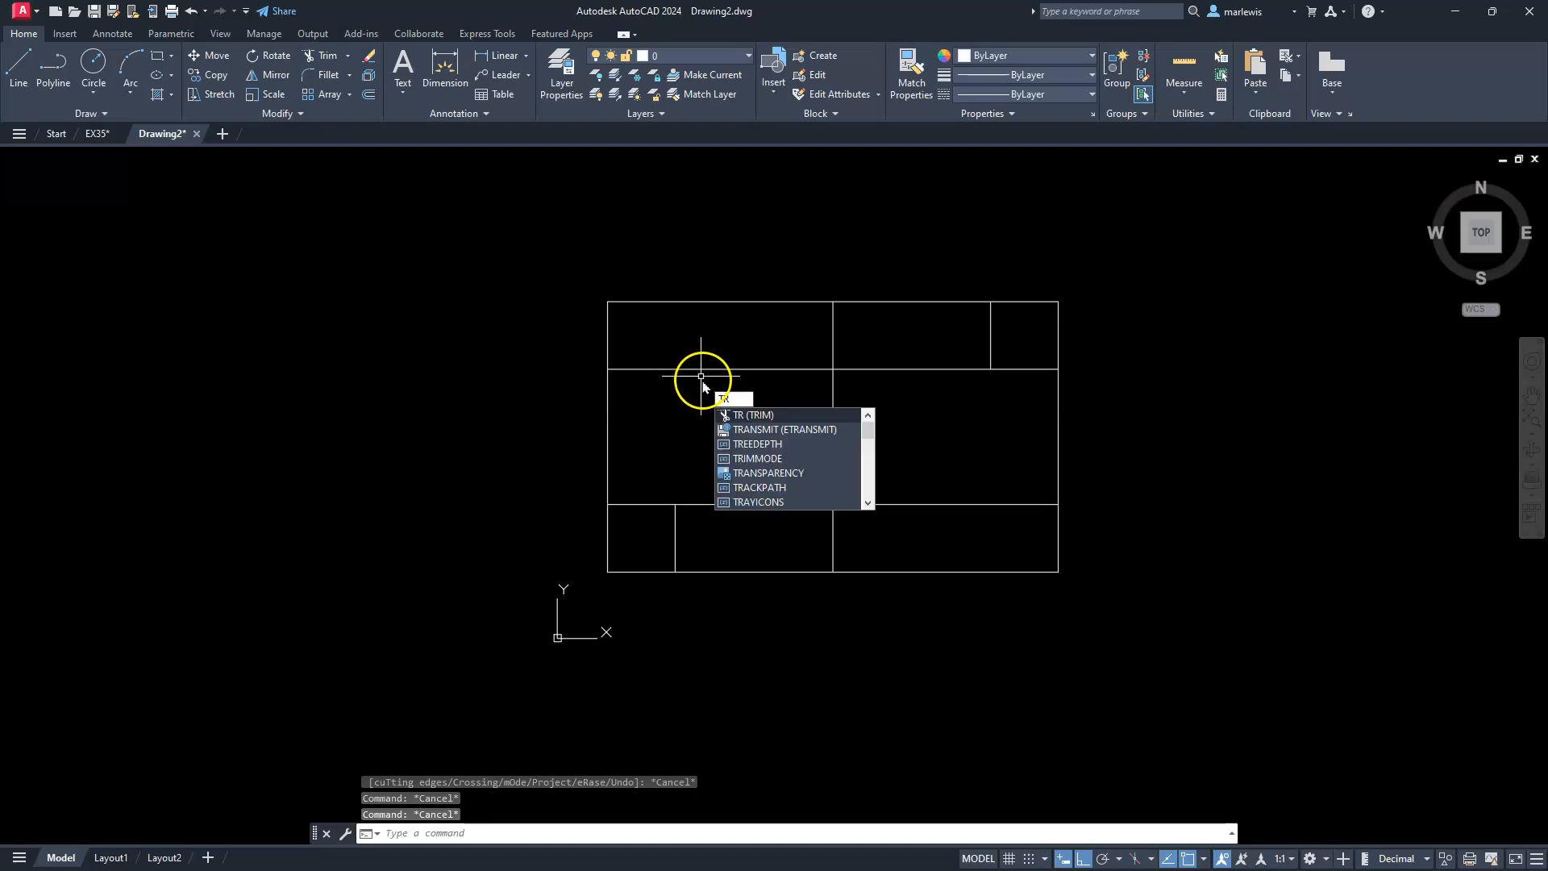
{"action": "key", "text": "Return"}
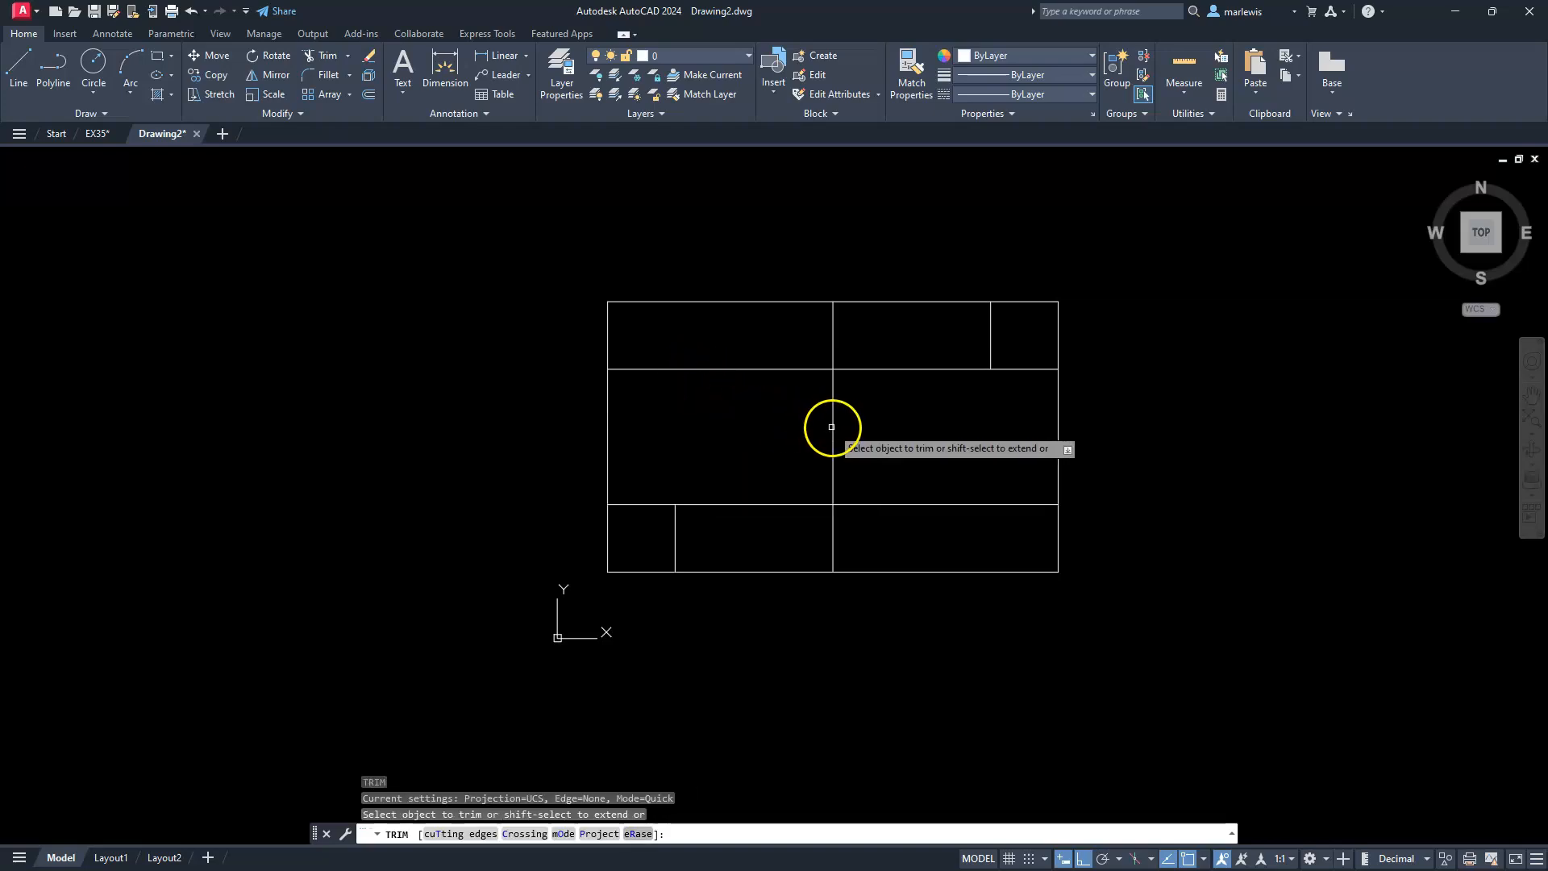
{"action": "left_click", "coordinate": [831, 426]}
{"action": "key", "text": "Escape"}
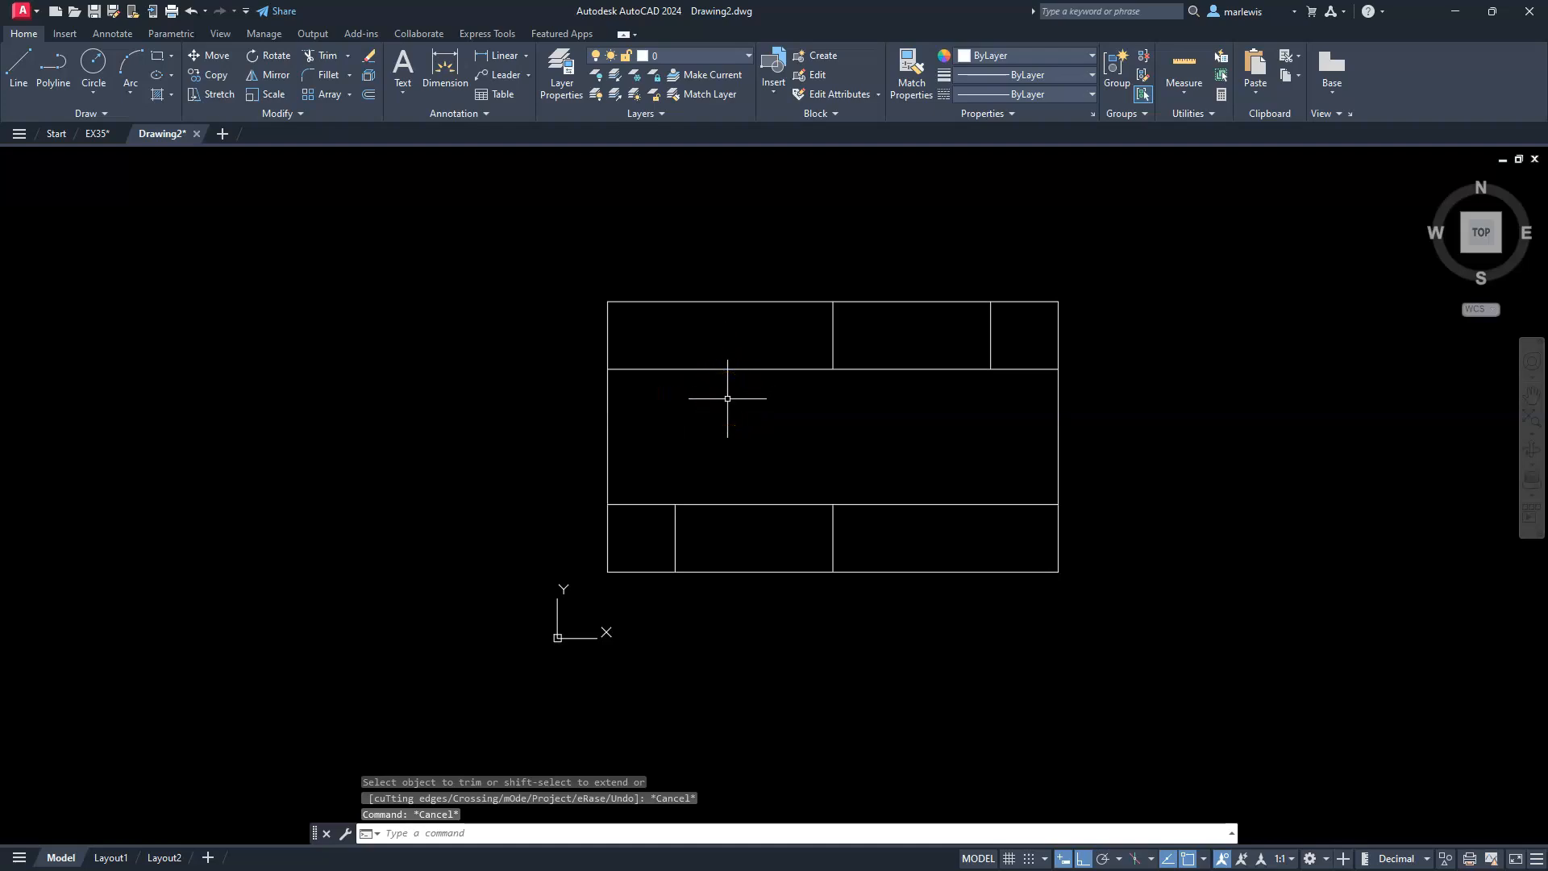
- Create vertical construction lines through the rectangle's lower-left corner, the midpoint of its bottom edge and its lower-right corner
{"action": "scroll", "coordinate": [727, 399], "scroll_direction": "down", "scroll_amount": 2}
{"action": "middle_click_drag", "start_coordinate": [731, 457], "coordinate": [706, 318]}
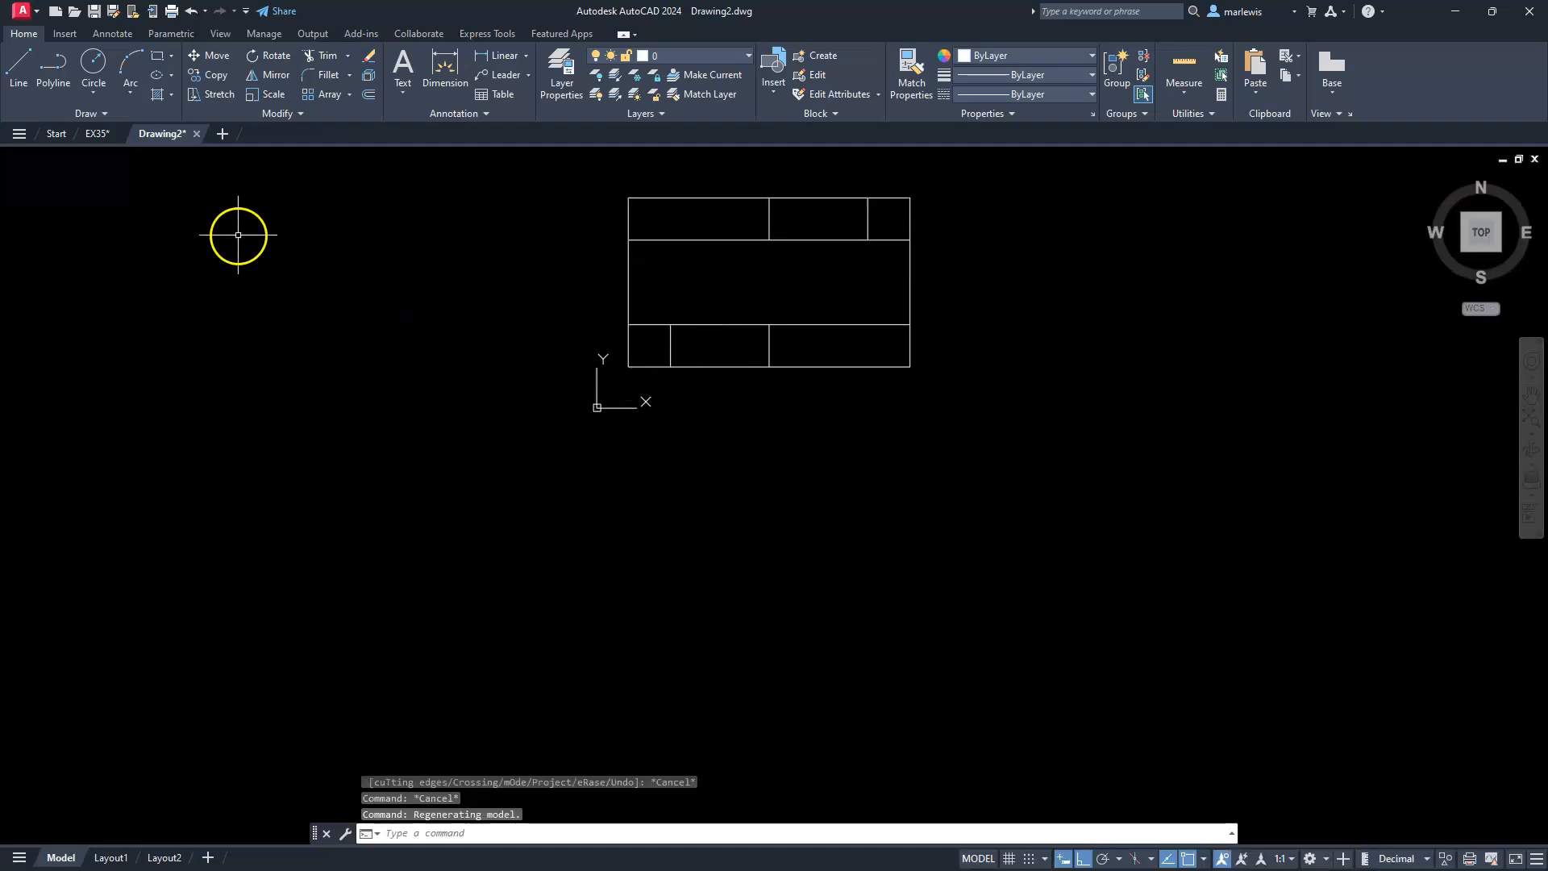
{"action": "left_click", "coordinate": [90, 114]}
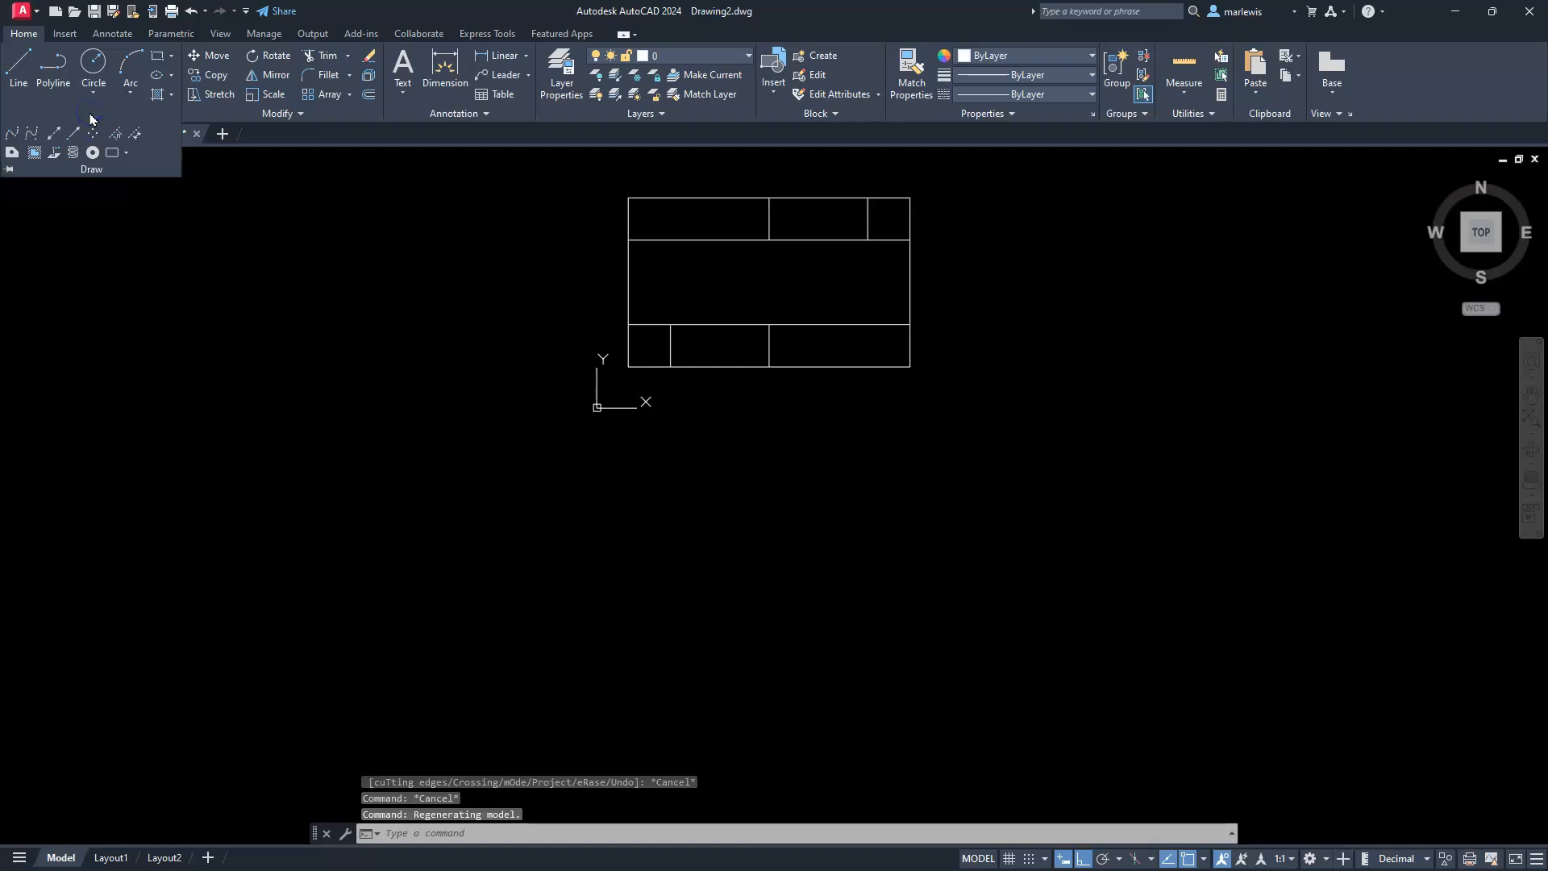
{"action": "left_click", "coordinate": [61, 129]}
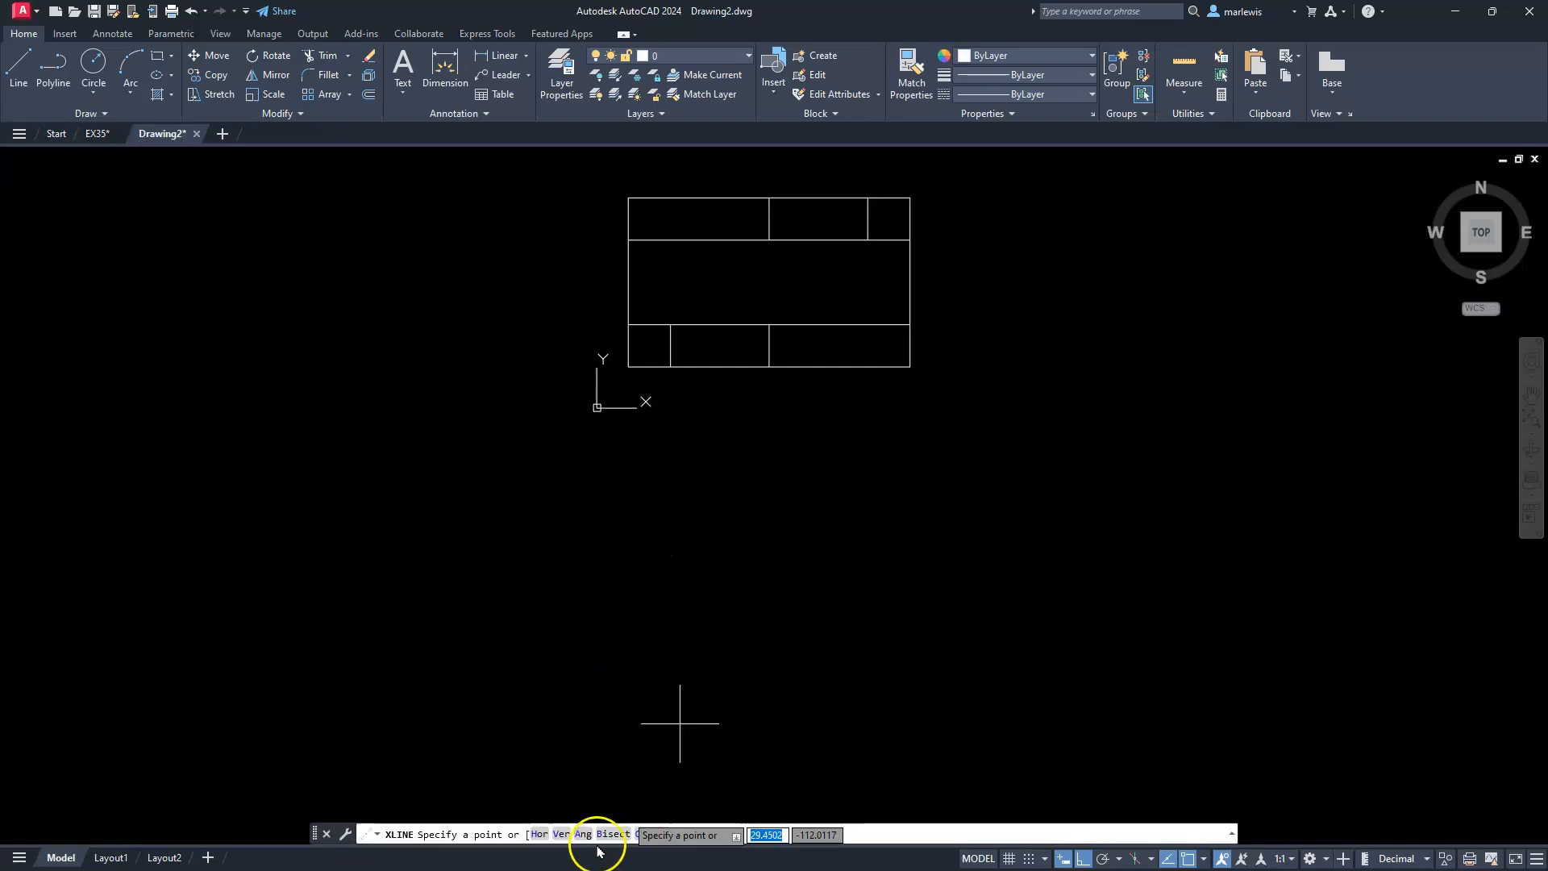
{"action": "left_click", "coordinate": [565, 832]}
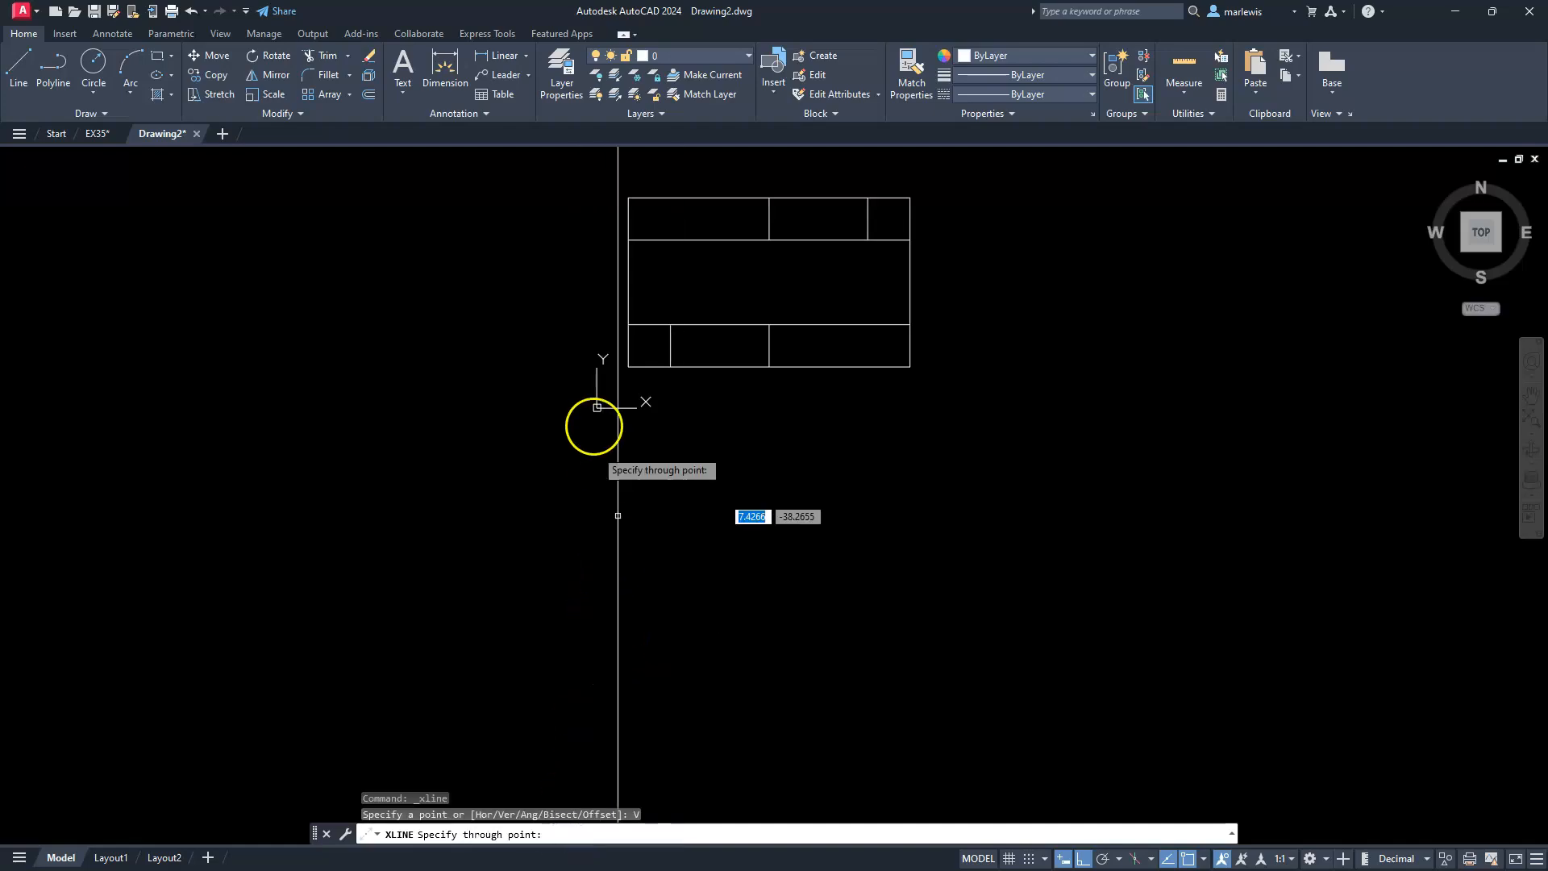
{"action": "left_click", "coordinate": [630, 364]}
{"action": "left_click", "coordinate": [769, 367]}
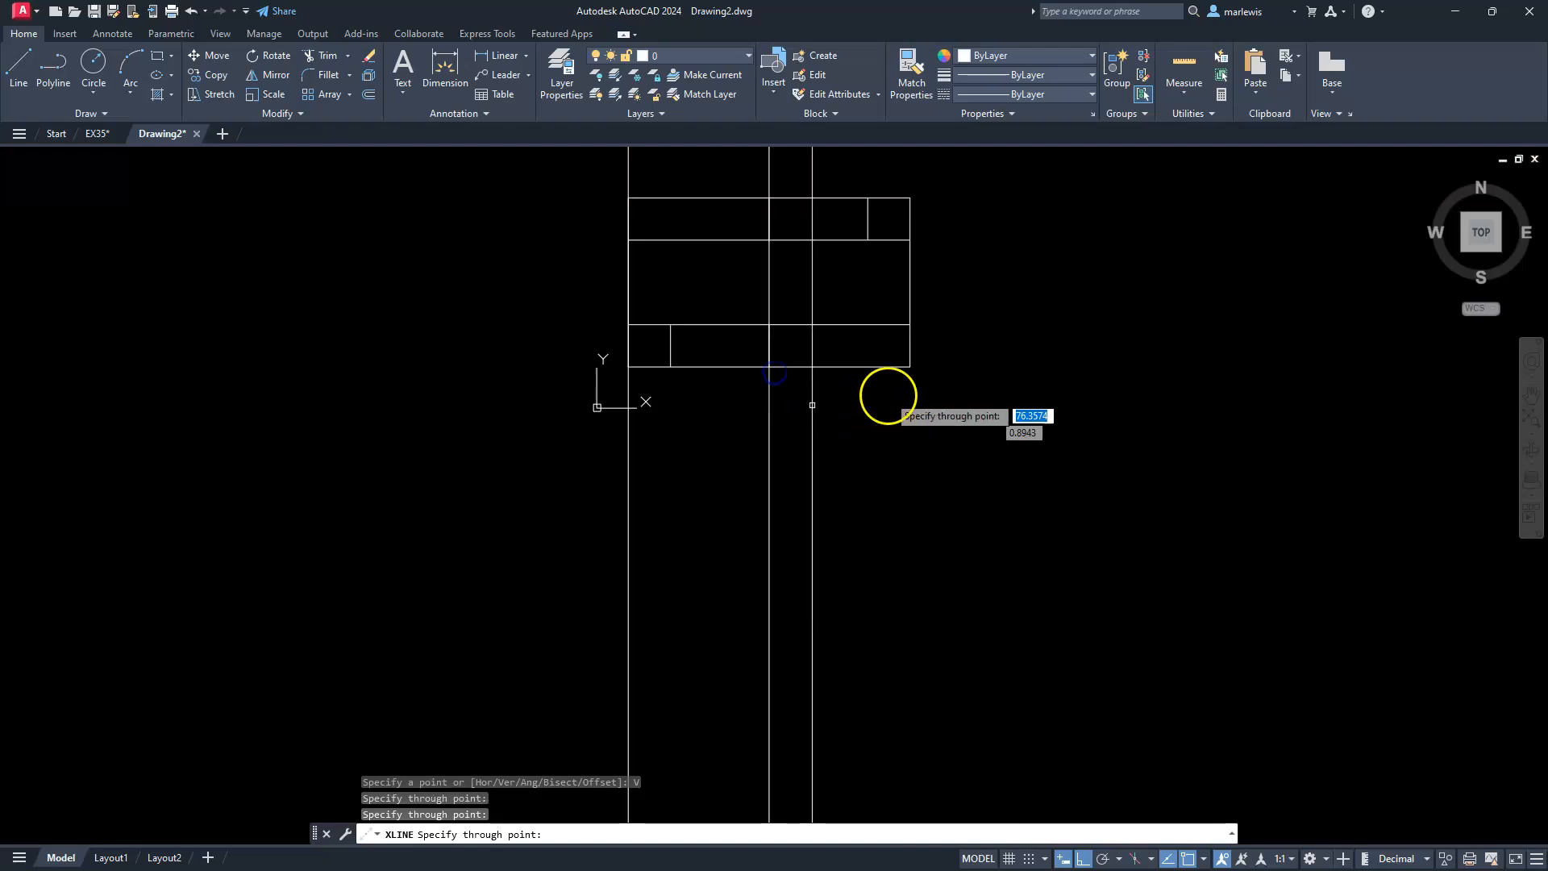
{"action": "left_click", "coordinate": [909, 371]}
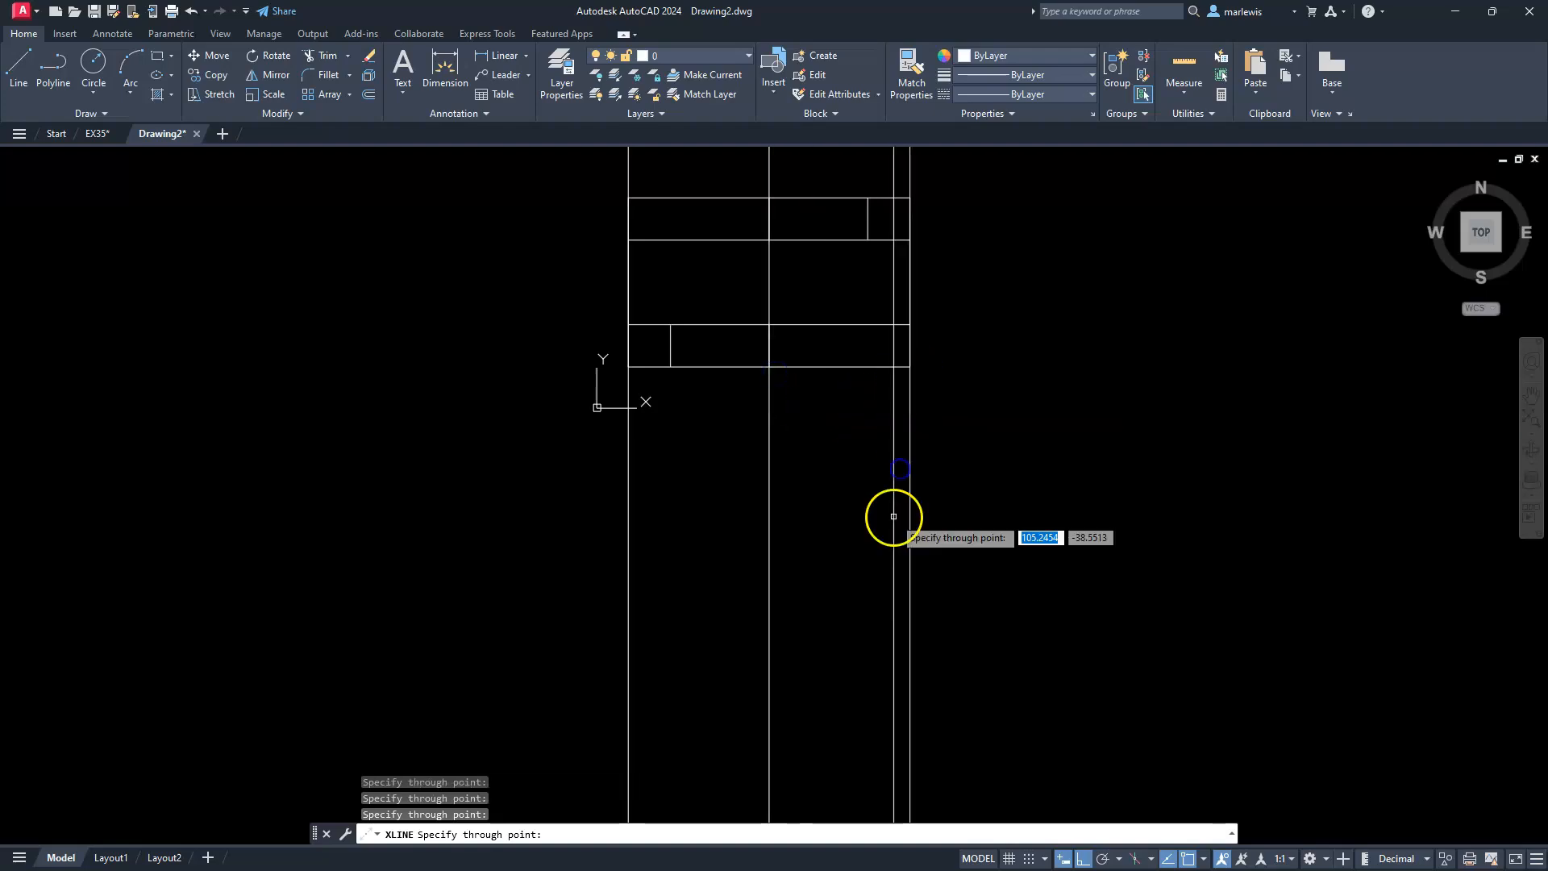
{"action": "key", "text": "Escape"}
{"action": "key", "text": "Escape"}
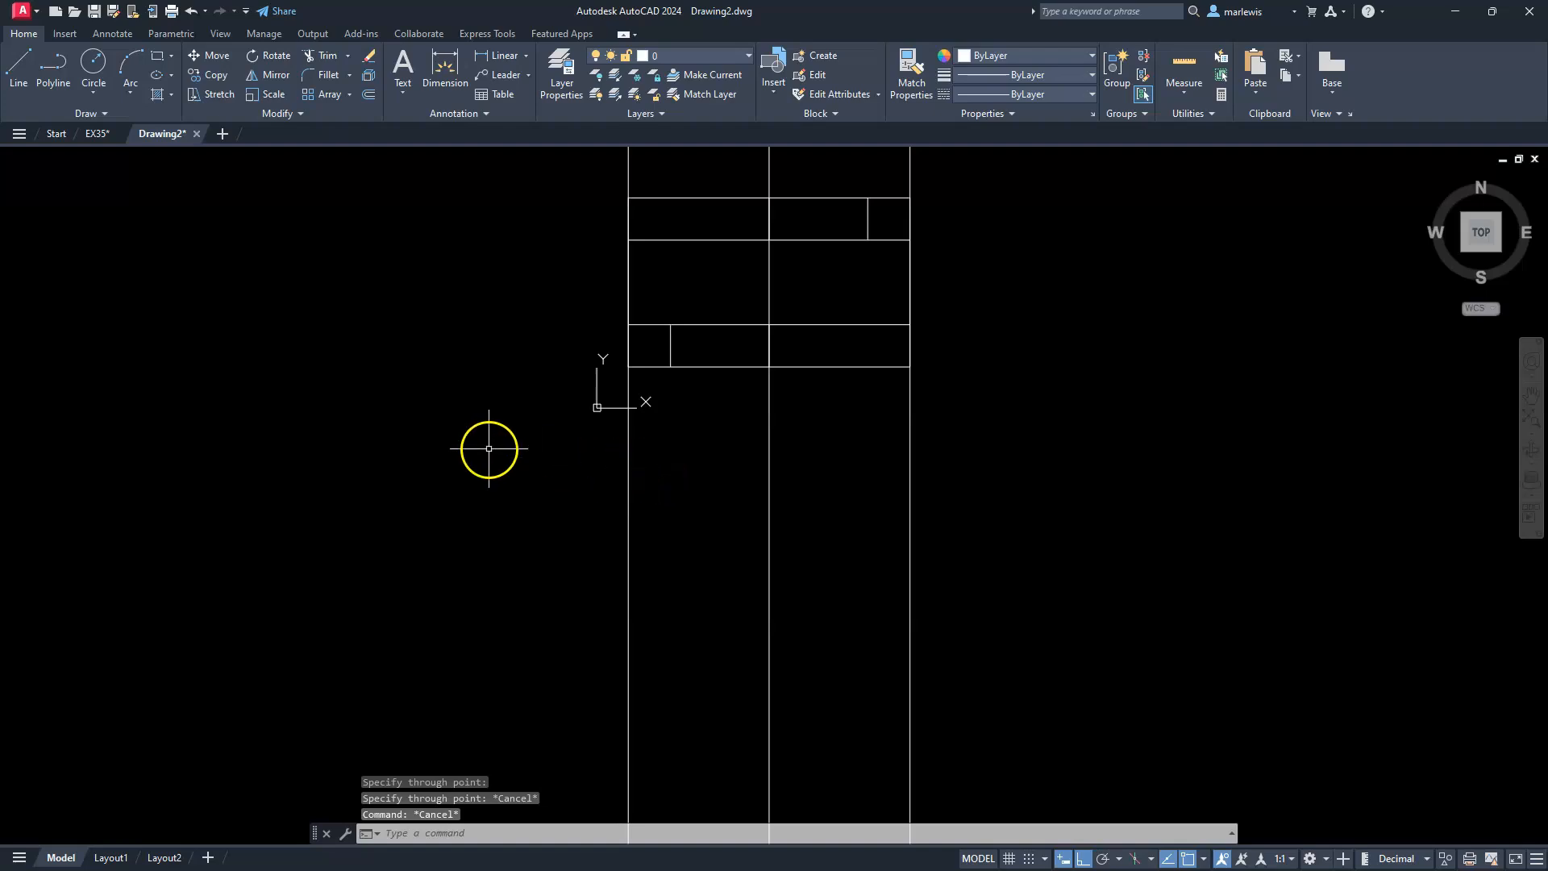
- Draw a horizontal line about 157 long below the rectangle, crossing all three vertical construction lines
{"action": "type", "text": "l"}
{"action": "key", "text": "Return"}
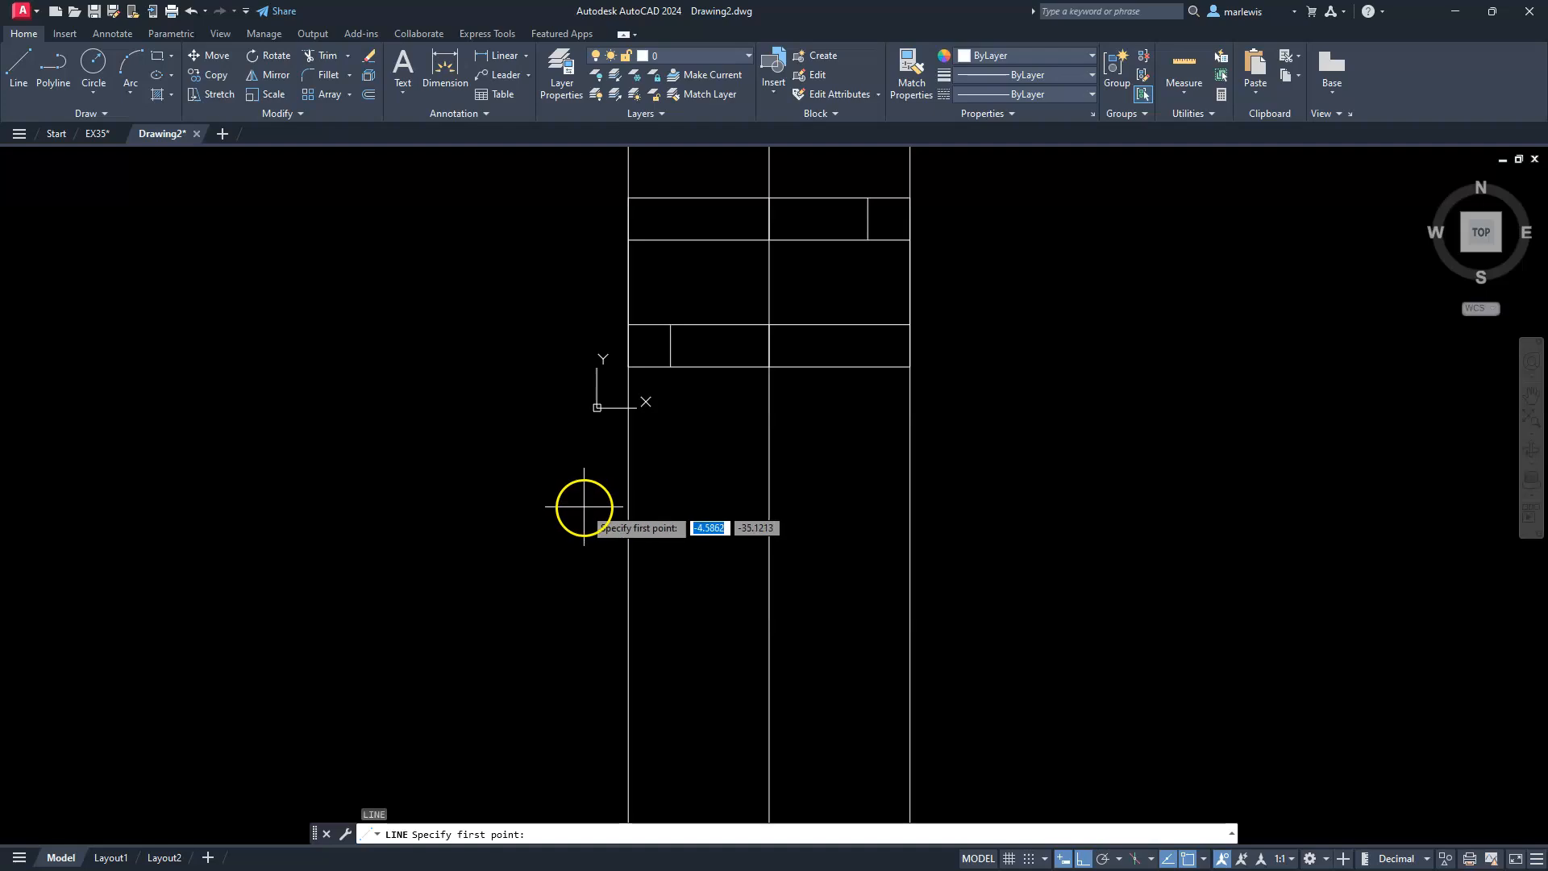
{"action": "left_click", "coordinate": [563, 511]}
{"action": "left_click", "coordinate": [910, 511]}
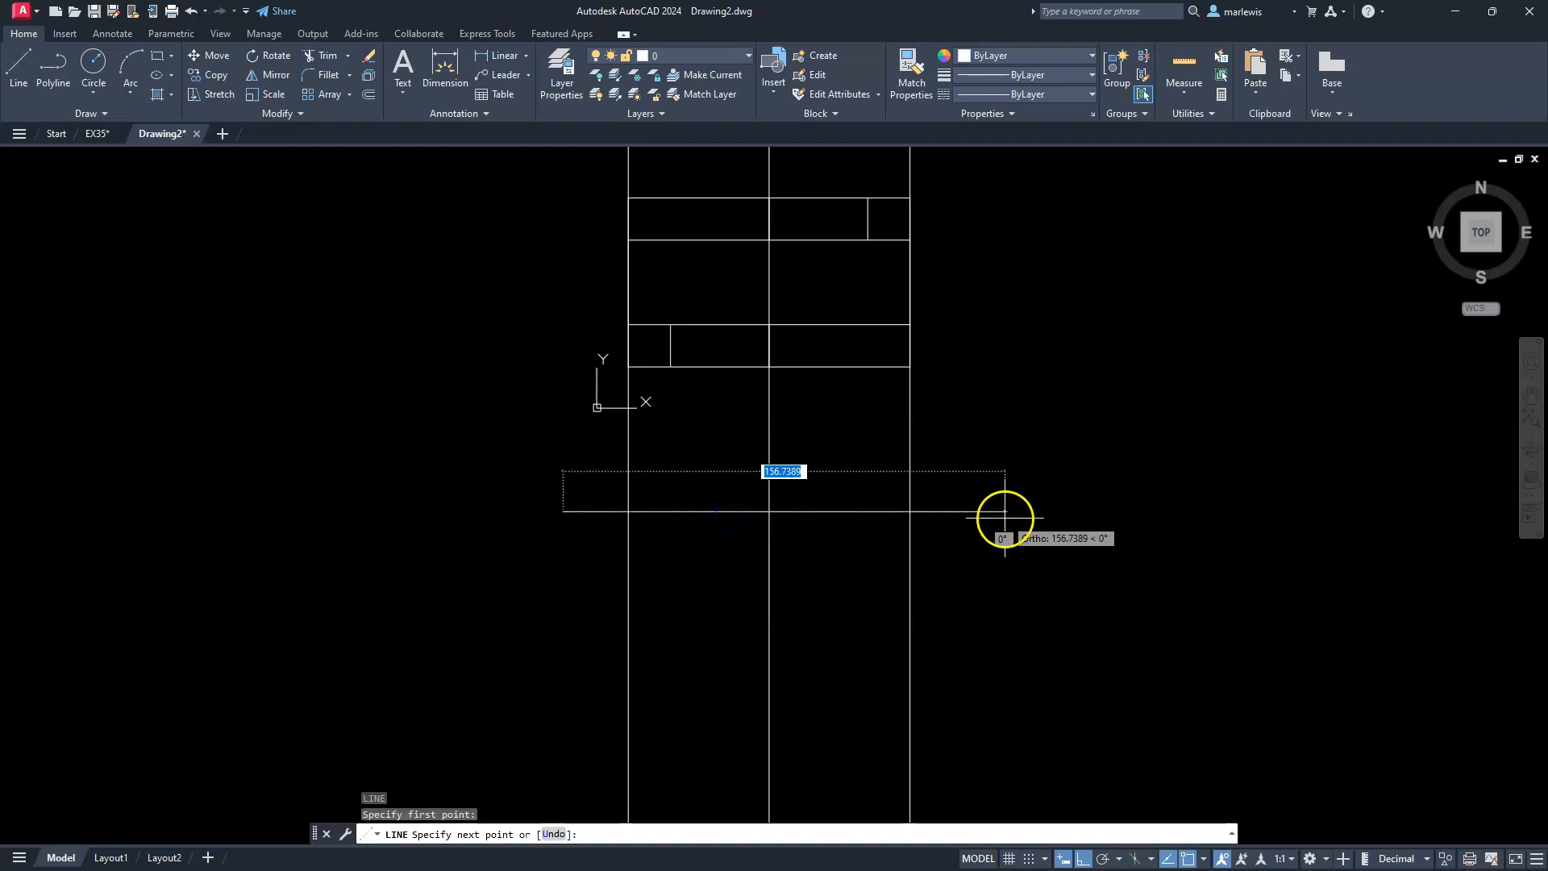
{"action": "key", "text": "Escape"}
{"action": "key", "text": "Escape"}
{"action": "key", "text": "Escape"}
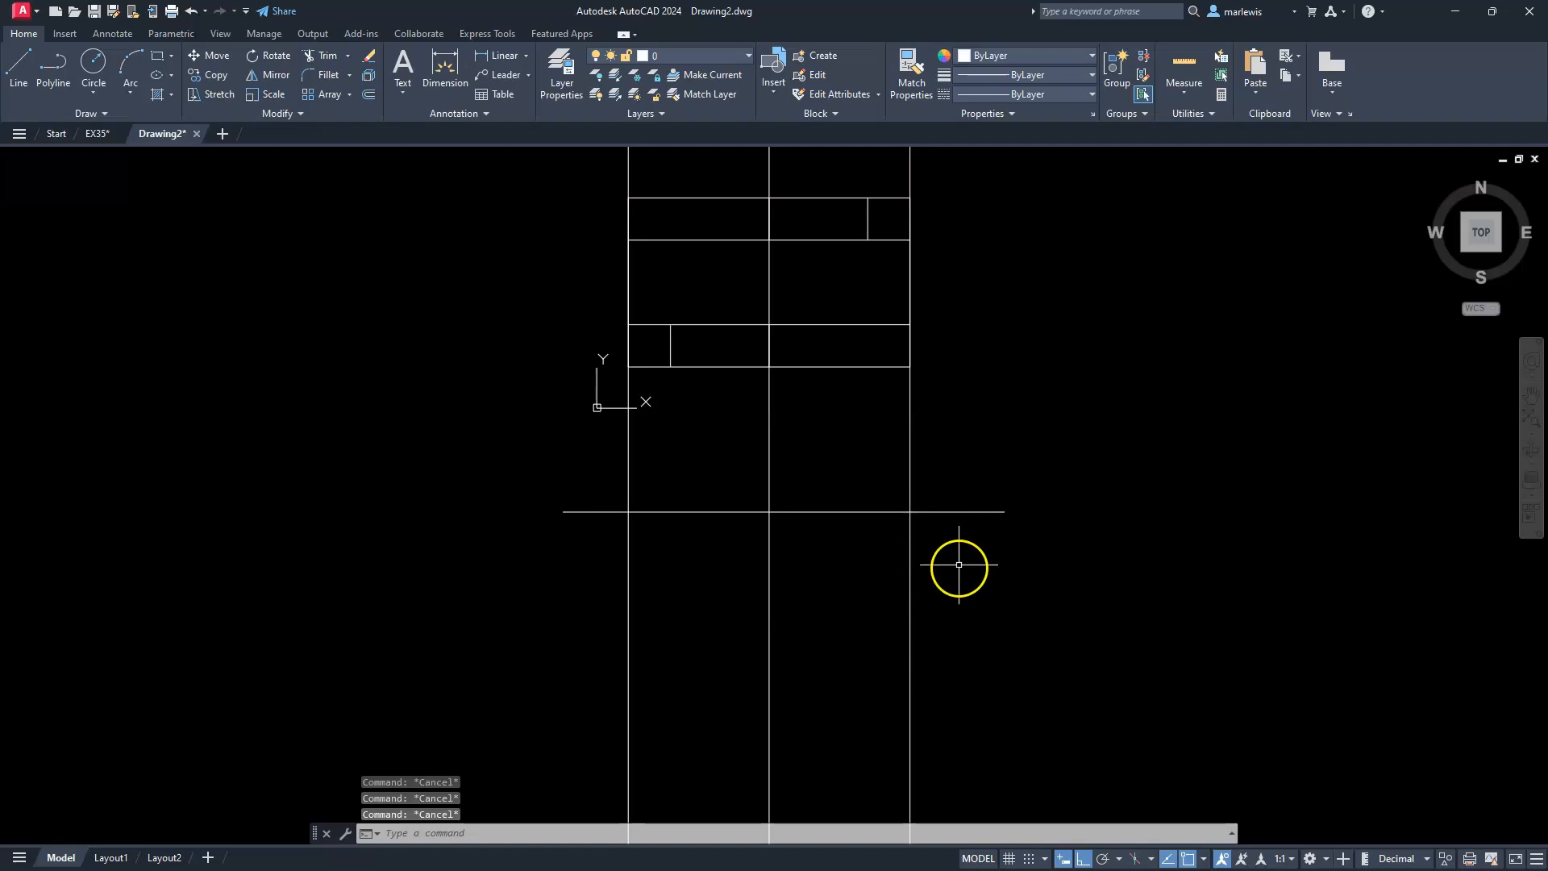
- Offset the horizontal line below the rectangle 55 downward
{"action": "type", "text": "o"}
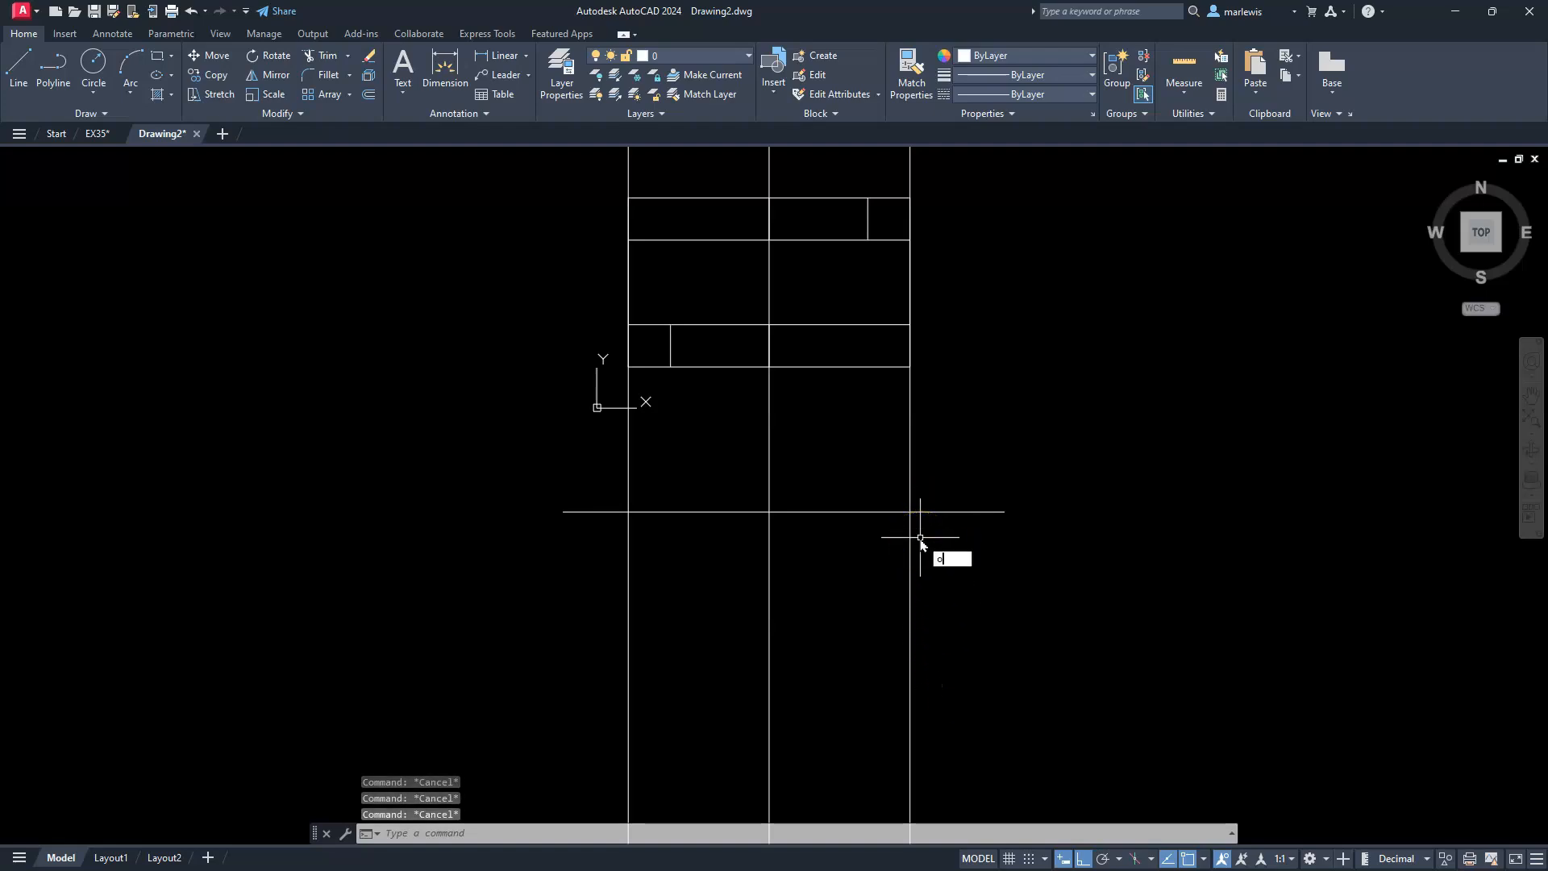
{"action": "key", "text": "Return"}
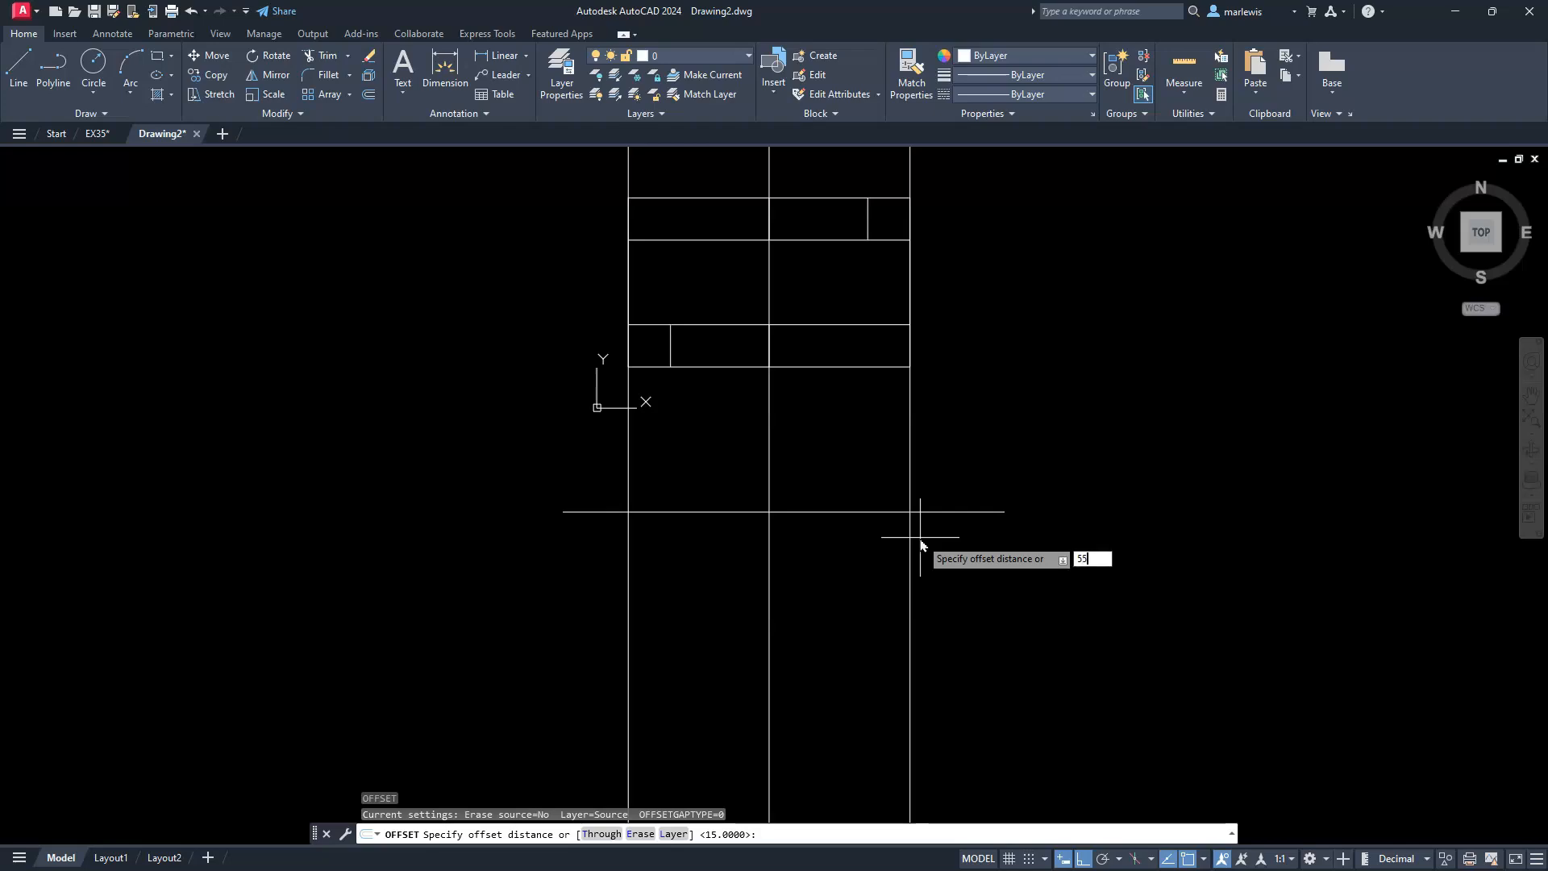
{"action": "key", "text": "Return"}
{"action": "left_click", "coordinate": [927, 512]}
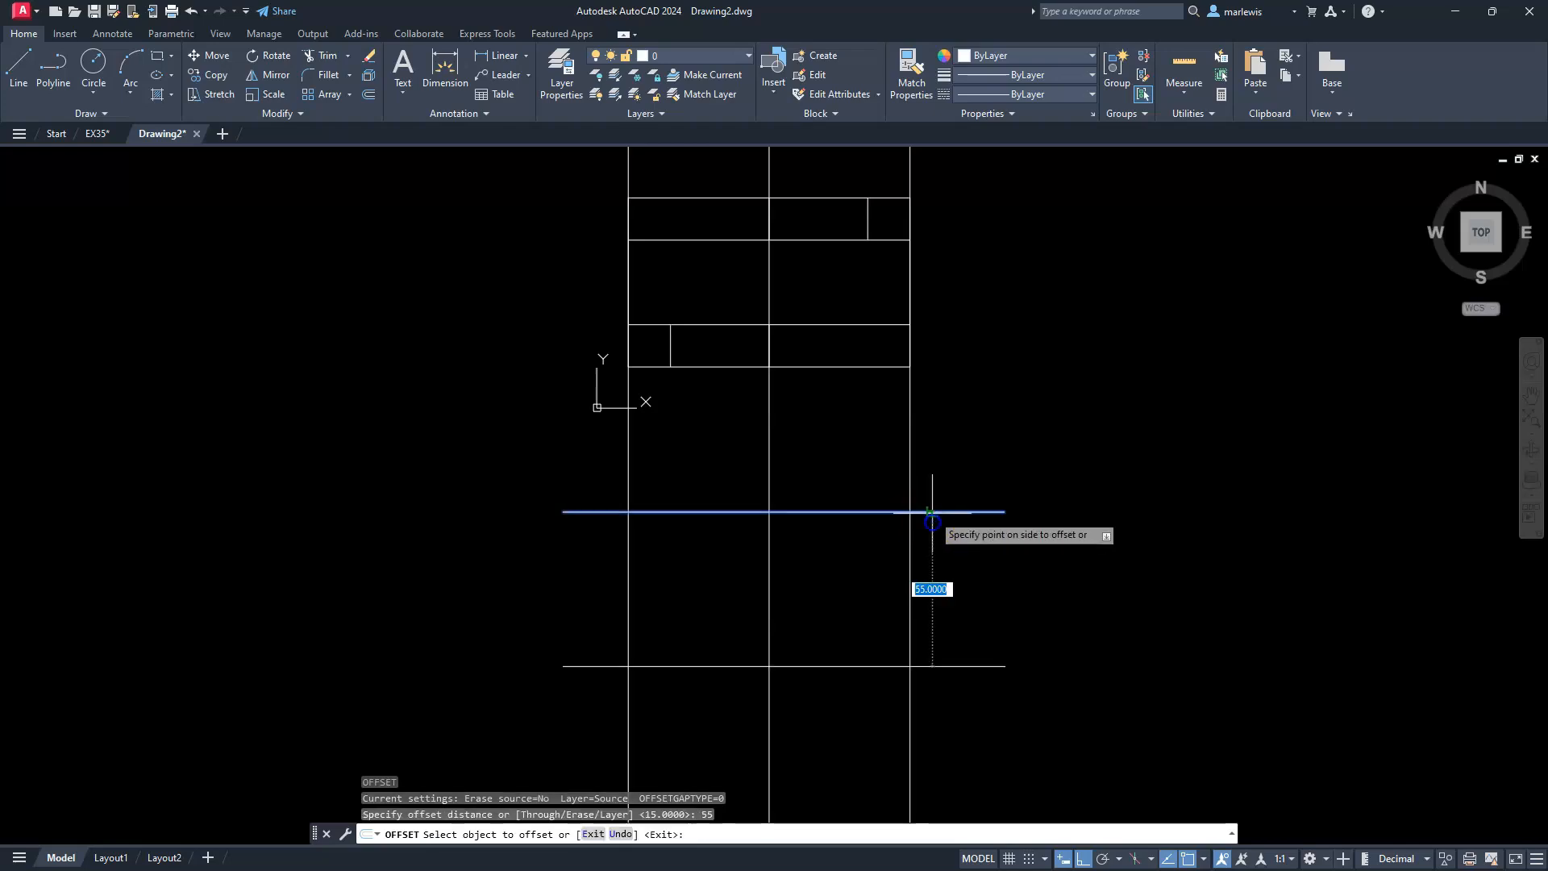
{"action": "left_click", "coordinate": [974, 689]}
{"action": "key", "text": "Escape"}
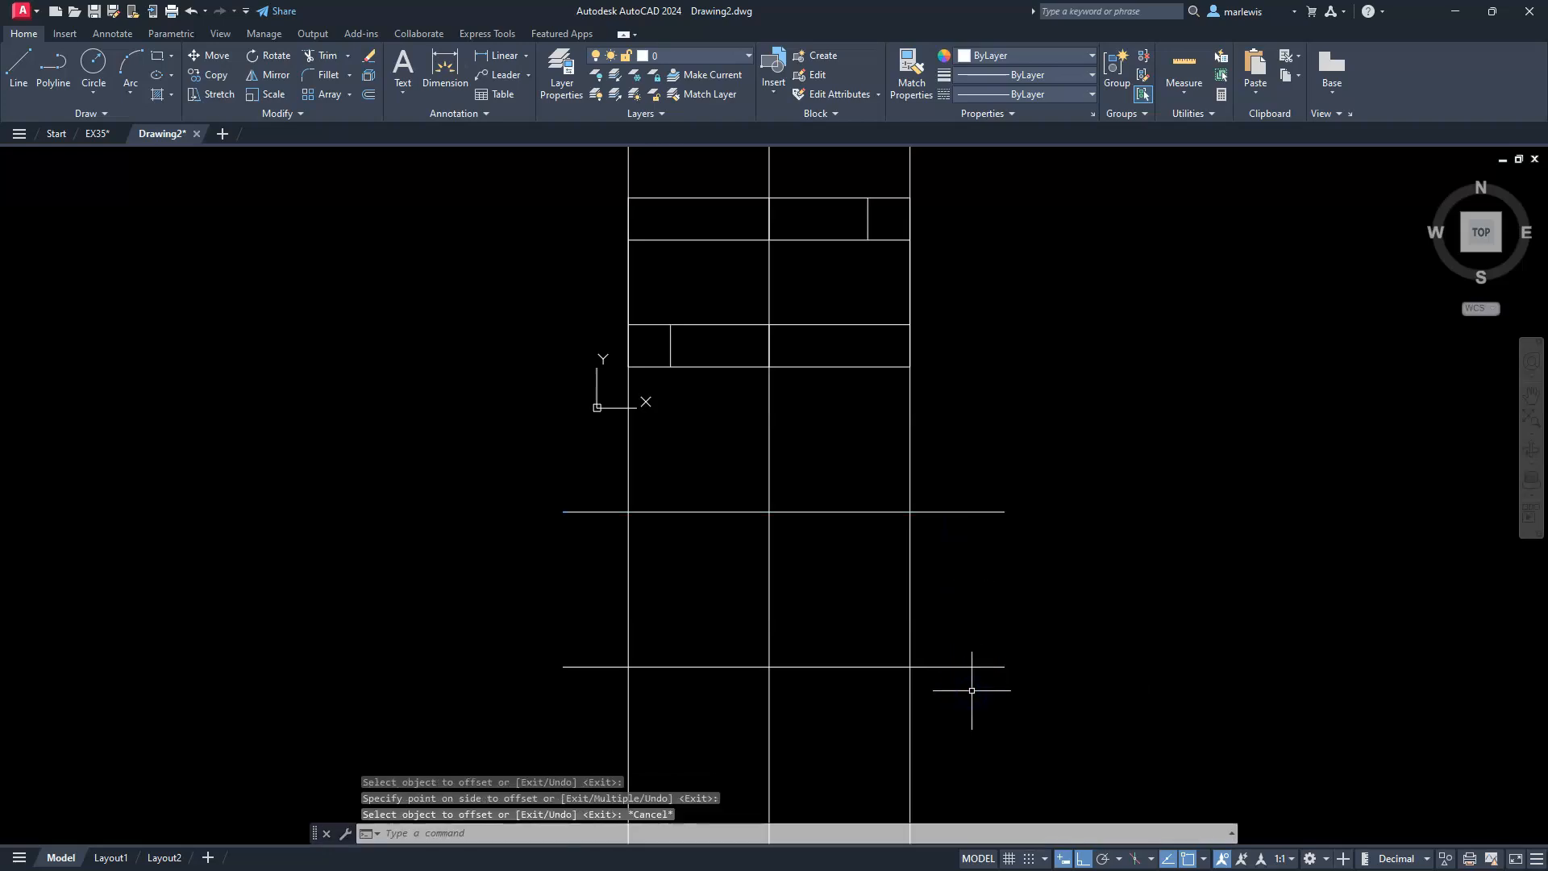
{"action": "key", "text": "Escape"}
{"action": "key", "text": "Escape"}
- Offset the lowest horizontal line 30 upward
{"action": "type", "text": "o"}
{"action": "key", "text": "Return"}
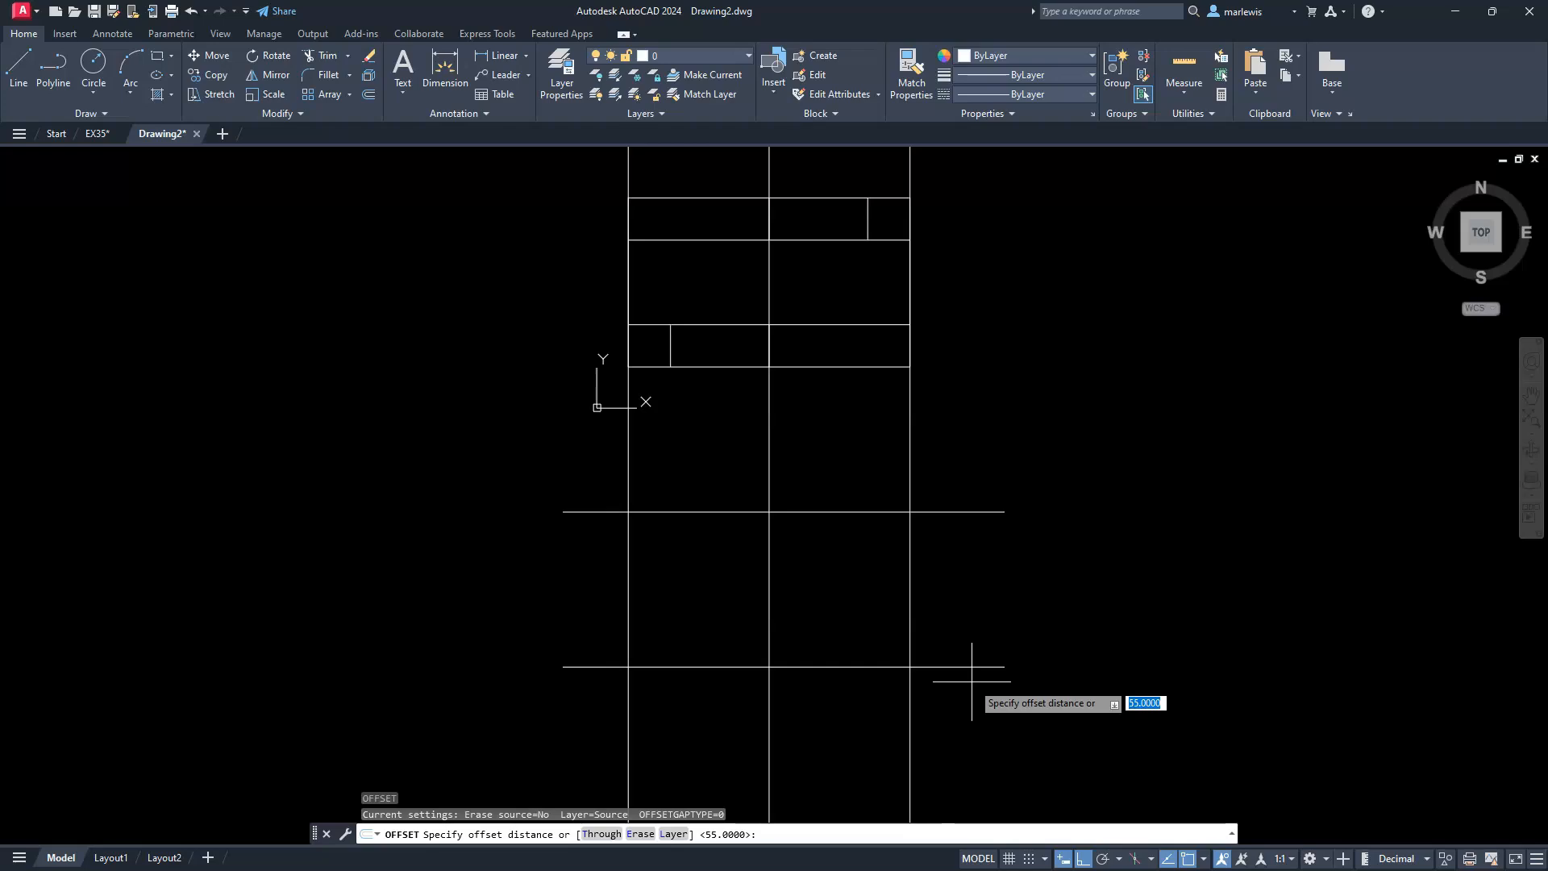
{"action": "type", "text": "30"}
{"action": "key", "text": "Return"}
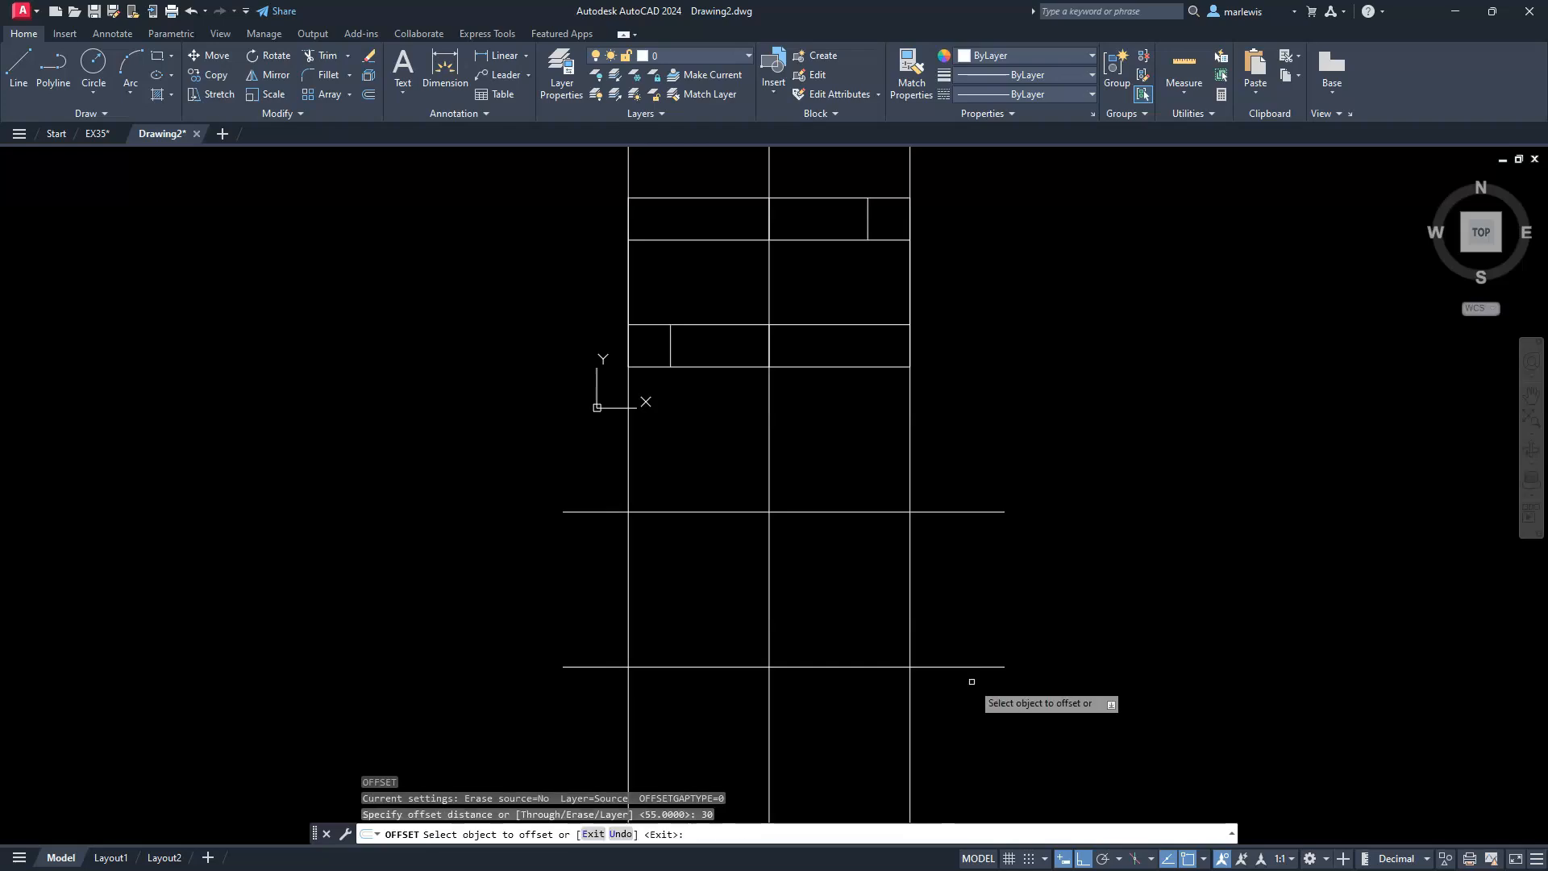
{"action": "left_click", "coordinate": [971, 667]}
{"action": "left_click", "coordinate": [966, 611]}
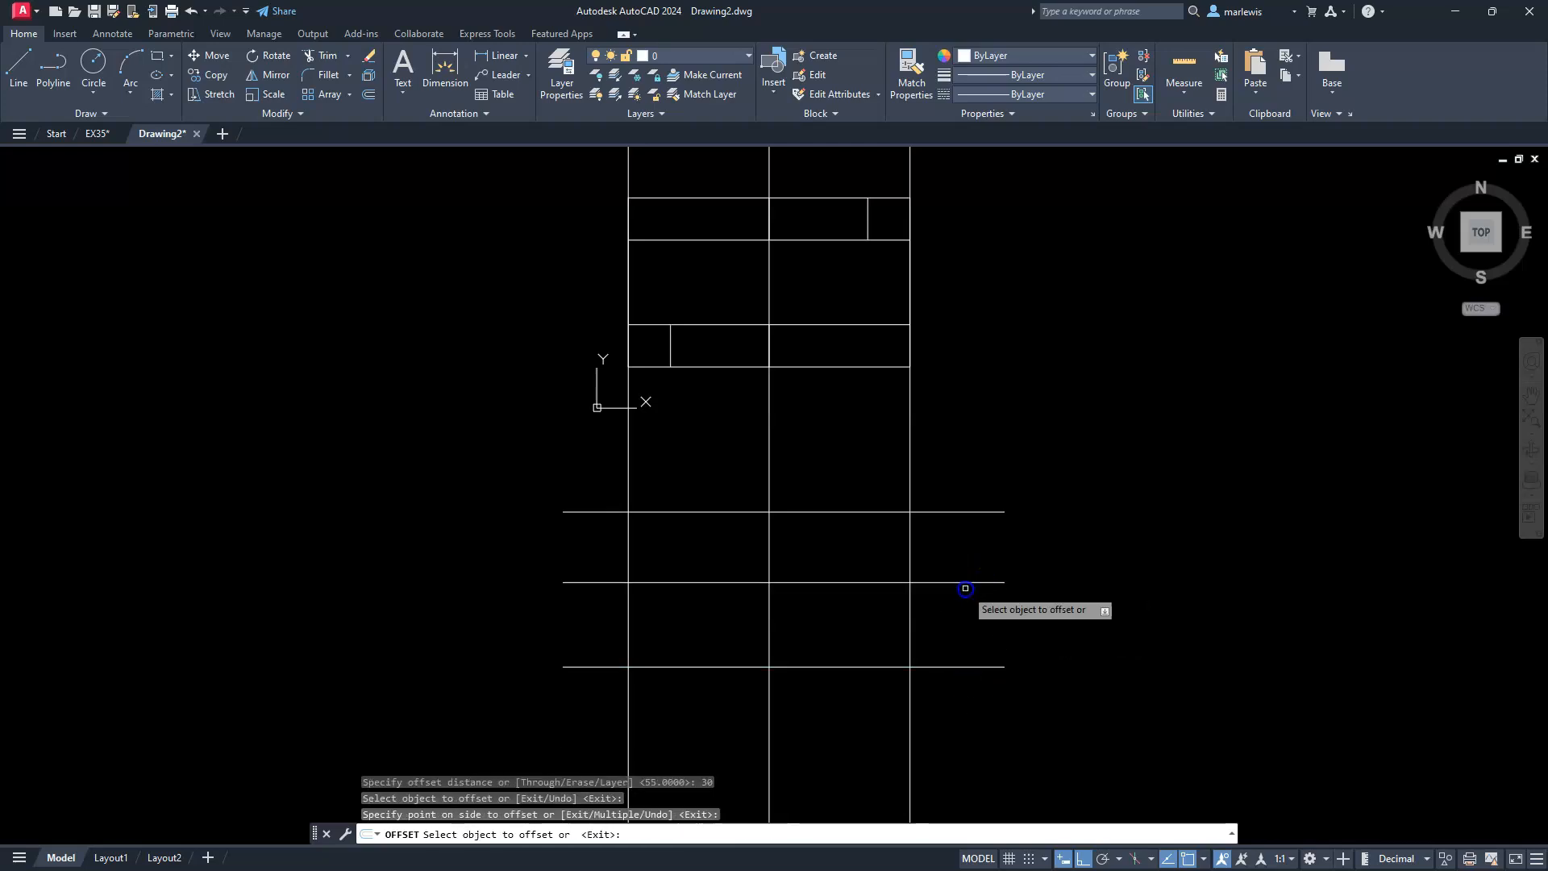
{"action": "key", "text": "Escape"}
{"action": "key", "text": "Escape"}
{"action": "key", "text": "Escape"}
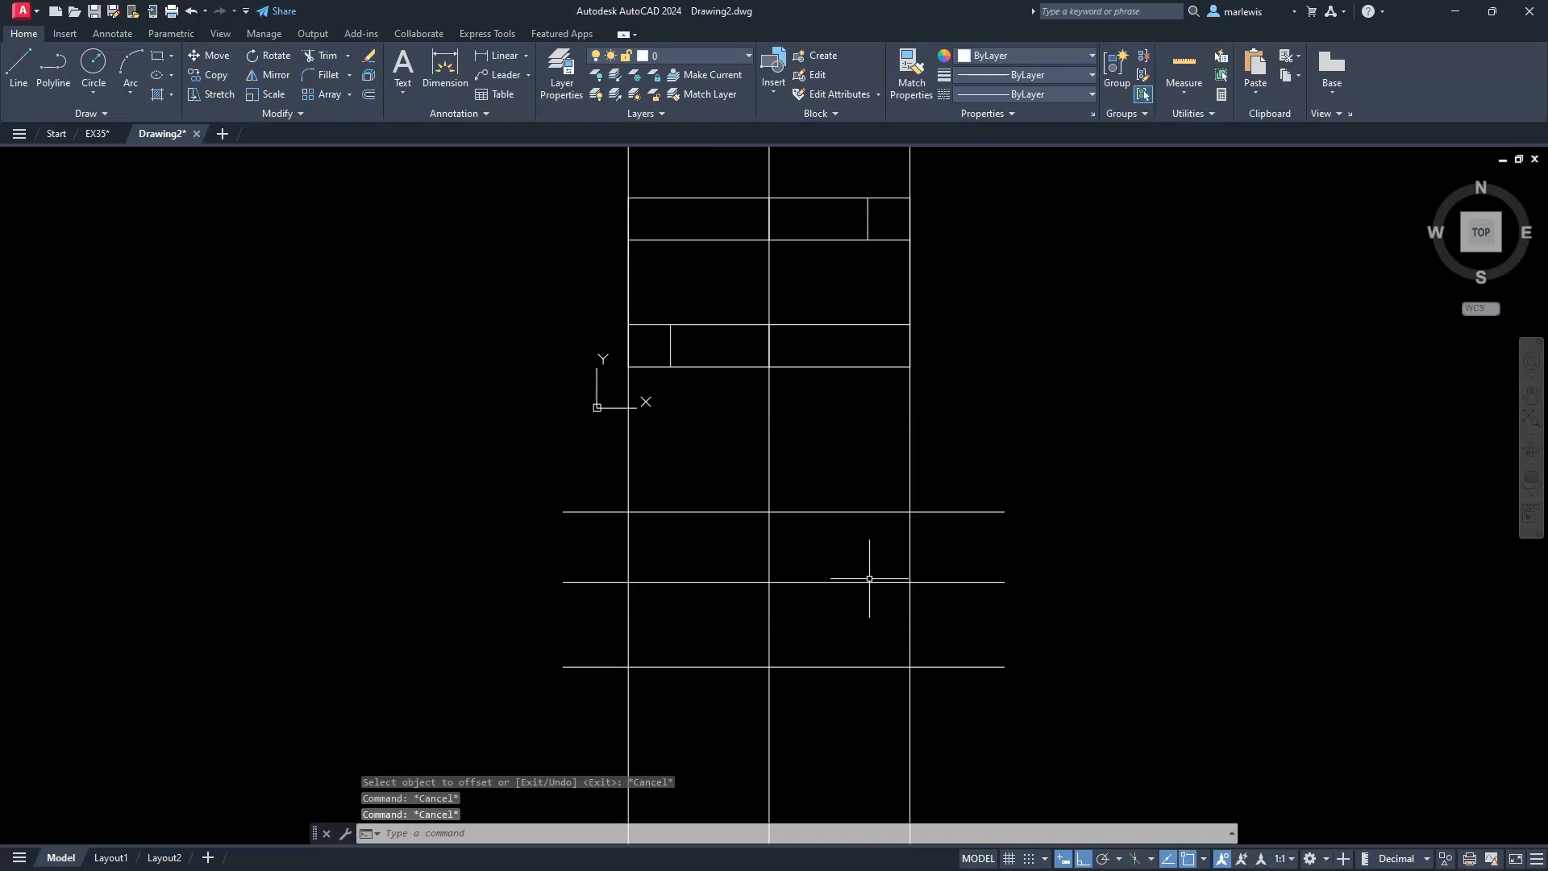
{"action": "key", "text": "Escape"}
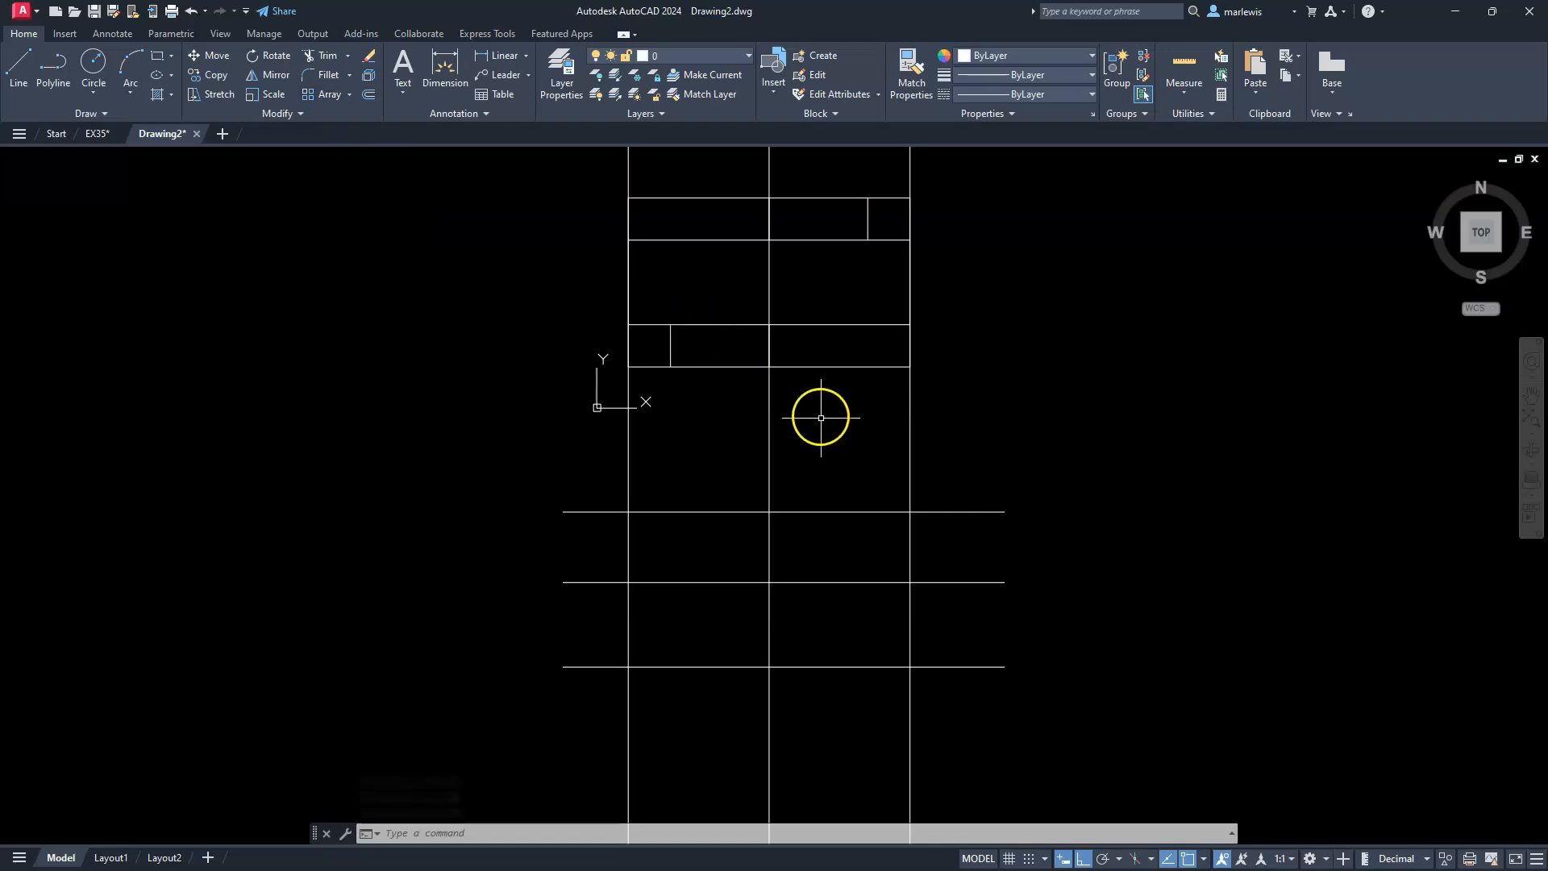
- Trim away the three vertical construction lines above the front view, using its top, bottom, left and right boundary lines as cutting edges
{"action": "key", "text": "Return"}
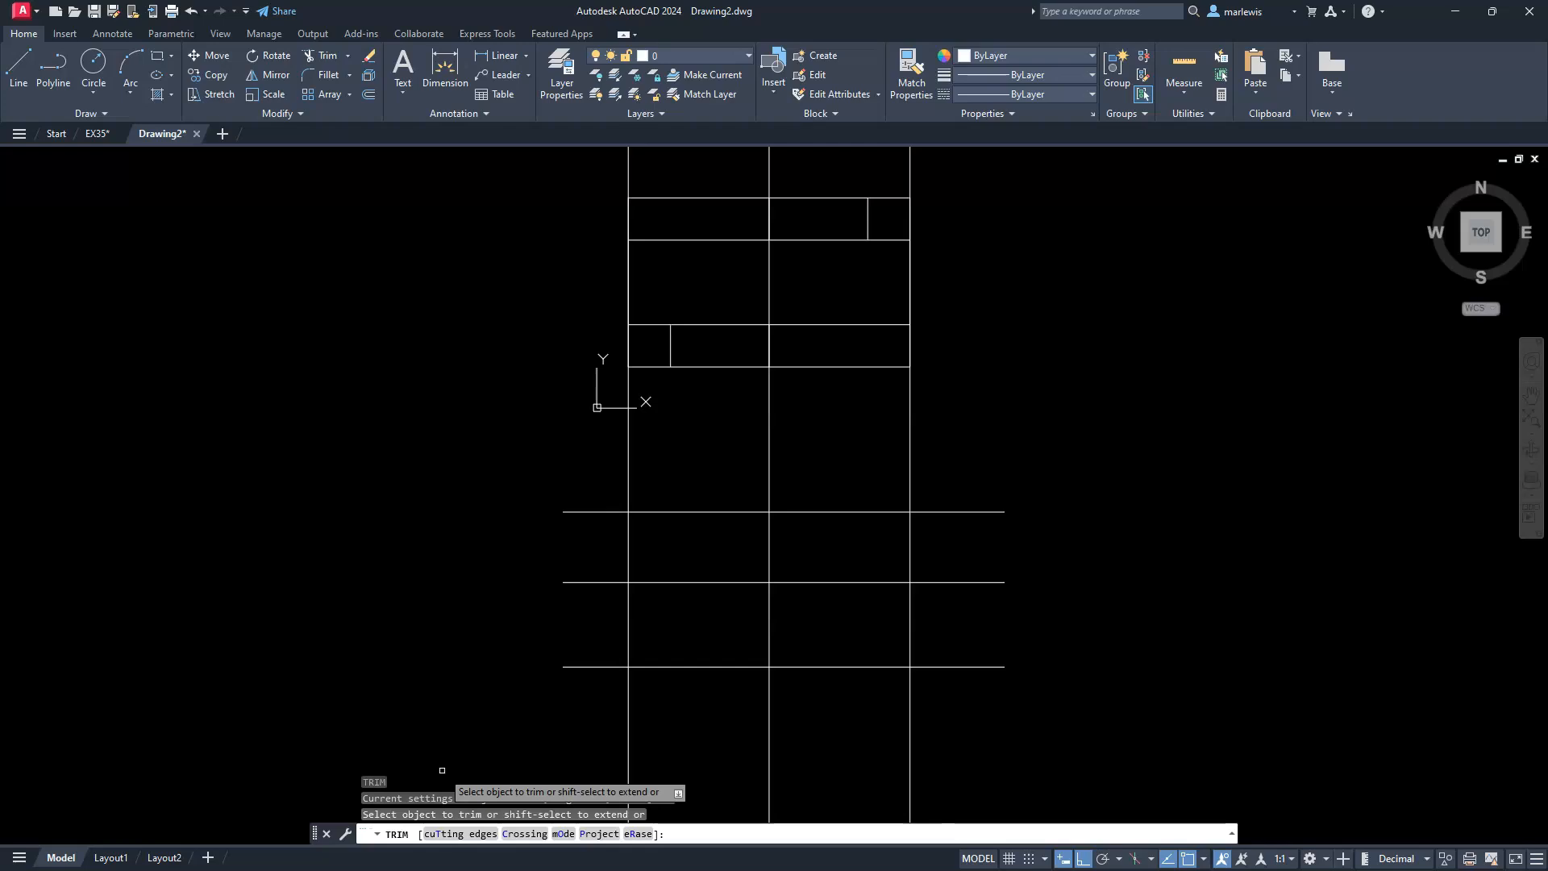
{"action": "left_click", "coordinate": [455, 844]}
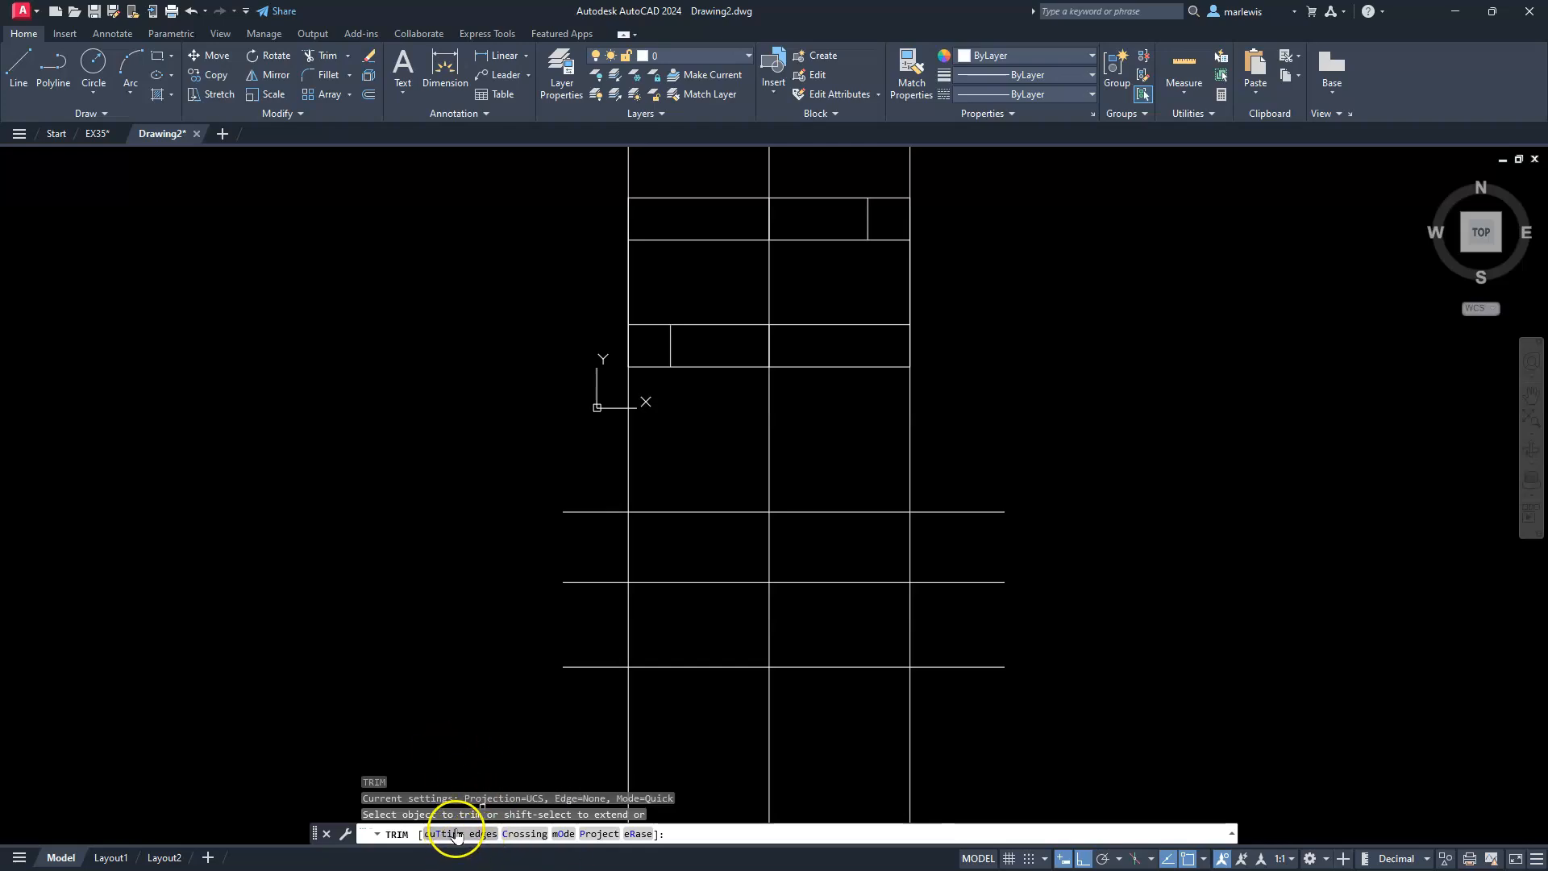
{"action": "left_click", "coordinate": [460, 833]}
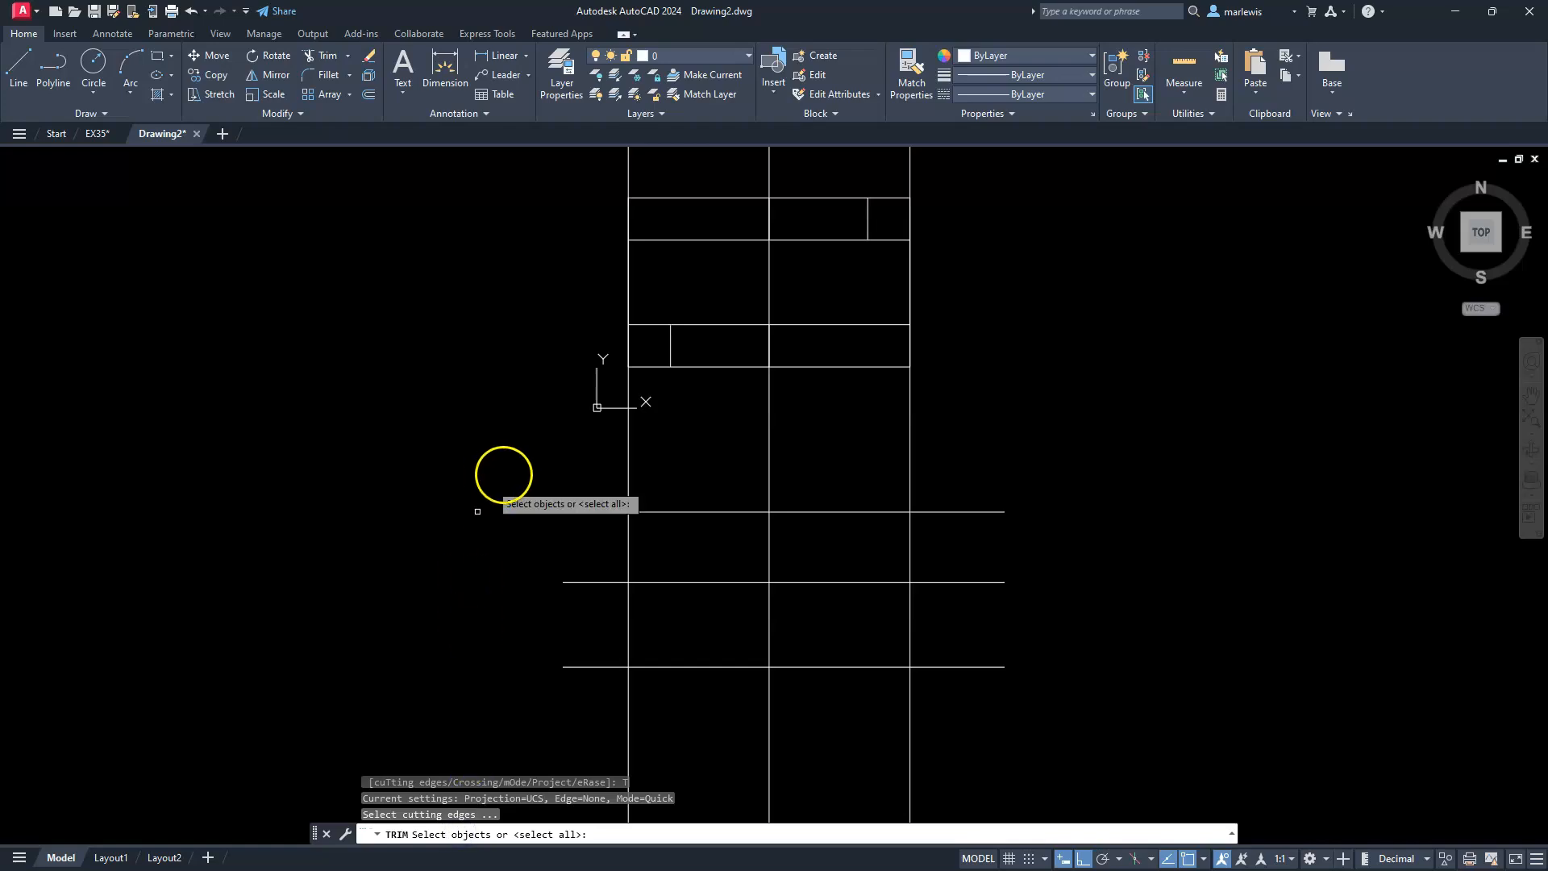
{"action": "left_click", "coordinate": [719, 511]}
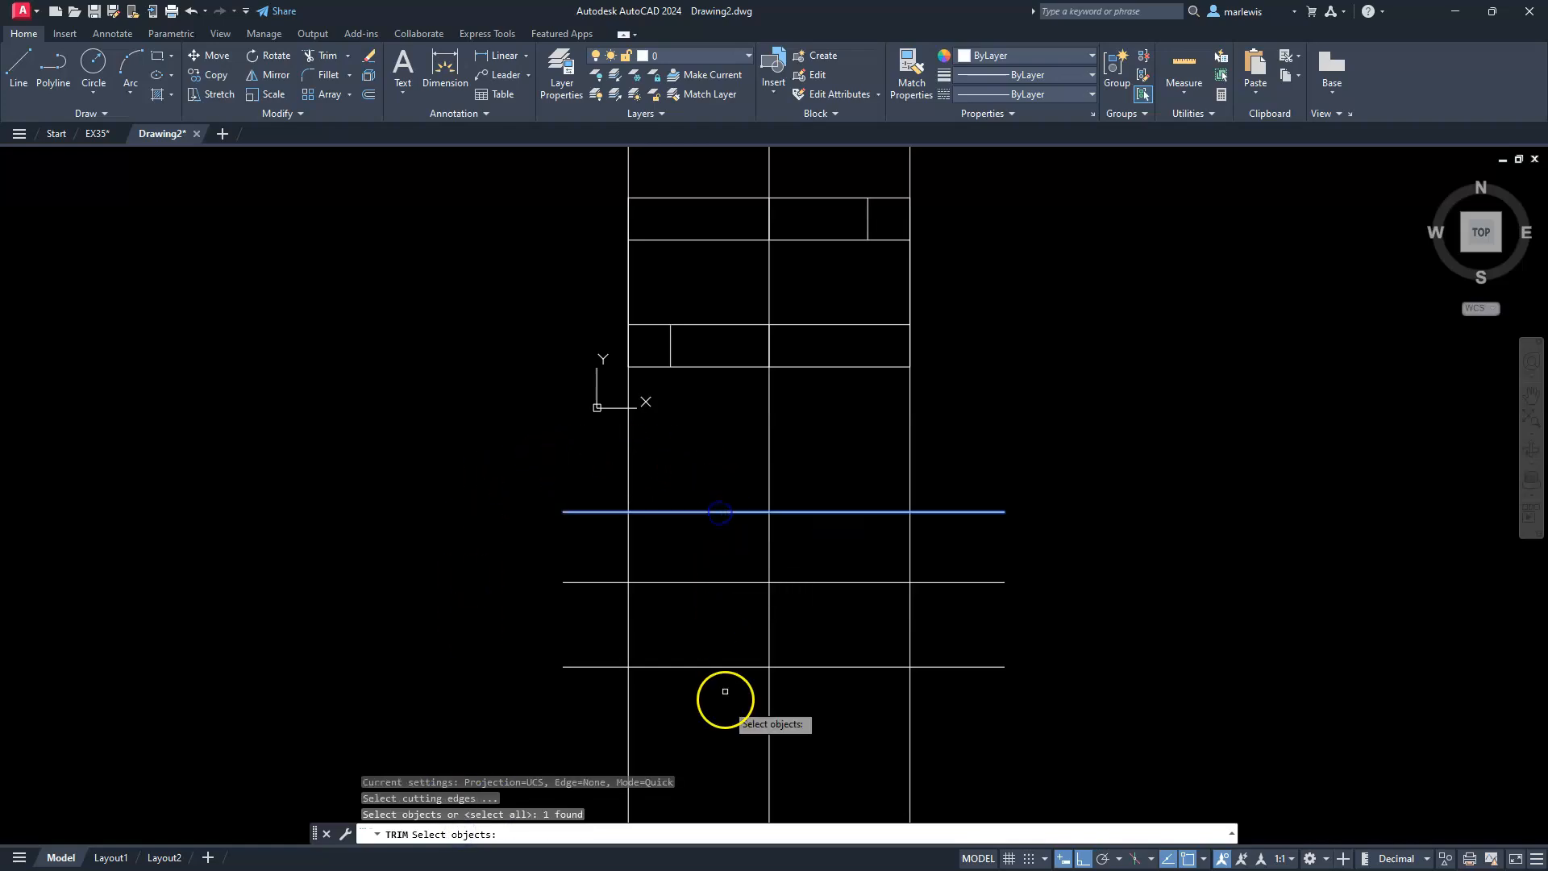
{"action": "left_click", "coordinate": [727, 666]}
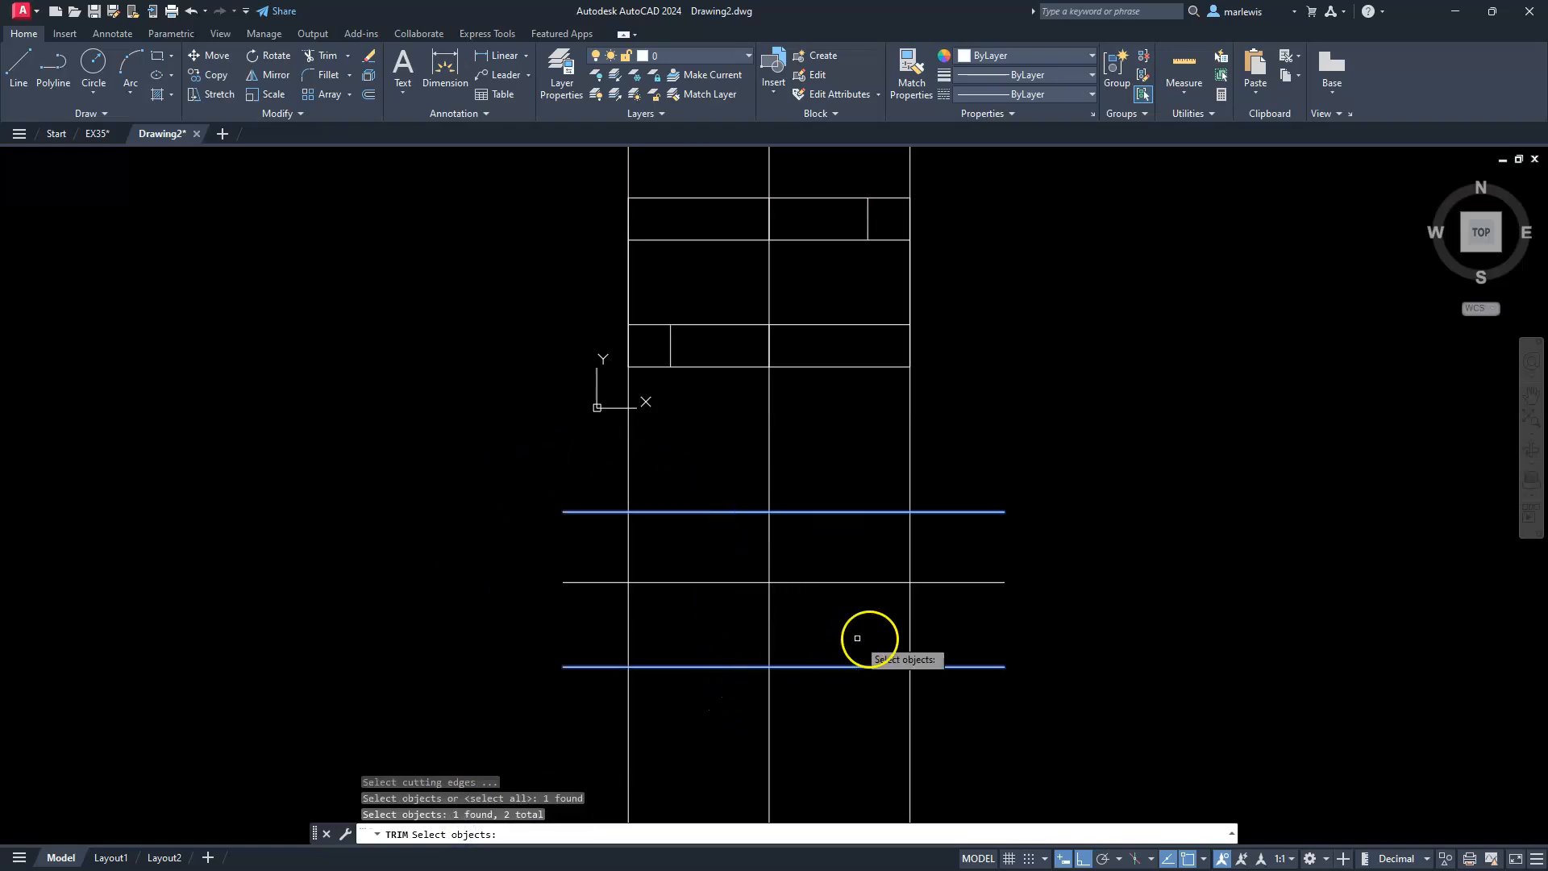
{"action": "left_click", "coordinate": [909, 637]}
{"action": "left_click", "coordinate": [628, 629]}
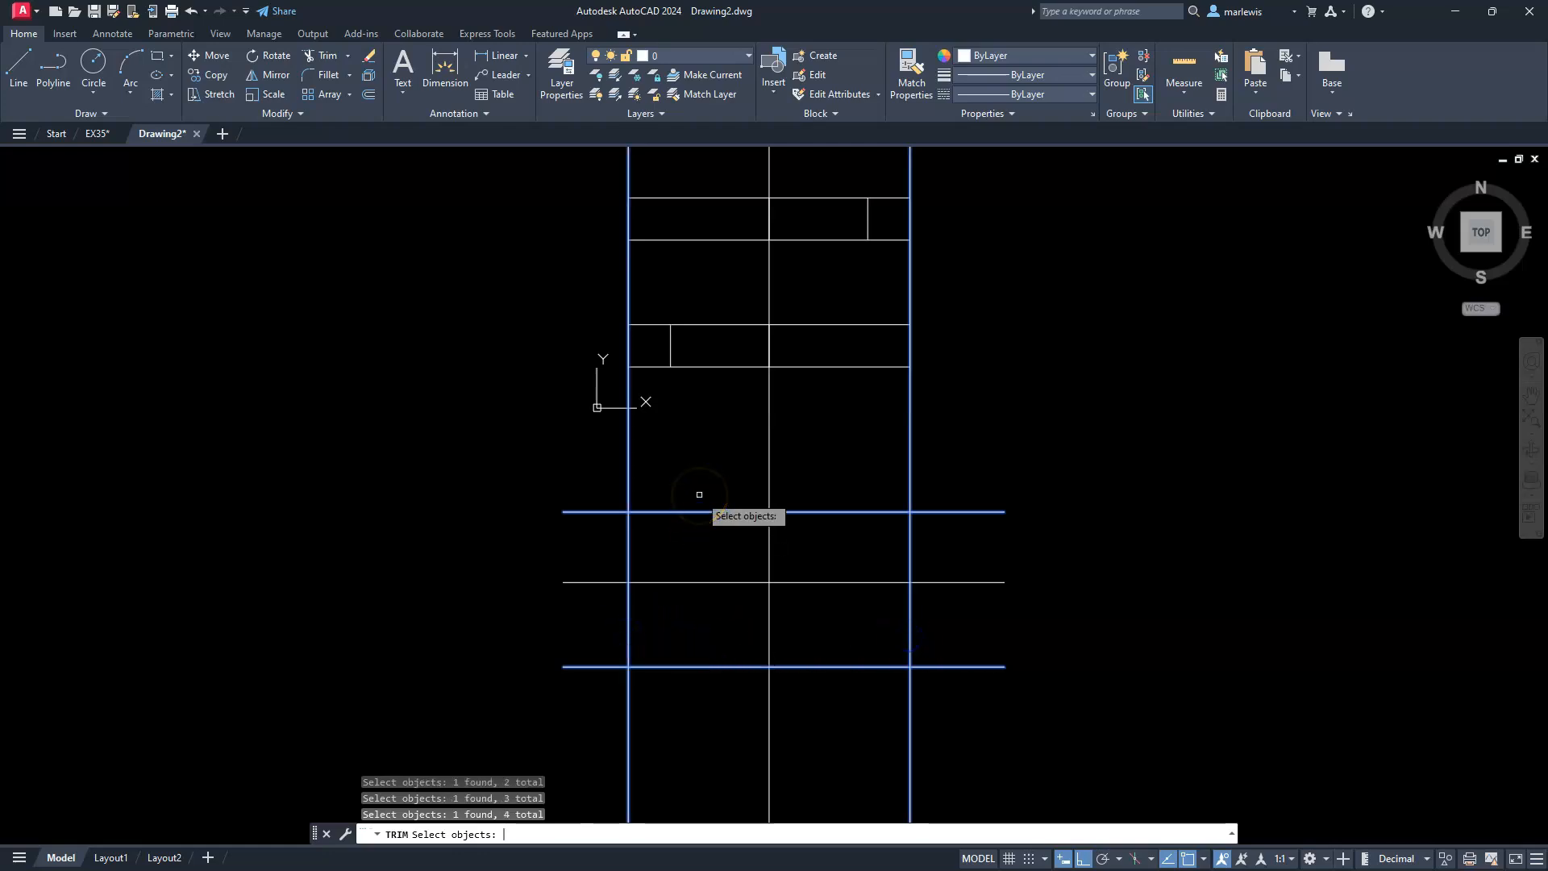
{"action": "right_click", "coordinate": [919, 423]}
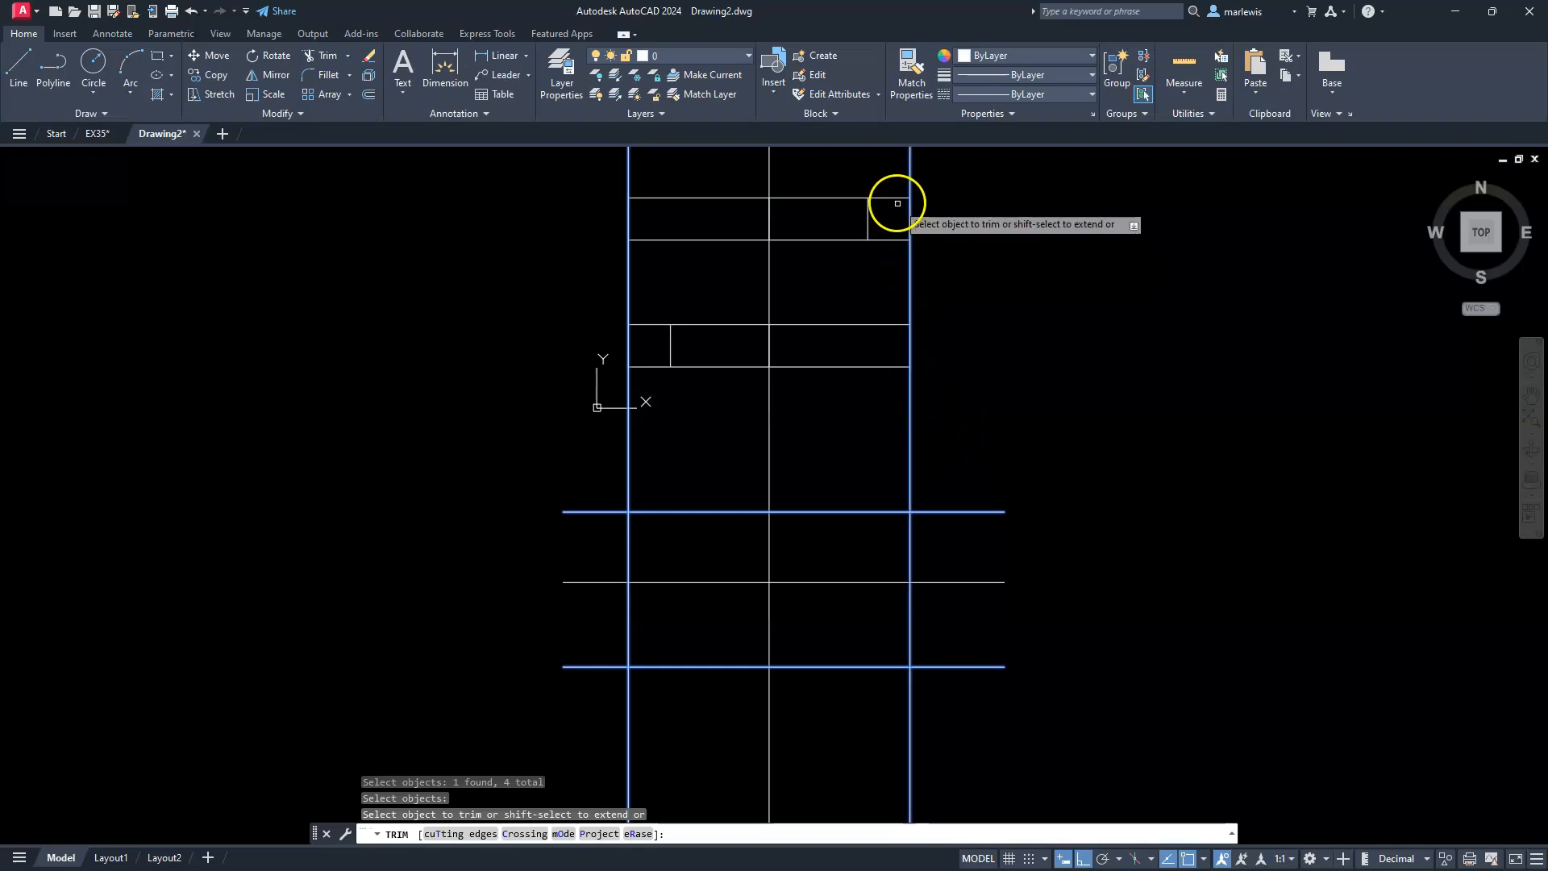
{"action": "left_click", "coordinate": [987, 414]}
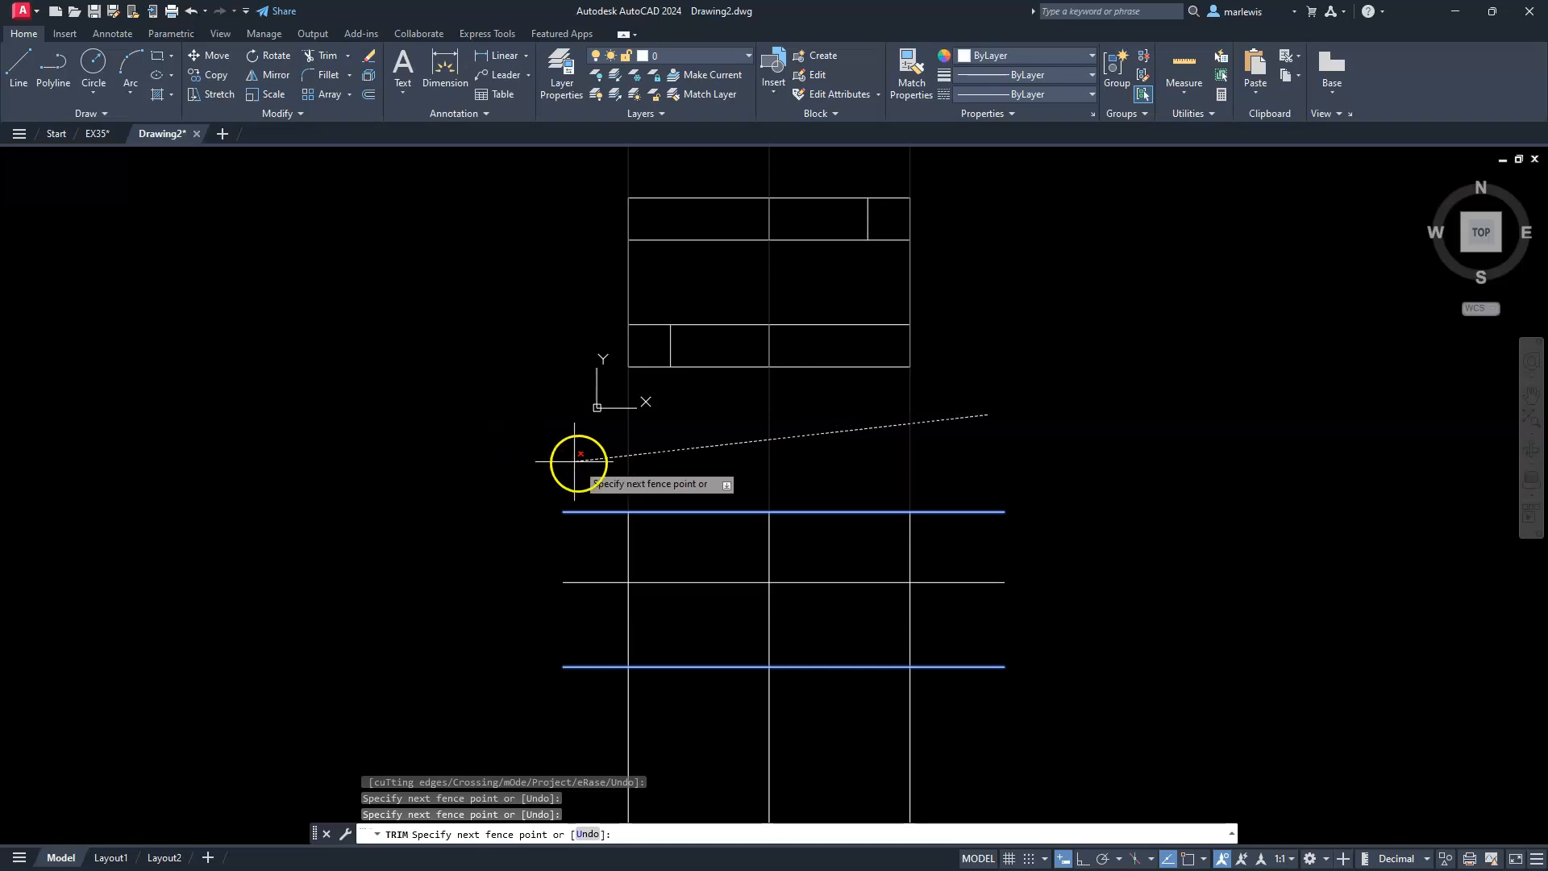
{"action": "key", "text": "Return"}
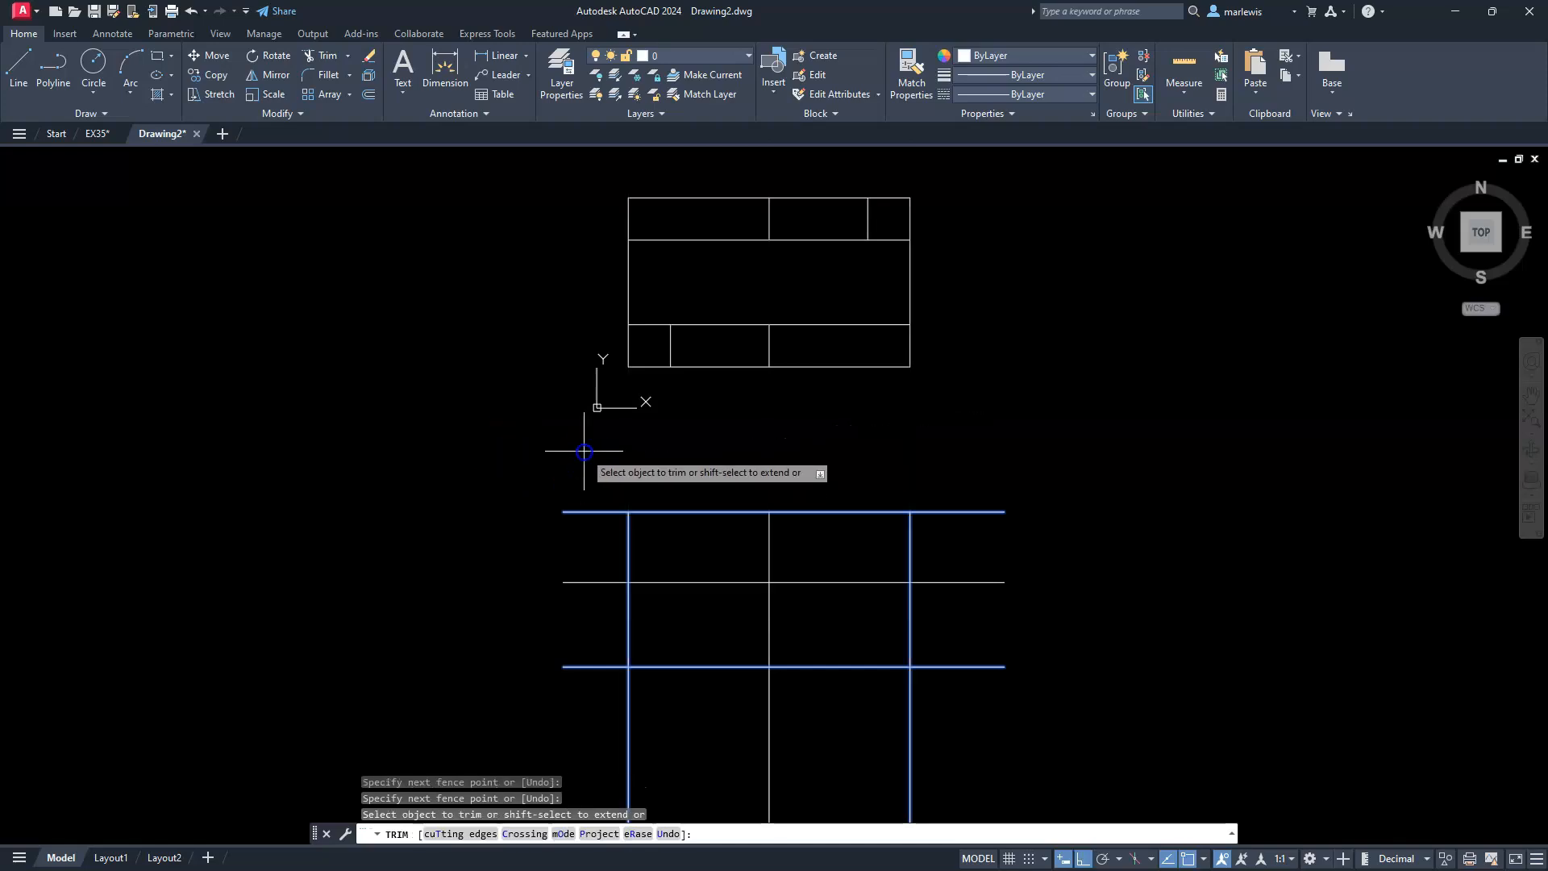
- Trim the line ends that extend past the left, bottom and right boundaries of the front view
{"action": "left_click", "coordinate": [584, 452]}
{"action": "left_click", "coordinate": [582, 710]}
{"action": "key", "text": "Return"}
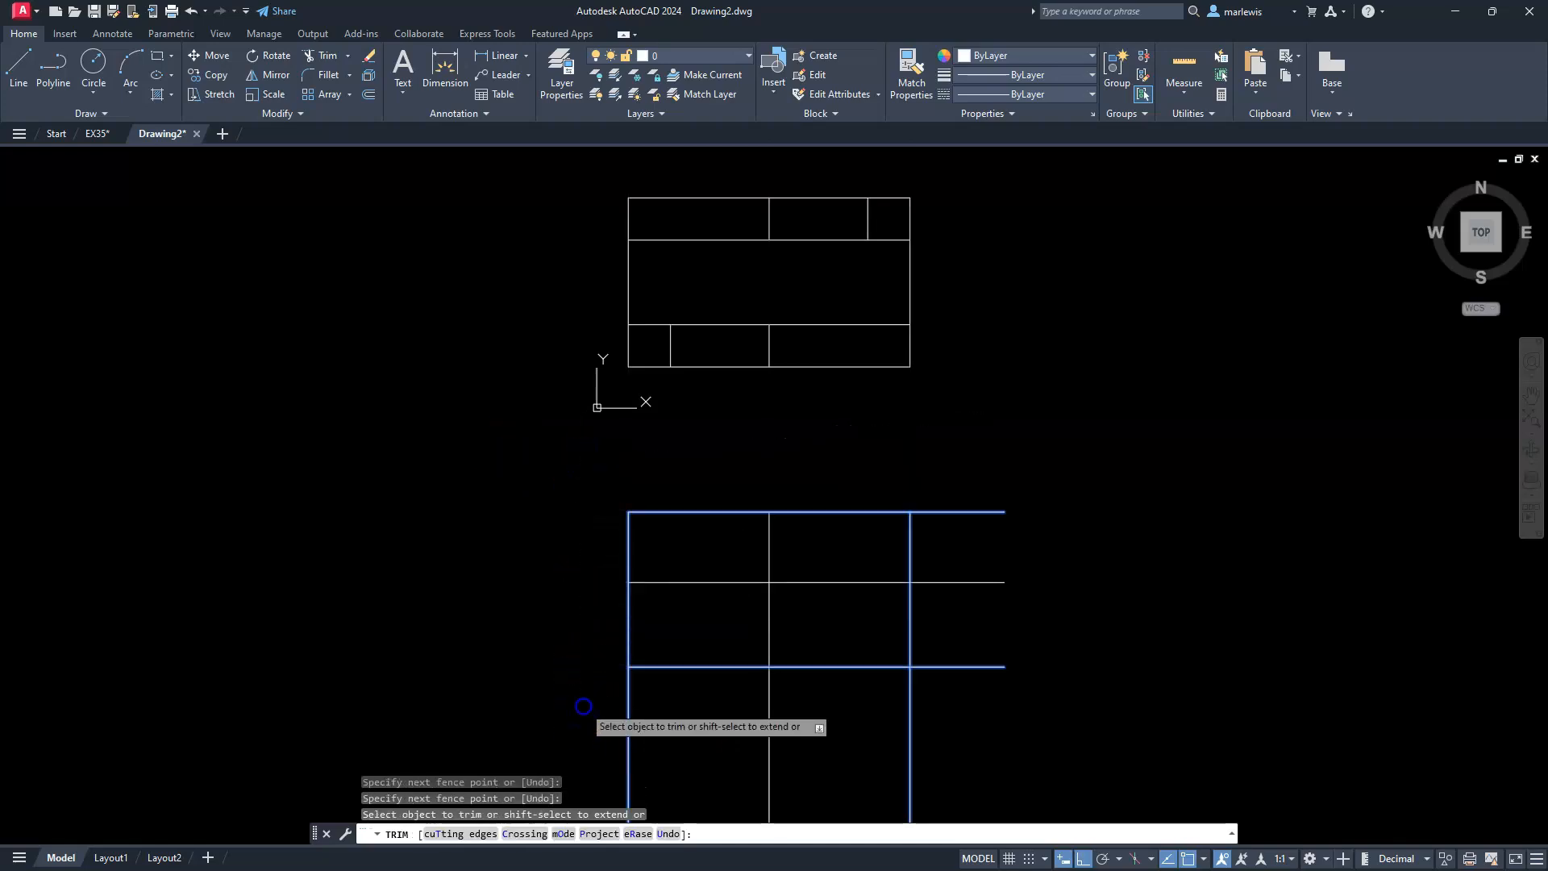
{"action": "left_click", "coordinate": [584, 707]}
{"action": "left_click", "coordinate": [947, 710]}
{"action": "key", "text": "Return"}
{"action": "left_click", "coordinate": [946, 709]}
{"action": "left_click", "coordinate": [951, 477]}
{"action": "key", "text": "Return"}
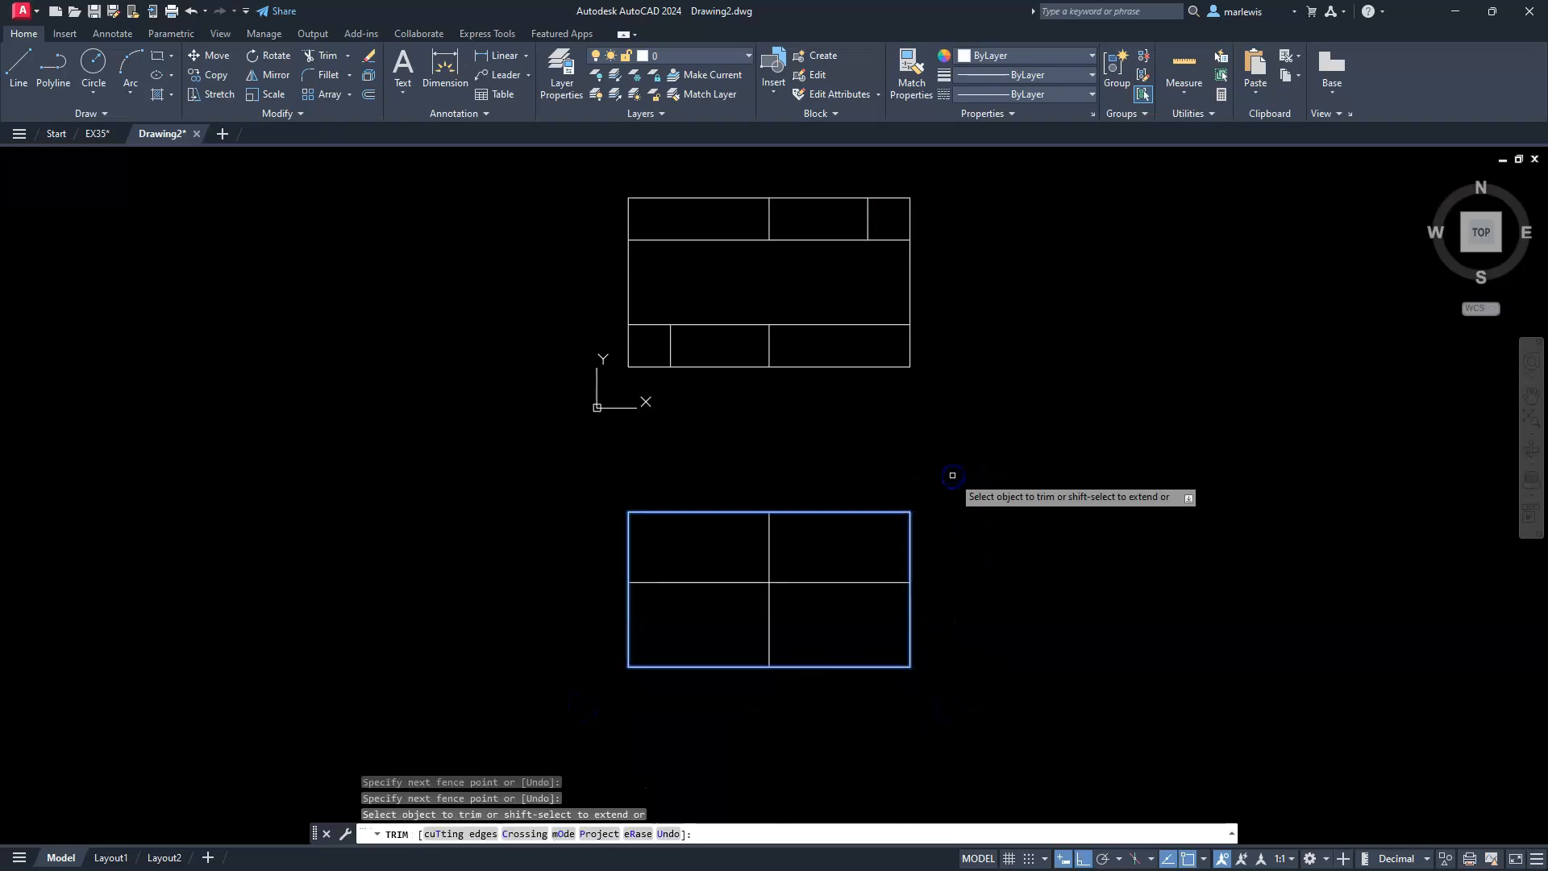
{"action": "key", "text": "Escape"}
{"action": "key", "text": "Escape"}
{"action": "key", "text": "Escape"}
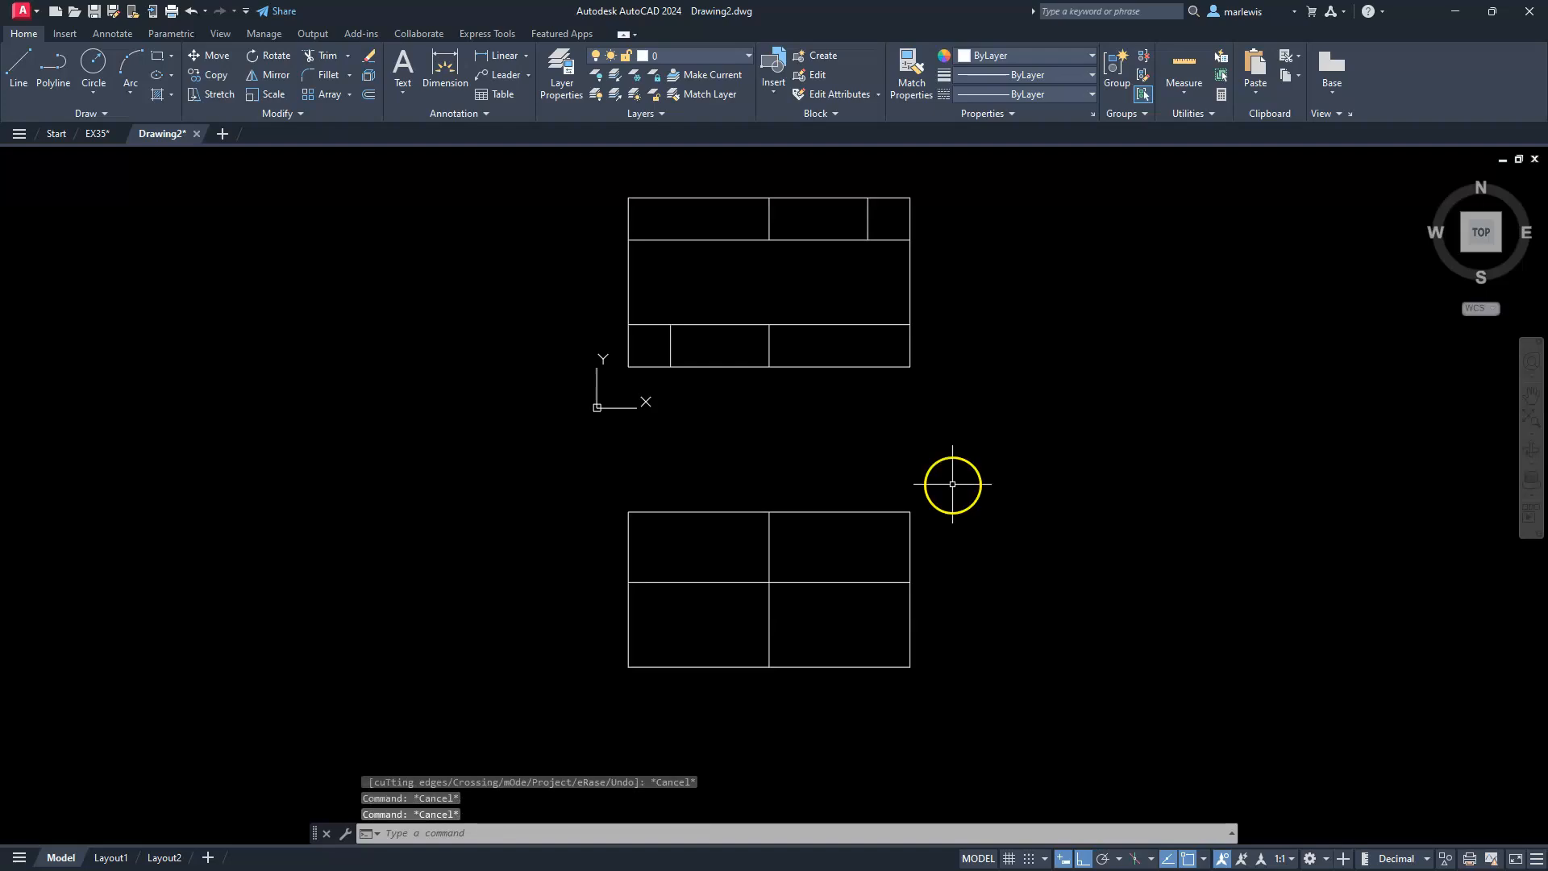
- Offset the front view's bottom edge 10 upward
{"action": "scroll", "coordinate": [715, 660], "scroll_direction": "up", "scroll_amount": 3}
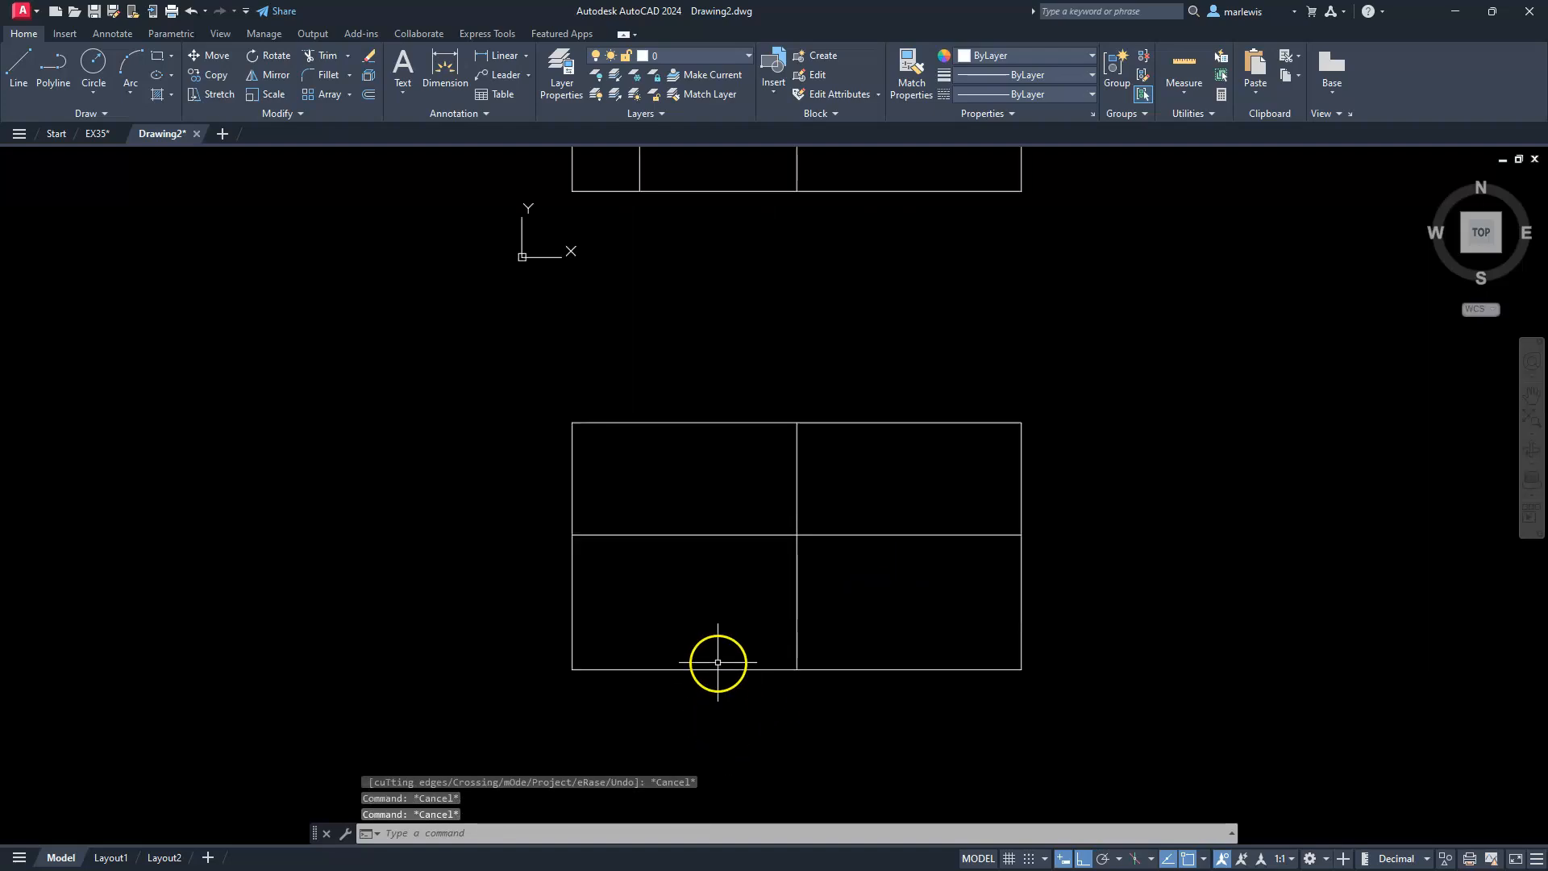
{"action": "scroll", "coordinate": [741, 603], "scroll_direction": "up", "scroll_amount": 2}
{"action": "middle_click_drag", "start_coordinate": [740, 603], "coordinate": [728, 632]}
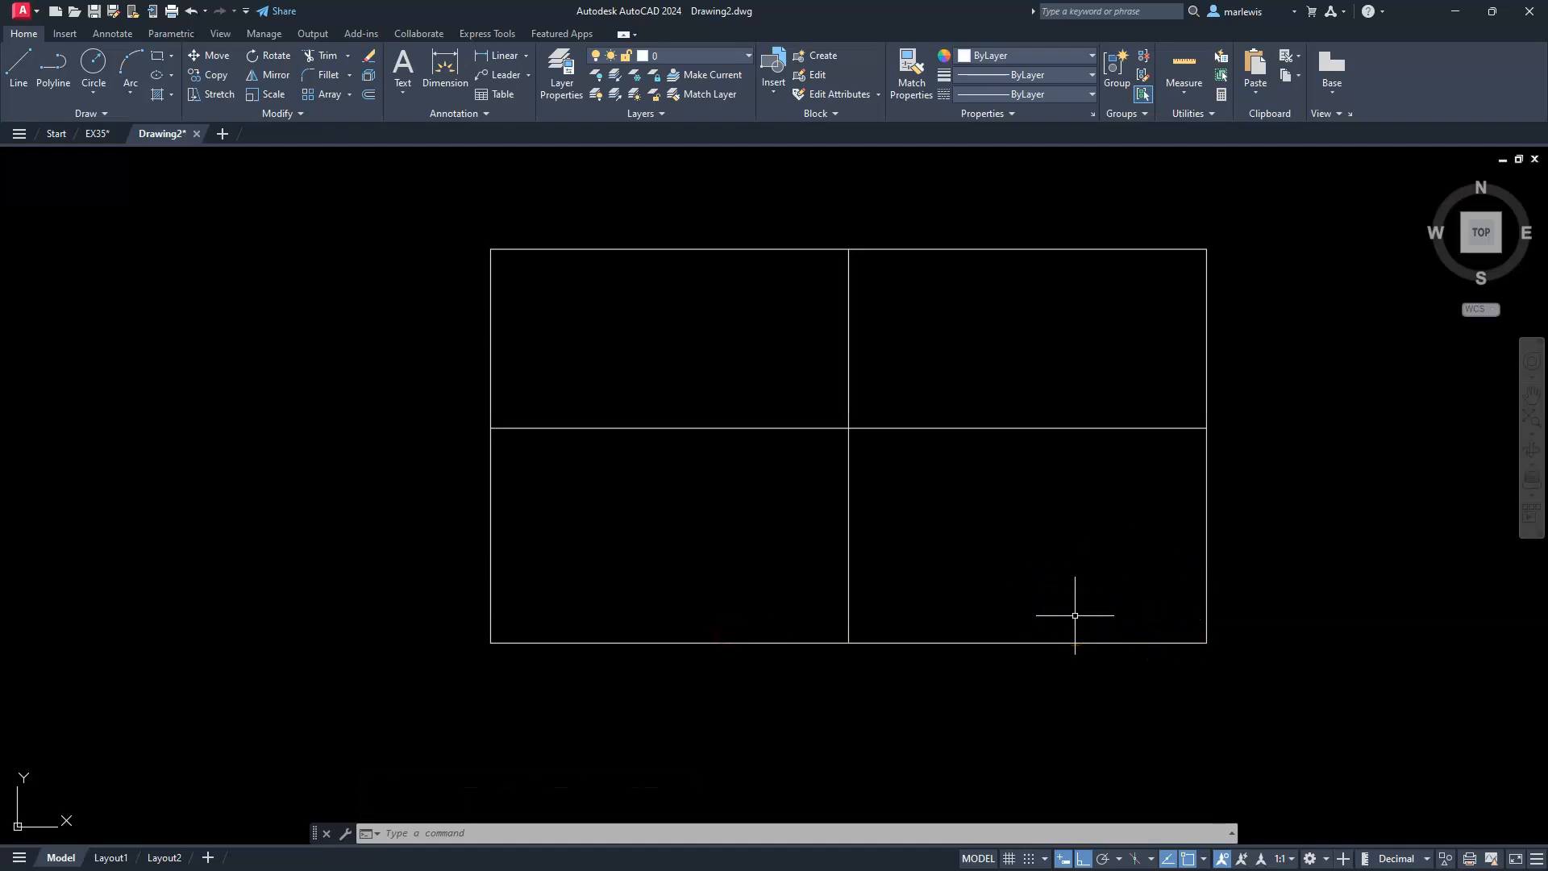
{"action": "left_click", "coordinate": [369, 95]}
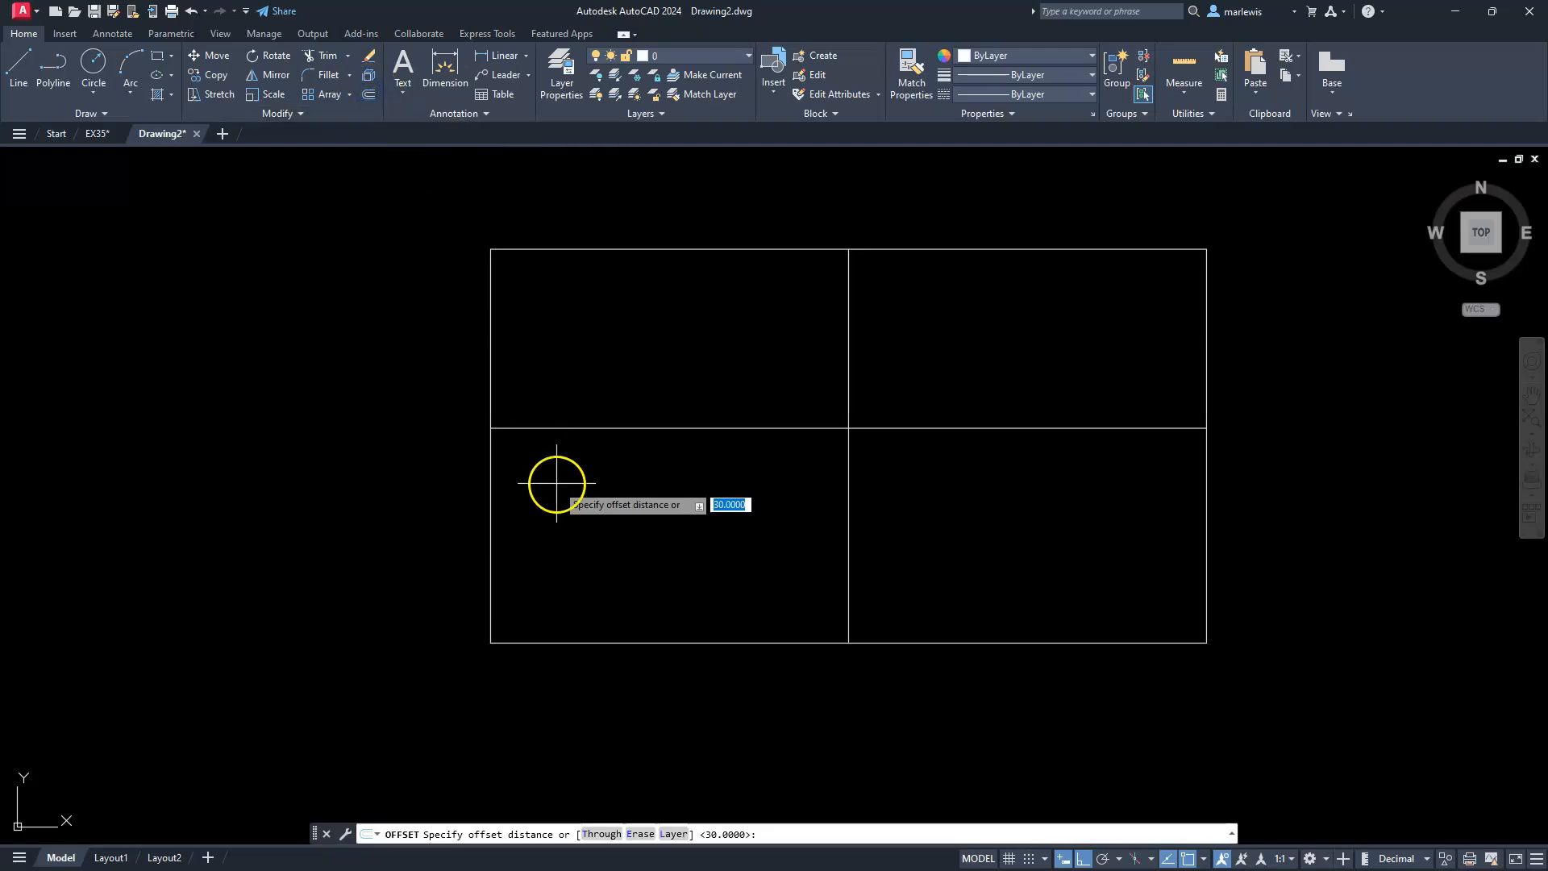
{"action": "key", "text": "Return"}
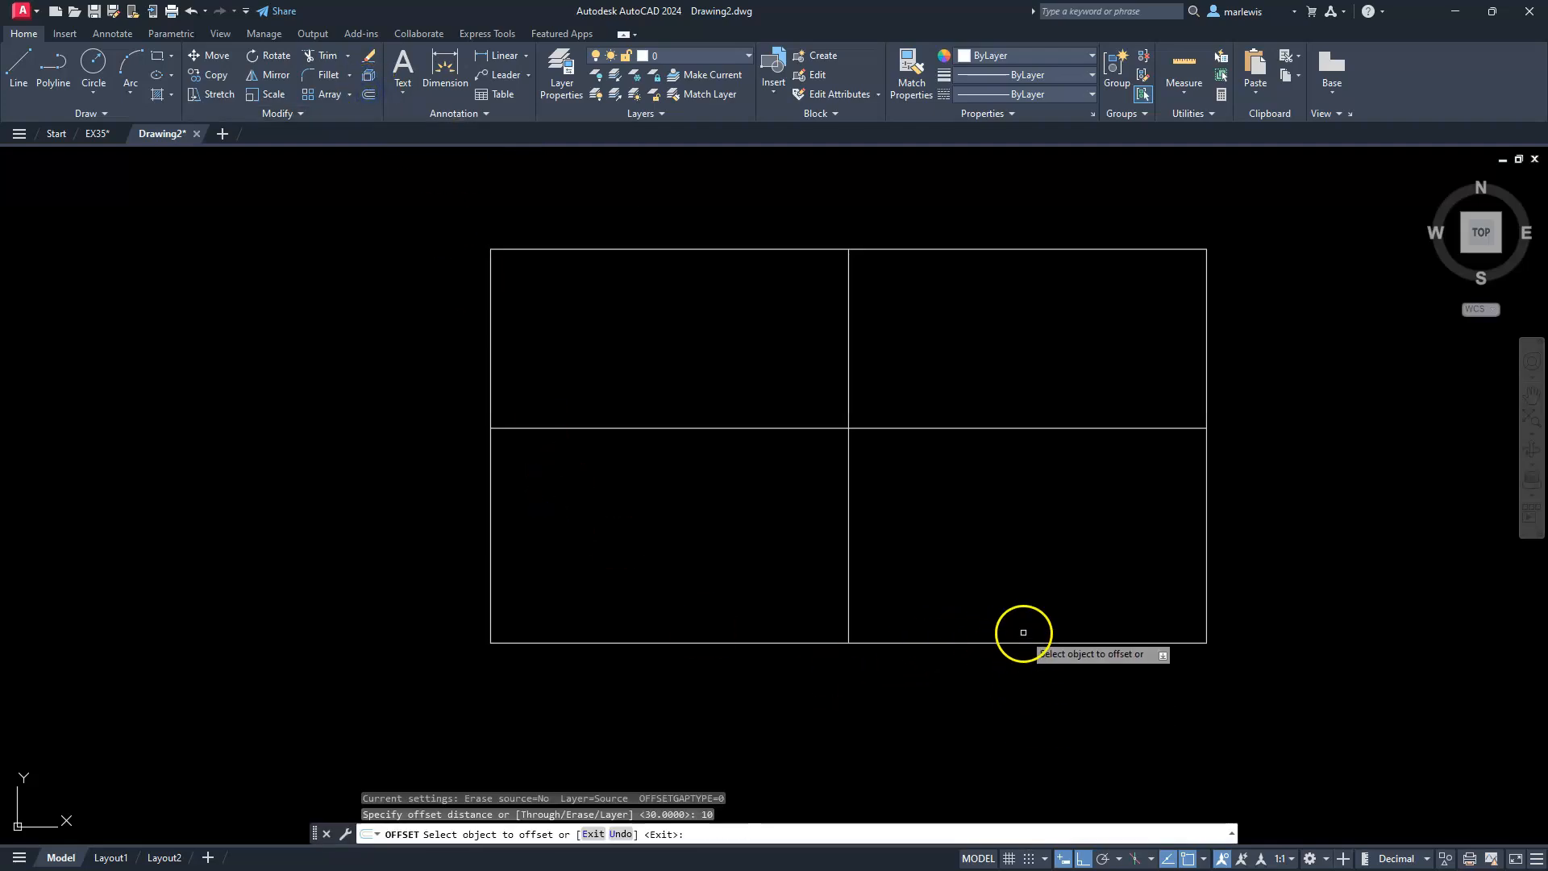
{"action": "left_click", "coordinate": [1026, 641]}
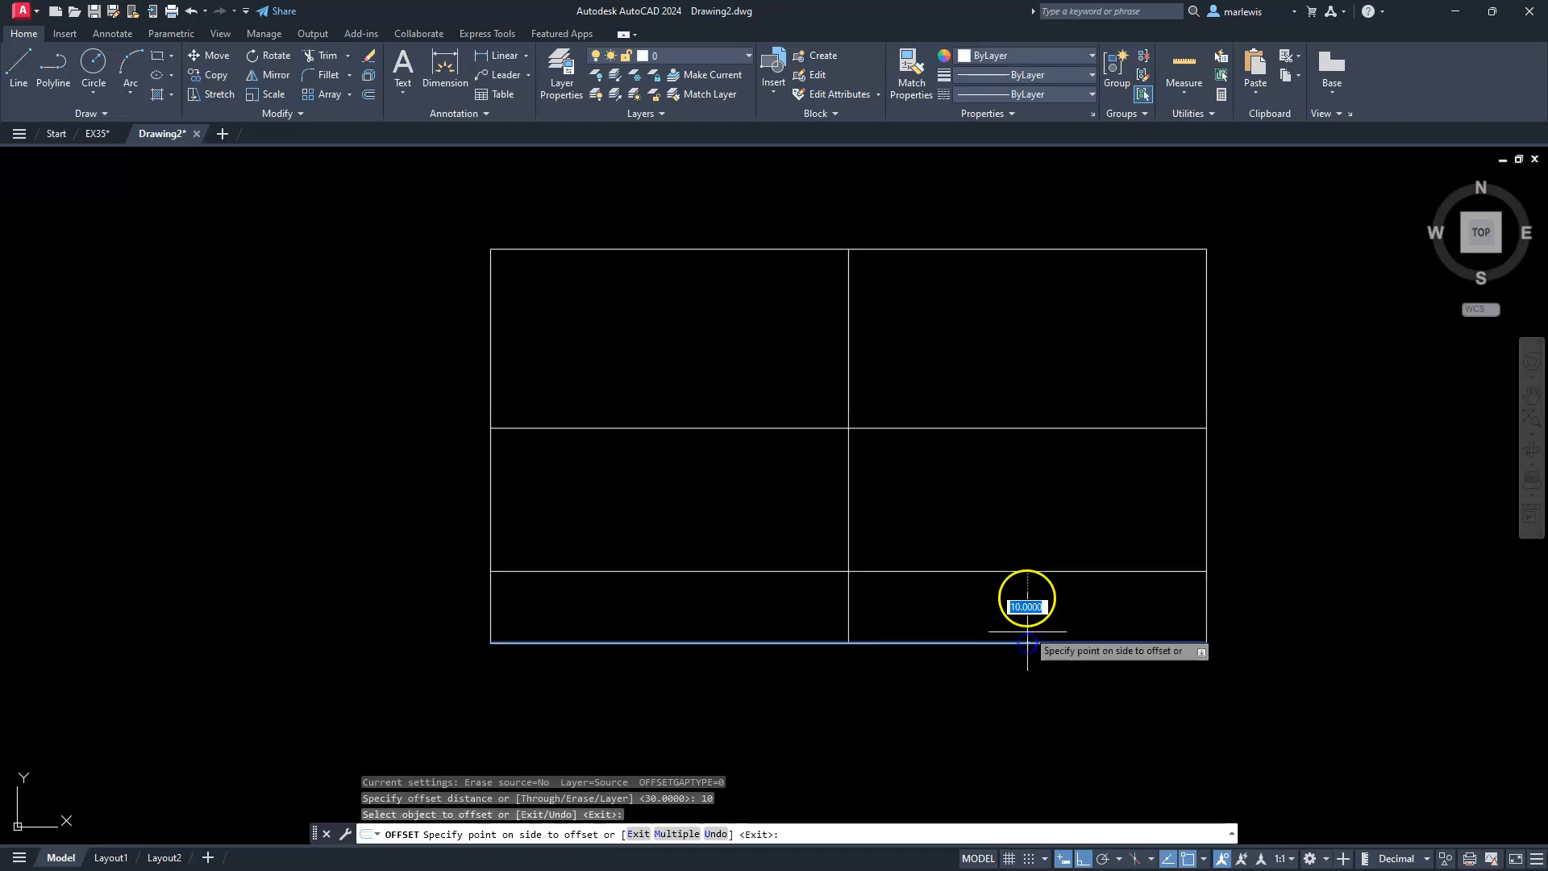
{"action": "left_click", "coordinate": [1026, 562]}
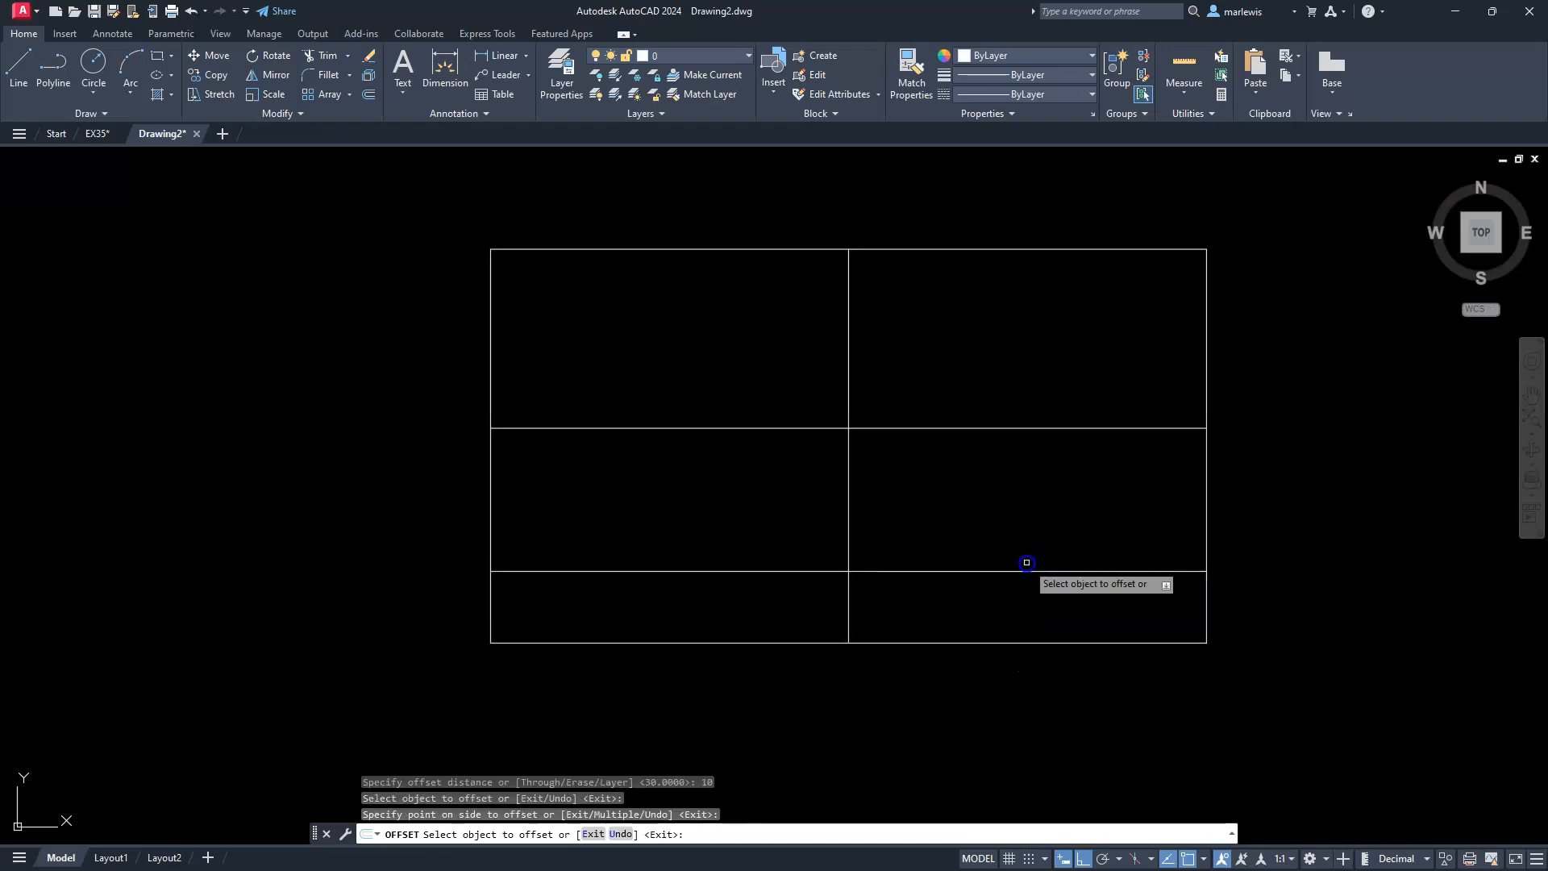
- Offset the front view's right and left edges 10 inward
{"action": "left_click", "coordinate": [1204, 615]}
{"action": "left_click", "coordinate": [1193, 615]}
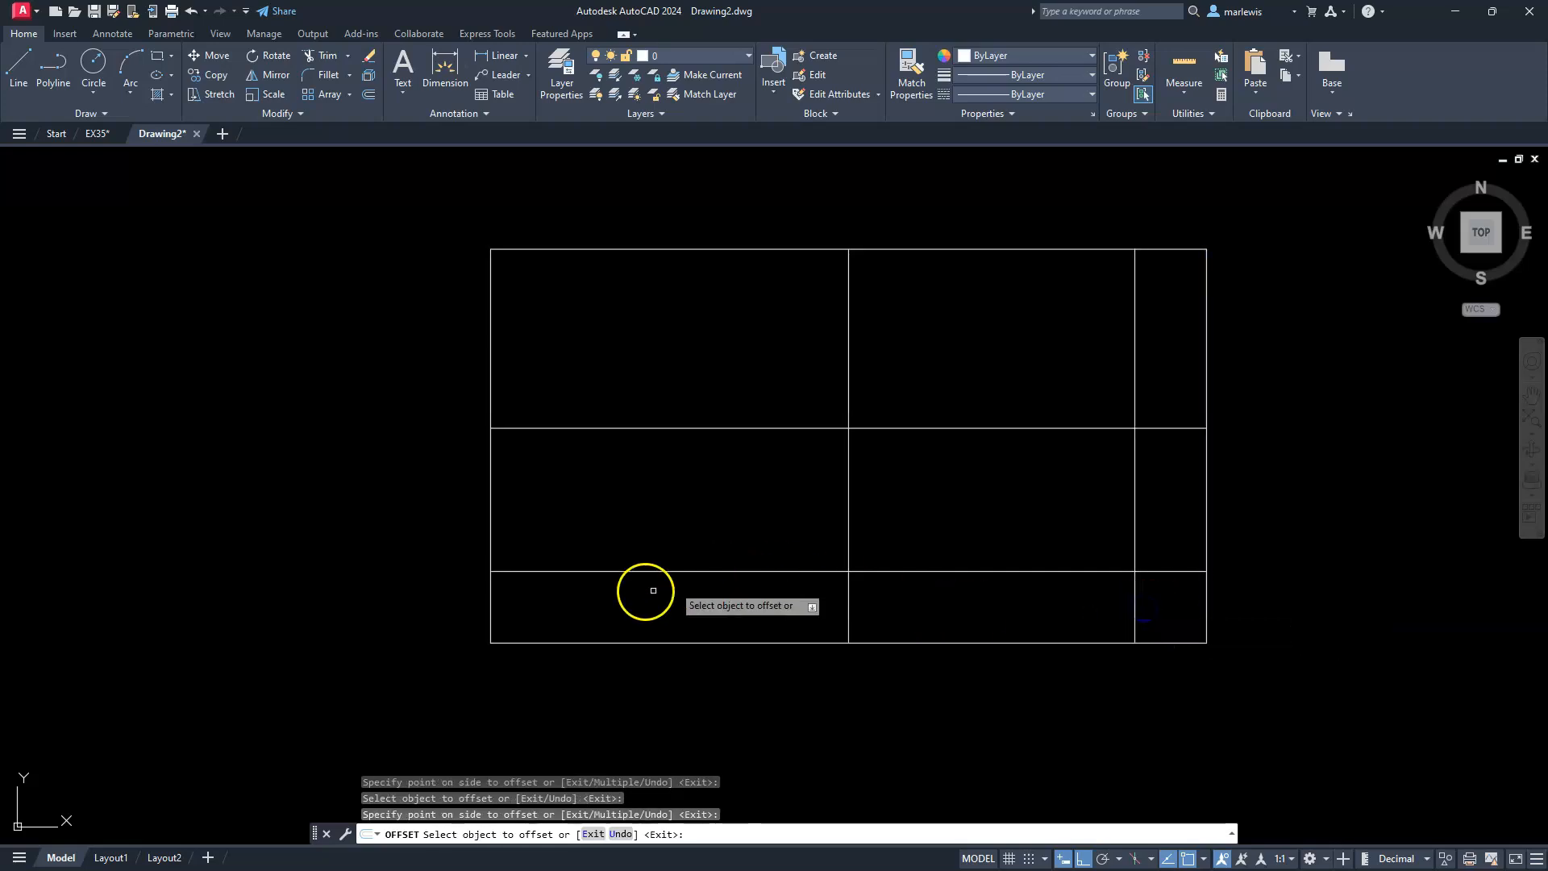
{"action": "left_click", "coordinate": [489, 621]}
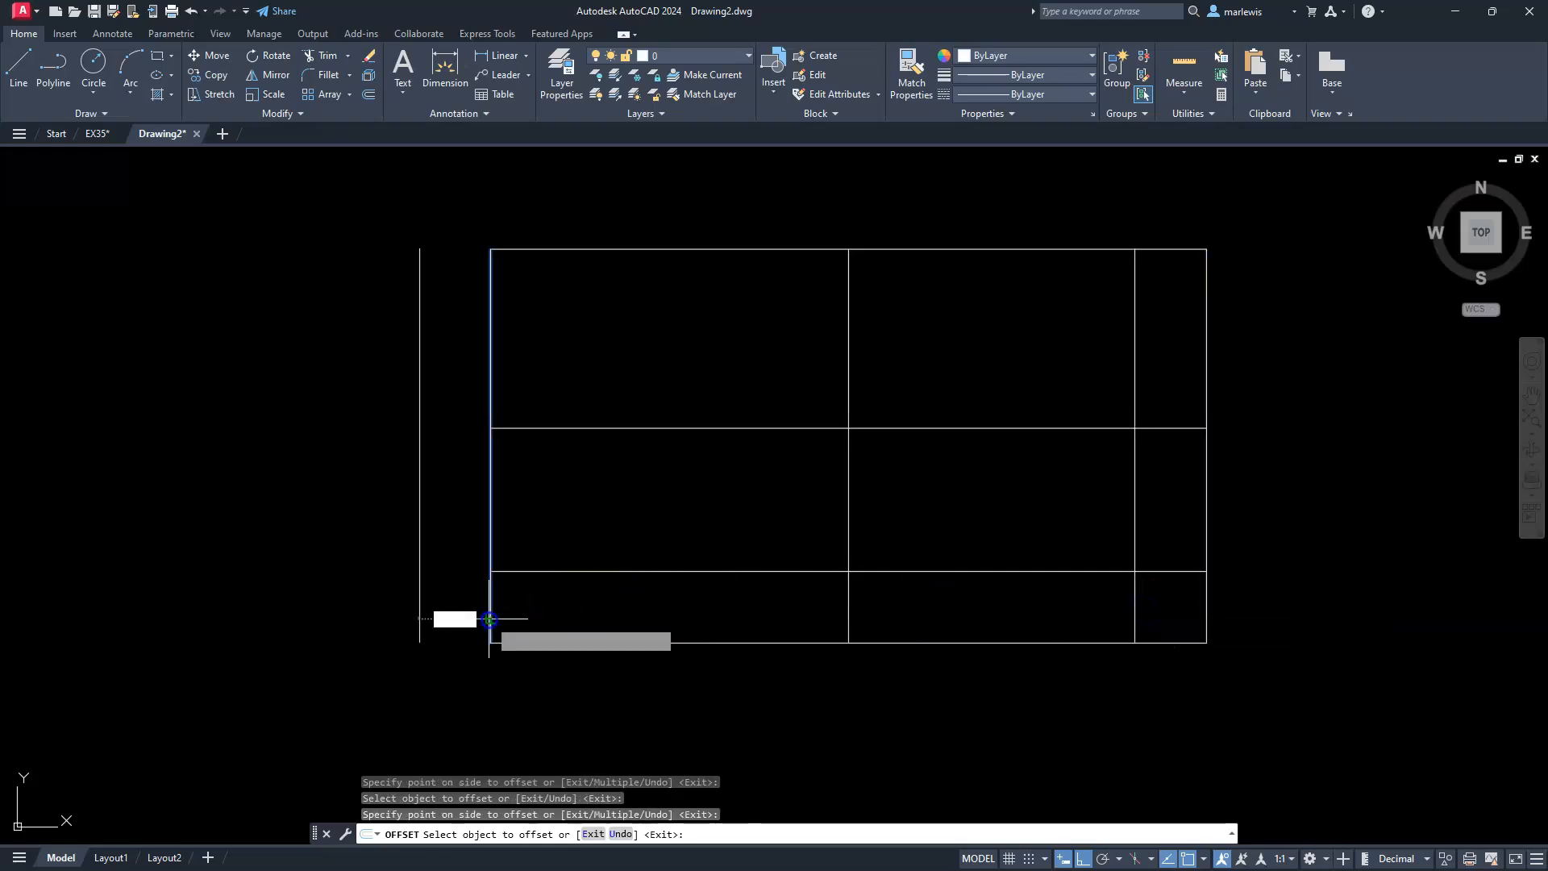
{"action": "left_click", "coordinate": [537, 612]}
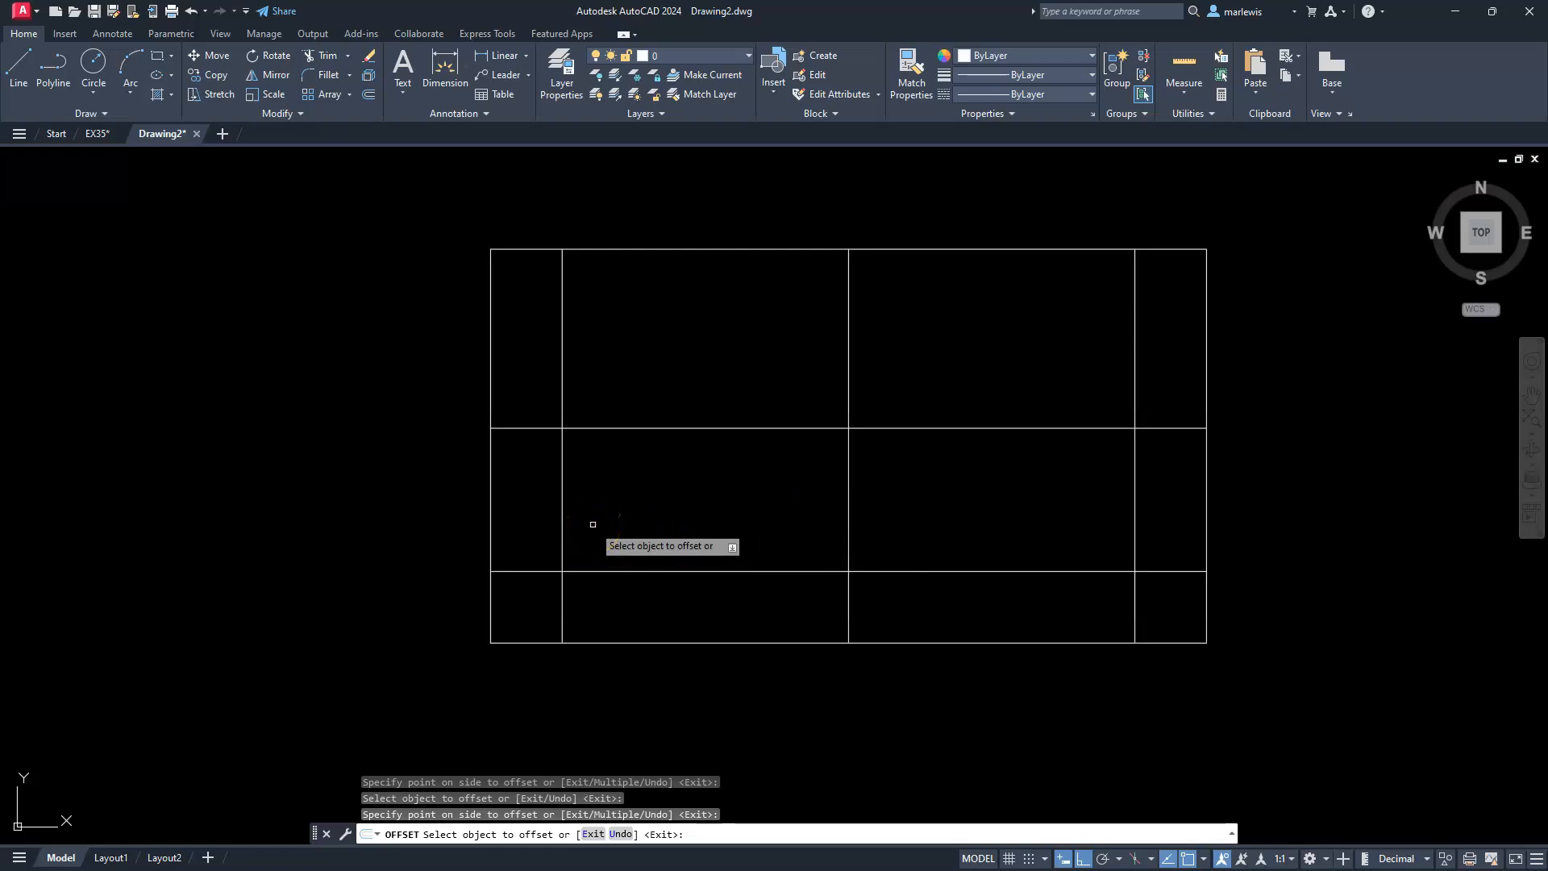
{"action": "left_click", "coordinate": [663, 567]}
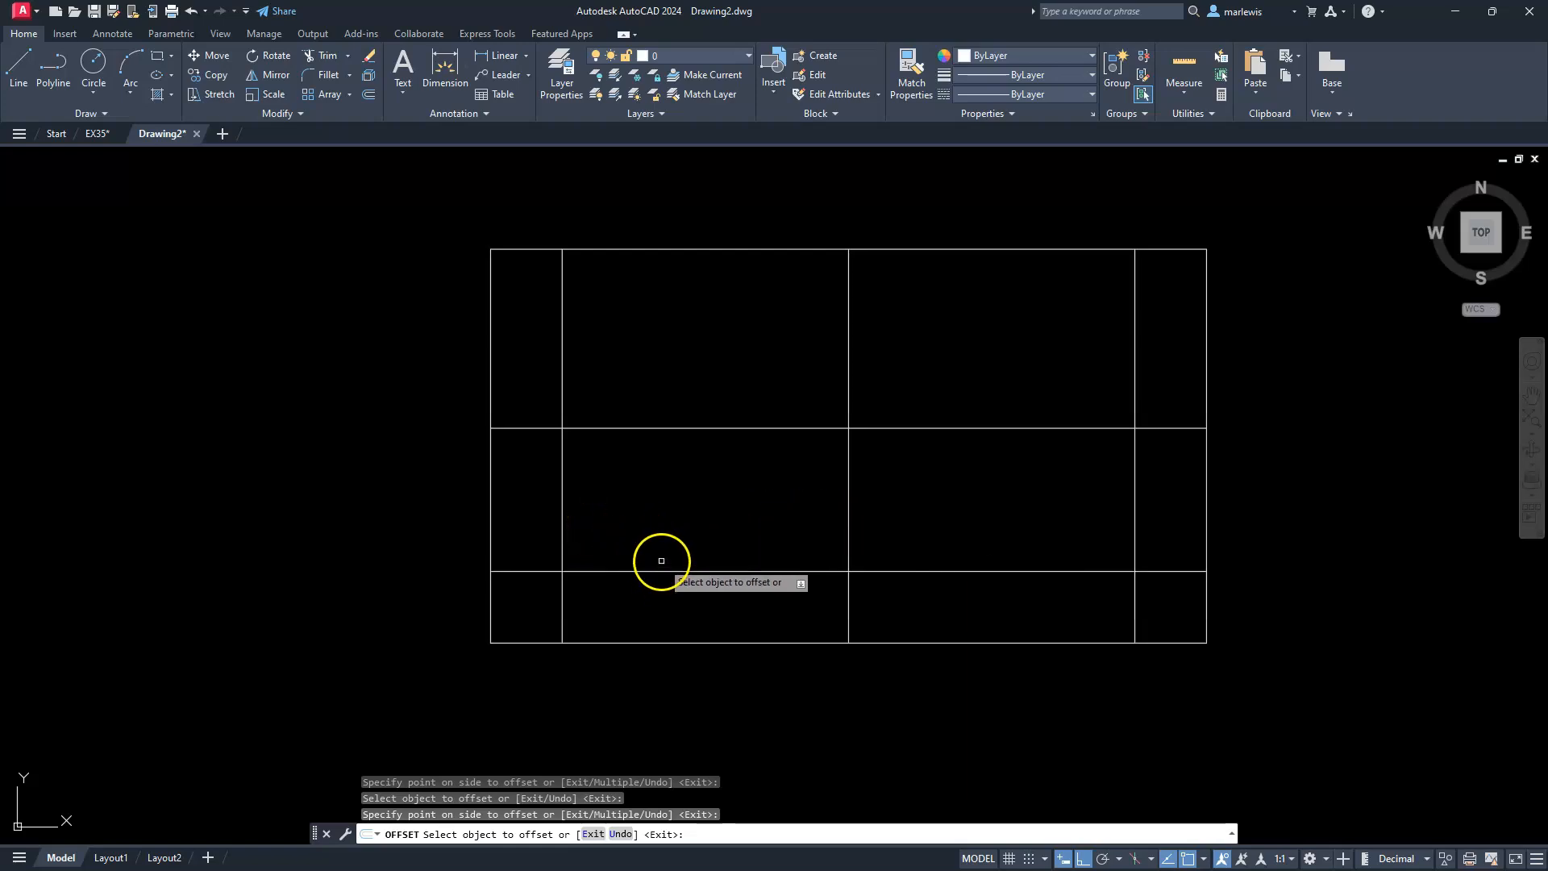
{"action": "key", "text": "Escape"}
{"action": "key", "text": "Escape"}
{"action": "key", "text": "Escape"}
{"action": "key", "text": "Escape"}
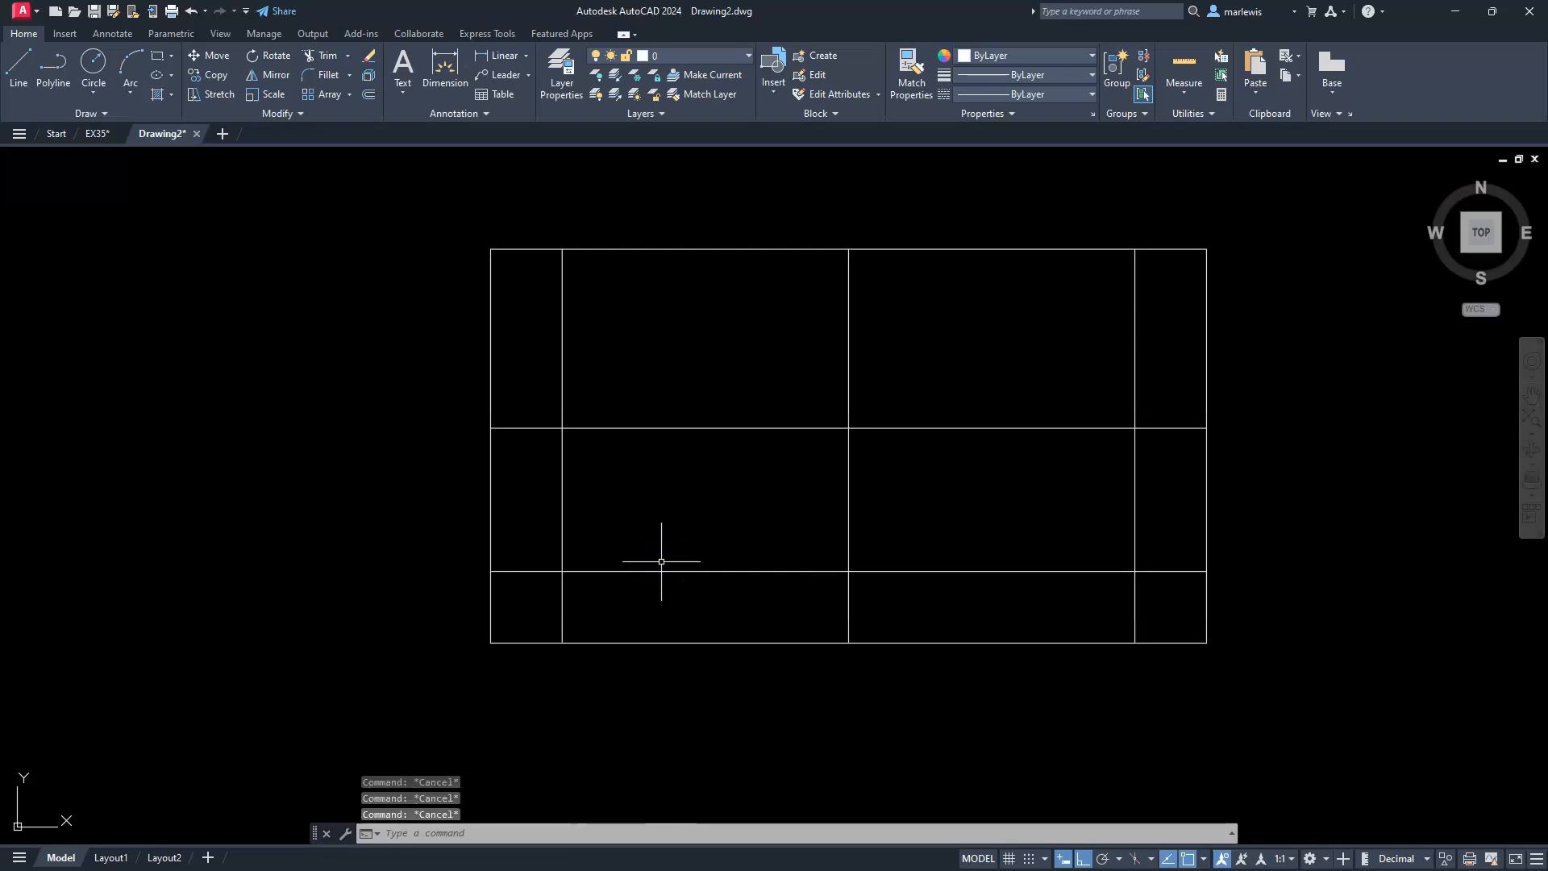
- Trim the left inner vertical above the lowest inner horizontal, and trim that horizontal's end left of the vertical
{"action": "left_click", "coordinate": [653, 545]}
{"action": "type", "text": "T"}
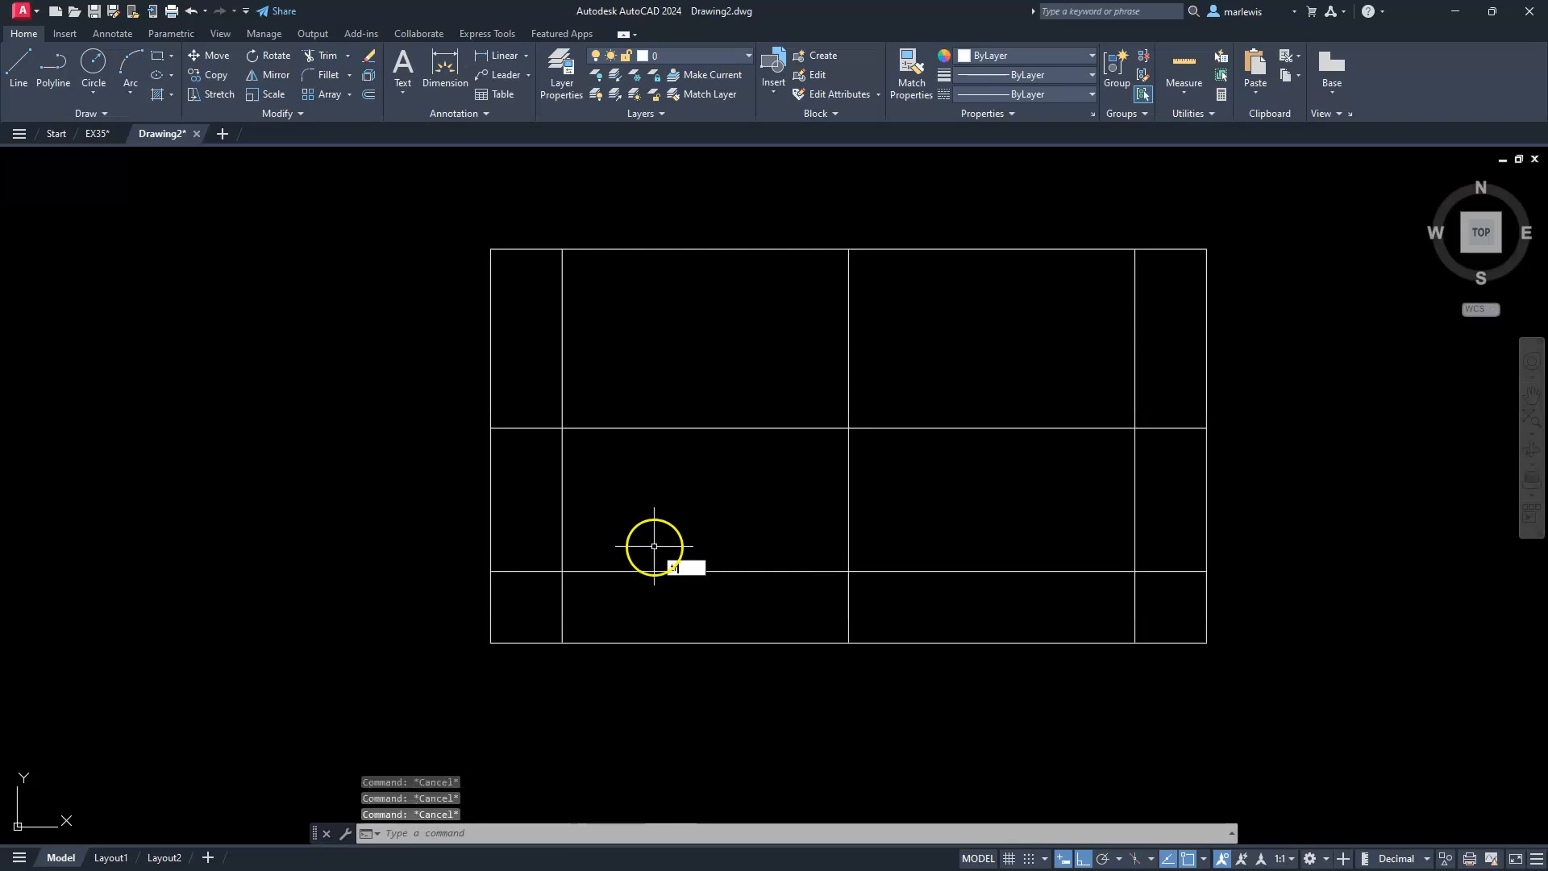
{"action": "type", "text": "R"}
{"action": "key", "text": "Return"}
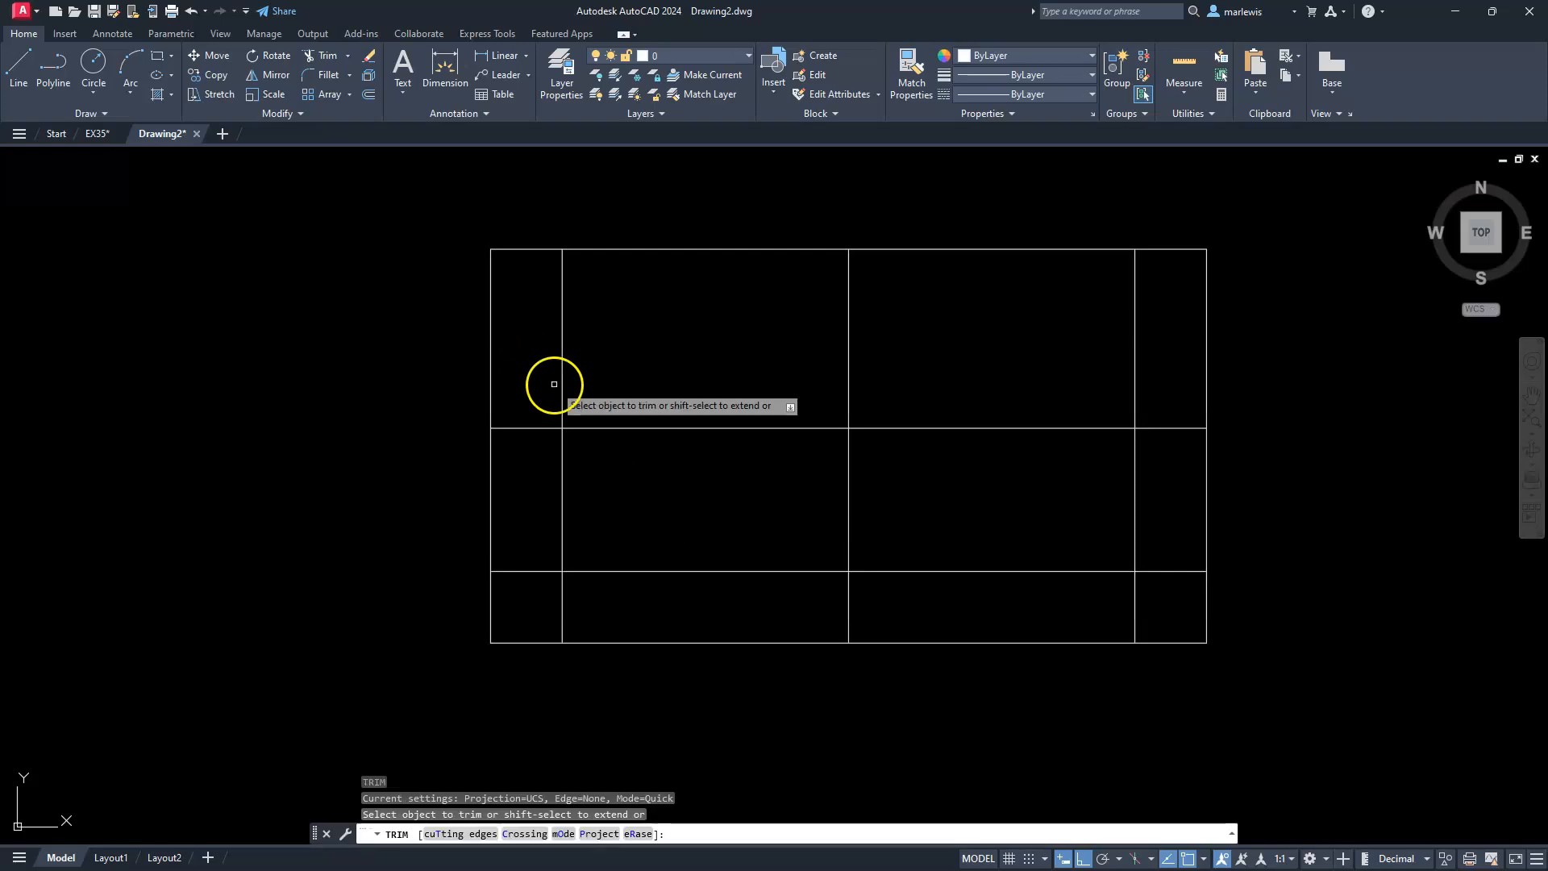
{"action": "left_click", "coordinate": [563, 293]}
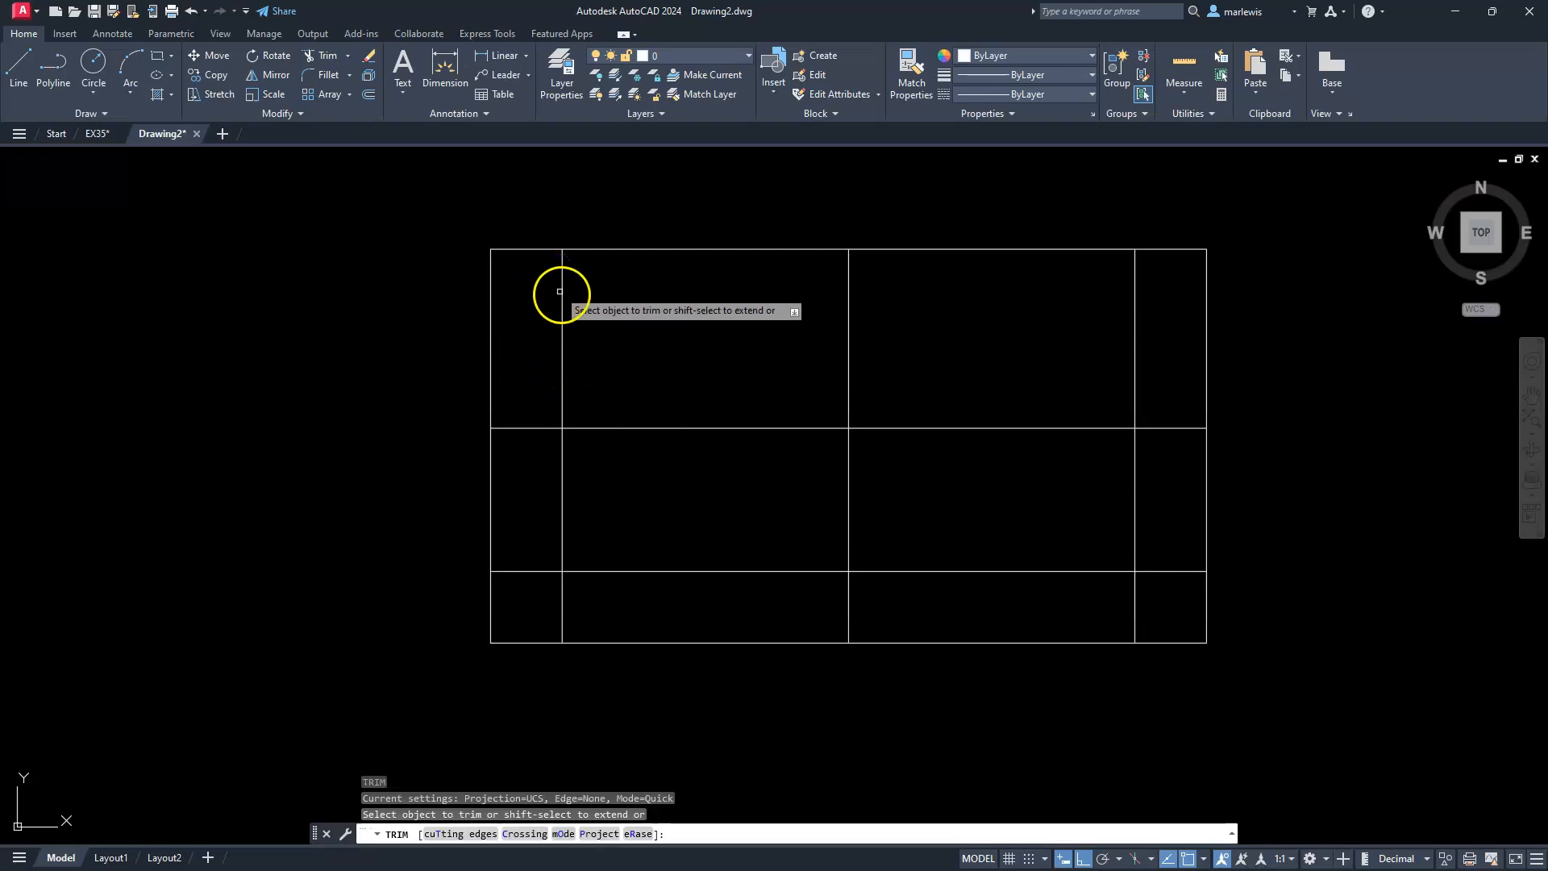
{"action": "left_click", "coordinate": [562, 299]}
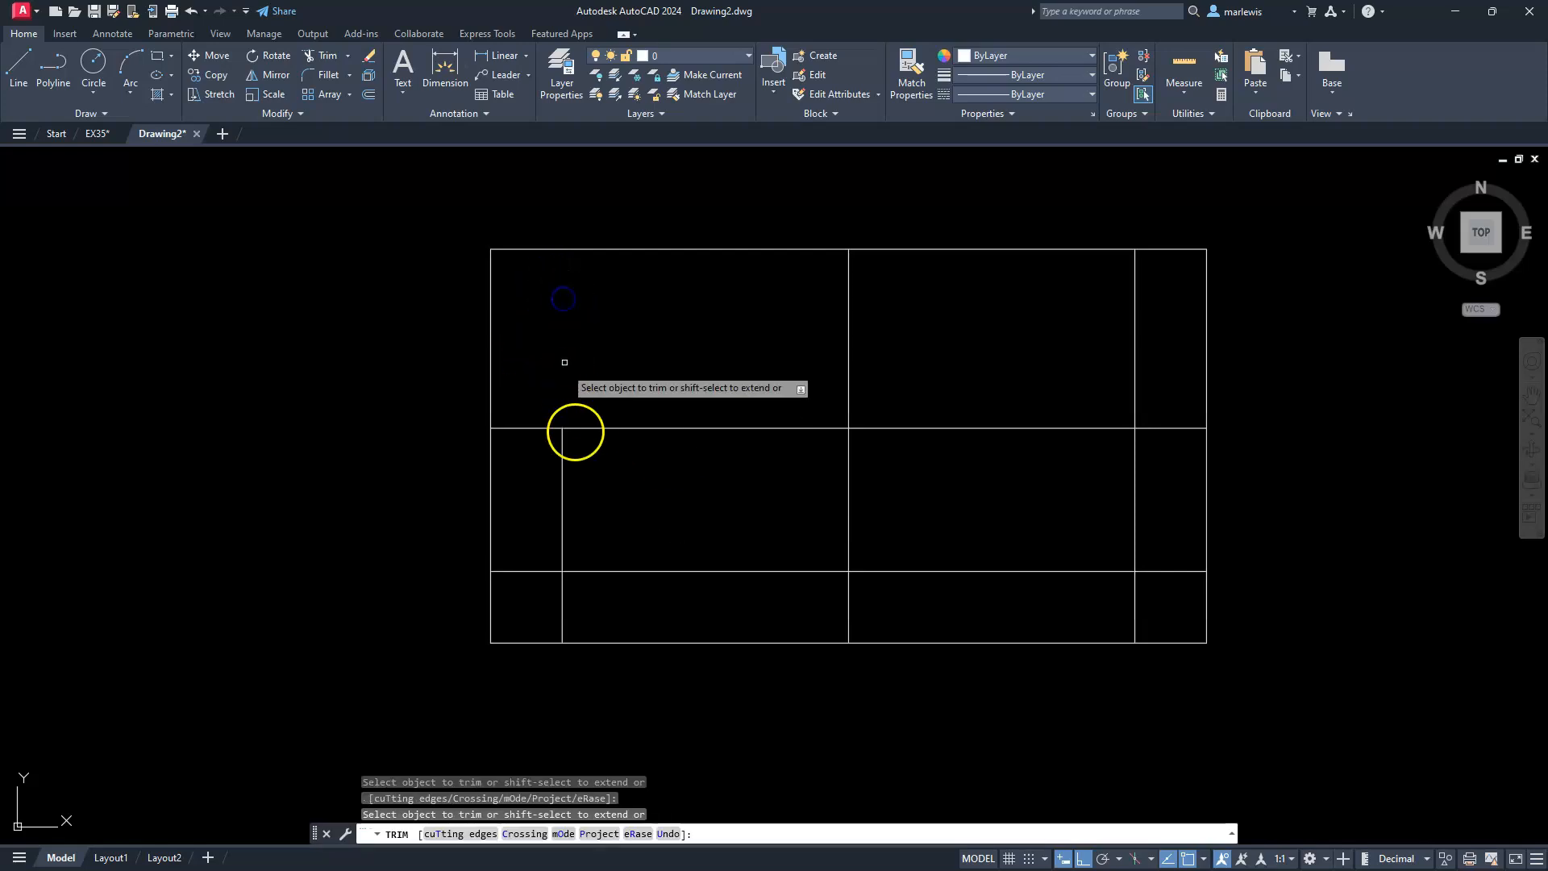
{"action": "left_click", "coordinate": [560, 456]}
{"action": "left_click", "coordinate": [560, 501]}
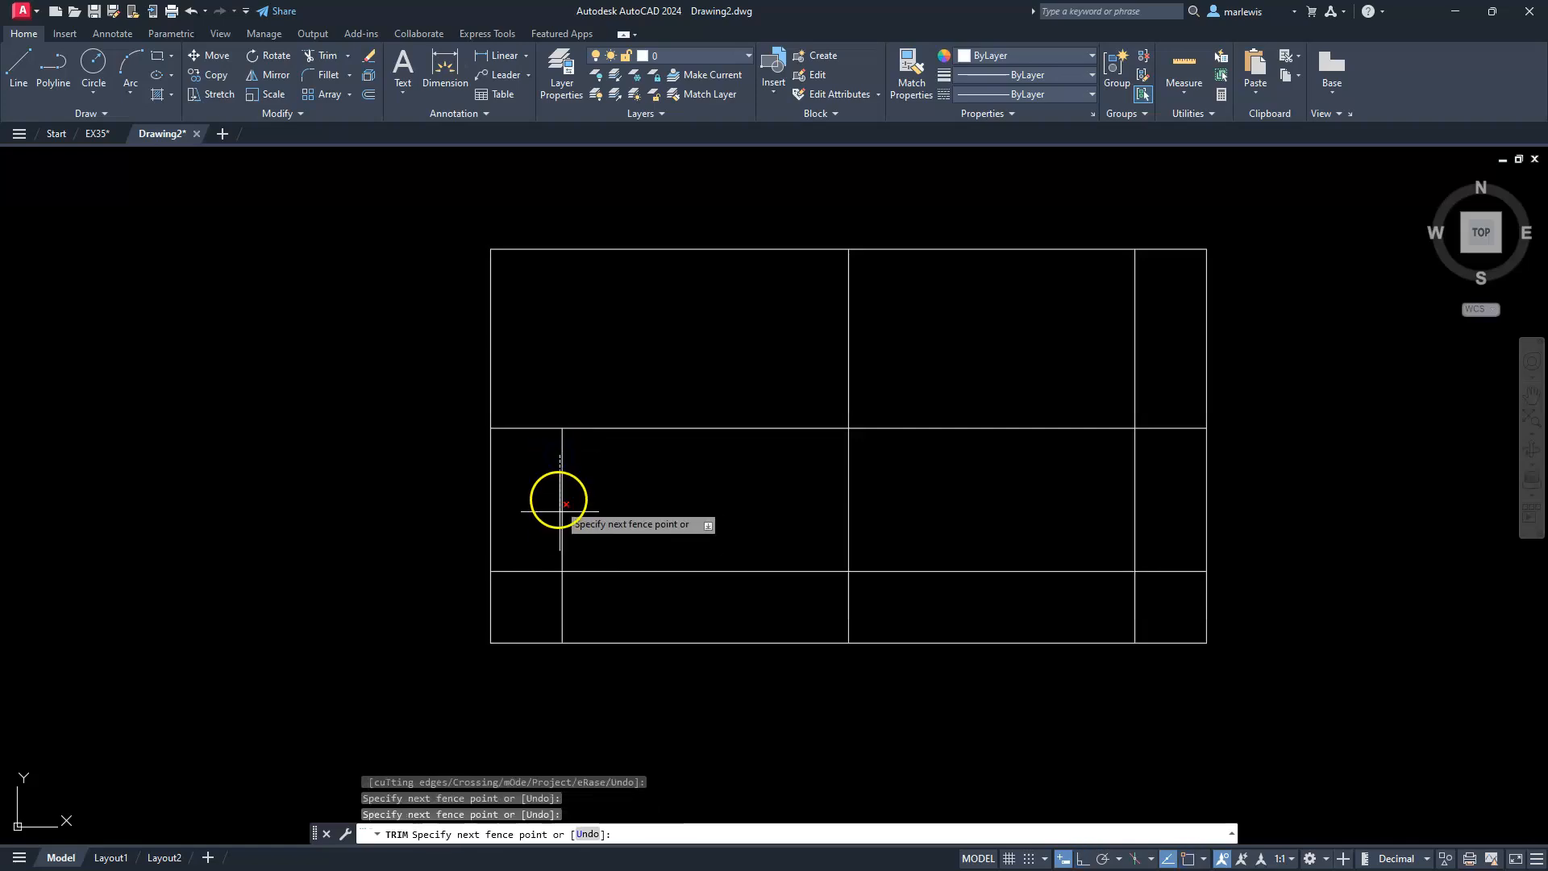
{"action": "left_click", "coordinate": [566, 488]}
{"action": "left_click", "coordinate": [547, 491]}
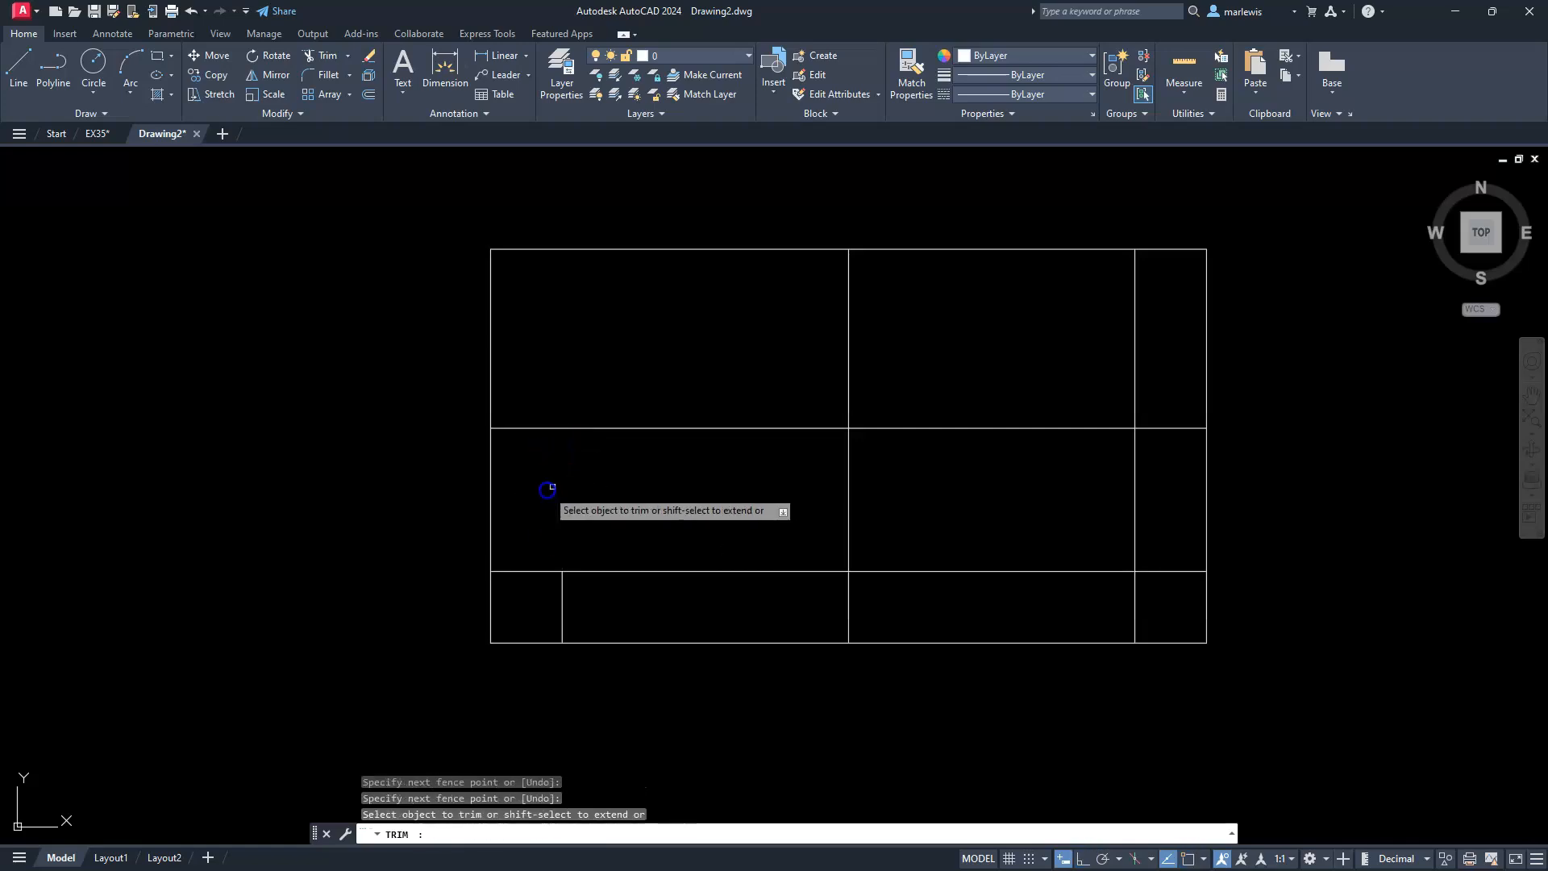
{"action": "key", "text": "Return"}
{"action": "left_click", "coordinate": [529, 571]}
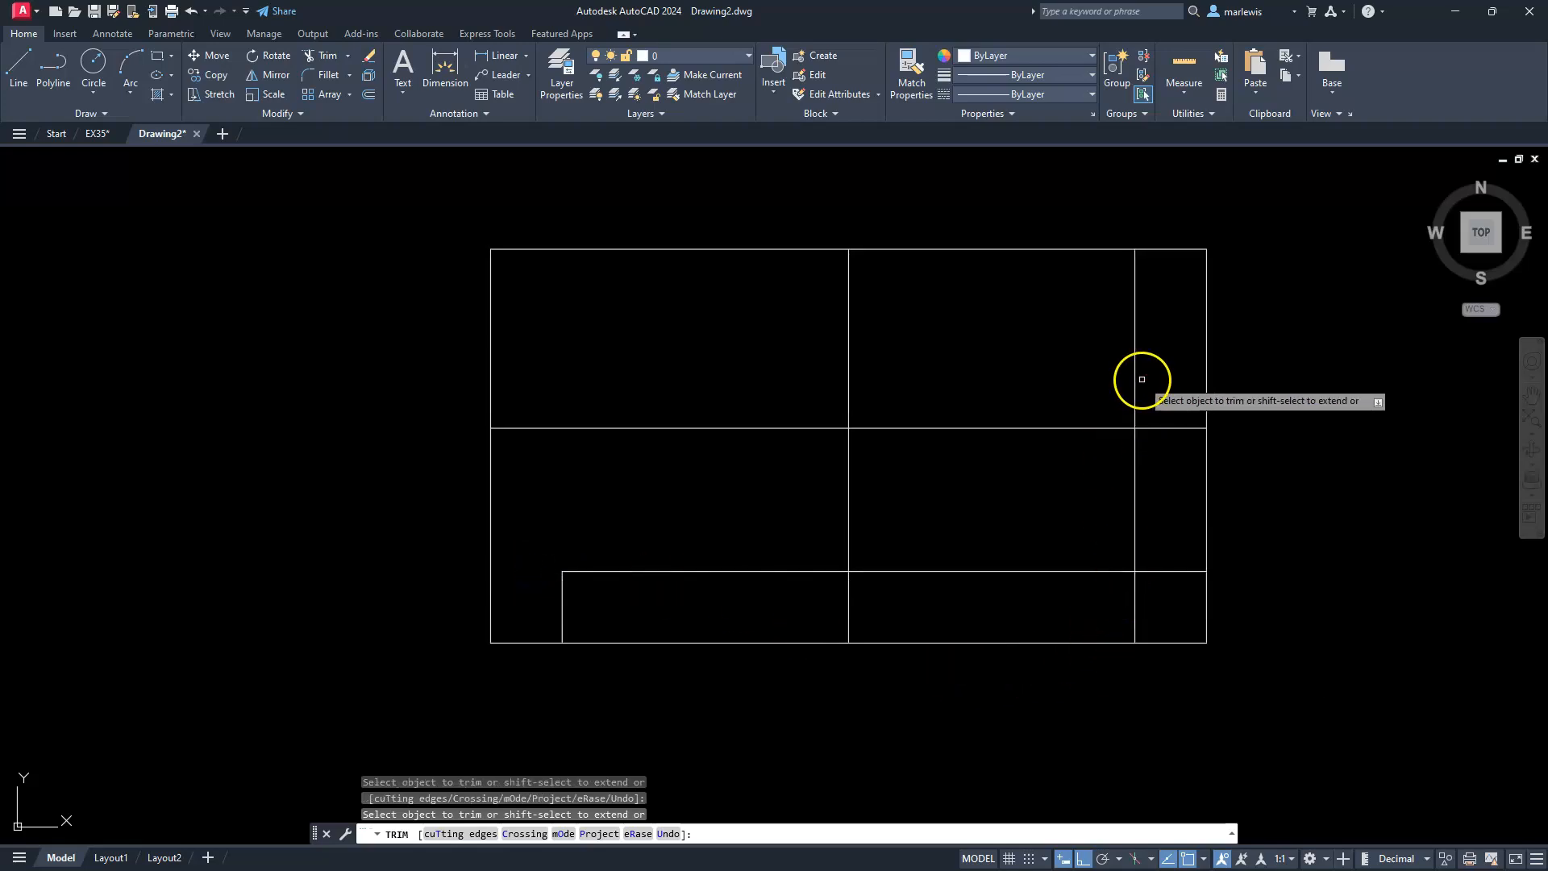
- Trim the right inner vertical and lowest inner horizontal to a matching corner, and remove the bottom edge between the two inner verticals
{"action": "left_click", "coordinate": [1136, 484]}
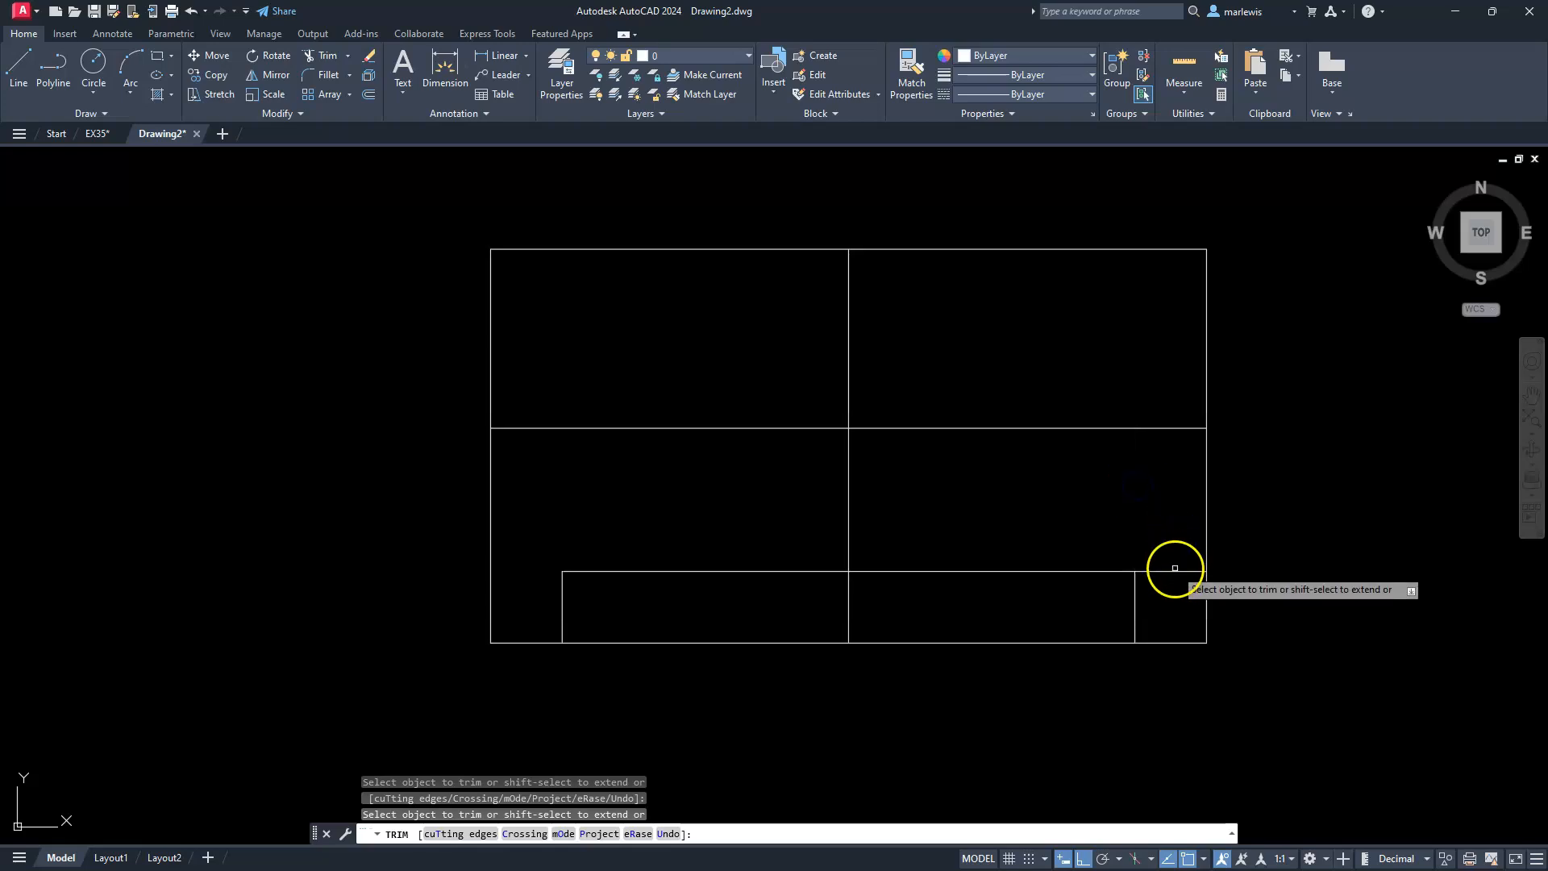
{"action": "left_click", "coordinate": [1177, 573]}
{"action": "key", "text": "Return"}
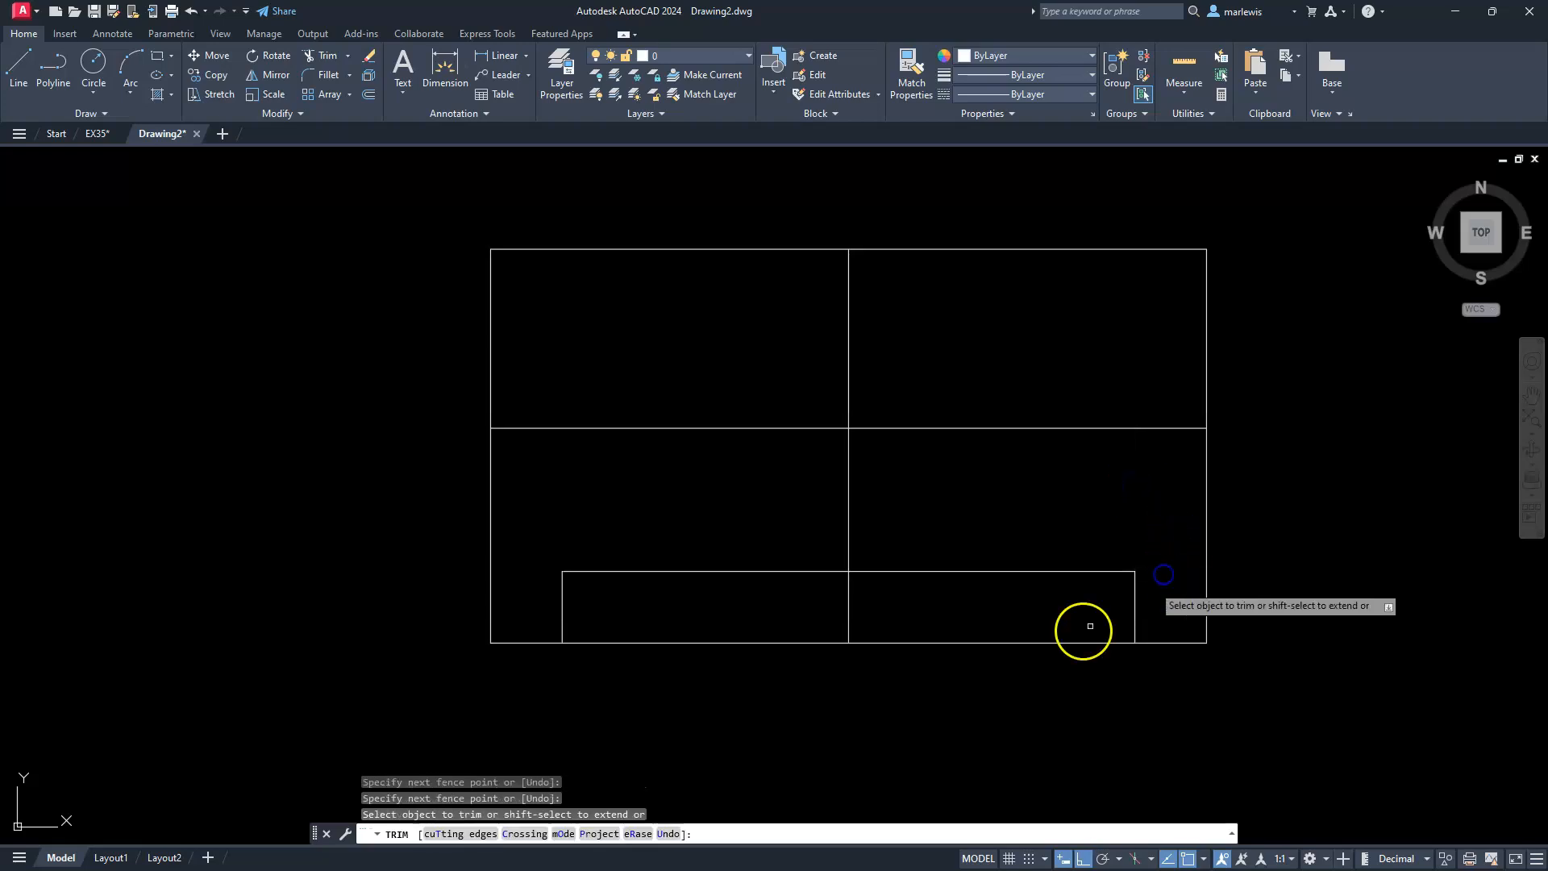
{"action": "left_click", "coordinate": [1043, 643]}
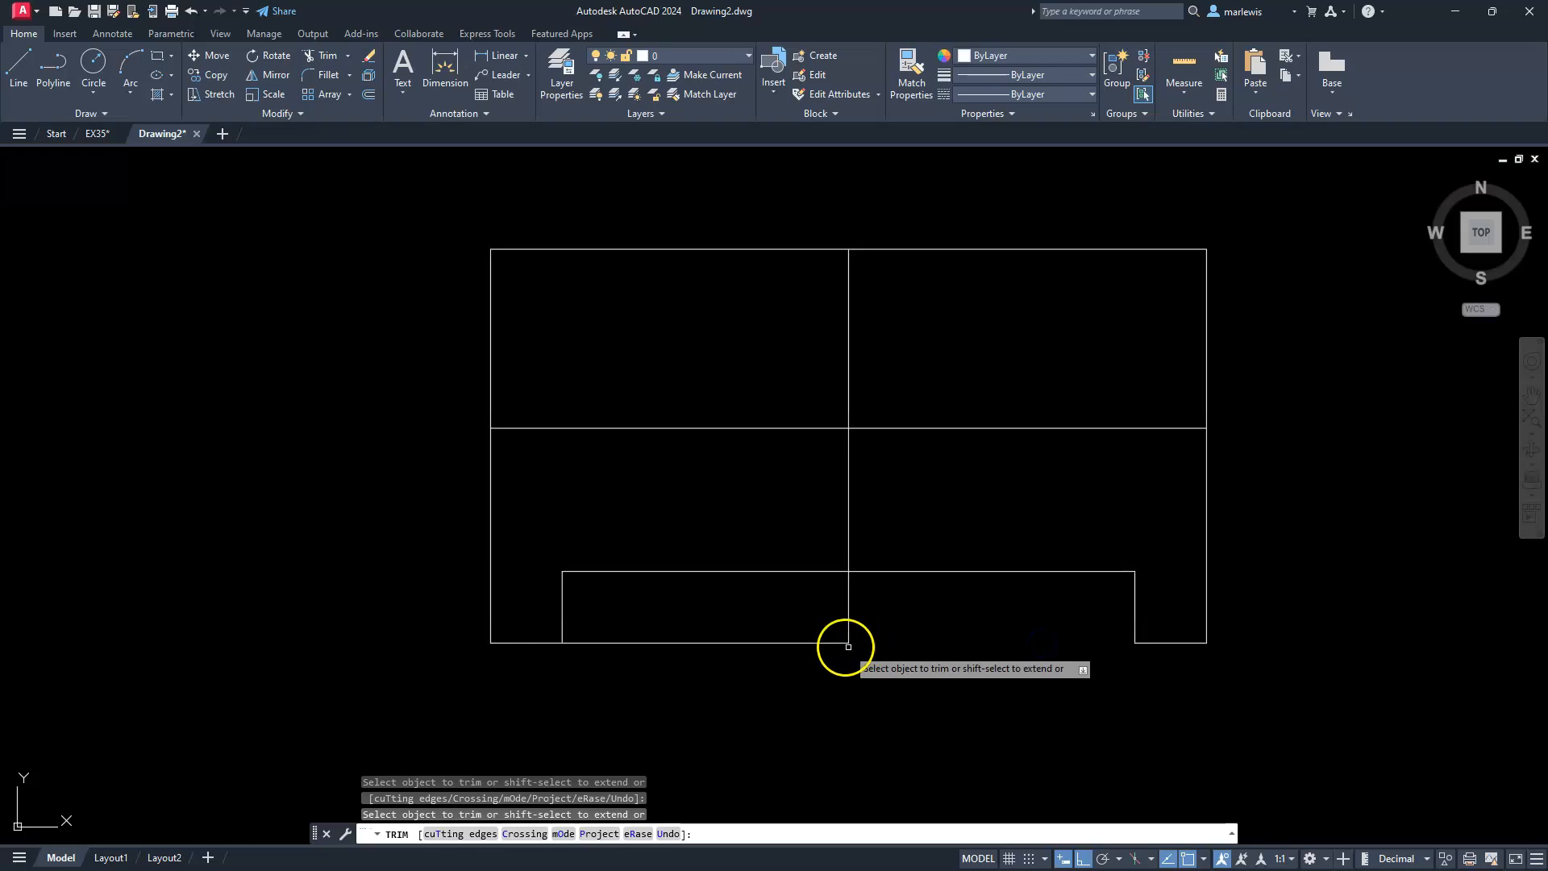
{"action": "left_click", "coordinate": [820, 642]}
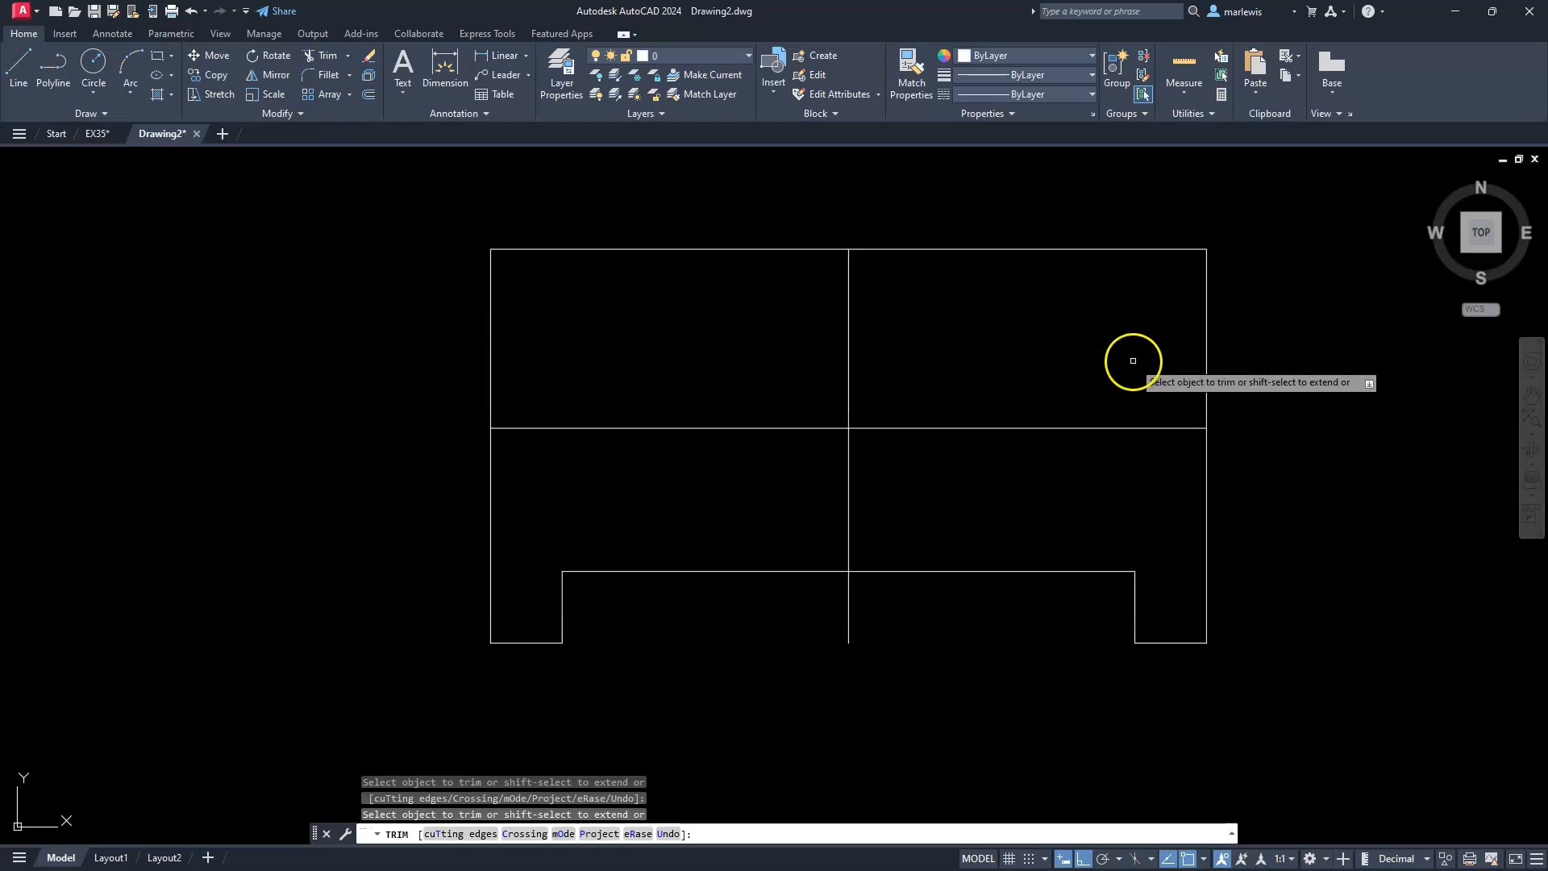
- Trim the front view's right and left edges above the middle horizontal line
{"action": "left_click", "coordinate": [1205, 345]}
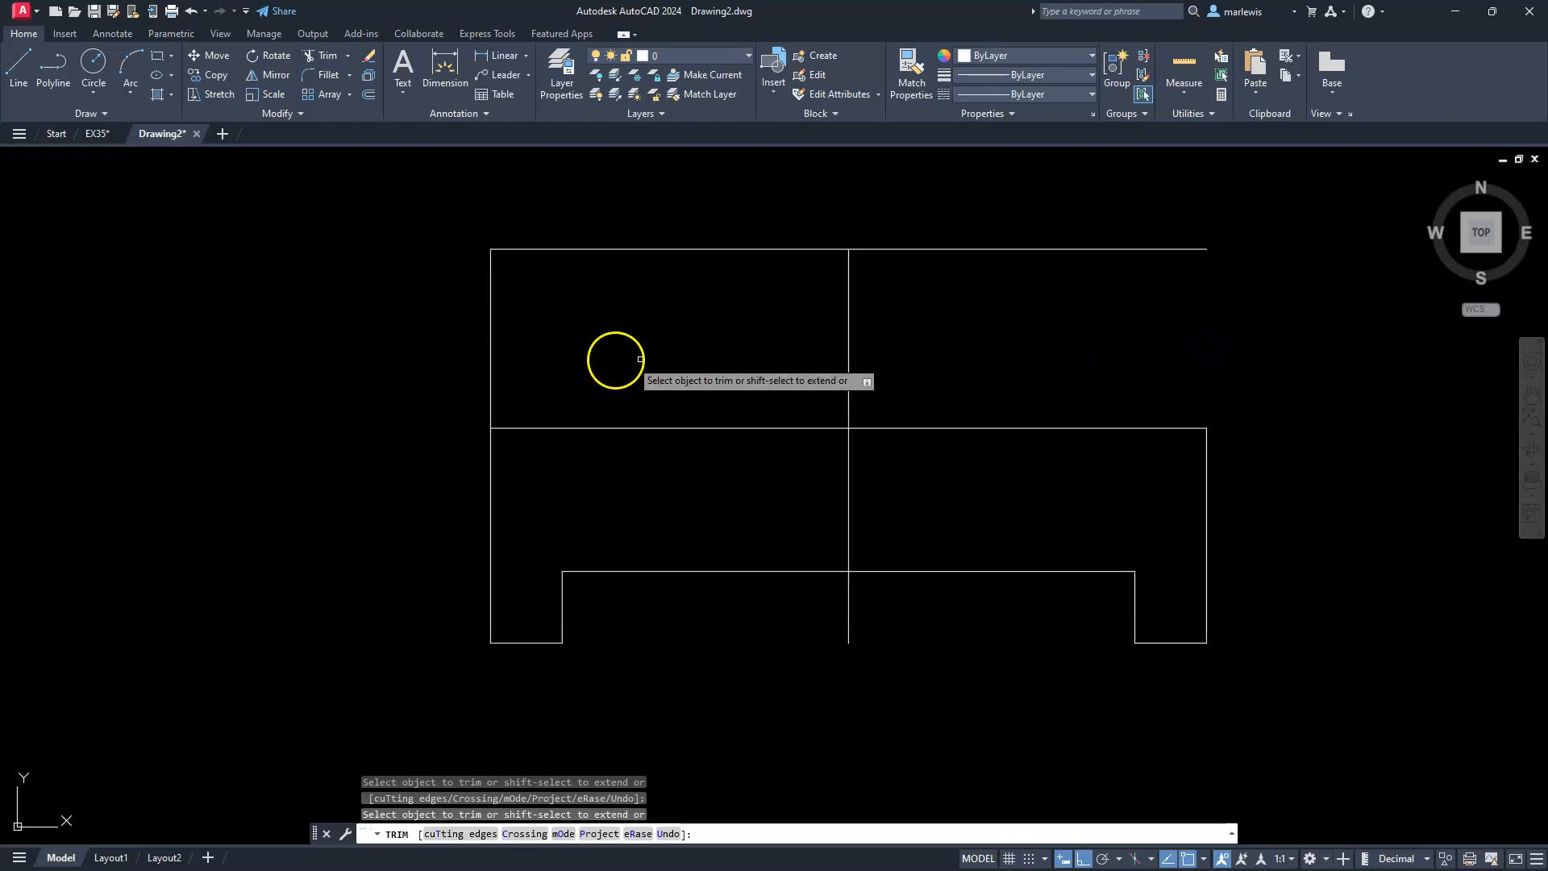
{"action": "left_click", "coordinate": [492, 379]}
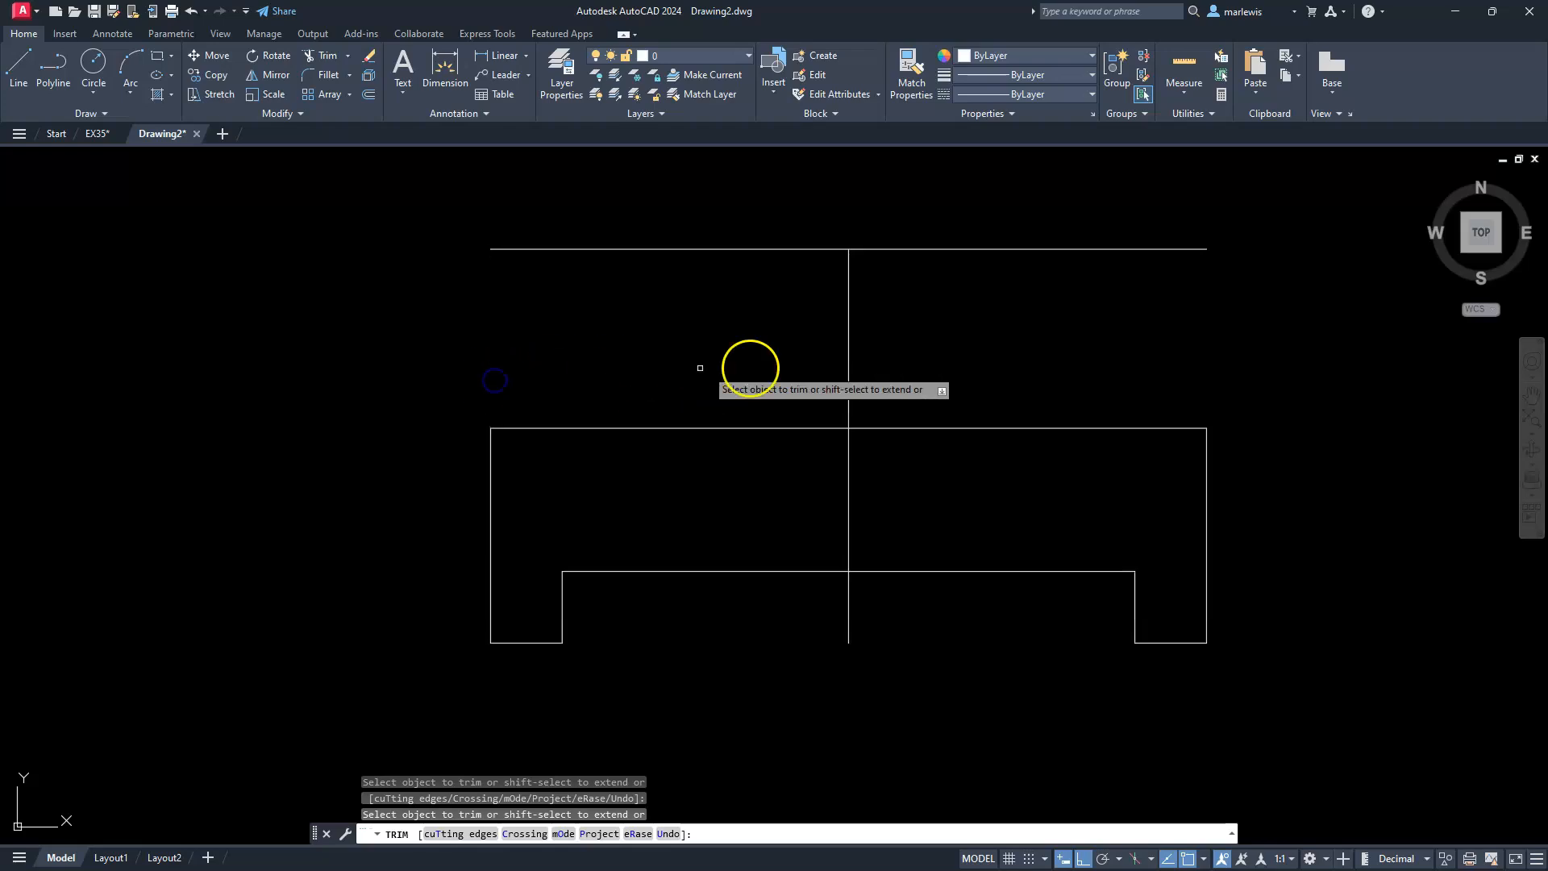
{"action": "key", "text": "Escape"}
{"action": "key", "text": "Escape"}
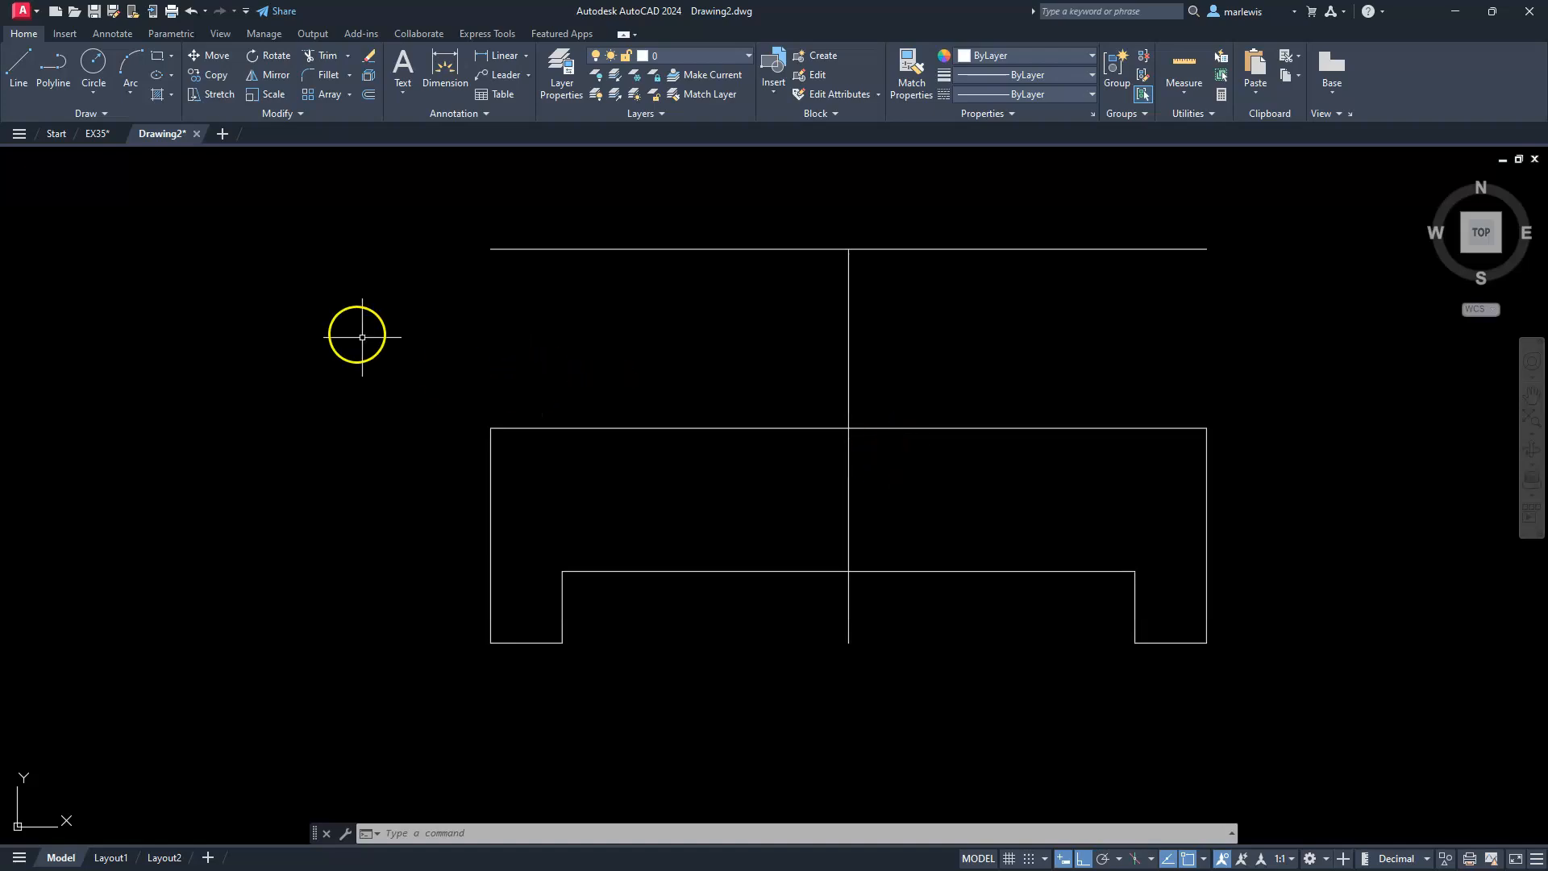
- Draw a start-end-radius arc of radius 25 from the middle horizontal's right end to its intersection with the centre vertical
{"action": "left_click", "coordinate": [128, 93]}
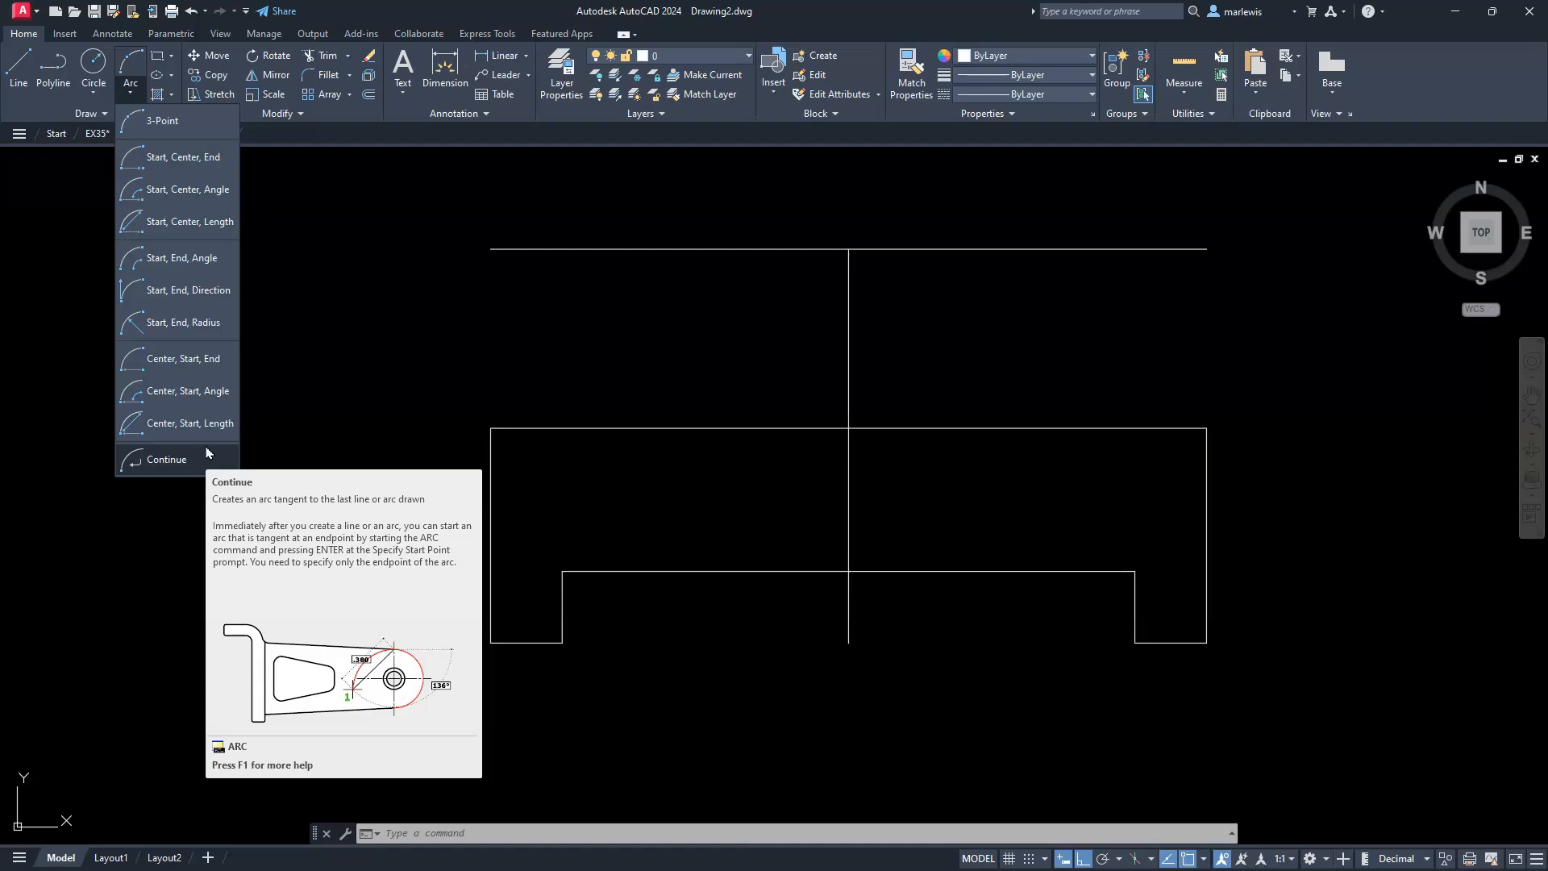
{"action": "left_click", "coordinate": [193, 325]}
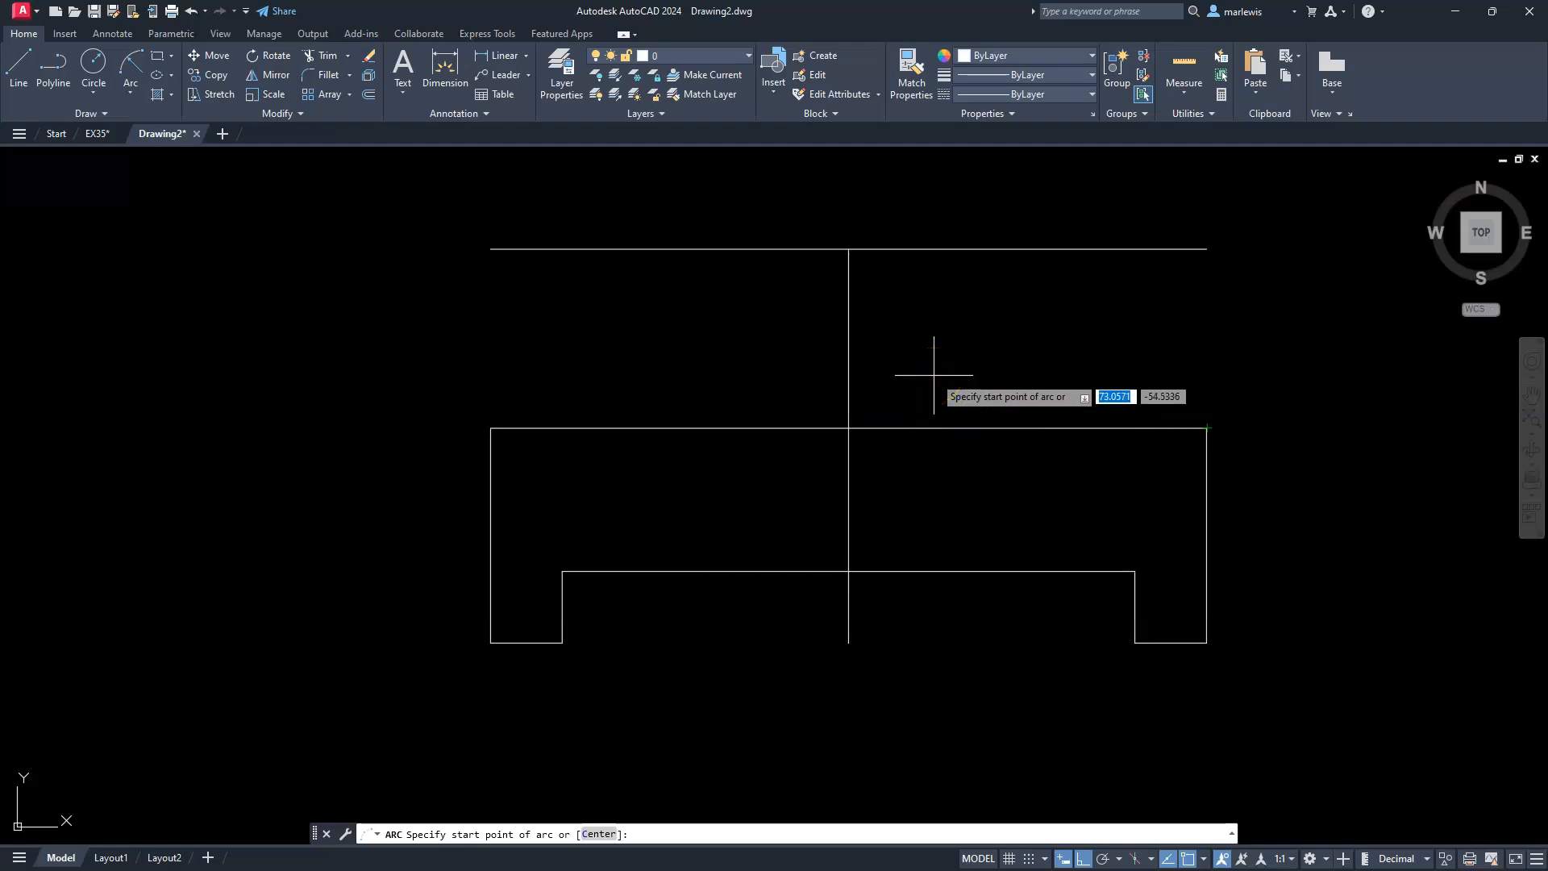
{"action": "left_click", "coordinate": [977, 378]}
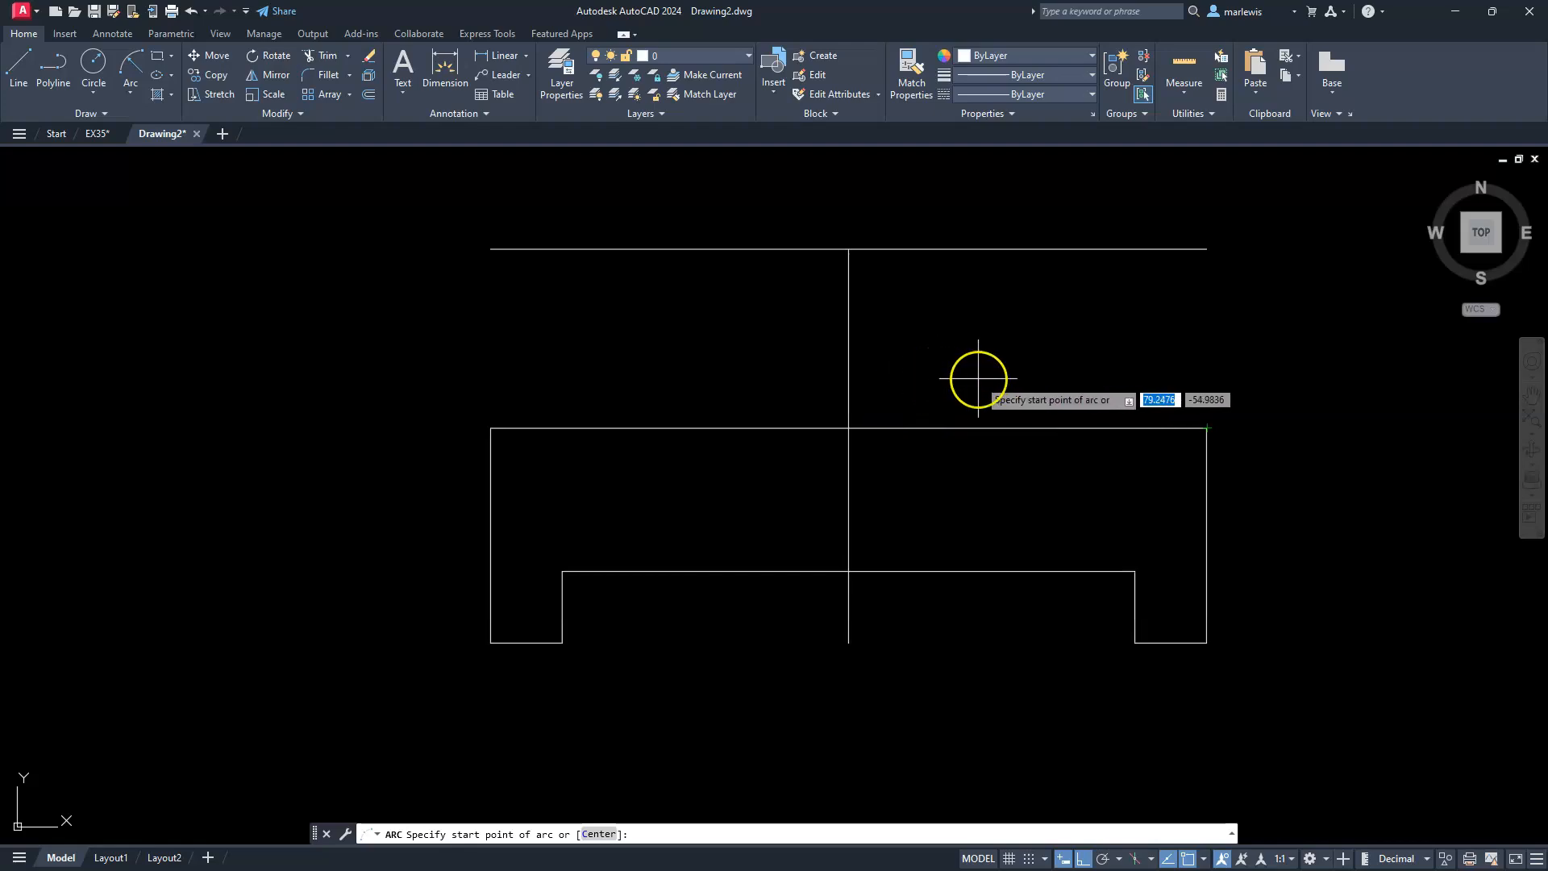
{"action": "left_click", "coordinate": [1206, 428]}
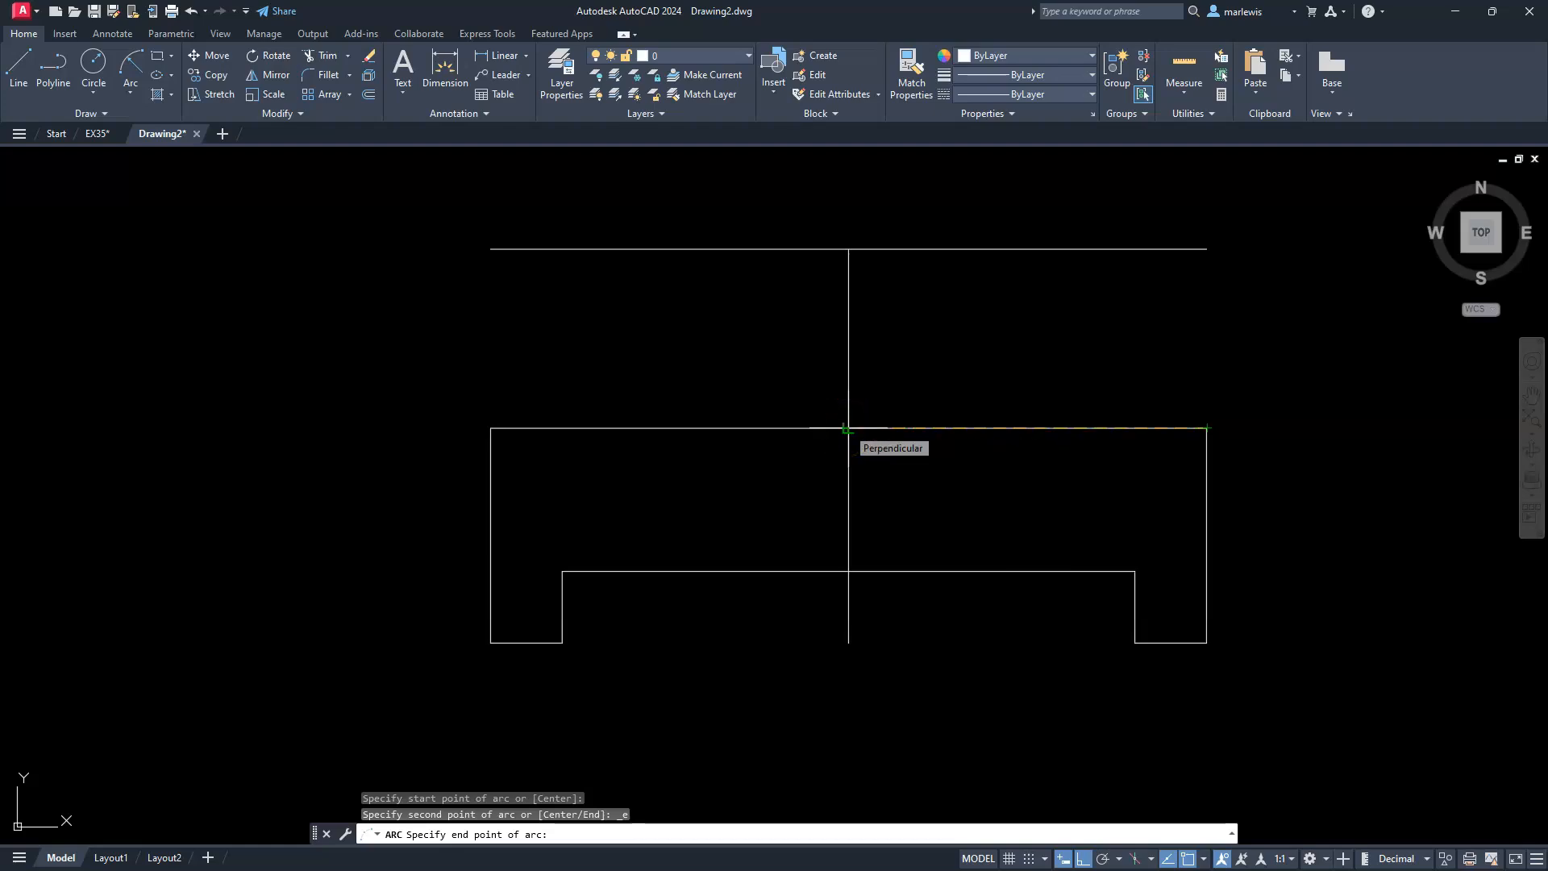
{"action": "left_click", "coordinate": [847, 428]}
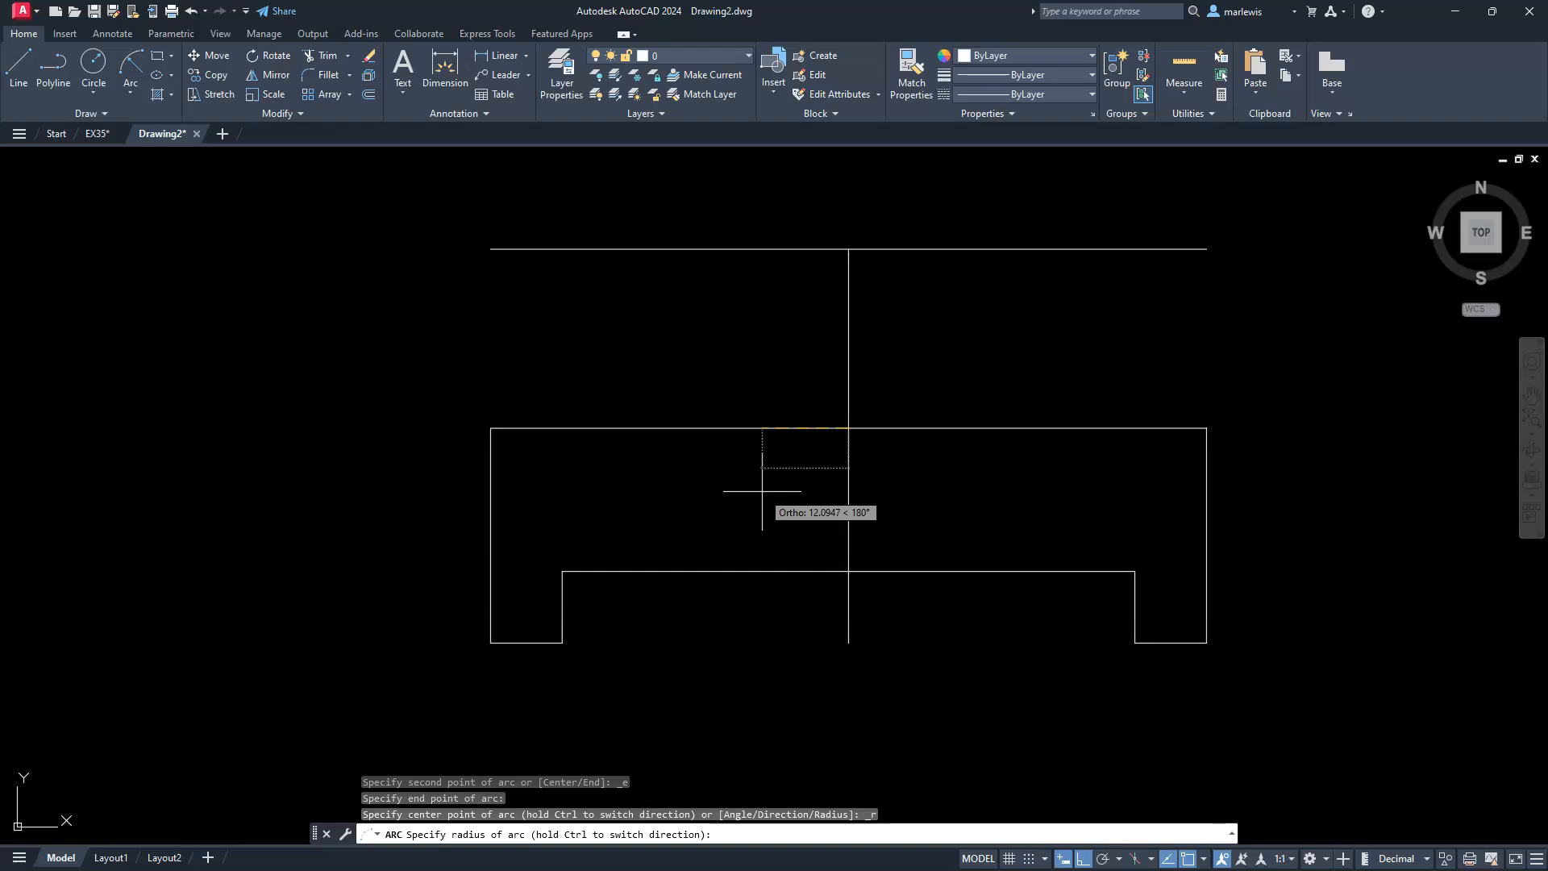
{"action": "type", "text": "25"}
{"action": "key", "text": "Return"}
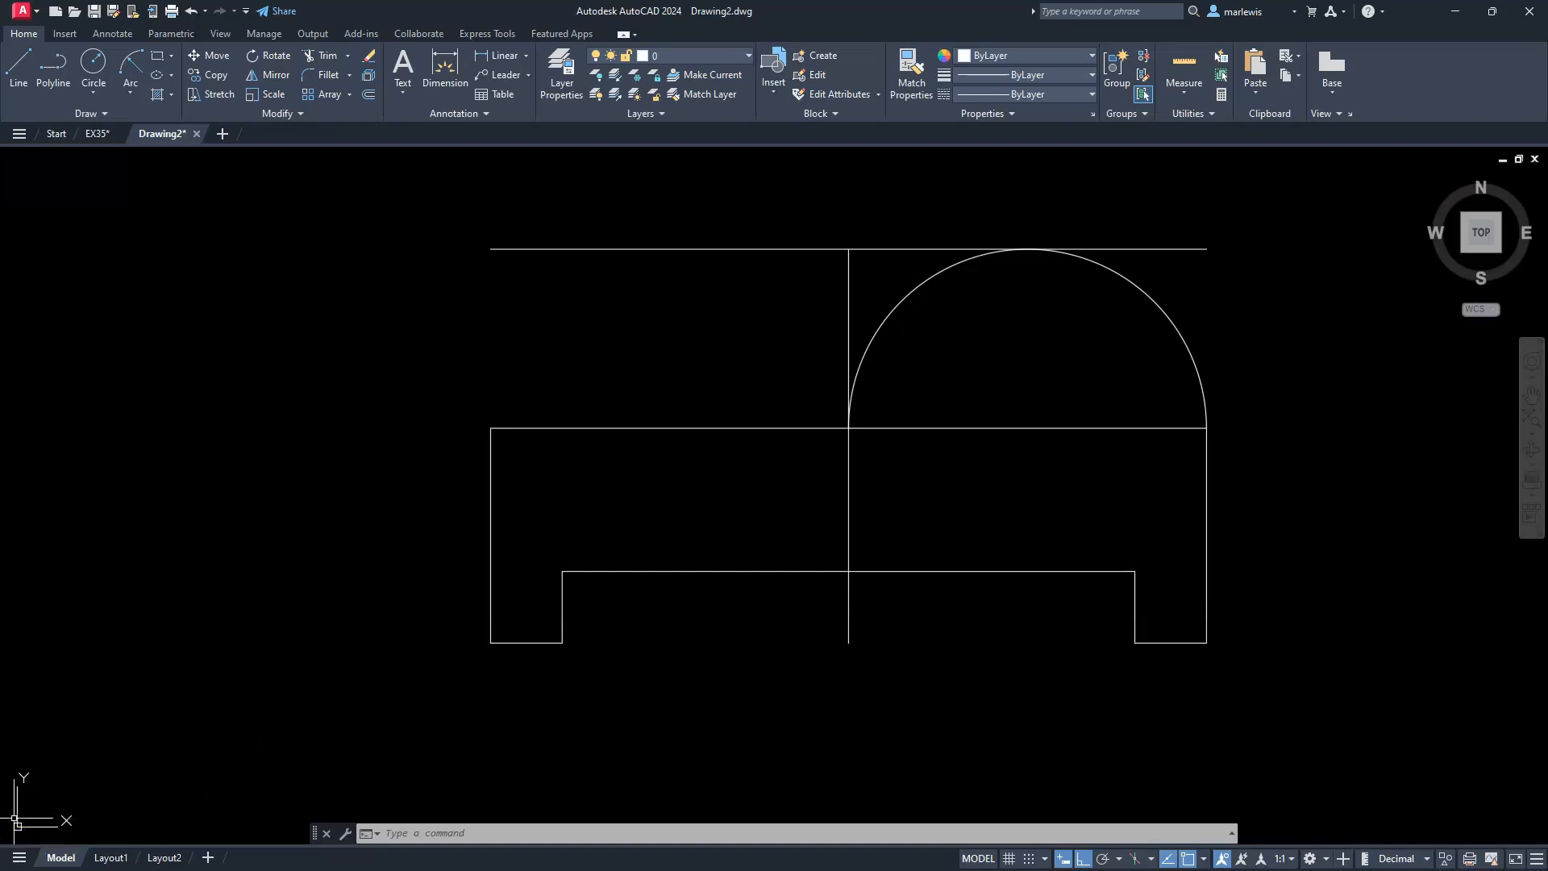
{"action": "left_click", "coordinate": [314, 666]}
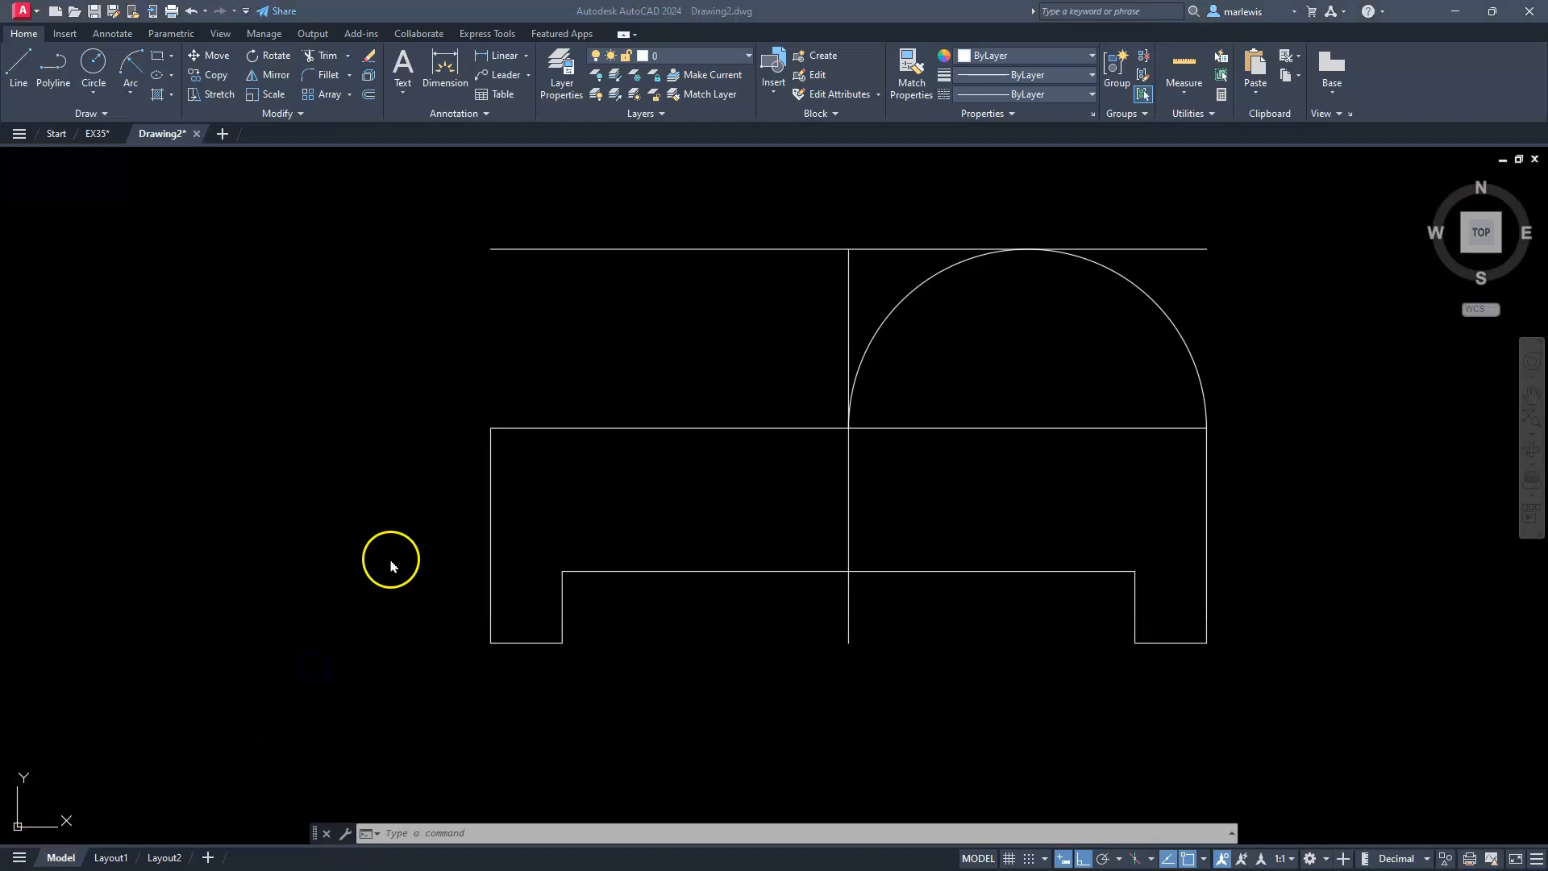
{"action": "left_click", "coordinate": [385, 561]}
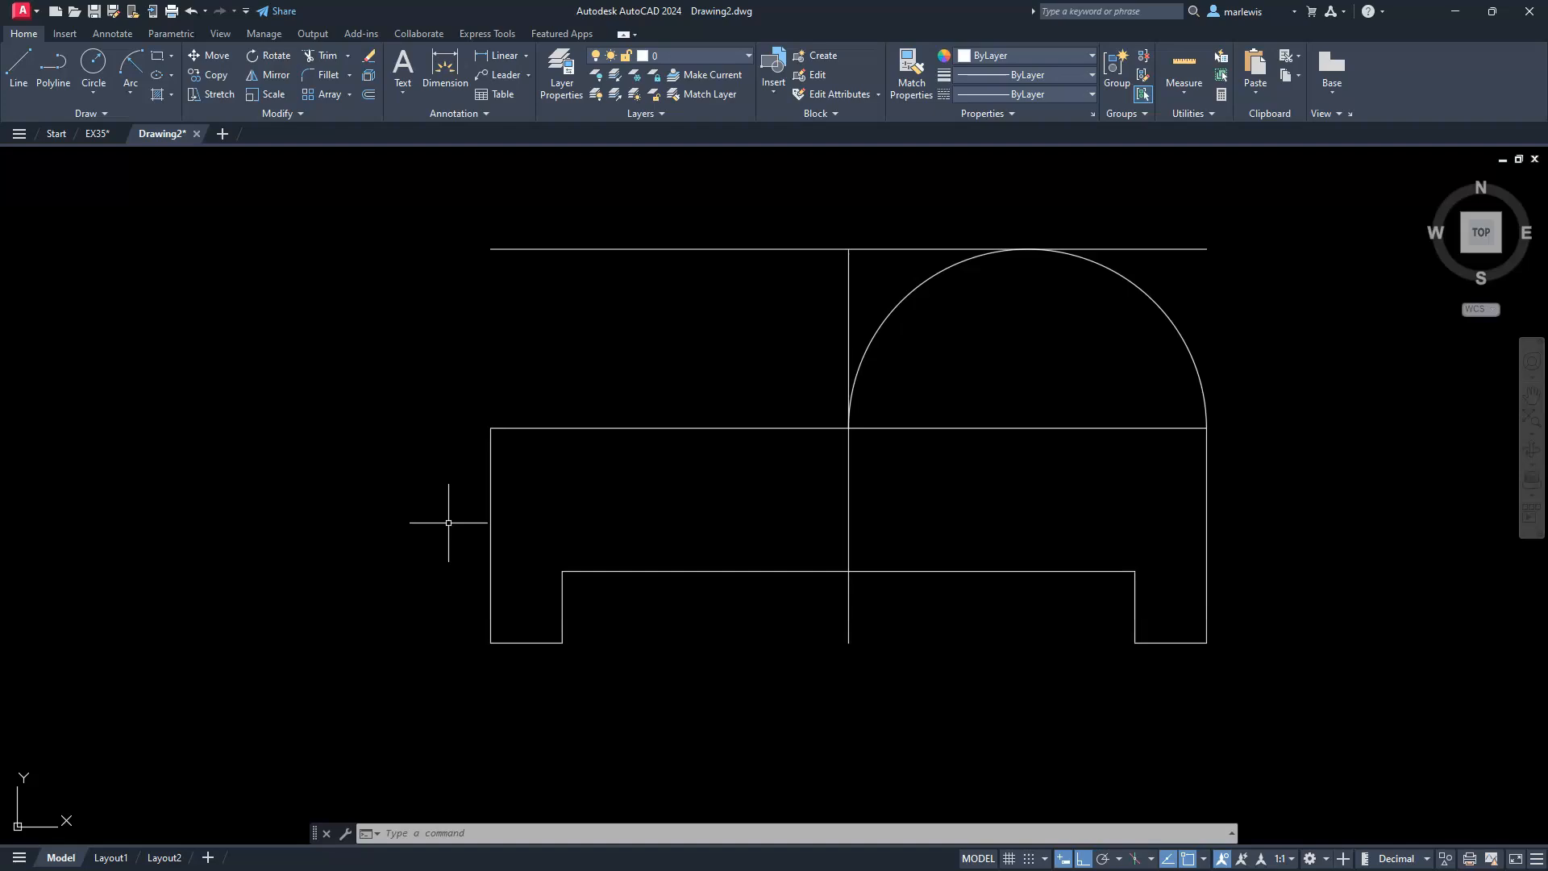
- Try a start-end-radius arc of radius 25 from the middle horizontal's left end to the centre vertical, and delete it
{"action": "left_click", "coordinate": [130, 93]}
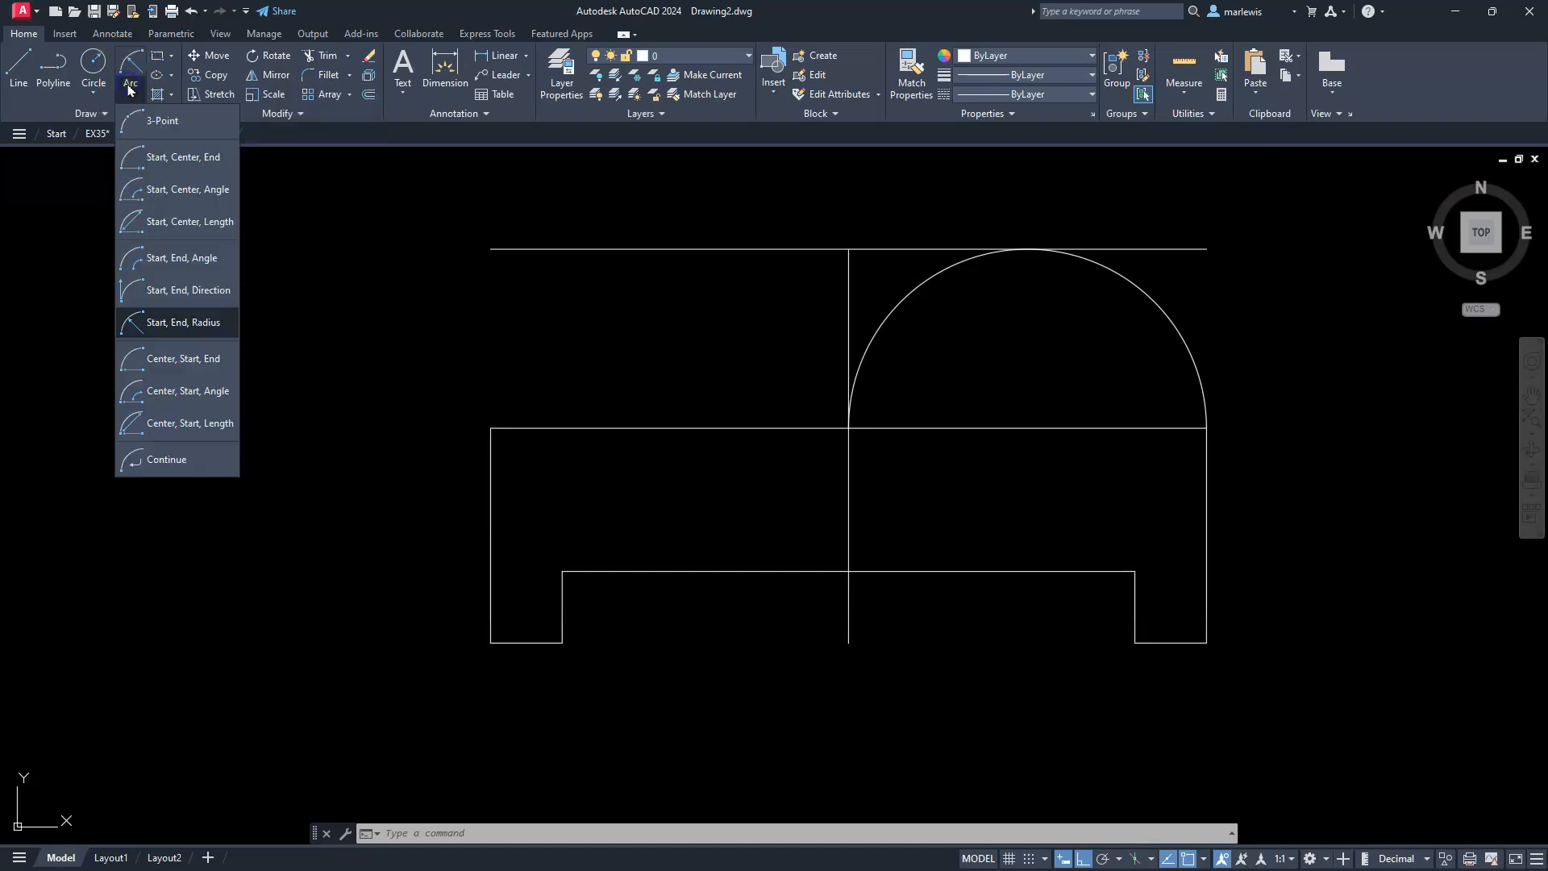
{"action": "left_click", "coordinate": [170, 323]}
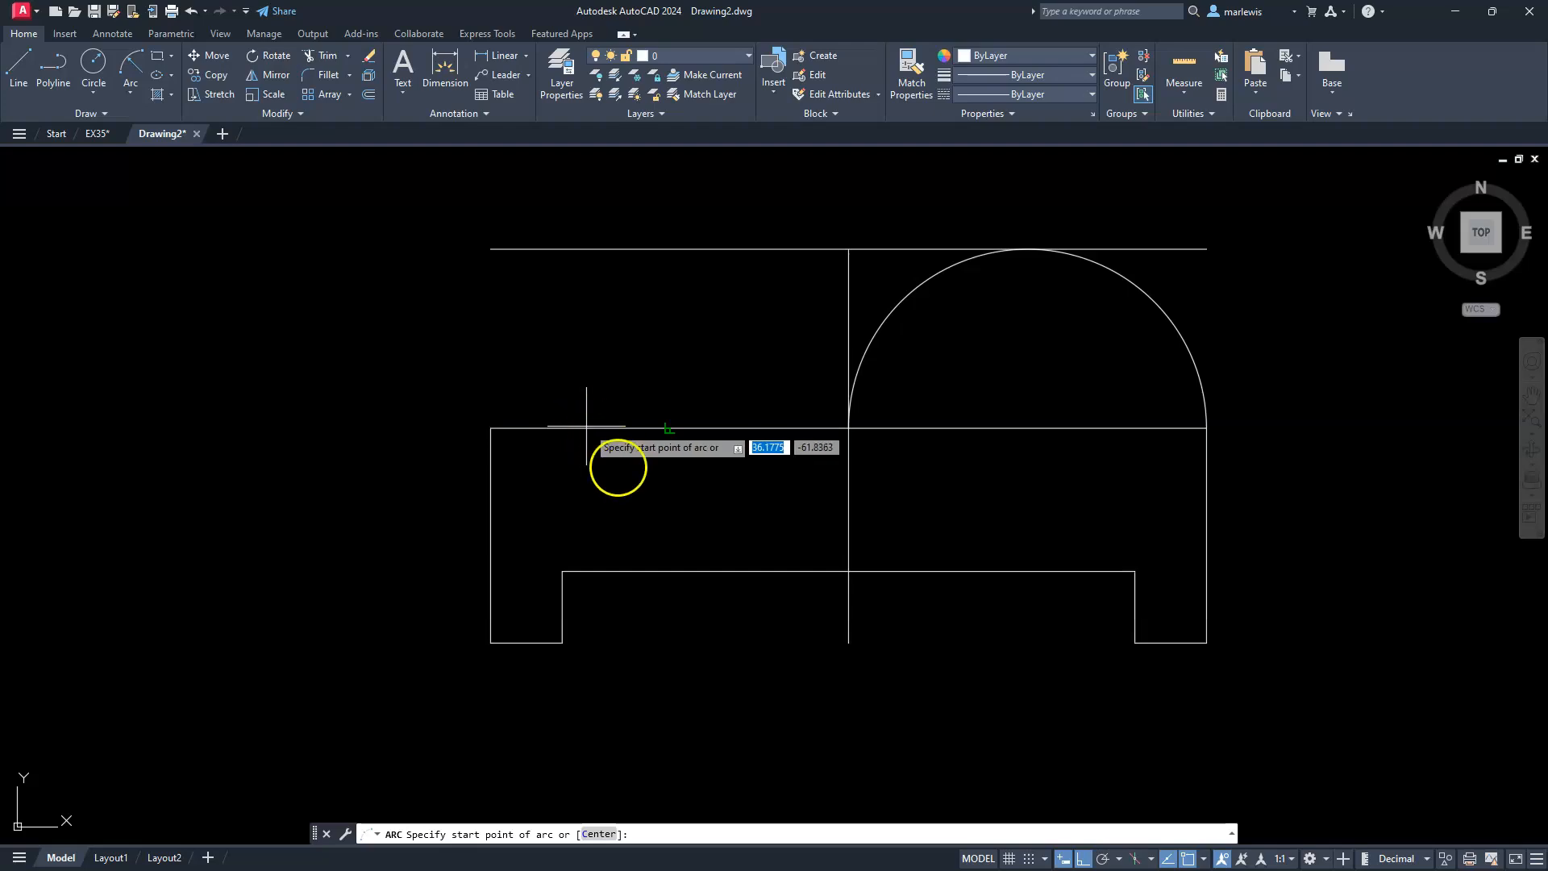
{"action": "left_click", "coordinate": [490, 428]}
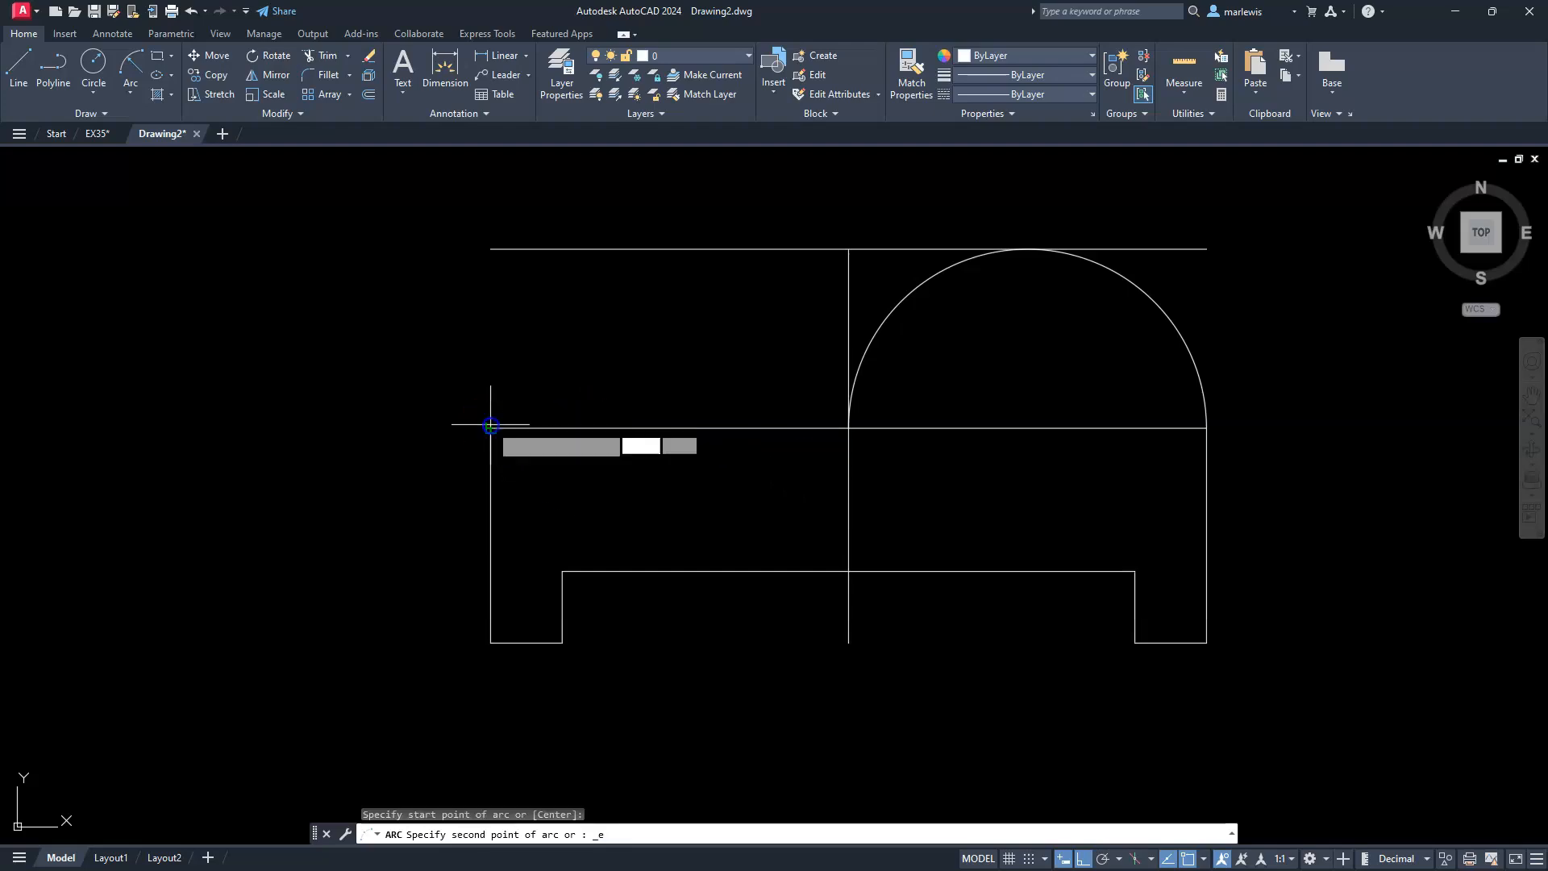
{"action": "left_click", "coordinate": [845, 429]}
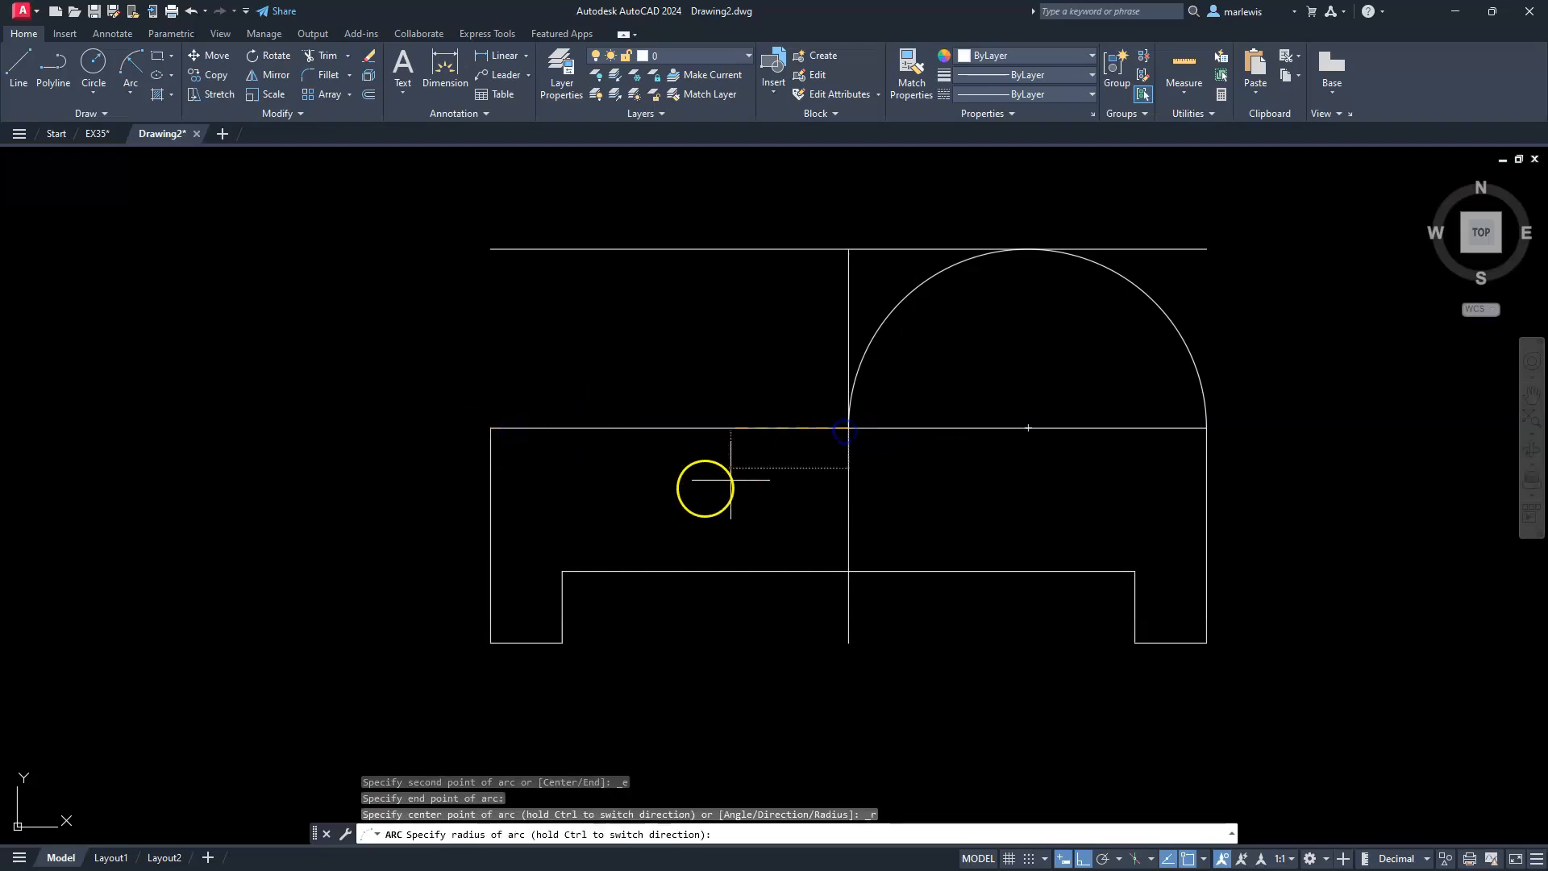
{"action": "type", "text": "25"}
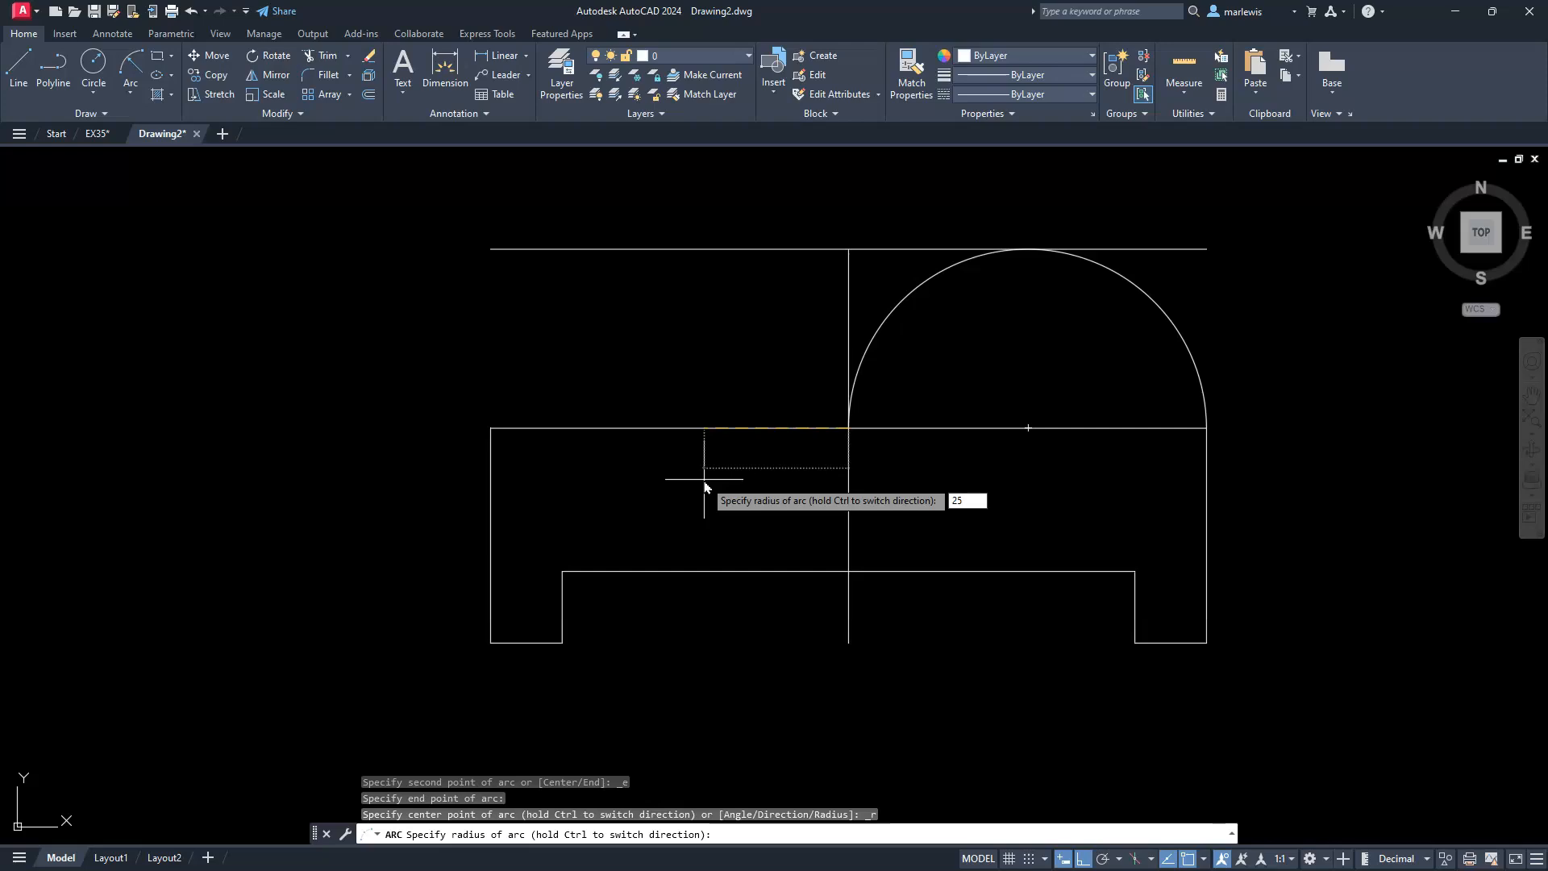
{"action": "key", "text": "Return"}
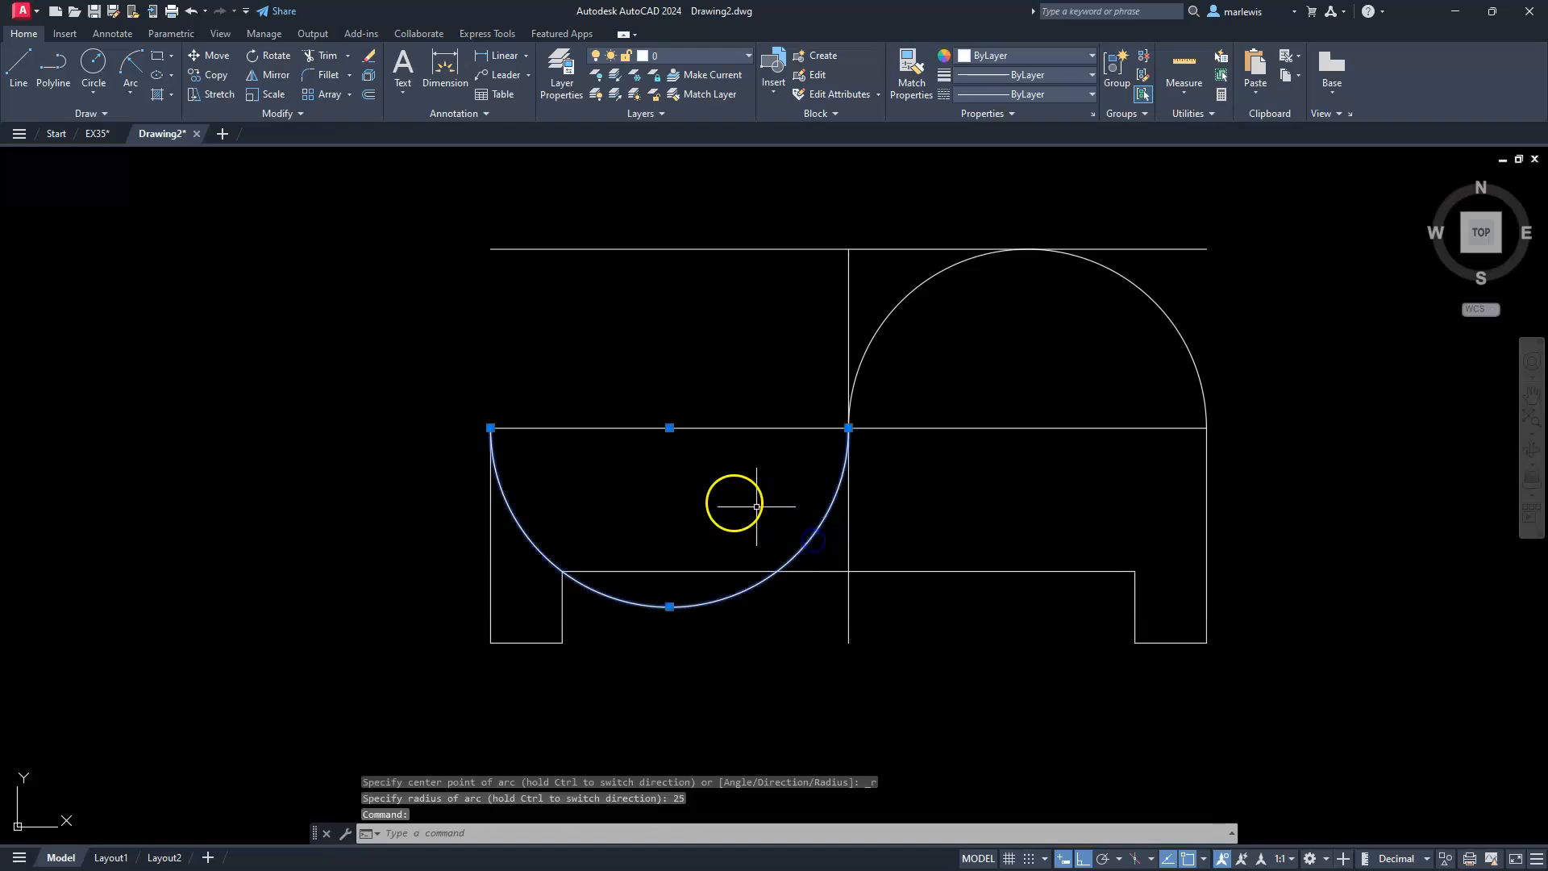
{"action": "key", "text": "Delete"}
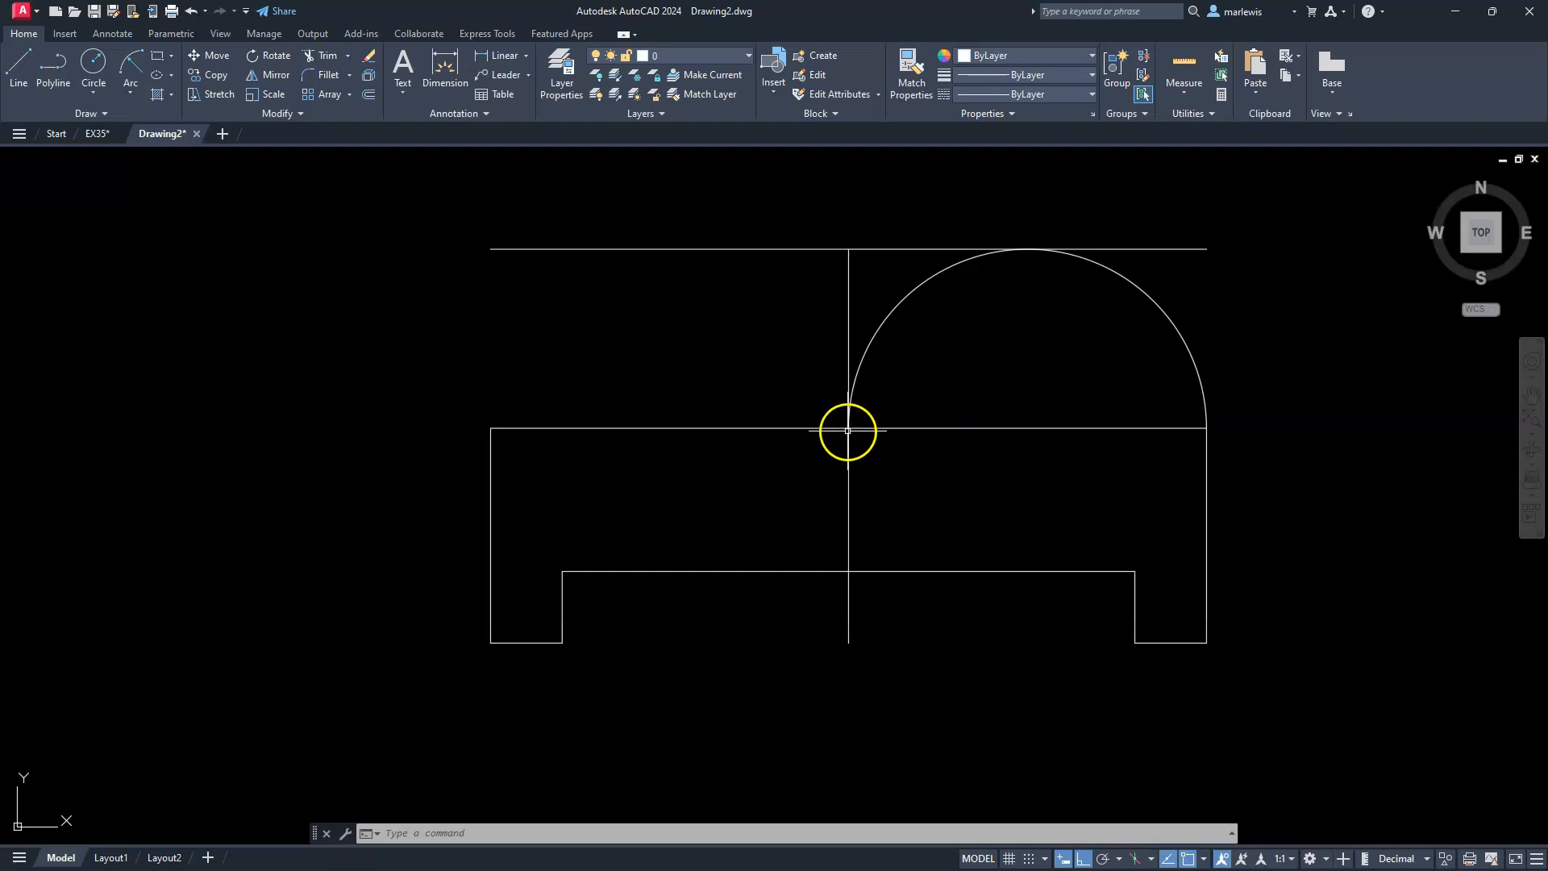
- Draw a two-point circle from the centre vertical's intersection with the middle horizontal to that horizontal's left end
{"action": "left_click", "coordinate": [90, 94]}
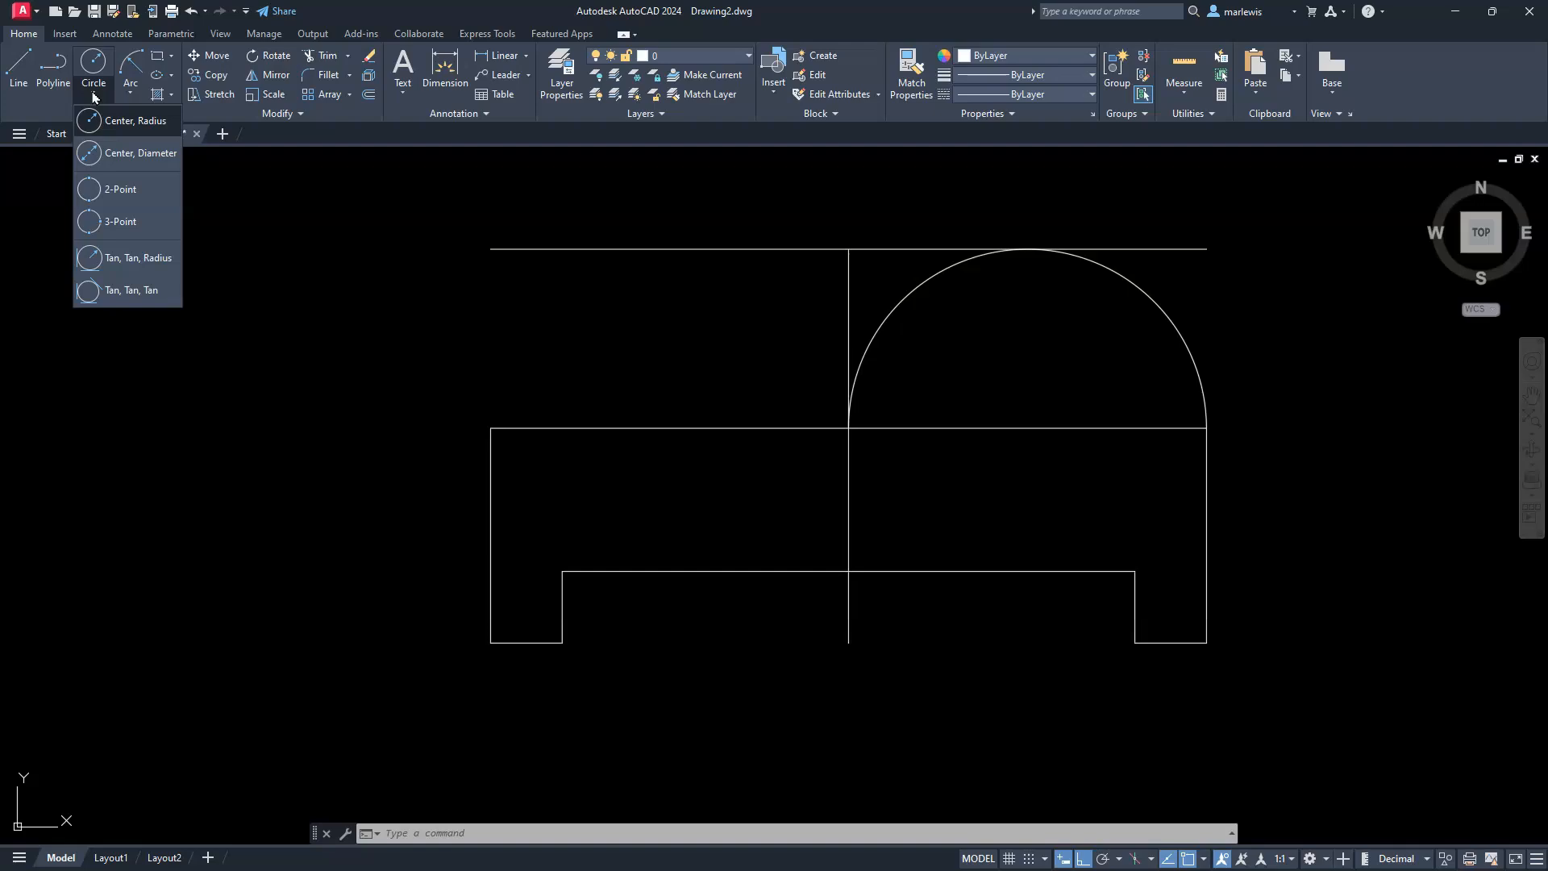
{"action": "left_click", "coordinate": [105, 190]}
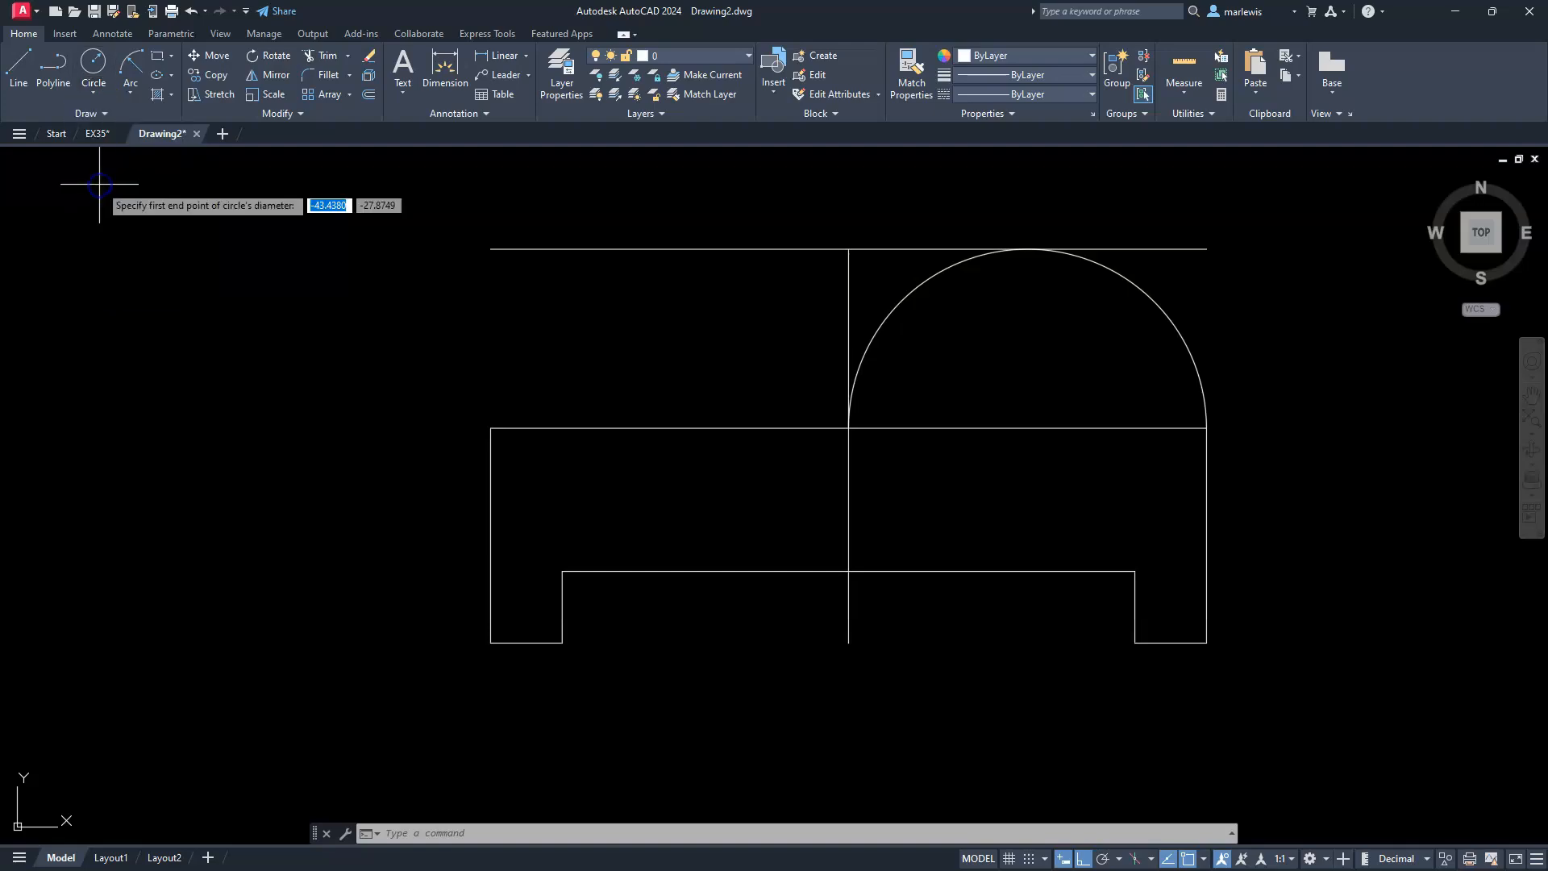
{"action": "left_click", "coordinate": [846, 429]}
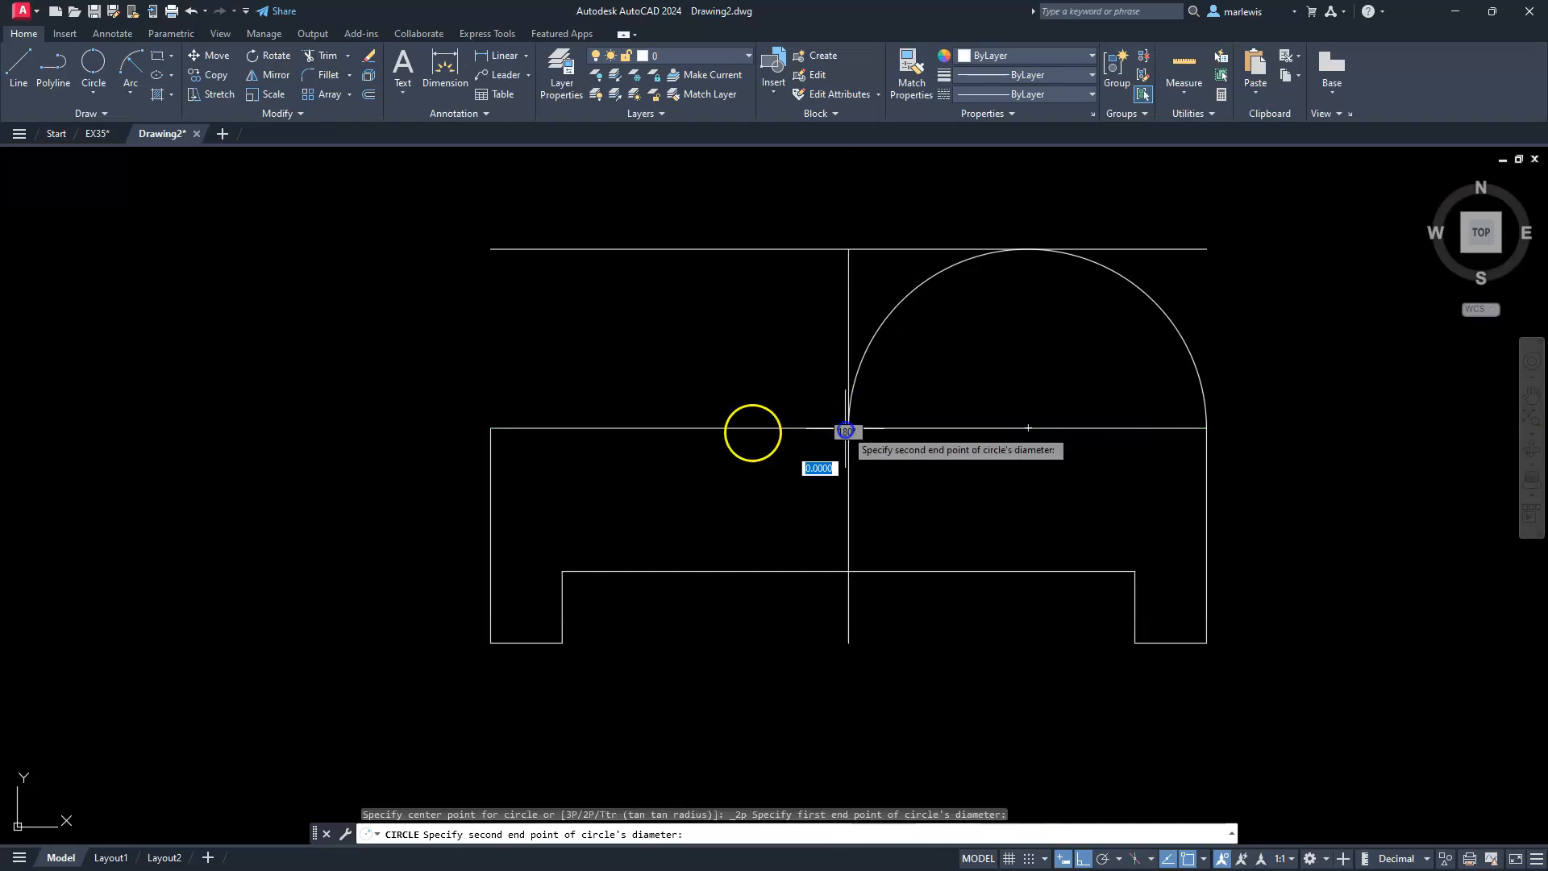
{"action": "left_click", "coordinate": [490, 429]}
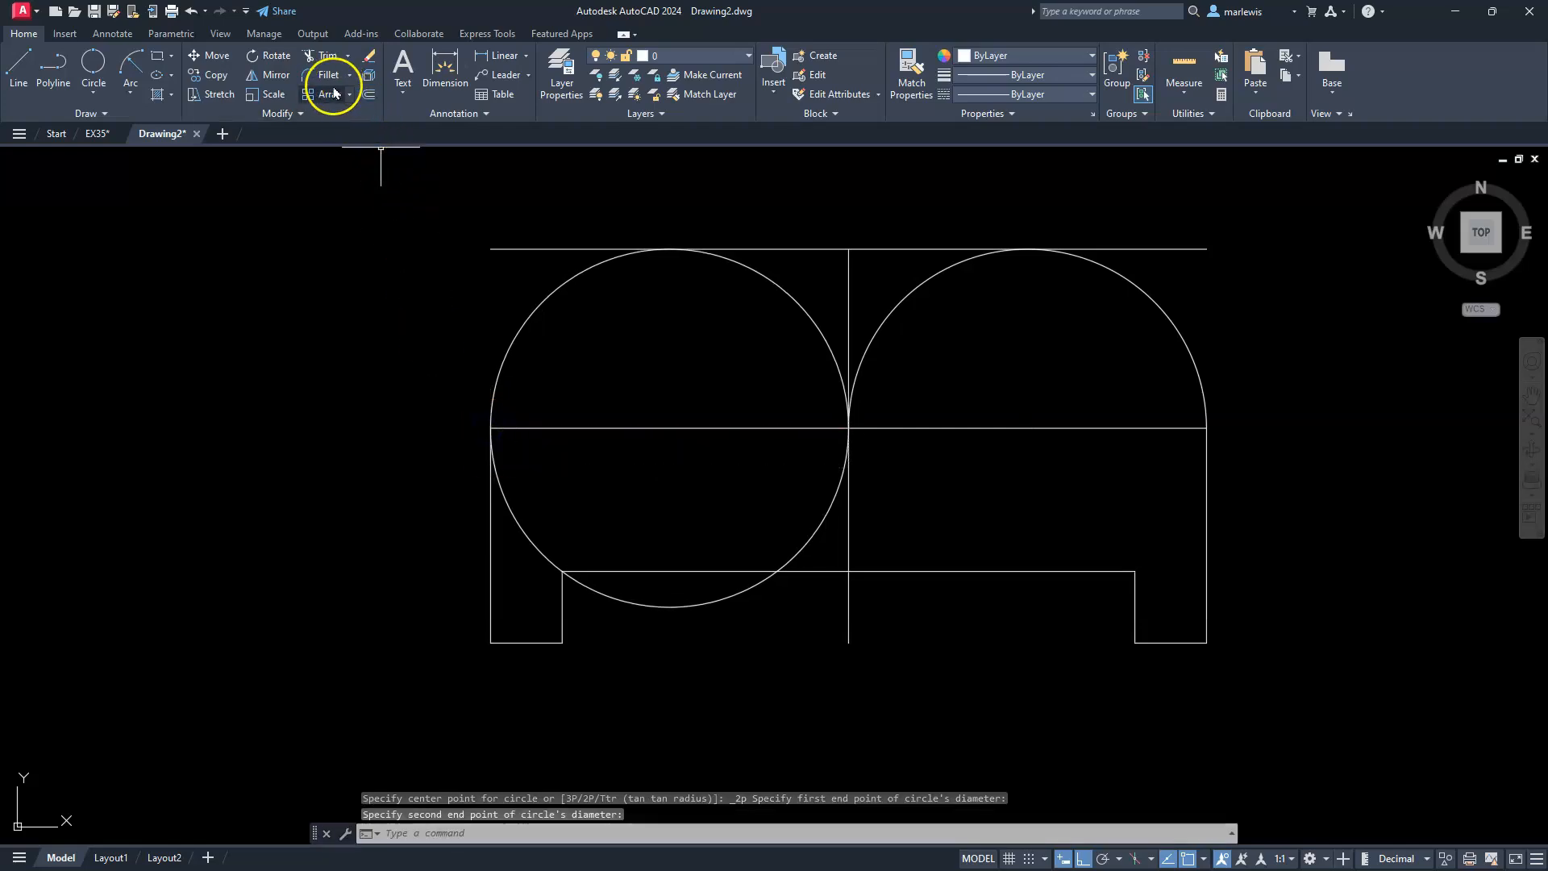
- Trim away the circle's lower half below the middle horizontal line
{"action": "left_click", "coordinate": [322, 58]}
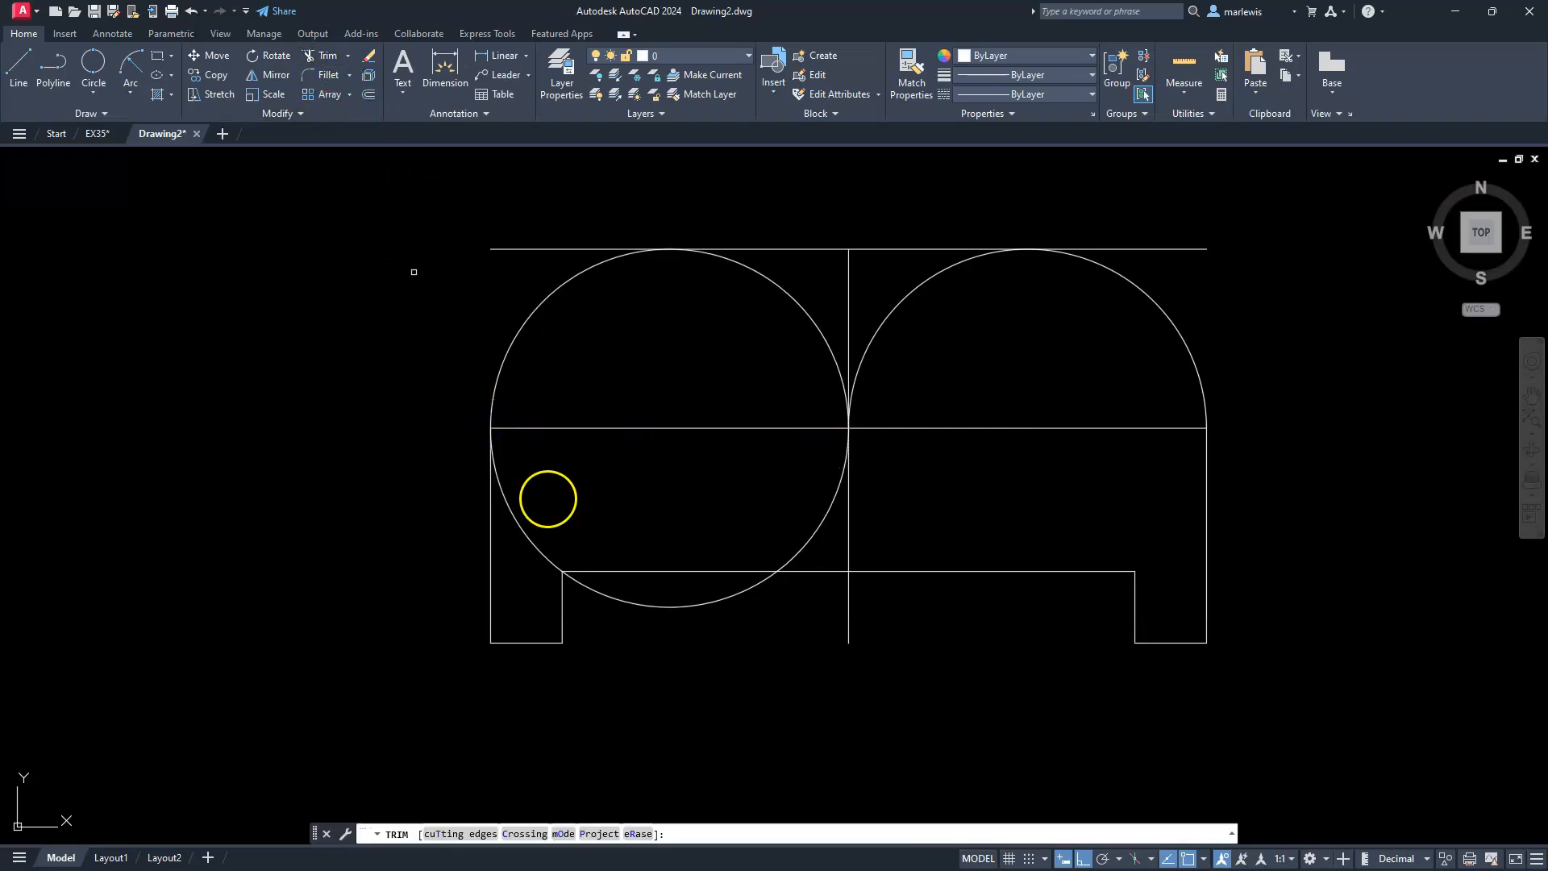
{"action": "left_click", "coordinate": [540, 552]}
{"action": "left_click", "coordinate": [615, 596]}
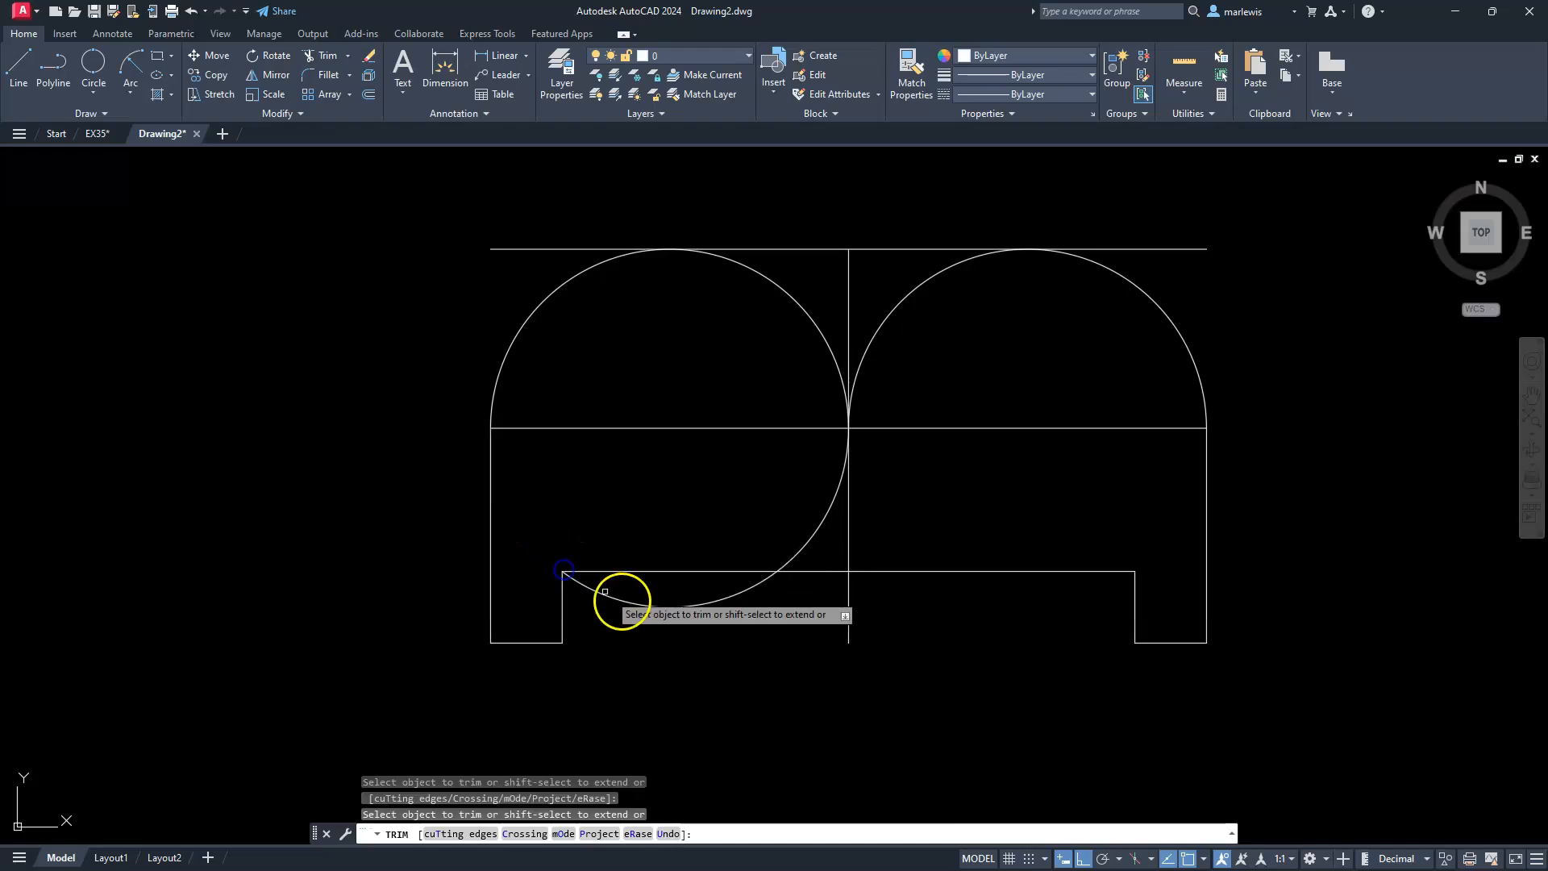
{"action": "left_click_drag", "start_coordinate": [820, 519], "coordinate": [815, 553]}
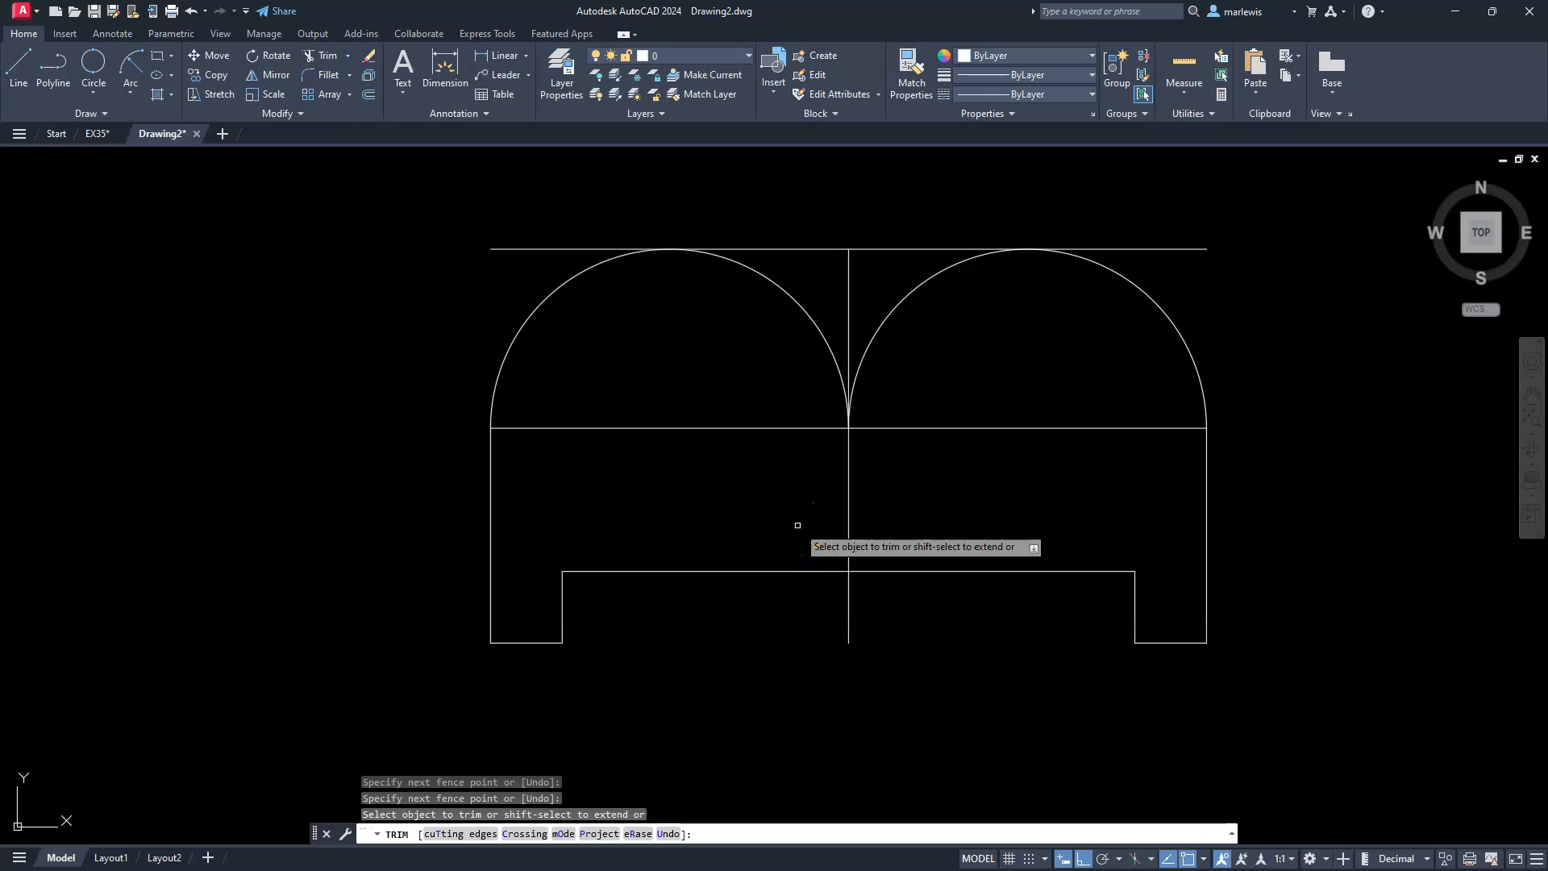
{"action": "key", "text": "Escape"}
{"action": "key", "text": "Escape"}
- Delete the top horizontal line and the centre vertical line of the front view
{"action": "left_click", "coordinate": [849, 238]}
{"action": "left_click", "coordinate": [824, 277]}
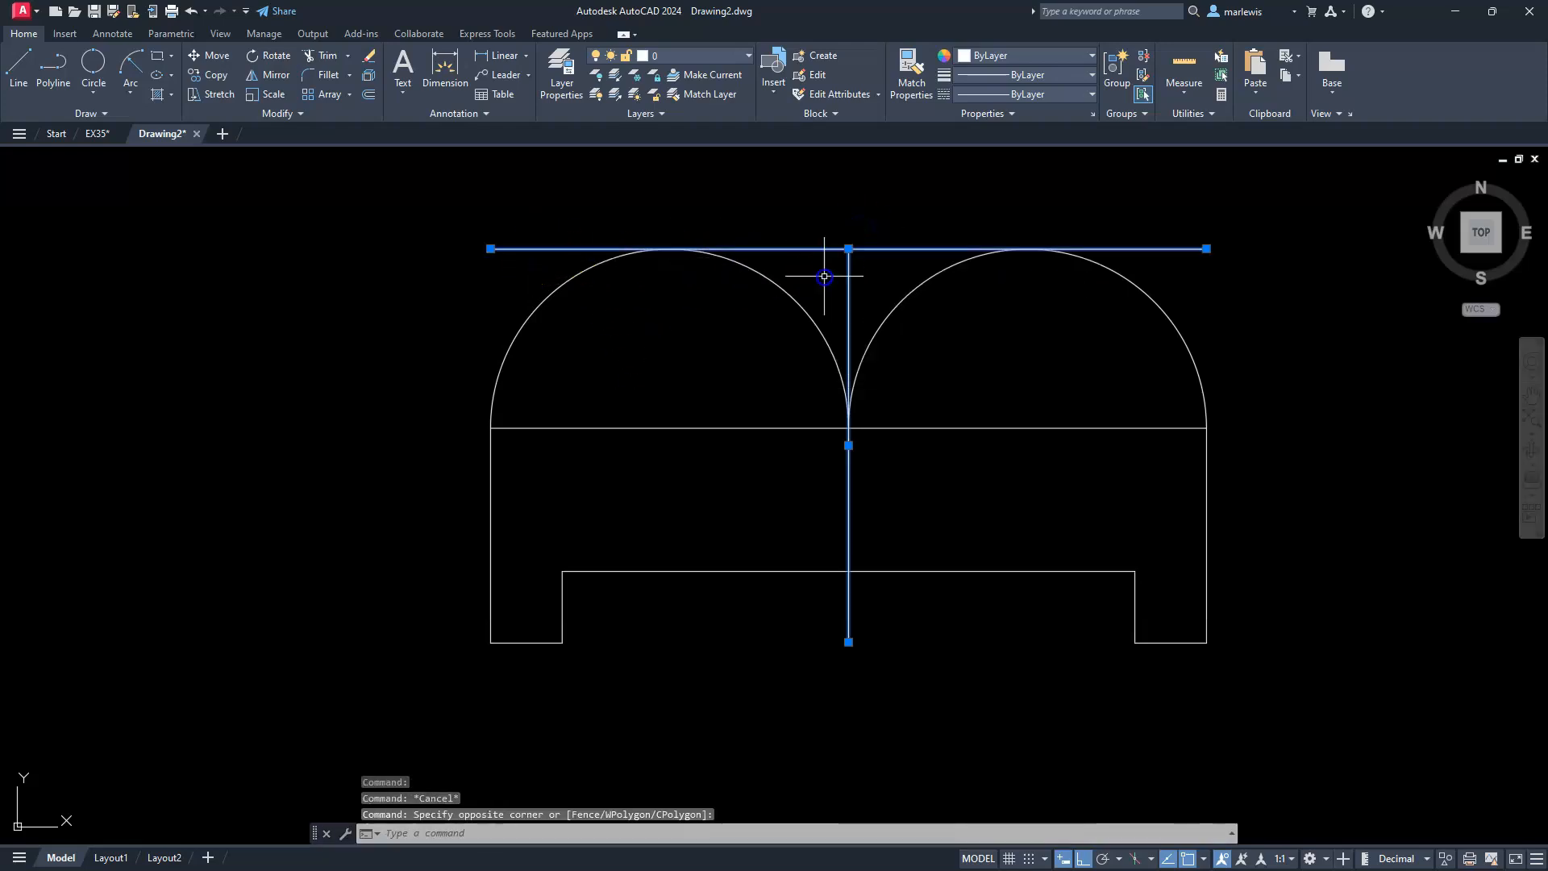
{"action": "key", "text": "Delete"}
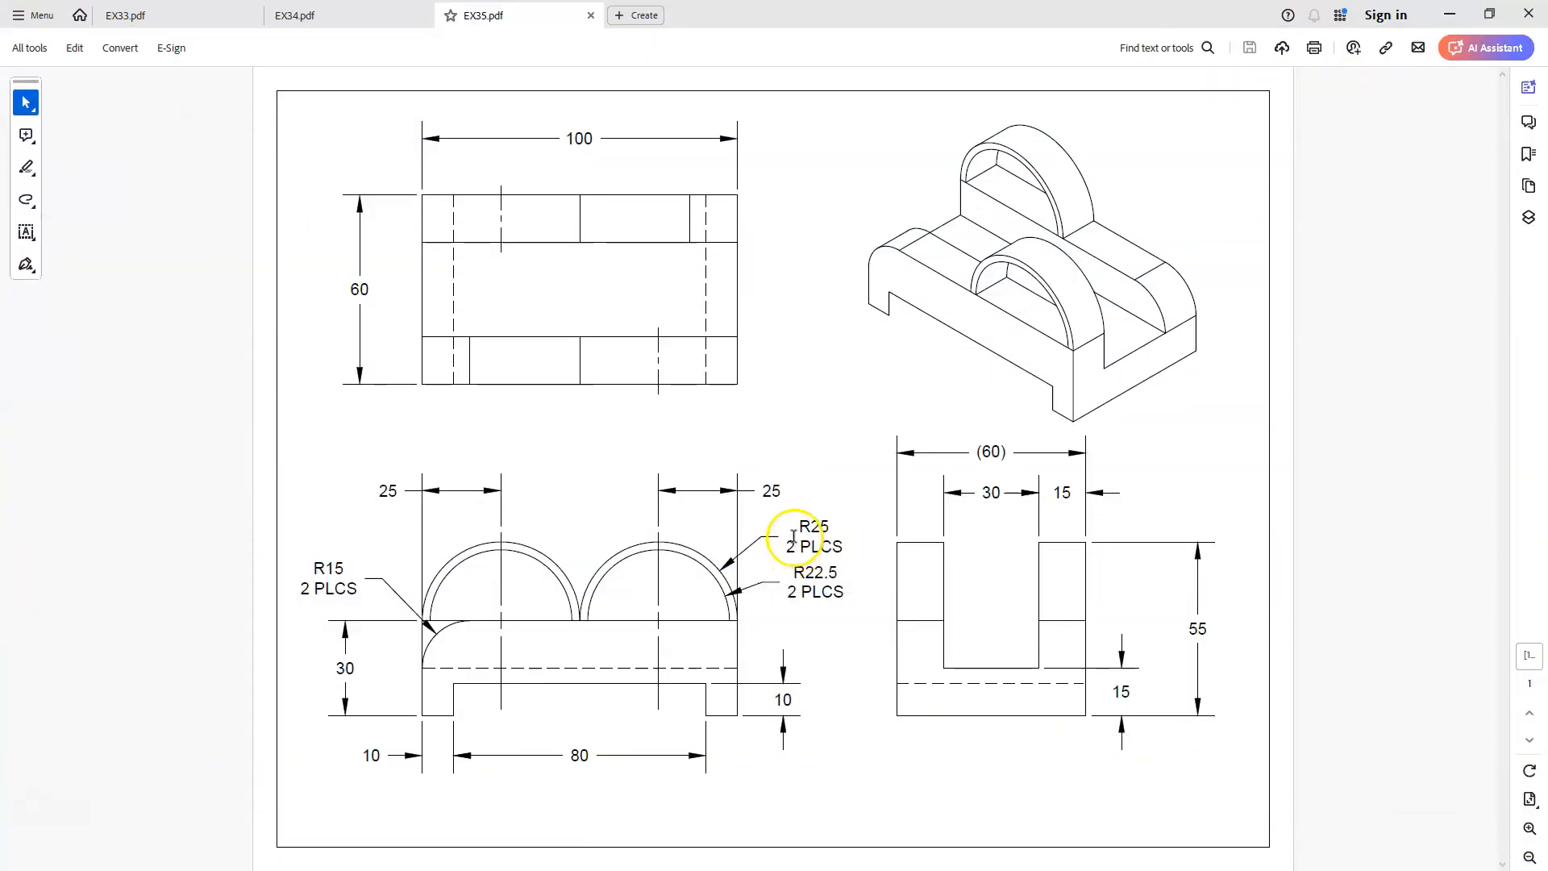
- Check the arch radii in EX35.pdf, and offset both front-view semicircles 2.5 inward
{"action": "left_click_drag", "start_coordinate": [799, 525], "coordinate": [827, 532]}
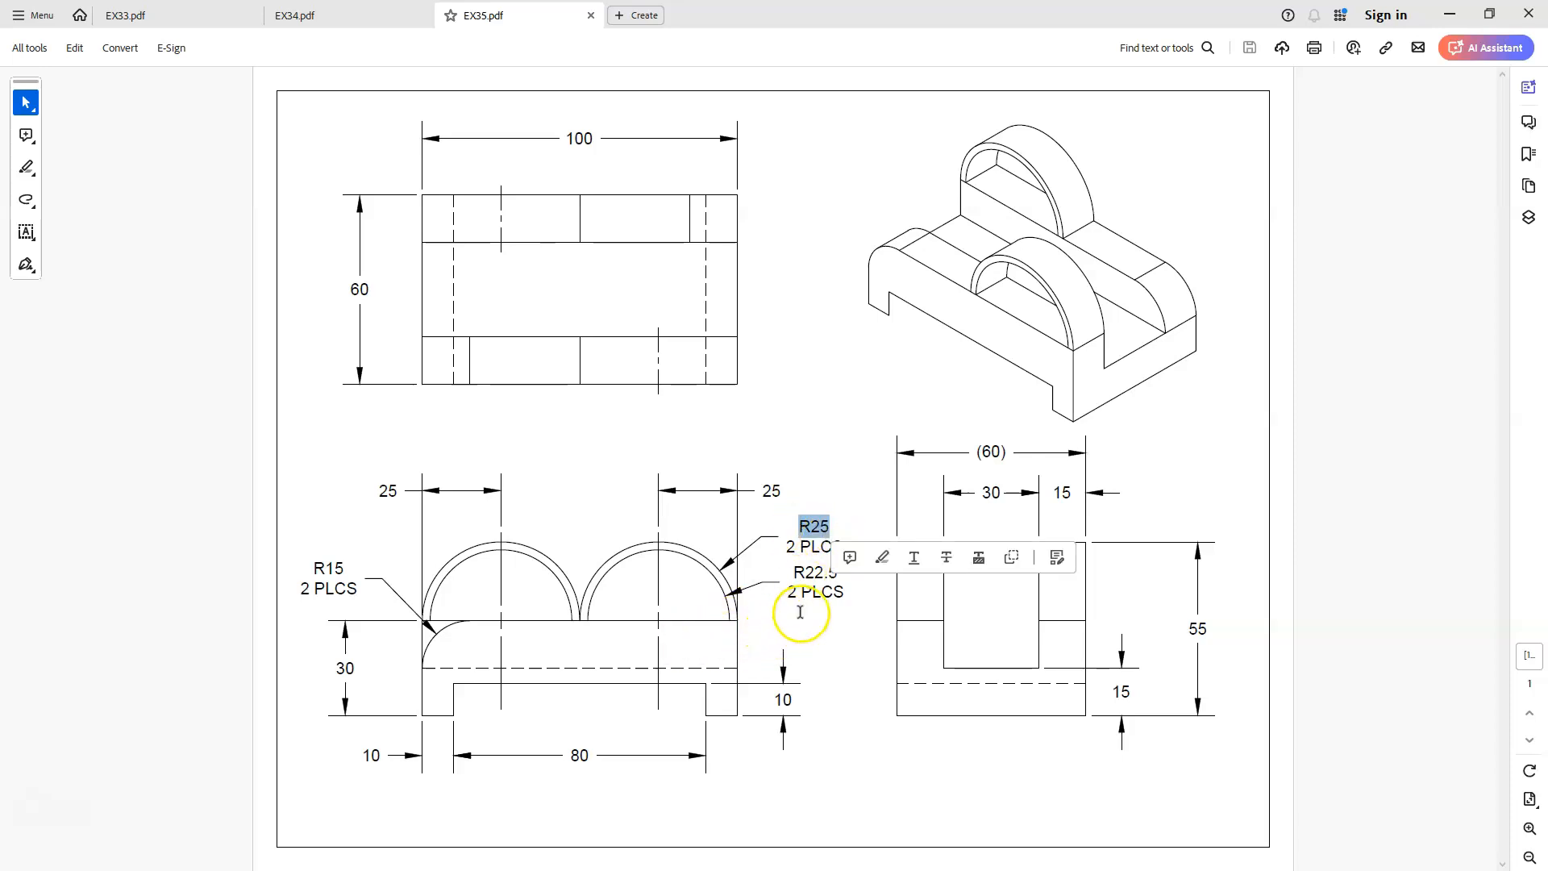
{"action": "left_click", "coordinate": [793, 588]}
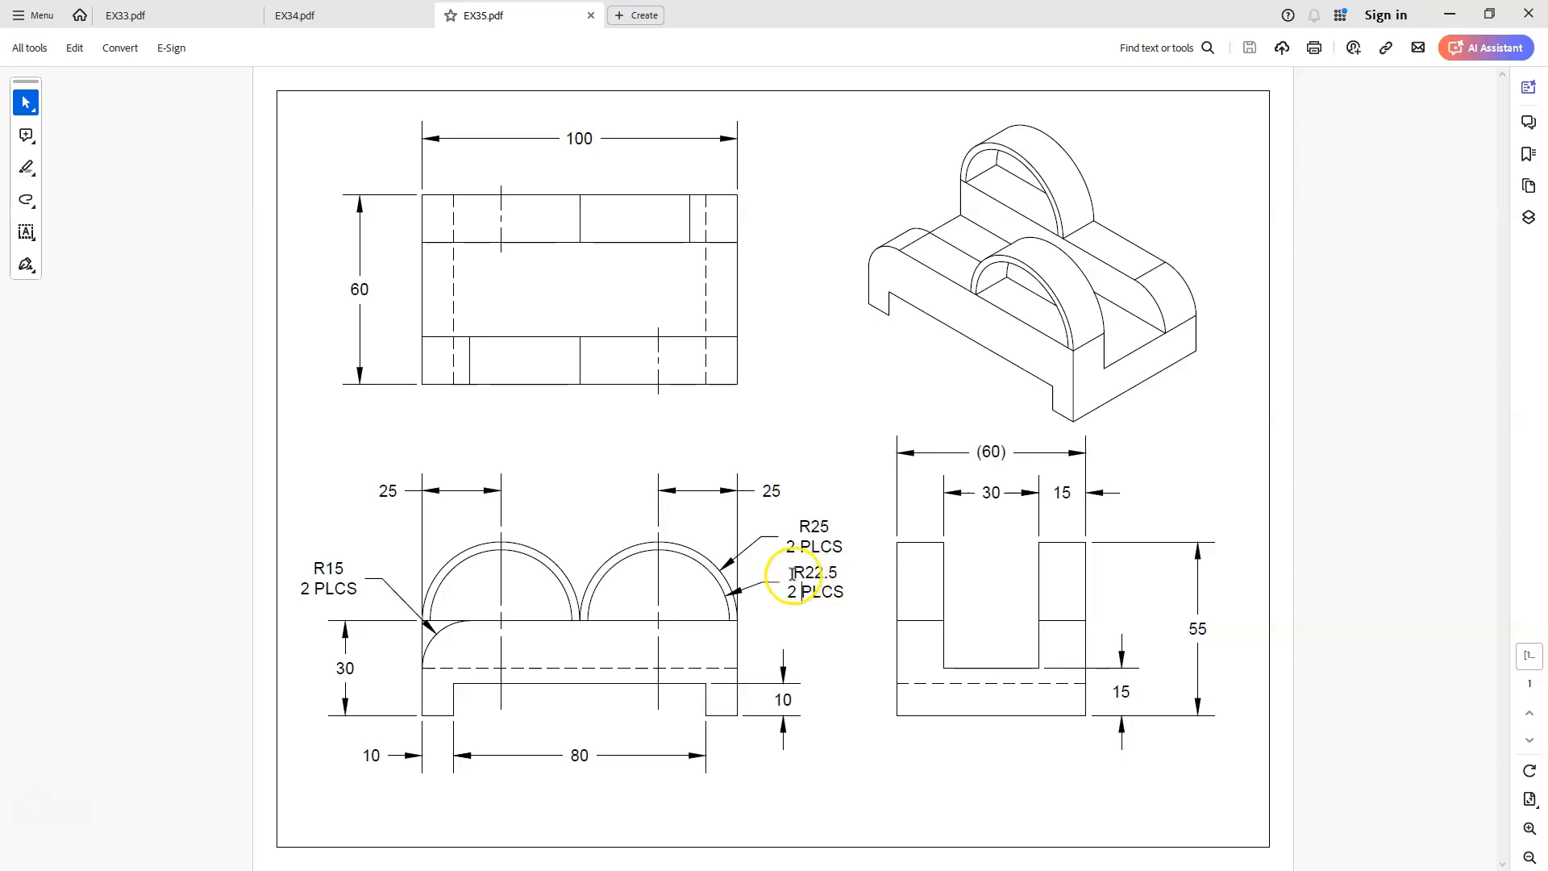
{"action": "left_click_drag", "start_coordinate": [793, 571], "coordinate": [854, 582]}
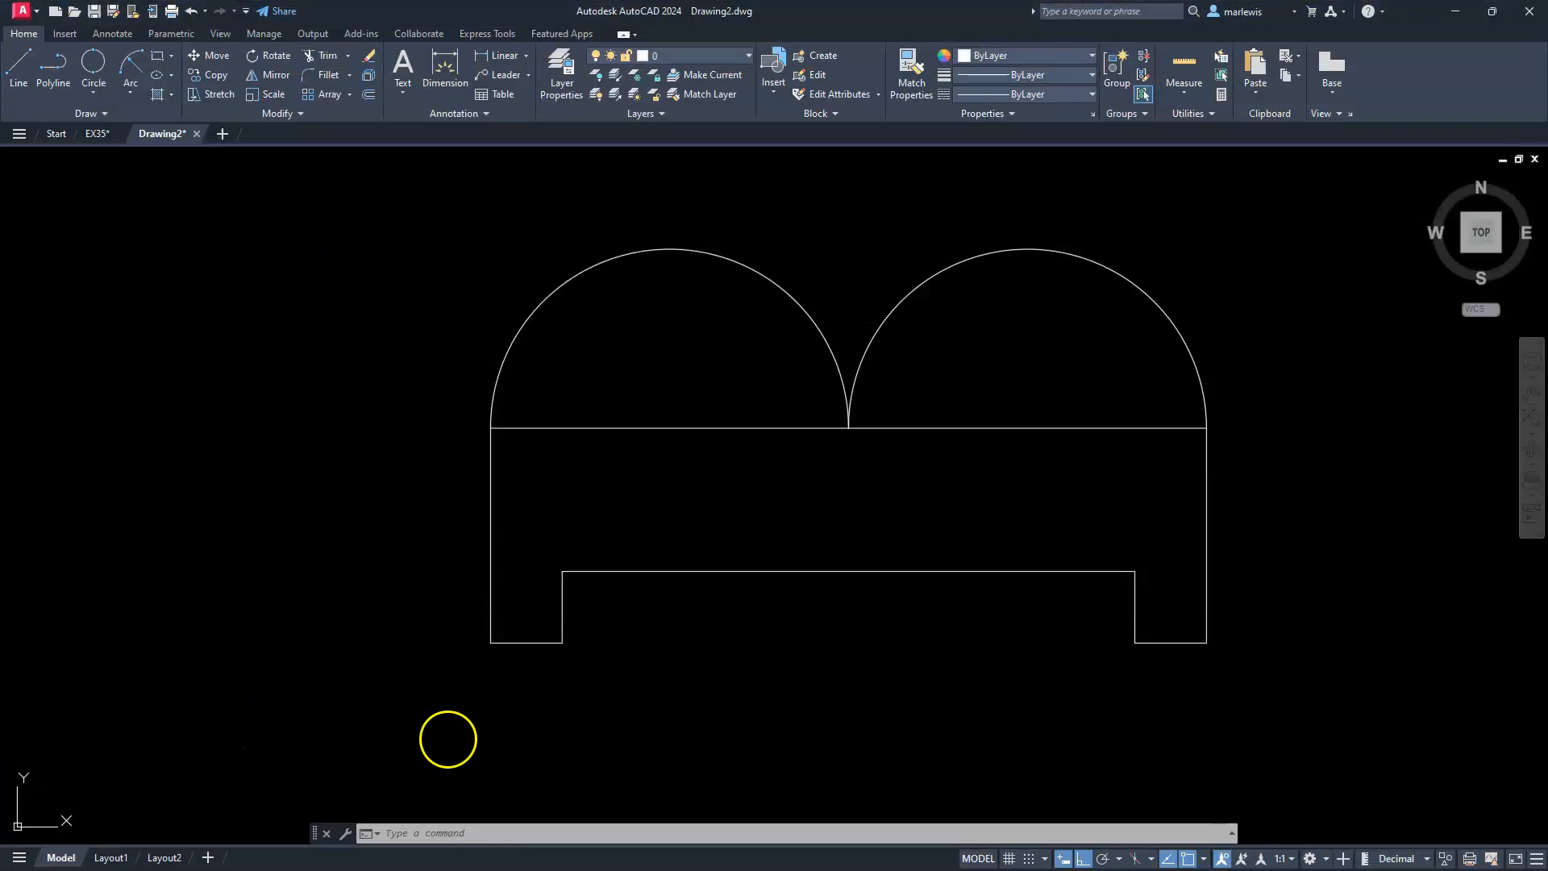
{"action": "left_click", "coordinate": [369, 95]}
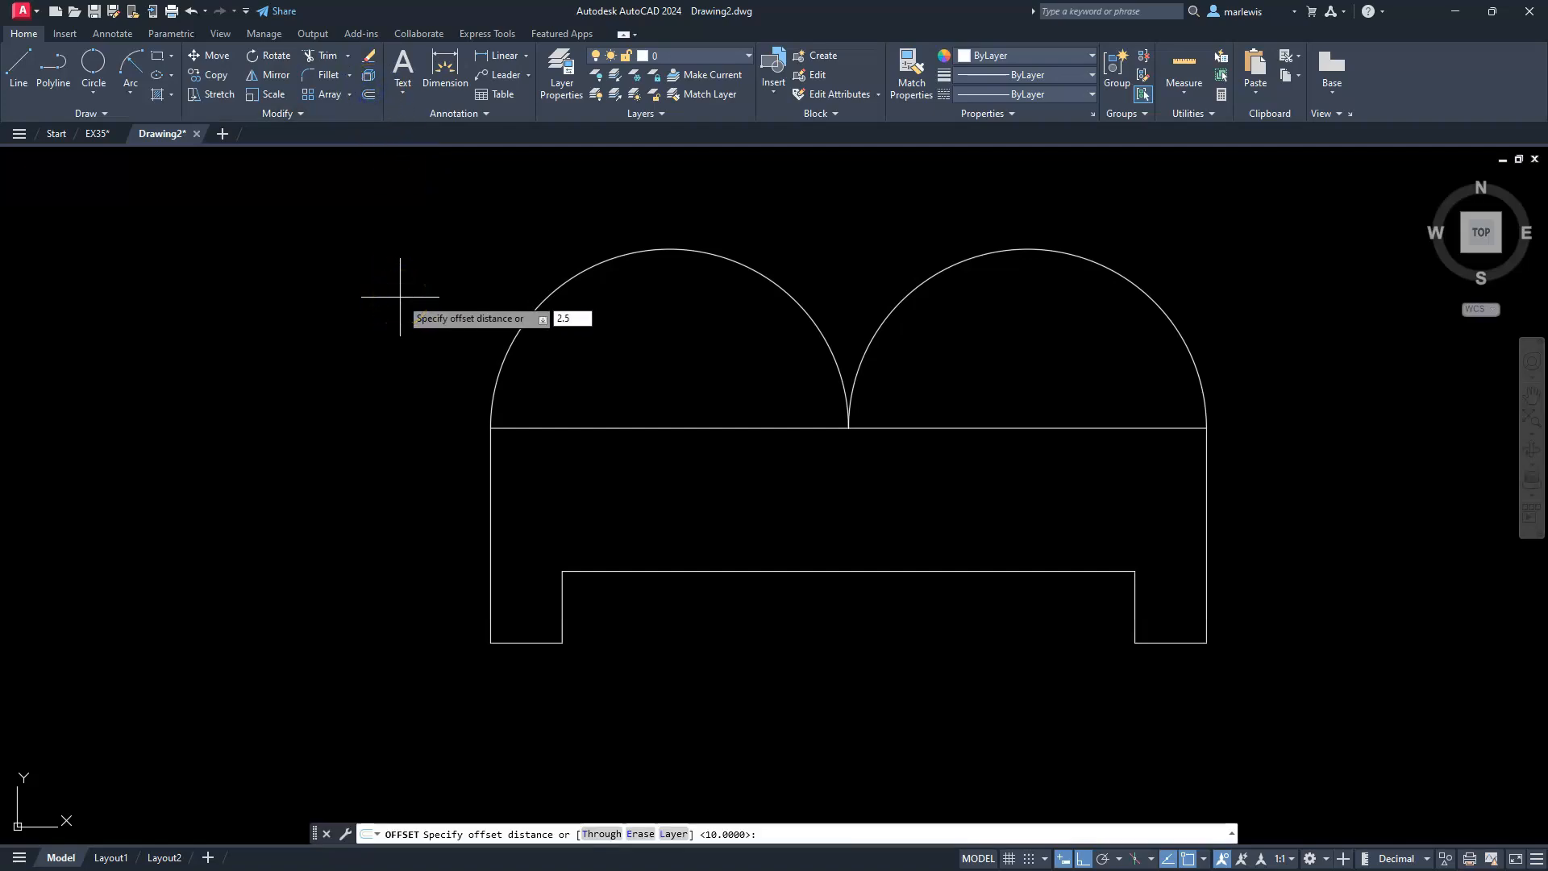
{"action": "key", "text": "Return"}
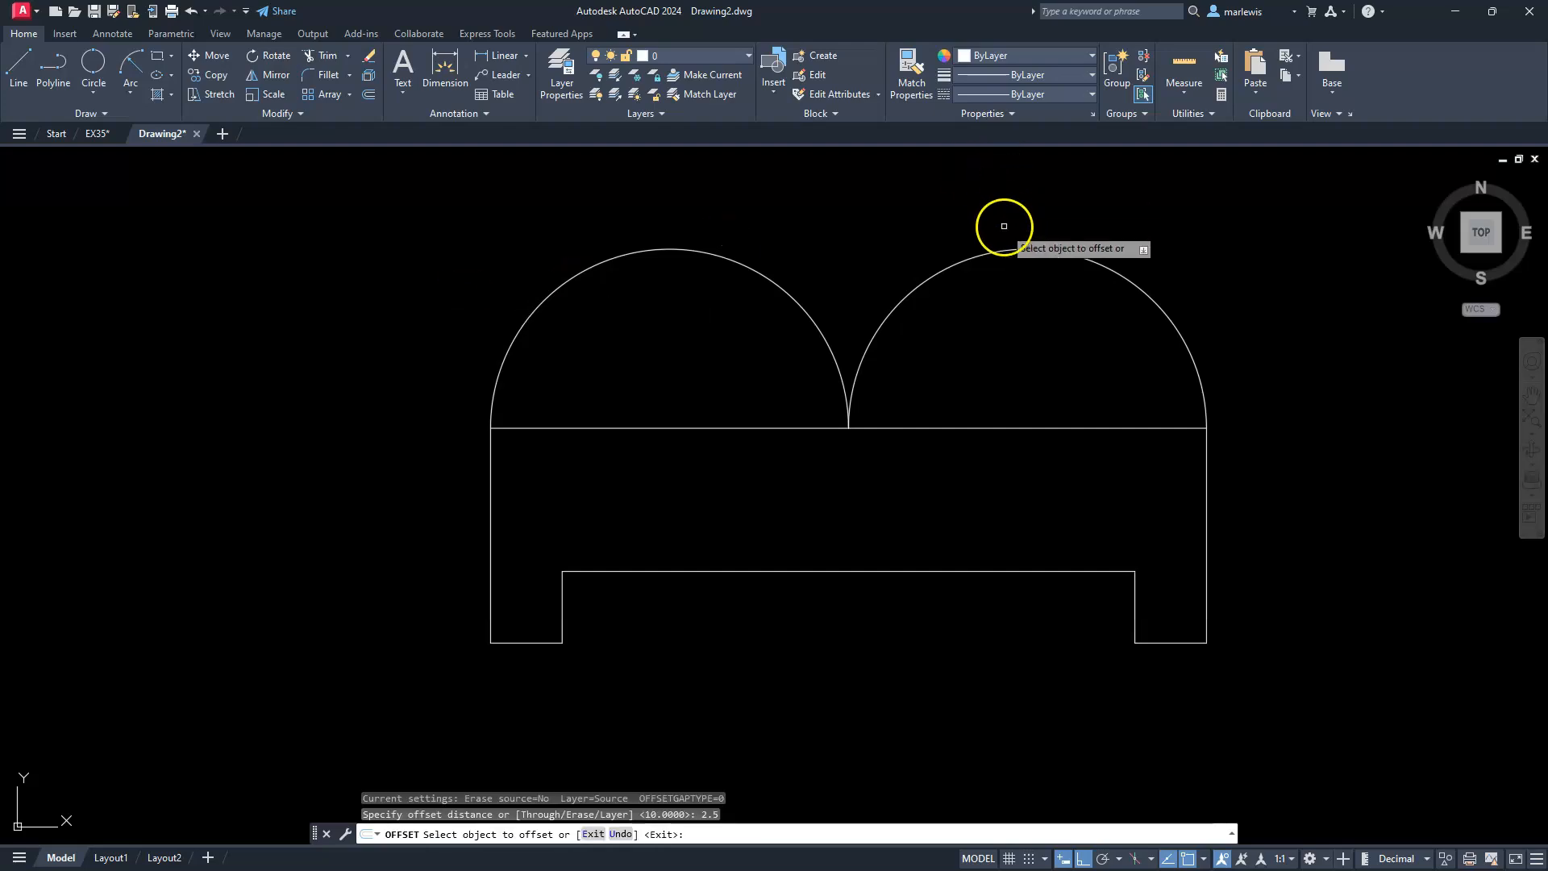
{"action": "left_click", "coordinate": [1006, 250]}
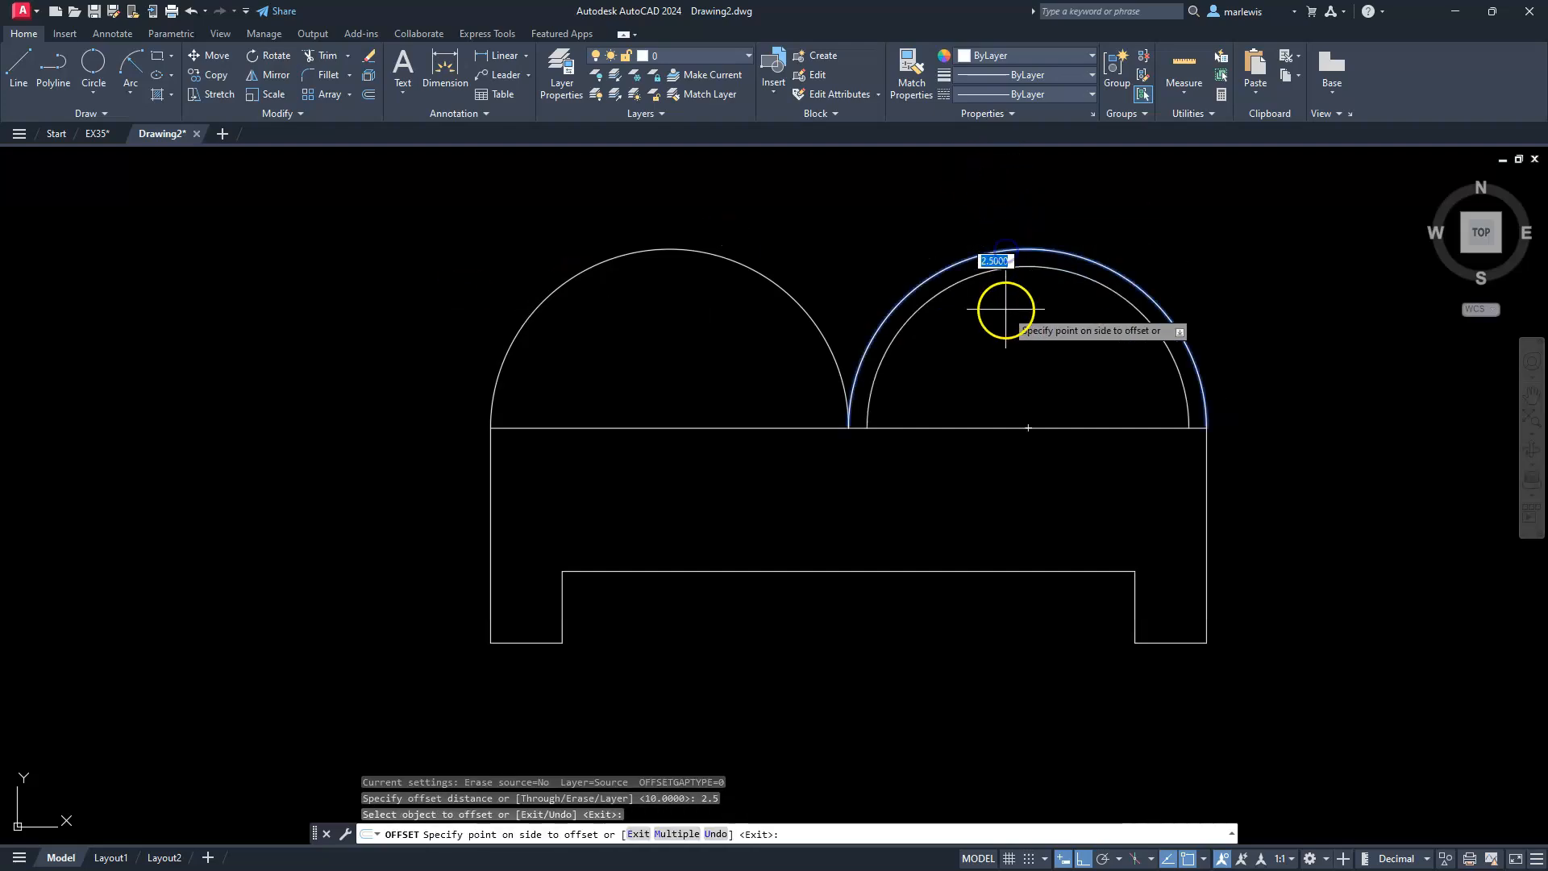
{"action": "left_click", "coordinate": [1005, 310]}
{"action": "left_click", "coordinate": [726, 258]}
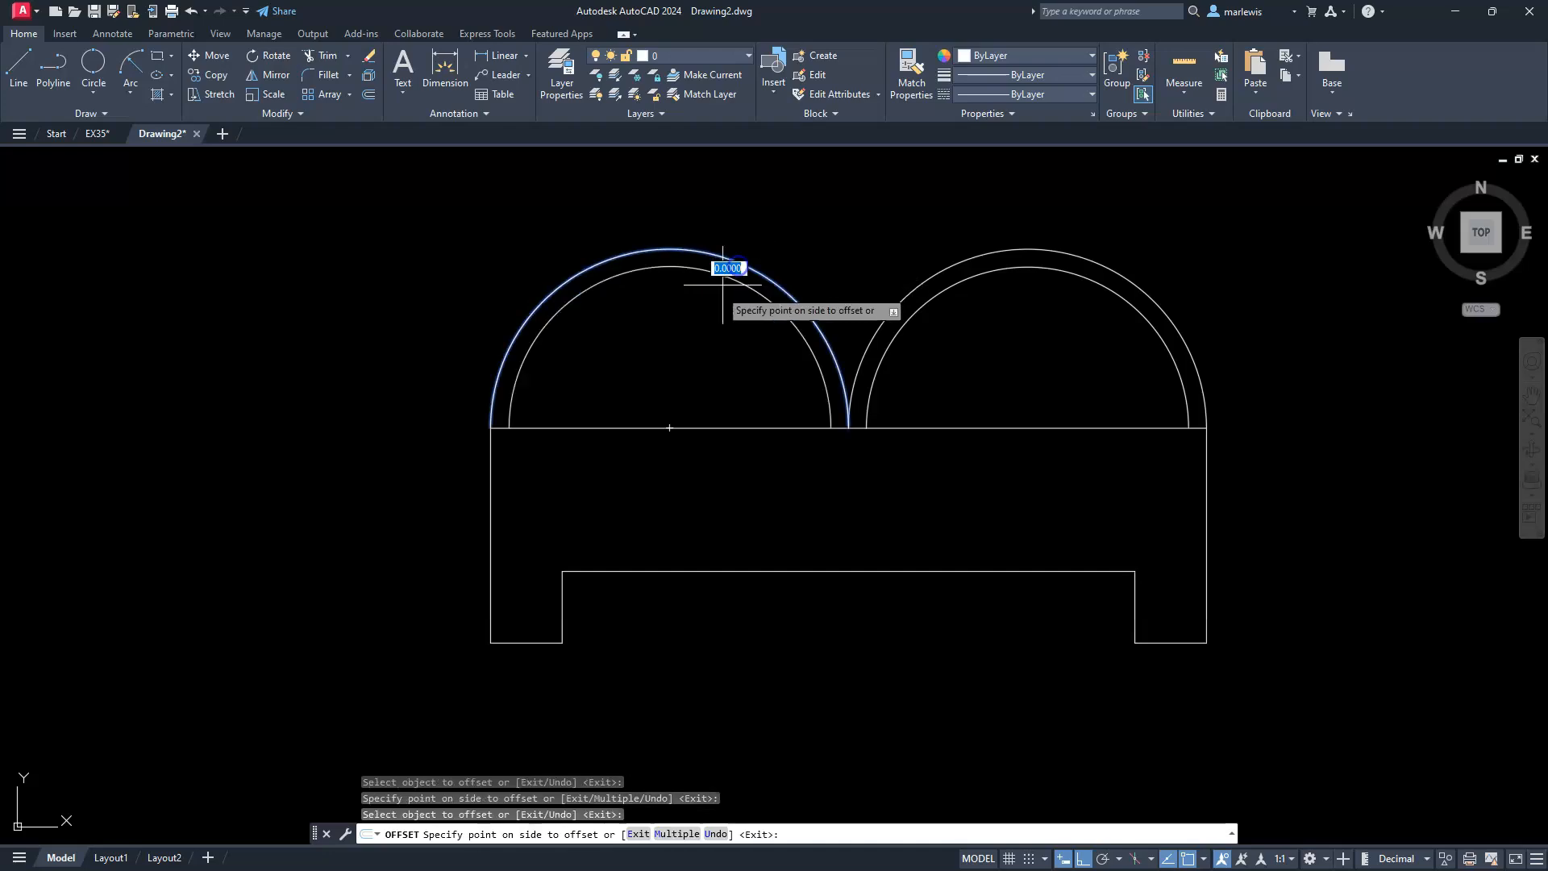
{"action": "left_click", "coordinate": [638, 363]}
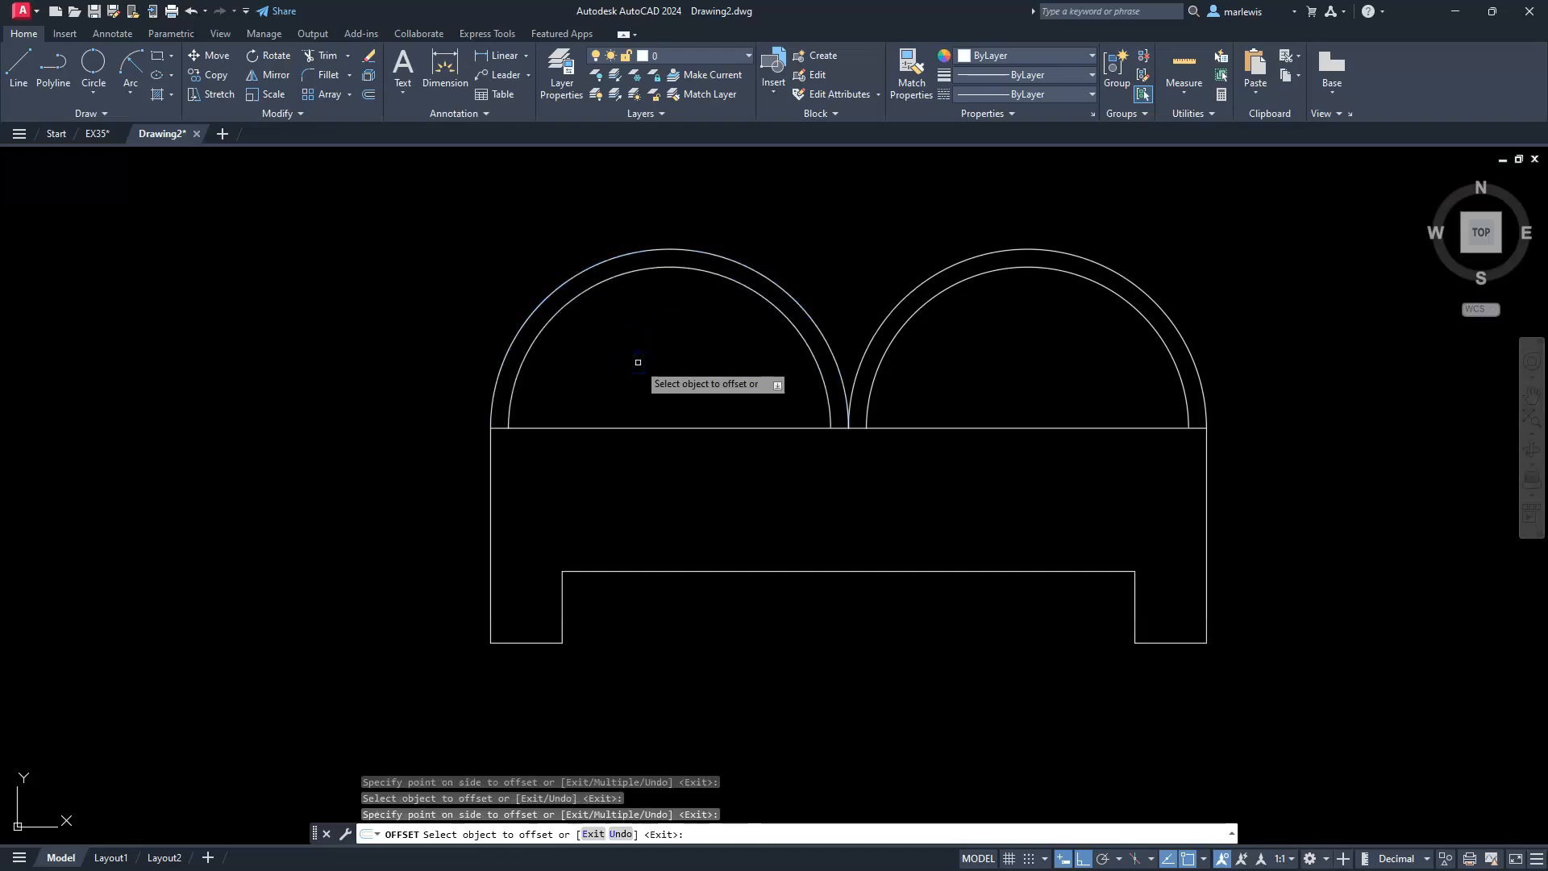
- Leave the Offset command and fillet the front view's left edge with the horizontal line under the arches at radius 15, using the Multiple option
{"action": "key", "text": "Escape"}
{"action": "key", "text": "Escape"}
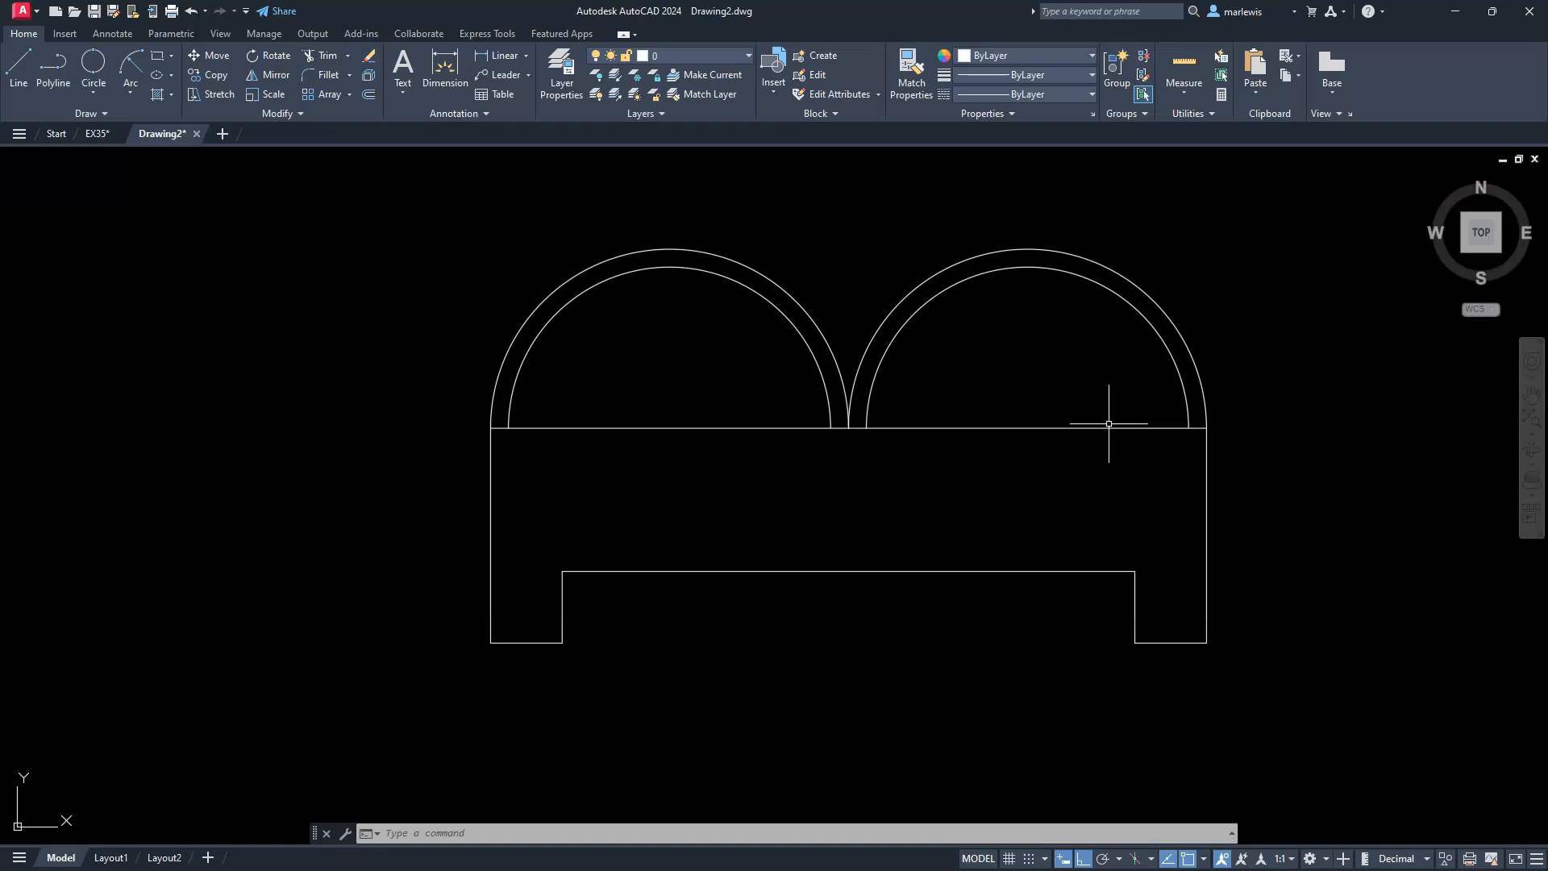
{"action": "key", "text": "Escape"}
{"action": "key", "text": "Escape"}
{"action": "key", "text": "Escape"}
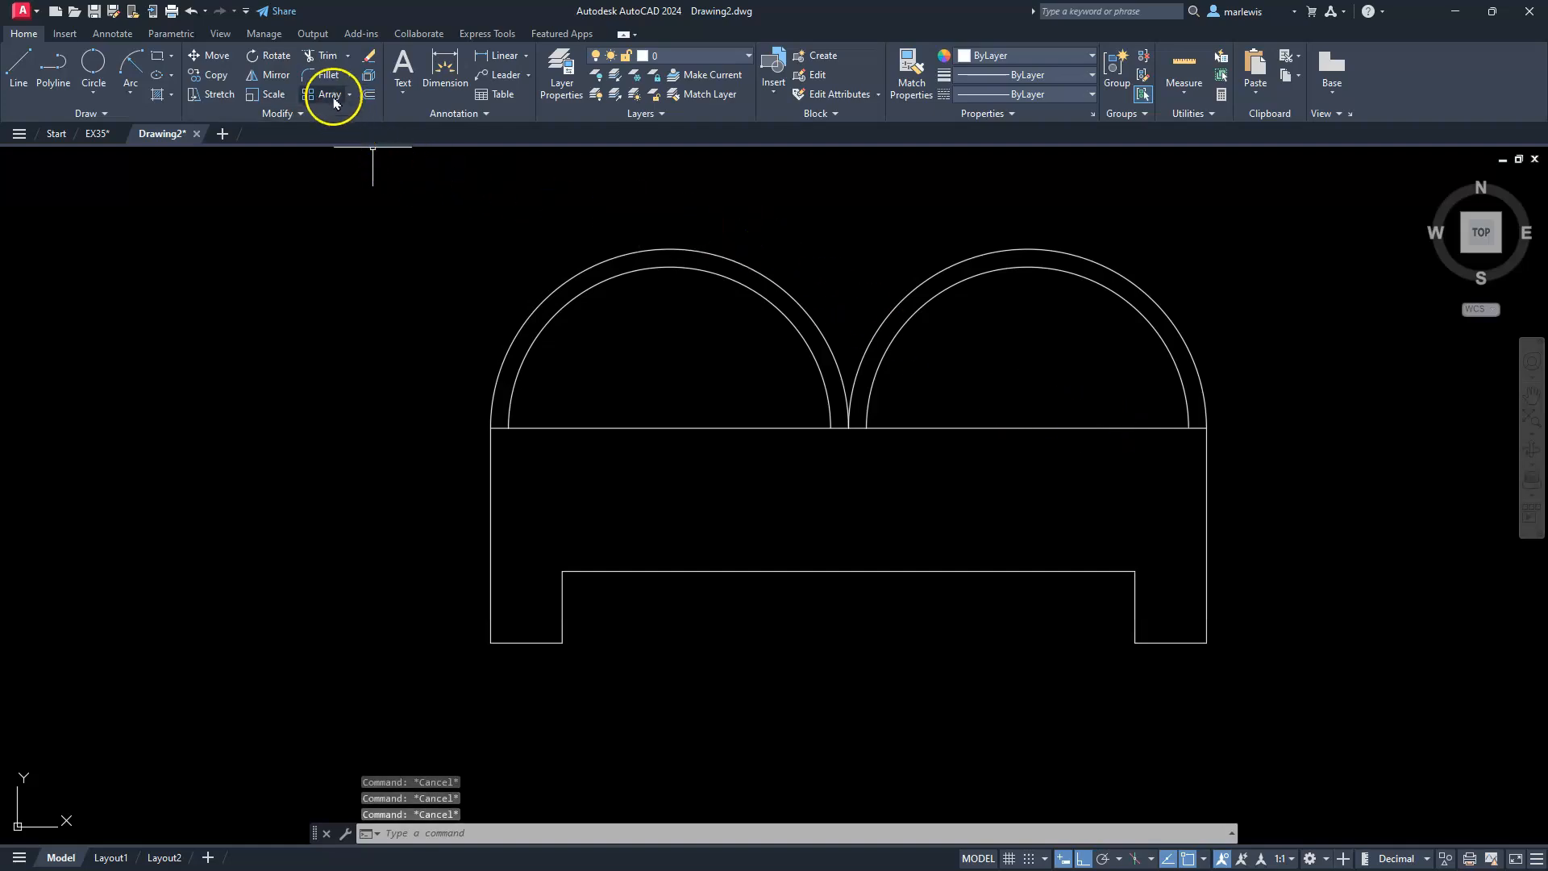
{"action": "left_click", "coordinate": [321, 74]}
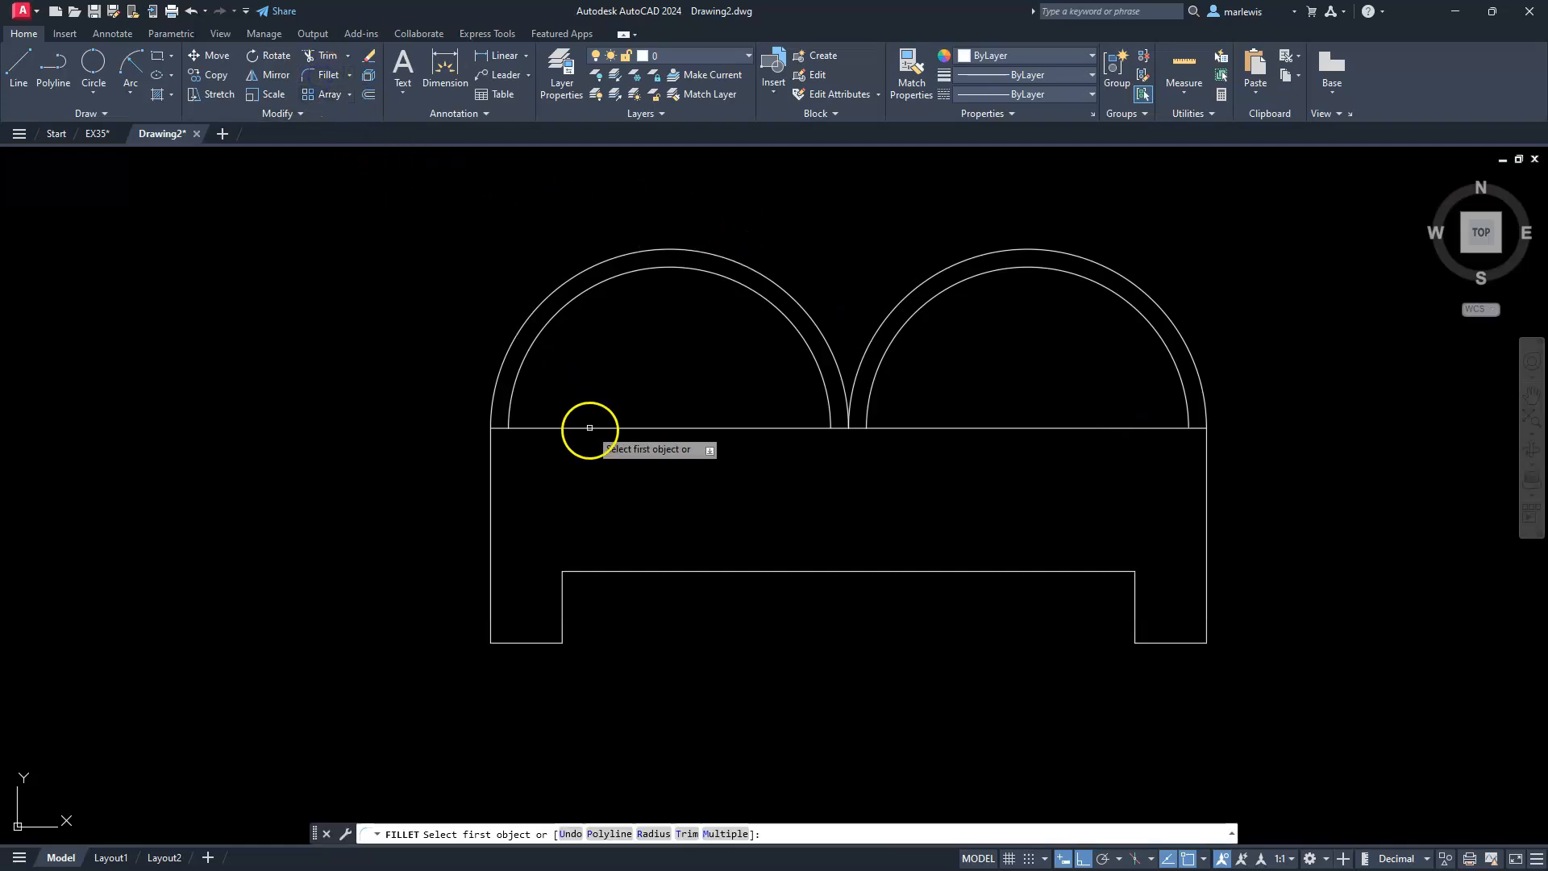
{"action": "left_click", "coordinate": [646, 833]}
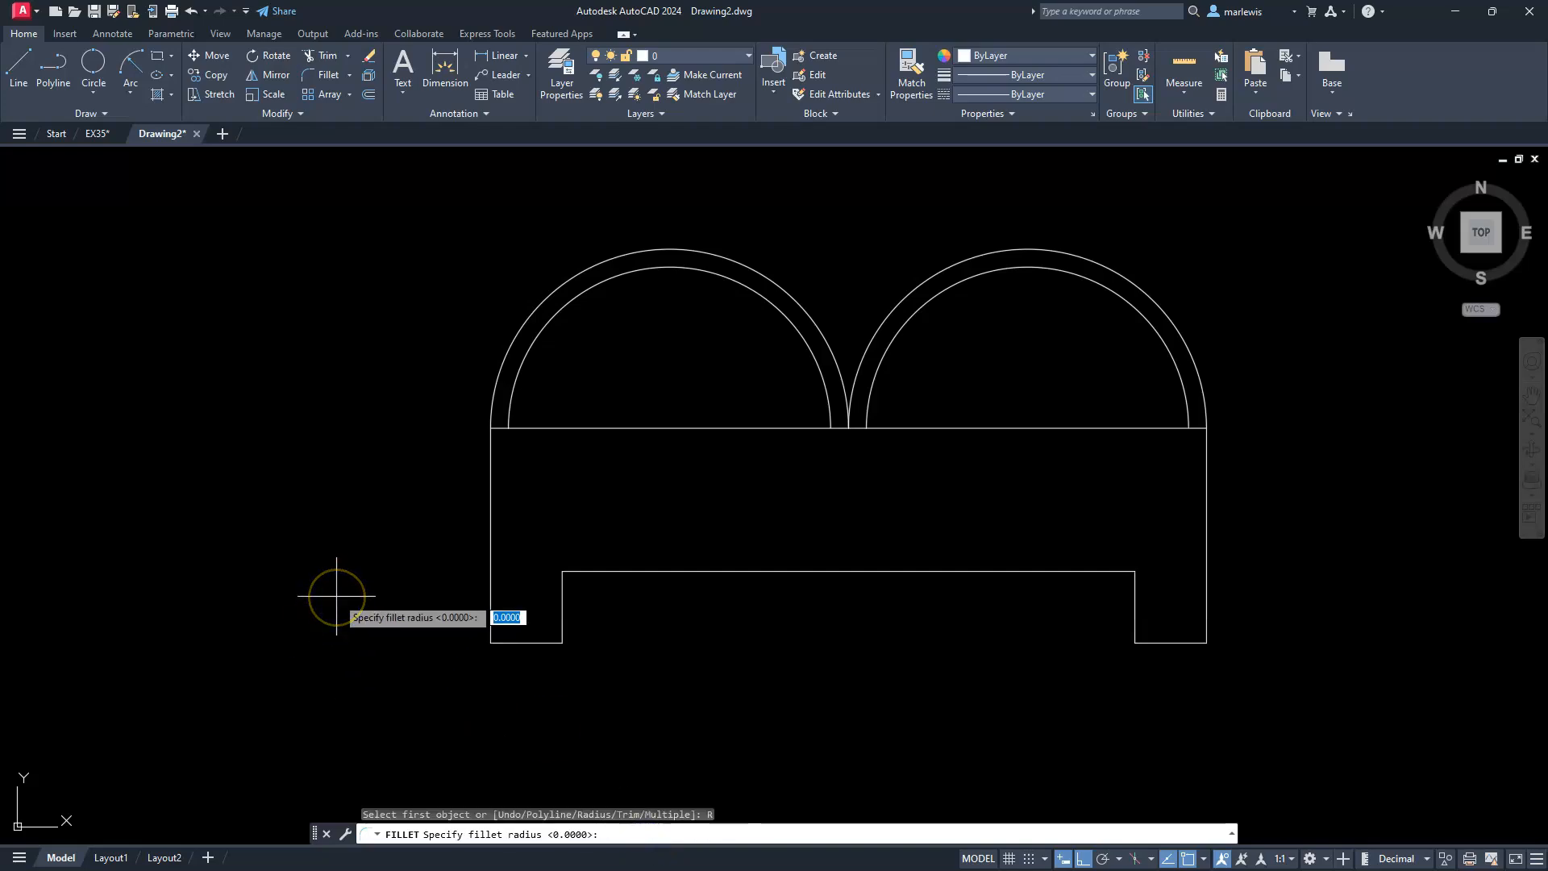
{"action": "type", "text": "15"}
{"action": "key", "text": "Return"}
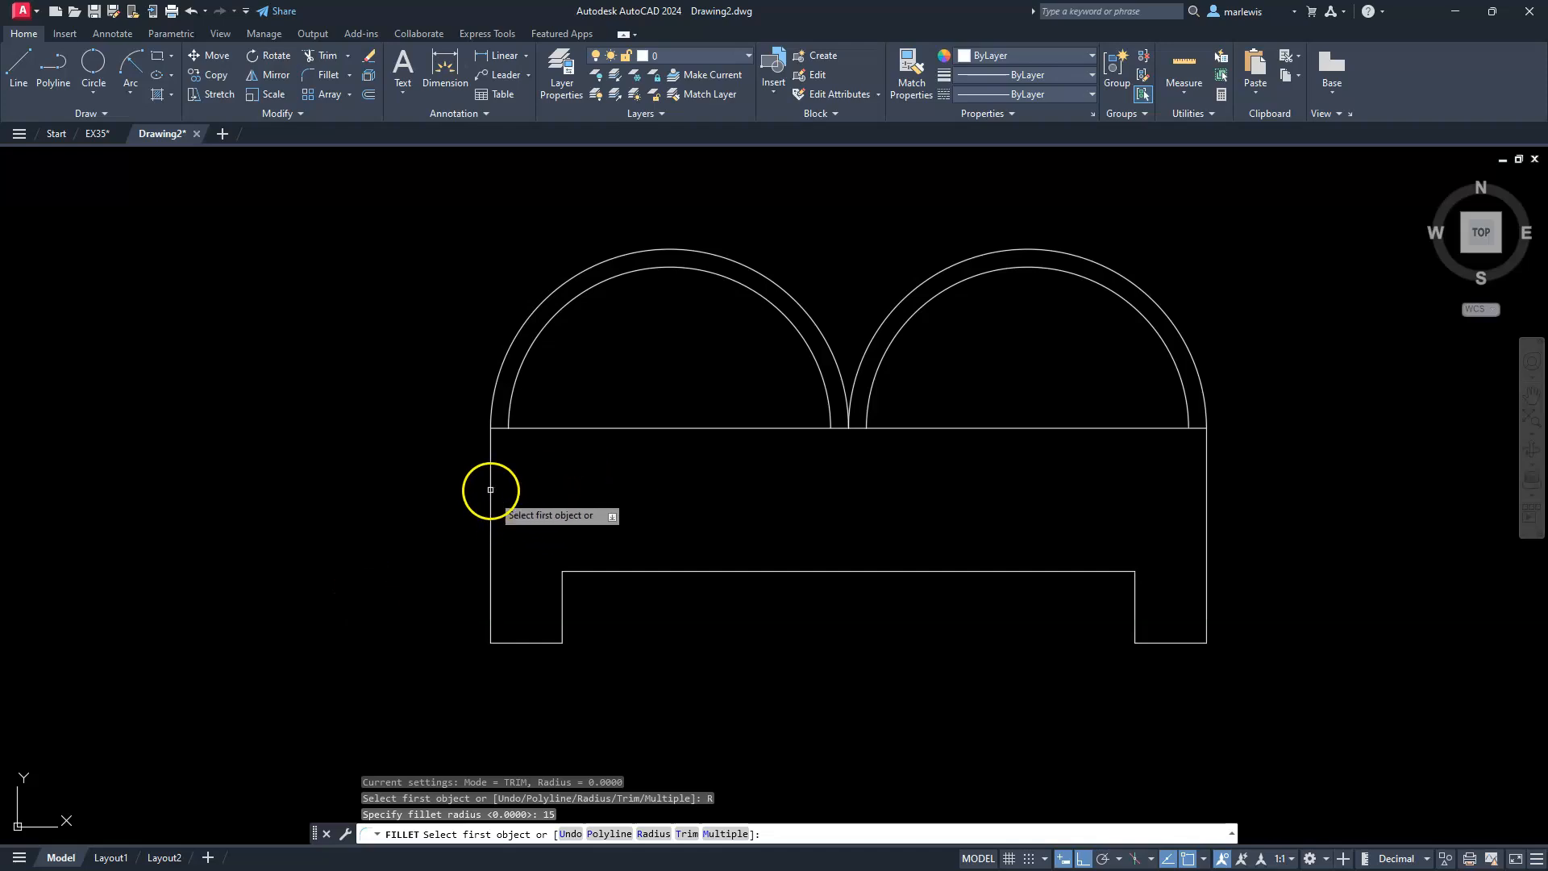
{"action": "left_click", "coordinate": [724, 833]}
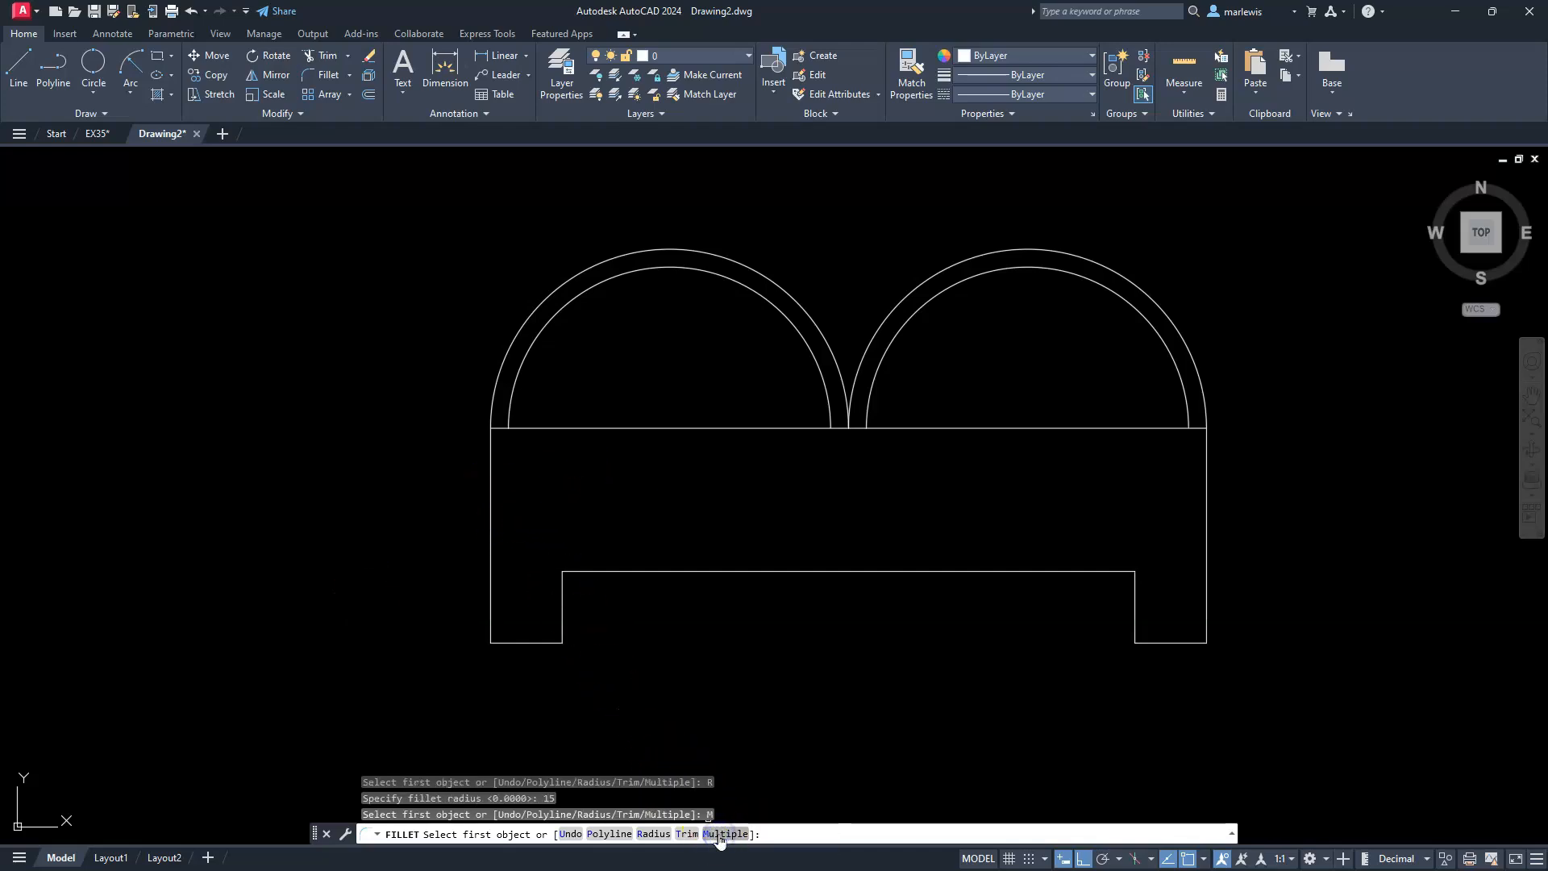
{"action": "left_click", "coordinate": [492, 487]}
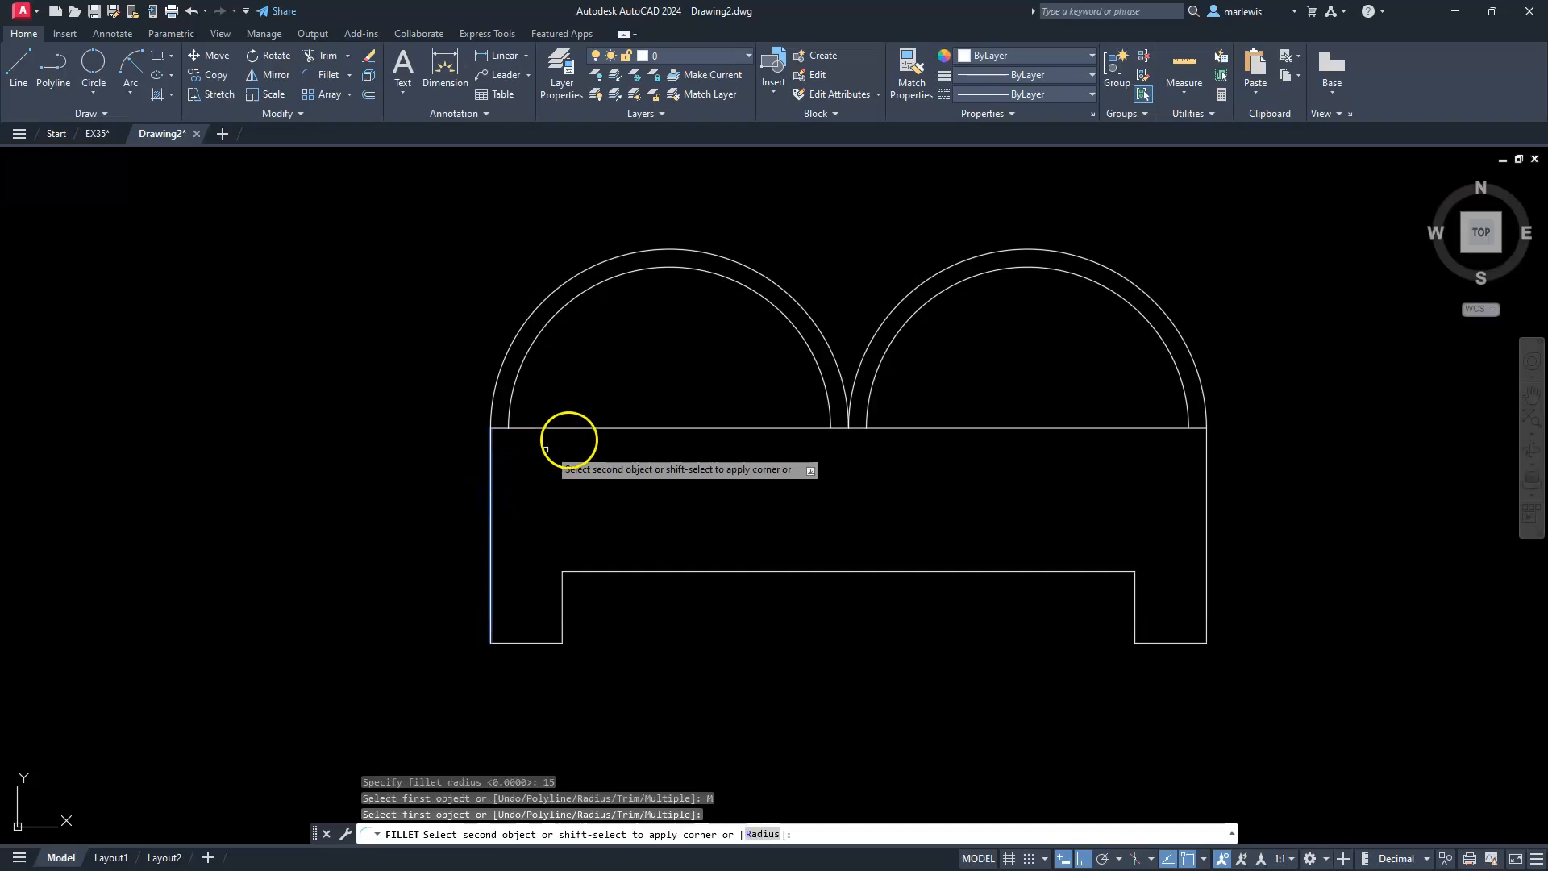
{"action": "left_click", "coordinate": [559, 429]}
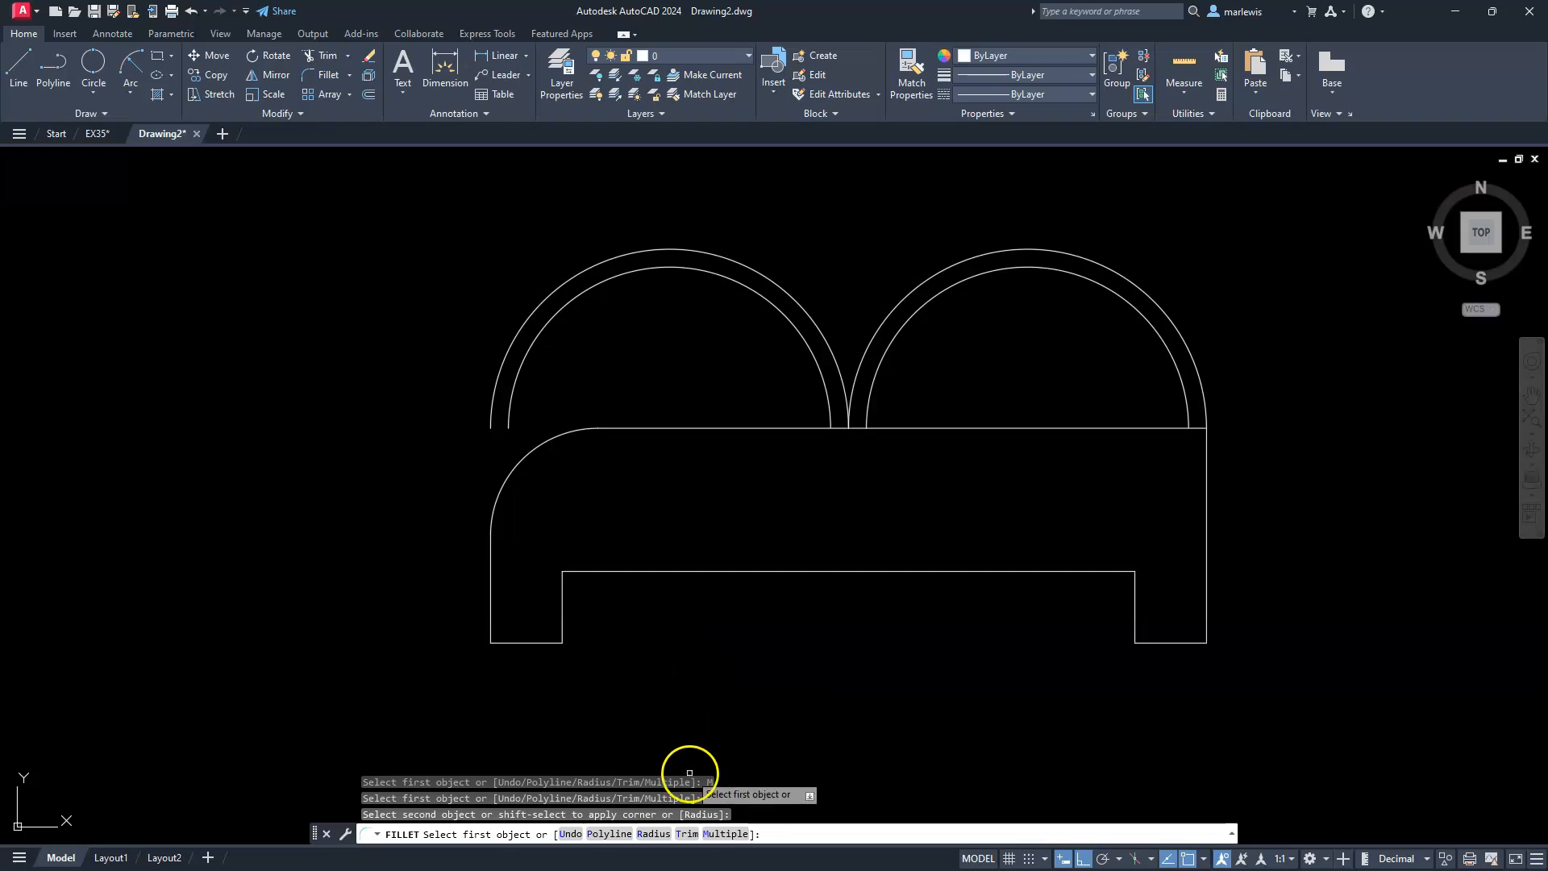
- Square off the front view's left edge and horizontal arch base line with a radius 0 fillet, keeping the fillet arc
{"action": "left_click", "coordinate": [653, 834]}
{"action": "type", "text": "0"}
{"action": "key", "text": "Return"}
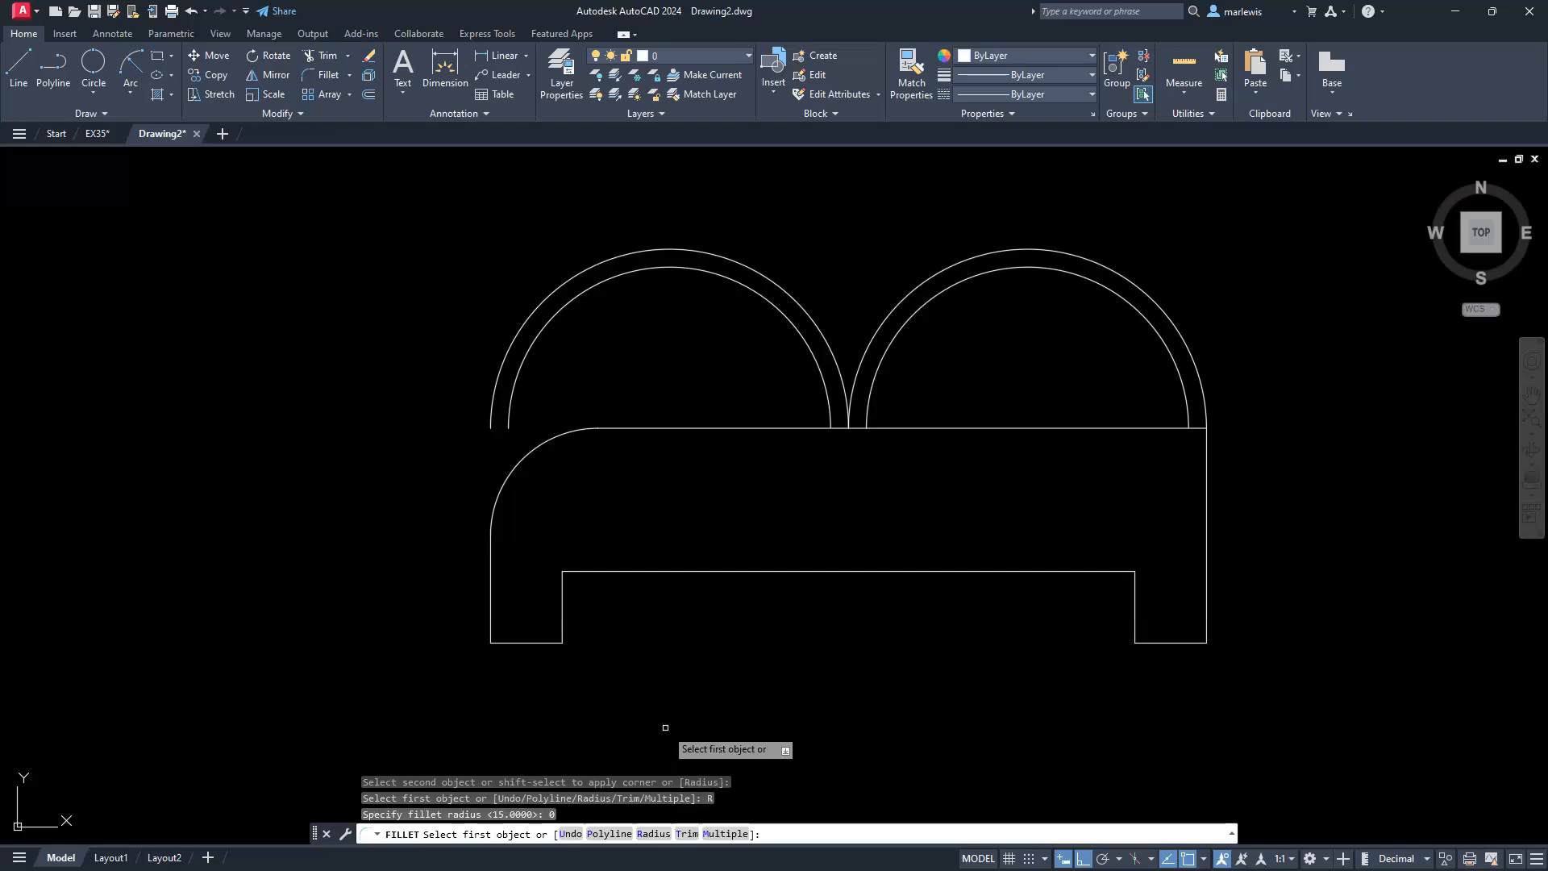
{"action": "left_click", "coordinate": [486, 576]}
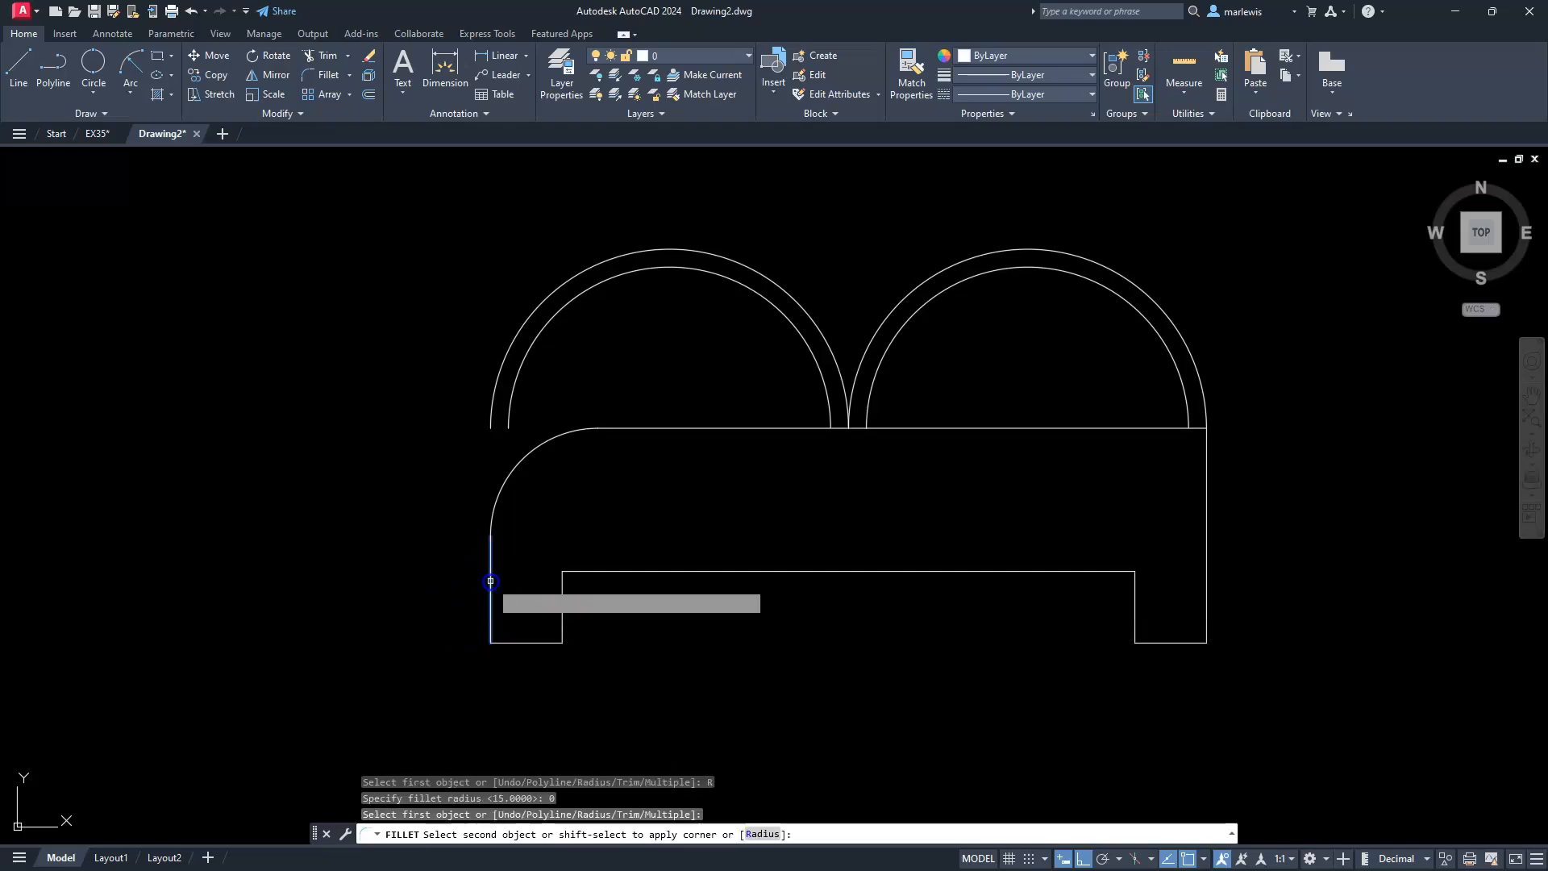
{"action": "left_click", "coordinate": [621, 428]}
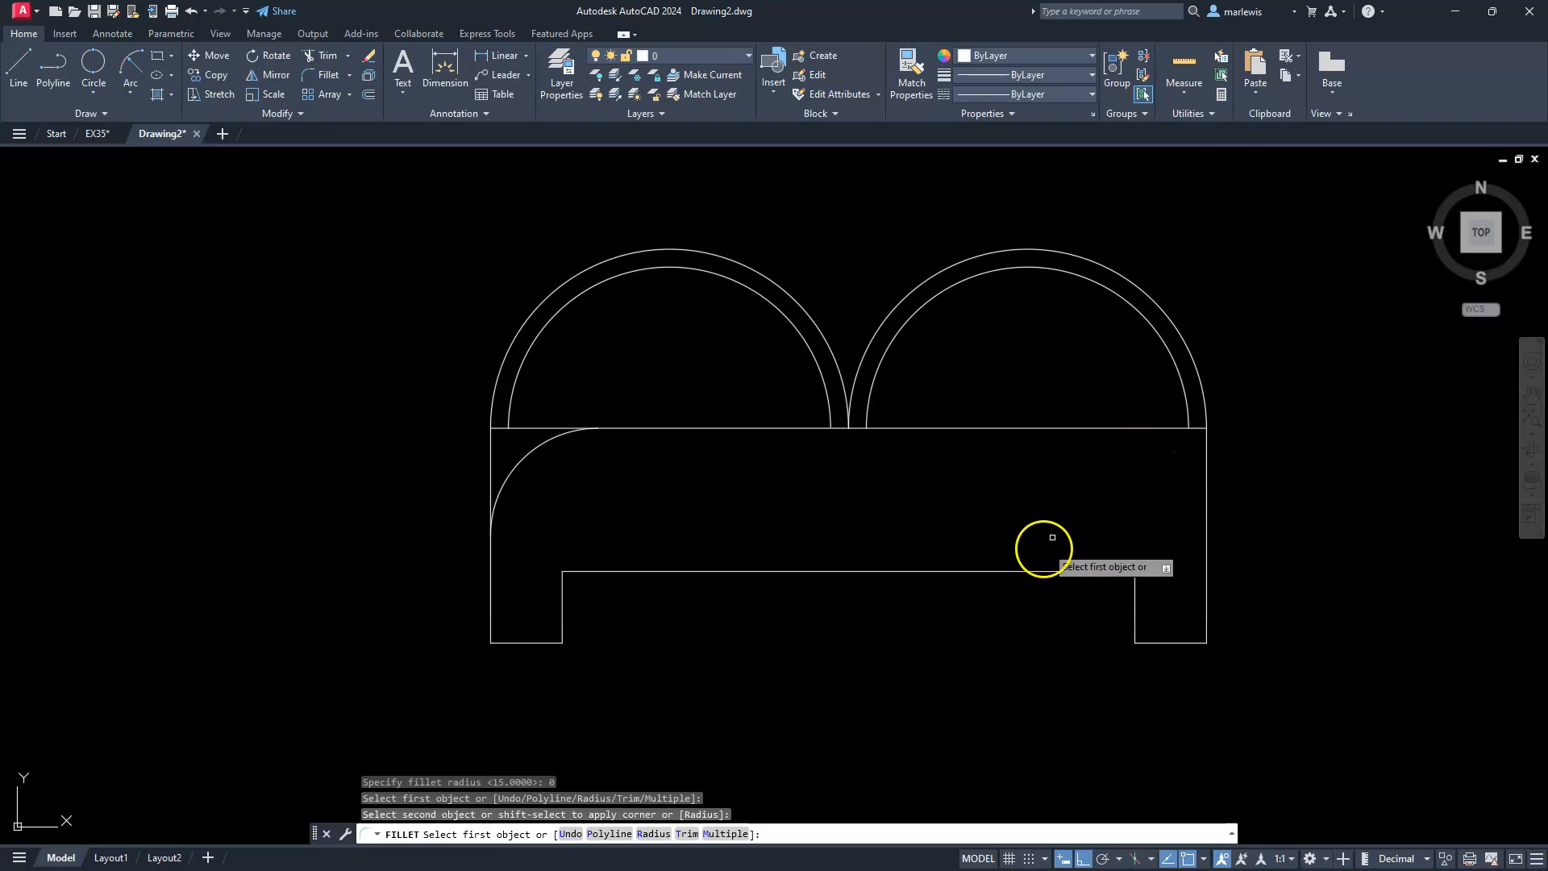
{"action": "key", "text": "Escape"}
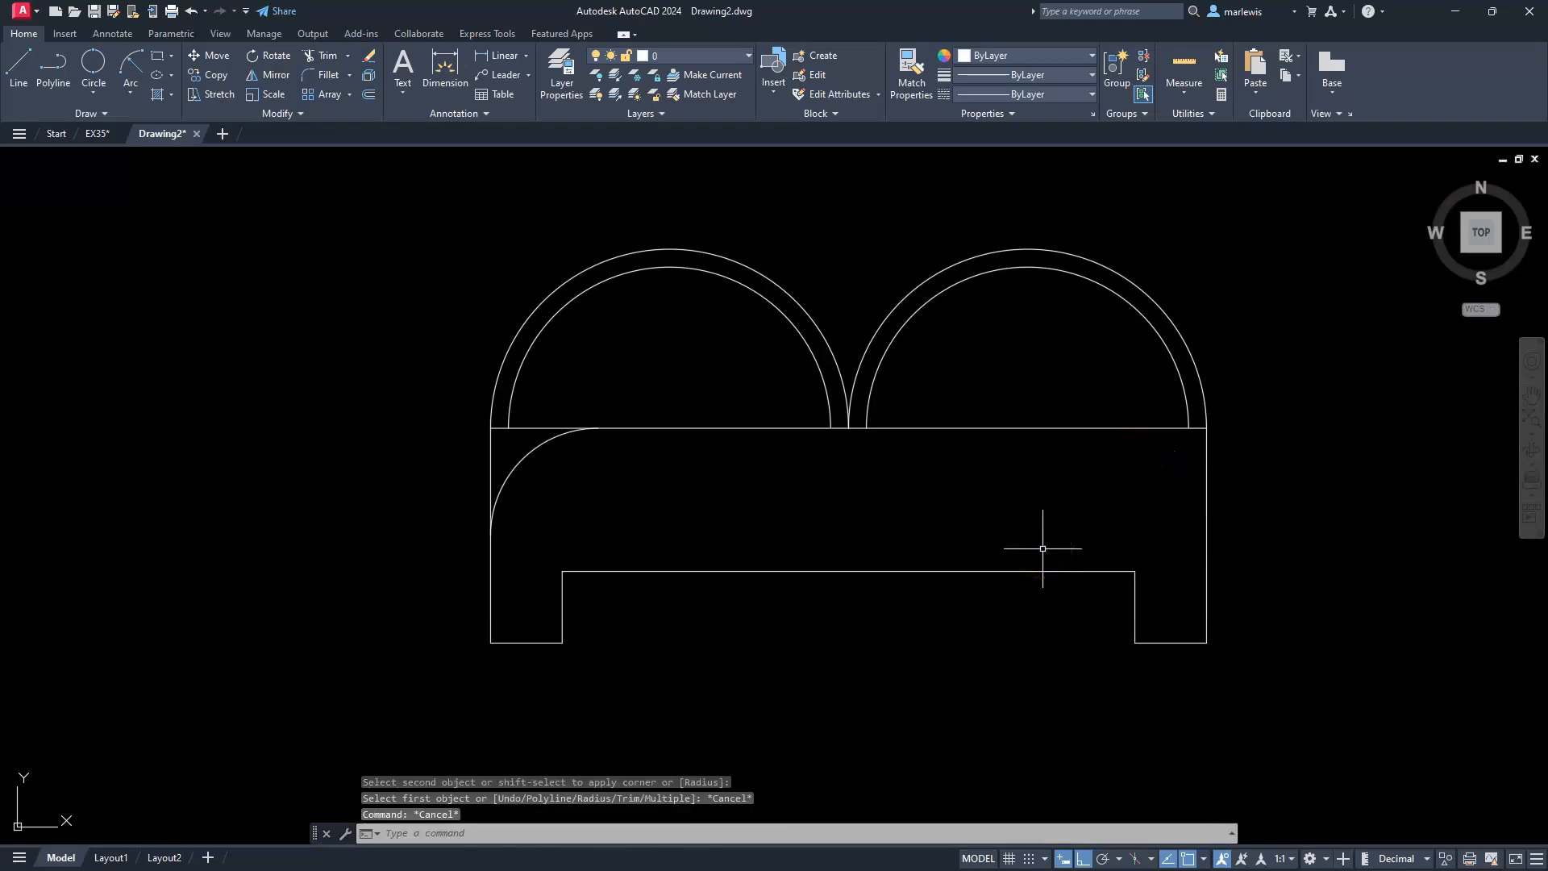
- Start the side view outline right of the front view, level with its base, with lines 60 right, 55 up and 15 left
{"action": "scroll", "coordinate": [1072, 516], "scroll_direction": "down", "scroll_amount": 2}
{"action": "mouse_move", "coordinate": [1202, 467]}
{"action": "middle_mouse_down"}
{"action": "mouse_move", "coordinate": [832, 494]}
{"action": "mouse_move", "coordinate": [730, 529]}
{"action": "middle_mouse_up"}
{"action": "scroll", "coordinate": [730, 529], "scroll_direction": "down", "scroll_amount": 2}
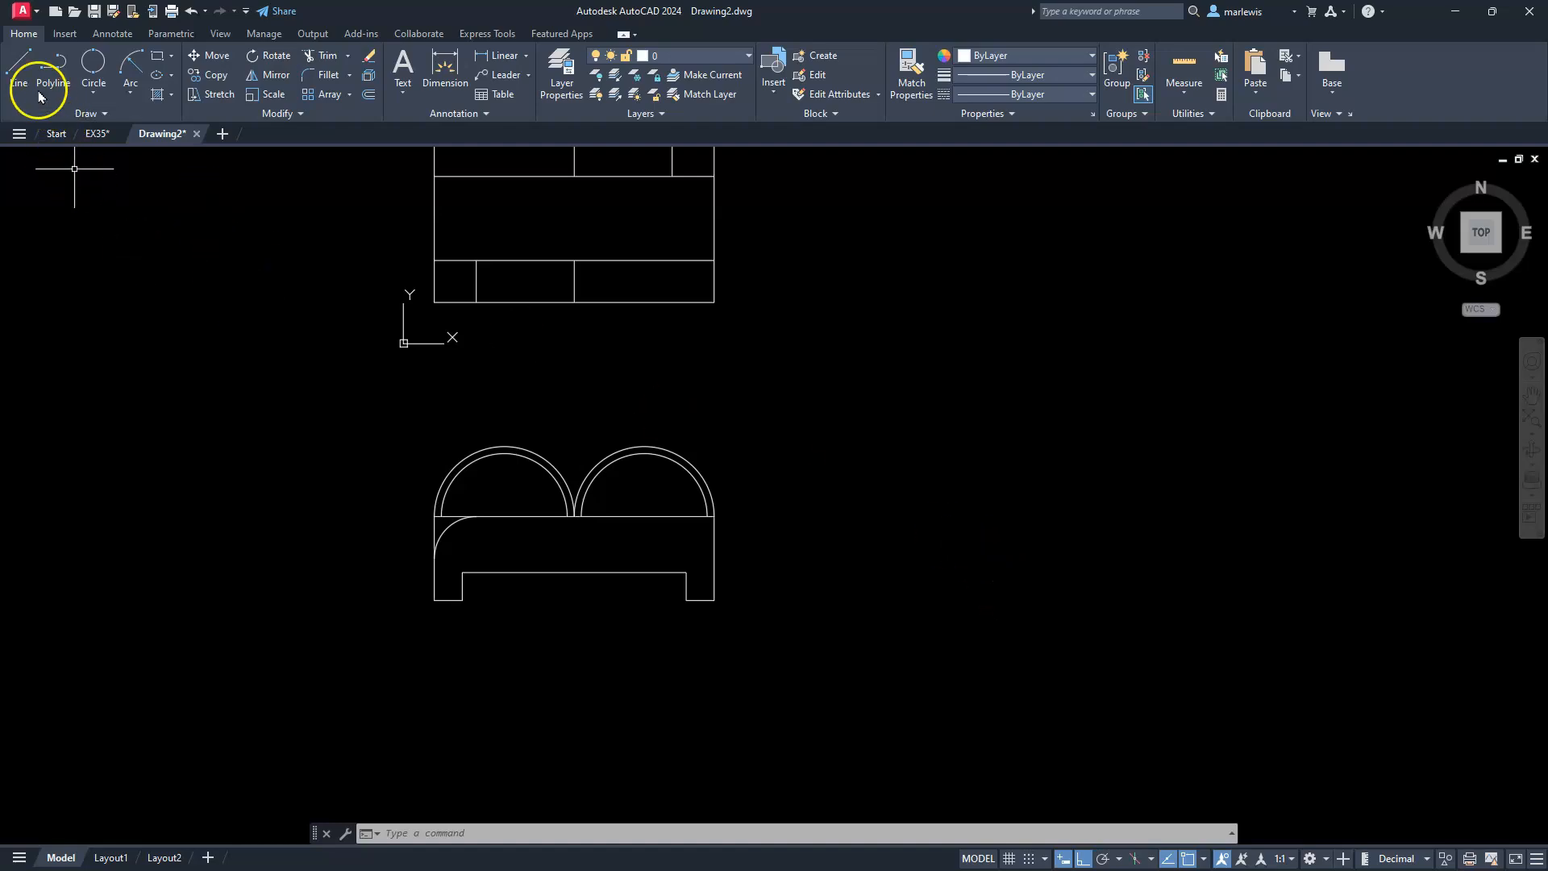
{"action": "left_click", "coordinate": [21, 74]}
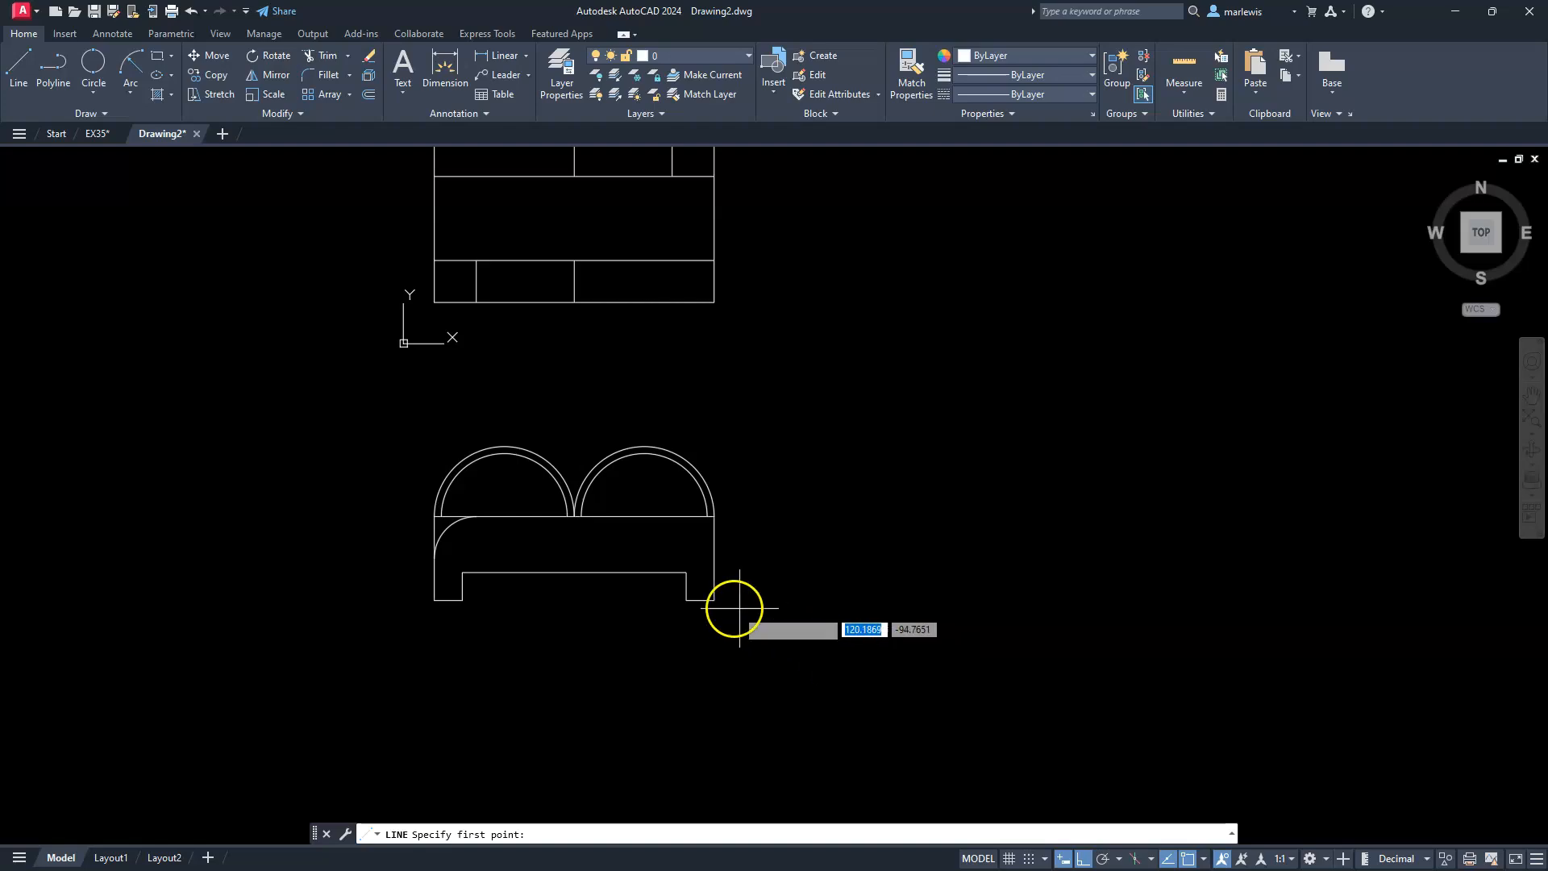
{"action": "left_click", "coordinate": [878, 600]}
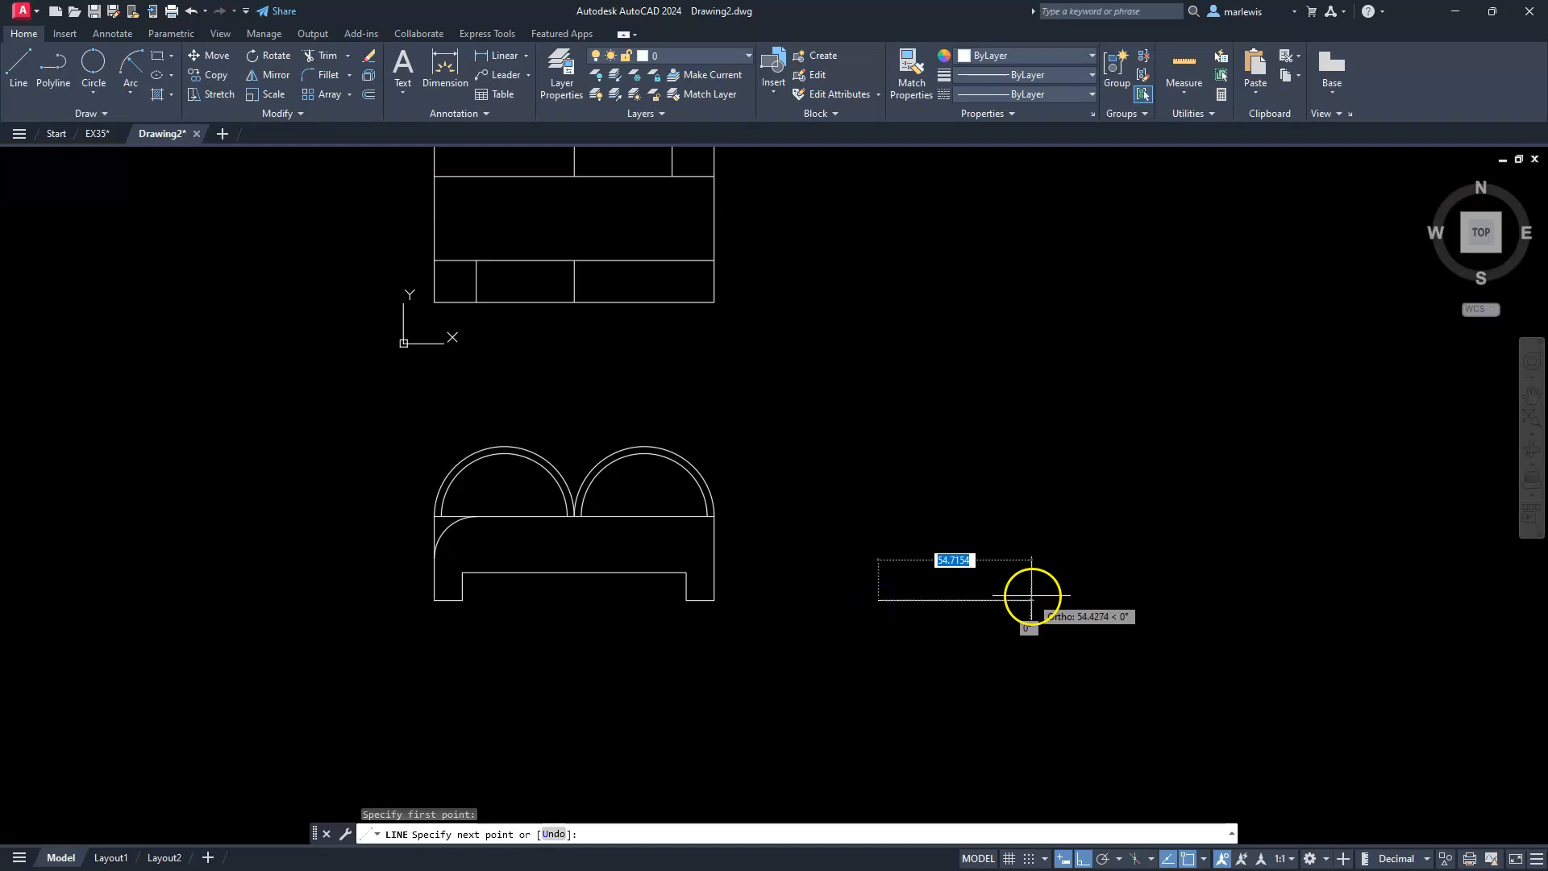
{"action": "type", "text": "60"}
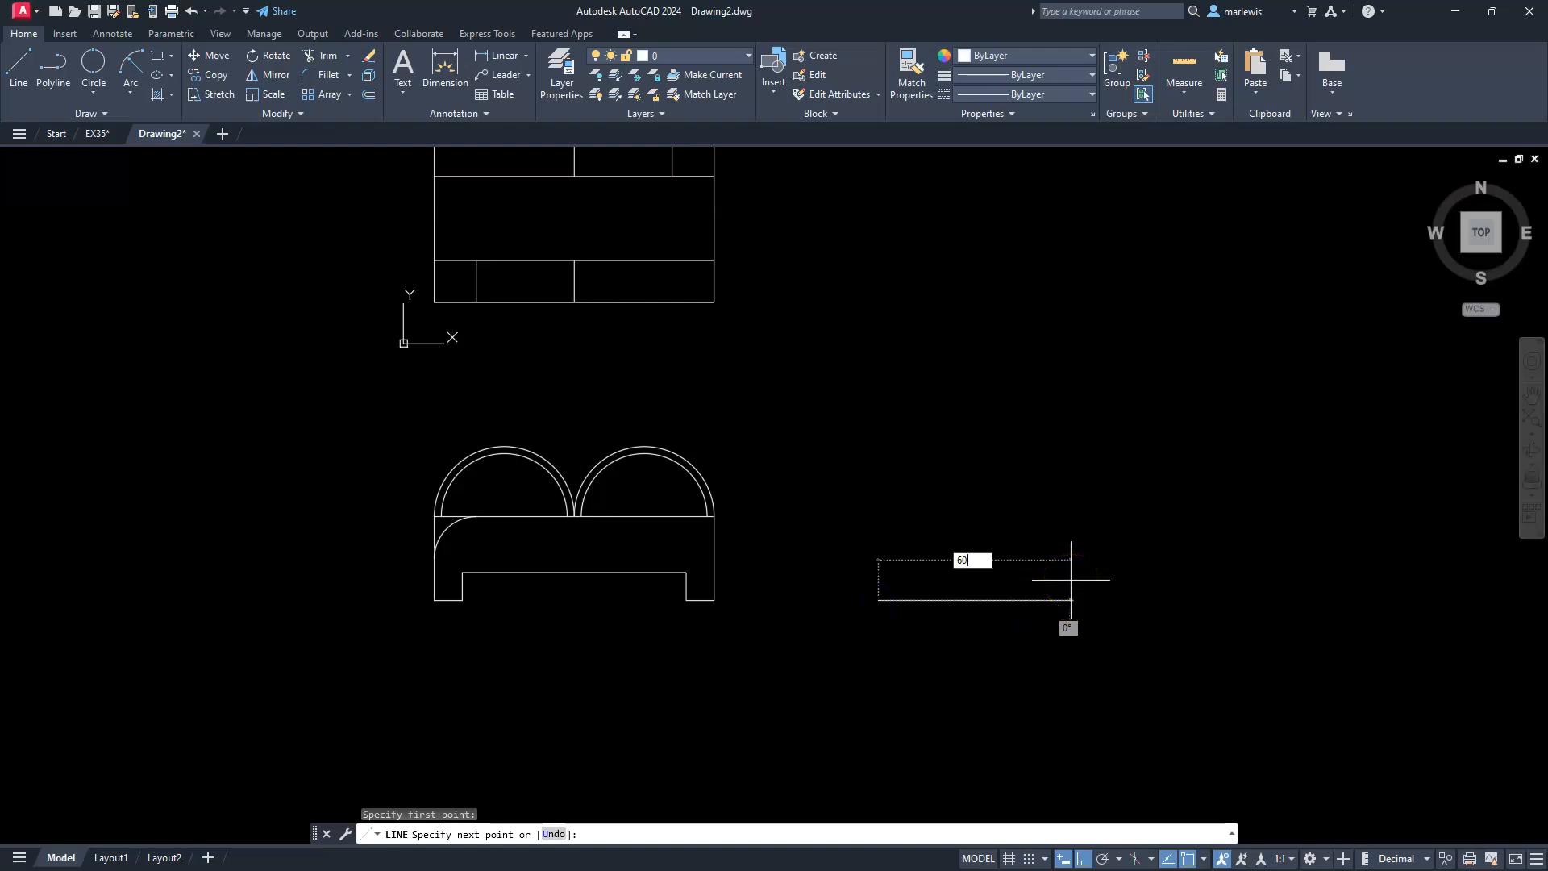
{"action": "key", "text": "Return"}
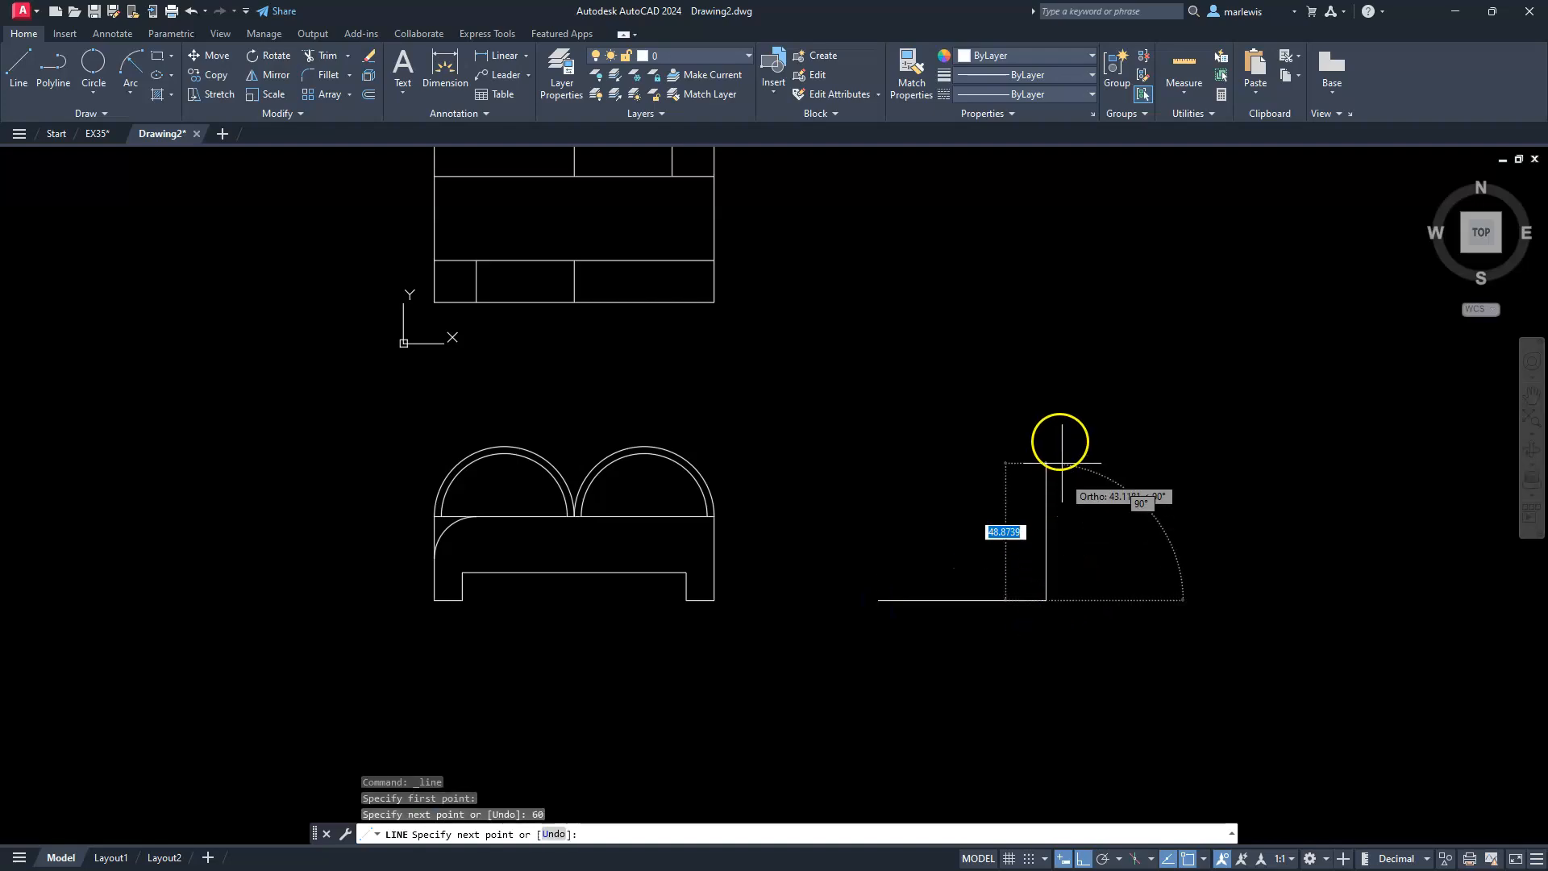
{"action": "type", "text": "55"}
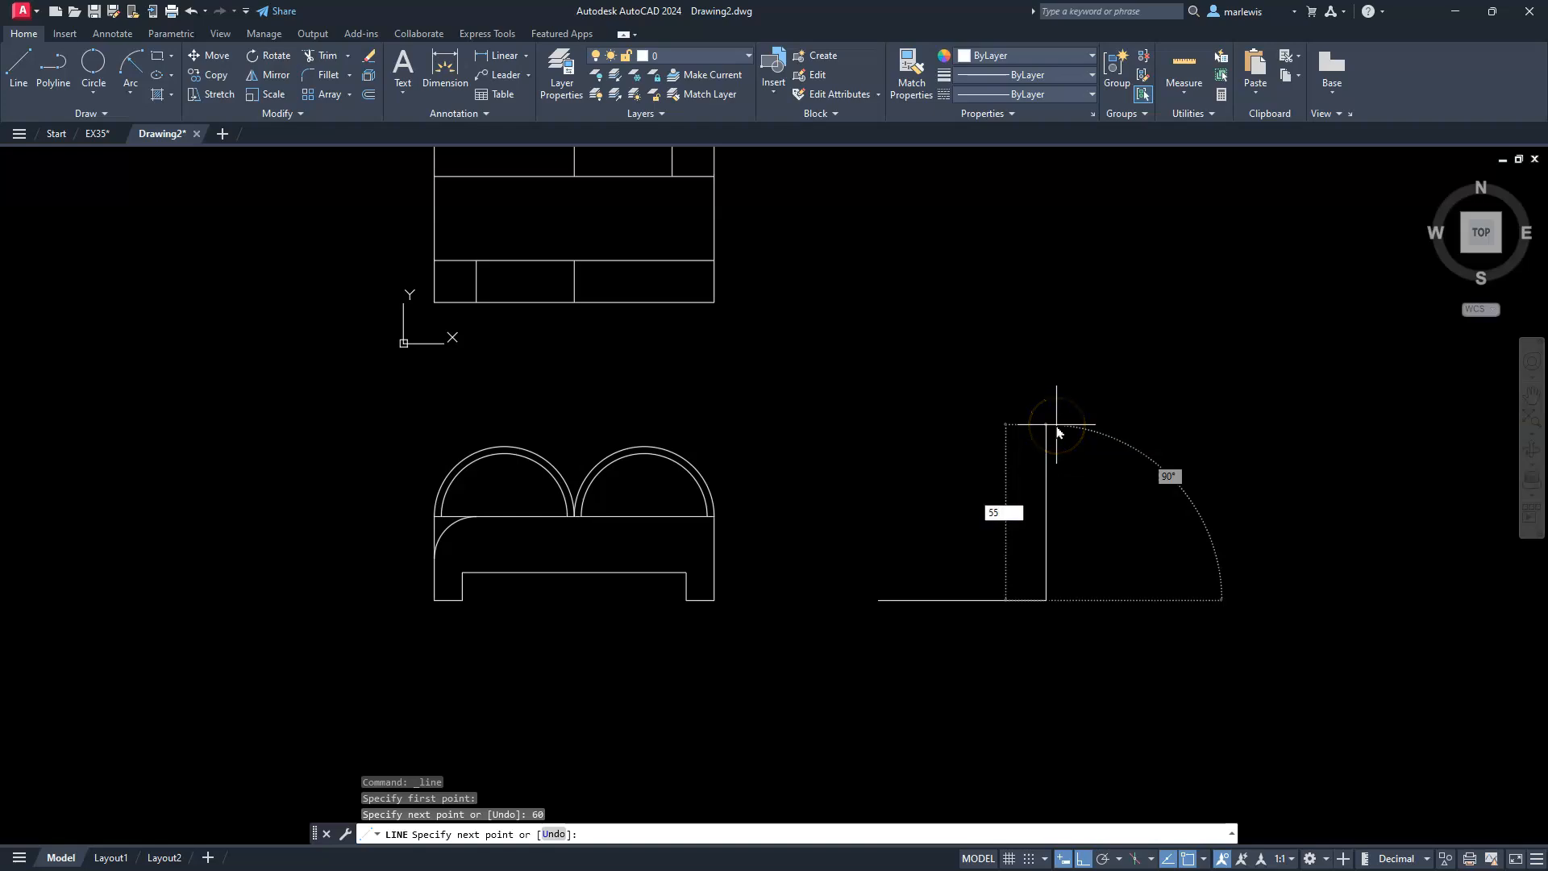
{"action": "key", "text": "Return"}
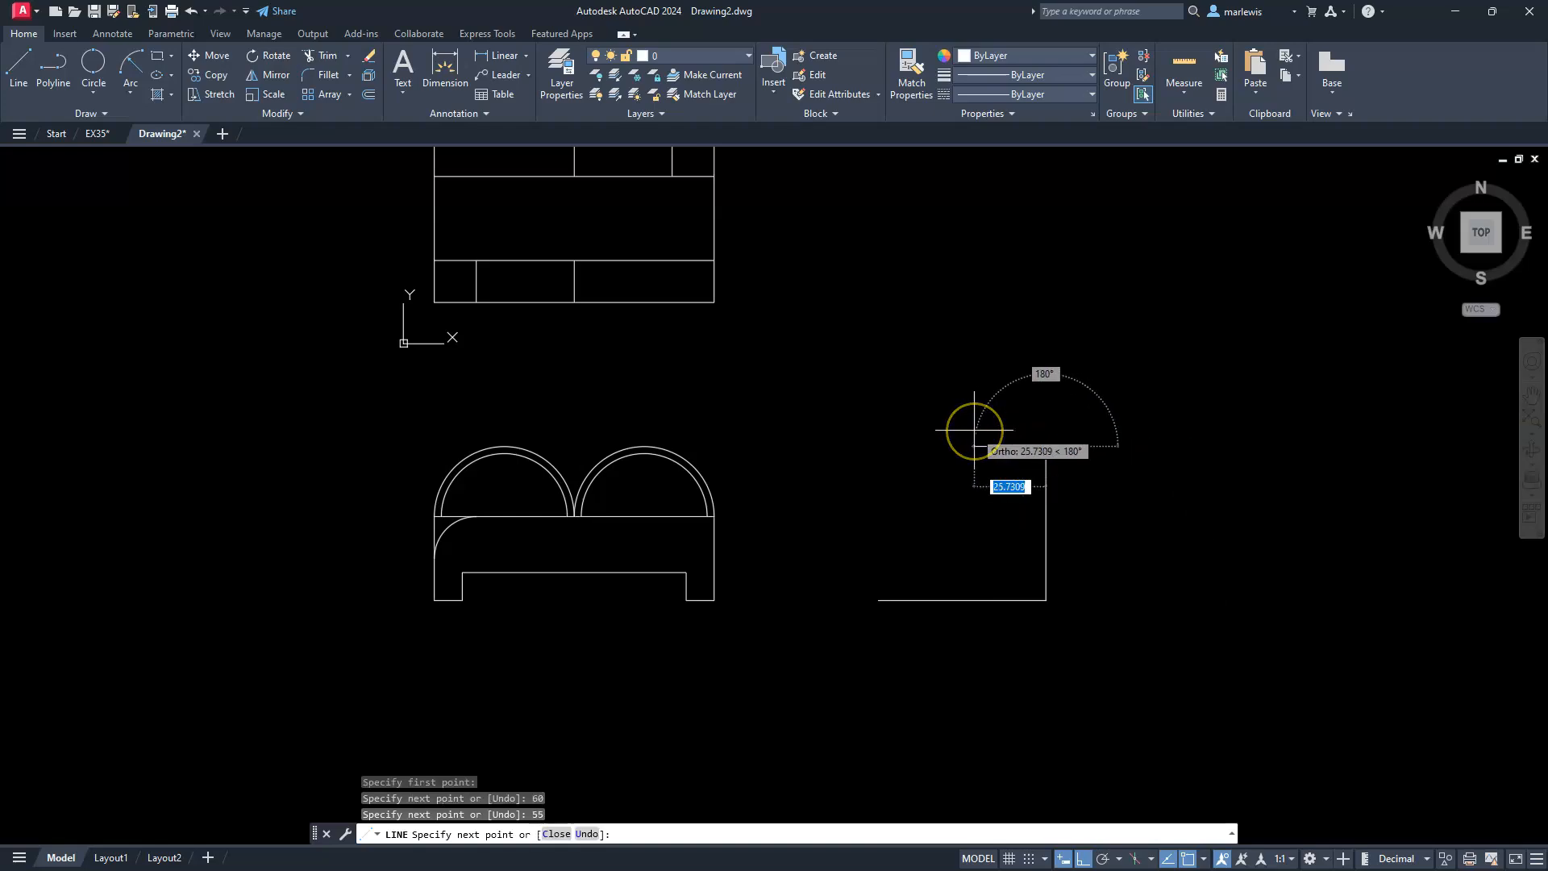
{"action": "type", "text": "1"}
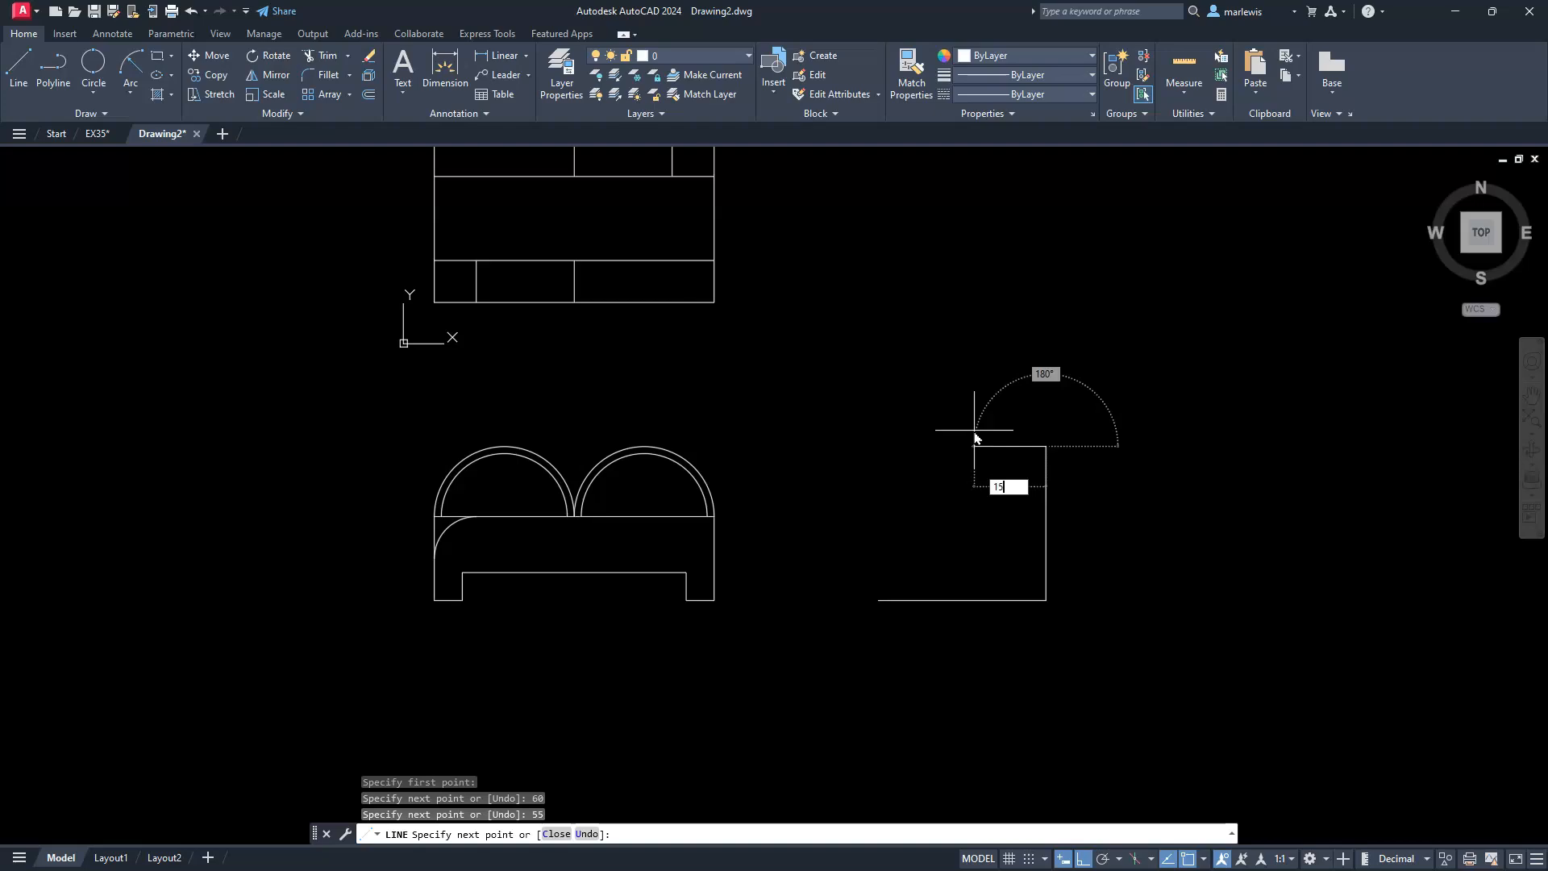
{"action": "type", "text": "5"}
{"action": "key", "text": "Return"}
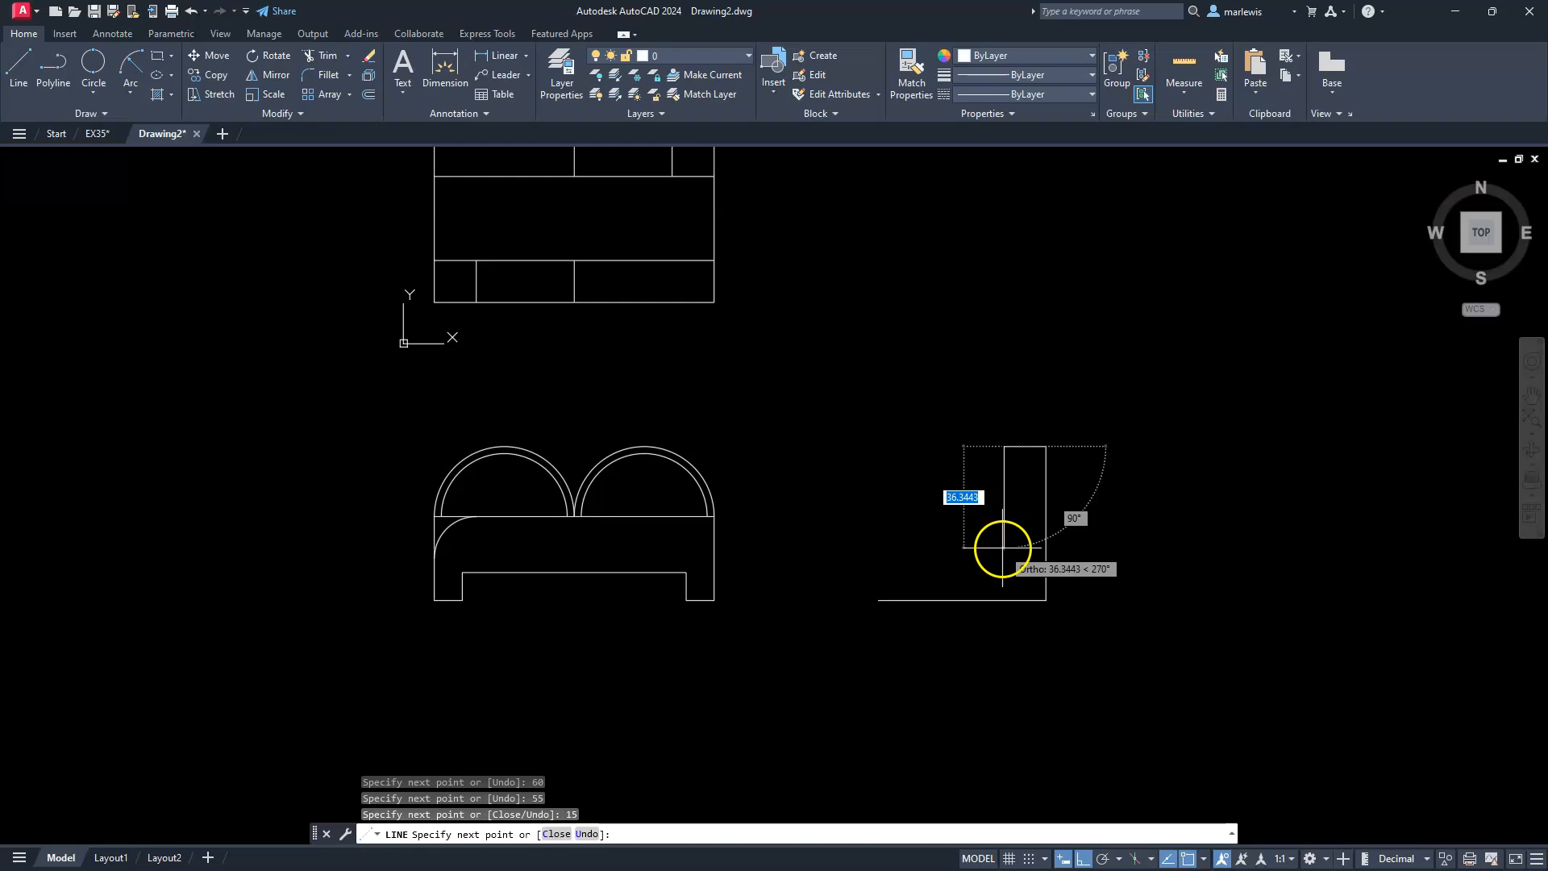
- Continue the side outline down by the 'cal expression 55-15, 30 left, 40 up and 15 left, and close it to its start
{"action": "type", "text": "'cal"}
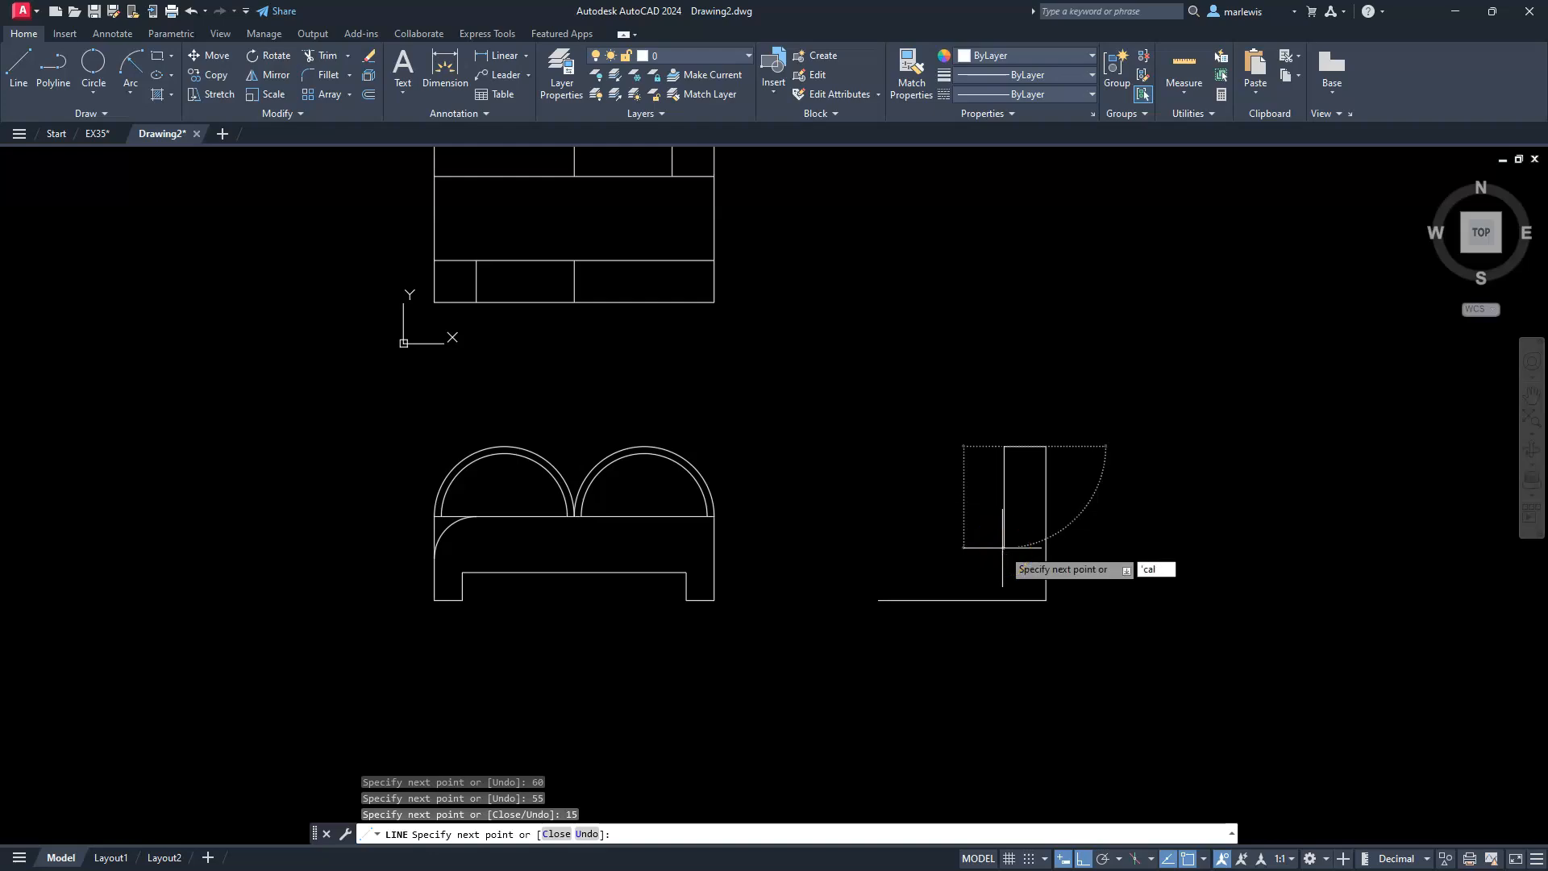
{"action": "key", "text": "Return"}
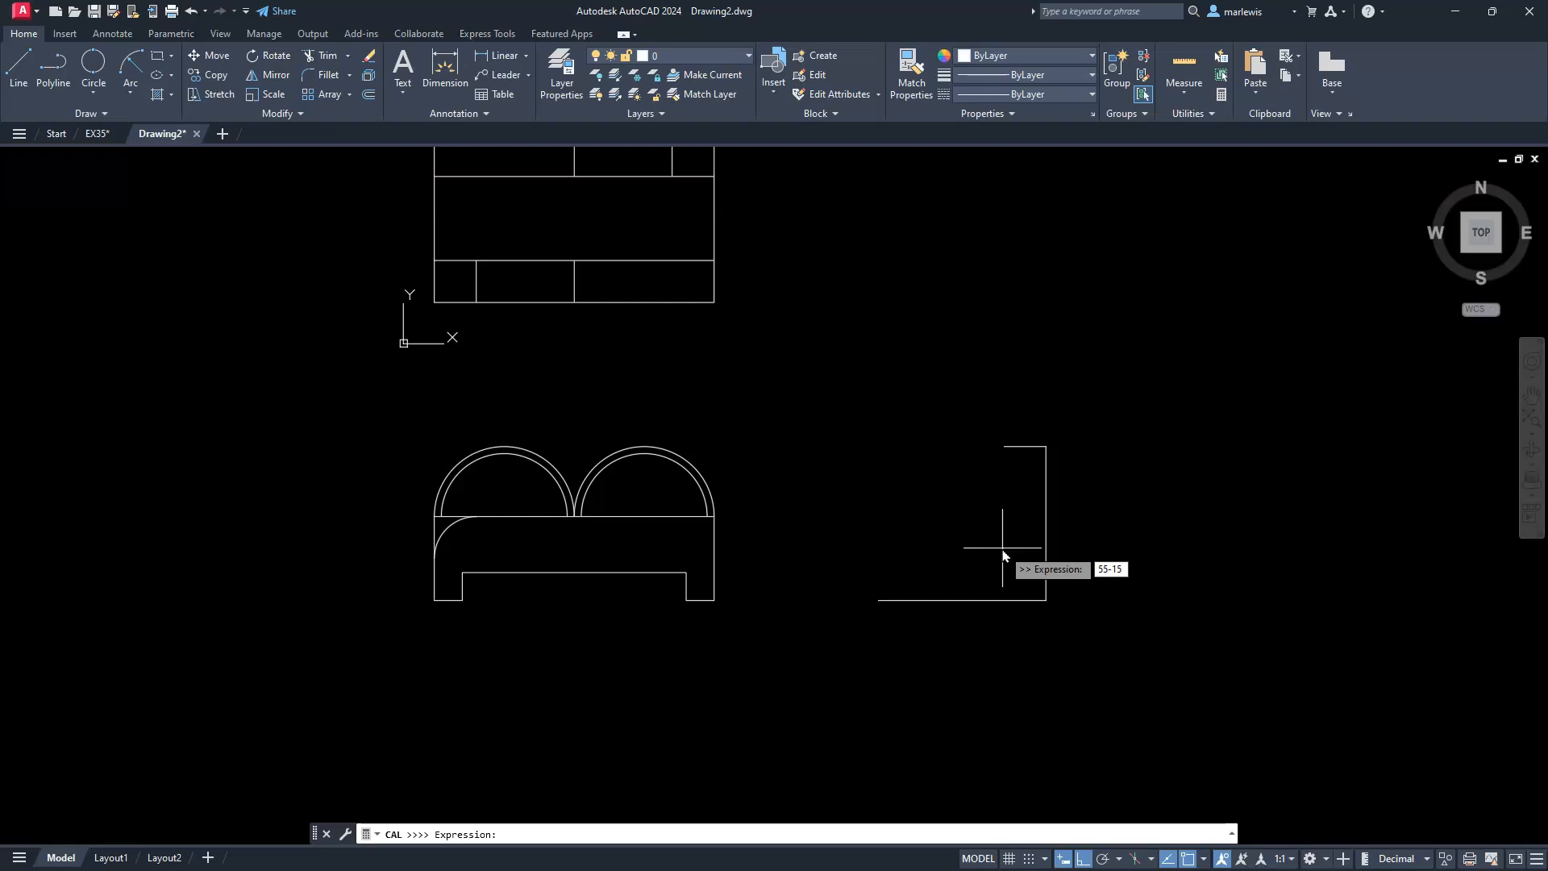
{"action": "key", "text": "Return"}
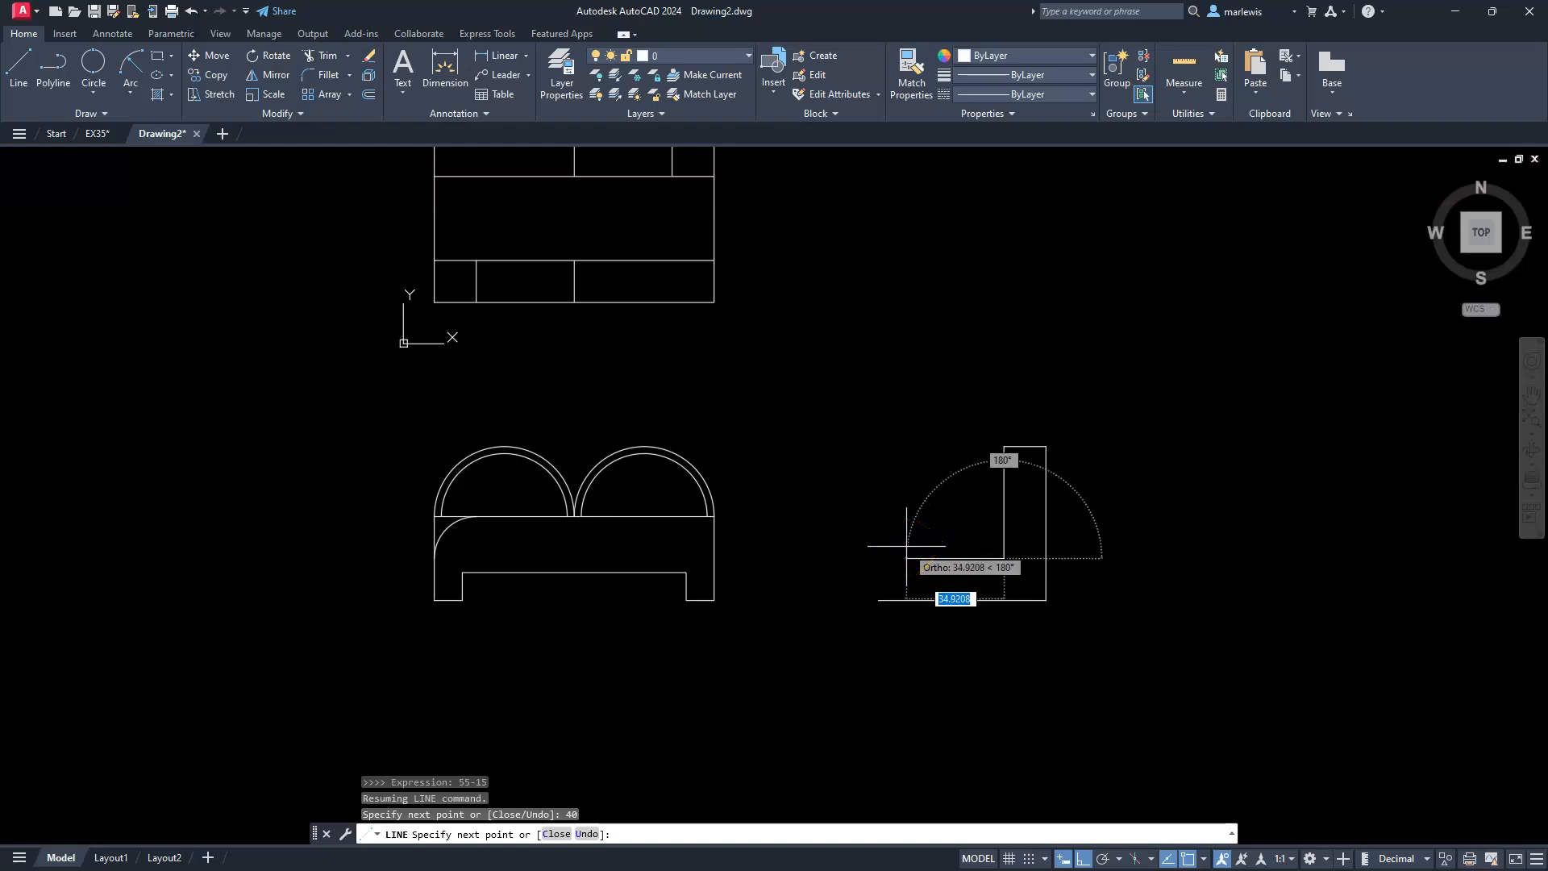
{"action": "type", "text": "30"}
{"action": "key", "text": "Return"}
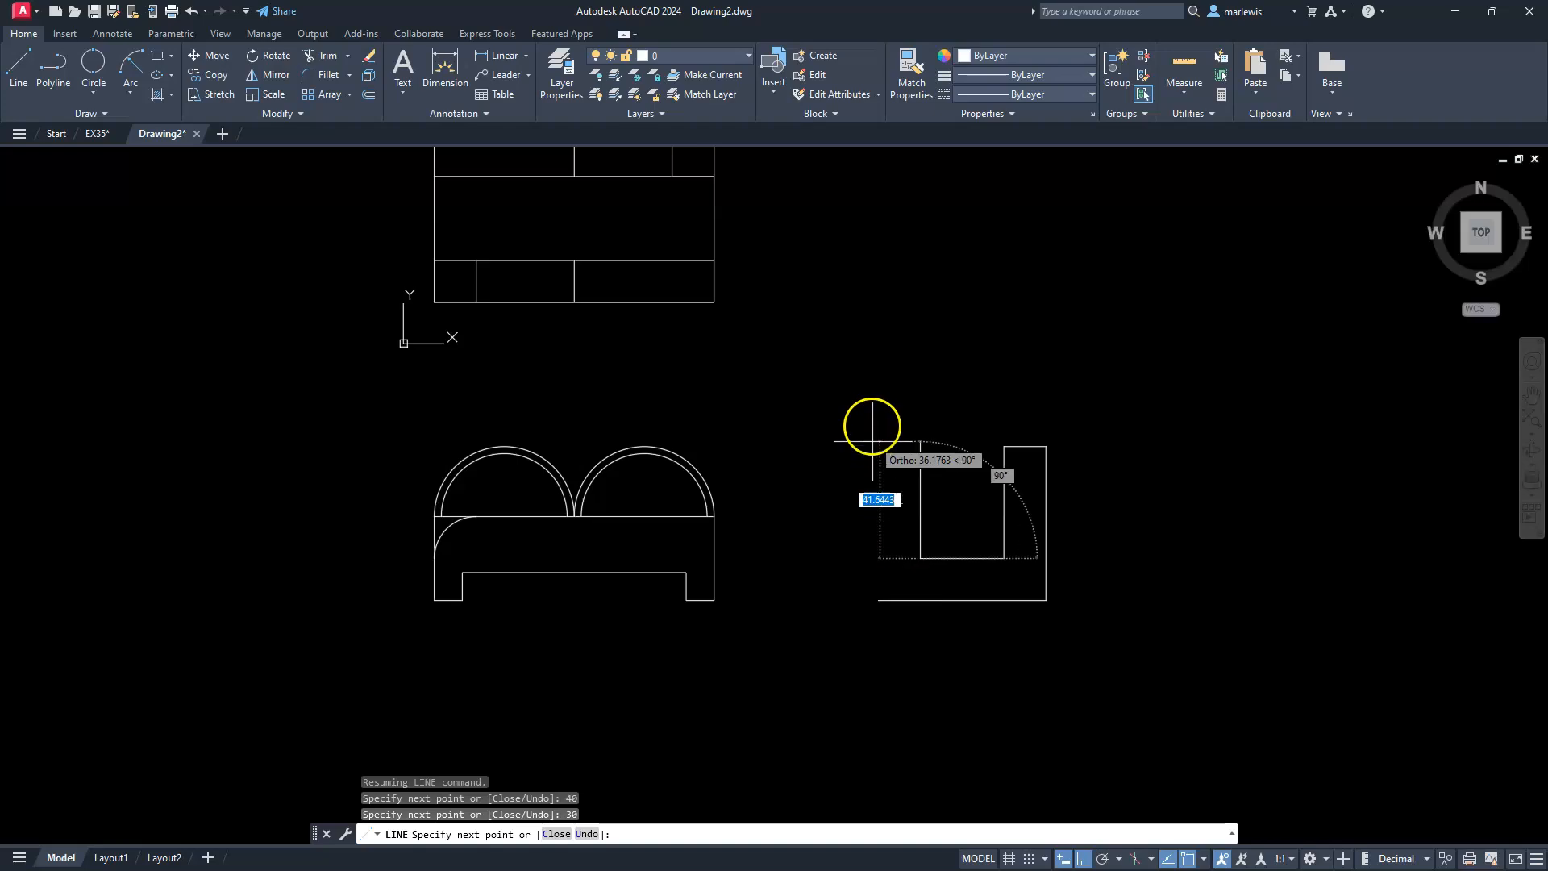
{"action": "type", "text": "40"}
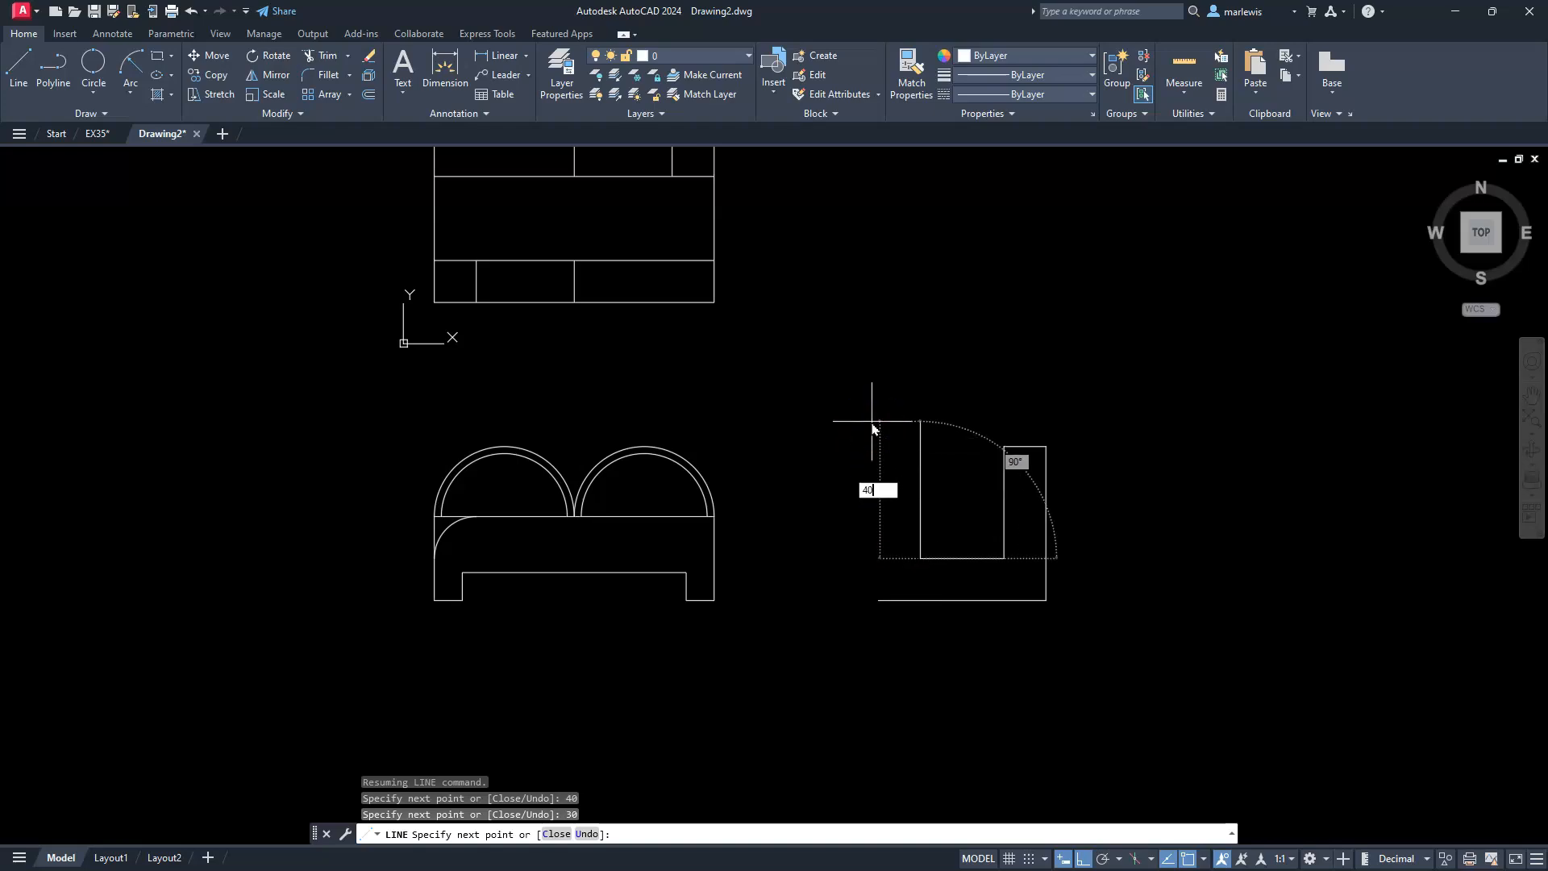
{"action": "key", "text": "Return"}
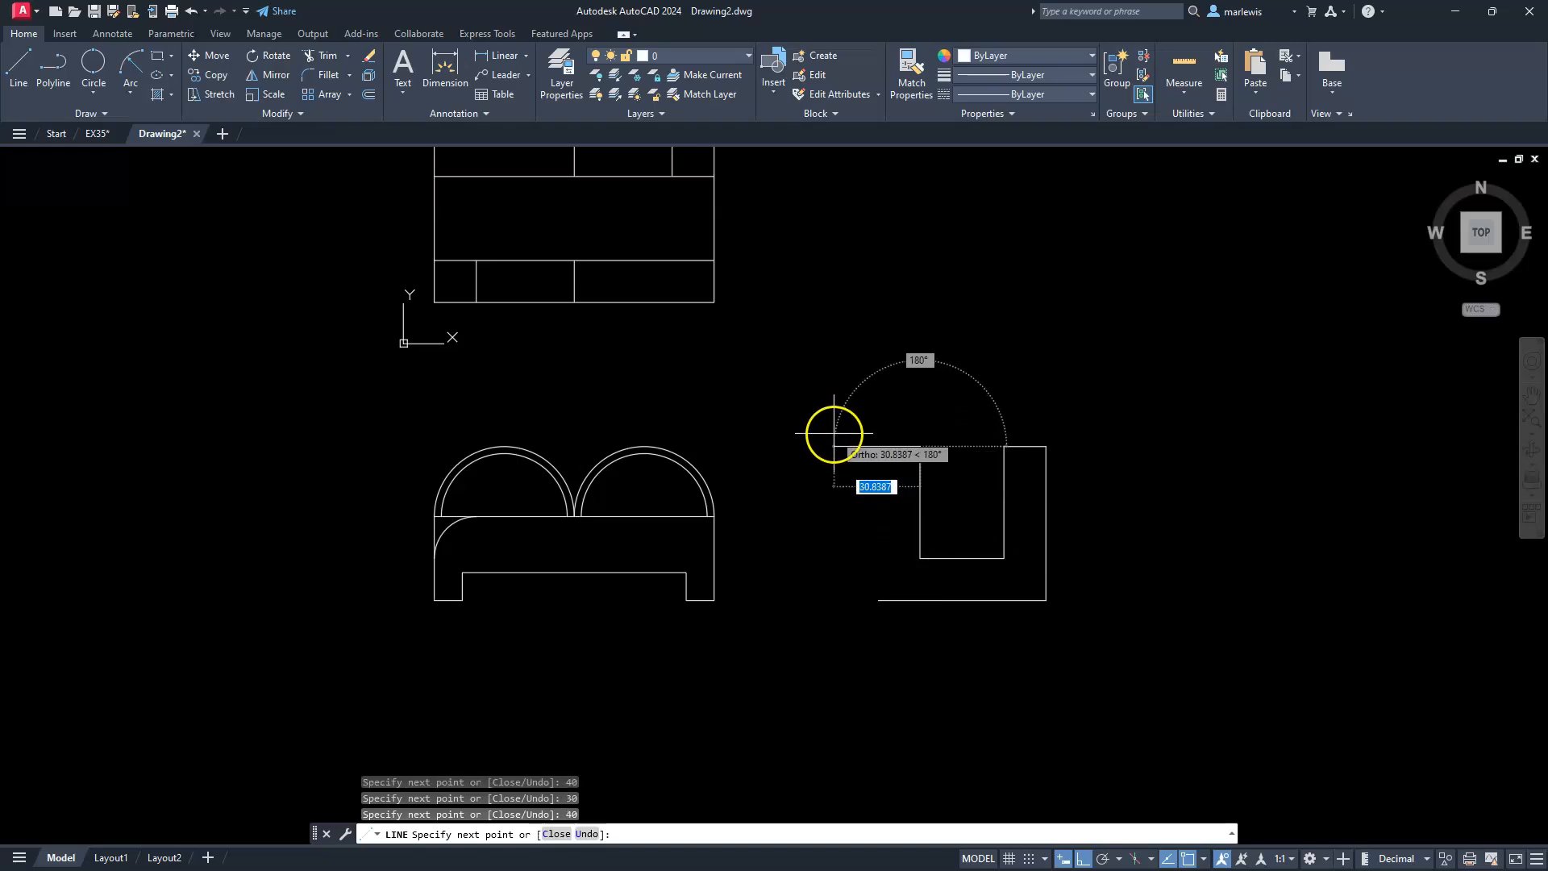
{"action": "type", "text": "15"}
{"action": "key", "text": "Return"}
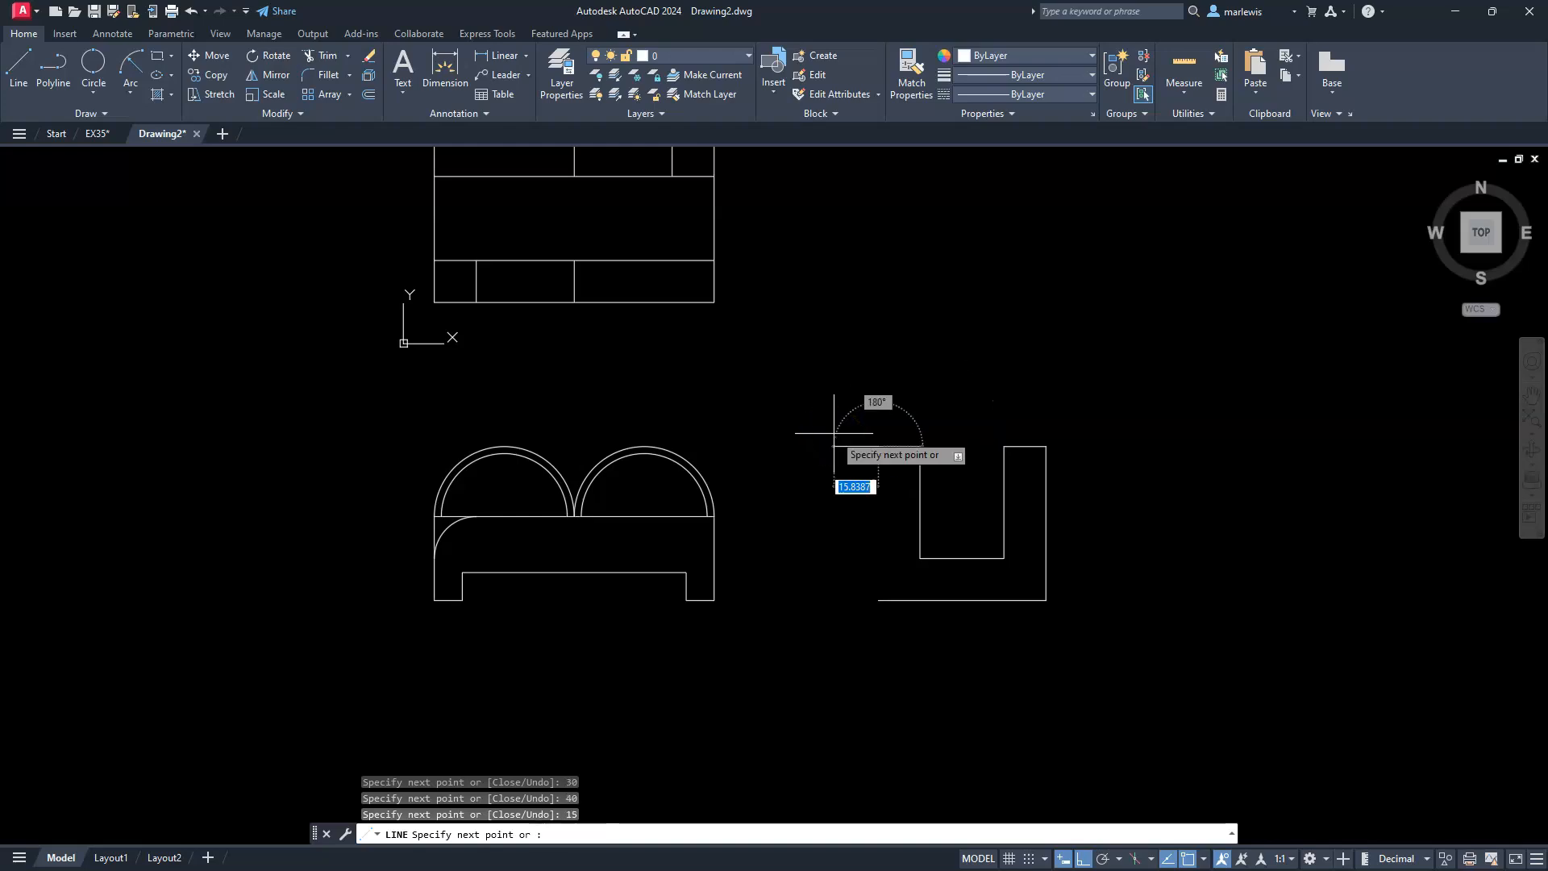
{"action": "type", "text": "c"}
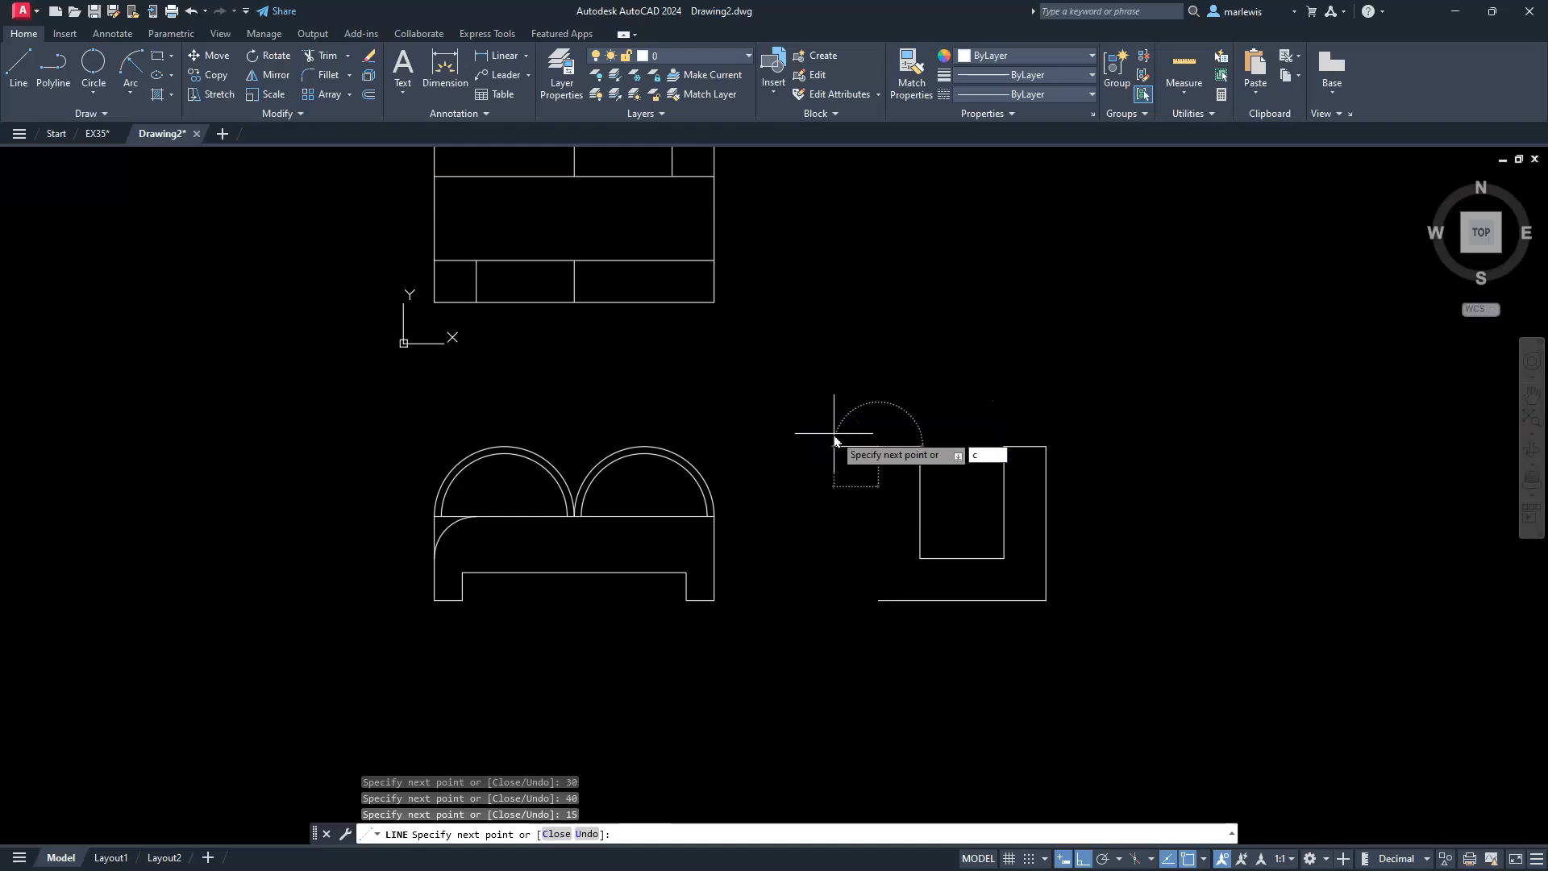
{"action": "key", "text": "Return"}
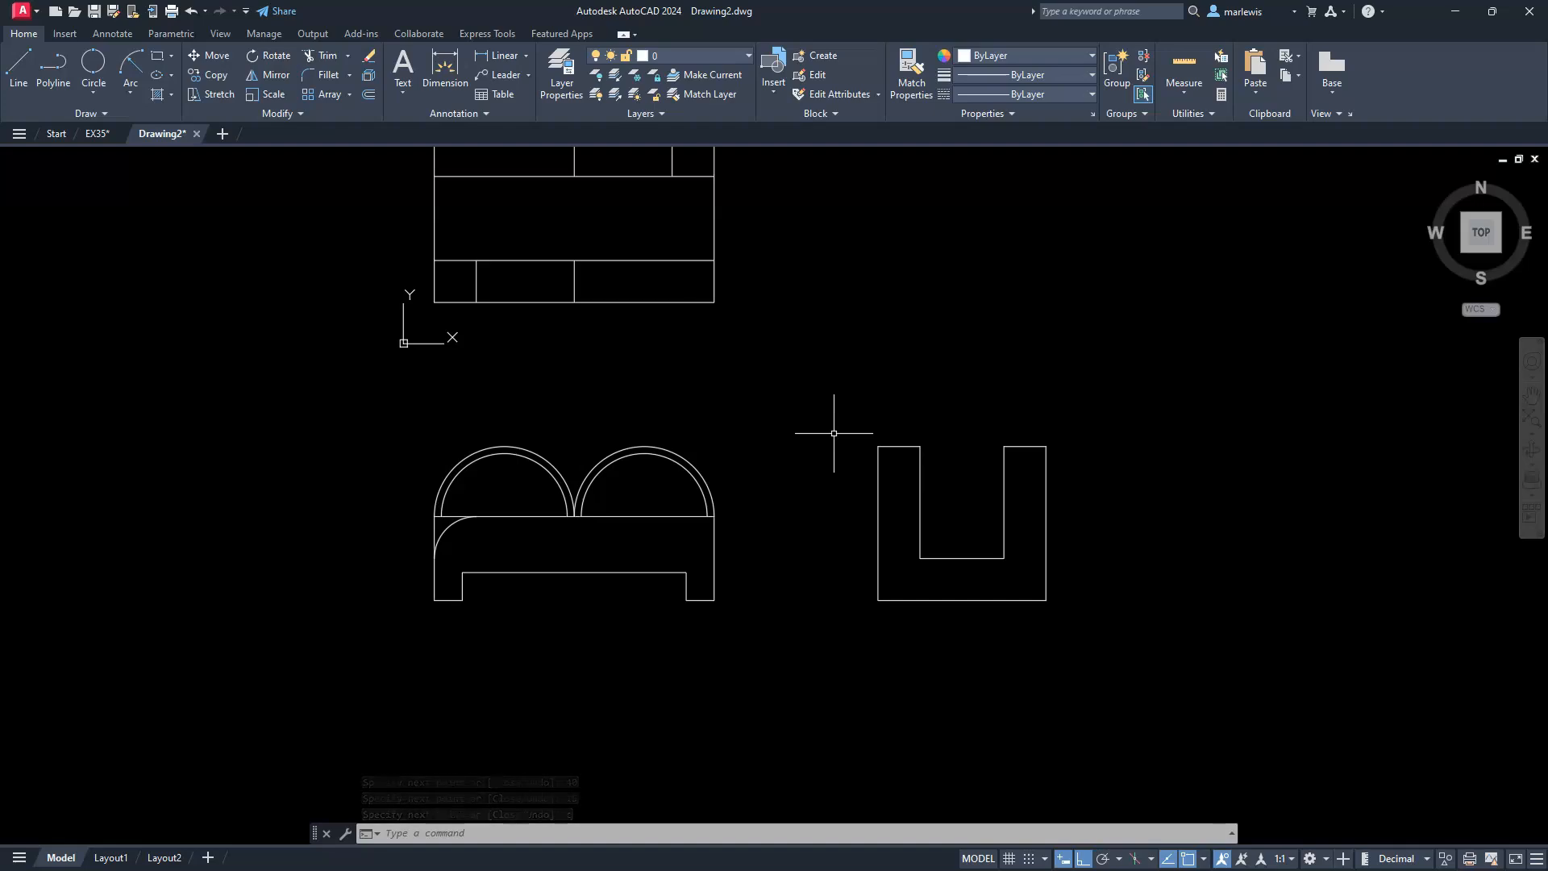
- Draw a horizontal line across the side view between its outer edges, aligned with the front view's arch base line
{"action": "scroll", "coordinate": [948, 480], "scroll_direction": "up", "scroll_amount": 4}
{"action": "mouse_move", "coordinate": [614, 643]}
{"action": "middle_mouse_down"}
{"action": "mouse_move", "coordinate": [535, 577]}
{"action": "mouse_move", "coordinate": [566, 561]}
{"action": "middle_mouse_up"}
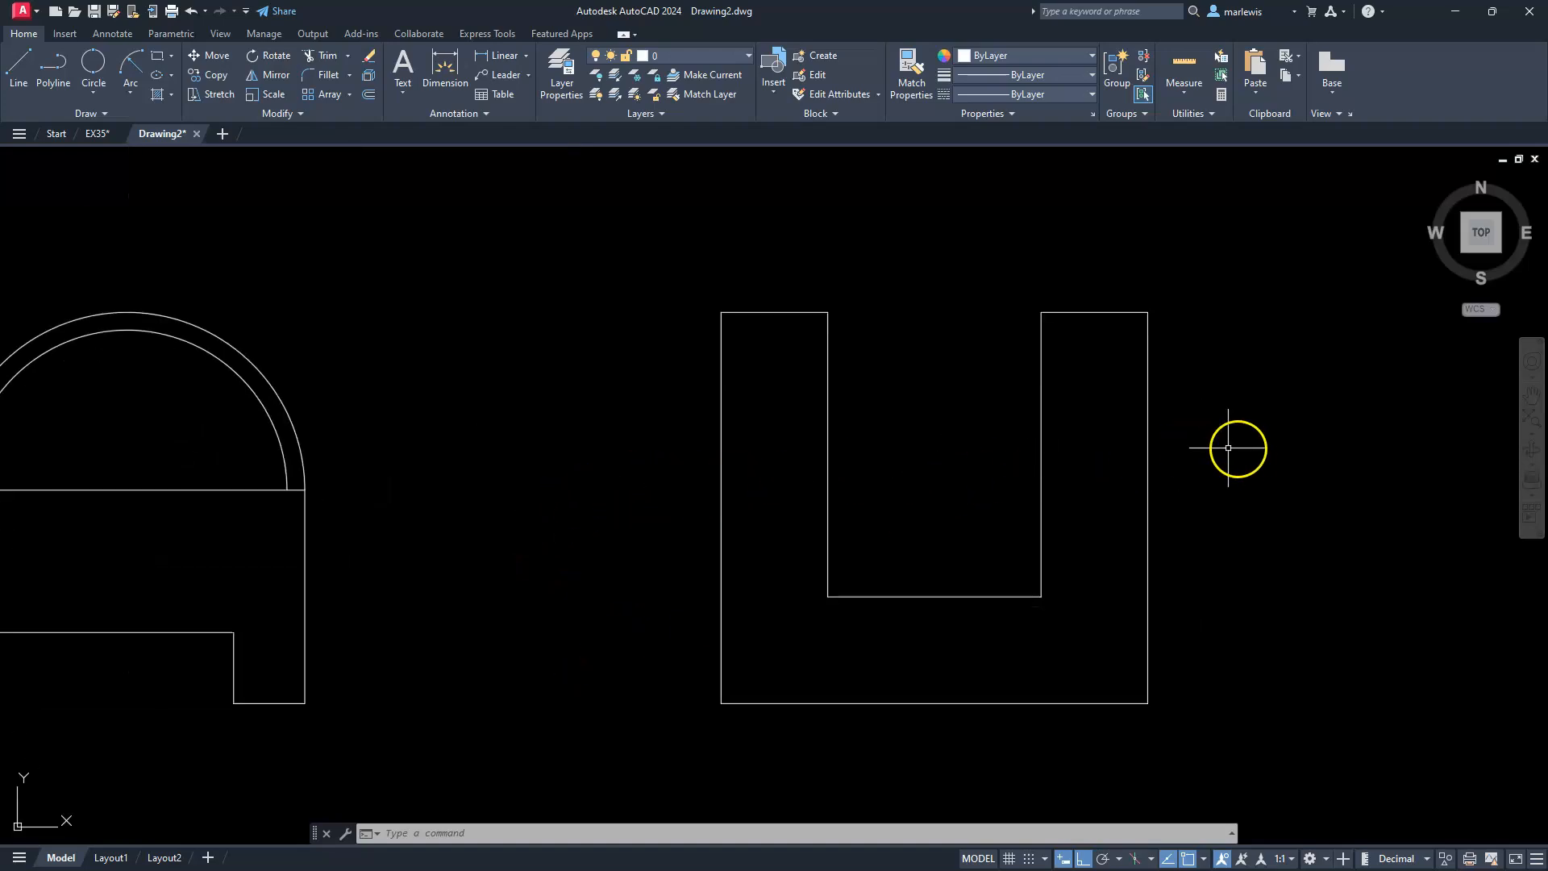
{"action": "left_click", "coordinate": [17, 65]}
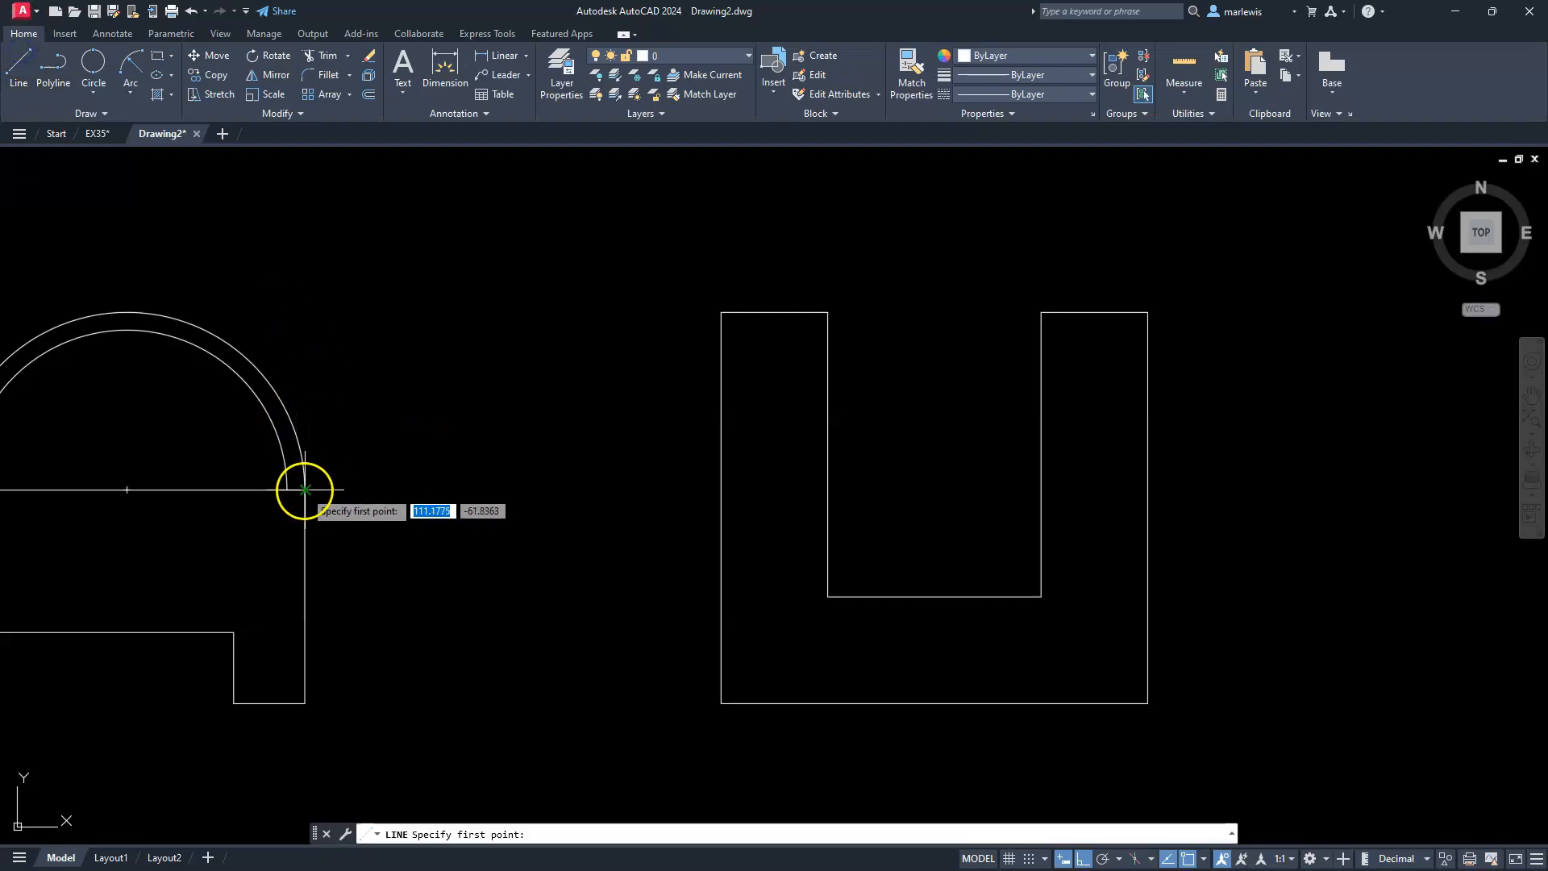
{"action": "left_click", "coordinate": [720, 489]}
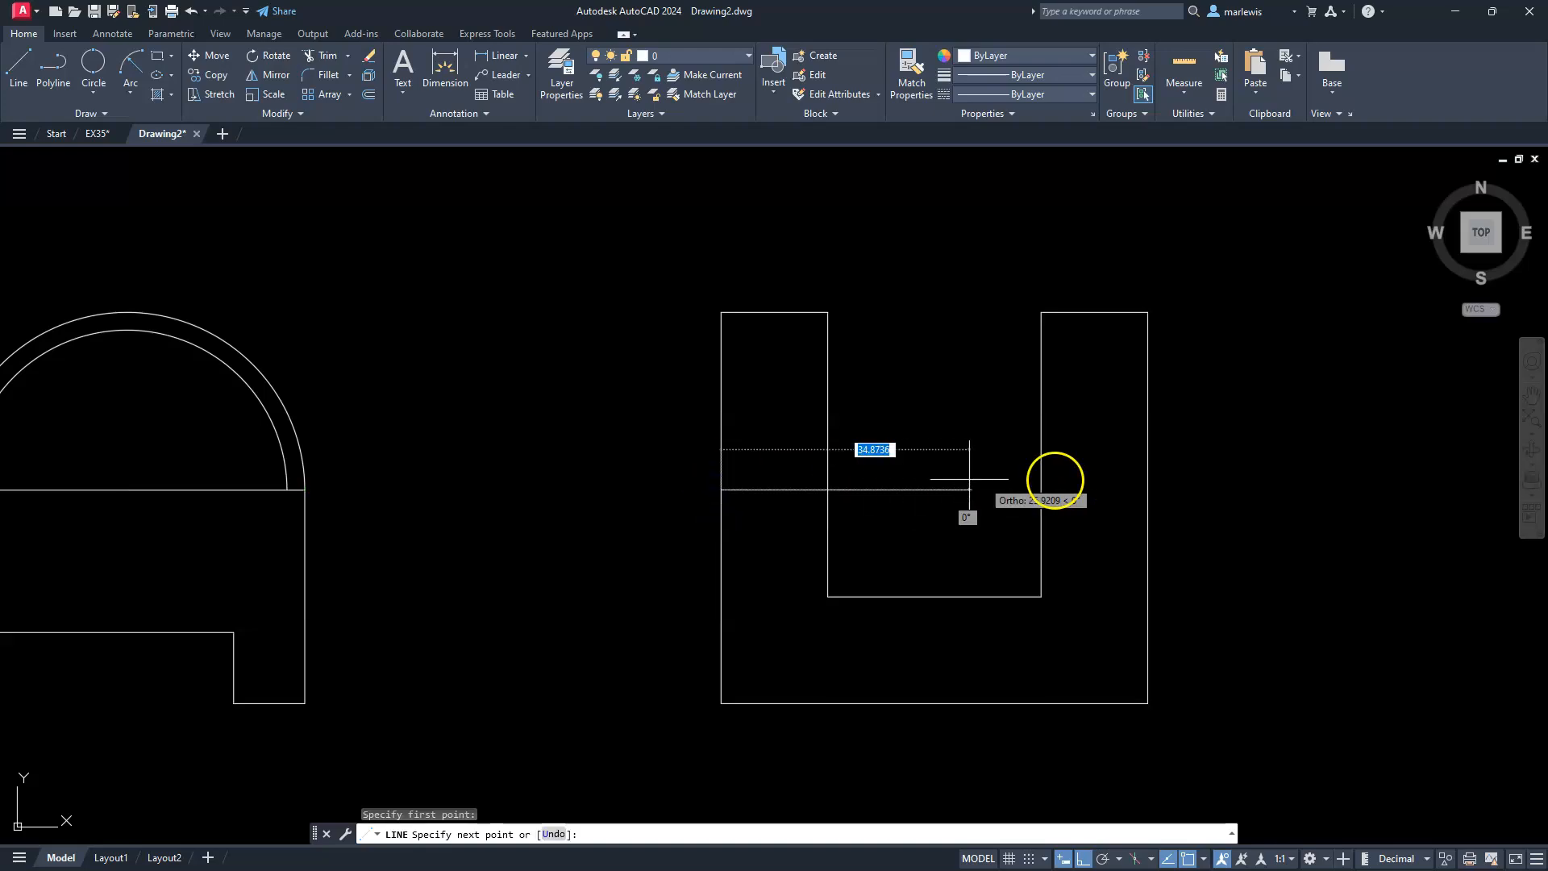
{"action": "left_click", "coordinate": [1146, 490]}
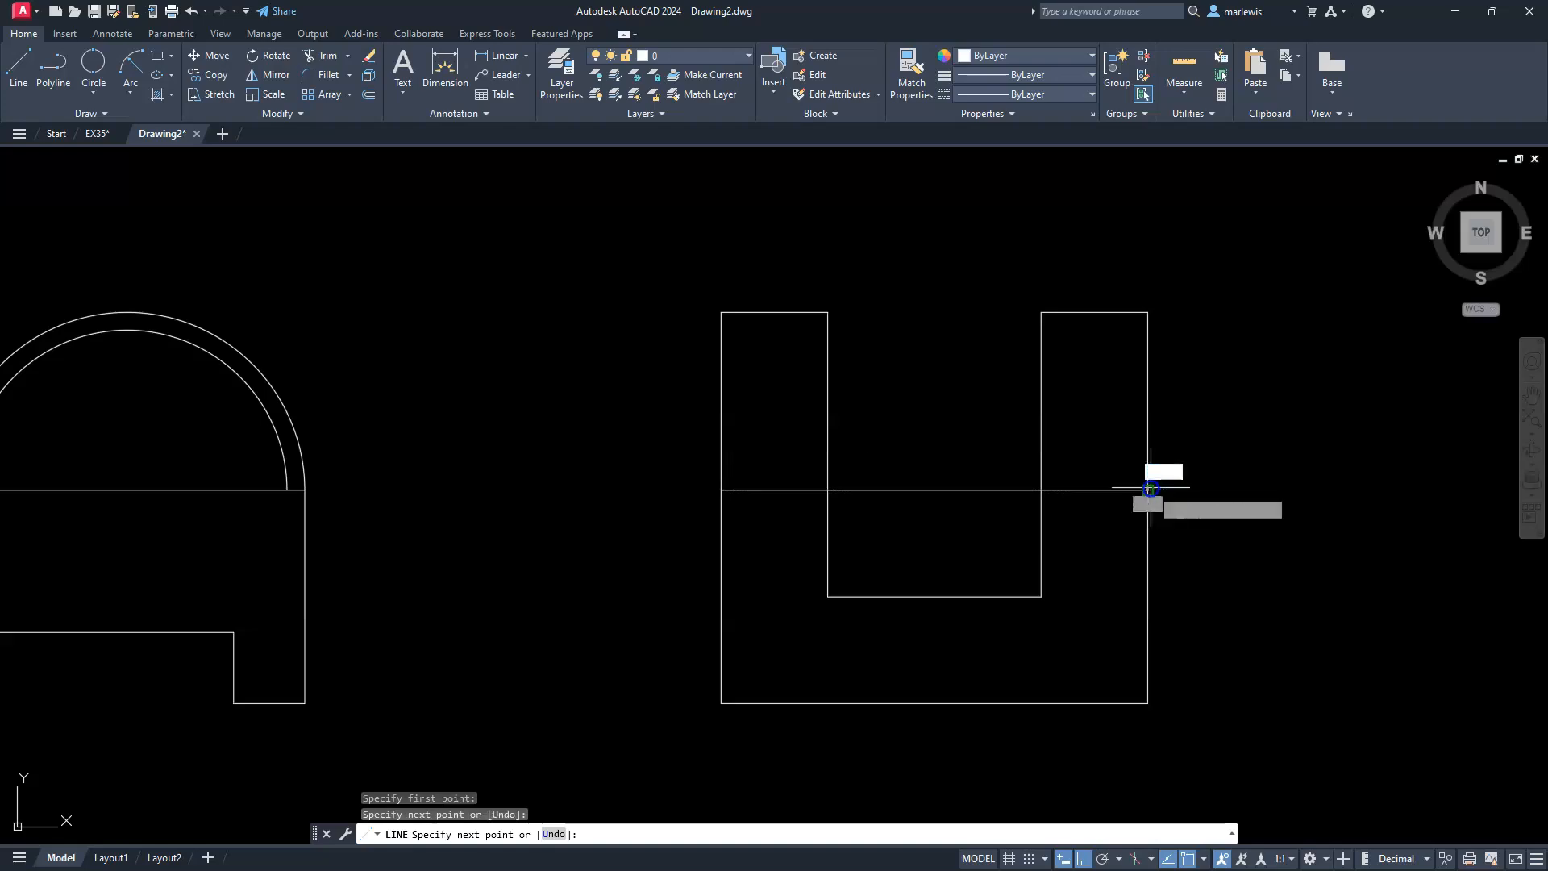
{"action": "key", "text": "Escape"}
{"action": "key", "text": "Escape"}
{"action": "key", "text": "Escape"}
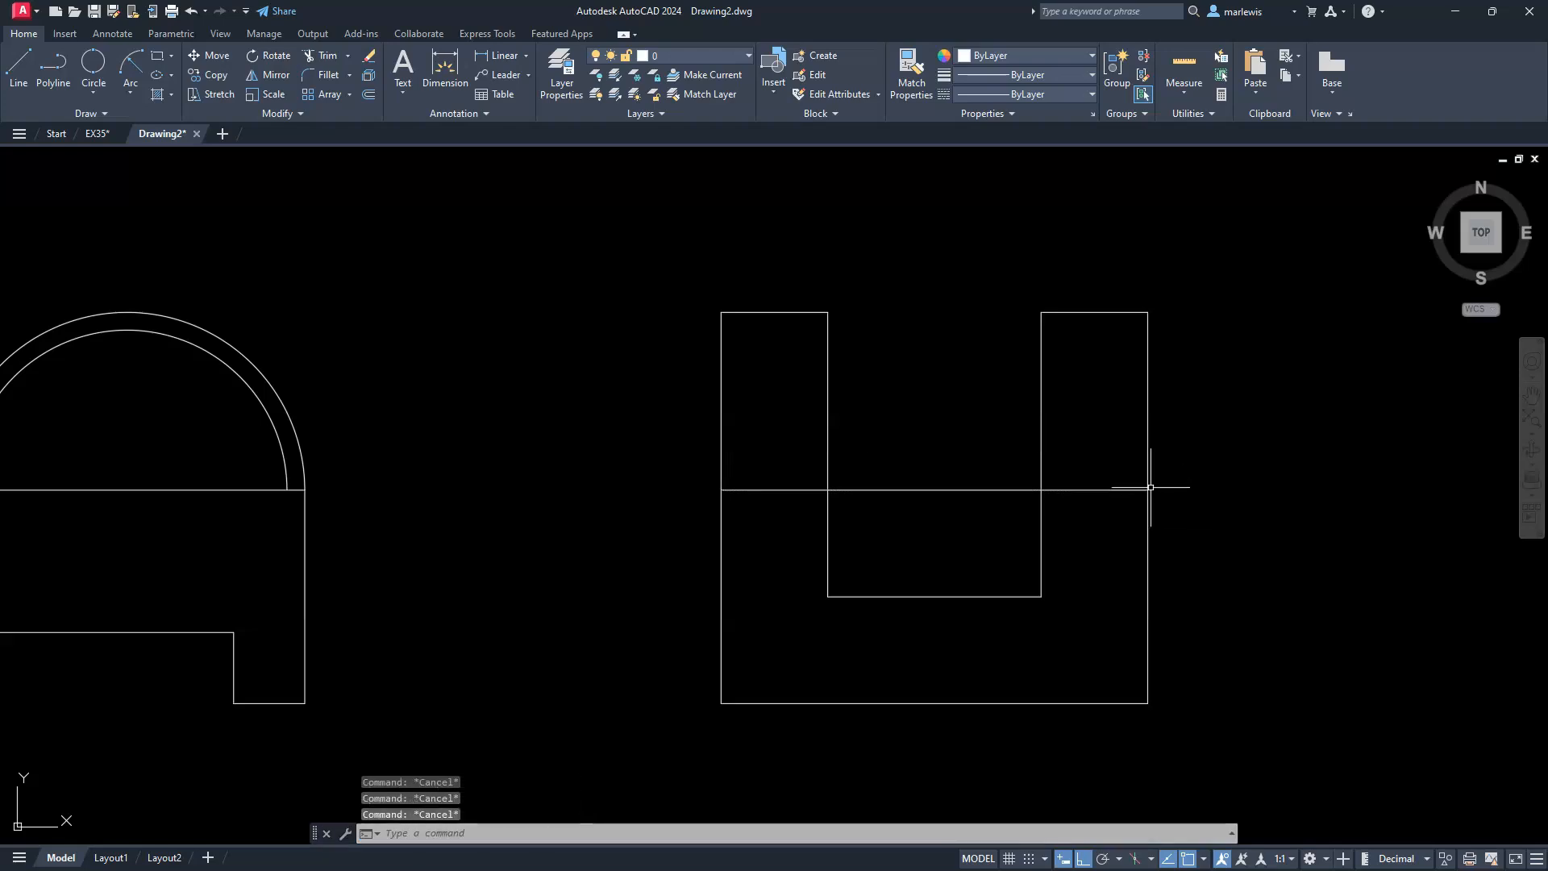
- Trim away the part of the side view's horizontal line that crosses the open slot between the two uprights
{"action": "key", "text": "Return"}
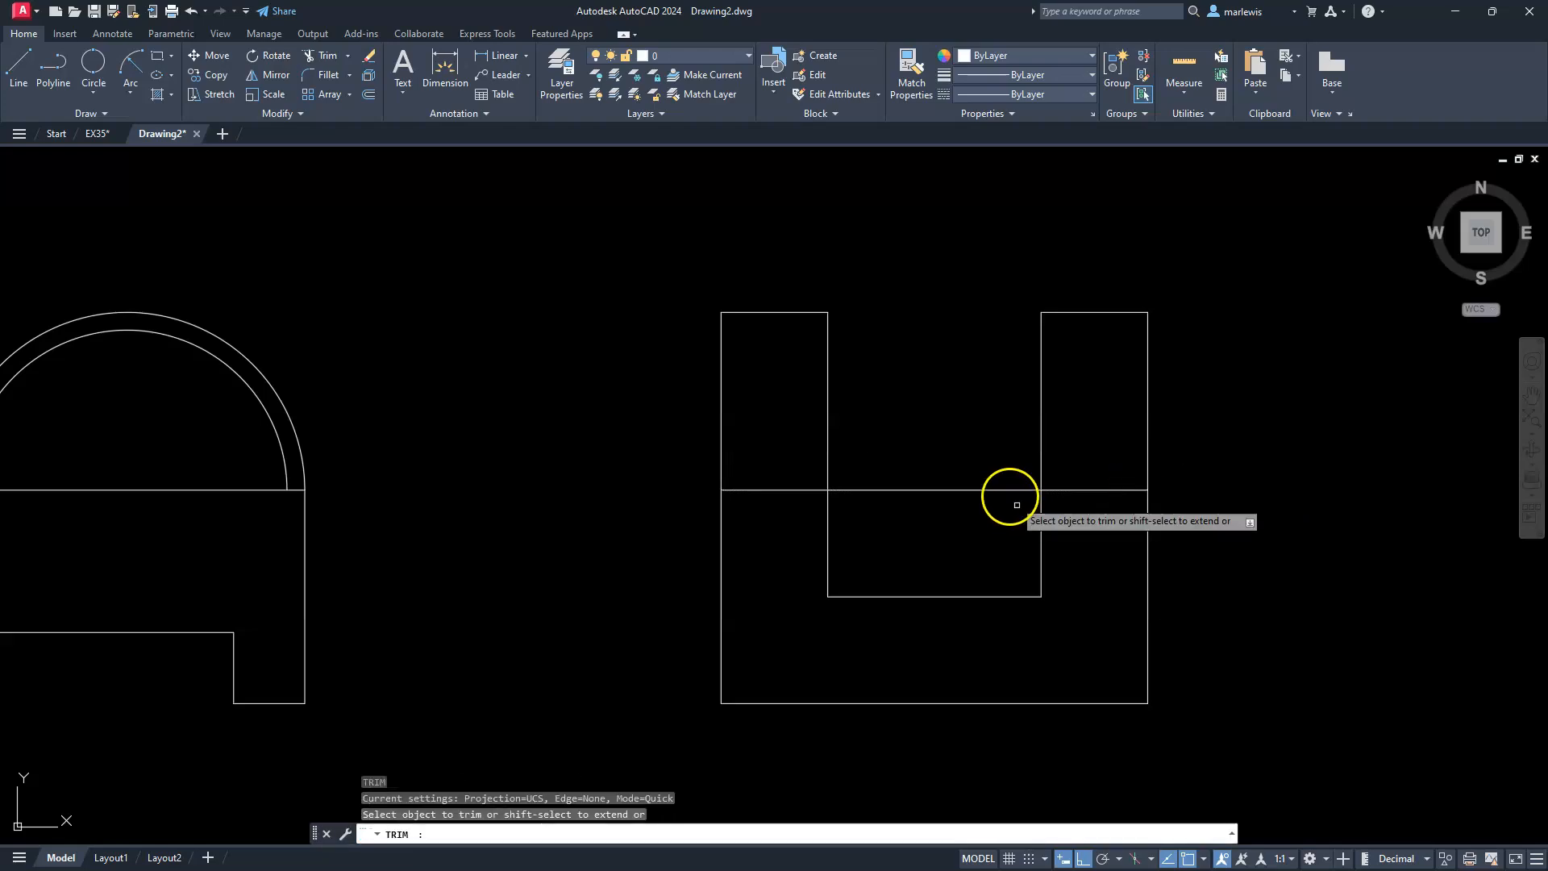
{"action": "left_click", "coordinate": [998, 488]}
{"action": "key", "text": "Escape"}
{"action": "key", "text": "Escape"}
{"action": "key", "text": "Escape"}
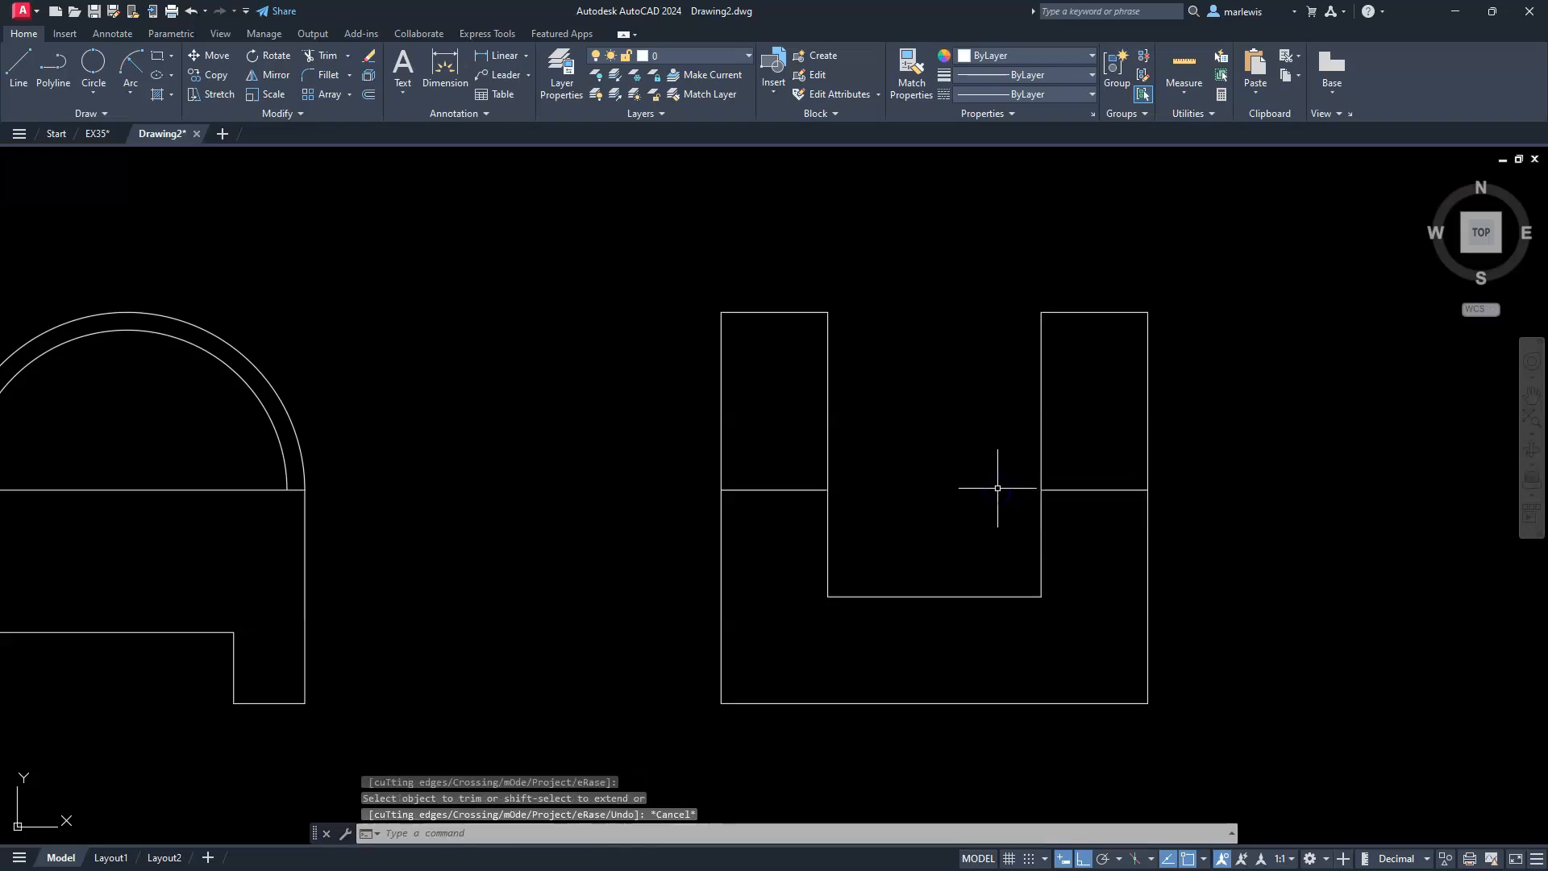
- Turn on isometric drafting with isoplane Left for drawing in the empty area right of the top view
{"action": "scroll", "coordinate": [995, 484], "scroll_direction": "down", "scroll_amount": 4}
{"action": "scroll", "coordinate": [826, 442], "scroll_direction": "down", "scroll_amount": 2}
{"action": "middle_click_drag", "start_coordinate": [825, 442], "coordinate": [824, 503]}
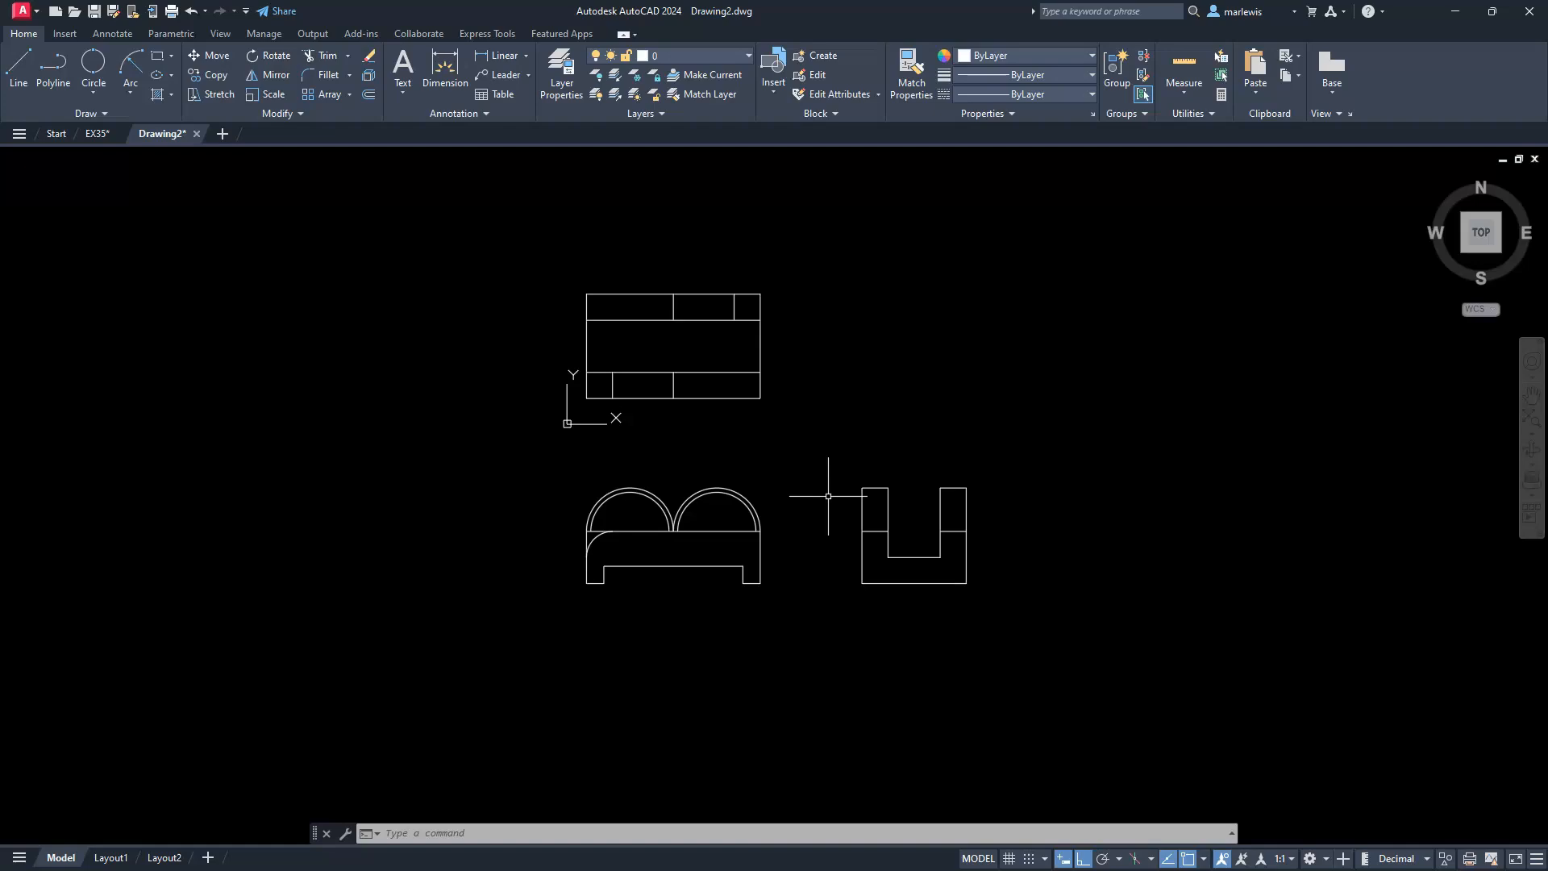
{"action": "scroll", "coordinate": [798, 487], "scroll_direction": "up", "scroll_amount": 2}
{"action": "middle_click_drag", "start_coordinate": [791, 480], "coordinate": [829, 553]}
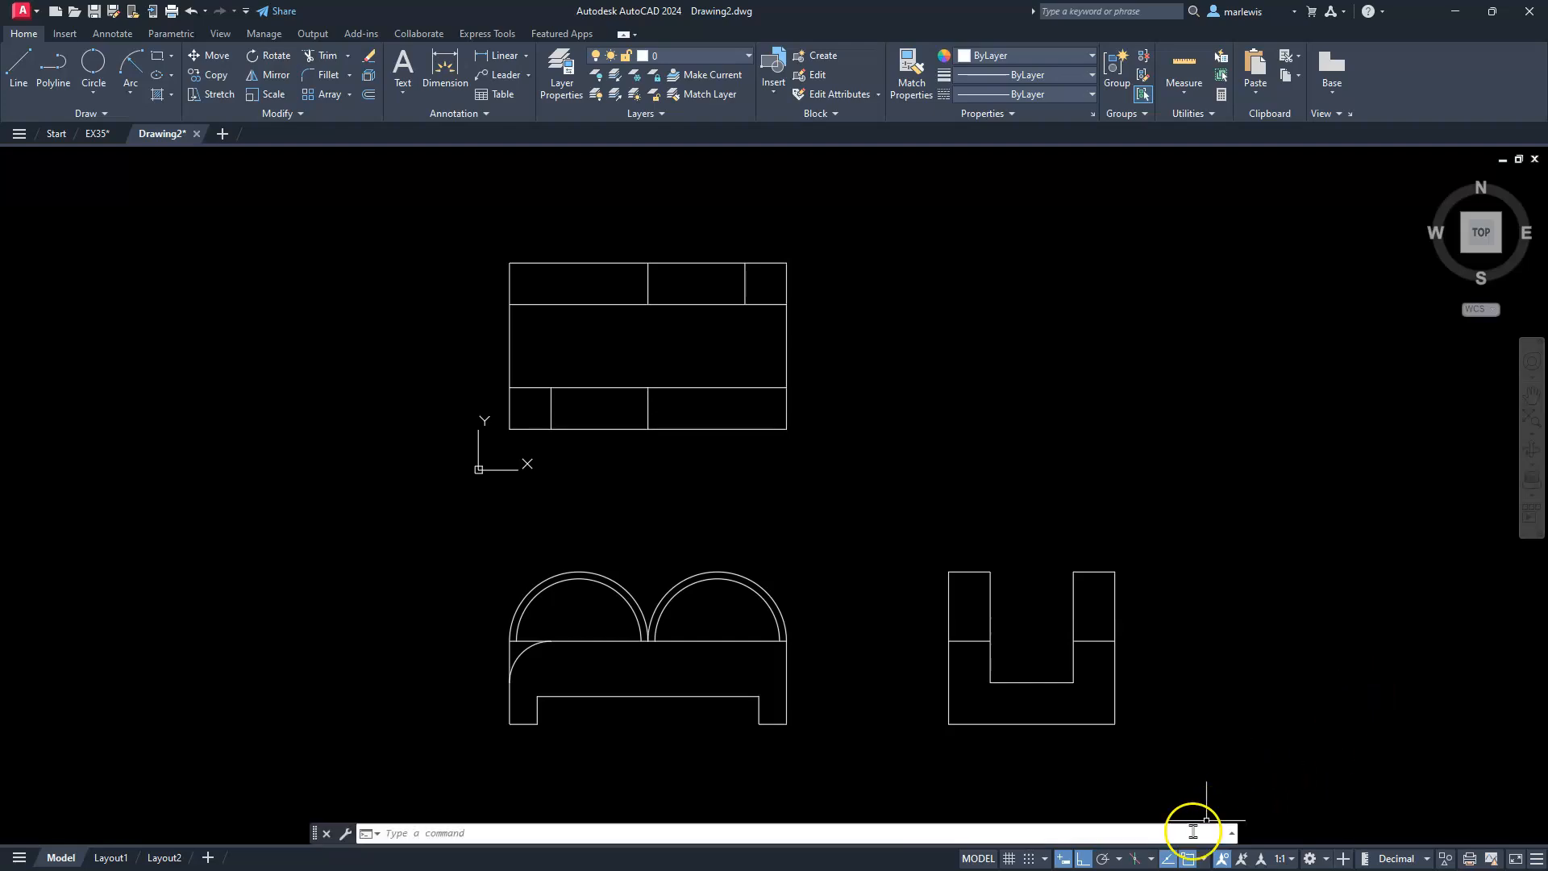
{"action": "left_click", "coordinate": [1132, 859]}
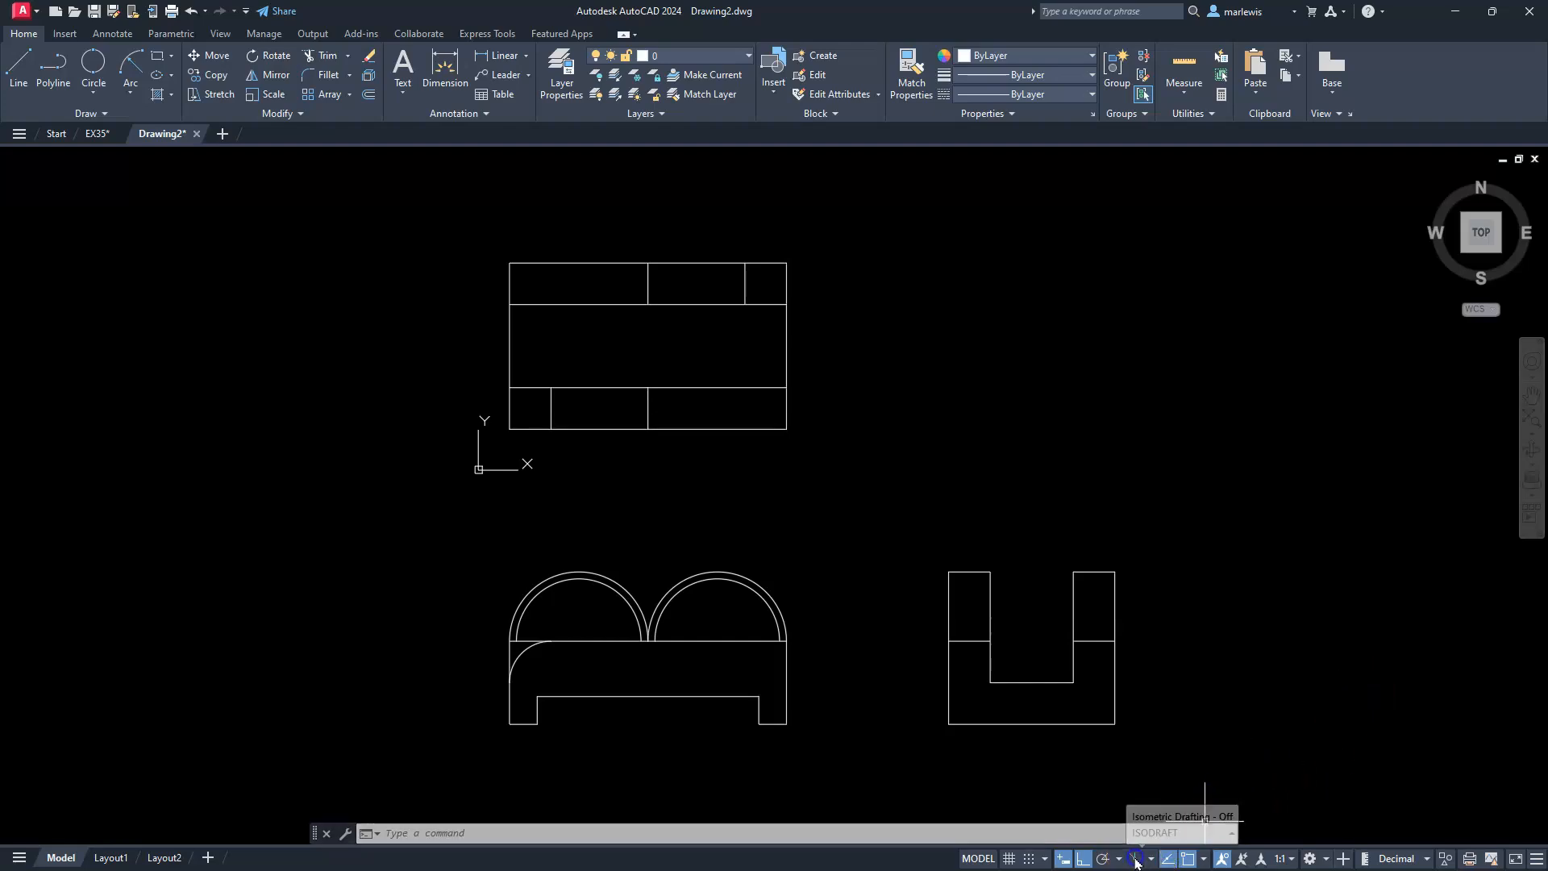
{"action": "mouse_move", "coordinate": [1126, 297]}
{"action": "middle_mouse_down"}
{"action": "mouse_move", "coordinate": [871, 449]}
{"action": "mouse_move", "coordinate": [618, 570]}
{"action": "mouse_move", "coordinate": [508, 646]}
{"action": "middle_mouse_up"}
{"action": "middle_click_drag", "start_coordinate": [958, 408], "coordinate": [846, 458]}
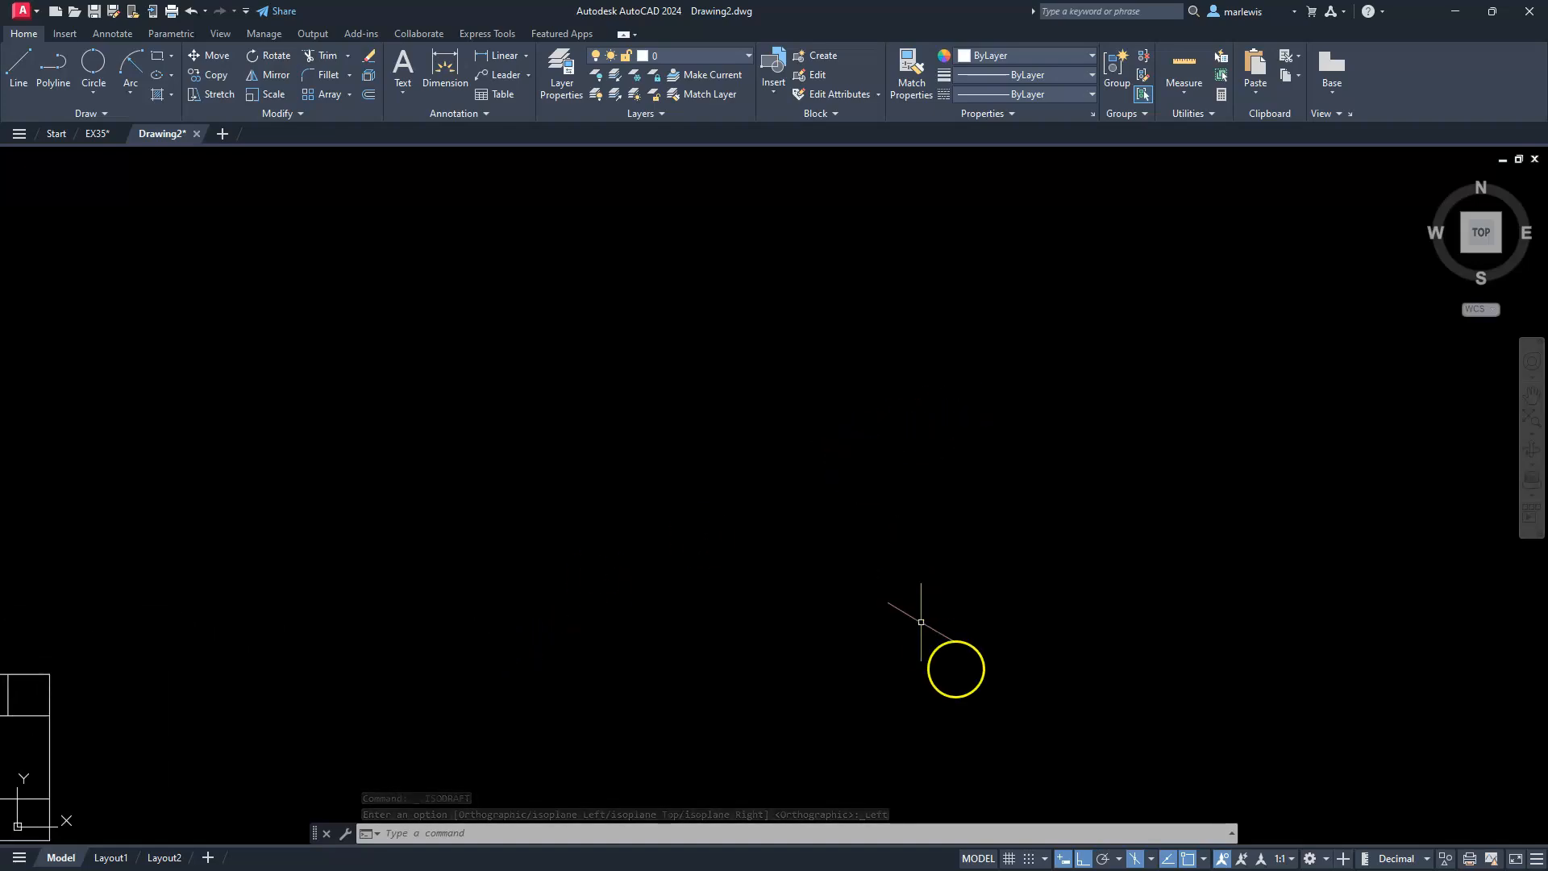
{"action": "left_click", "coordinate": [1148, 861]}
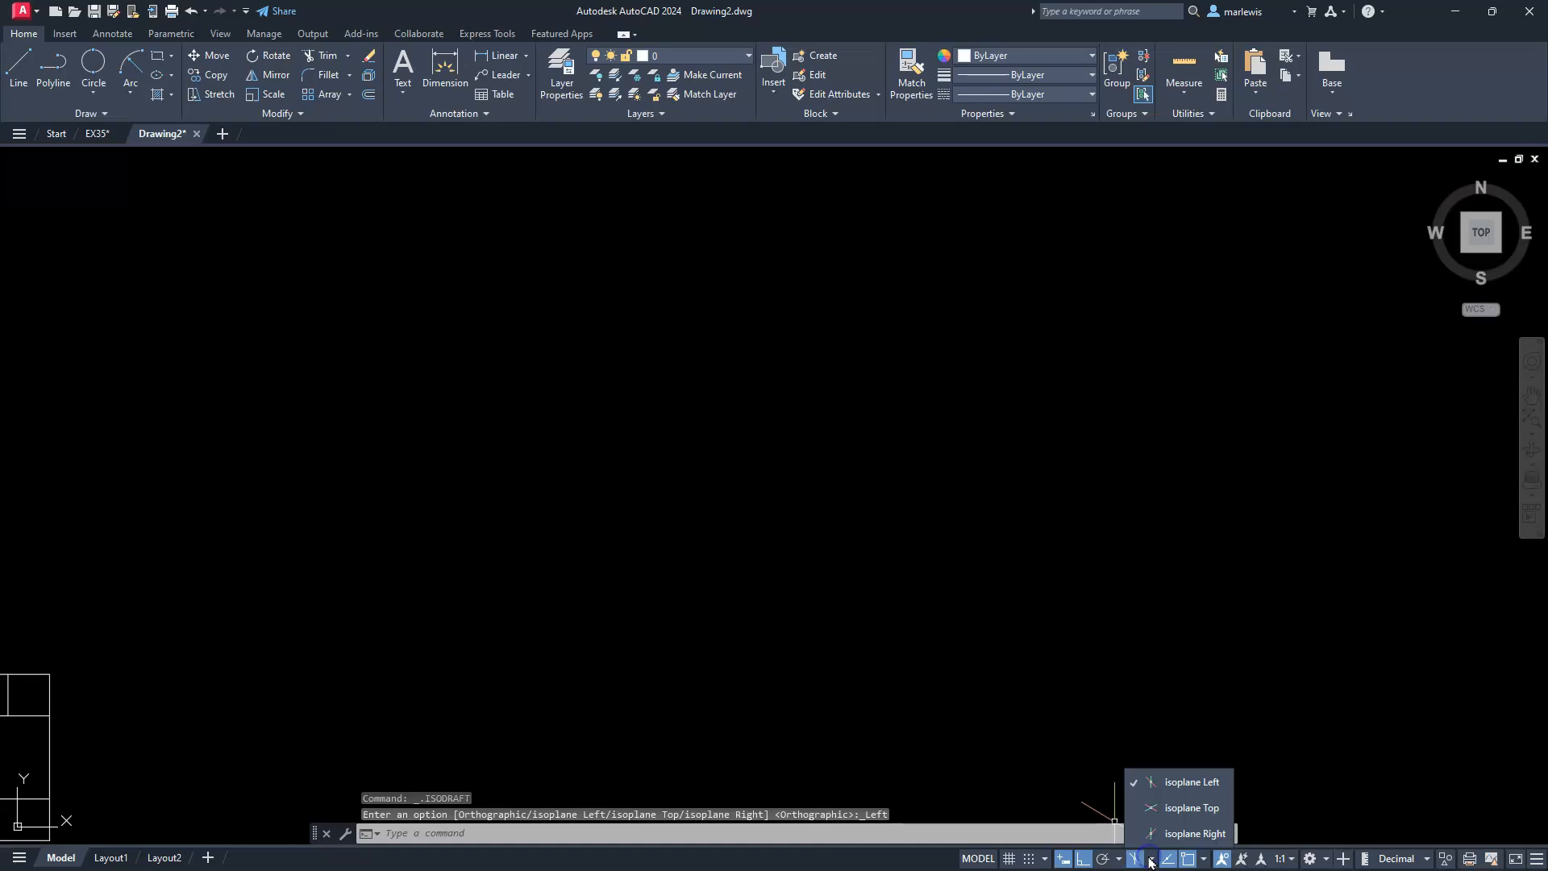
{"action": "left_click", "coordinate": [1181, 778]}
{"action": "left_click", "coordinate": [1084, 858]}
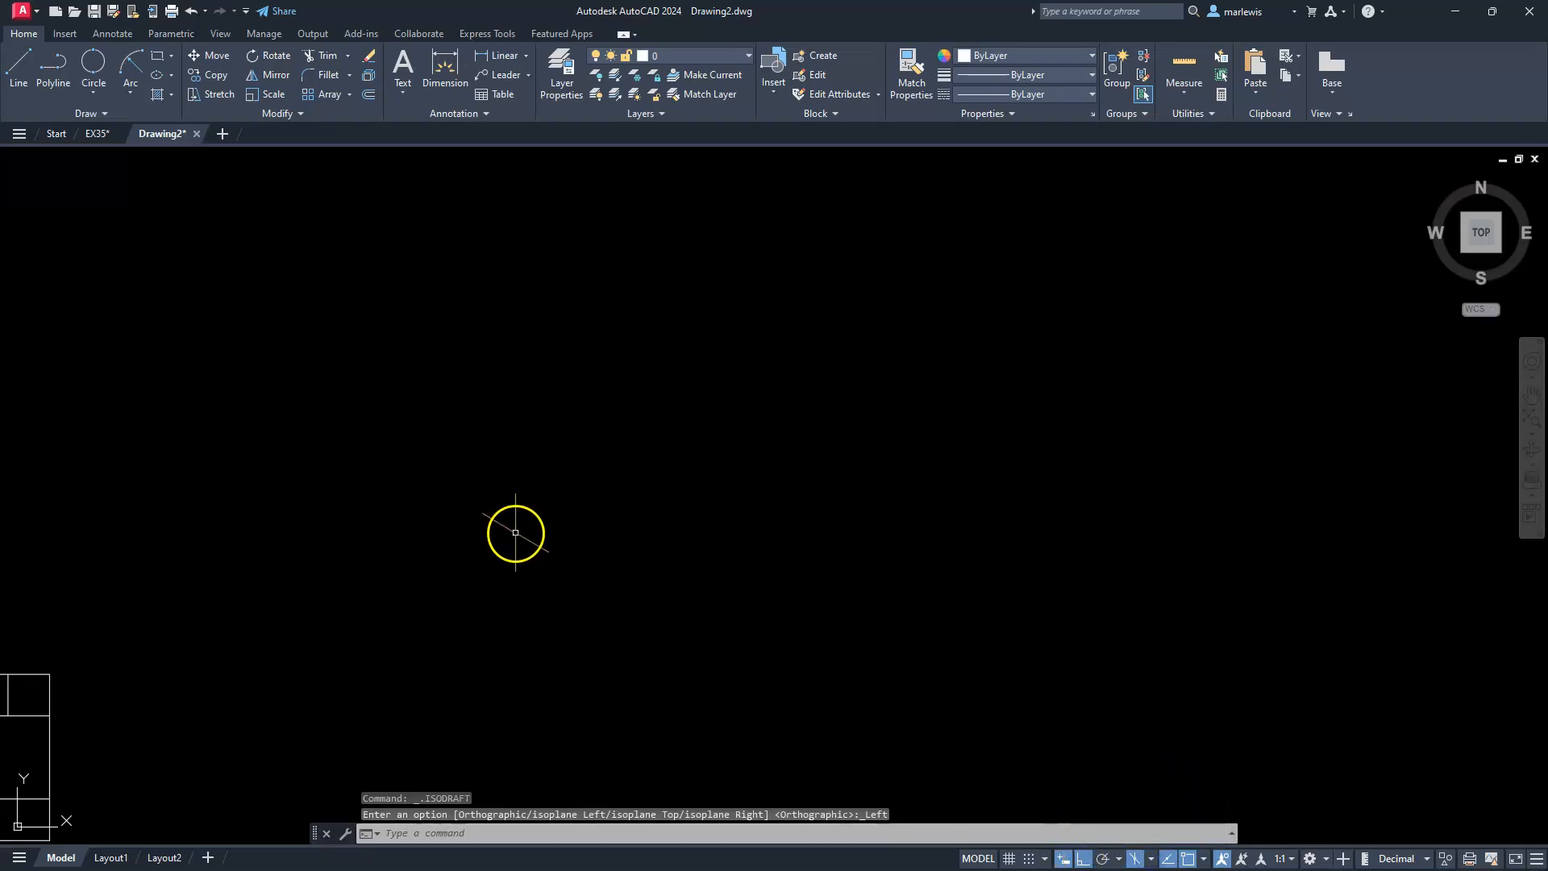
- Start the isometric front face in the empty area with lines 30 up, 100 down along the 30° receding axis, and 30 down
{"action": "left_click", "coordinate": [16, 71]}
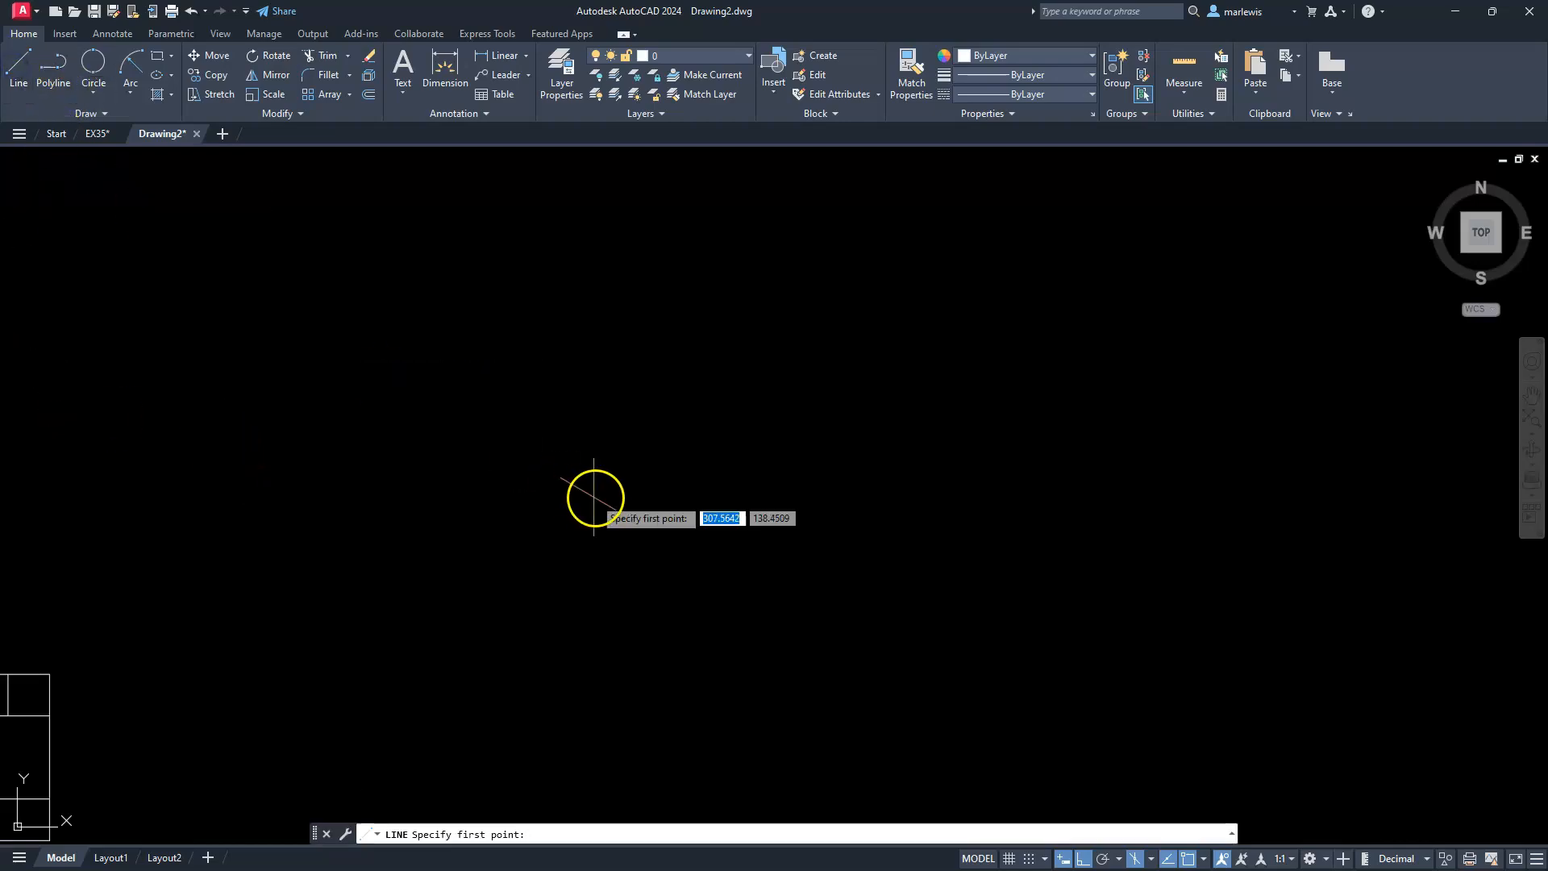
{"action": "left_click", "coordinate": [578, 507]}
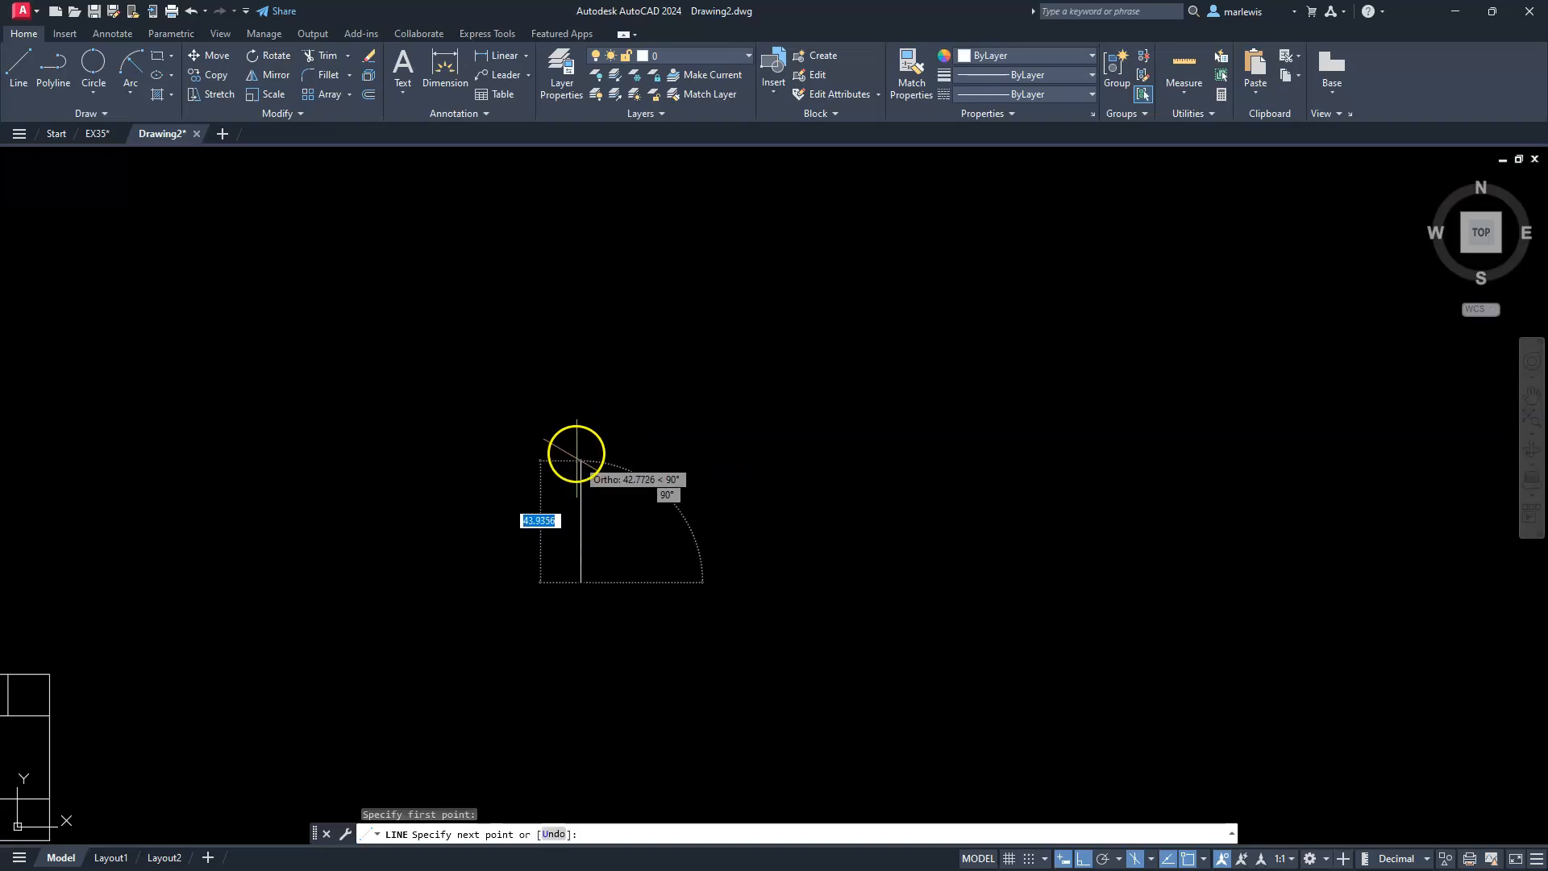
{"action": "type", "text": "30"}
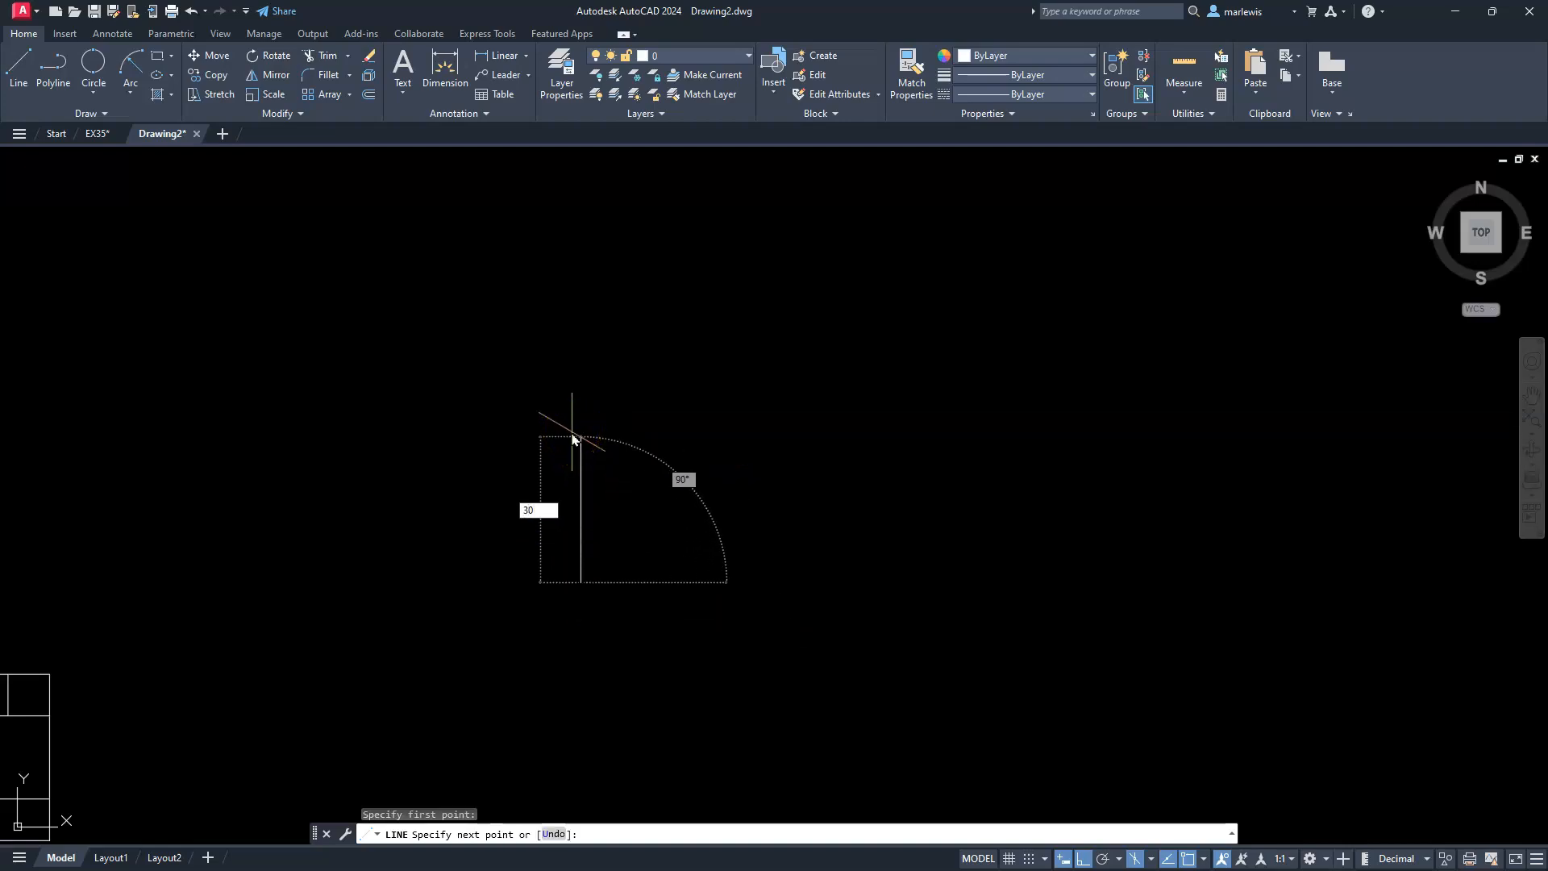
{"action": "key", "text": "Return"}
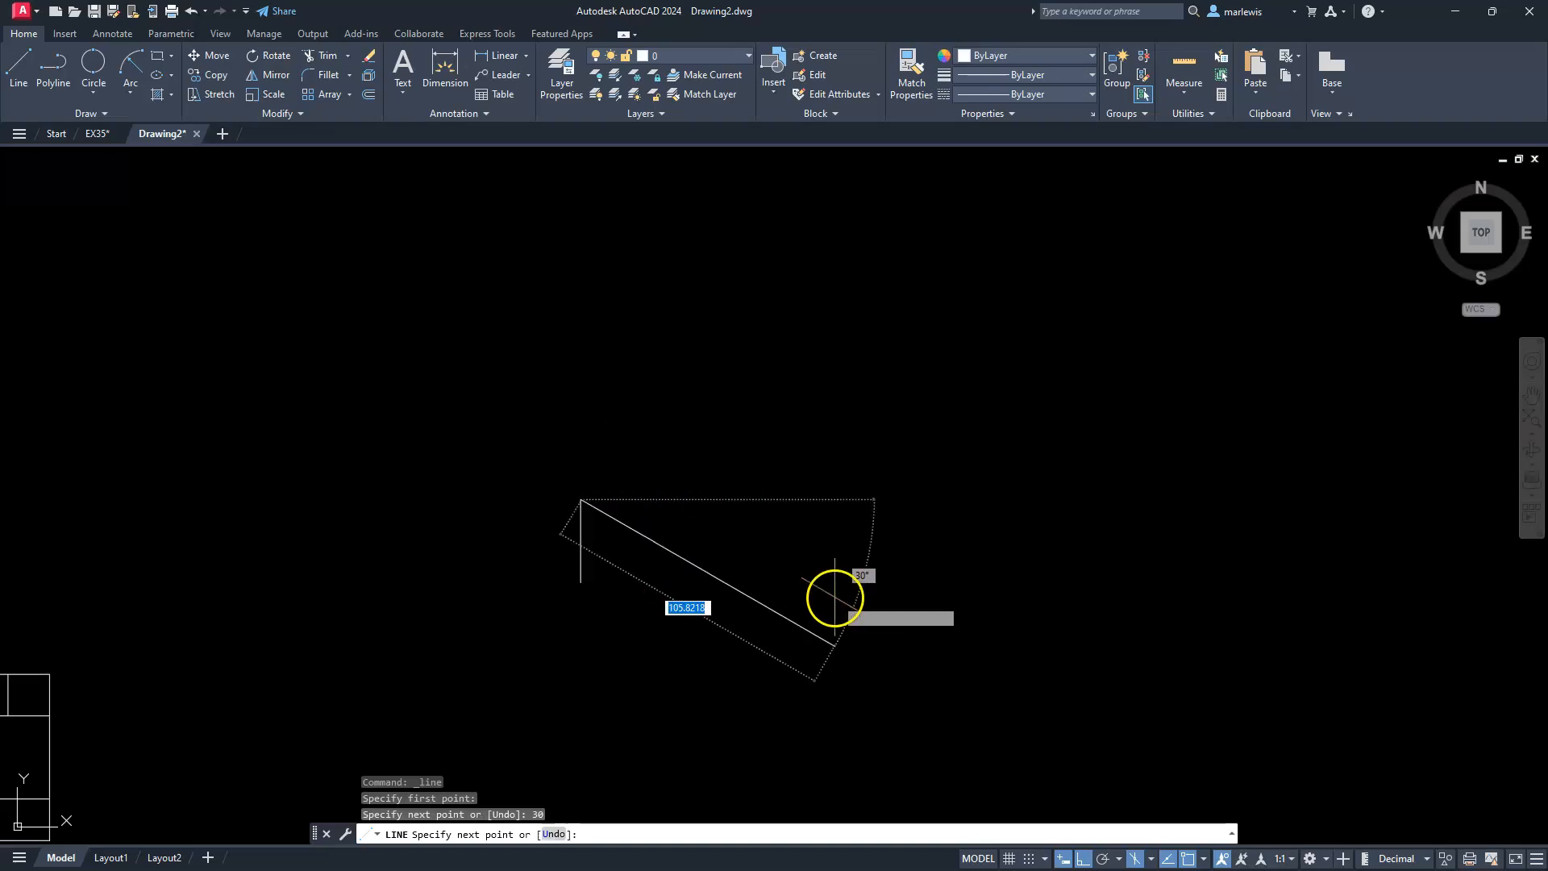
{"action": "type", "text": "100"}
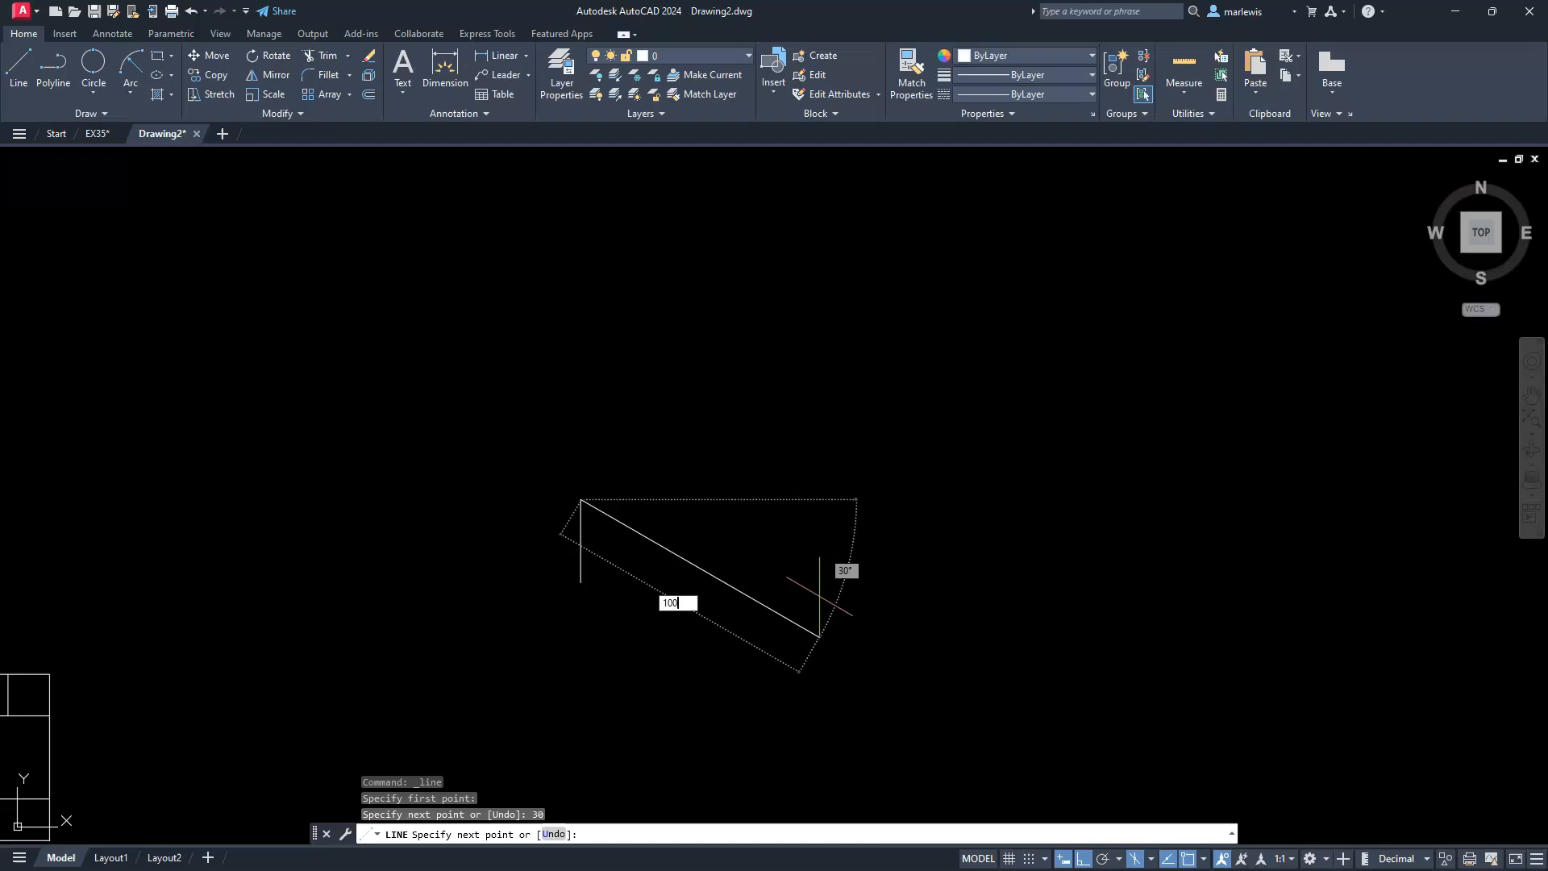
{"action": "key", "text": "Return"}
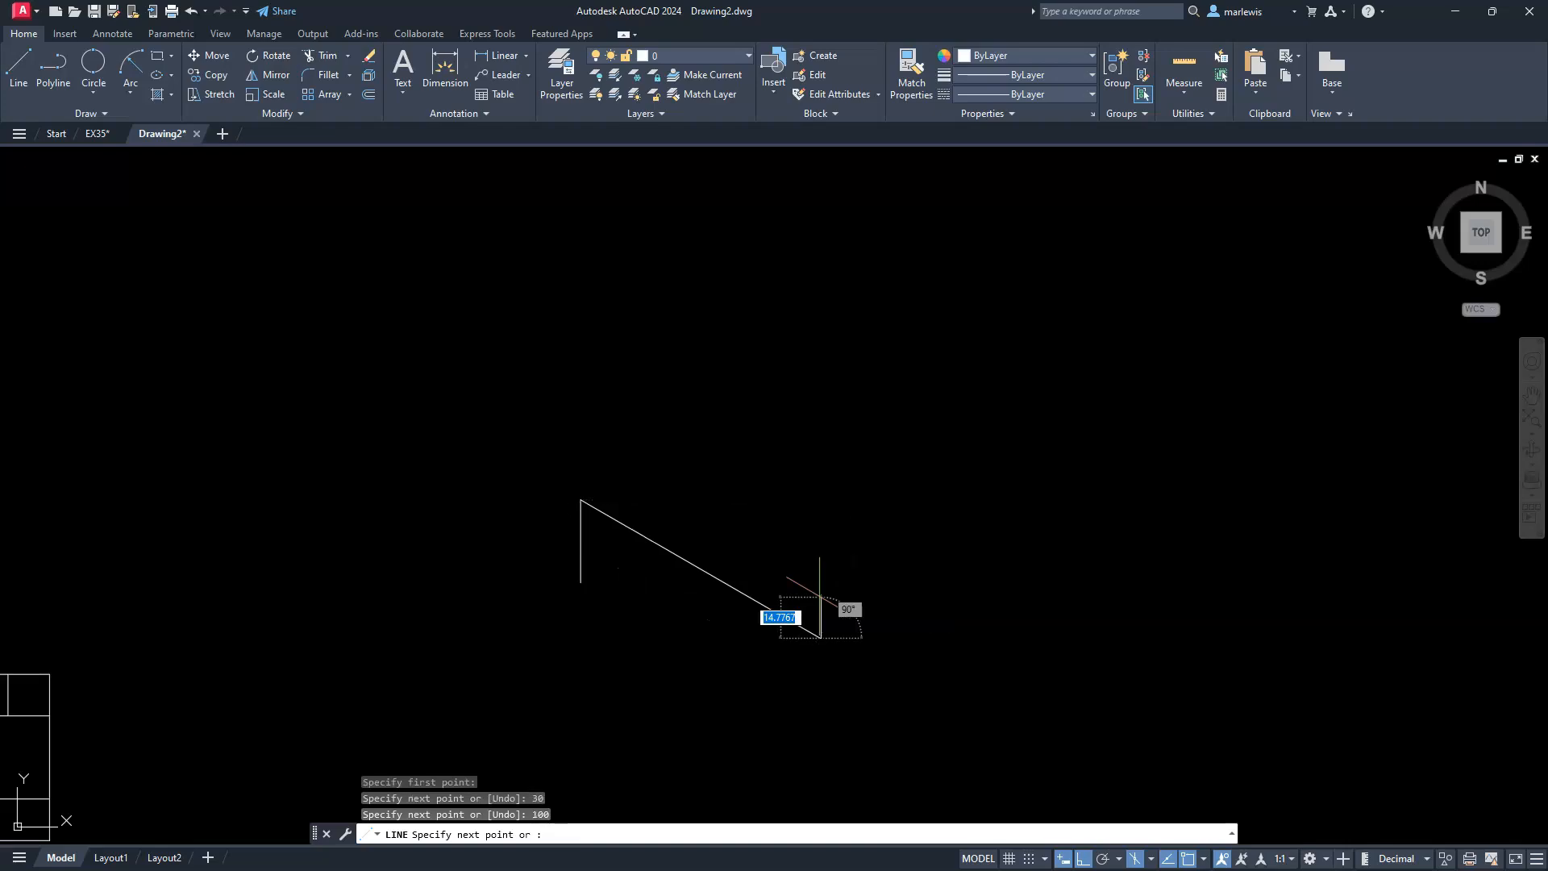
{"action": "type", "text": "30"}
{"action": "key", "text": "Return"}
{"action": "scroll", "coordinate": [761, 686], "scroll_direction": "up", "scroll_amount": 2}
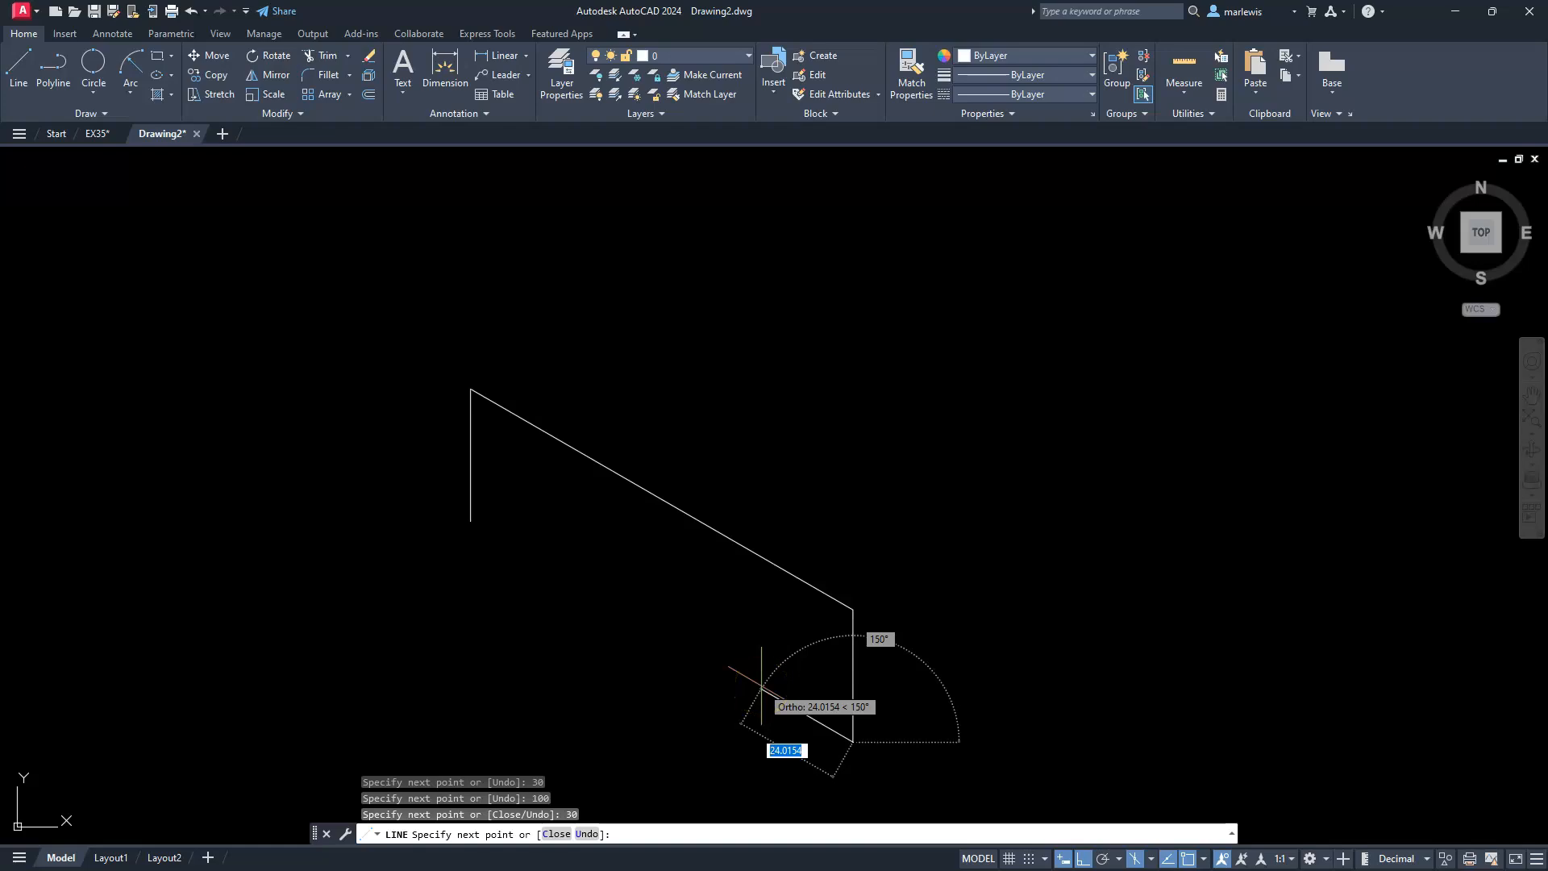
- Continue the front face with lines 10 back along the axis, 10 up, 80 back and 10 down, and close it to its start
{"action": "key", "text": "Return"}
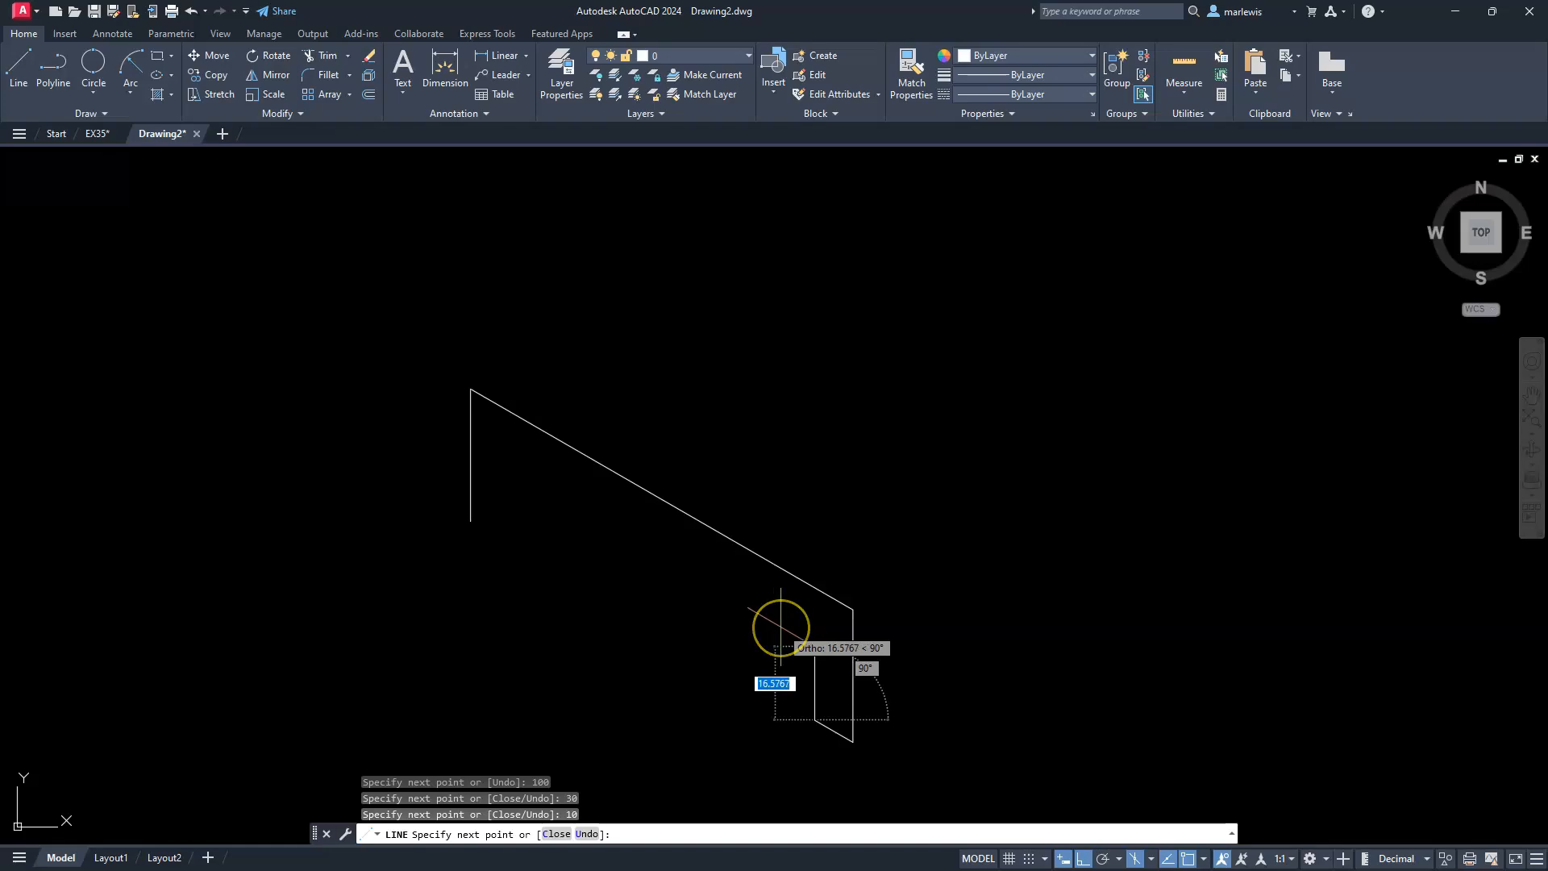
{"action": "type", "text": "10"}
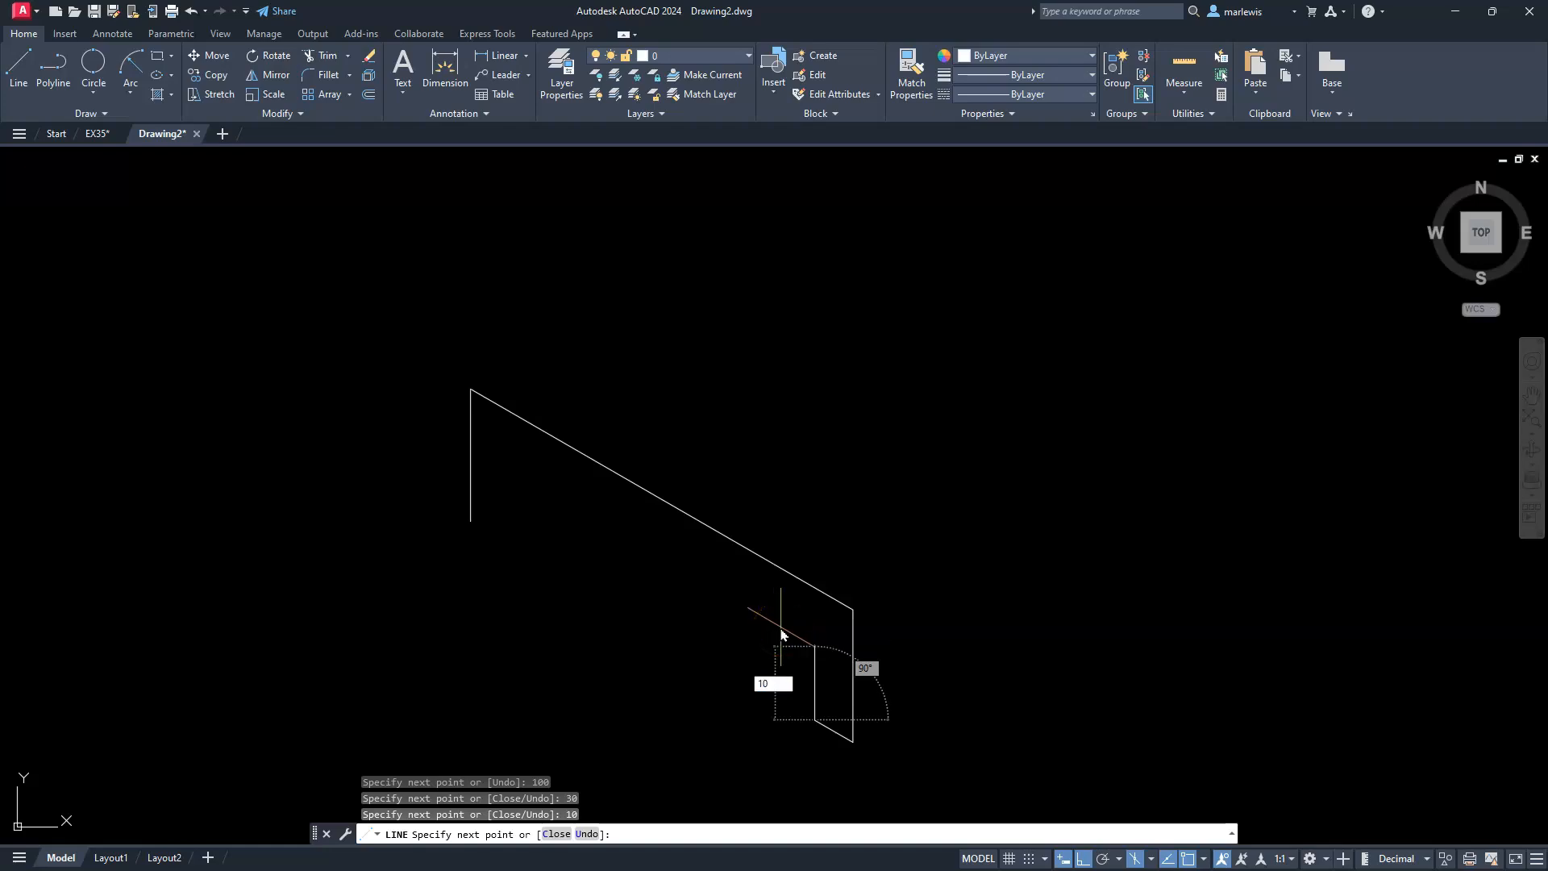
{"action": "key", "text": "Return"}
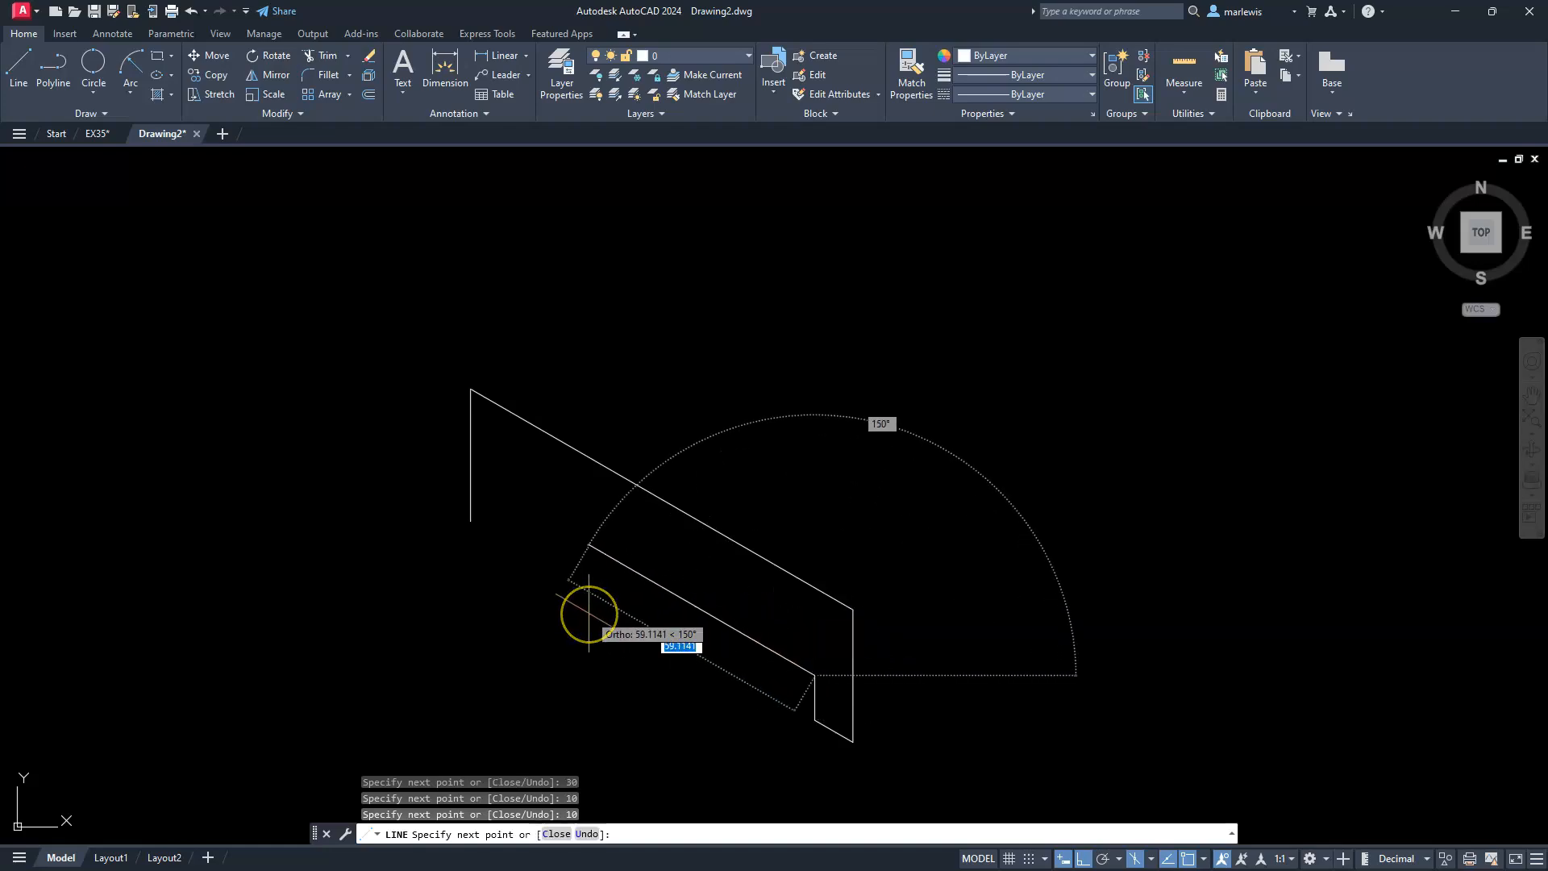
{"action": "type", "text": "80"}
{"action": "key", "text": "Return"}
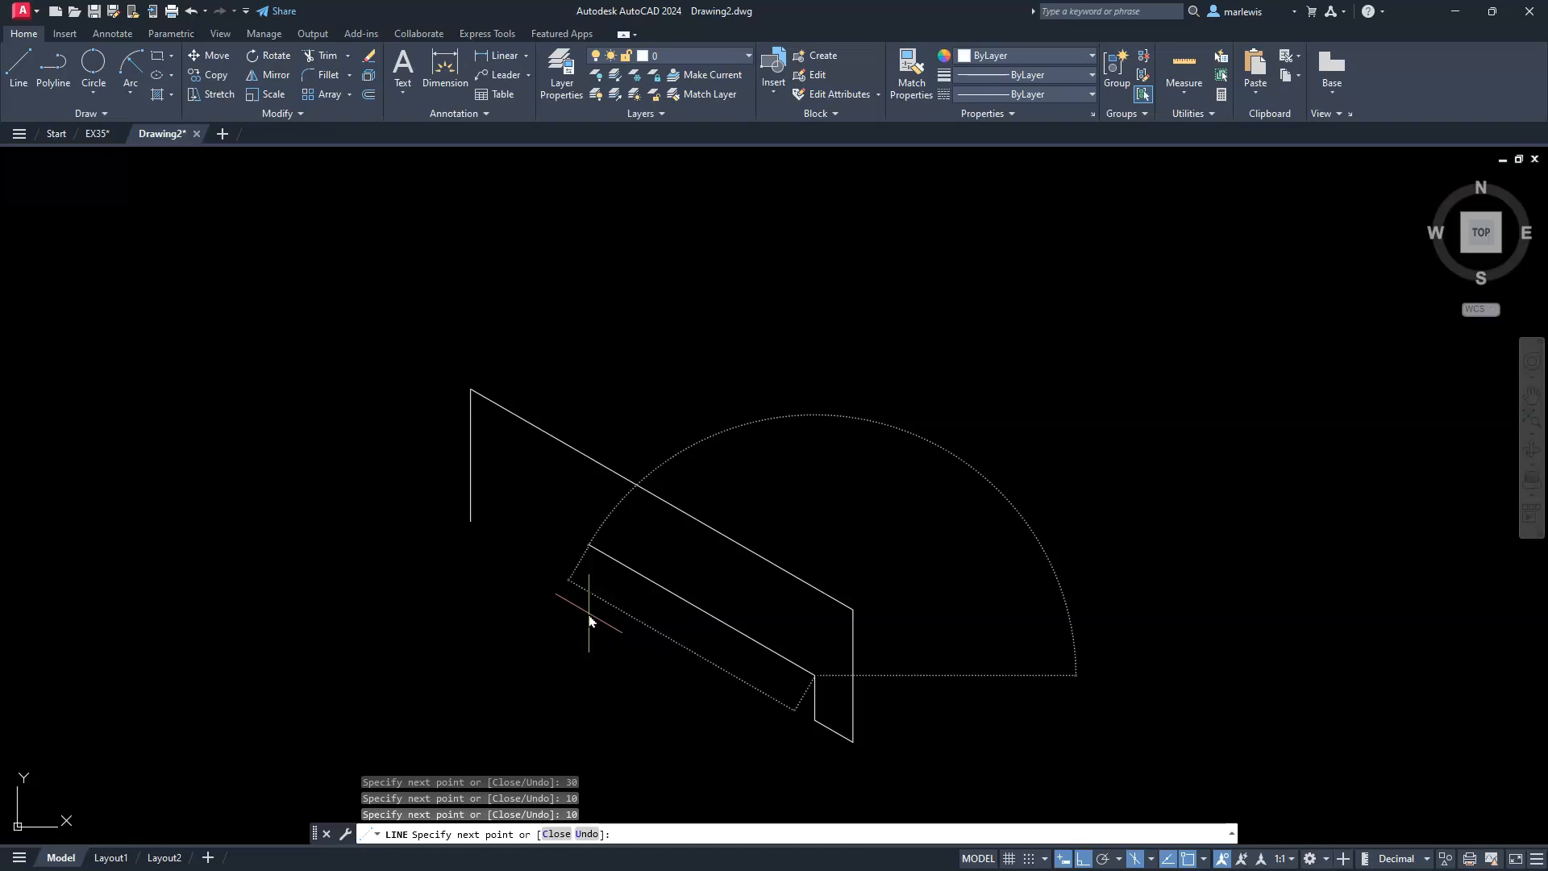
{"action": "type", "text": "10"}
{"action": "key", "text": "Return"}
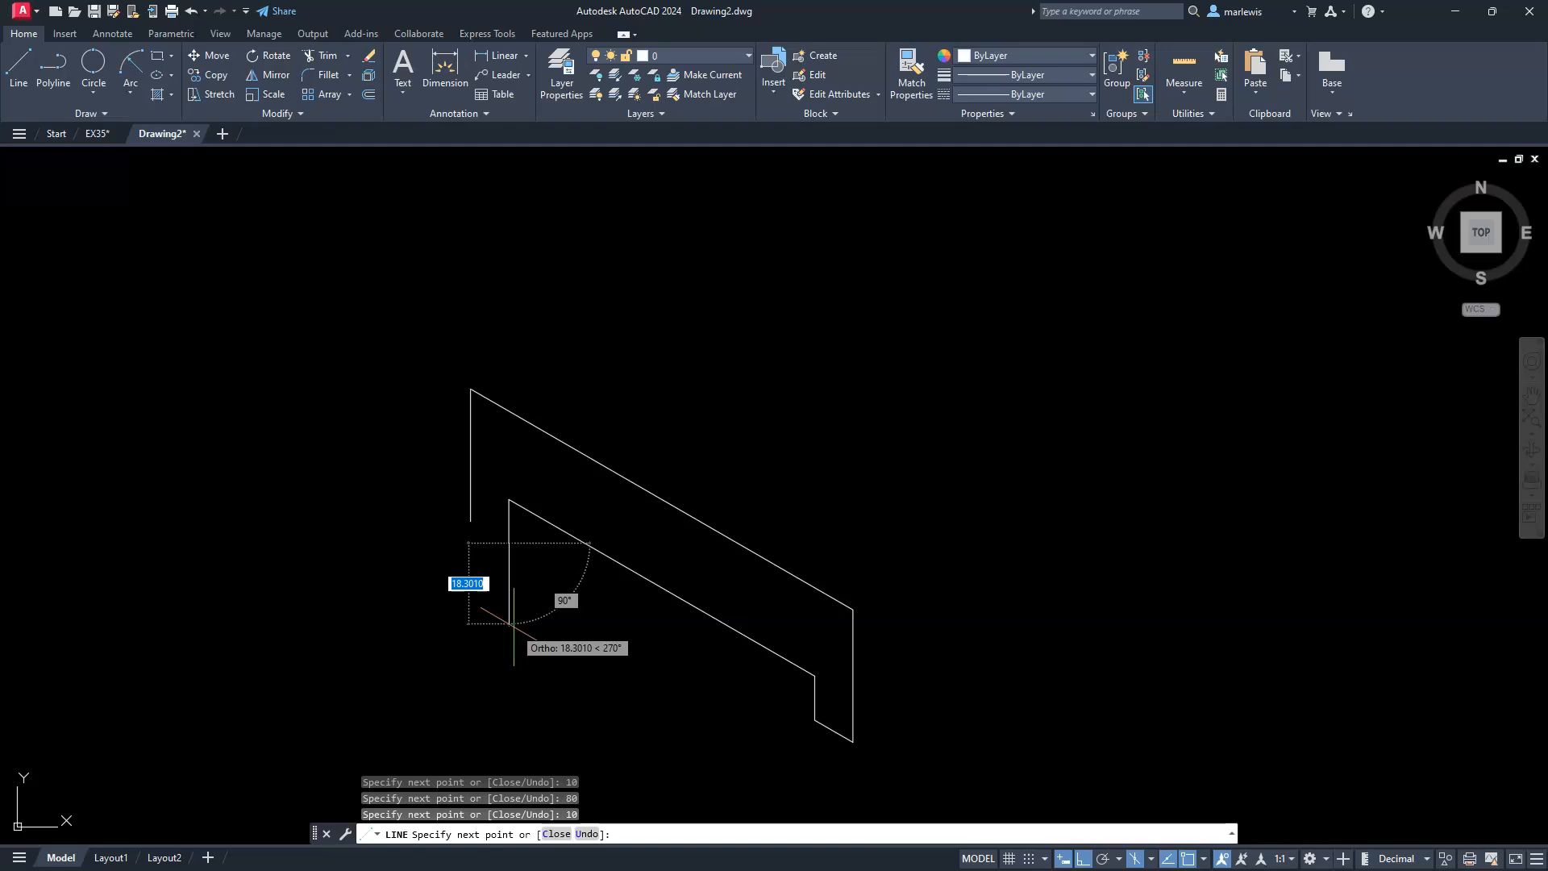
{"action": "type", "text": "c"}
{"action": "key", "text": "Return"}
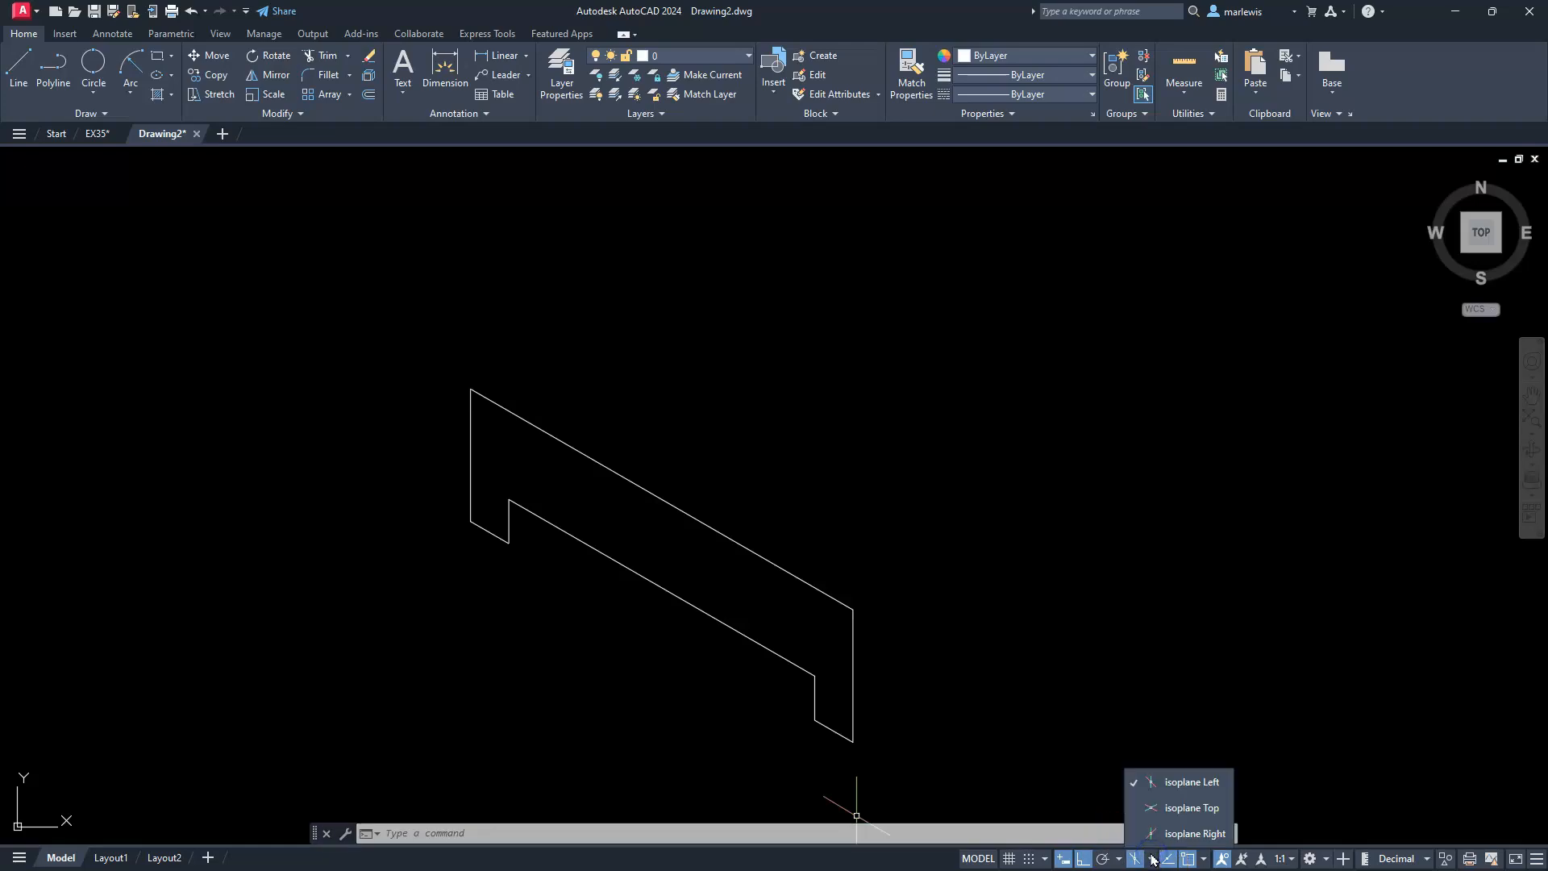
- Switch to isoplane Right and draw a 60 line along the 30° axis from the front face's lower right corner
{"action": "left_click", "coordinate": [1176, 837]}
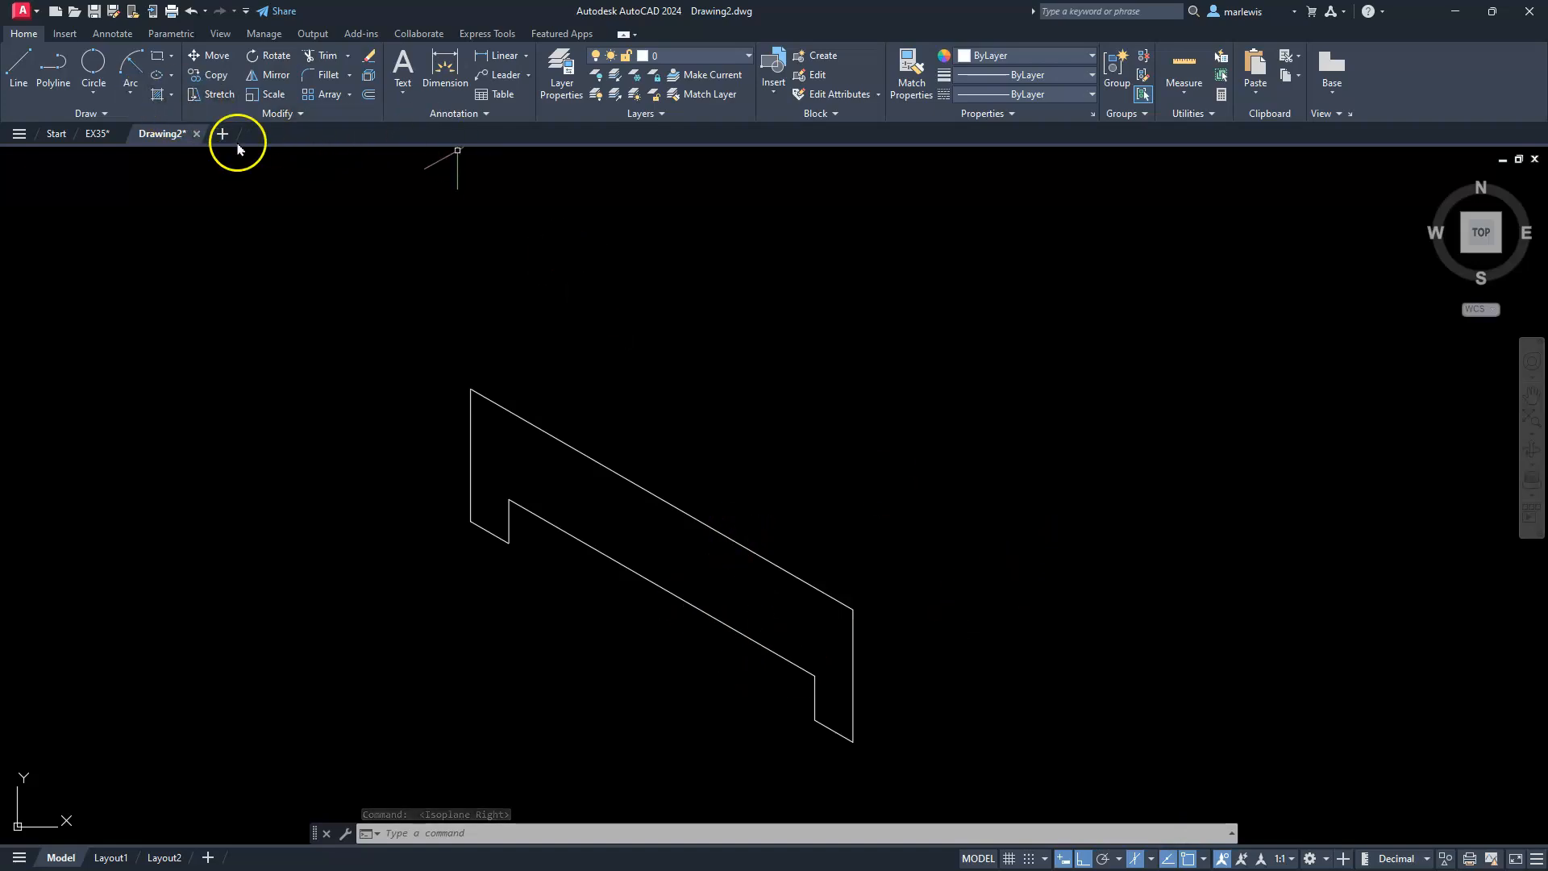
{"action": "left_click", "coordinate": [16, 73]}
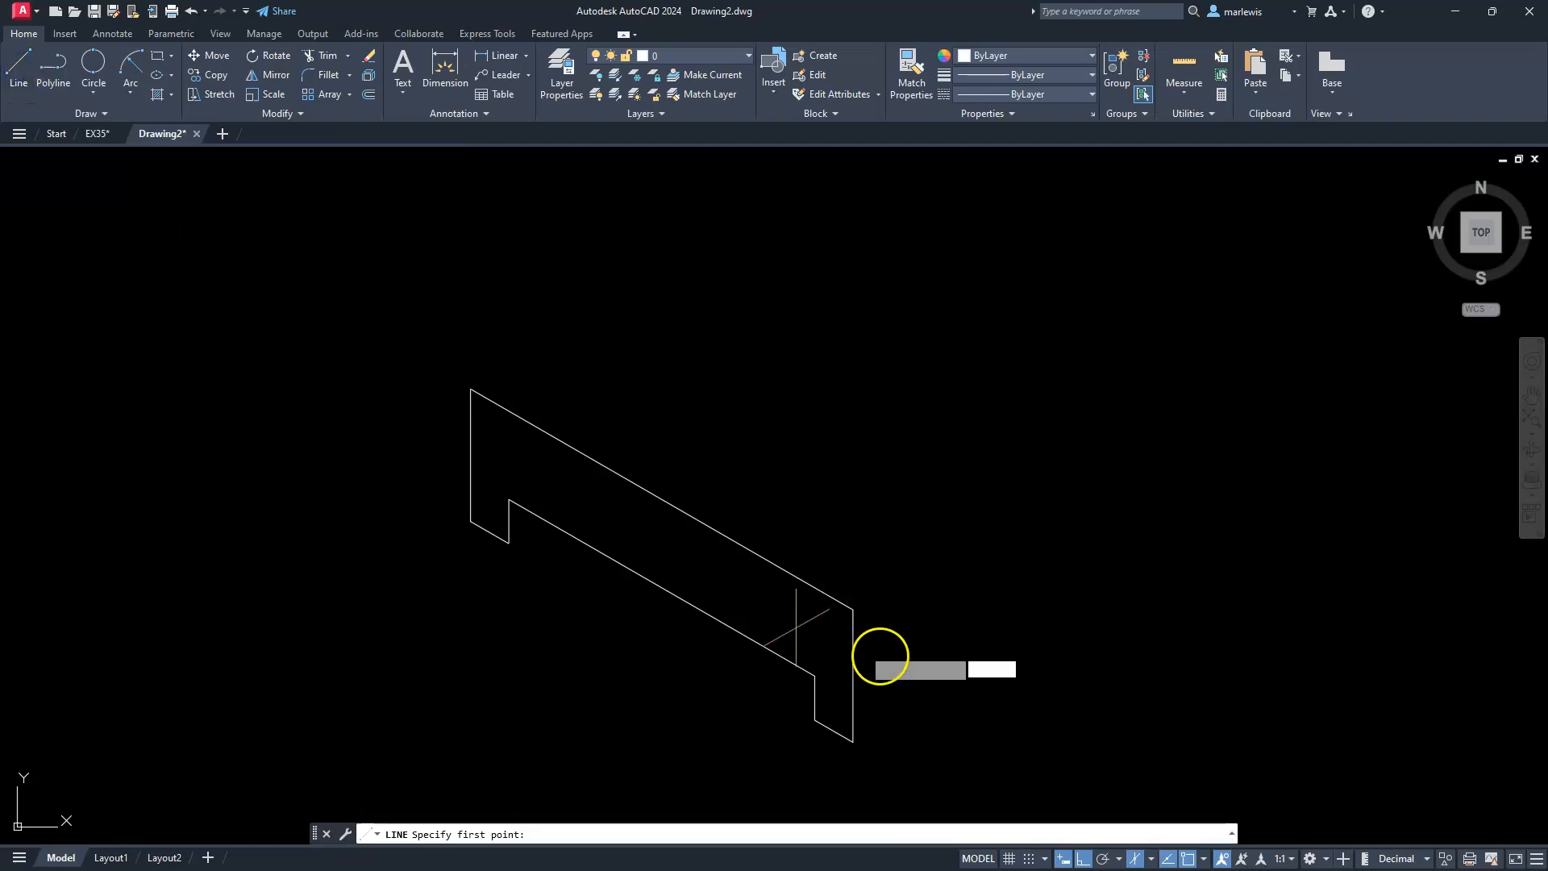
{"action": "left_click", "coordinate": [854, 739]}
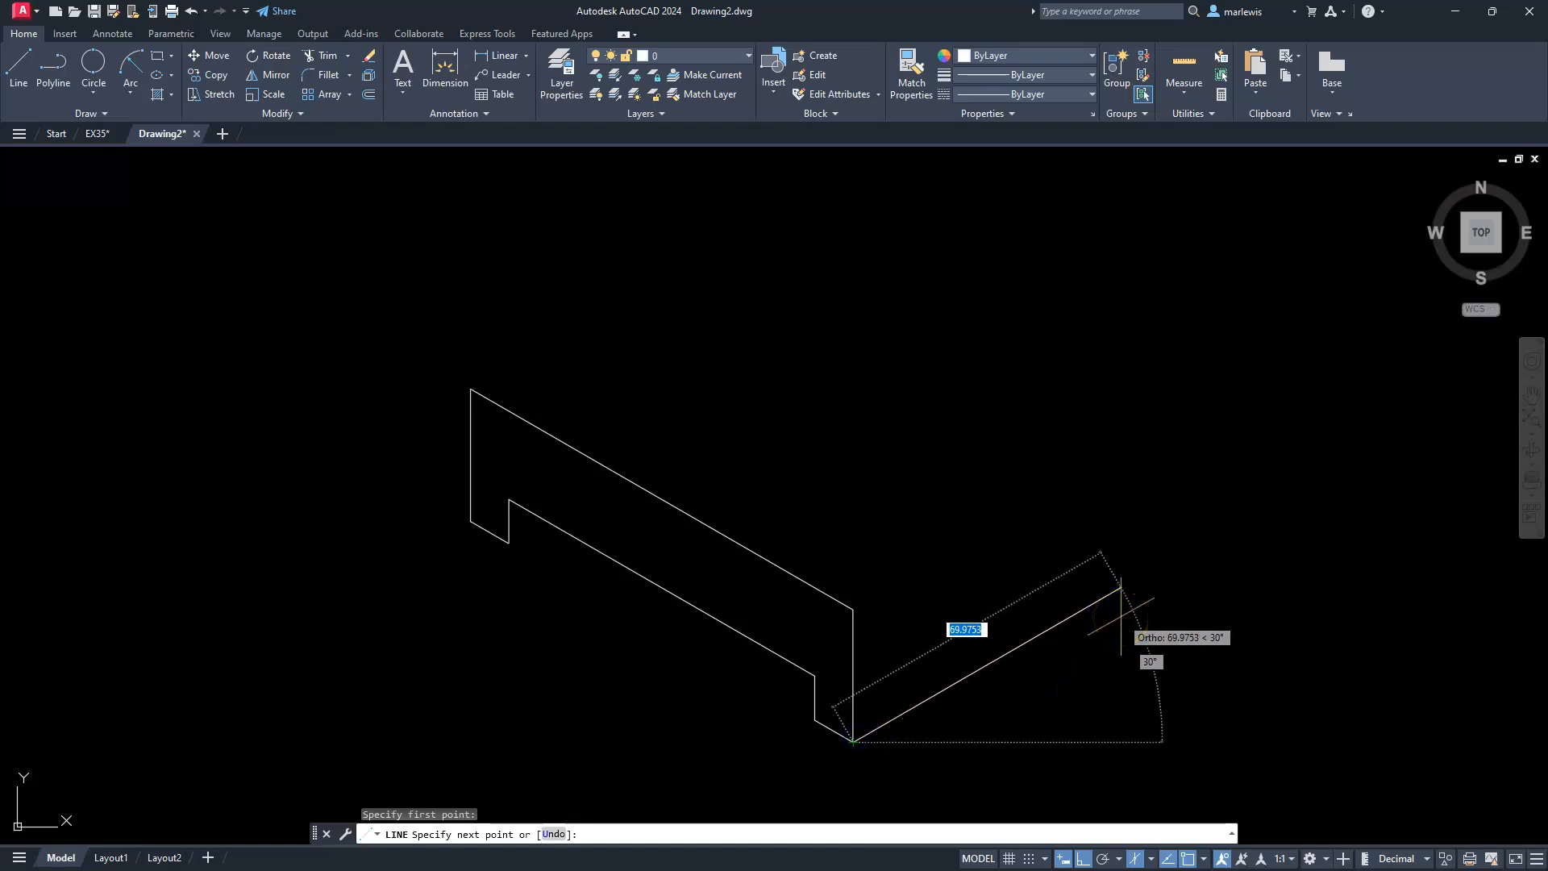
{"action": "type", "text": "60"}
{"action": "key", "text": "Return"}
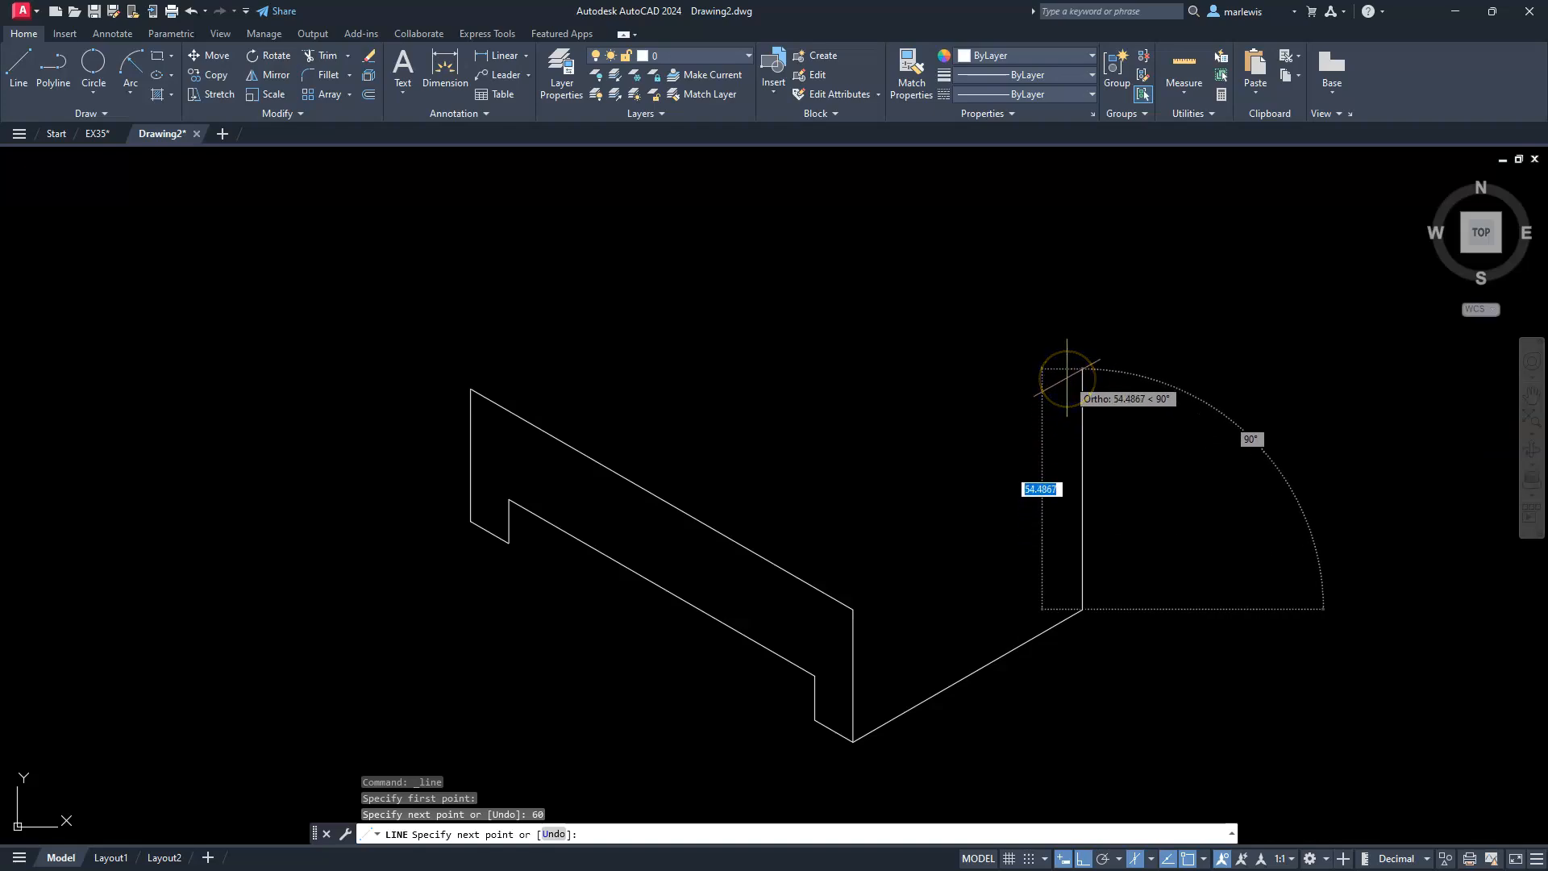
{"action": "type", "text": "55"}
{"action": "key", "text": "Return"}
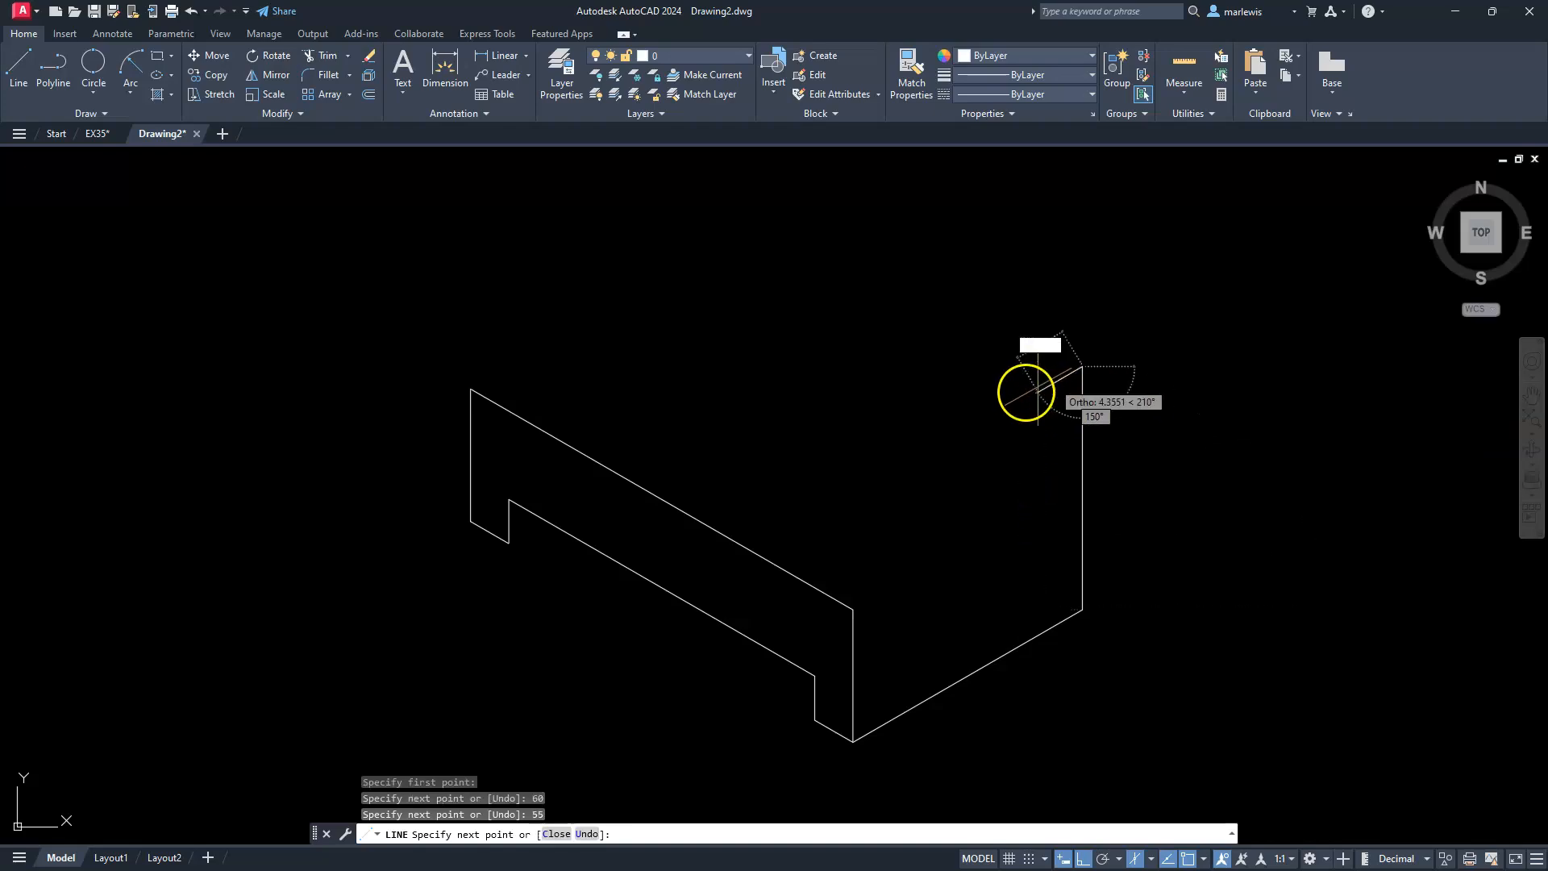
{"action": "type", "text": "15"}
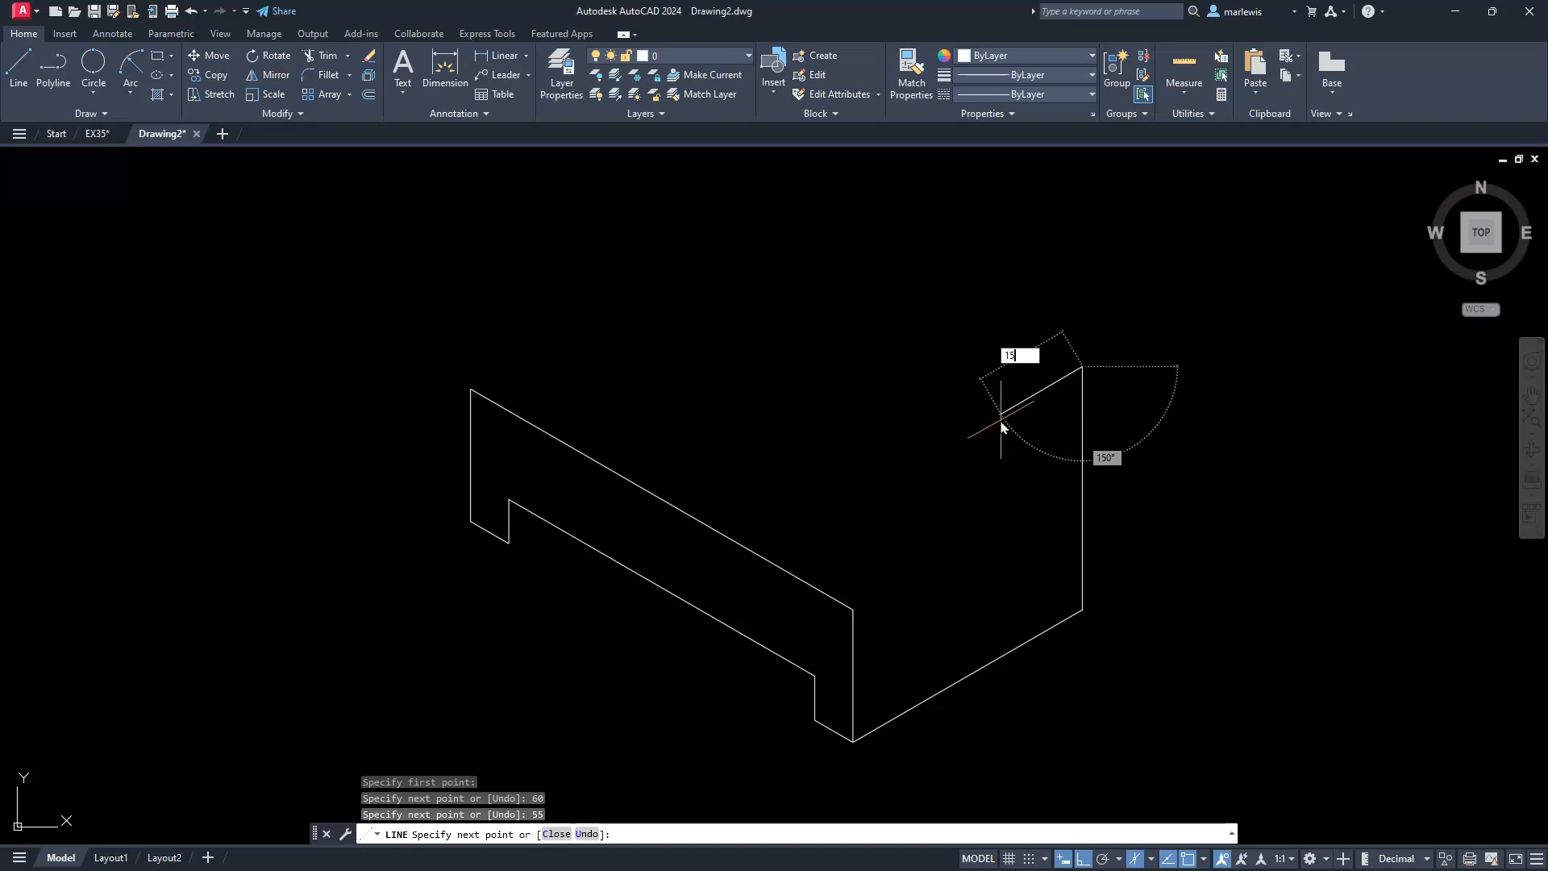
{"action": "key", "text": "Return"}
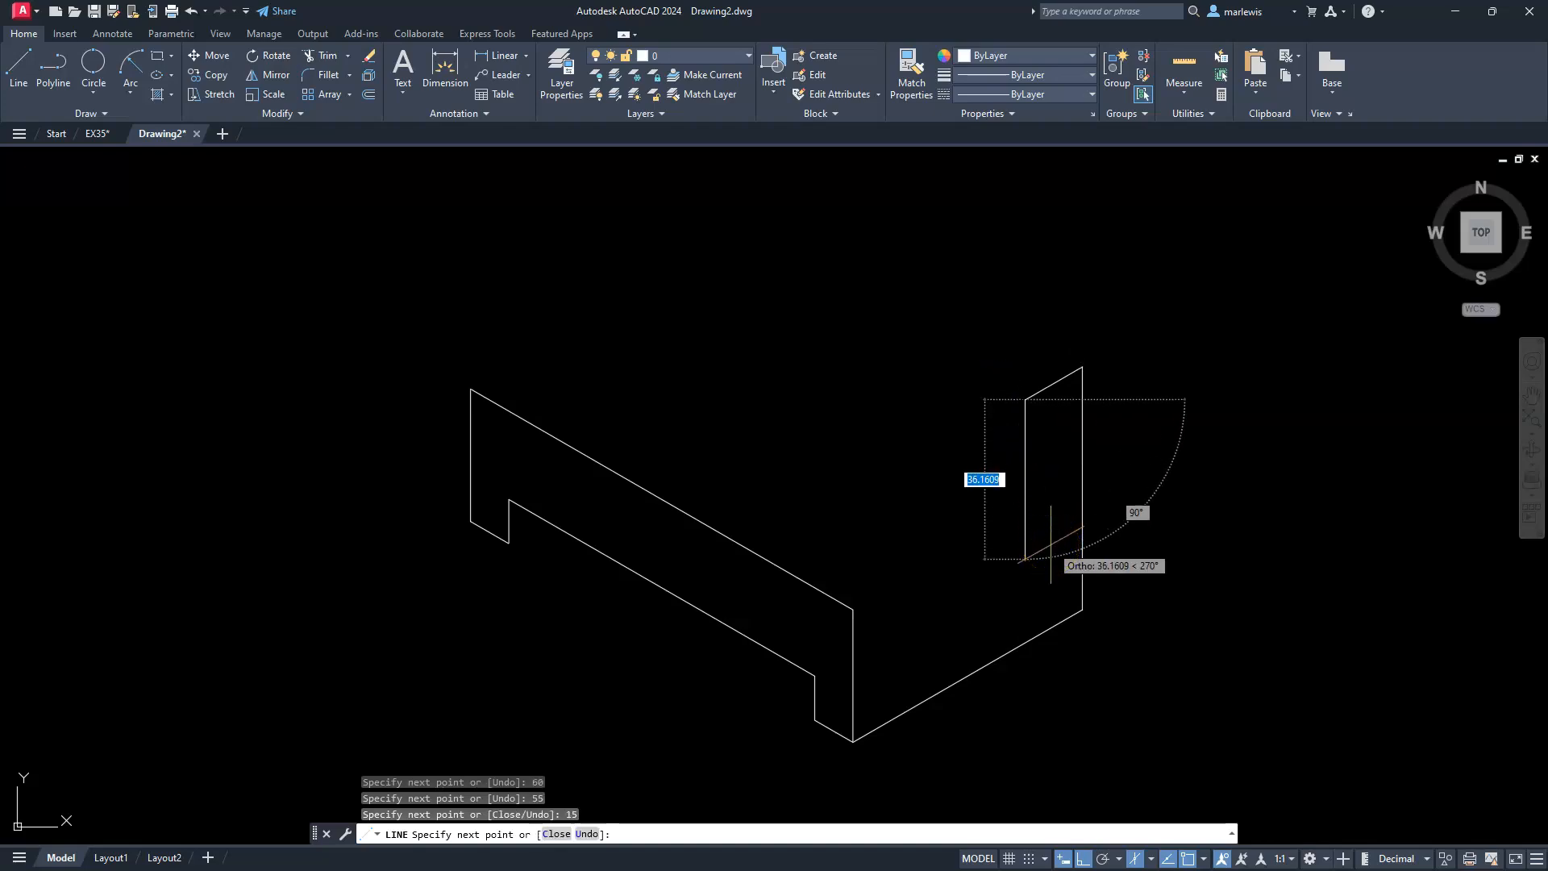
{"action": "type", "text": "40"}
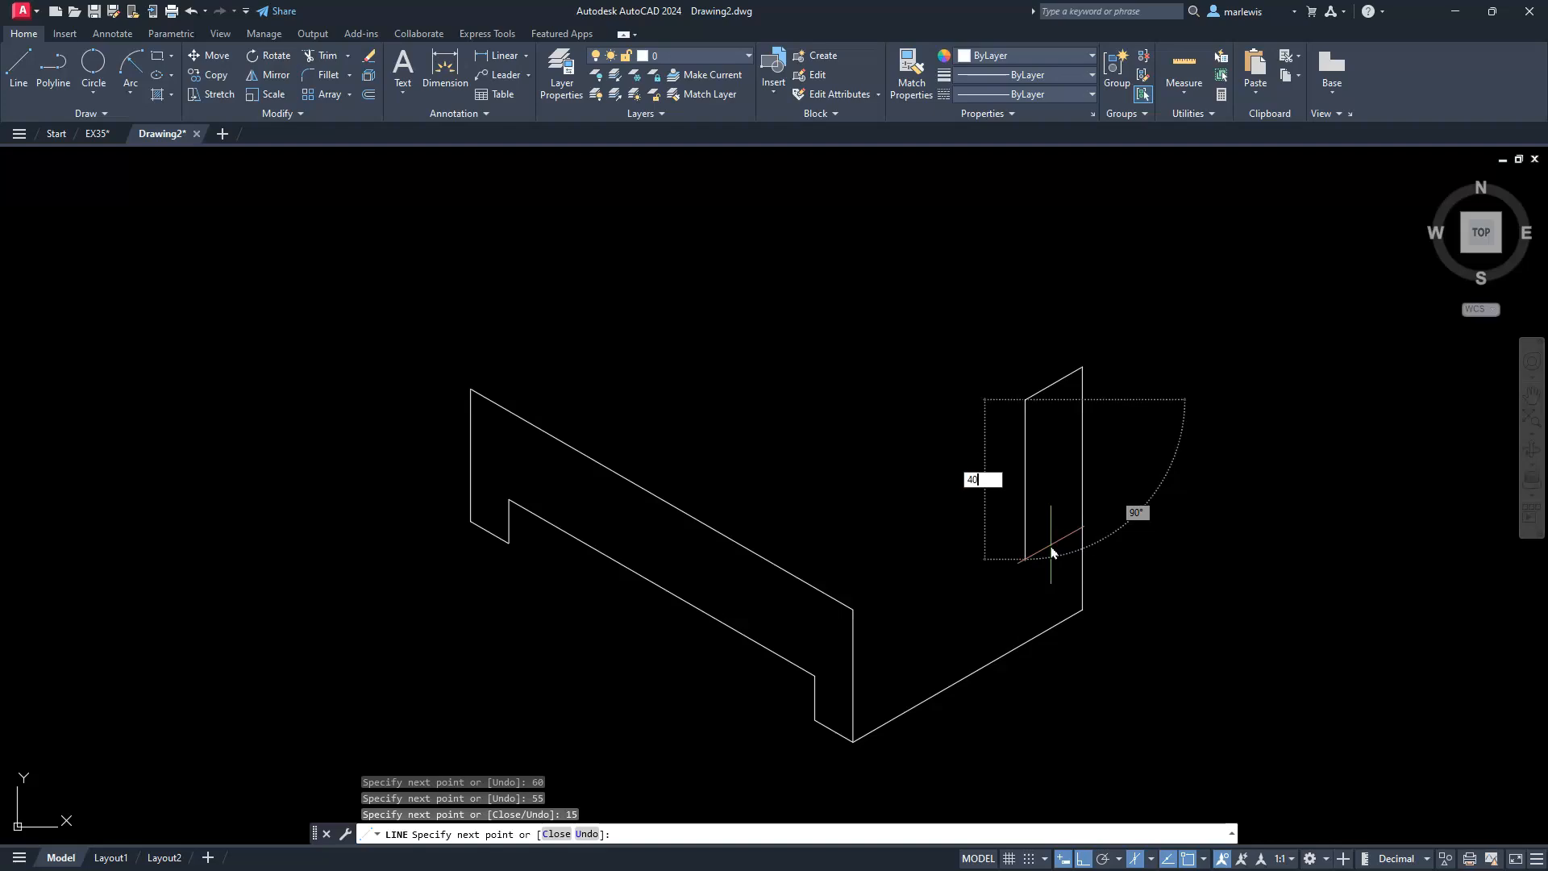
{"action": "key", "text": "Return"}
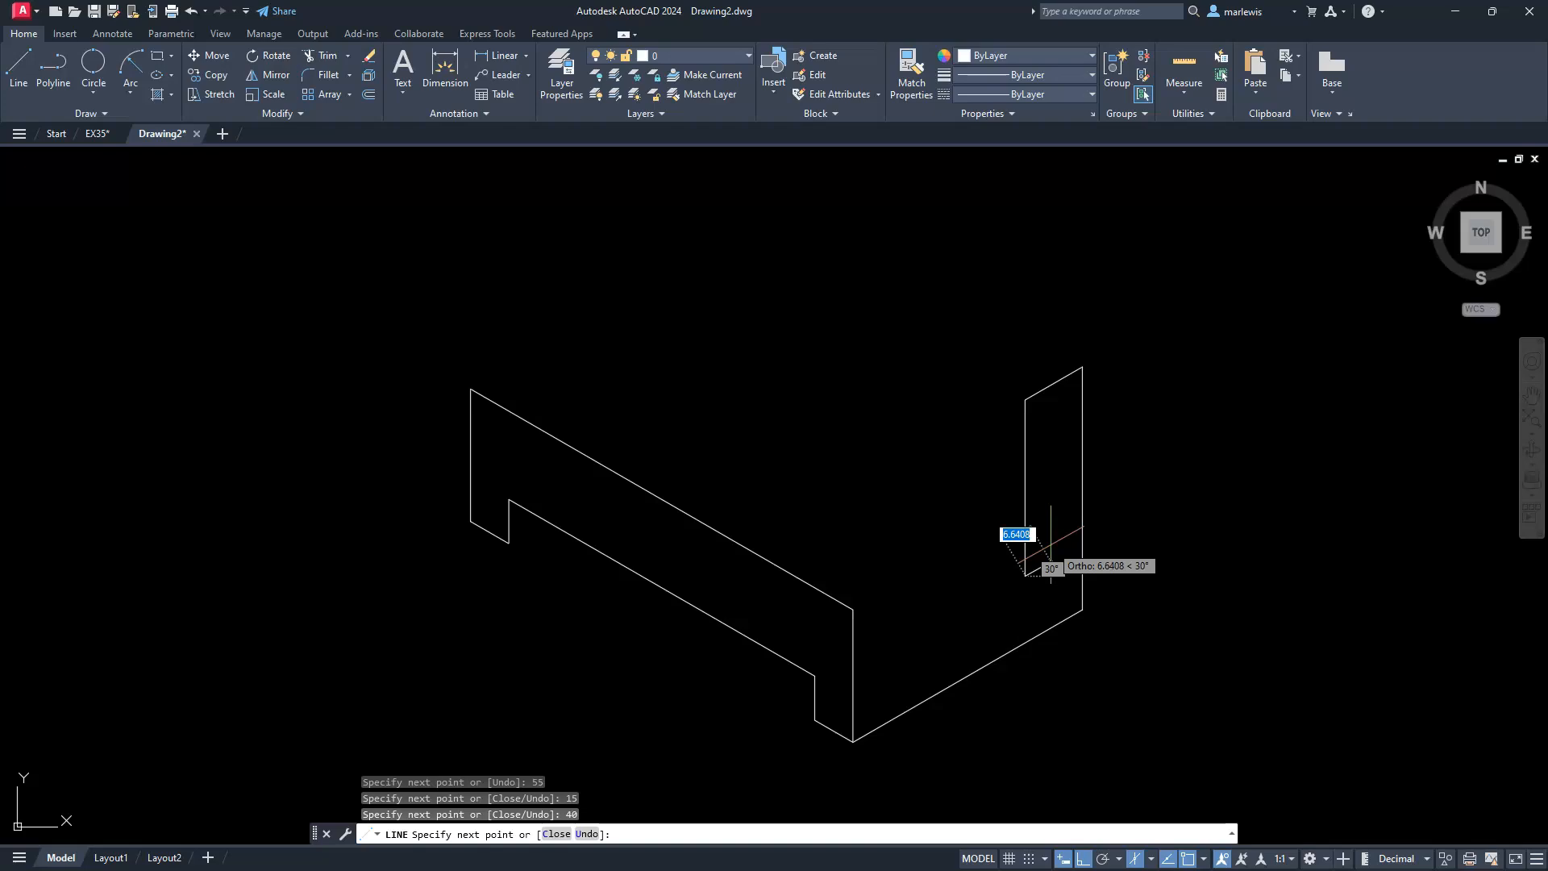
{"action": "left_click", "coordinate": [586, 834]}
{"action": "left_click", "coordinate": [591, 834]}
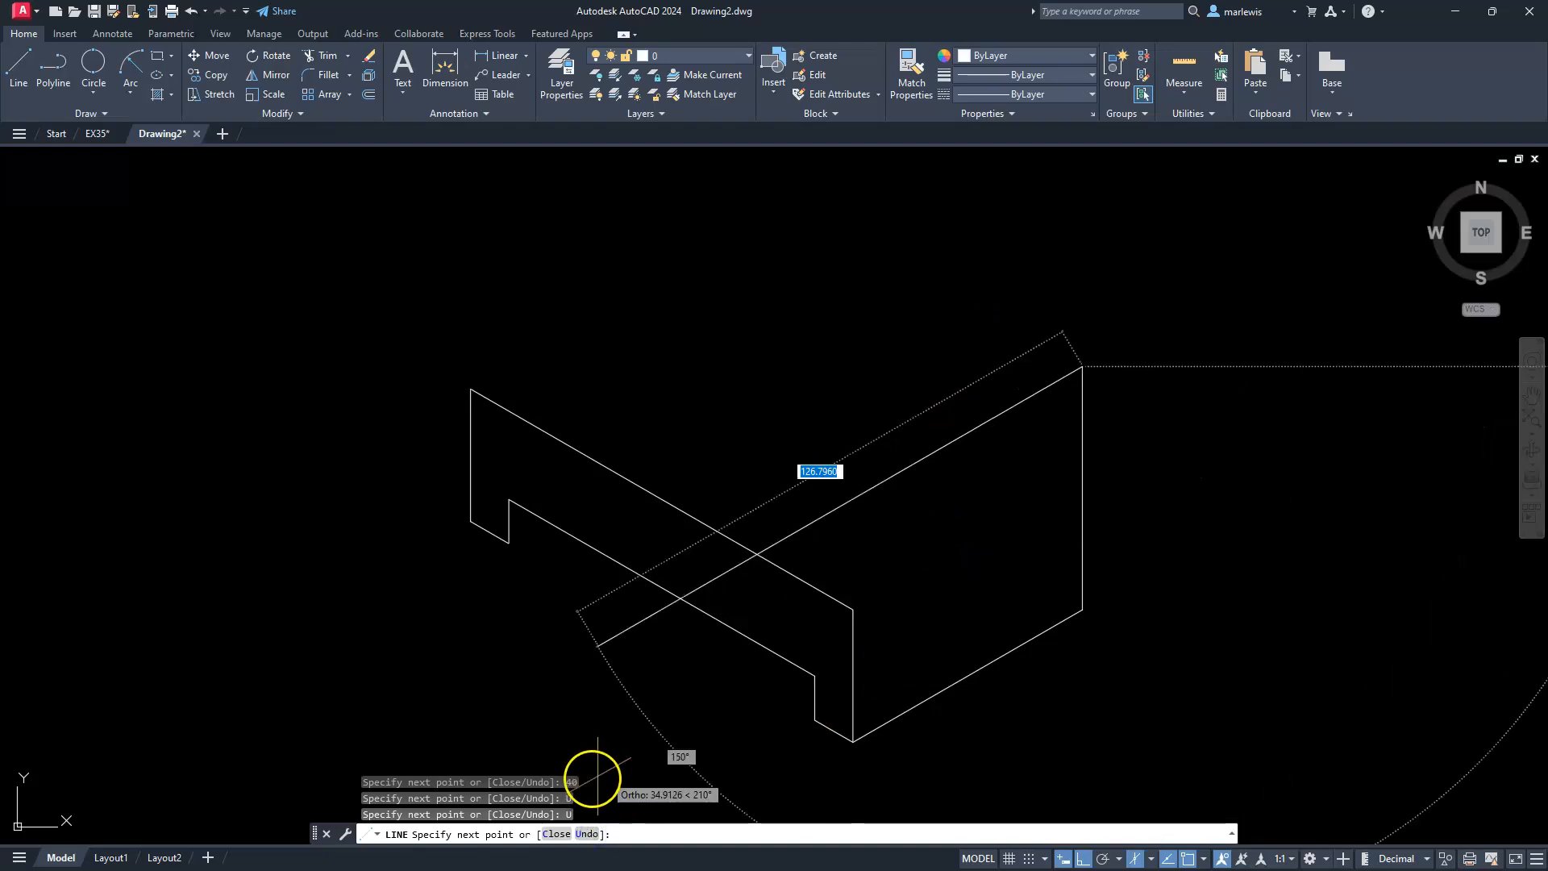
{"action": "left_click", "coordinate": [586, 834]}
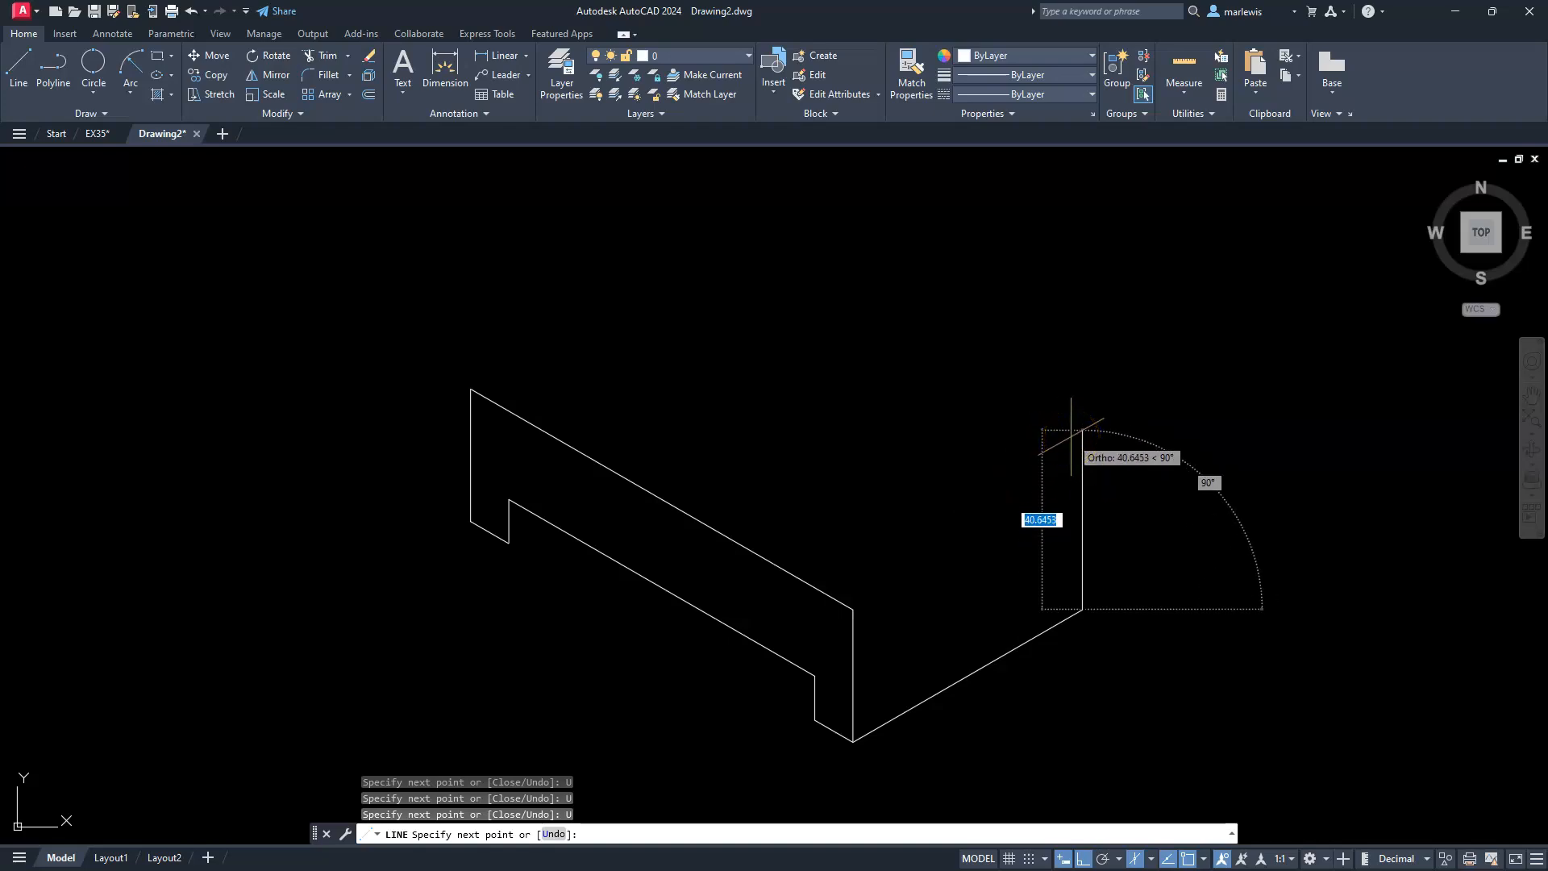
- Continue the isometric side face from the 60 line's far end with lines 30 up, 15 back along the 30° axis, and 15 down
{"action": "type", "text": "30"}
{"action": "key", "text": "Return"}
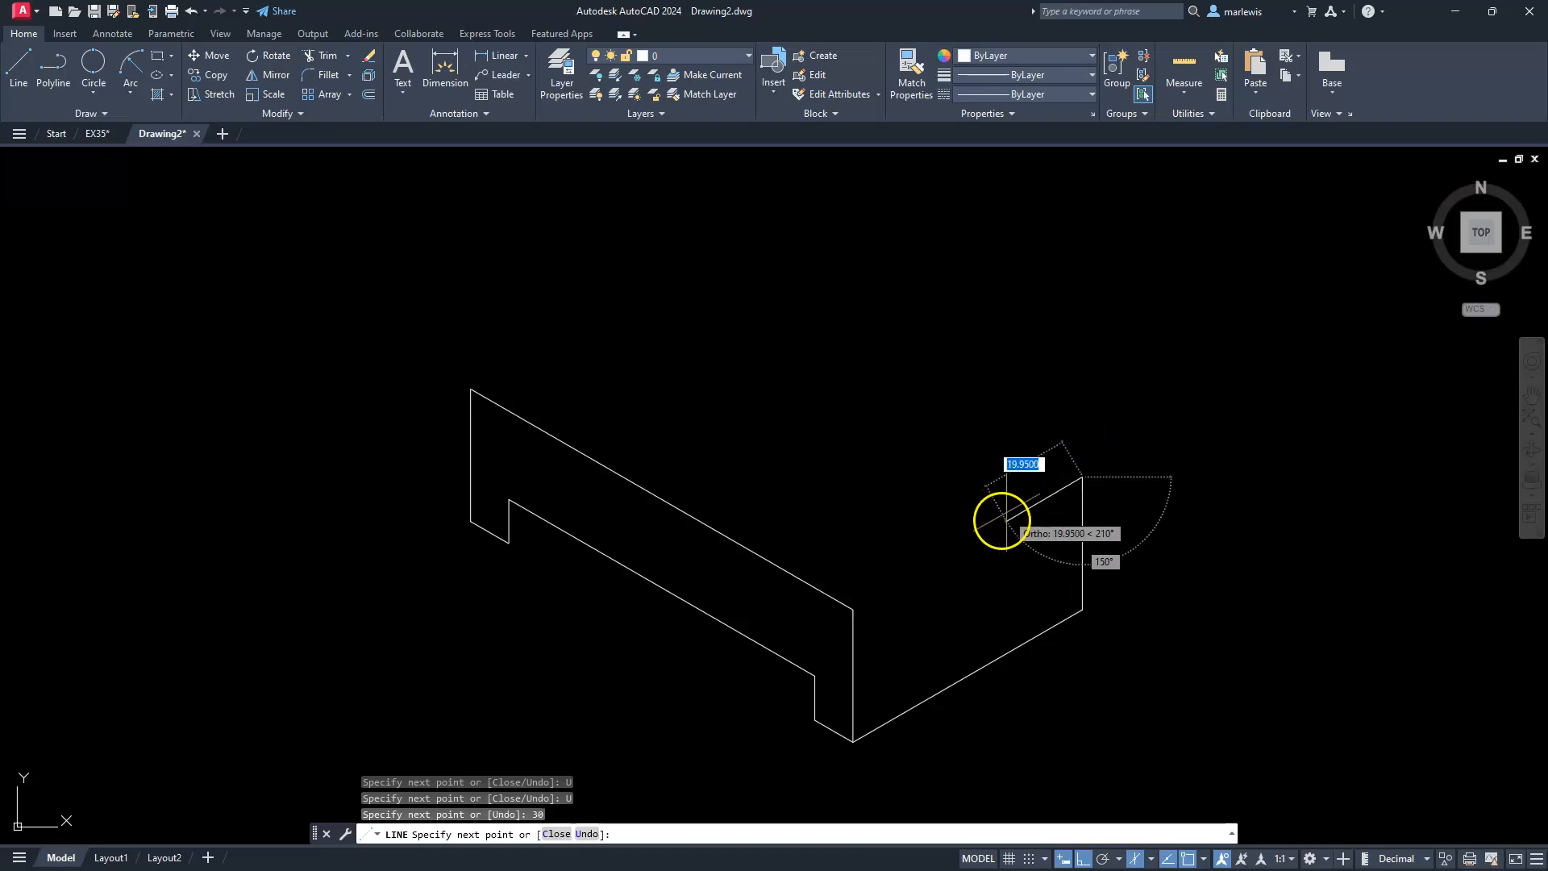
{"action": "type", "text": "1"}
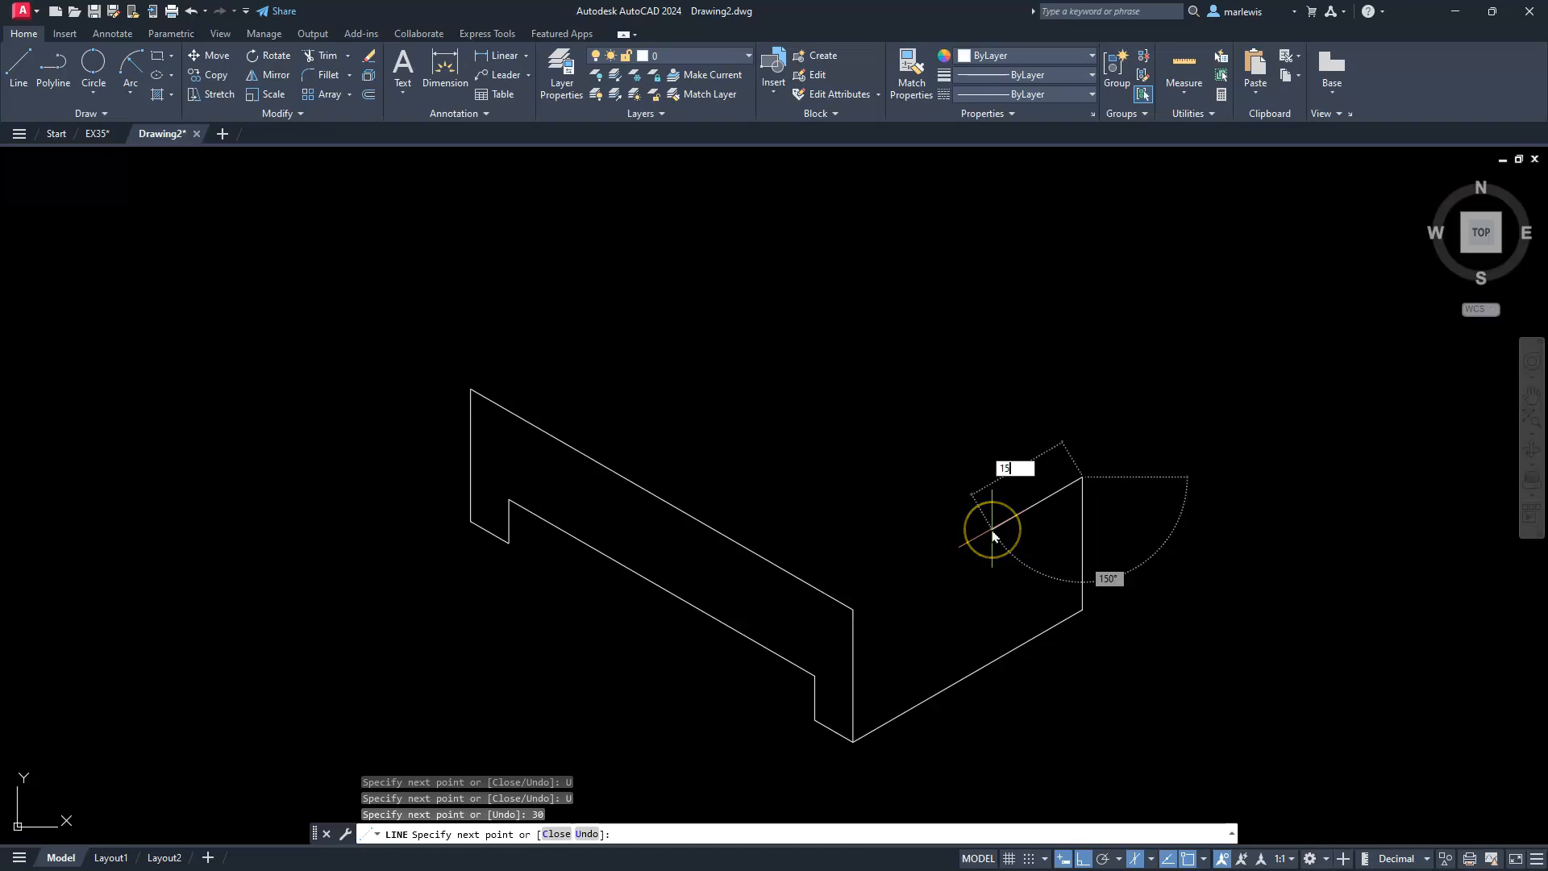
{"action": "type", "text": "5"}
{"action": "key", "text": "Return"}
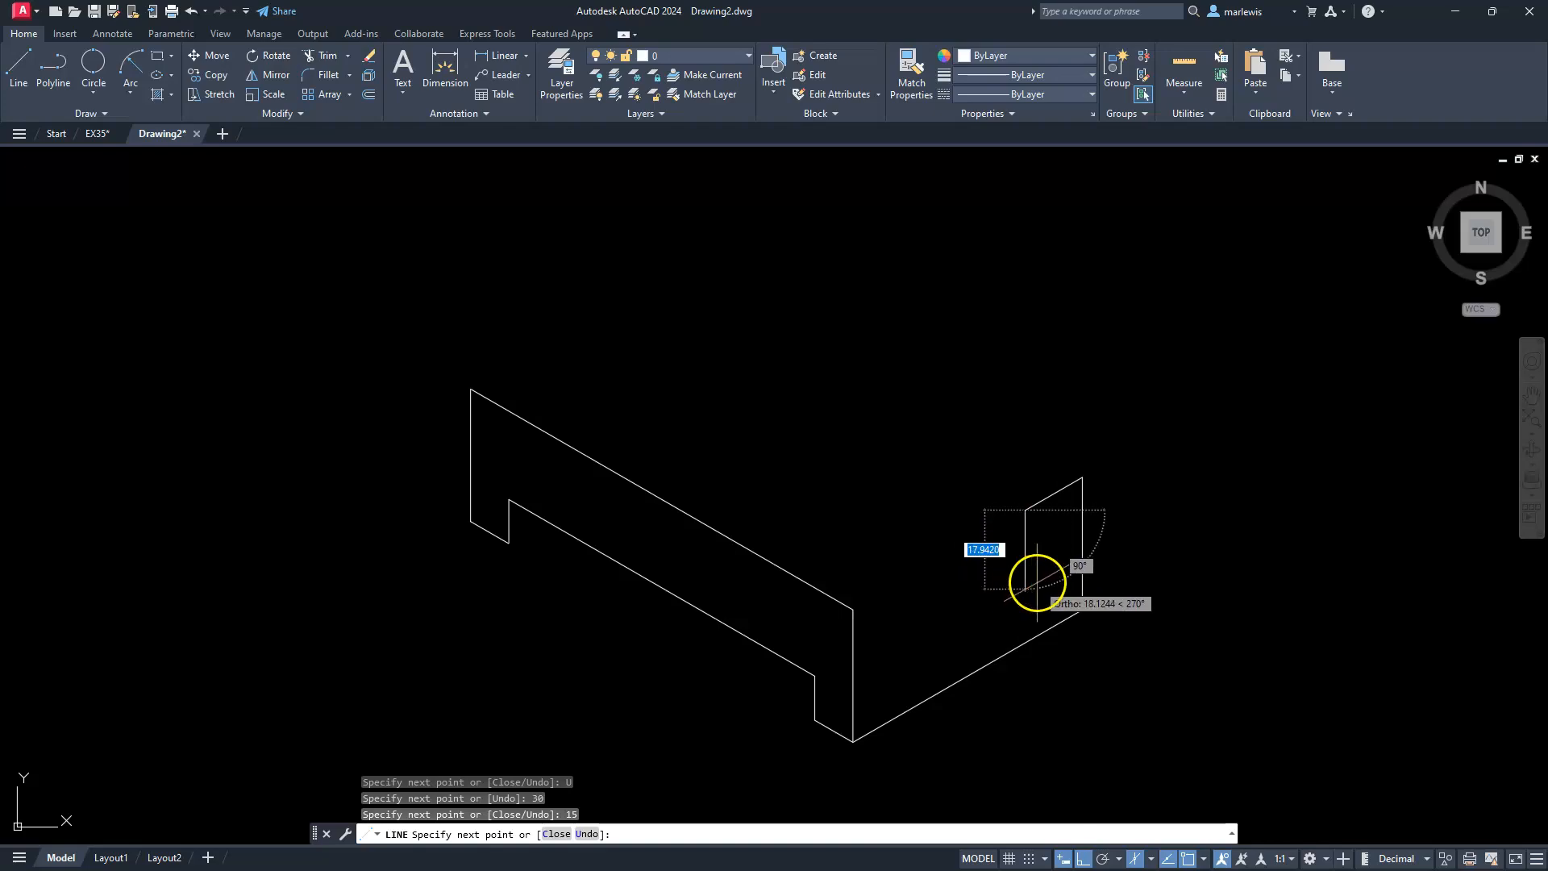
{"action": "type", "text": "1"}
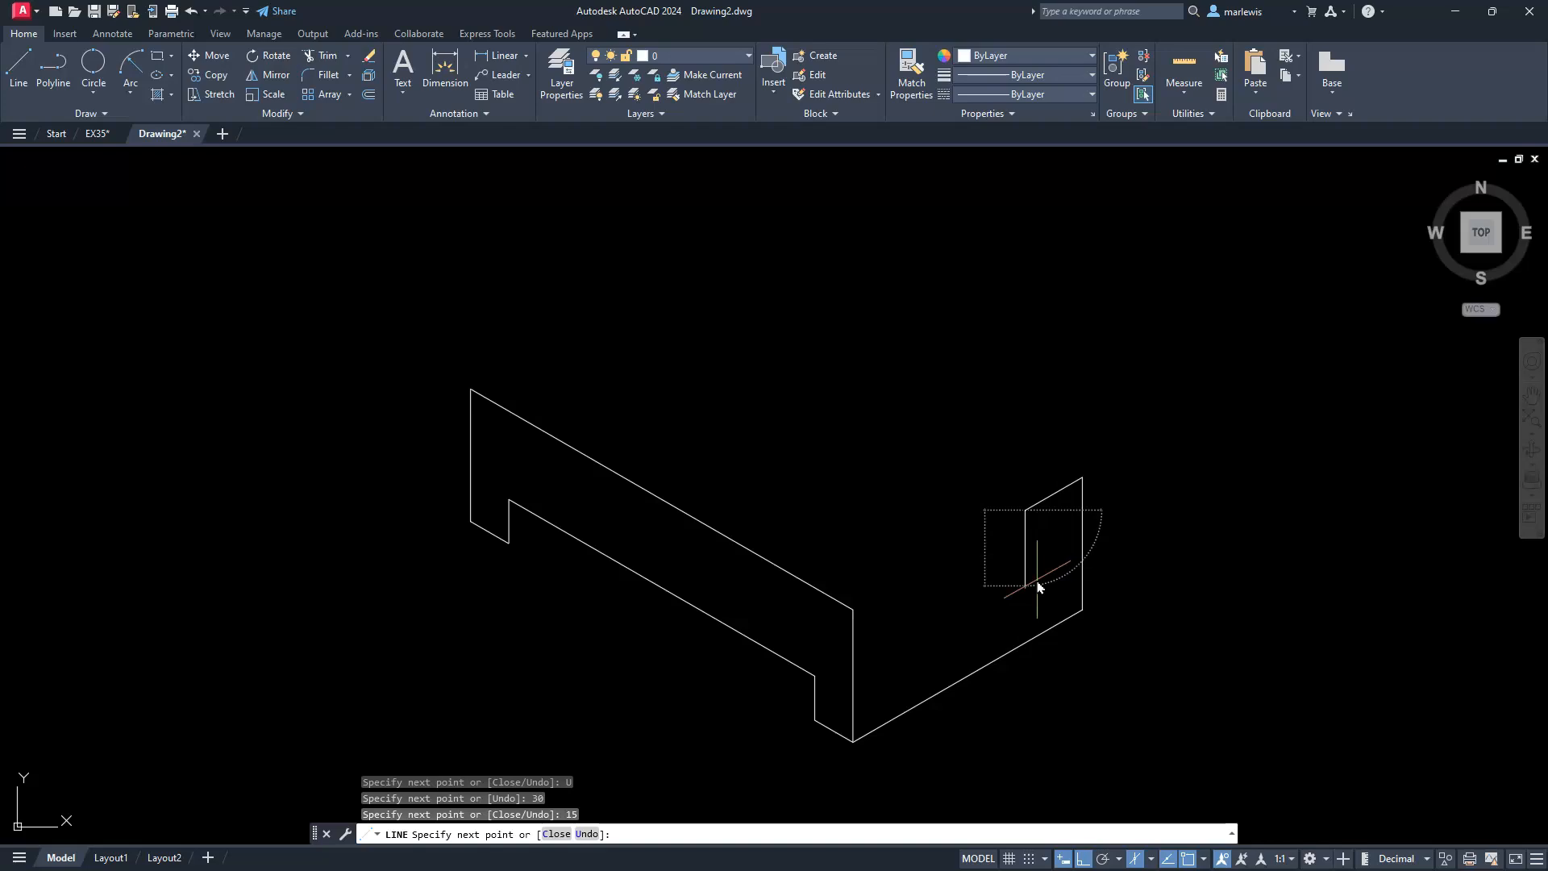
{"action": "type", "text": "15"}
{"action": "key", "text": "Return"}
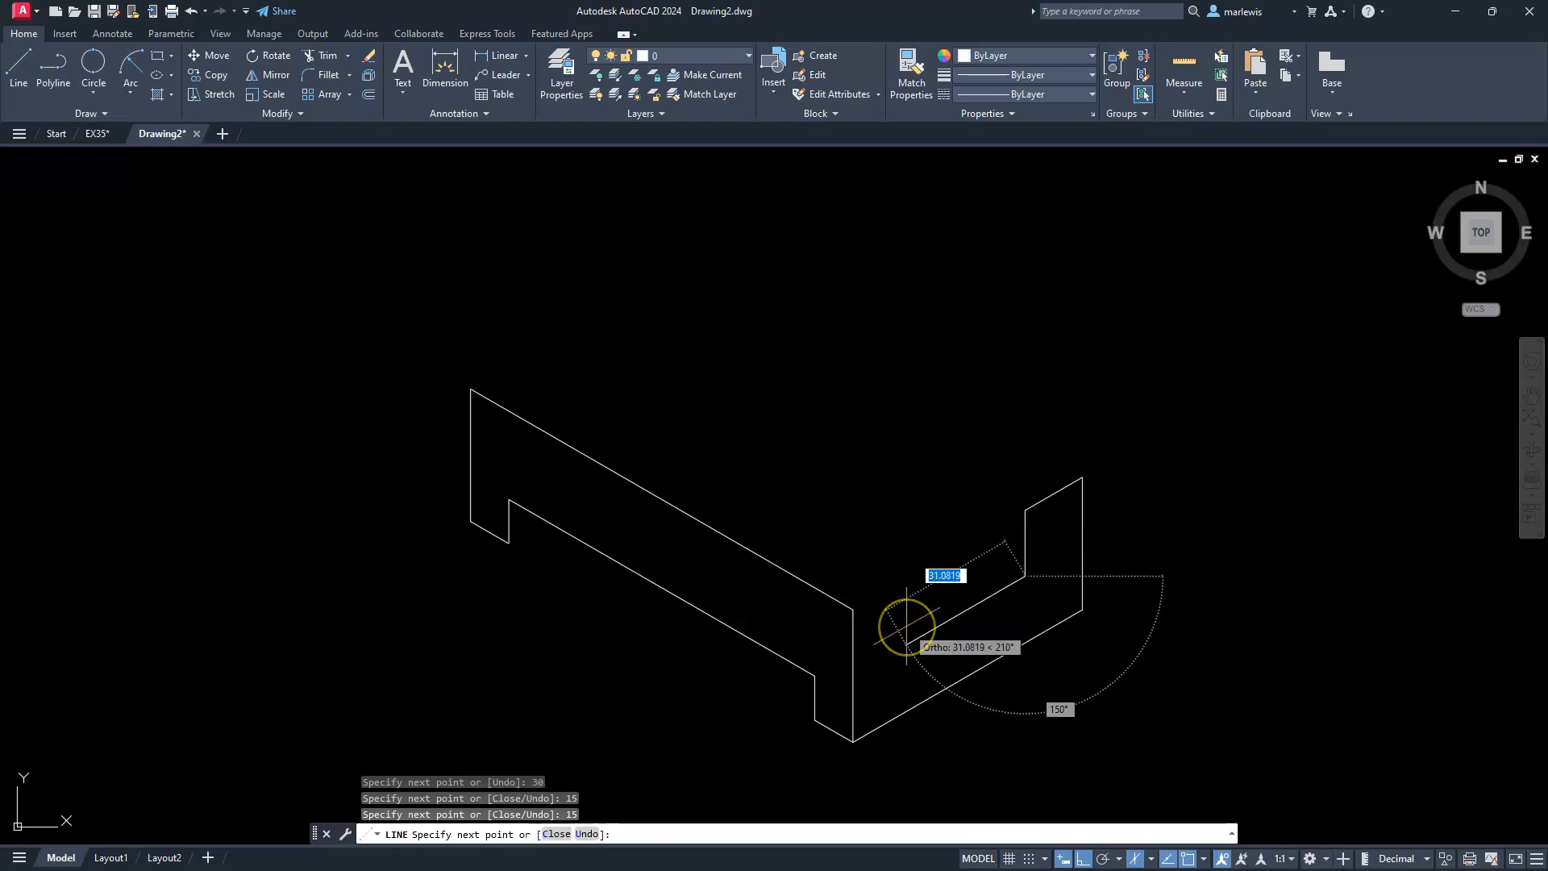
- Draw the slot floor 30 back along the axis and its wall 15 up, and close the side face at the front face's upper right corner
{"action": "type", "text": "3"}
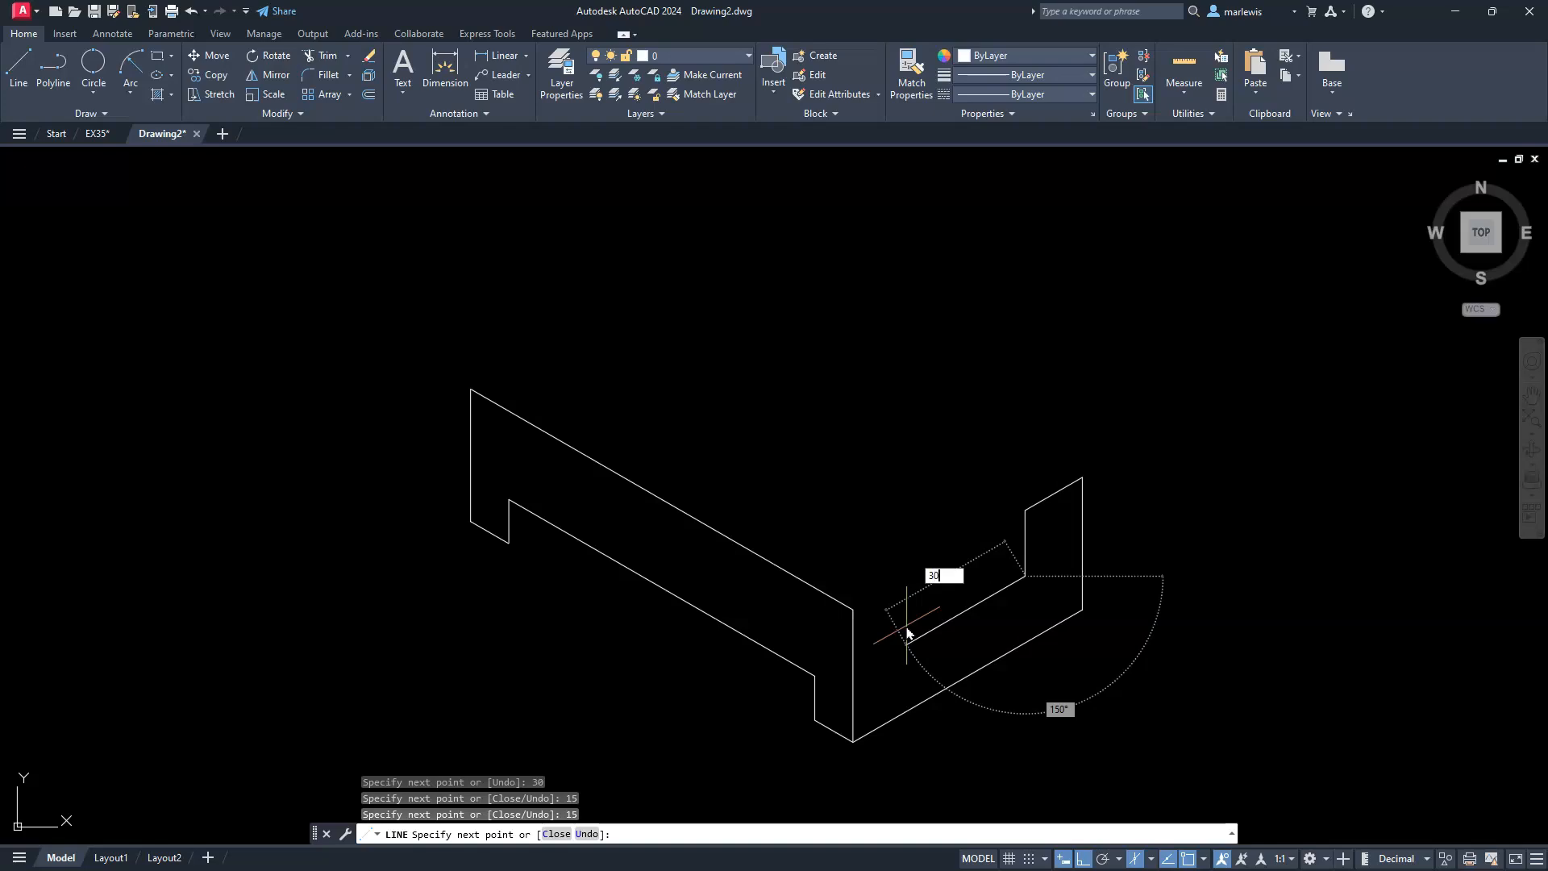
{"action": "type", "text": "0"}
{"action": "key", "text": "Return"}
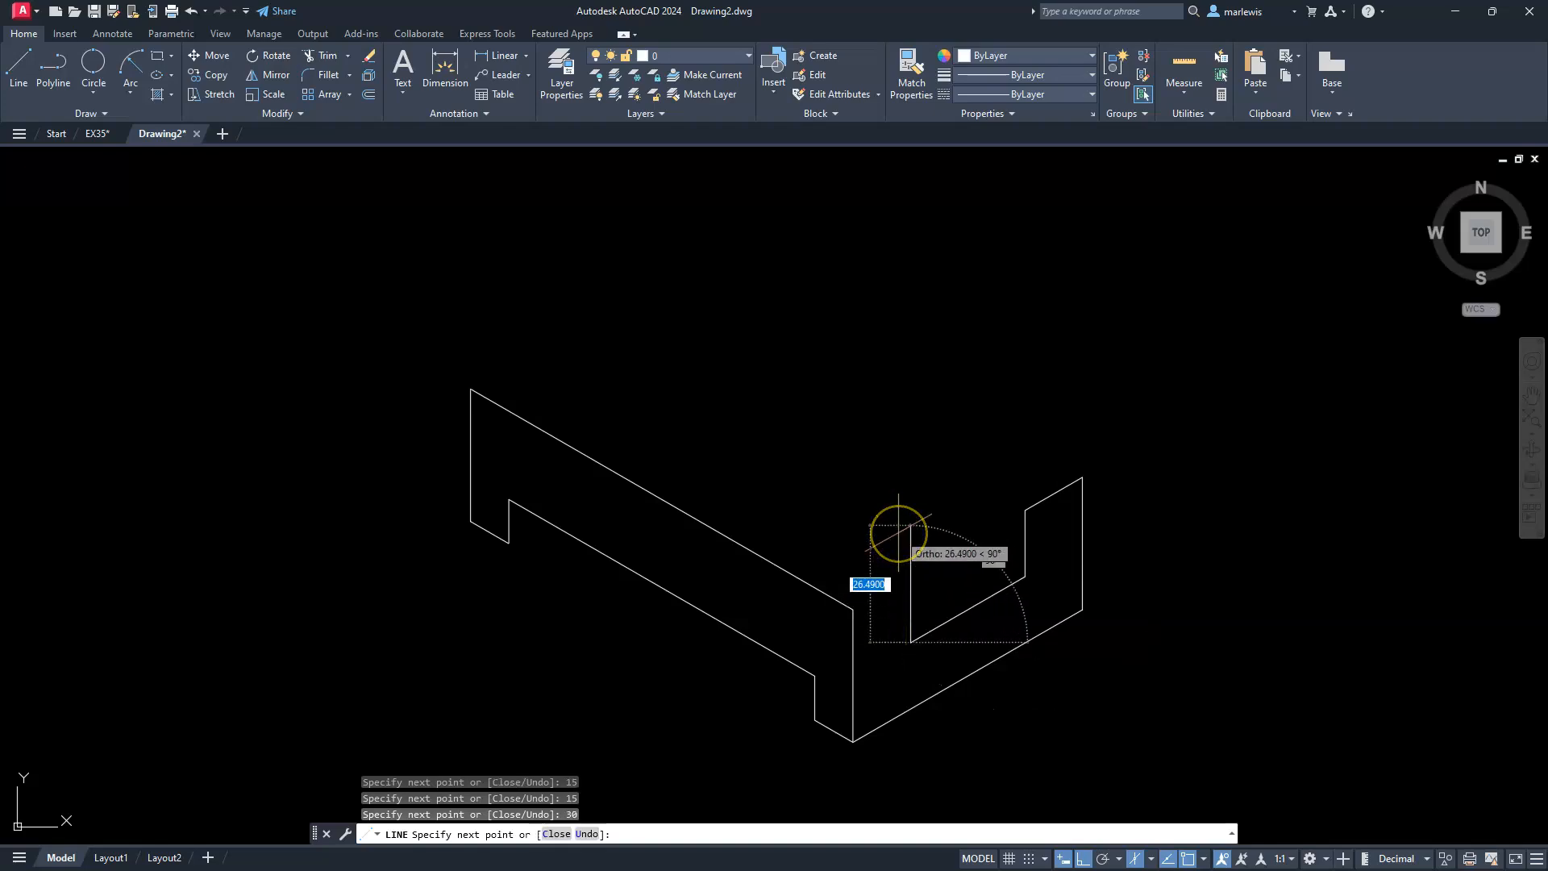
{"action": "type", "text": "15"}
{"action": "key", "text": "Return"}
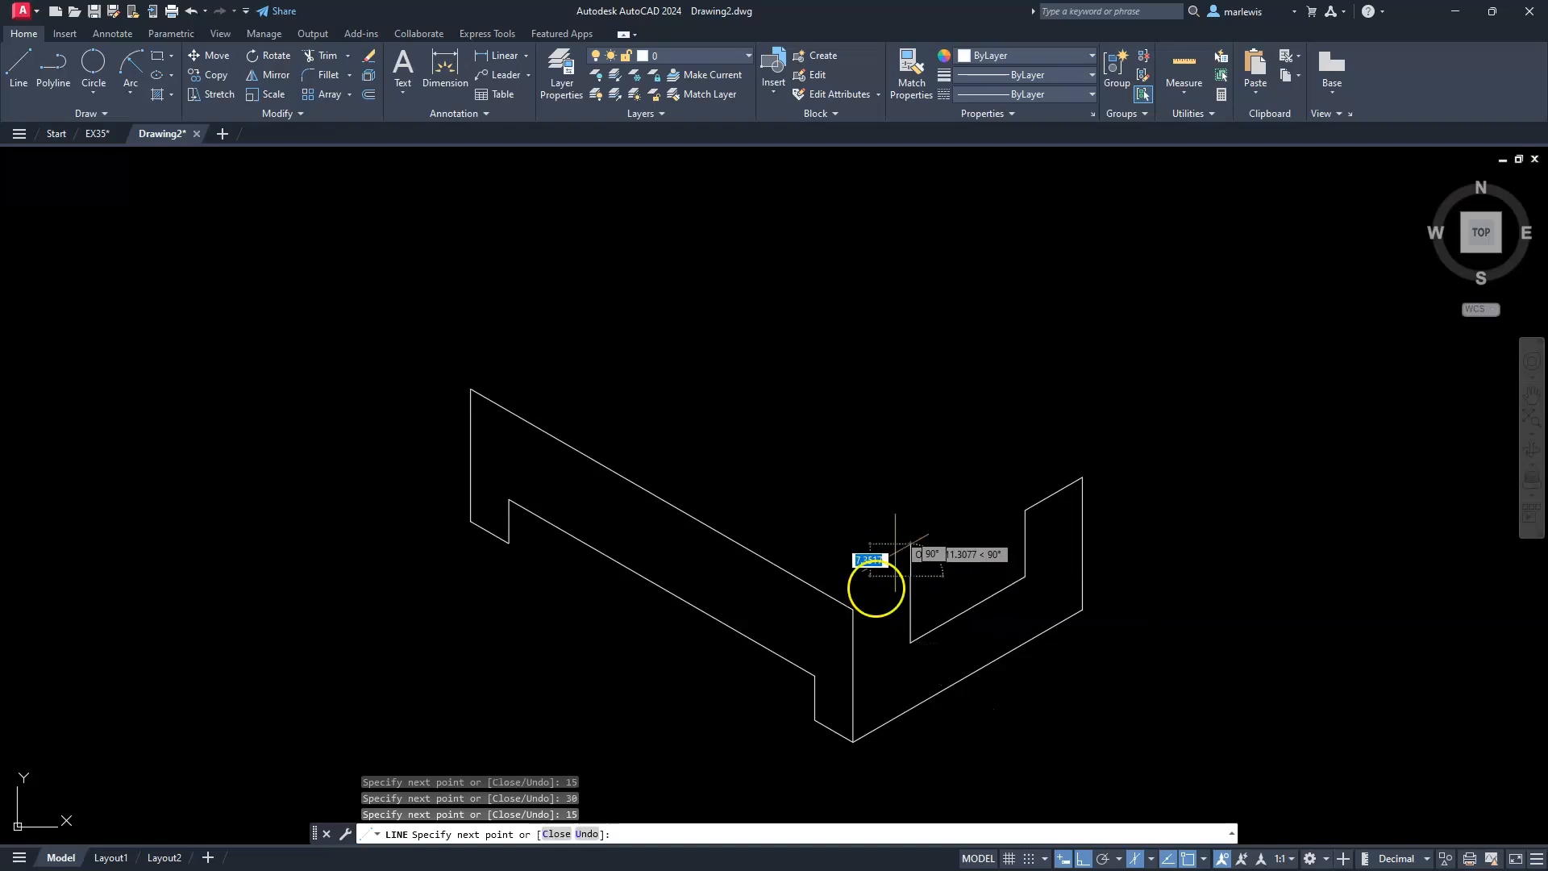
{"action": "left_click", "coordinate": [854, 611]}
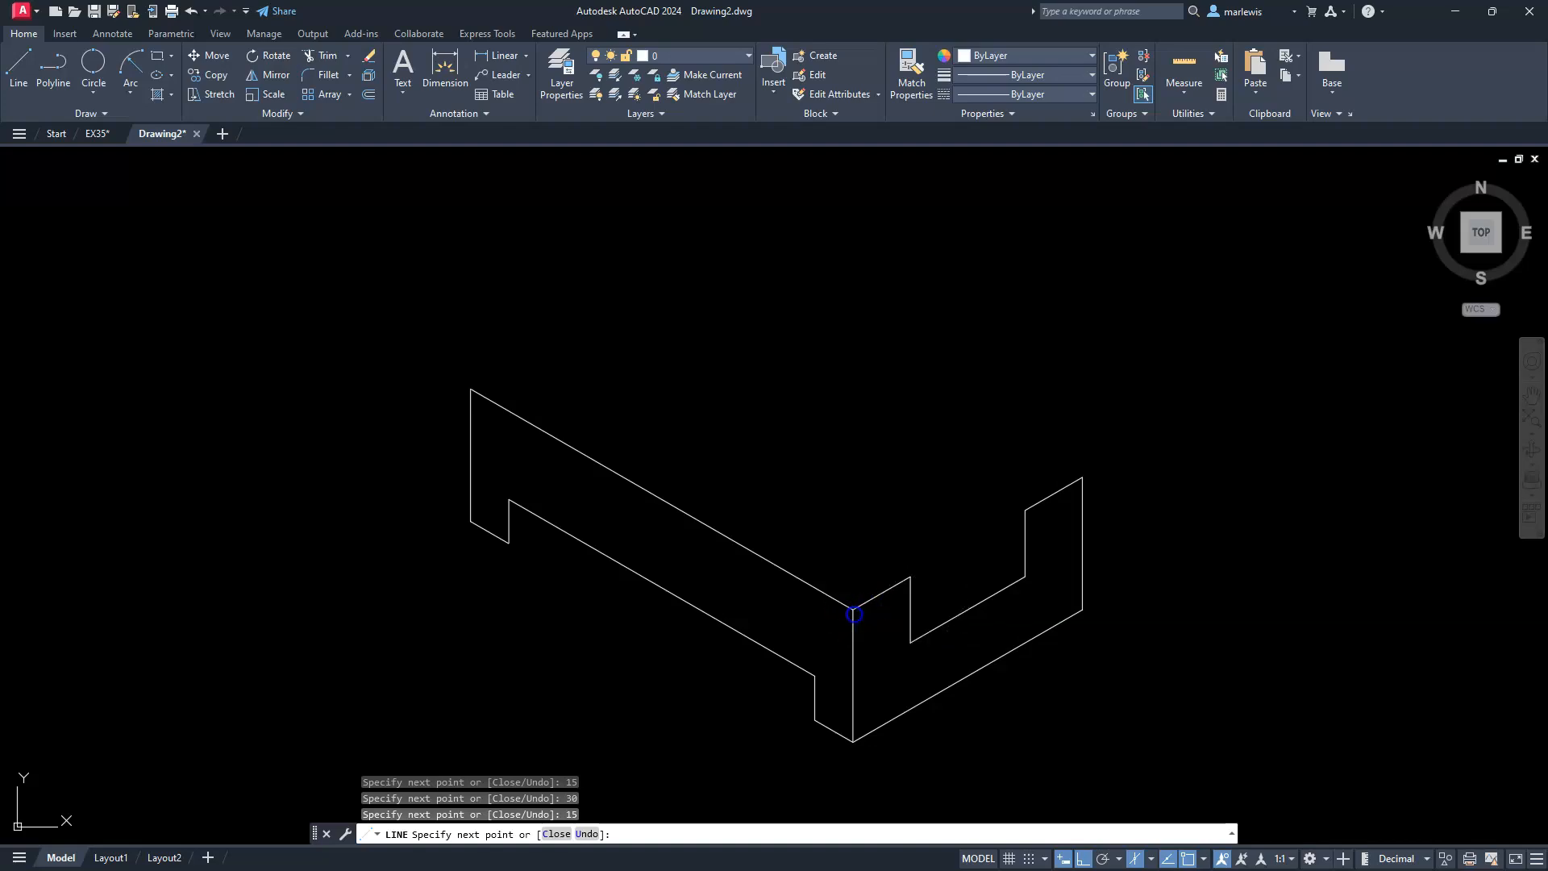
{"action": "key", "text": "Escape"}
{"action": "key", "text": "Escape"}
{"action": "key", "text": "Escape"}
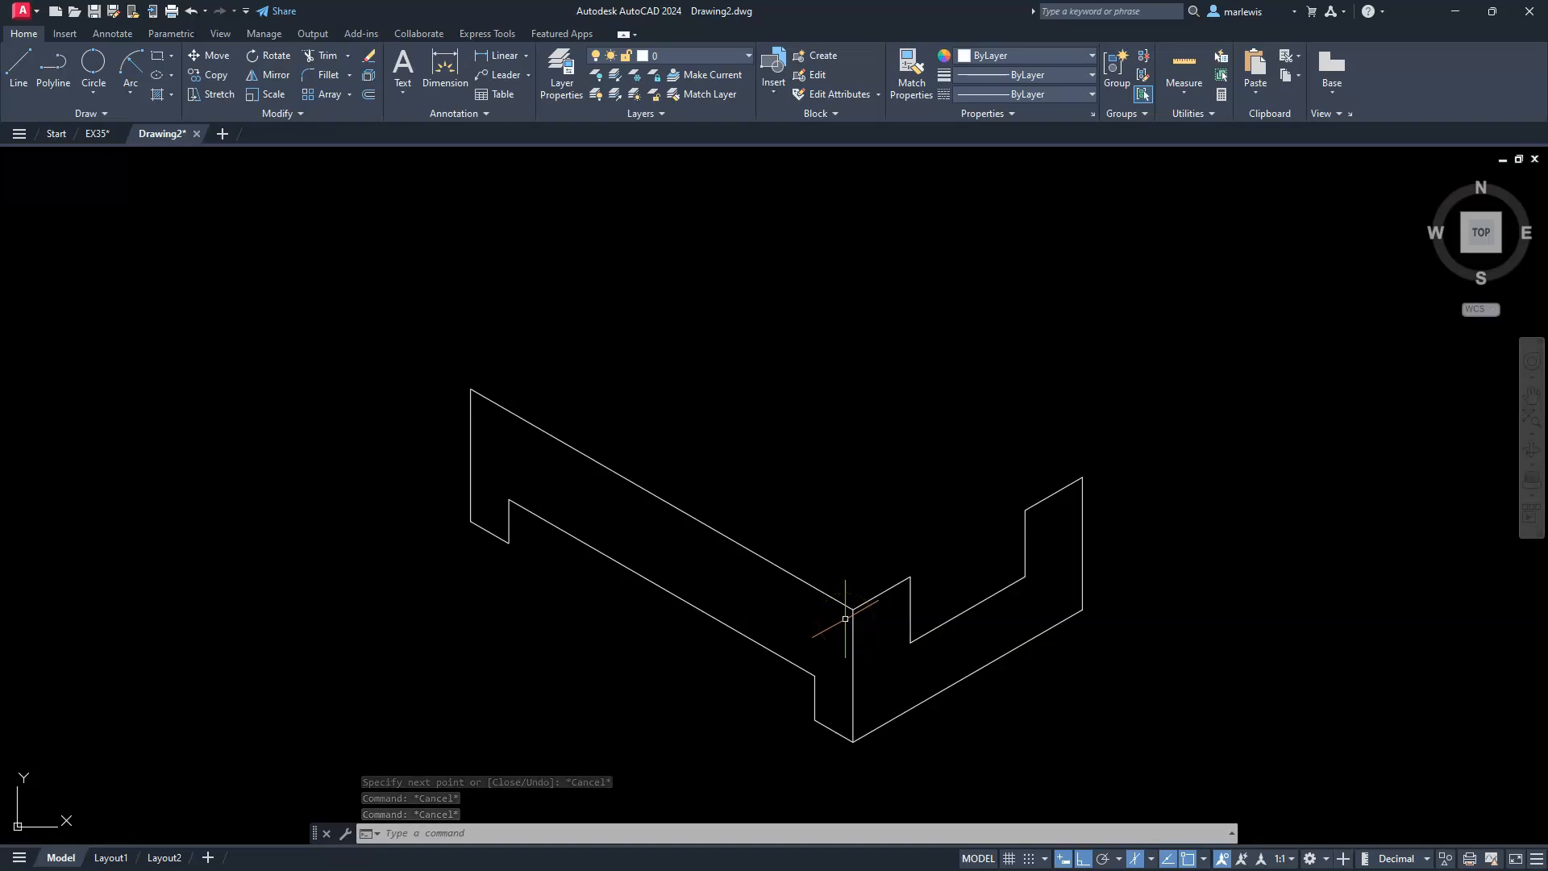
- Copy the front face's top edge from its right end to the side face's near ridge corner, far slot-floor corner, and both far ridge corners
{"action": "left_click", "coordinate": [844, 591]}
{"action": "left_click", "coordinate": [829, 604]}
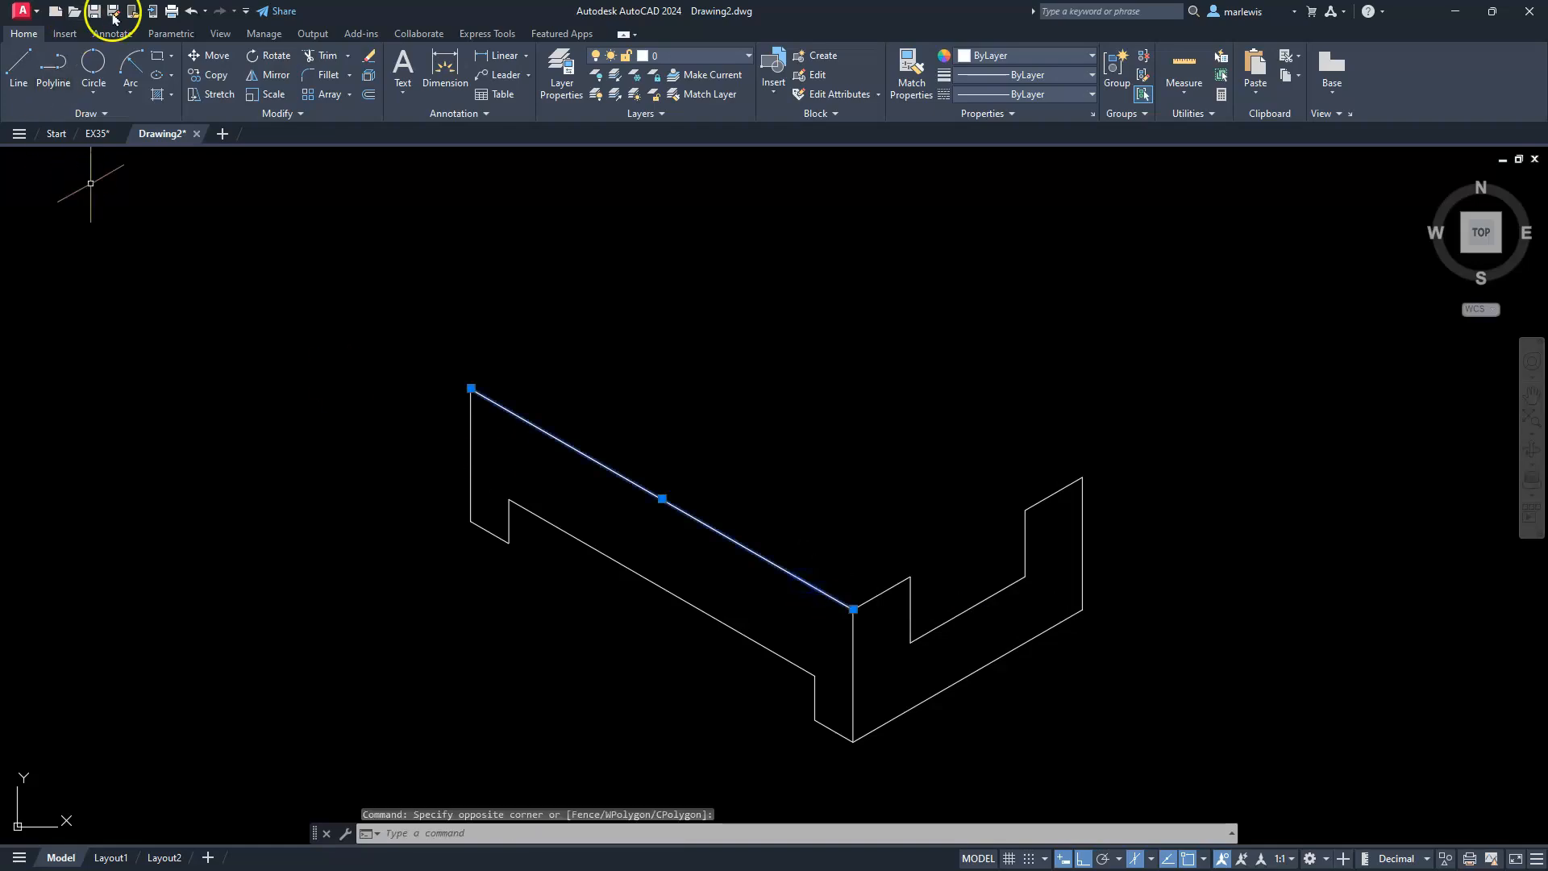
{"action": "left_click", "coordinate": [214, 73]}
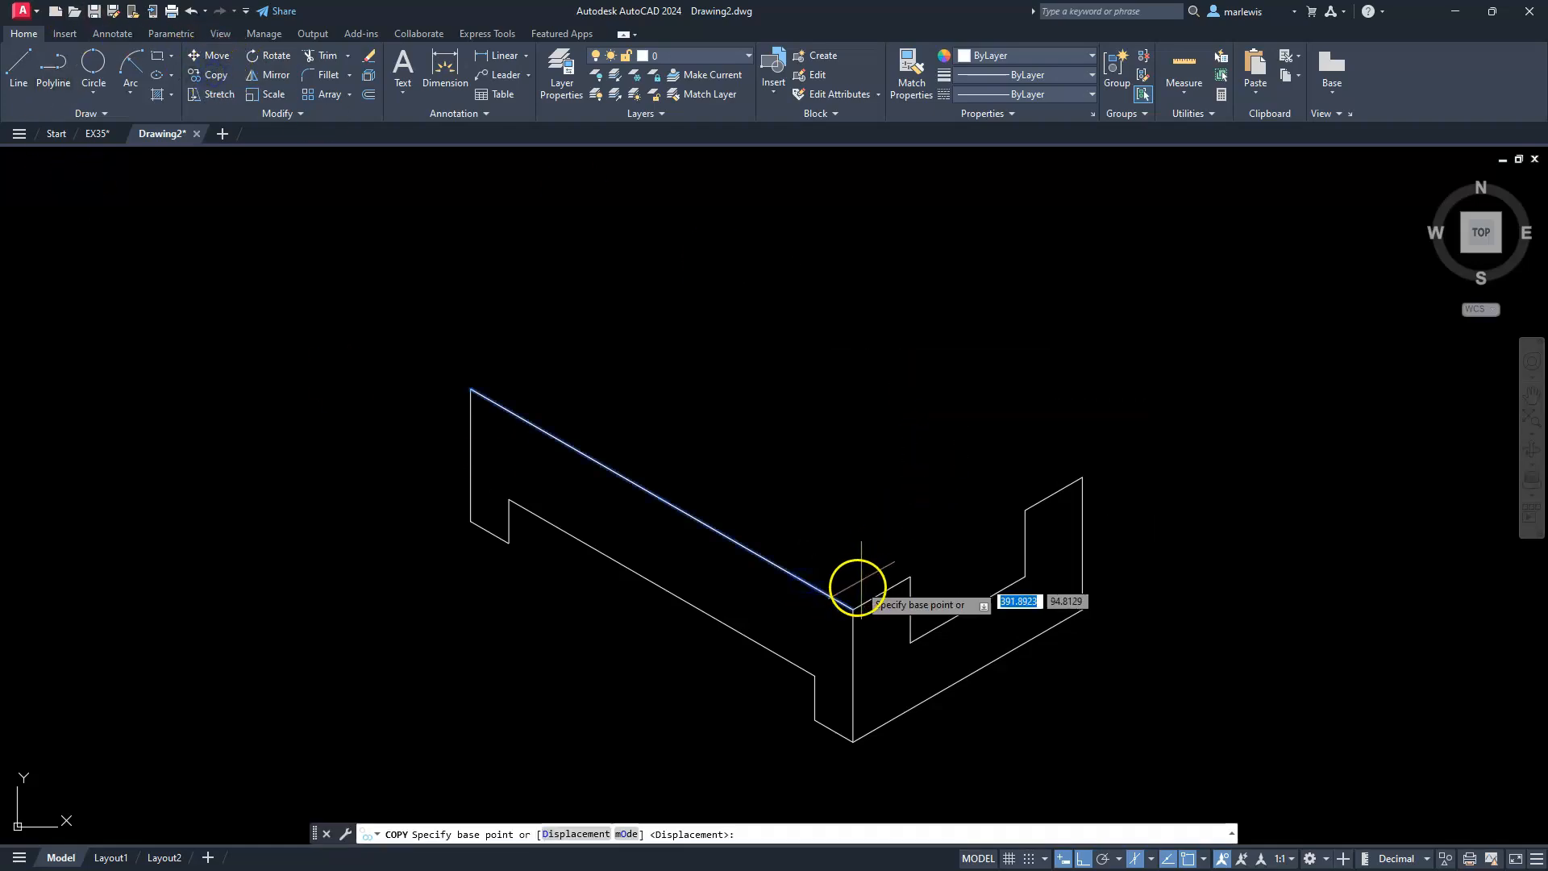
{"action": "left_click", "coordinate": [852, 608]}
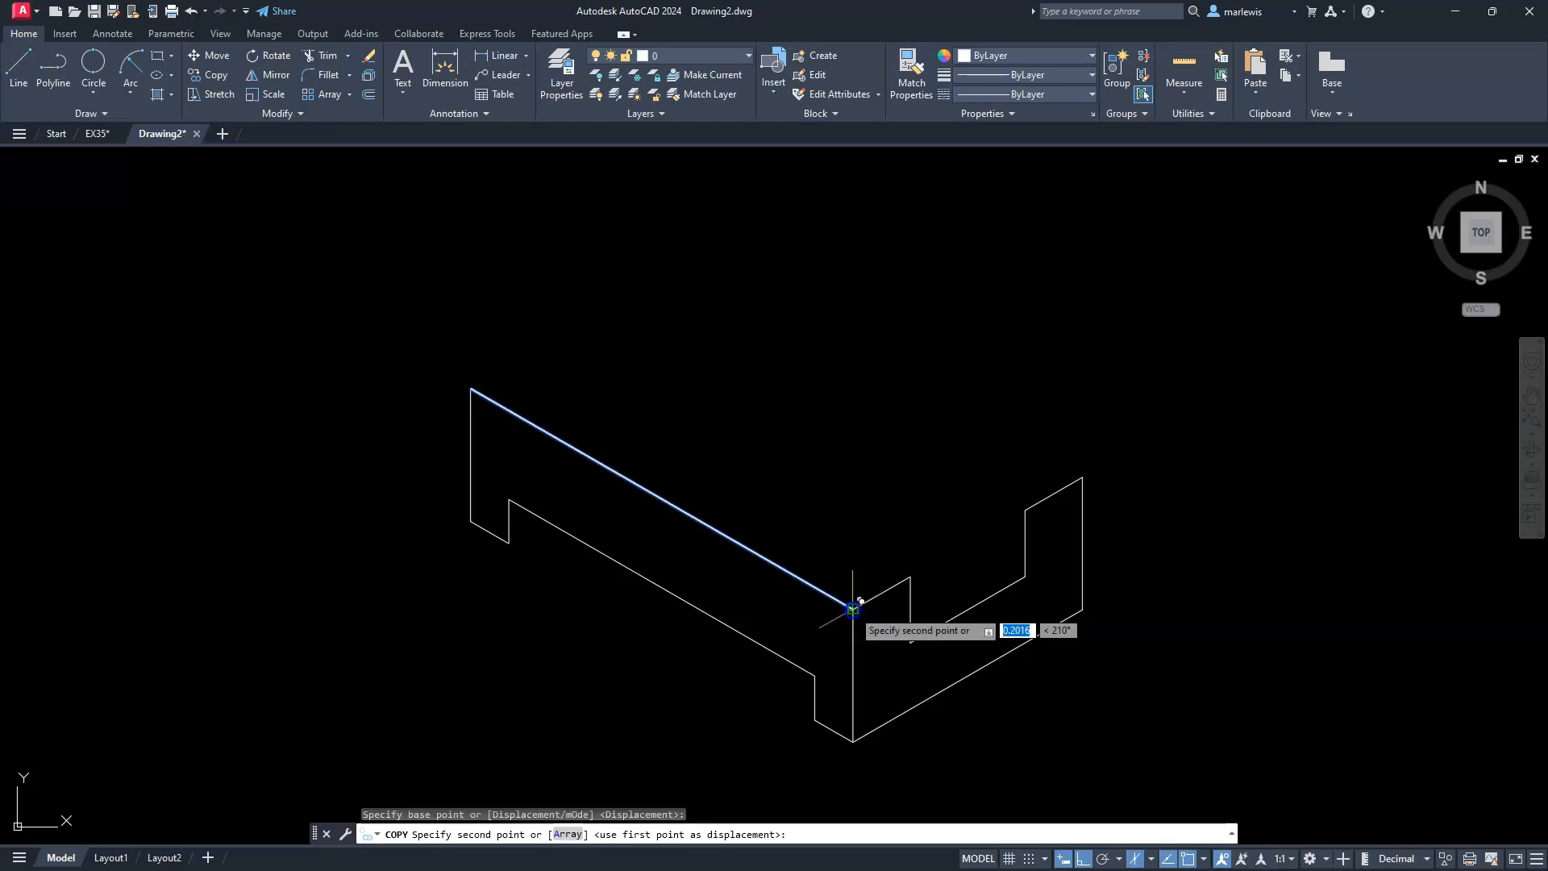
{"action": "left_click", "coordinate": [910, 576]}
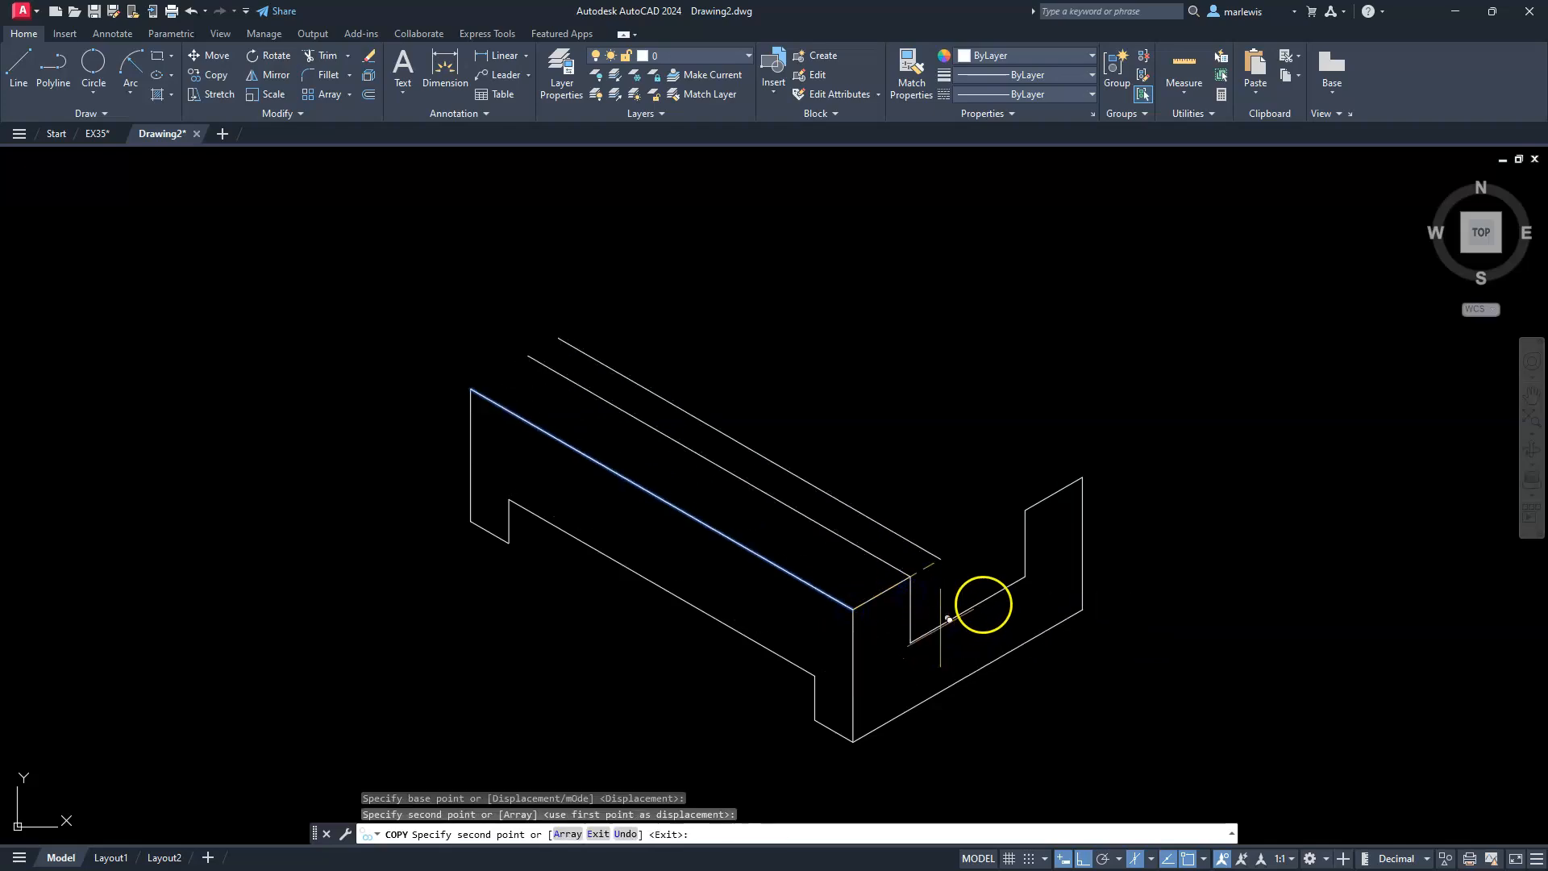
{"action": "left_click", "coordinate": [1025, 576]}
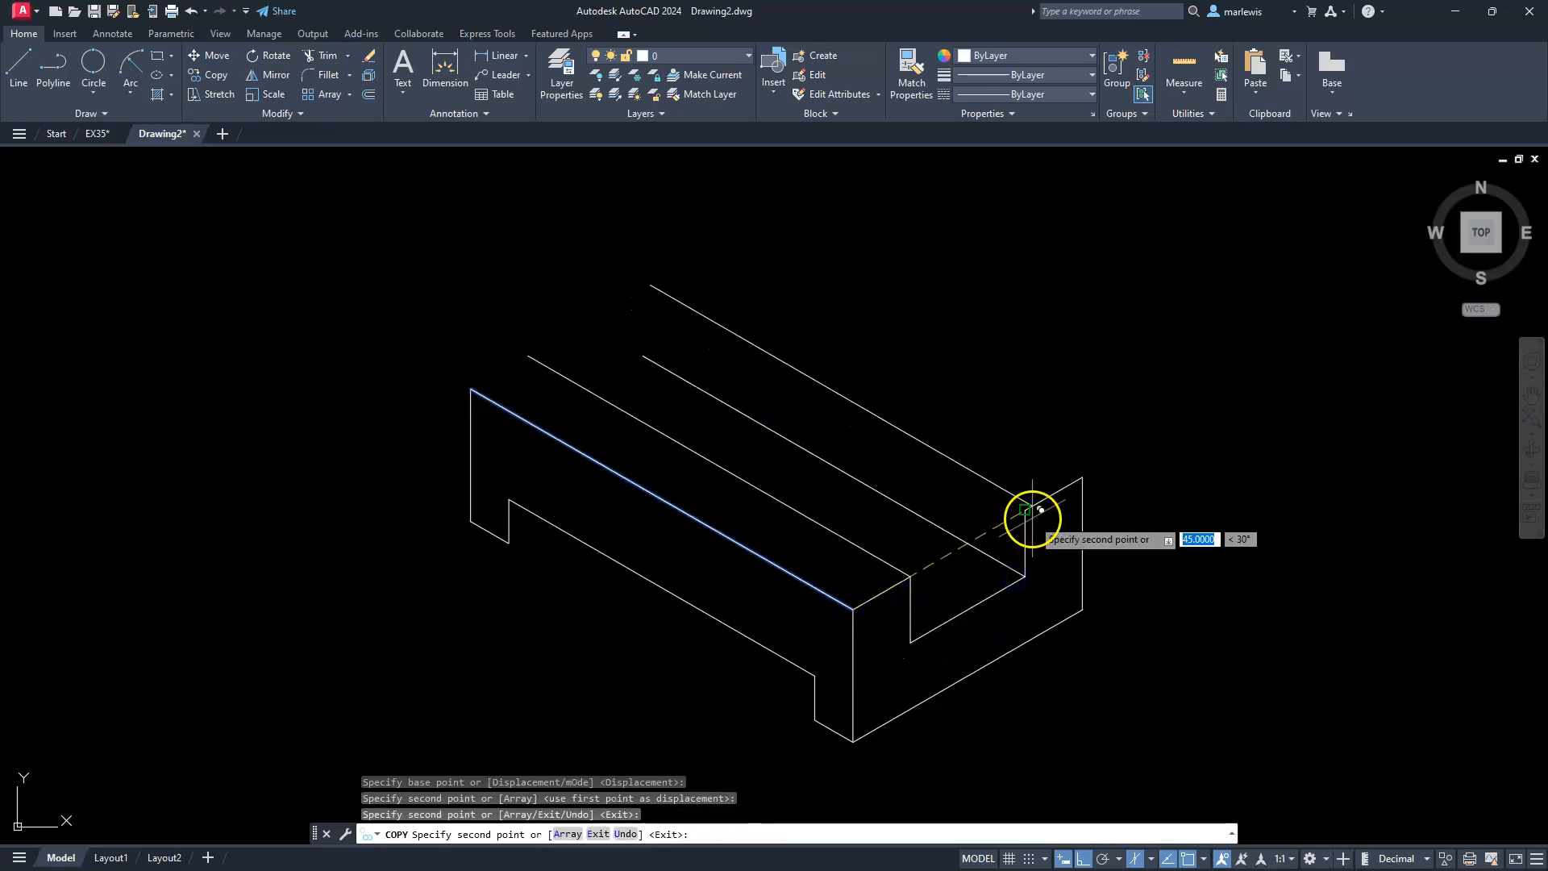
{"action": "left_click", "coordinate": [1025, 510]}
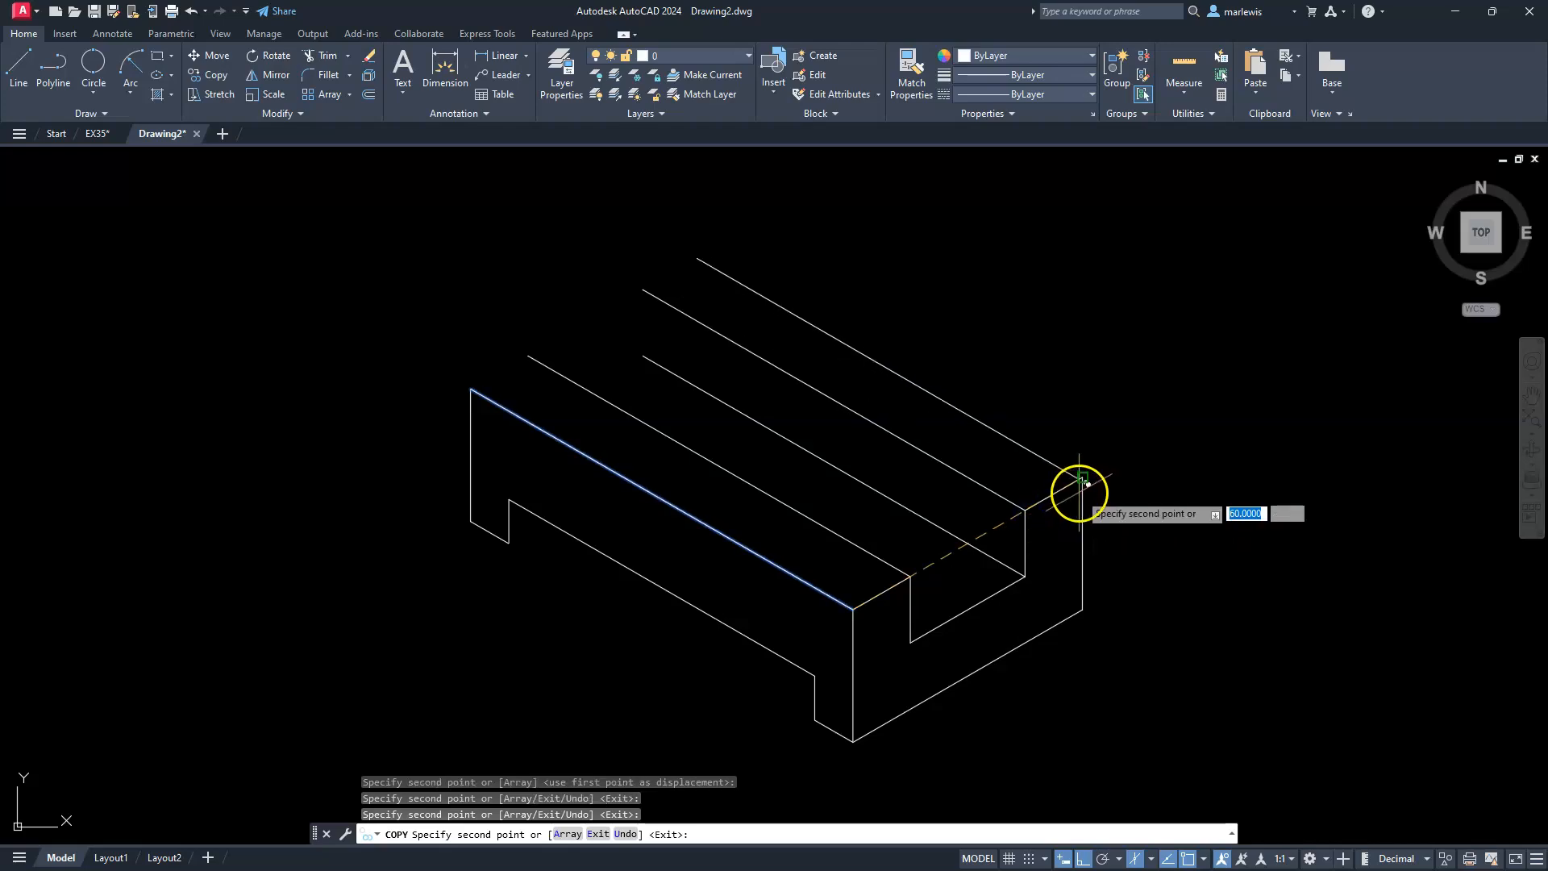
{"action": "left_click", "coordinate": [1081, 479]}
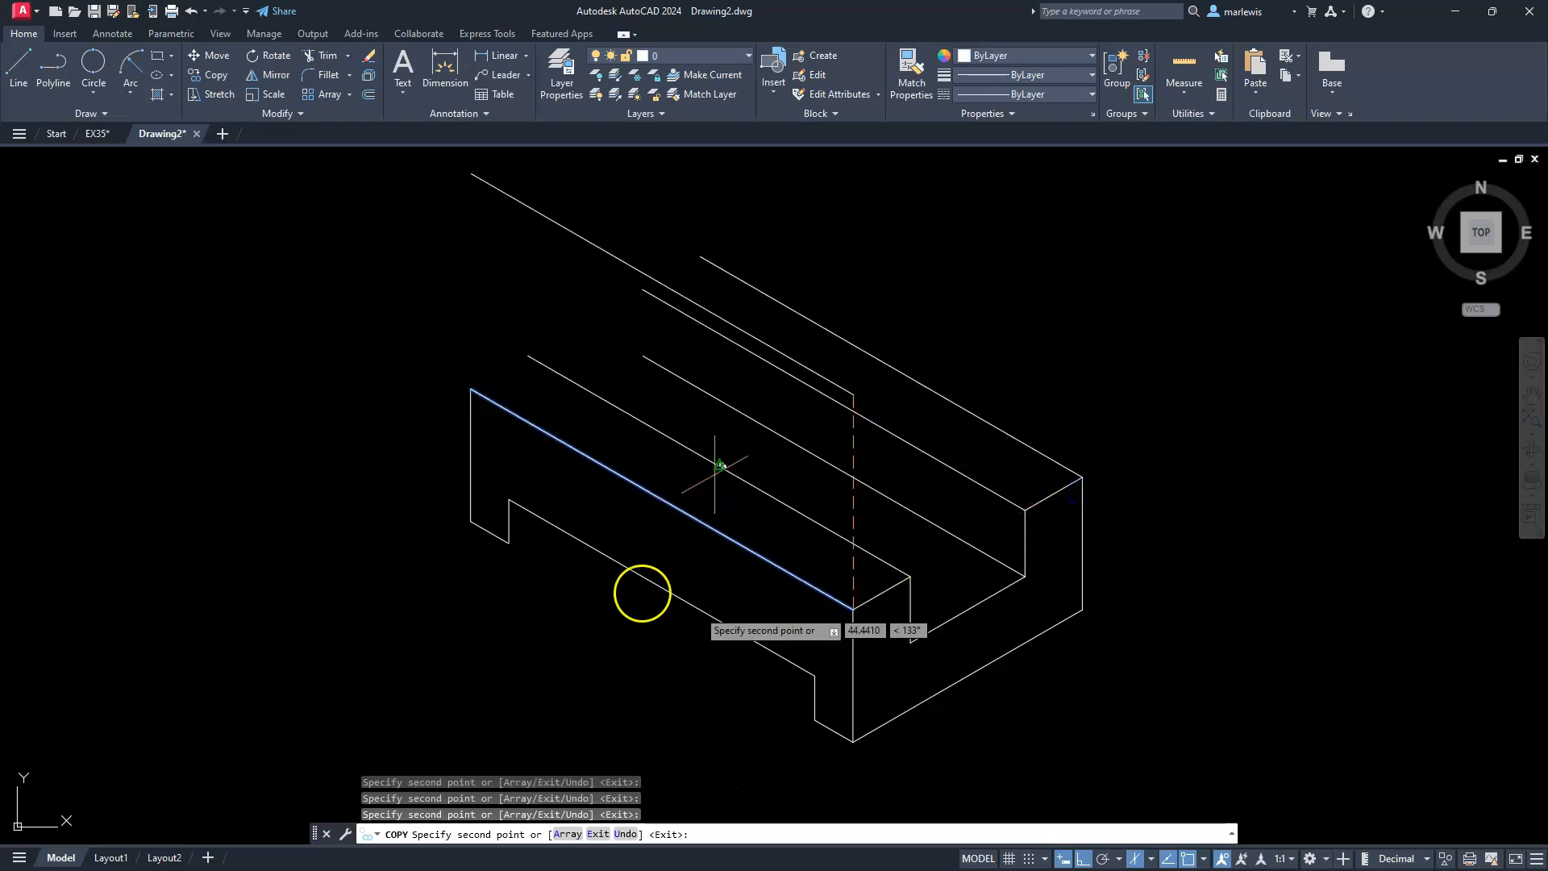
{"action": "key", "text": "Escape"}
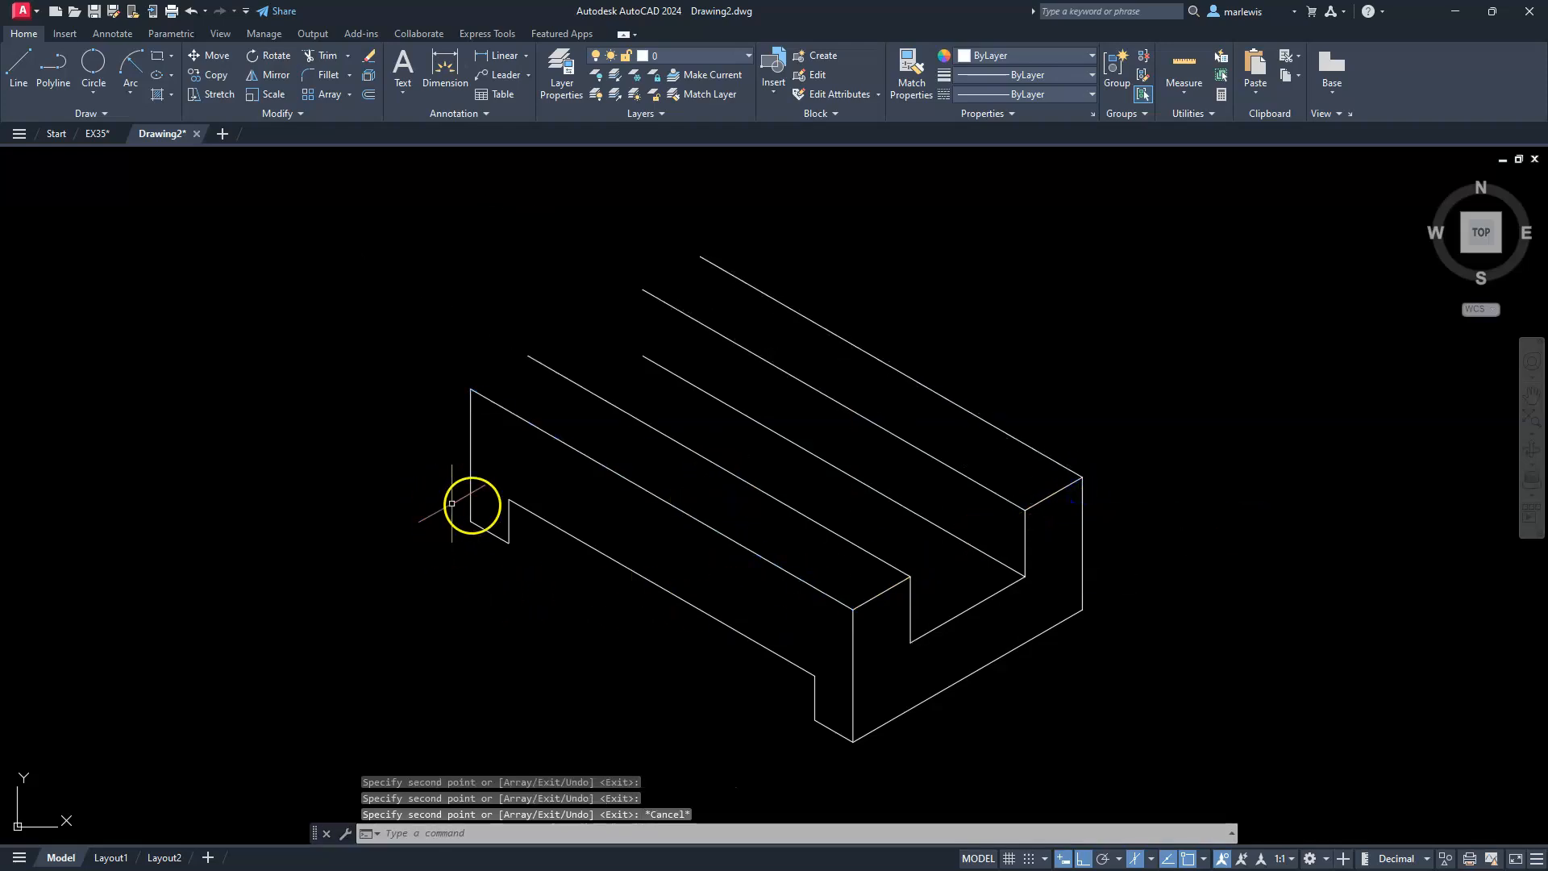
- Copy the side face's two ridge edges, slot floor and far slot wall from the near top corner to the front face's upper left corner
{"action": "left_click", "coordinate": [861, 604]}
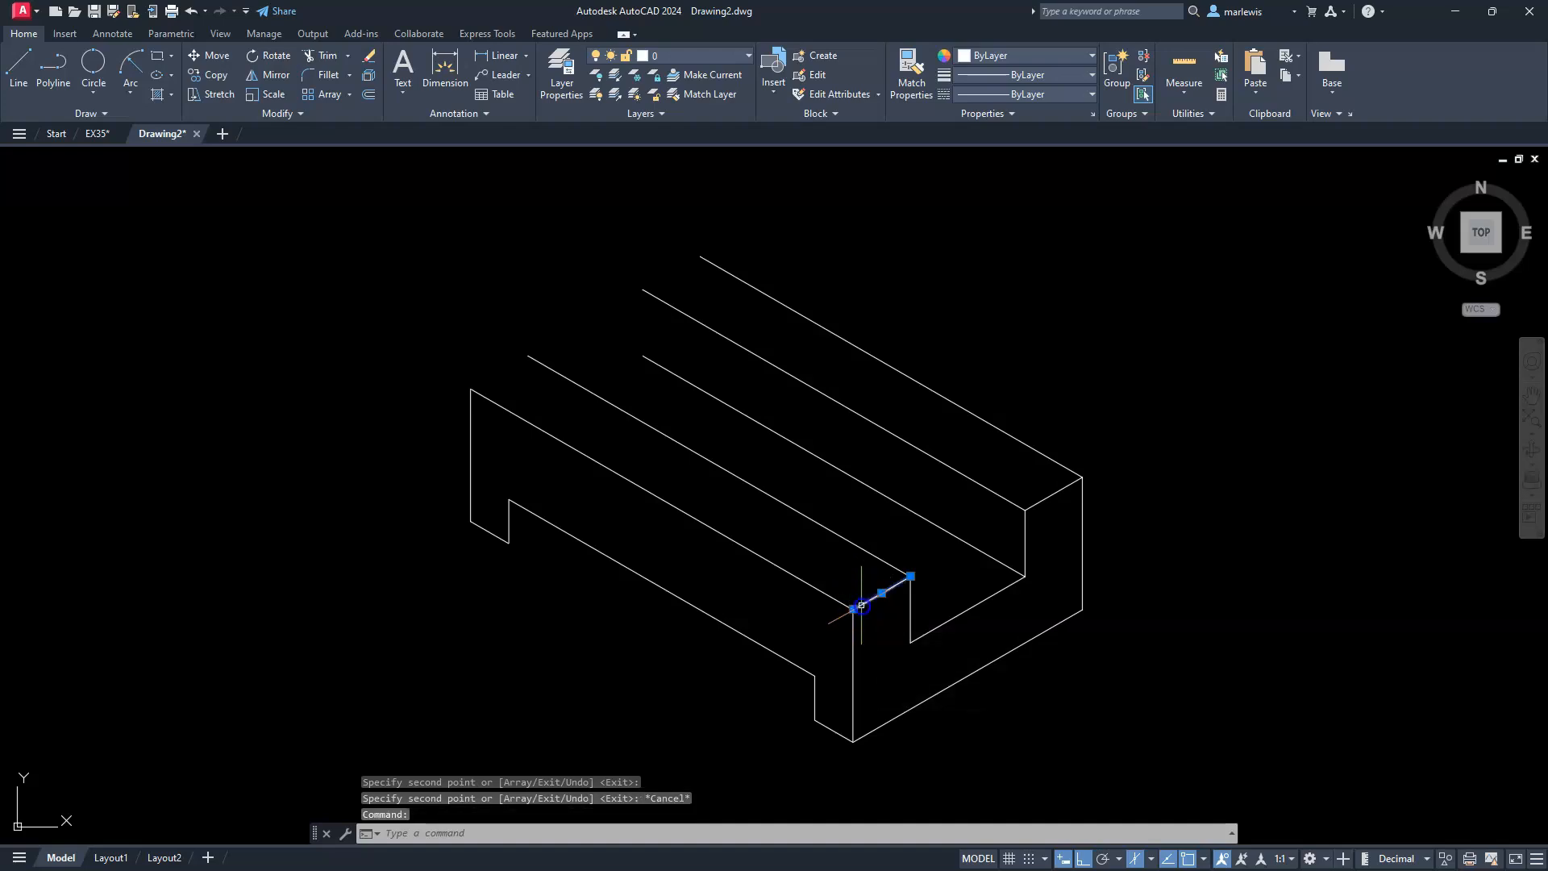
{"action": "left_click", "coordinate": [940, 625]}
{"action": "left_click", "coordinate": [1022, 535]}
{"action": "left_click", "coordinate": [1034, 520]}
{"action": "left_click", "coordinate": [1029, 518]}
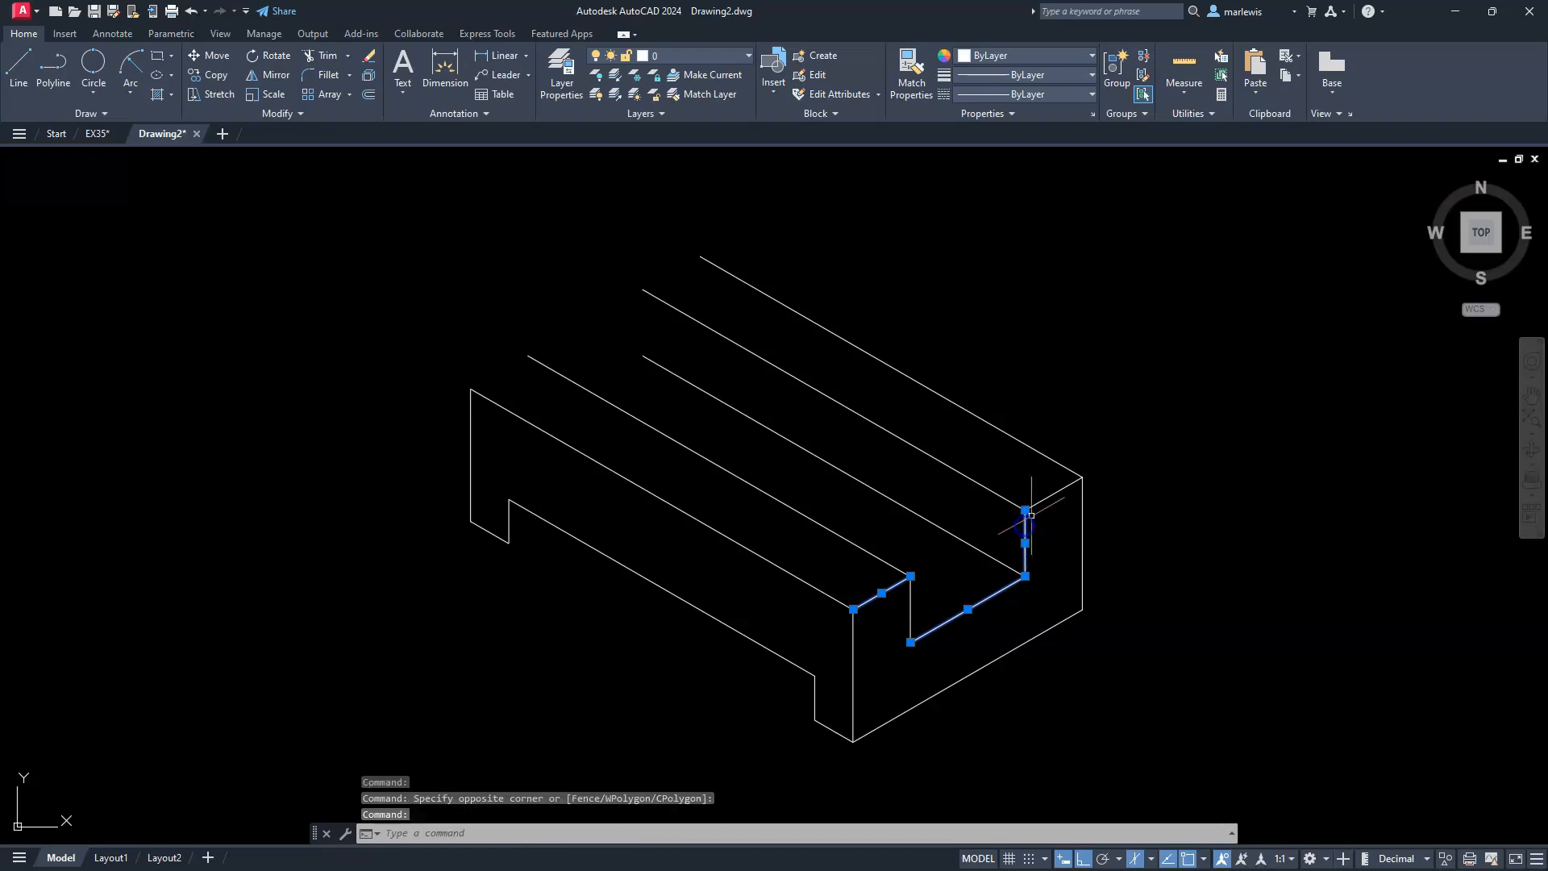
{"action": "left_click", "coordinate": [1038, 503]}
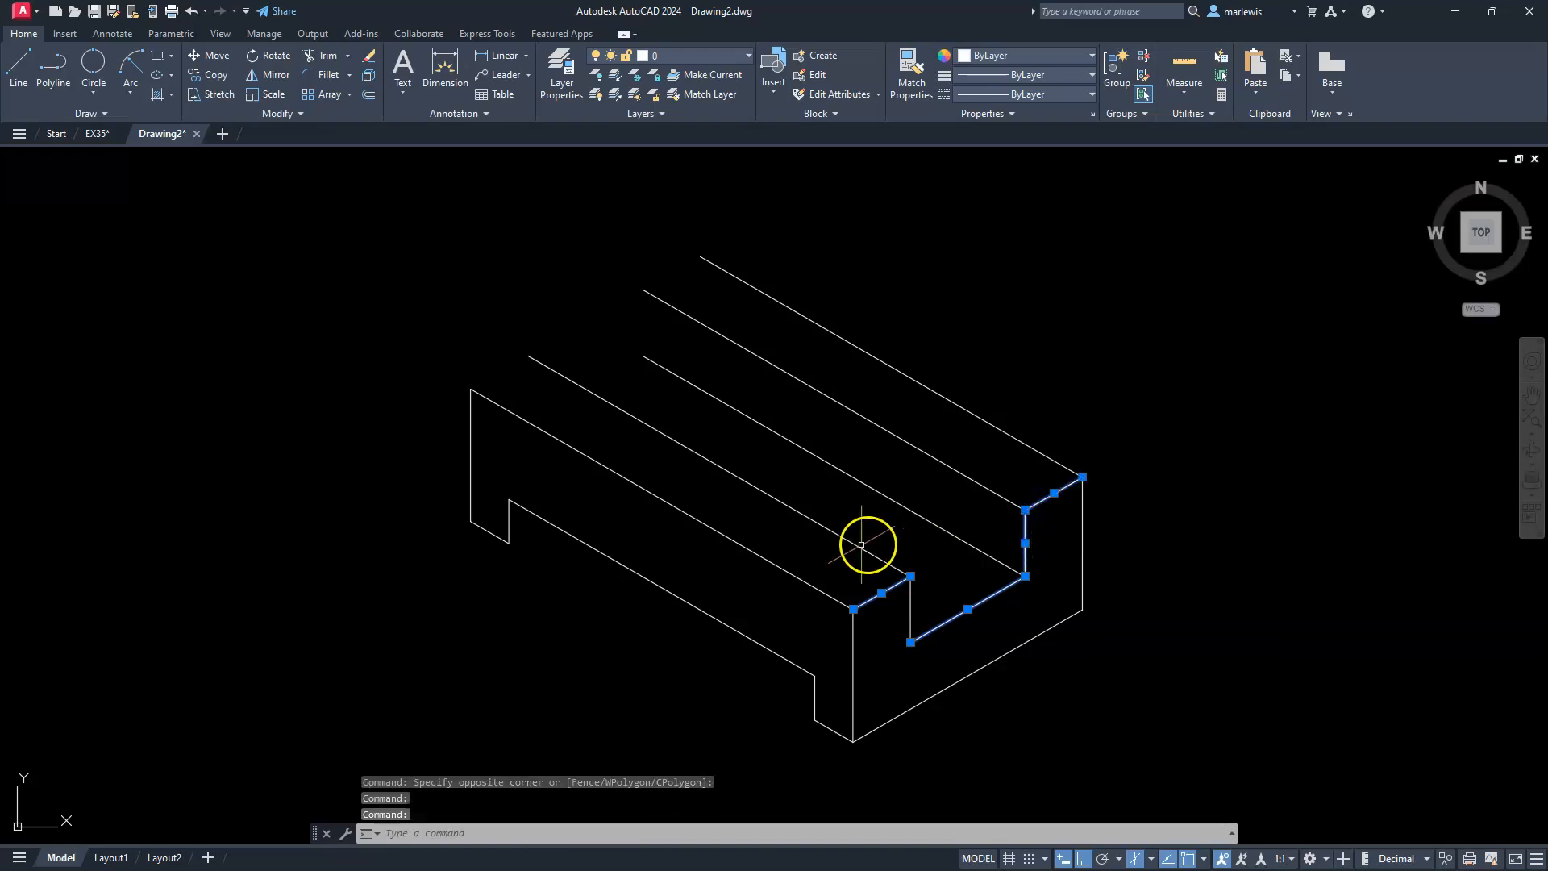
{"action": "left_click", "coordinate": [213, 77]}
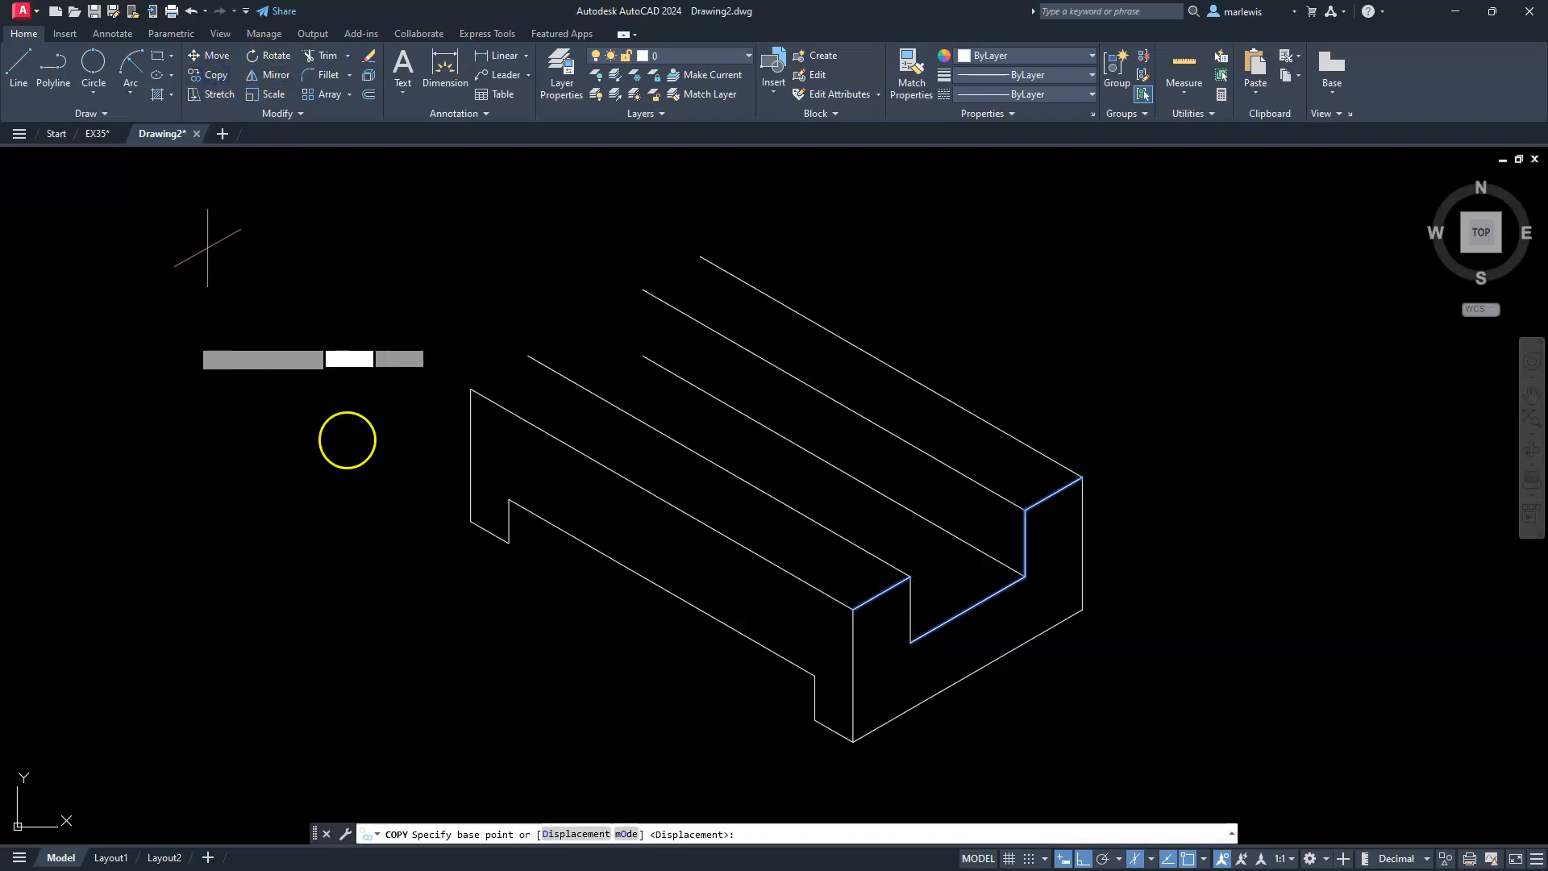
{"action": "left_click", "coordinate": [846, 607]}
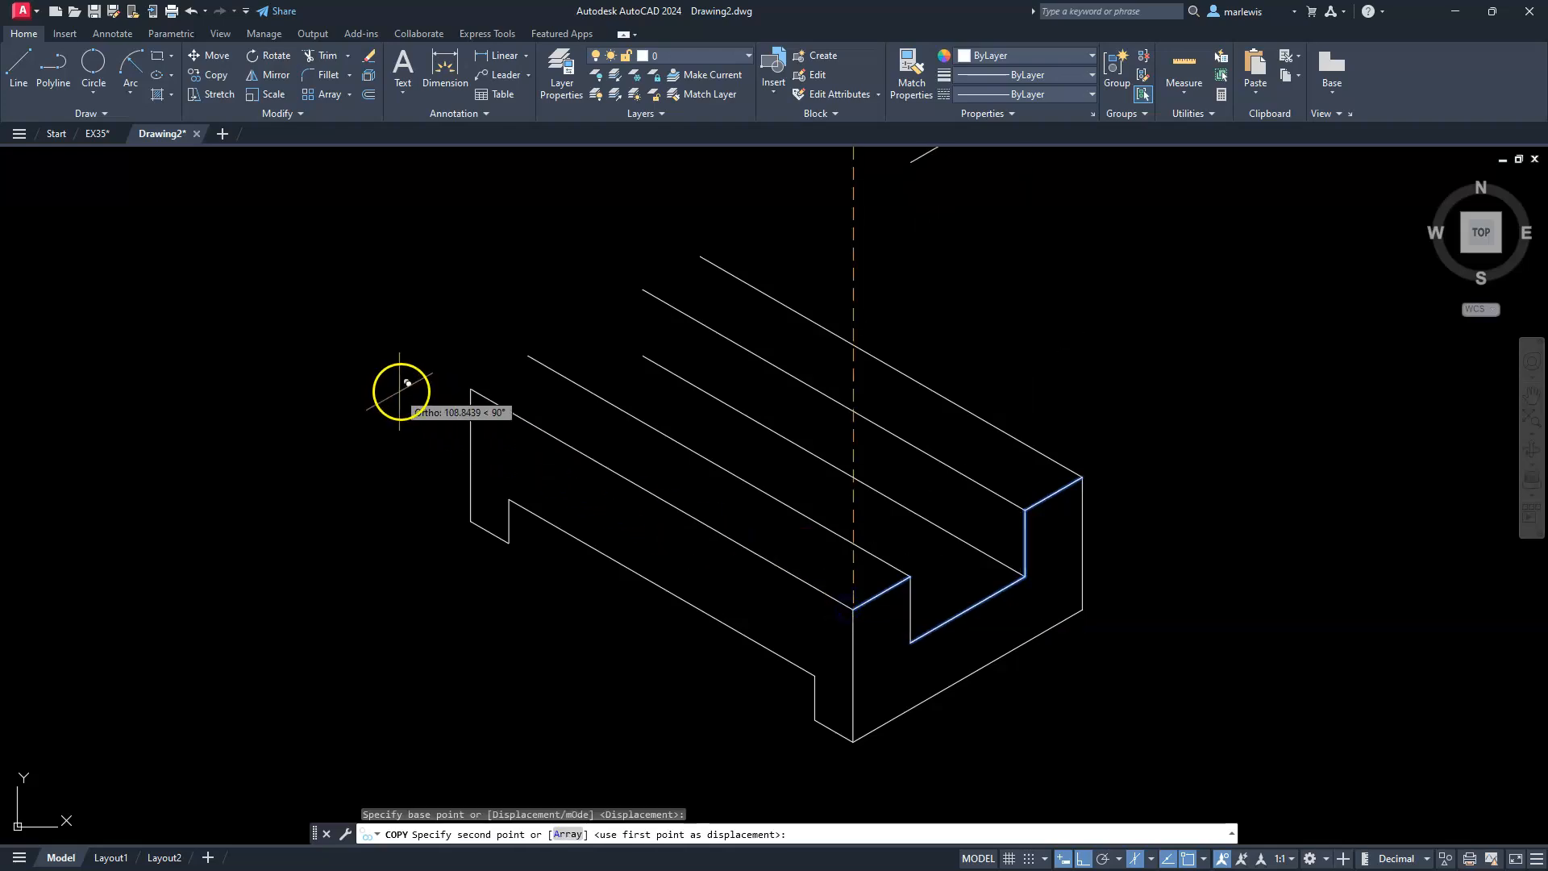
{"action": "left_click", "coordinate": [473, 390]}
{"action": "key", "text": "Escape"}
{"action": "key", "text": "Escape"}
{"action": "key", "text": "Escape"}
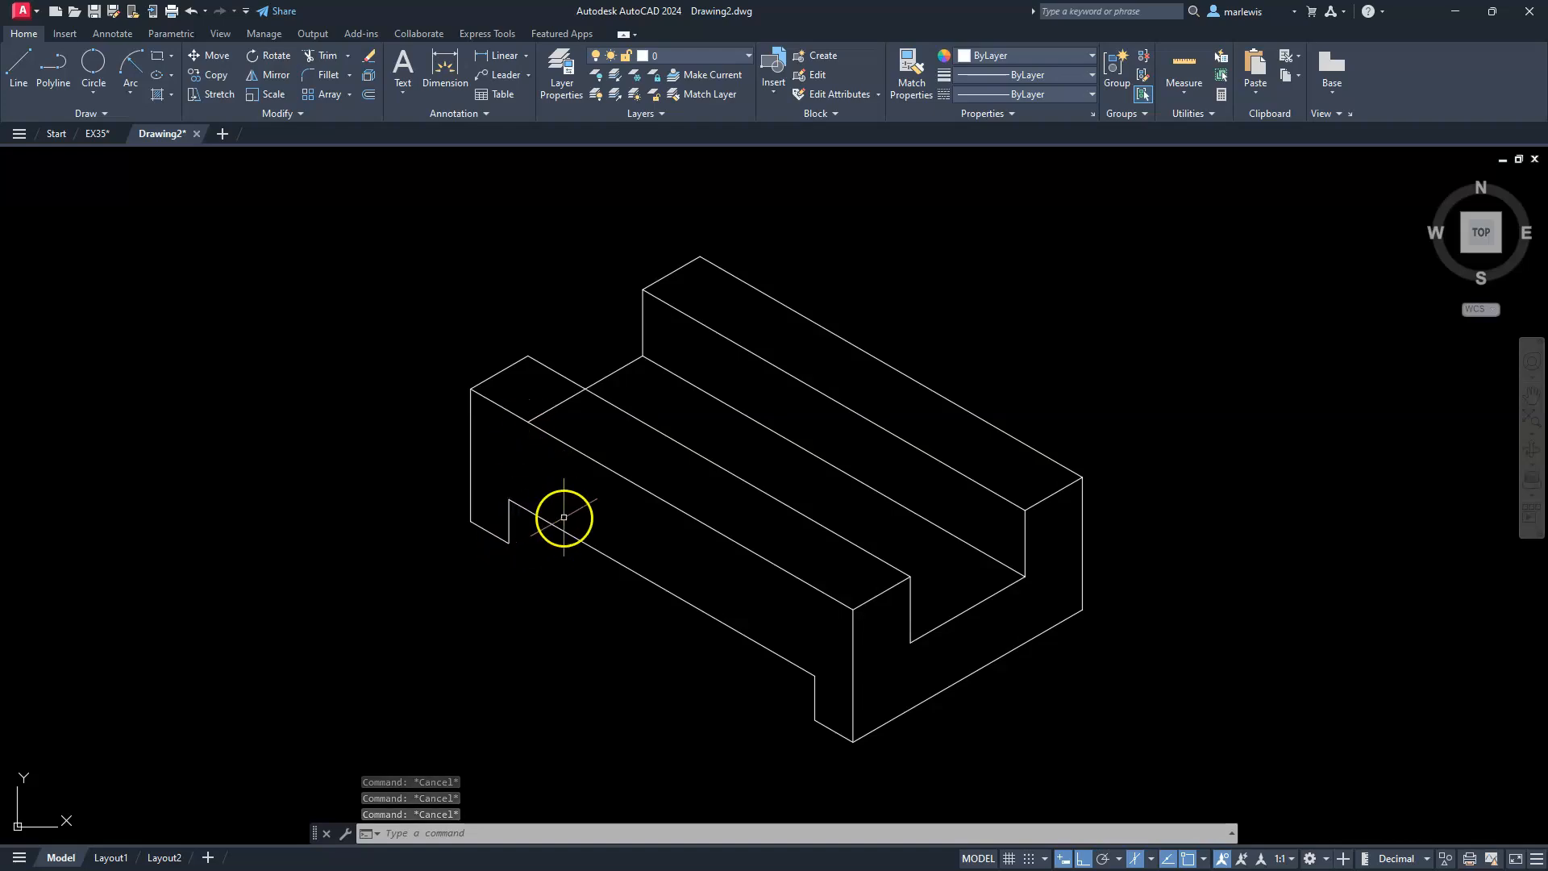
- Copy the short ridge edge at the front face's upper left corner to the lower inner corner of the left foot
{"action": "left_click", "coordinate": [503, 357]}
{"action": "left_click", "coordinate": [489, 370]}
{"action": "left_click", "coordinate": [211, 74]}
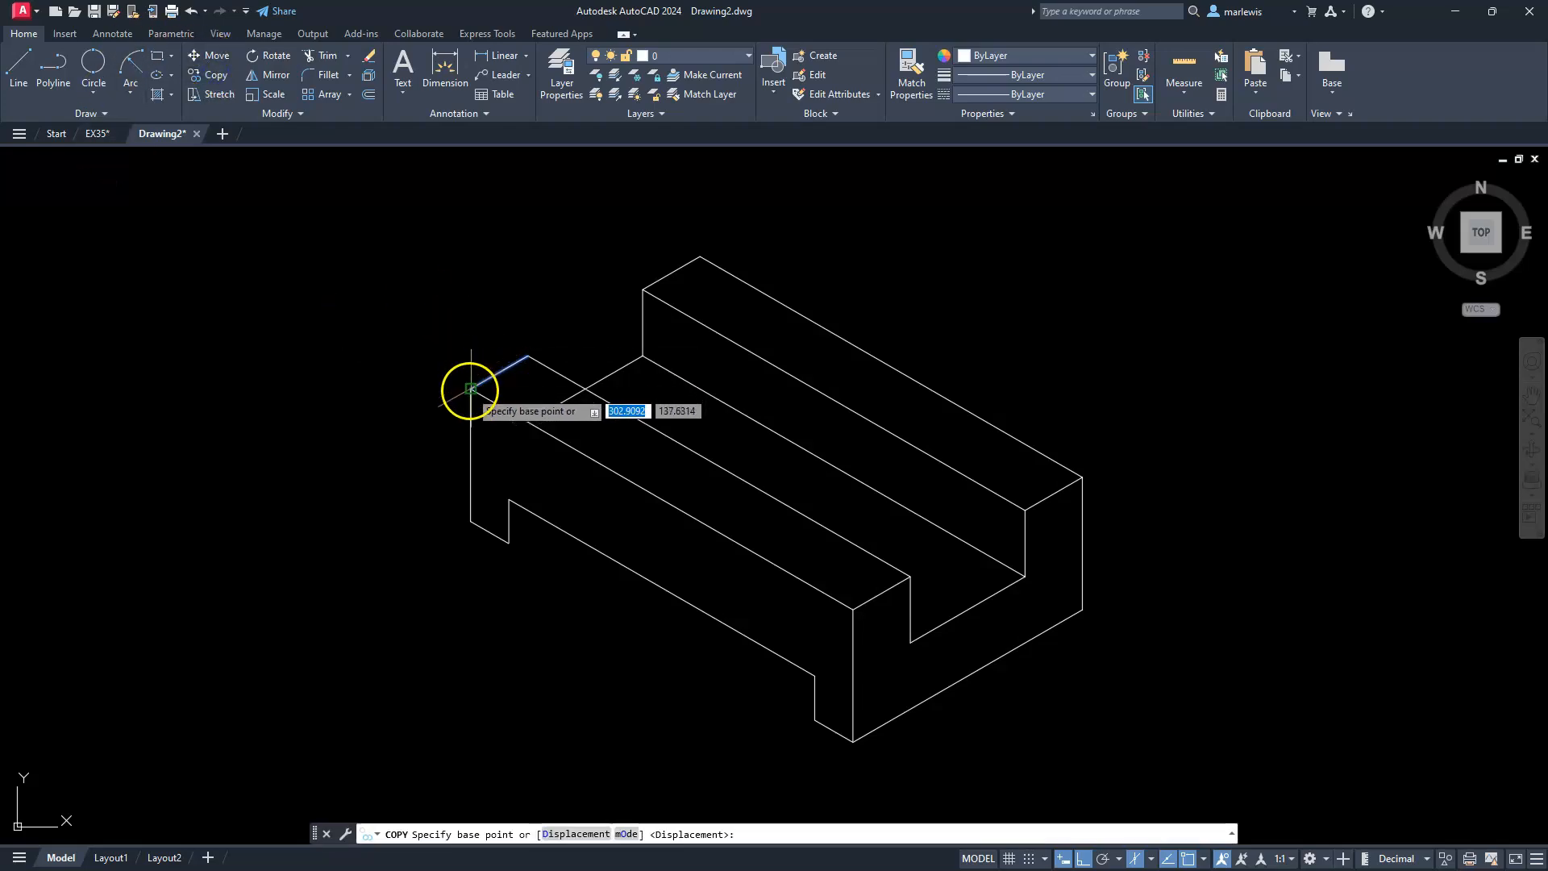
{"action": "left_click", "coordinate": [471, 389]}
{"action": "key", "text": "Escape"}
{"action": "key", "text": "Escape"}
{"action": "key", "text": "Escape"}
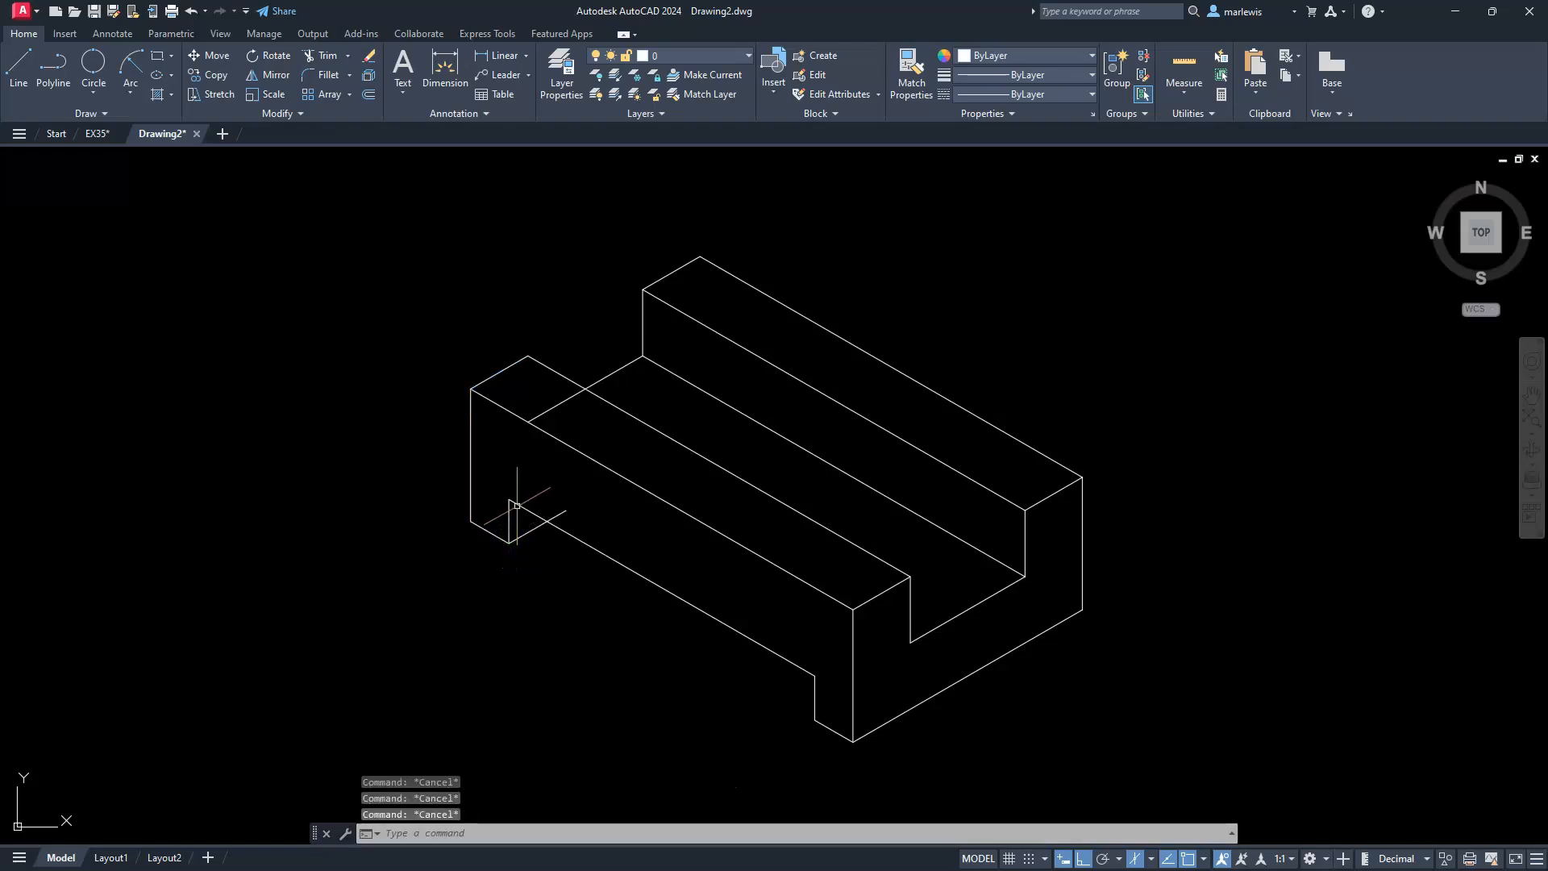
- Trim the hidden part of the back slot-floor edge behind the near ridge and the left foot's edge beyond the front face's underside
{"action": "left_click", "coordinate": [518, 493]}
{"action": "type", "text": "tr"}
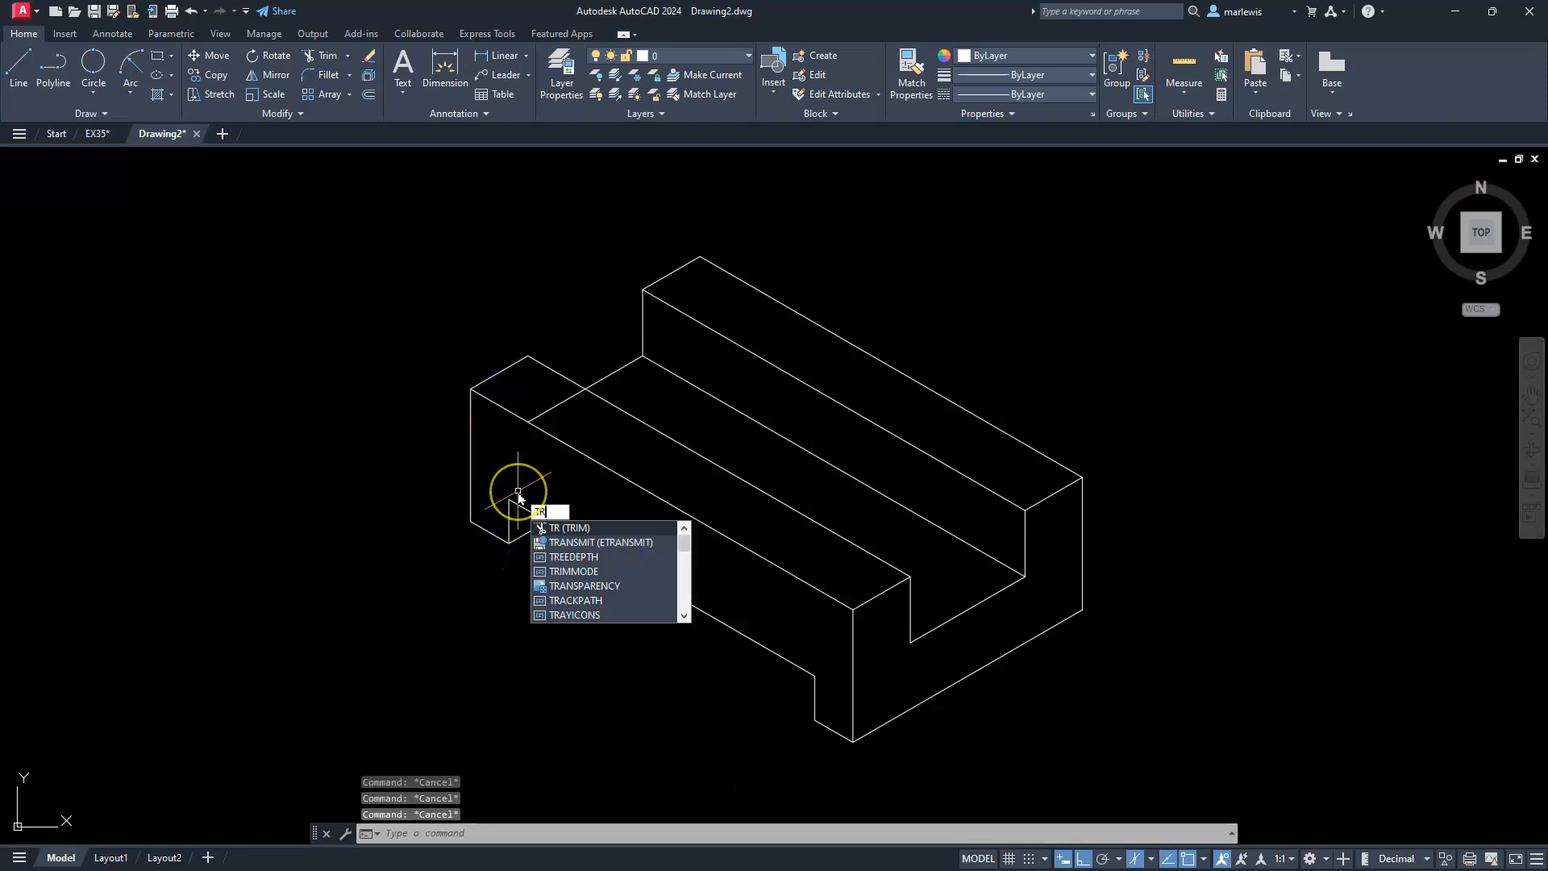
{"action": "key", "text": "Return"}
{"action": "left_click", "coordinate": [551, 408]}
{"action": "left_click_drag", "start_coordinate": [550, 408], "coordinate": [559, 513]}
{"action": "key", "text": "Escape"}
{"action": "key", "text": "Escape"}
{"action": "key", "text": "Escape"}
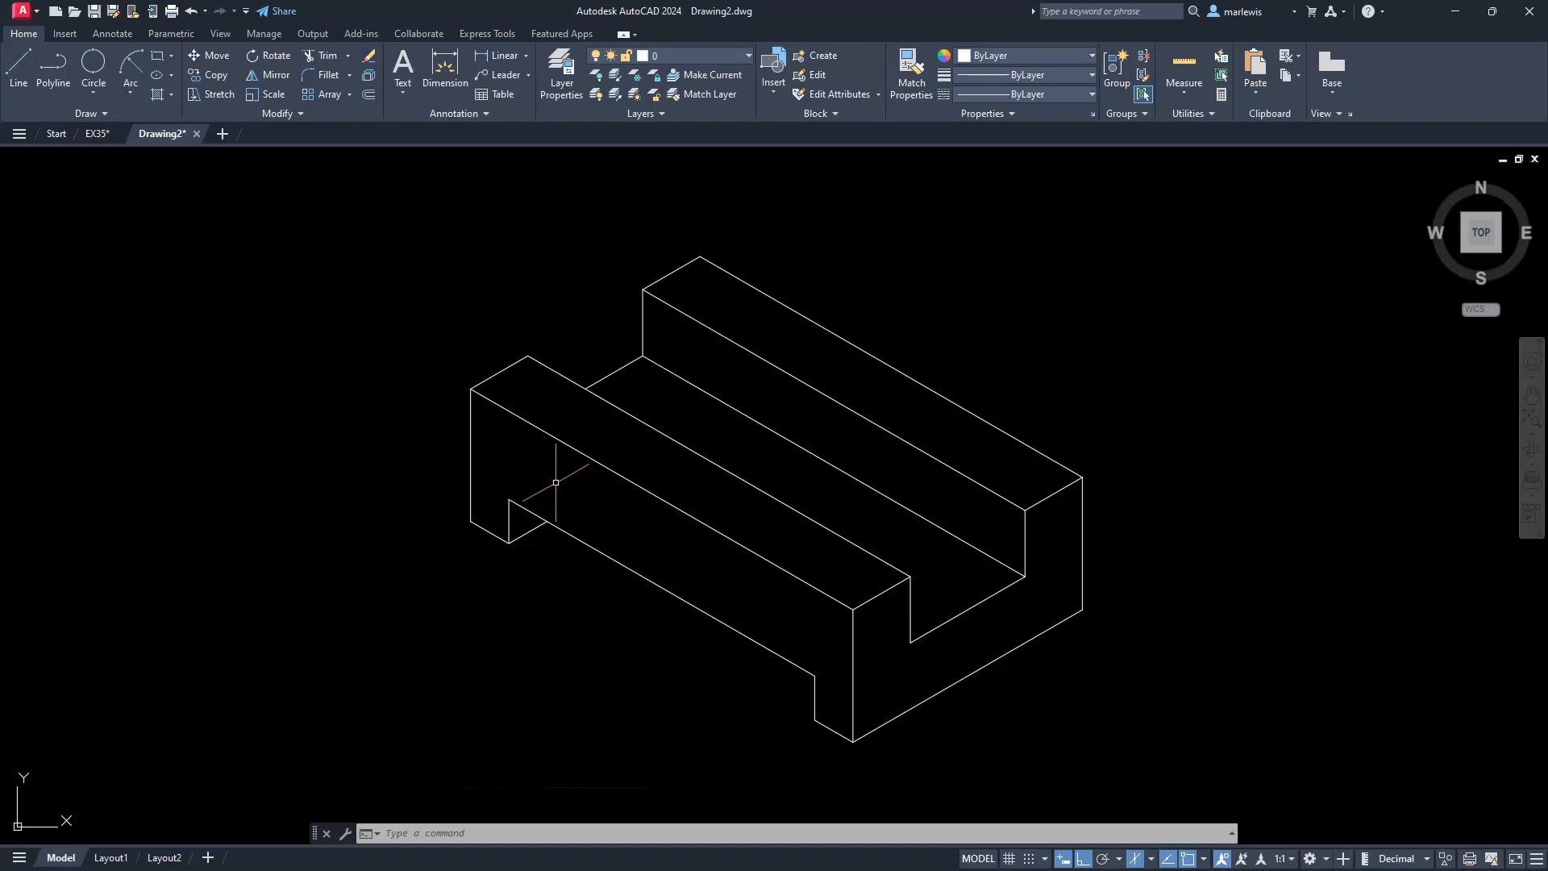
- Switch the isometric drafting plane to isoplane Left for working on the front face's left end
{"action": "scroll", "coordinate": [465, 422], "scroll_direction": "up", "scroll_amount": 5}
{"action": "scroll", "coordinate": [570, 408], "scroll_direction": "down", "scroll_amount": 6}
{"action": "middle_click_drag", "start_coordinate": [570, 408], "coordinate": [649, 444]}
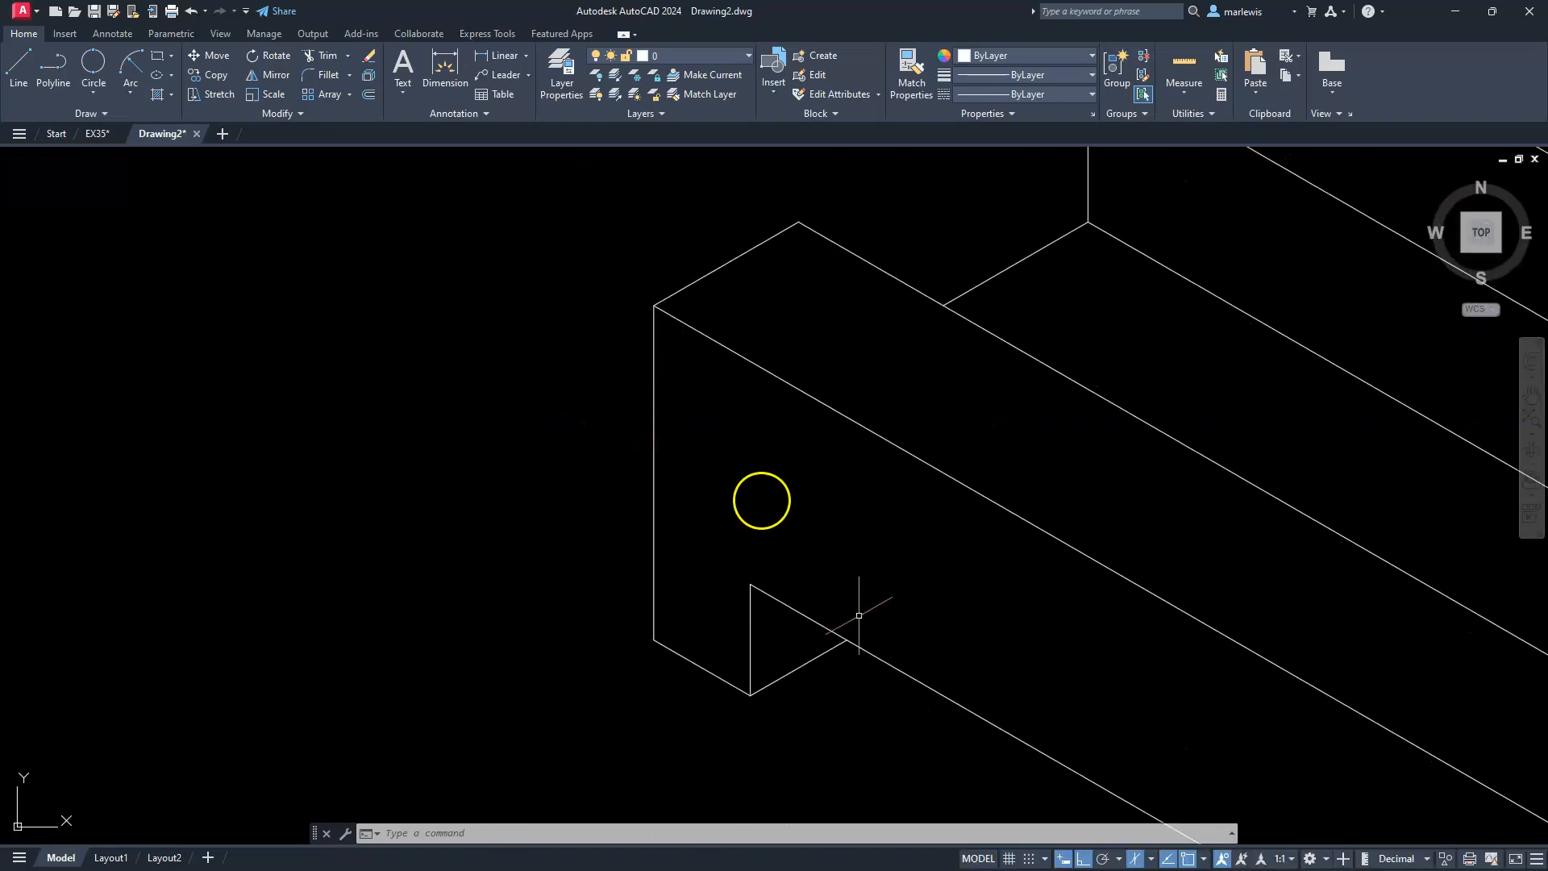
{"action": "left_click", "coordinate": [1152, 857]}
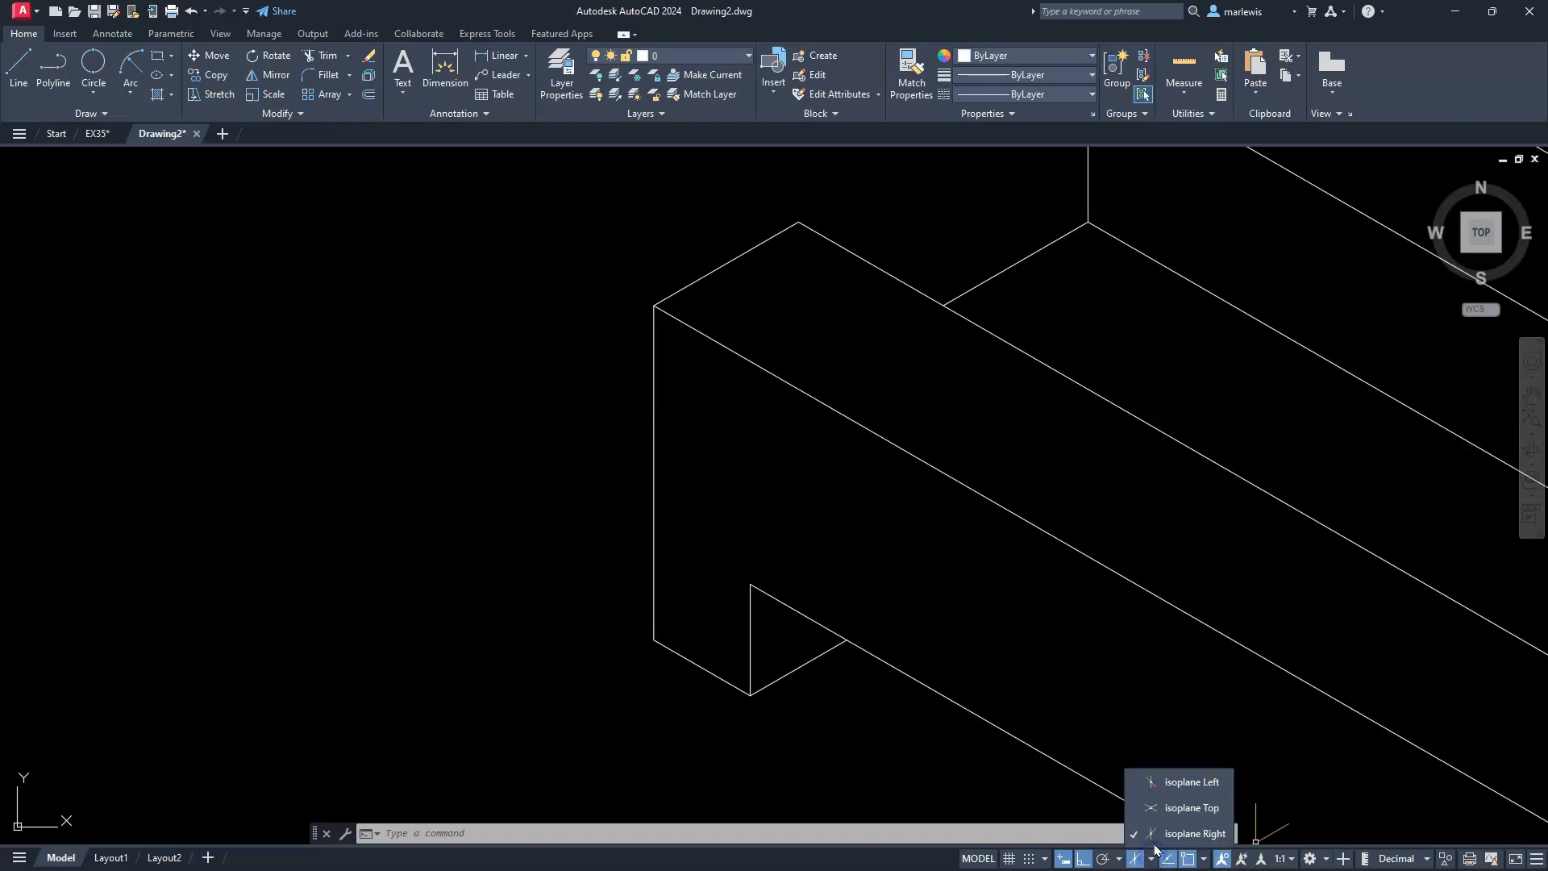
{"action": "left_click", "coordinate": [1191, 782]}
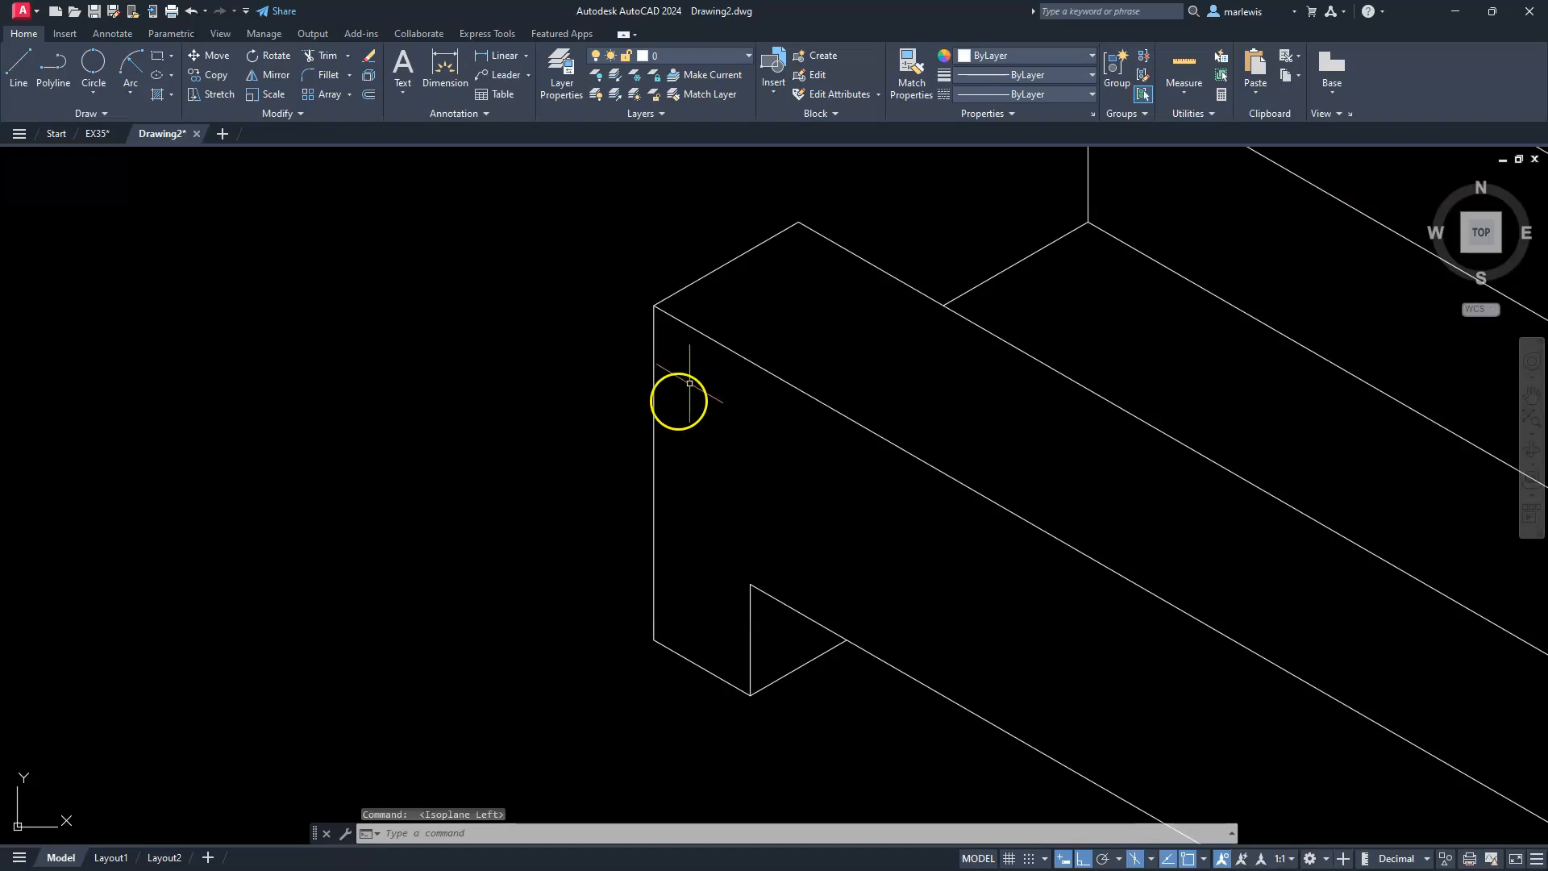
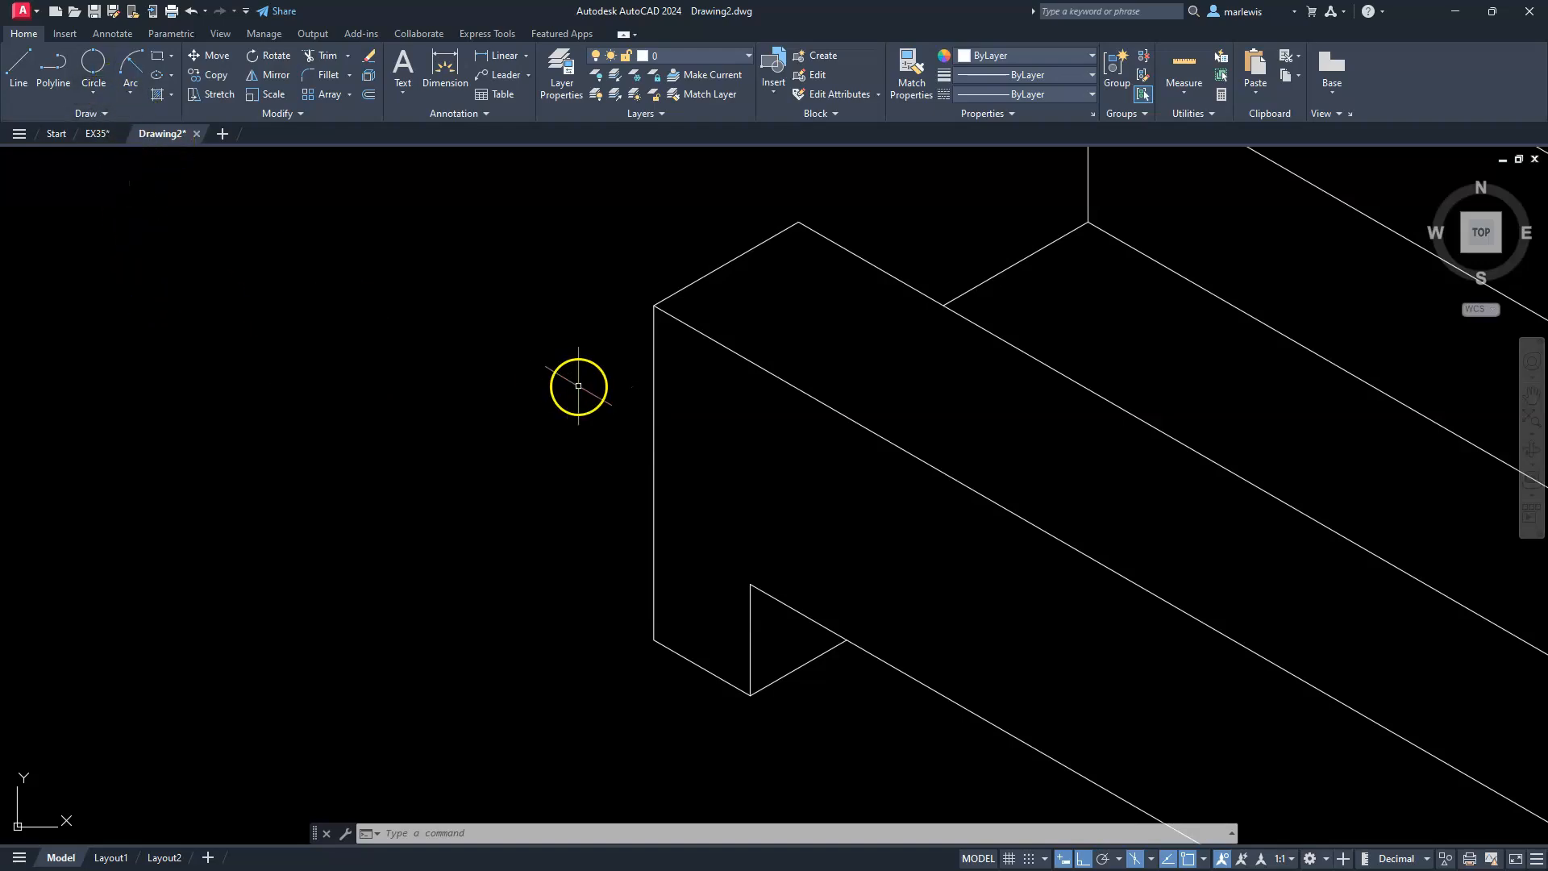
- Shorten the front face's top edge at its left end using Lengthen with a delta of -15
{"action": "left_click", "coordinate": [292, 115]}
{"action": "left_click", "coordinate": [236, 139]}
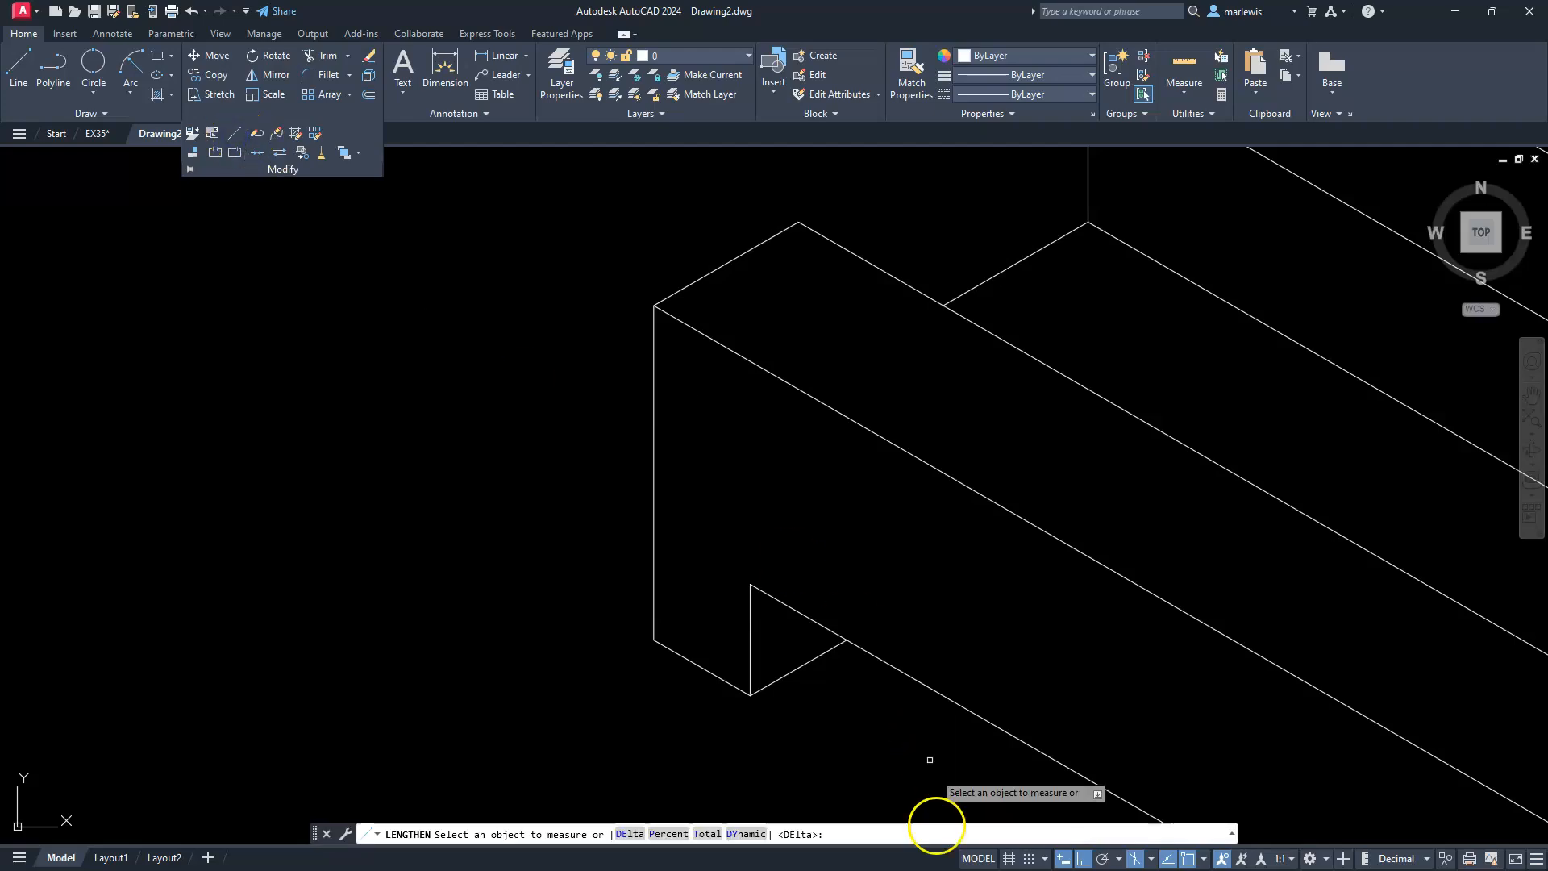
{"action": "left_click", "coordinate": [629, 835]}
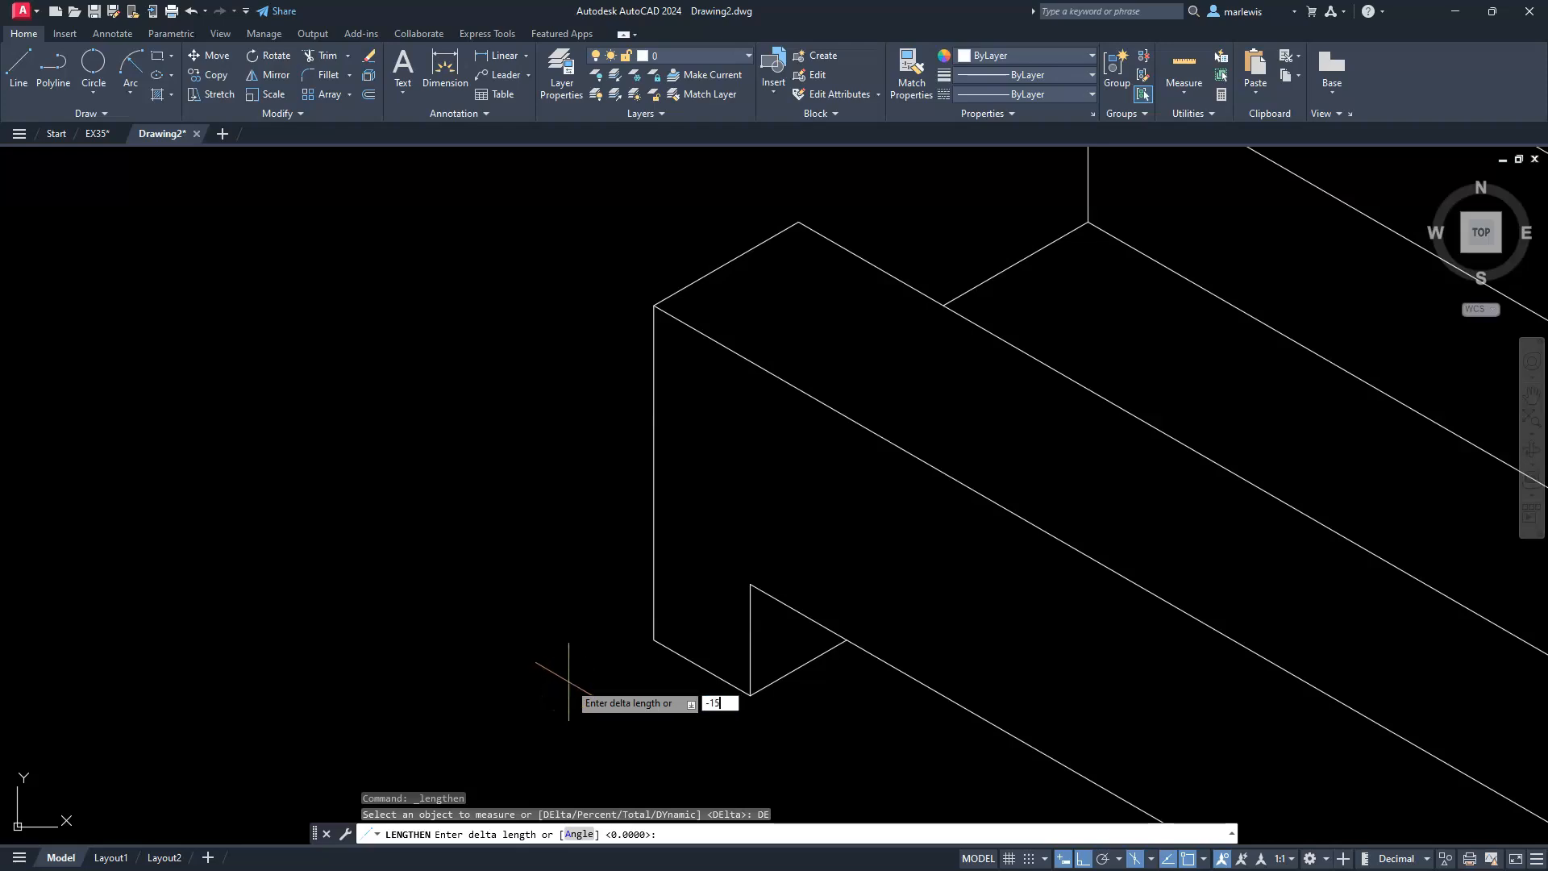
{"action": "key", "text": "Return"}
{"action": "left_click", "coordinate": [685, 328]}
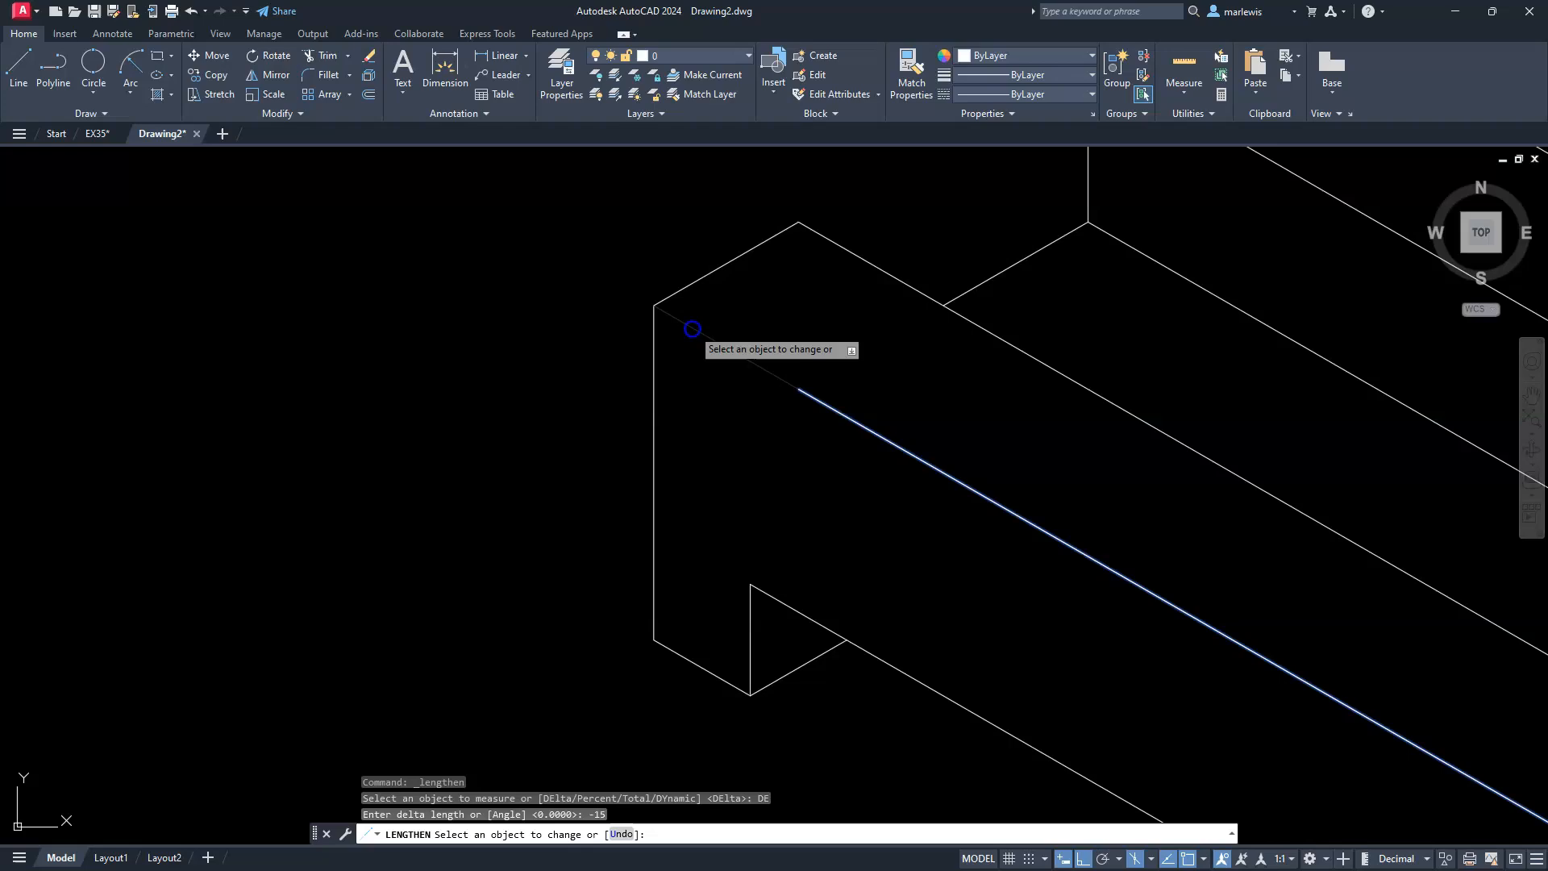
- Shorten the front face's left vertical edge by 15 at its upper end and draw a radius 15 isocircle tangent to both shortened edges
{"action": "left_click", "coordinate": [653, 347]}
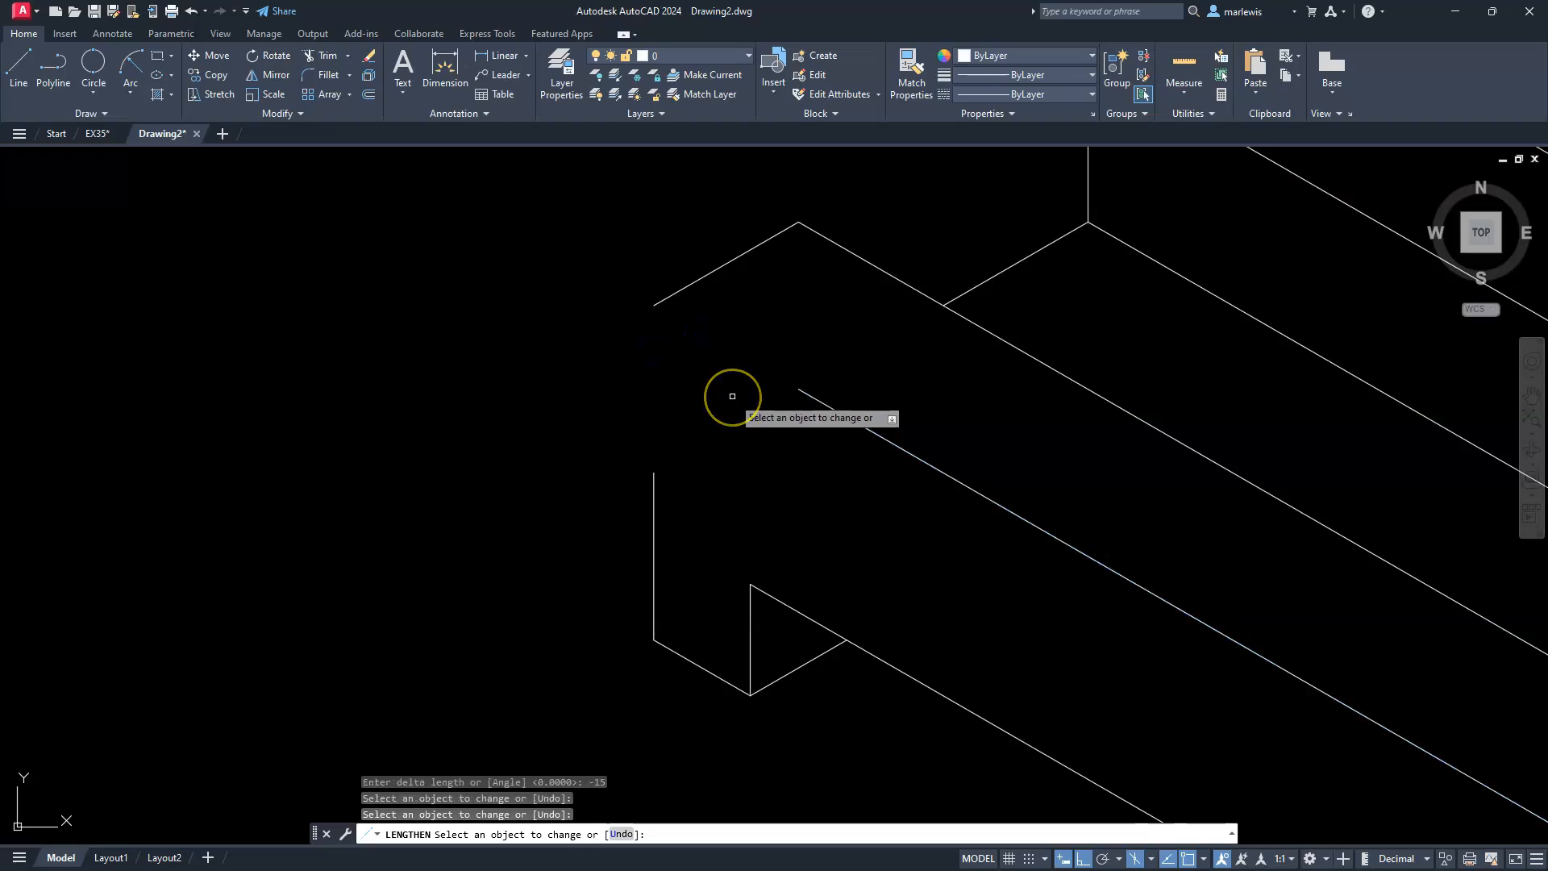
{"action": "key", "text": "Escape"}
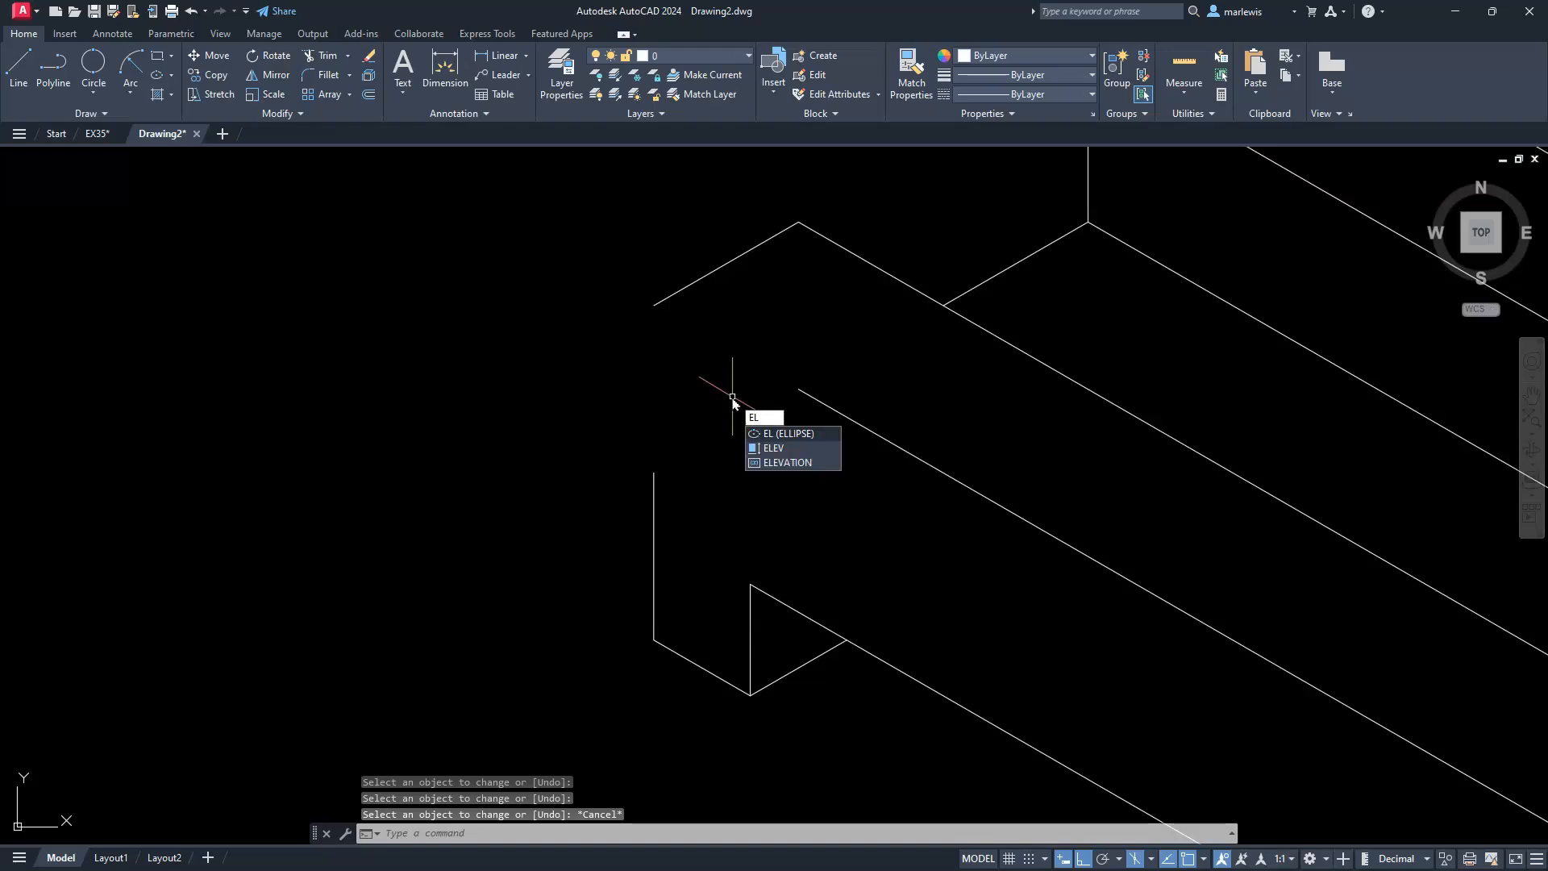
{"action": "key", "text": "Return"}
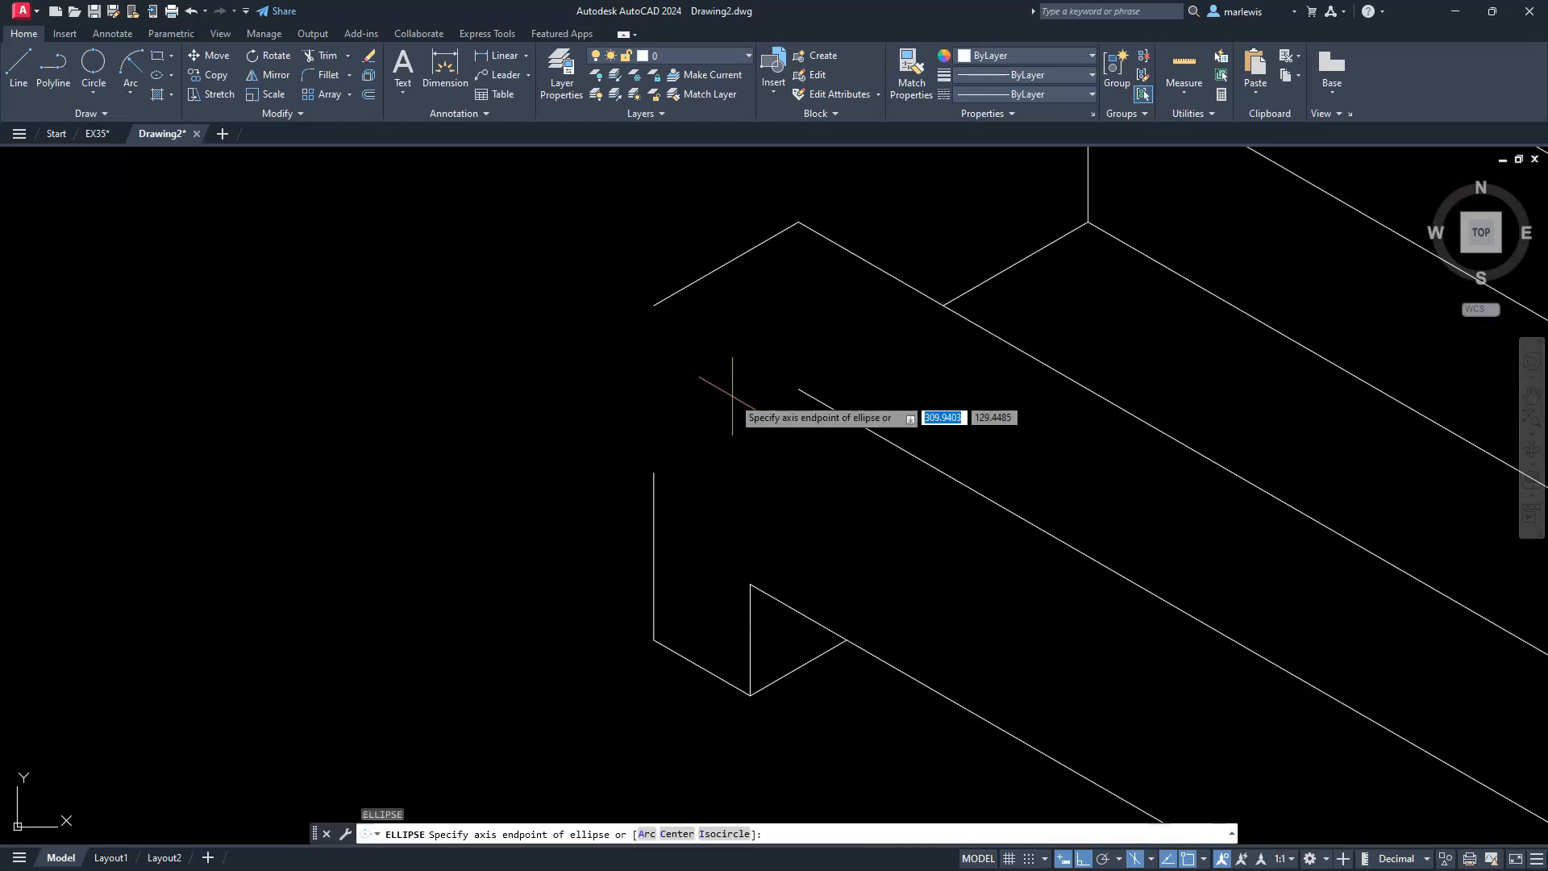
{"action": "type", "text": "i"}
{"action": "key", "text": "Return"}
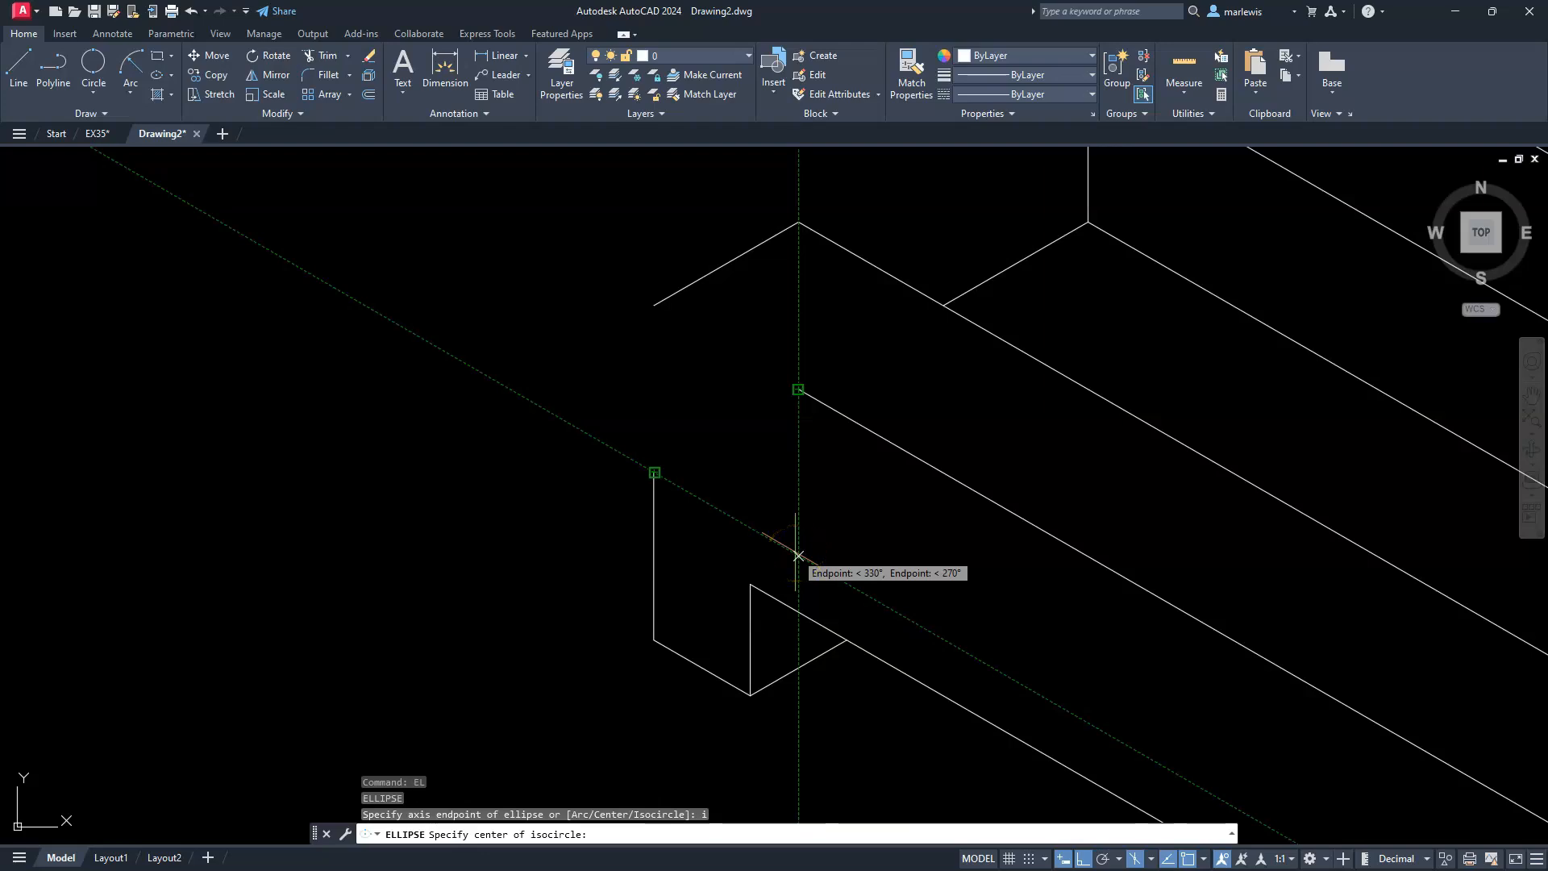
{"action": "left_click", "coordinate": [798, 555]}
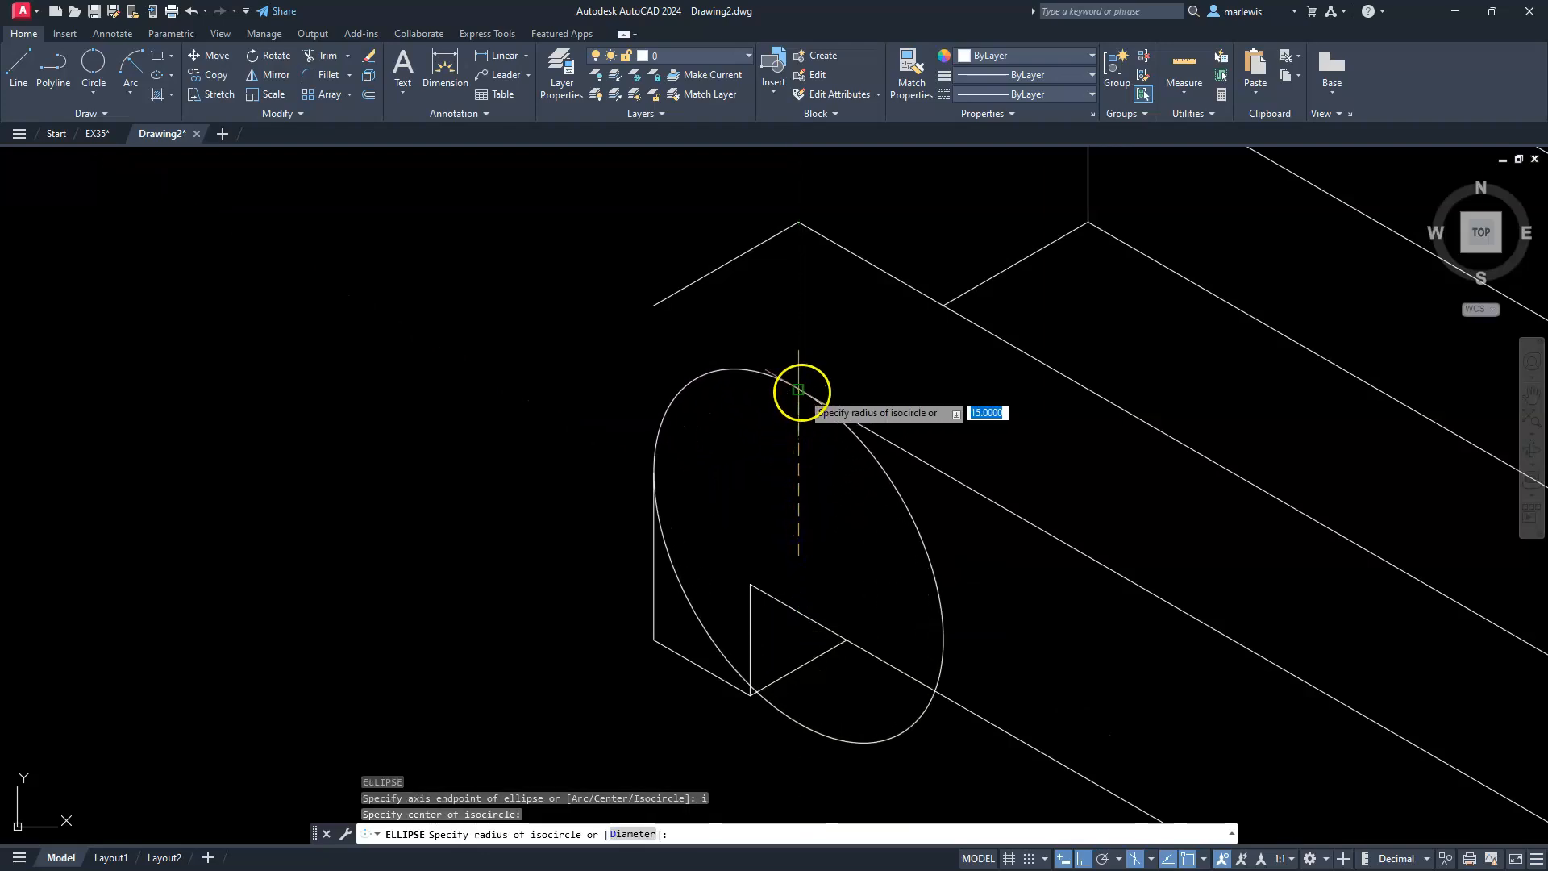
{"action": "left_click", "coordinate": [798, 389]}
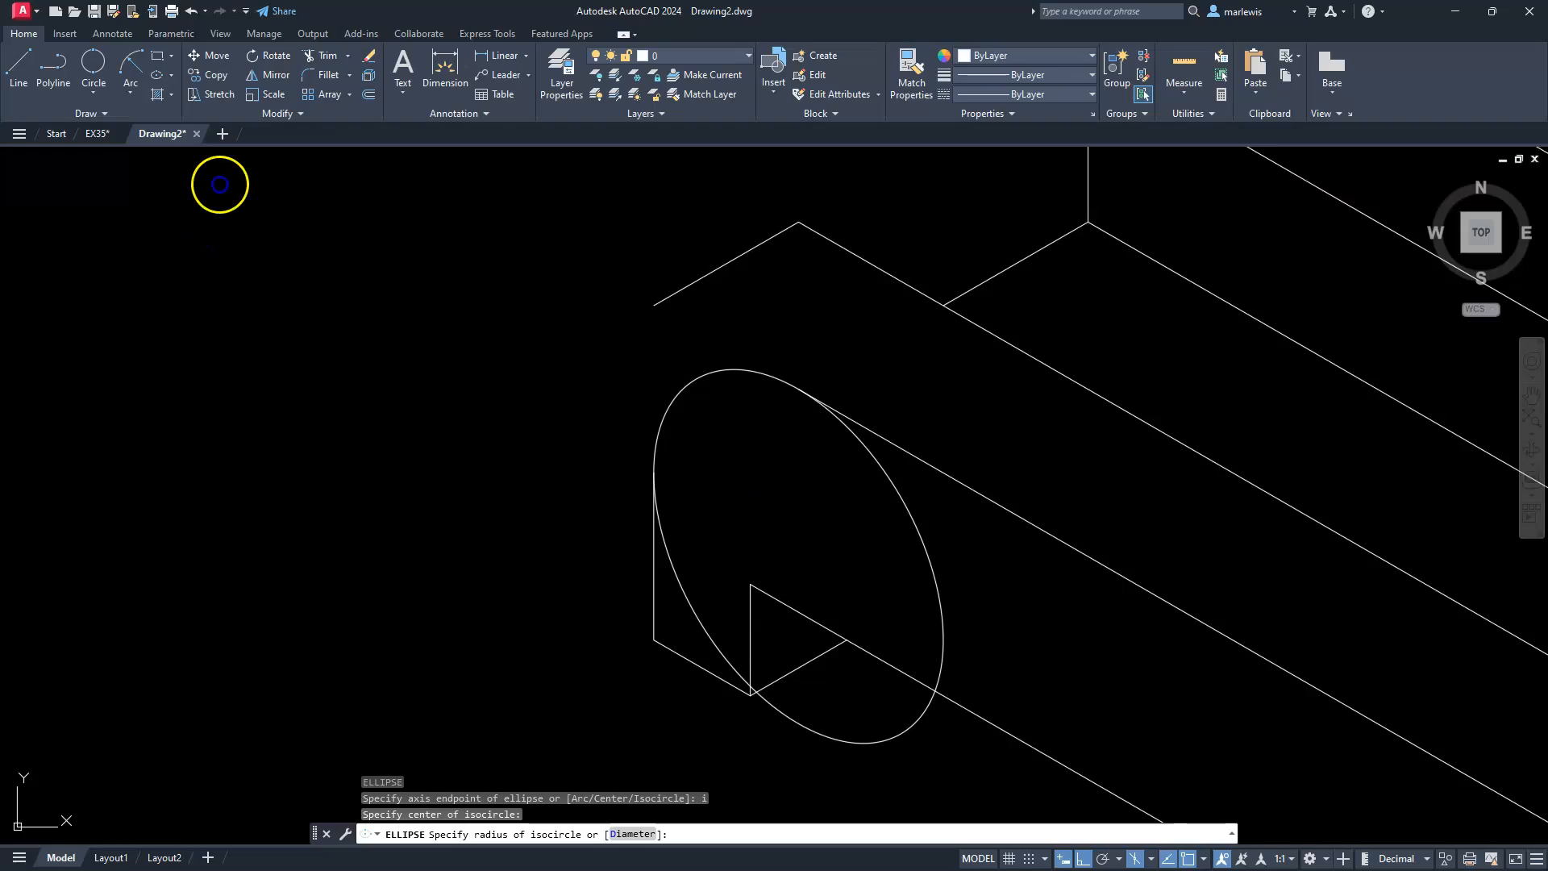
- Trim the isocircle down to the arc that rounds the front face's upper left corner
{"action": "left_click", "coordinate": [315, 59]}
{"action": "left_click", "coordinate": [684, 596]}
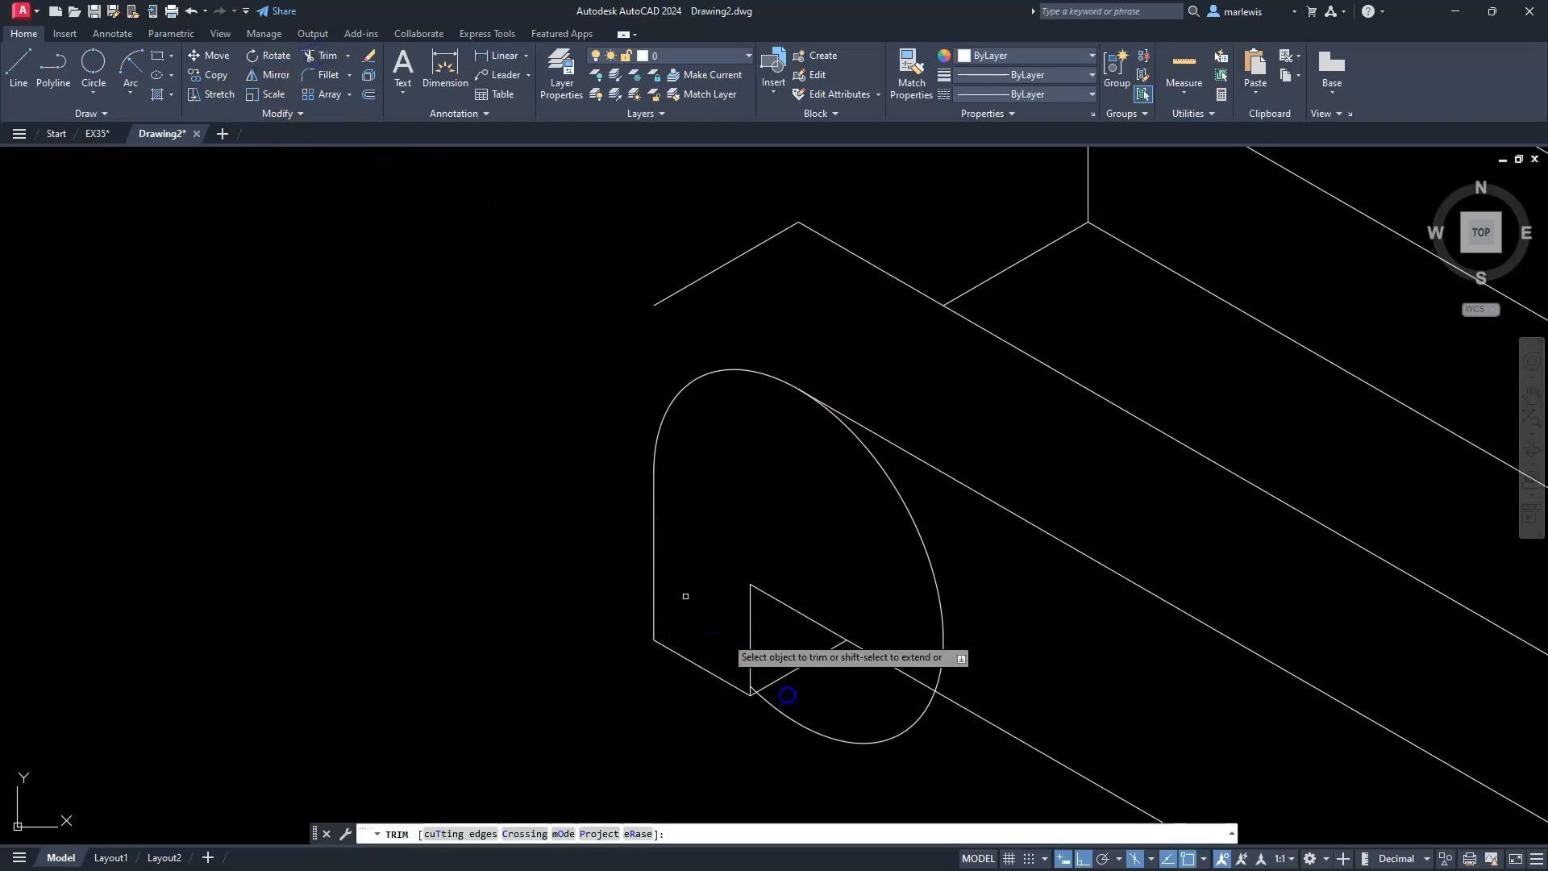
{"action": "left_click", "coordinate": [764, 698]}
{"action": "scroll", "coordinate": [753, 691], "scroll_direction": "up", "scroll_amount": 5}
{"action": "left_click", "coordinate": [646, 658]}
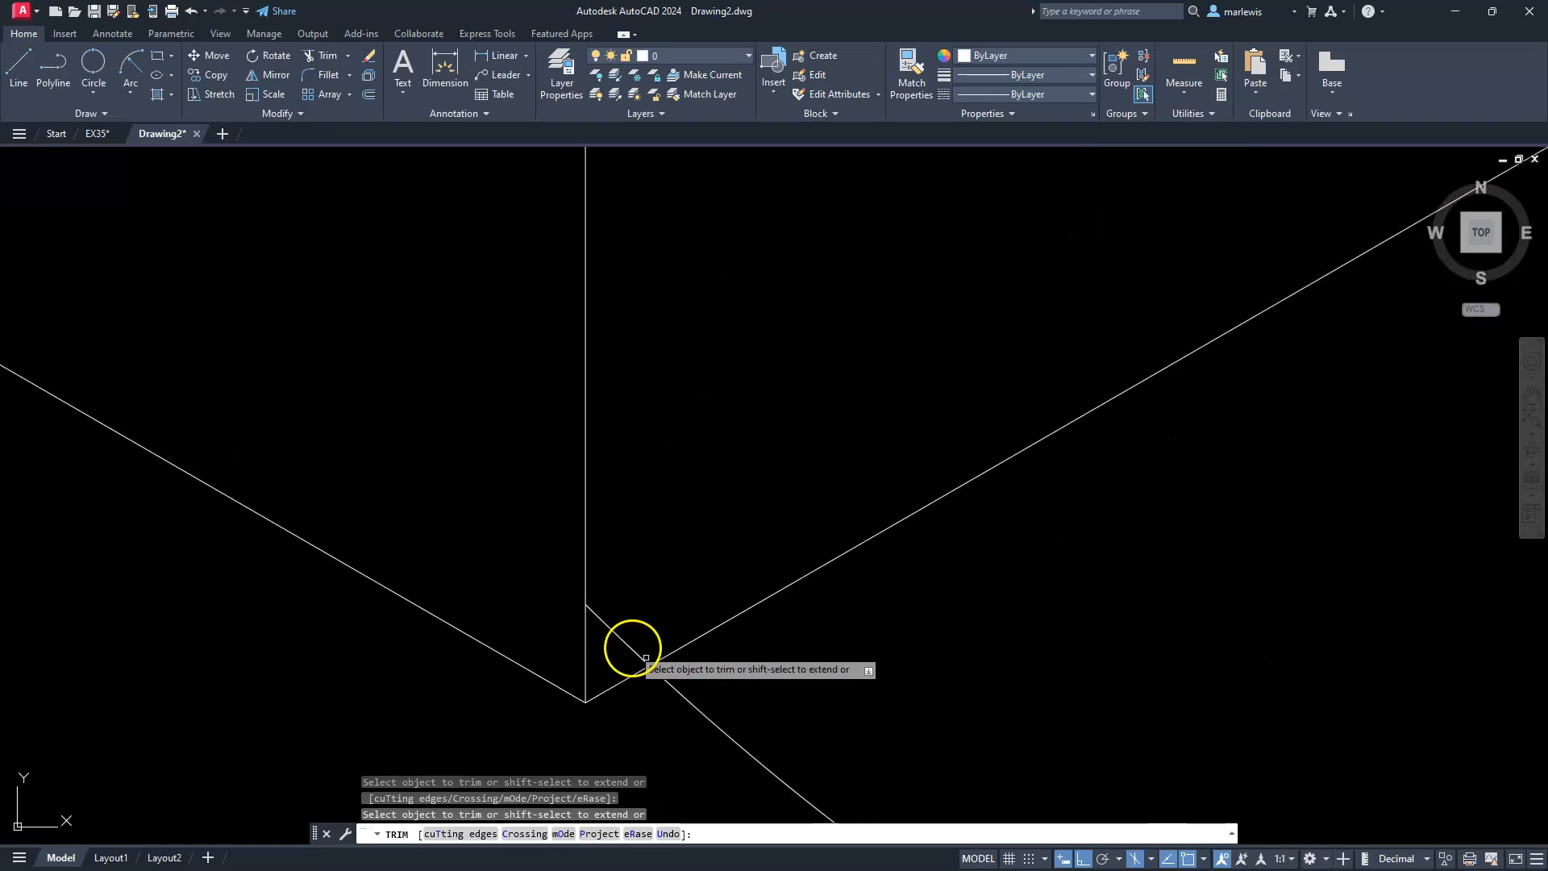
{"action": "scroll", "coordinate": [629, 639], "scroll_direction": "down", "scroll_amount": 5}
{"action": "left_click", "coordinate": [645, 644]}
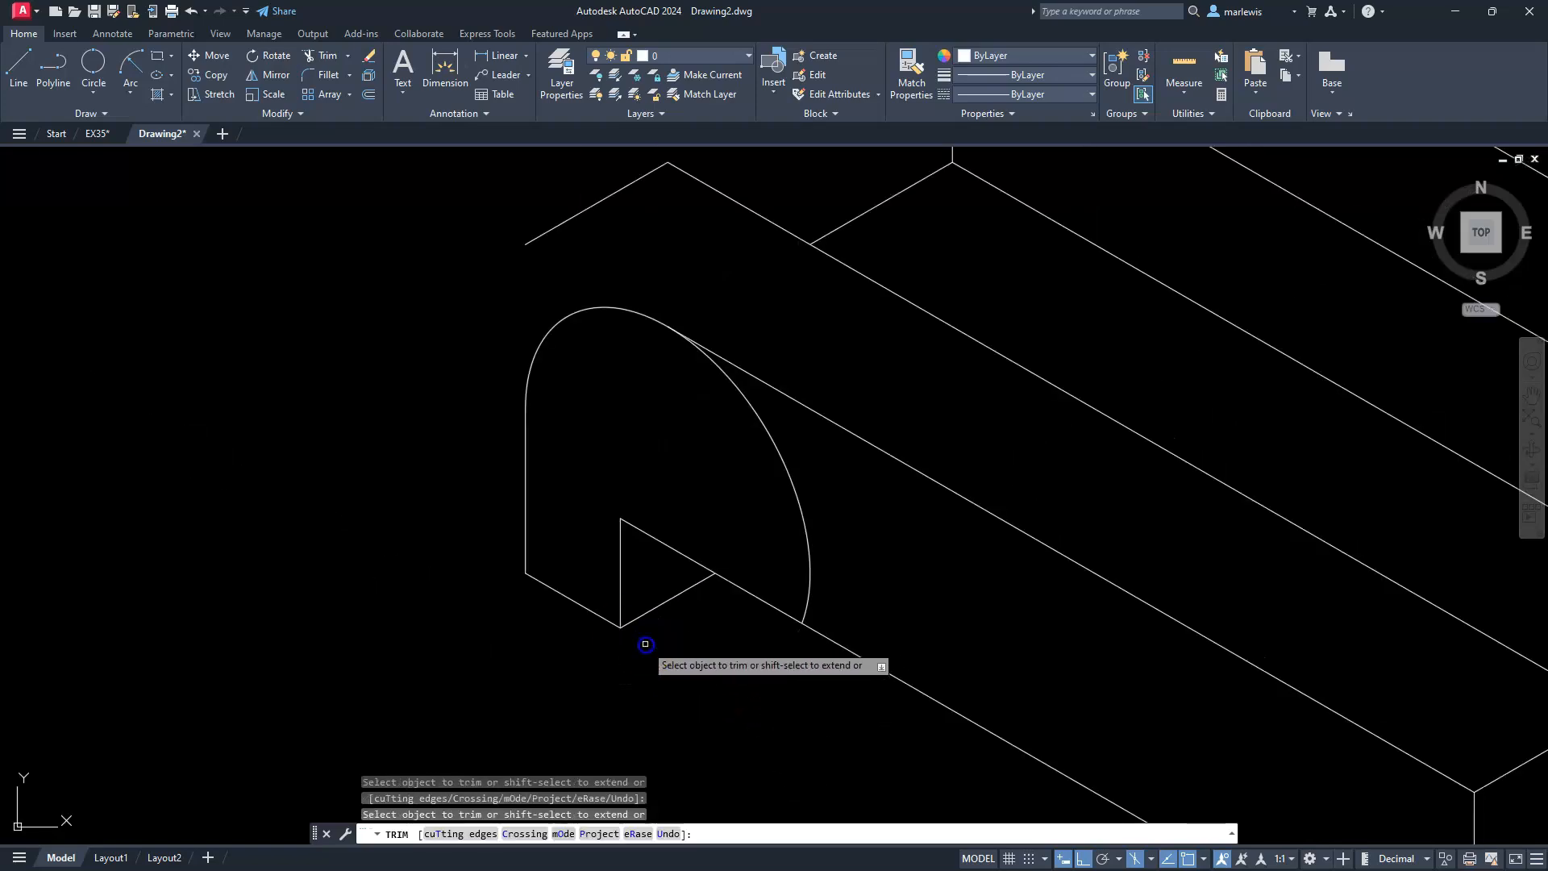
{"action": "left_click", "coordinate": [814, 566]}
{"action": "left_click", "coordinate": [810, 567]}
{"action": "scroll", "coordinate": [745, 543], "scroll_direction": "down", "scroll_amount": 4}
{"action": "key", "text": "Escape"}
{"action": "right_click", "coordinate": [739, 543]}
{"action": "scroll", "coordinate": [553, 494], "scroll_direction": "up", "scroll_amount": 3}
{"action": "key", "text": "Escape"}
{"action": "key", "text": "Escape"}
{"action": "key", "text": "Escape"}
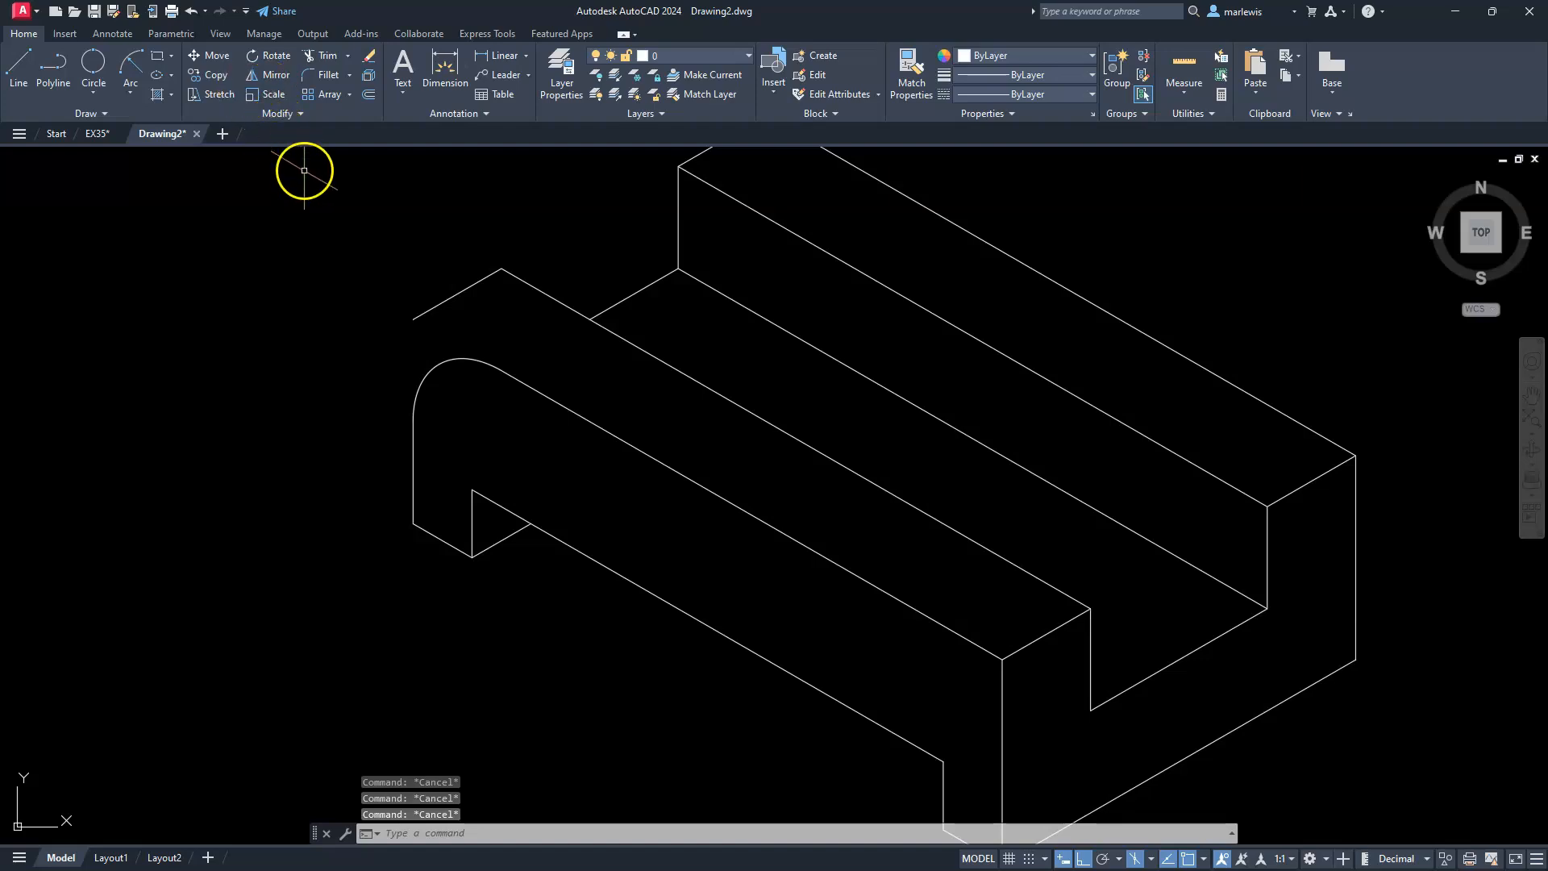
- Copy the corner arc to the back of the near ridge, using the ridge's right-end top corners as base and second points
{"action": "left_click", "coordinate": [207, 77]}
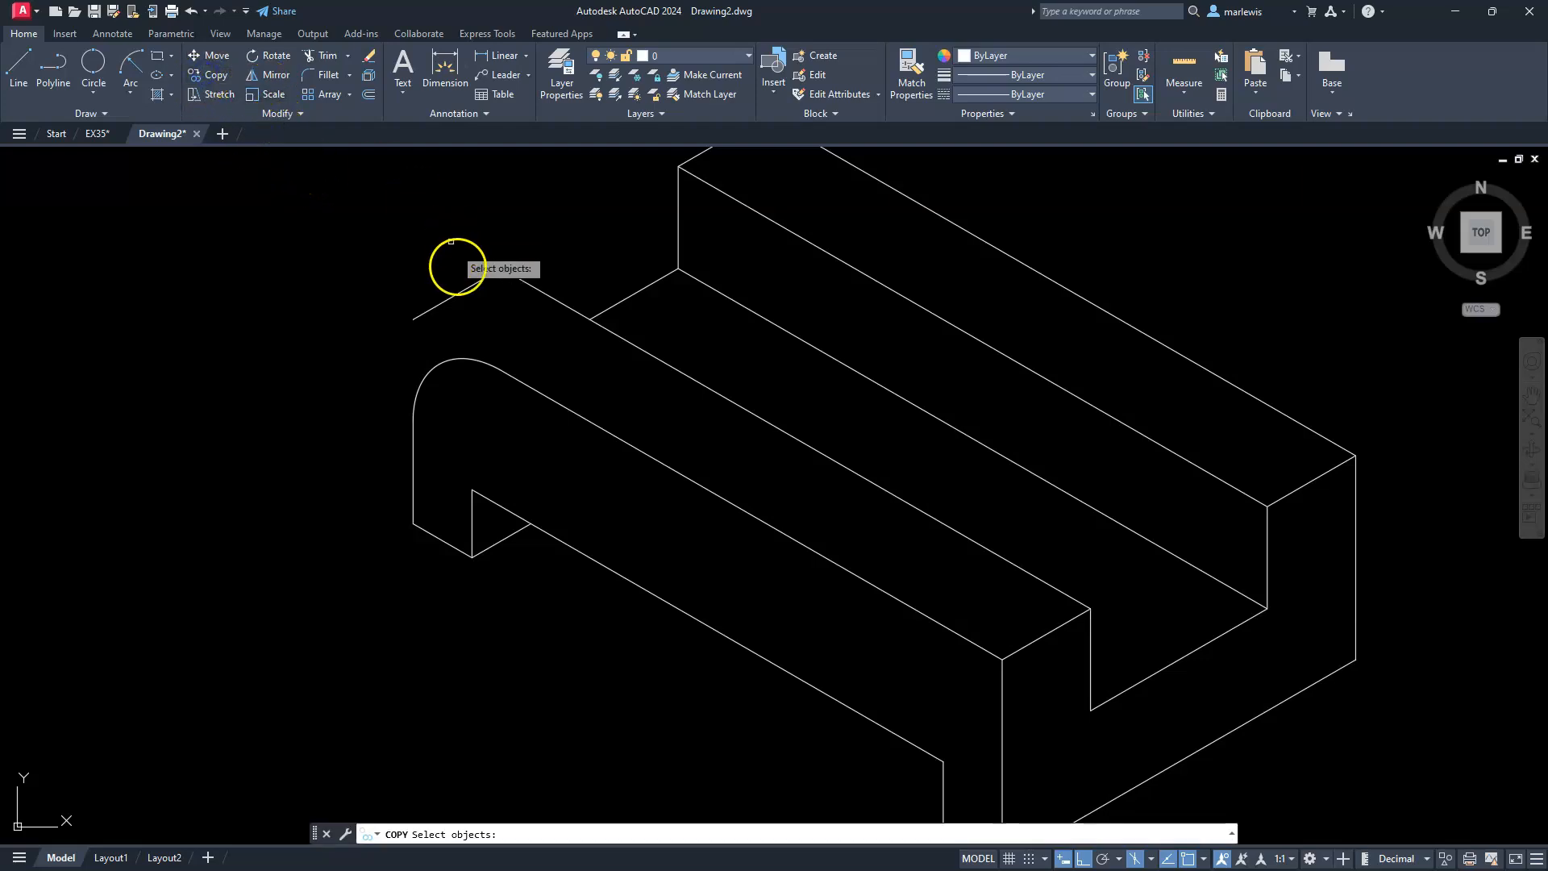
{"action": "left_click", "coordinate": [468, 357]}
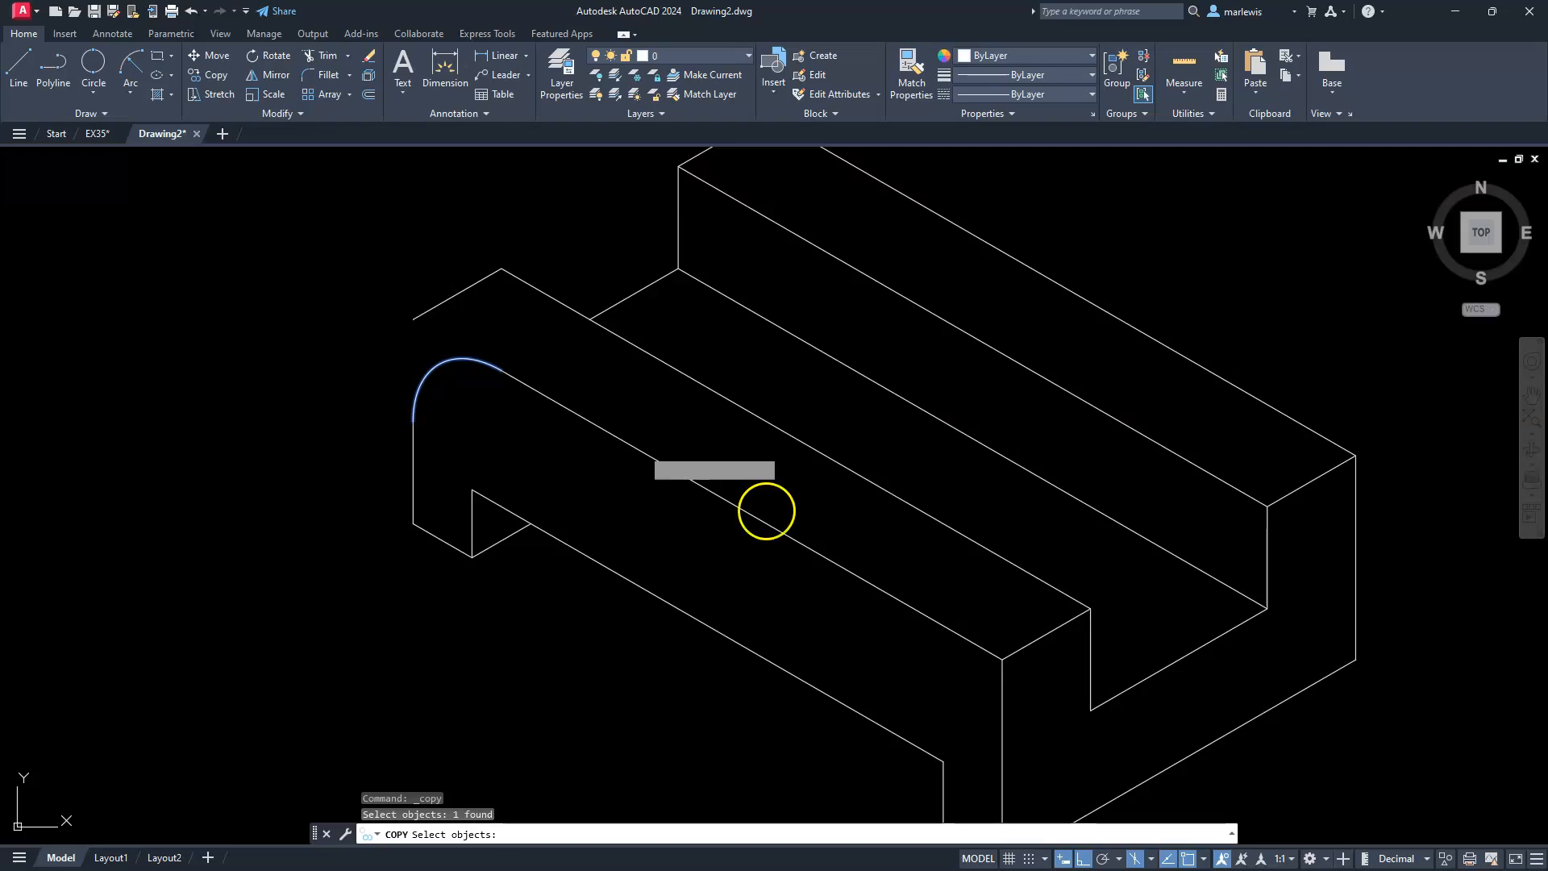
{"action": "key", "text": "Return"}
{"action": "left_click", "coordinate": [1003, 659]}
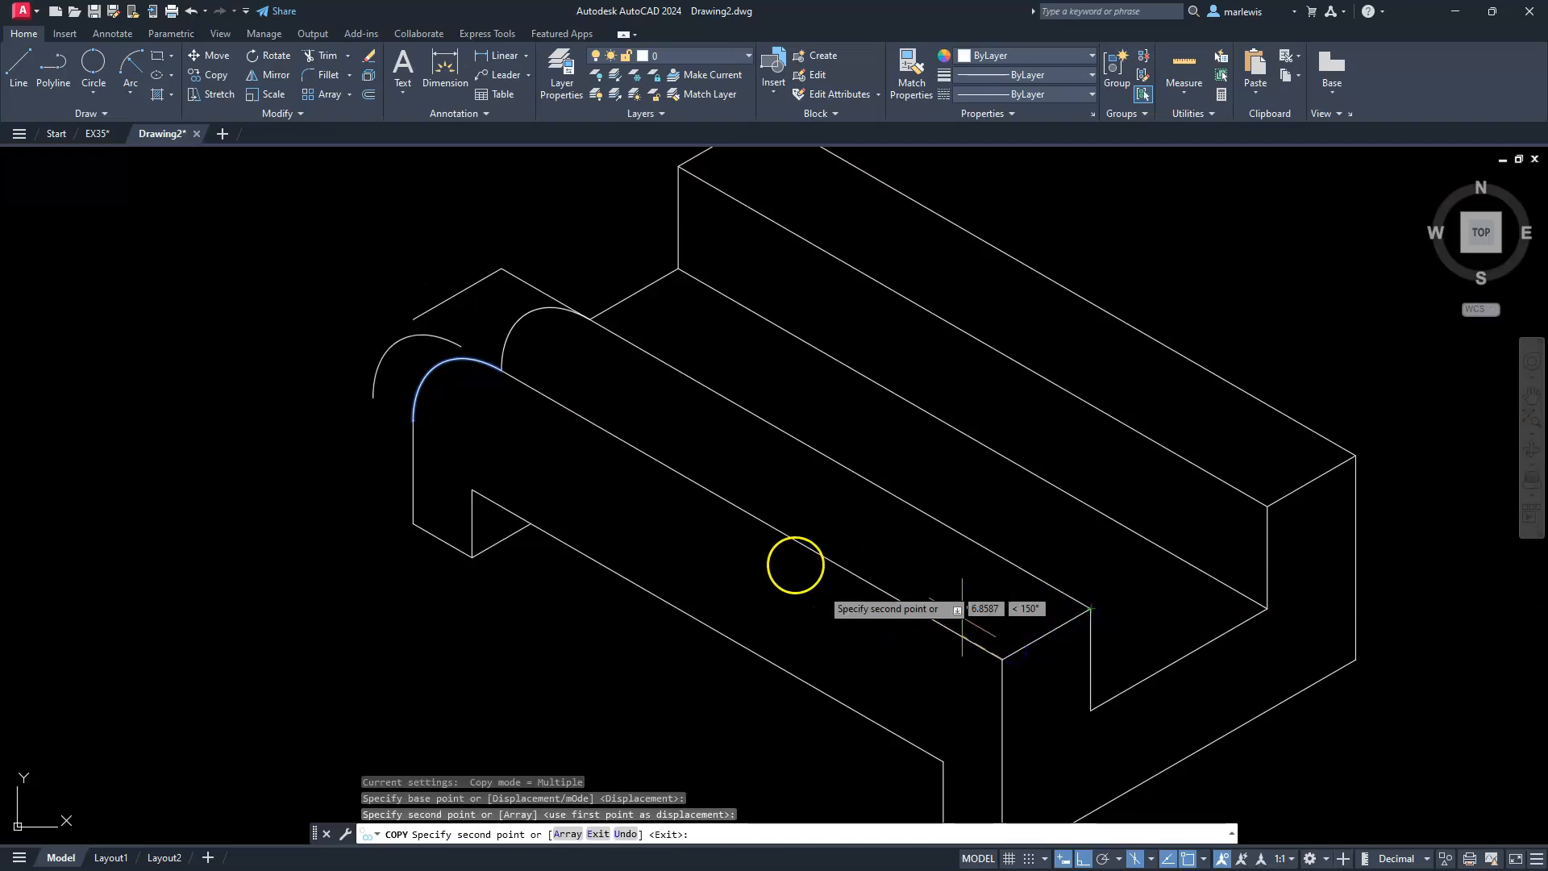
{"action": "key", "text": "Escape"}
{"action": "key", "text": "Escape"}
- Move the short ridge edge from the old upper left corner onto the front arc so that it joins both rounded corners
{"action": "scroll", "coordinate": [446, 321], "scroll_direction": "up", "scroll_amount": 4}
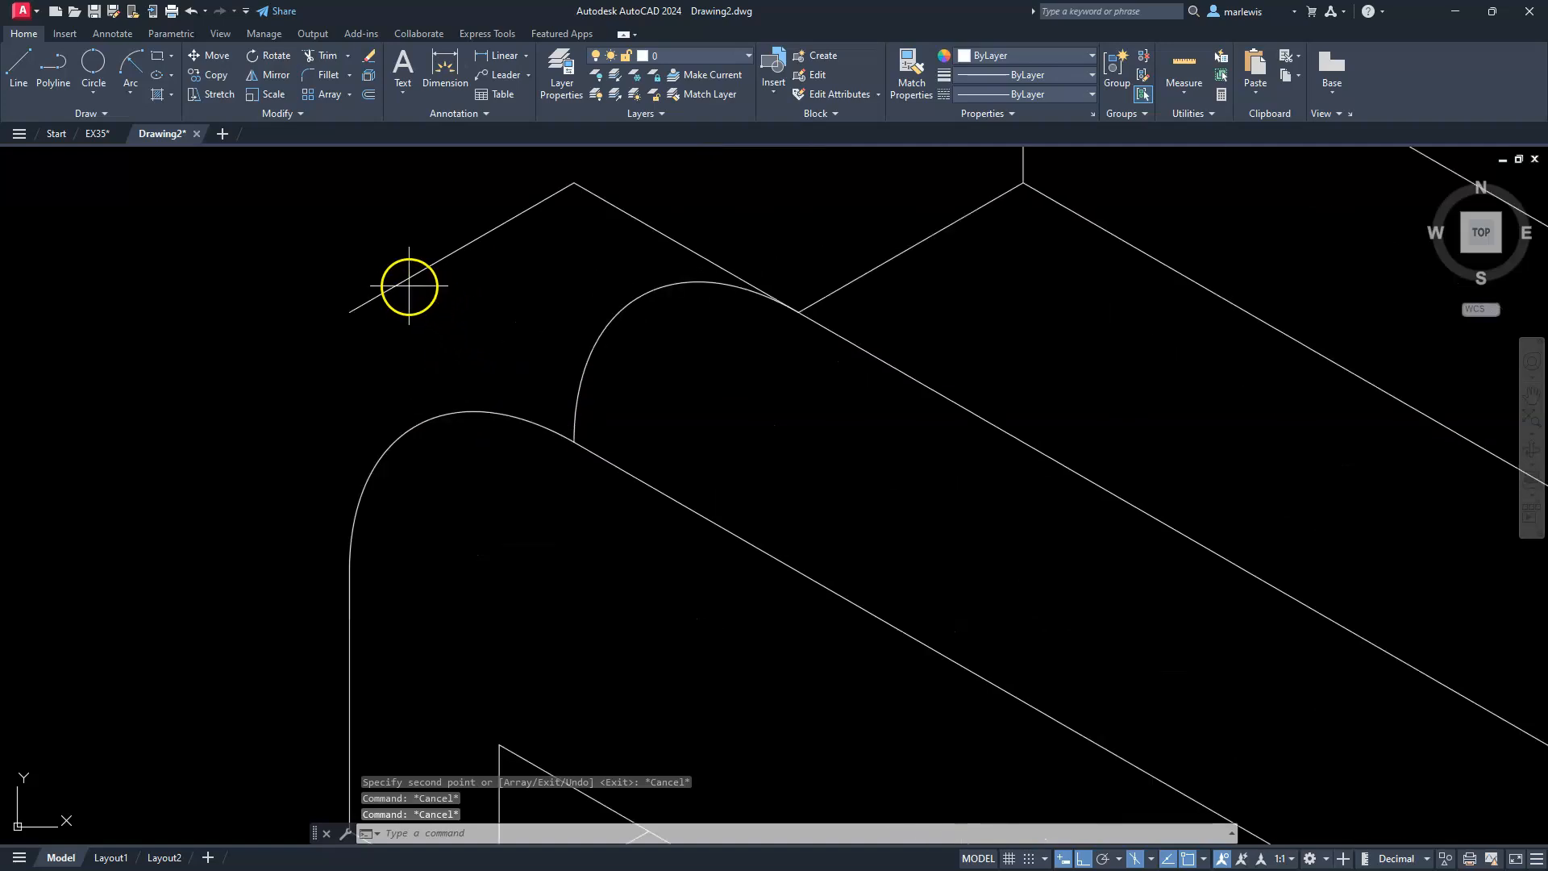
{"action": "left_click", "coordinate": [409, 286]}
{"action": "left_click", "coordinate": [349, 312]}
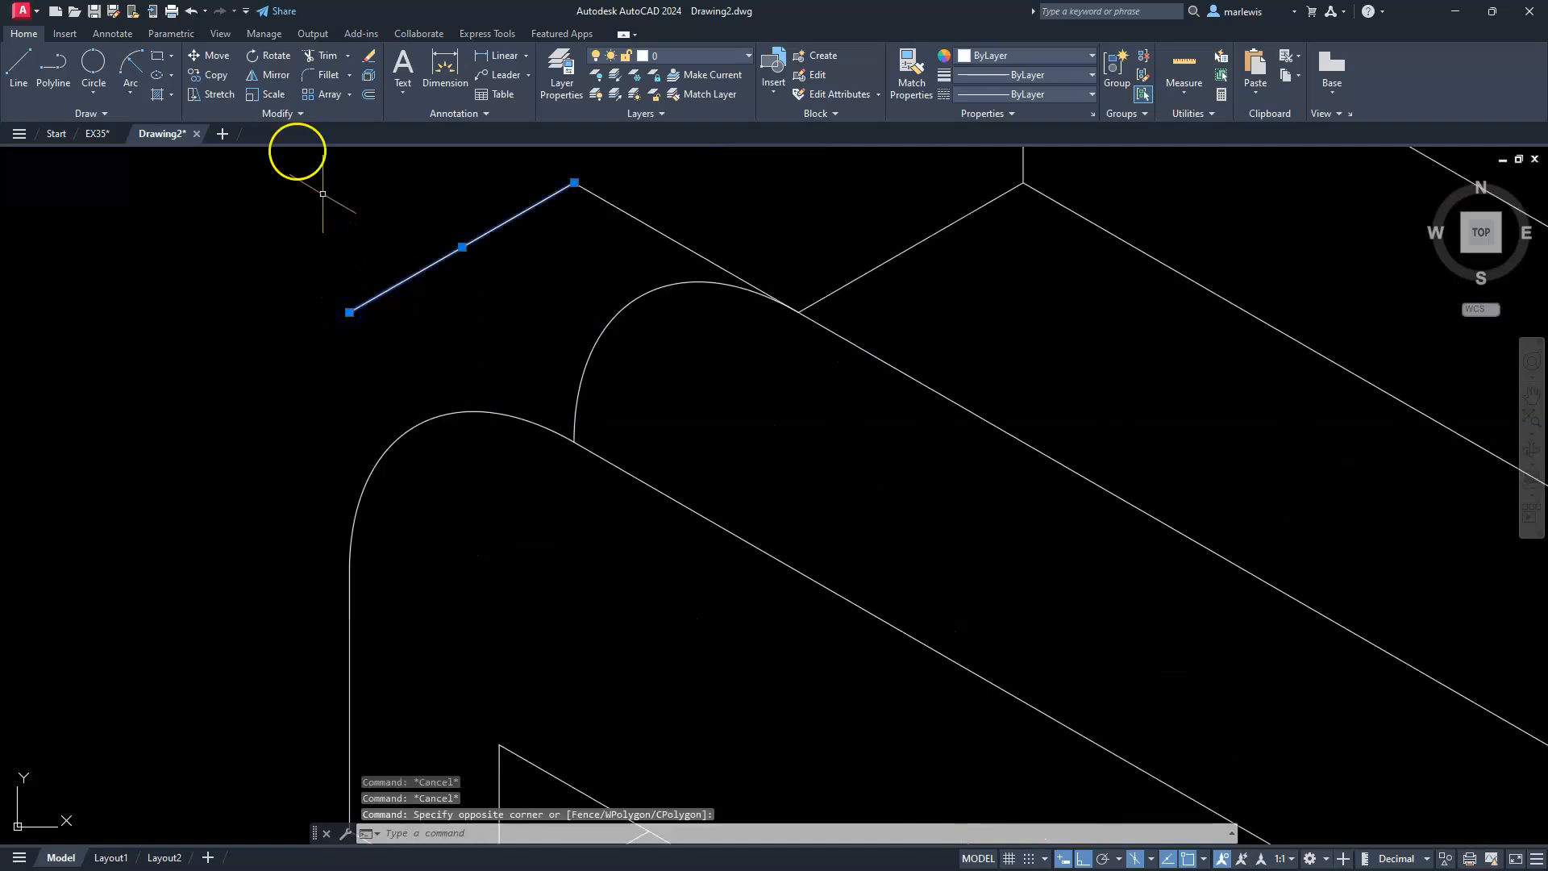
{"action": "left_click", "coordinate": [208, 56]}
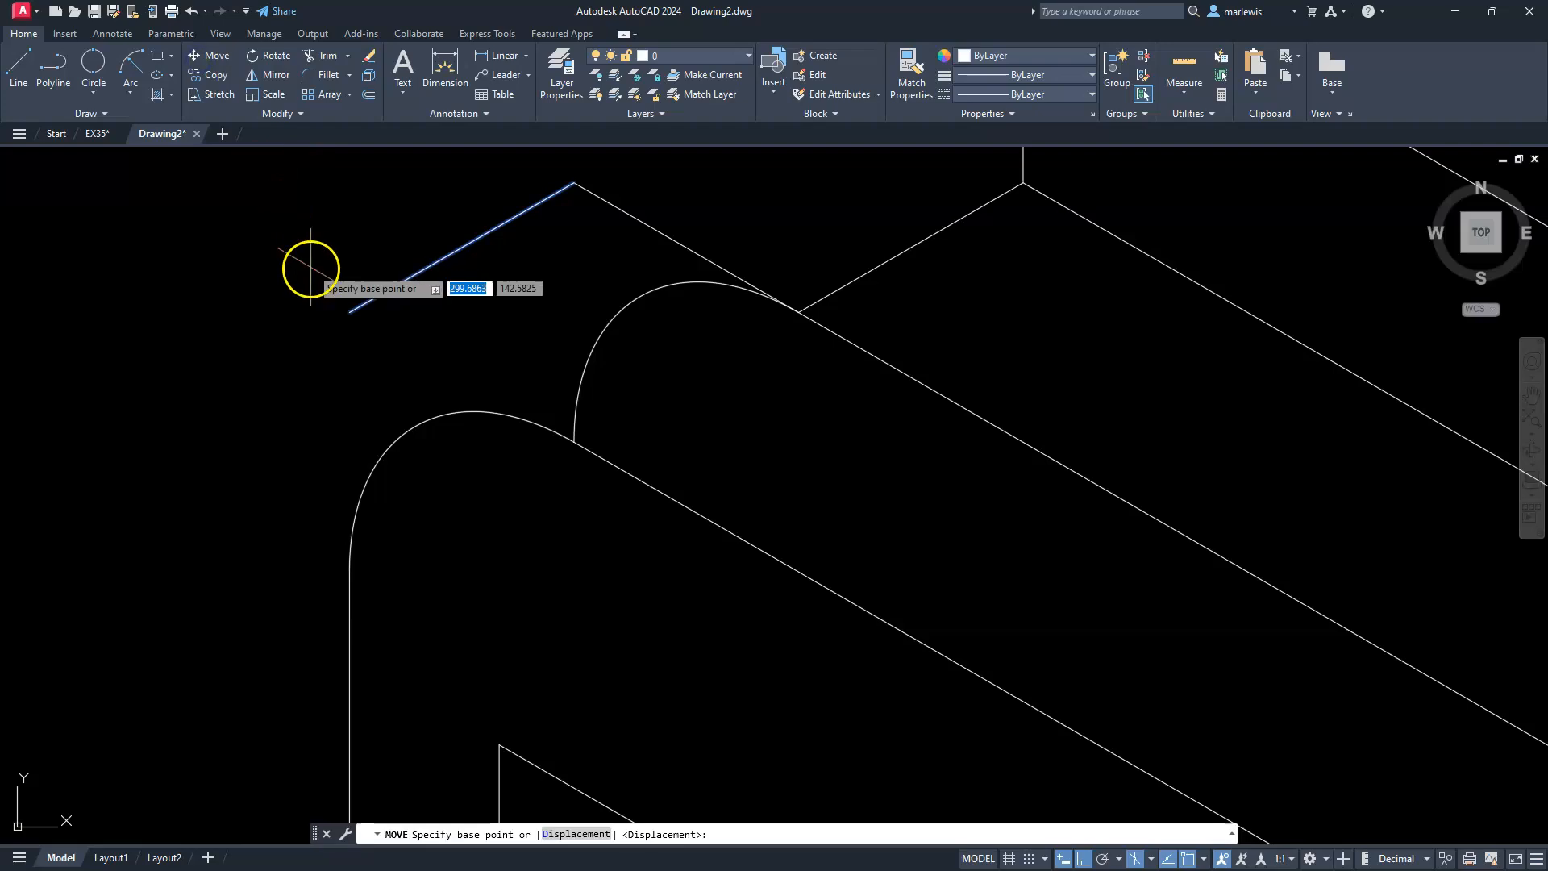
{"action": "left_click", "coordinate": [349, 311]}
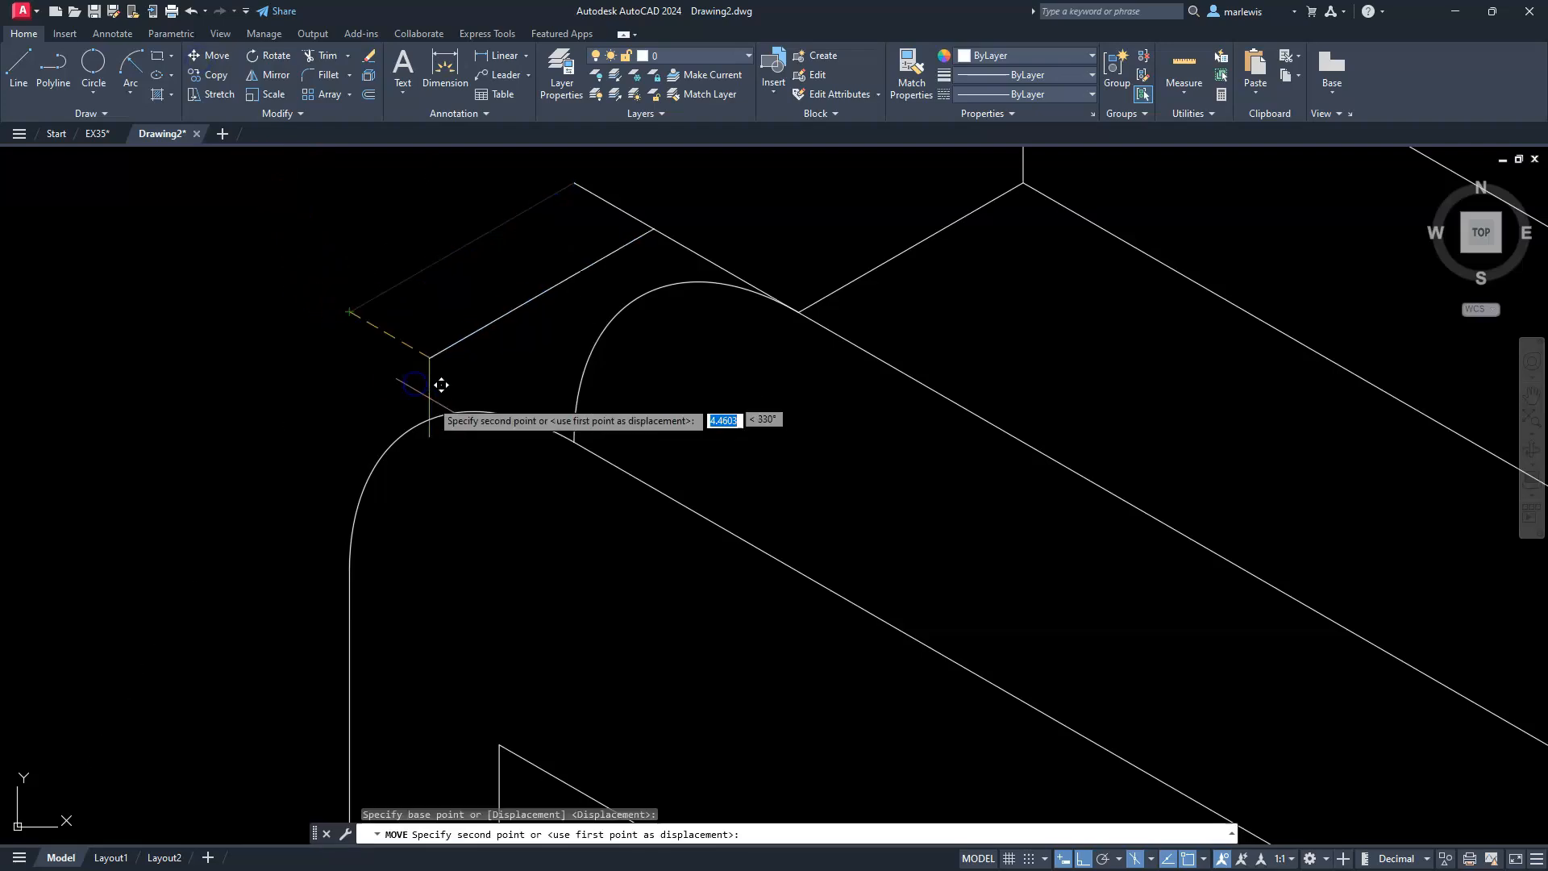
{"action": "left_click", "coordinate": [424, 421]}
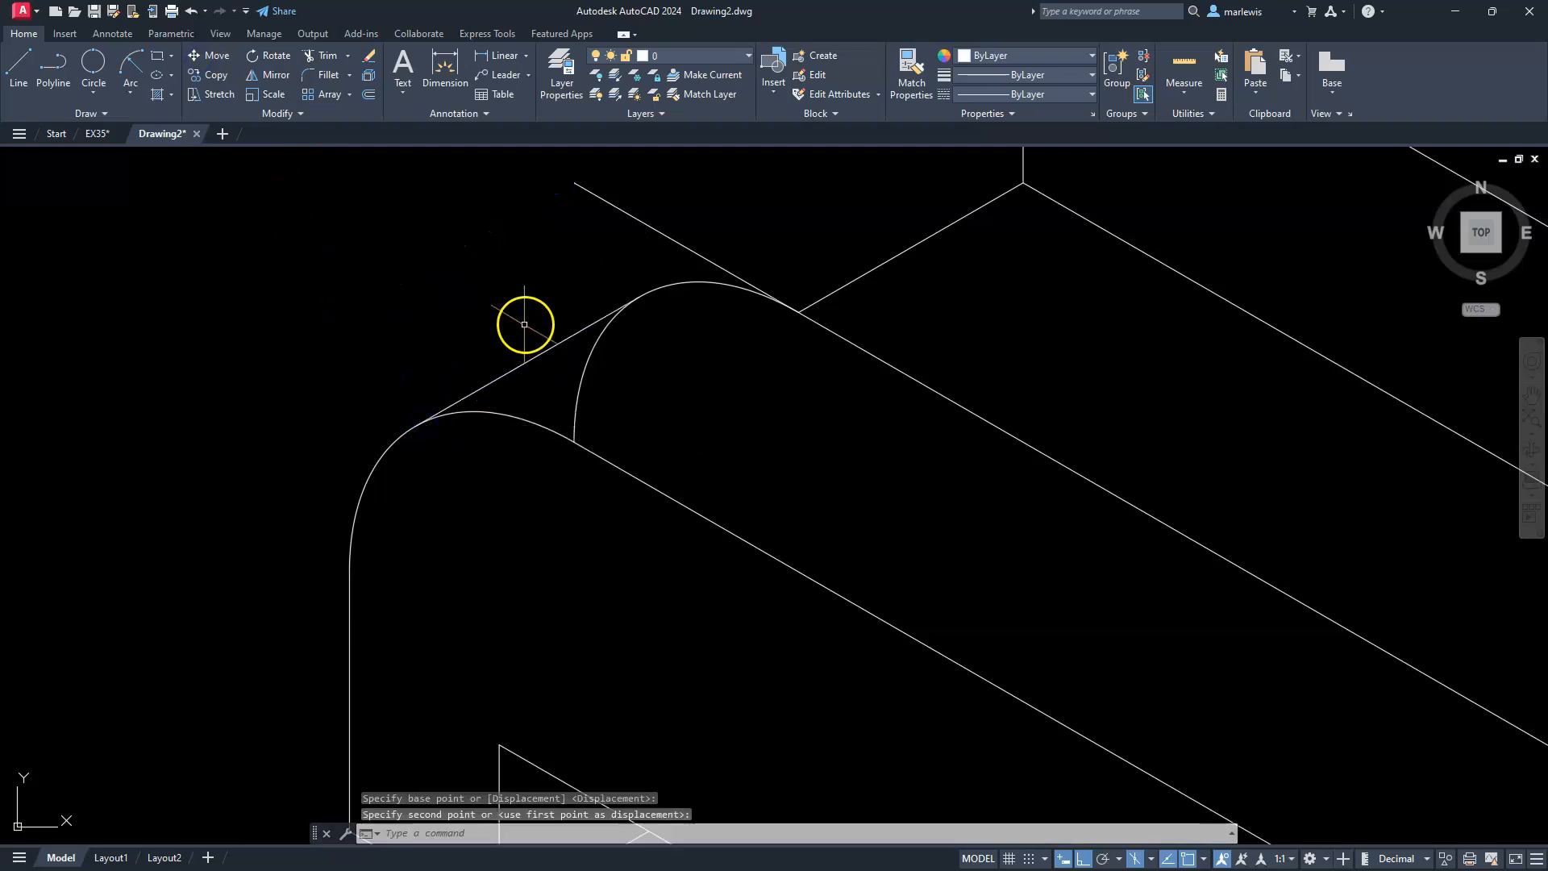
{"action": "key", "text": "Escape"}
{"action": "key", "text": "Escape"}
{"action": "key", "text": "Escape"}
{"action": "scroll", "coordinate": [538, 275], "scroll_direction": "down", "scroll_amount": 2}
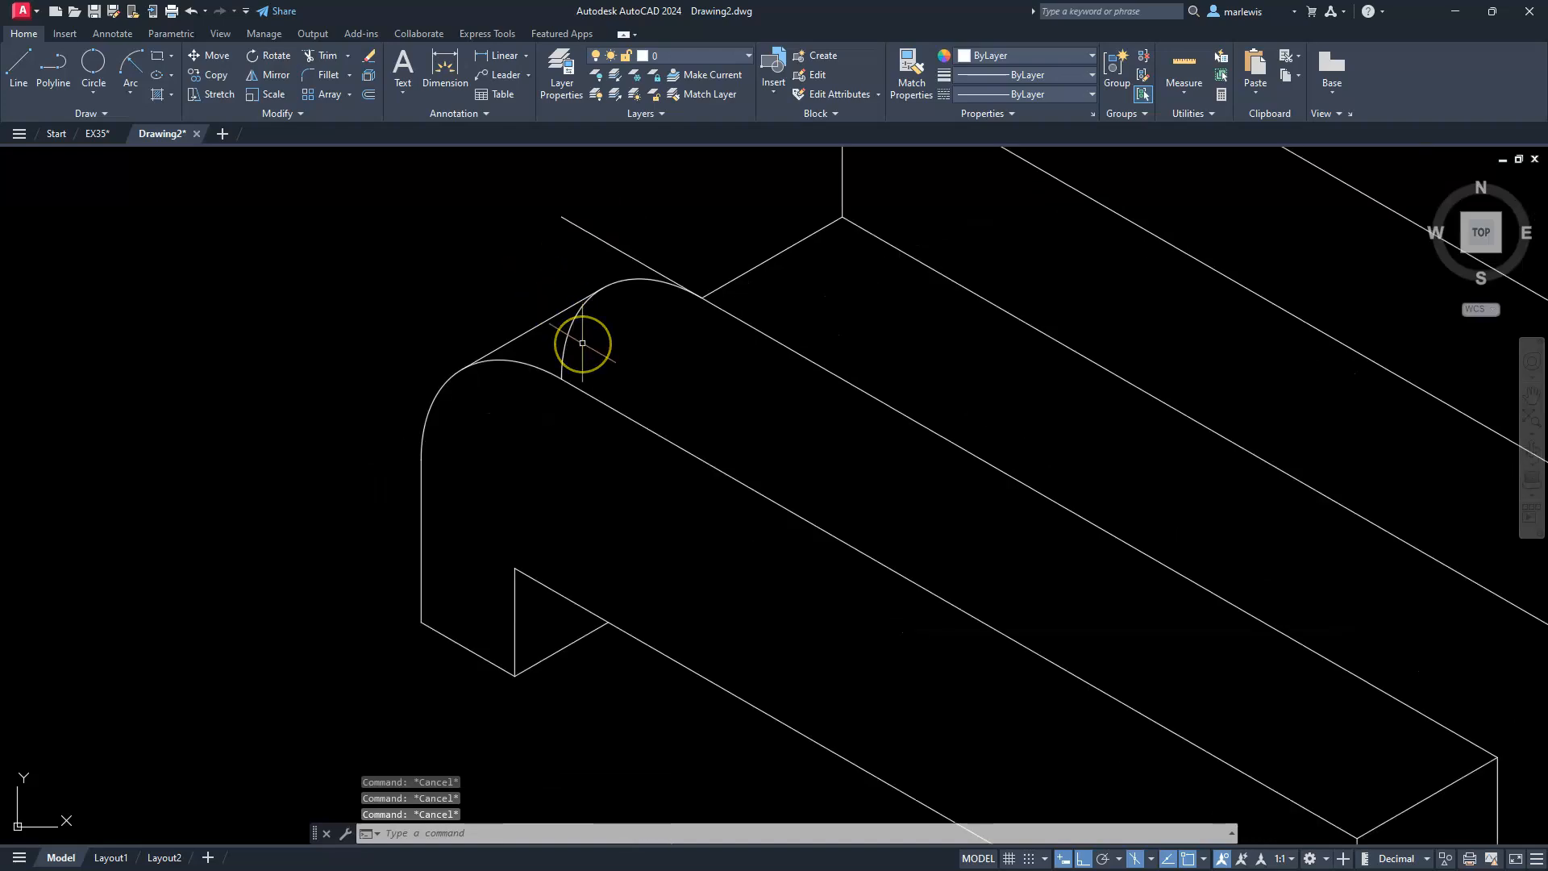
- Trim the hidden lower part of the copied arc and the near ridge's back top edge beyond the arc
{"action": "type", "text": "tr"}
{"action": "key", "text": "Return"}
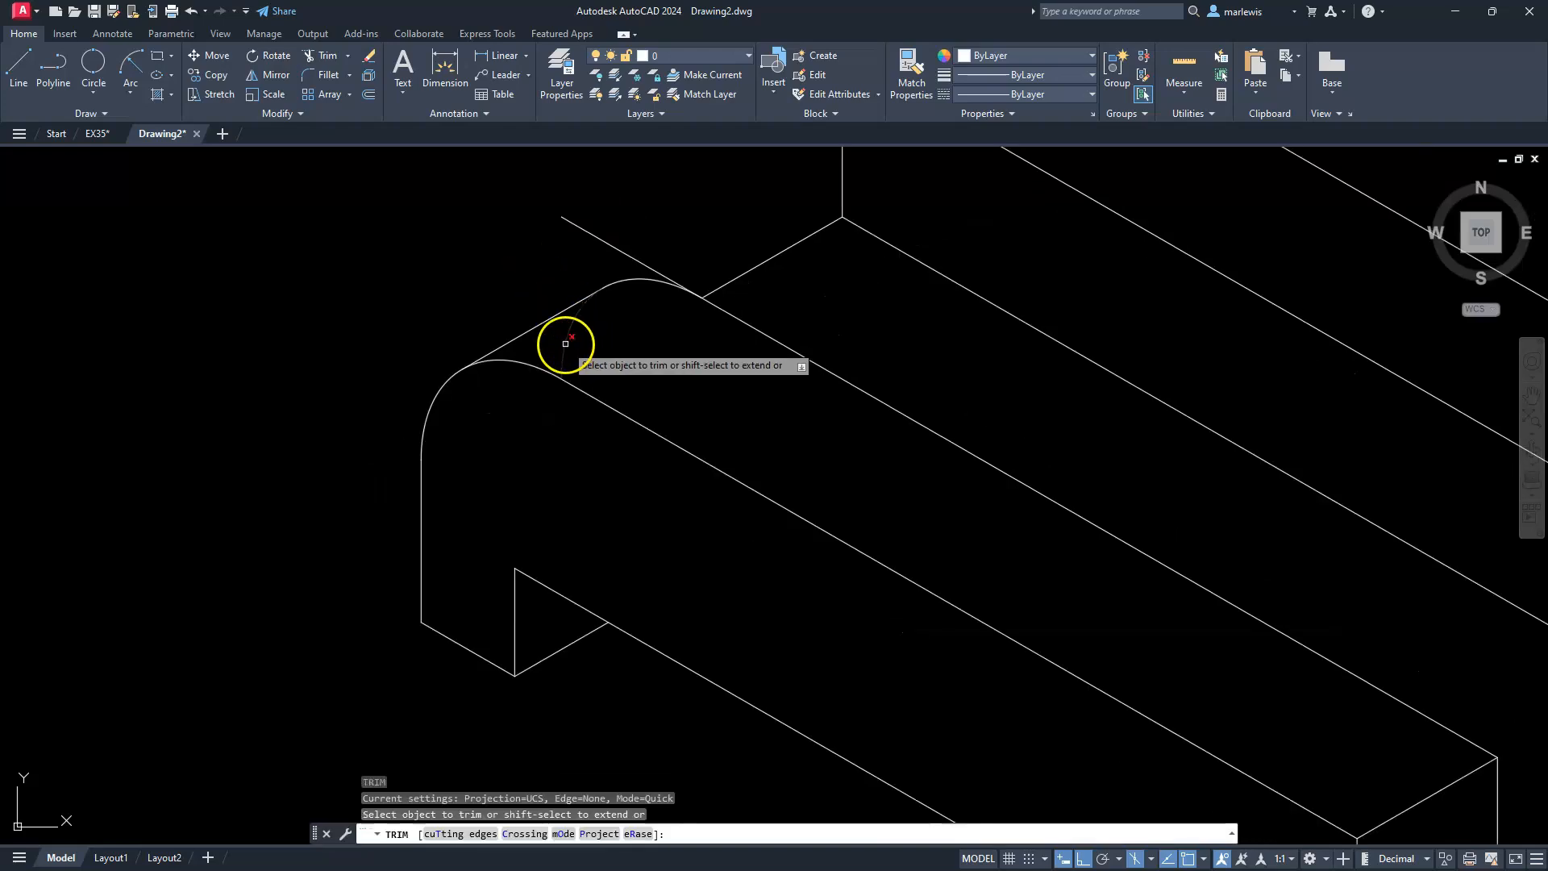
{"action": "left_click", "coordinate": [565, 343]}
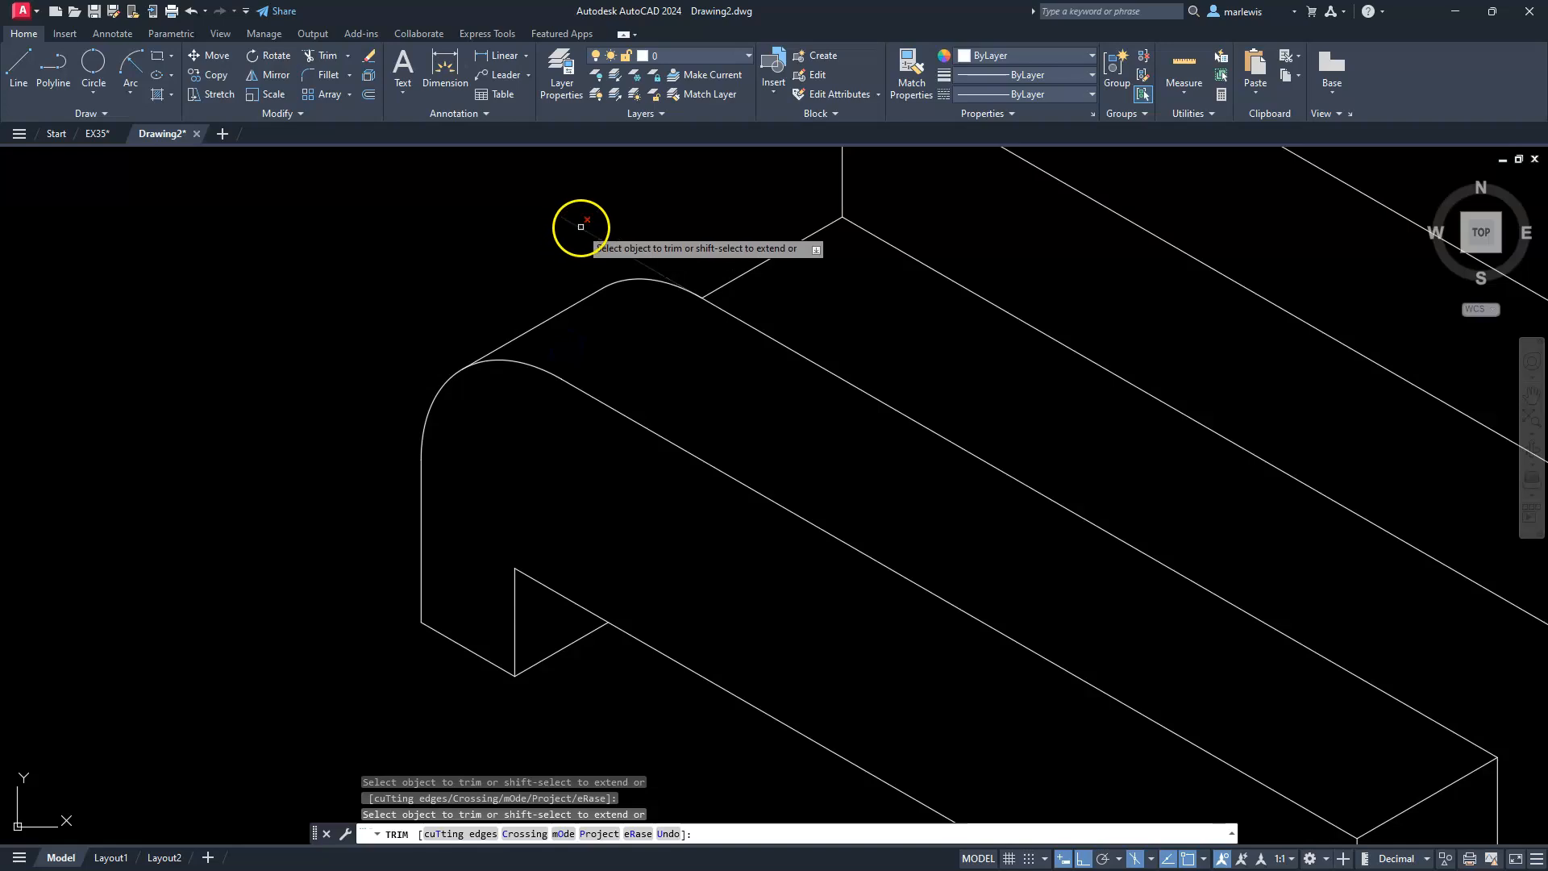
{"action": "scroll", "coordinate": [564, 318], "scroll_direction": "down", "scroll_amount": 3}
{"action": "key", "text": "Escape"}
{"action": "key", "text": "Escape"}
{"action": "key", "text": "Escape"}
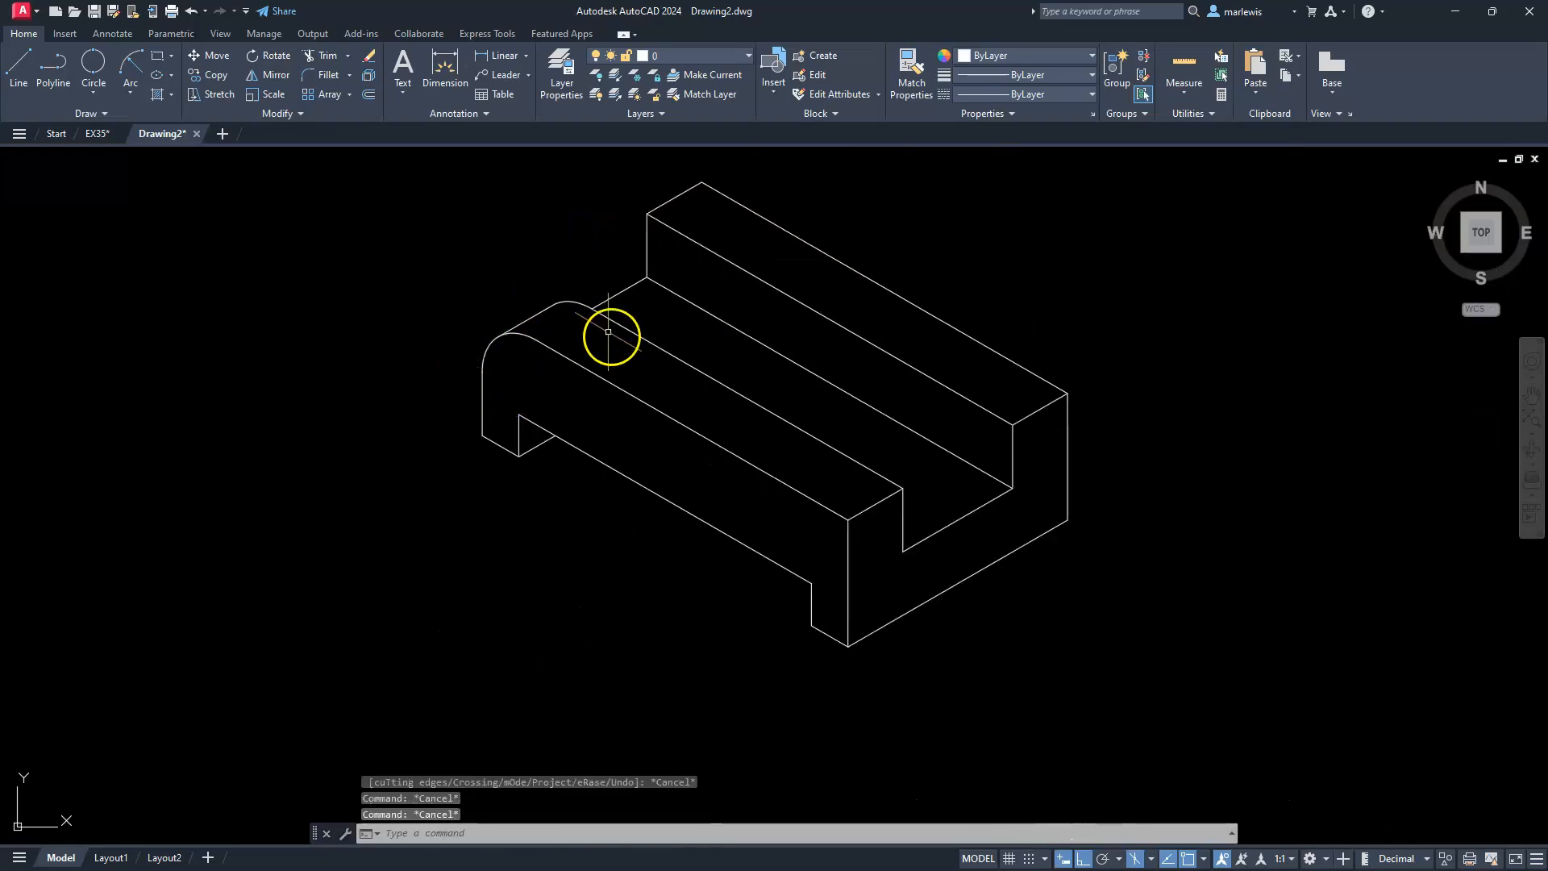
- Draw an isocircle of radius 15 centred on the far ridge's inner top corner at its right end
{"action": "middle_click_drag", "start_coordinate": [895, 349], "coordinate": [650, 346]}
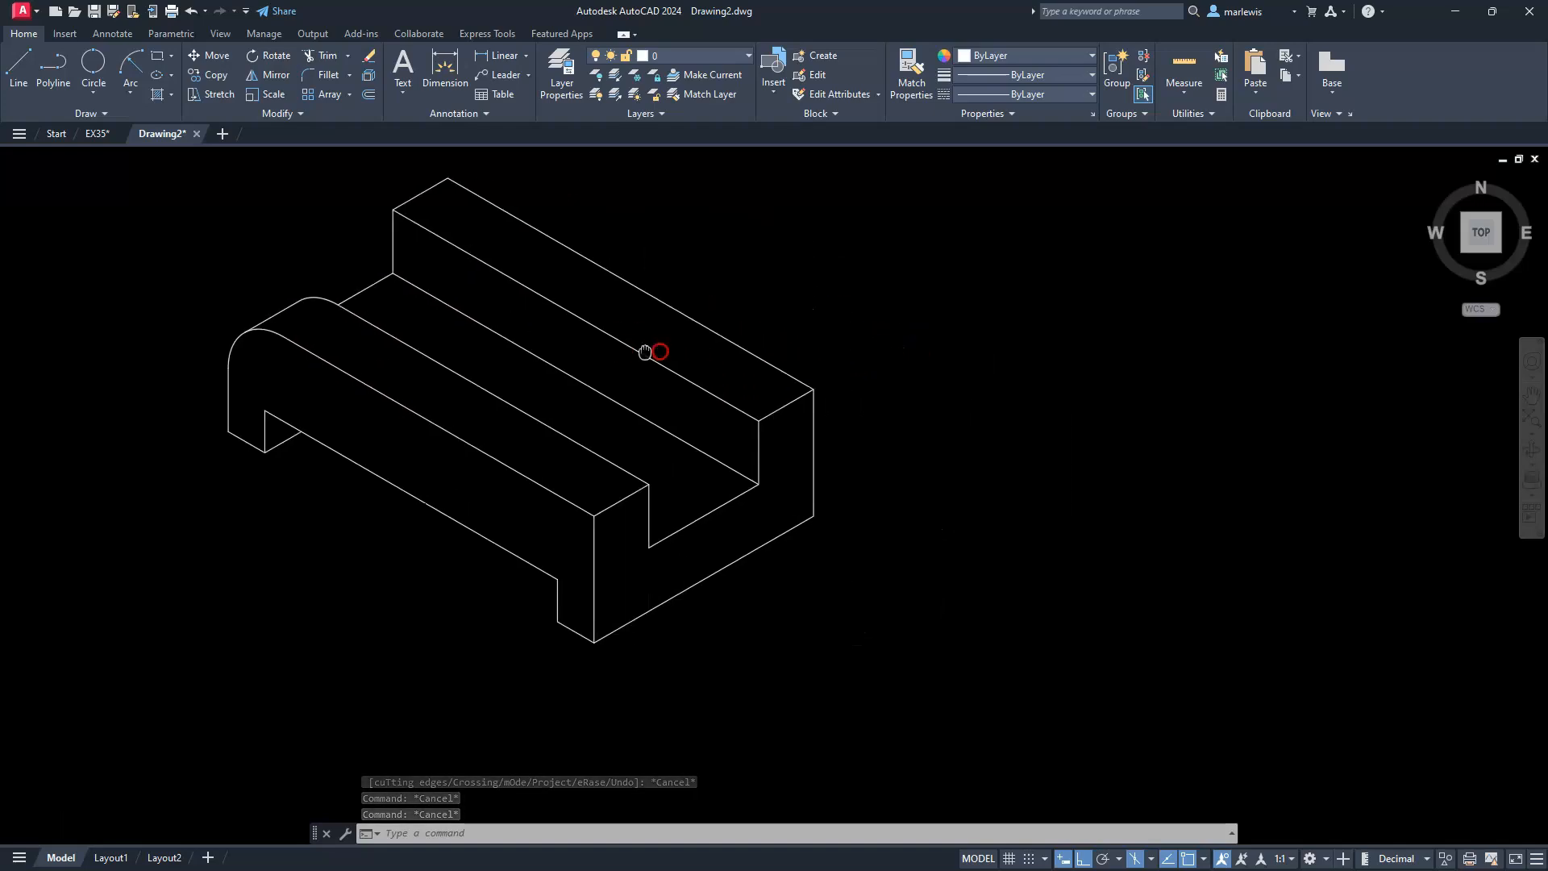
{"action": "scroll", "coordinate": [821, 380], "scroll_direction": "up", "scroll_amount": 5}
{"action": "middle_click_drag", "start_coordinate": [634, 446], "coordinate": [768, 417]}
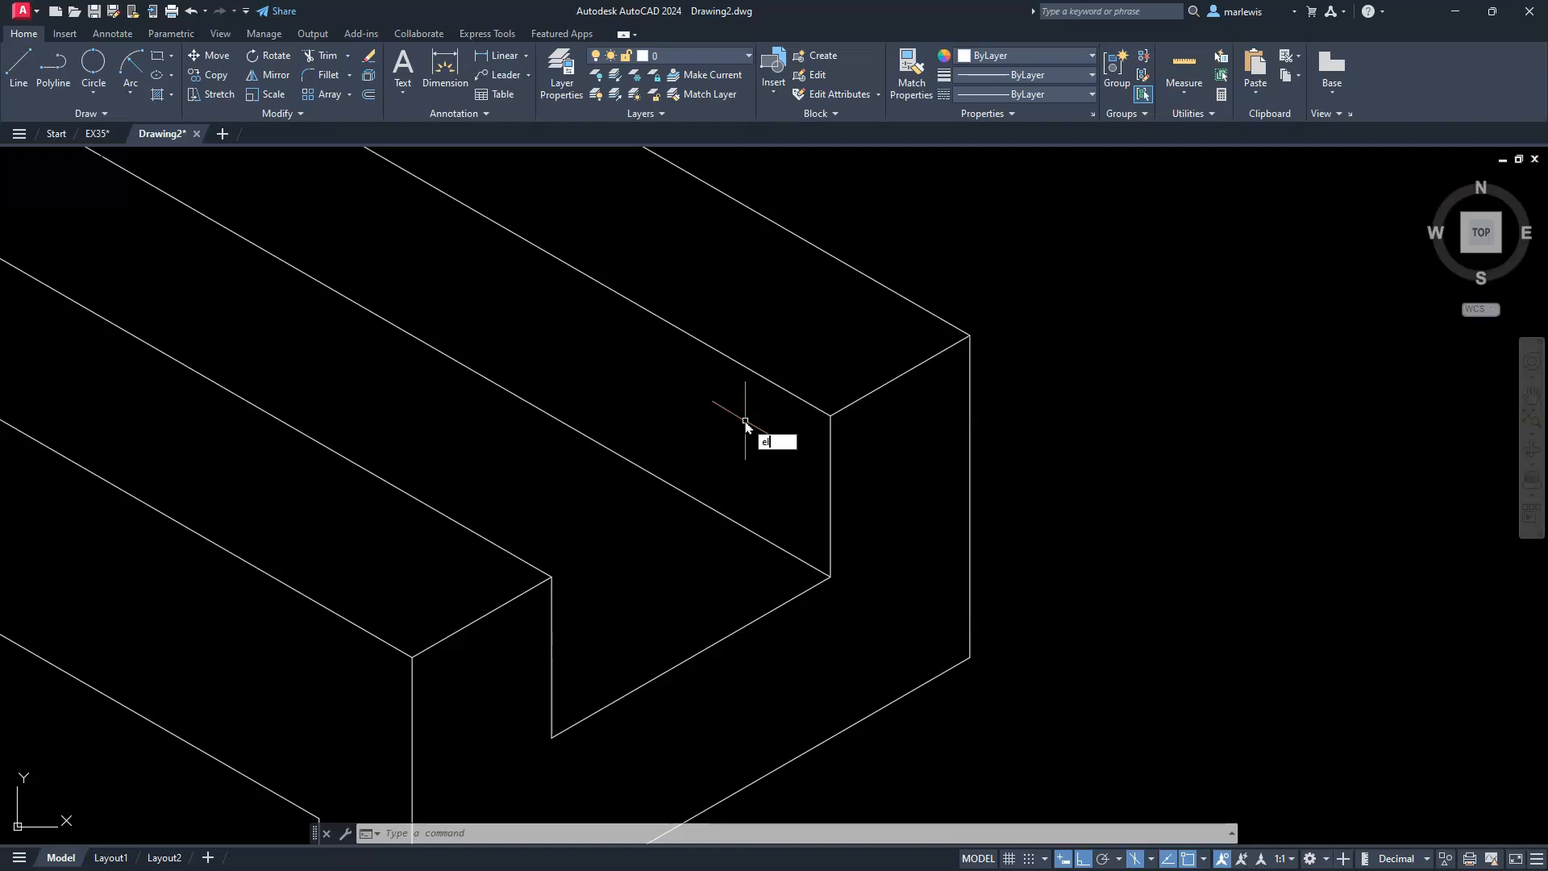
{"action": "key", "text": "Return"}
{"action": "type", "text": "i"}
{"action": "key", "text": "Return"}
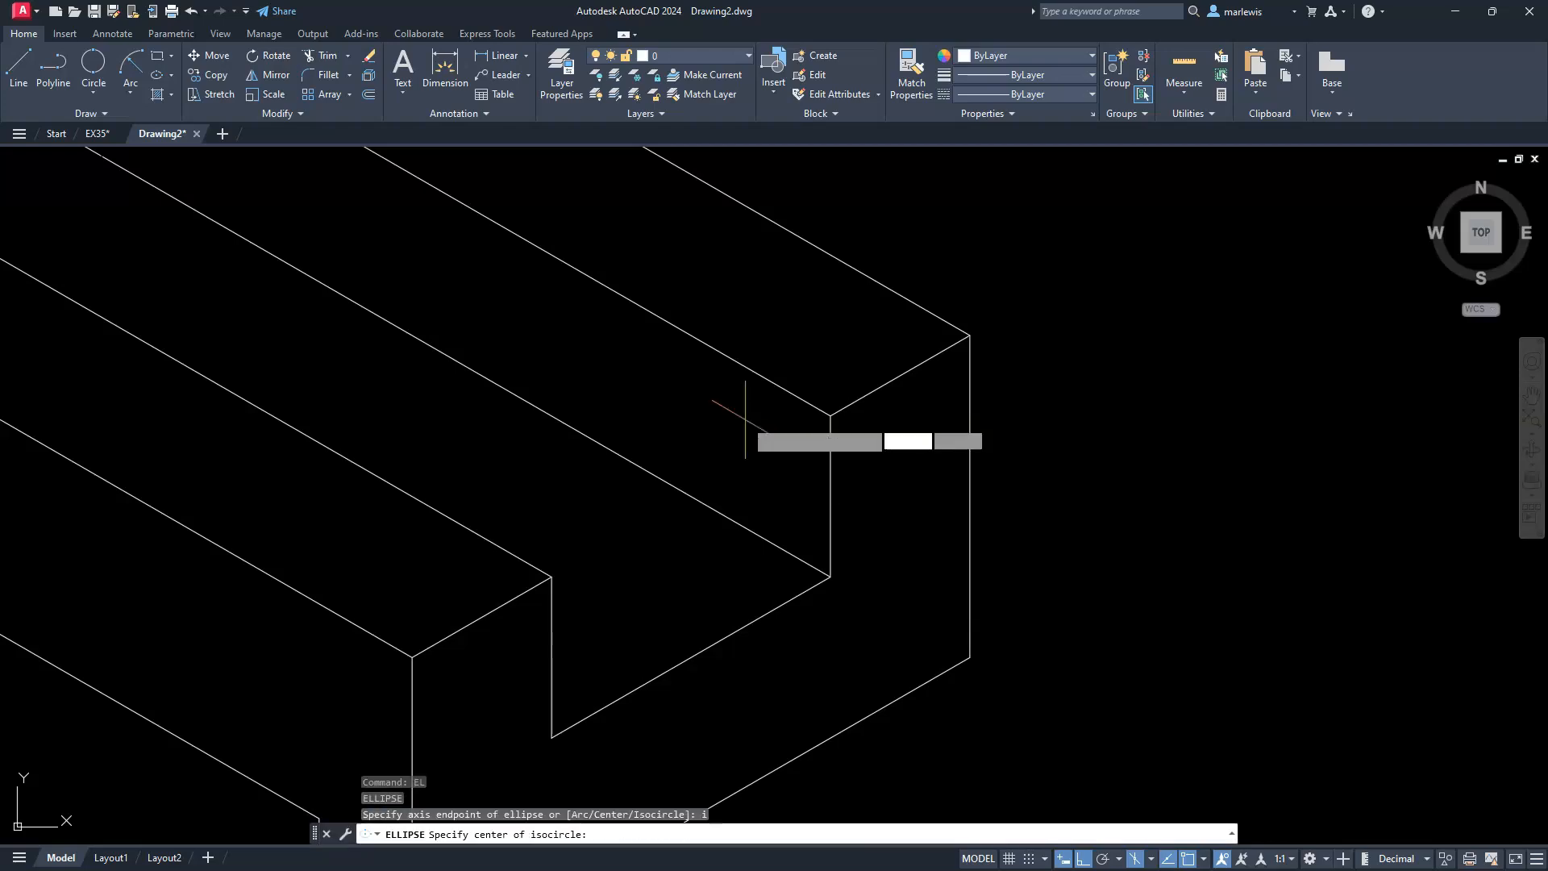
{"action": "left_click", "coordinate": [830, 417]}
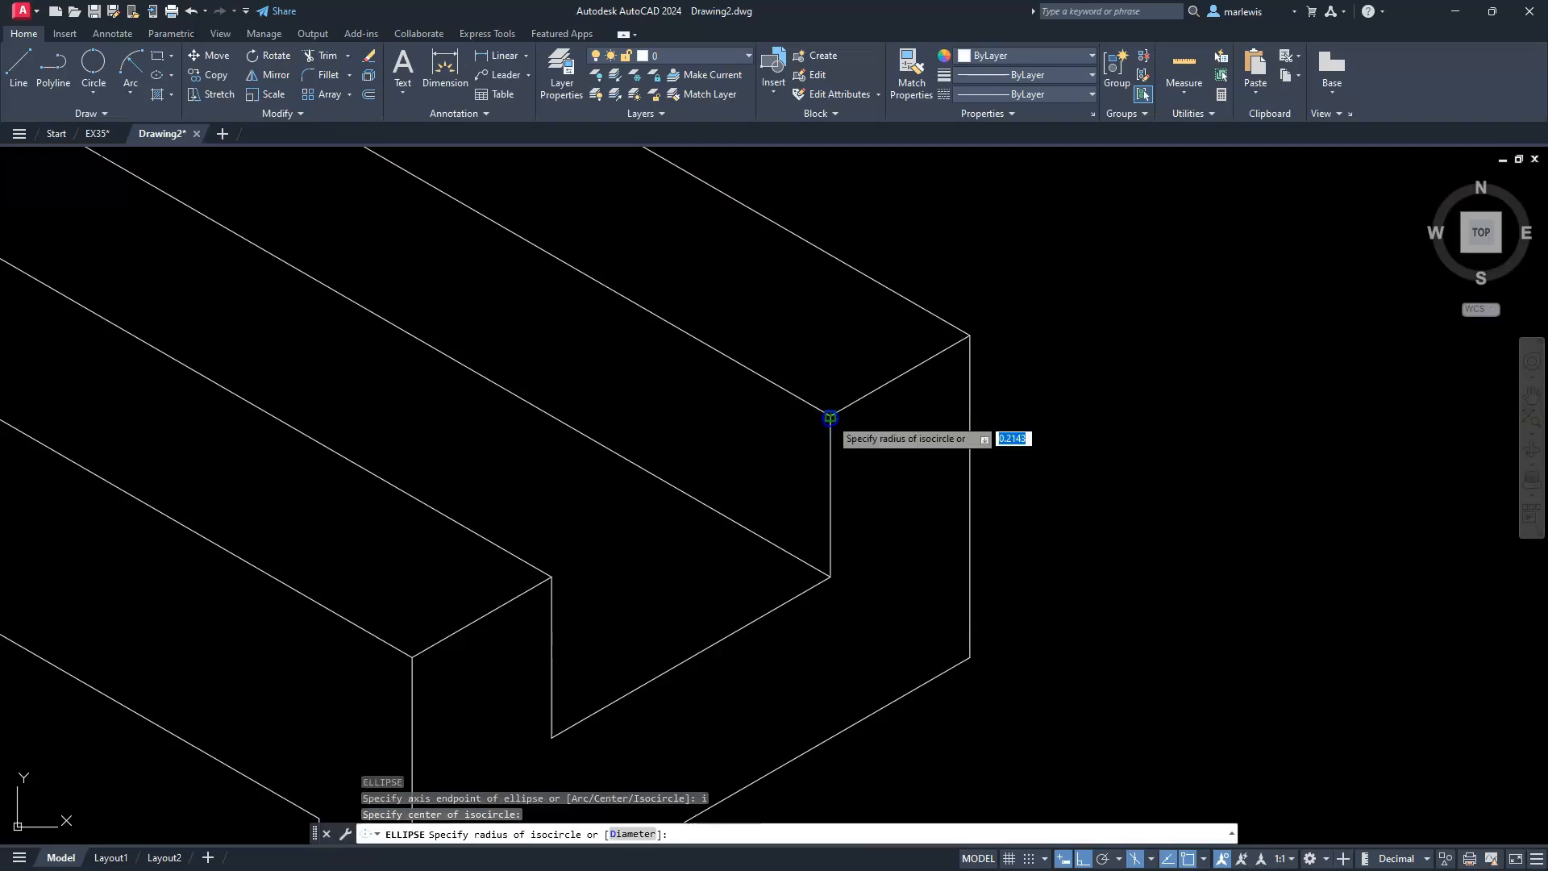
{"action": "type", "text": "15"}
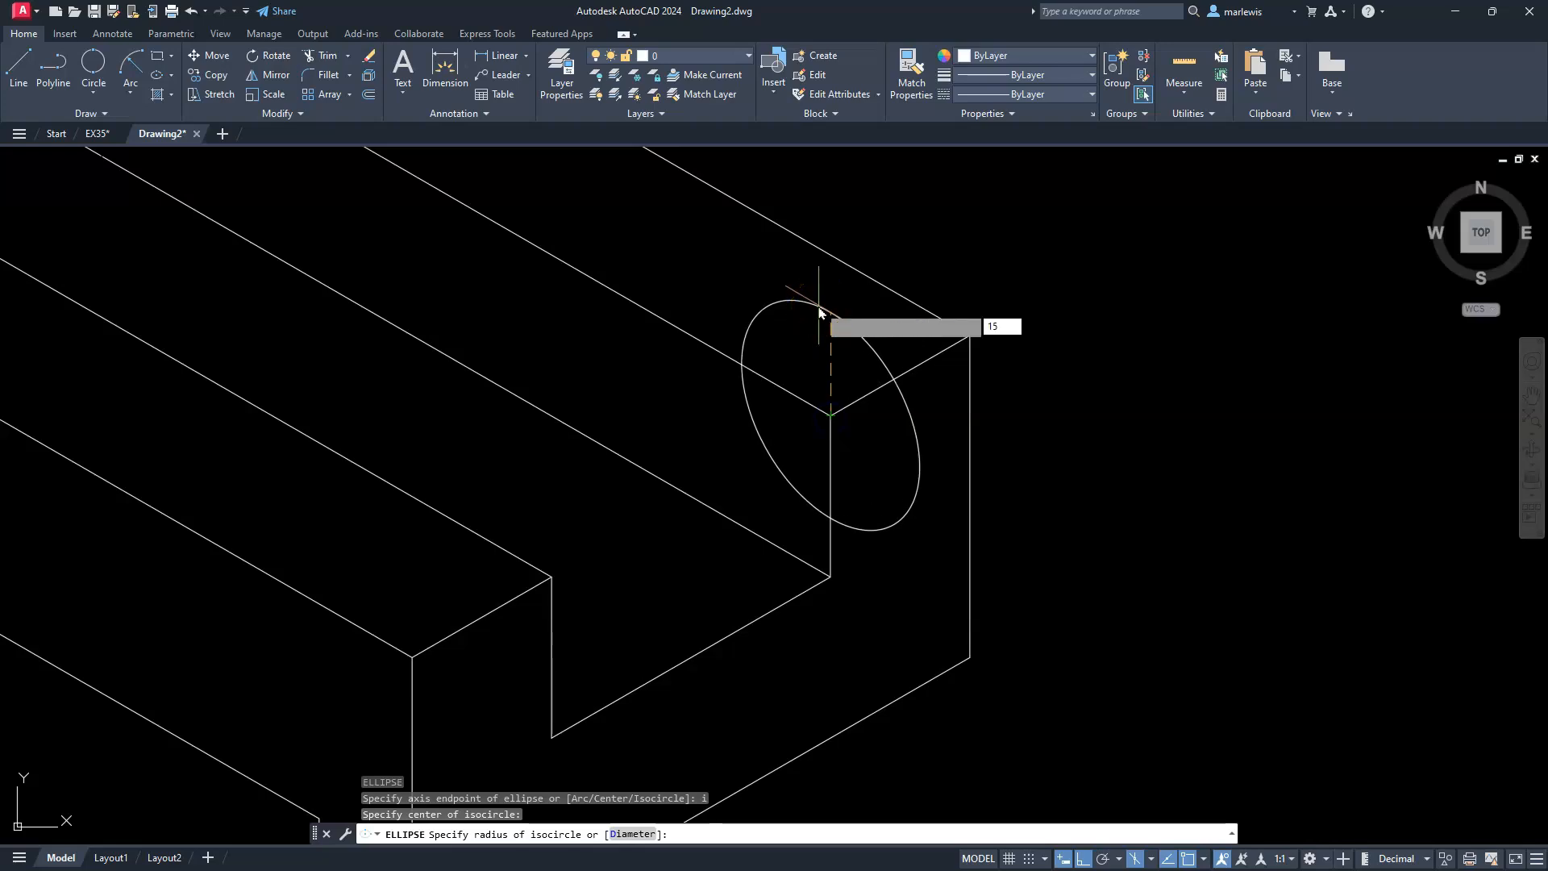
{"action": "key", "text": "Return"}
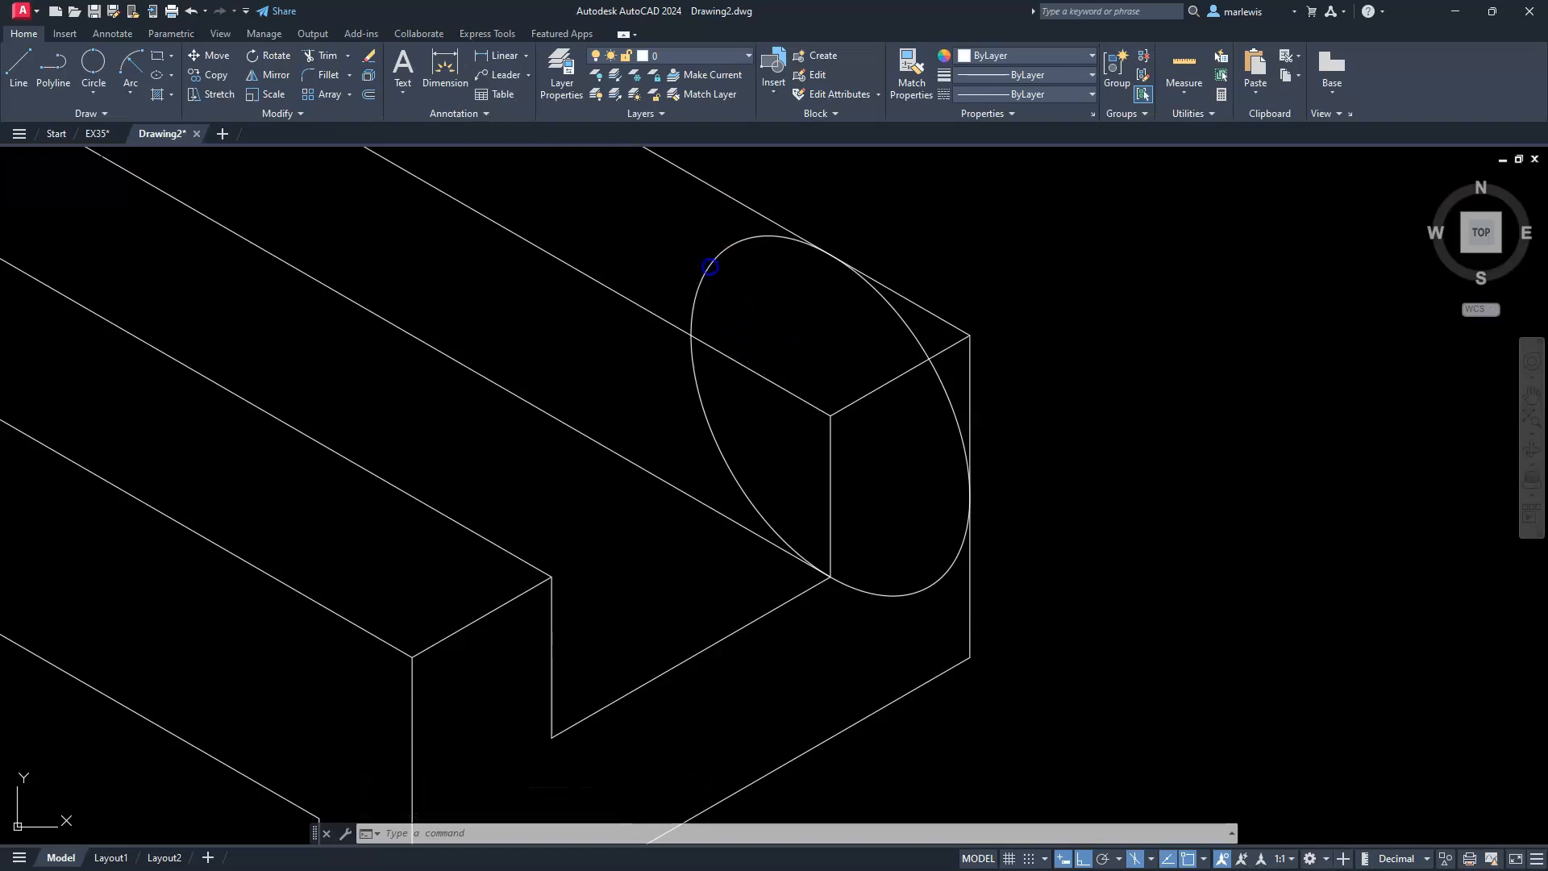
- Move the isocircle 15 units along the far ridge's inner top edge, away from the right end
{"action": "left_click", "coordinate": [709, 267]}
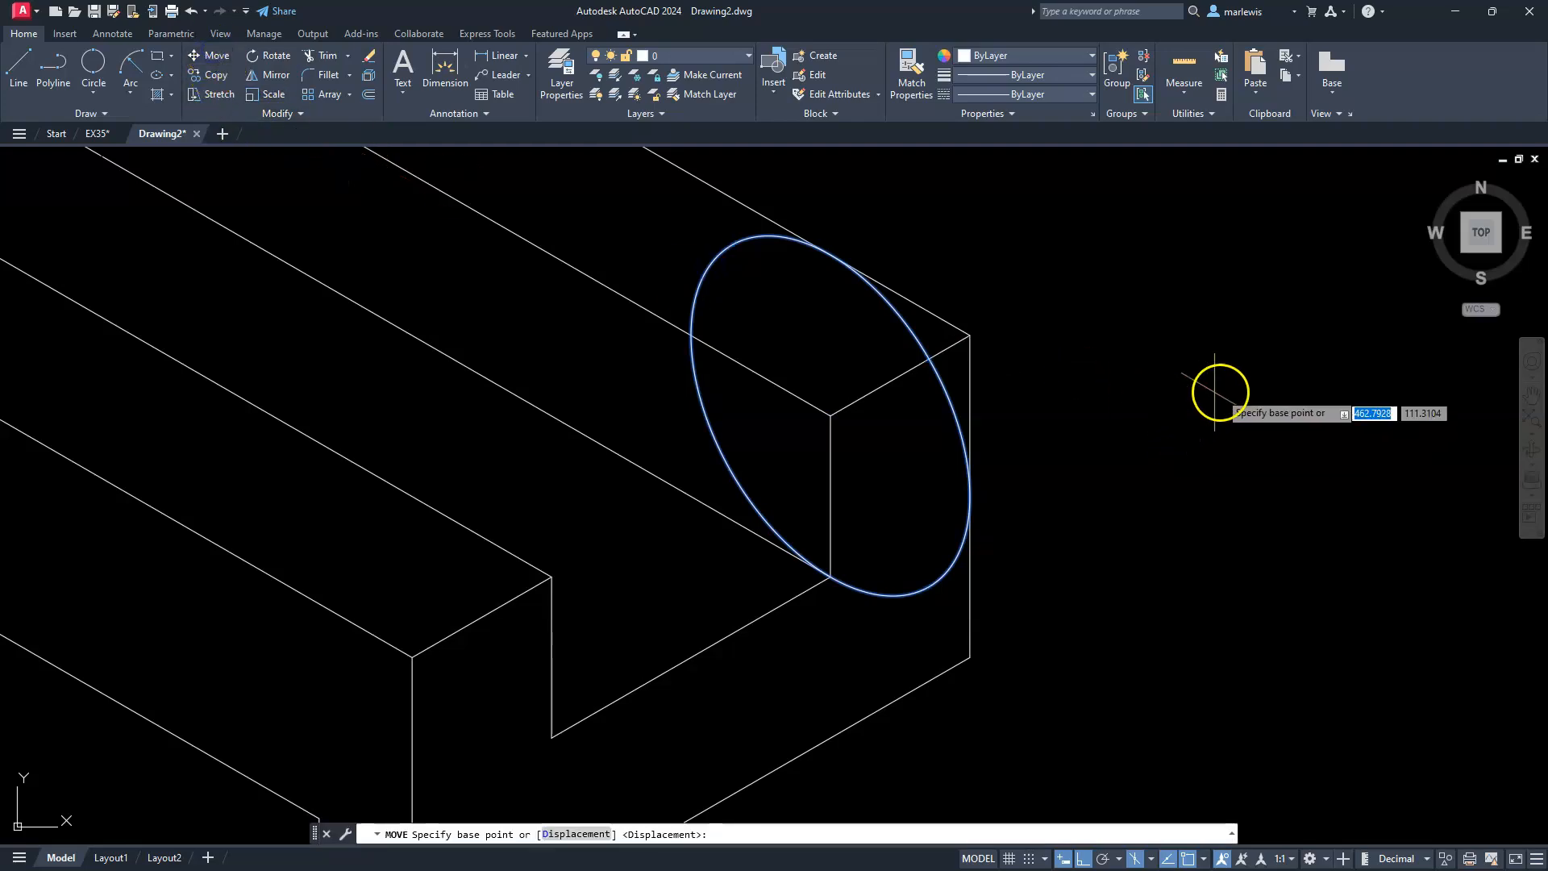
{"action": "left_click", "coordinate": [1263, 378]}
{"action": "type", "text": "15"}
{"action": "key", "text": "Return"}
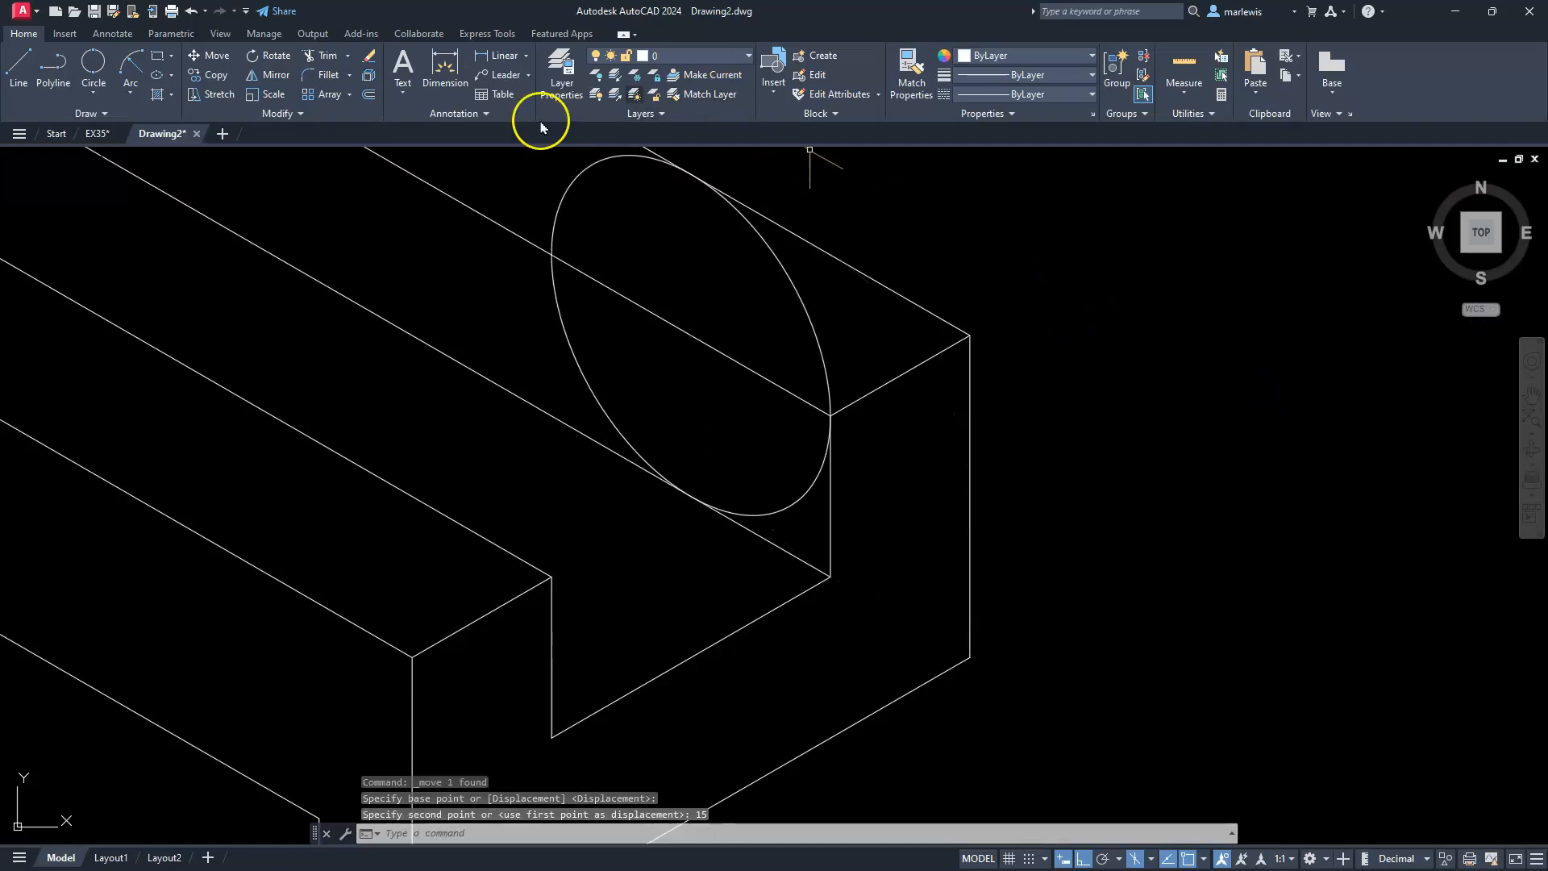
- Move the isocircle 15 units straight down from the far ridge's inner top edge
{"action": "left_click", "coordinate": [211, 56]}
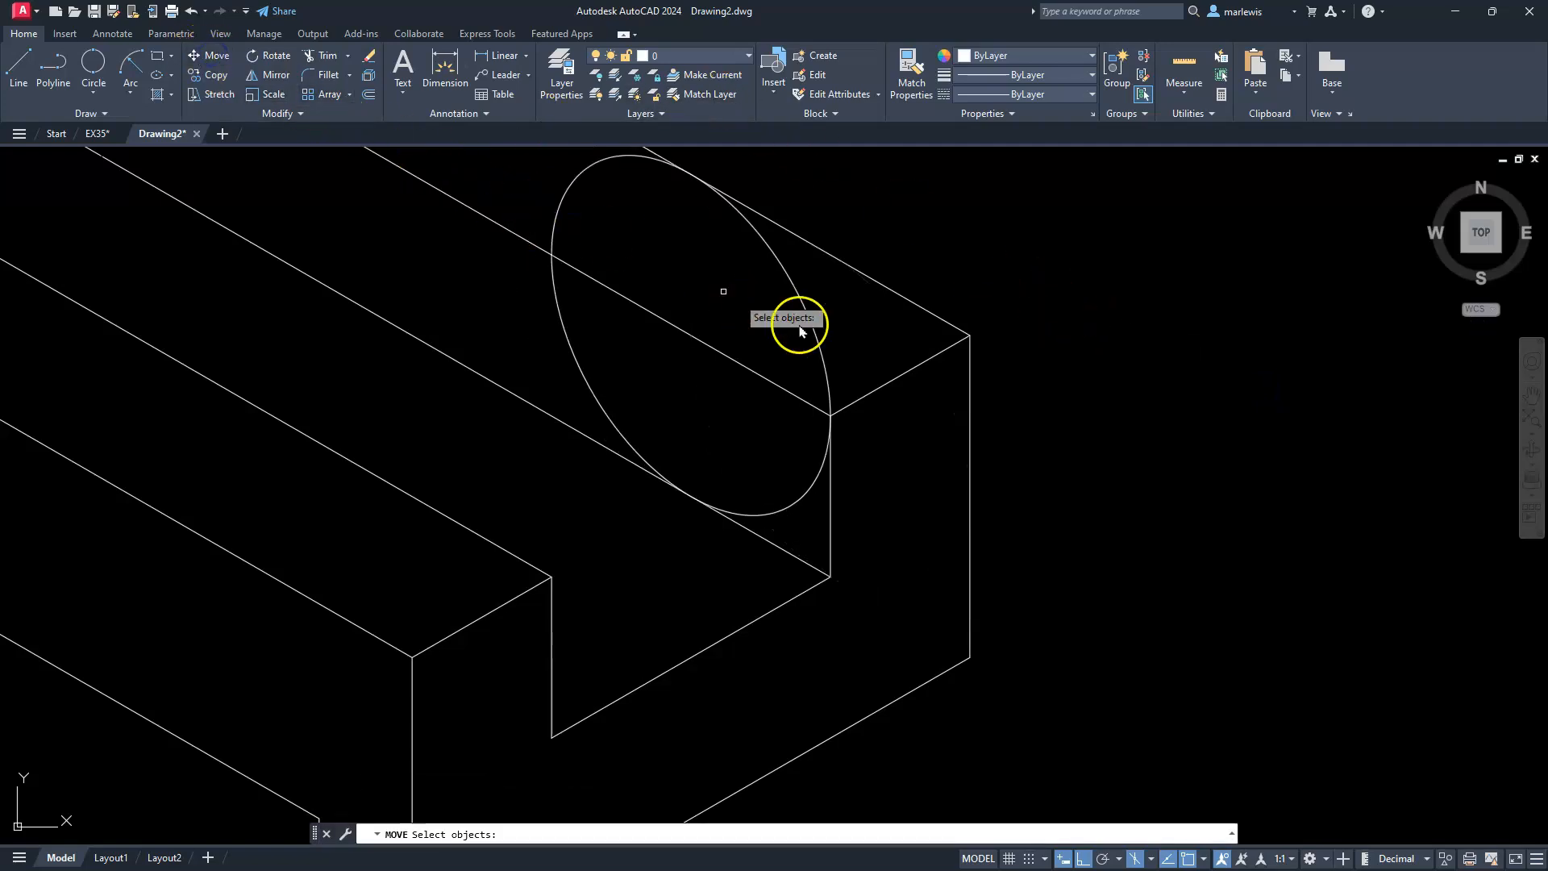
{"action": "left_click", "coordinate": [810, 323]}
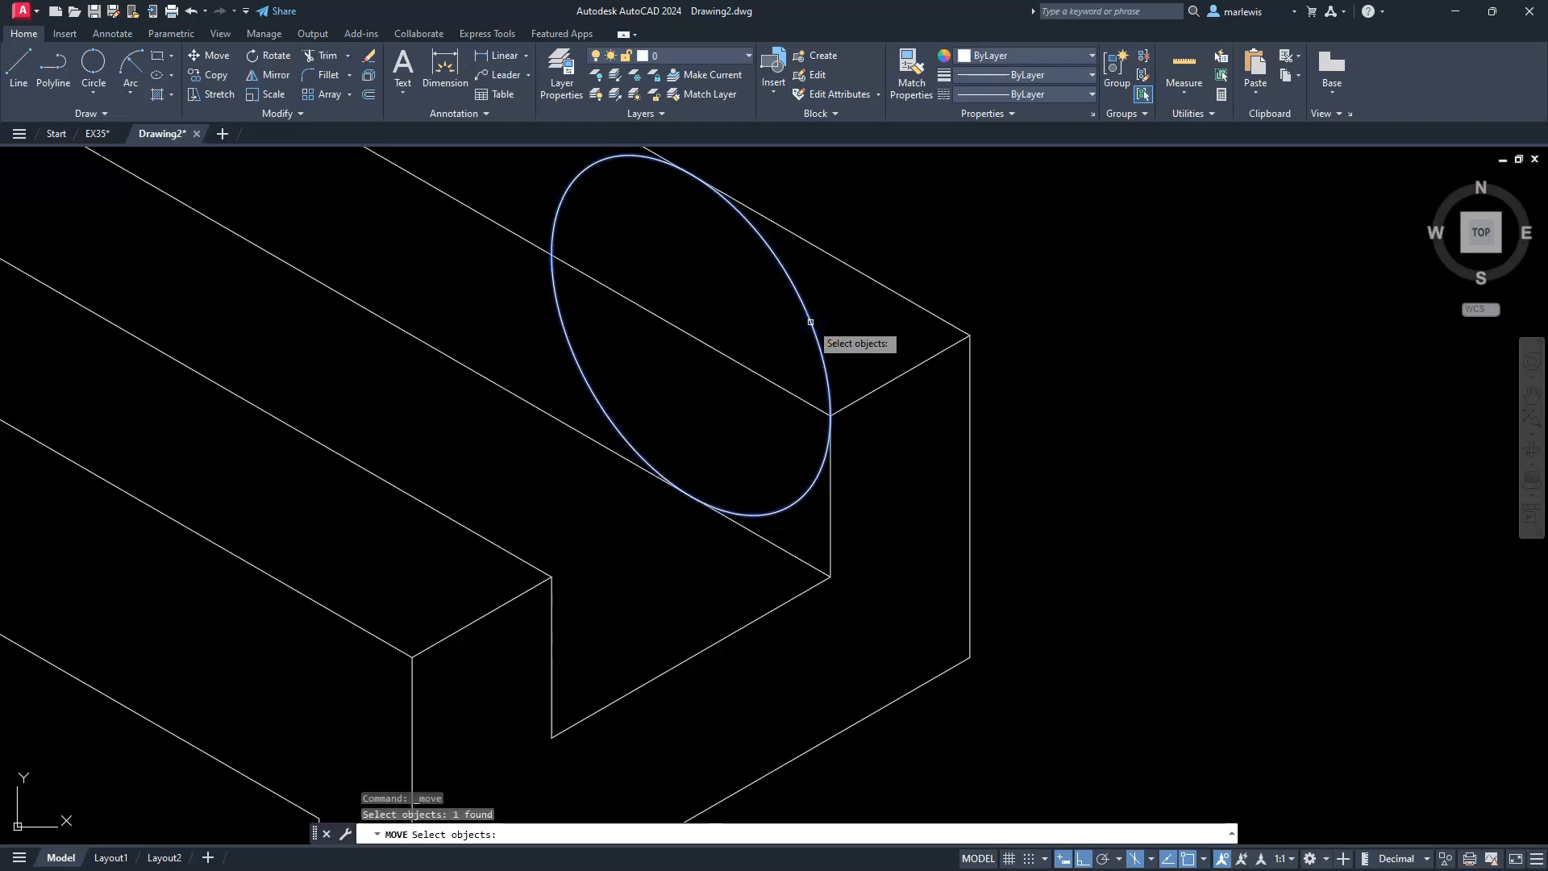
{"action": "key", "text": "Return"}
{"action": "left_click", "coordinate": [1149, 367]}
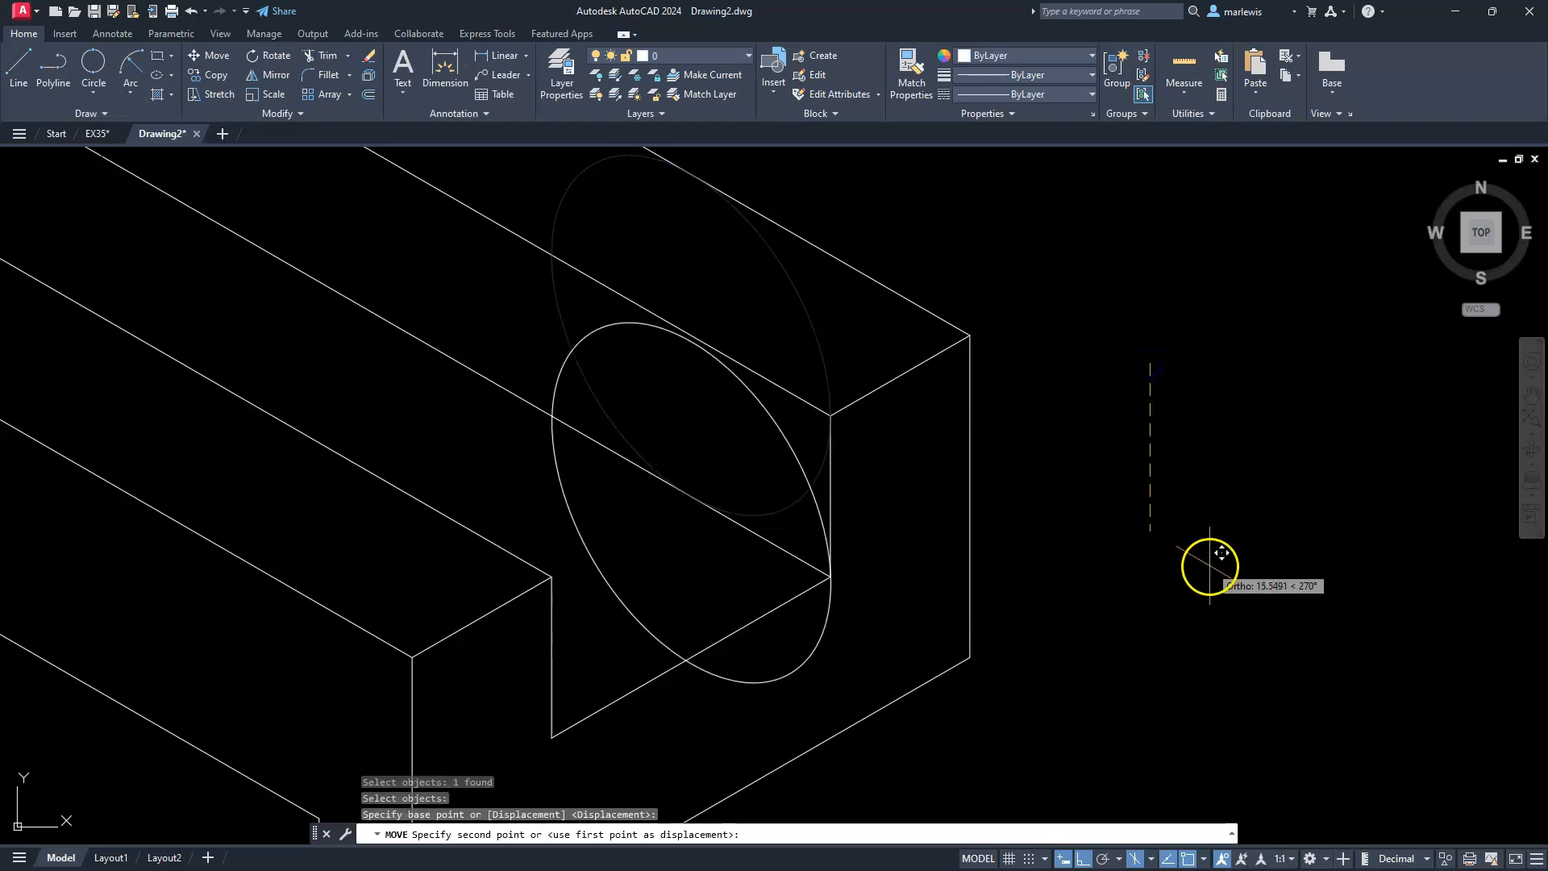
{"action": "type", "text": "15"}
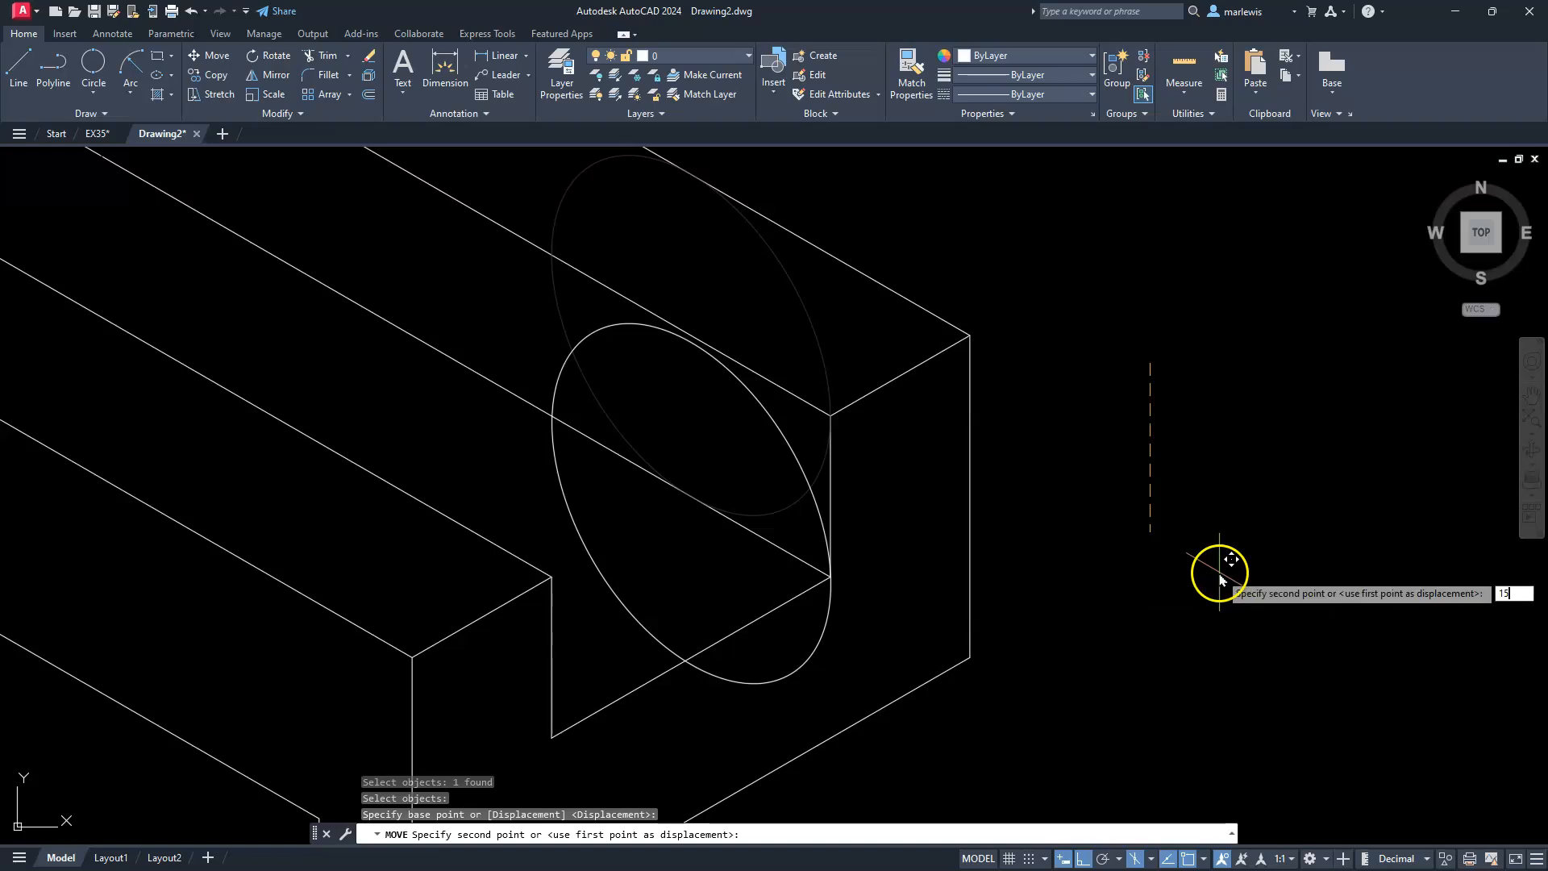
{"action": "key", "text": "Return"}
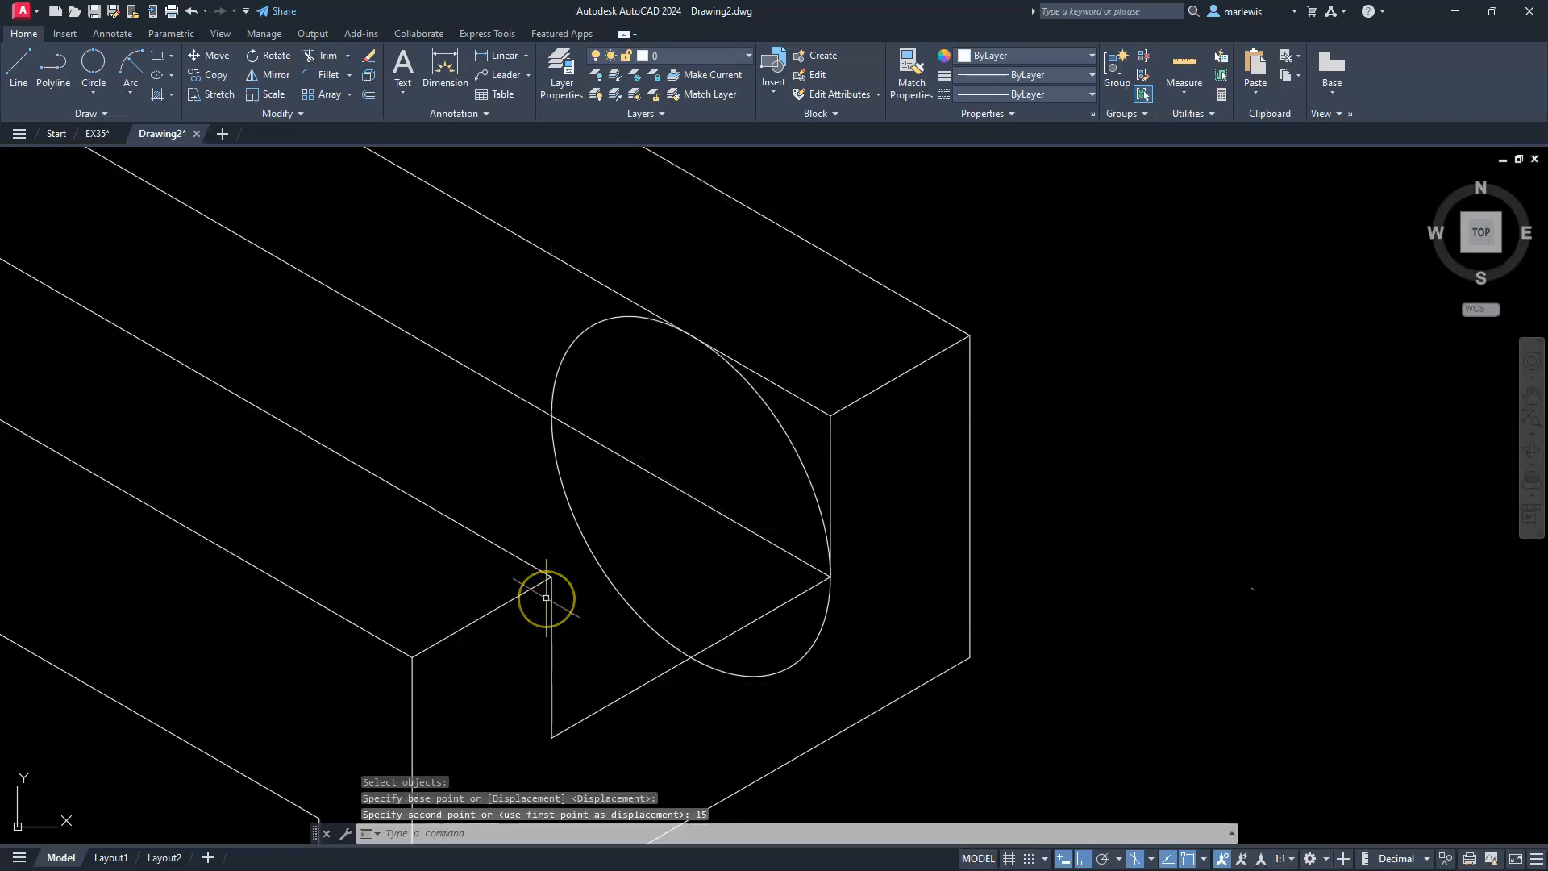
- Trim the isocircle to a quarter arc at the far ridge's inner right end and remove the square corner edges beyond it
{"action": "key", "text": "Escape"}
{"action": "key", "text": "Escape"}
{"action": "key", "text": "Escape"}
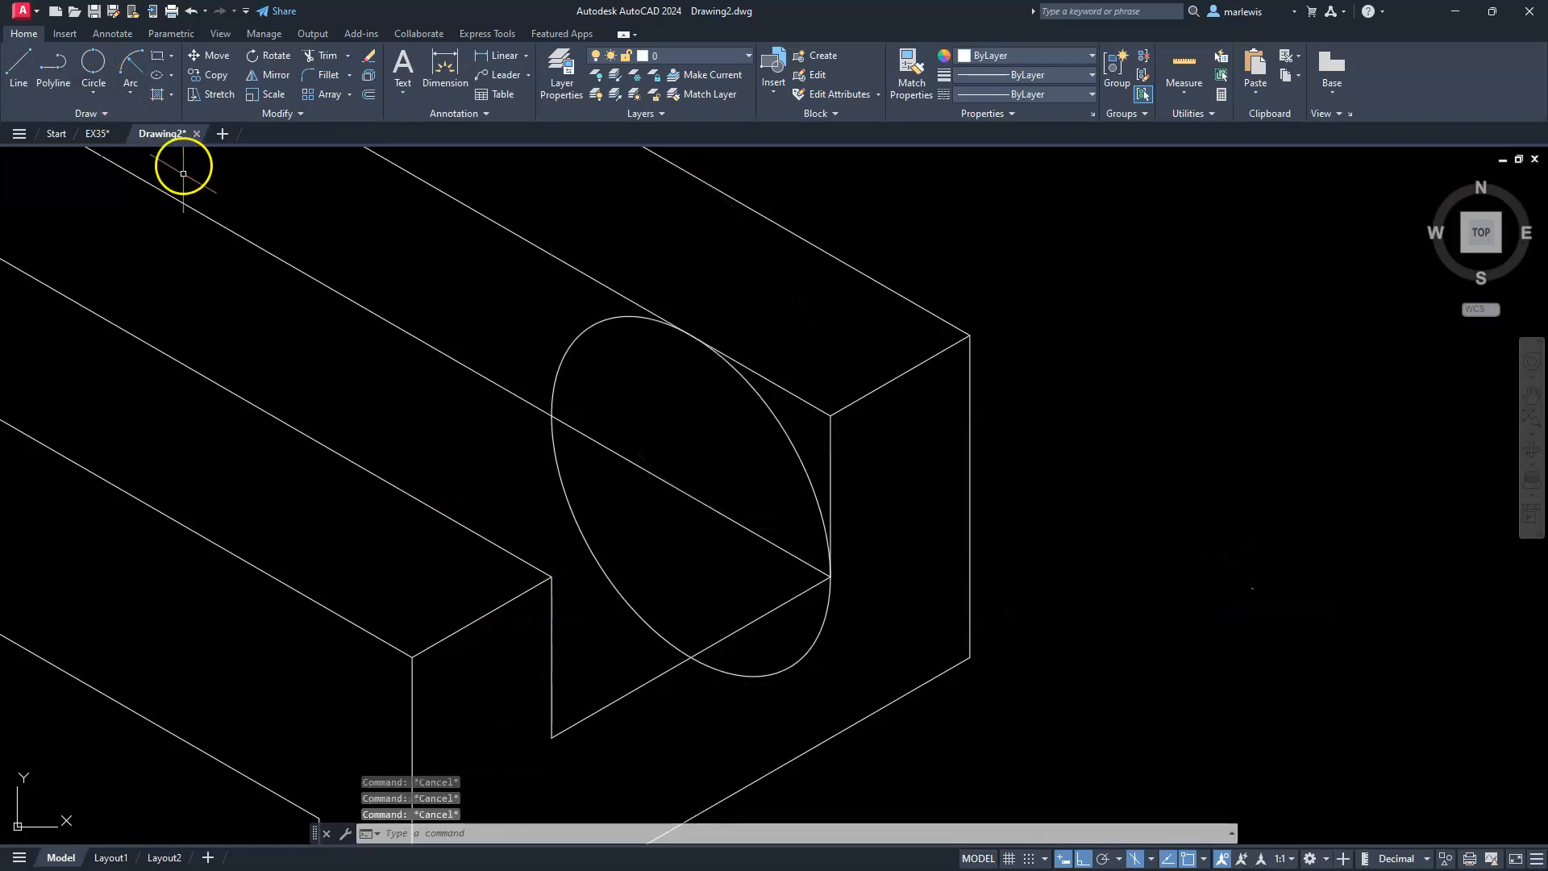
{"action": "left_click", "coordinate": [321, 56]}
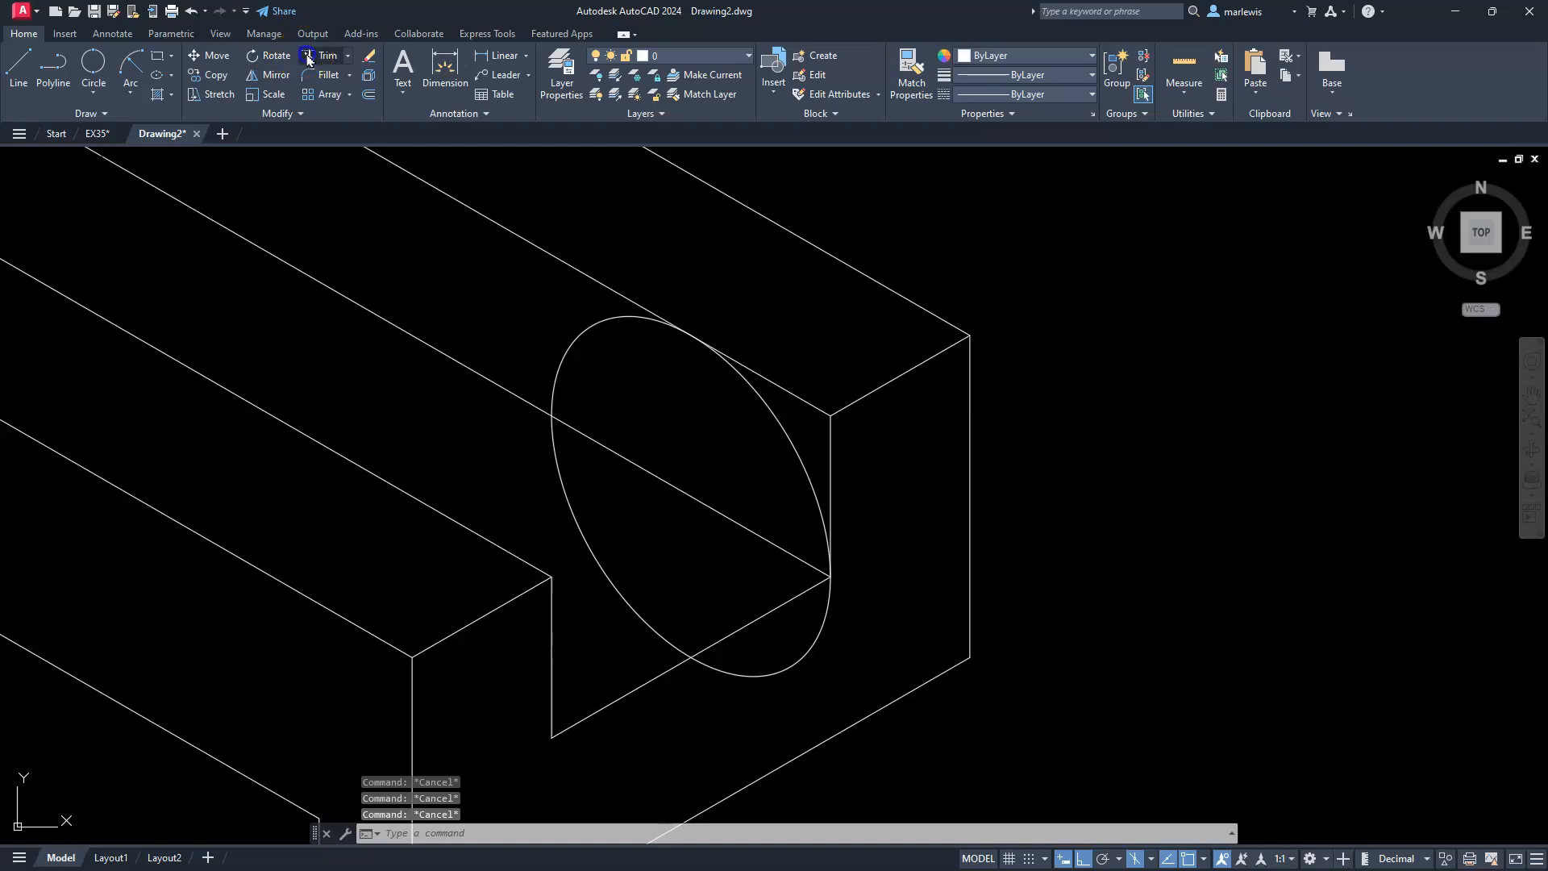
{"action": "left_click", "coordinate": [608, 581]}
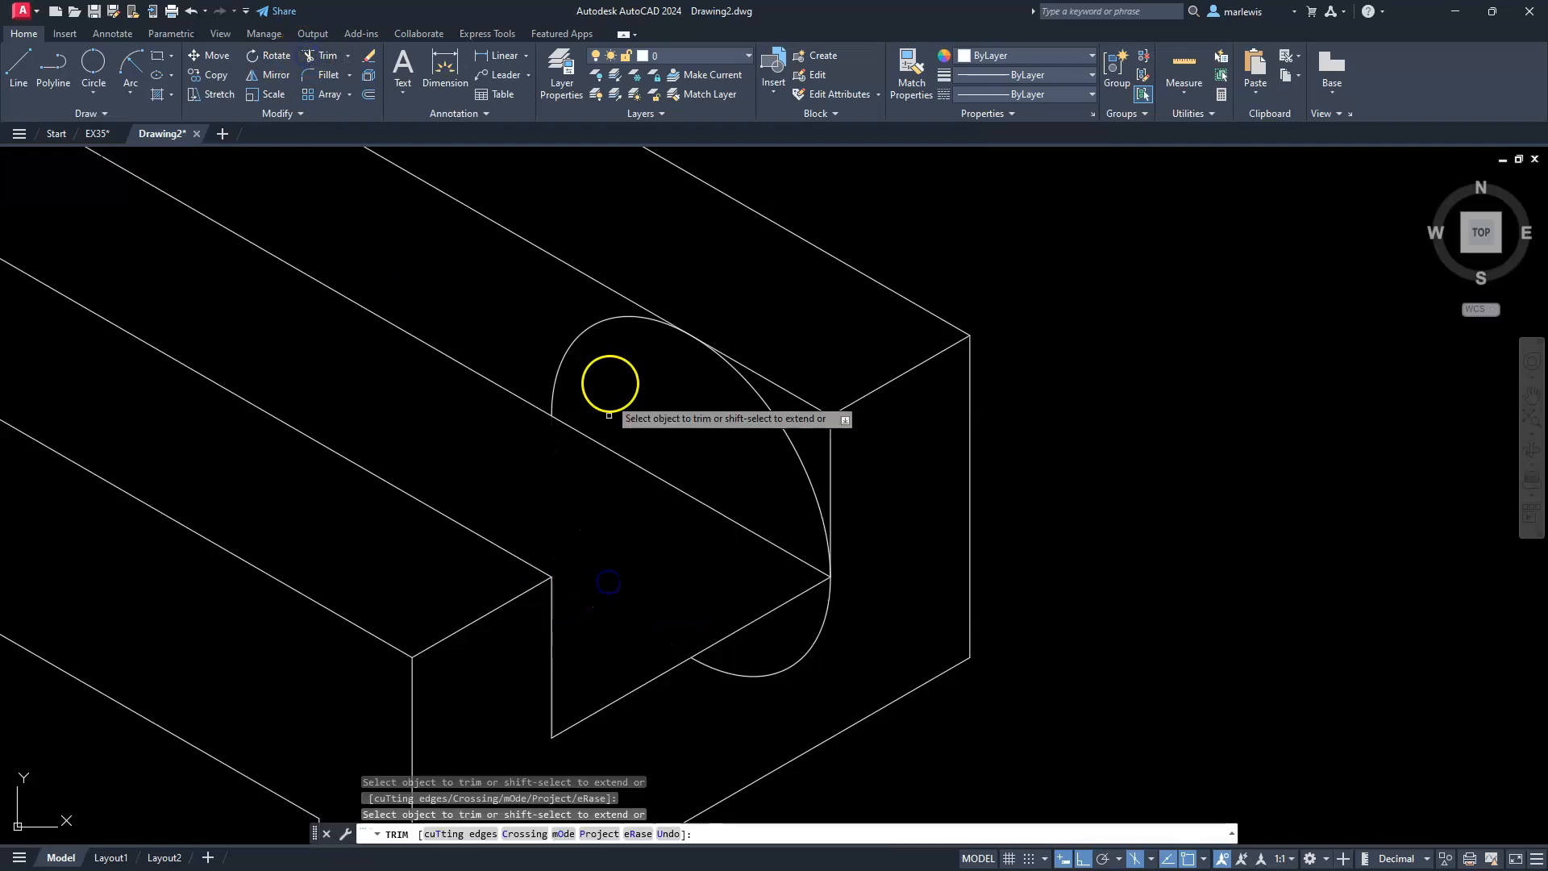
{"action": "left_click", "coordinate": [581, 331]}
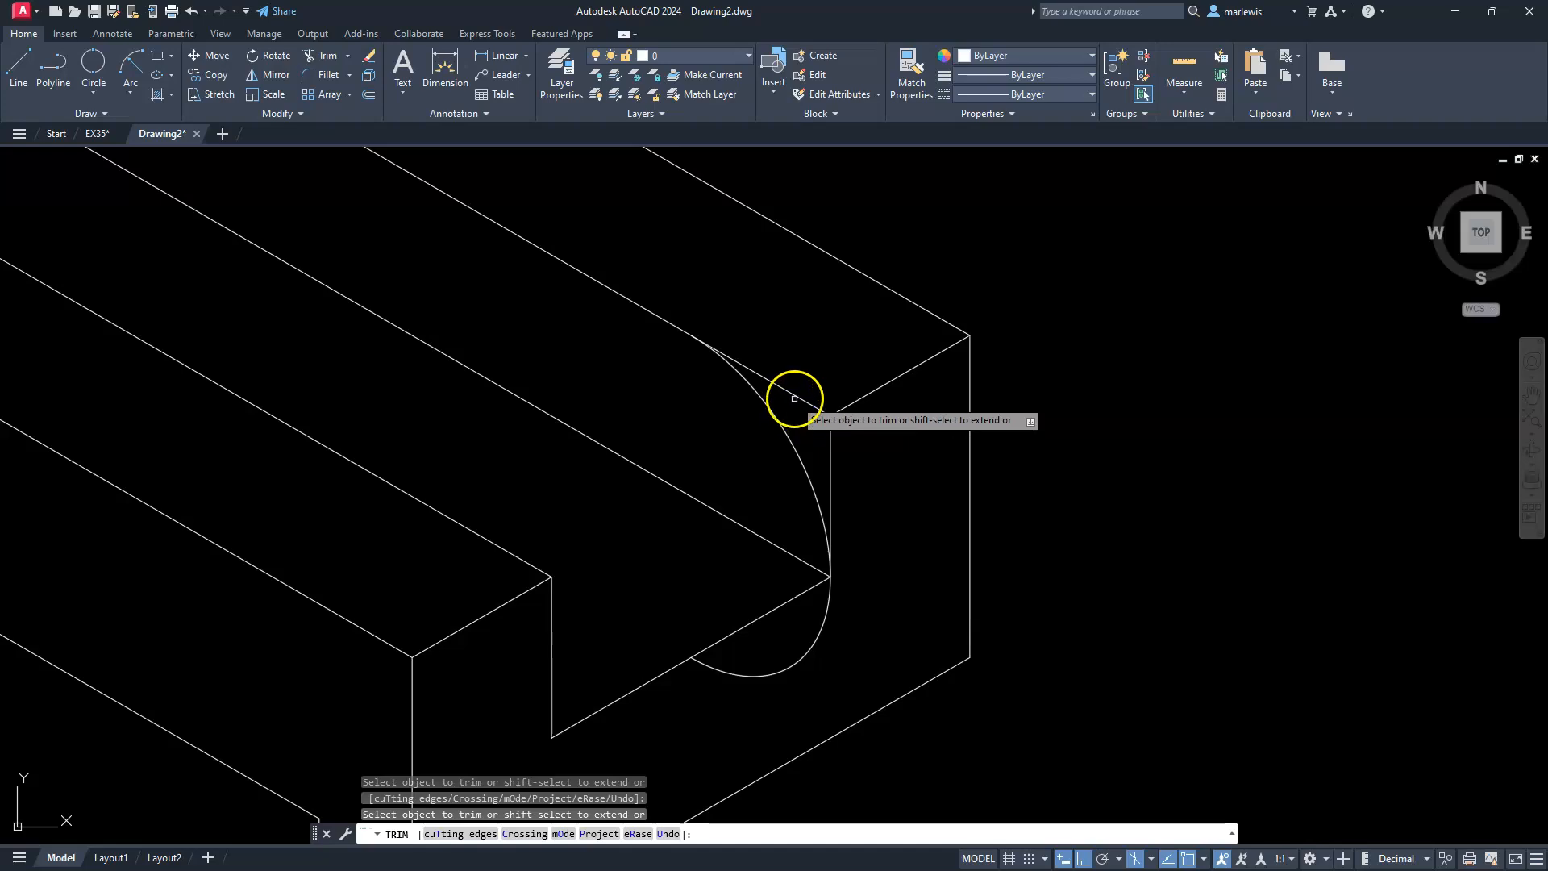
{"action": "left_click", "coordinate": [788, 665]}
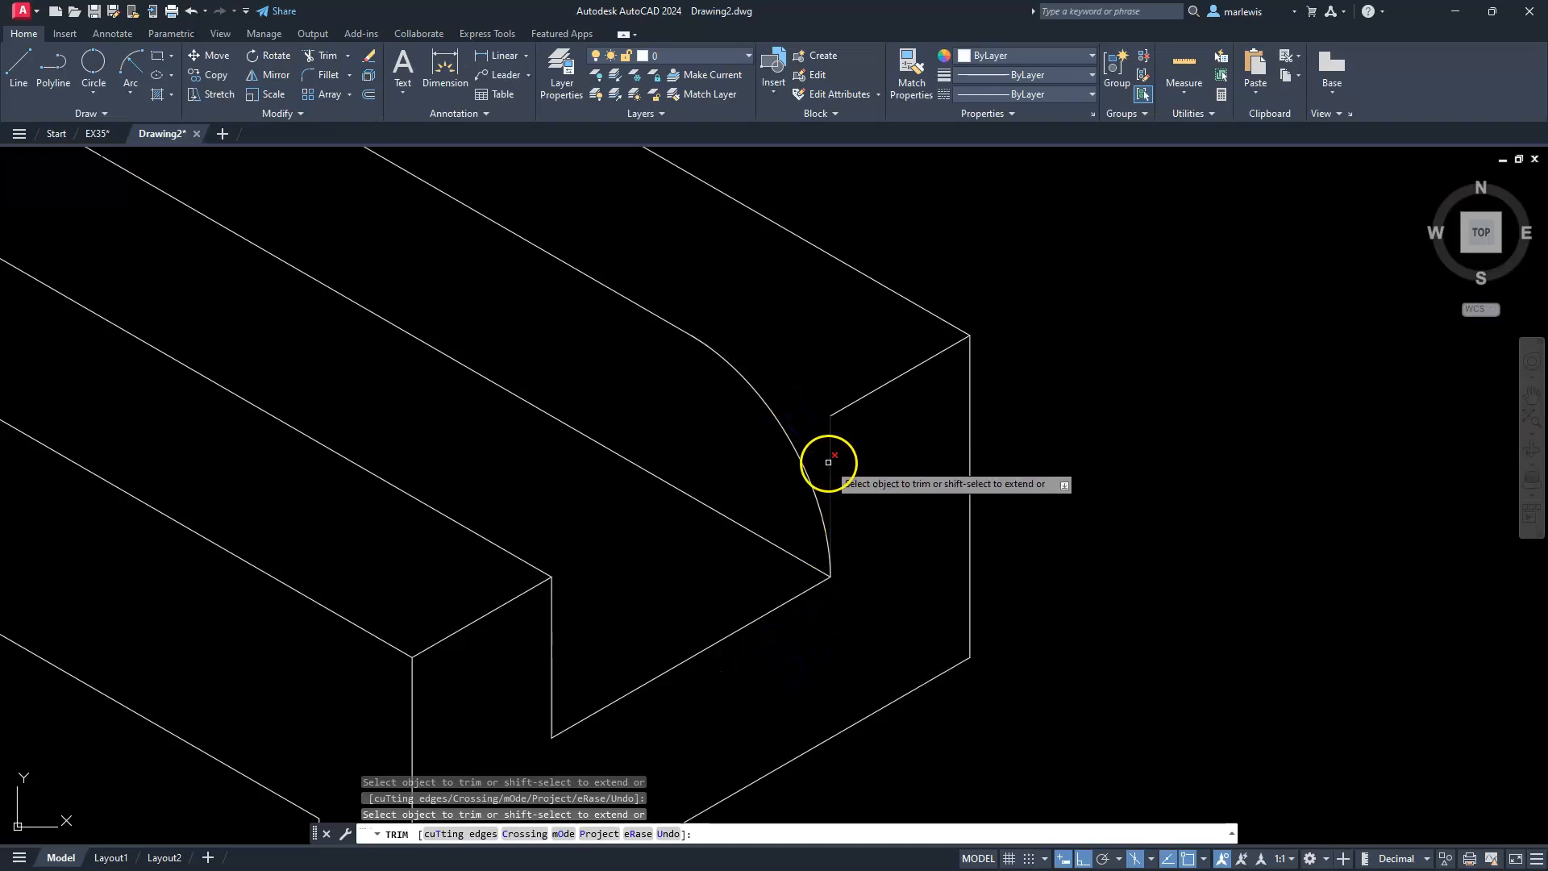
{"action": "key", "text": "Escape"}
{"action": "key", "text": "Escape"}
{"action": "key", "text": "Escape"}
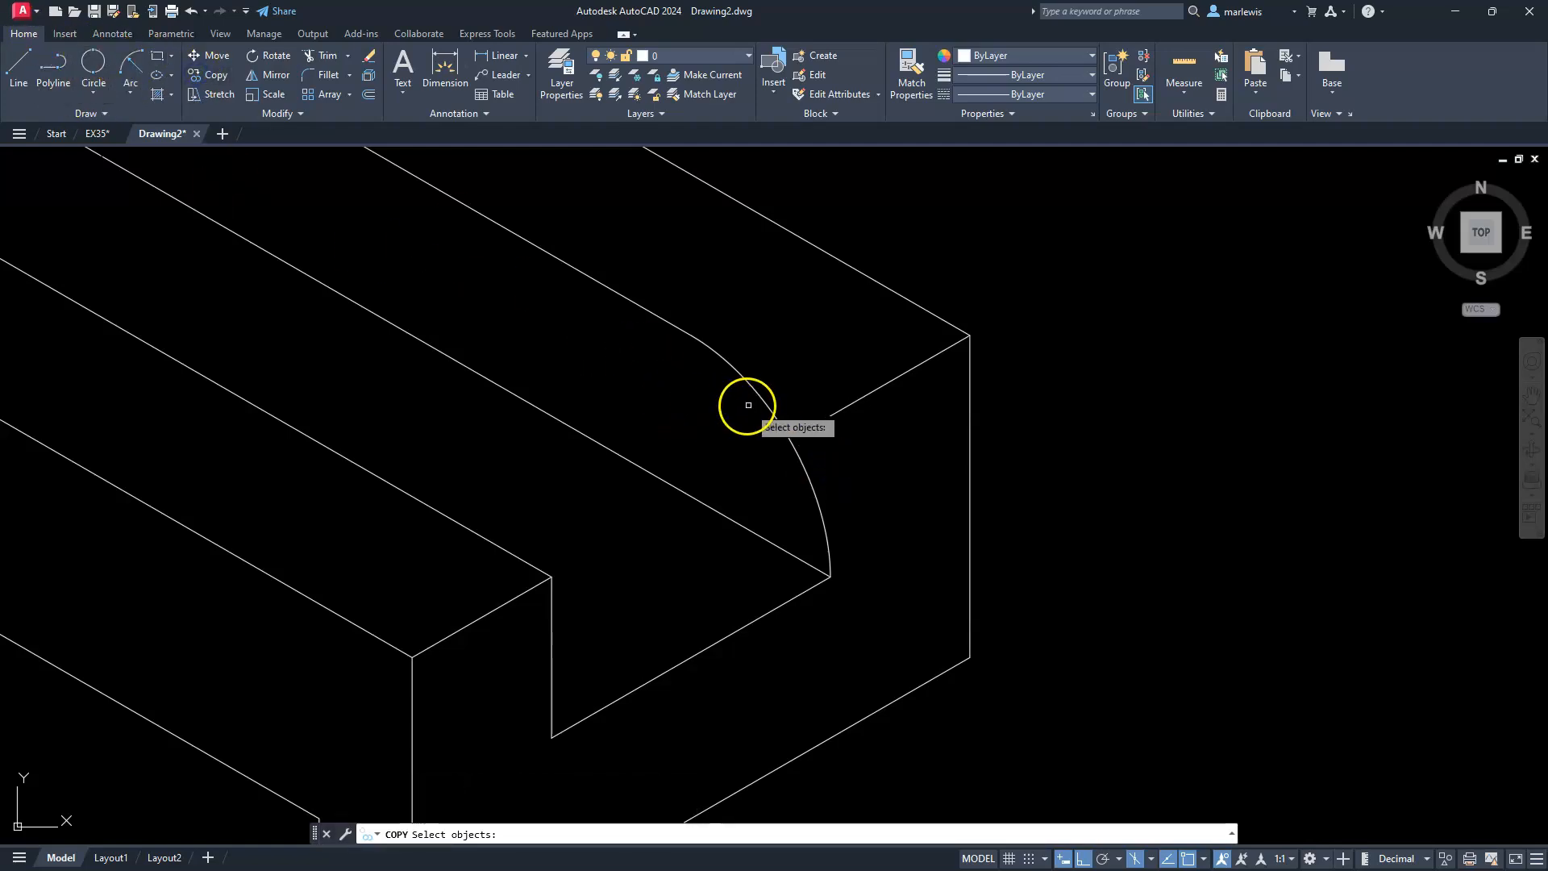
- Copy the trimmed arc from the far ridge's inner top corner to its outer top corner at the right end
{"action": "left_click", "coordinate": [753, 374]}
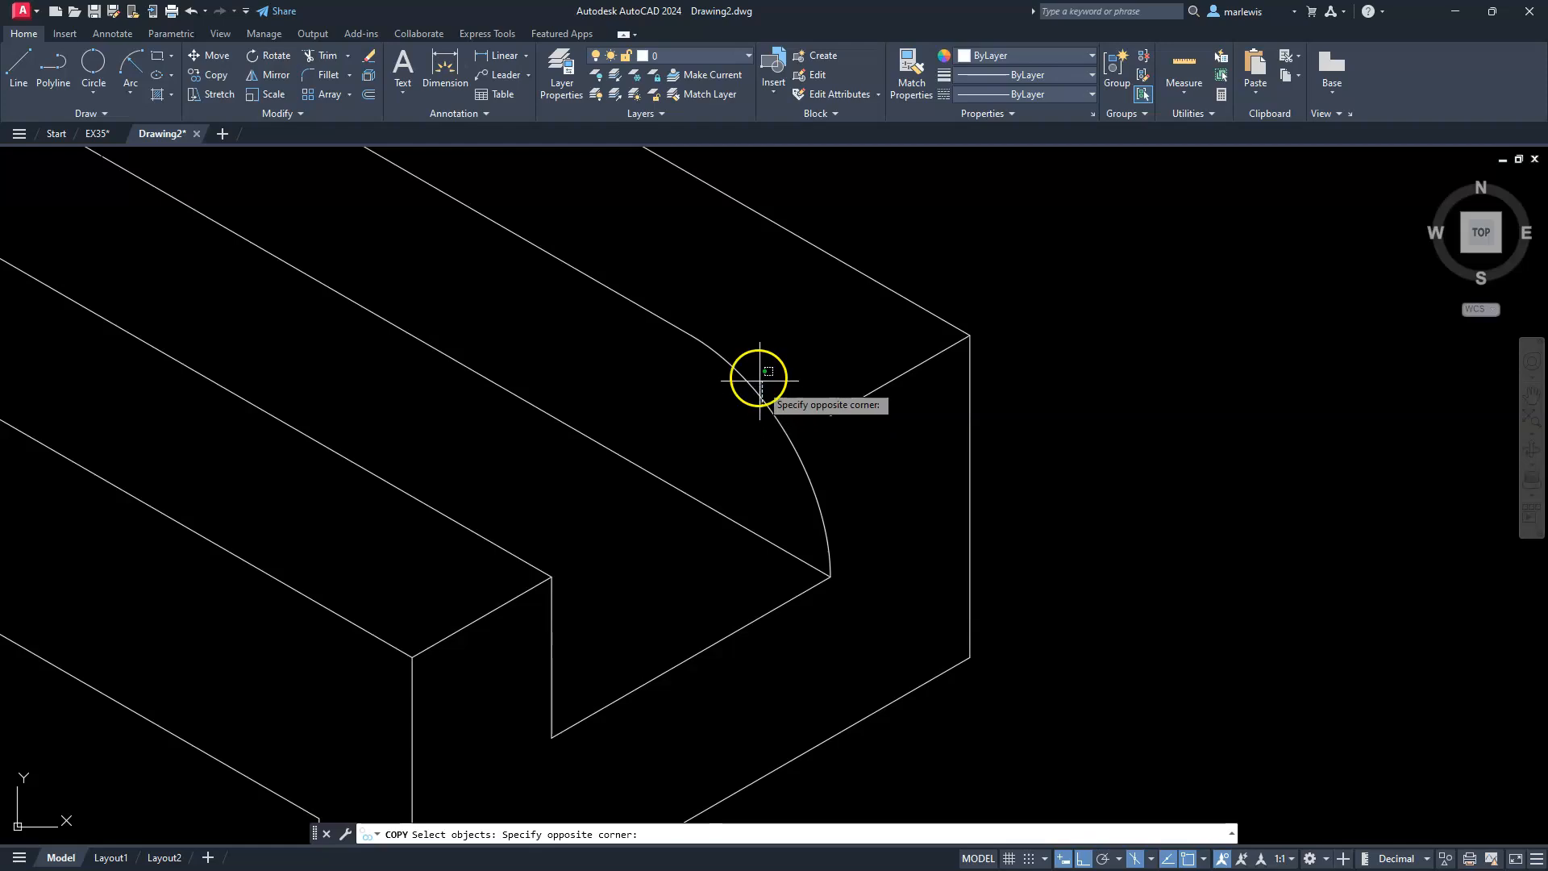
{"action": "right_click", "coordinate": [834, 427]}
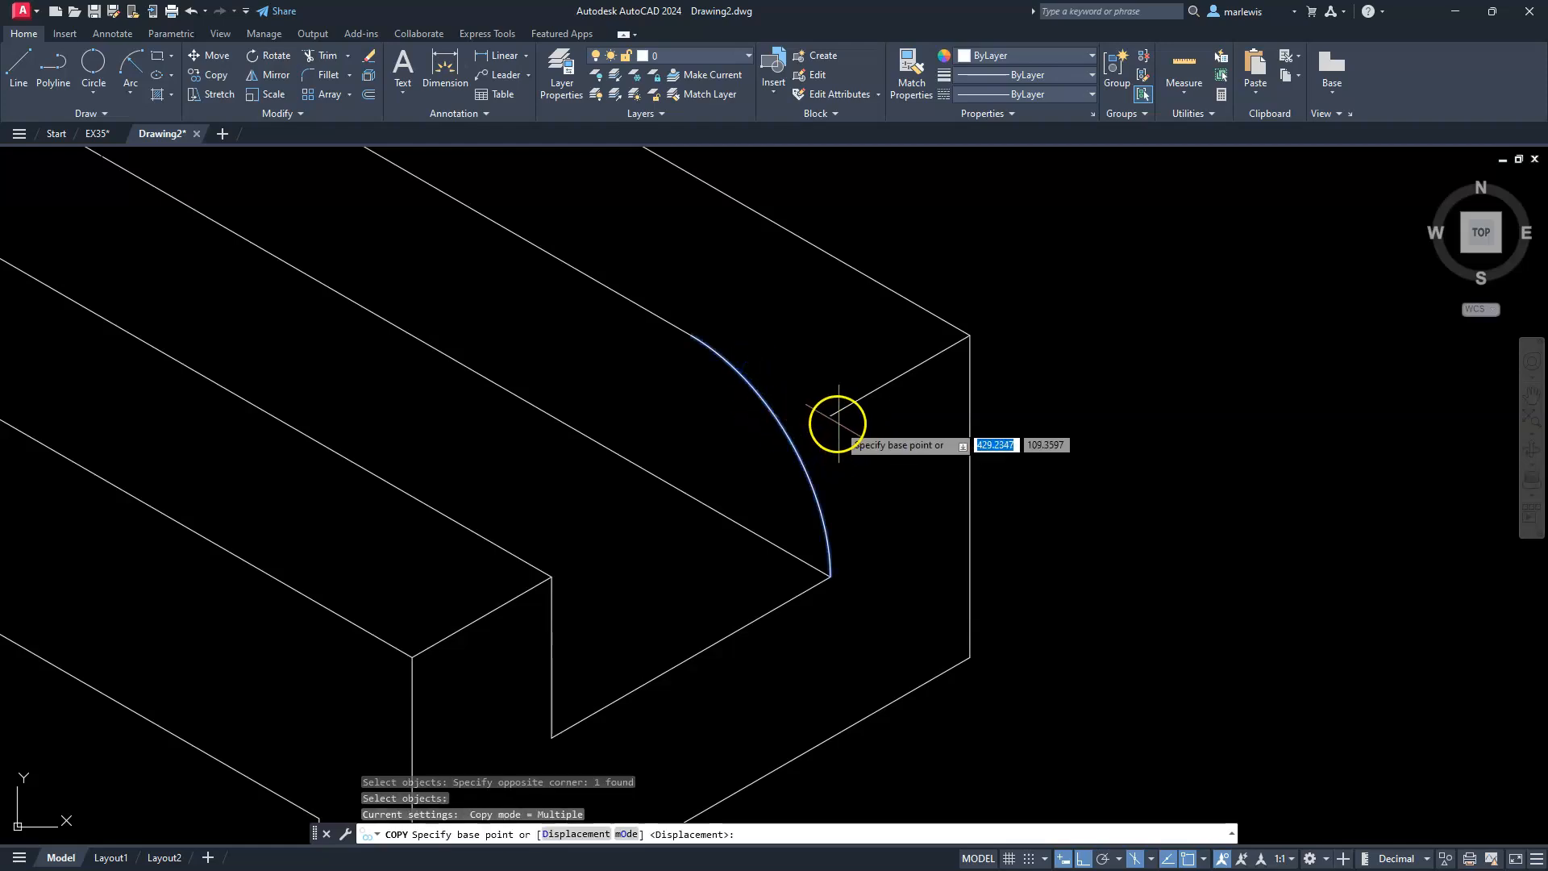
{"action": "left_click", "coordinate": [831, 415]}
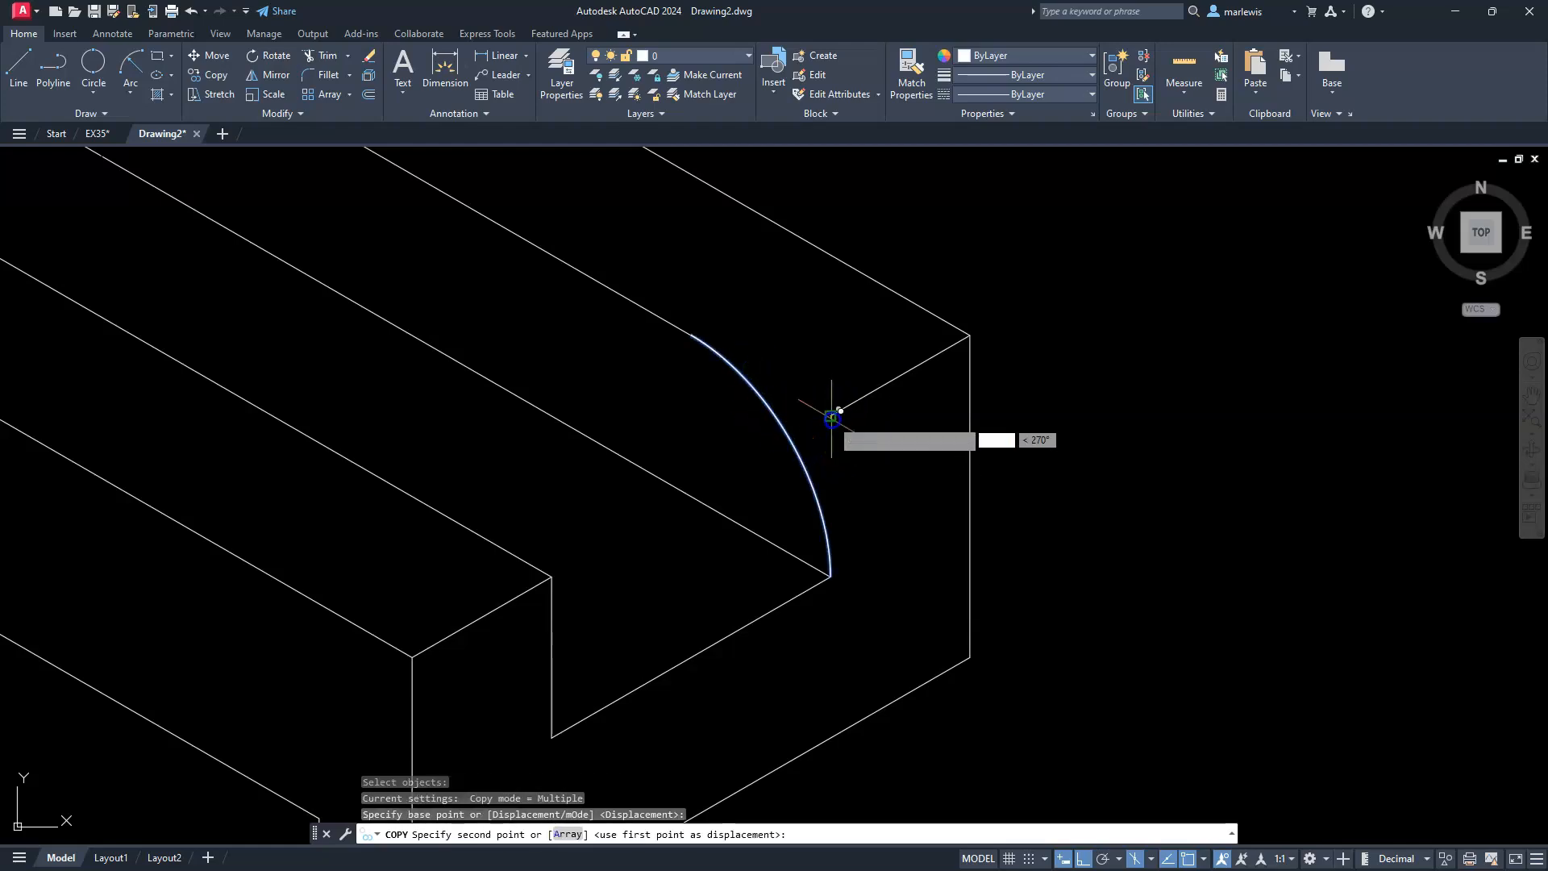
{"action": "left_click", "coordinate": [970, 335]}
{"action": "key", "text": "Escape"}
{"action": "key", "text": "Escape"}
{"action": "key", "text": "Escape"}
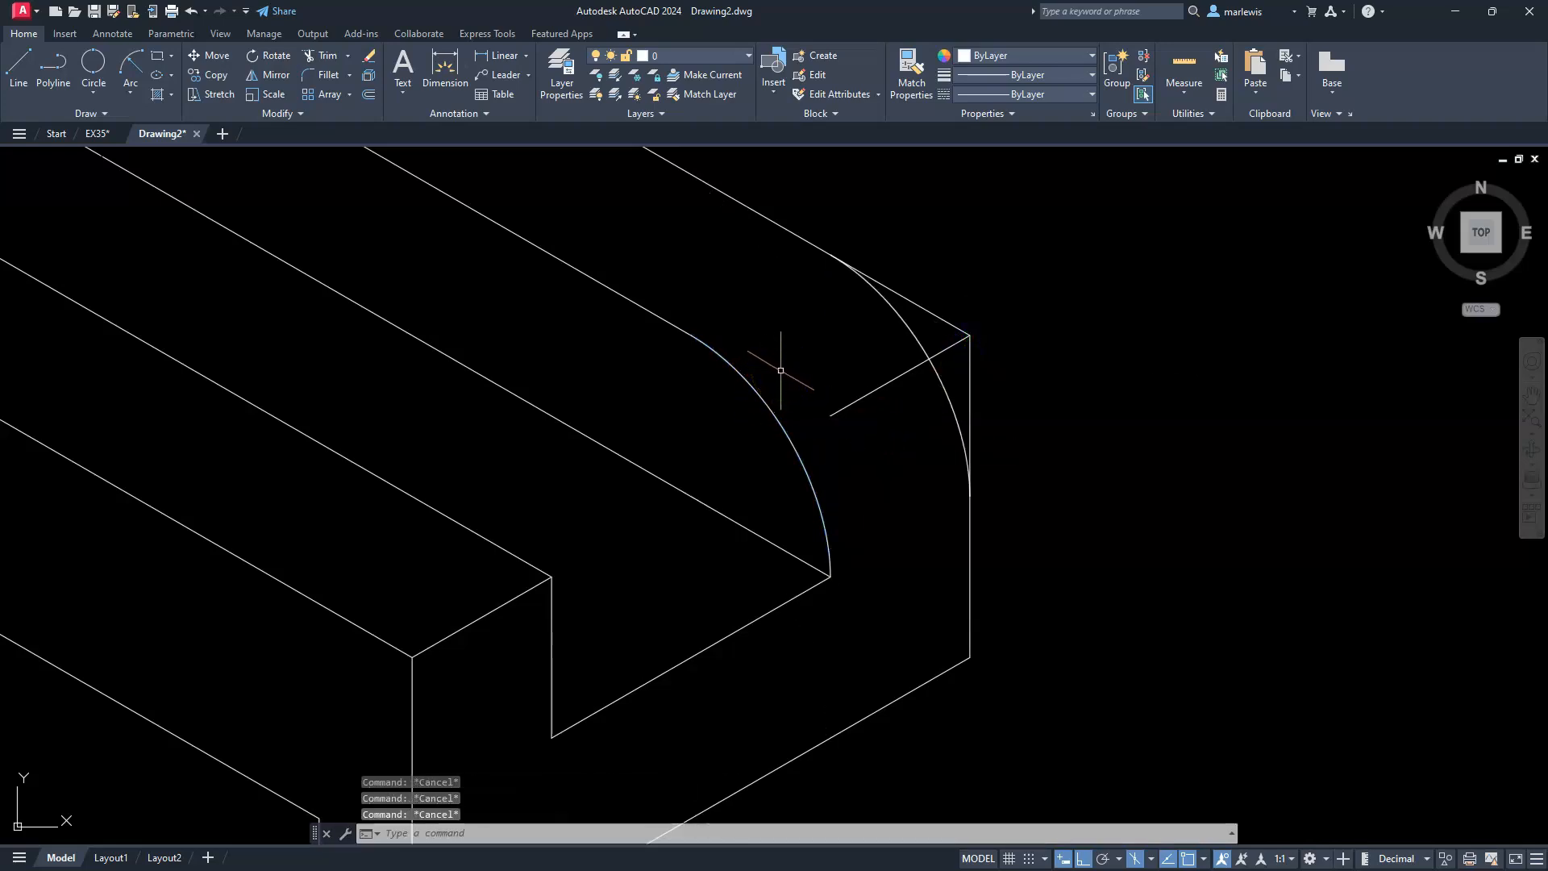
- Trim the far ridge's outer top edge and vertical right edge beyond the copied arc
{"action": "type", "text": "tr"}
{"action": "key", "text": "Return"}
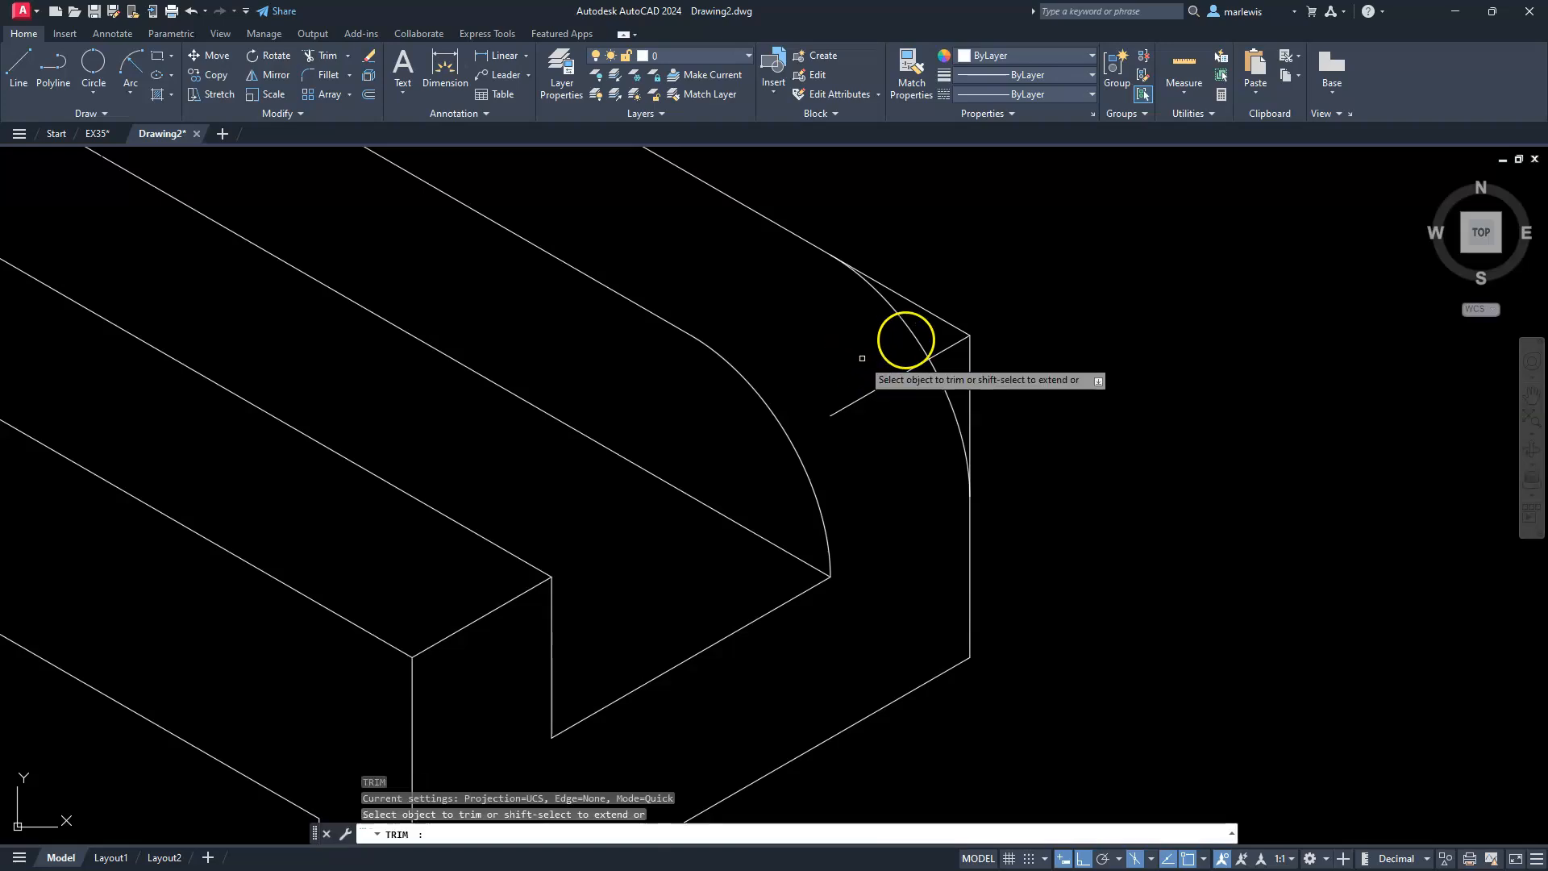
{"action": "left_click", "coordinate": [944, 321]}
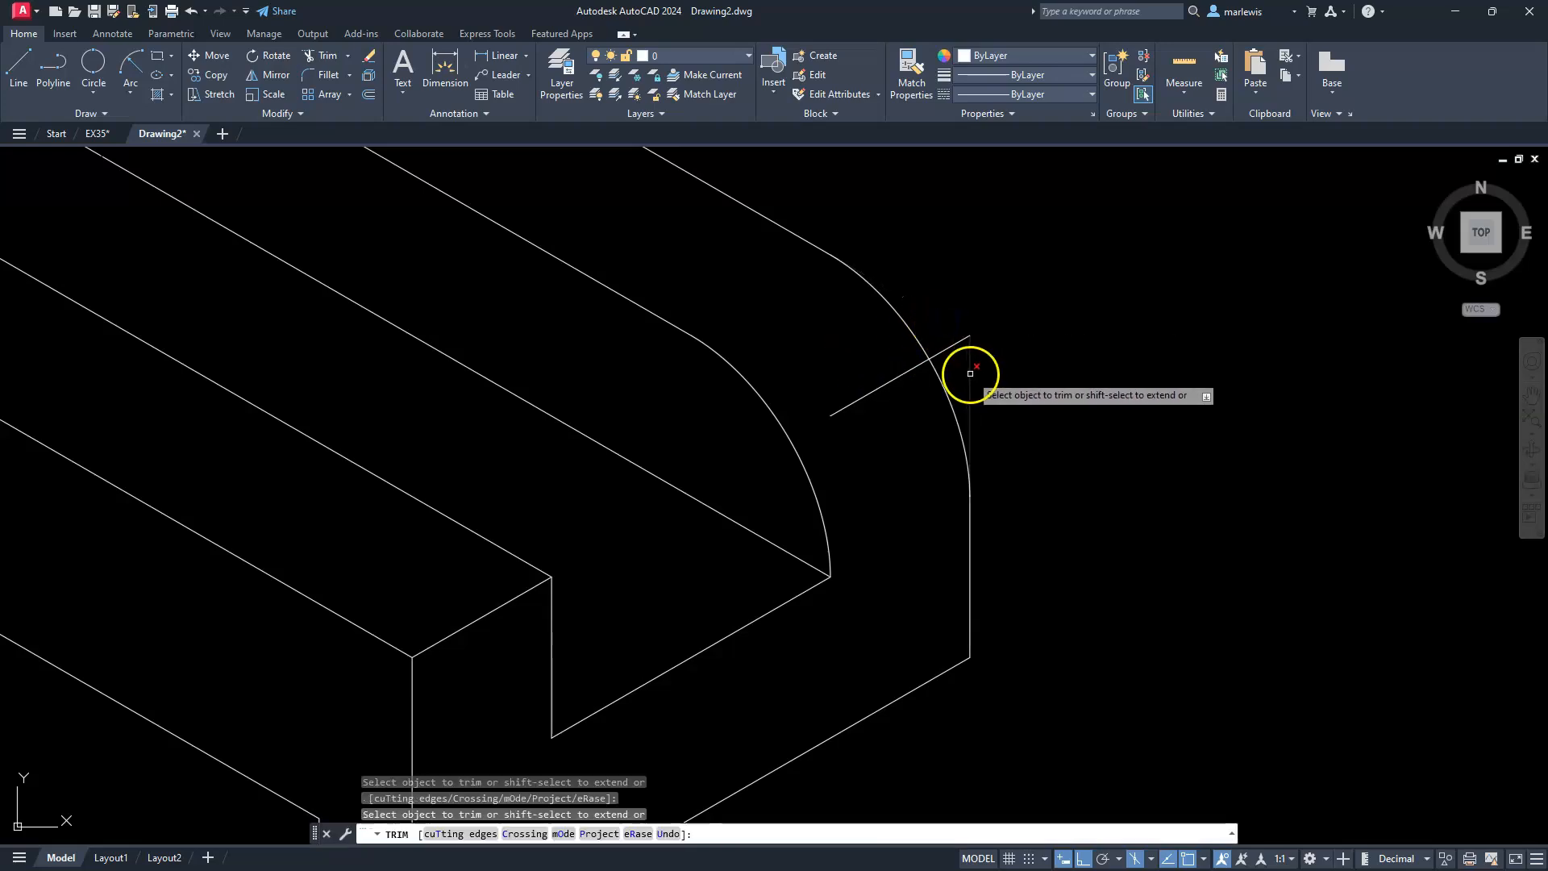
{"action": "left_click", "coordinate": [971, 371]}
{"action": "key", "text": "Escape"}
{"action": "key", "text": "Escape"}
{"action": "key", "text": "Escape"}
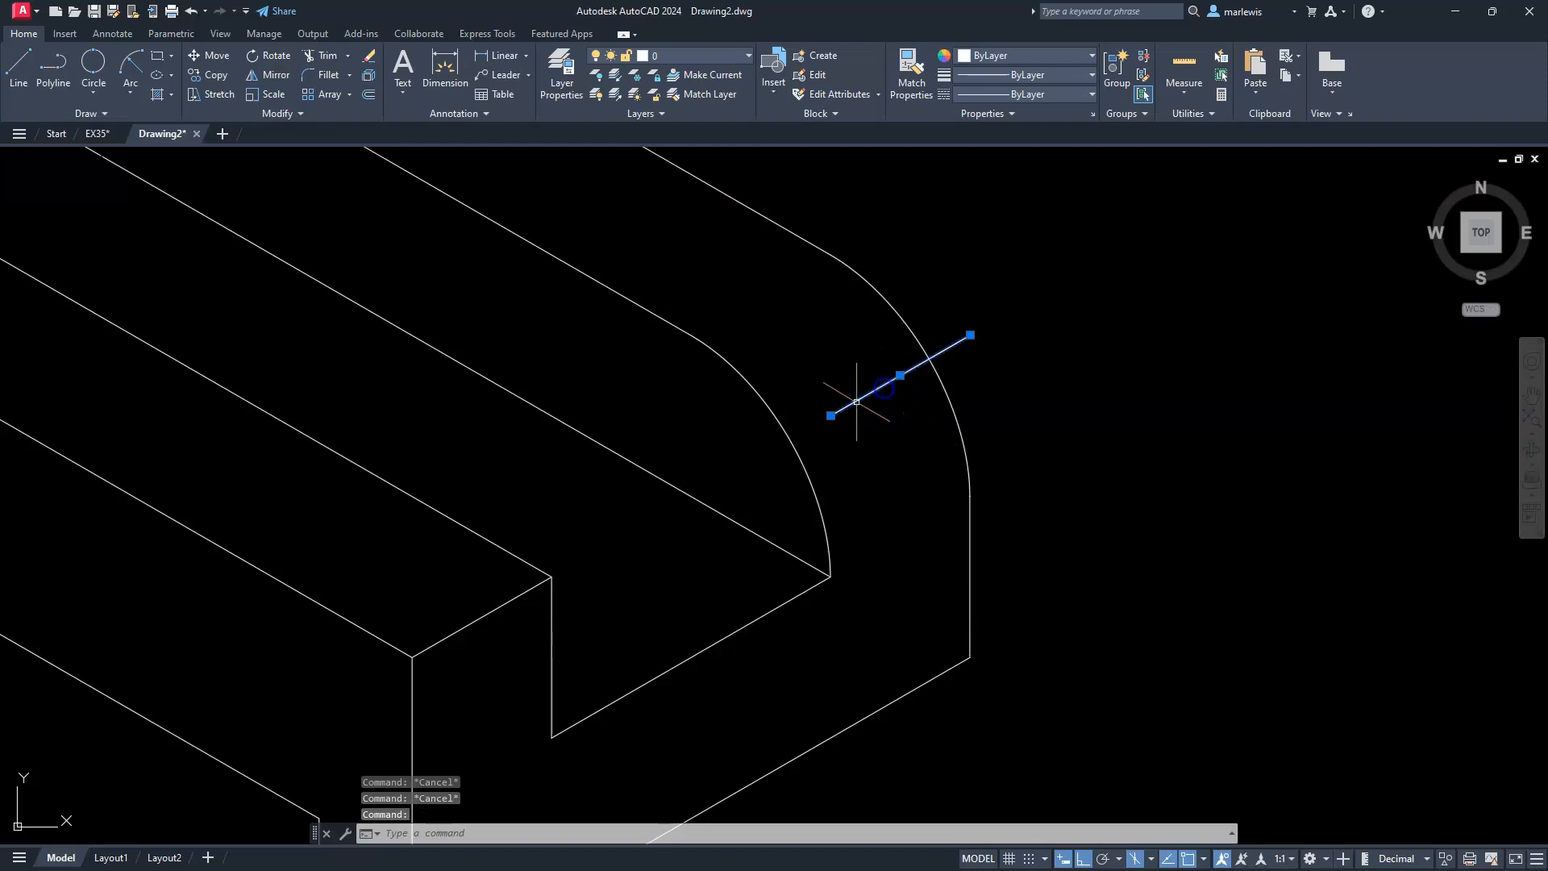
- Move the far ridge's short top end line from the old inner corner to the upper ends of the two arcs
{"action": "left_click", "coordinate": [212, 56]}
{"action": "left_click", "coordinate": [830, 416]}
{"action": "left_click", "coordinate": [731, 358]}
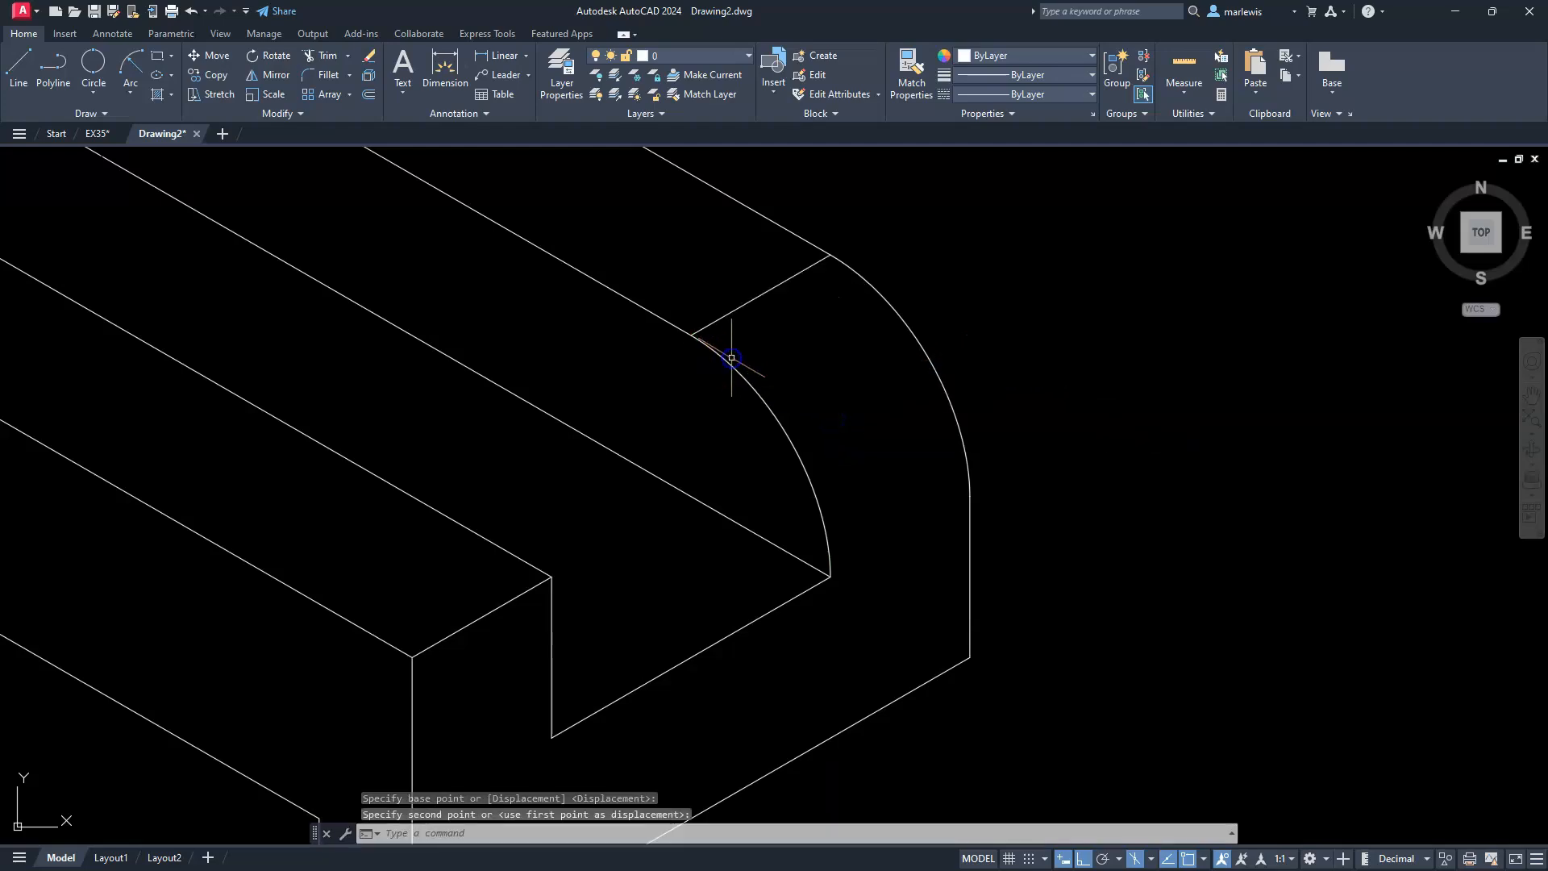
{"action": "key", "text": "Escape"}
{"action": "key", "text": "Escape"}
- Copy the short tangent line to the lower ends of the far ridge's arcs and to the near ridge's front arc where its straight top edge starts
{"action": "scroll", "coordinate": [740, 356], "scroll_direction": "down", "scroll_amount": 4}
{"action": "middle_click_drag", "start_coordinate": [739, 356], "coordinate": [857, 427]}
{"action": "scroll", "coordinate": [857, 427], "scroll_direction": "up", "scroll_amount": 2}
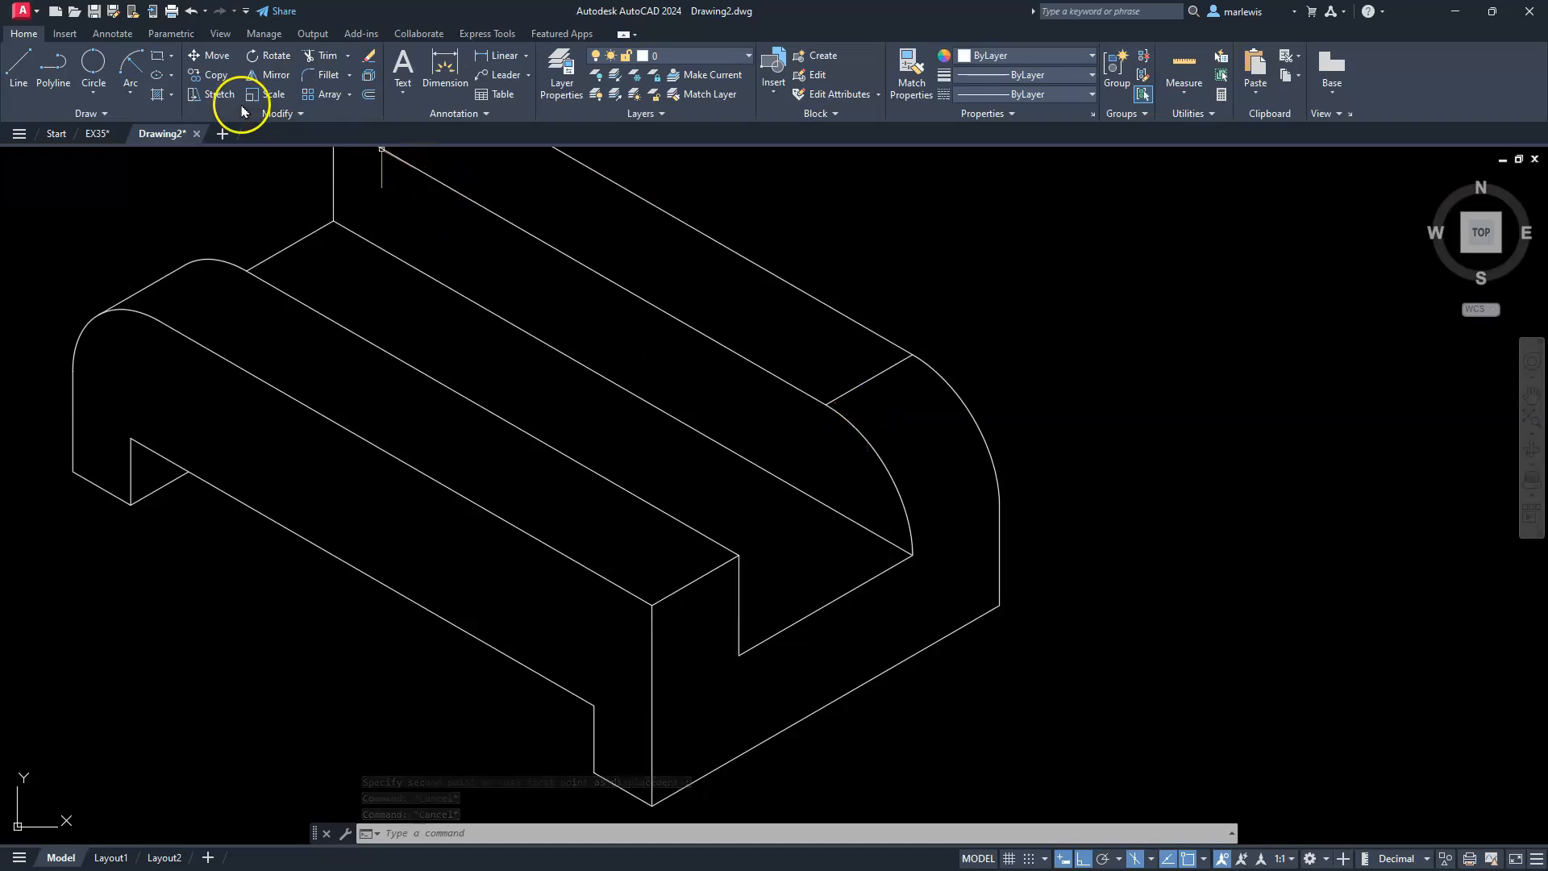
{"action": "left_click", "coordinate": [213, 74]}
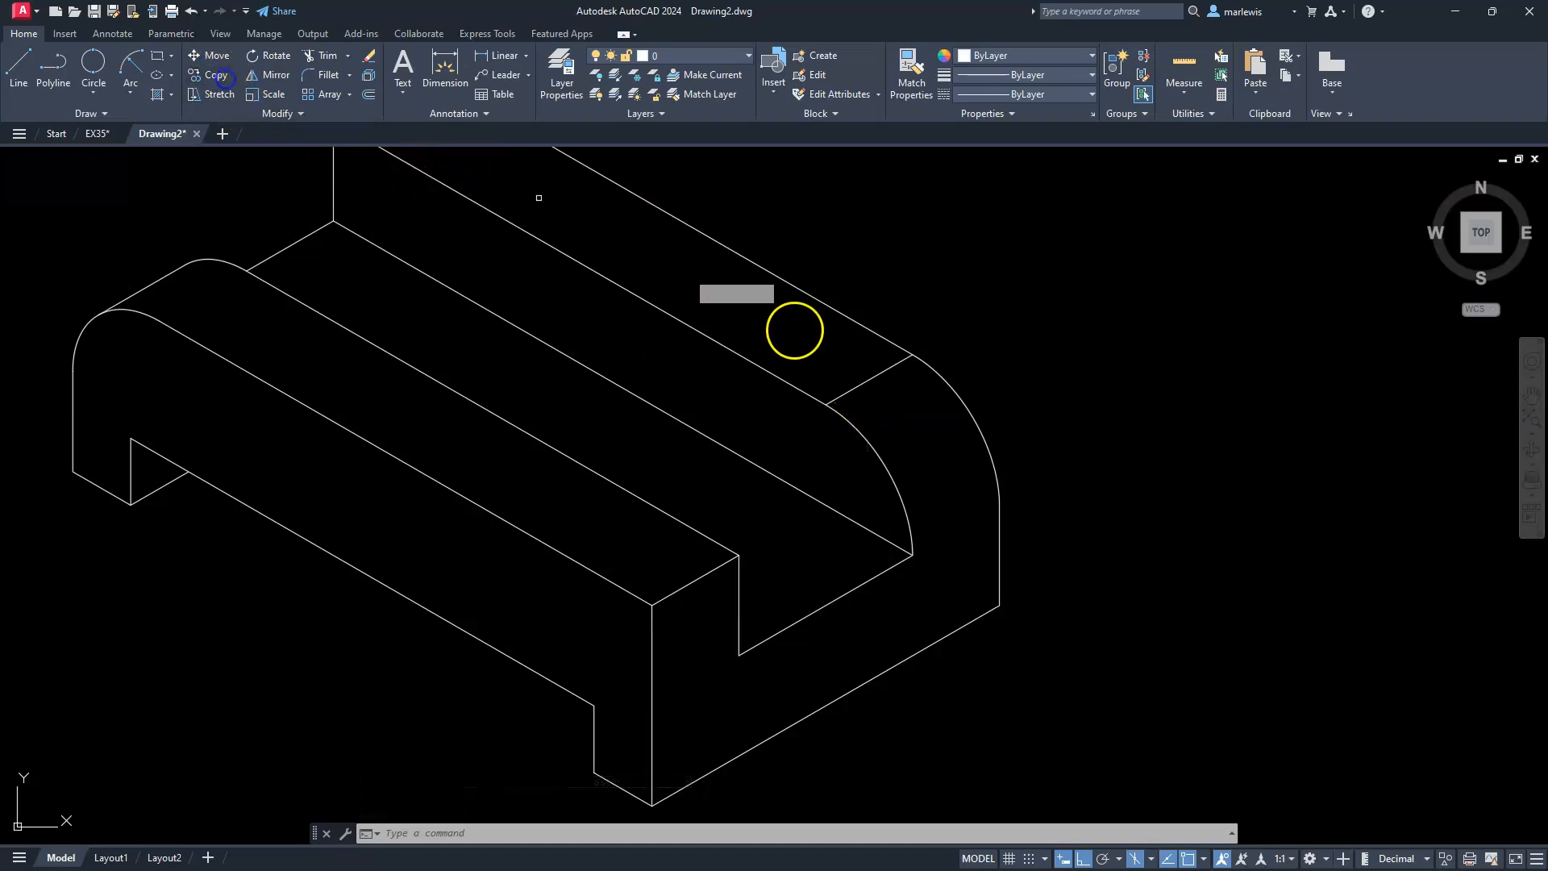
{"action": "left_click", "coordinate": [857, 386]}
{"action": "key", "text": "Return"}
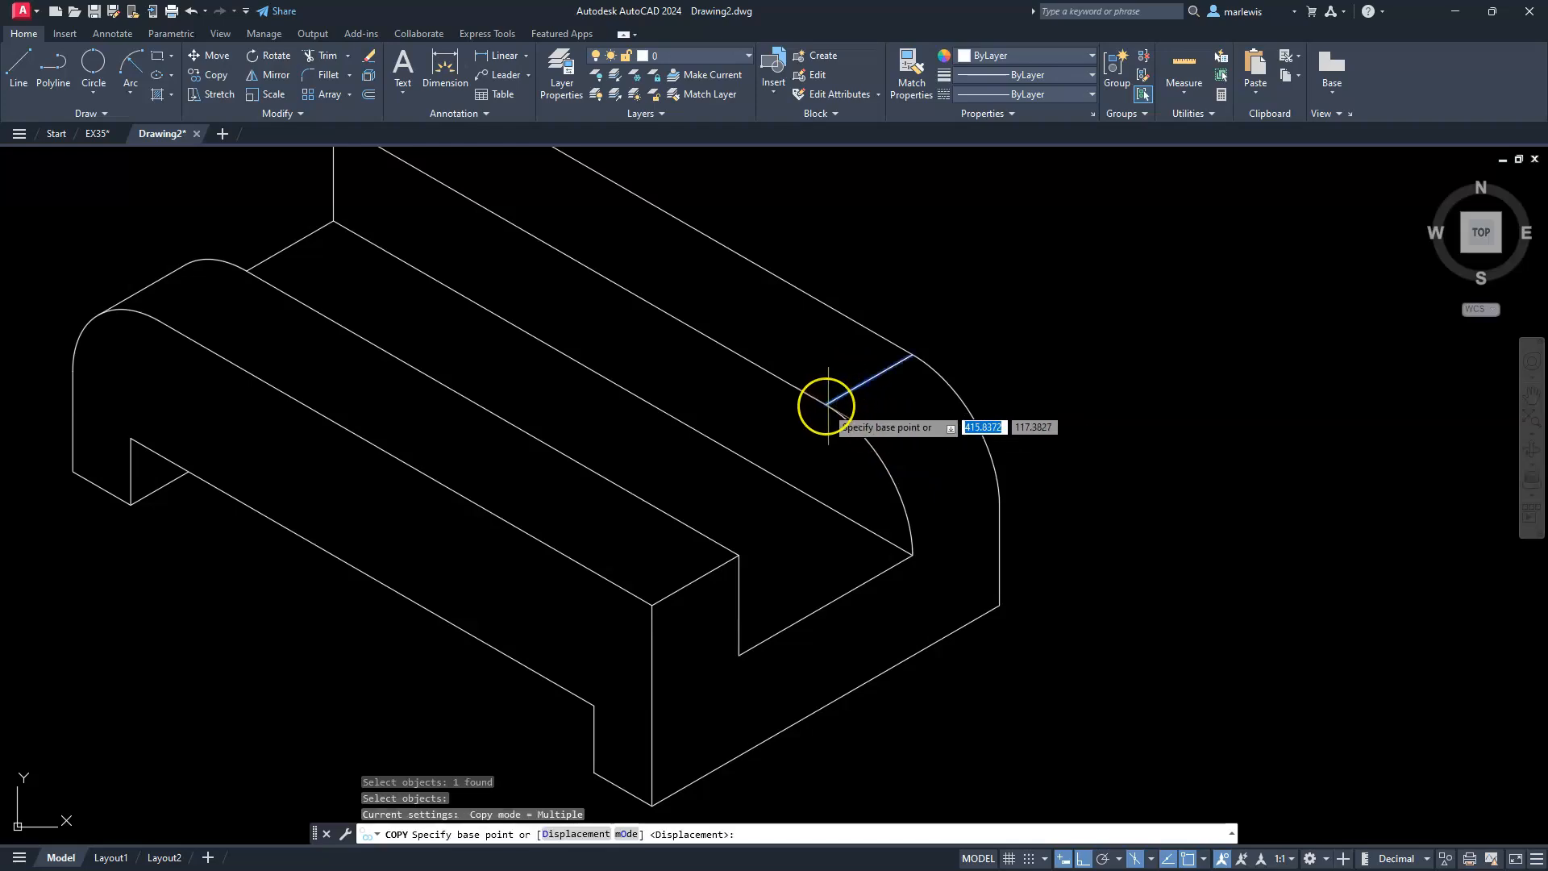
{"action": "left_click", "coordinate": [827, 405]}
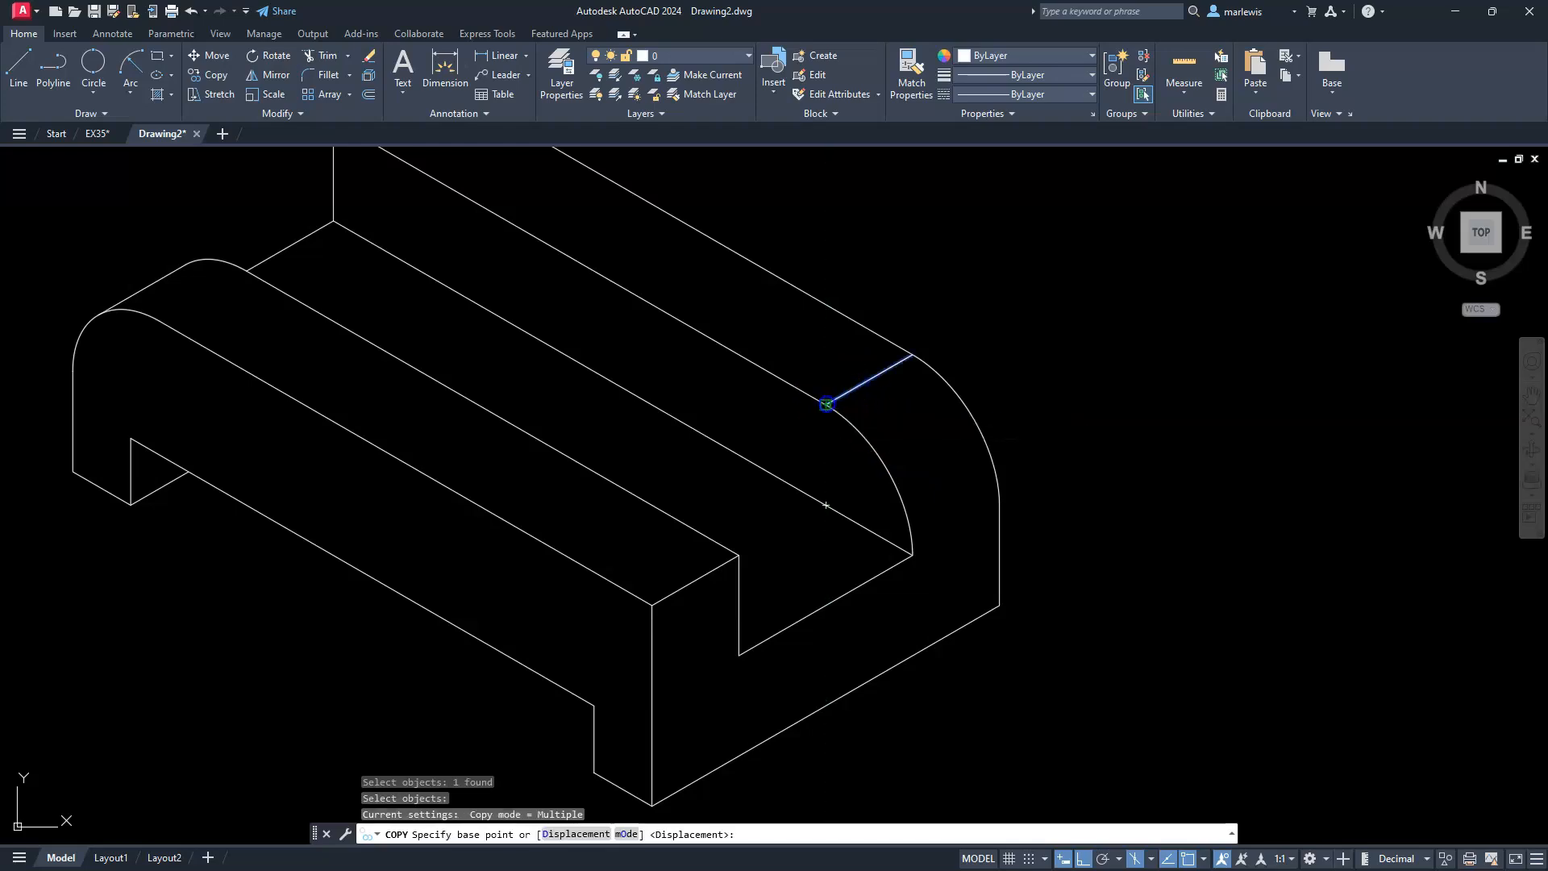
{"action": "left_click", "coordinate": [826, 405]}
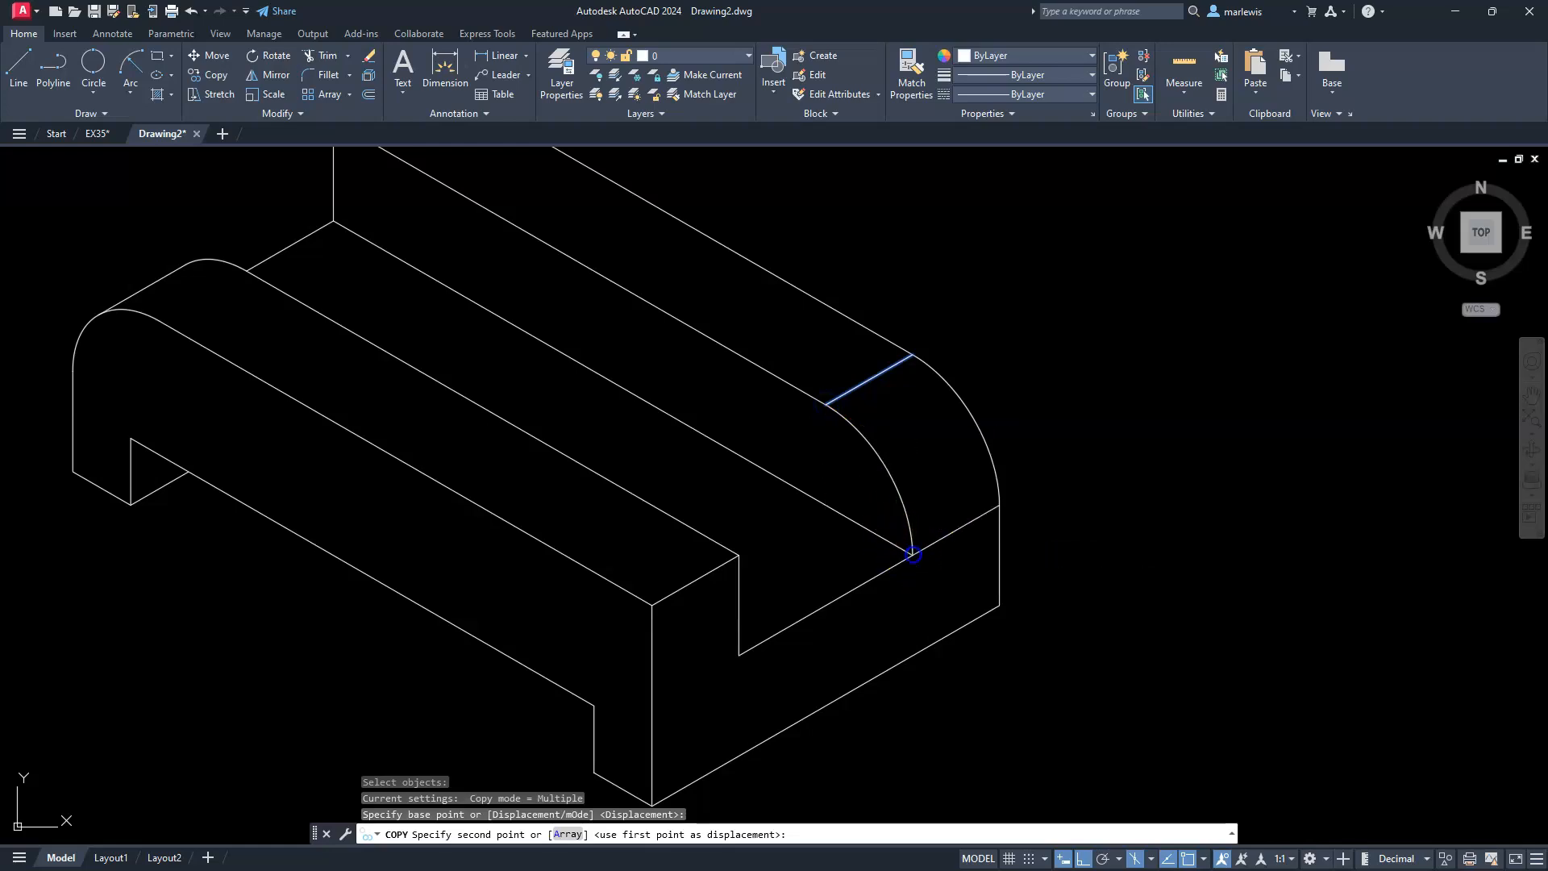
{"action": "left_click", "coordinate": [912, 554]}
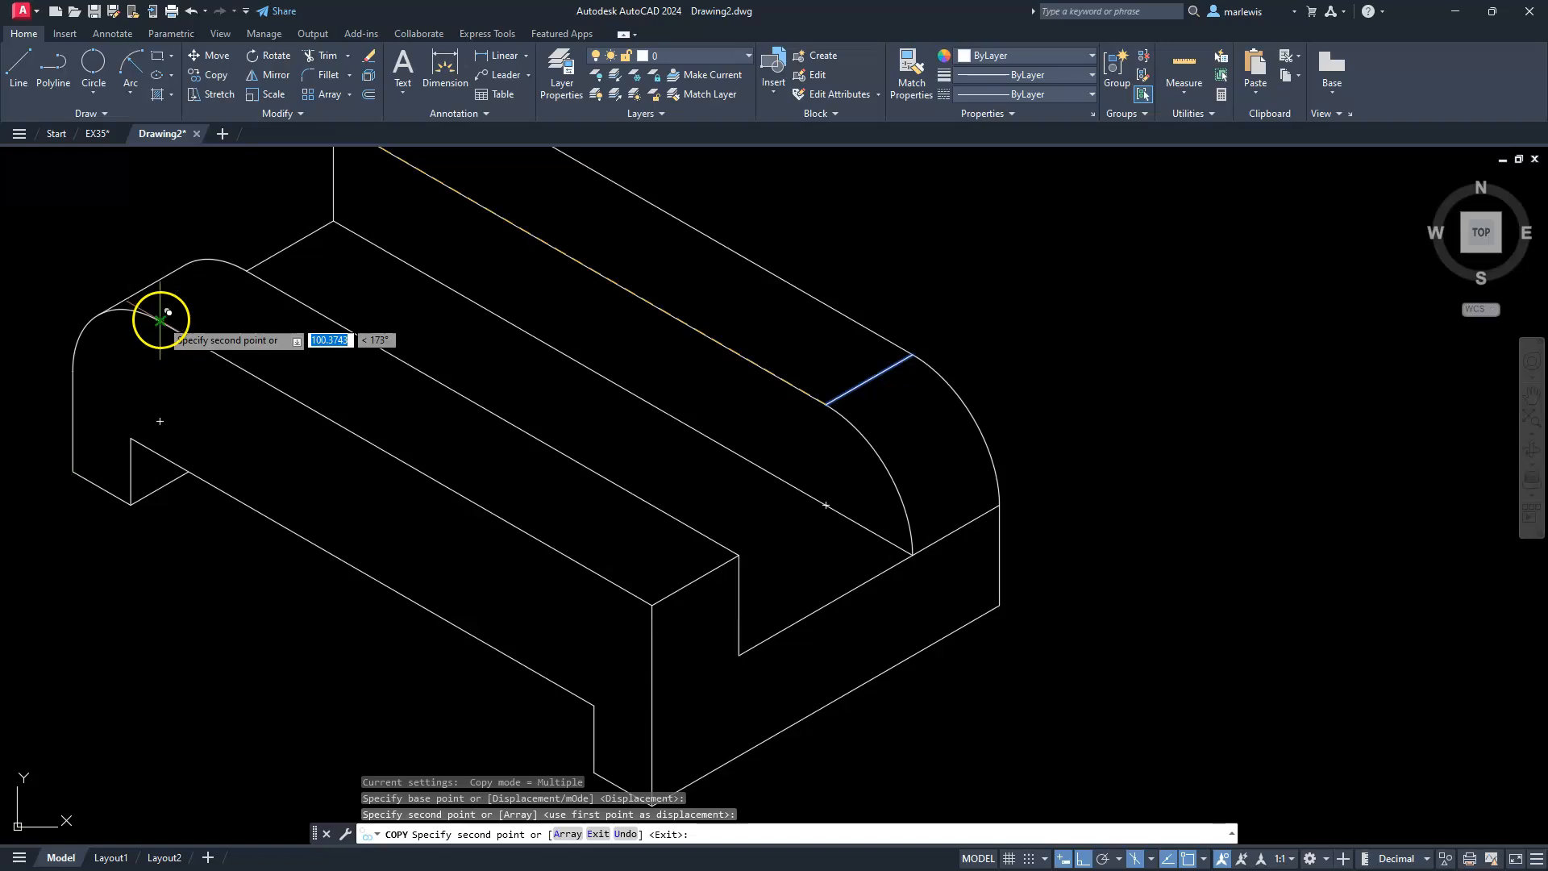
{"action": "left_click", "coordinate": [161, 321]}
{"action": "key", "text": "Escape"}
{"action": "key", "text": "Escape"}
{"action": "key", "text": "Escape"}
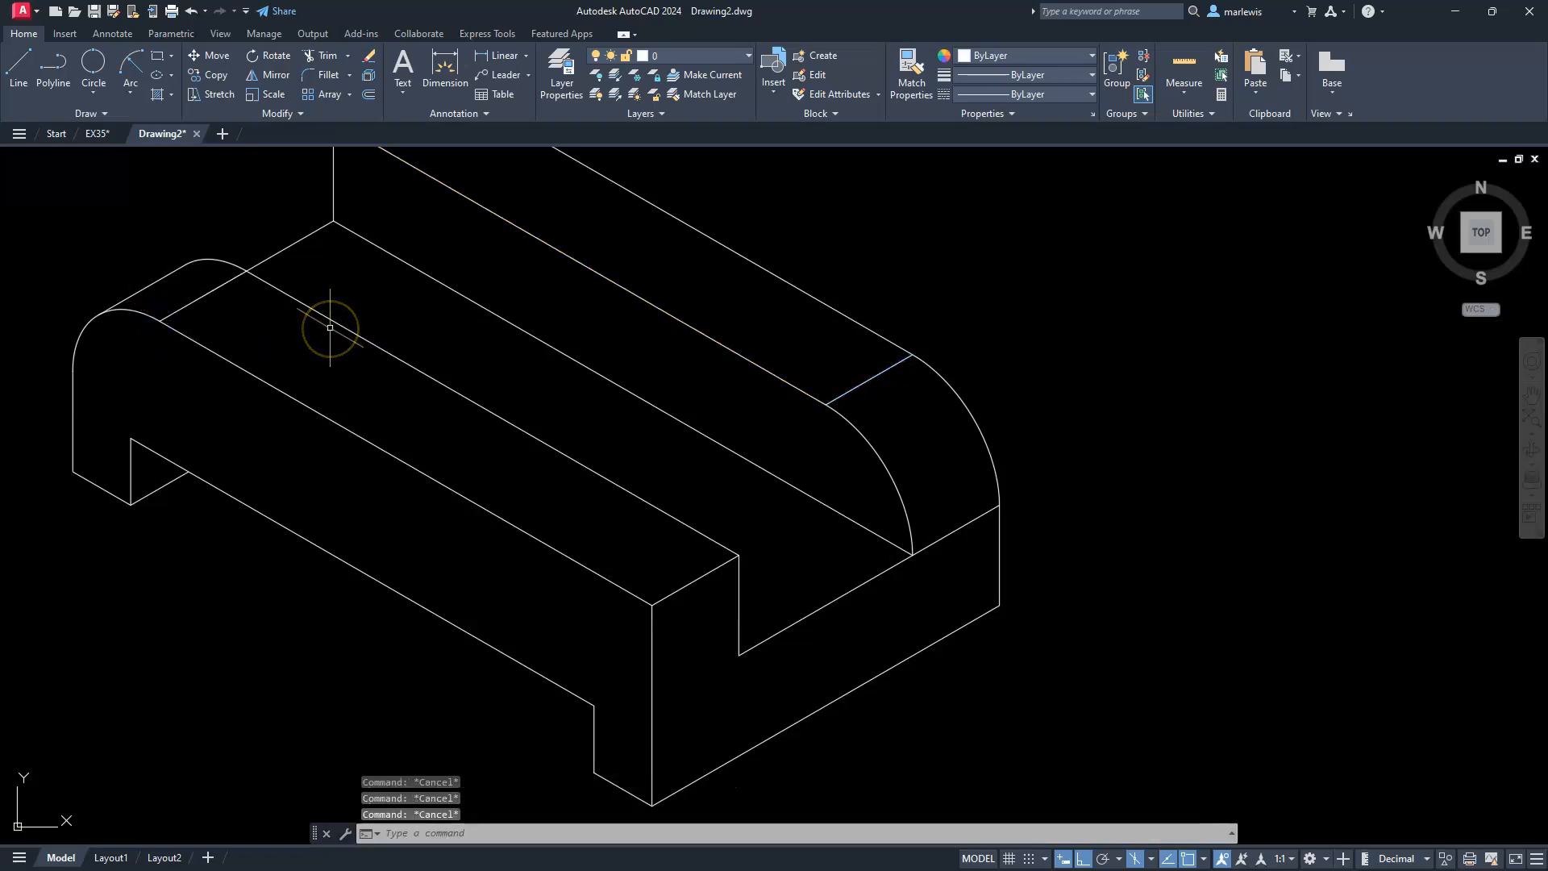
- Draw an isocircle of radius 25 centred on the near ridge's front top corner at its right end
{"action": "scroll", "coordinate": [330, 327], "scroll_direction": "down", "scroll_amount": 2}
{"action": "middle_click_drag", "start_coordinate": [389, 351], "coordinate": [629, 401]}
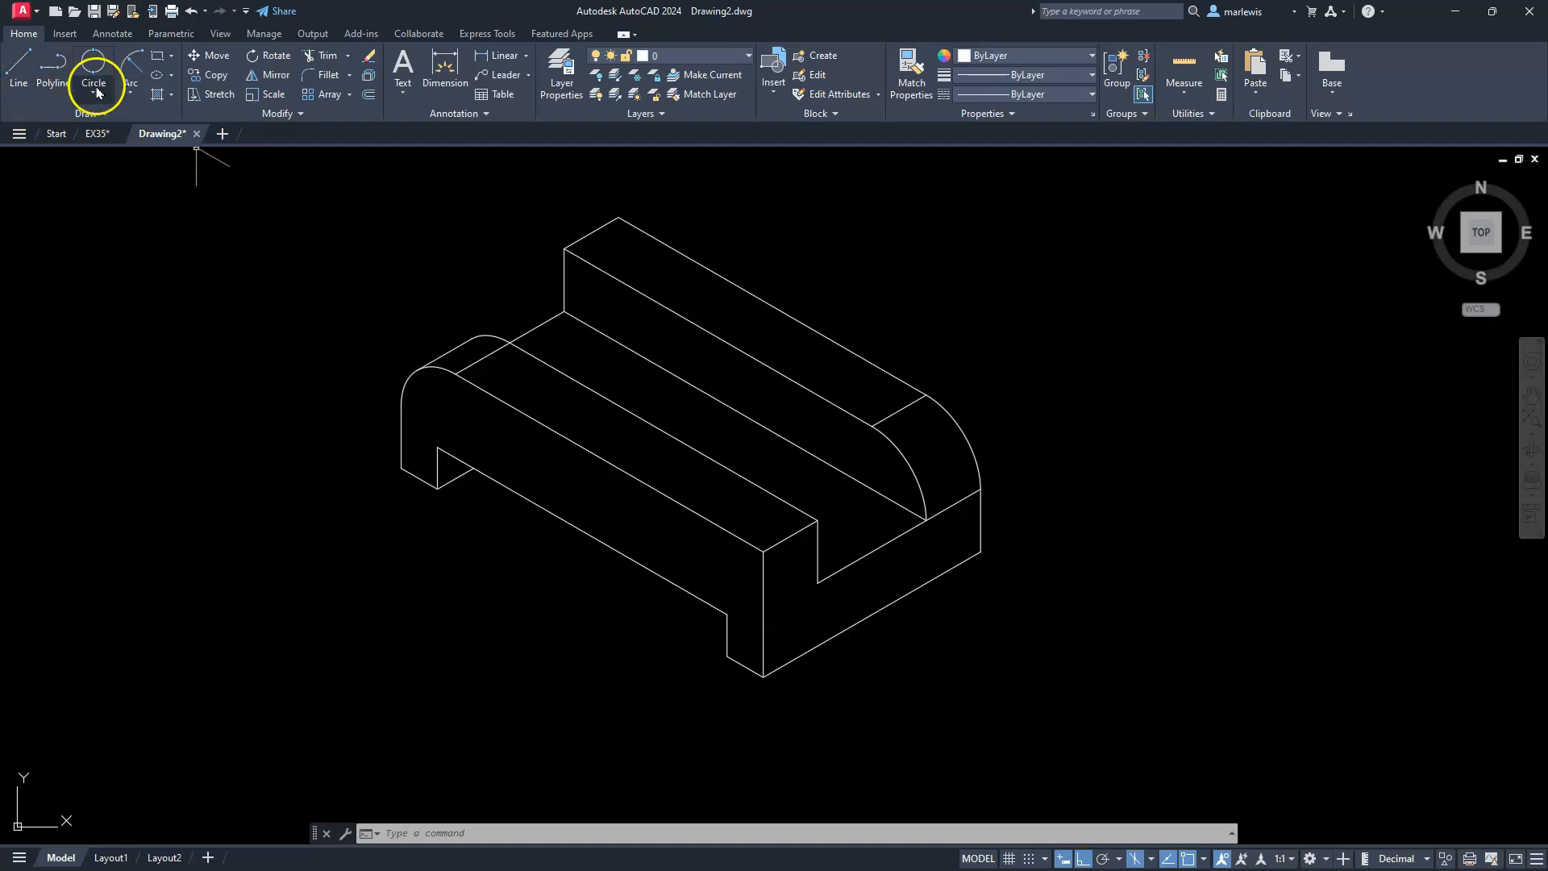
{"action": "type", "text": "el"}
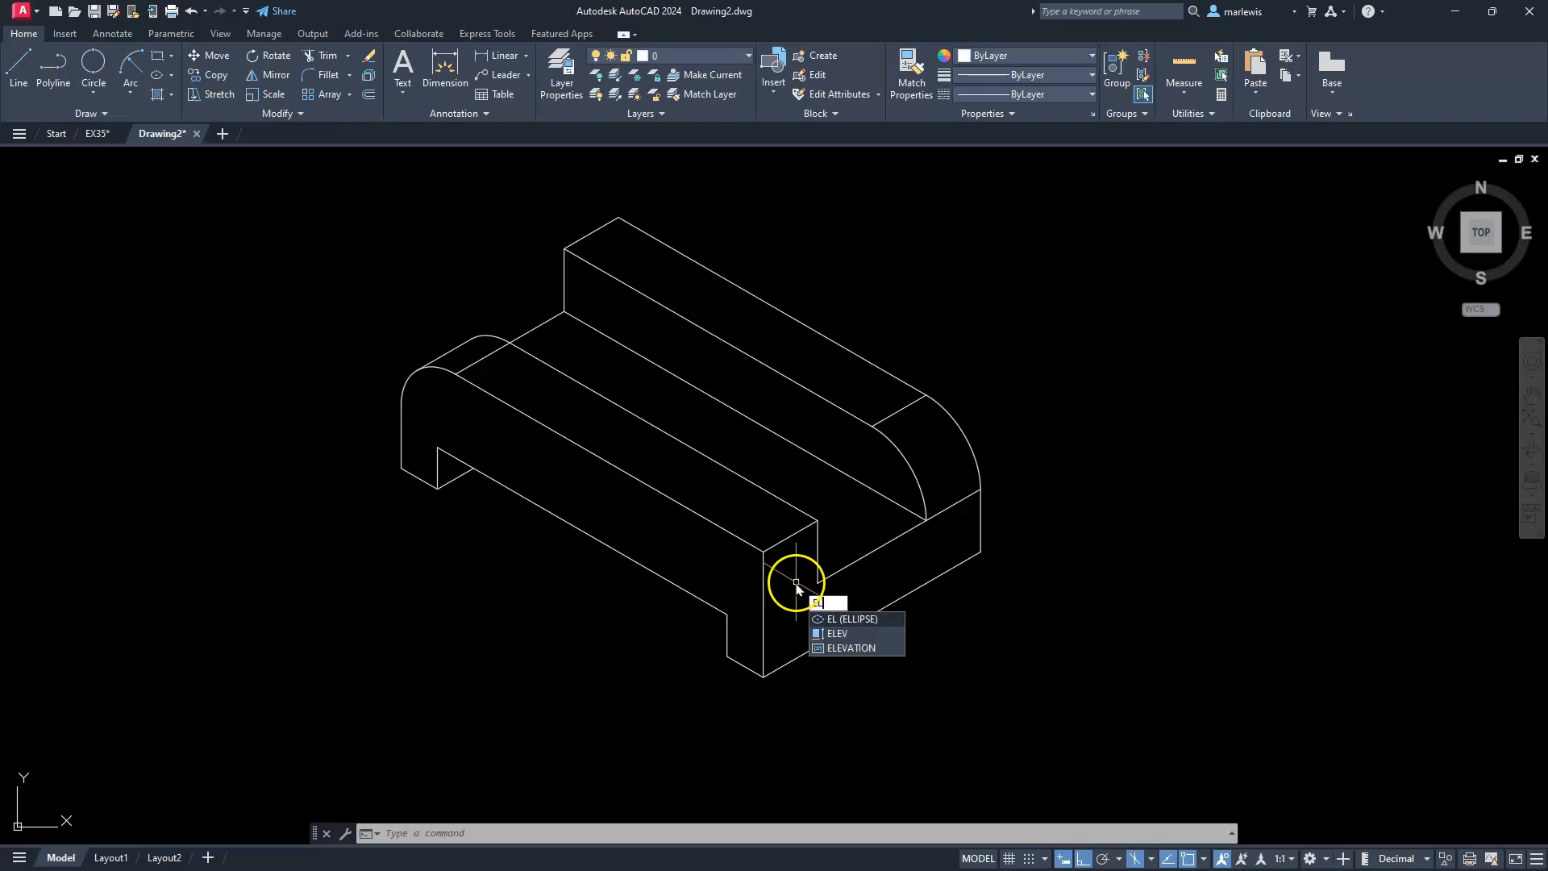
{"action": "key", "text": "Return"}
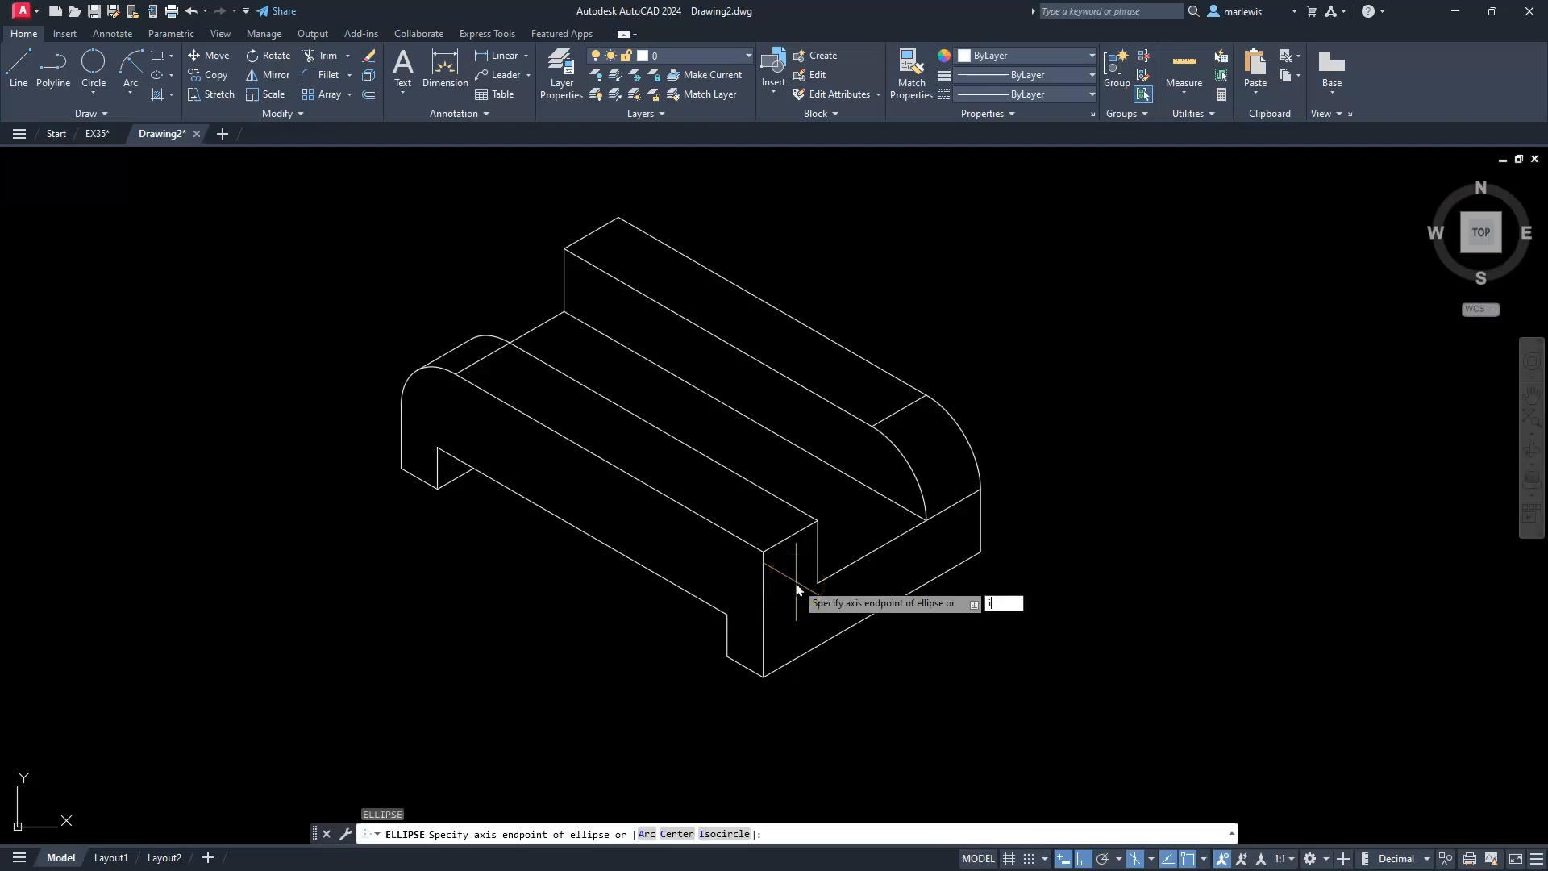
{"action": "type", "text": "i"}
{"action": "key", "text": "Return"}
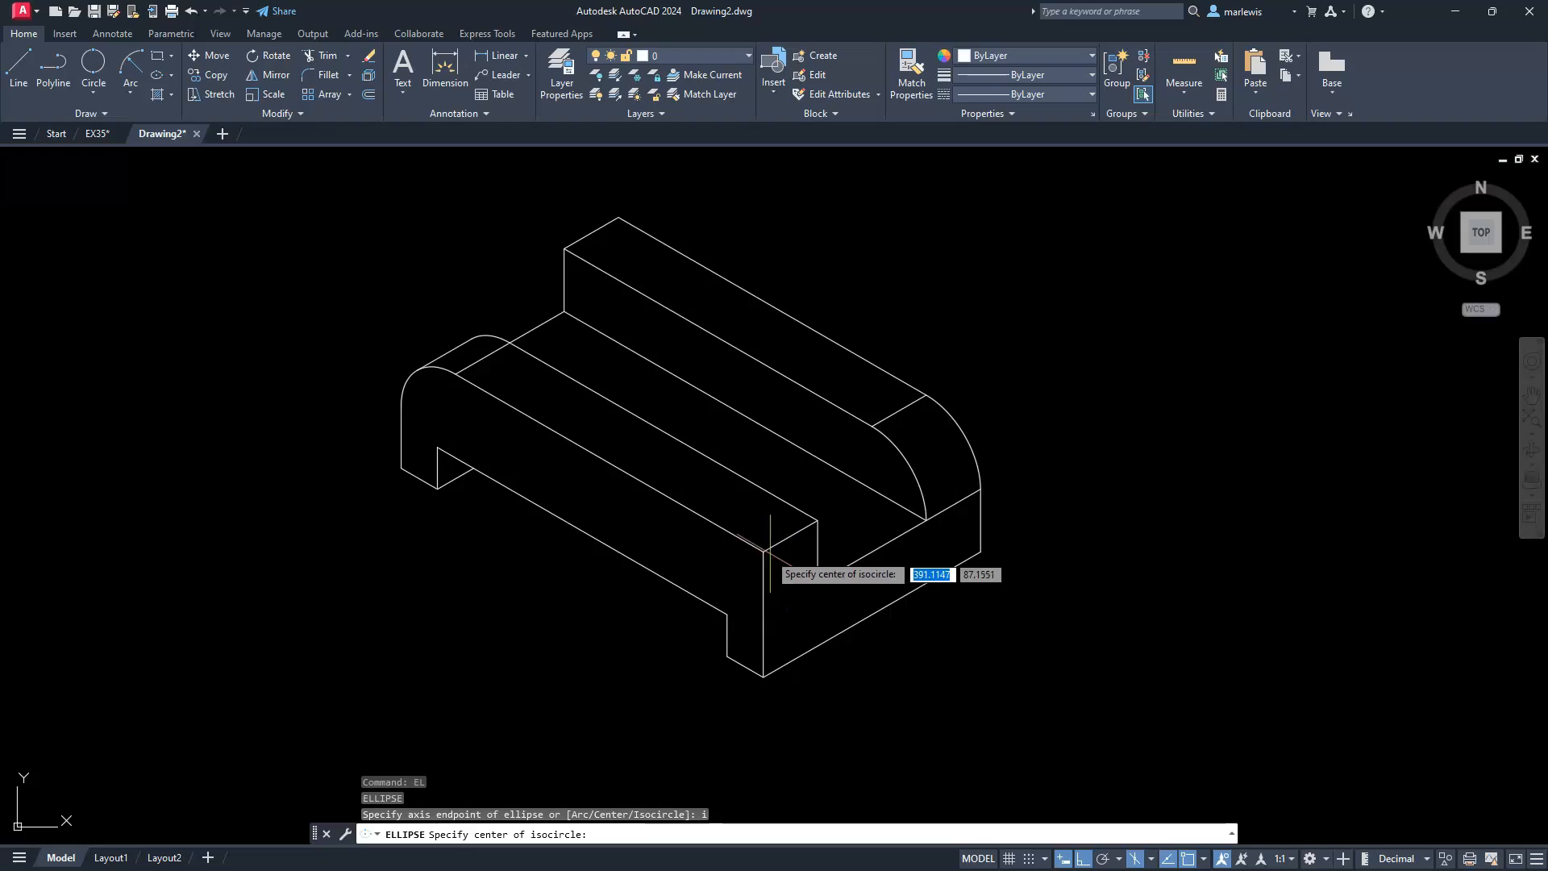
{"action": "left_click", "coordinate": [764, 553]}
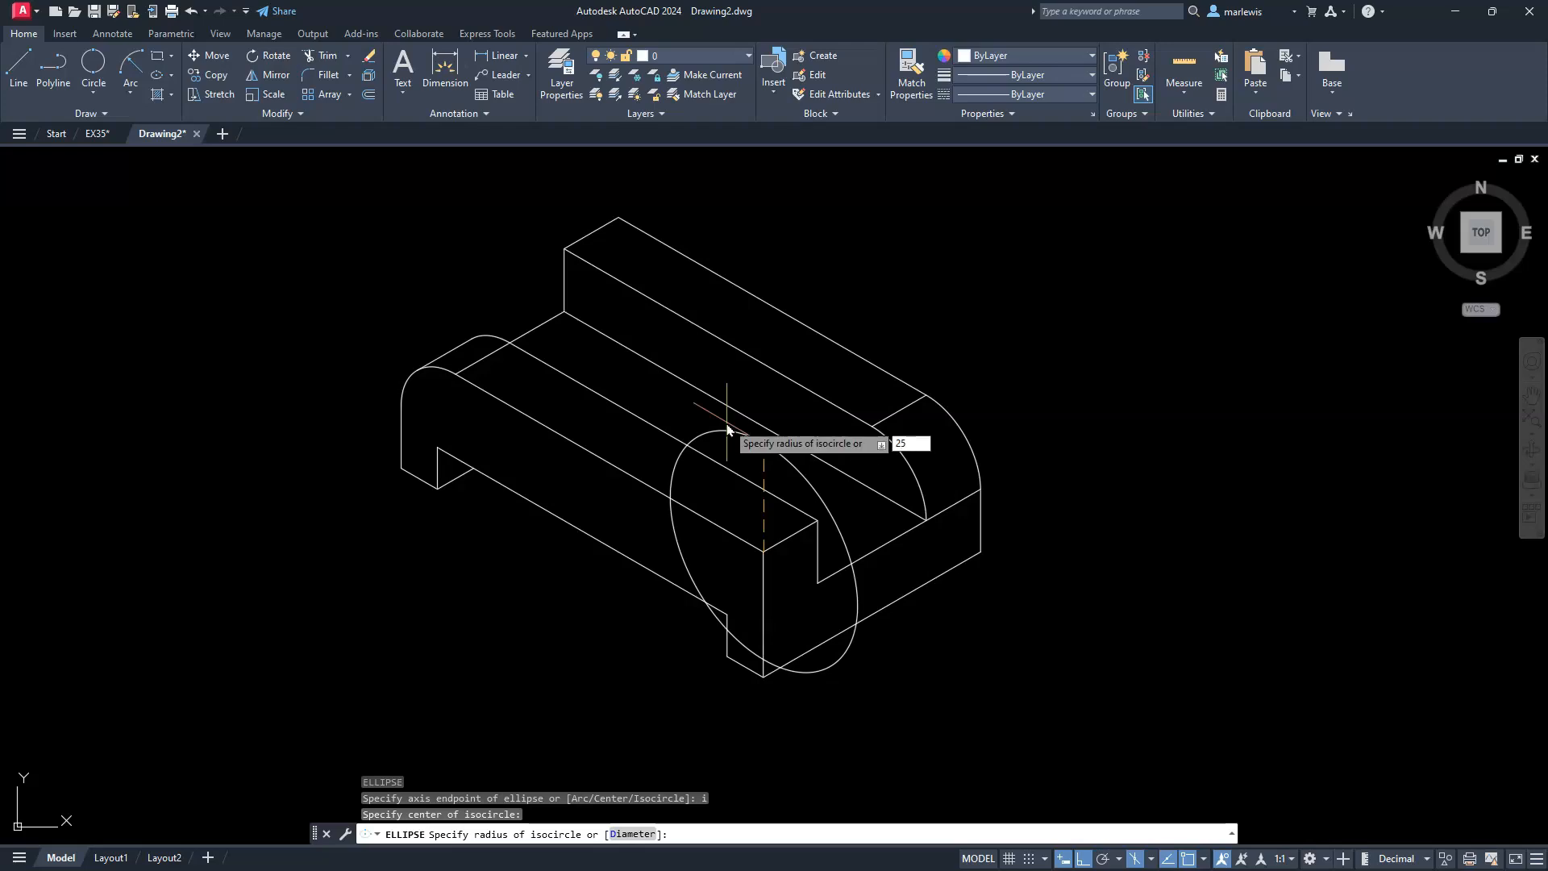
{"action": "key", "text": "Return"}
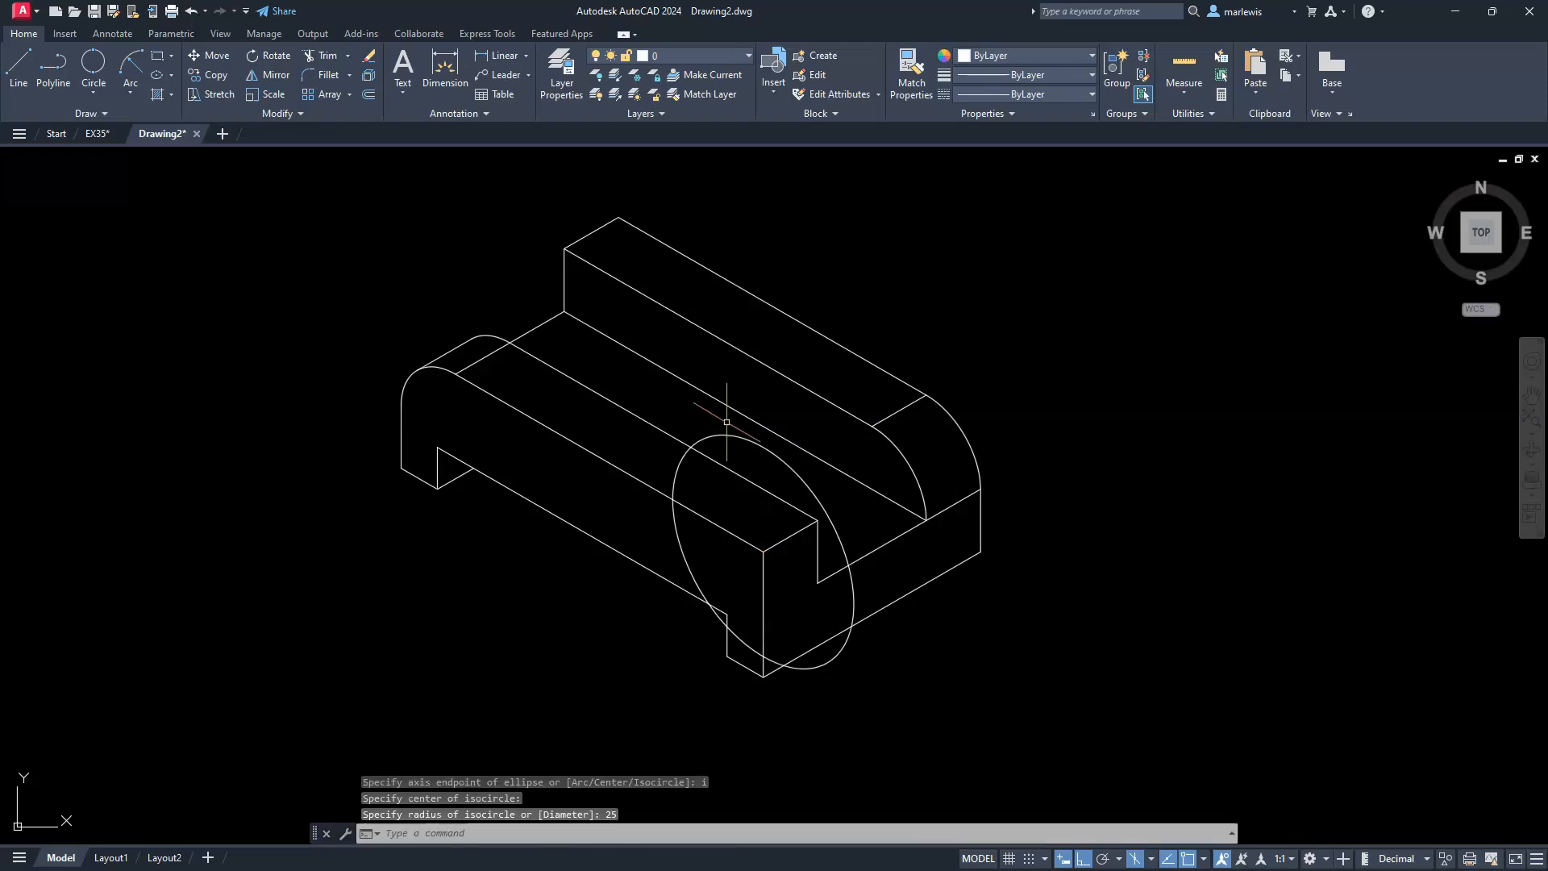
- Draw a concentric isocircle of radius 22.5 on the same near ridge corner
{"action": "key", "text": "Return"}
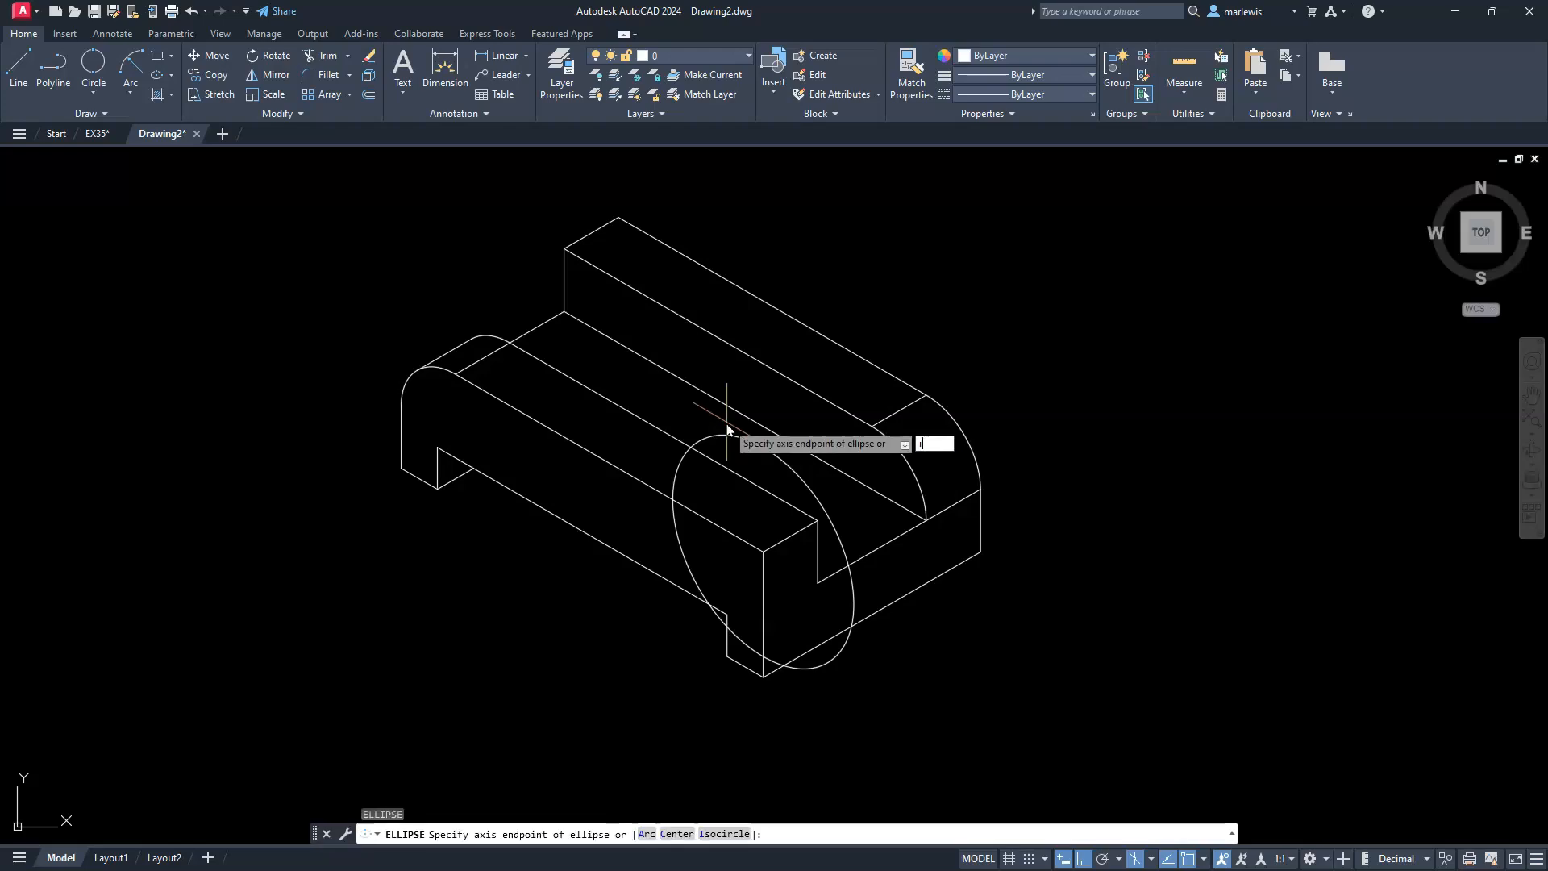
{"action": "type", "text": "i"}
{"action": "key", "text": "Return"}
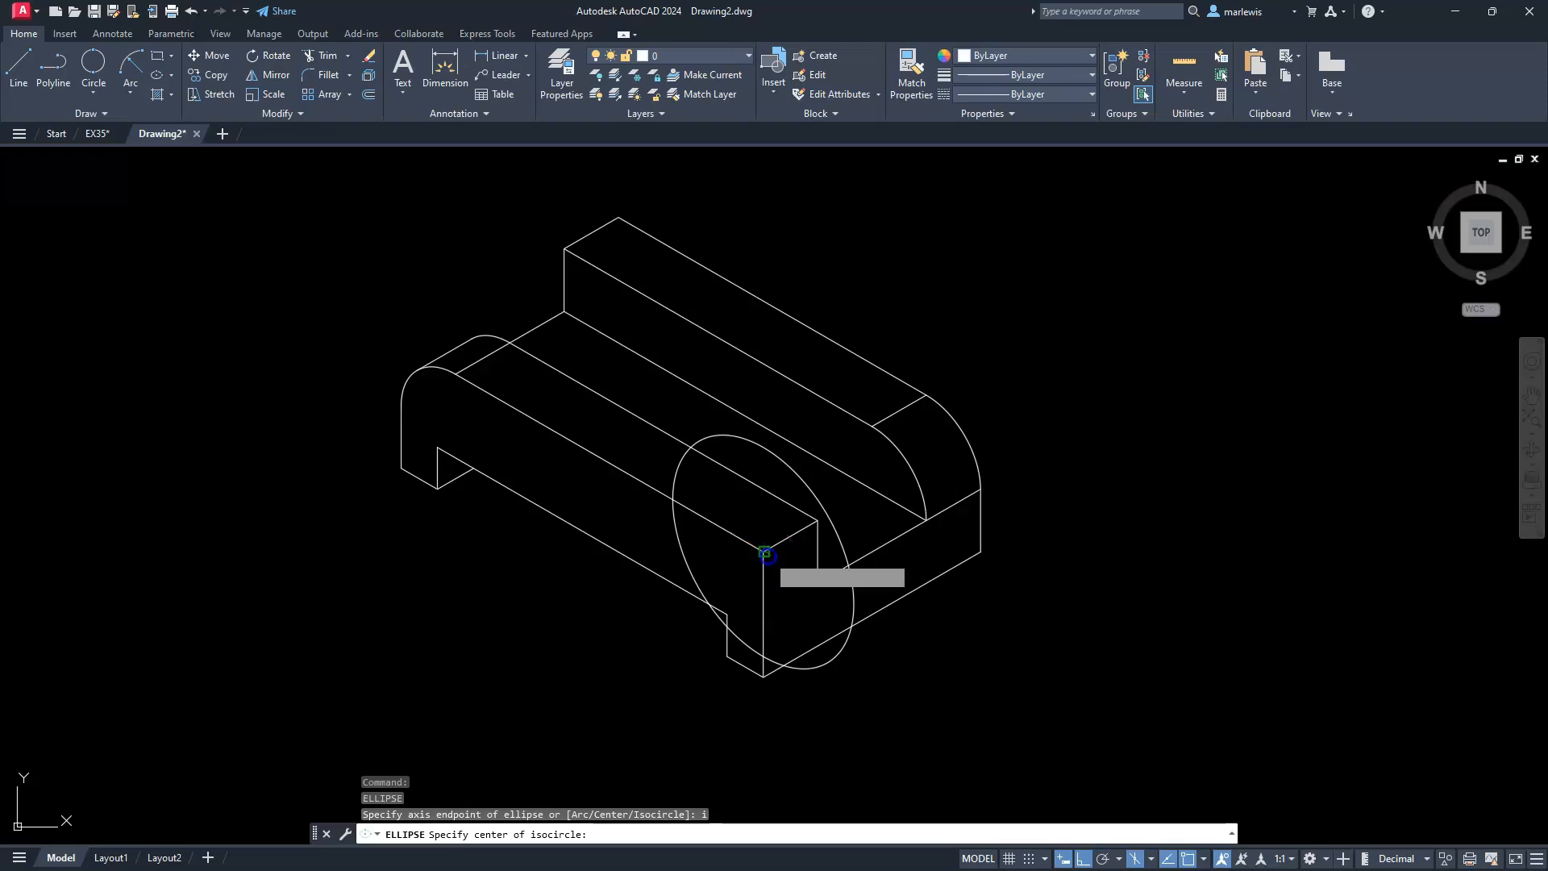
{"action": "left_click", "coordinate": [766, 554]}
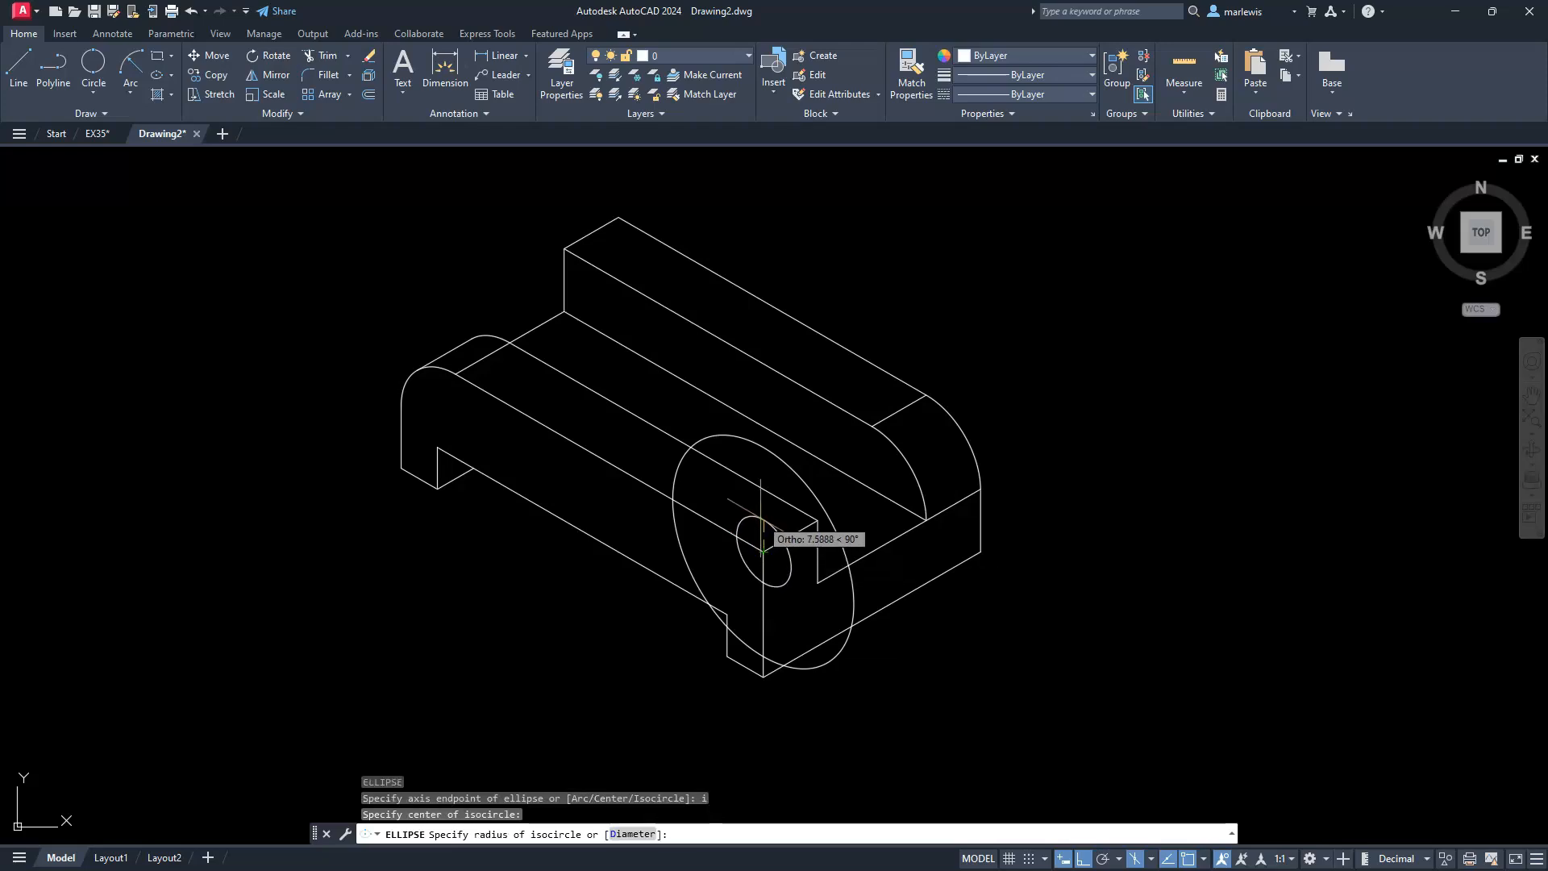
{"action": "type", "text": "22.5"}
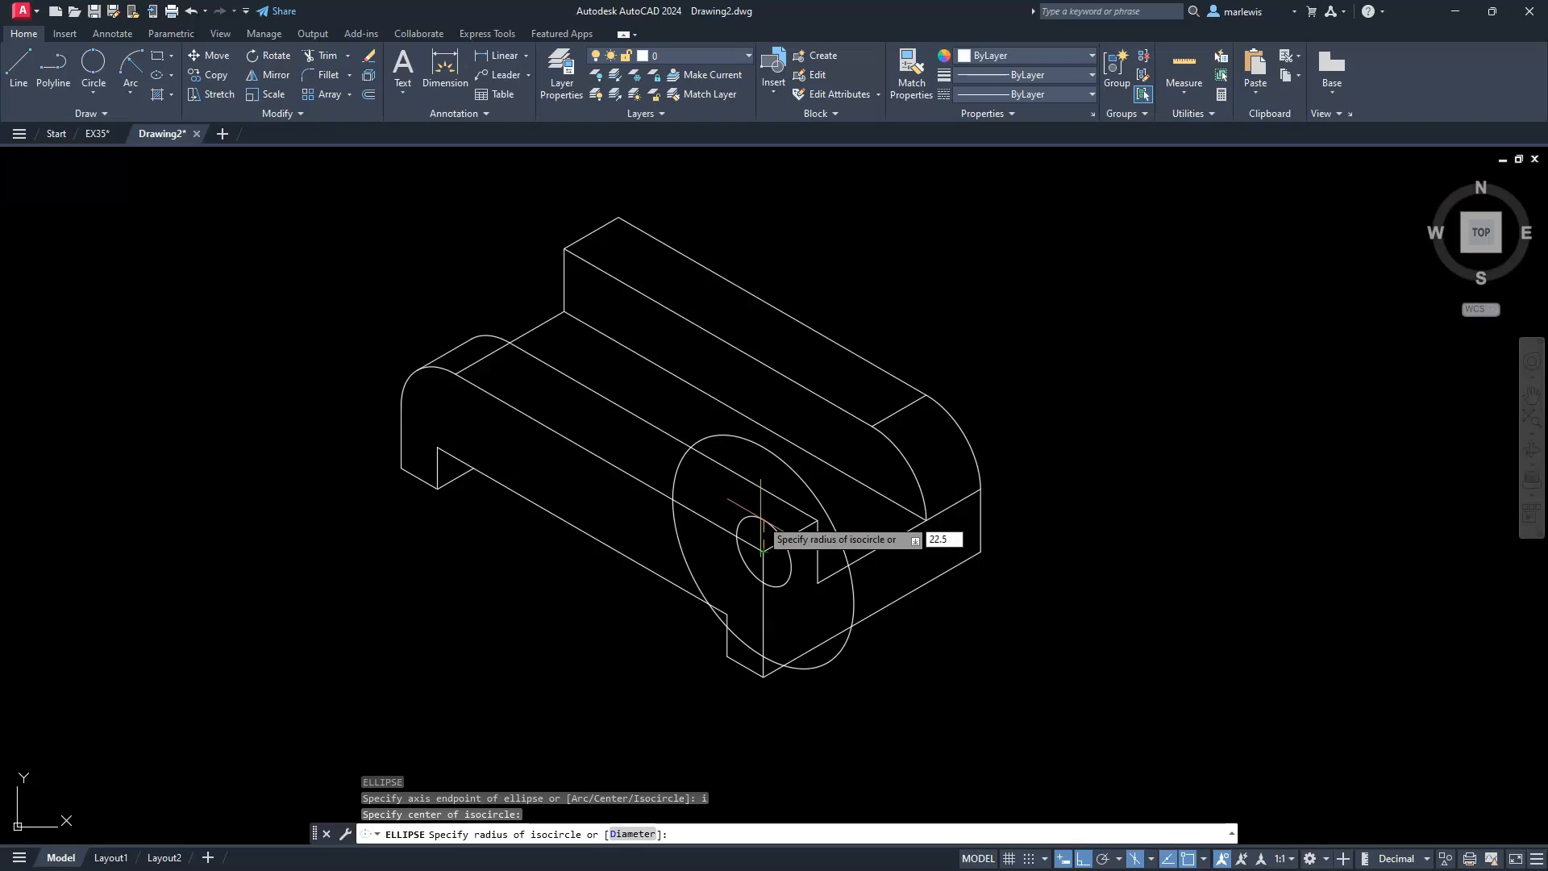
{"action": "key", "text": "Return"}
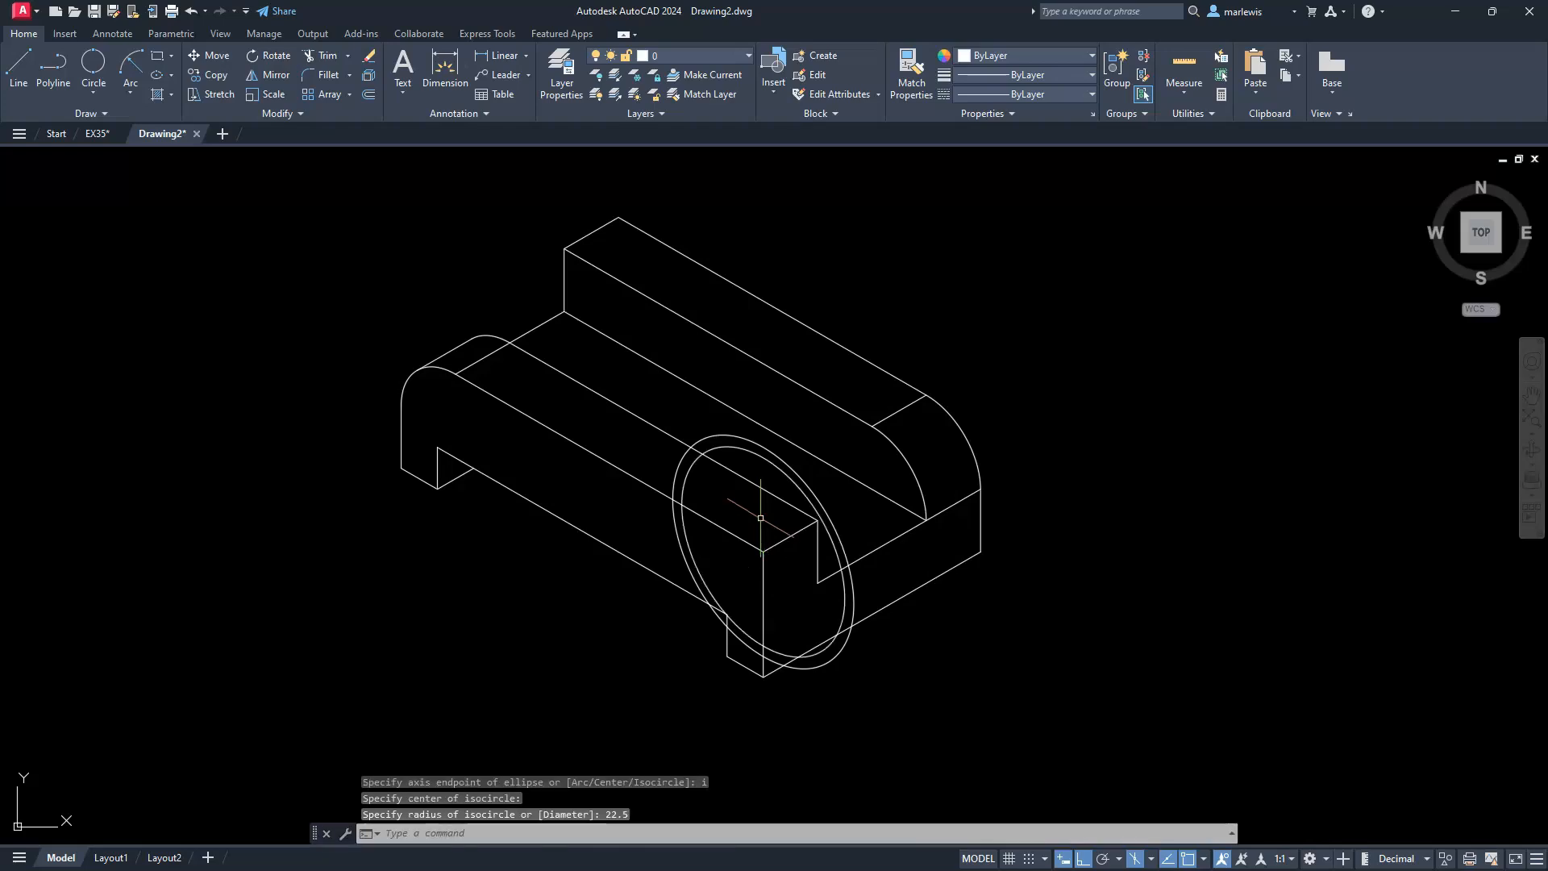
- Move both concentric isocircles 25 units back along the near ridge's front top edge, away from its right end corner
{"action": "scroll", "coordinate": [580, 510], "scroll_direction": "up", "scroll_amount": 3}
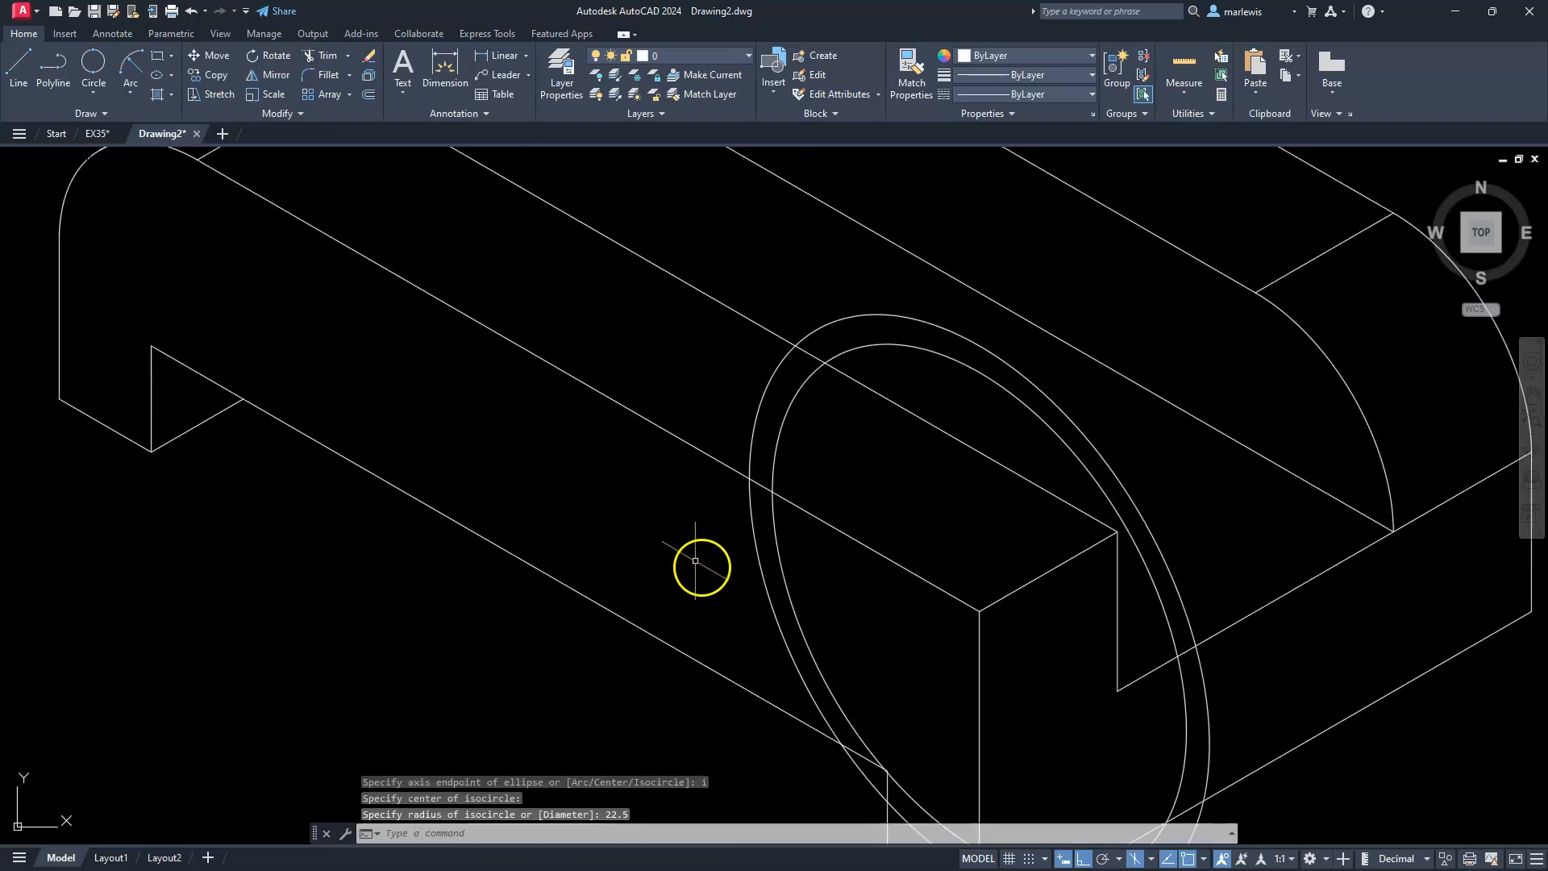
{"action": "left_click", "coordinate": [862, 615]}
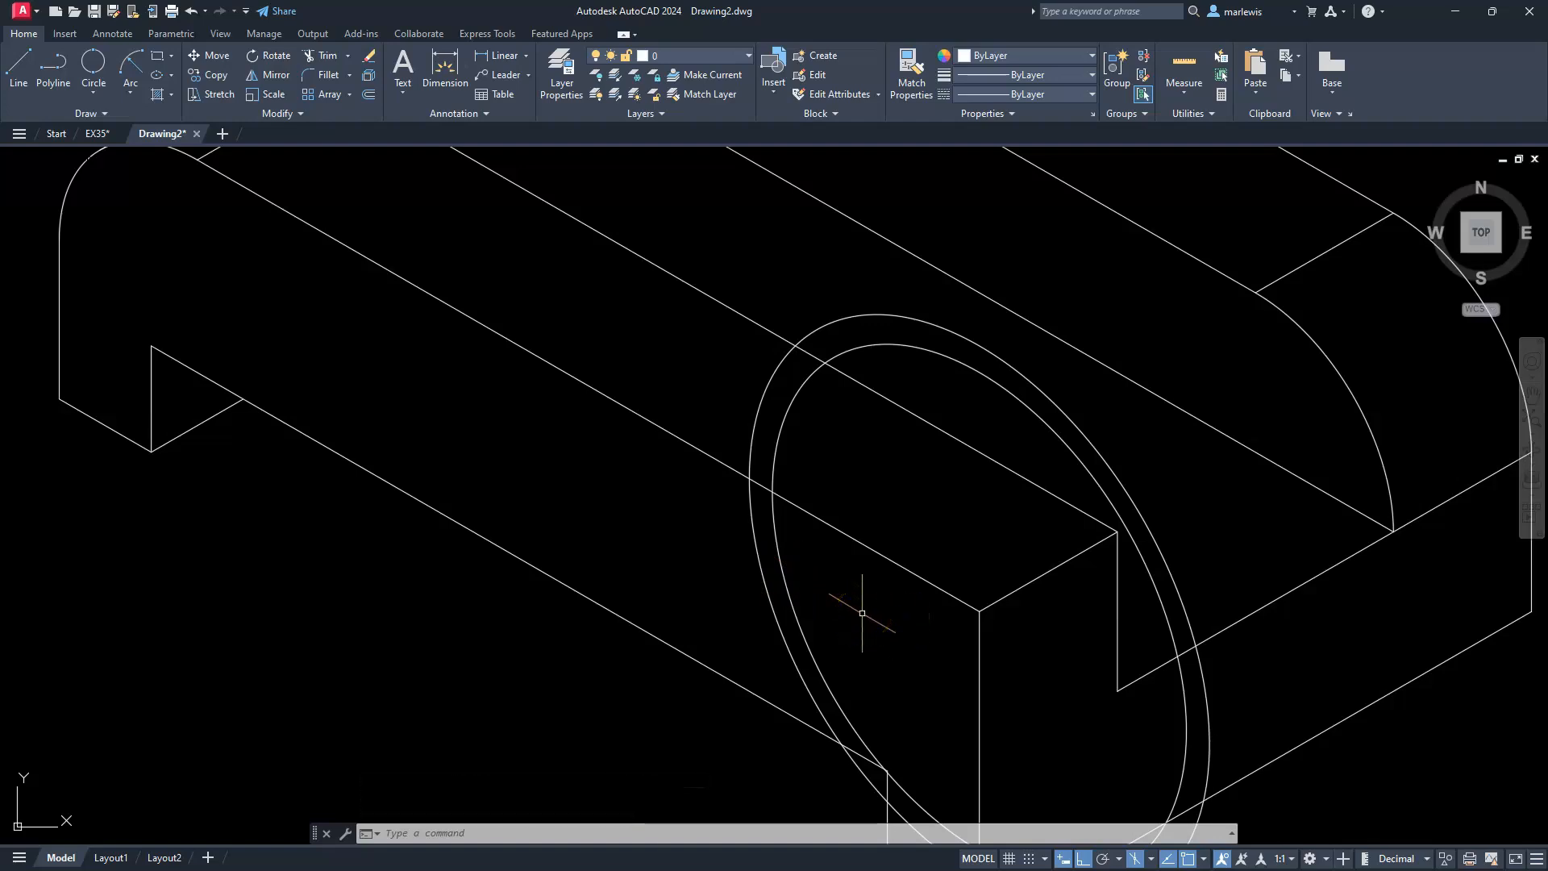
{"action": "left_click", "coordinate": [732, 562]}
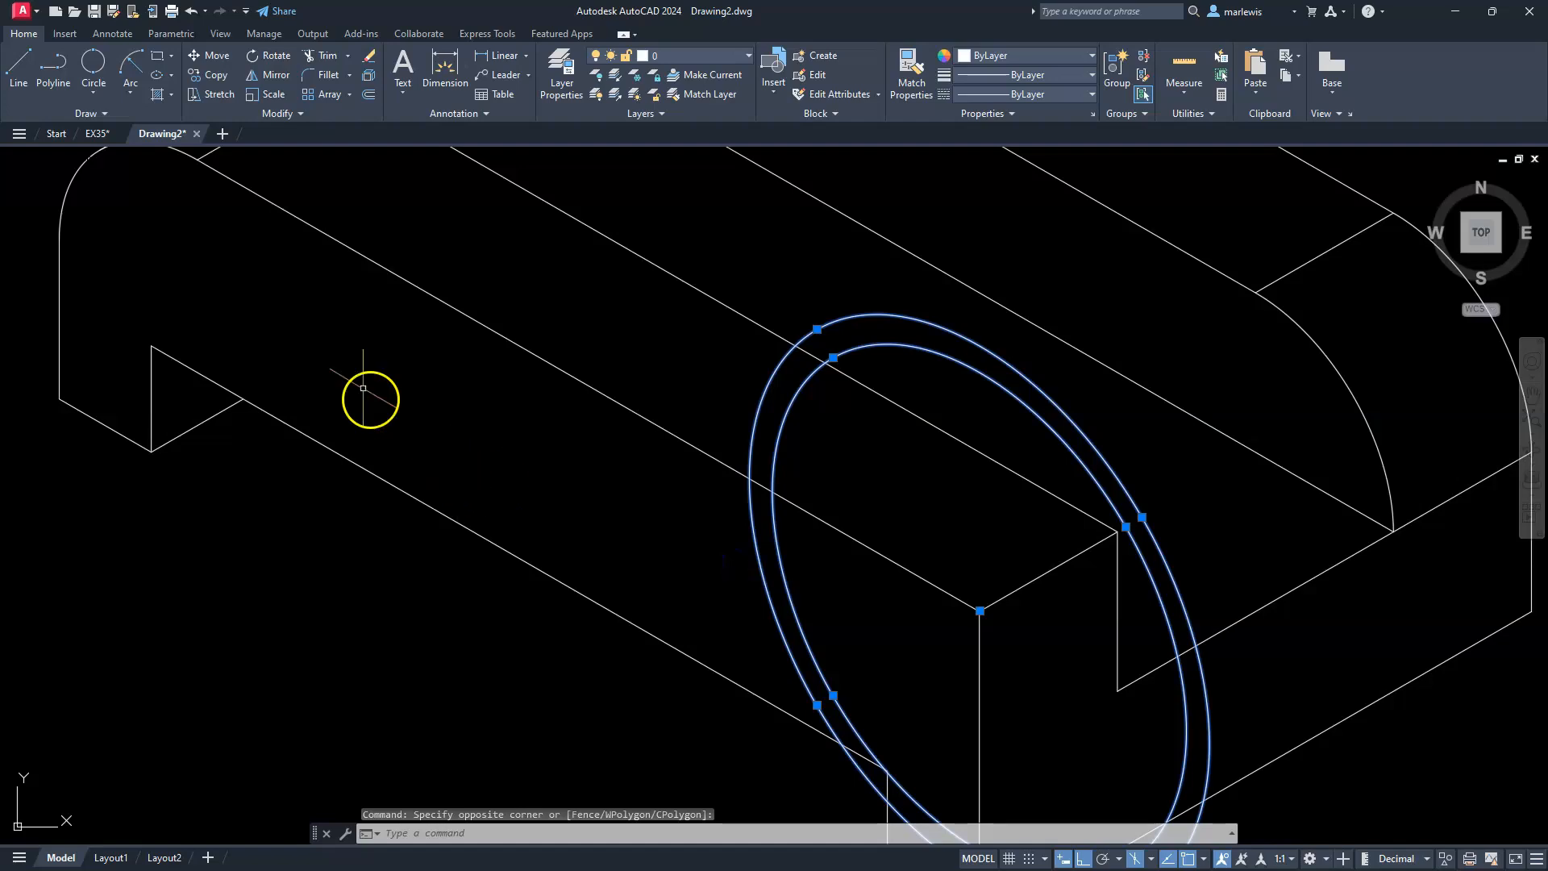
{"action": "left_click", "coordinate": [206, 57]}
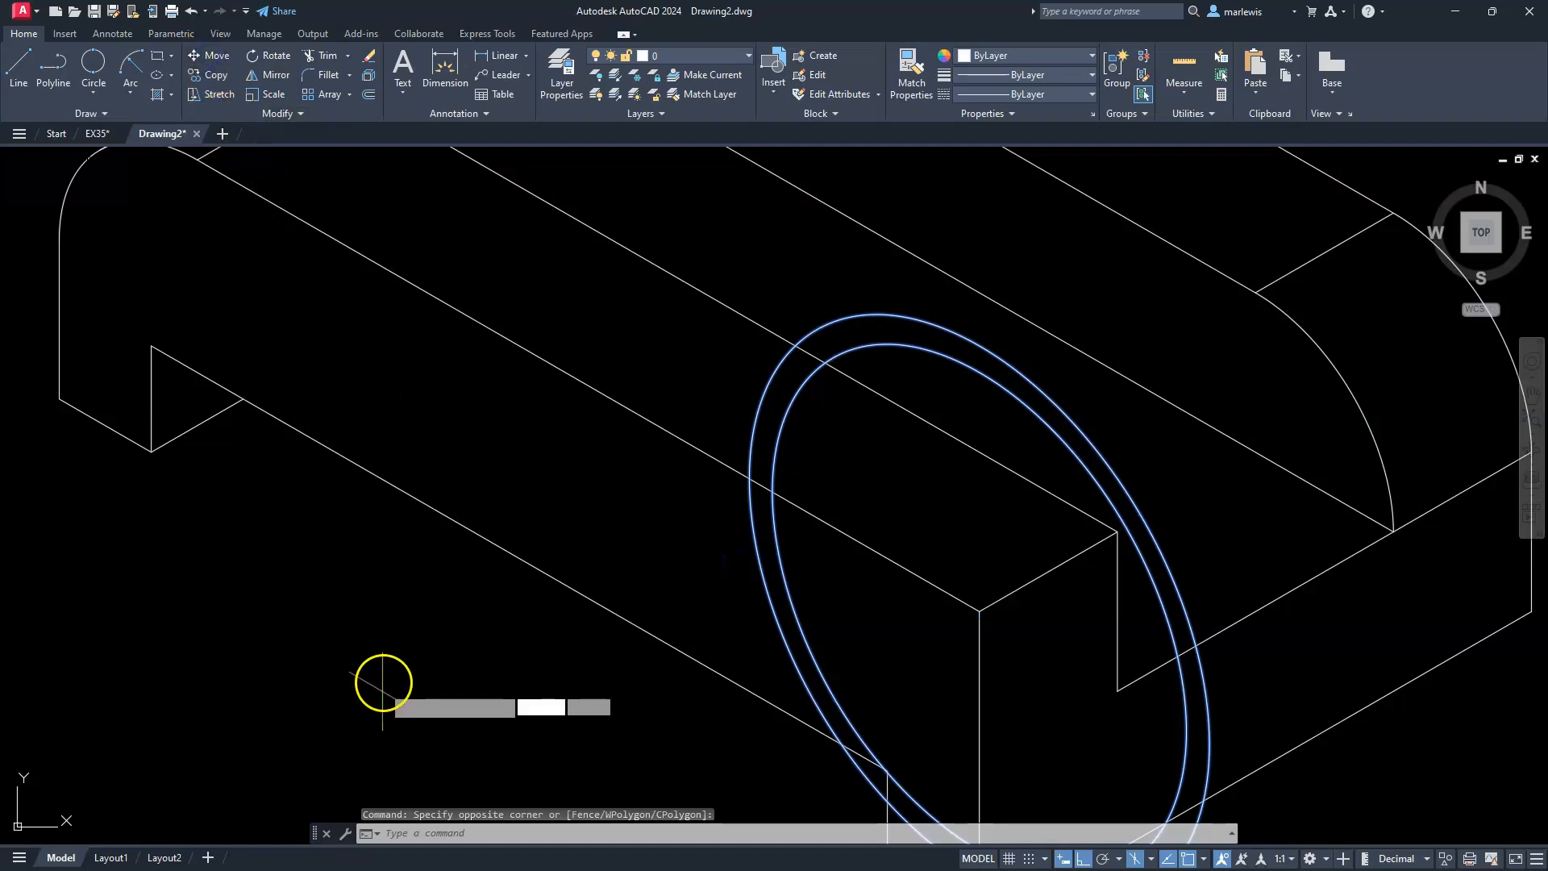
{"action": "left_click", "coordinate": [417, 640]}
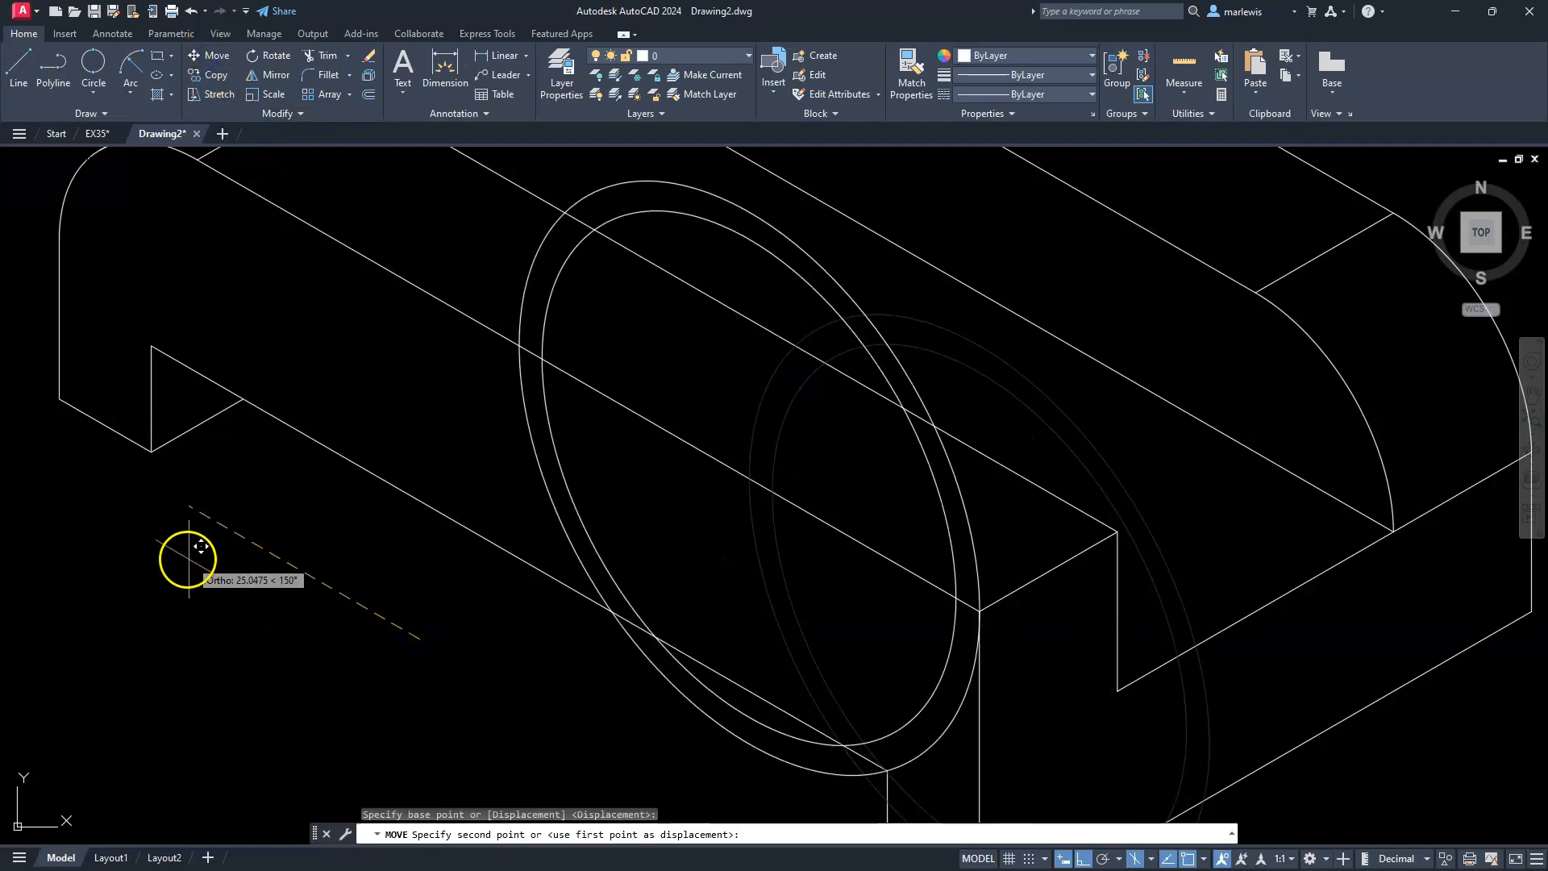
{"action": "type", "text": "25"}
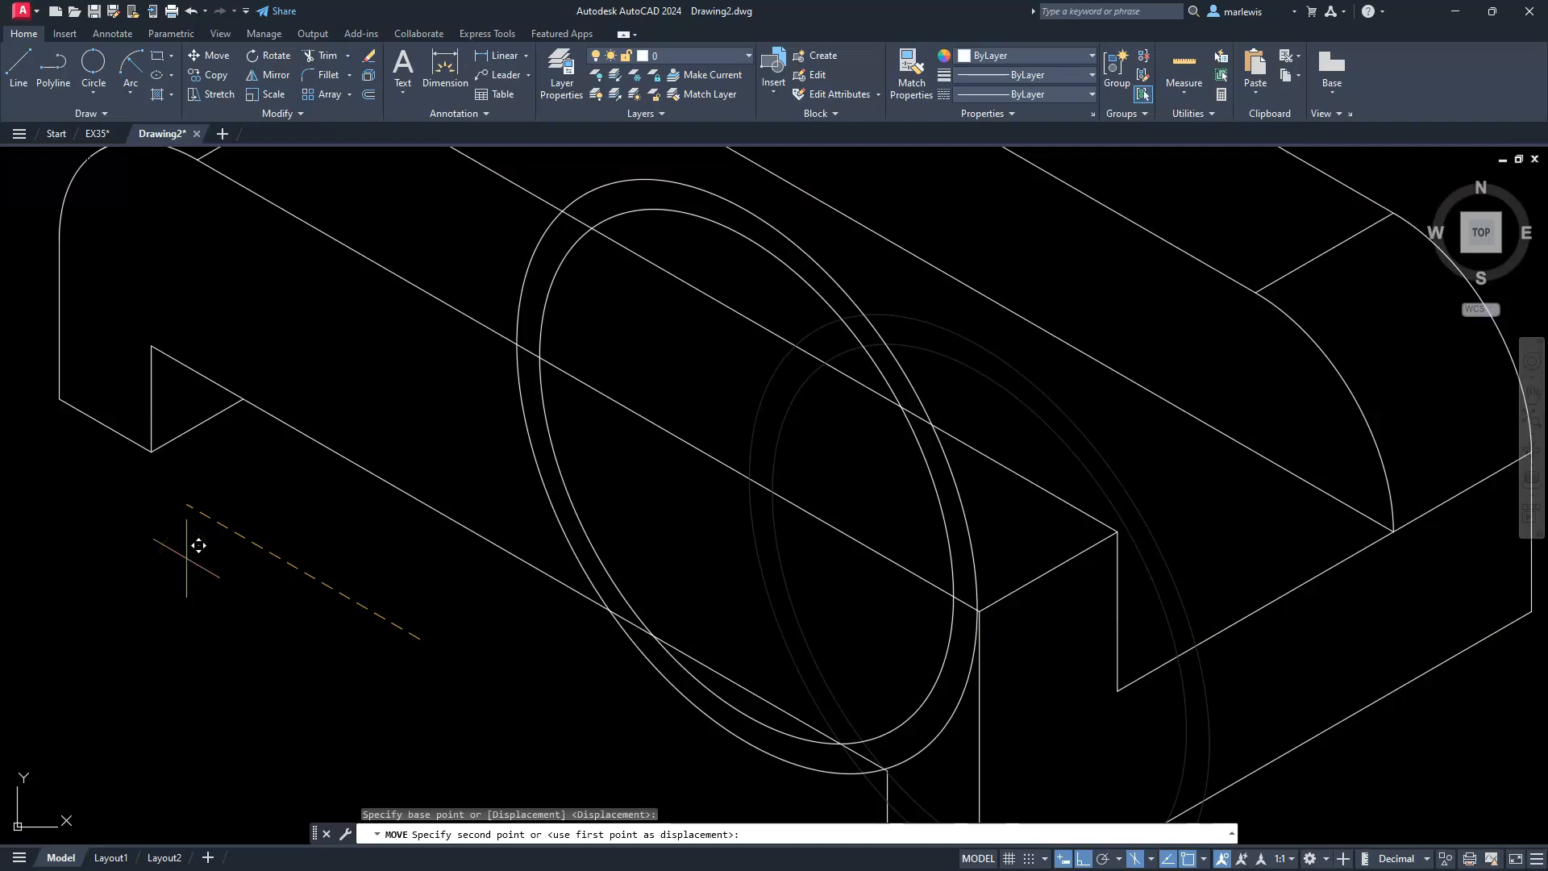
{"action": "key", "text": "Return"}
{"action": "key", "text": "Escape"}
{"action": "key", "text": "Escape"}
{"action": "key", "text": "Escape"}
- Trim away the portions of both isocircles below the near ridge's front top edge, leaving two concentric arches
{"action": "scroll", "coordinate": [450, 614], "scroll_direction": "down", "scroll_amount": 2}
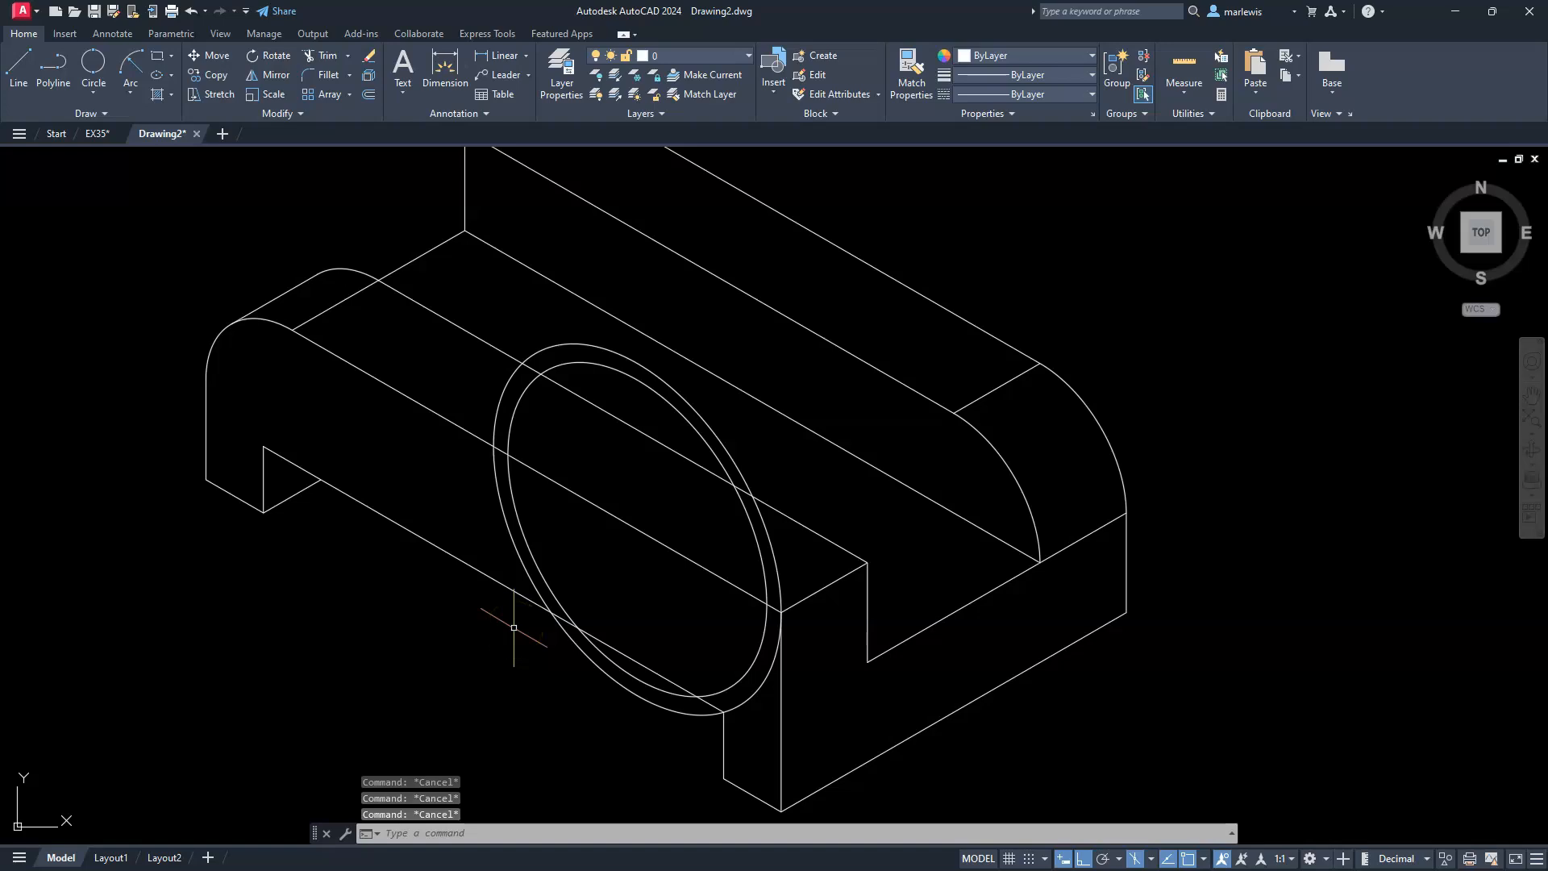
{"action": "type", "text": "tr"}
{"action": "key", "text": "Return"}
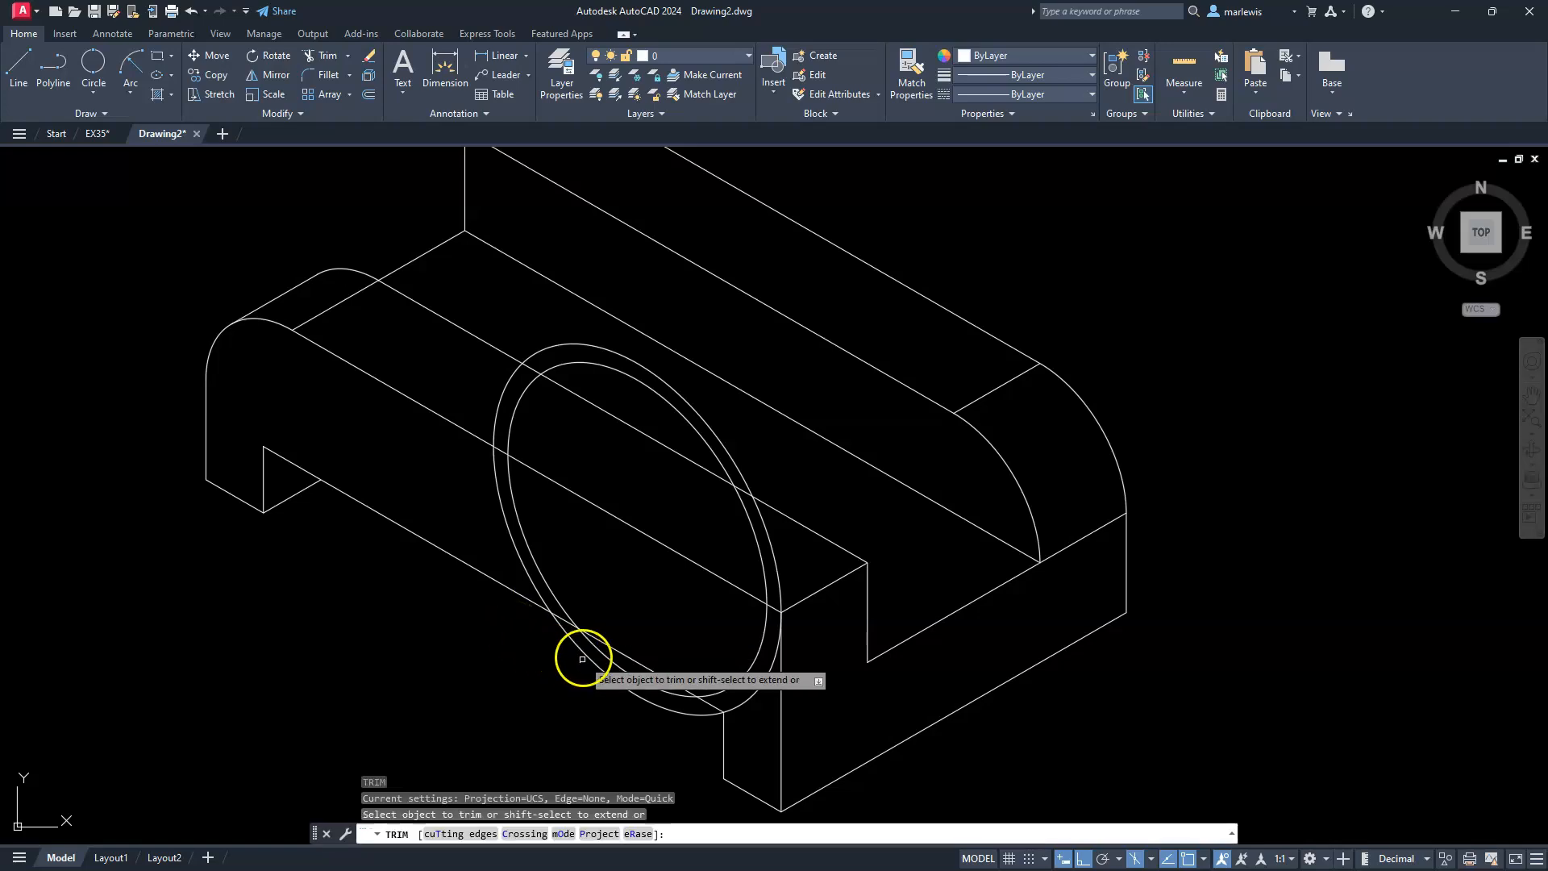
{"action": "left_click", "coordinate": [531, 582]}
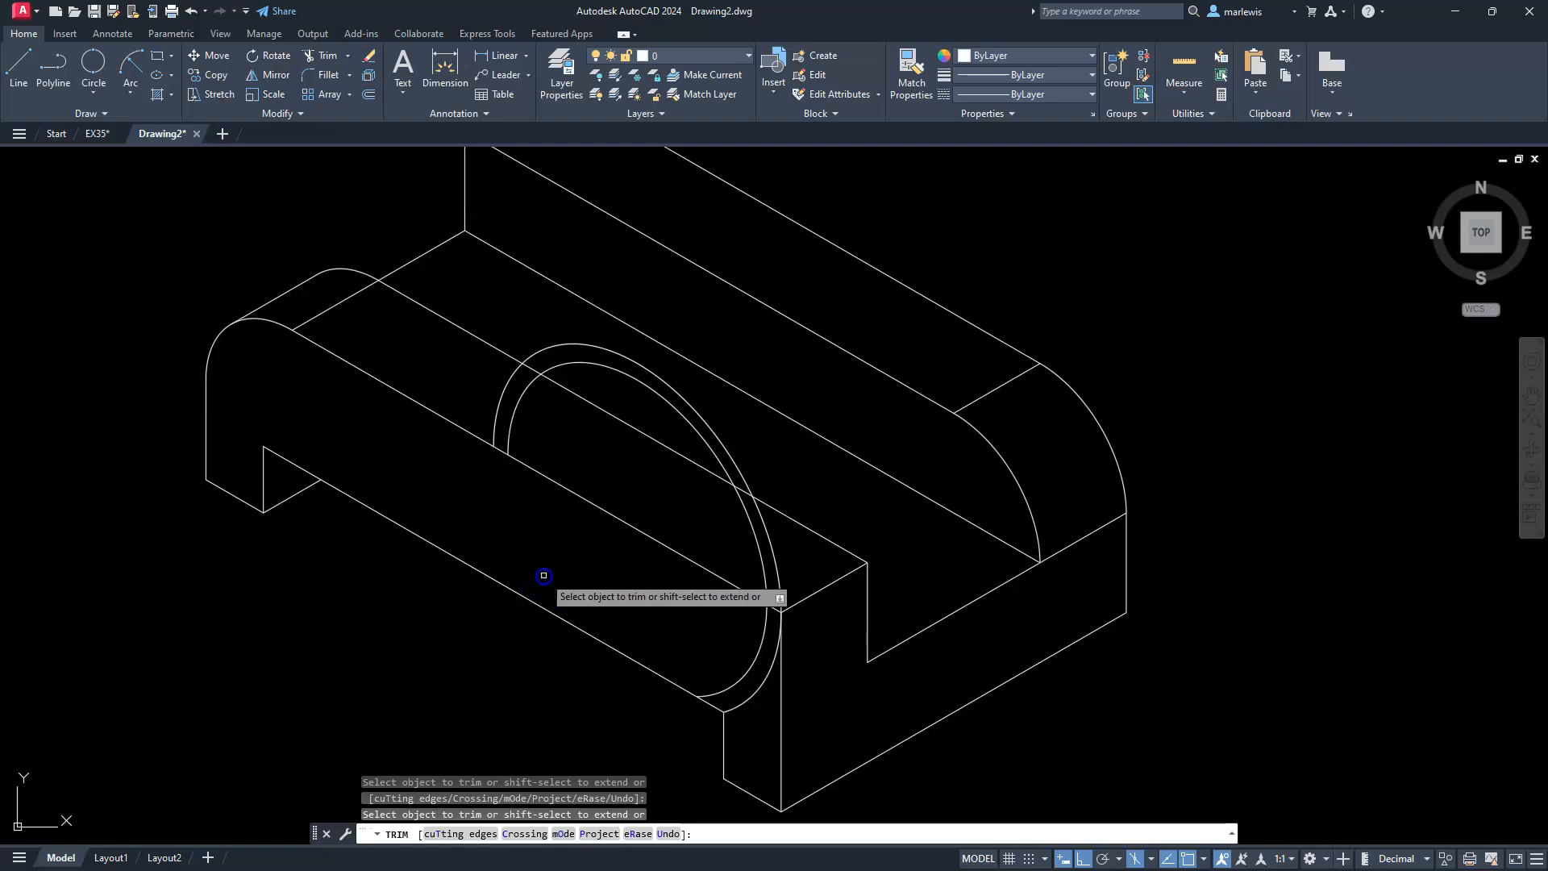
{"action": "left_click", "coordinate": [740, 697]}
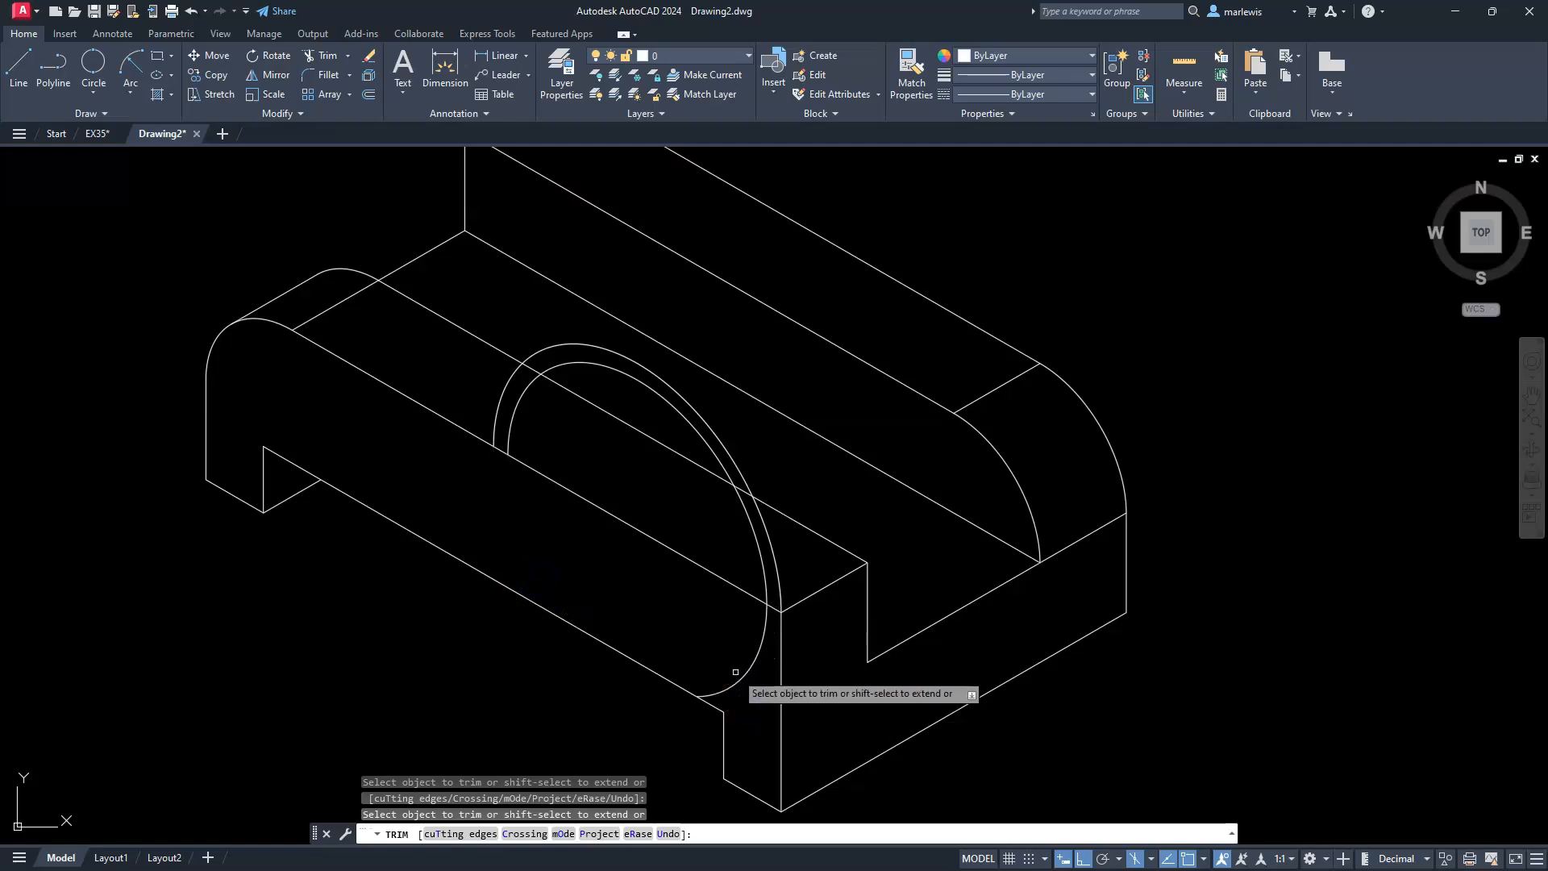
{"action": "left_click", "coordinate": [740, 674]}
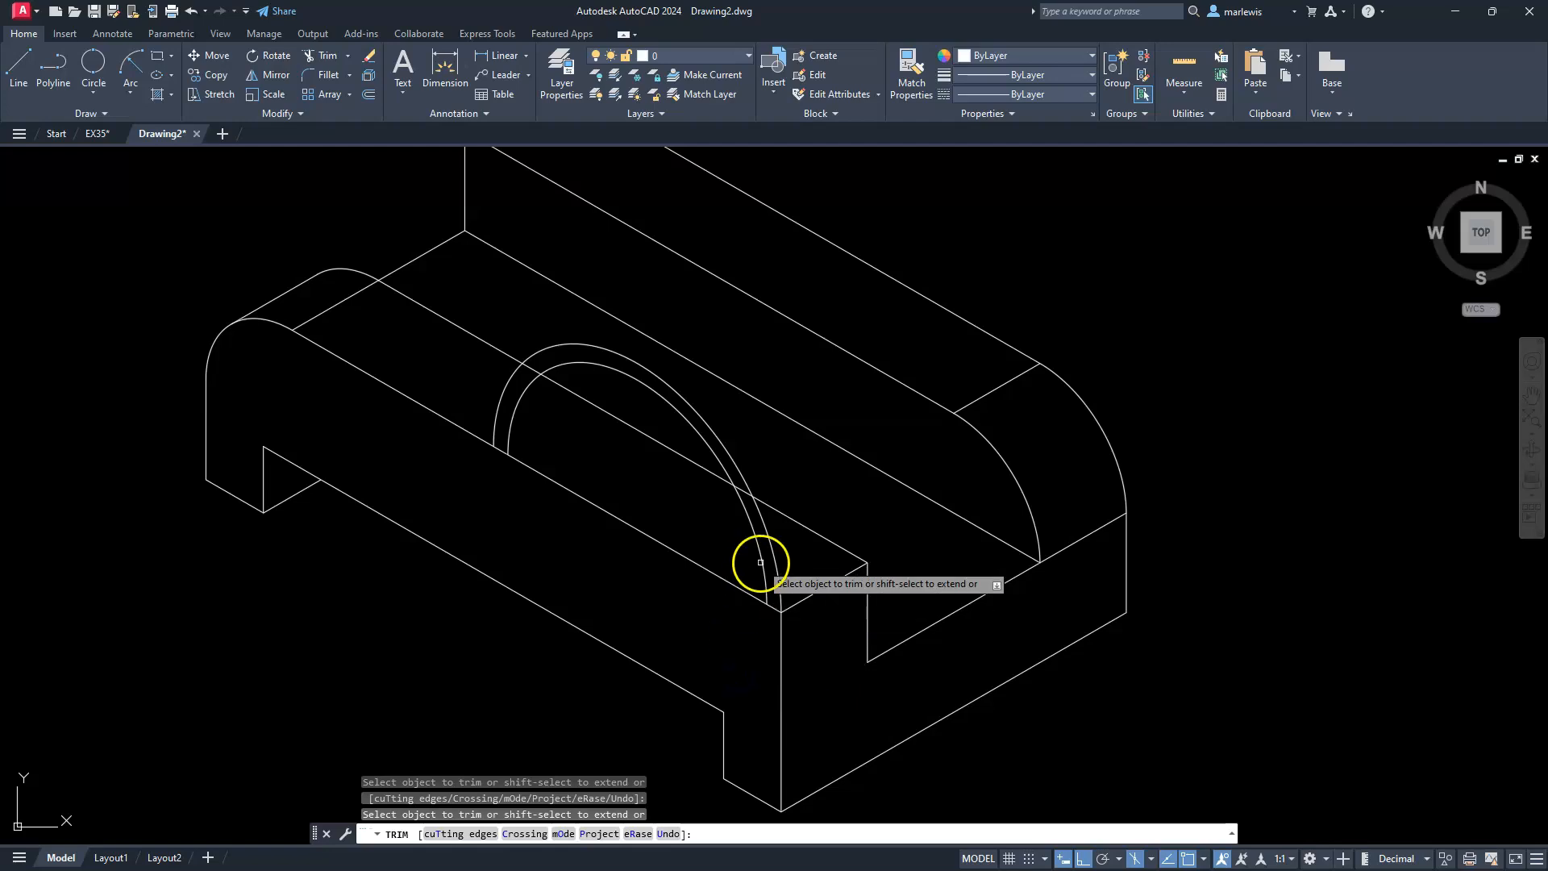
{"action": "middle_click_drag", "start_coordinate": [747, 525], "coordinate": [716, 570]}
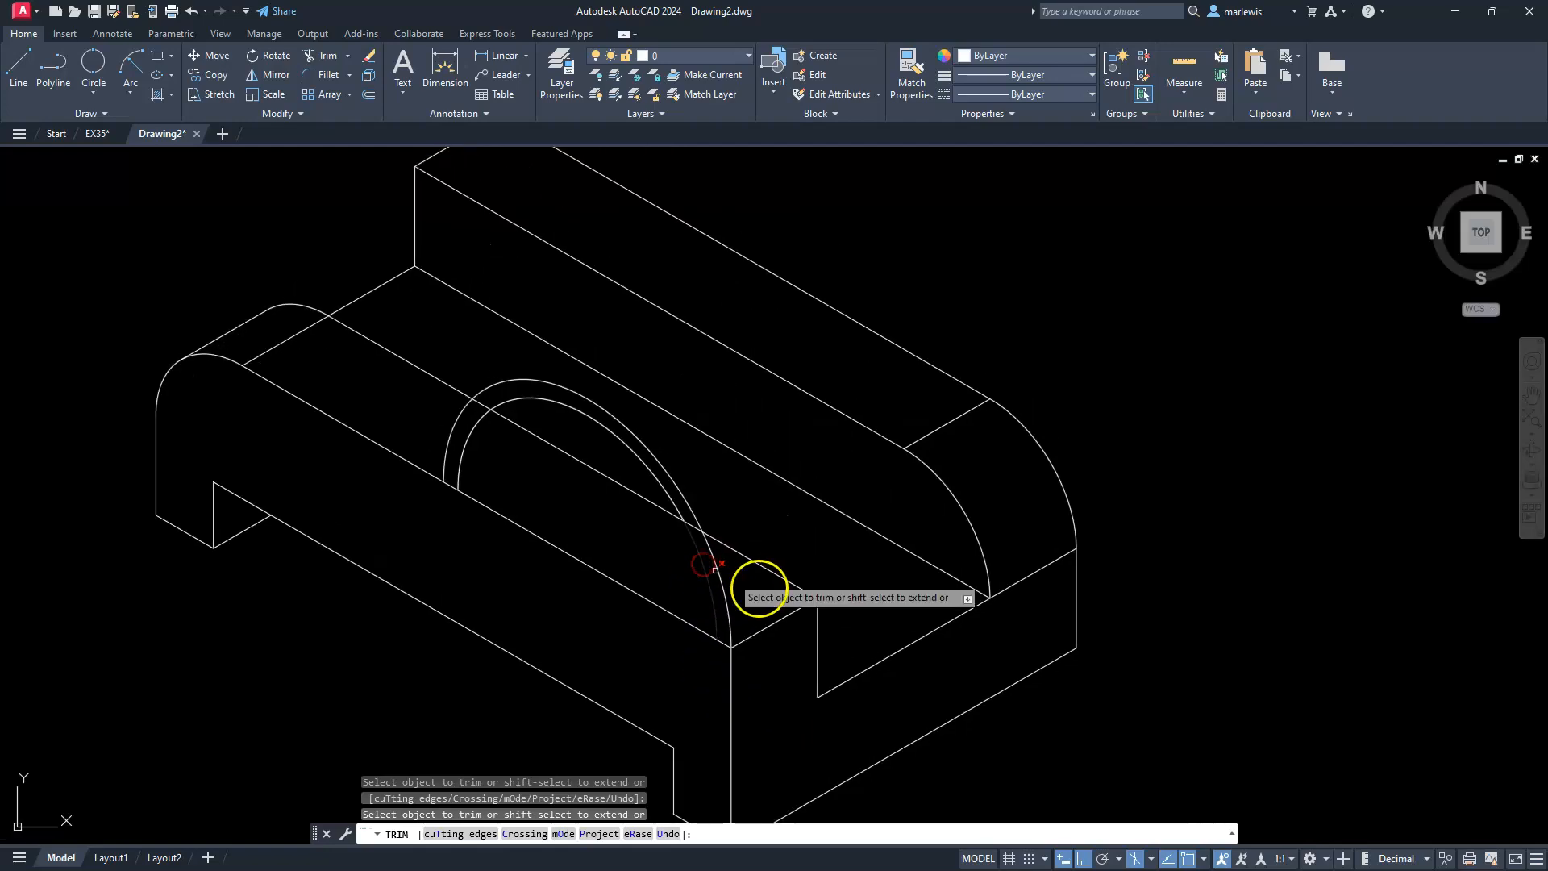
{"action": "key", "text": "Escape"}
{"action": "key", "text": "Escape"}
{"action": "key", "text": "Escape"}
- Copy the two concentric arches from the near ridge's front top corner to its rear top corner at the right end
{"action": "scroll", "coordinate": [752, 590], "scroll_direction": "up", "scroll_amount": 2}
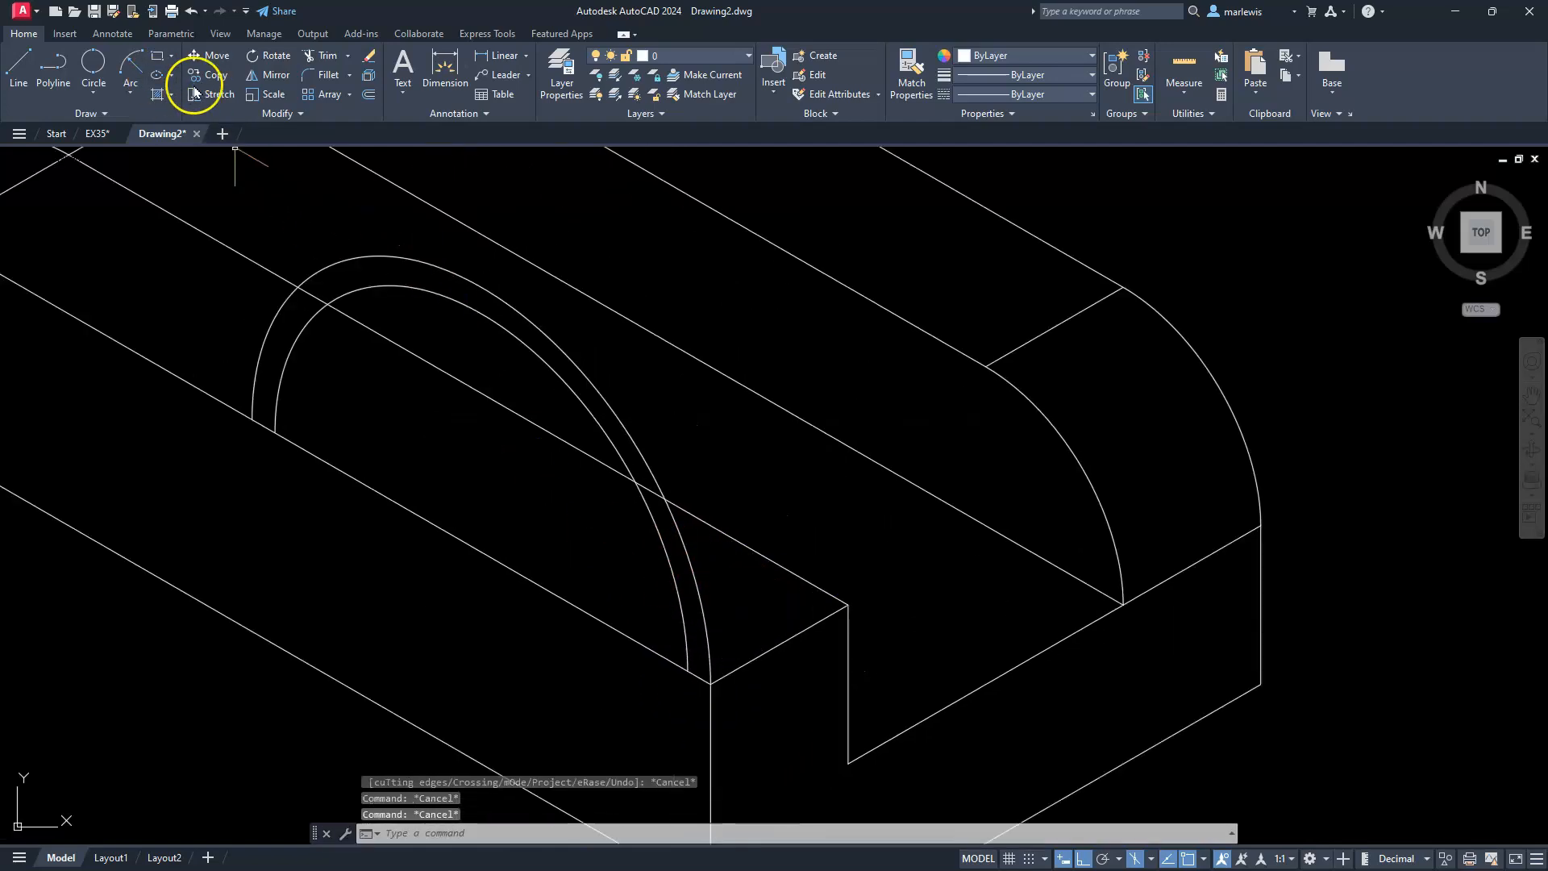
{"action": "type", "text": "co"}
{"action": "key", "text": "Return"}
{"action": "left_click", "coordinate": [711, 618]}
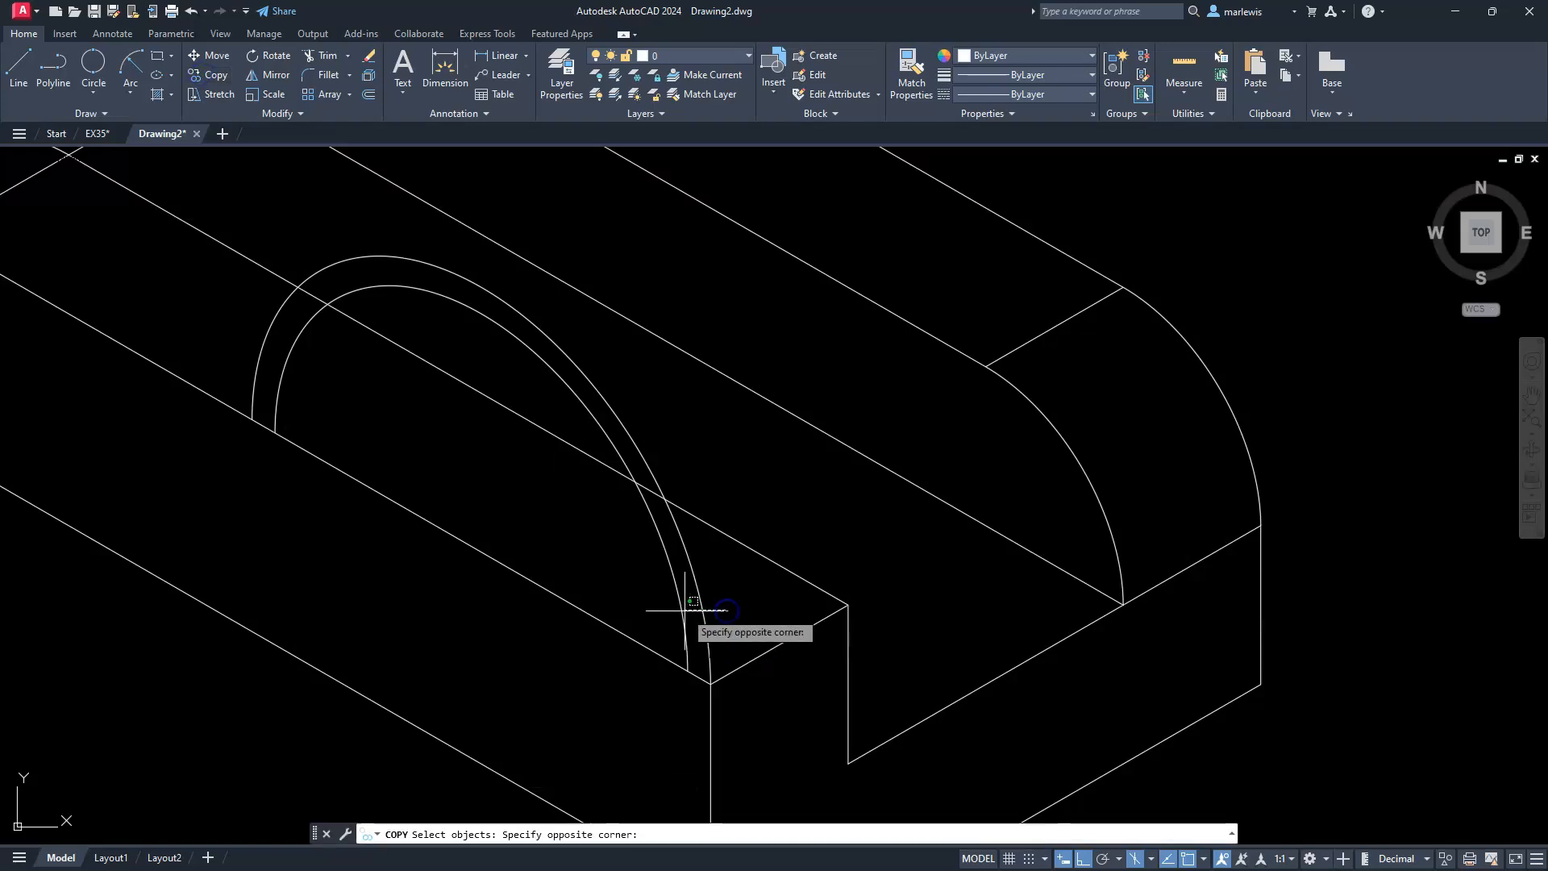
{"action": "left_click", "coordinate": [683, 610]}
{"action": "left_click", "coordinate": [680, 612]}
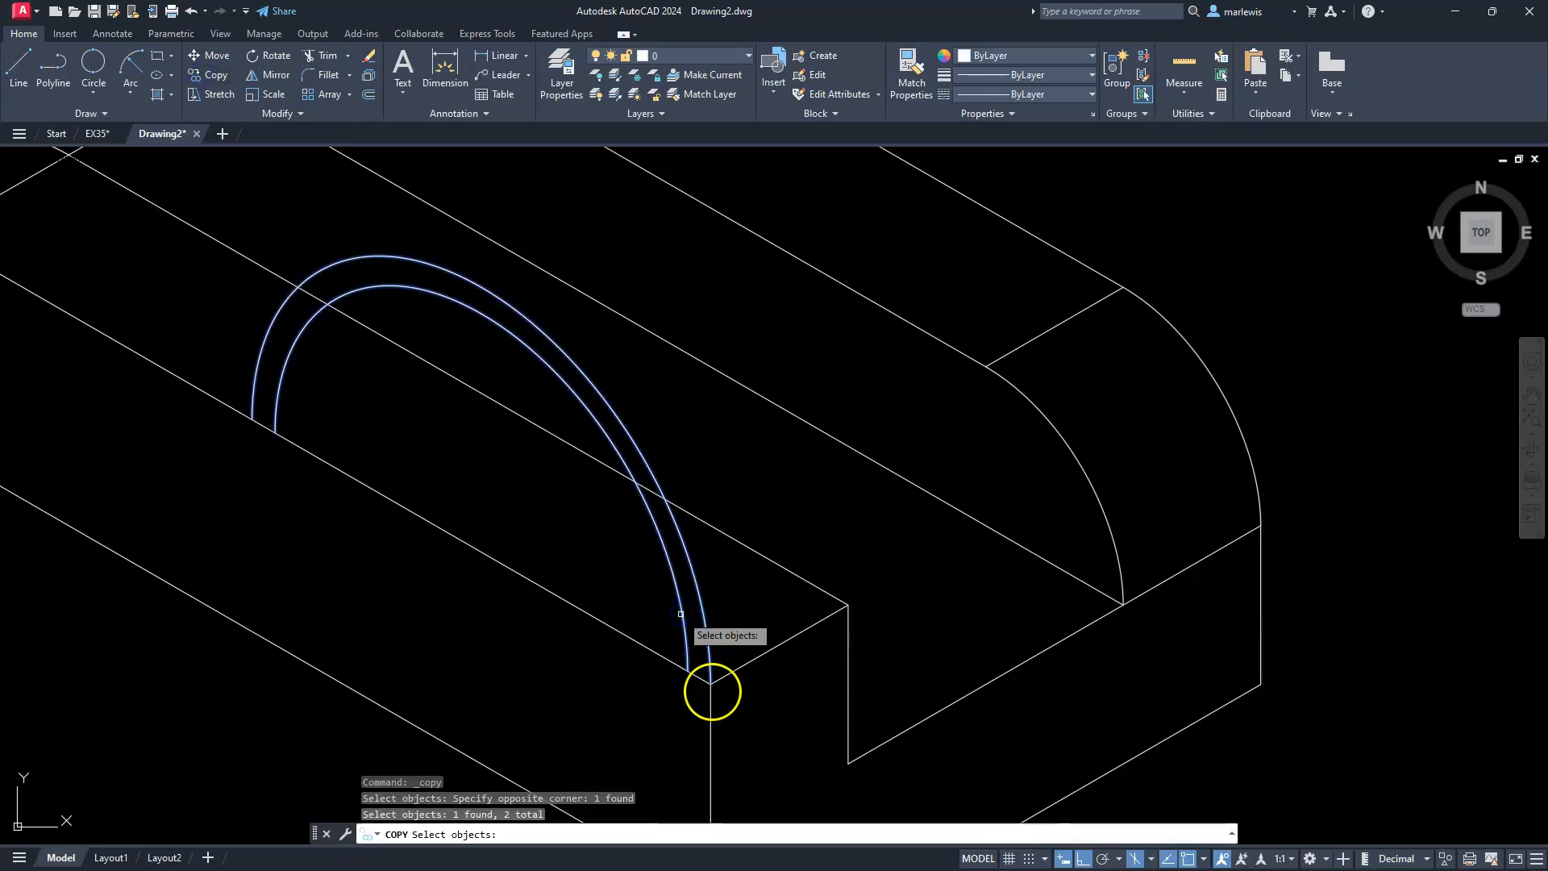
{"action": "key", "text": "Return"}
{"action": "left_click", "coordinate": [710, 683]}
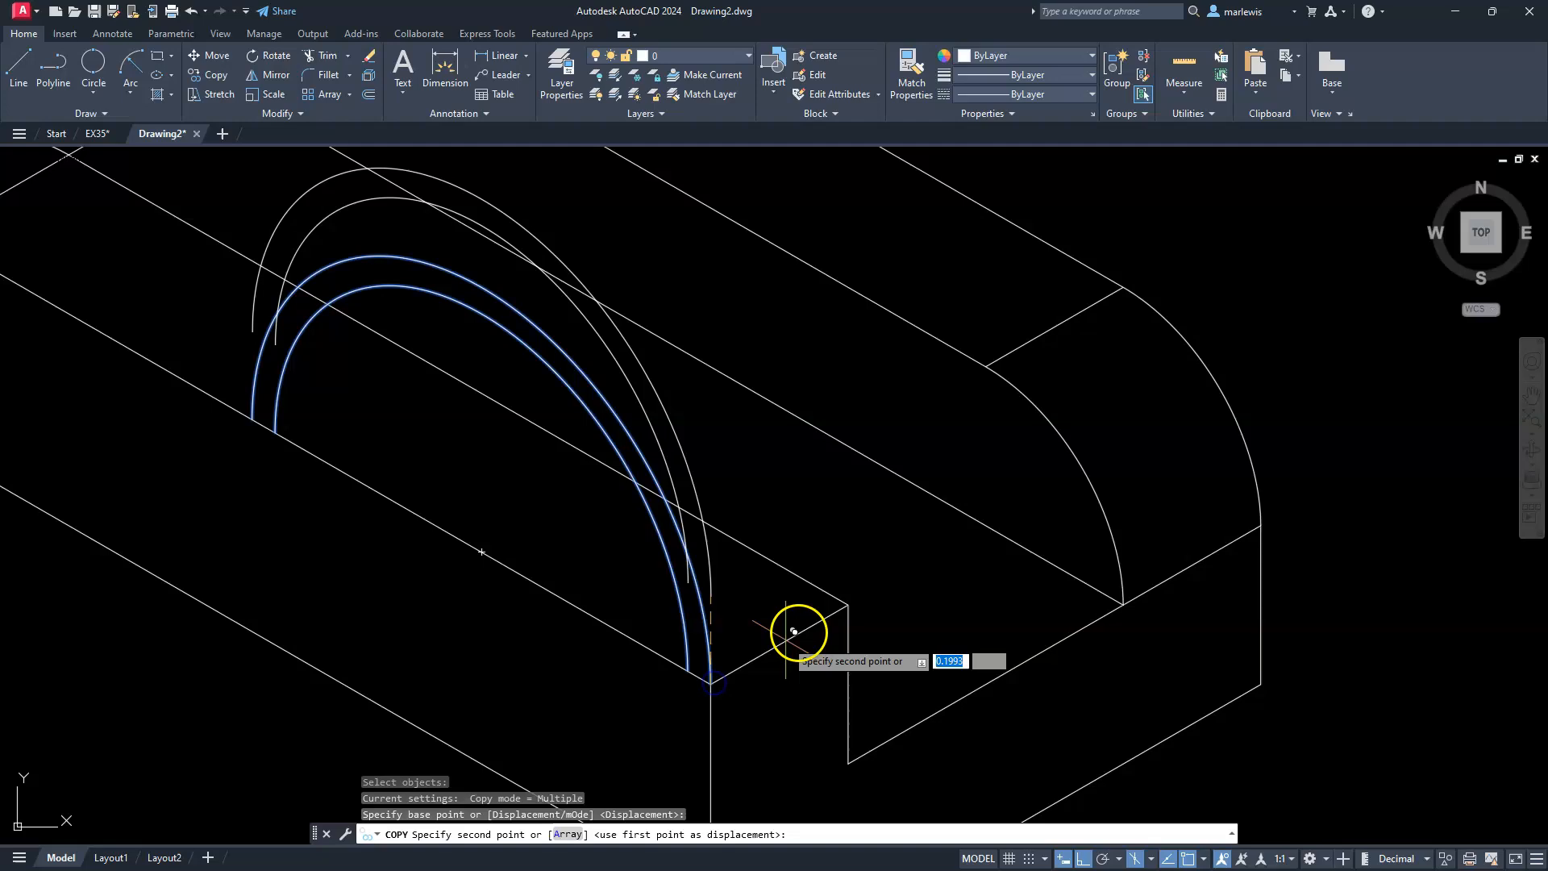
{"action": "left_click", "coordinate": [831, 611]}
{"action": "key", "text": "Escape"}
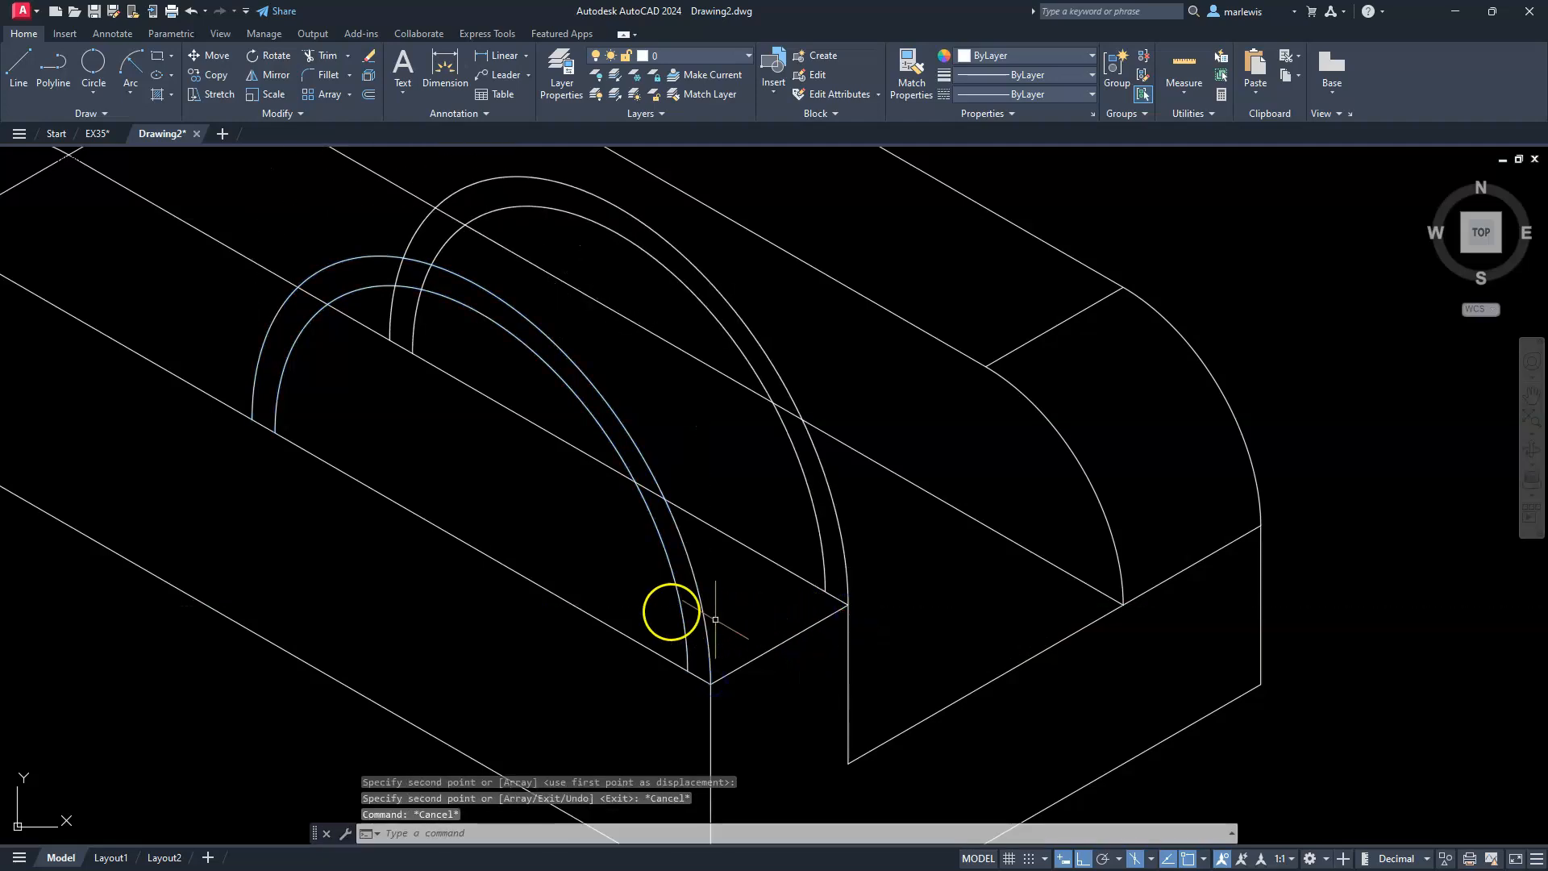
{"action": "key", "text": "Escape"}
{"action": "key", "text": "Escape"}
- Copy the near ridge's short right end edge to the inner arch's left foot and to the tangent point of the outer arches
{"action": "scroll", "coordinate": [604, 570], "scroll_direction": "down", "scroll_amount": 6}
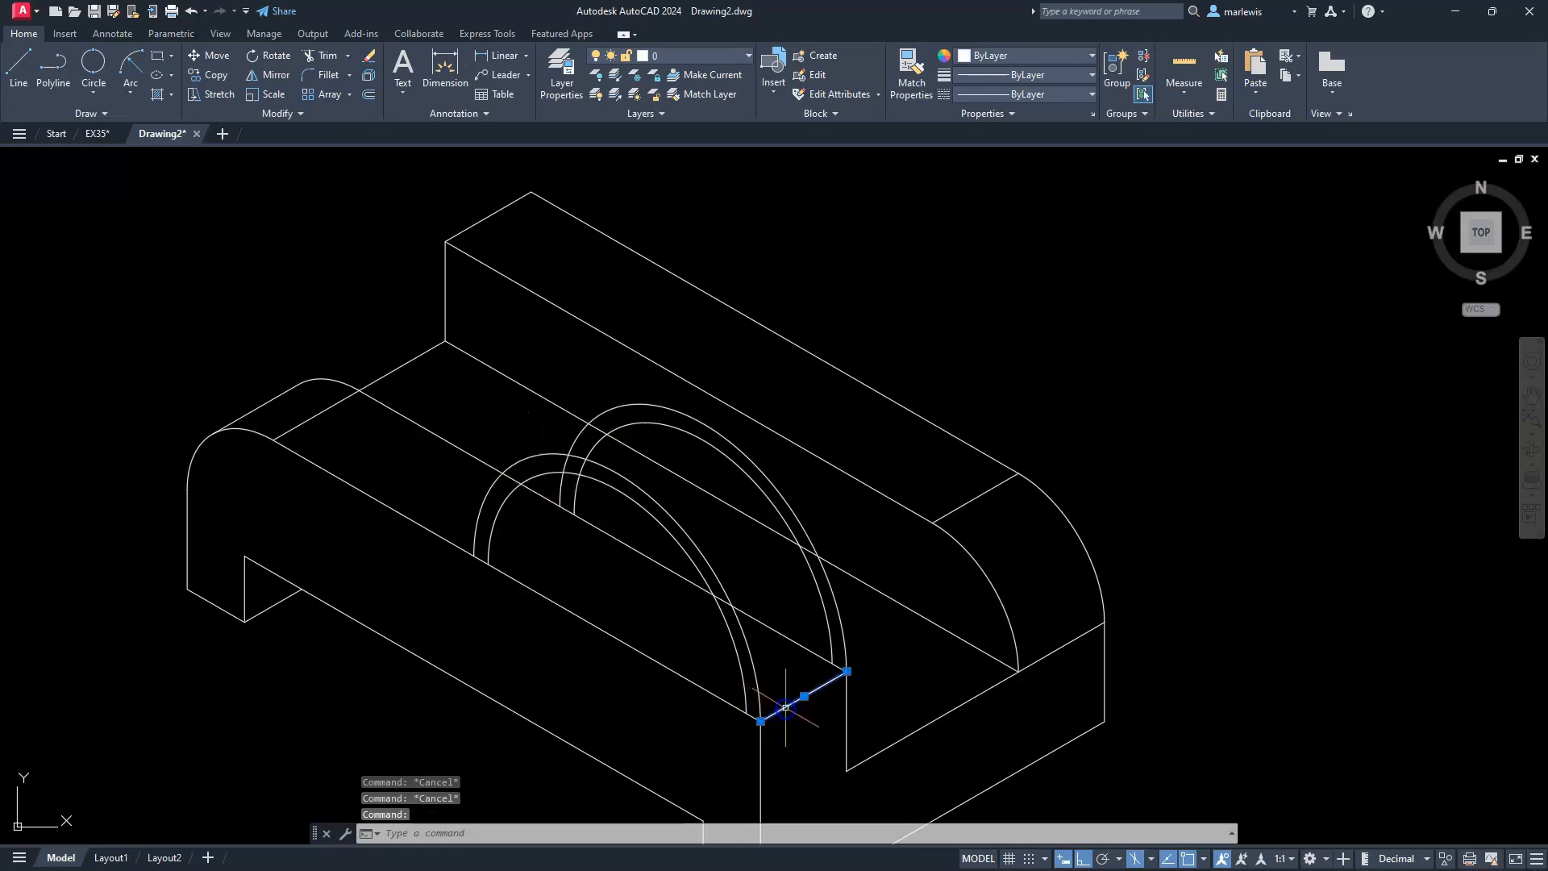
{"action": "left_click", "coordinate": [212, 78]}
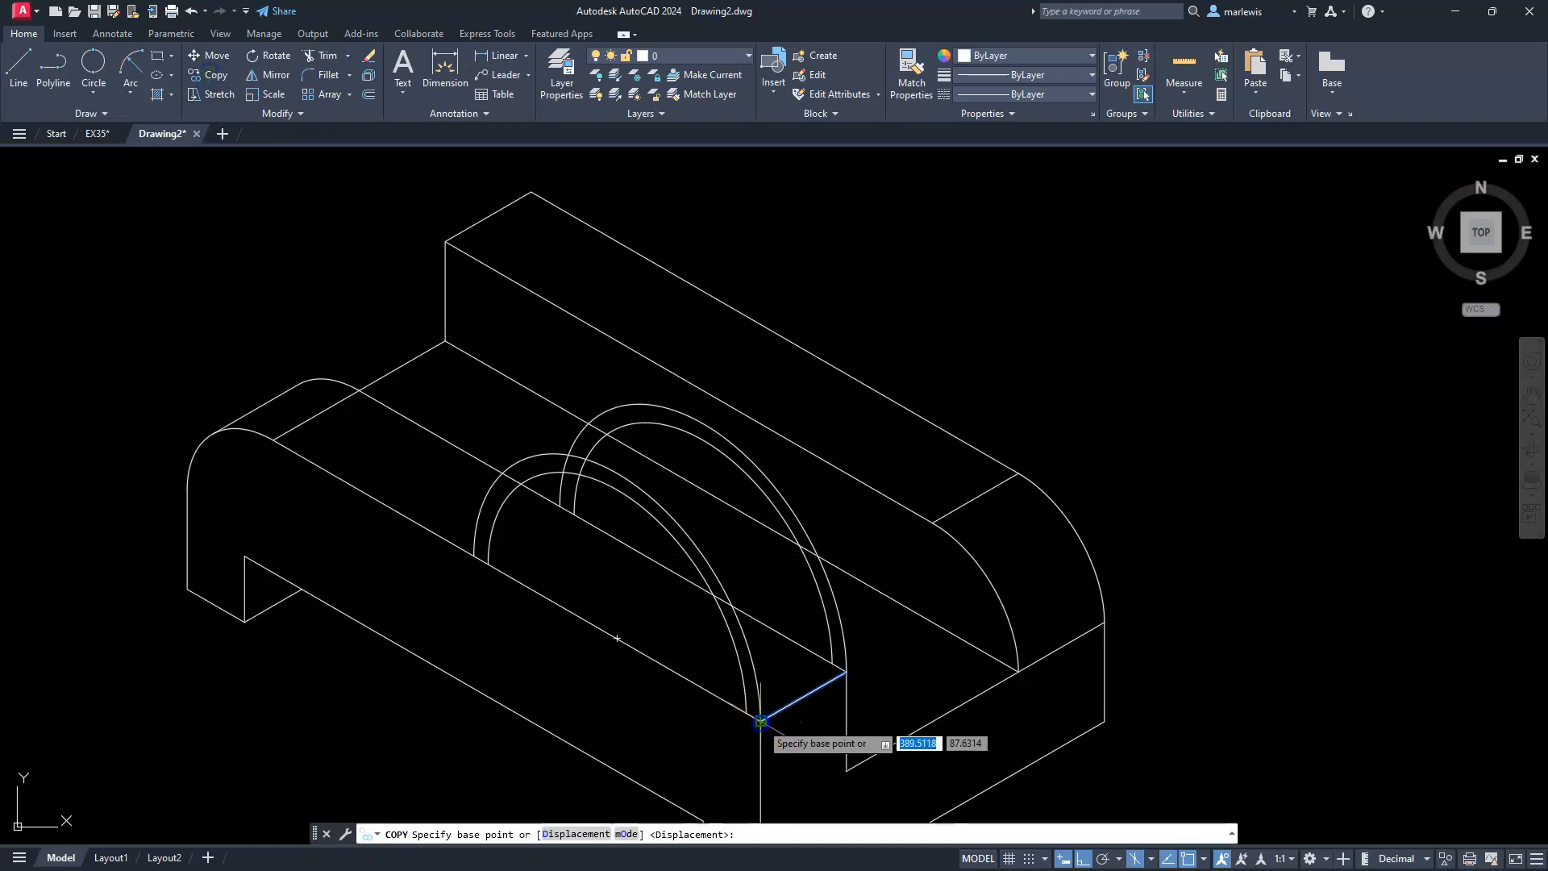
{"action": "left_click", "coordinate": [760, 720]}
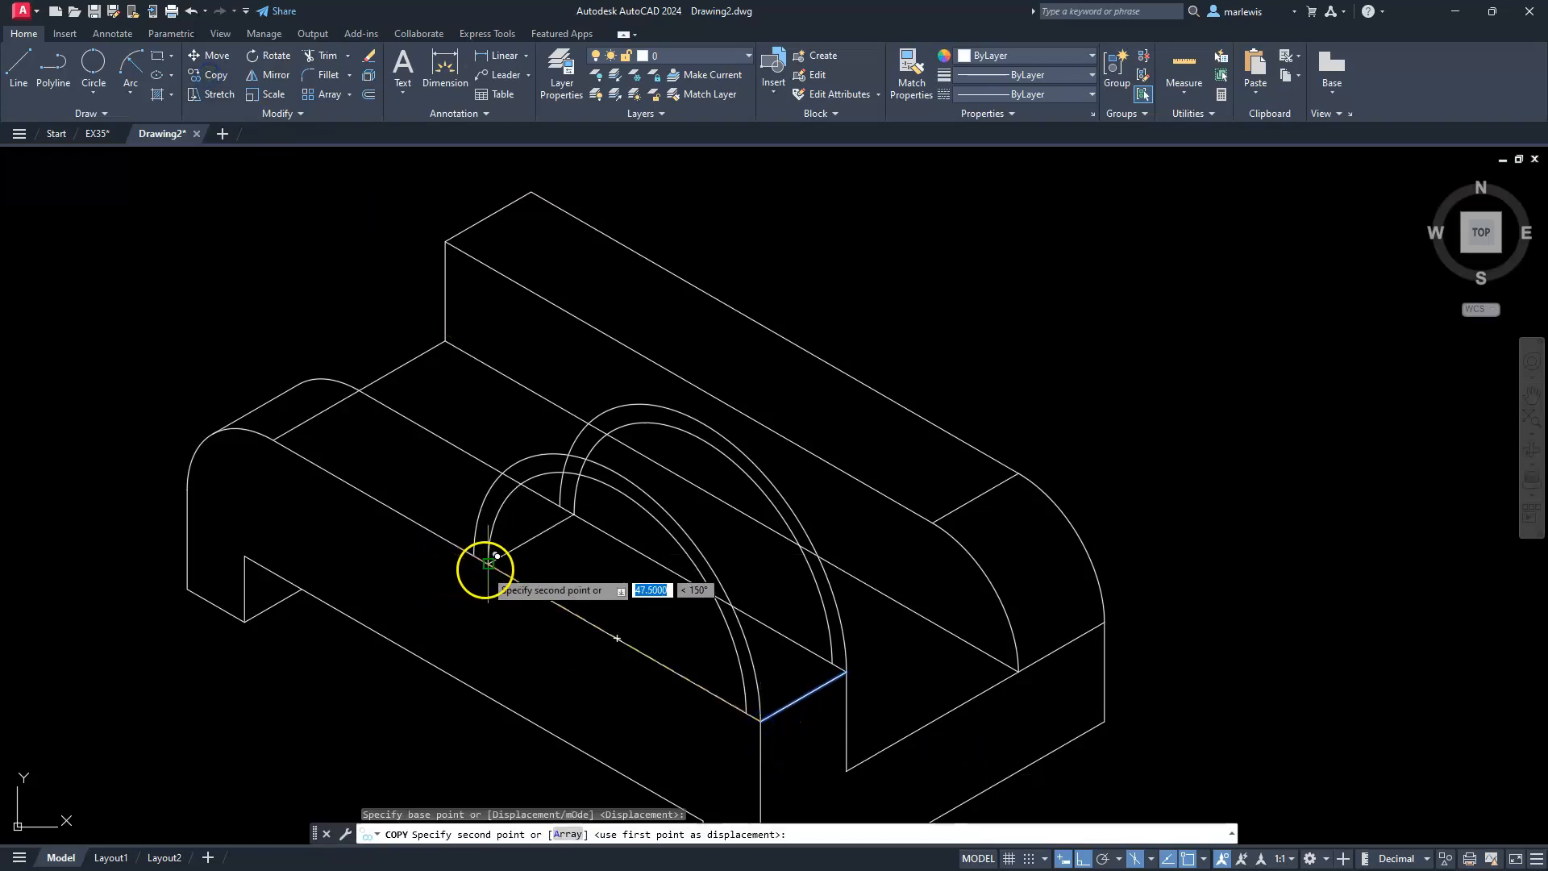
{"action": "left_click", "coordinate": [488, 569]}
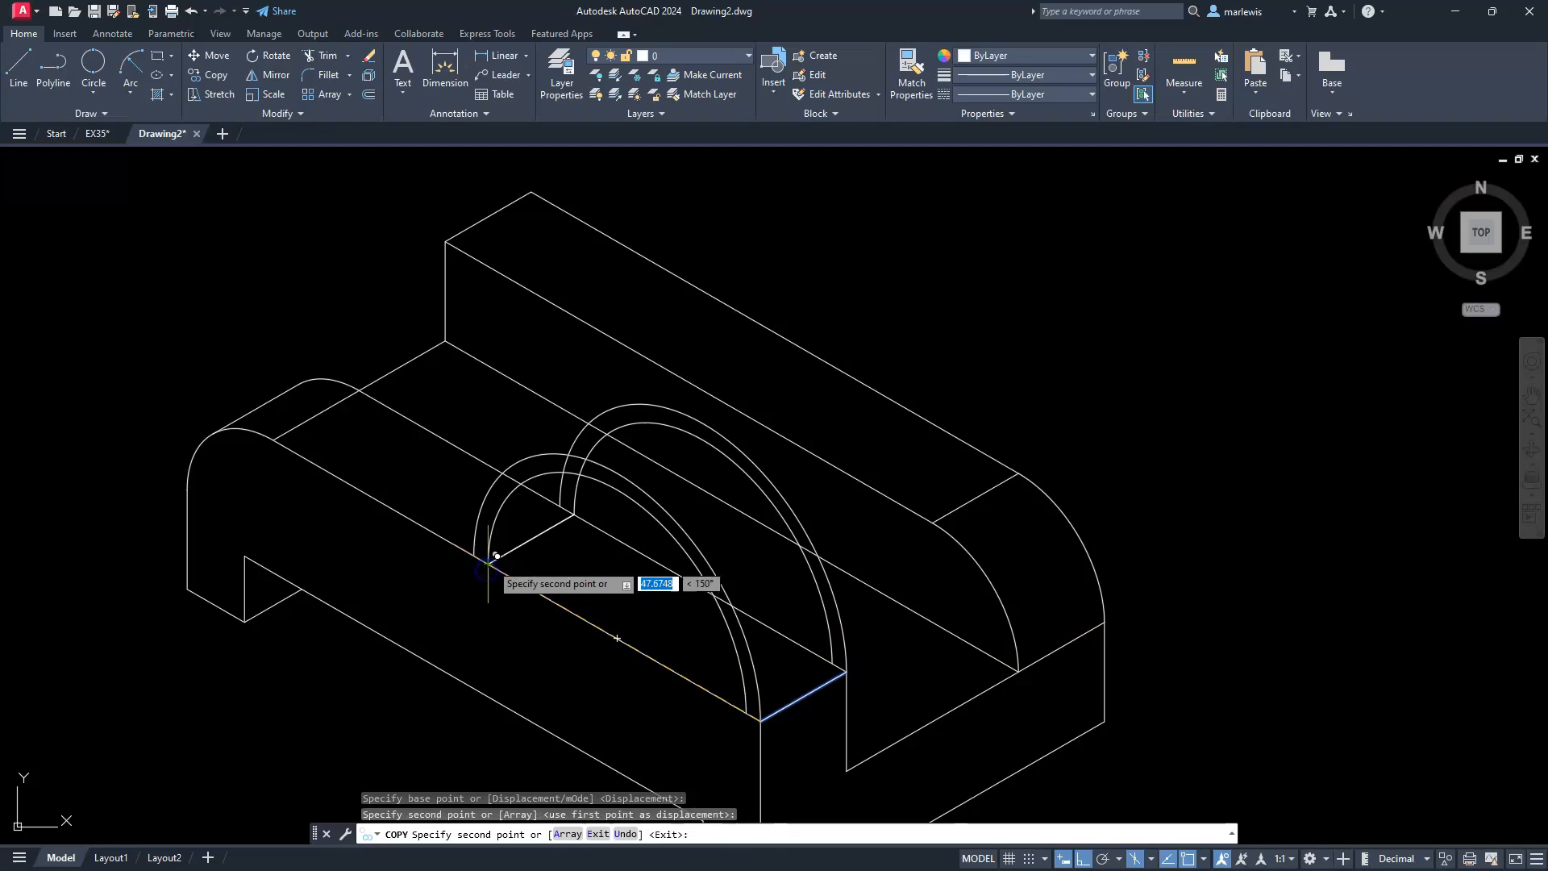
{"action": "left_click", "coordinate": [519, 450]}
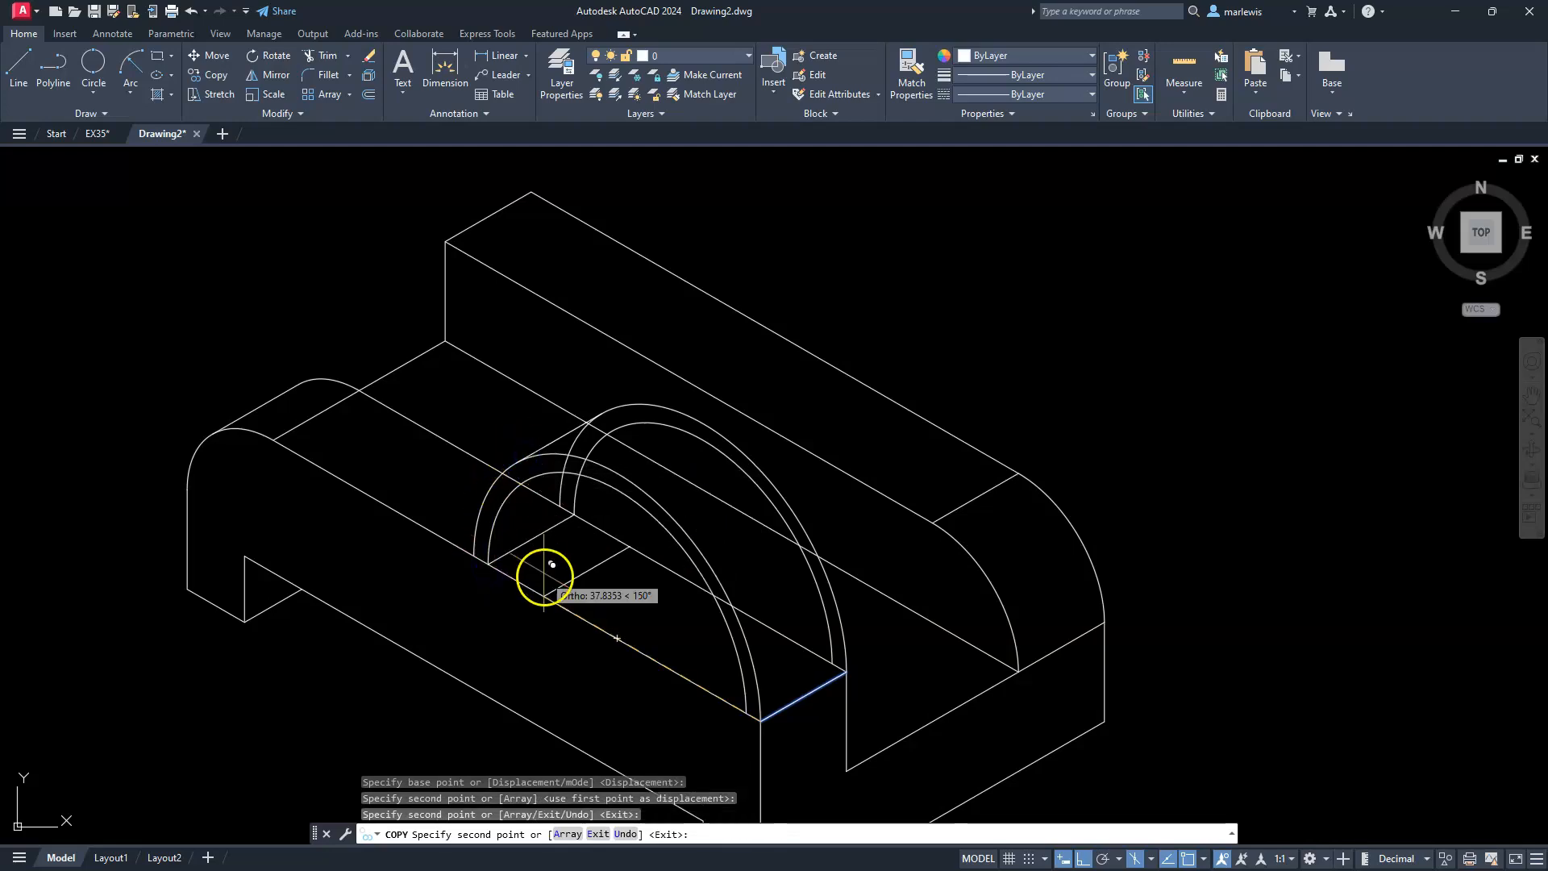
{"action": "key", "text": "Escape"}
{"action": "key", "text": "Escape"}
{"action": "key", "text": "Escape"}
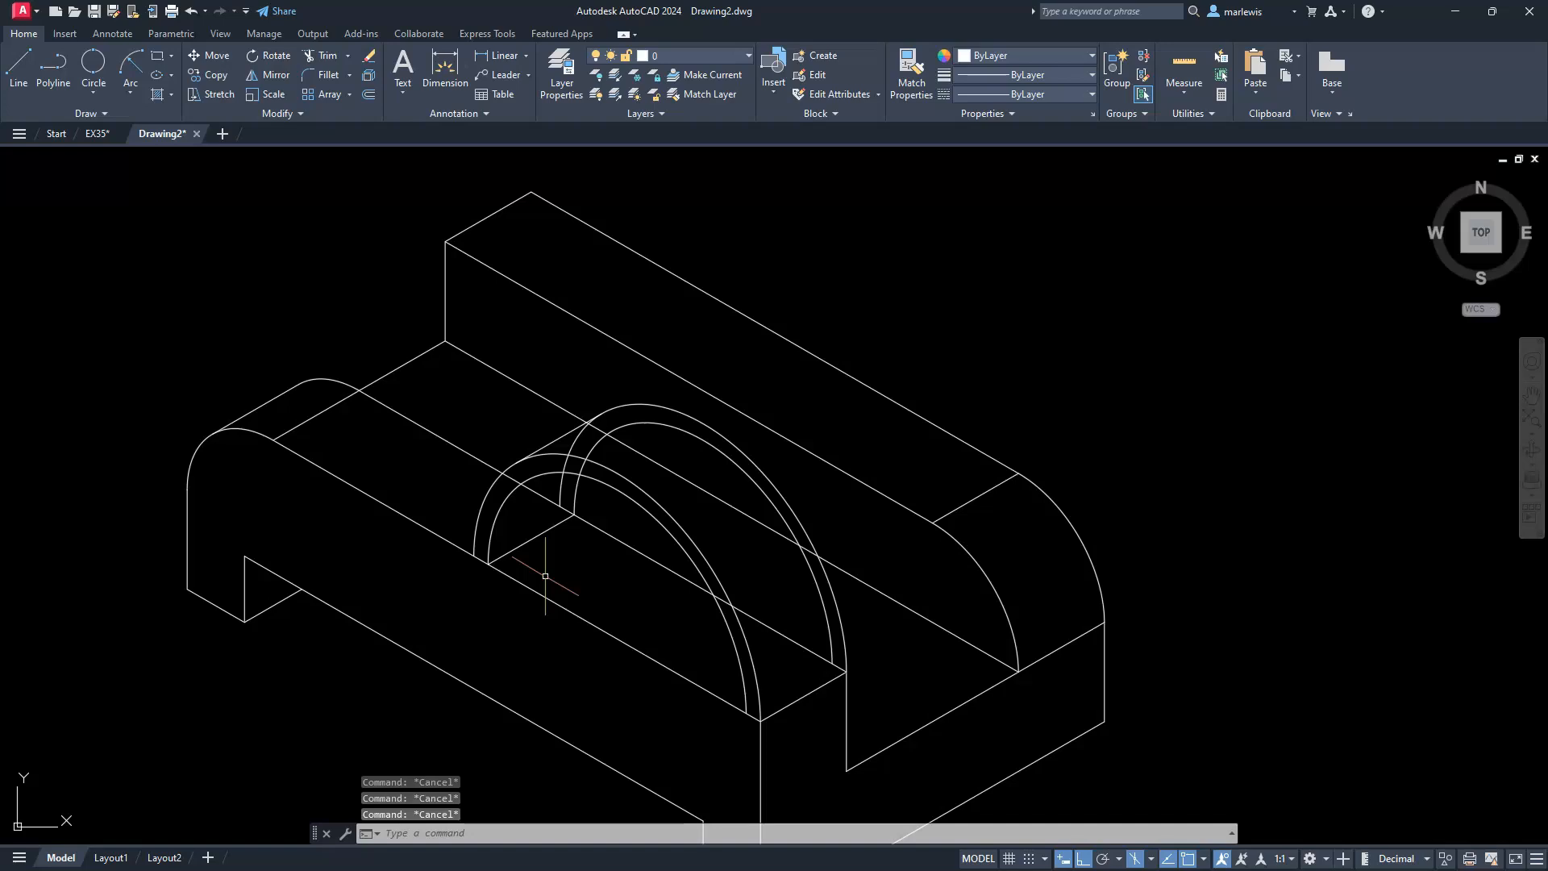
- Trim the near ridge's rear top edge outside the front inner arch on the right, and the rear inner arch outside the front arch
{"action": "left_click", "coordinate": [702, 639]}
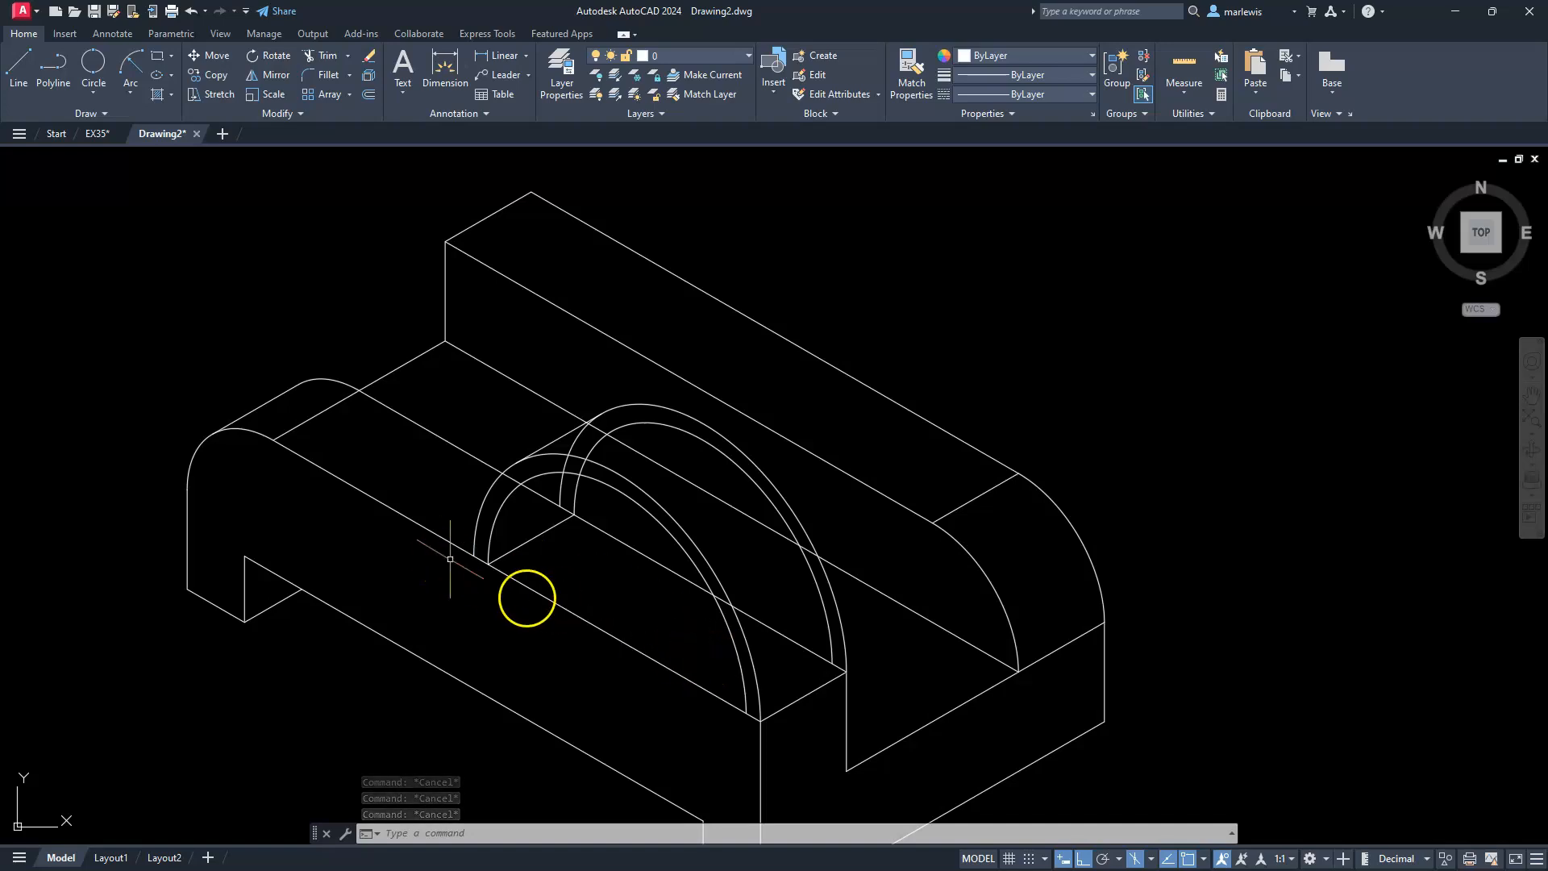
{"action": "type", "text": "TR"}
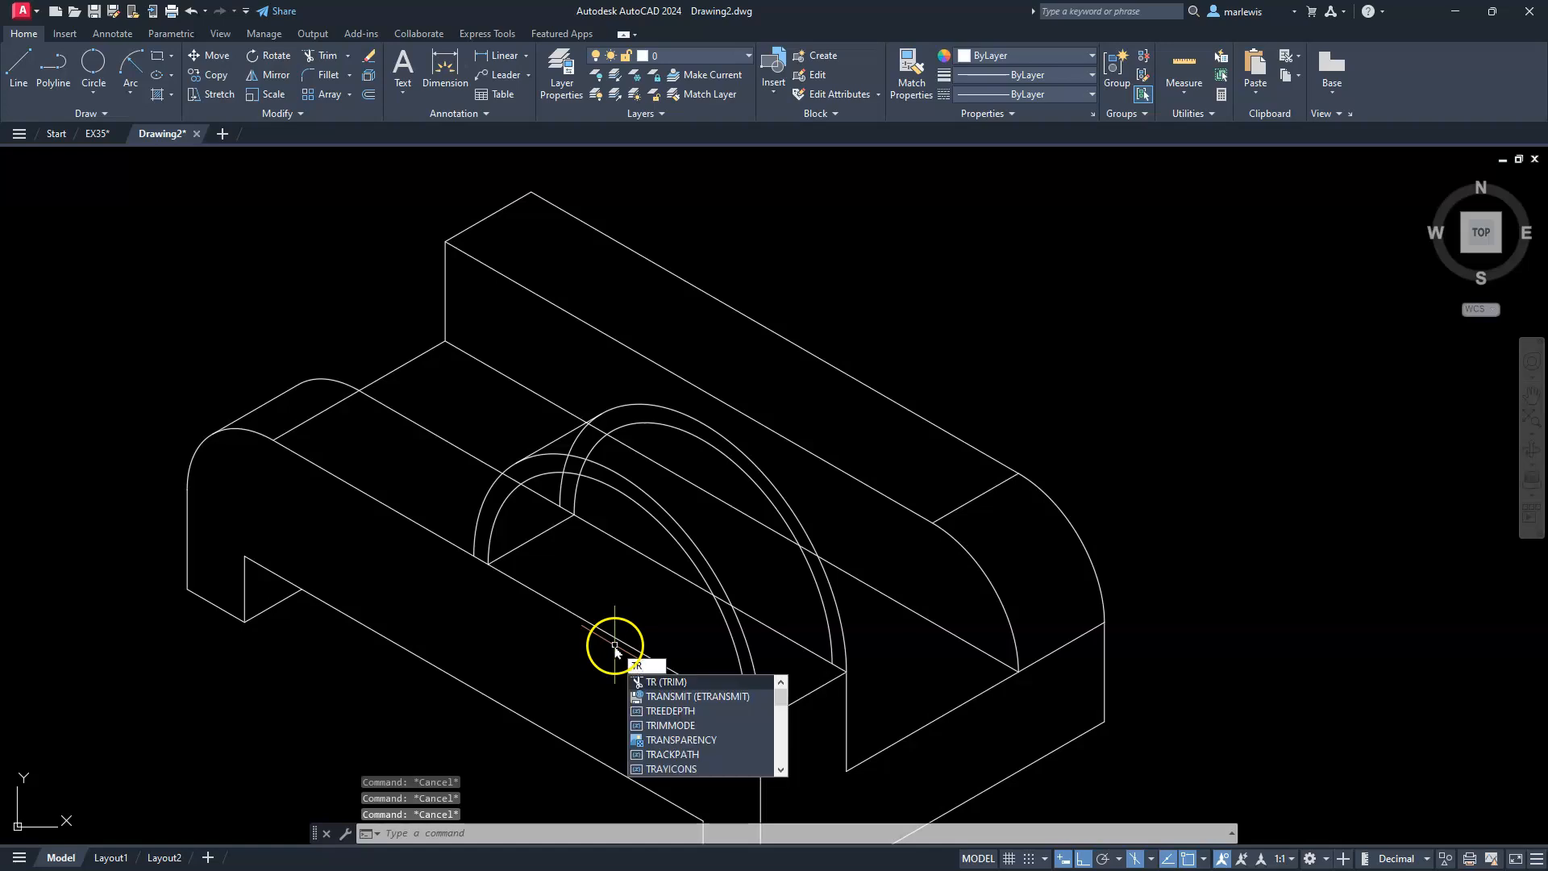
{"action": "key", "text": "Return"}
{"action": "scroll", "coordinate": [764, 679], "scroll_direction": "up", "scroll_amount": 4}
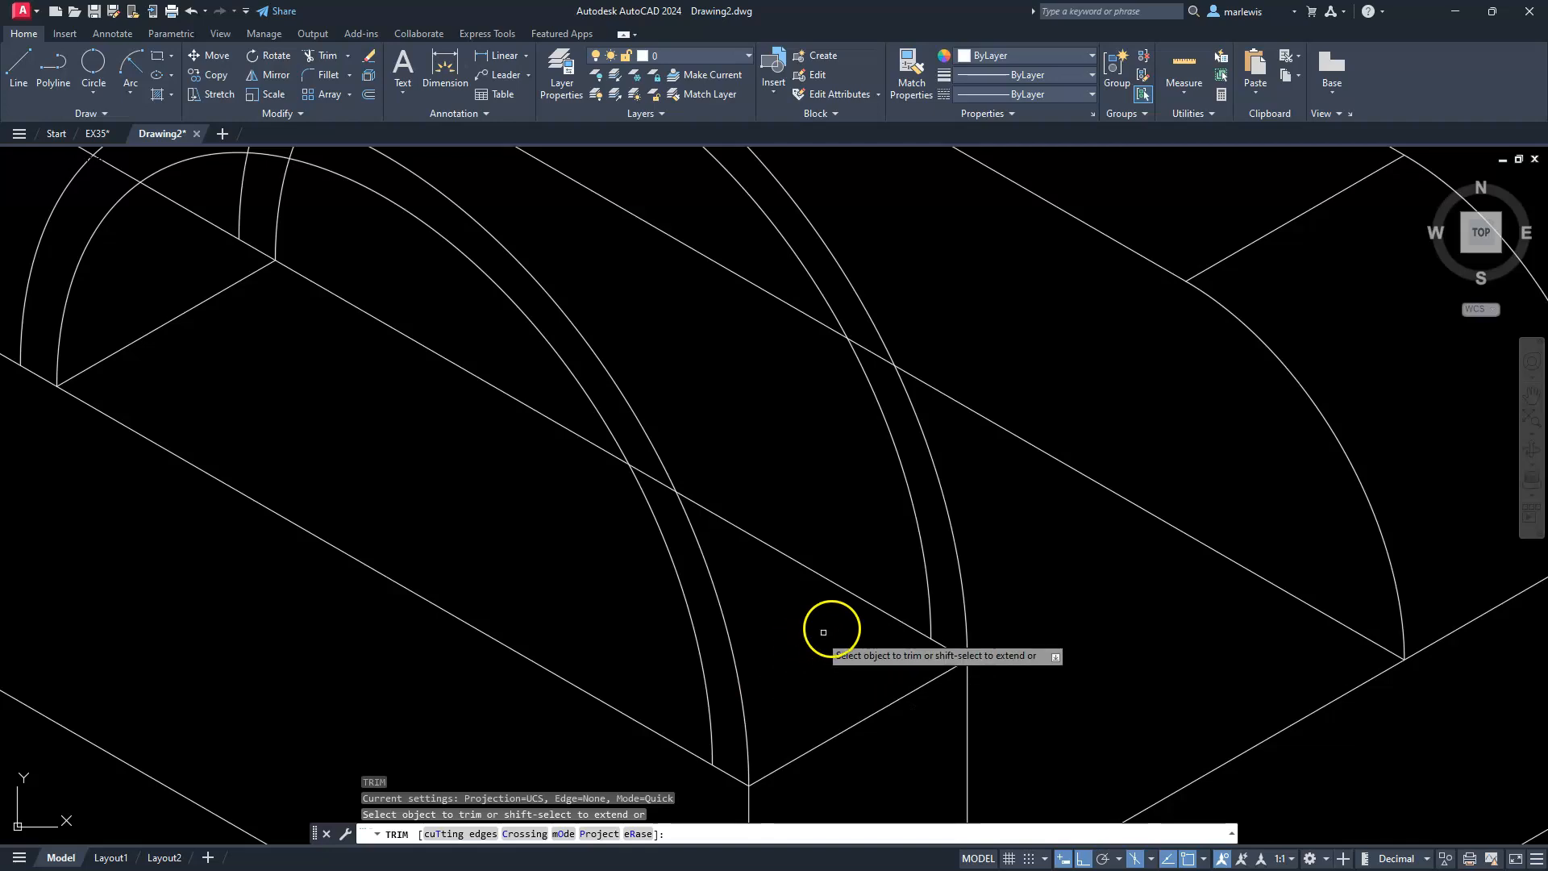
{"action": "left_click", "coordinate": [853, 593]}
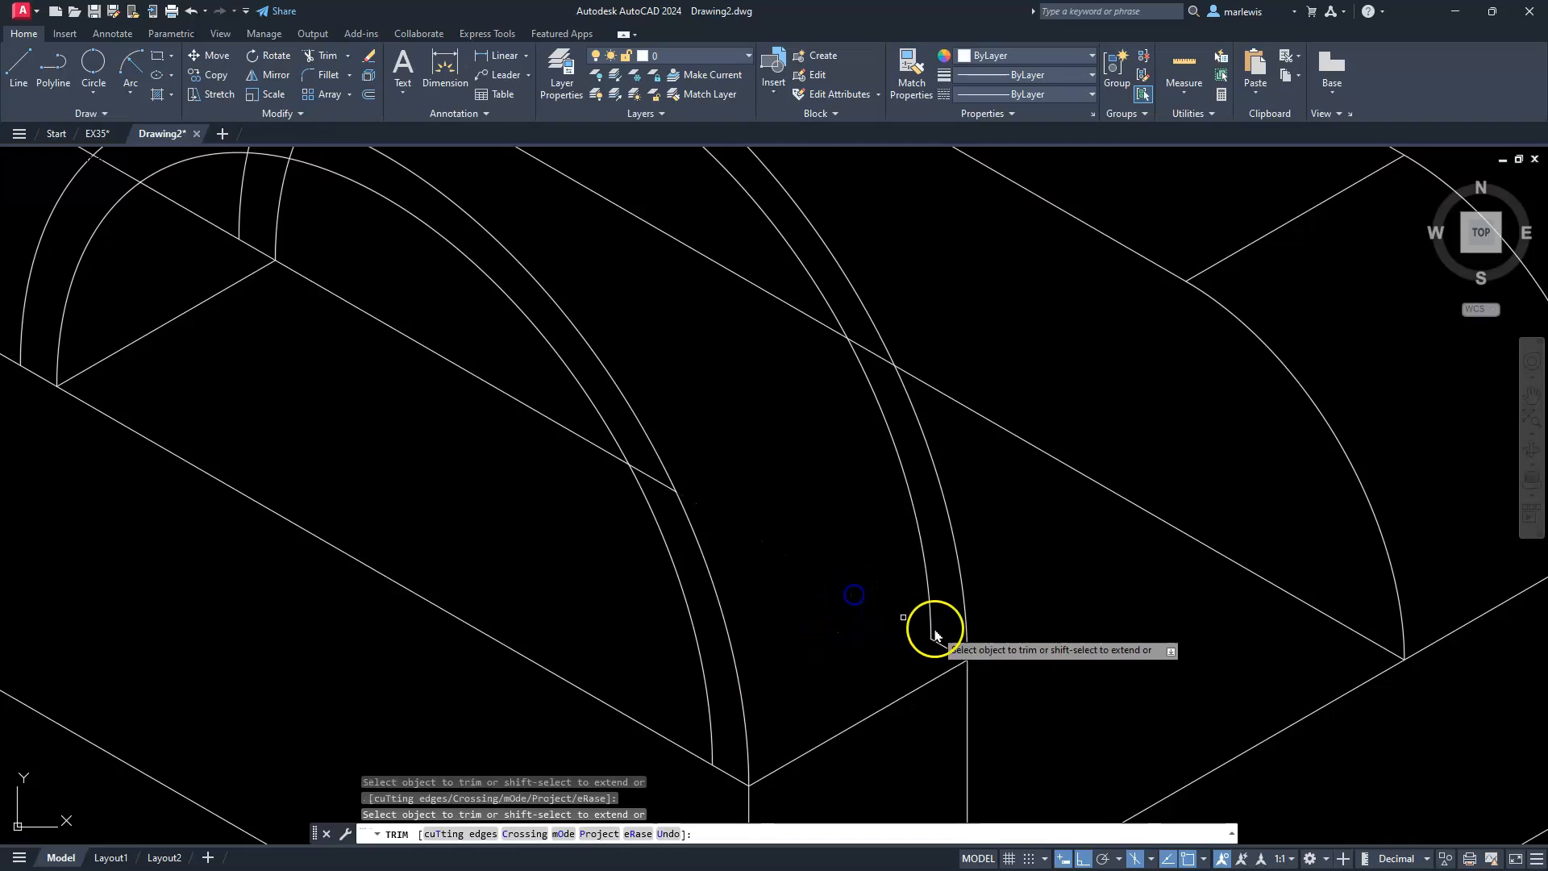
{"action": "left_click", "coordinate": [940, 643]}
{"action": "left_click", "coordinate": [658, 484]}
{"action": "scroll", "coordinate": [655, 491], "scroll_direction": "down", "scroll_amount": 4}
{"action": "middle_click_drag", "start_coordinate": [653, 491], "coordinate": [742, 595]}
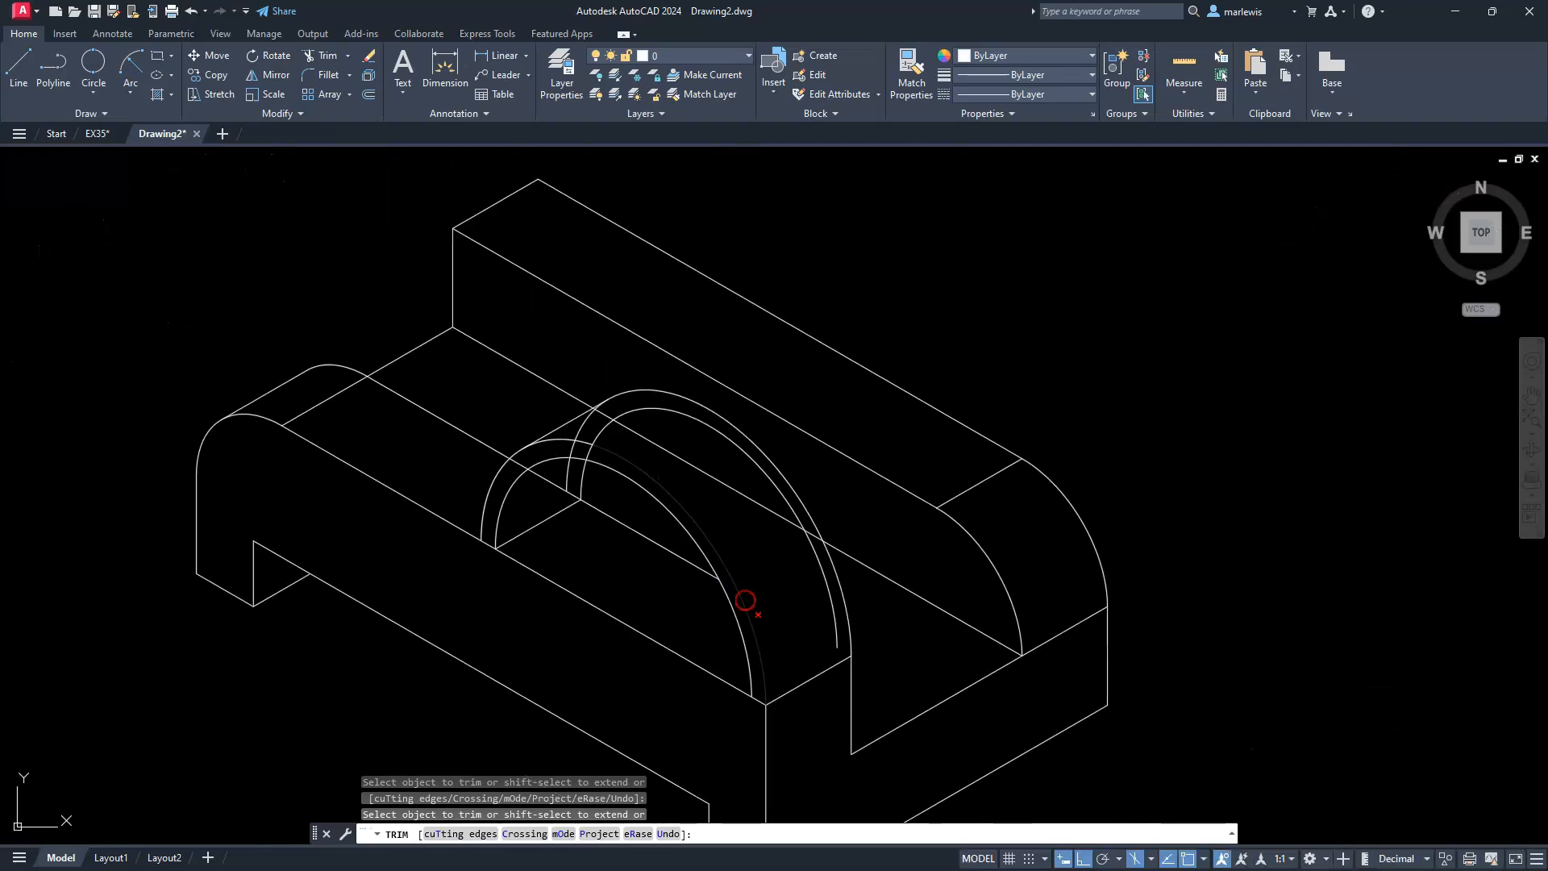
{"action": "left_click", "coordinate": [837, 622]}
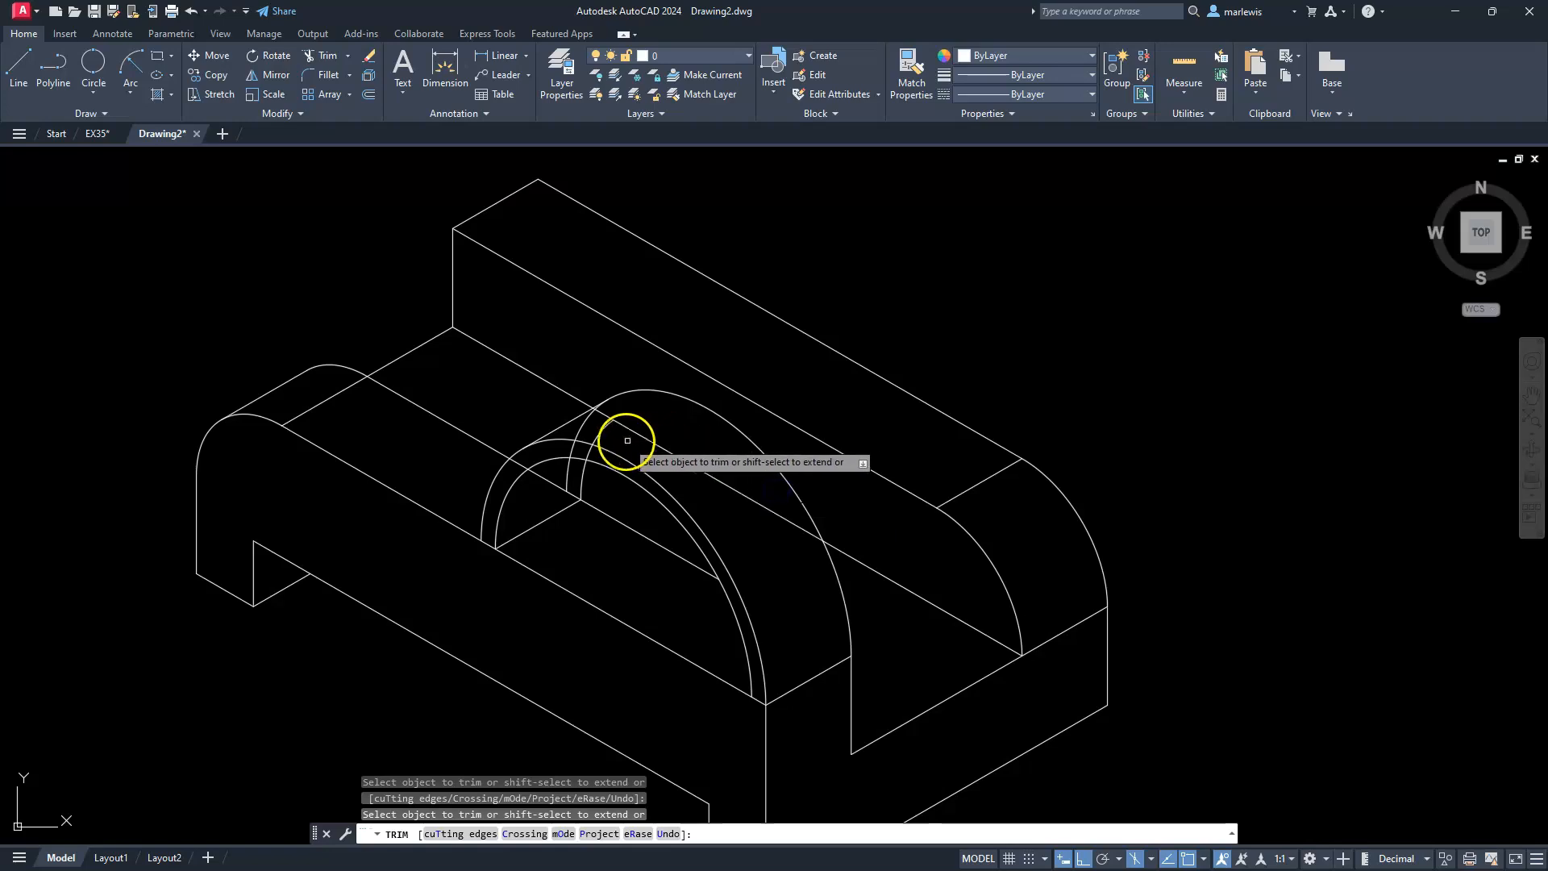
- Trim the hidden left parts of the rear arches and the ridge's rear top edge crossing the left side of the front arches
{"action": "scroll", "coordinate": [594, 448], "scroll_direction": "up", "scroll_amount": 5}
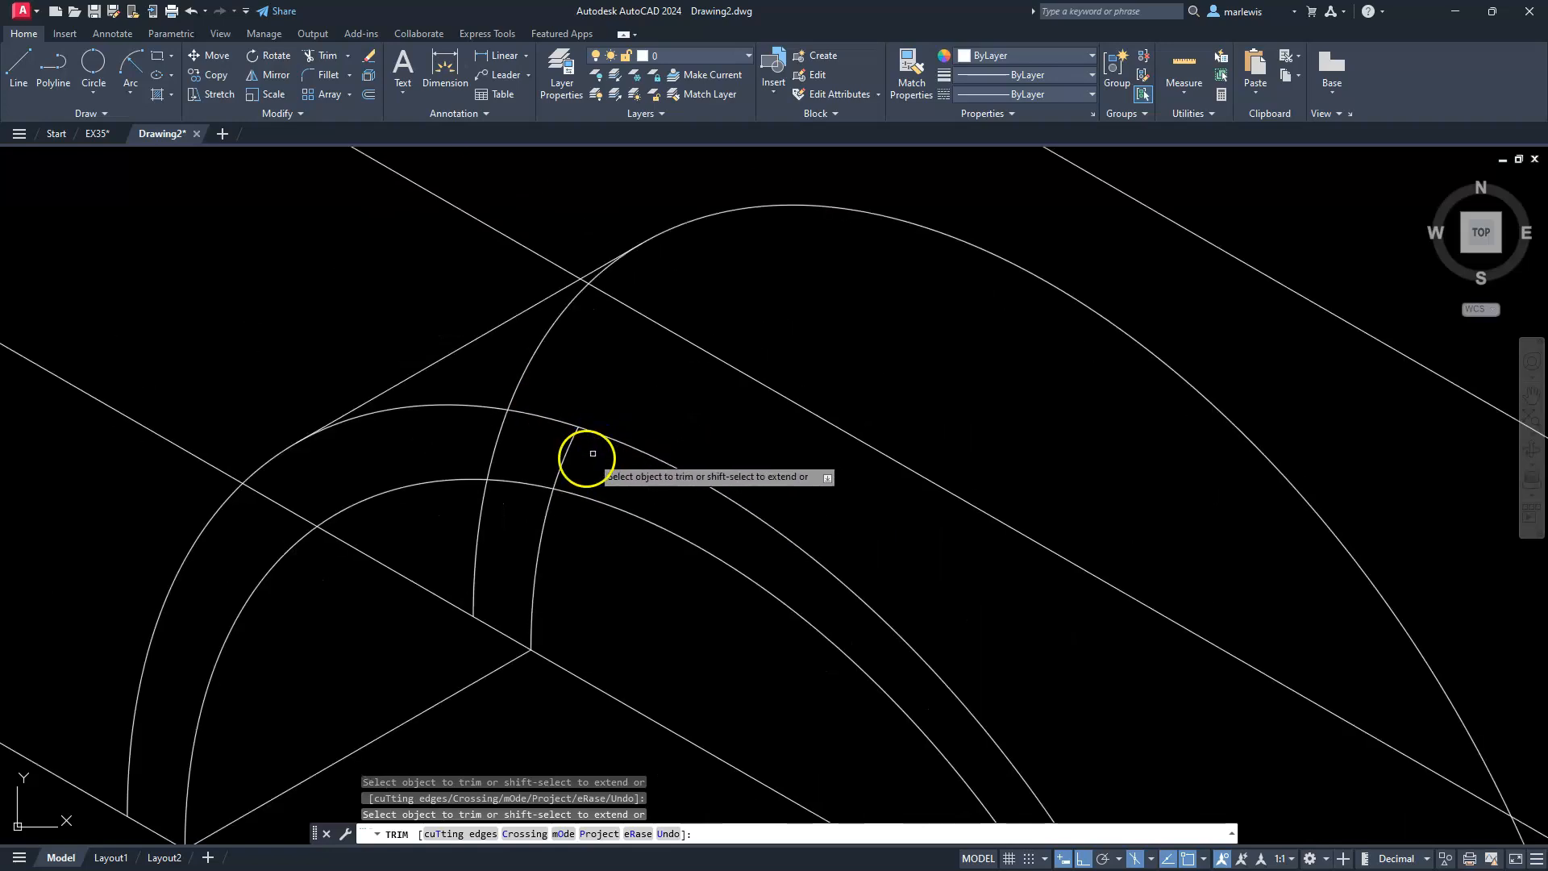
{"action": "scroll", "coordinate": [564, 451], "scroll_direction": "down", "scroll_amount": 5}
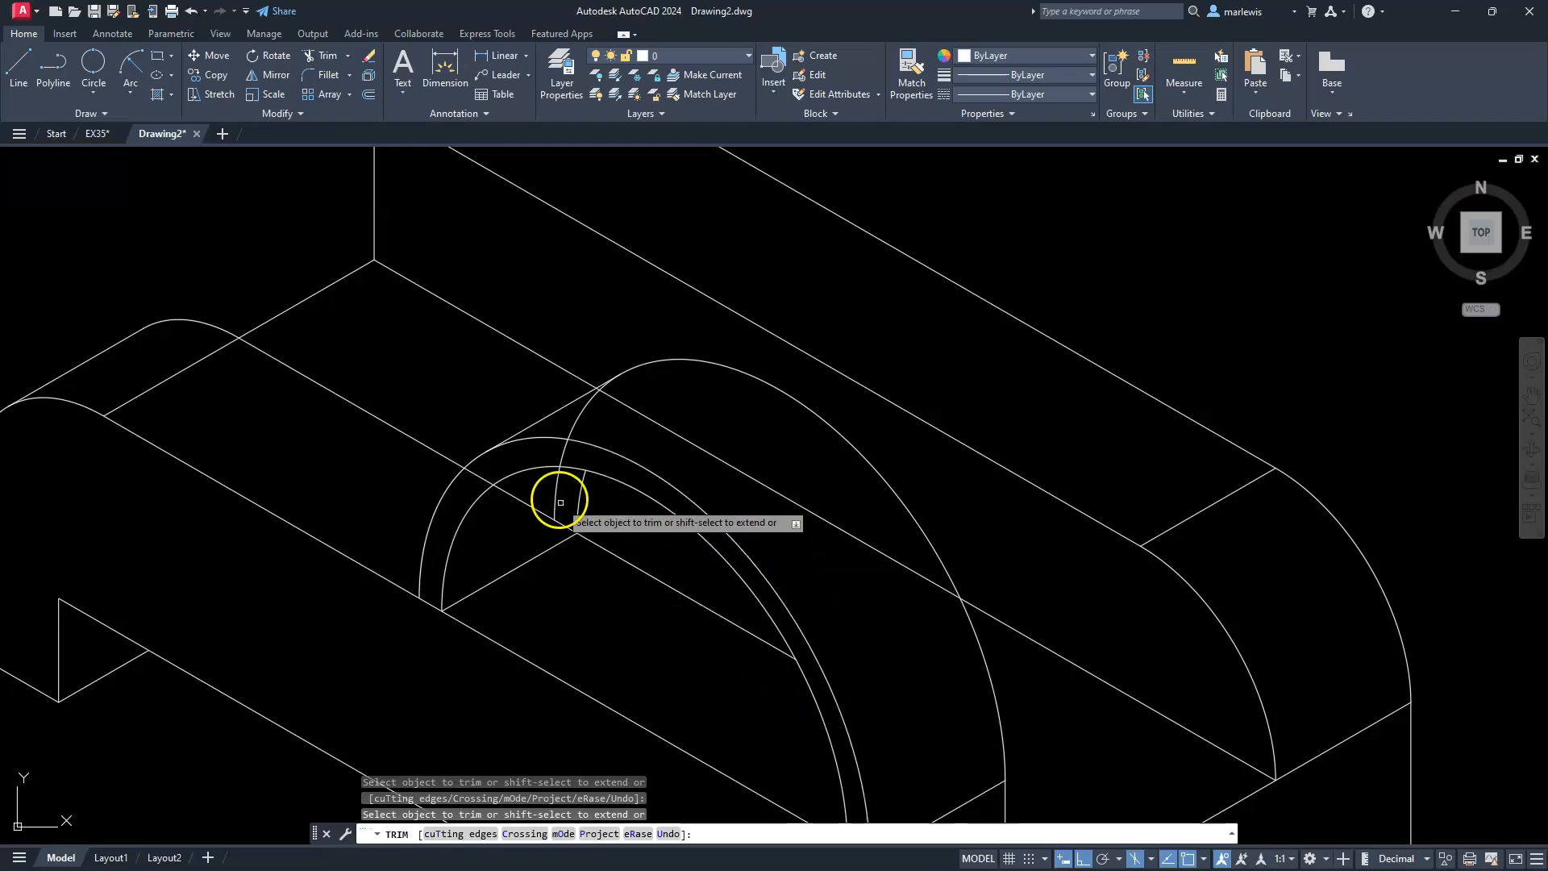
{"action": "scroll", "coordinate": [555, 493], "scroll_direction": "up", "scroll_amount": 2}
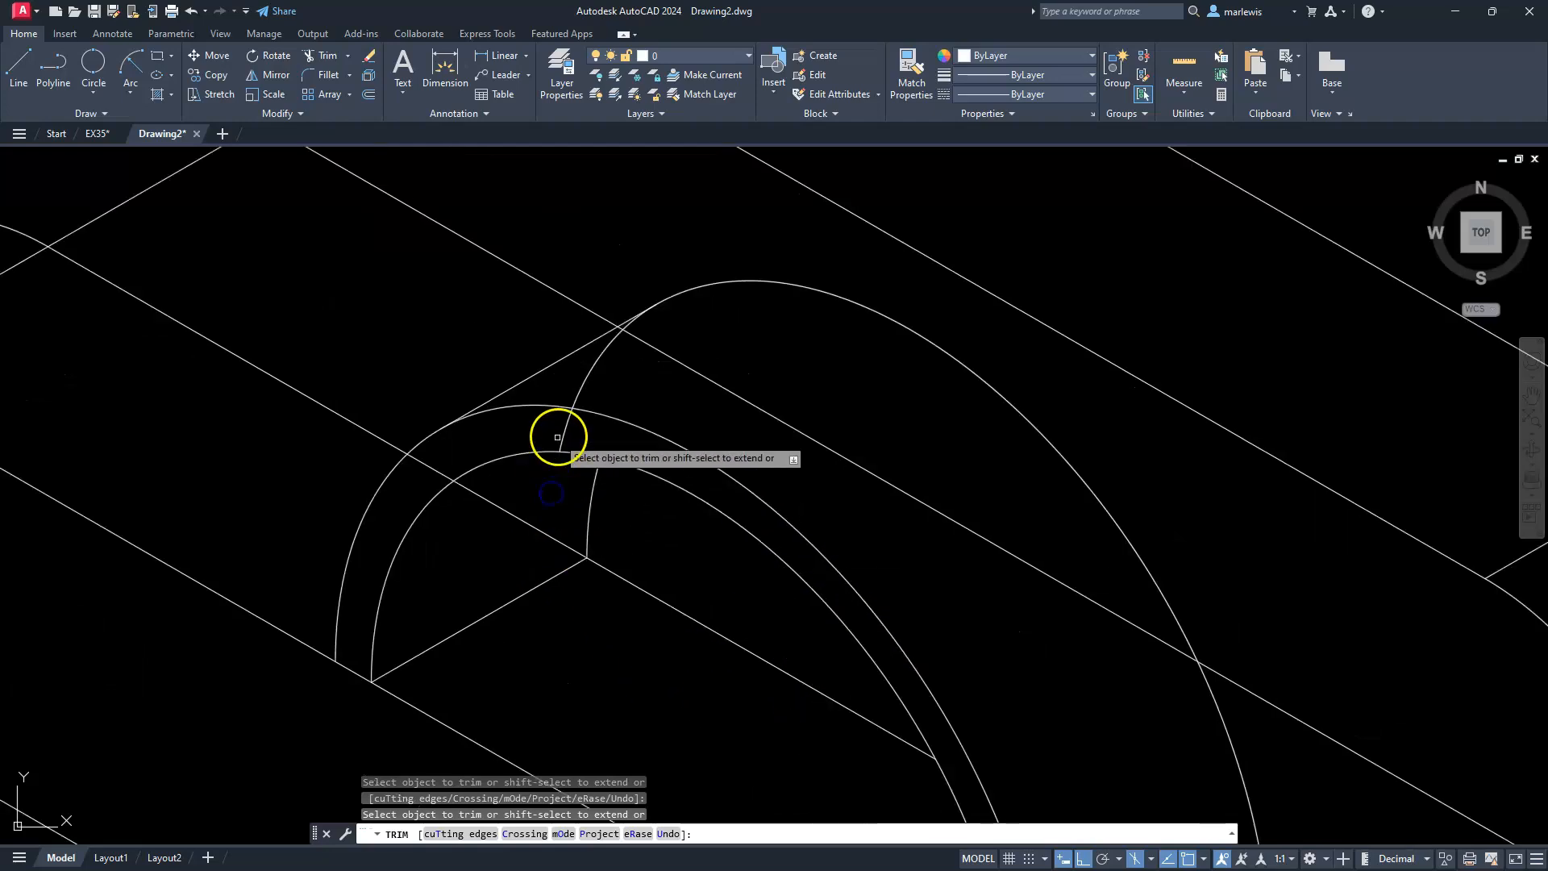
{"action": "scroll", "coordinate": [578, 391], "scroll_direction": "up", "scroll_amount": 3}
{"action": "scroll", "coordinate": [617, 413], "scroll_direction": "down", "scroll_amount": 4}
{"action": "scroll", "coordinate": [535, 632], "scroll_direction": "up", "scroll_amount": 5}
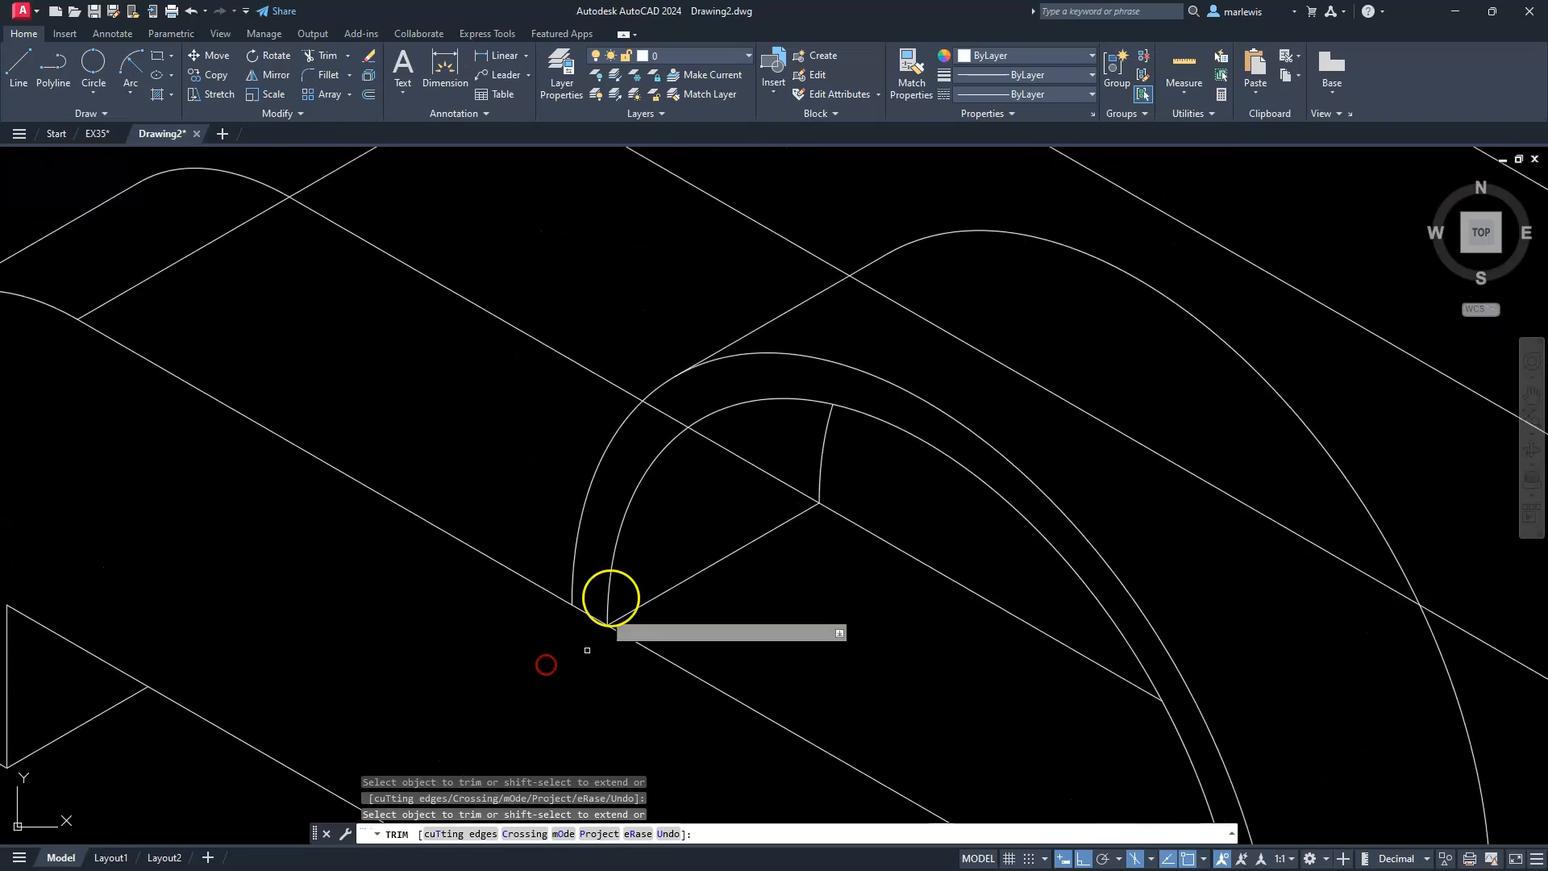
{"action": "left_click", "coordinate": [774, 476]}
{"action": "left_click", "coordinate": [679, 416]}
- Trim the part of the channel floor's long inner edge that is hidden behind the arched block
{"action": "scroll", "coordinate": [675, 428], "scroll_direction": "down", "scroll_amount": 5}
{"action": "middle_click_drag", "start_coordinate": [705, 602], "coordinate": [701, 623]}
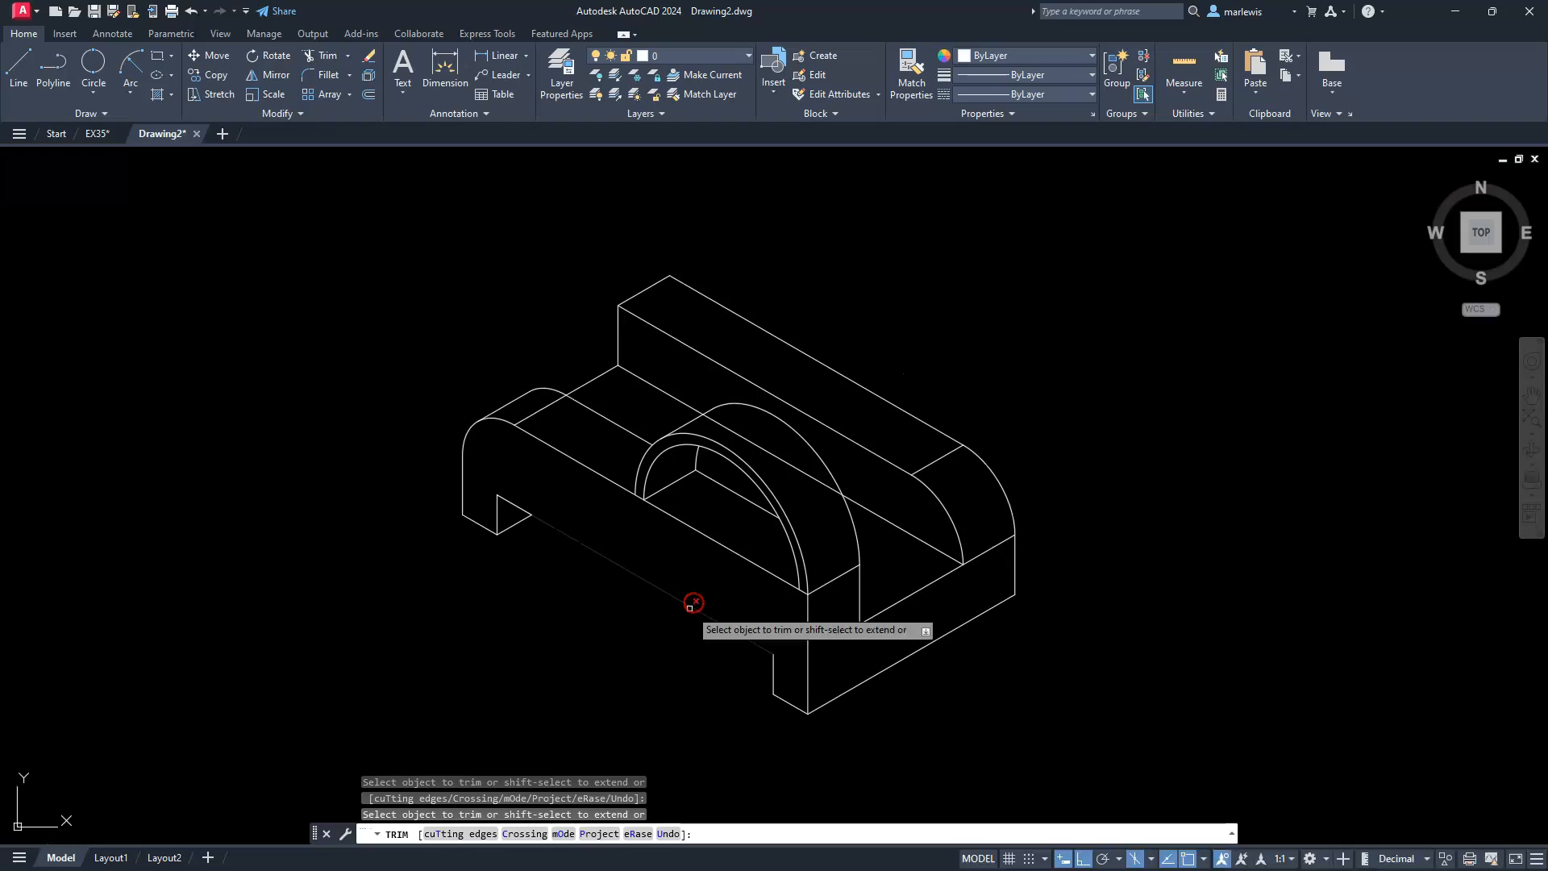
{"action": "scroll", "coordinate": [737, 479], "scroll_direction": "up", "scroll_amount": 5}
{"action": "left_click", "coordinate": [962, 522]}
{"action": "scroll", "coordinate": [903, 524], "scroll_direction": "down", "scroll_amount": 5}
{"action": "middle_click_drag", "start_coordinate": [667, 634], "coordinate": [535, 636]}
{"action": "scroll", "coordinate": [535, 636], "scroll_direction": "up", "scroll_amount": 2}
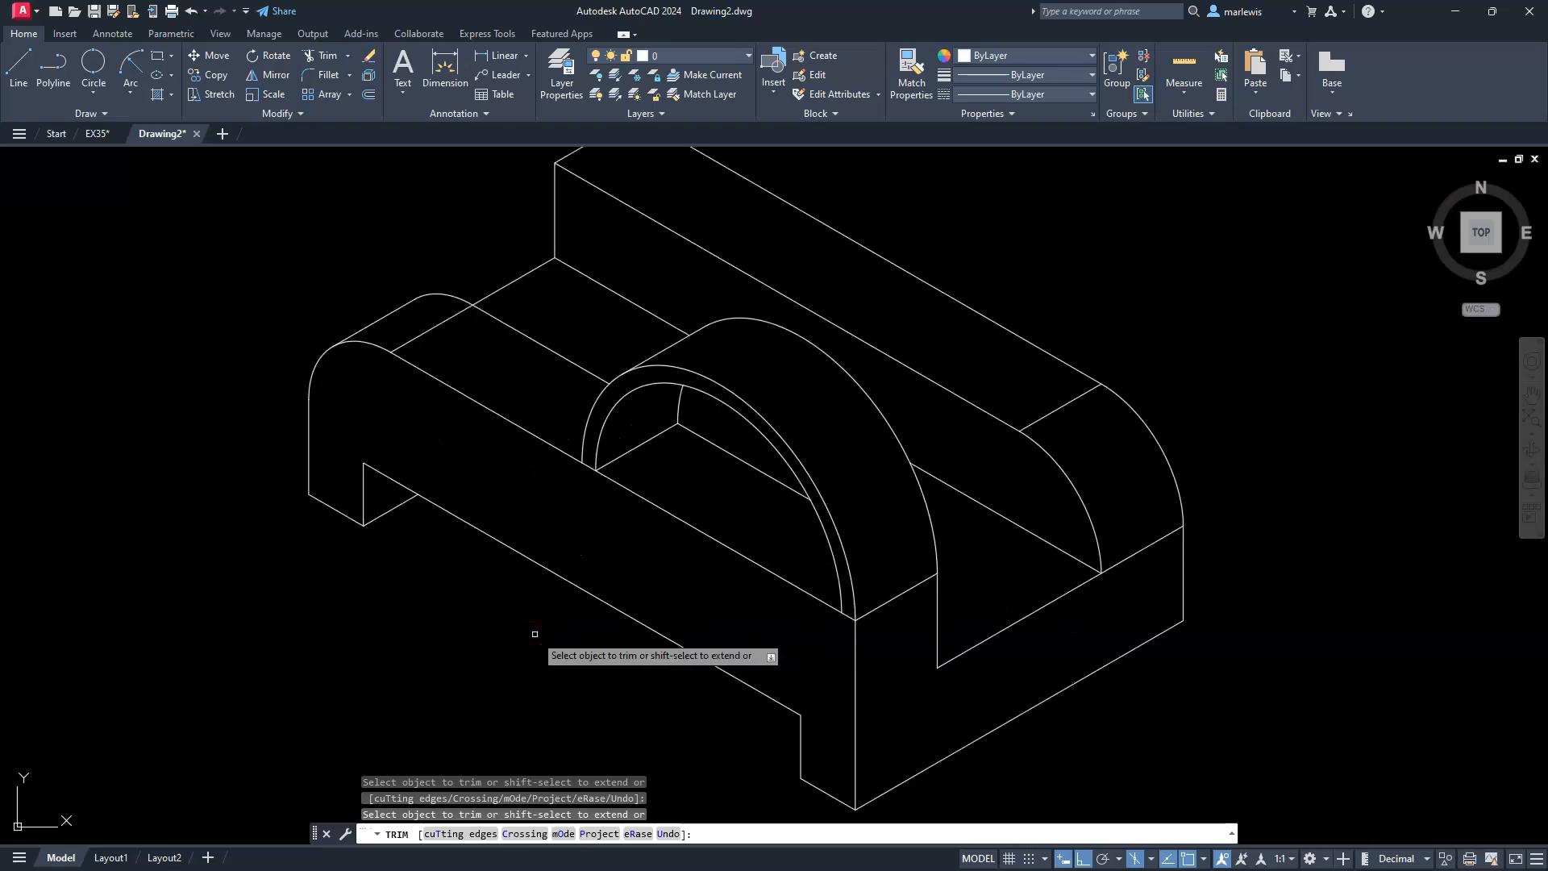
- Finish trimming and select the arched block's two front arches, its rear arch and the two edges connecting the outer arches
{"action": "left_click", "coordinate": [564, 605]}
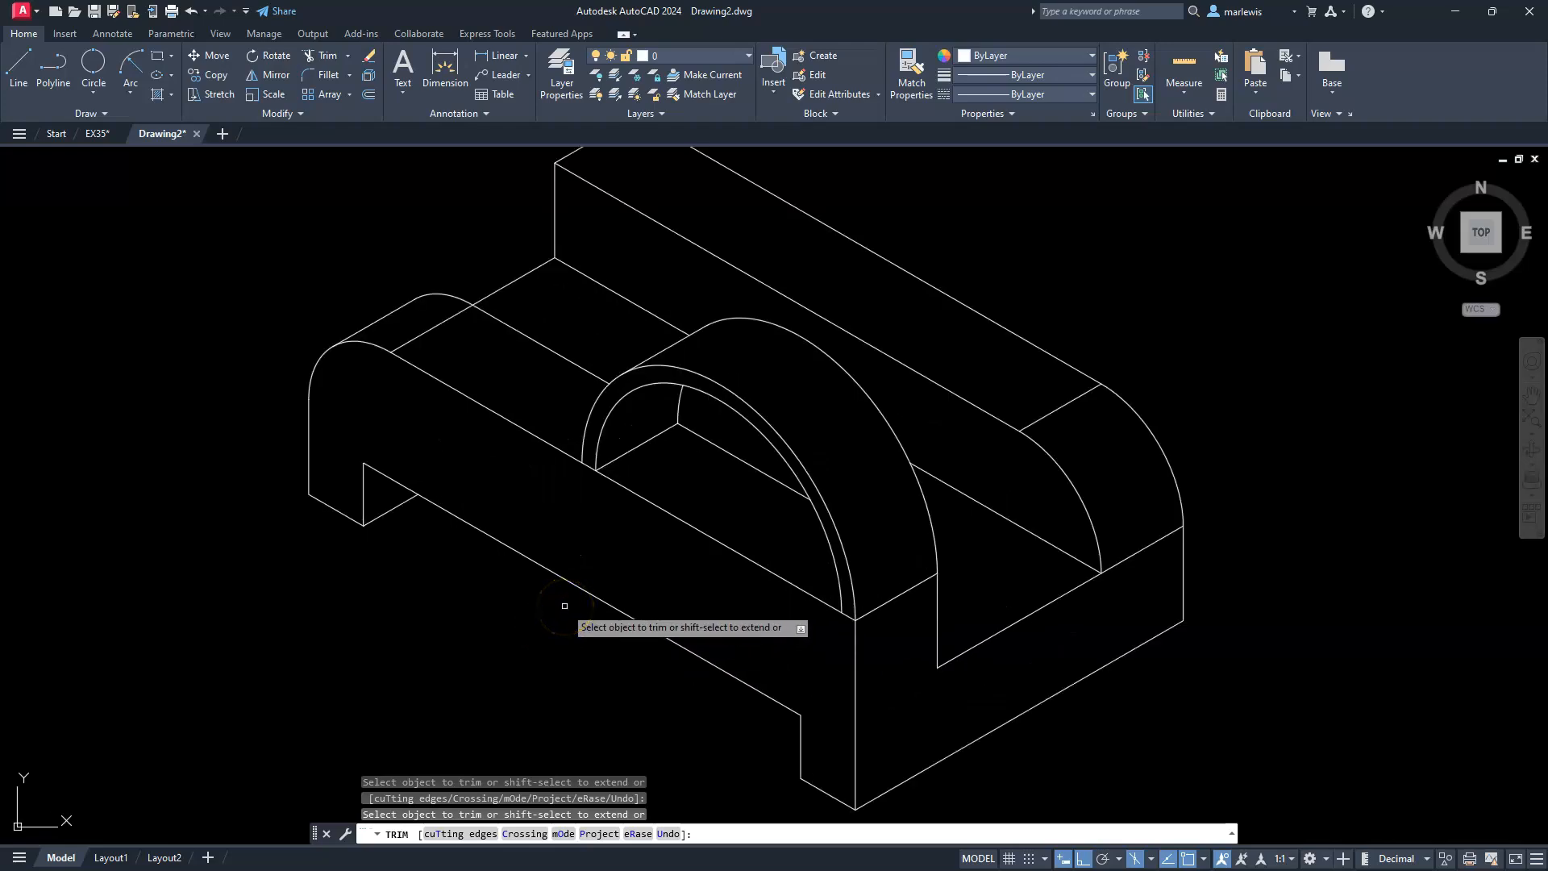
{"action": "key", "text": "Escape"}
{"action": "key", "text": "Escape"}
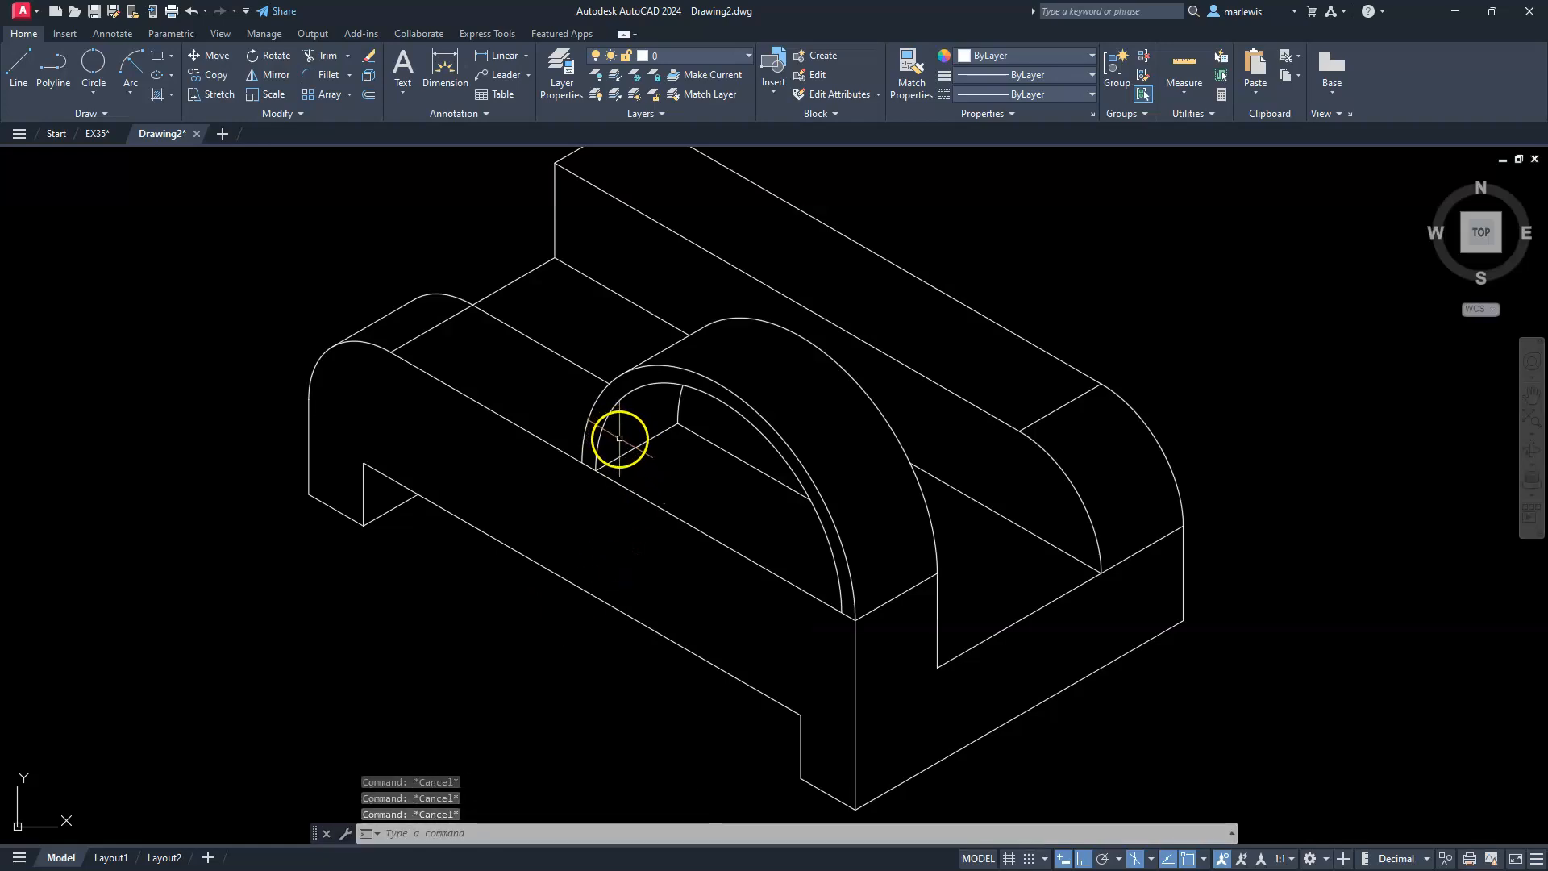
{"action": "left_click", "coordinate": [619, 437]}
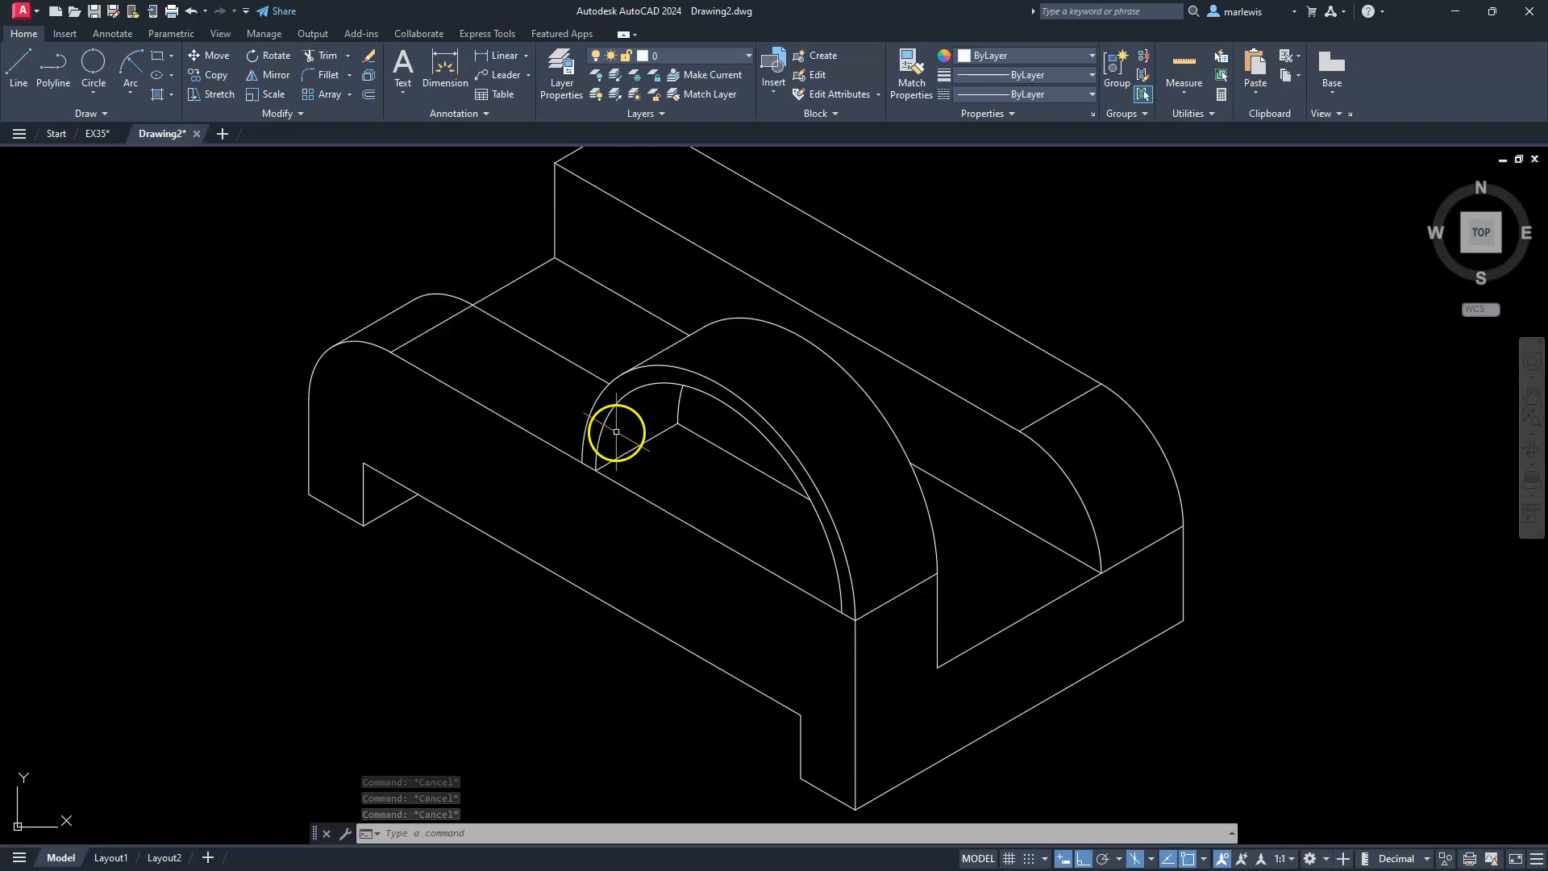
{"action": "left_click", "coordinate": [576, 417]}
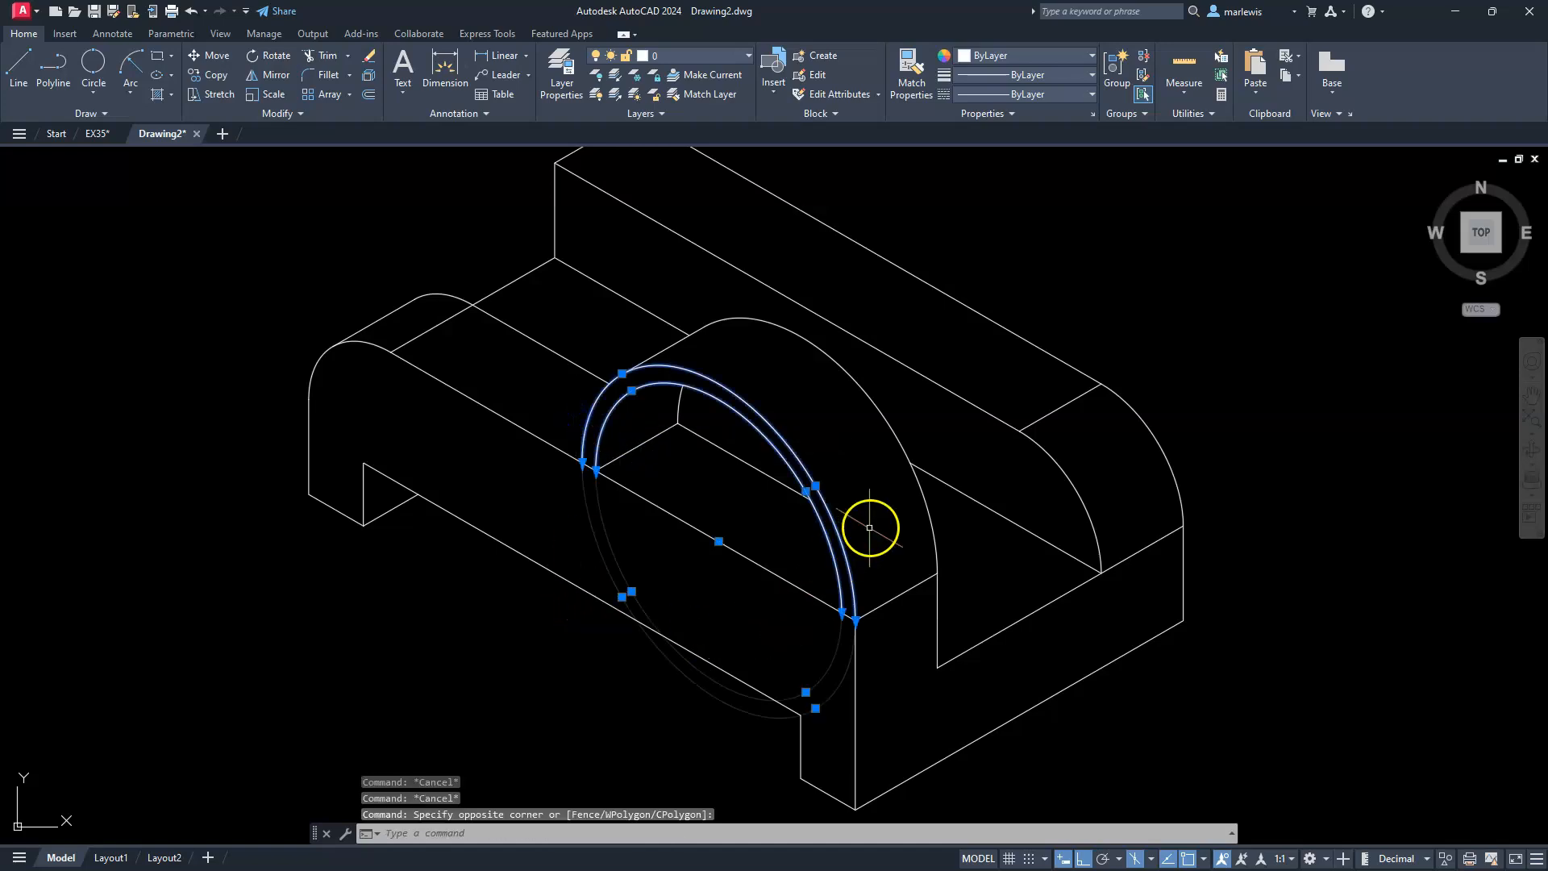
{"action": "left_click", "coordinate": [922, 495]}
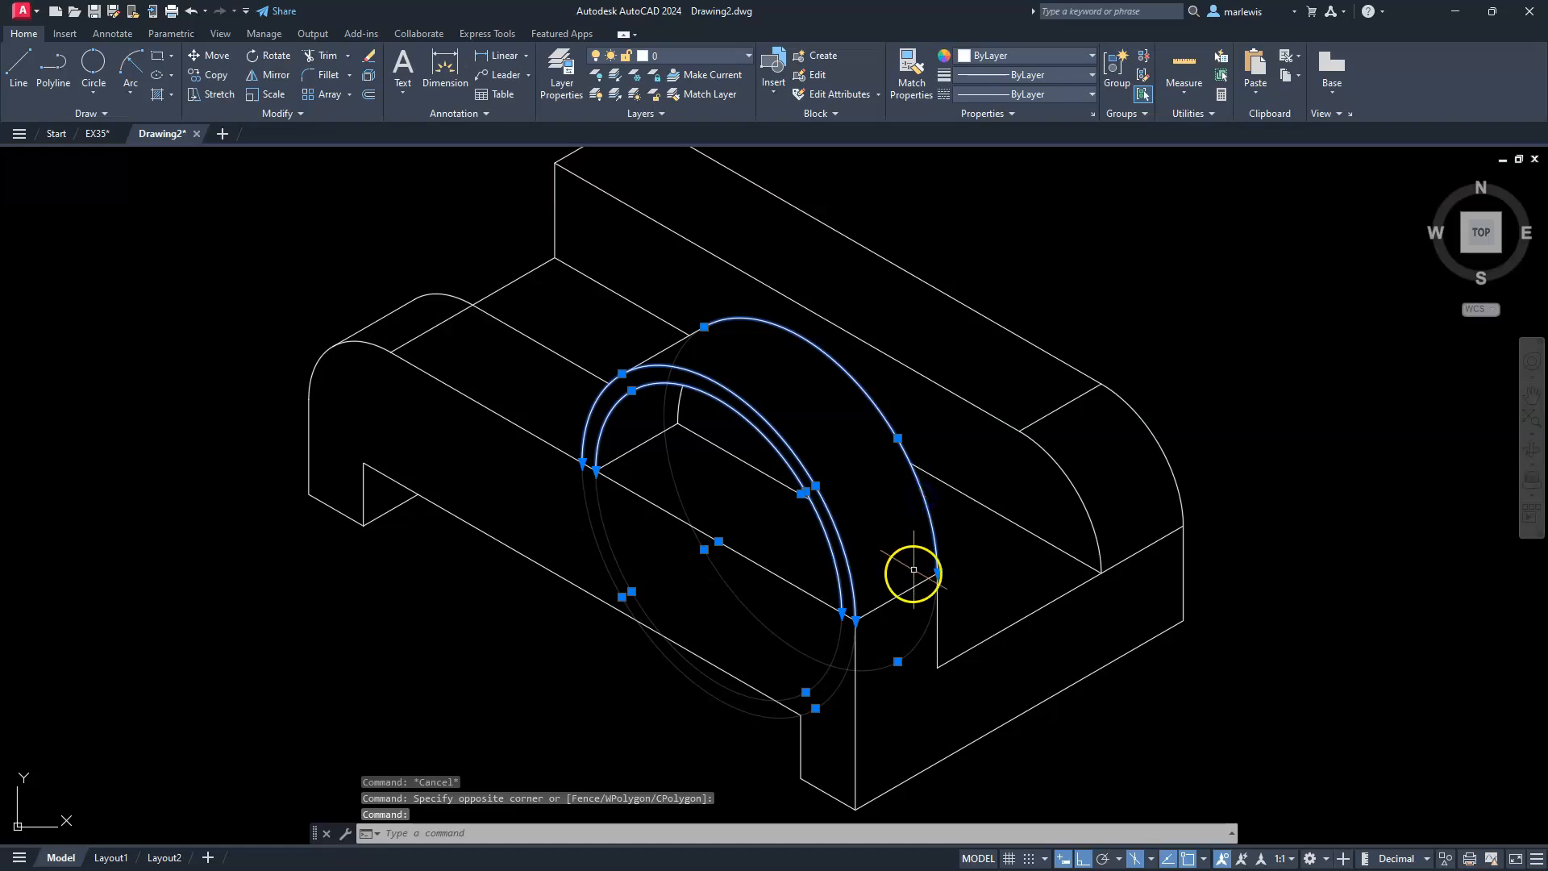
{"action": "left_click", "coordinate": [913, 588]}
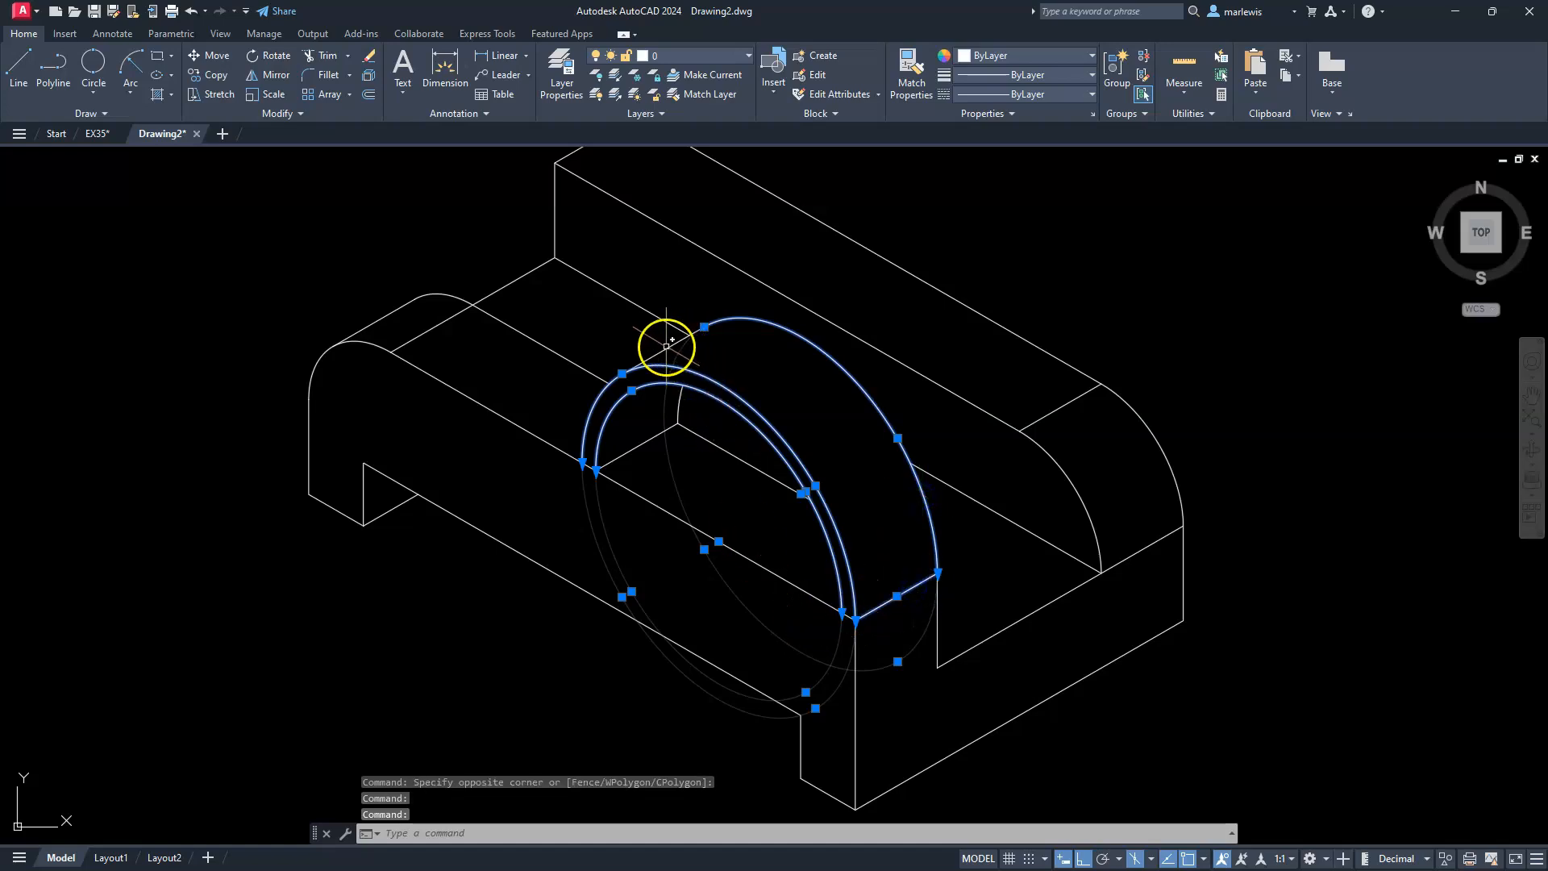
{"action": "left_click", "coordinate": [666, 349]}
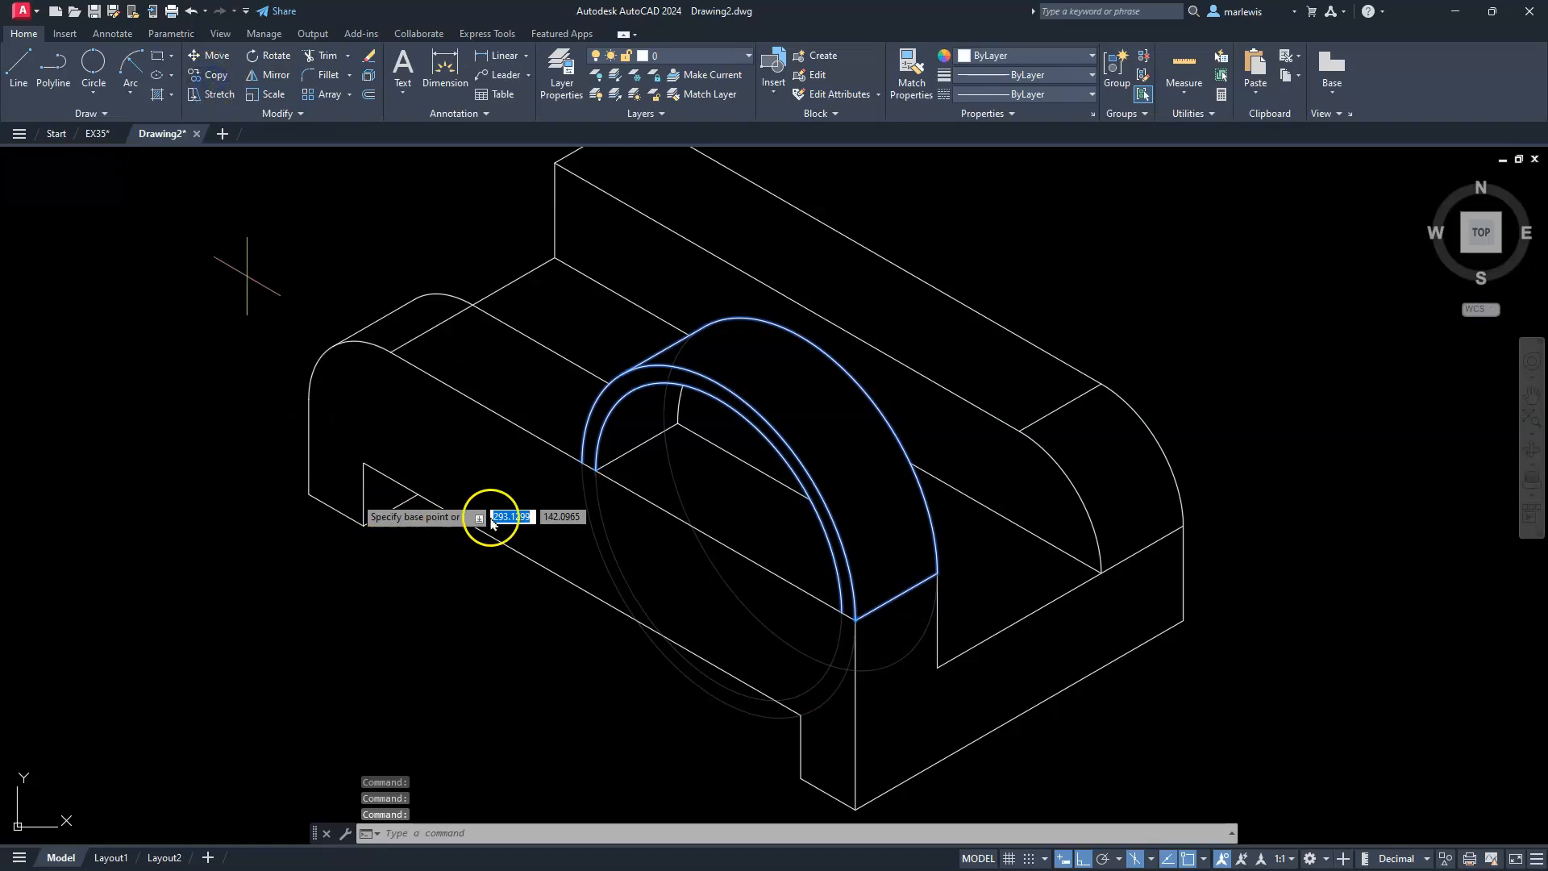
- Copy the selected front arch curves and edges from the outer arc's lower-left endpoint to the rear wall's upper-left corner
{"action": "scroll", "coordinate": [594, 459], "scroll_direction": "up", "scroll_amount": 7}
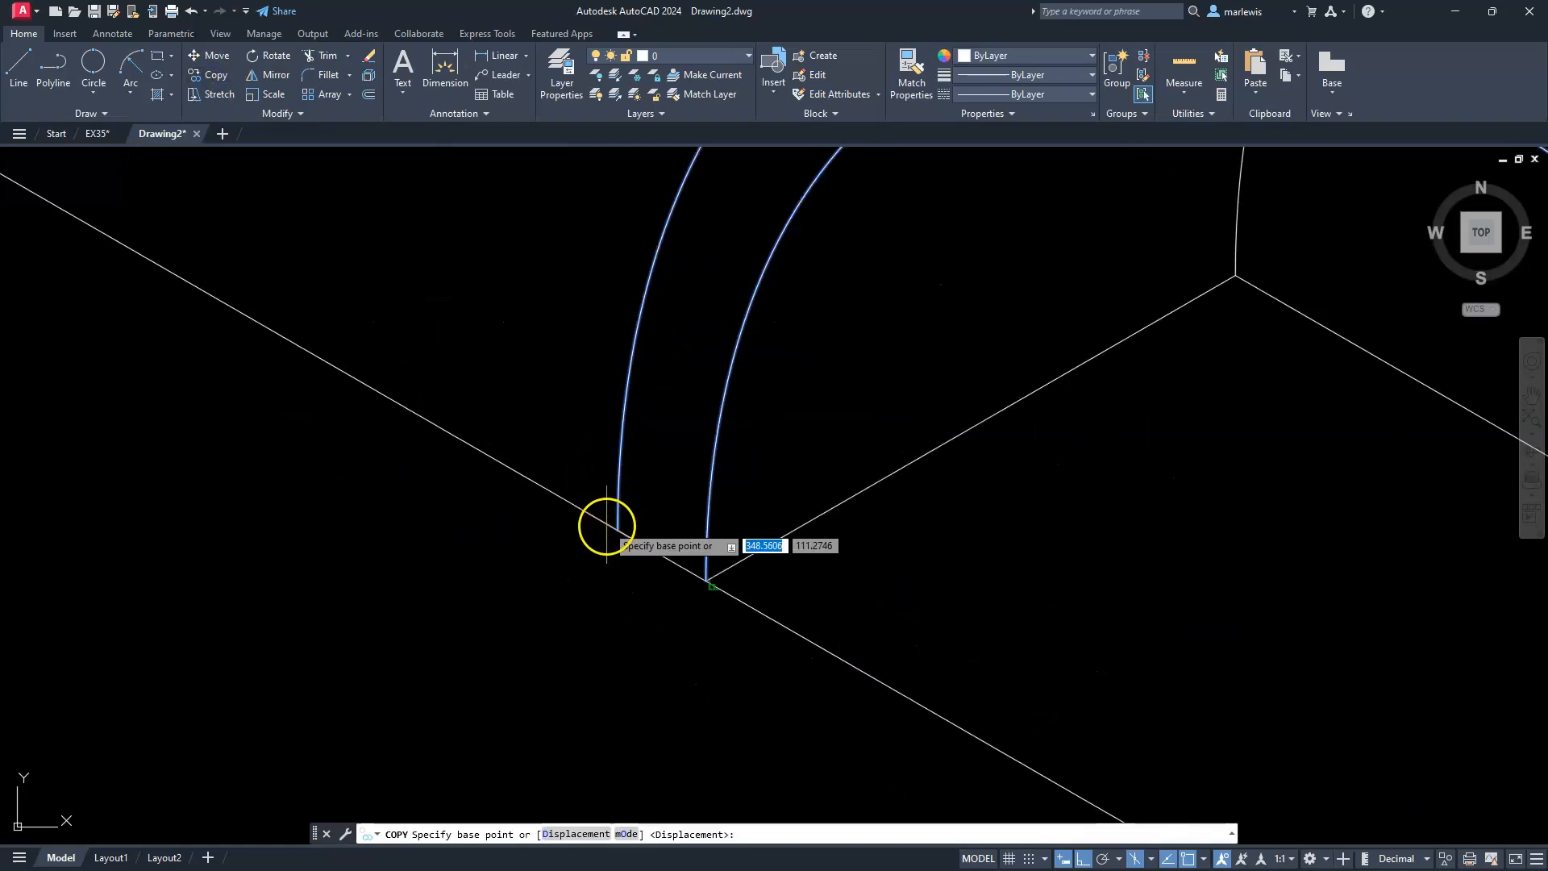
{"action": "left_click", "coordinate": [619, 529]}
{"action": "scroll", "coordinate": [620, 524], "scroll_direction": "down", "scroll_amount": 7}
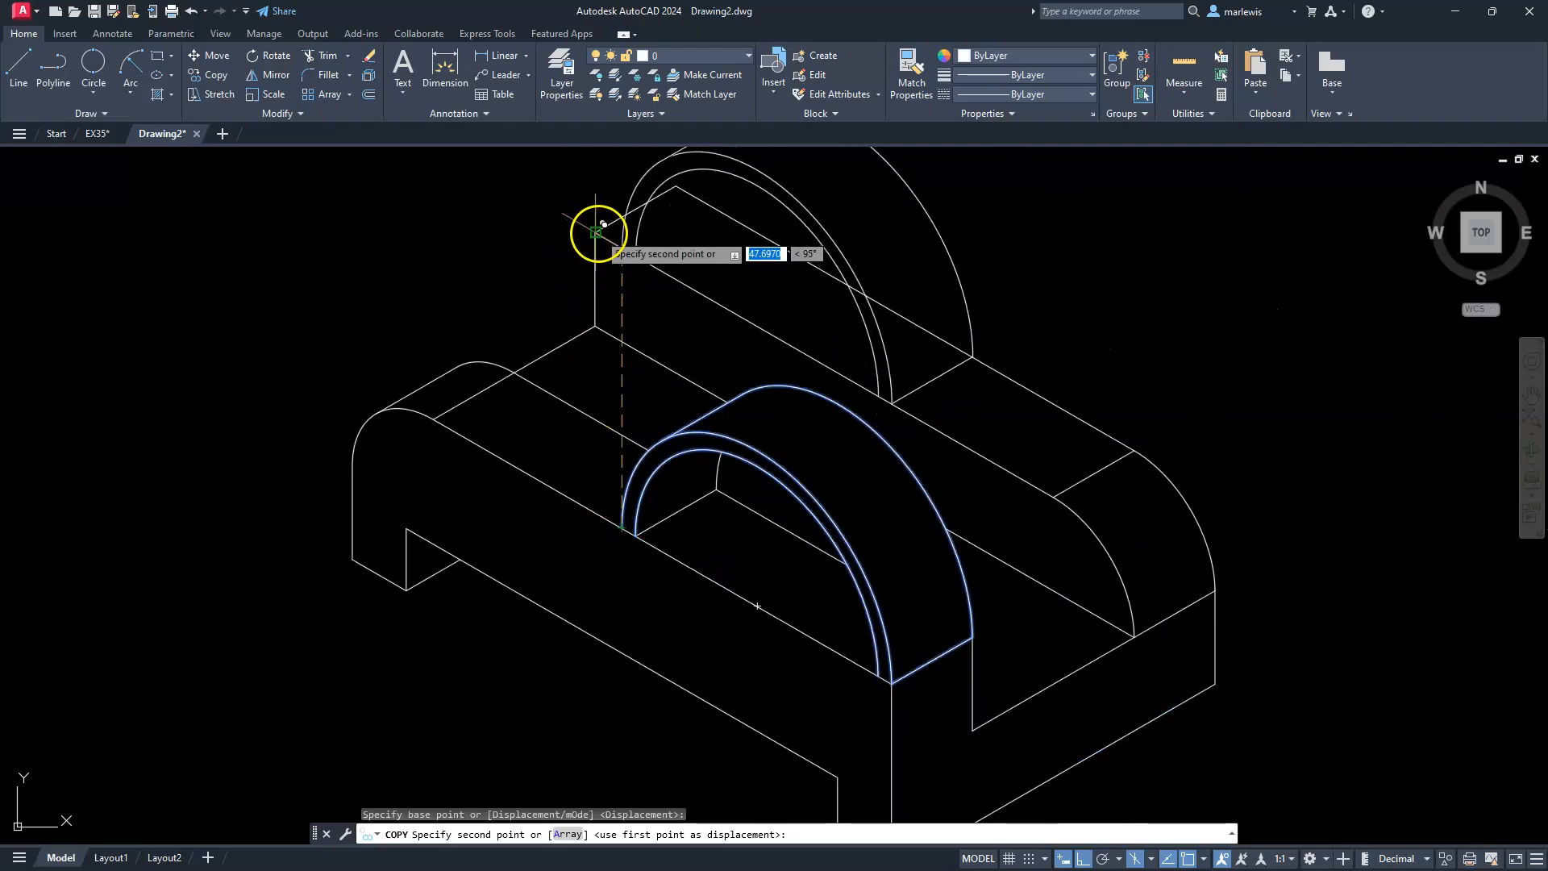
{"action": "left_click", "coordinate": [596, 233]}
{"action": "key", "text": "Escape"}
{"action": "key", "text": "Escape"}
{"action": "key", "text": "Escape"}
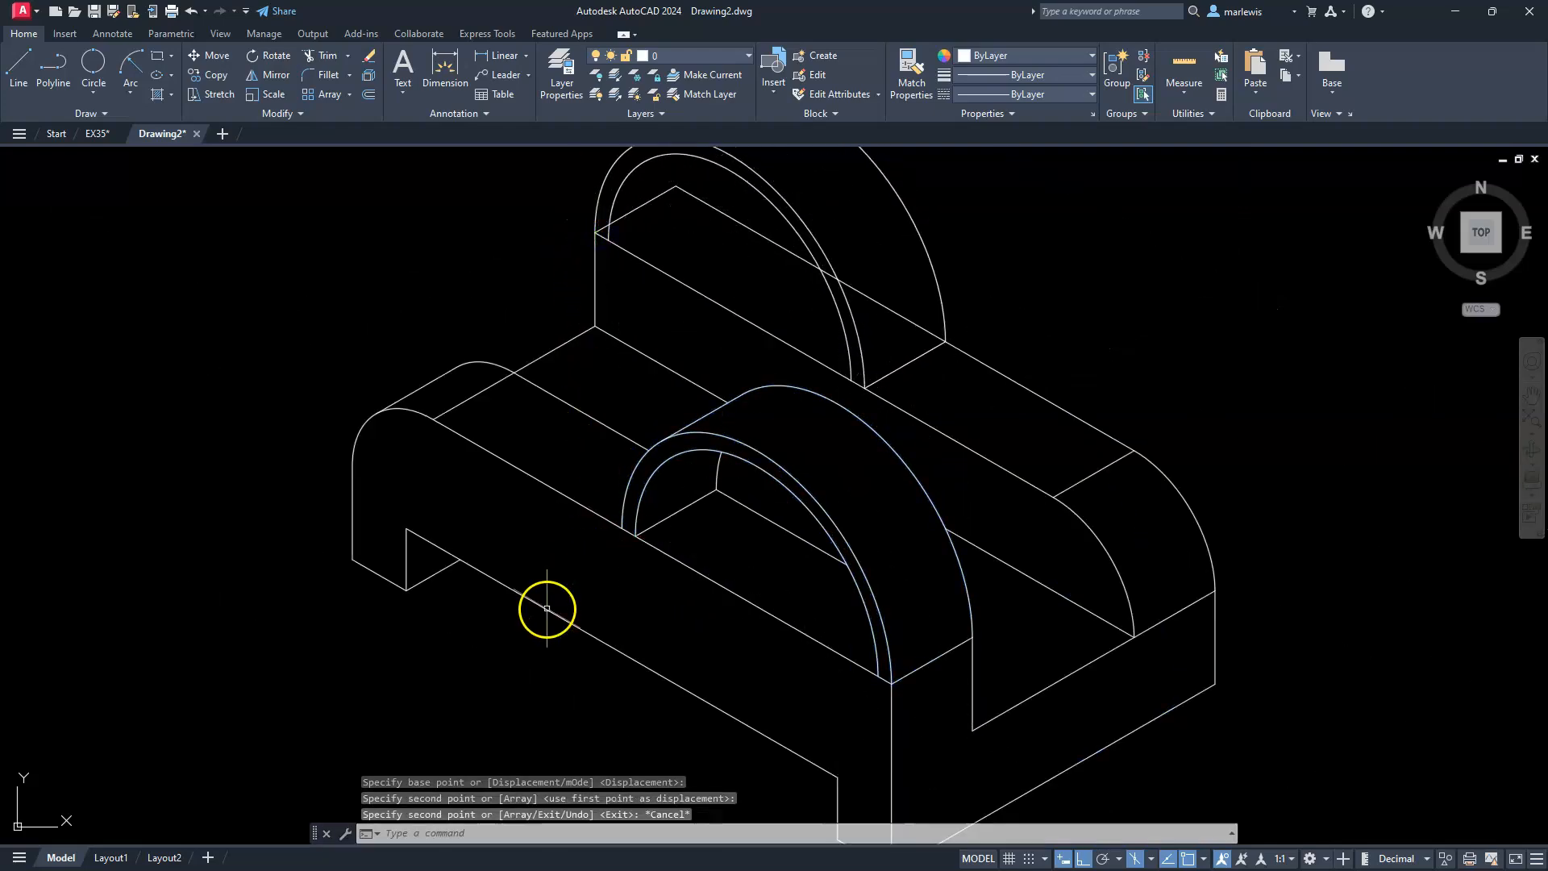
- Copy the short inner depth arc of the front arch to the rear arch, using the same base and target corners
{"action": "middle_click_drag", "start_coordinate": [722, 389], "coordinate": [766, 525]}
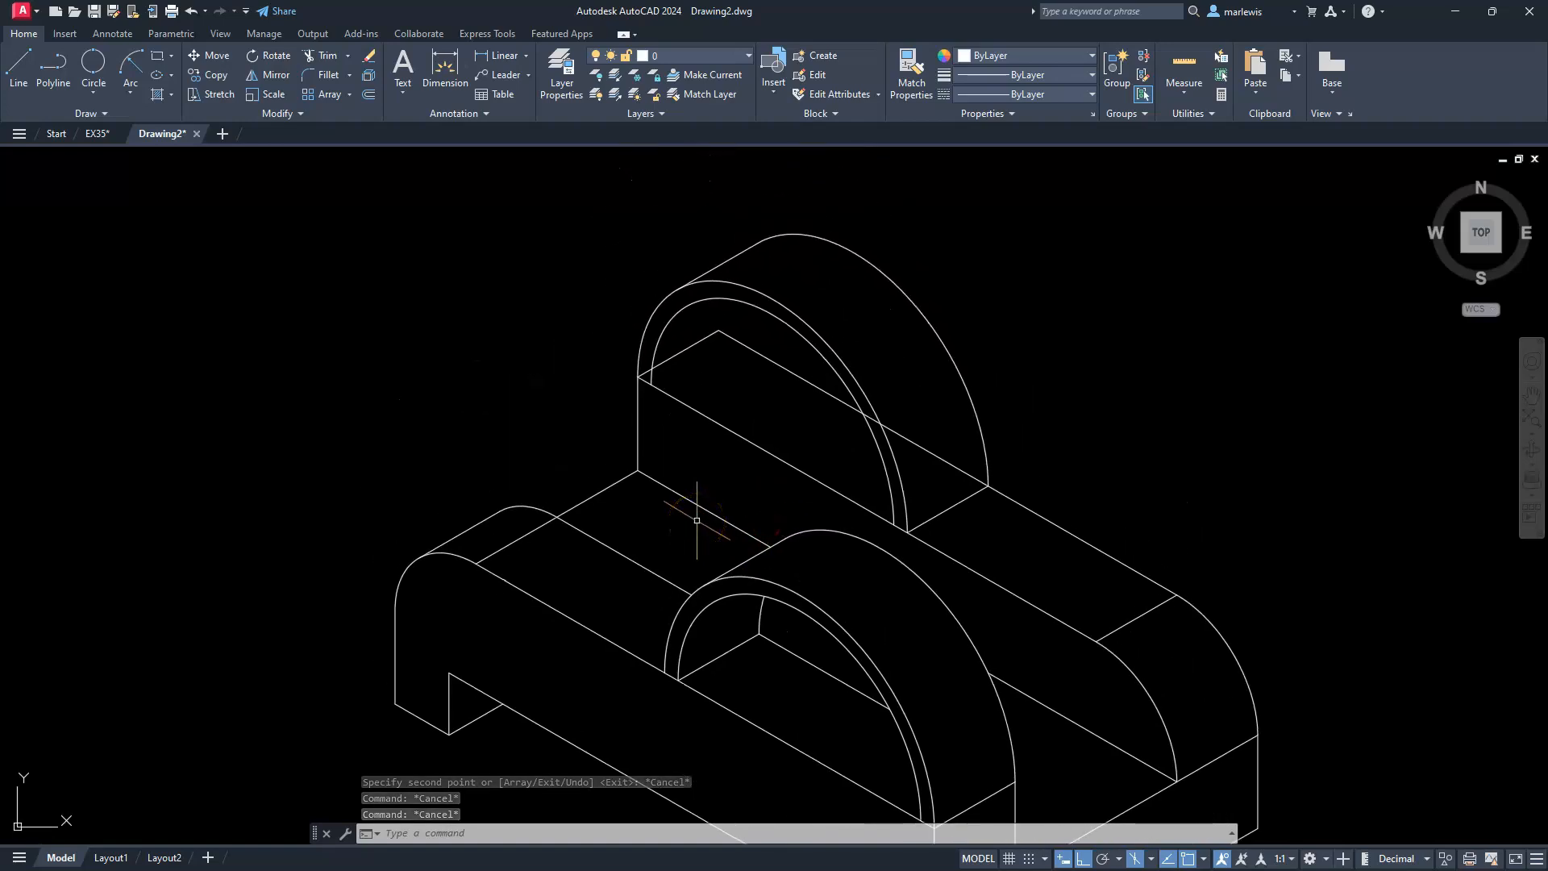
{"action": "key", "text": "Escape"}
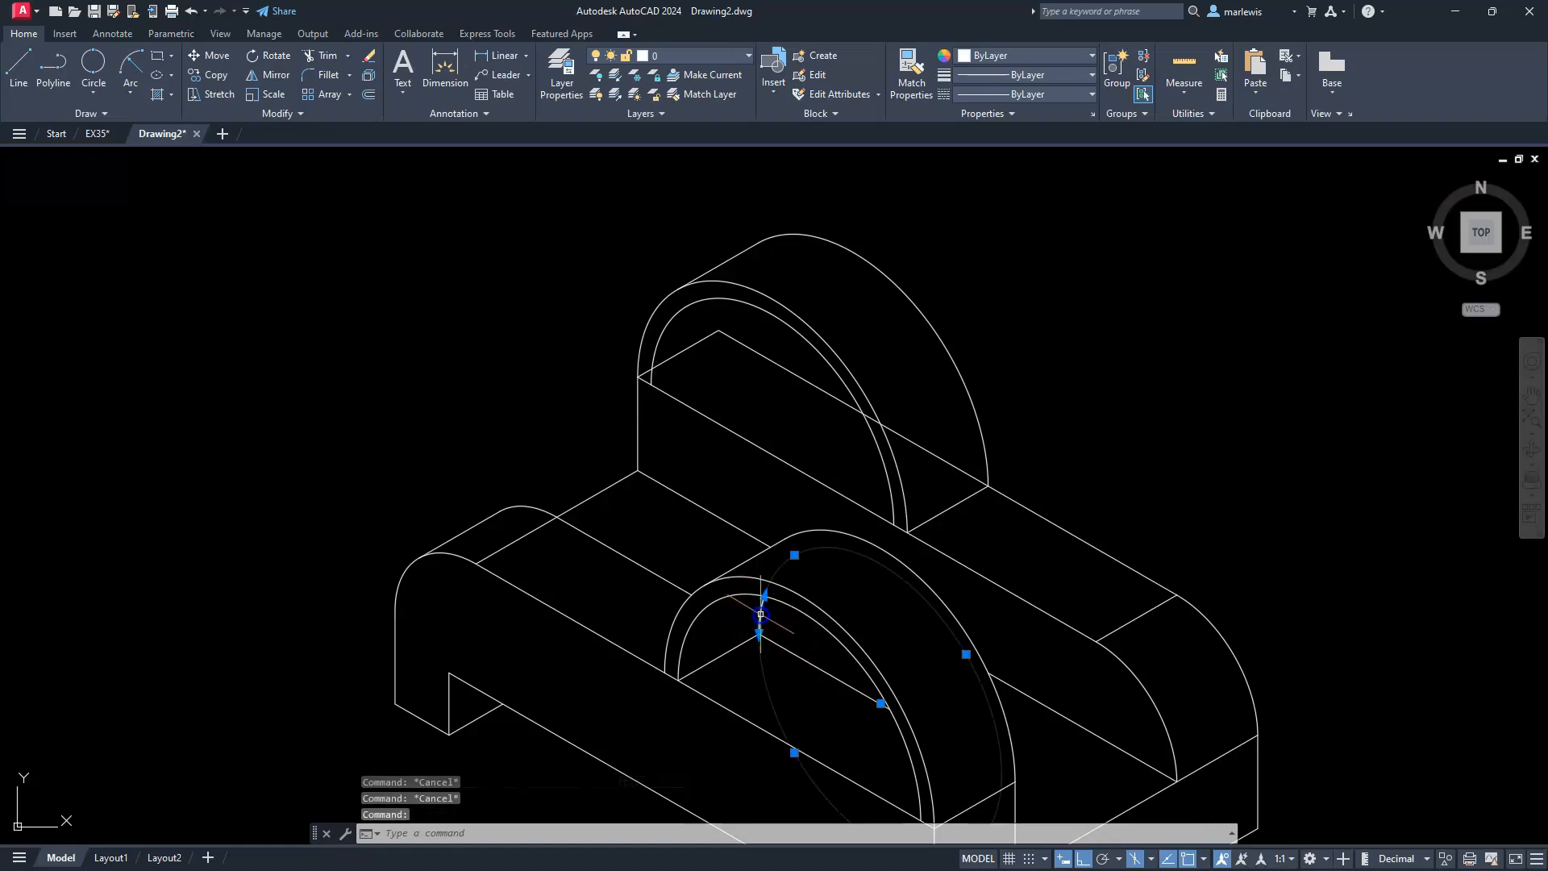
{"action": "left_click", "coordinate": [195, 78]}
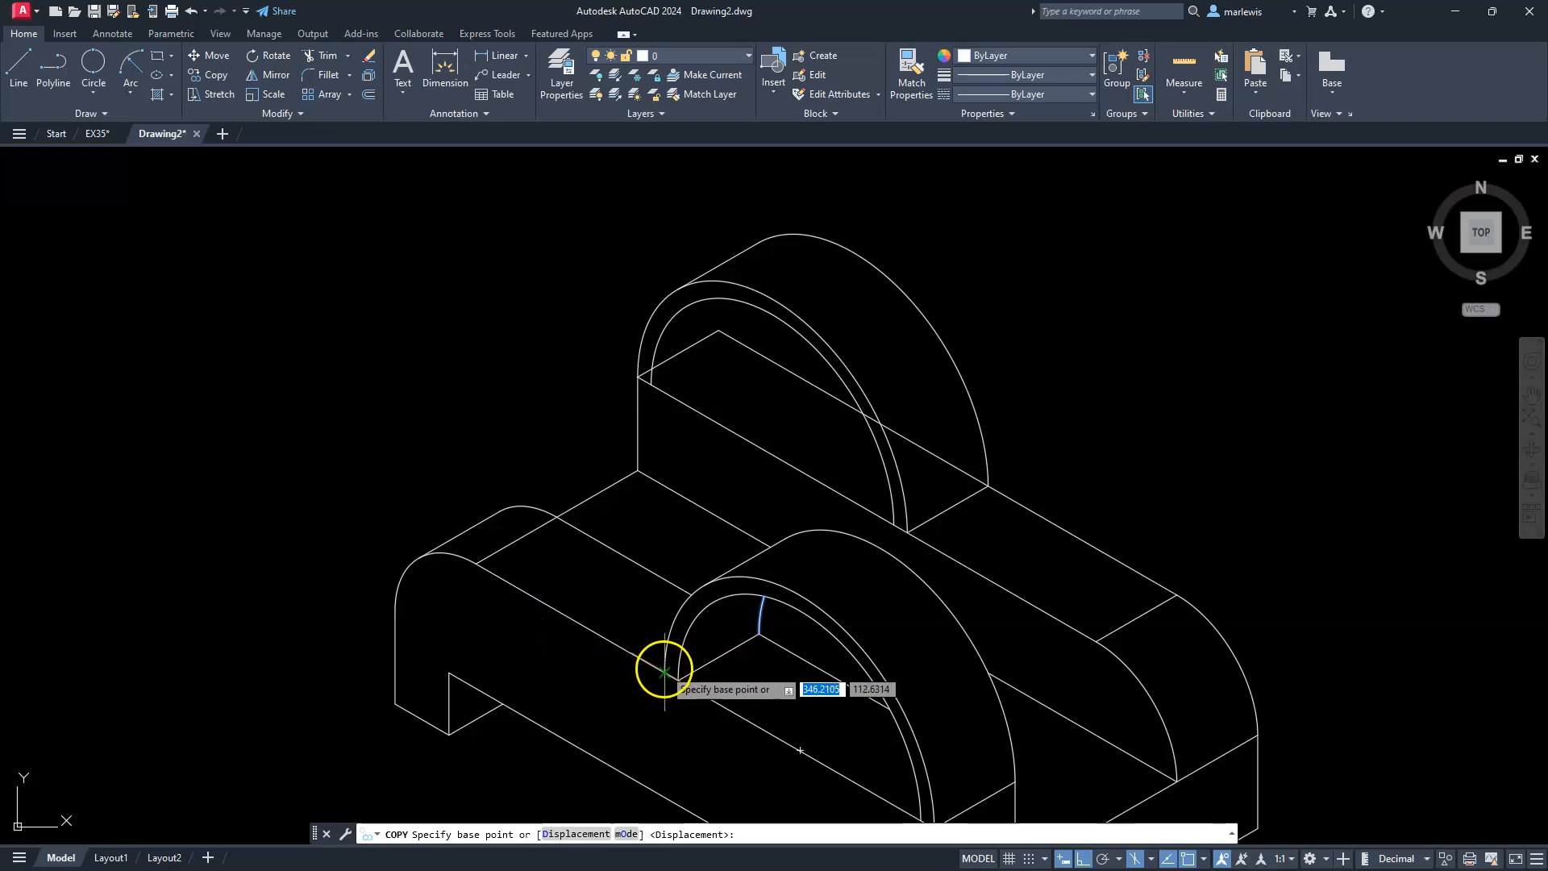
{"action": "scroll", "coordinate": [658, 669], "scroll_direction": "up", "scroll_amount": 5}
{"action": "left_click", "coordinate": [654, 676]}
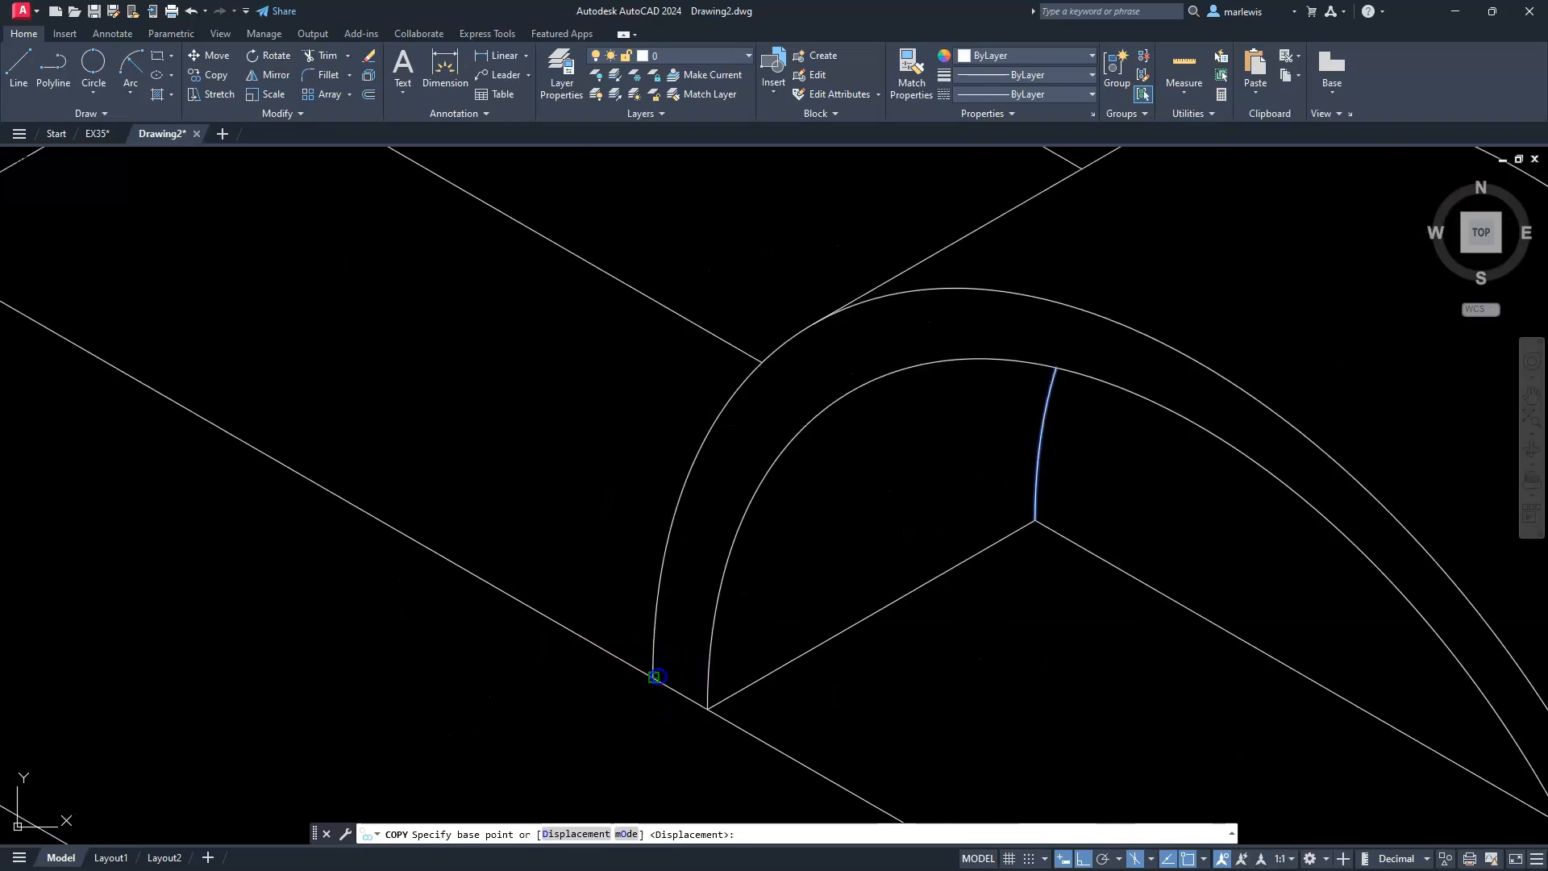
{"action": "scroll", "coordinate": [656, 674], "scroll_direction": "down", "scroll_amount": 5}
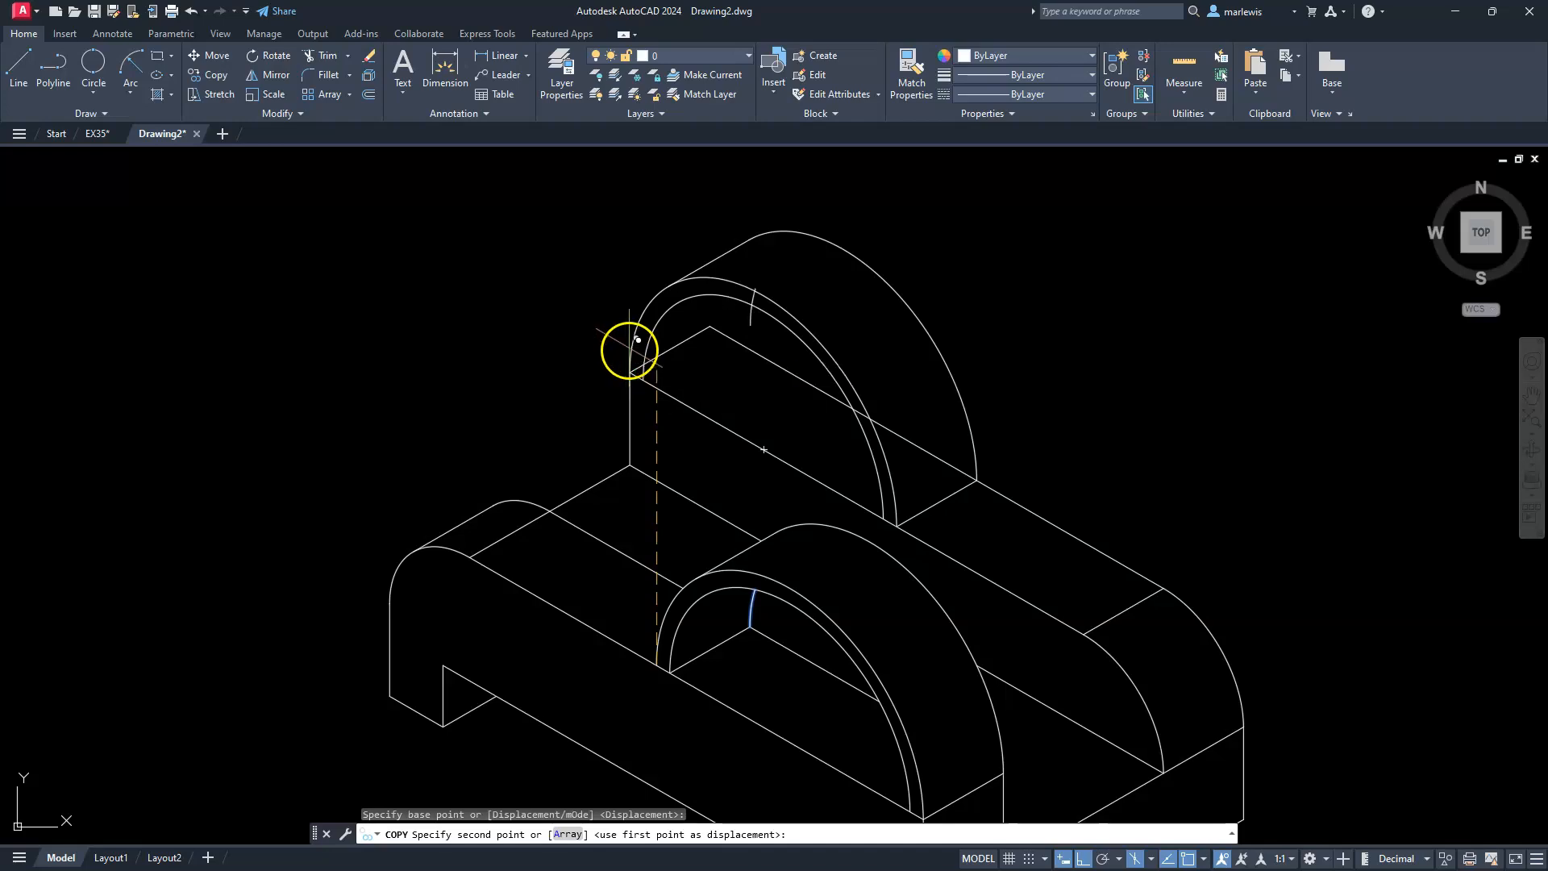
{"action": "left_click", "coordinate": [630, 348]}
{"action": "key", "text": "Escape"}
{"action": "key", "text": "Escape"}
{"action": "key", "text": "Escape"}
{"action": "key", "text": "Escape"}
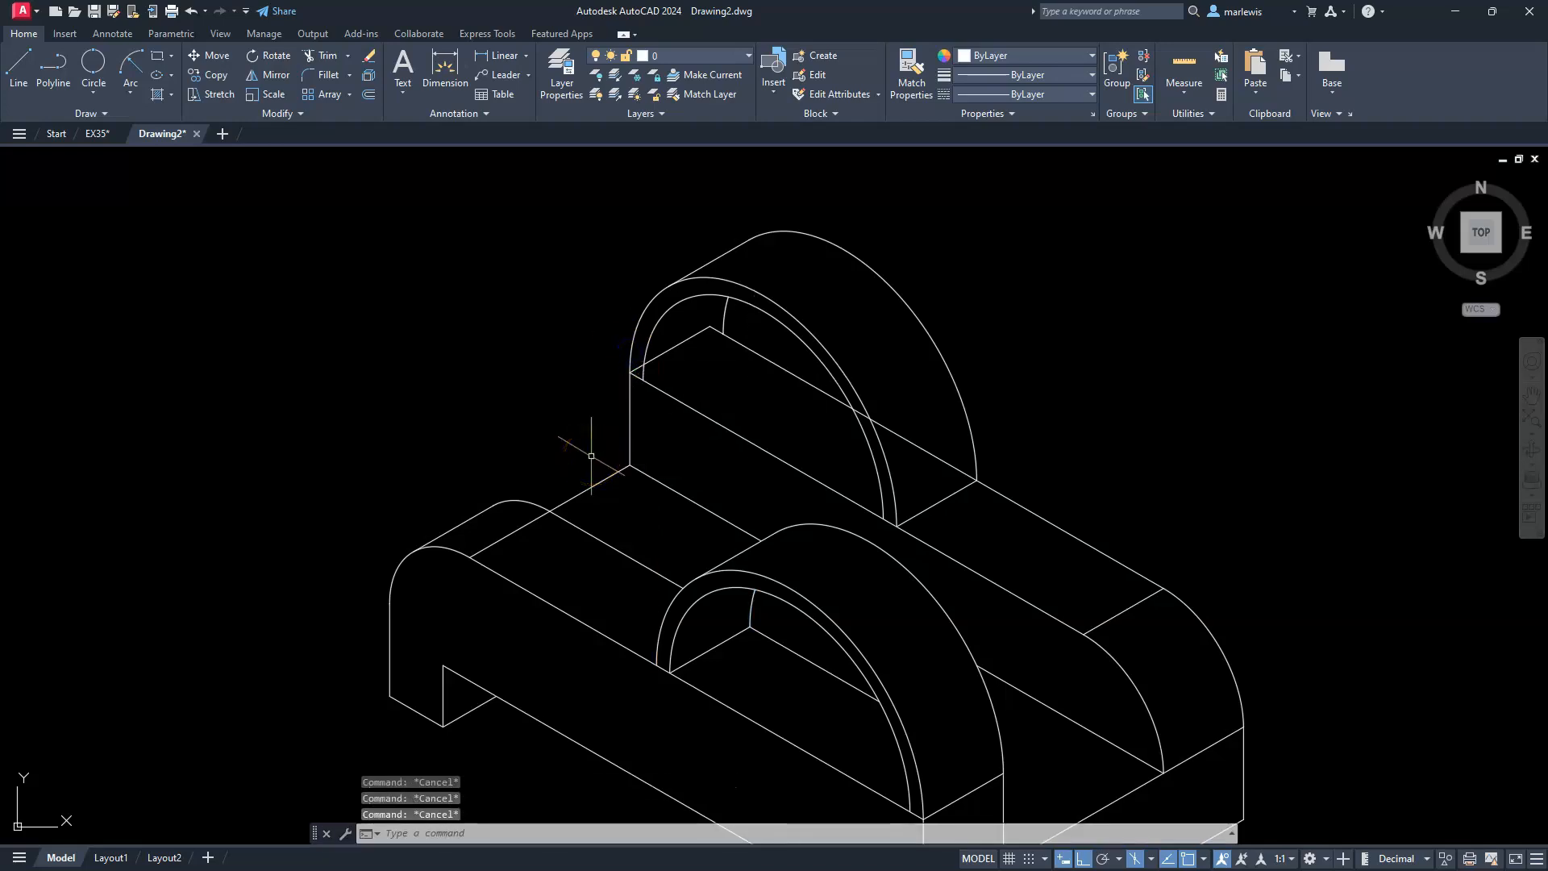
- Move the short slanted line at the rear wall's upper-left corner to the lower-left endpoint of the rear arch's inner arc
{"action": "scroll", "coordinate": [684, 332], "scroll_direction": "up", "scroll_amount": 6}
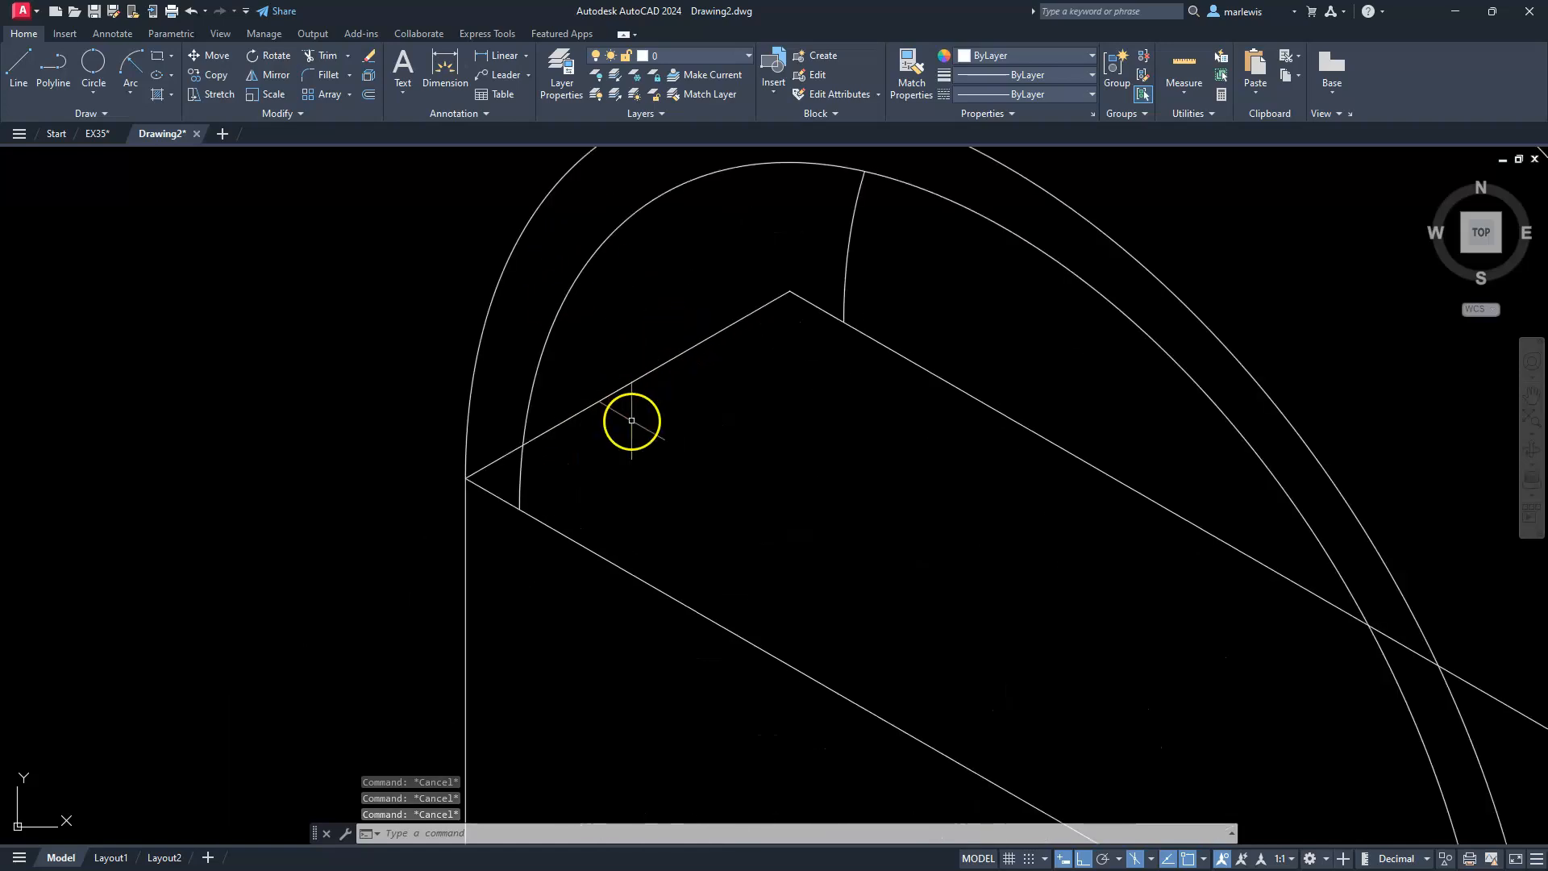
{"action": "left_click", "coordinate": [607, 403]}
{"action": "left_click", "coordinate": [605, 361]}
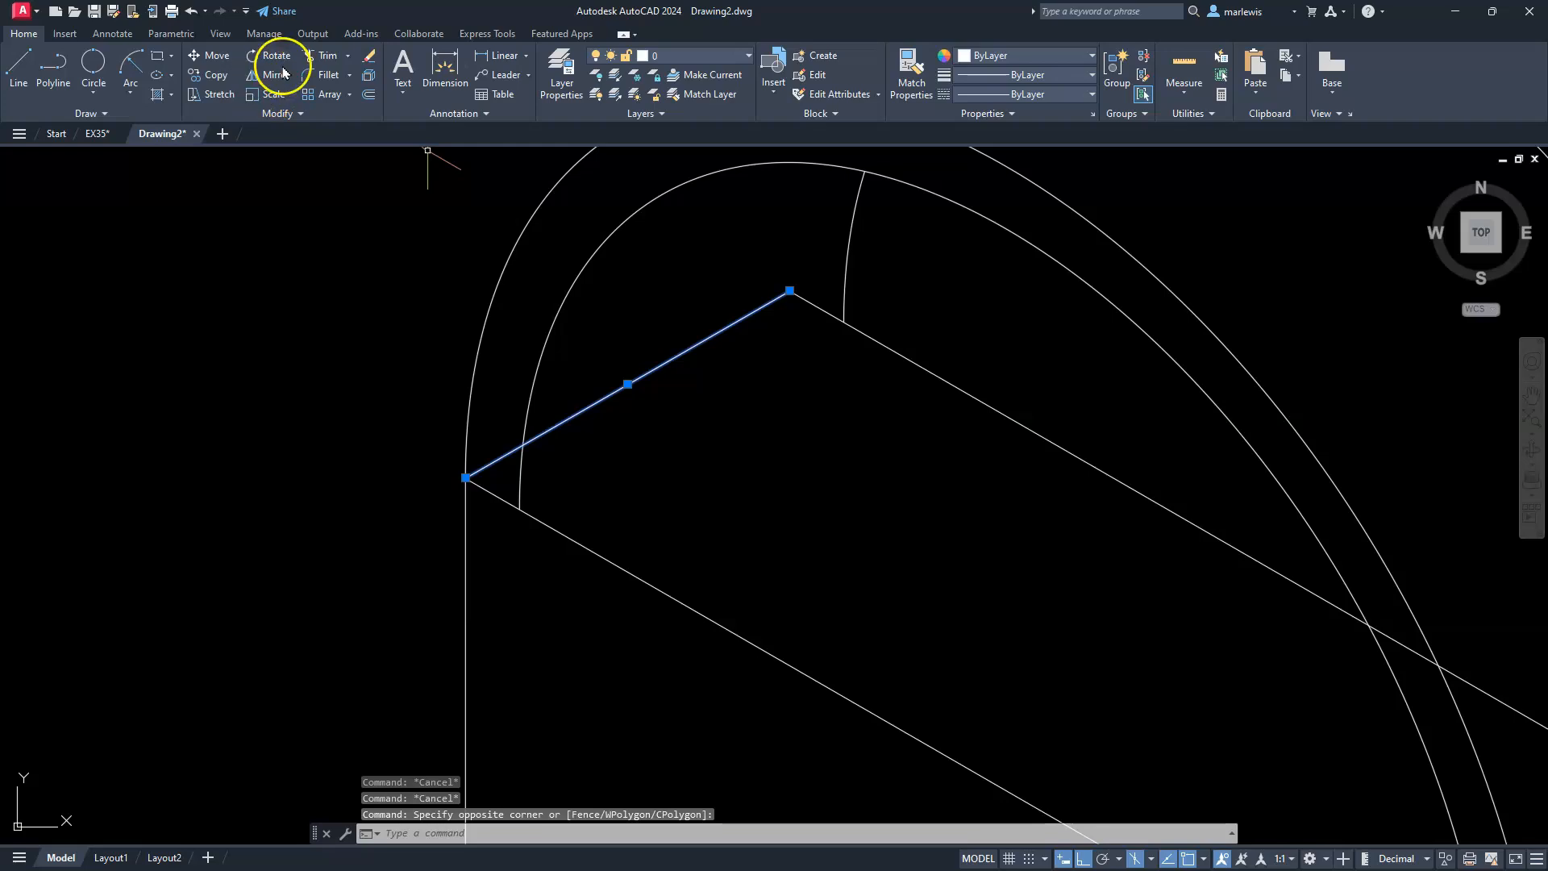
{"action": "left_click", "coordinate": [214, 56]}
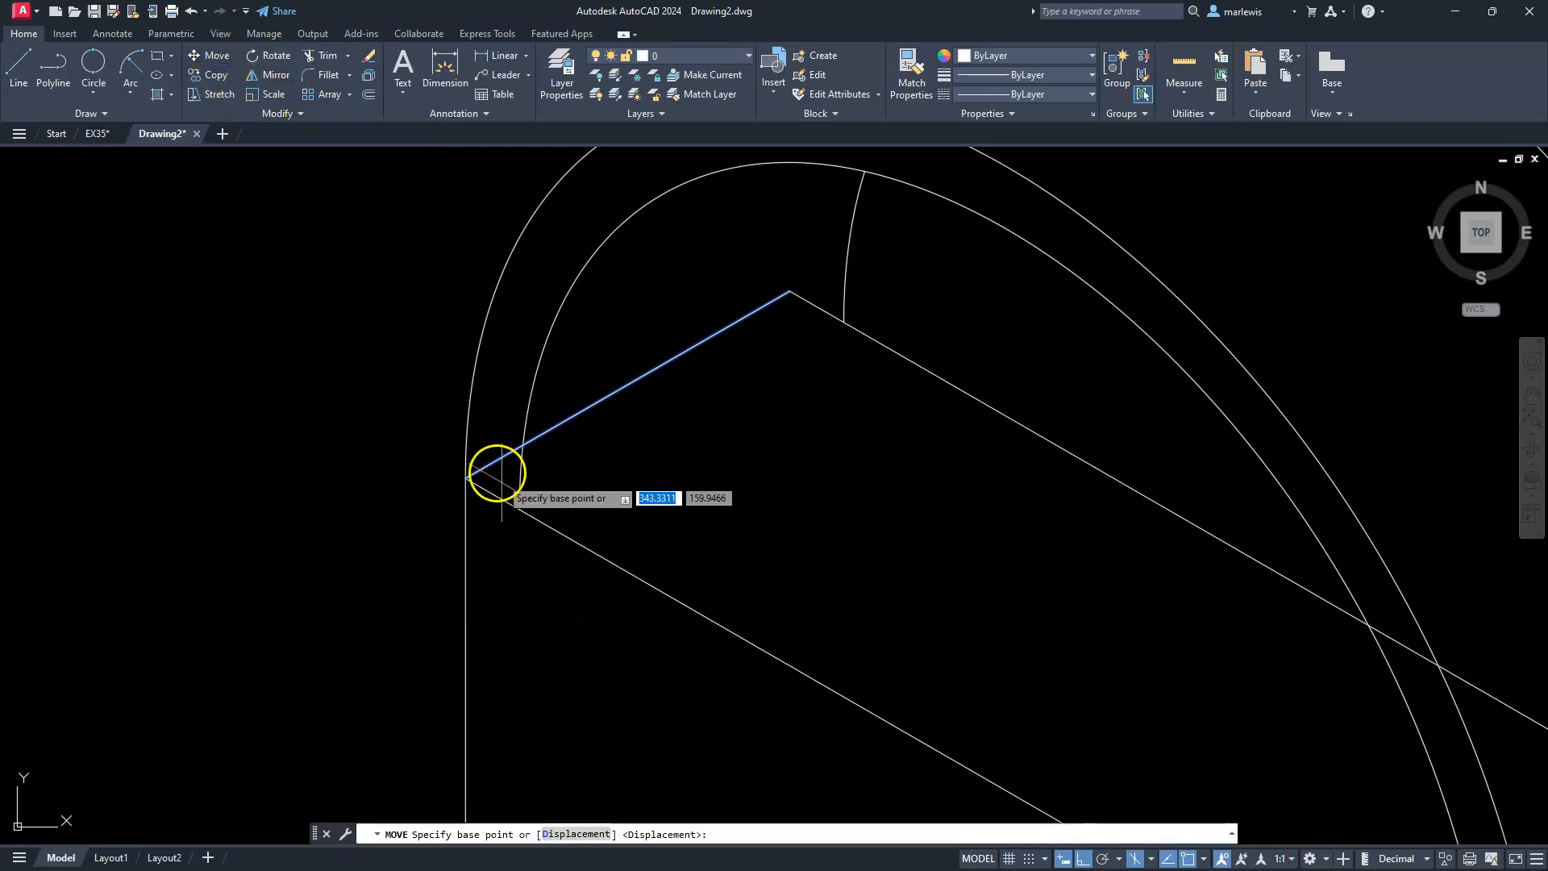
{"action": "left_click", "coordinate": [476, 475]}
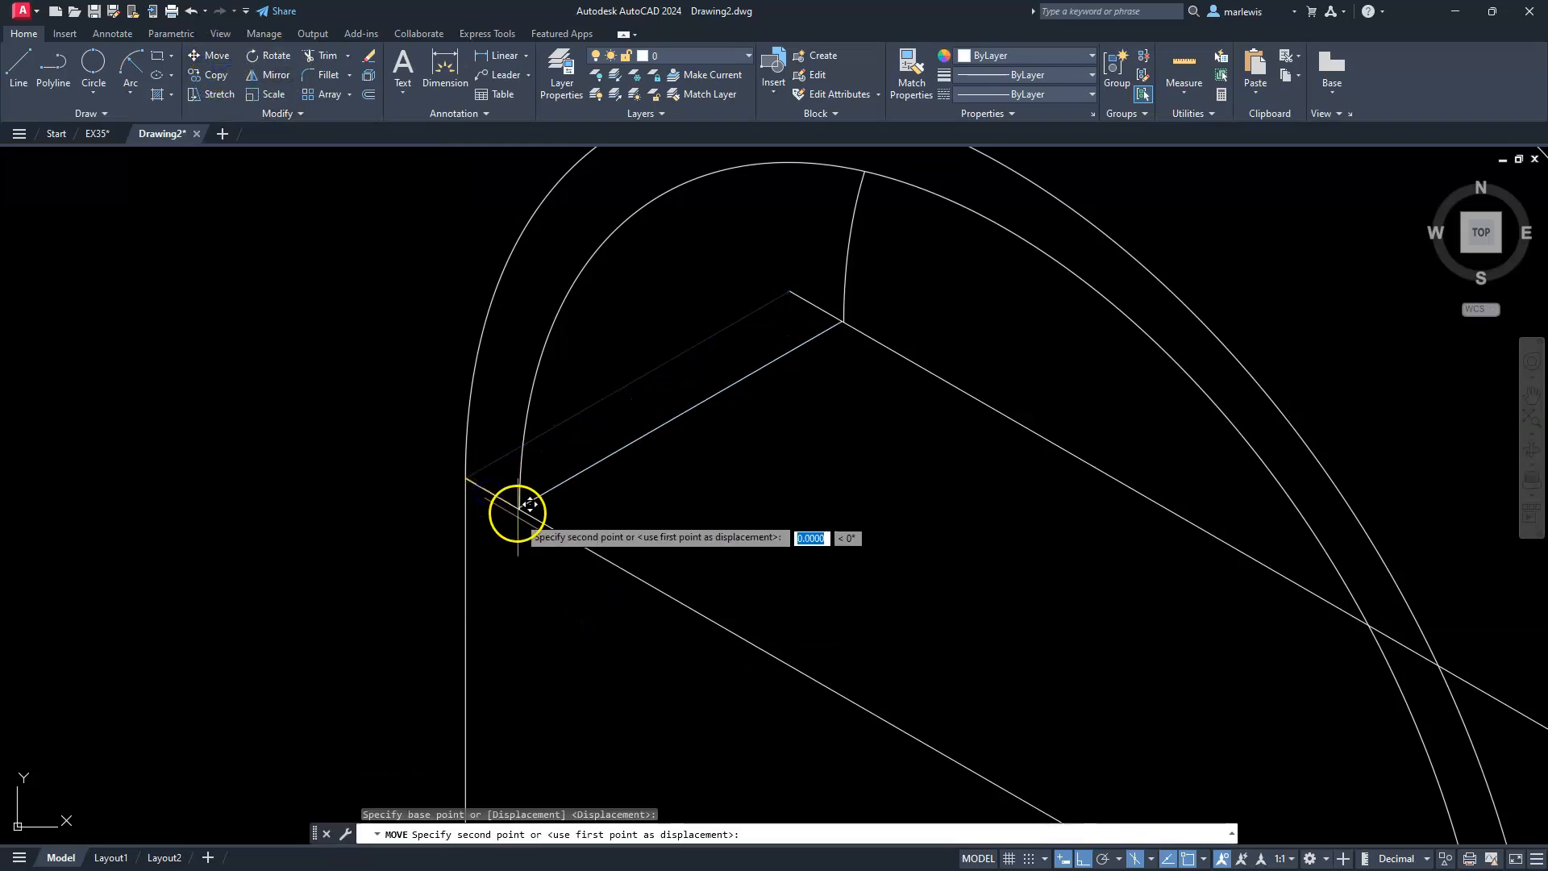
{"action": "left_click", "coordinate": [518, 508]}
- Trim the rear arch's stray line ends near its inner left corner and the back edge hidden behind the arch band
{"action": "scroll", "coordinate": [591, 547], "scroll_direction": "down", "scroll_amount": 5}
{"action": "middle_click_drag", "start_coordinate": [748, 662], "coordinate": [655, 539]}
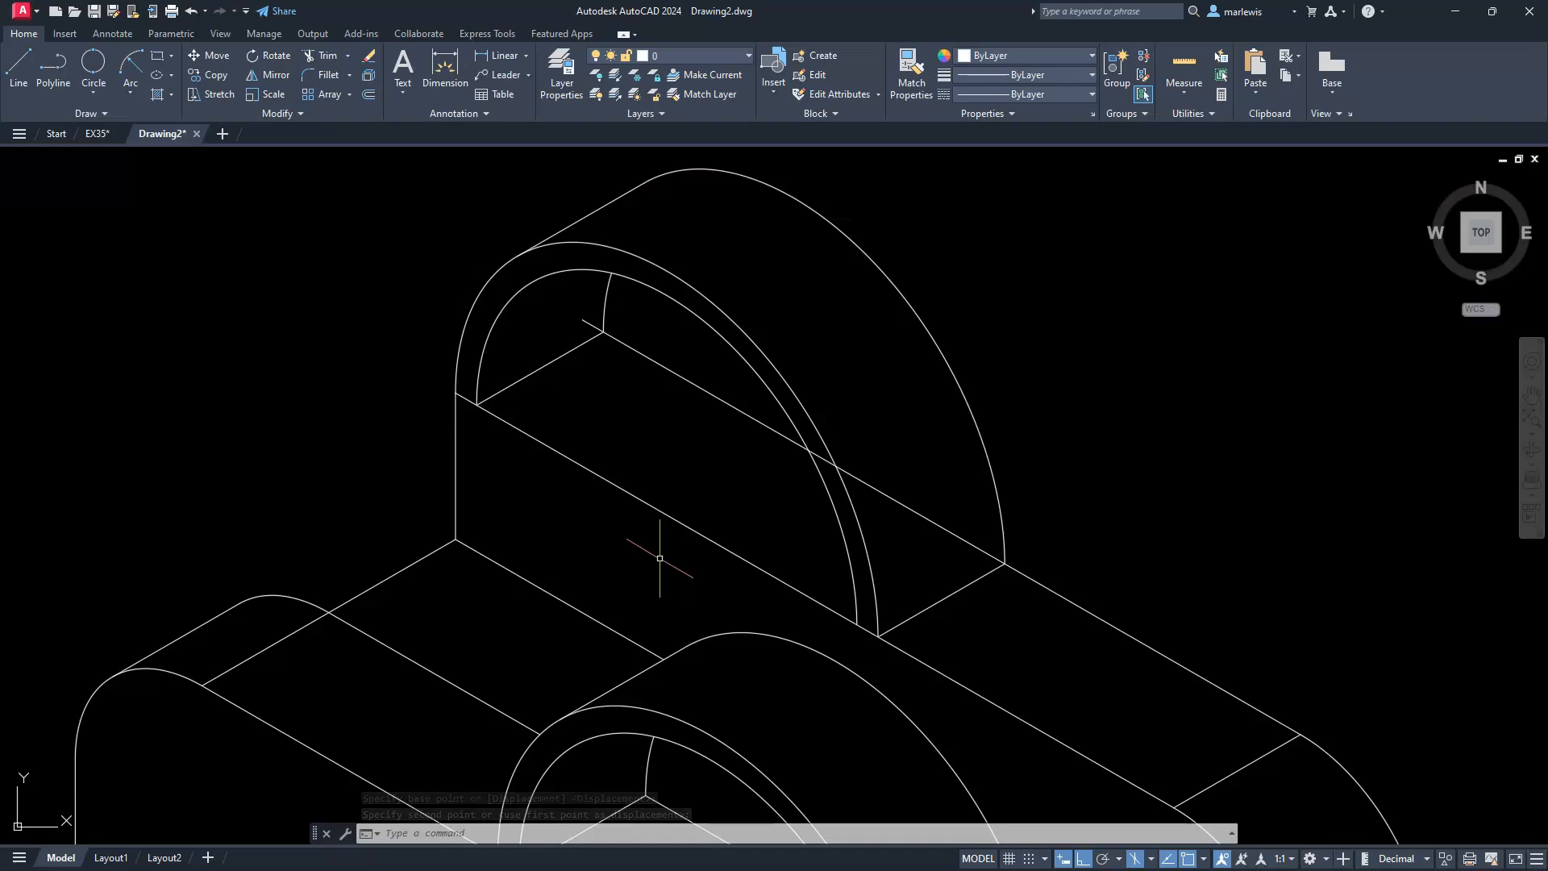
{"action": "key", "text": "Escape"}
{"action": "key", "text": "Escape"}
{"action": "type", "text": "tr"}
{"action": "key", "text": "Return"}
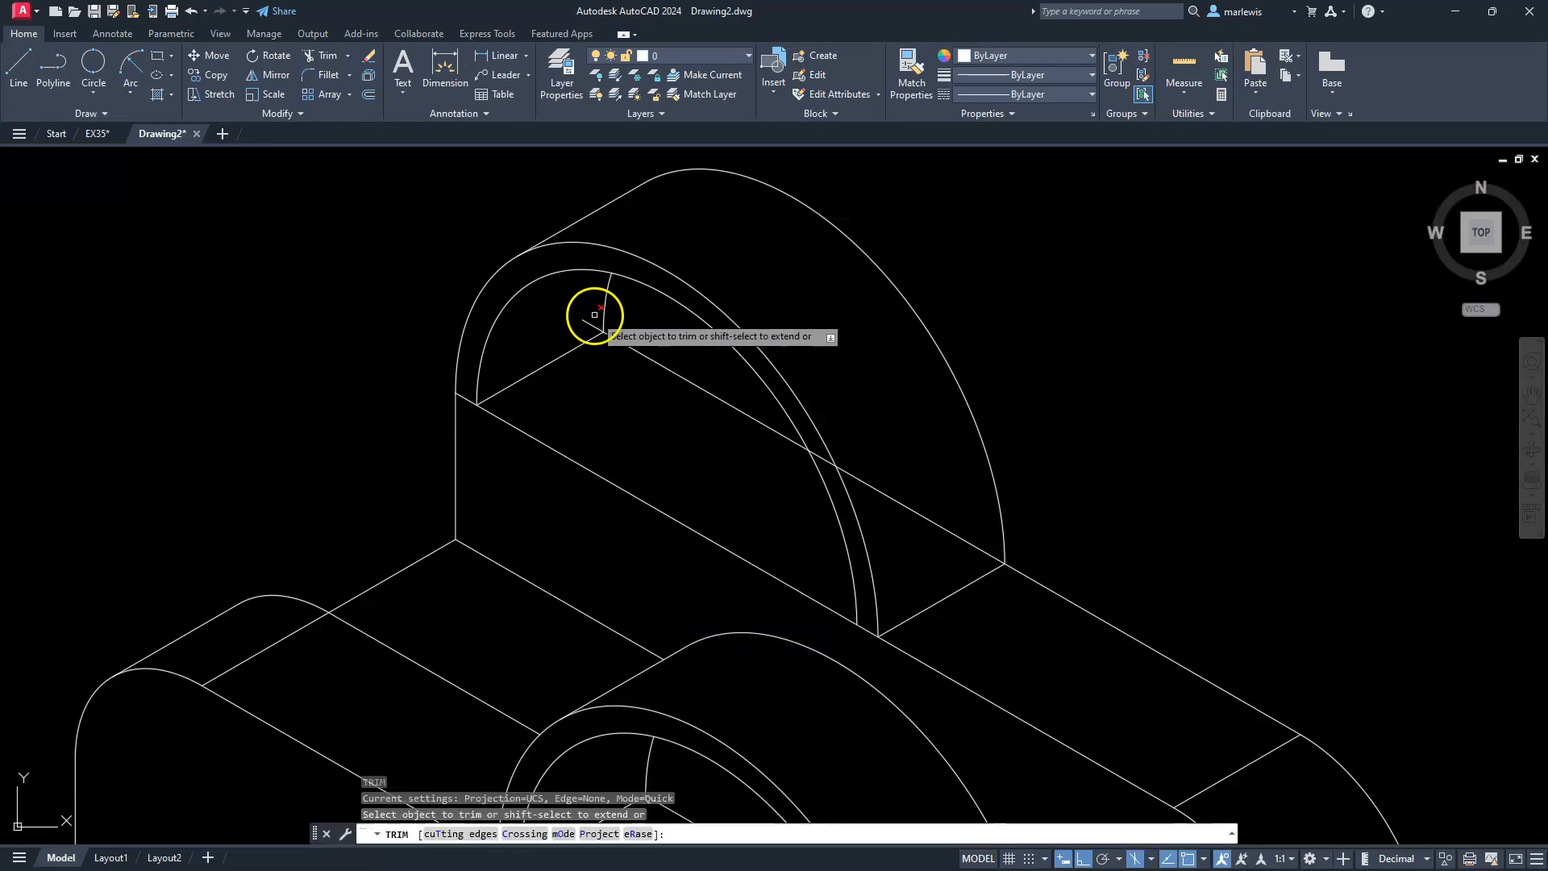
{"action": "left_click", "coordinate": [595, 325]}
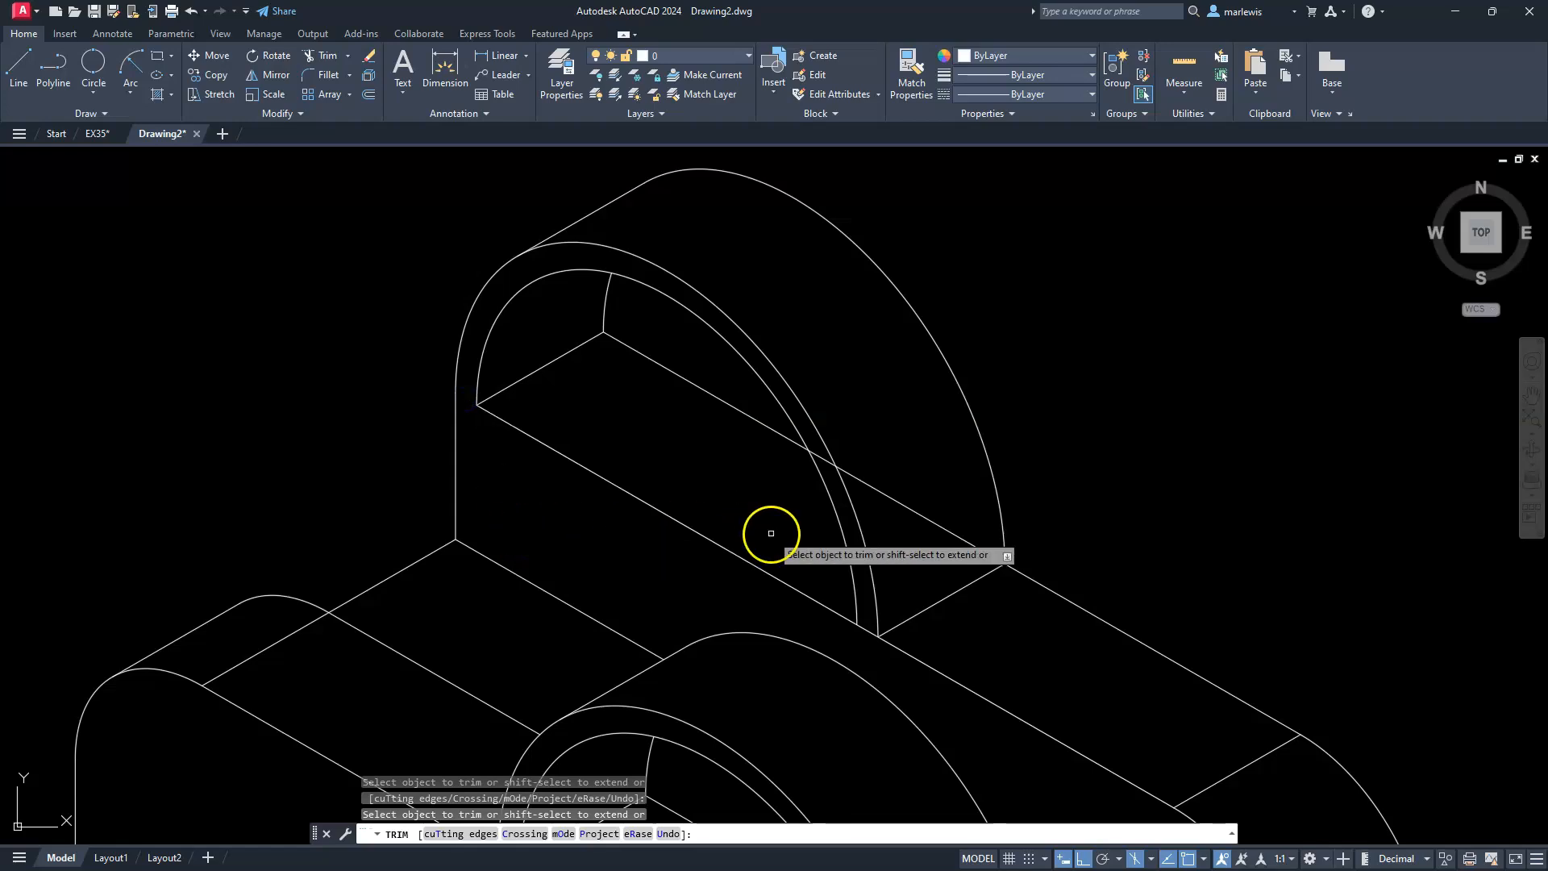
{"action": "left_click", "coordinate": [825, 456]}
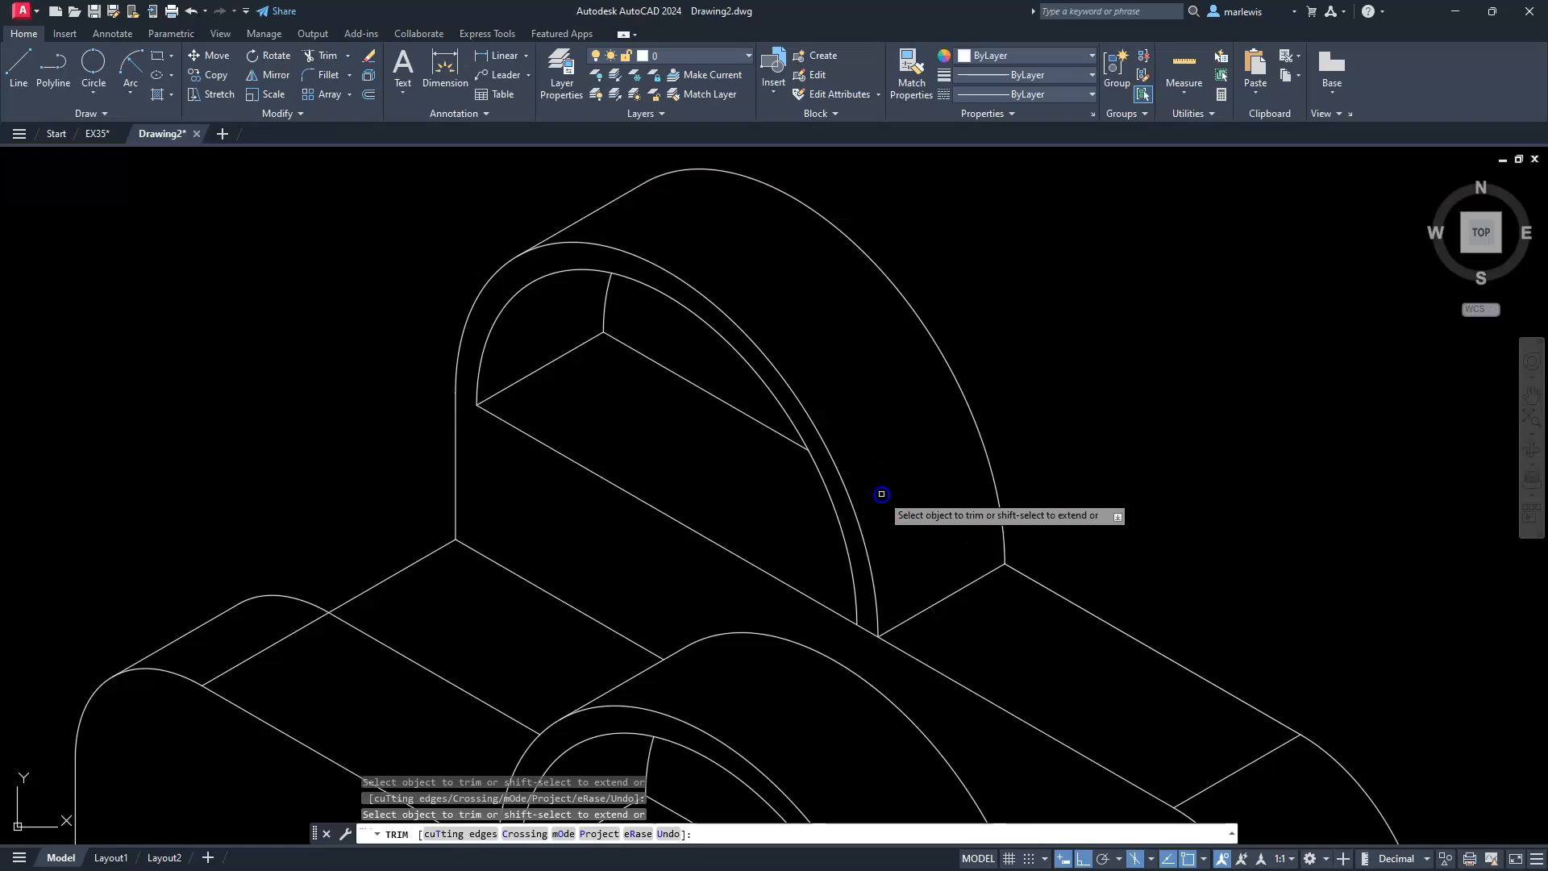
{"action": "scroll", "coordinate": [884, 468], "scroll_direction": "down", "scroll_amount": 5}
{"action": "scroll", "coordinate": [975, 405], "scroll_direction": "up", "scroll_amount": 3}
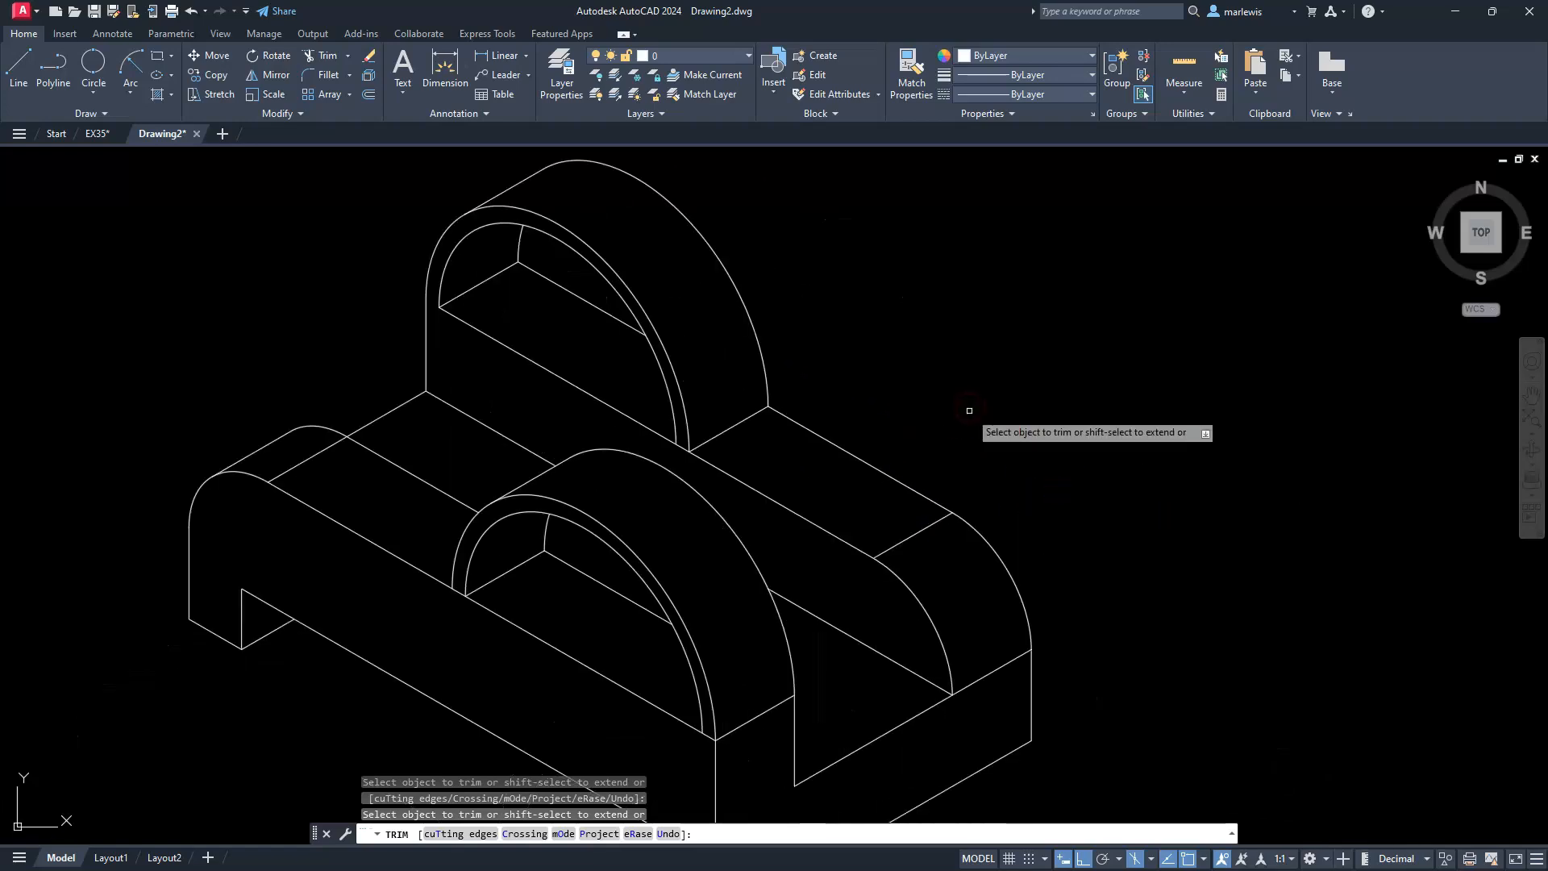
{"action": "scroll", "coordinate": [969, 410], "scroll_direction": "down", "scroll_amount": 2}
{"action": "middle_click_drag", "start_coordinate": [969, 410], "coordinate": [1023, 418]}
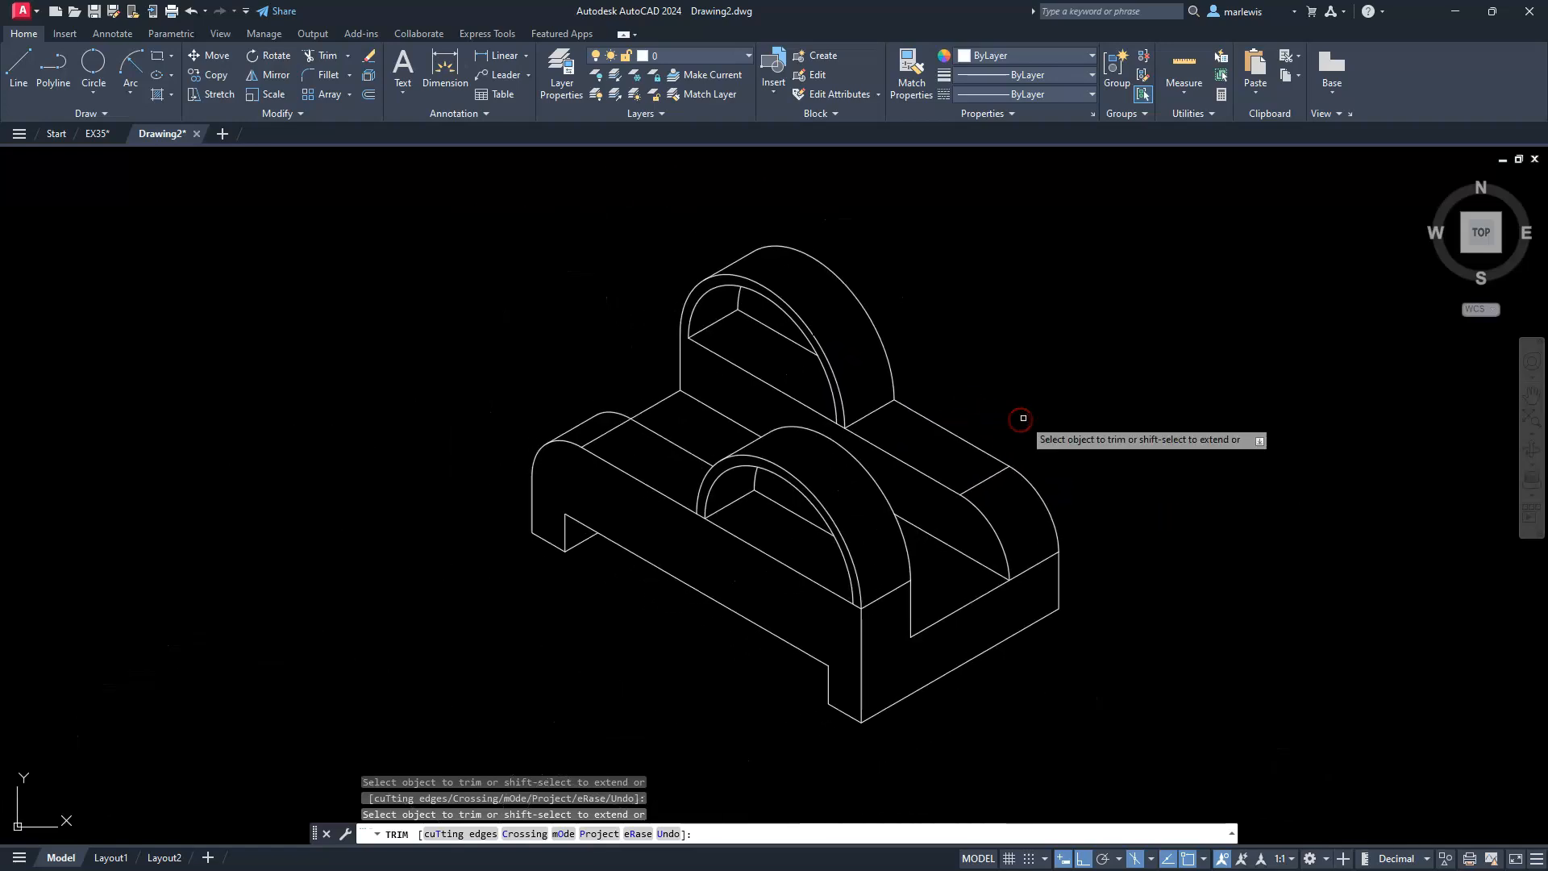
{"action": "key", "text": "Escape"}
{"action": "key", "text": "Escape"}
{"action": "key", "text": "Escape"}
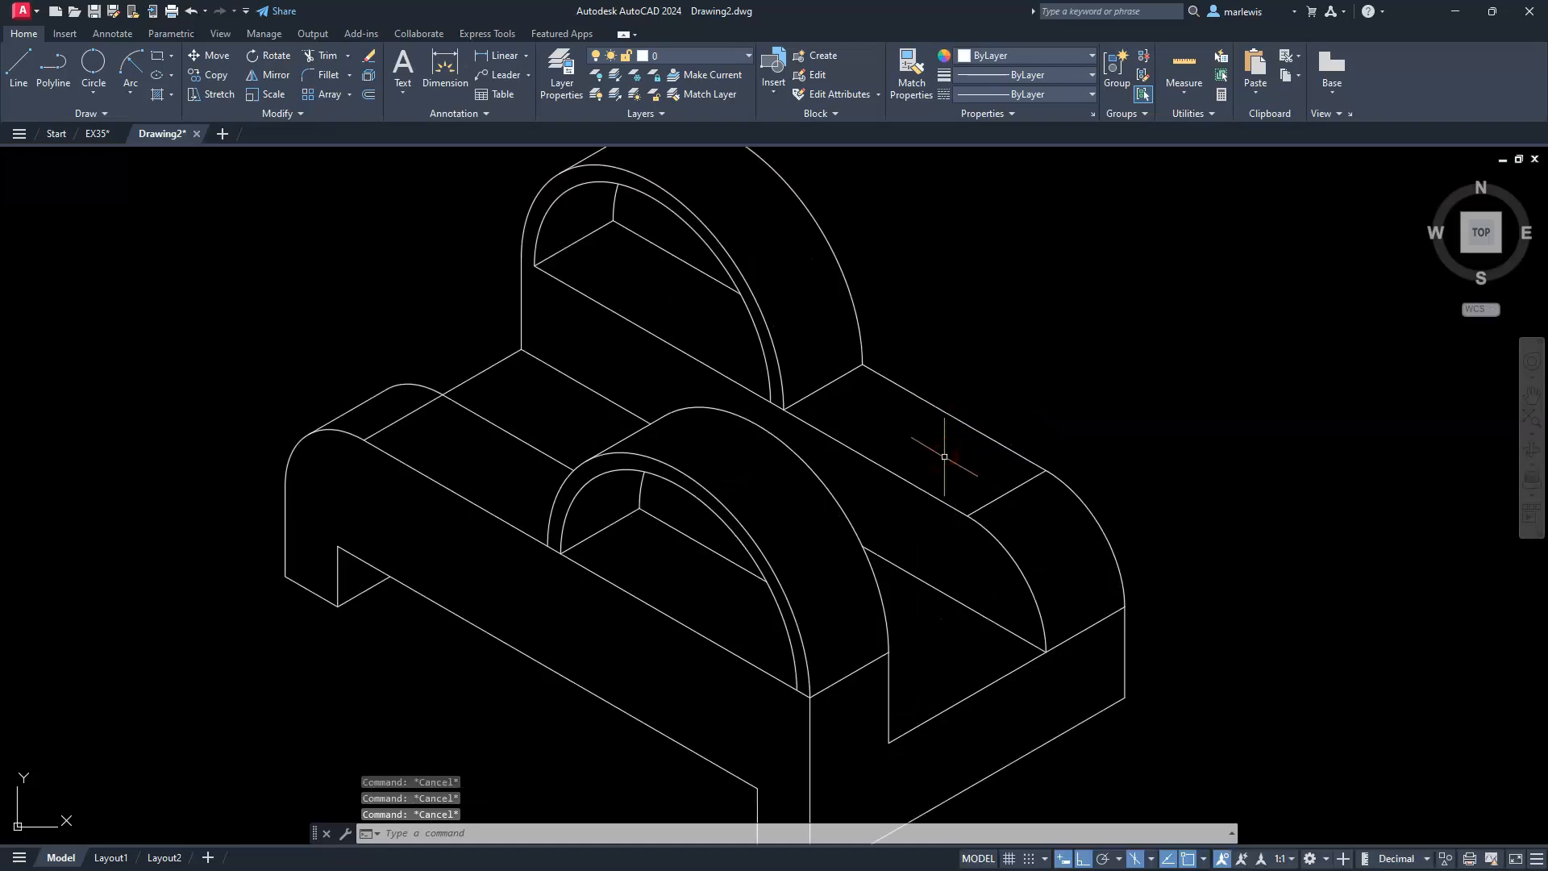
- Erase the four short tangent edge lines at the rounded left end, the front arch's base and the rounded right end
{"action": "middle_click_drag", "start_coordinate": [925, 491], "coordinate": [964, 466]}
{"action": "middle_click_drag", "start_coordinate": [884, 497], "coordinate": [884, 510]}
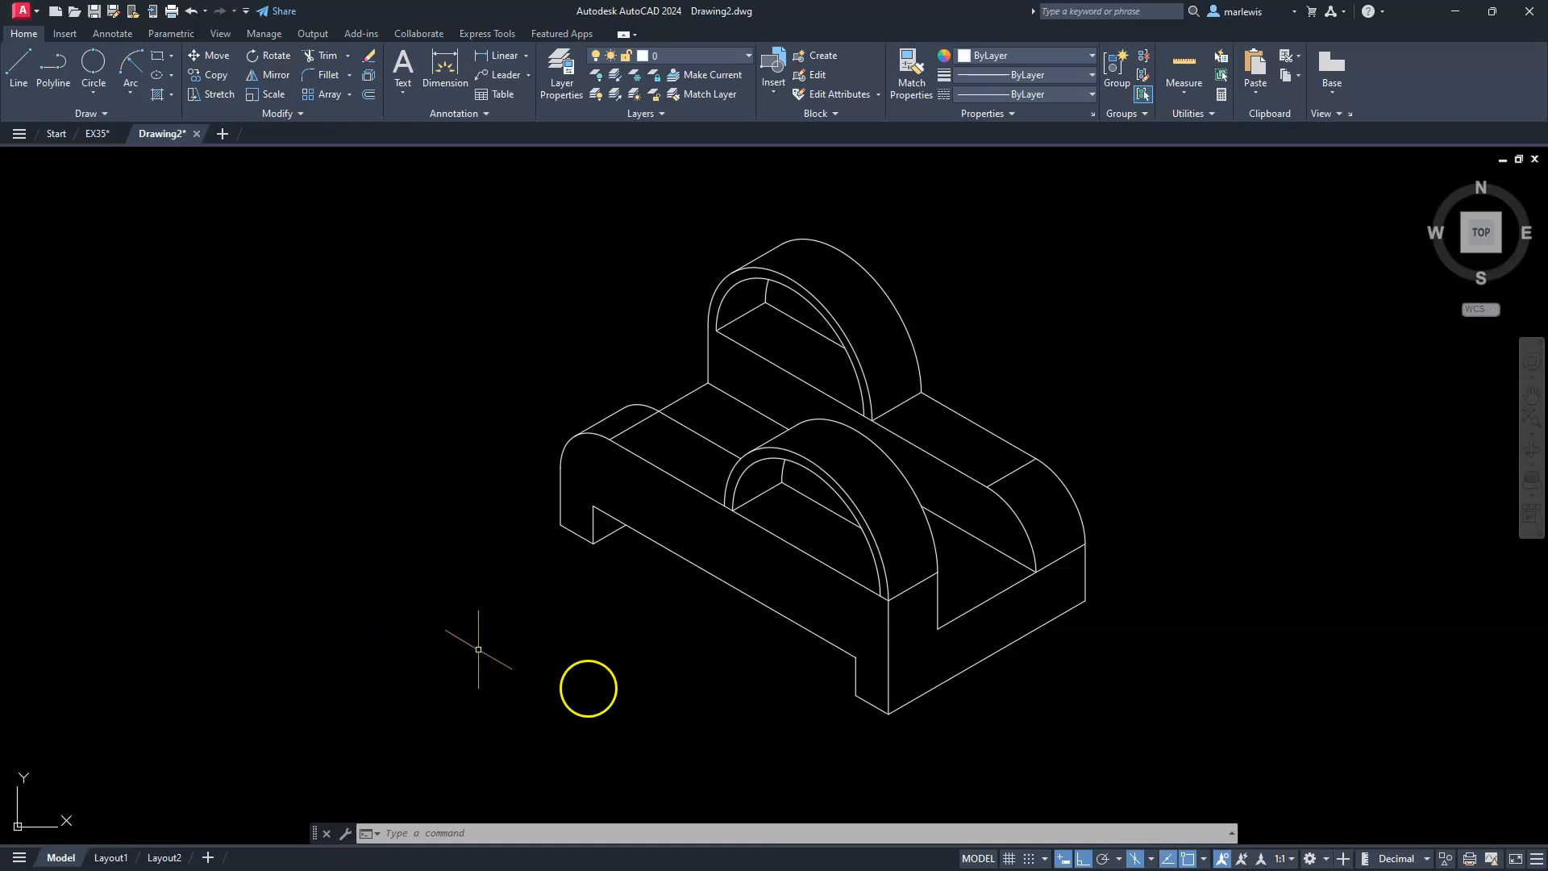
{"action": "left_click", "coordinate": [938, 642]}
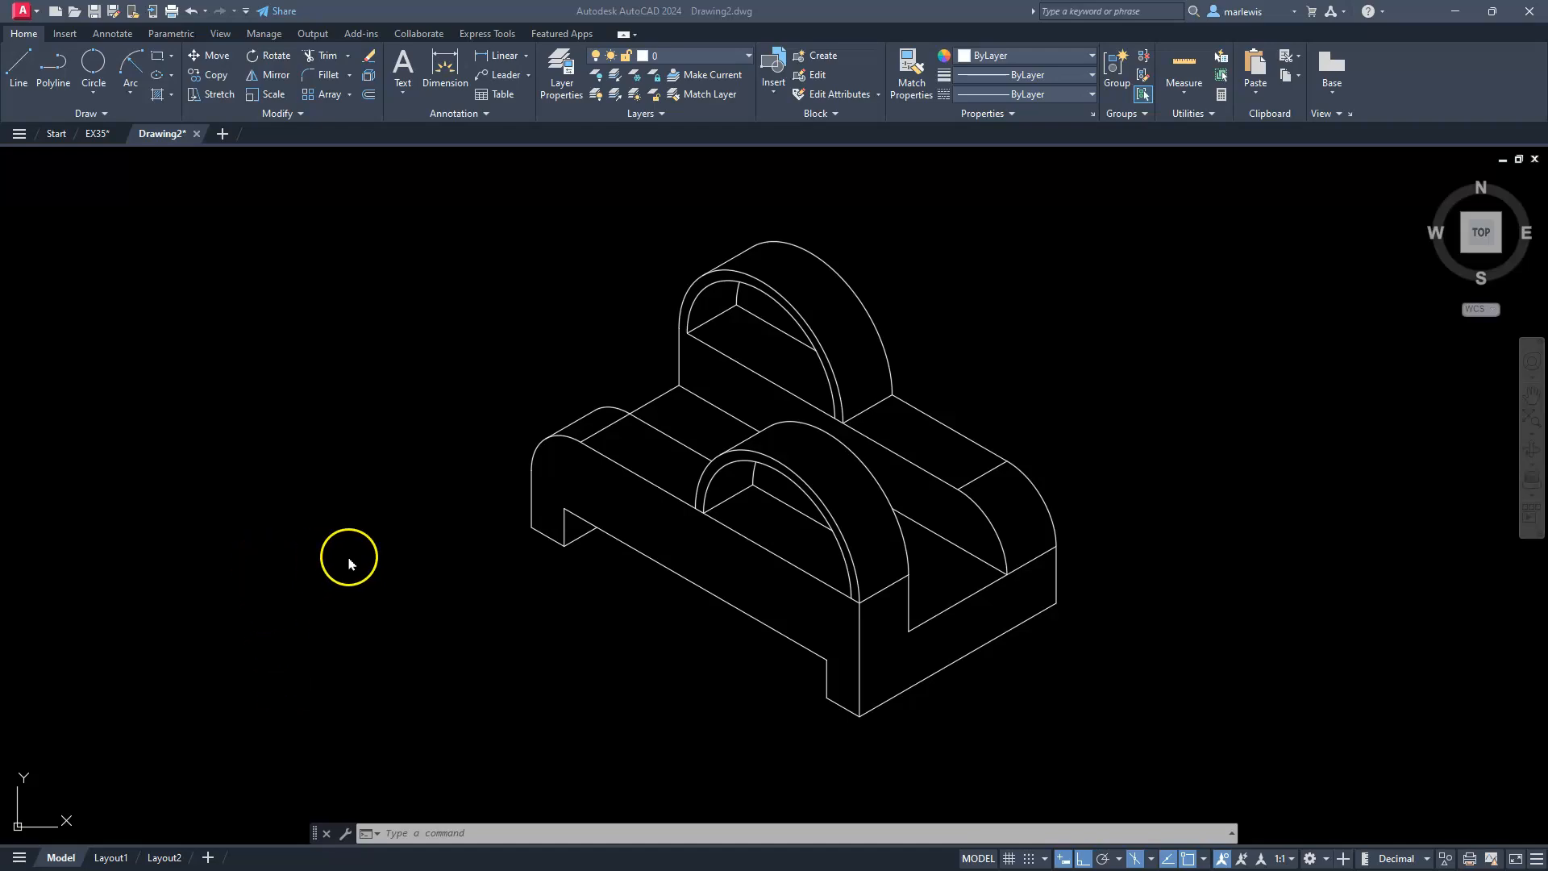
{"action": "left_click", "coordinate": [518, 495]}
{"action": "left_click", "coordinate": [607, 421]}
{"action": "left_click", "coordinate": [886, 587]}
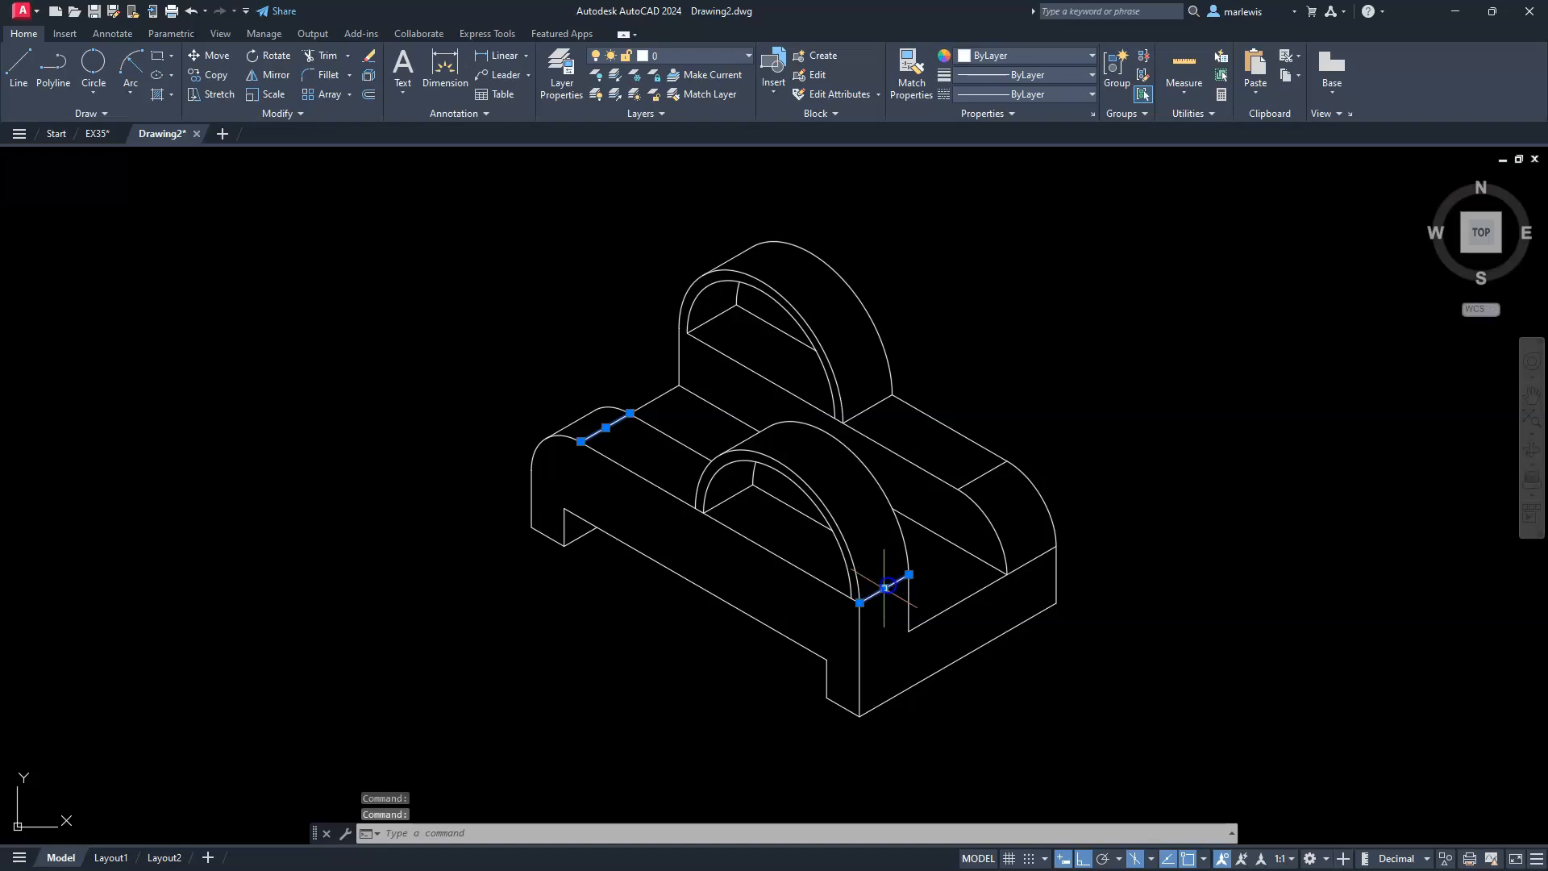
{"action": "left_click", "coordinate": [984, 474]}
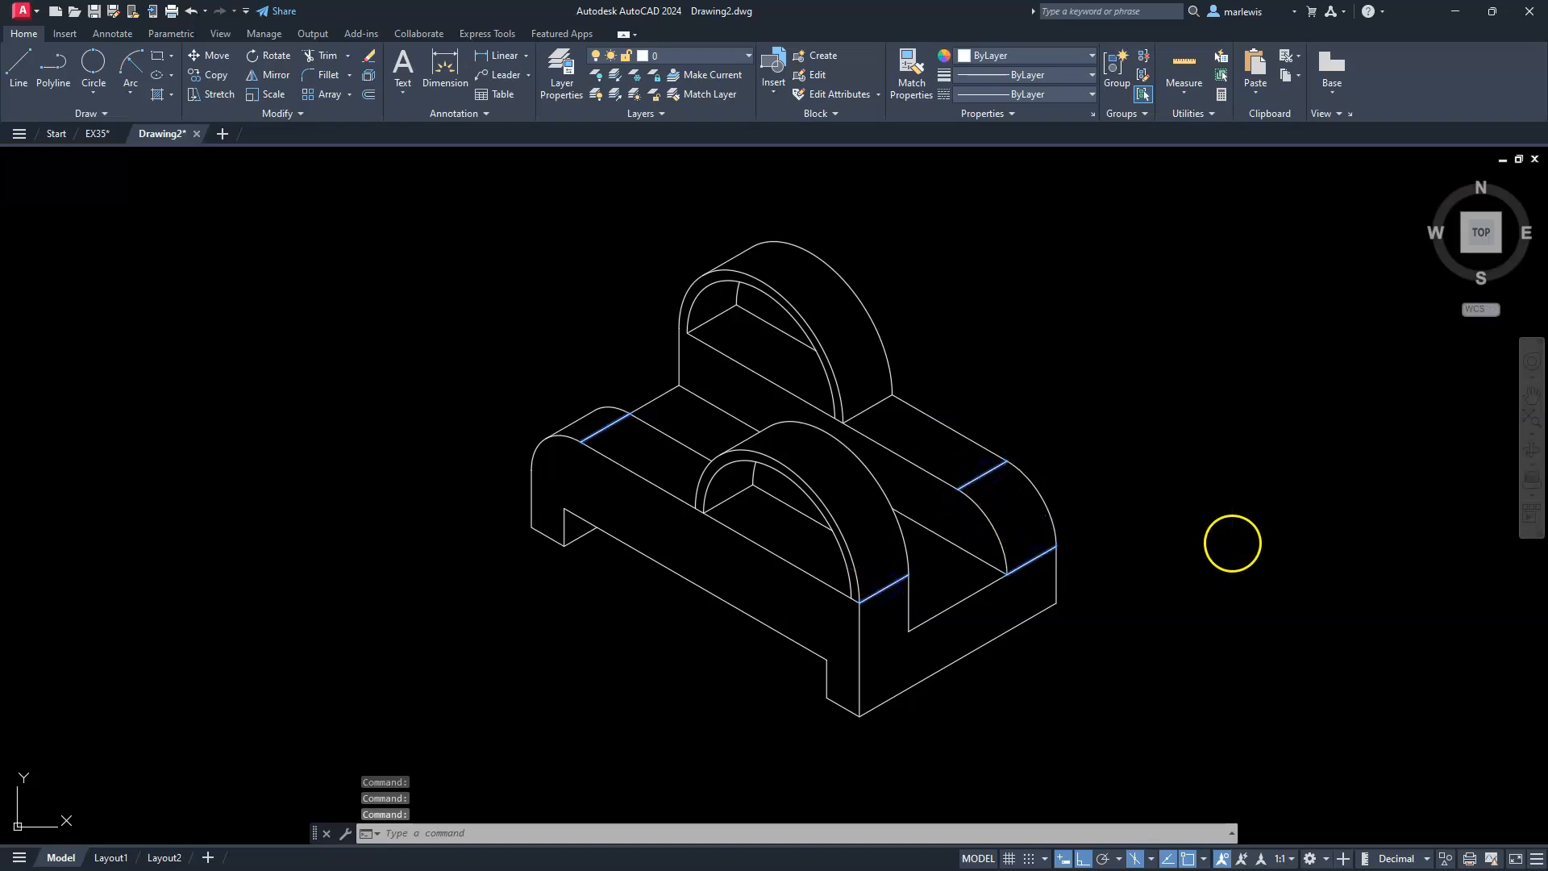
{"action": "key", "text": "Delete"}
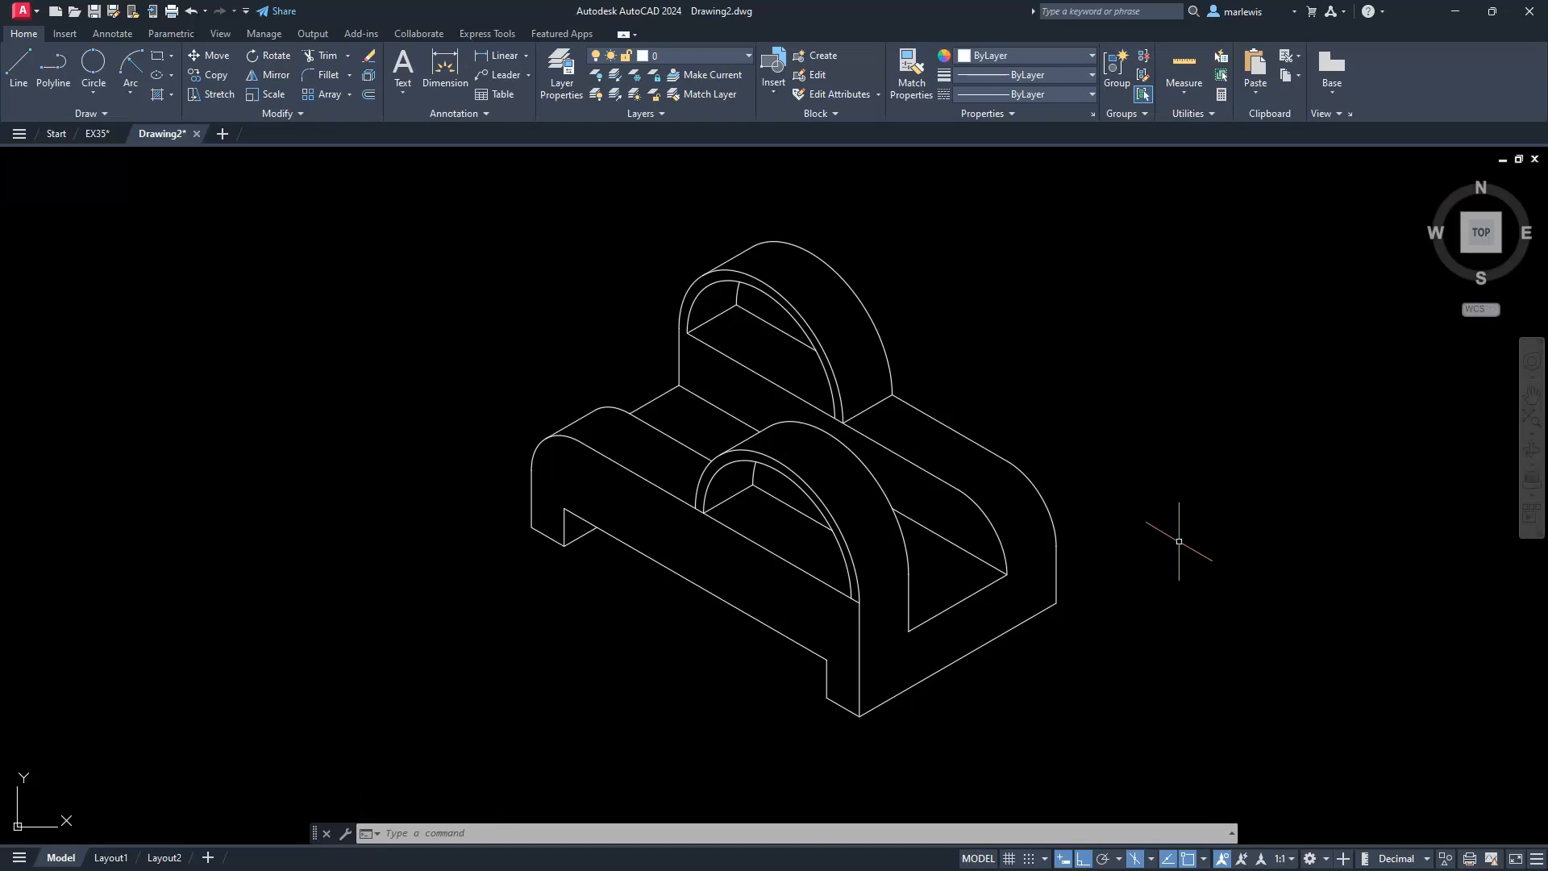
- Trim the short line segment between the inner and outer arcs at the front arch's lower-right end
{"action": "scroll", "coordinate": [868, 612], "scroll_direction": "up", "scroll_amount": 5}
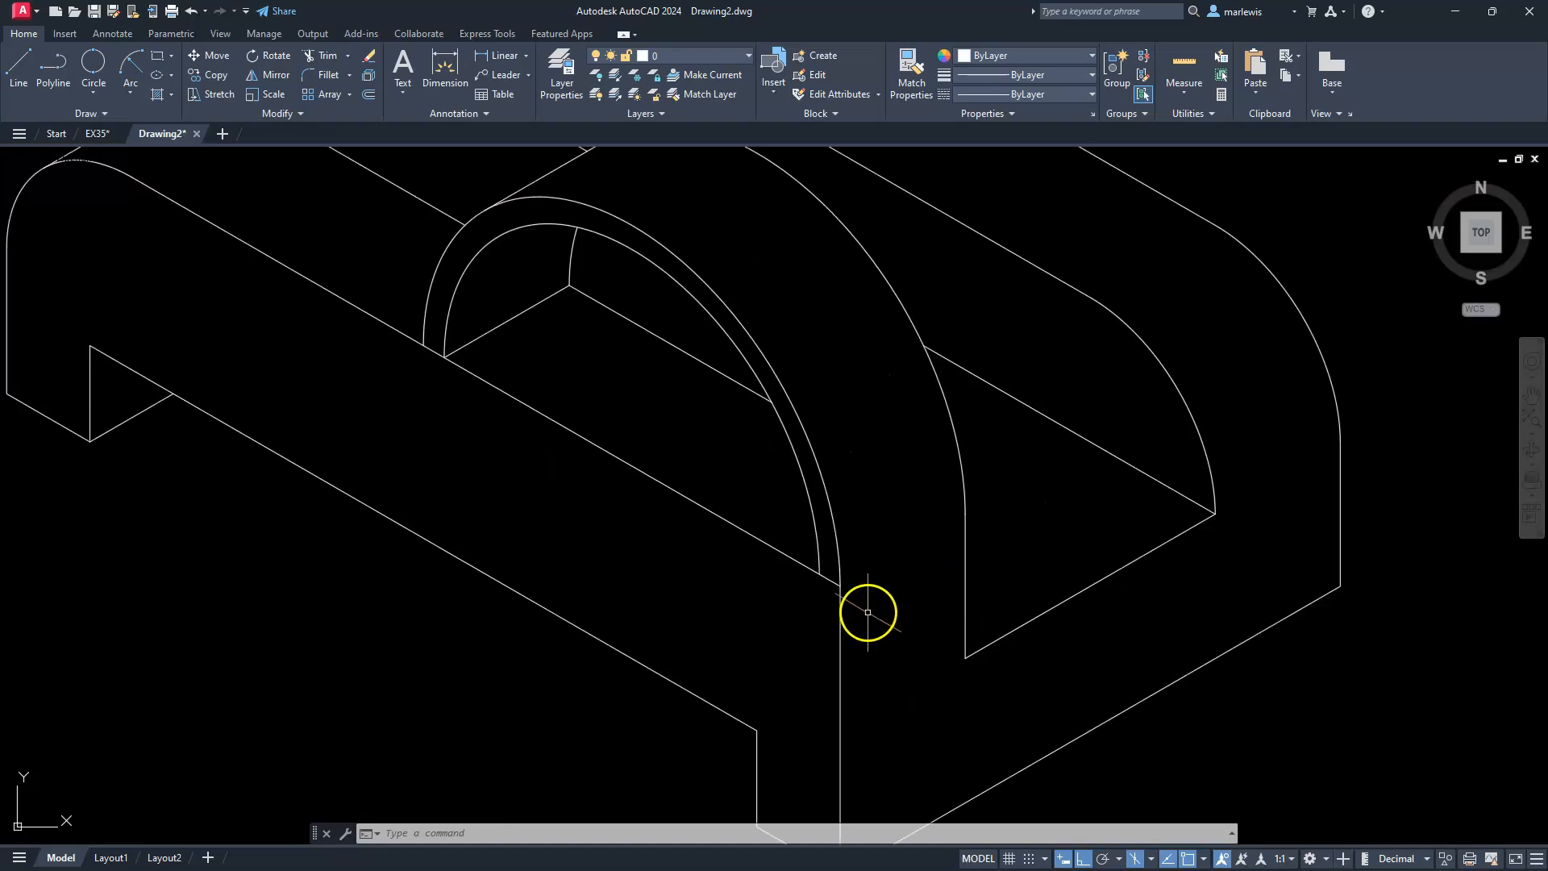
{"action": "key", "text": "Return"}
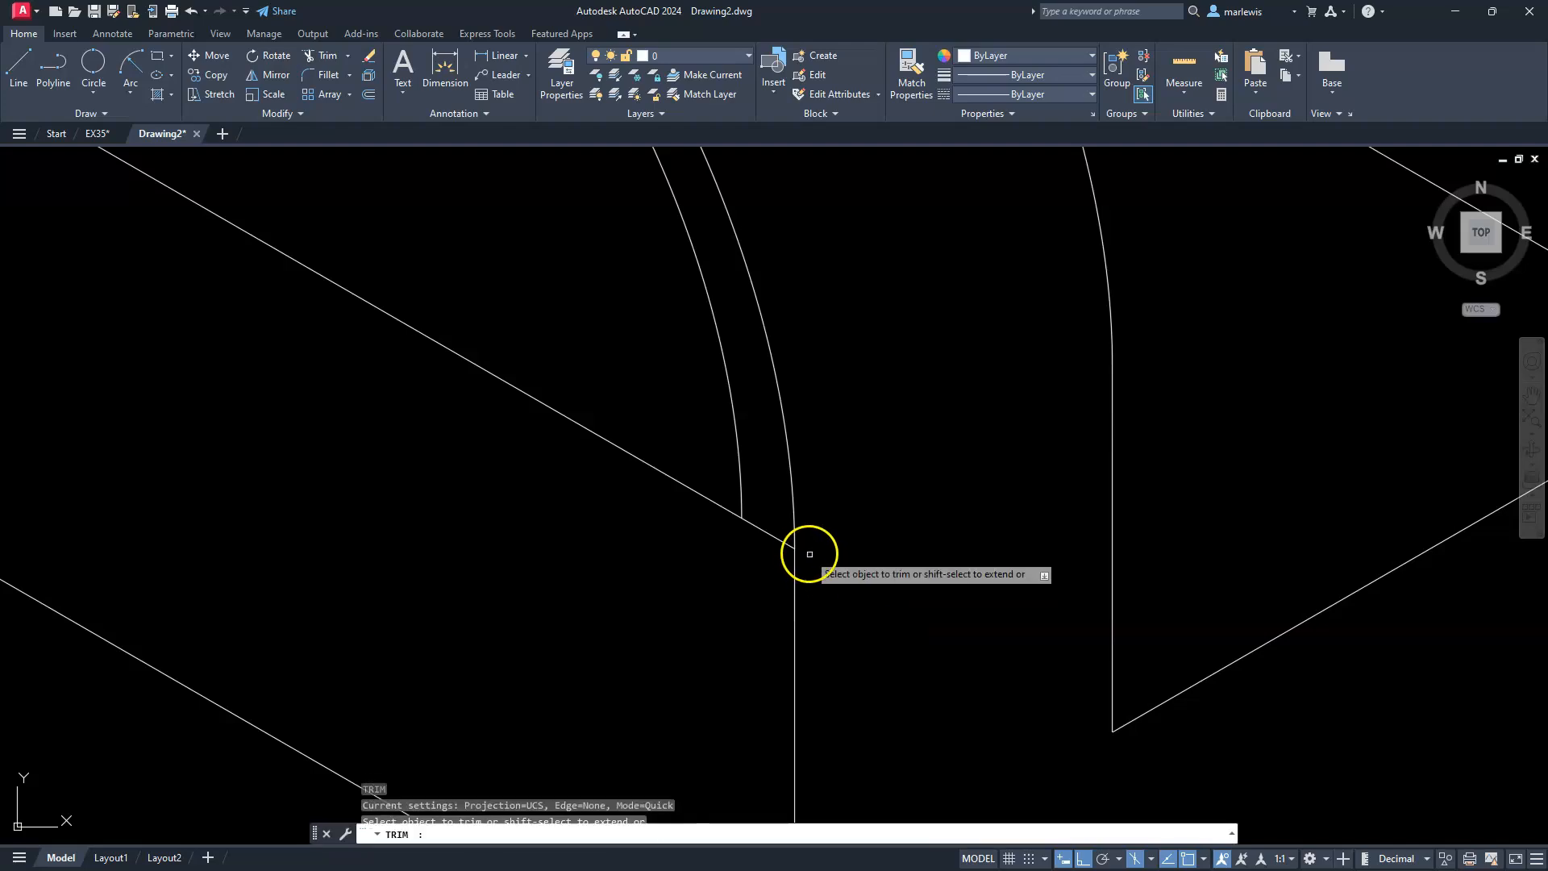
{"action": "scroll", "coordinate": [787, 548], "scroll_direction": "down", "scroll_amount": 2}
{"action": "scroll", "coordinate": [787, 550], "scroll_direction": "down", "scroll_amount": 4}
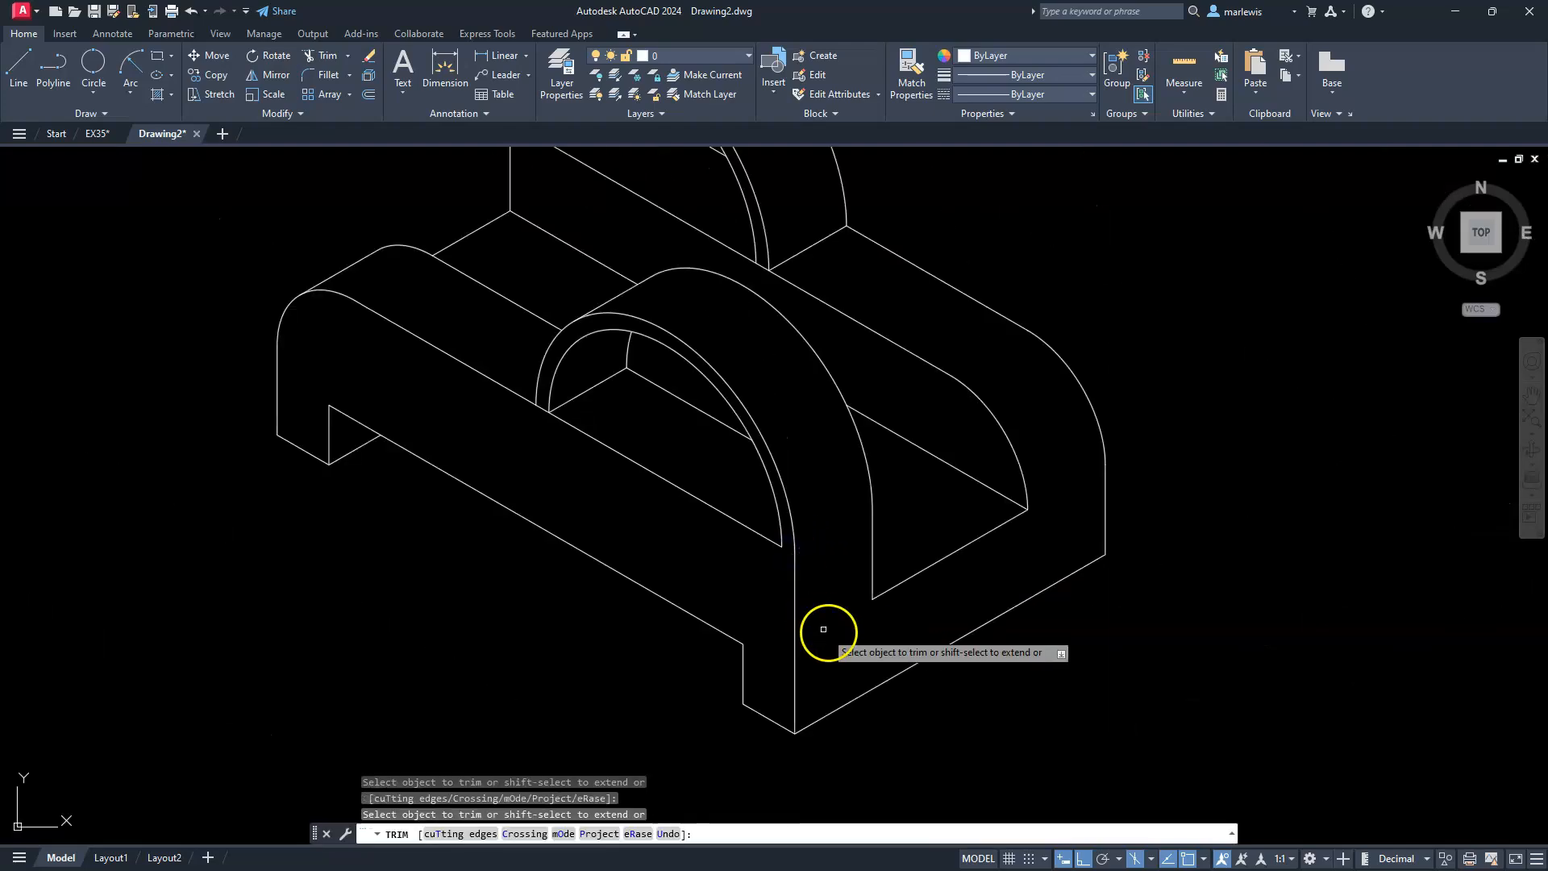
{"action": "key", "text": "Escape"}
{"action": "key", "text": "Escape"}
{"action": "scroll", "coordinate": [938, 639], "scroll_direction": "down", "scroll_amount": 2}
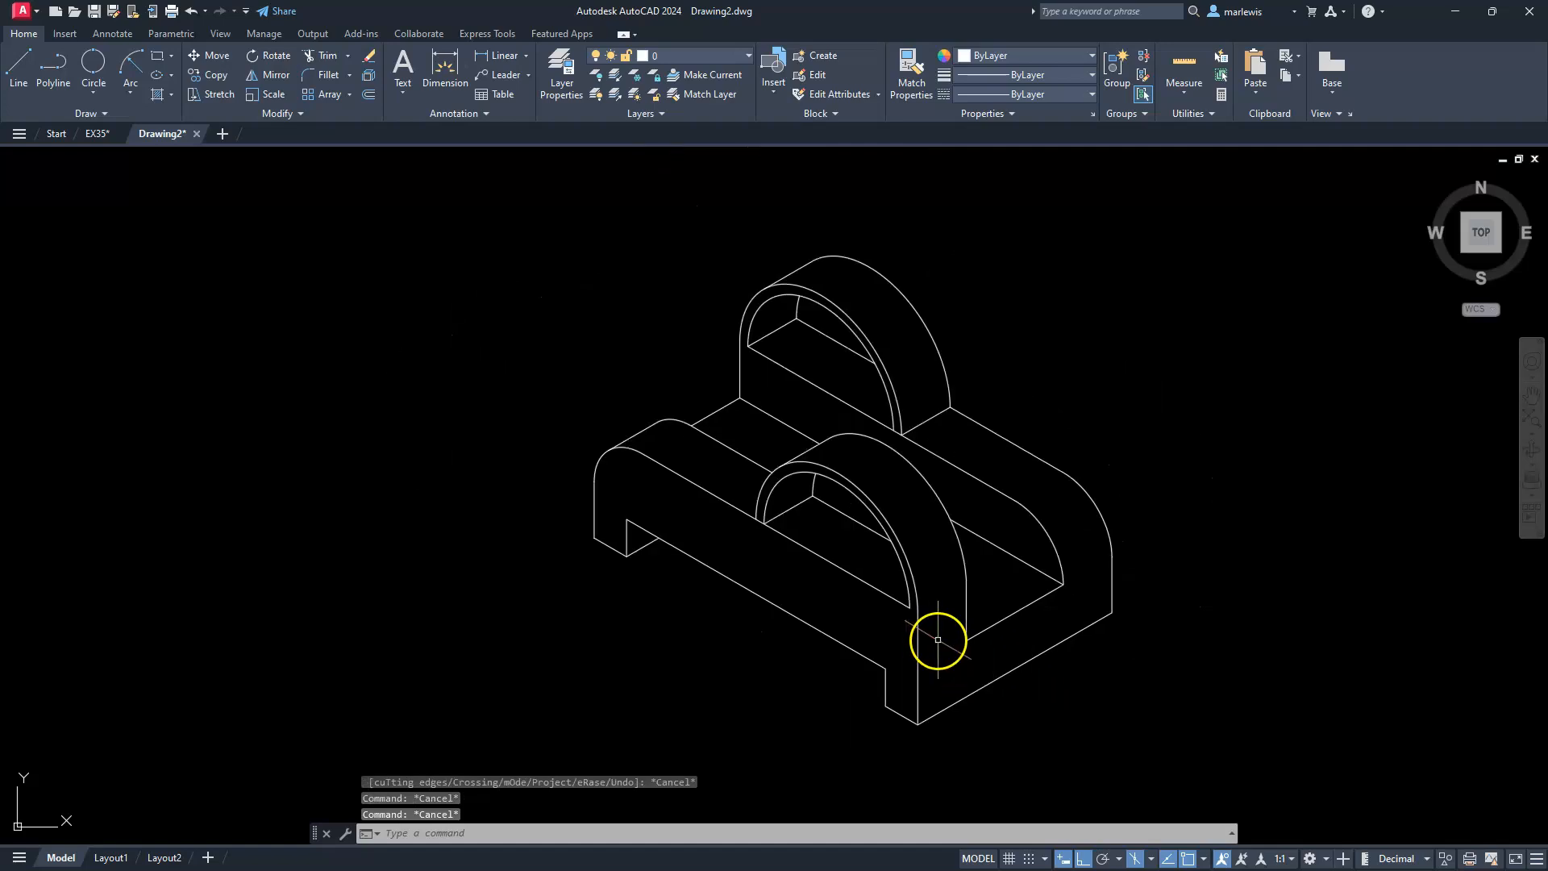
- Trim the segments between the inner and outer arcs at the front arch's lower-left end and the rear arch's lower-right end
{"action": "scroll", "coordinate": [762, 547], "scroll_direction": "up", "scroll_amount": 4}
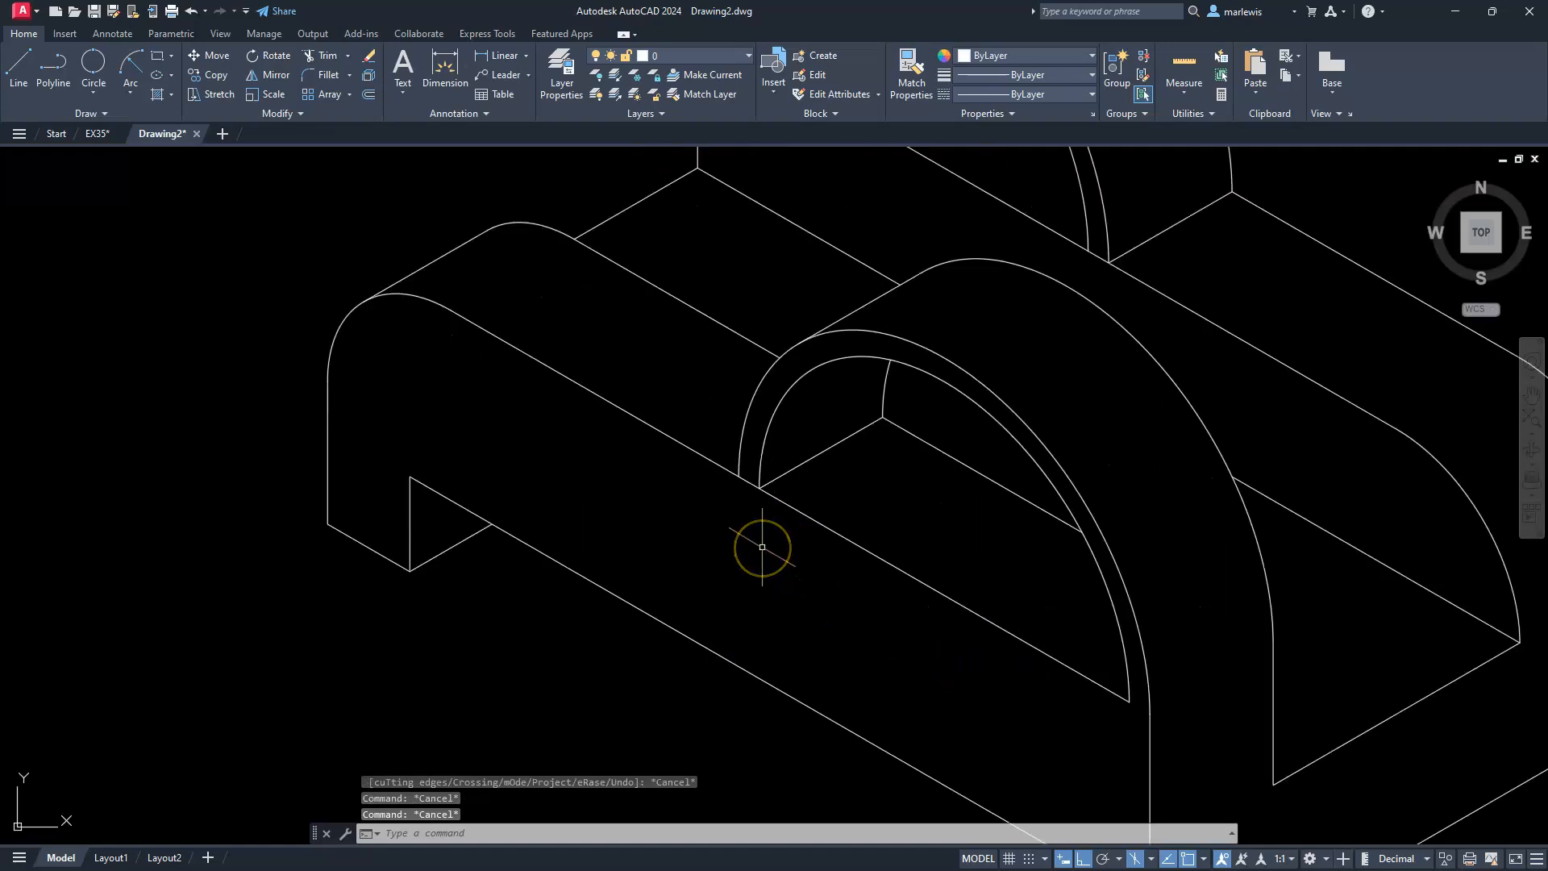
{"action": "key", "text": "Return"}
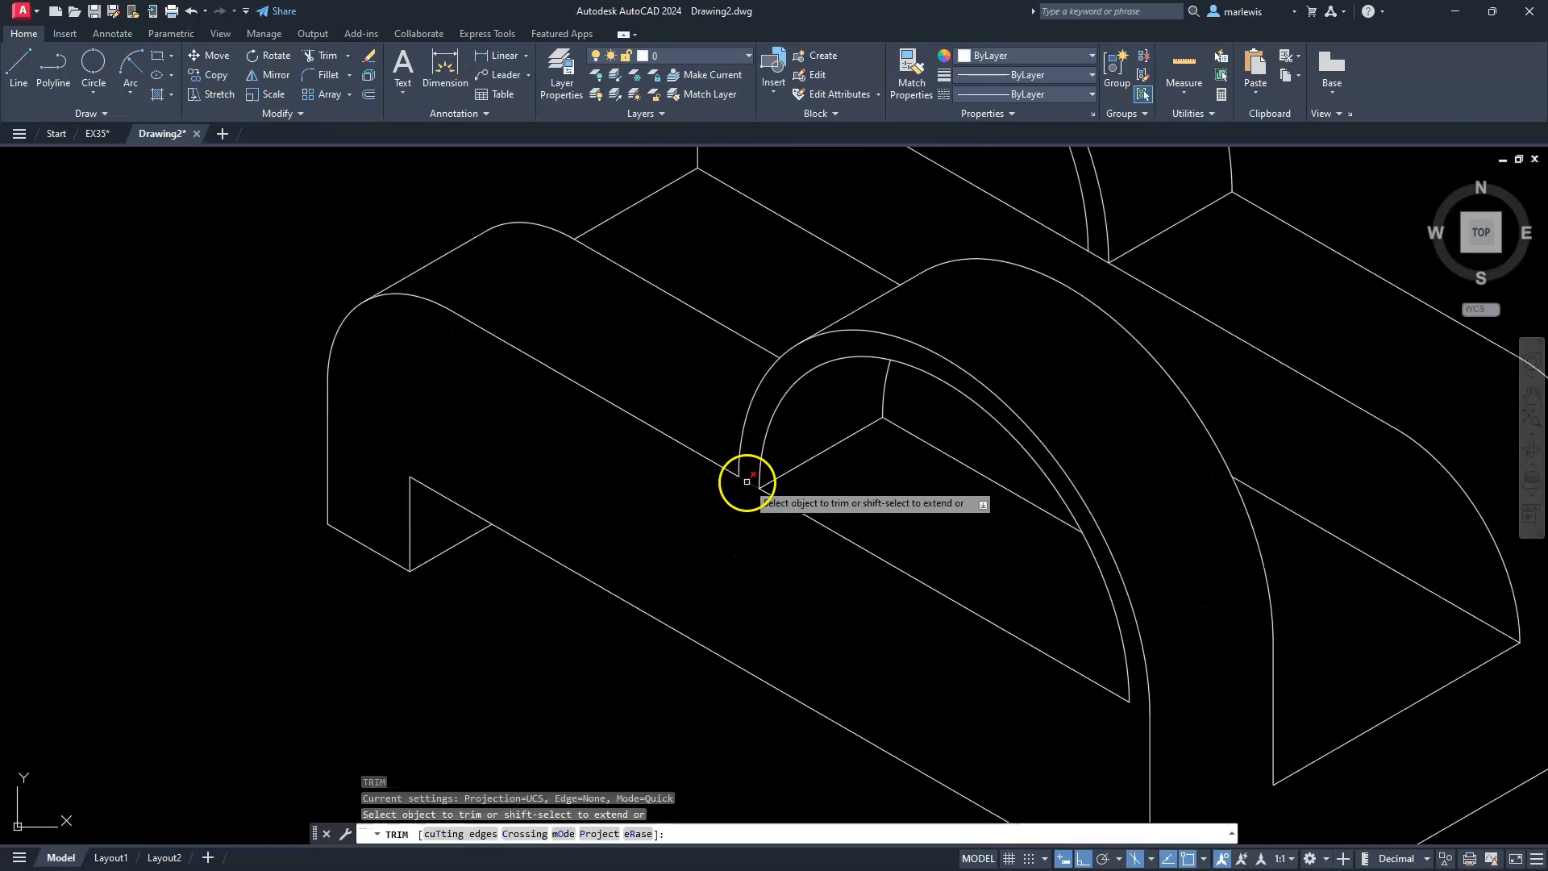
{"action": "left_click", "coordinate": [748, 484]}
{"action": "scroll", "coordinate": [927, 346], "scroll_direction": "down", "scroll_amount": 2}
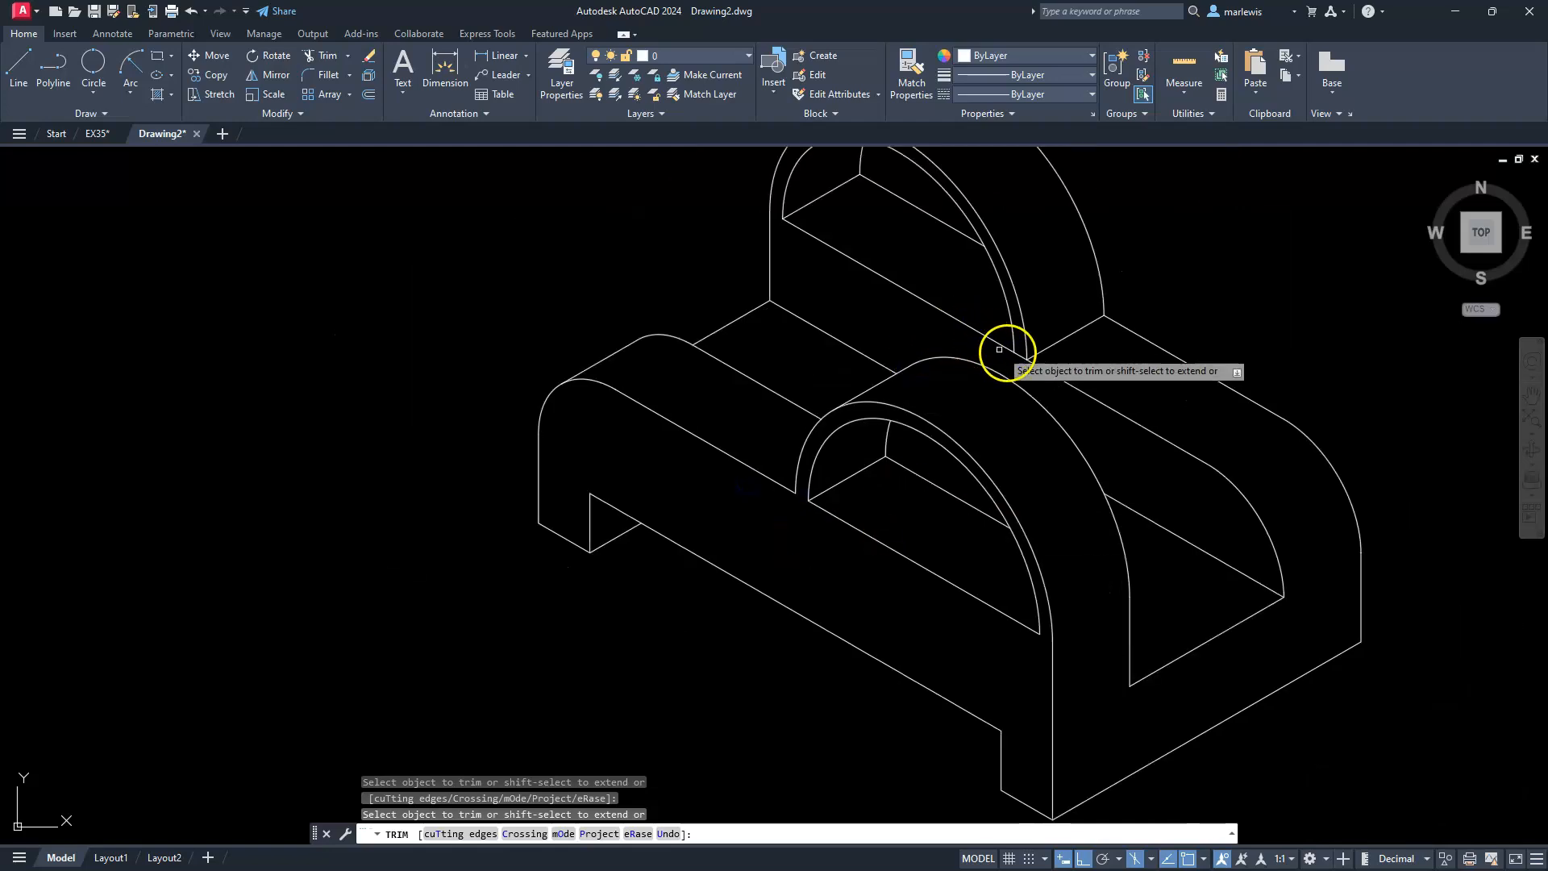
{"action": "scroll", "coordinate": [1012, 352], "scroll_direction": "up", "scroll_amount": 2}
{"action": "scroll", "coordinate": [1081, 460], "scroll_direction": "down", "scroll_amount": 4}
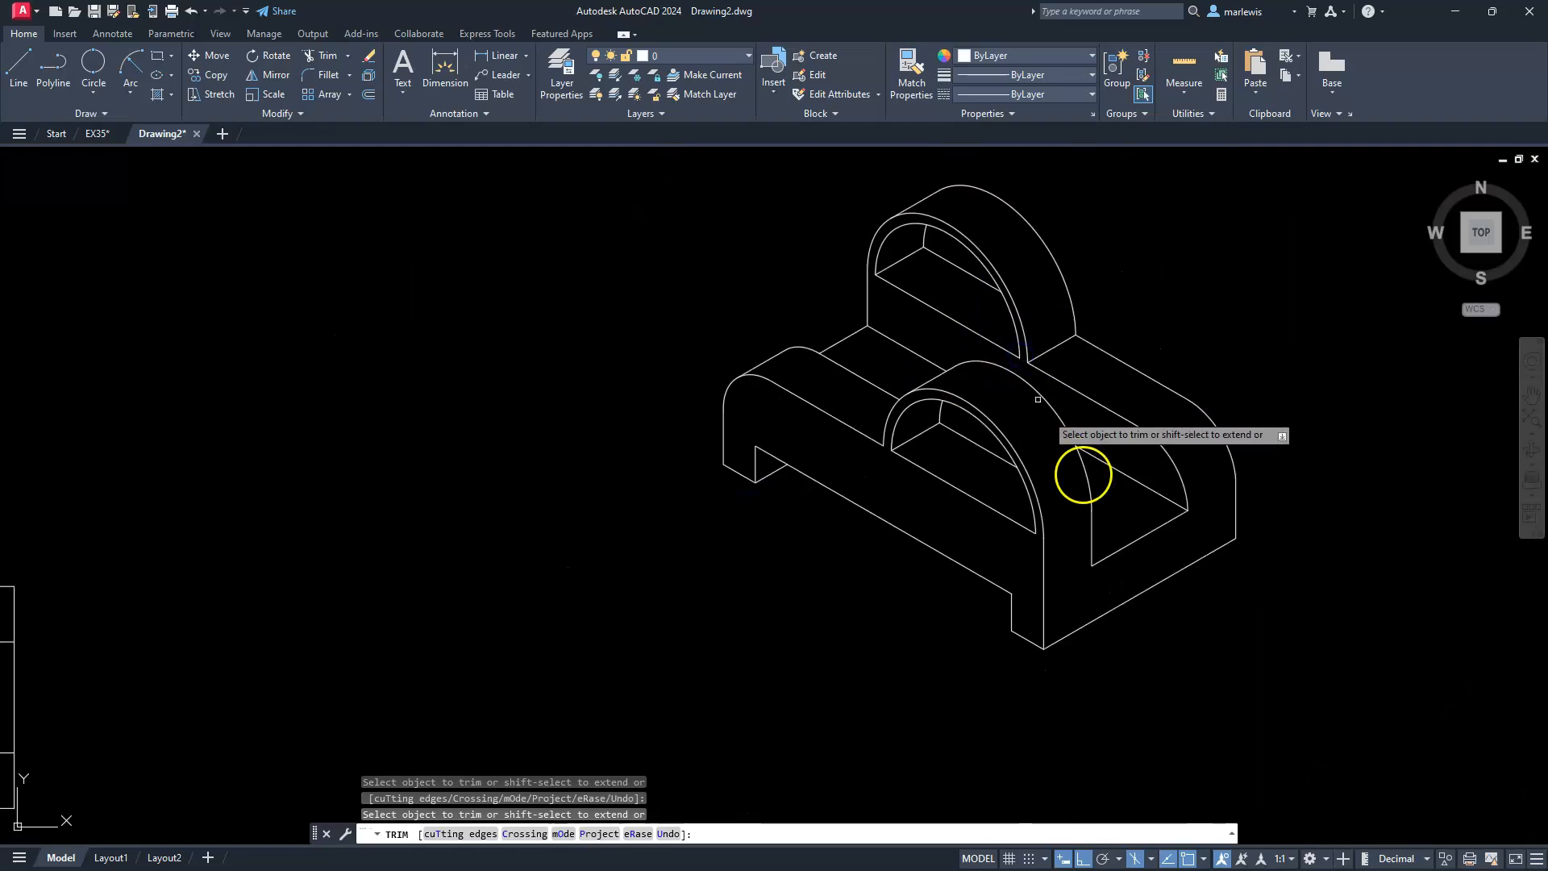
{"action": "key", "text": "Escape"}
- Examine the orthographic top, front and side views beside the isometric drawing
{"action": "scroll", "coordinate": [1157, 514], "scroll_direction": "down", "scroll_amount": 2}
{"action": "middle_click_drag", "start_coordinate": [1158, 514], "coordinate": [1072, 563]}
{"action": "middle_click_drag", "start_coordinate": [865, 663], "coordinate": [981, 574]}
{"action": "scroll", "coordinate": [947, 571], "scroll_direction": "down", "scroll_amount": 2}
{"action": "middle_click_drag", "start_coordinate": [836, 618], "coordinate": [1008, 481]}
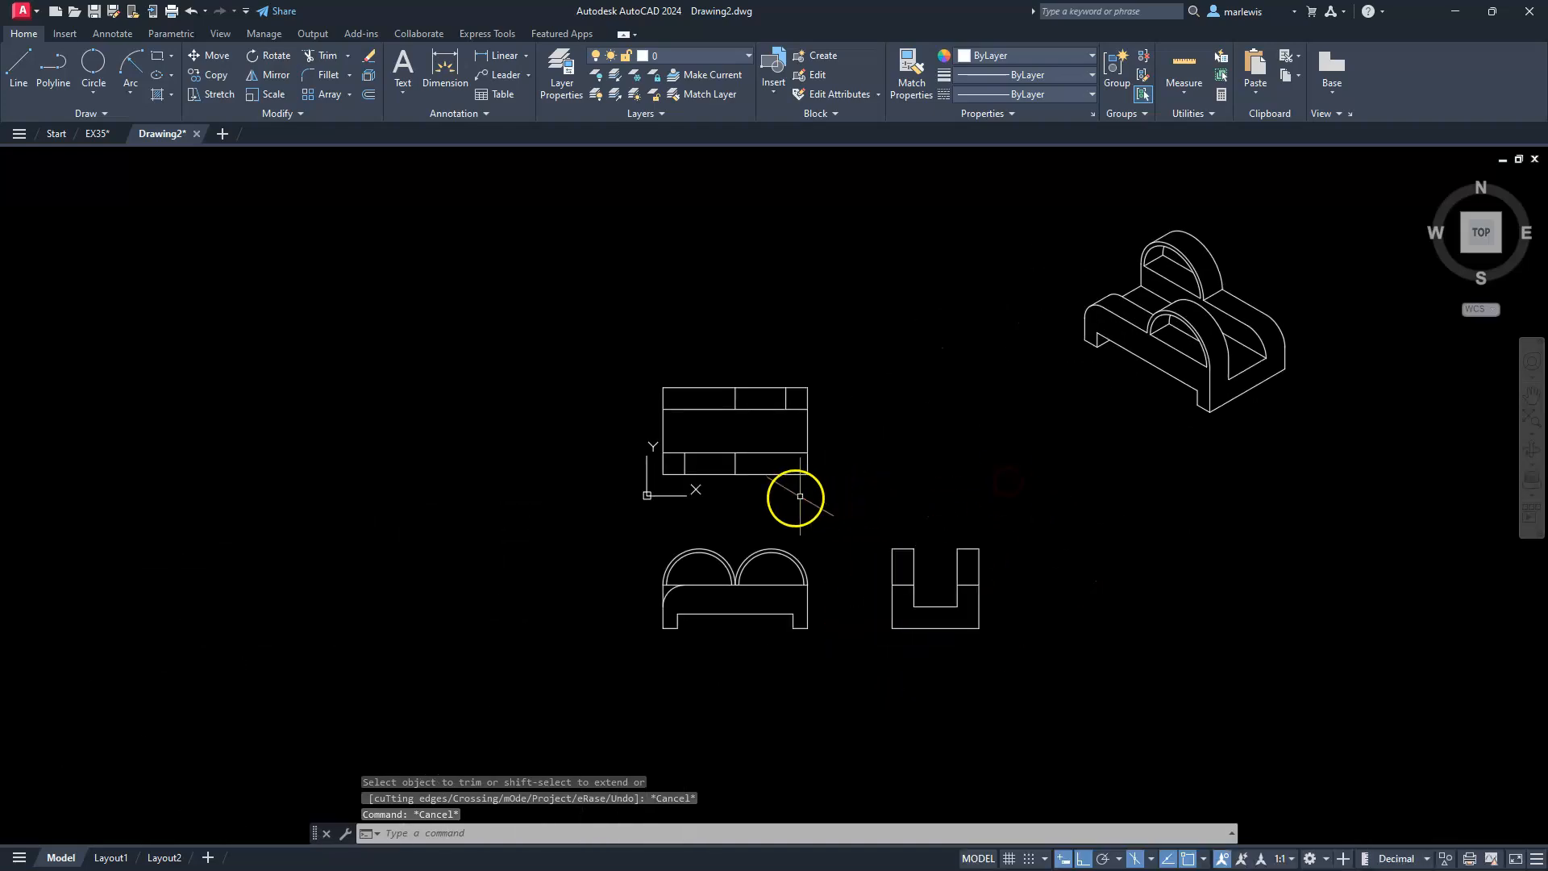
{"action": "scroll", "coordinate": [795, 498], "scroll_direction": "up", "scroll_amount": 2}
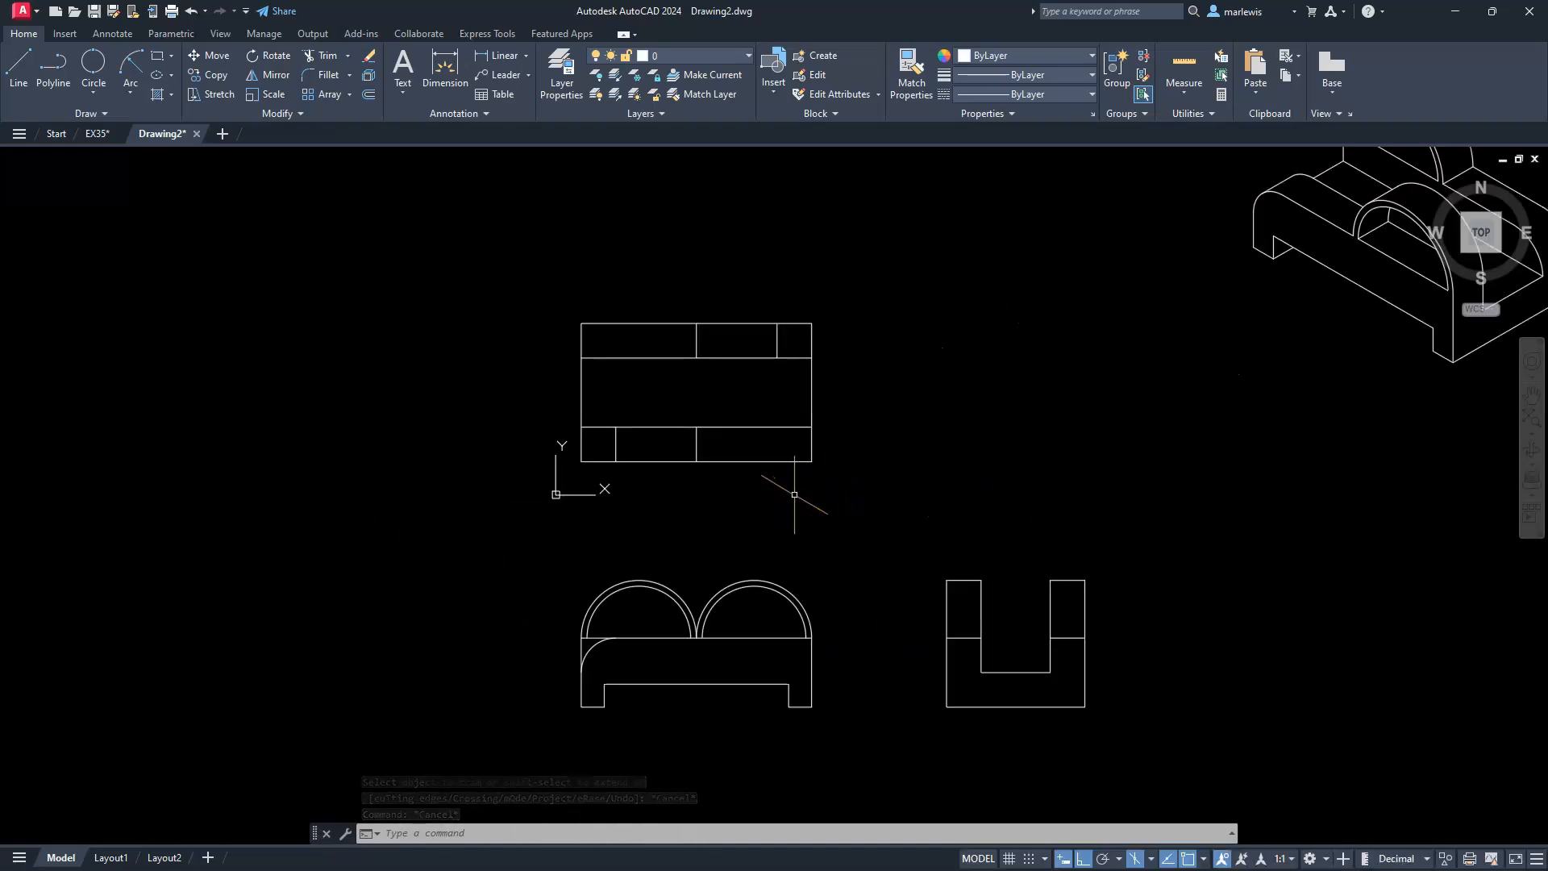
- Switch from isometric to orthographic drafting and draw an 11 by 8.5 rectangle starting at the origin 0,0
{"action": "left_click", "coordinate": [1135, 859]}
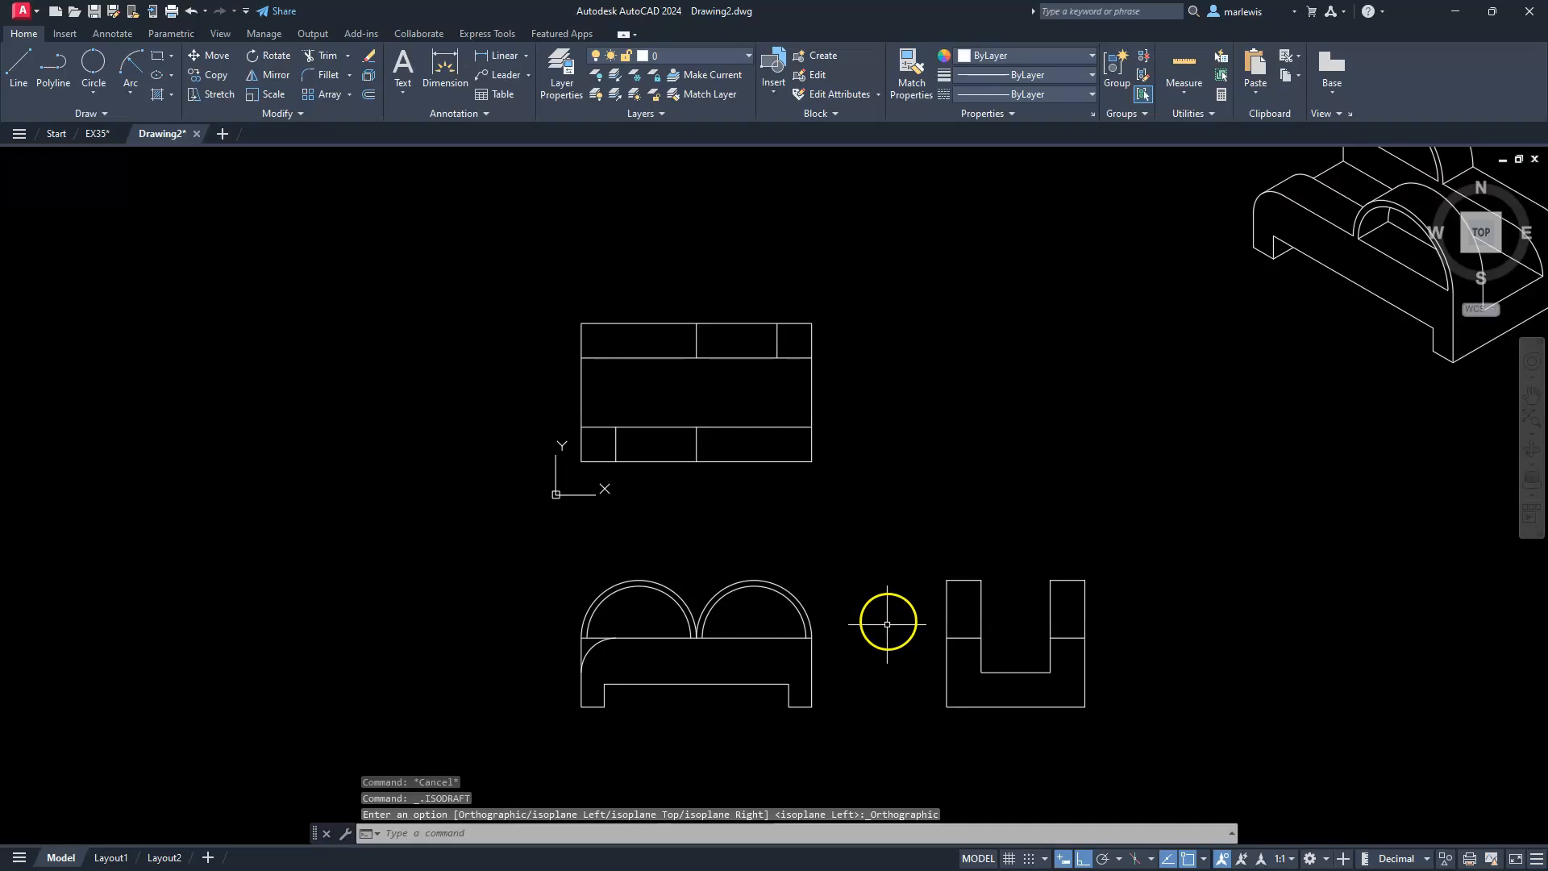
{"action": "middle_click_drag", "start_coordinate": [690, 525], "coordinate": [772, 600]}
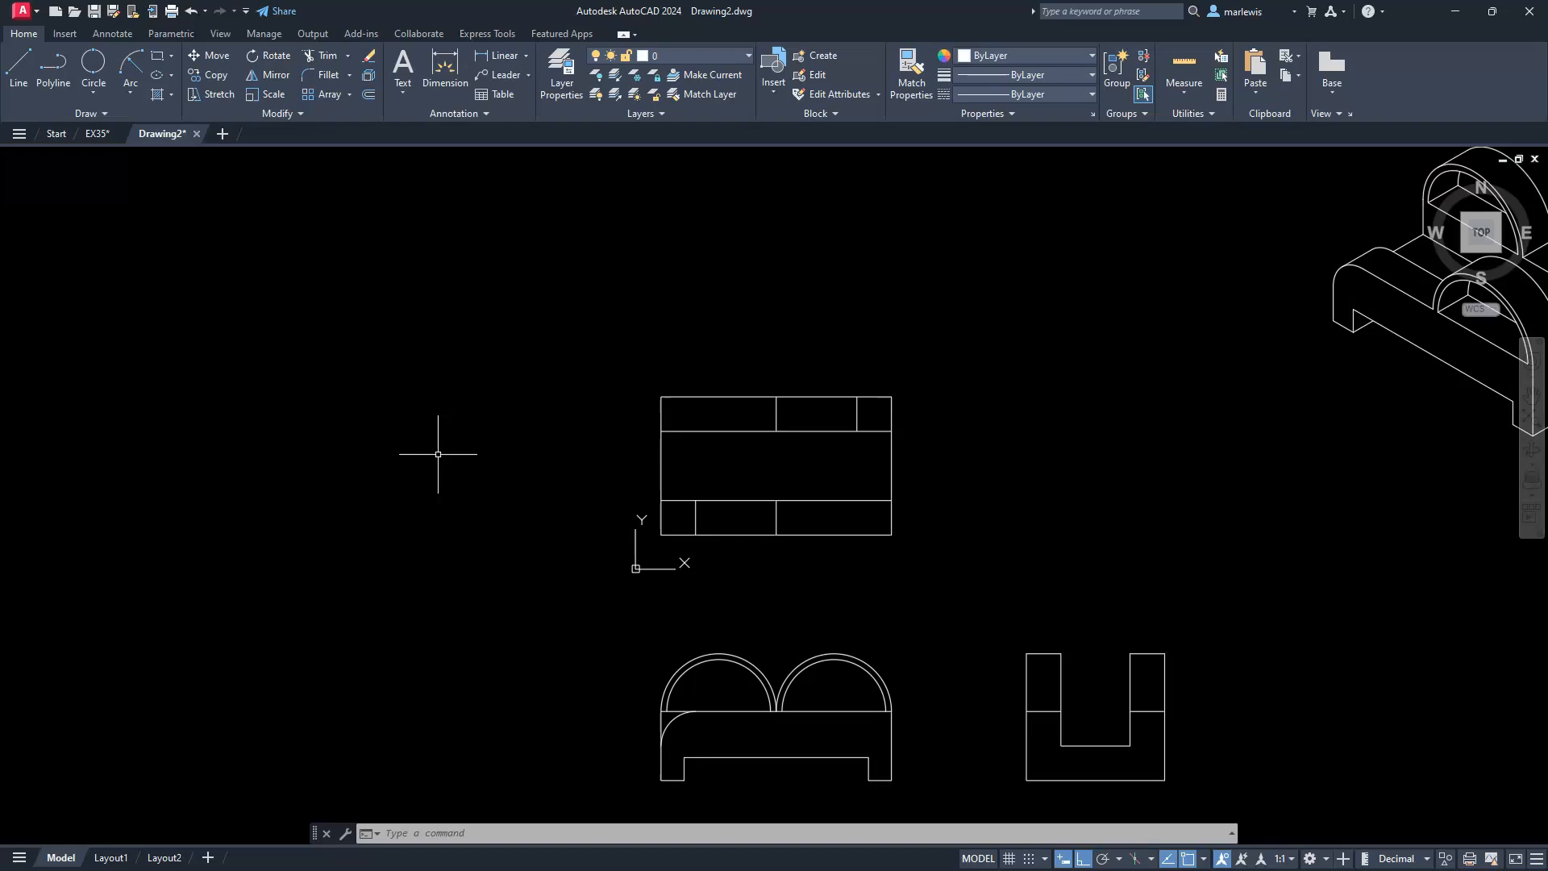
{"action": "left_click", "coordinate": [157, 55]}
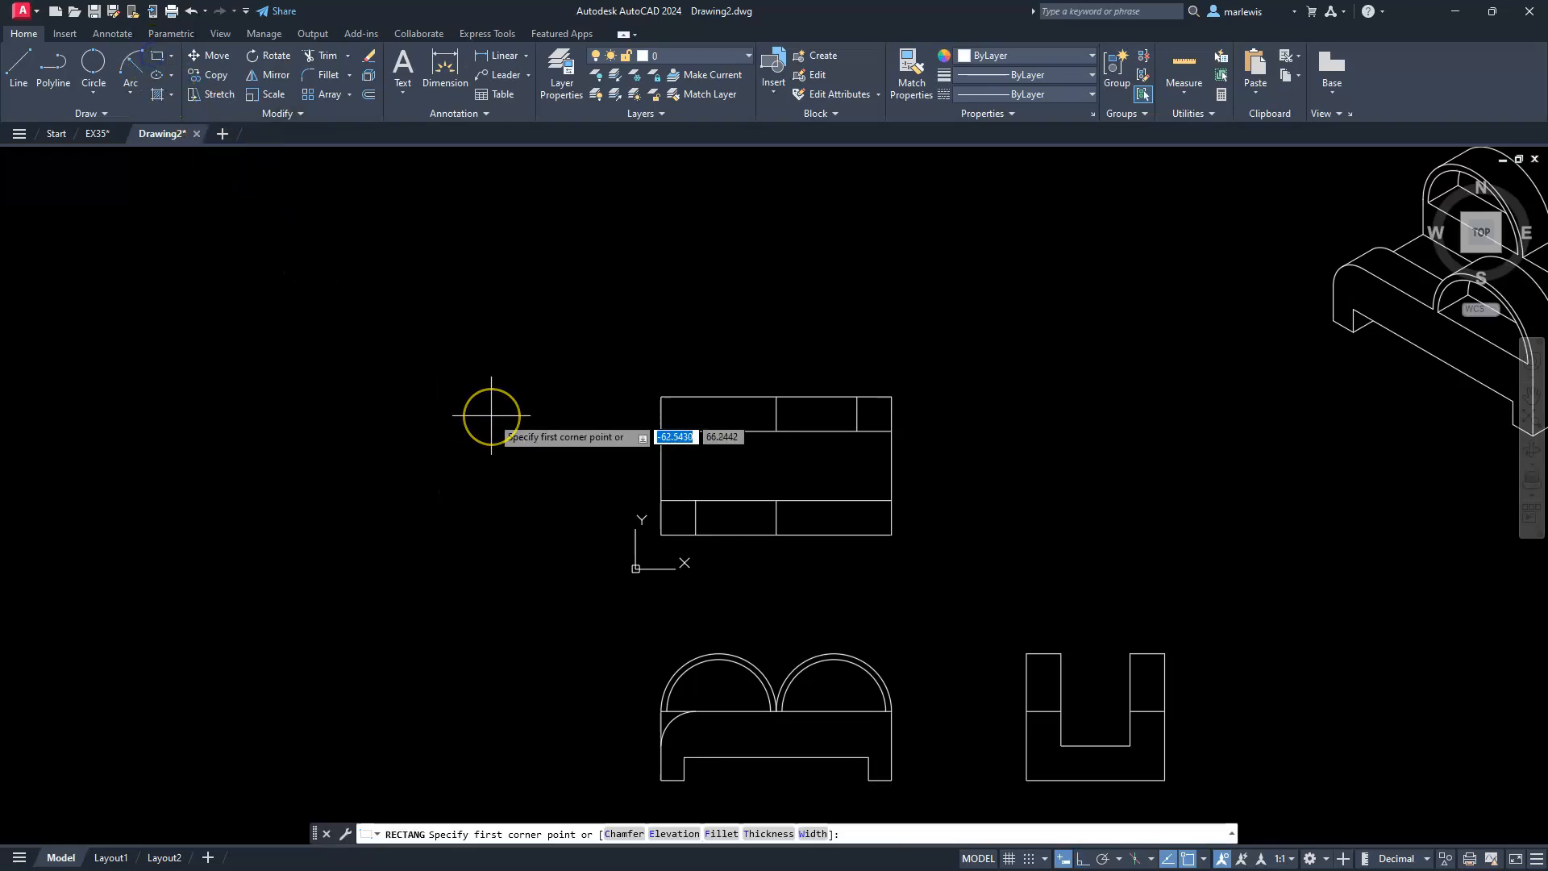
{"action": "type", "text": "0"}
{"action": "key", "text": "Tab"}
{"action": "type", "text": "0"}
{"action": "key", "text": "Return"}
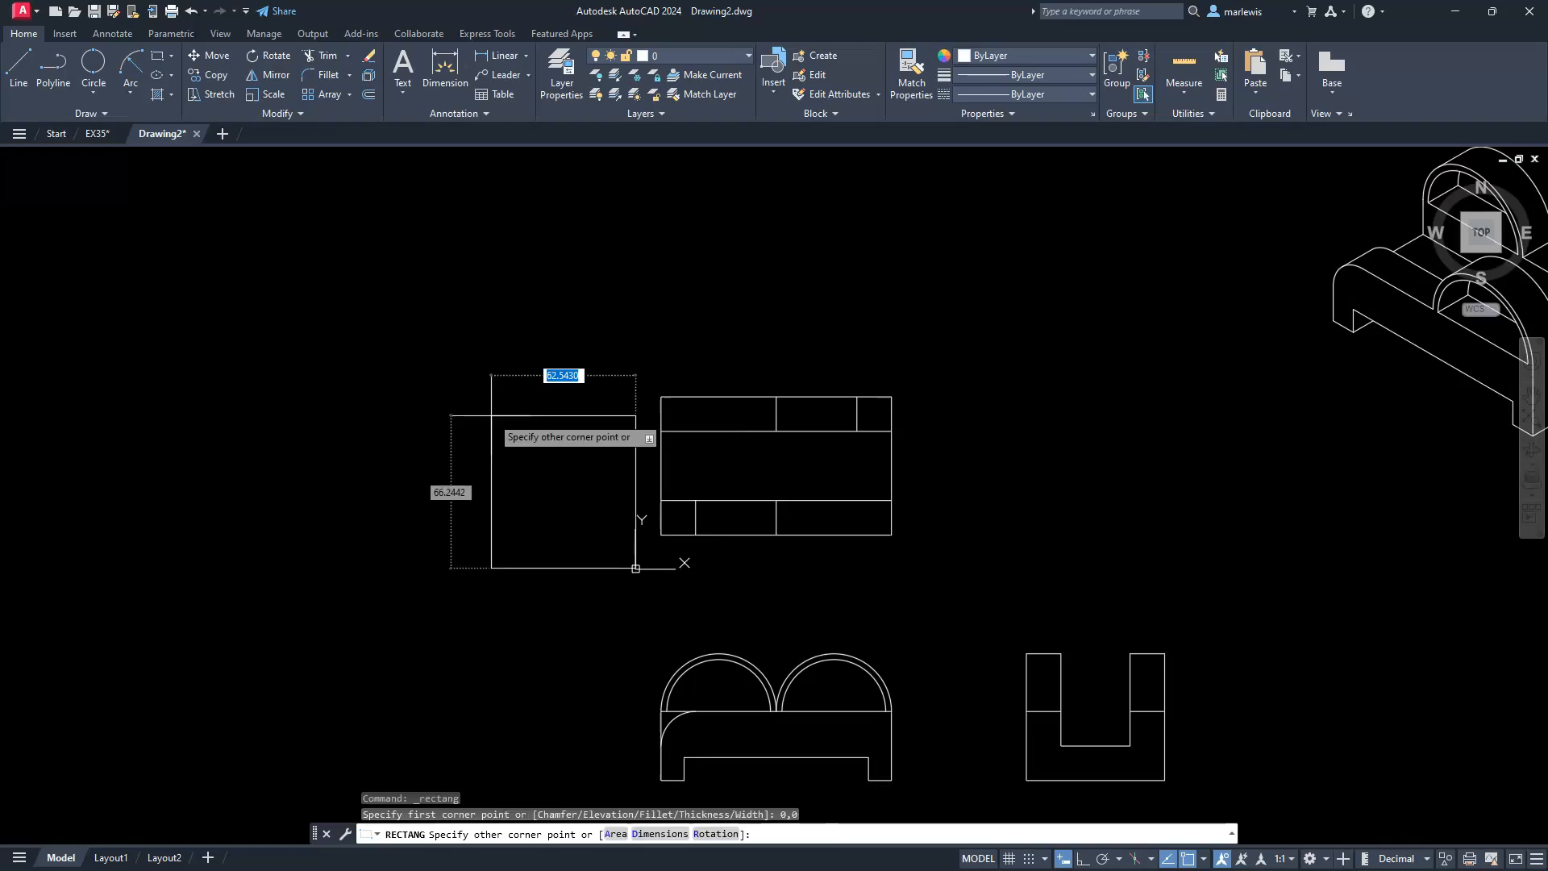
{"action": "type", "text": "11"}
{"action": "key", "text": "Tab"}
{"action": "type", "text": "8"}
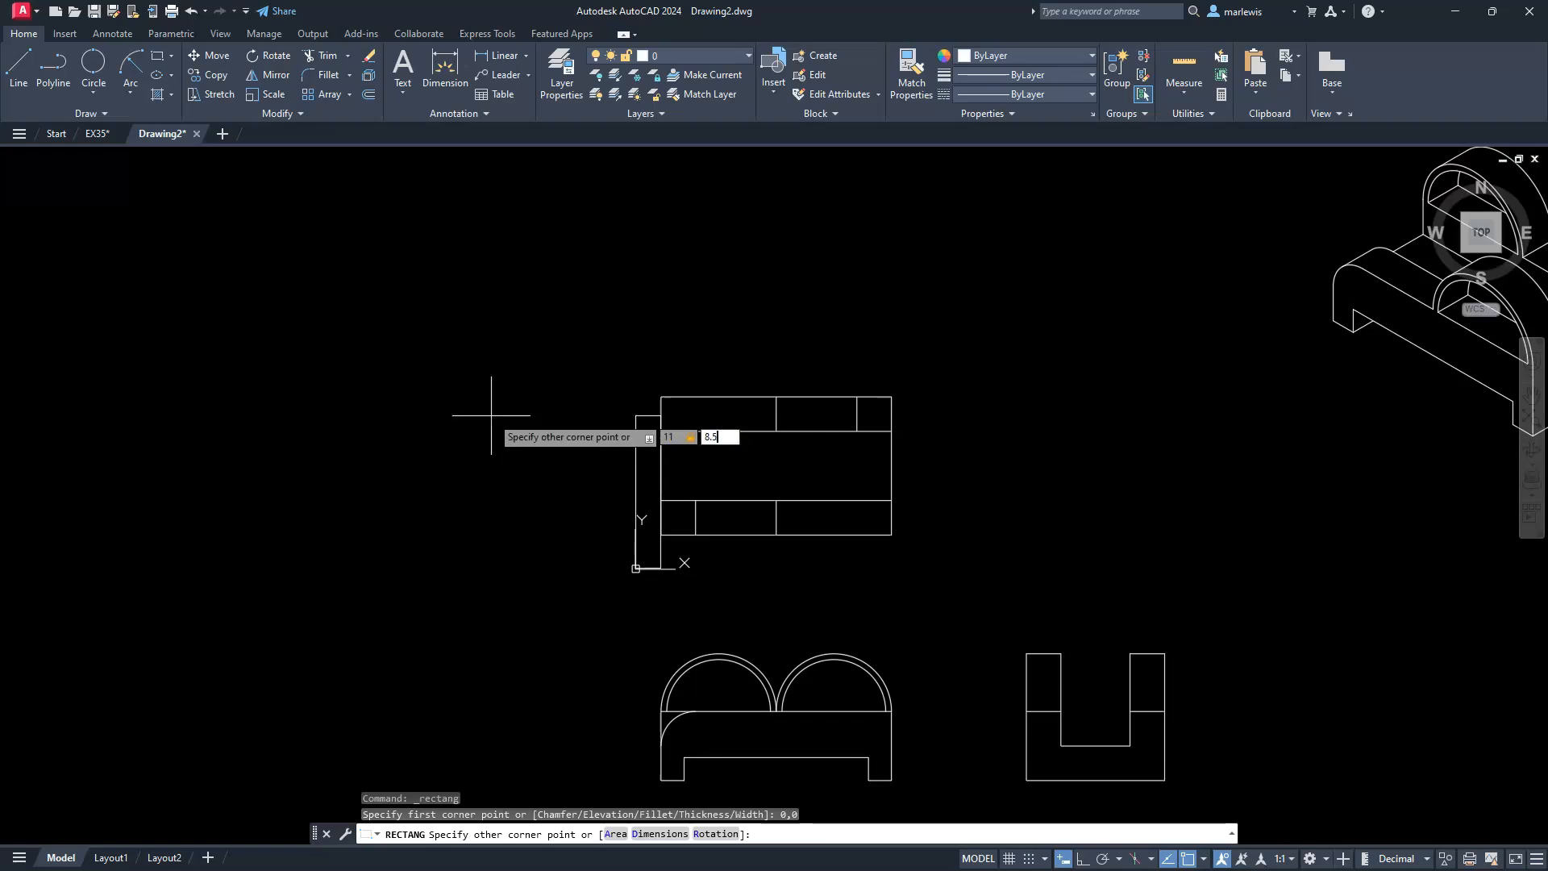
{"action": "type", "text": ".5"}
{"action": "key", "text": "Return"}
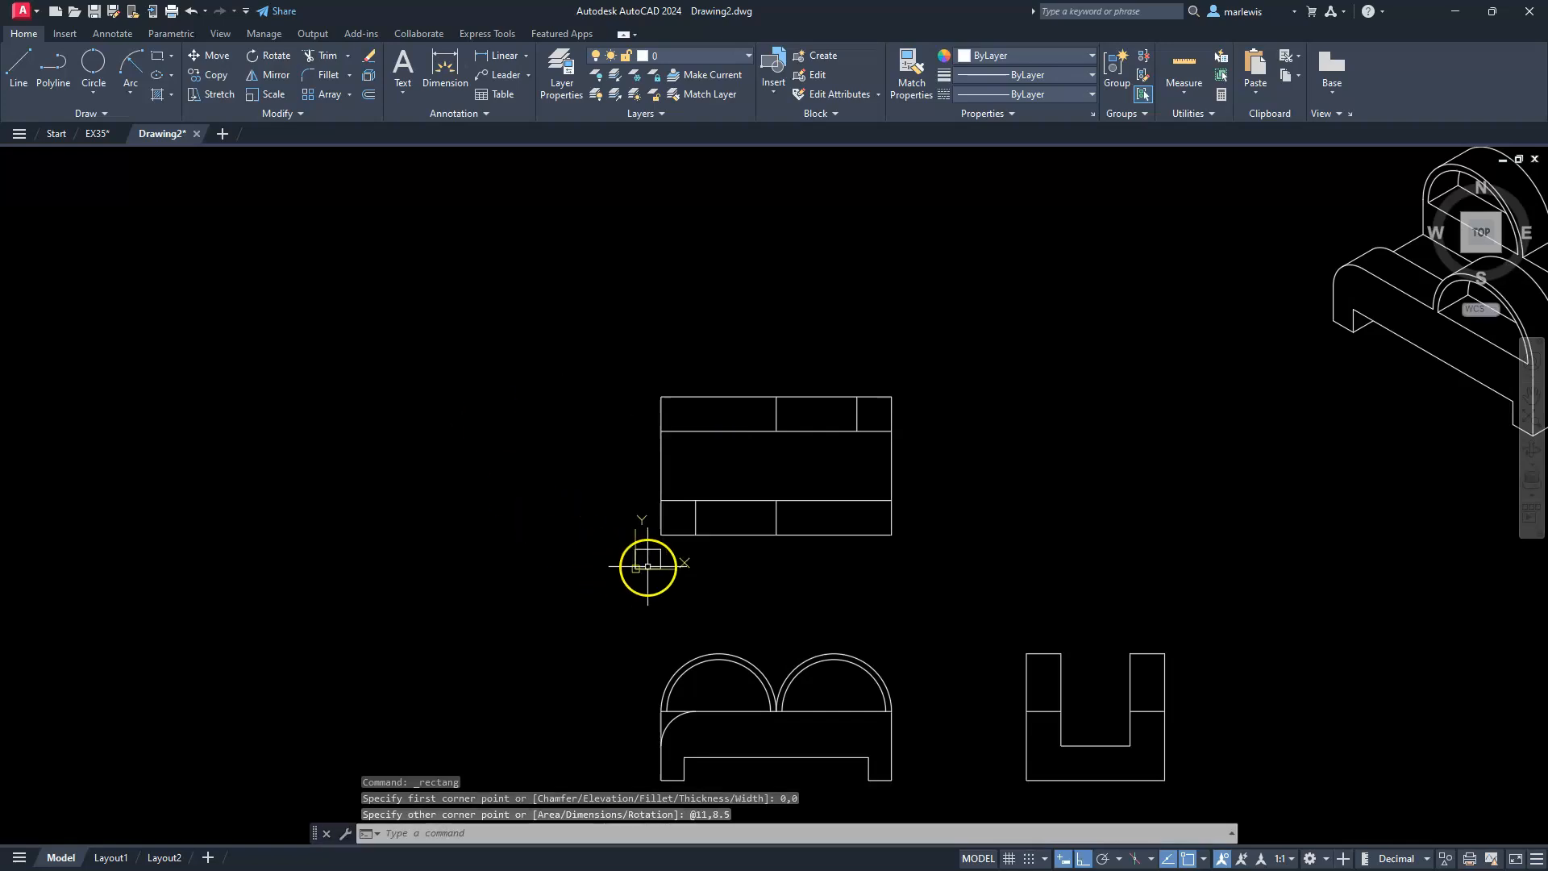
- Offset the 11 by 8.5 rectangle inward by 0.25 to form the sheet's inner border
{"action": "scroll", "coordinate": [645, 569], "scroll_direction": "up", "scroll_amount": 8}
{"action": "scroll", "coordinate": [554, 540], "scroll_direction": "up", "scroll_amount": 2}
{"action": "middle_click_drag", "start_coordinate": [554, 540], "coordinate": [637, 594]}
{"action": "scroll", "coordinate": [638, 594], "scroll_direction": "up", "scroll_amount": 2}
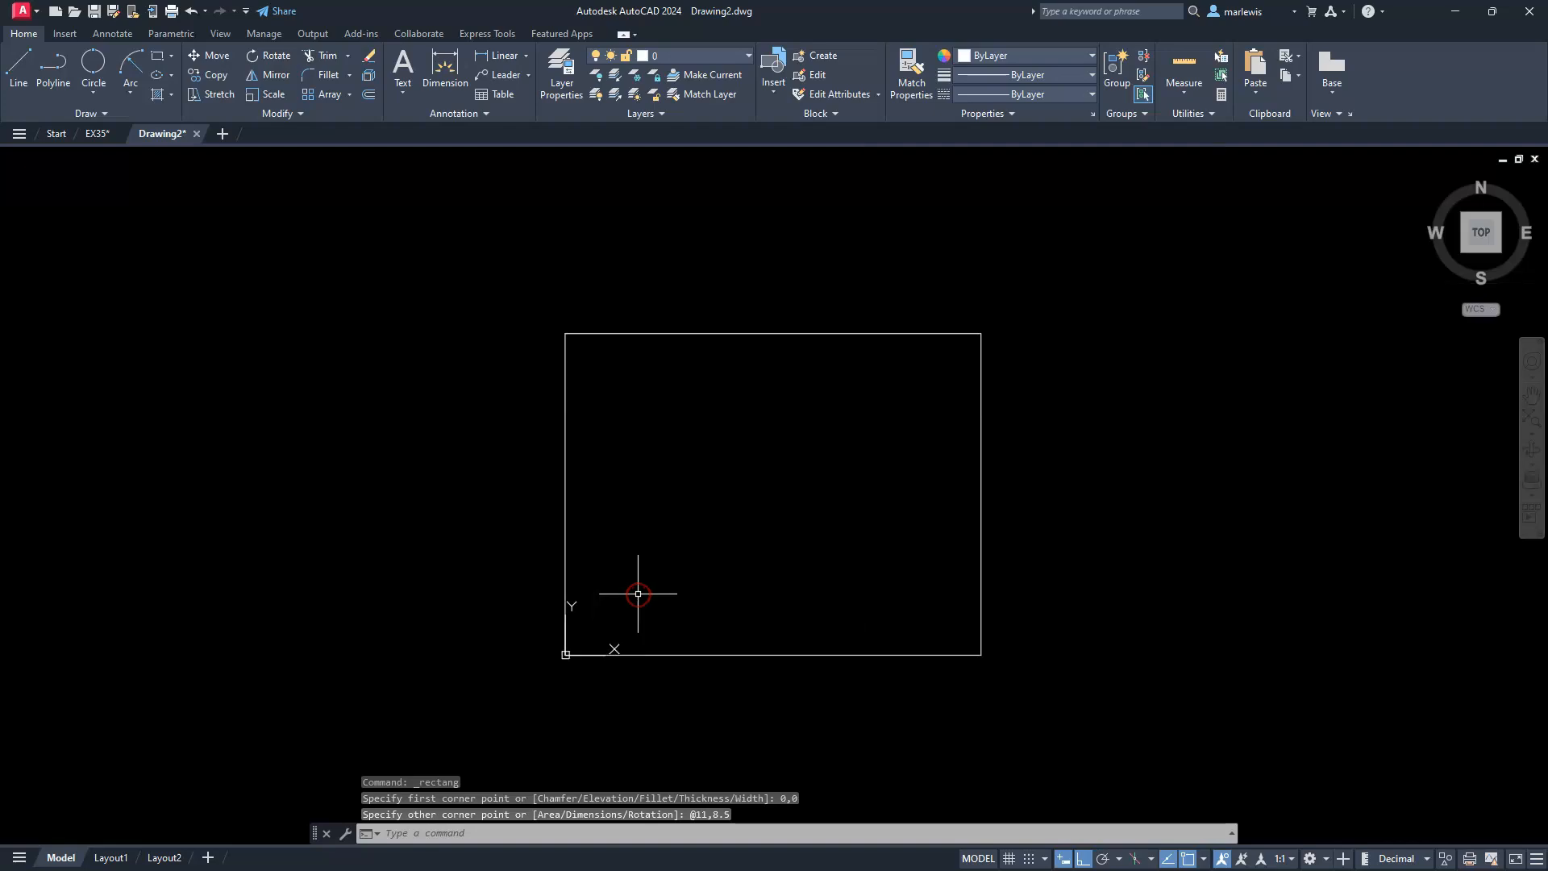
{"action": "type", "text": "o"}
{"action": "key", "text": "Return"}
{"action": "type", "text": ".25"}
{"action": "key", "text": "Return"}
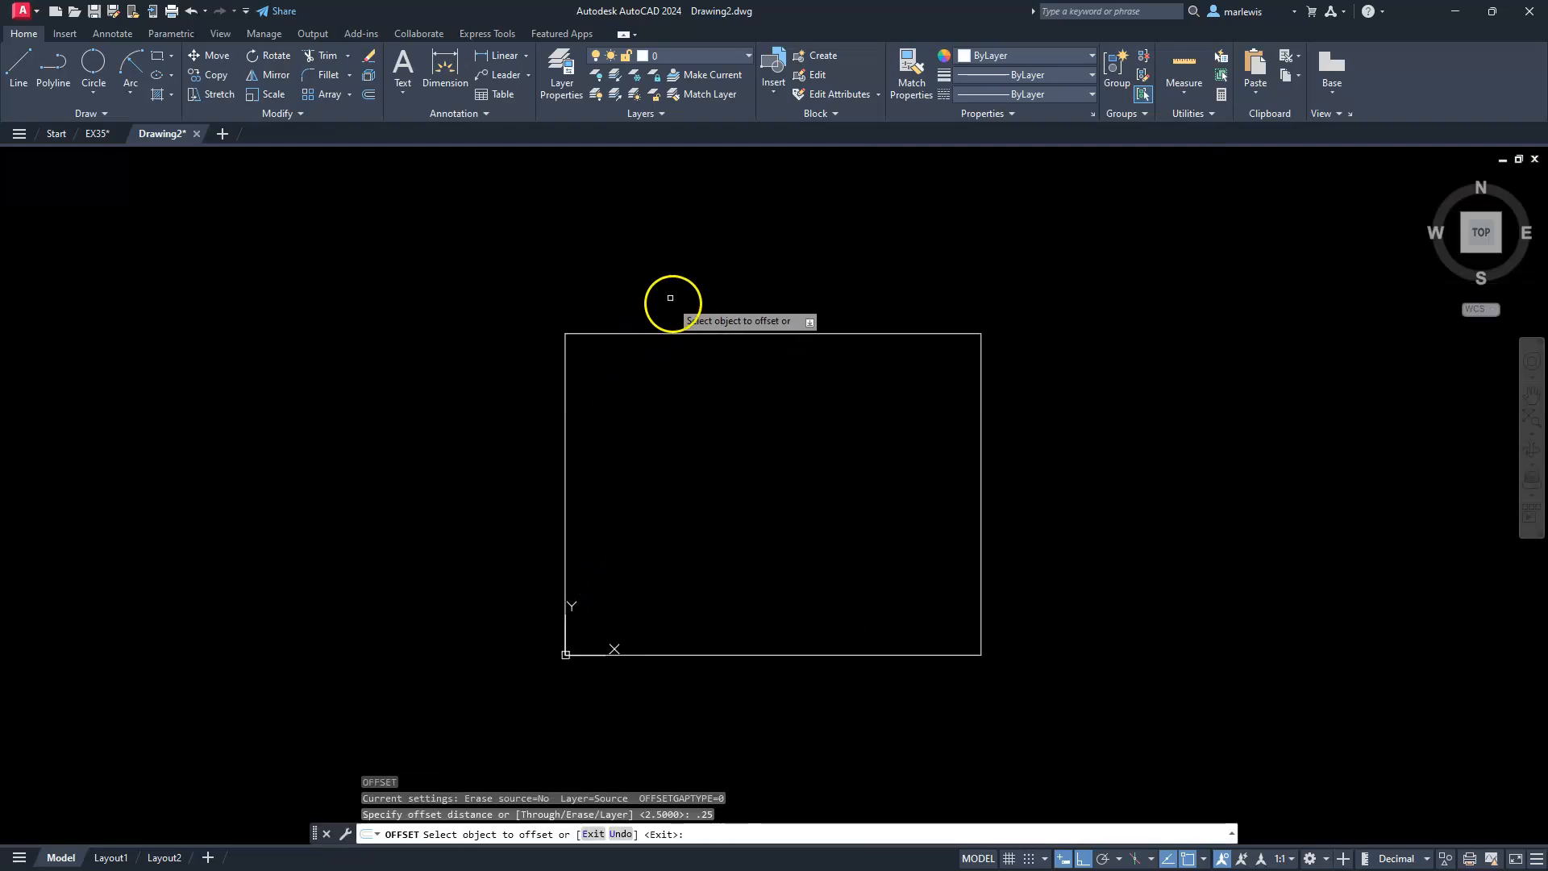
{"action": "left_click", "coordinate": [688, 333]}
{"action": "left_click", "coordinate": [692, 394]}
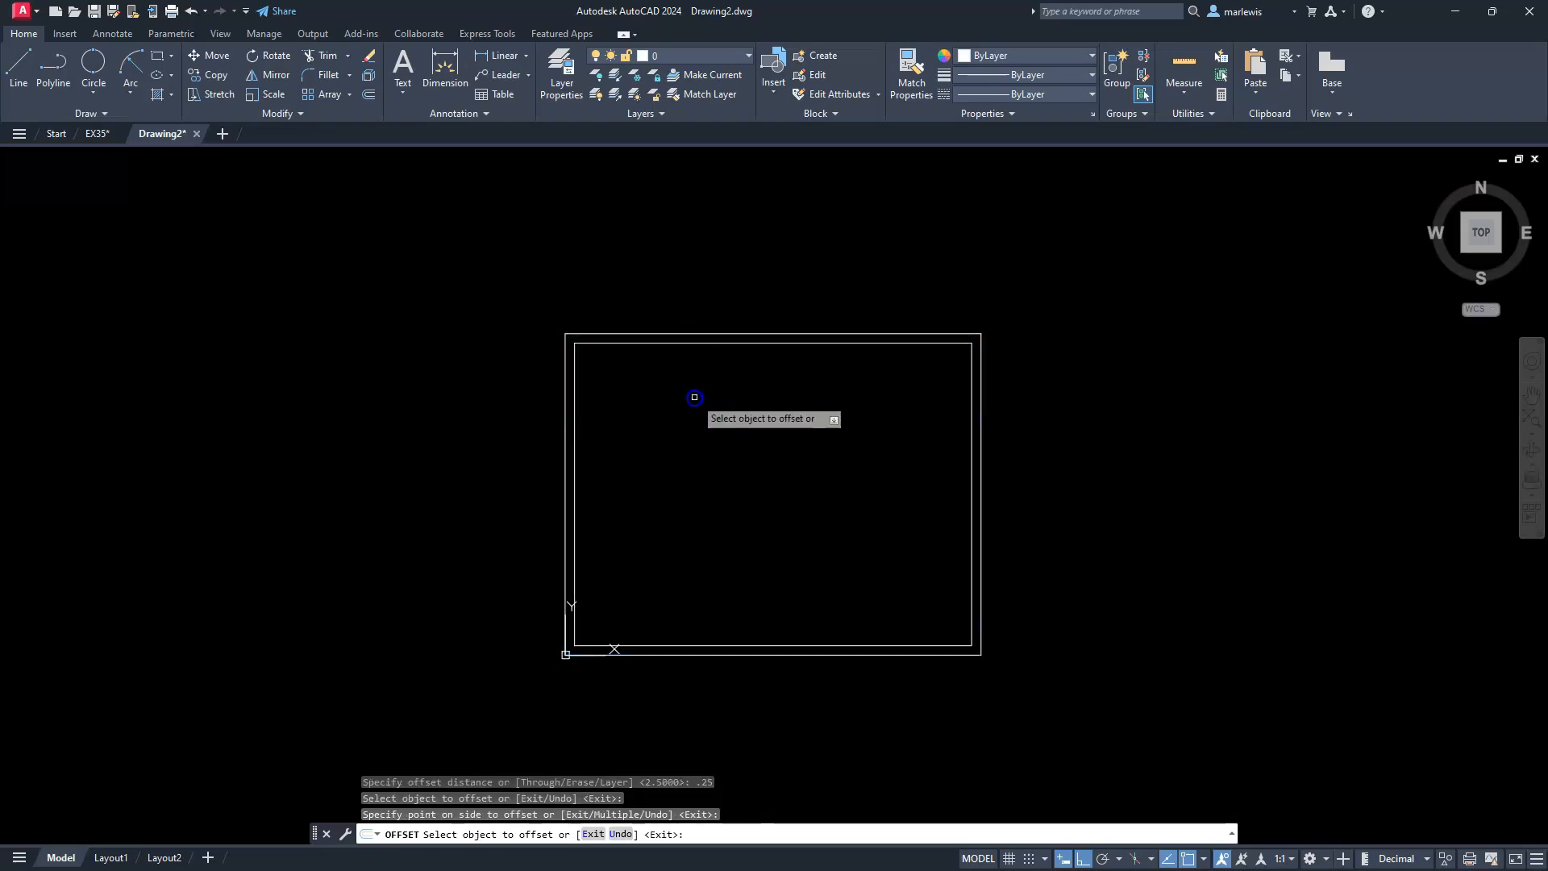
{"action": "key", "text": "Escape"}
{"action": "key", "text": "Escape"}
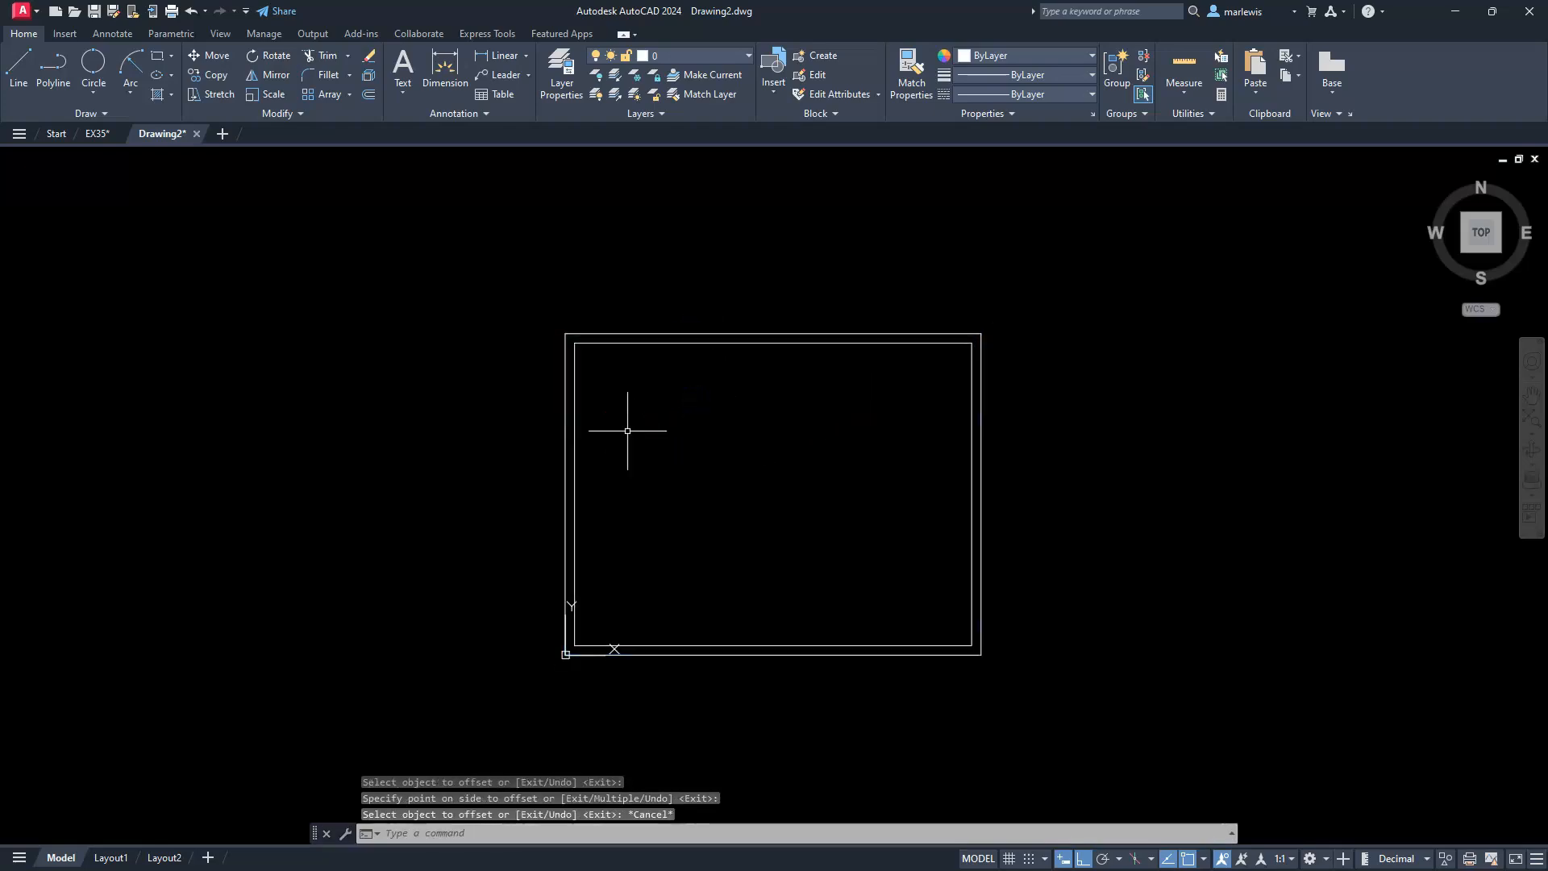
- Convert both border rectangles into a block named tb with its base point at 0,0,0
{"action": "scroll", "coordinate": [626, 428], "scroll_direction": "down", "scroll_amount": 4}
{"action": "scroll", "coordinate": [619, 408], "scroll_direction": "up", "scroll_amount": 2}
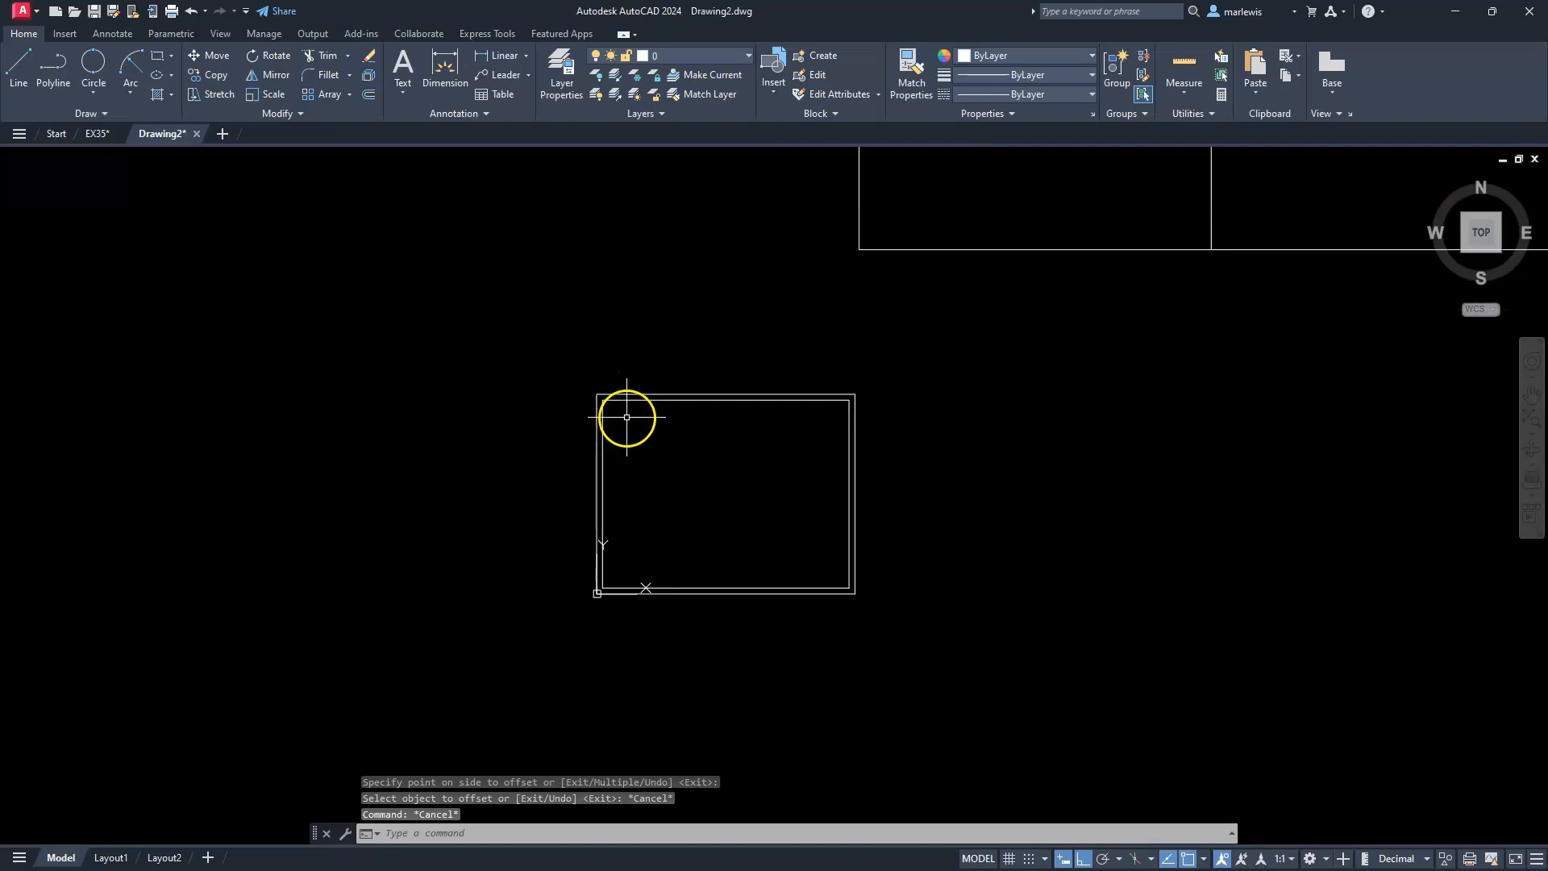
{"action": "scroll", "coordinate": [627, 416], "scroll_direction": "up", "scroll_amount": 2}
{"action": "left_click", "coordinate": [628, 426]}
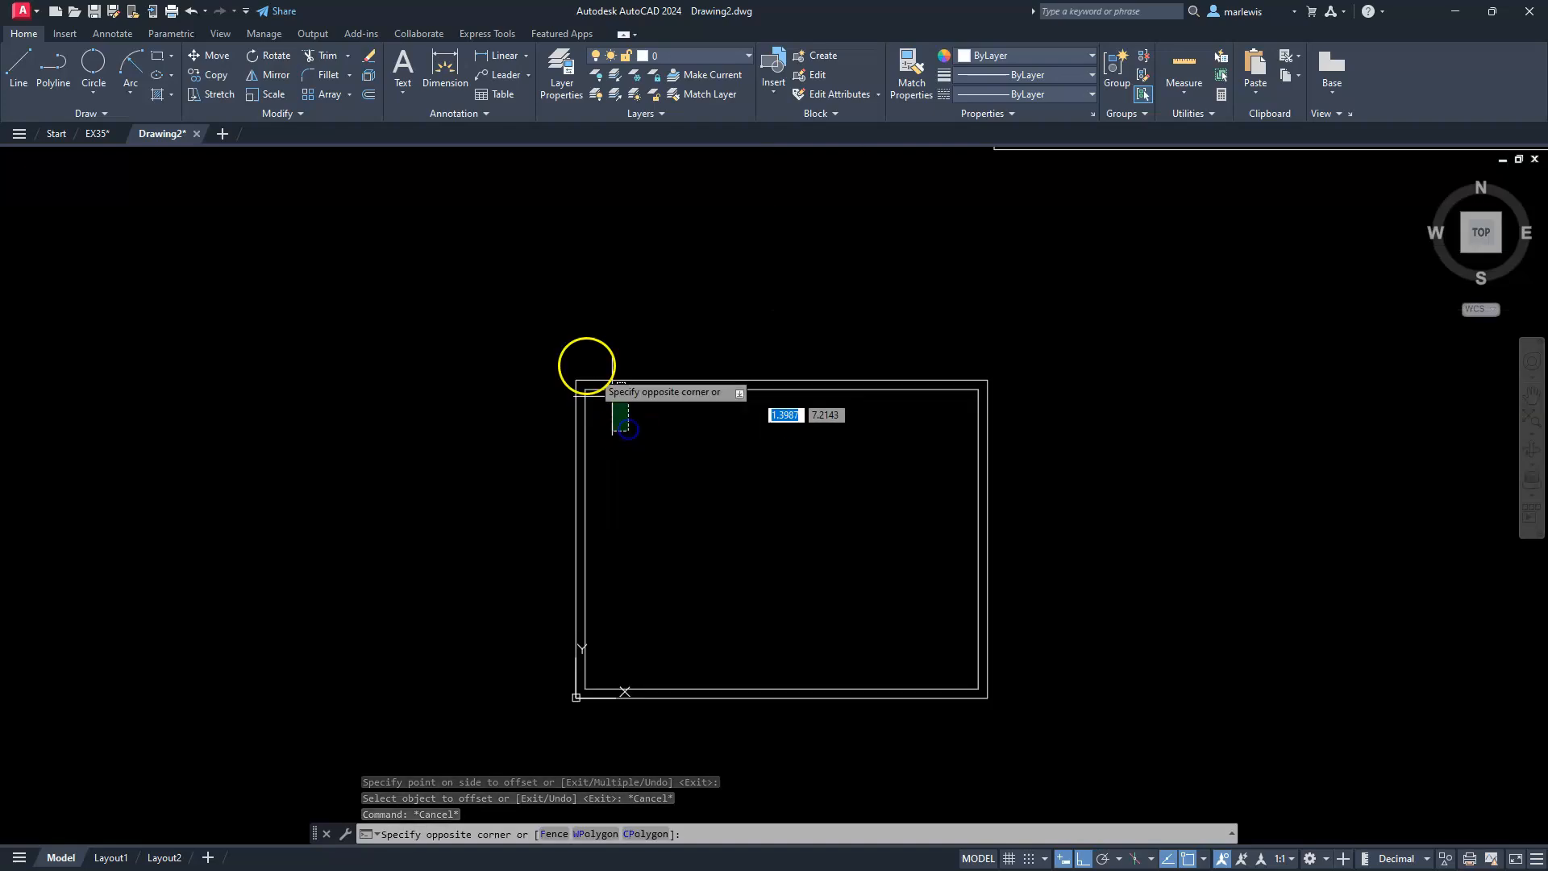
{"action": "left_click", "coordinate": [528, 312]}
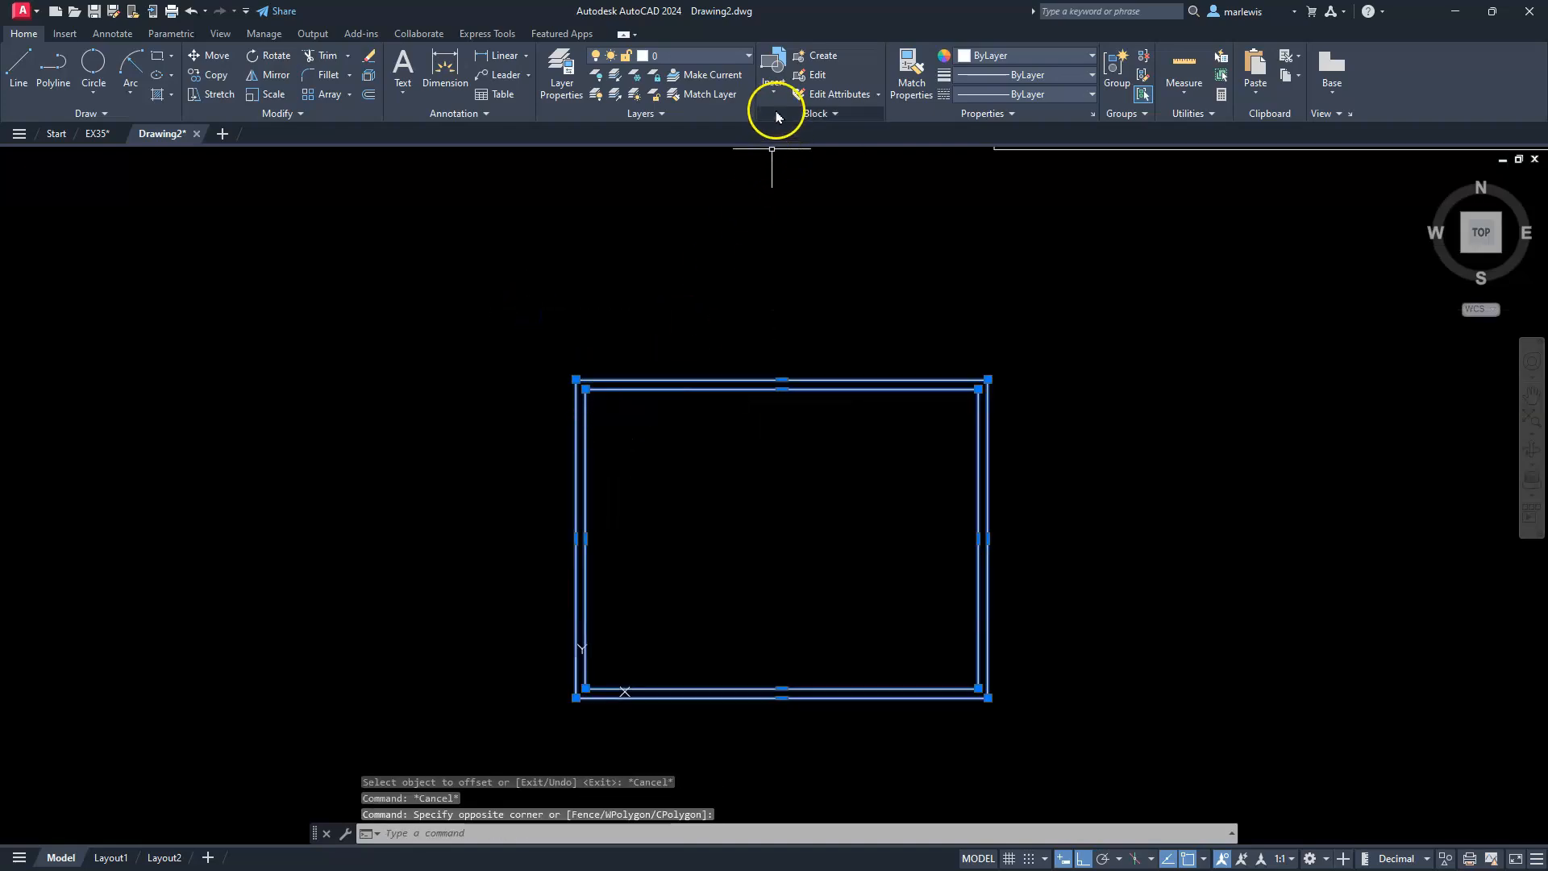
{"action": "left_click", "coordinate": [812, 61]}
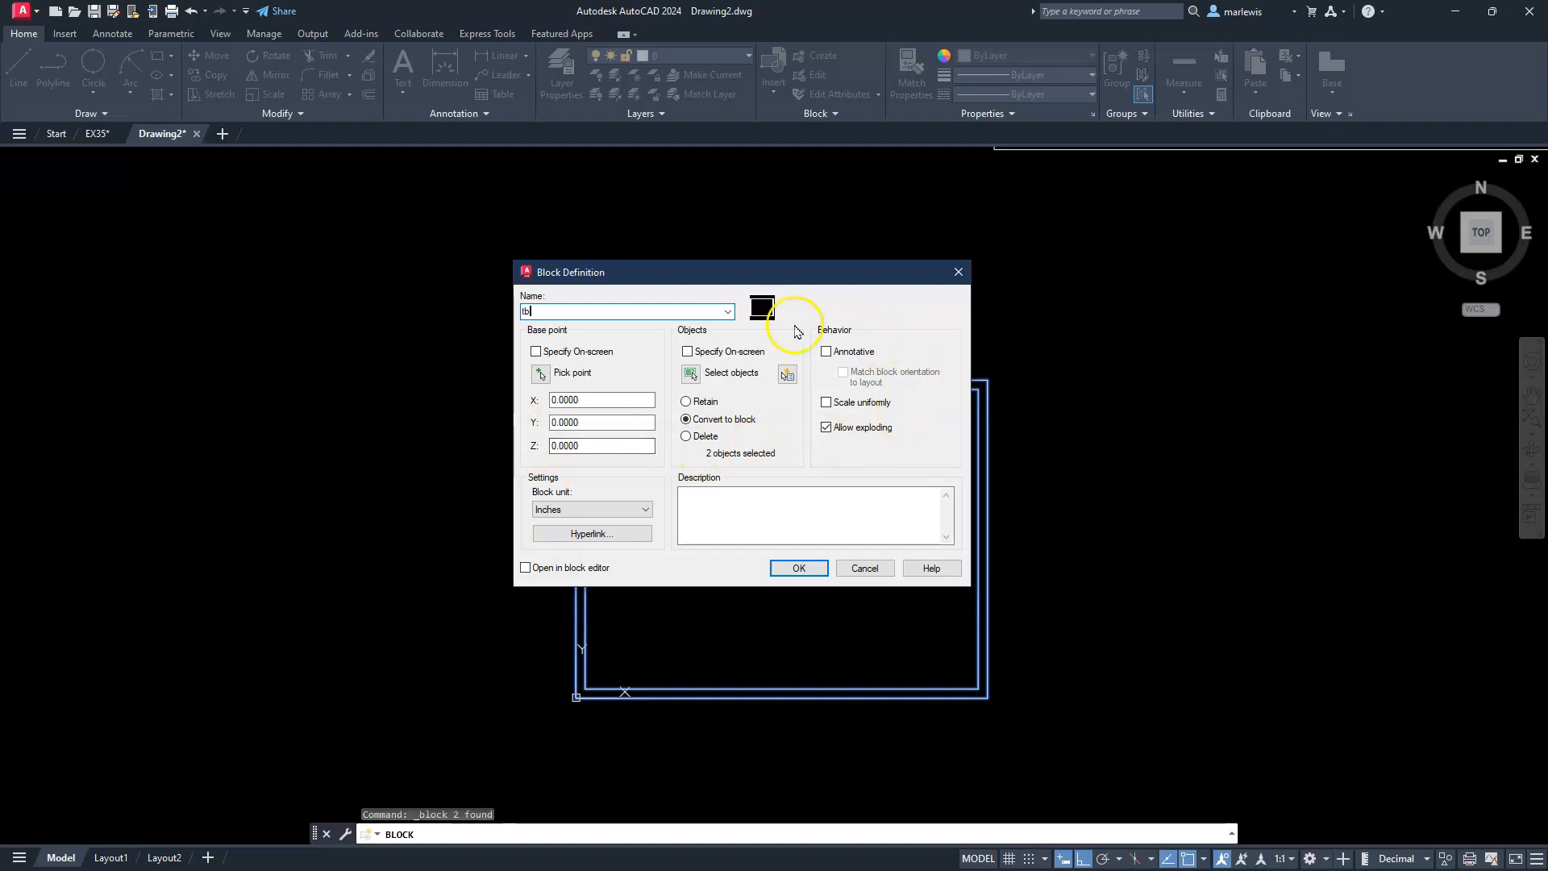
{"action": "left_click", "coordinate": [794, 569]}
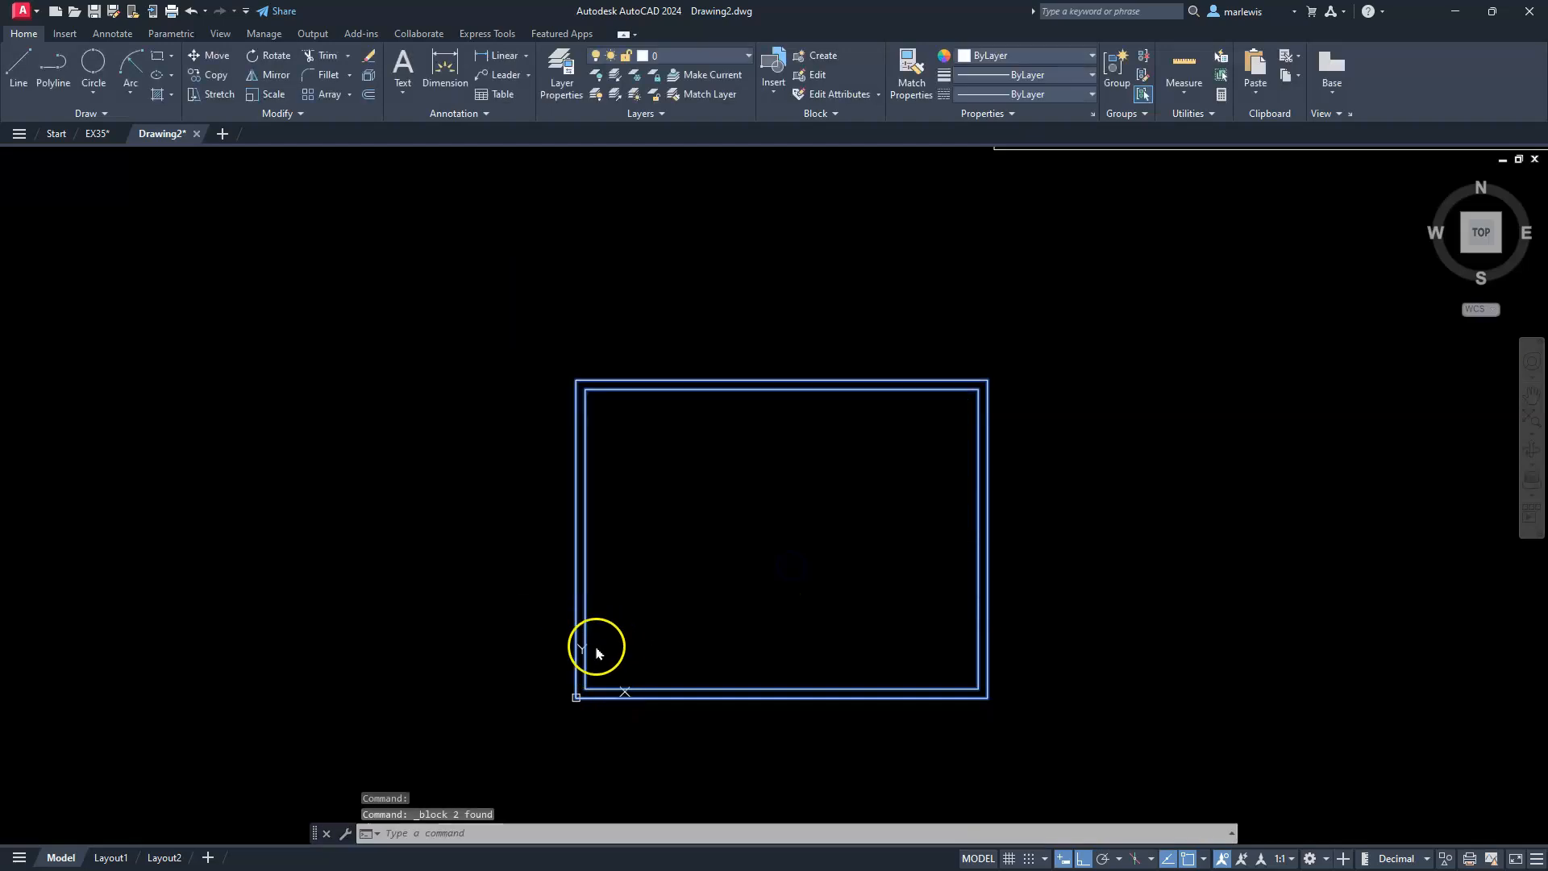
- Set the border block's X and Y scales to 30 in its properties
{"action": "left_click", "coordinate": [576, 582]}
{"action": "right_click", "coordinate": [576, 582]}
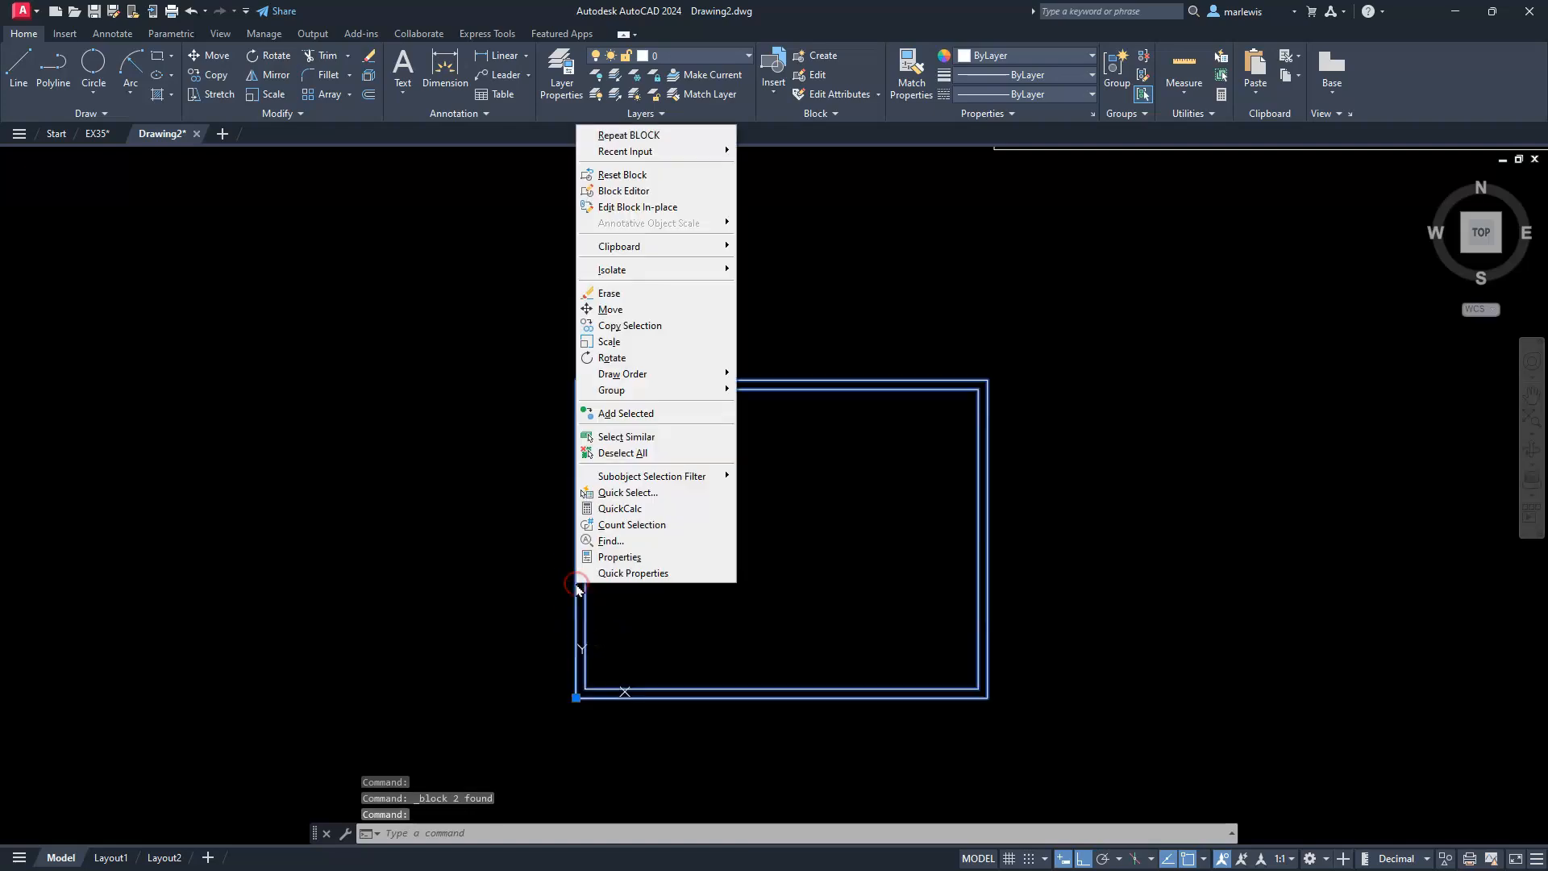
{"action": "left_click", "coordinate": [617, 557]}
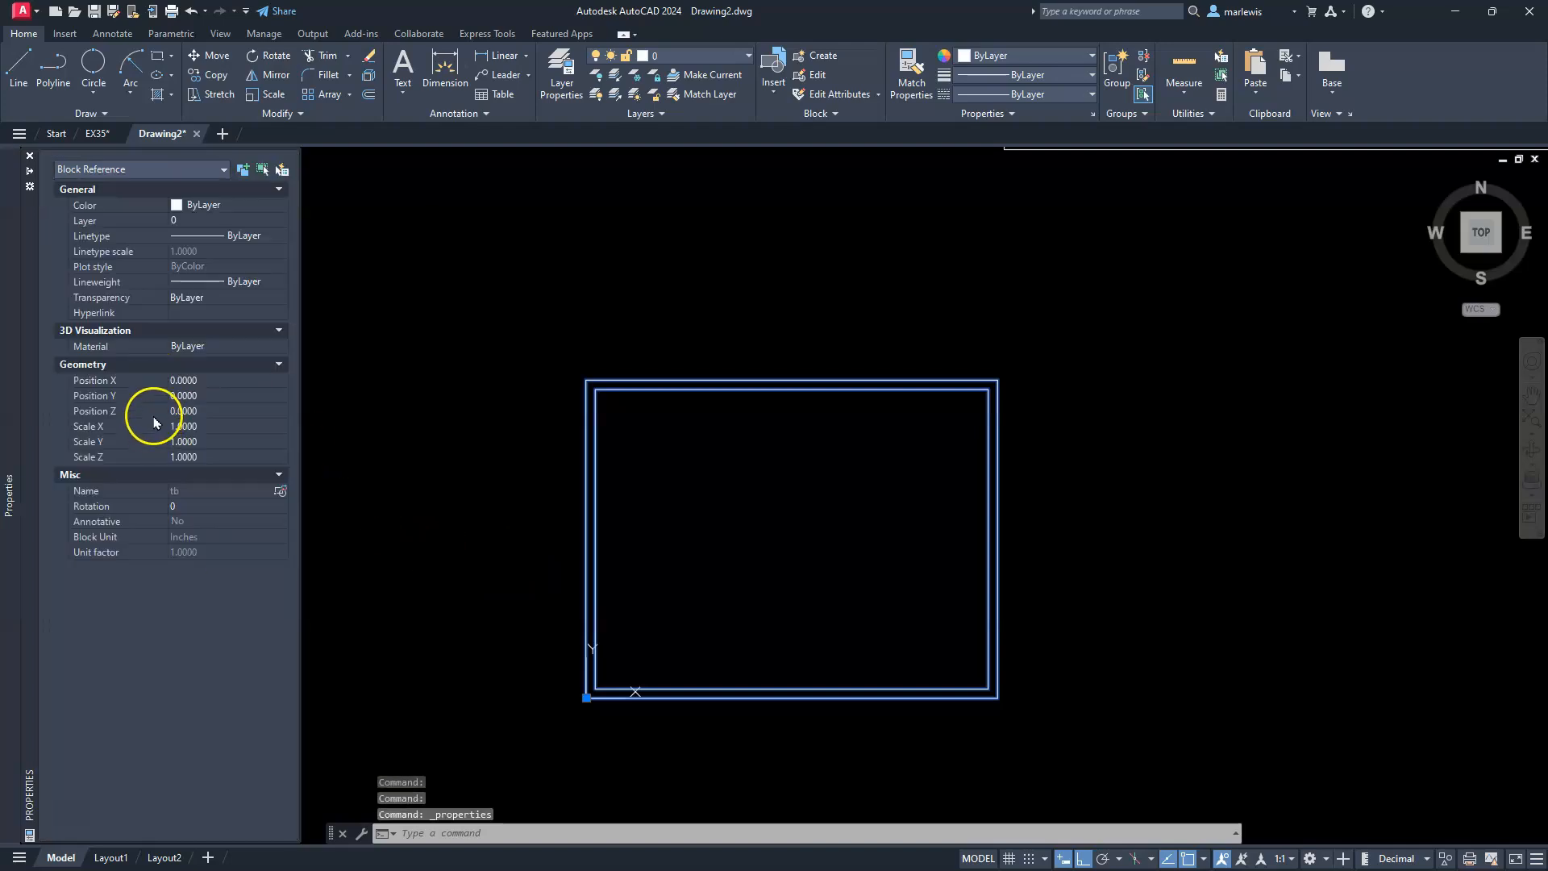
{"action": "scroll", "coordinate": [676, 433], "scroll_direction": "down", "scroll_amount": 10}
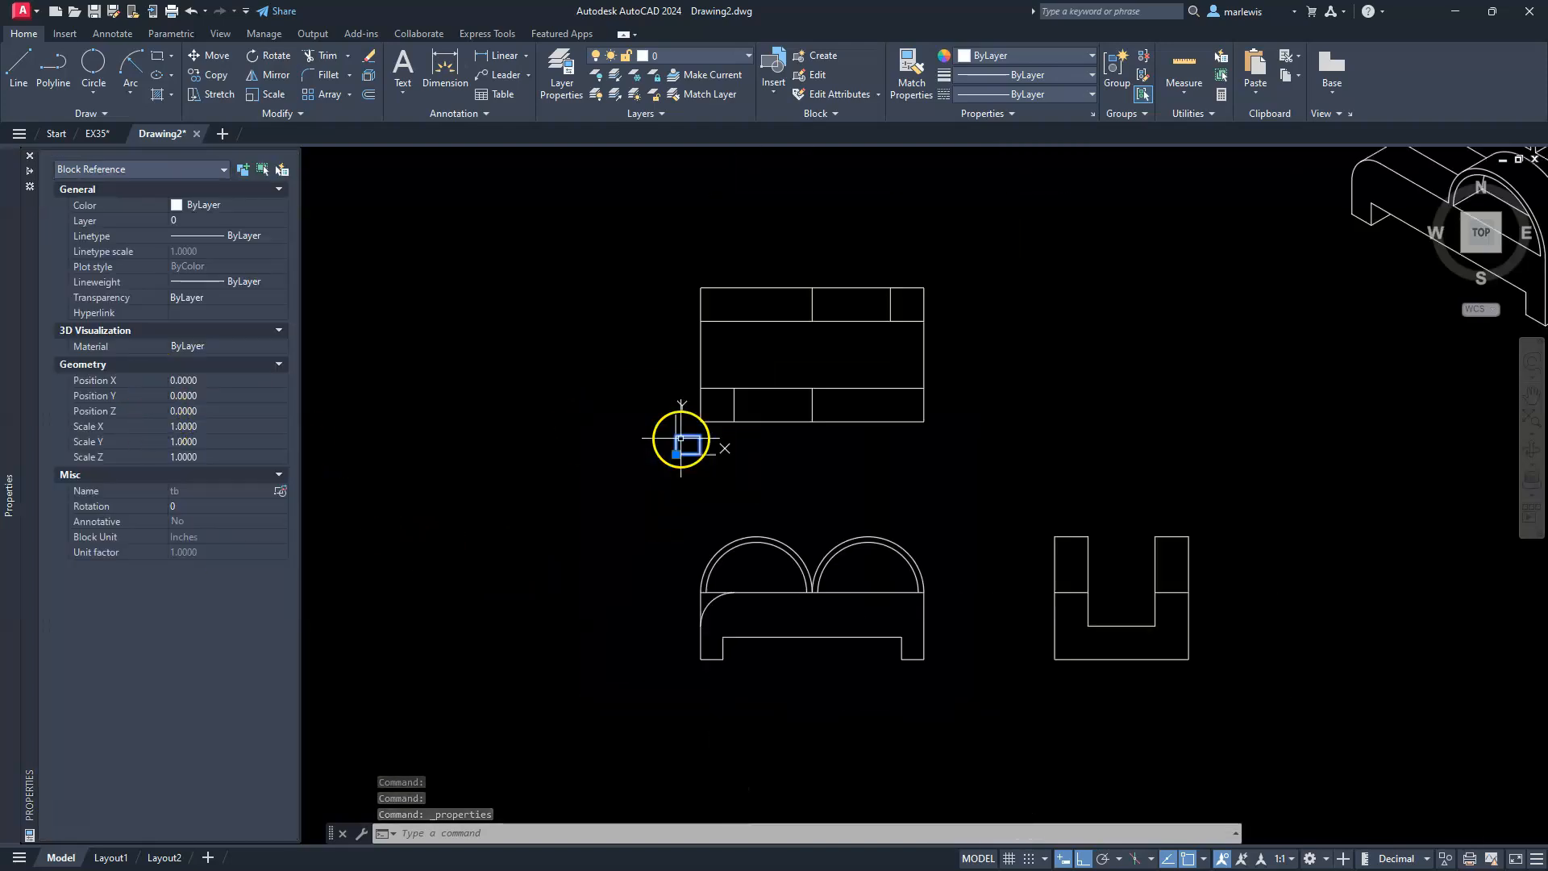
{"action": "scroll", "coordinate": [674, 436], "scroll_direction": "up", "scroll_amount": 4}
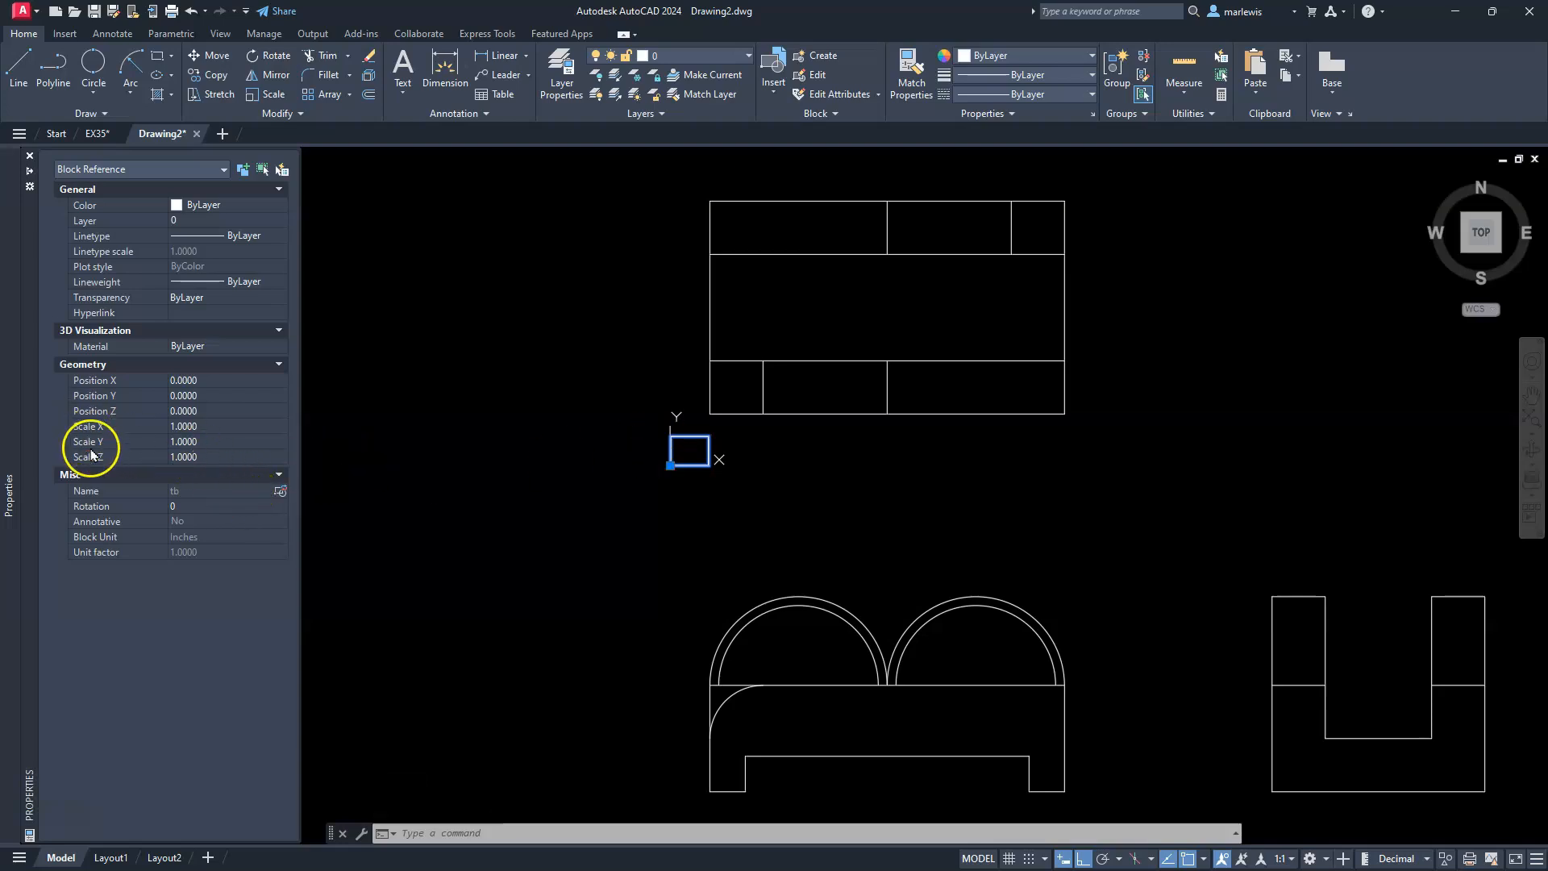
{"action": "left_click", "coordinate": [166, 430]}
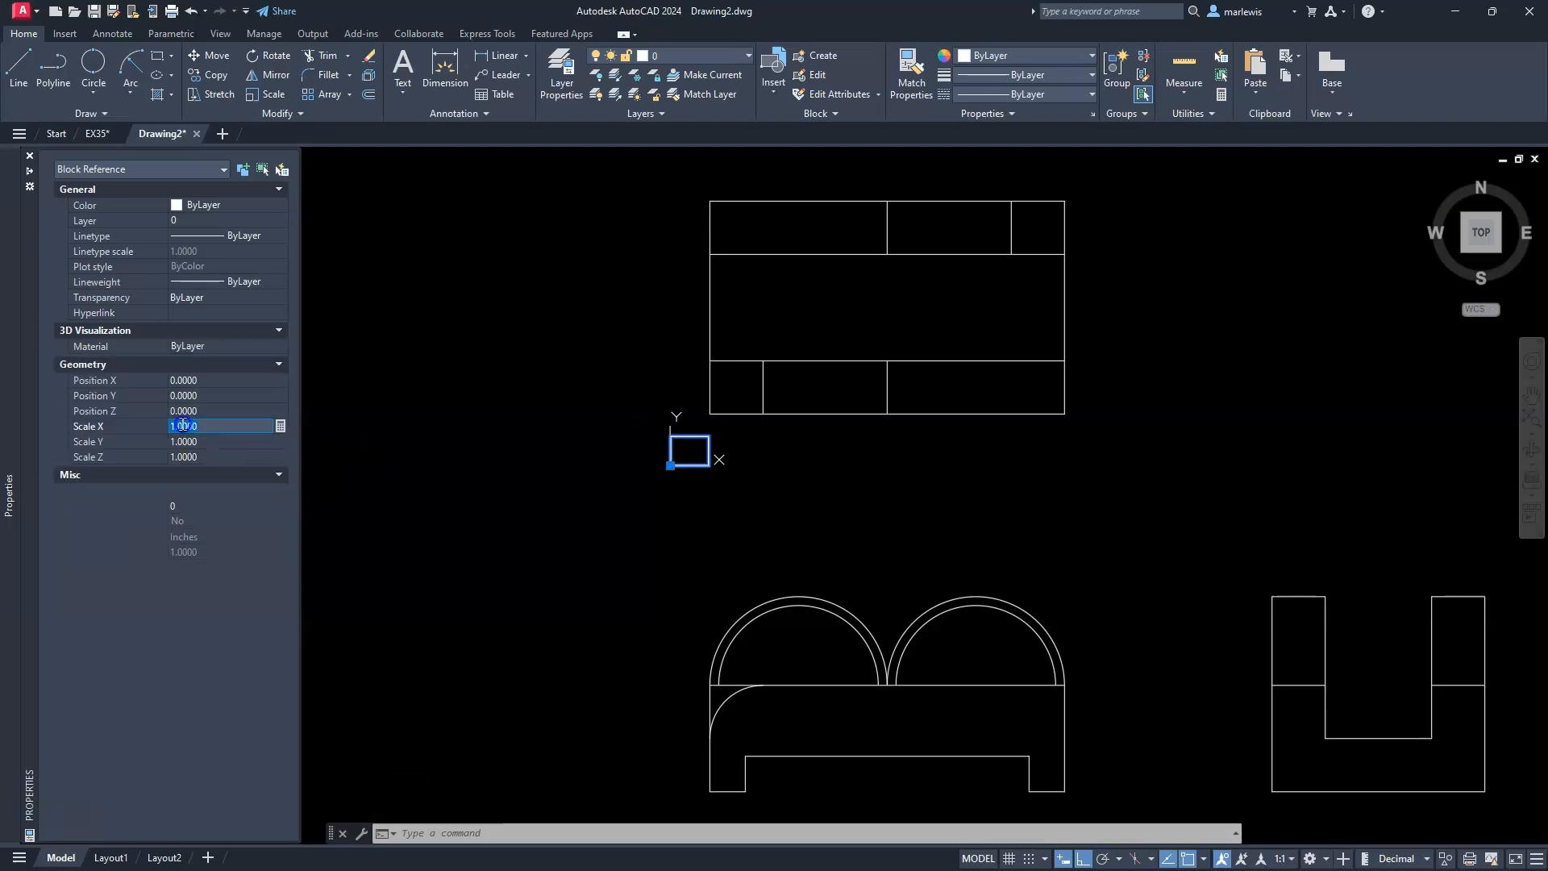
{"action": "left_click", "coordinate": [184, 440]}
{"action": "type", "text": "30"}
{"action": "key", "text": "Return"}
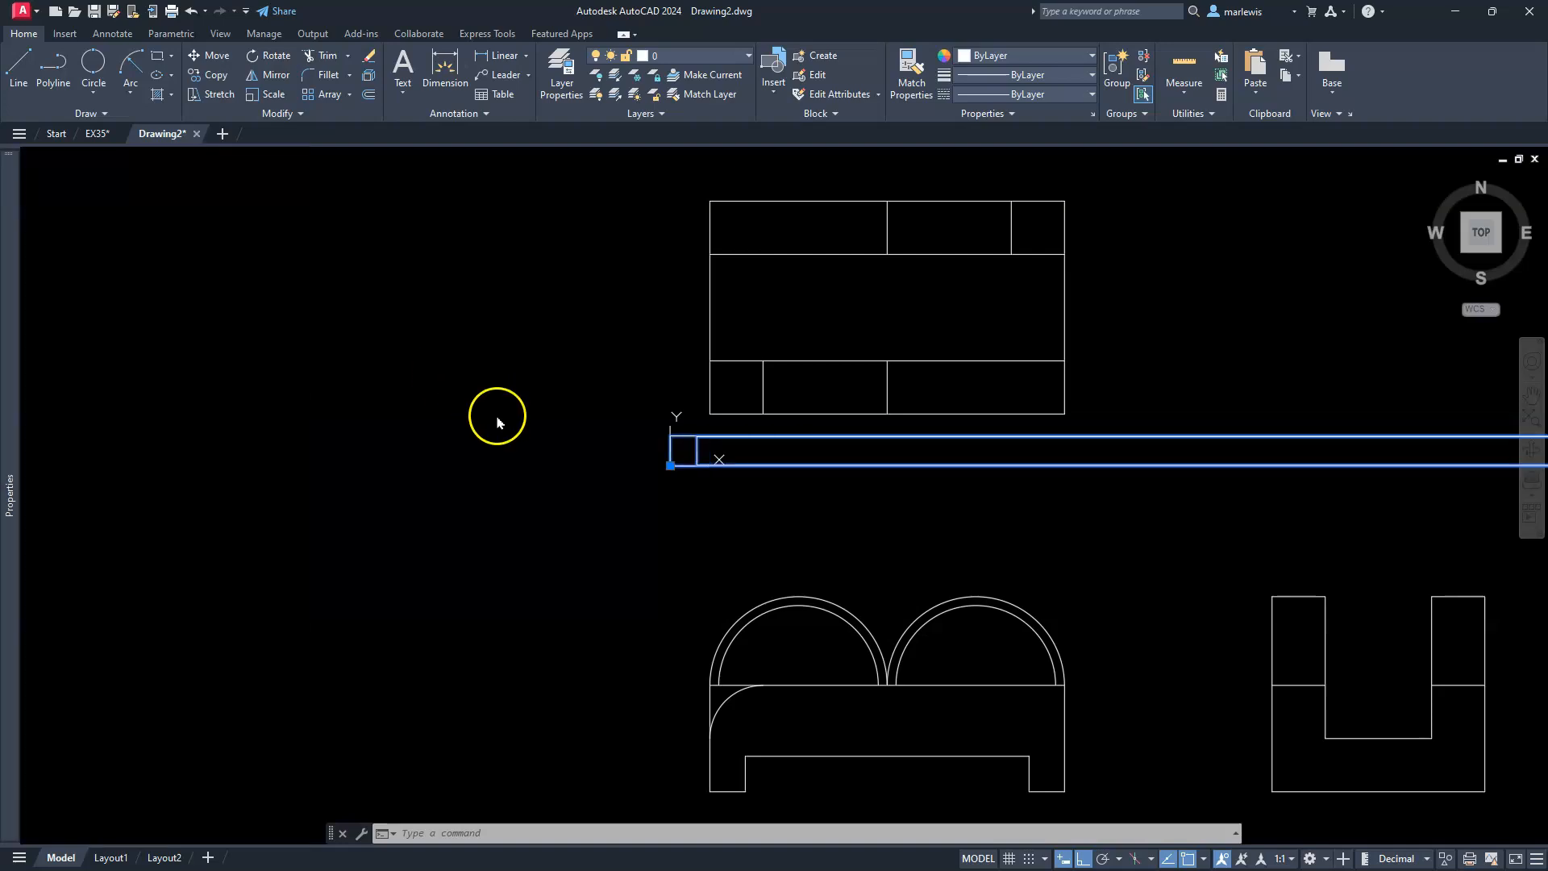
{"action": "scroll", "coordinate": [602, 449], "scroll_direction": "down", "scroll_amount": 2}
{"action": "scroll", "coordinate": [602, 450], "scroll_direction": "down", "scroll_amount": 2}
{"action": "scroll", "coordinate": [599, 508], "scroll_direction": "up", "scroll_amount": 2}
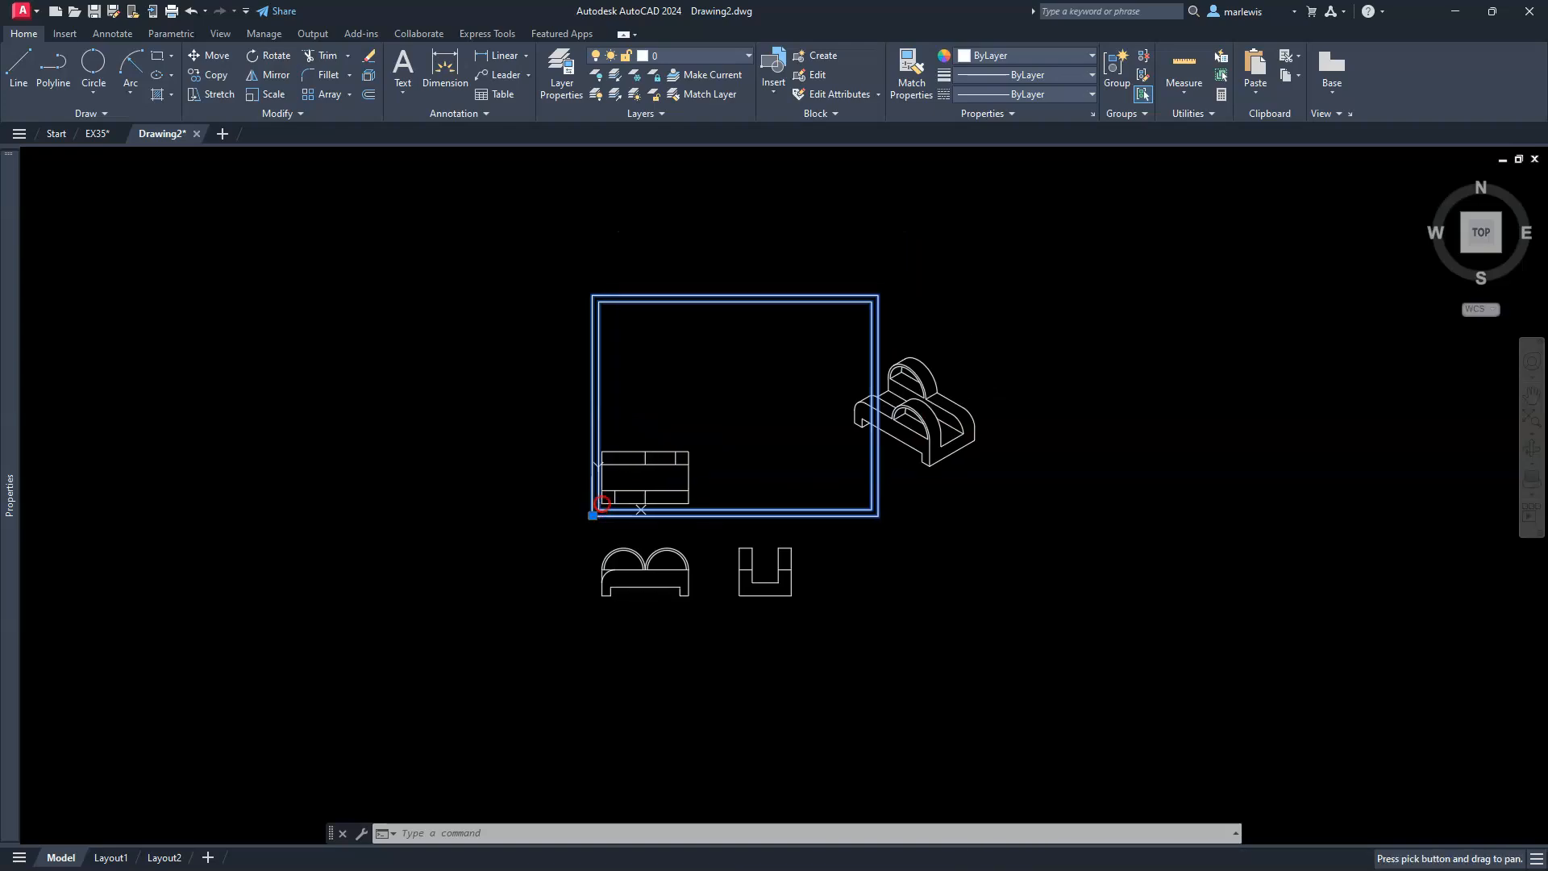
{"action": "key", "text": "Escape"}
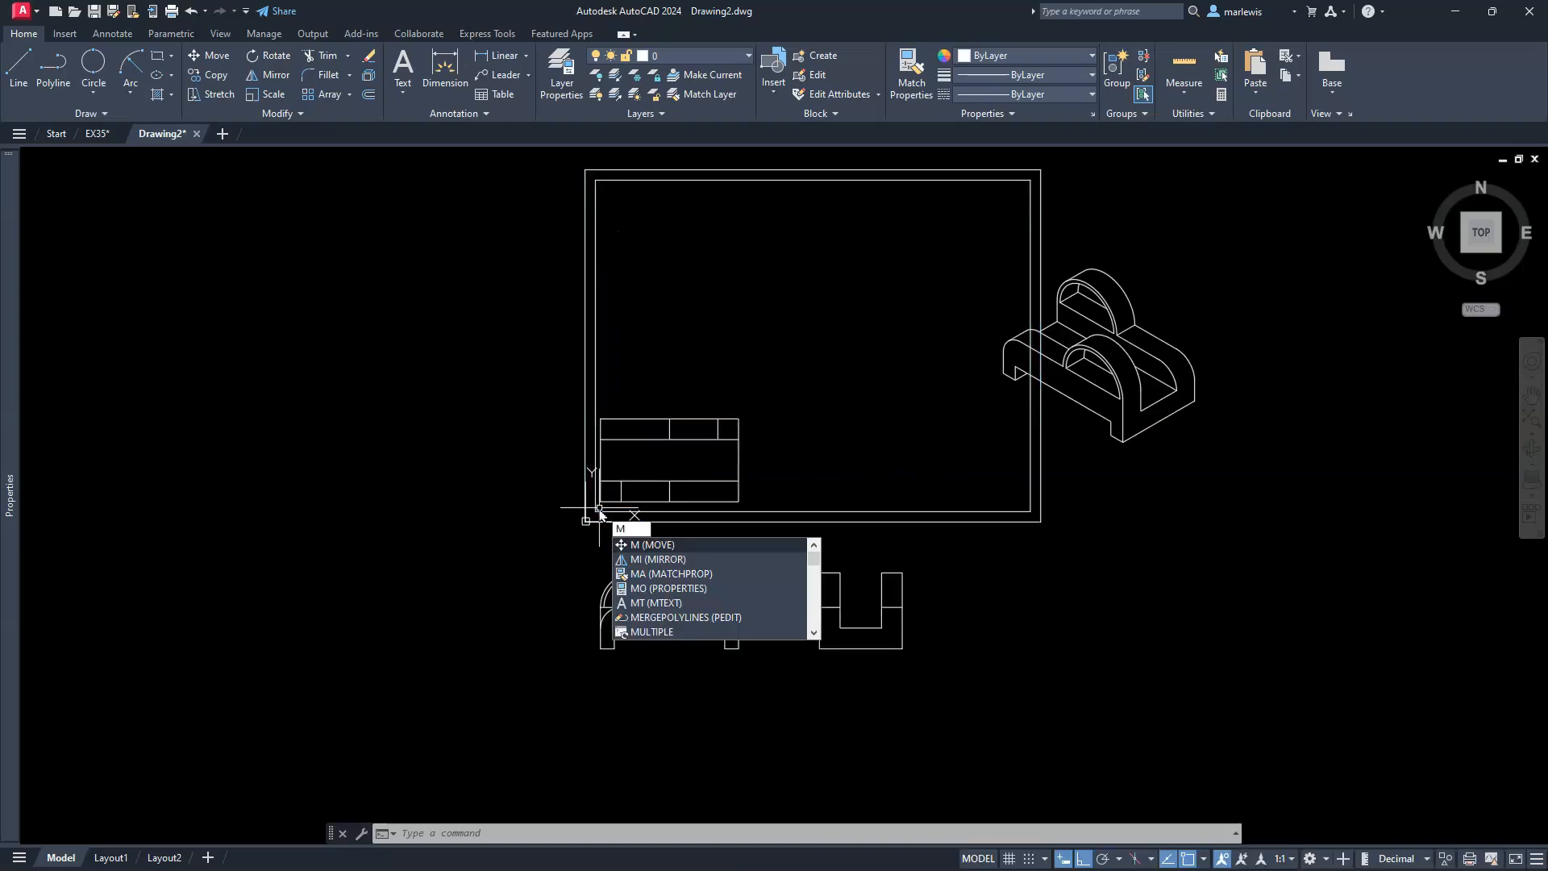
- Move the orthographic and isometric views together about 135 units at 77° with ortho off, placing the three orthographic views inside the border
{"action": "key", "text": "Return"}
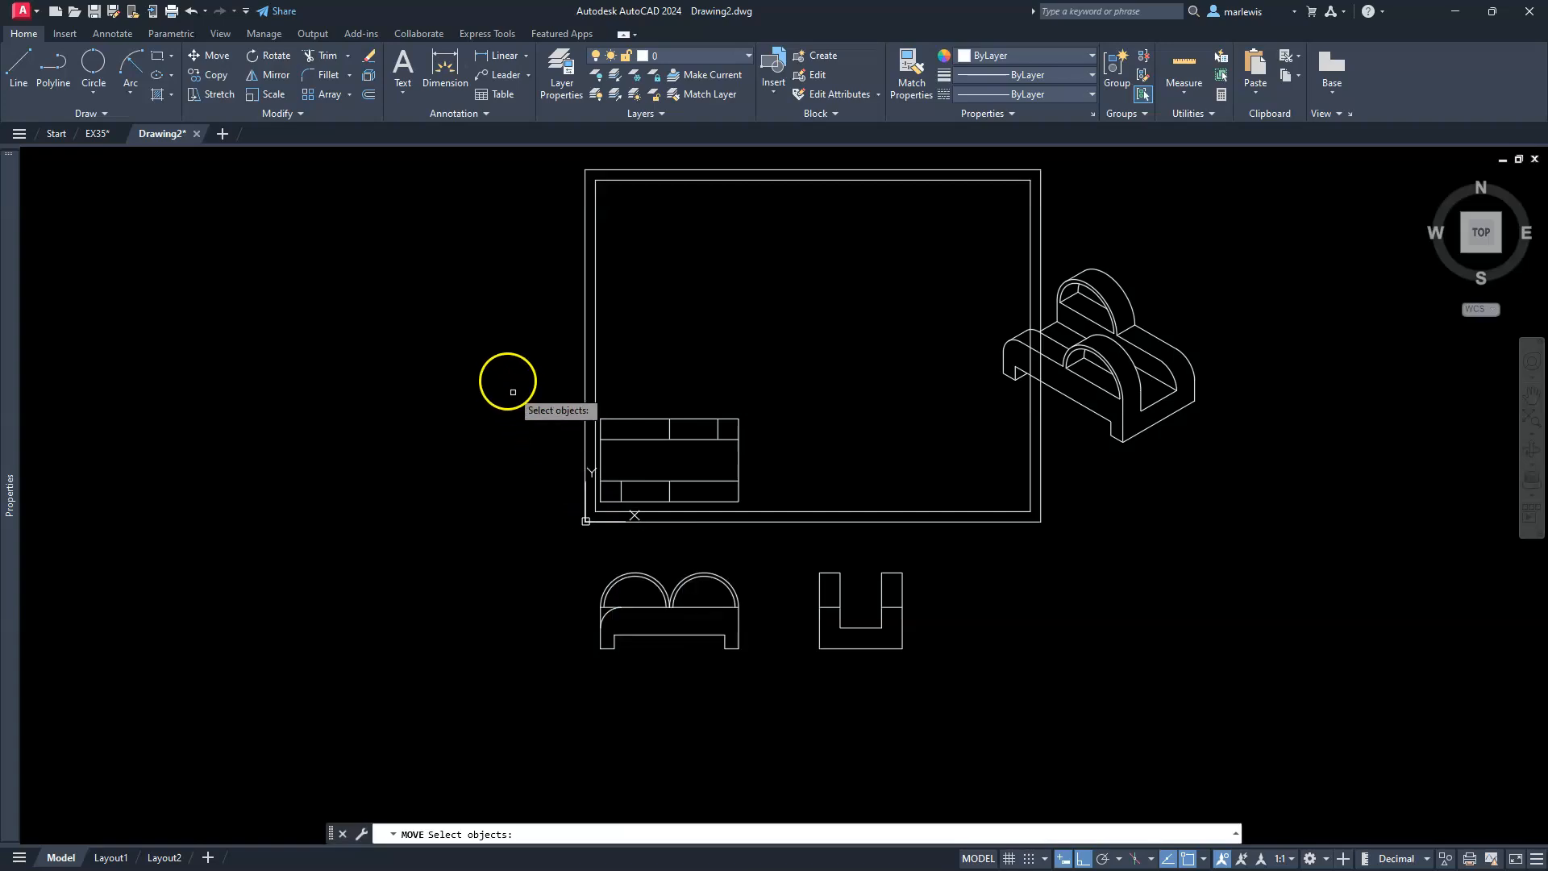
{"action": "left_click", "coordinate": [525, 215]}
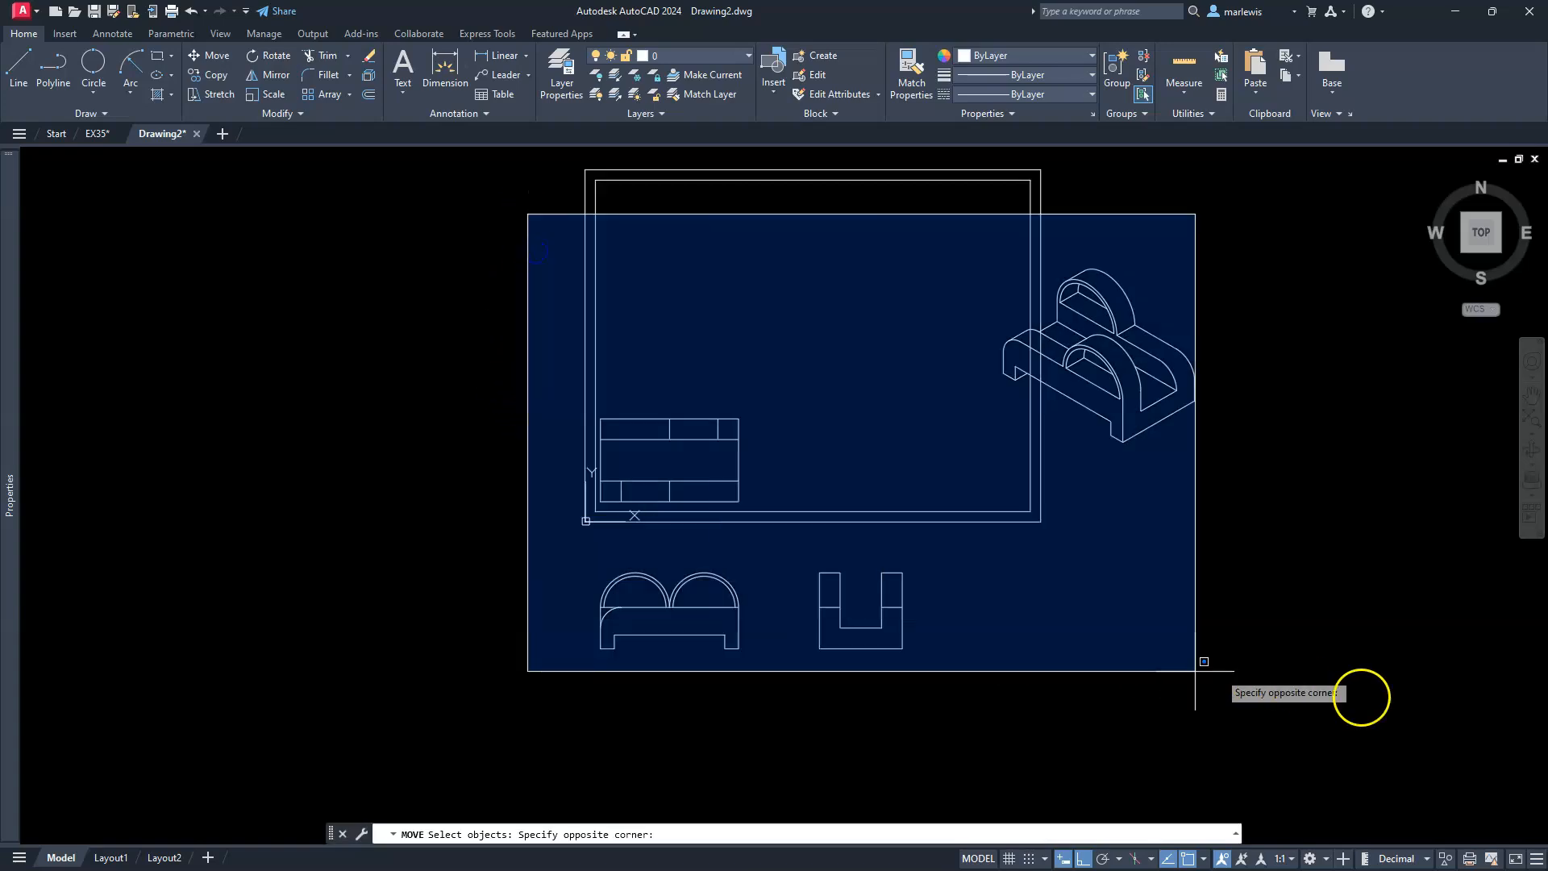
{"action": "left_click", "coordinate": [1299, 690]}
{"action": "key", "text": "Return"}
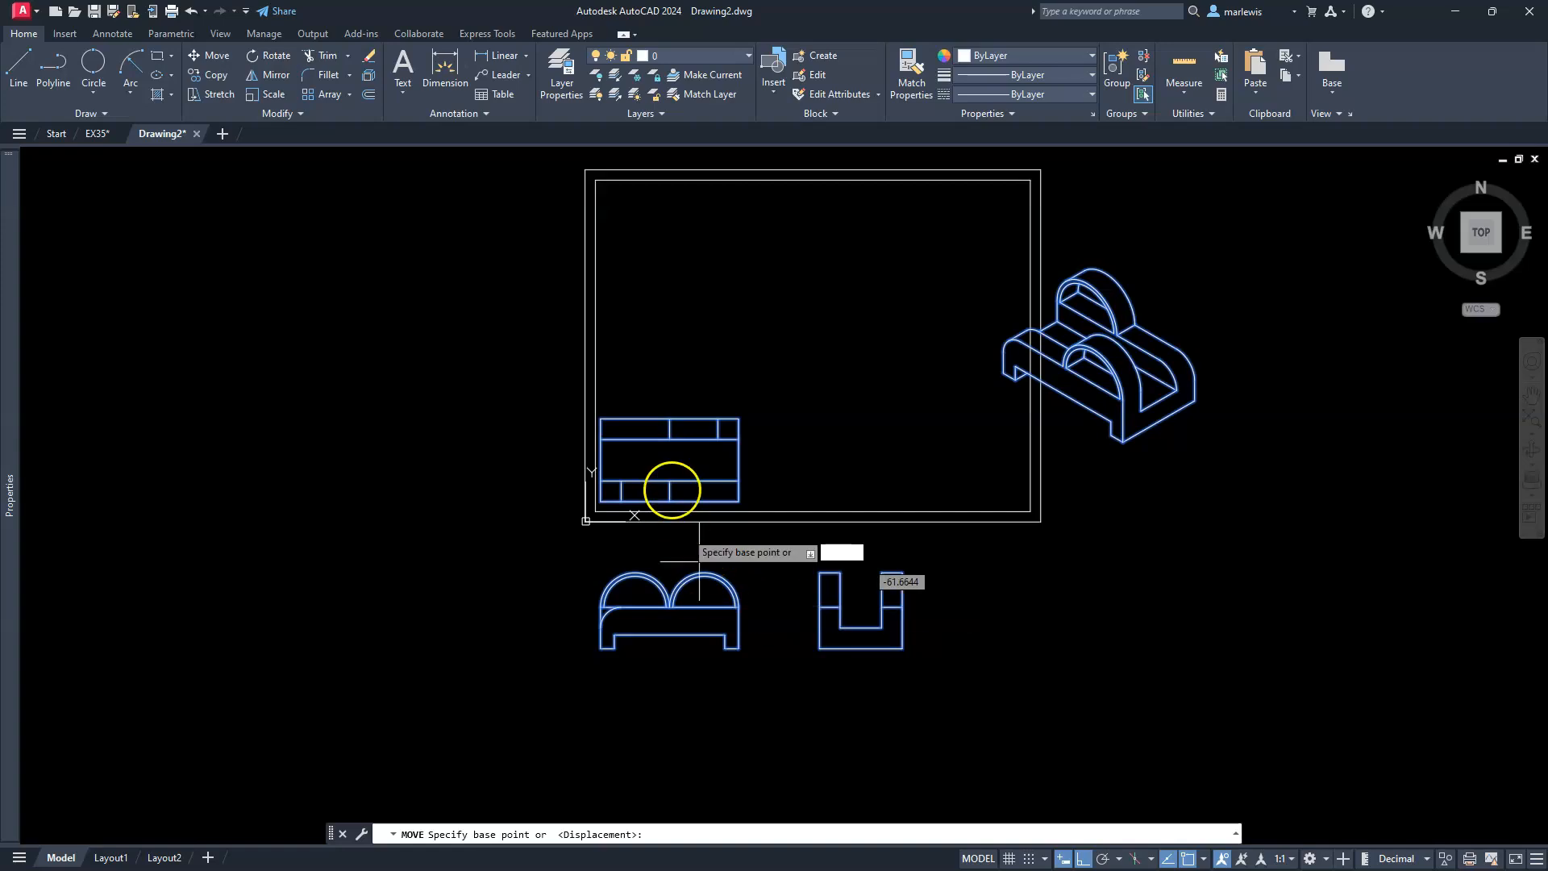
{"action": "left_click", "coordinate": [689, 541]}
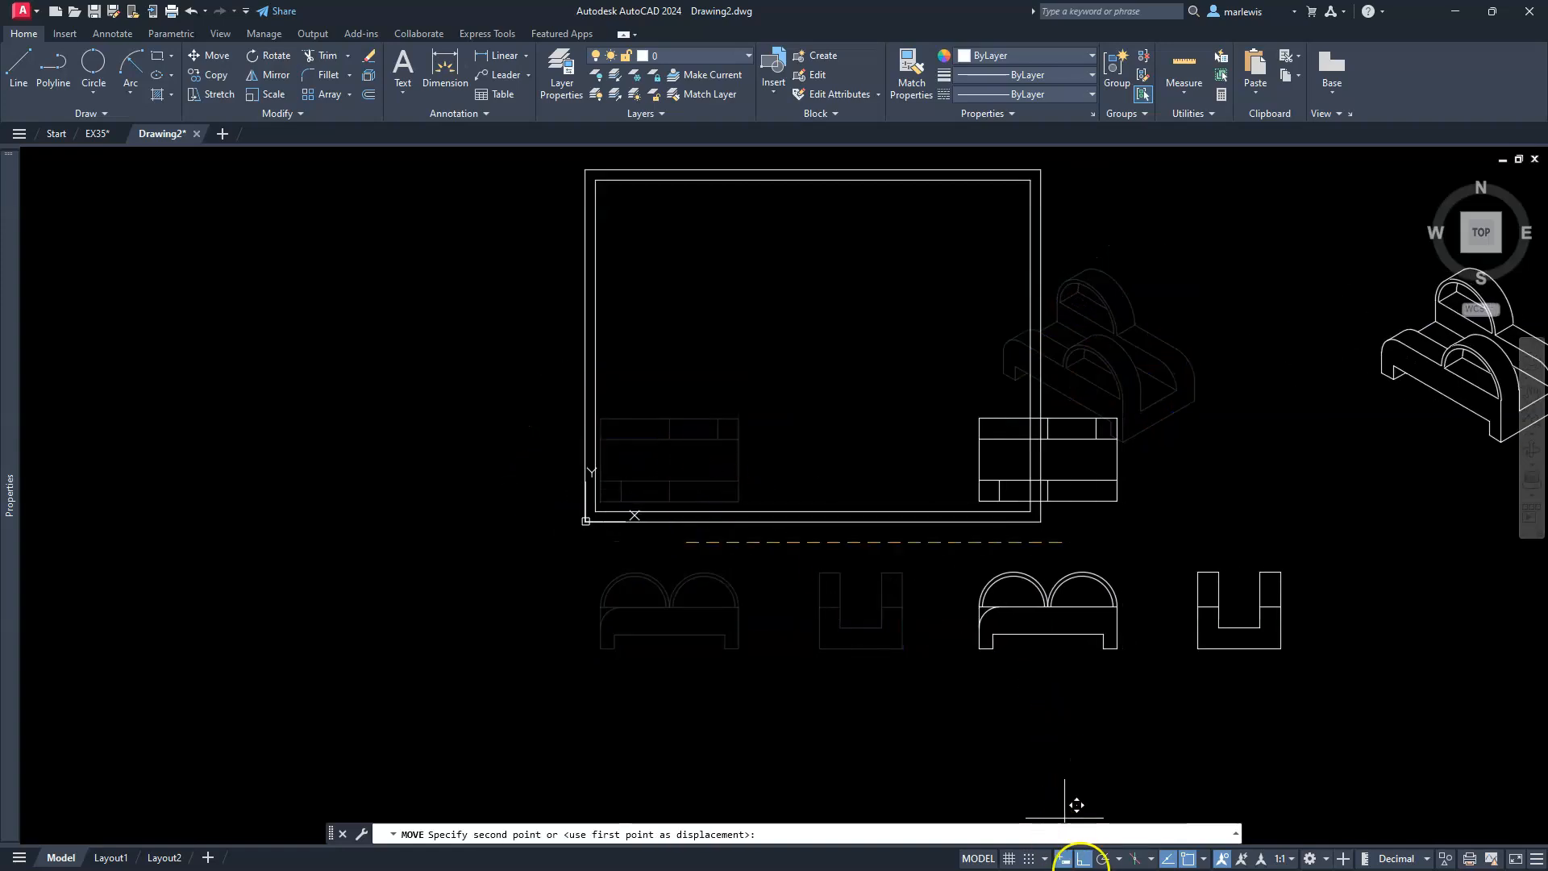
{"action": "left_click", "coordinate": [1080, 860]}
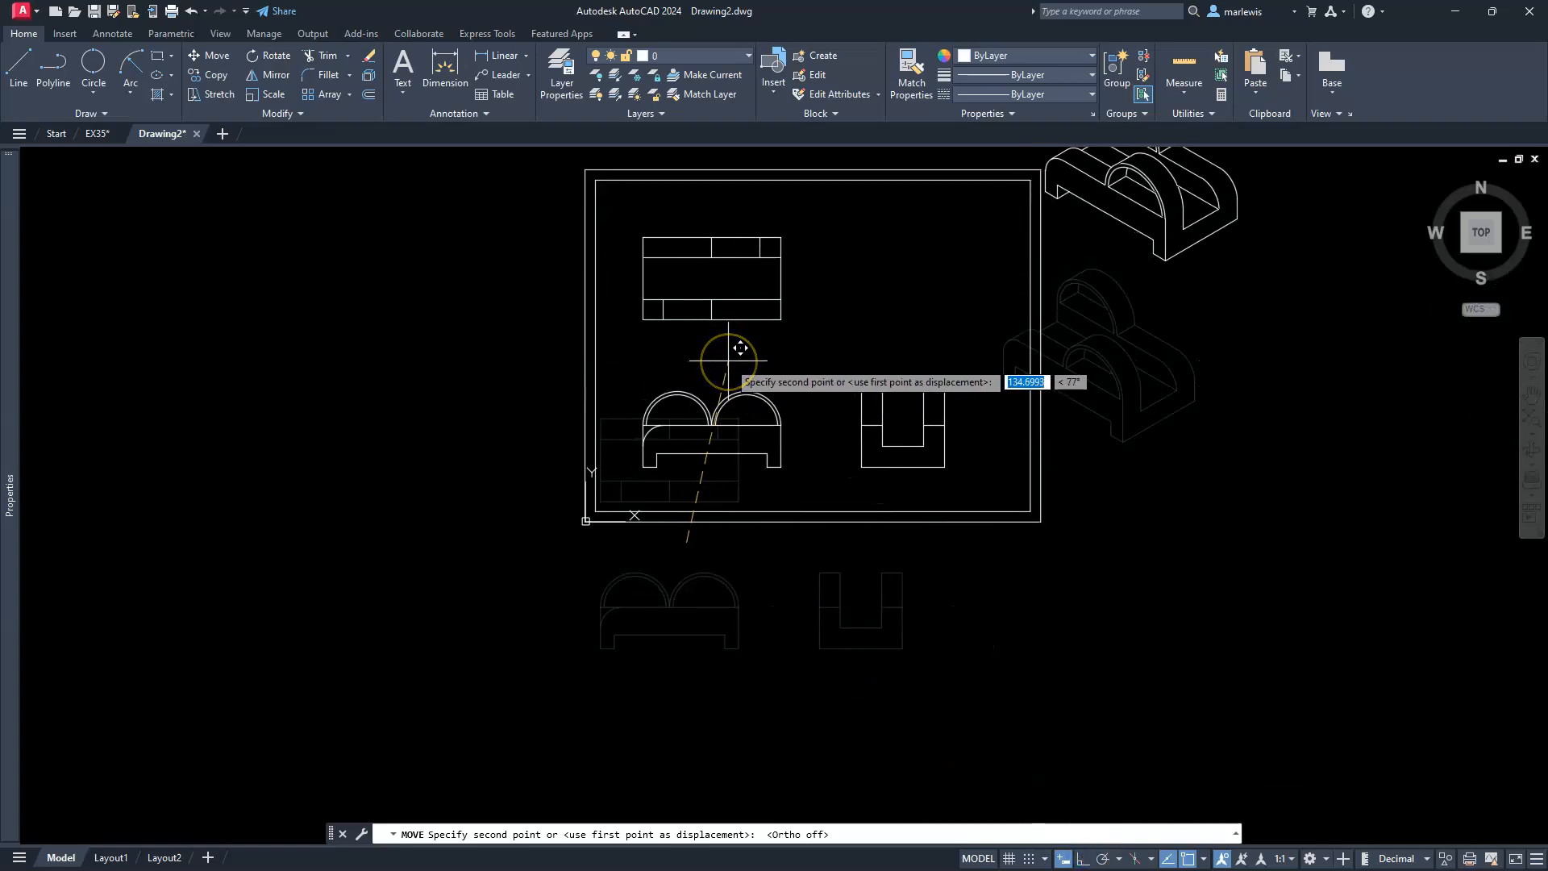
{"action": "left_click", "coordinate": [728, 360]}
- Inspect the scale factors in the border block's properties
{"action": "middle_click", "coordinate": [699, 429]}
{"action": "middle_click", "coordinate": [698, 428]}
{"action": "middle_click_drag", "start_coordinate": [597, 586], "coordinate": [657, 484]}
{"action": "scroll", "coordinate": [656, 487], "scroll_direction": "up", "scroll_amount": 3}
{"action": "scroll", "coordinate": [649, 509], "scroll_direction": "down", "scroll_amount": 3}
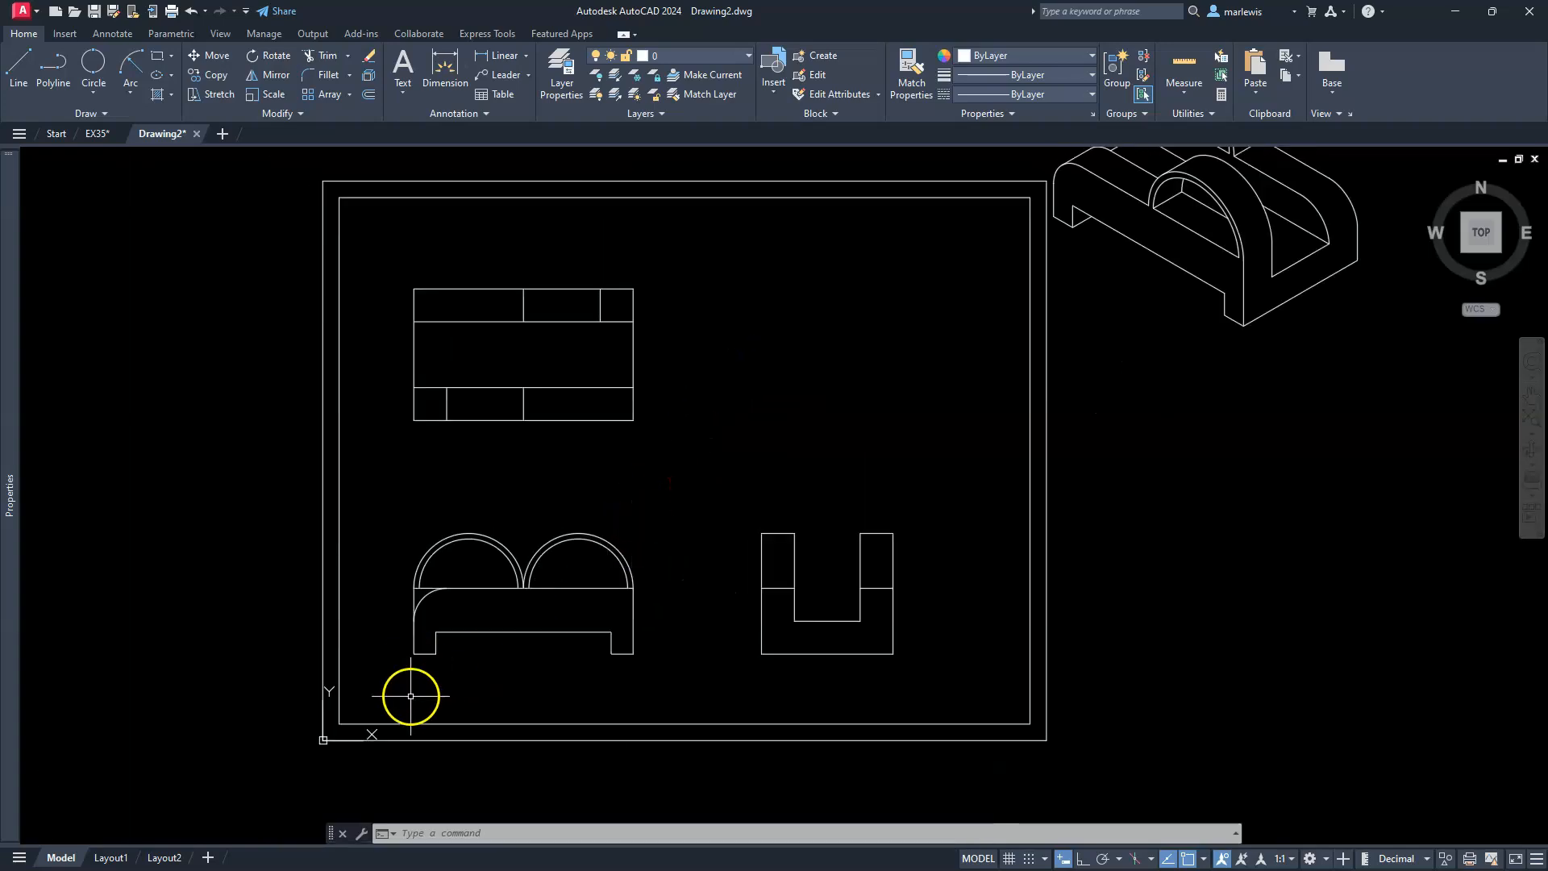
{"action": "left_click", "coordinate": [510, 566]}
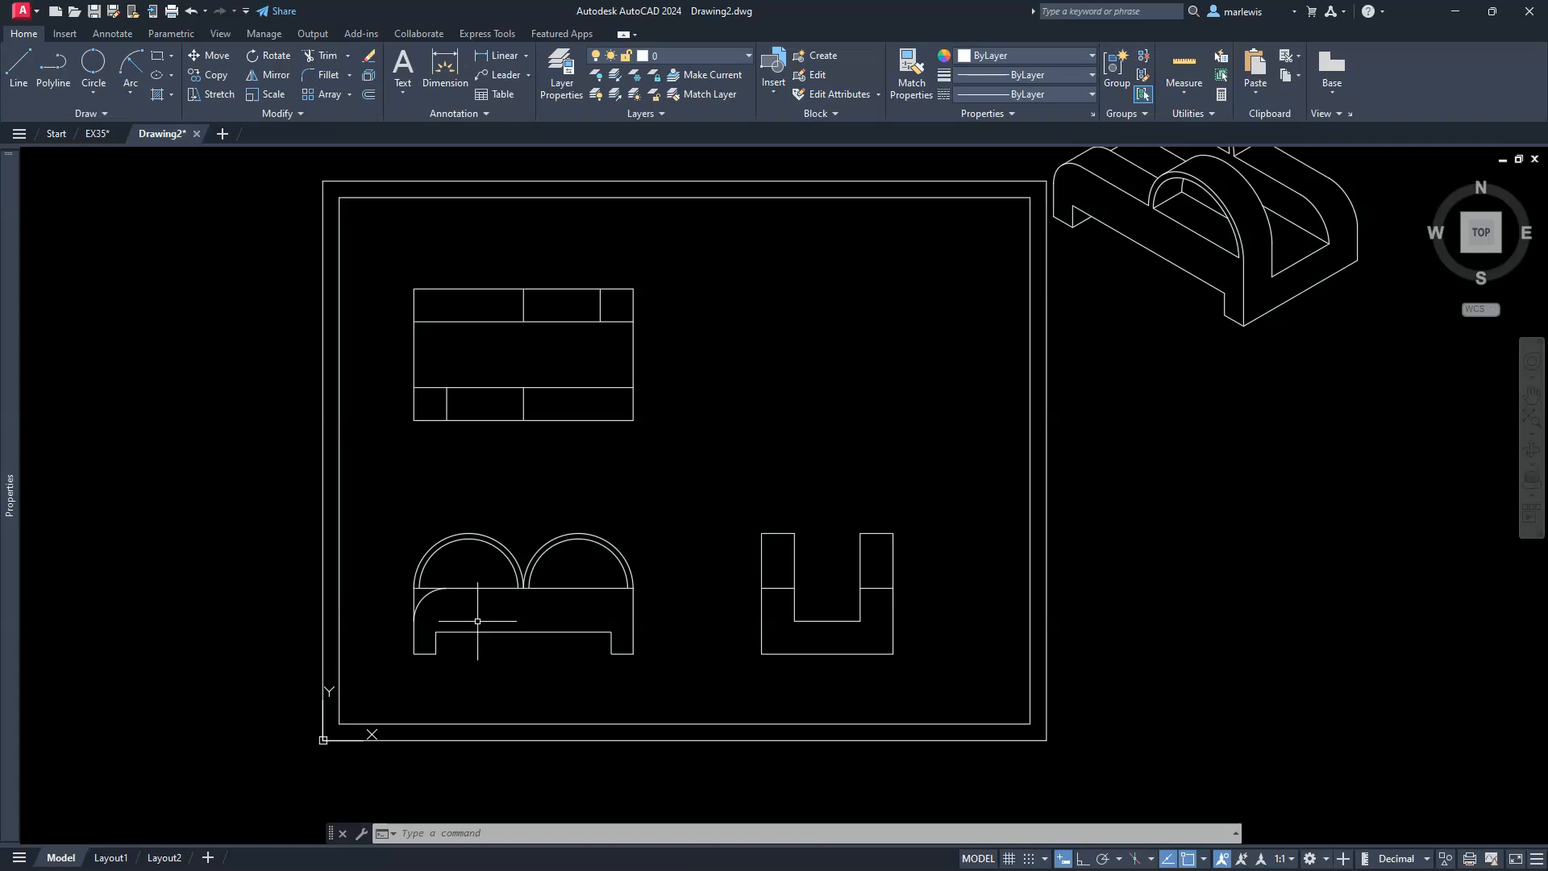
{"action": "left_click", "coordinate": [503, 533]}
{"action": "left_click", "coordinate": [348, 479]}
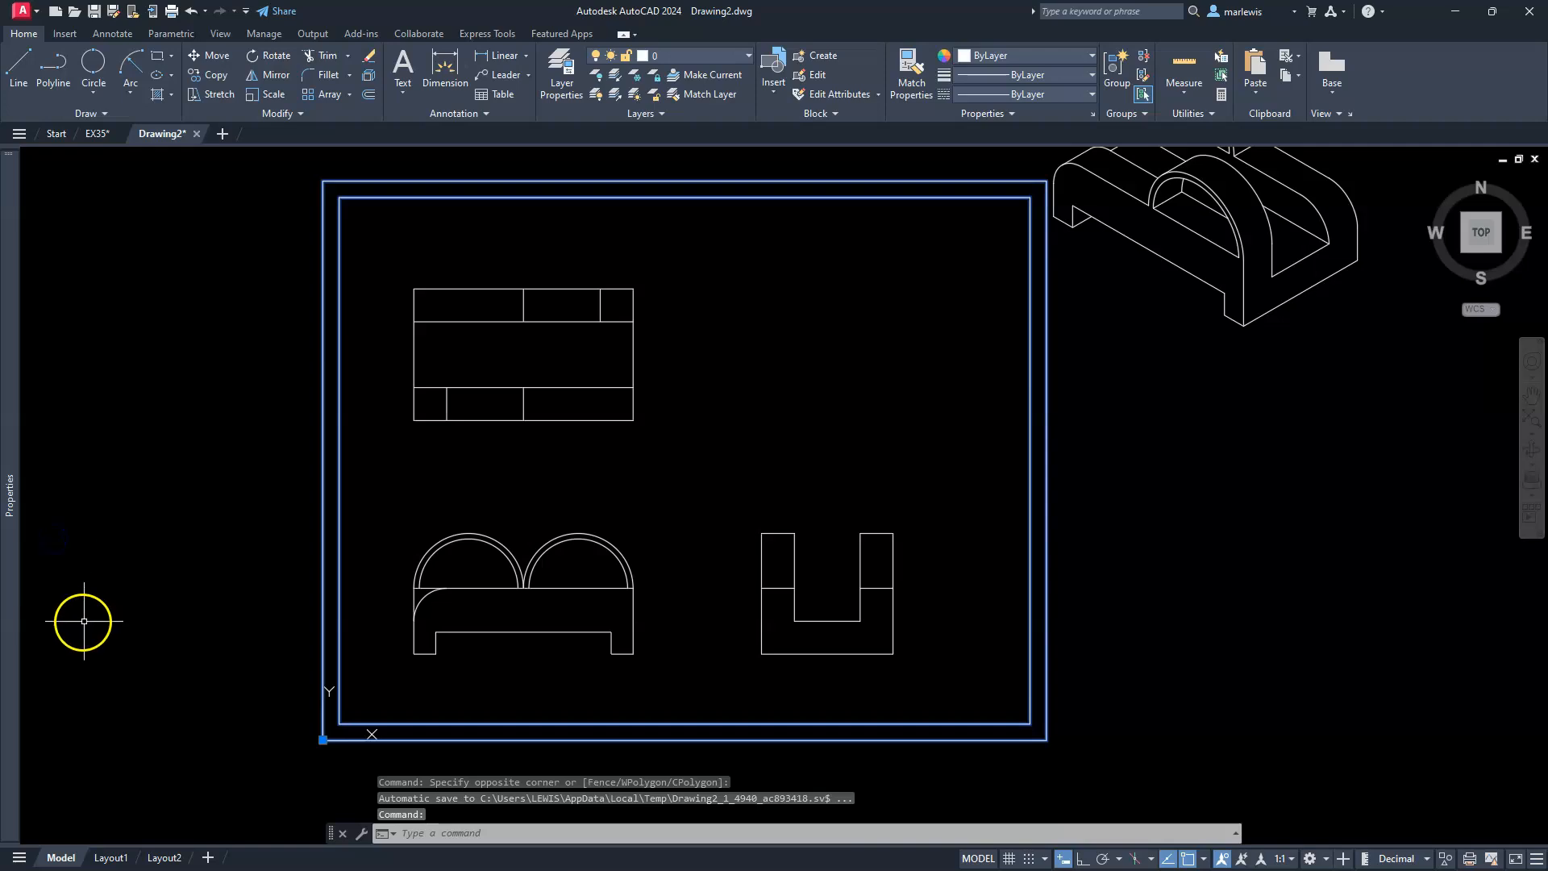
{"action": "mouse_move", "coordinate": [11, 622]}
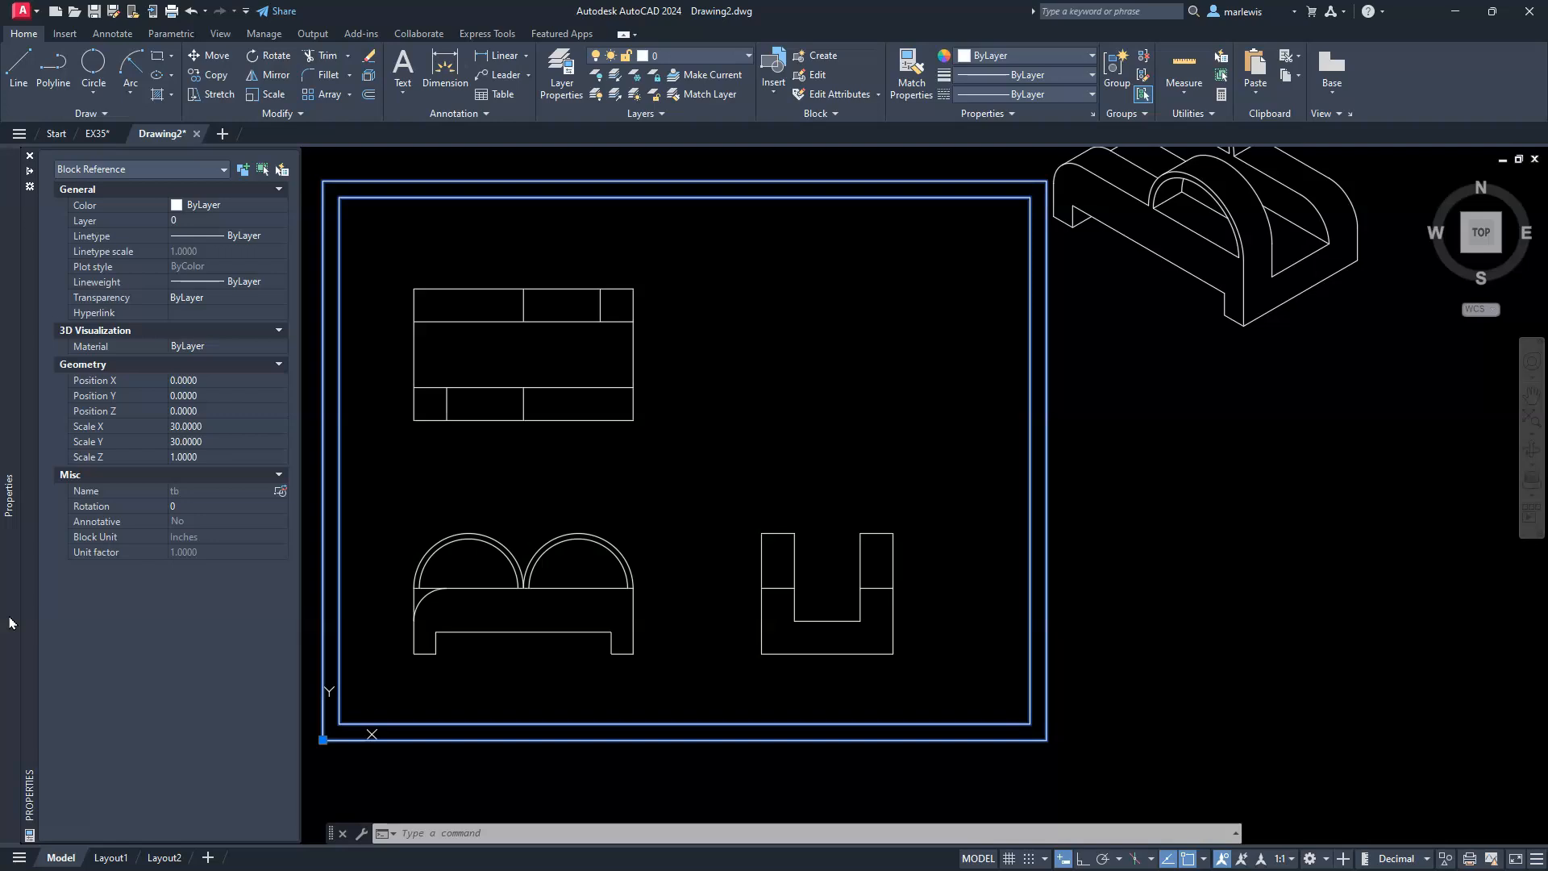
{"action": "key", "text": "Escape"}
{"action": "key", "text": "Escape"}
{"action": "key", "text": "Escape"}
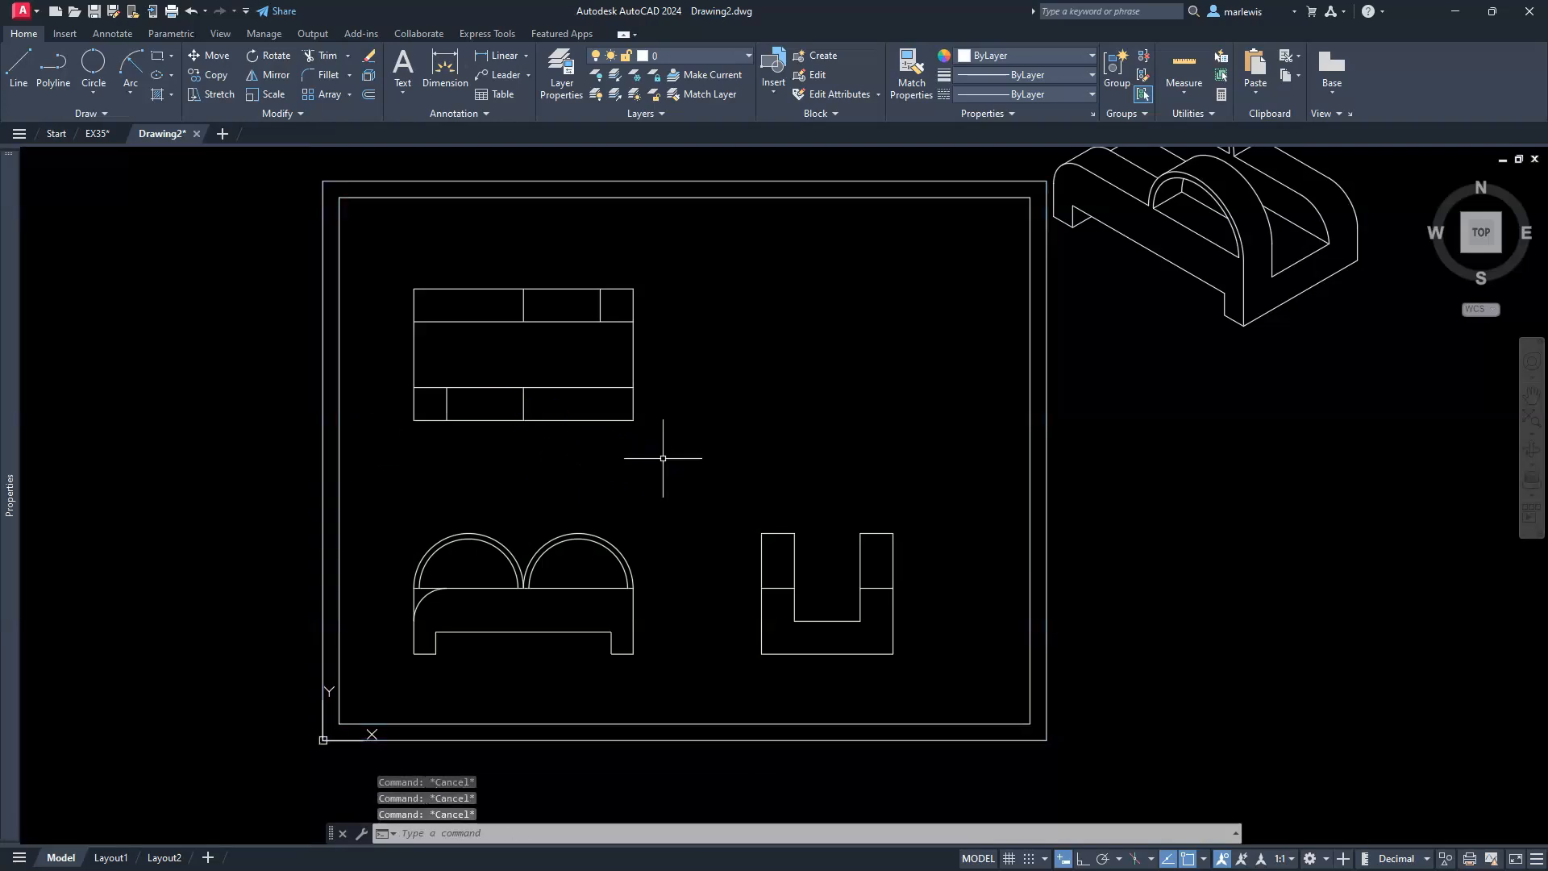
- Set the drawing's linetype scale (LTSCALE) to 30
{"action": "type", "text": "LTS"}
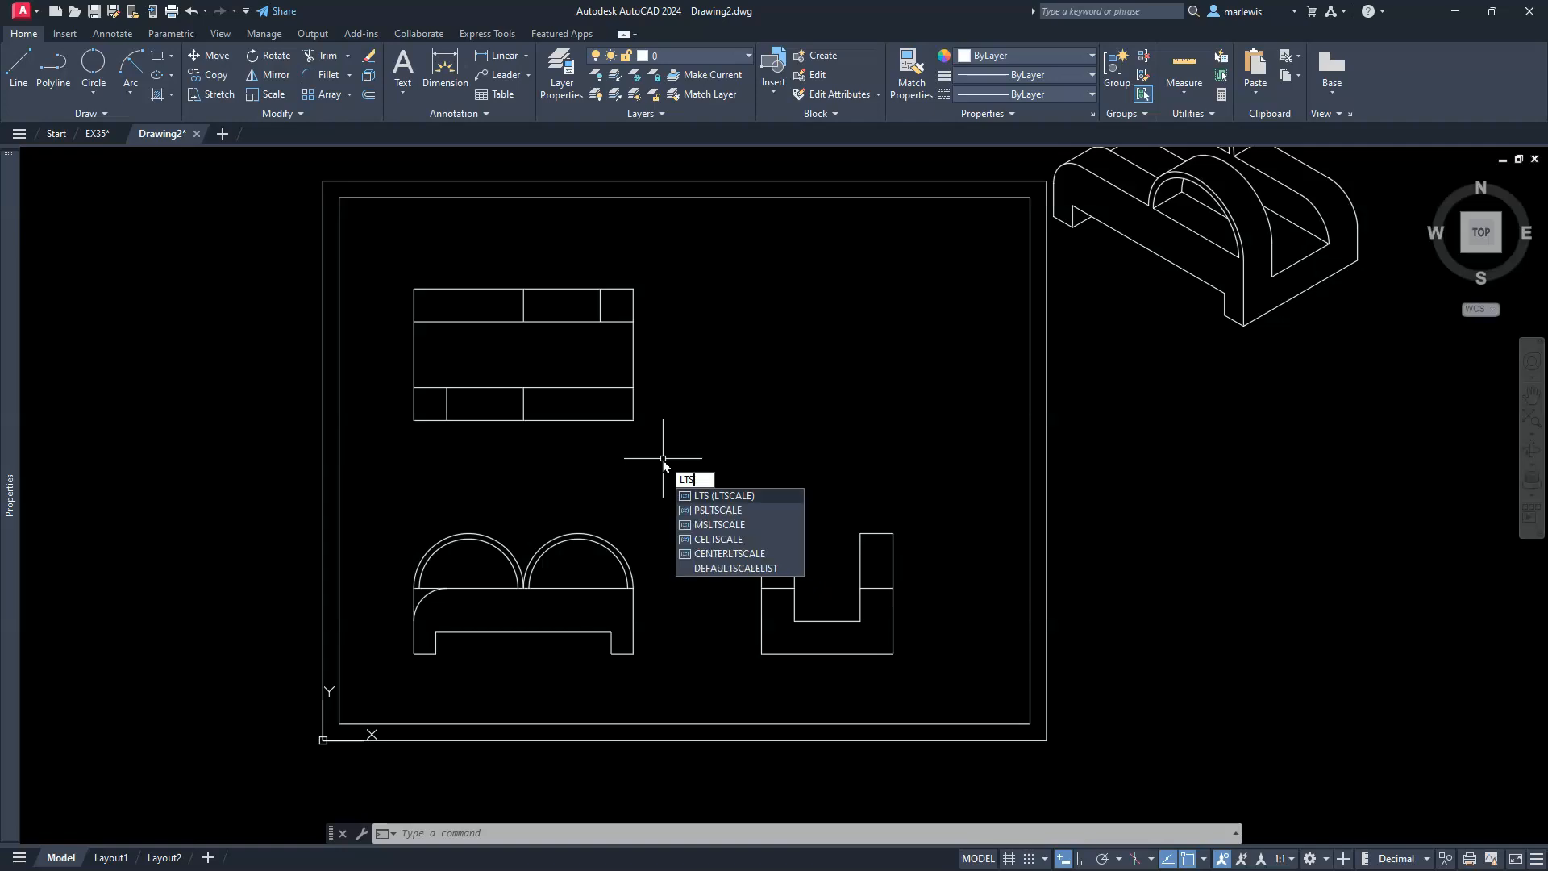
{"action": "key", "text": "Return"}
{"action": "type", "text": "30"}
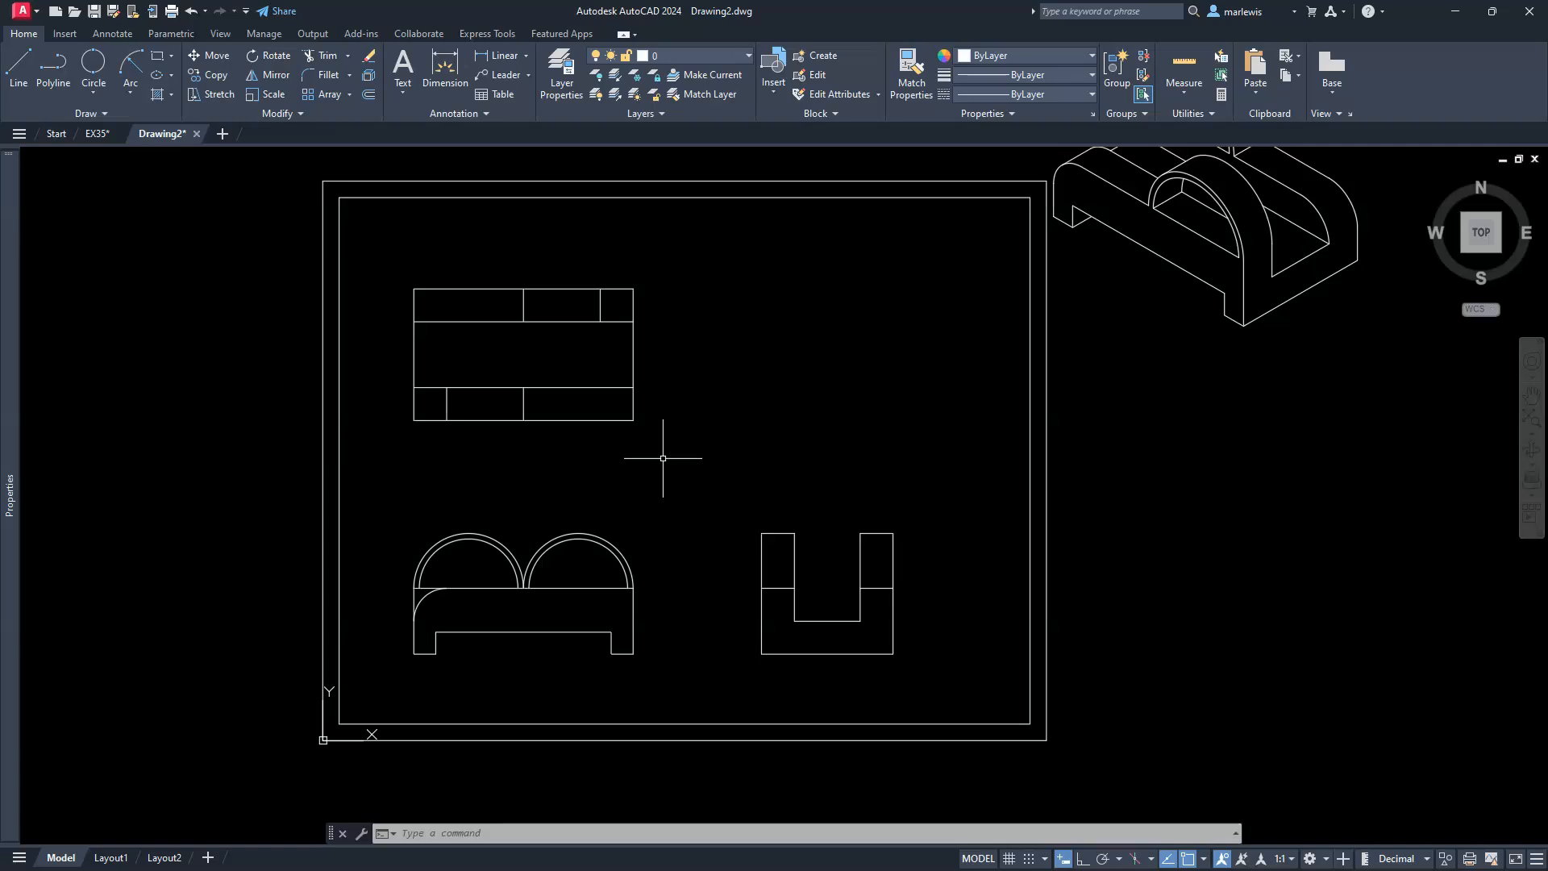
- Create three new layers named cen, hid and dim in the layer manager
{"action": "key", "text": "Return"}
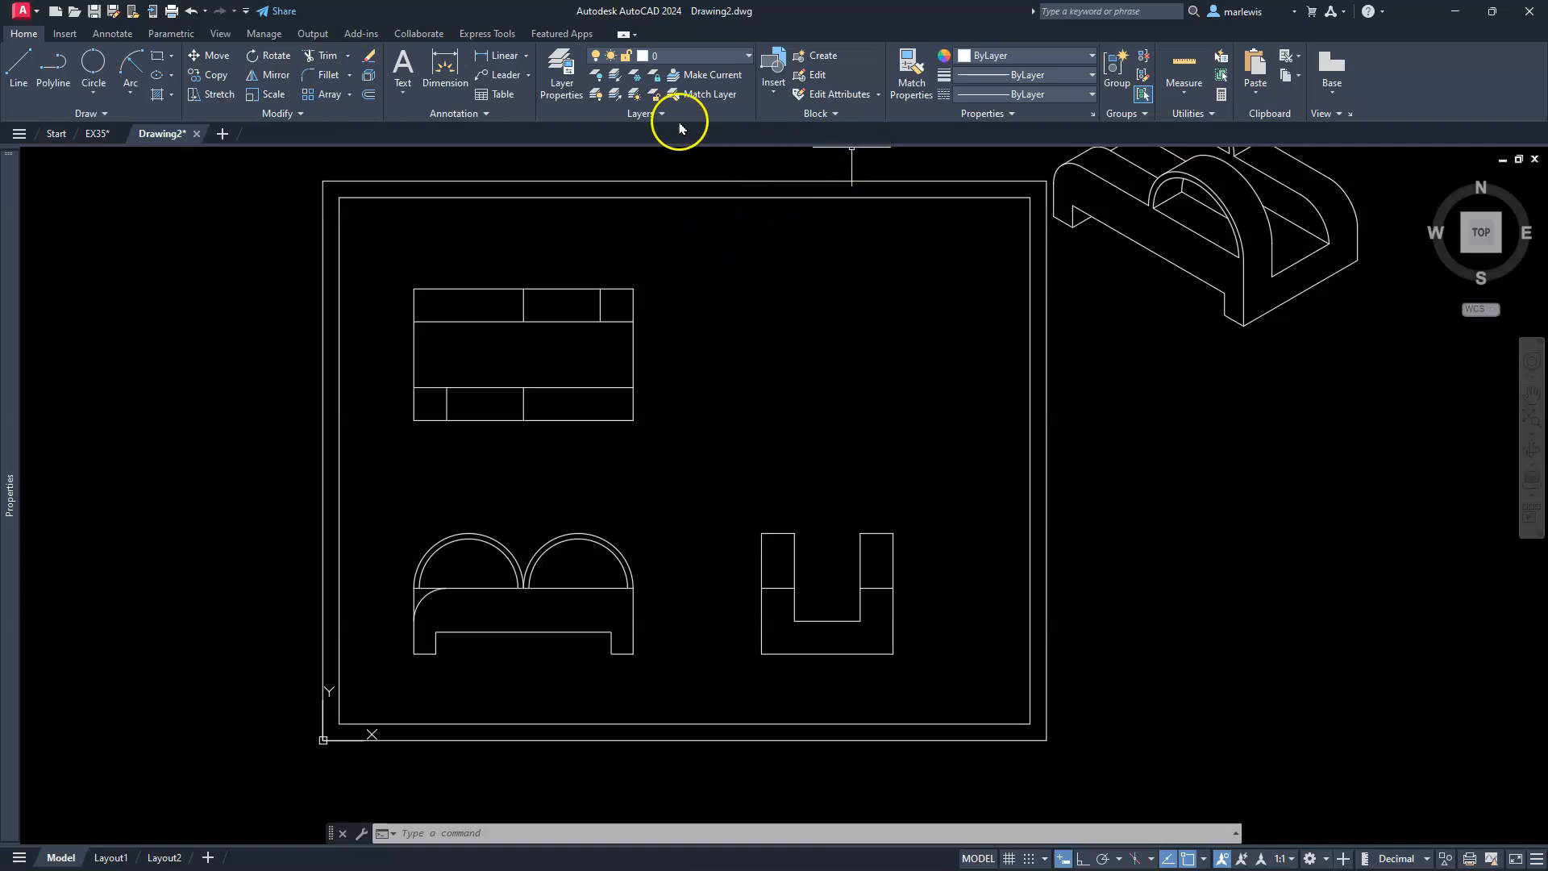
{"action": "left_click", "coordinate": [562, 73]}
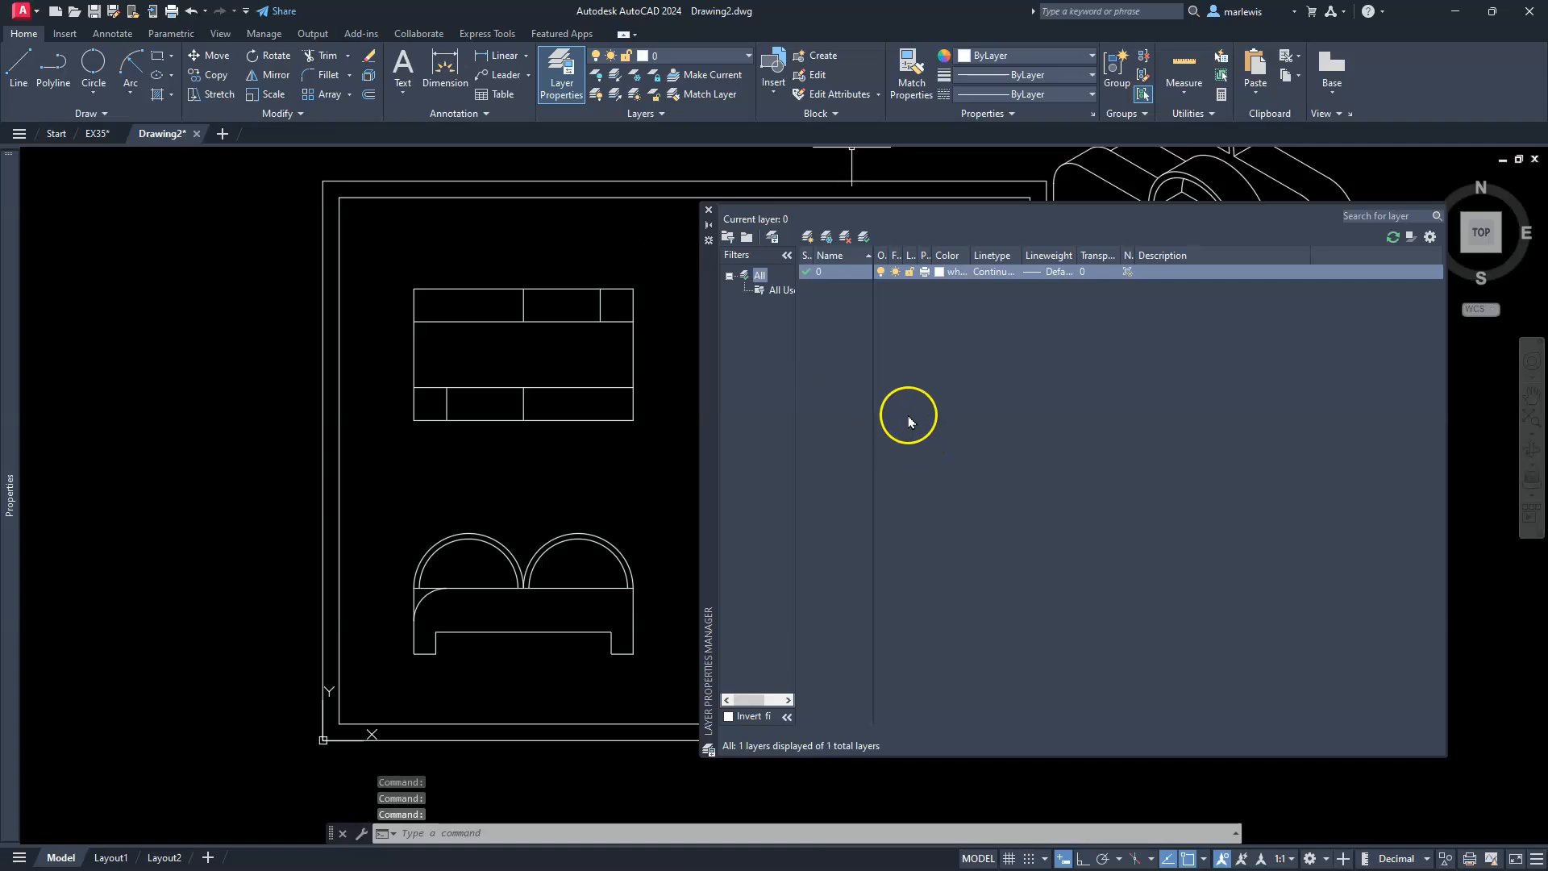
{"action": "left_click", "coordinate": [807, 237]}
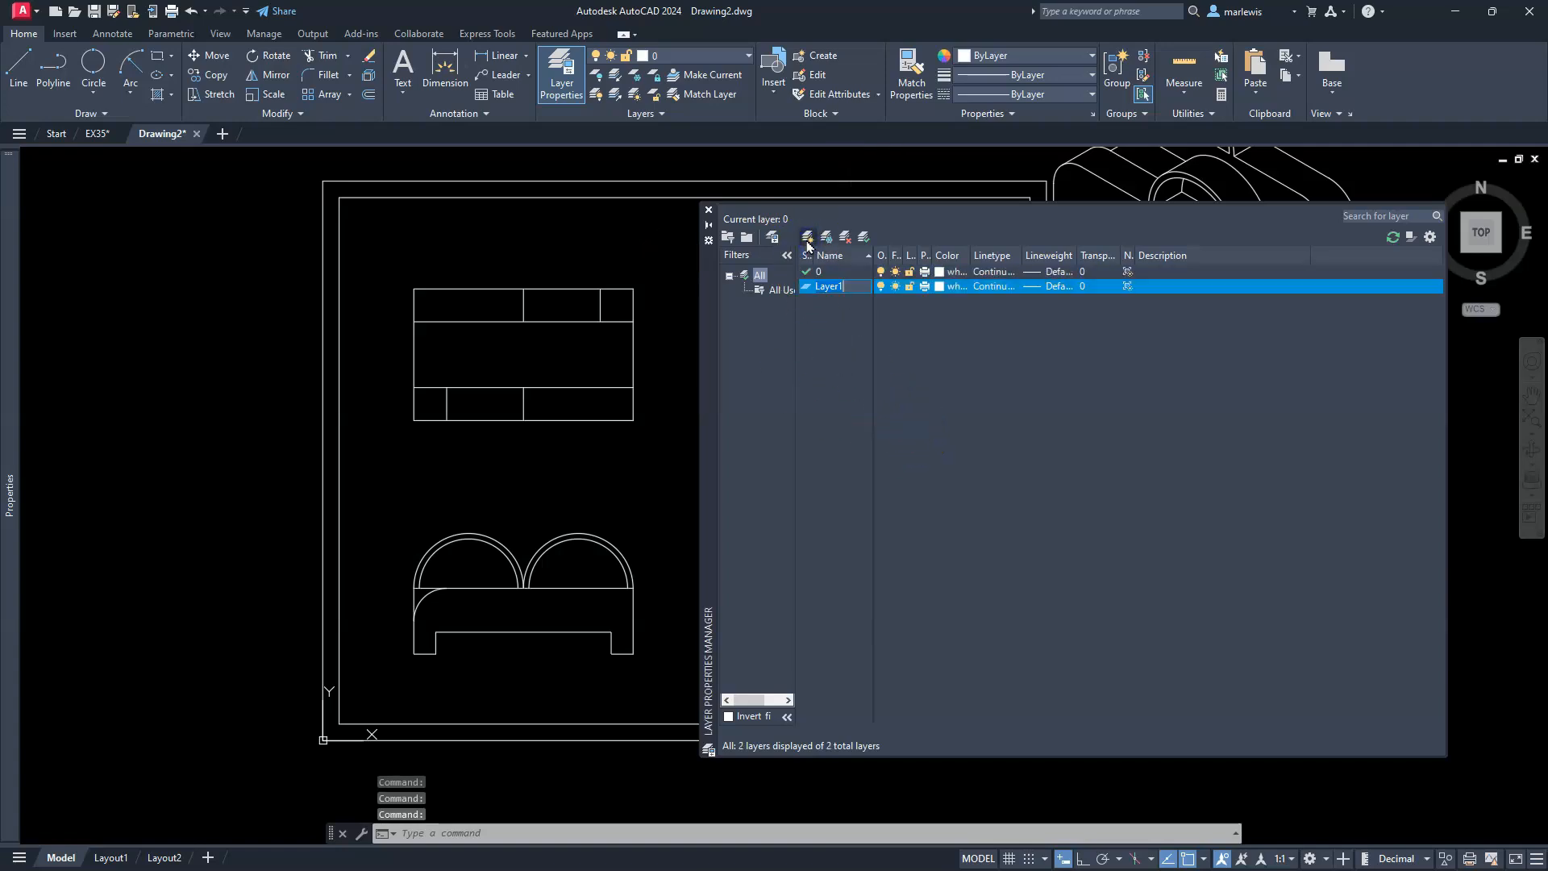
{"action": "type", "text": "cen"}
{"action": "key", "text": "Return"}
{"action": "left_click", "coordinate": [808, 241]}
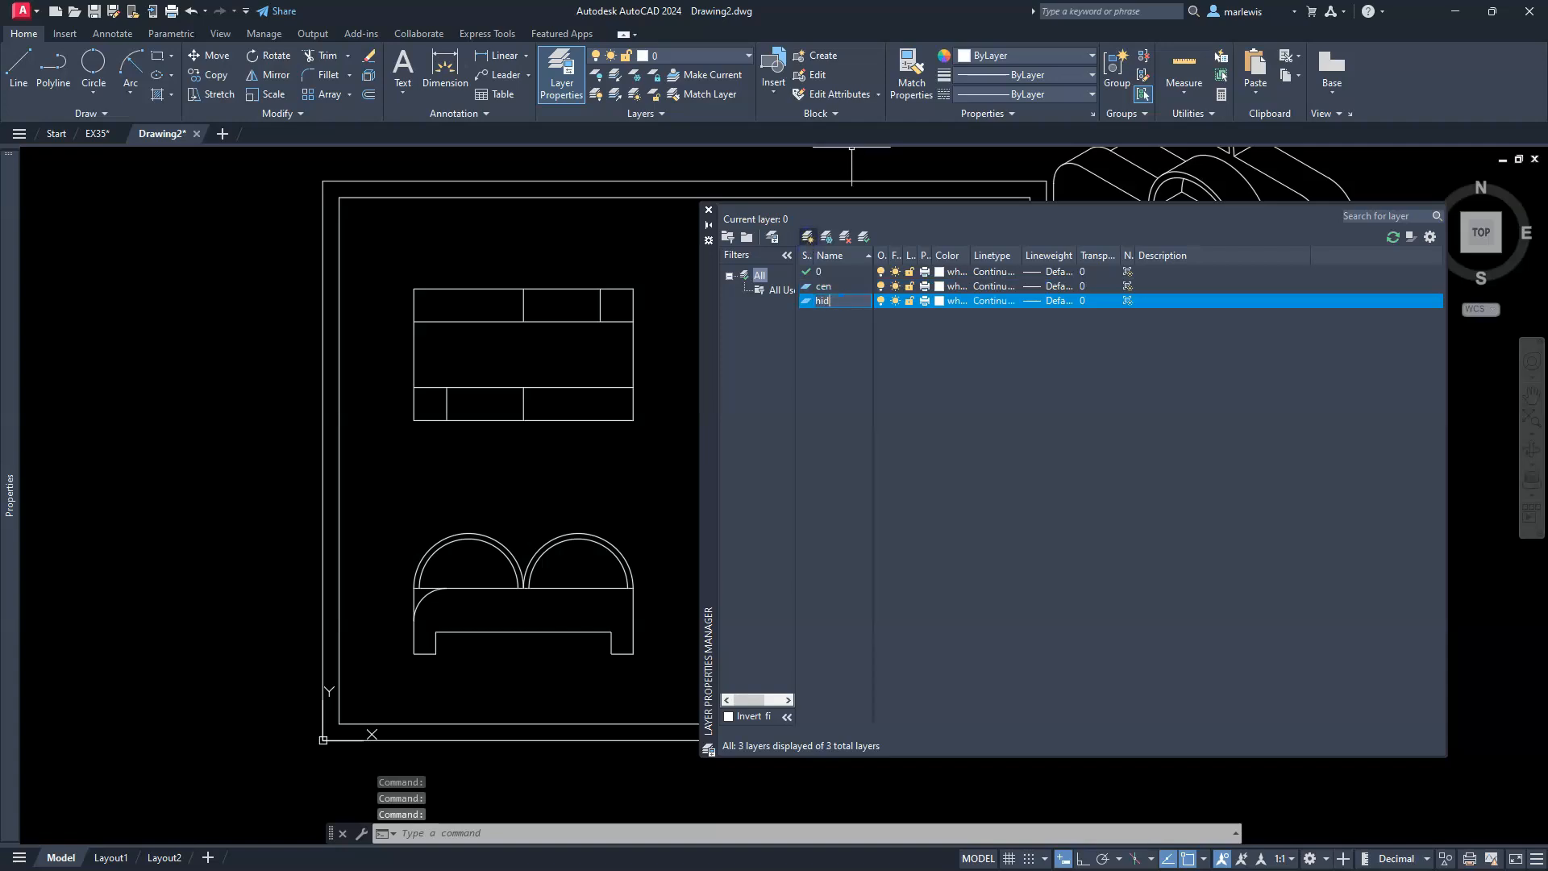
{"action": "key", "text": "Return"}
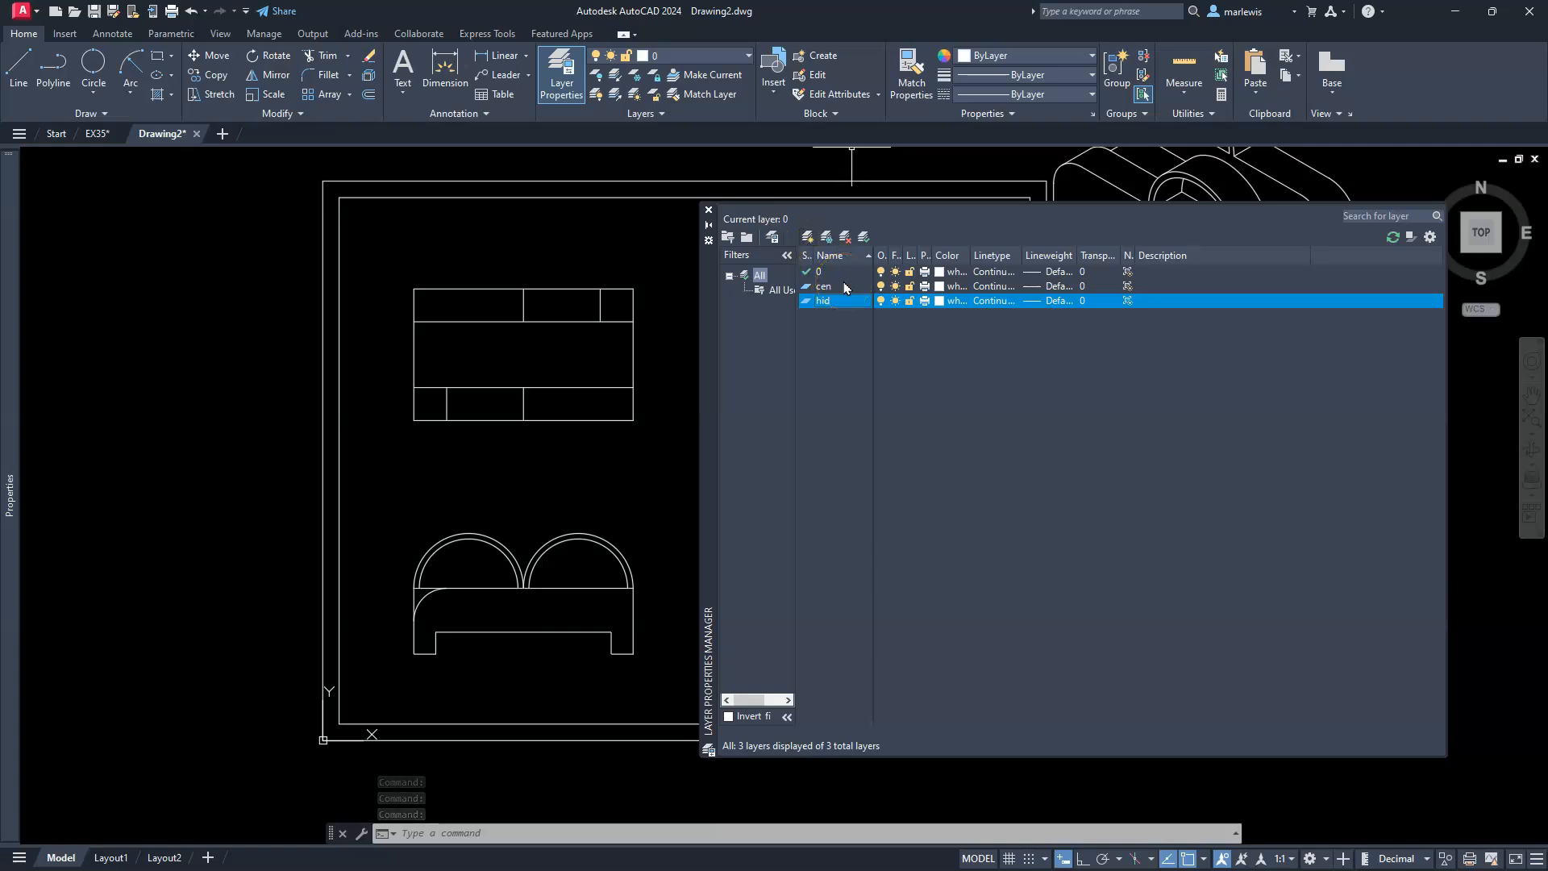
{"action": "left_click", "coordinate": [807, 236]}
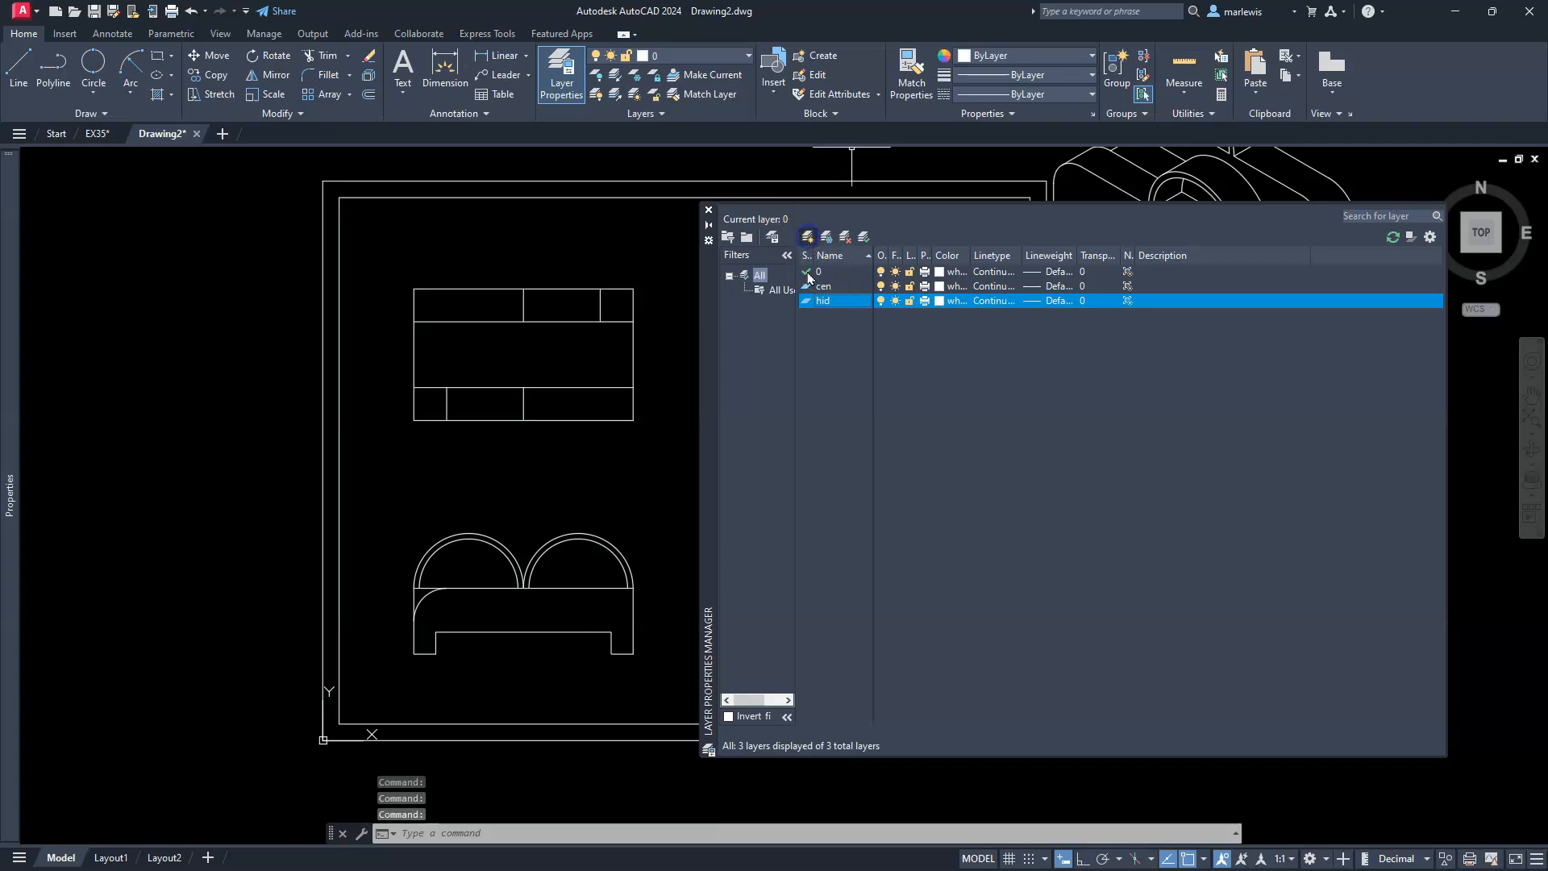
{"action": "type", "text": "dim"}
{"action": "key", "text": "Return"}
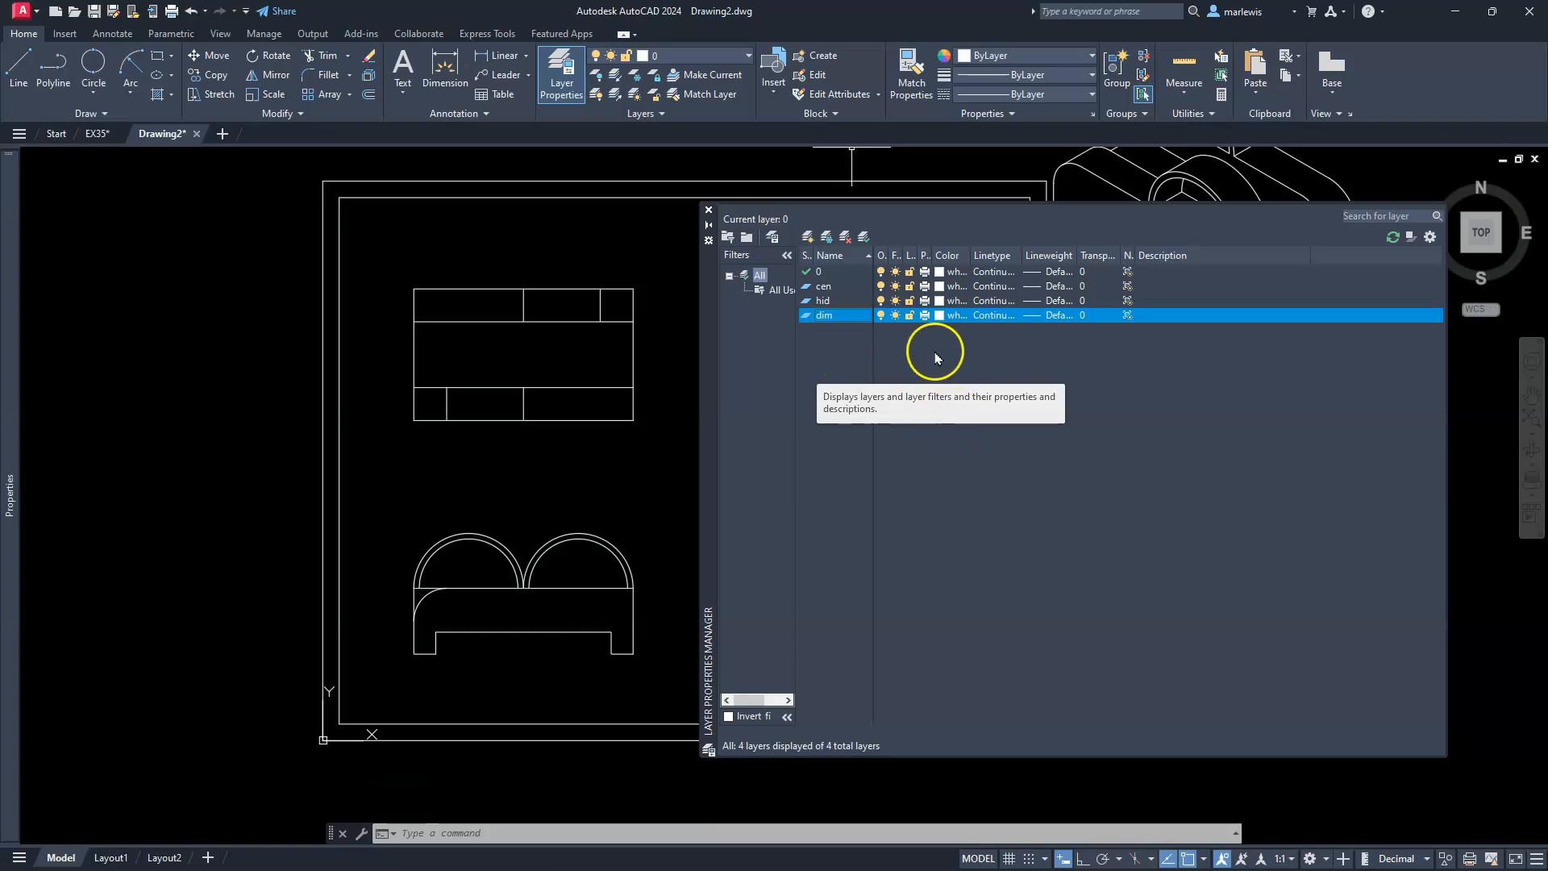
- Set the layer colours to red for dim, blue (5) for hid and cyan (4) for cen
{"action": "left_click", "coordinate": [938, 314]}
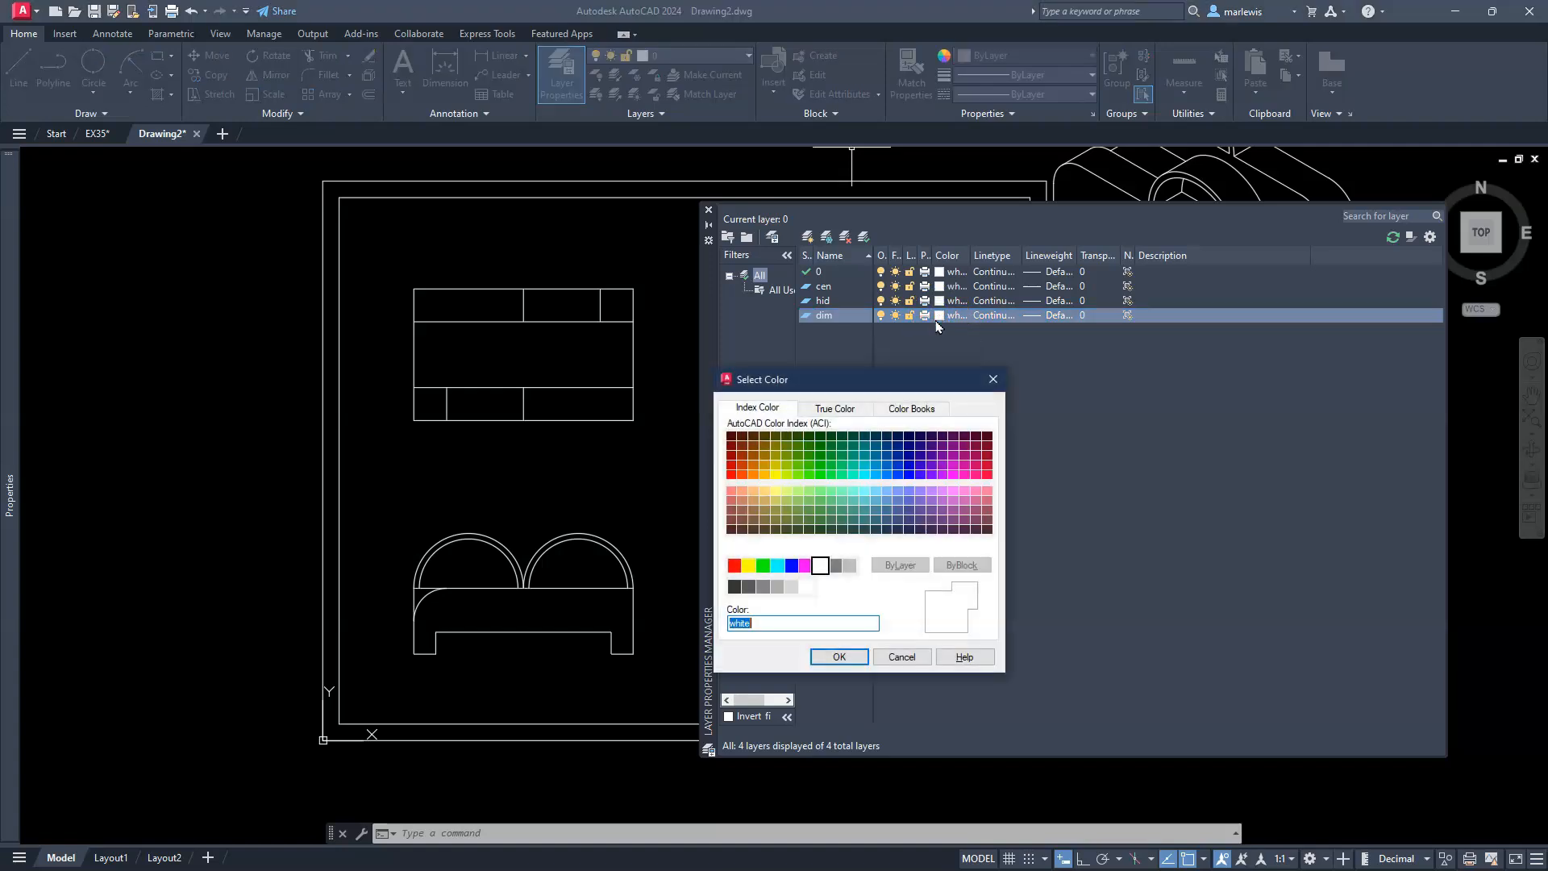
{"action": "key", "text": "Return"}
{"action": "left_click", "coordinate": [939, 302]}
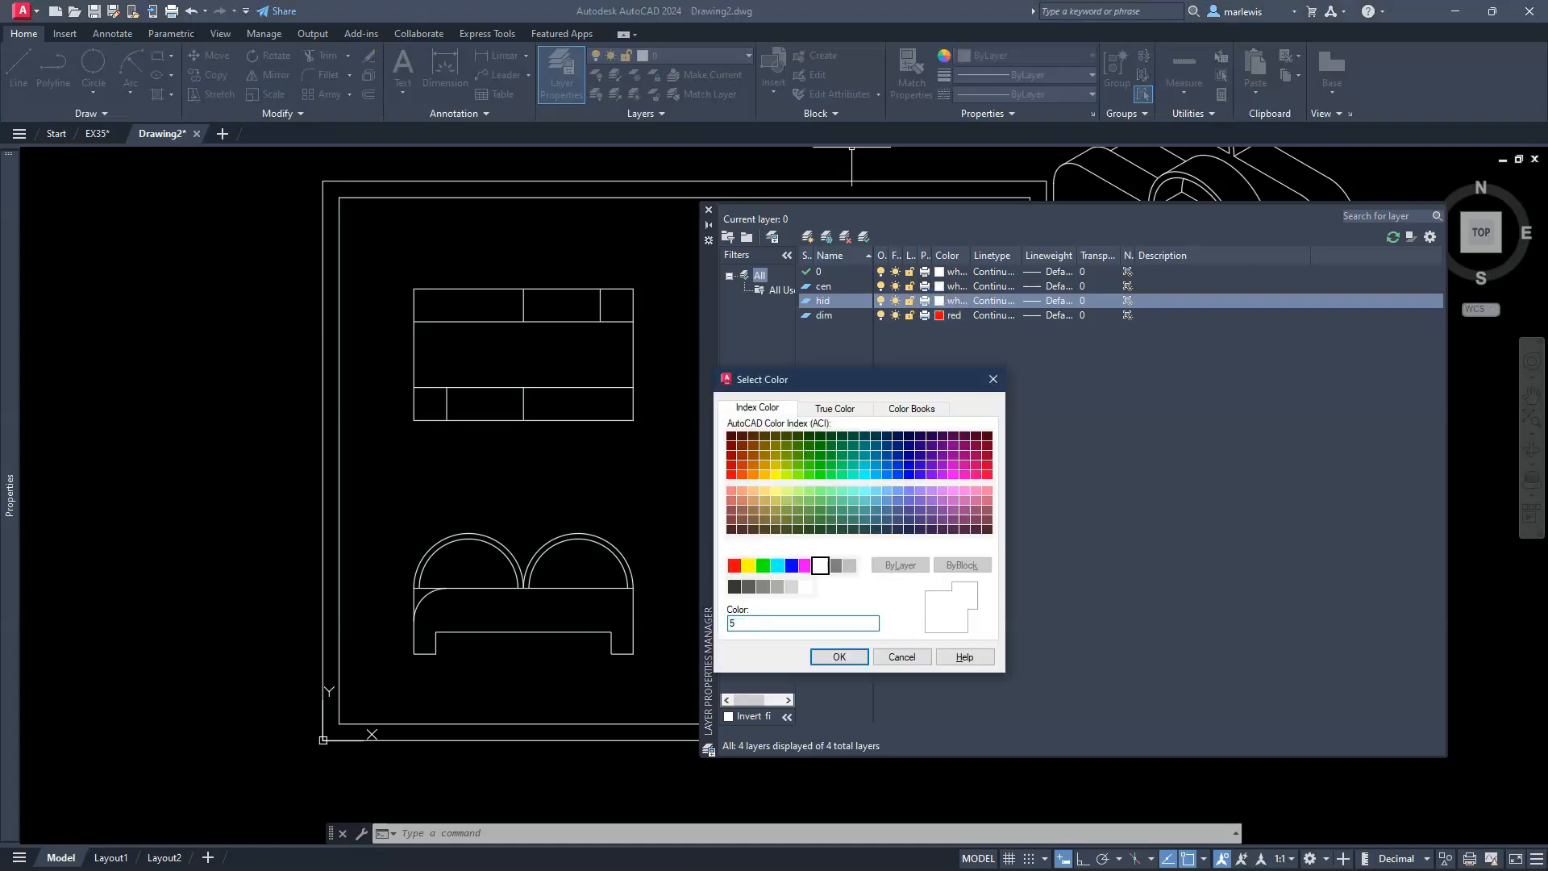
{"action": "key", "text": "Return"}
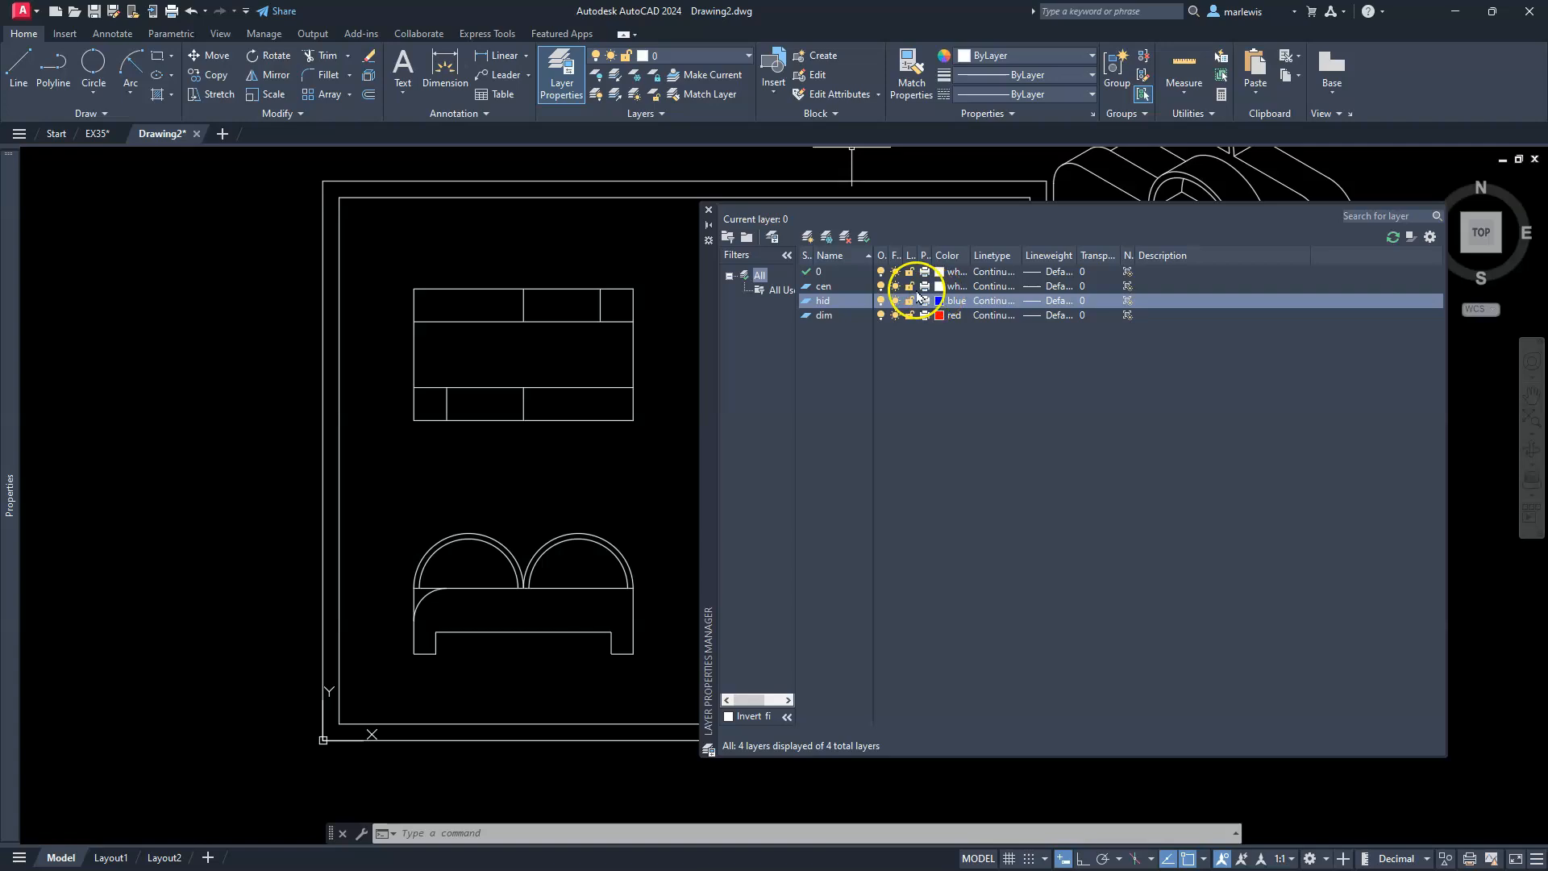
{"action": "left_click", "coordinate": [939, 287]}
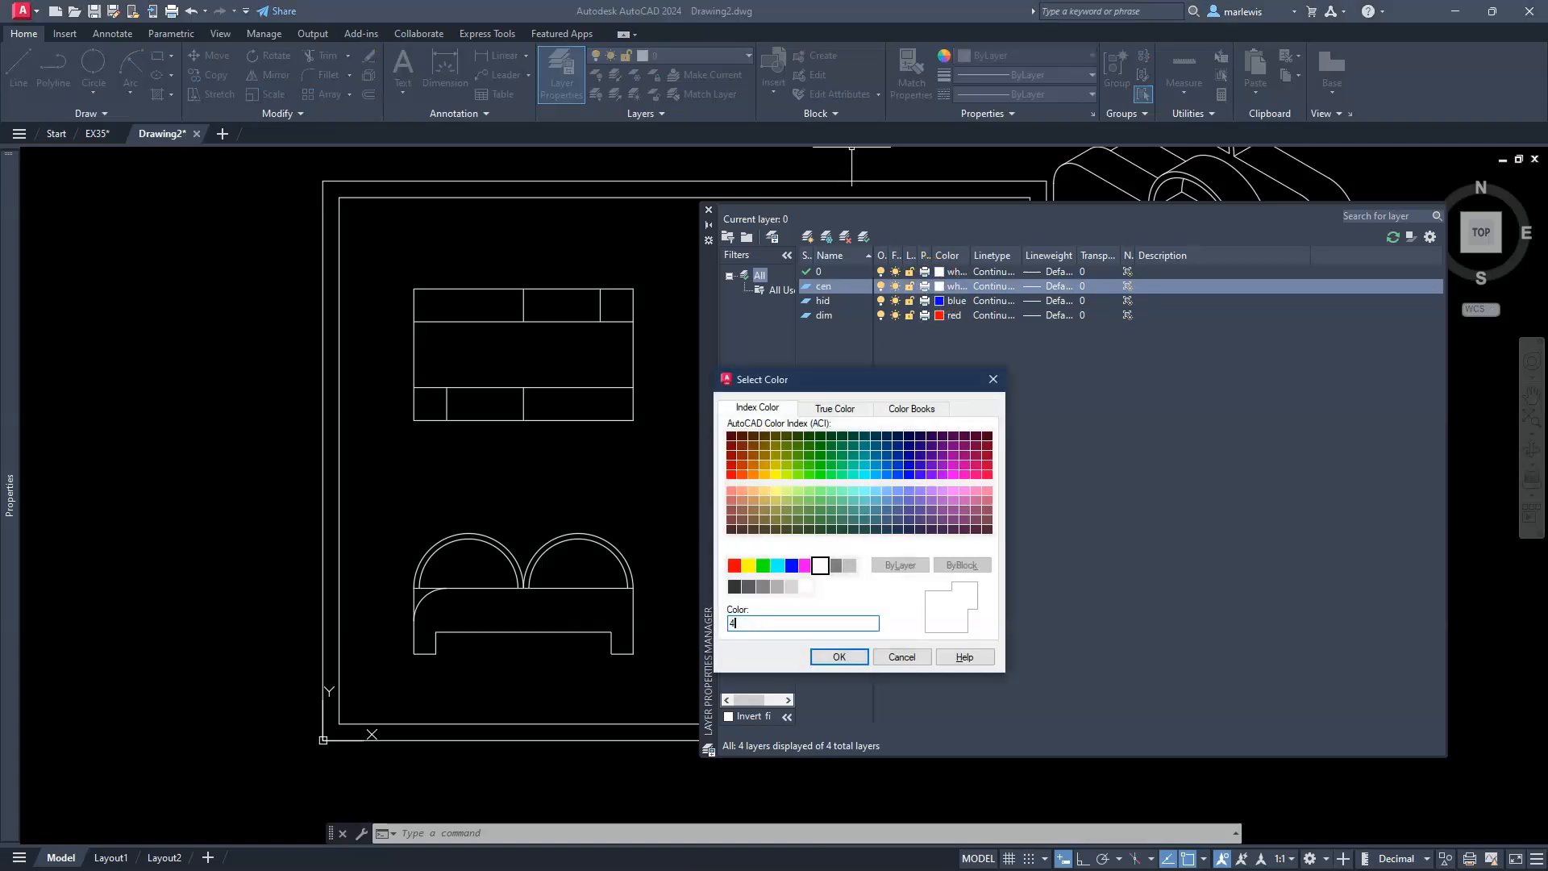
{"action": "key", "text": "Return"}
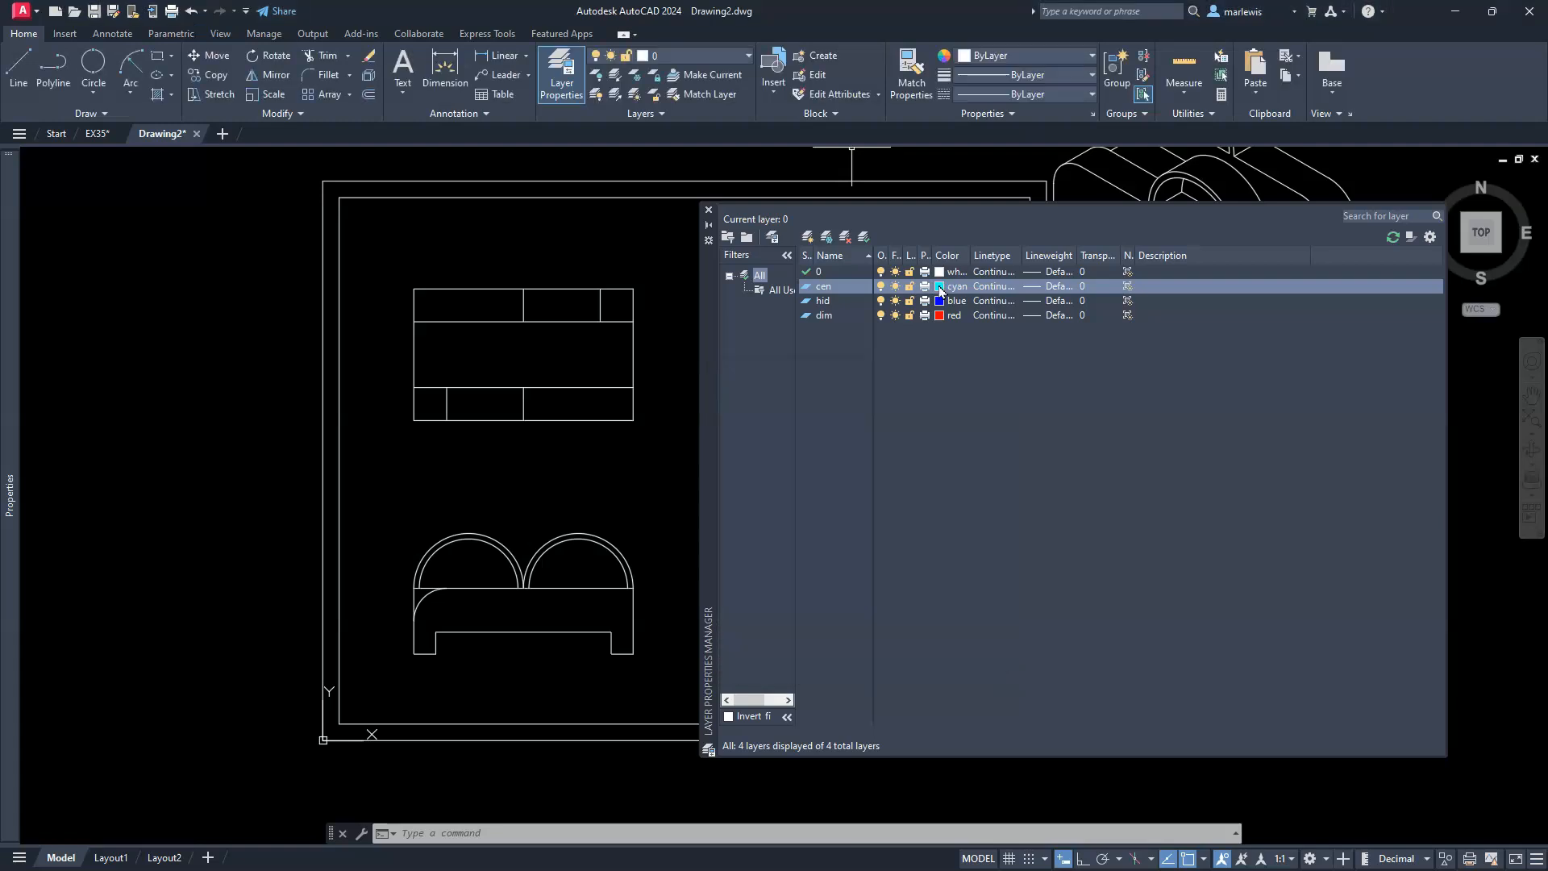
- Load the CENTER2 linetype from acad.lin and assign it to the cen layer
{"action": "left_click", "coordinate": [991, 288]}
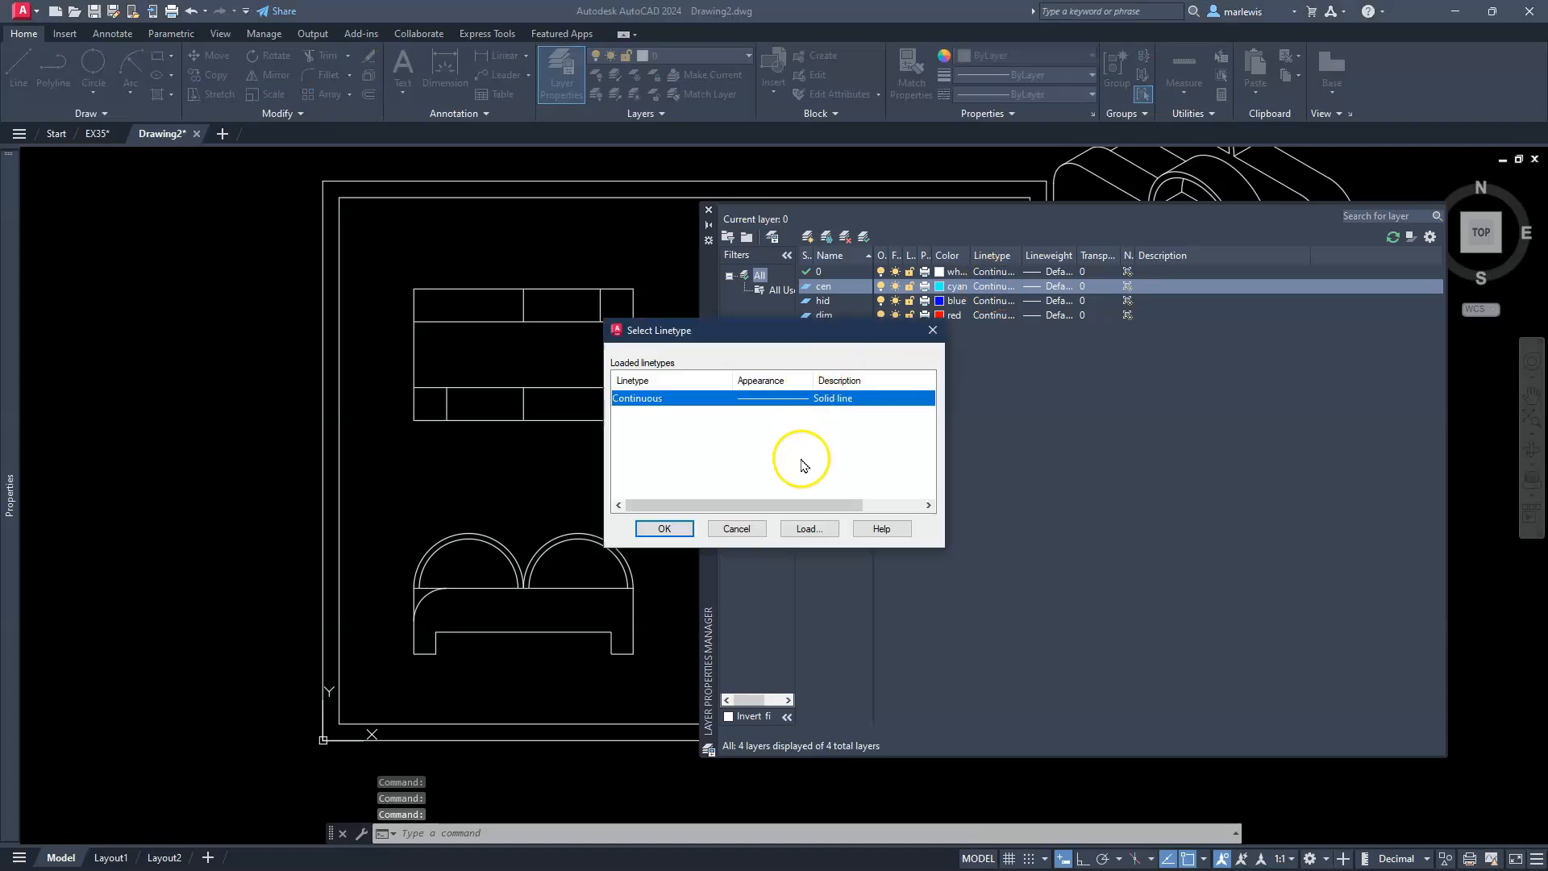
{"action": "left_click", "coordinate": [809, 528]}
{"action": "scroll", "coordinate": [736, 494], "scroll_direction": "down", "scroll_amount": 5}
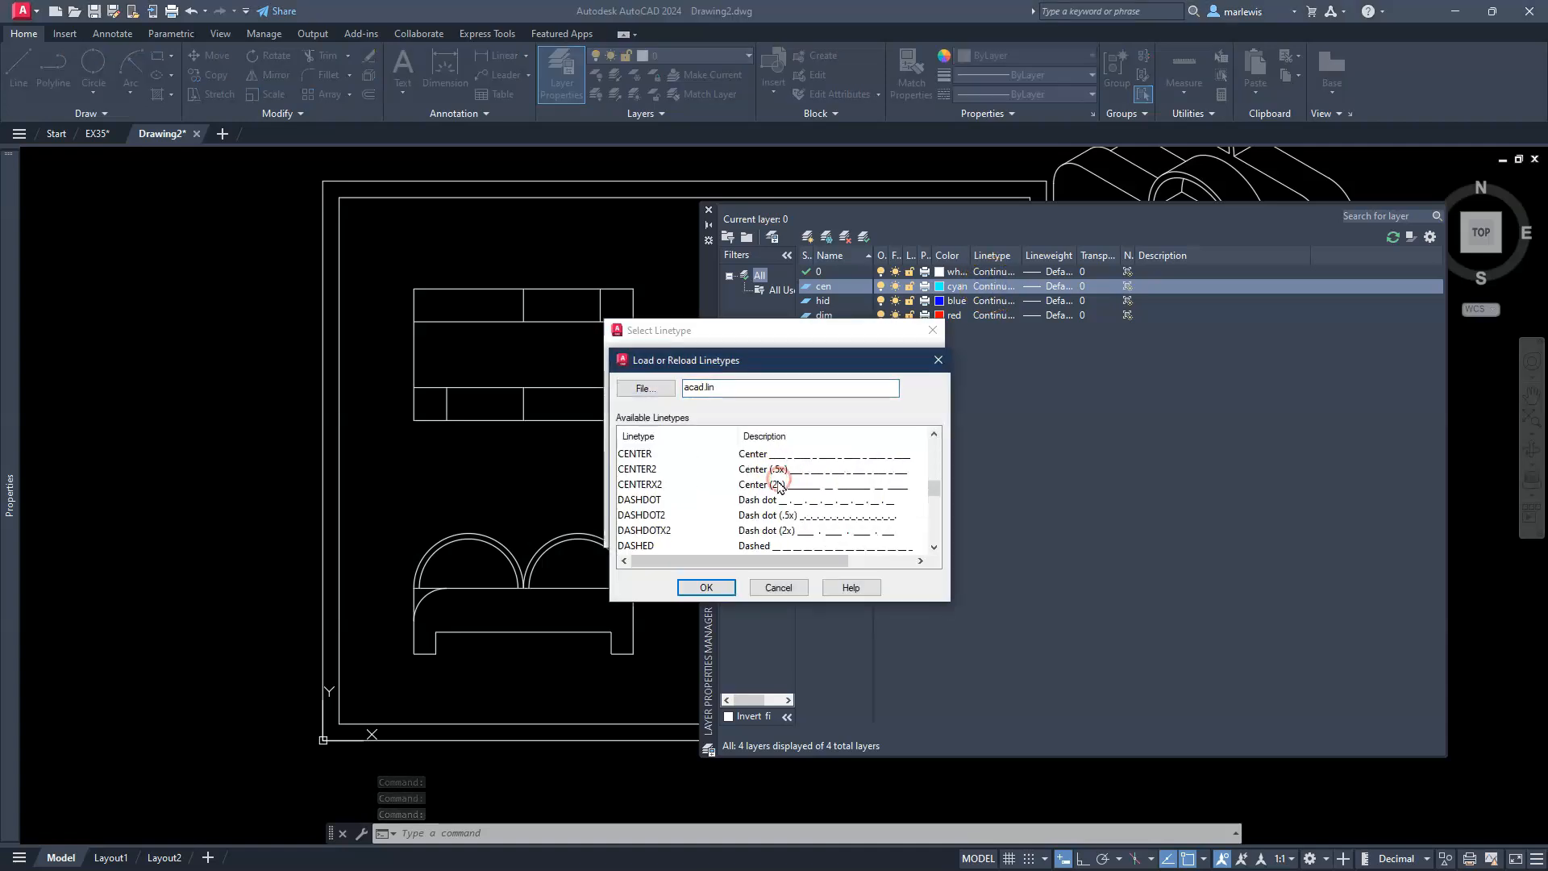
{"action": "left_click", "coordinate": [638, 515]}
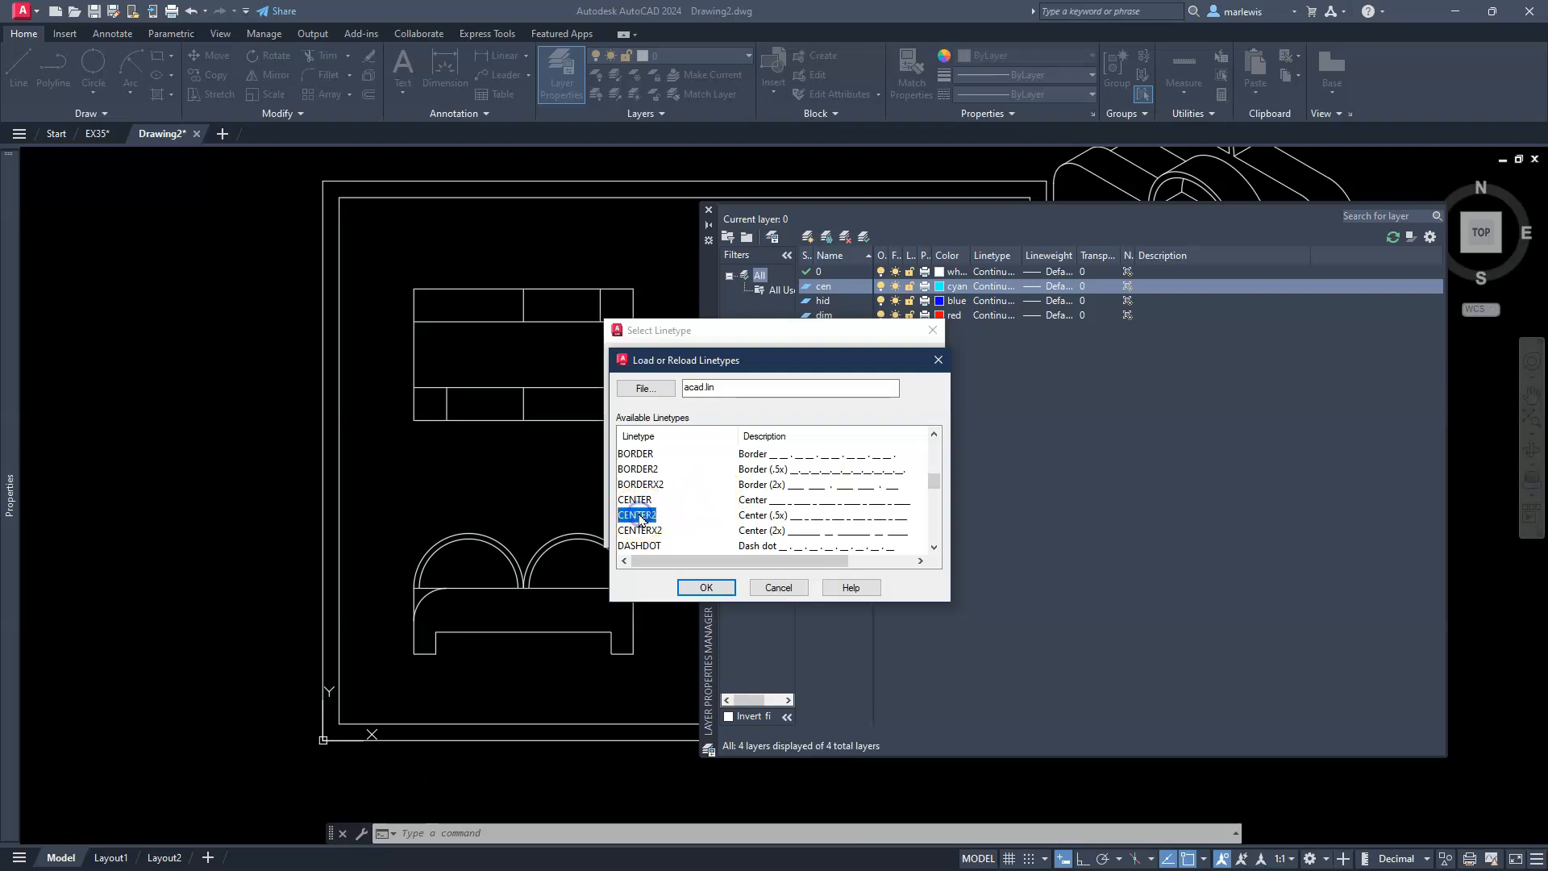
{"action": "left_click", "coordinate": [686, 588]}
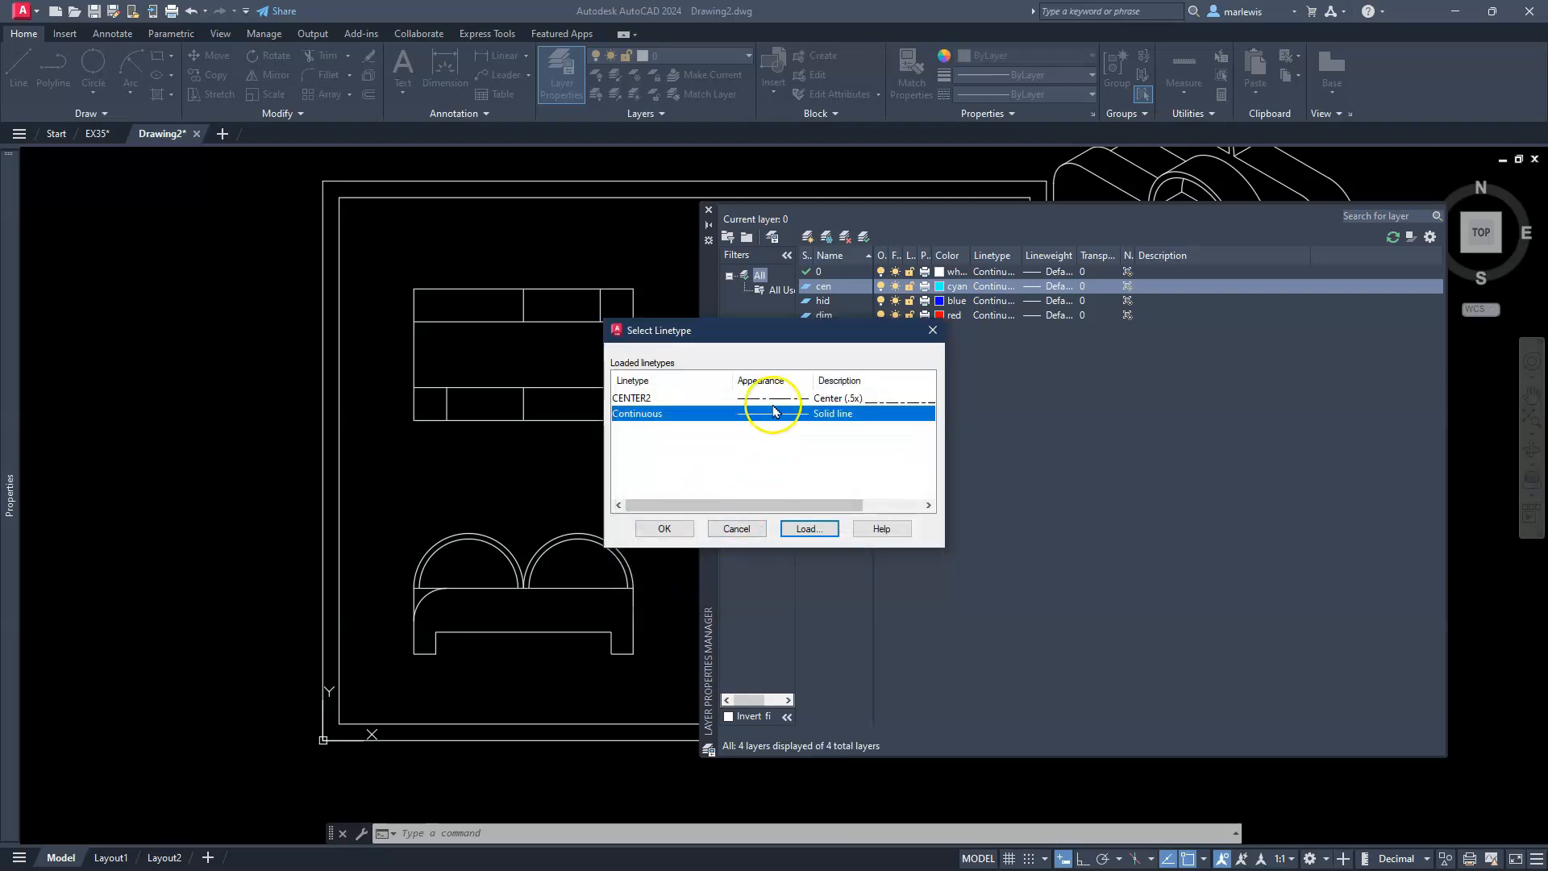
{"action": "left_click", "coordinate": [778, 403]}
{"action": "left_click", "coordinate": [674, 527]}
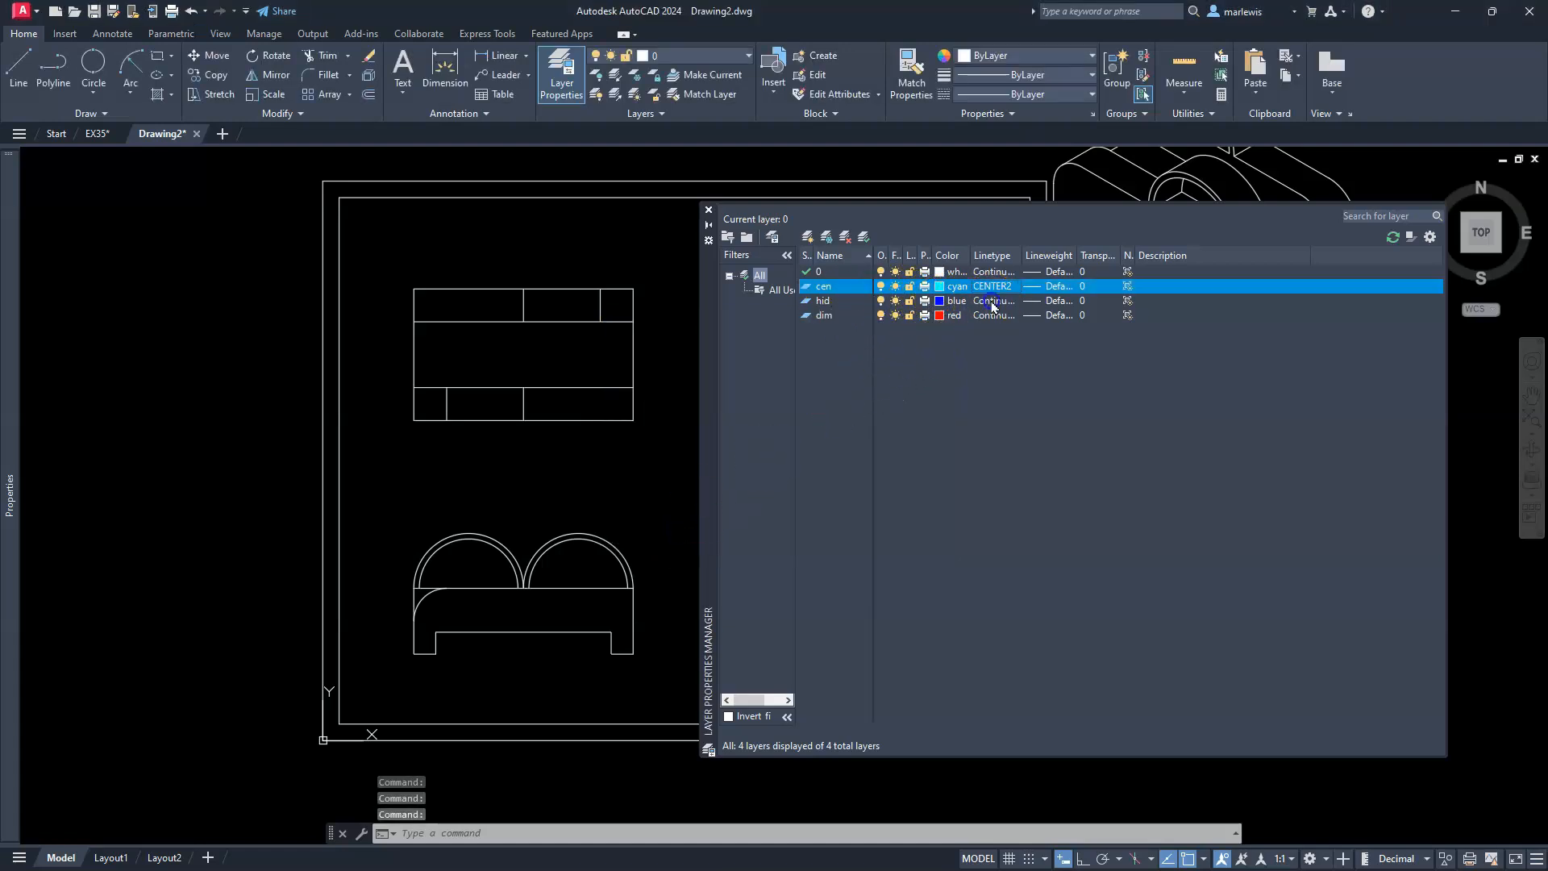
- Load the HIDDEN2 linetype, assign it to the hid layer and close the layer manager
{"action": "left_click", "coordinate": [986, 302]}
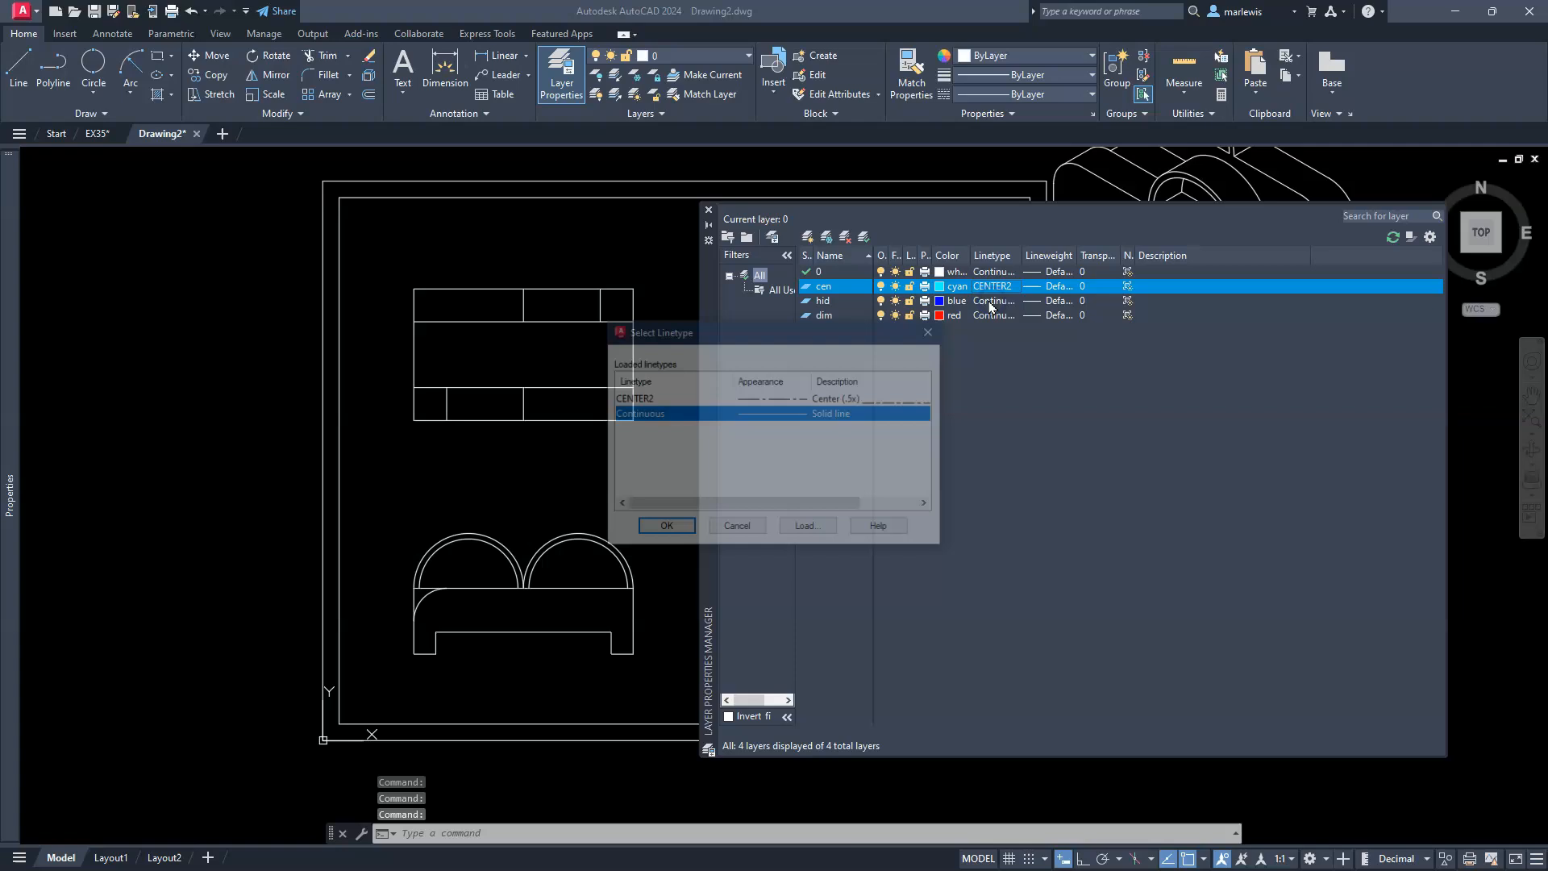
{"action": "left_click", "coordinate": [809, 528]}
{"action": "scroll", "coordinate": [708, 484], "scroll_direction": "down", "scroll_amount": 6}
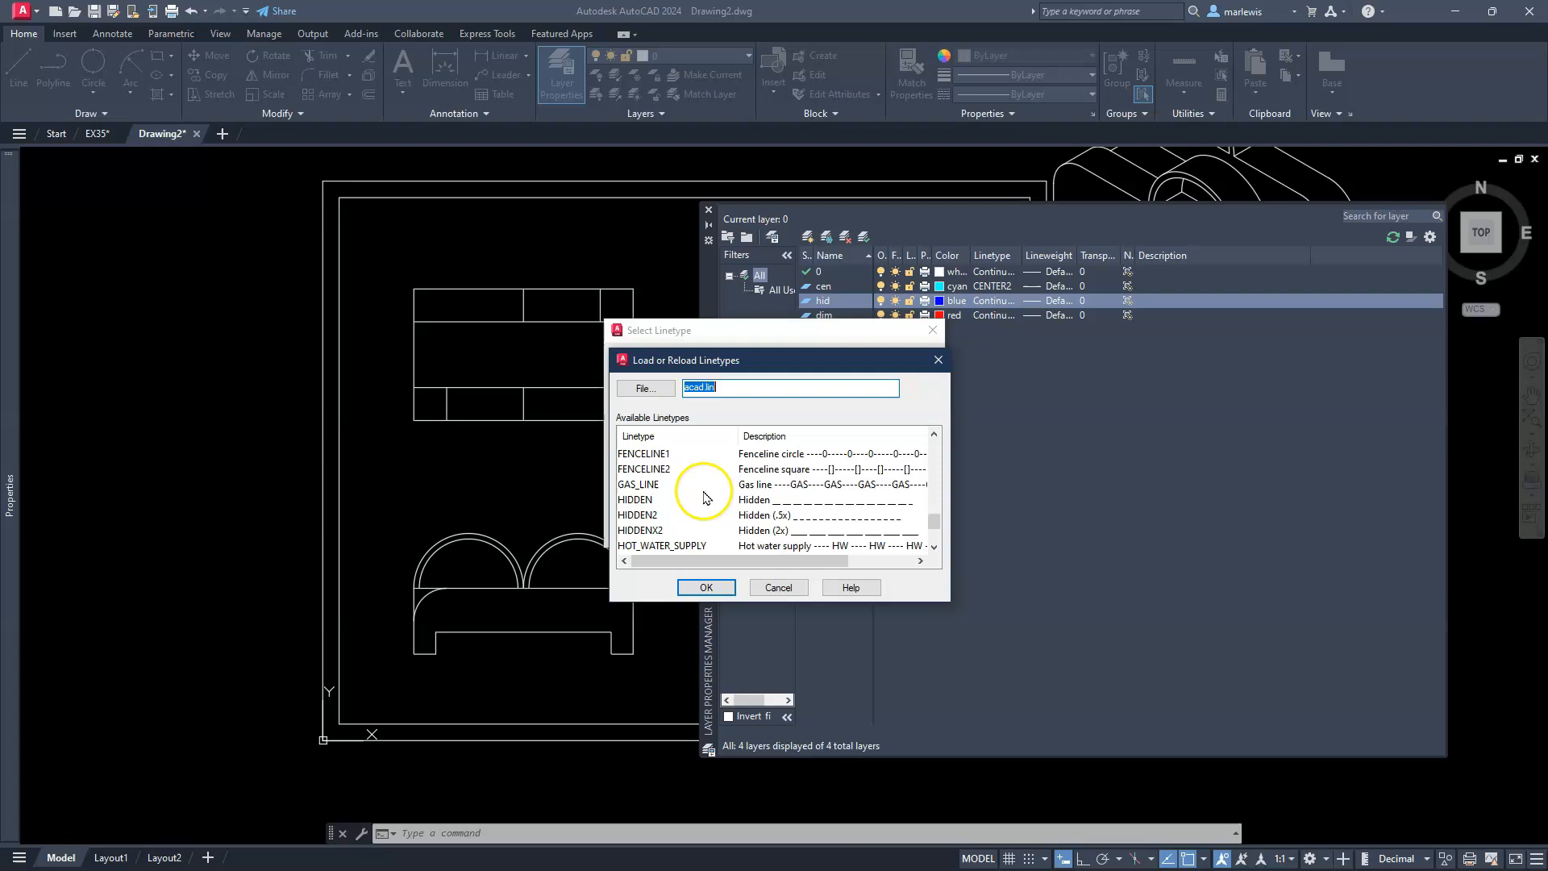
{"action": "left_click", "coordinate": [637, 515]}
{"action": "left_click", "coordinate": [698, 589]}
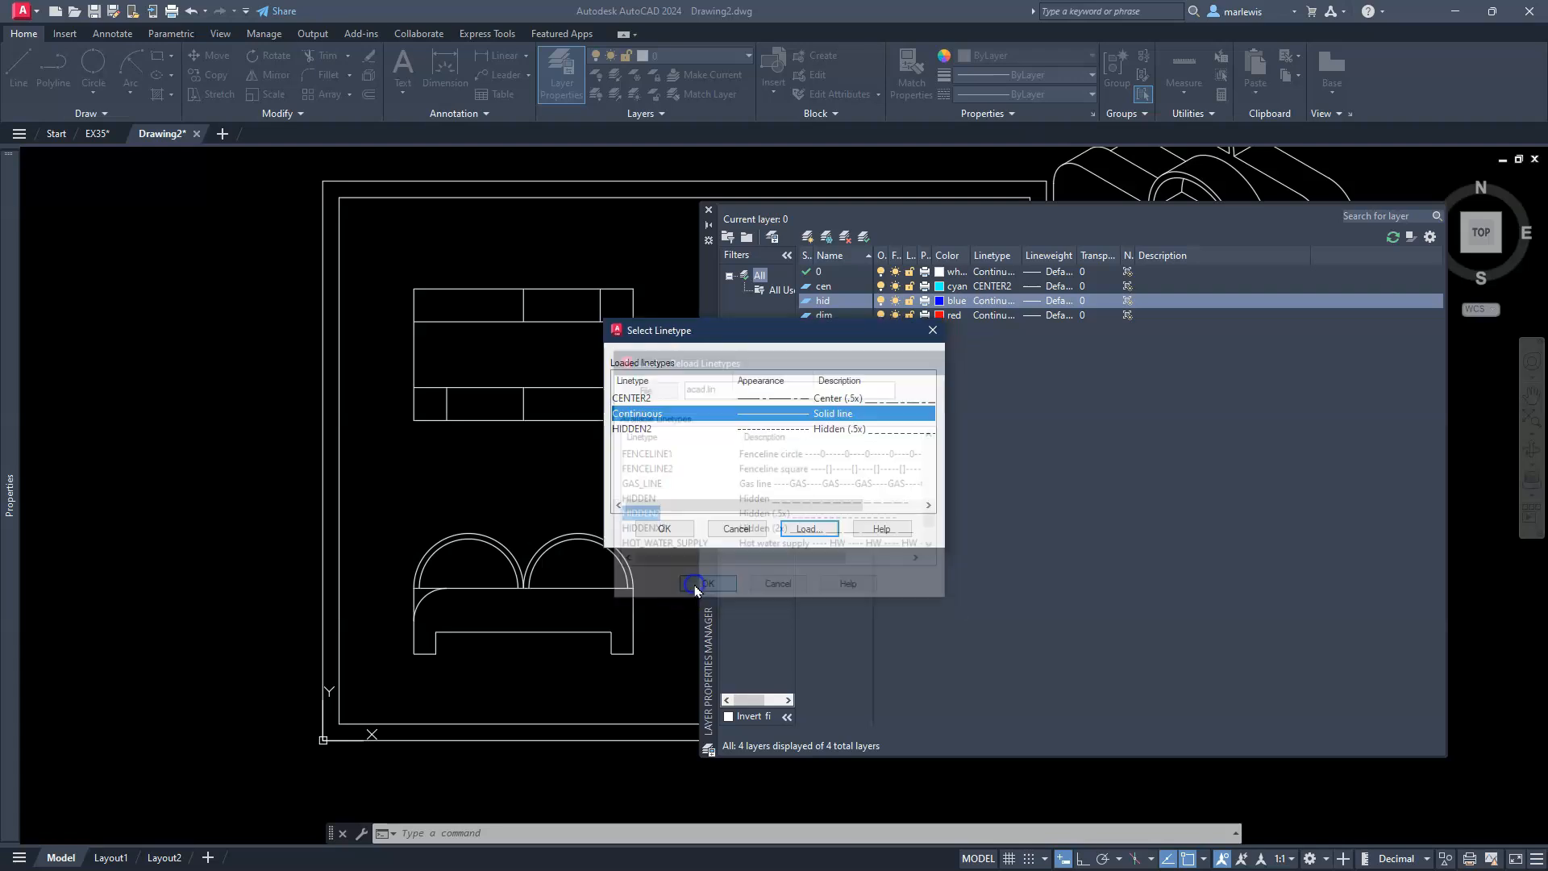
{"action": "left_click", "coordinate": [808, 428]}
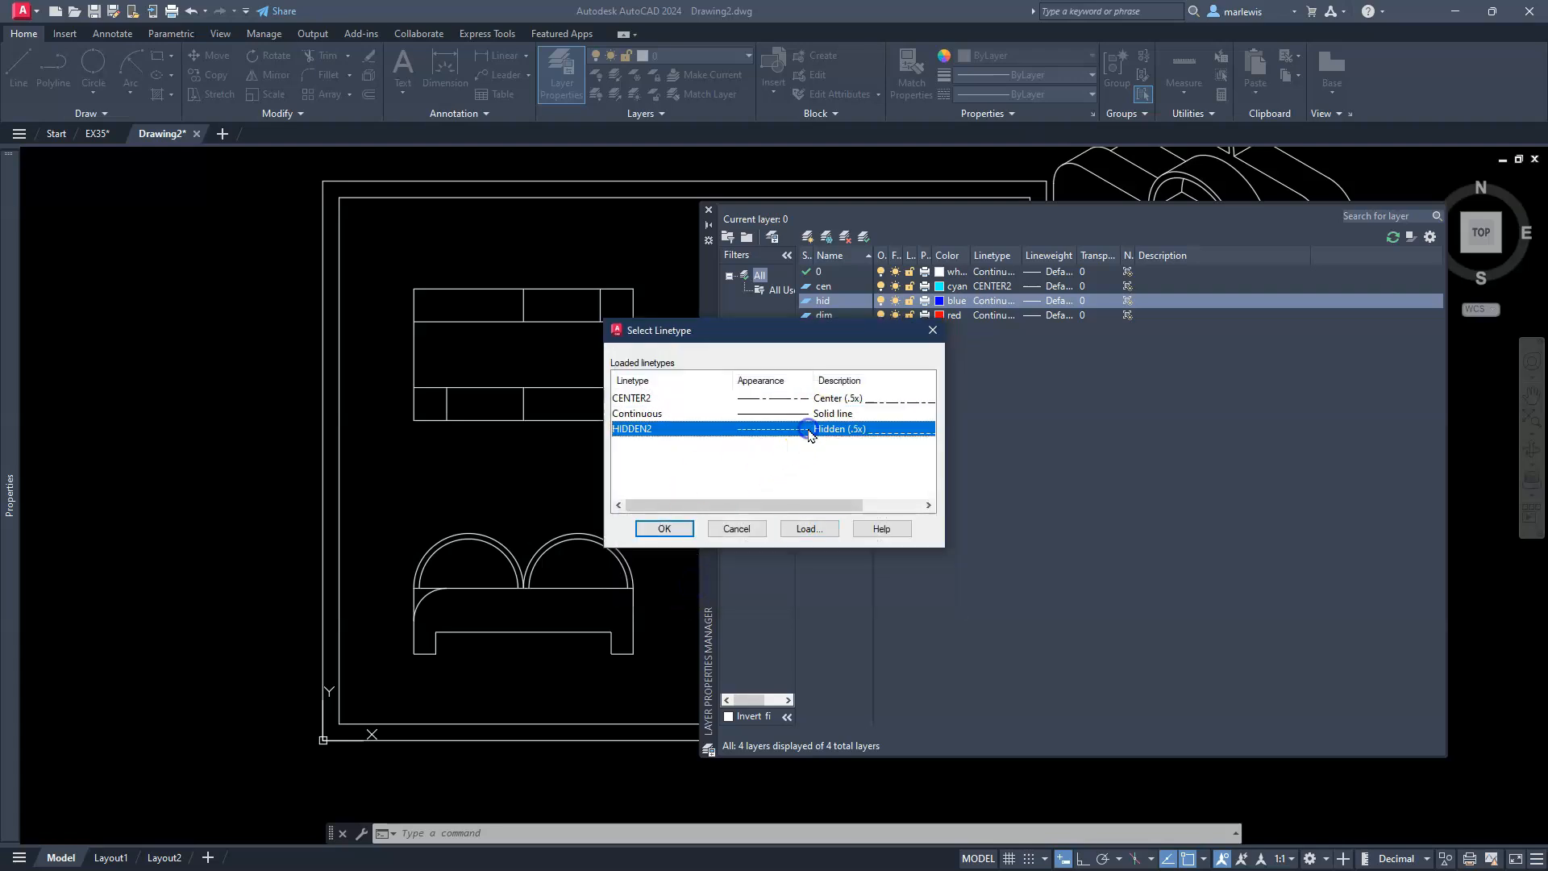
{"action": "left_click", "coordinate": [674, 529]}
{"action": "left_click", "coordinate": [677, 520]}
{"action": "left_click", "coordinate": [847, 432]}
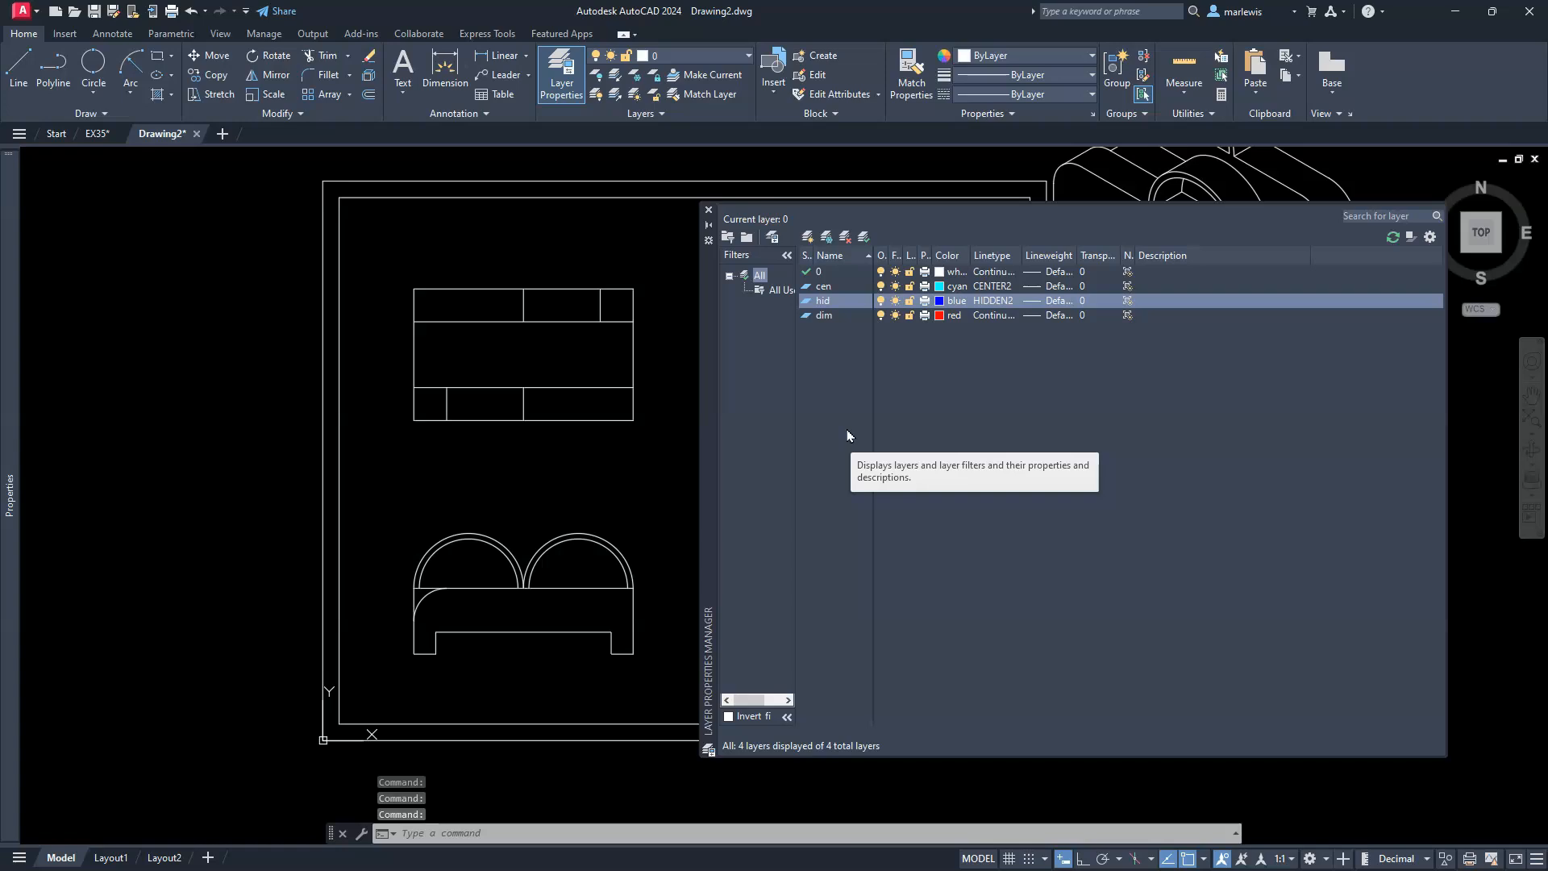
{"action": "key", "text": "Escape"}
{"action": "key", "text": "Escape"}
{"action": "left_click", "coordinate": [709, 210]}
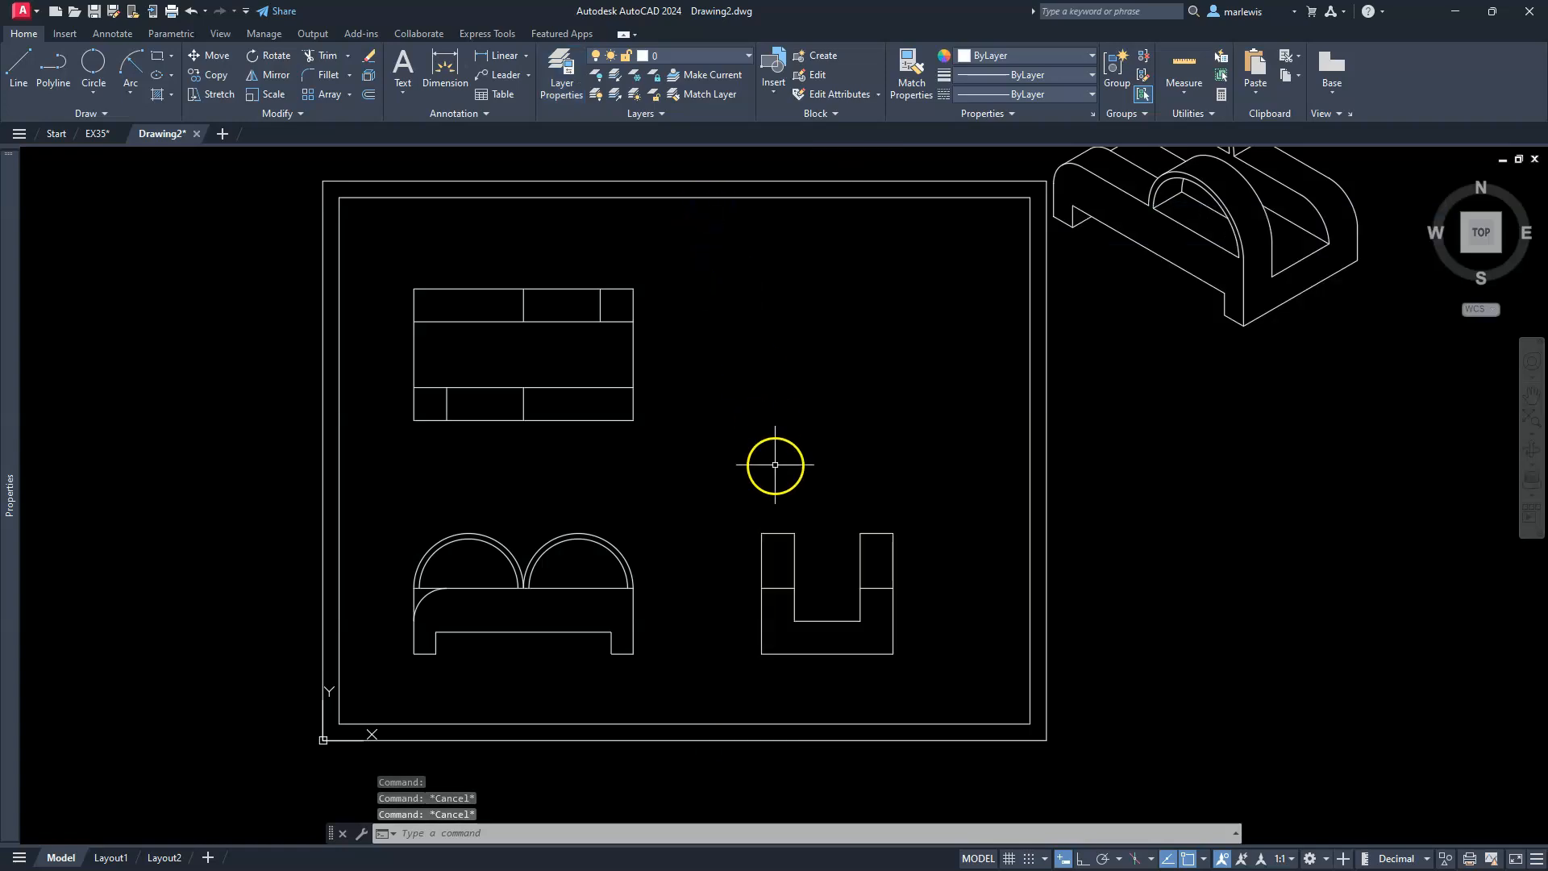
- With ortho on, draw a horizontal line about 100 units long across the front view at the height of the side view's slot bottom
{"action": "middle_click_drag", "start_coordinate": [717, 678], "coordinate": [794, 632]}
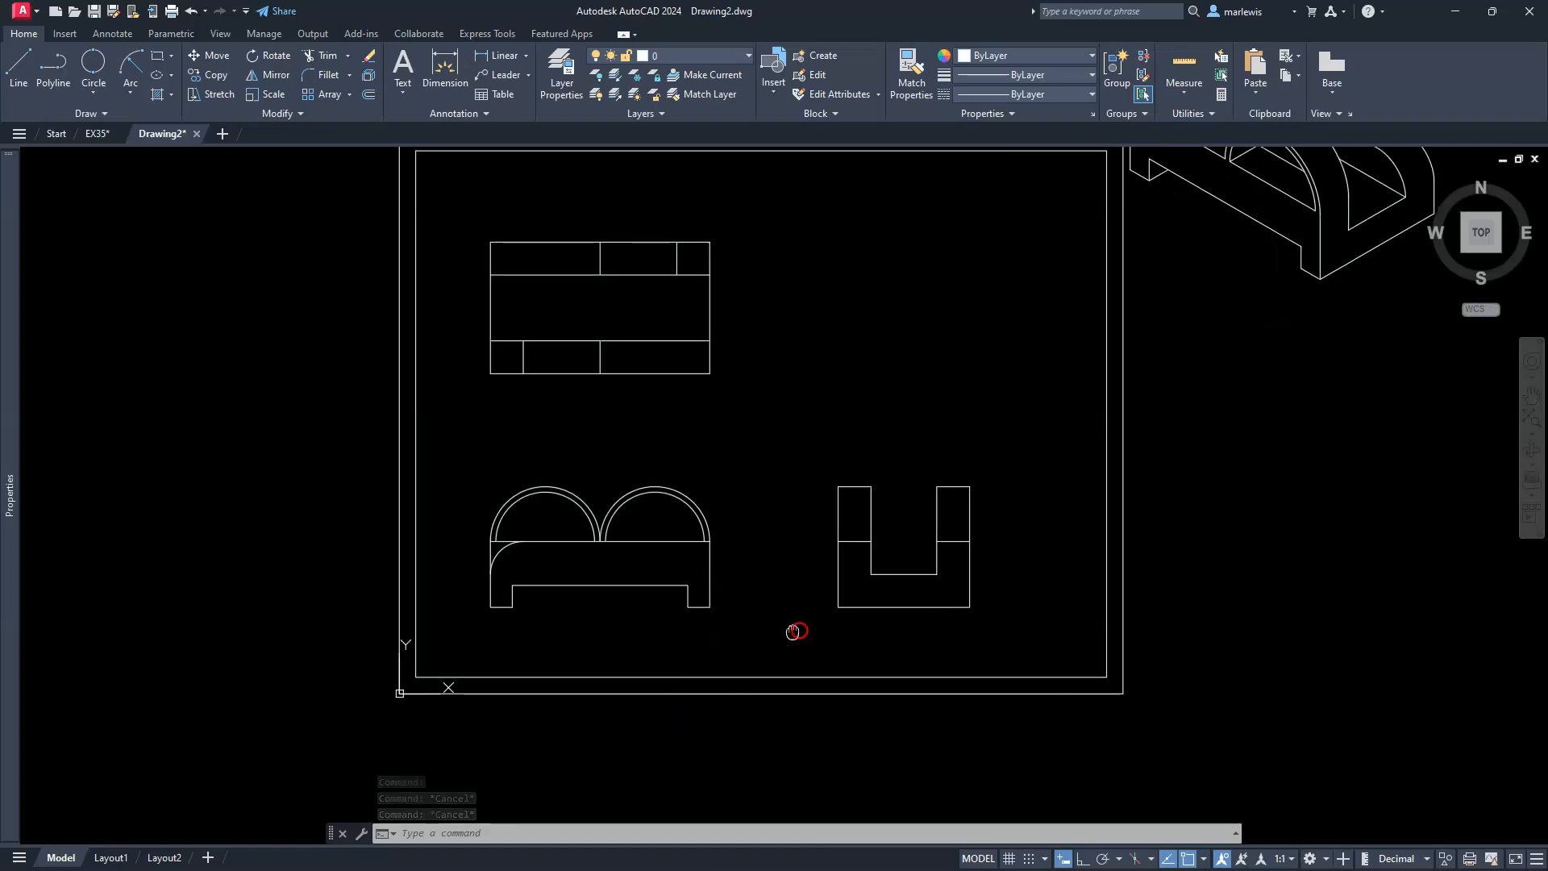
{"action": "scroll", "coordinate": [733, 601], "scroll_direction": "up", "scroll_amount": 4}
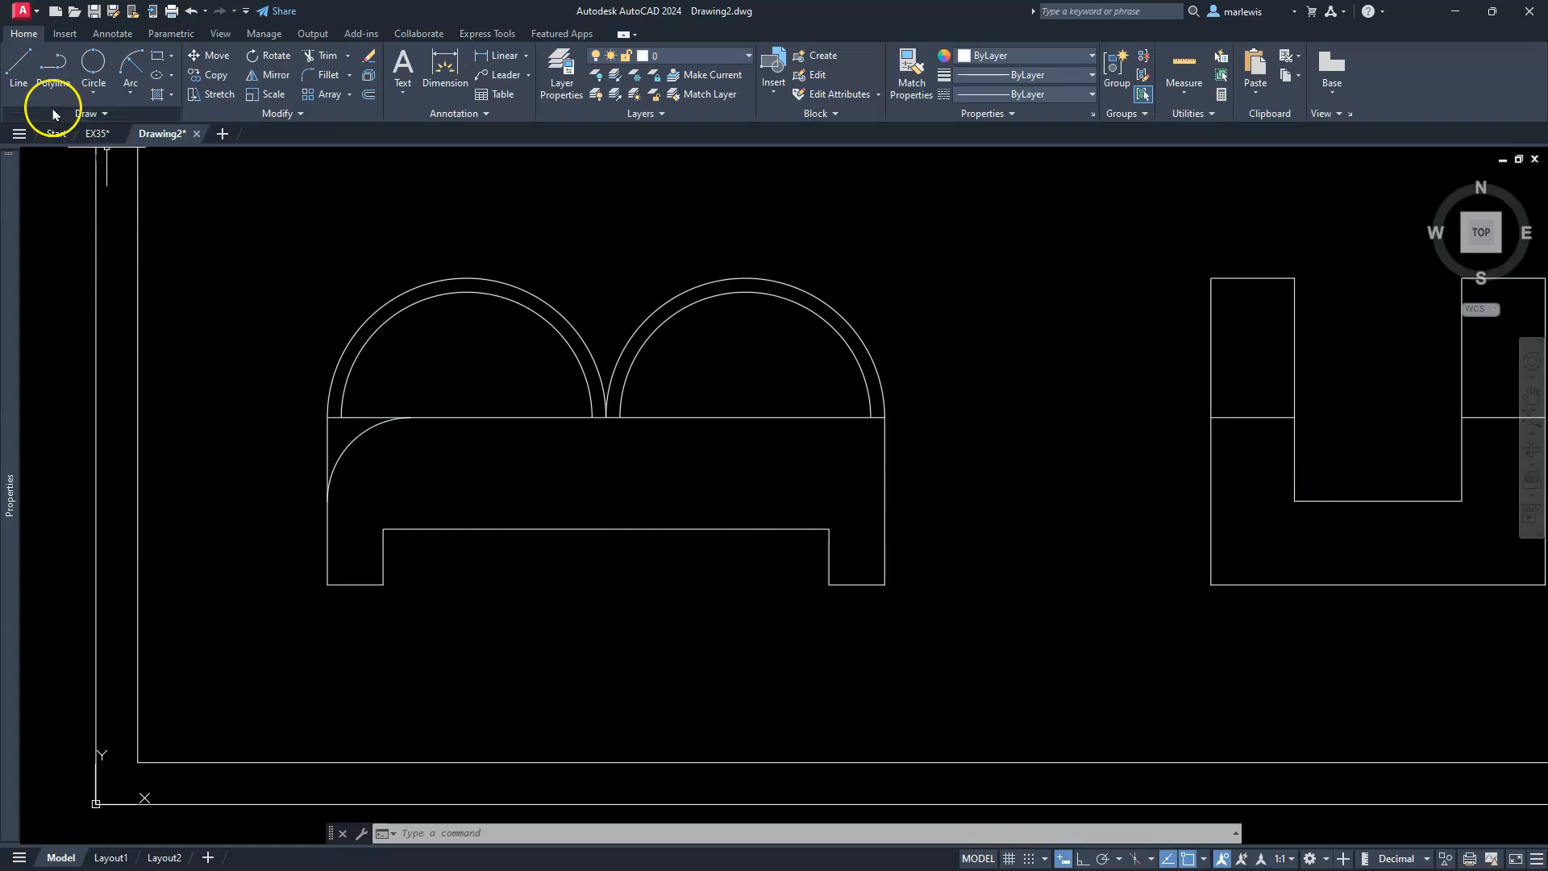
{"action": "left_click", "coordinate": [18, 65]}
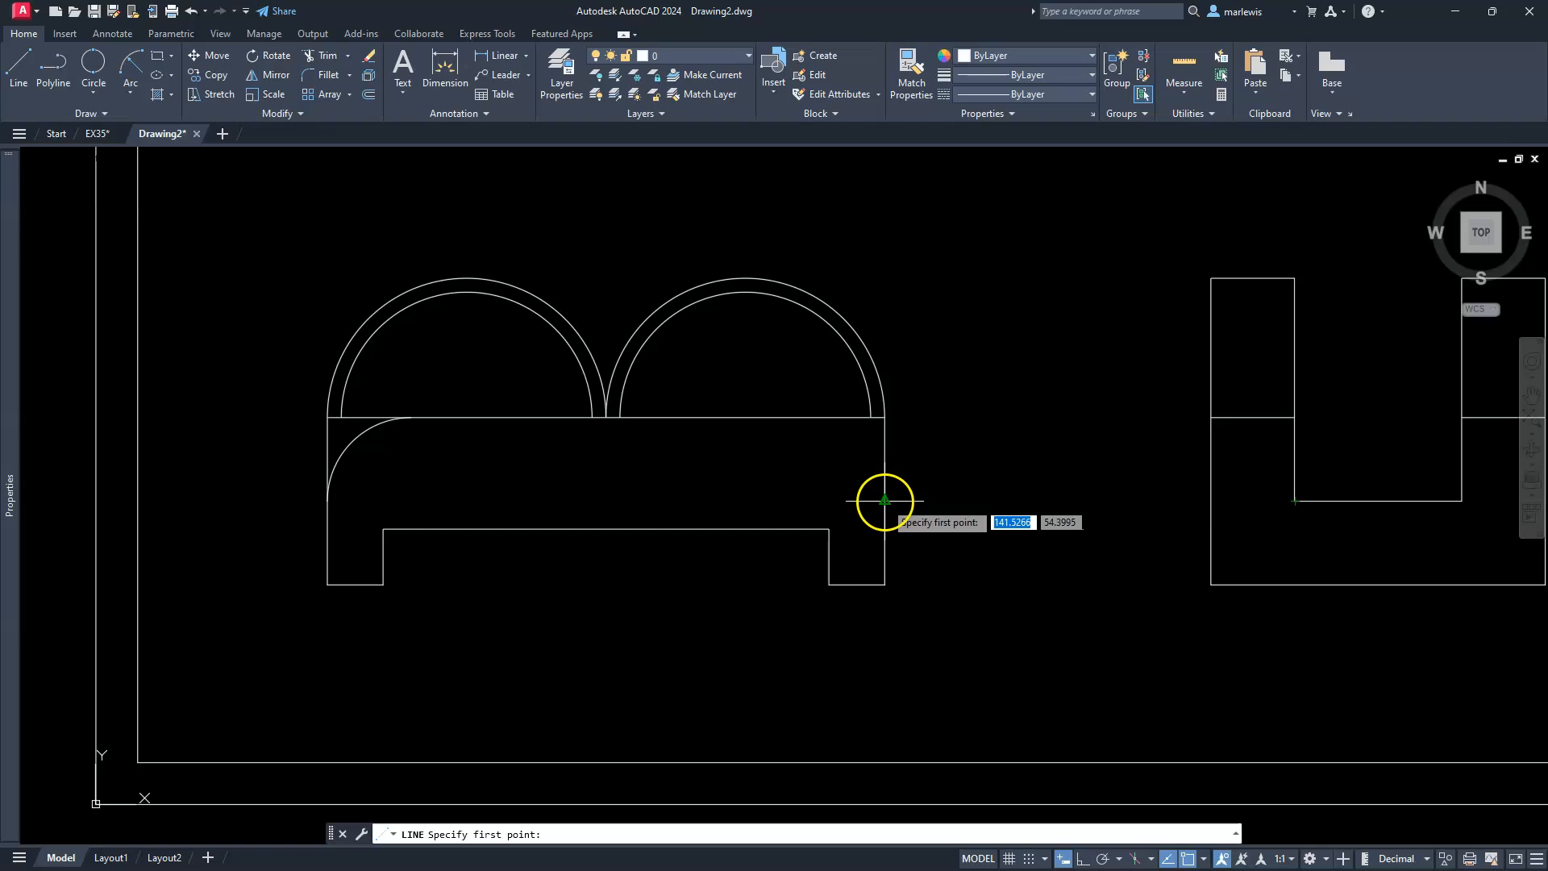
{"action": "left_click", "coordinate": [885, 500]}
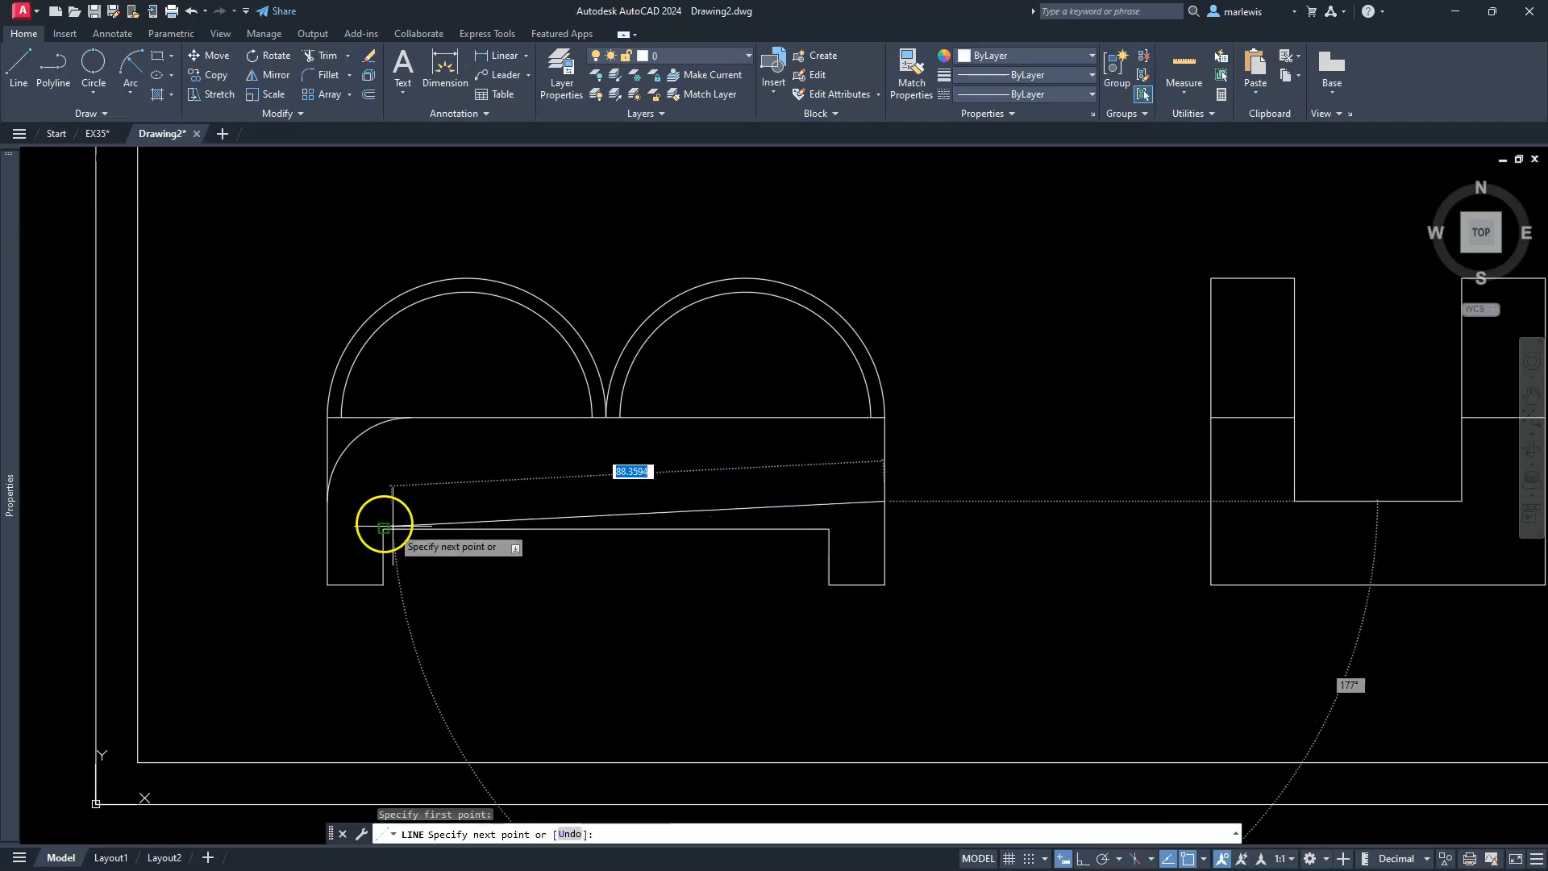
{"action": "left_click", "coordinate": [1081, 859]}
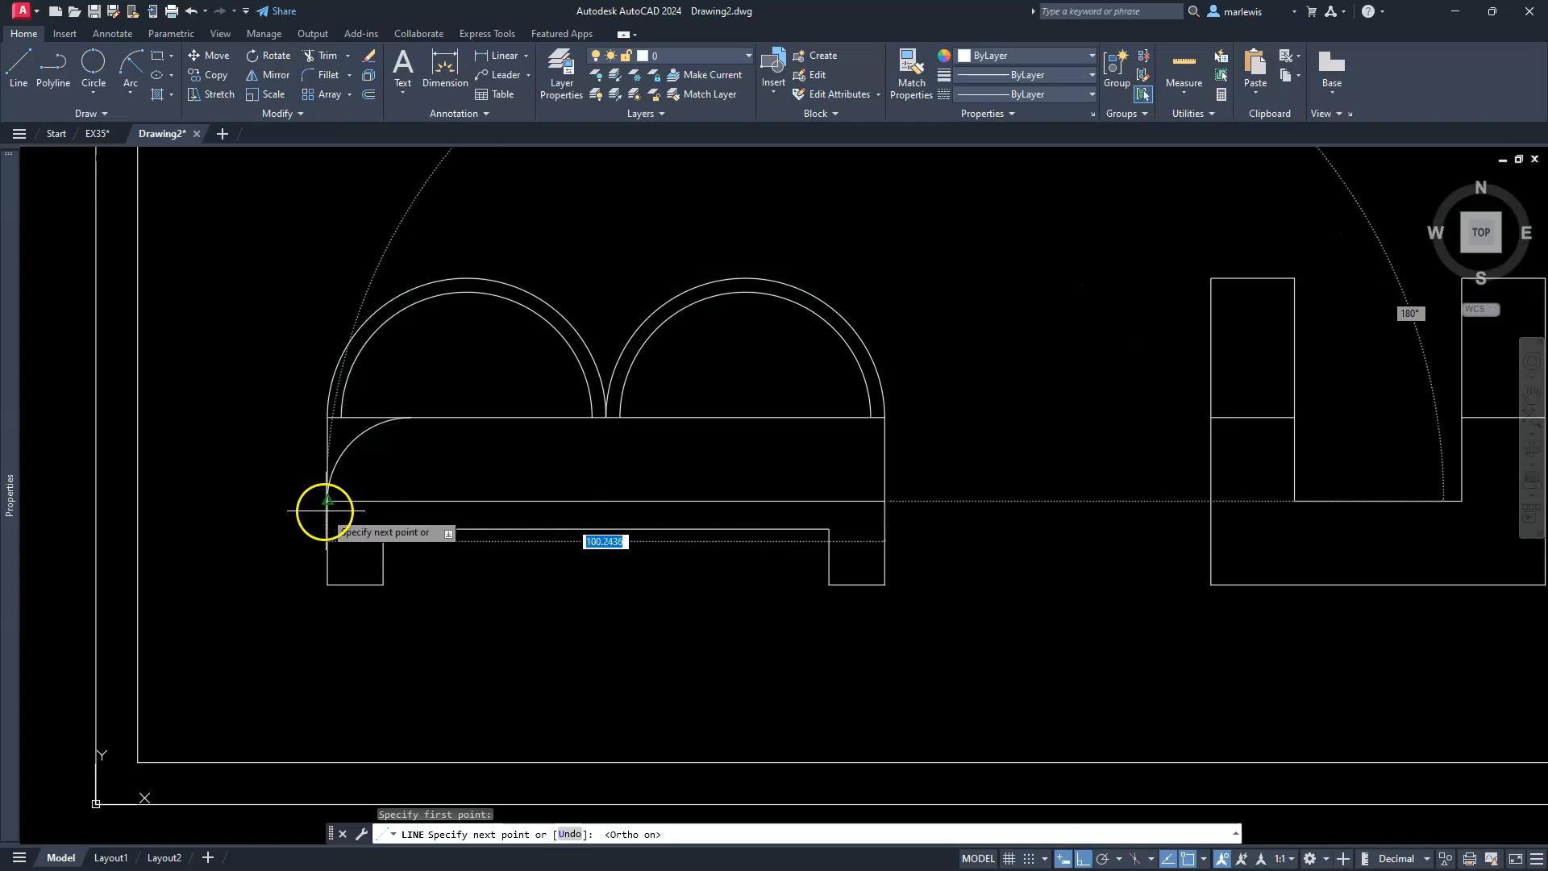
{"action": "key", "text": "Escape"}
{"action": "key", "text": "Escape"}
{"action": "key", "text": "Escape"}
- Move the new horizontal line in the front view to the hid layer
{"action": "left_click", "coordinate": [466, 499]}
{"action": "left_click", "coordinate": [710, 54]}
{"action": "left_click", "coordinate": [682, 129]}
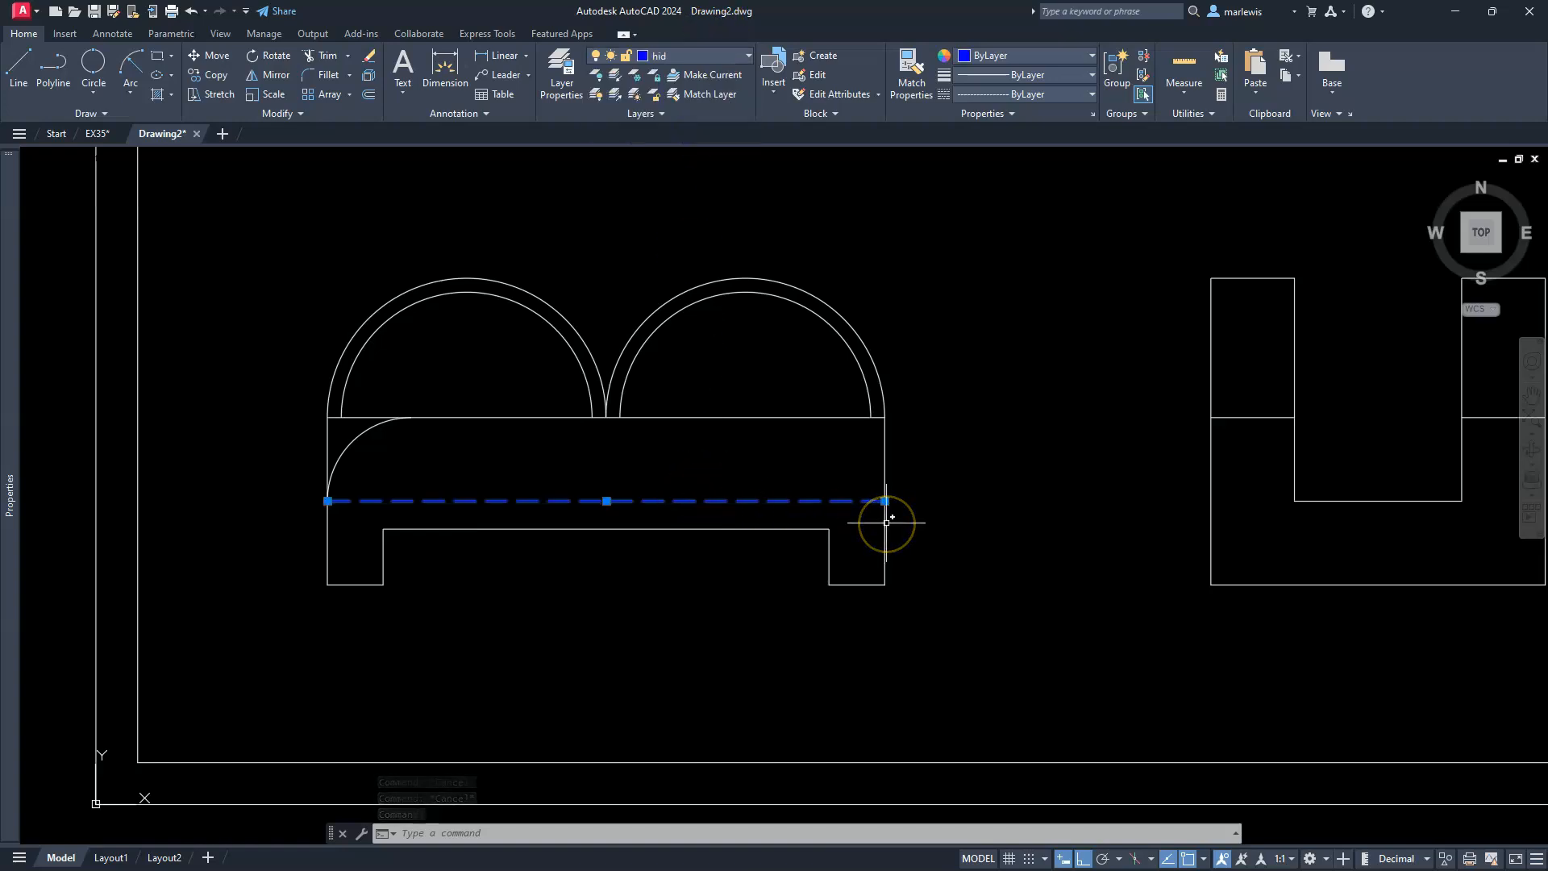
{"action": "key", "text": "Escape"}
- Set the drawing's linetype scale (LTSCALE) to 1
{"action": "type", "text": "lts"}
{"action": "key", "text": "Return"}
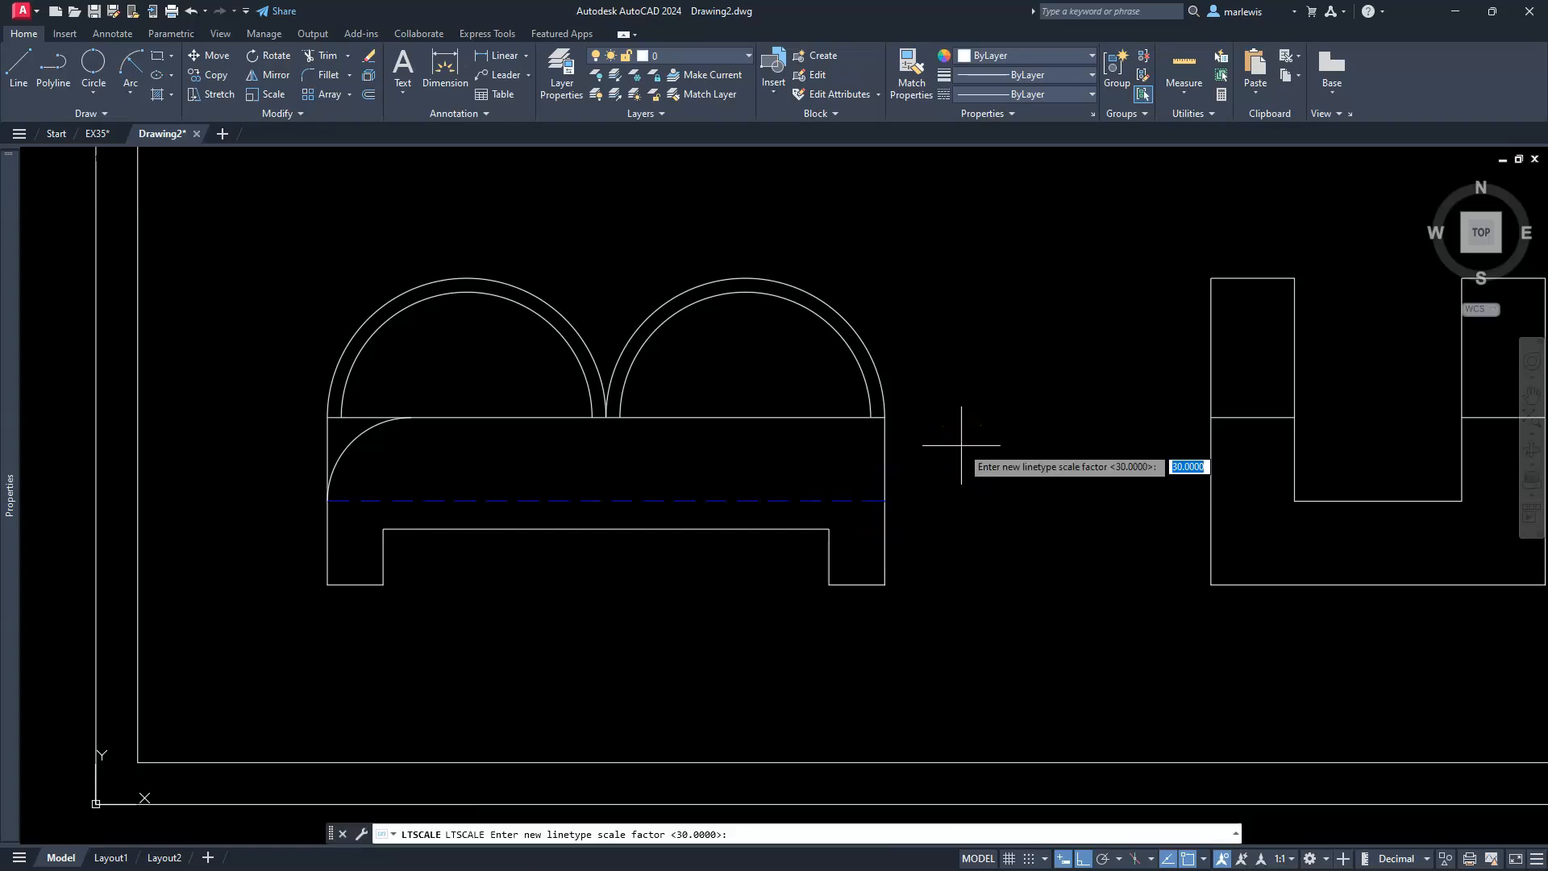
{"action": "type", "text": "1"}
{"action": "key", "text": "Return"}
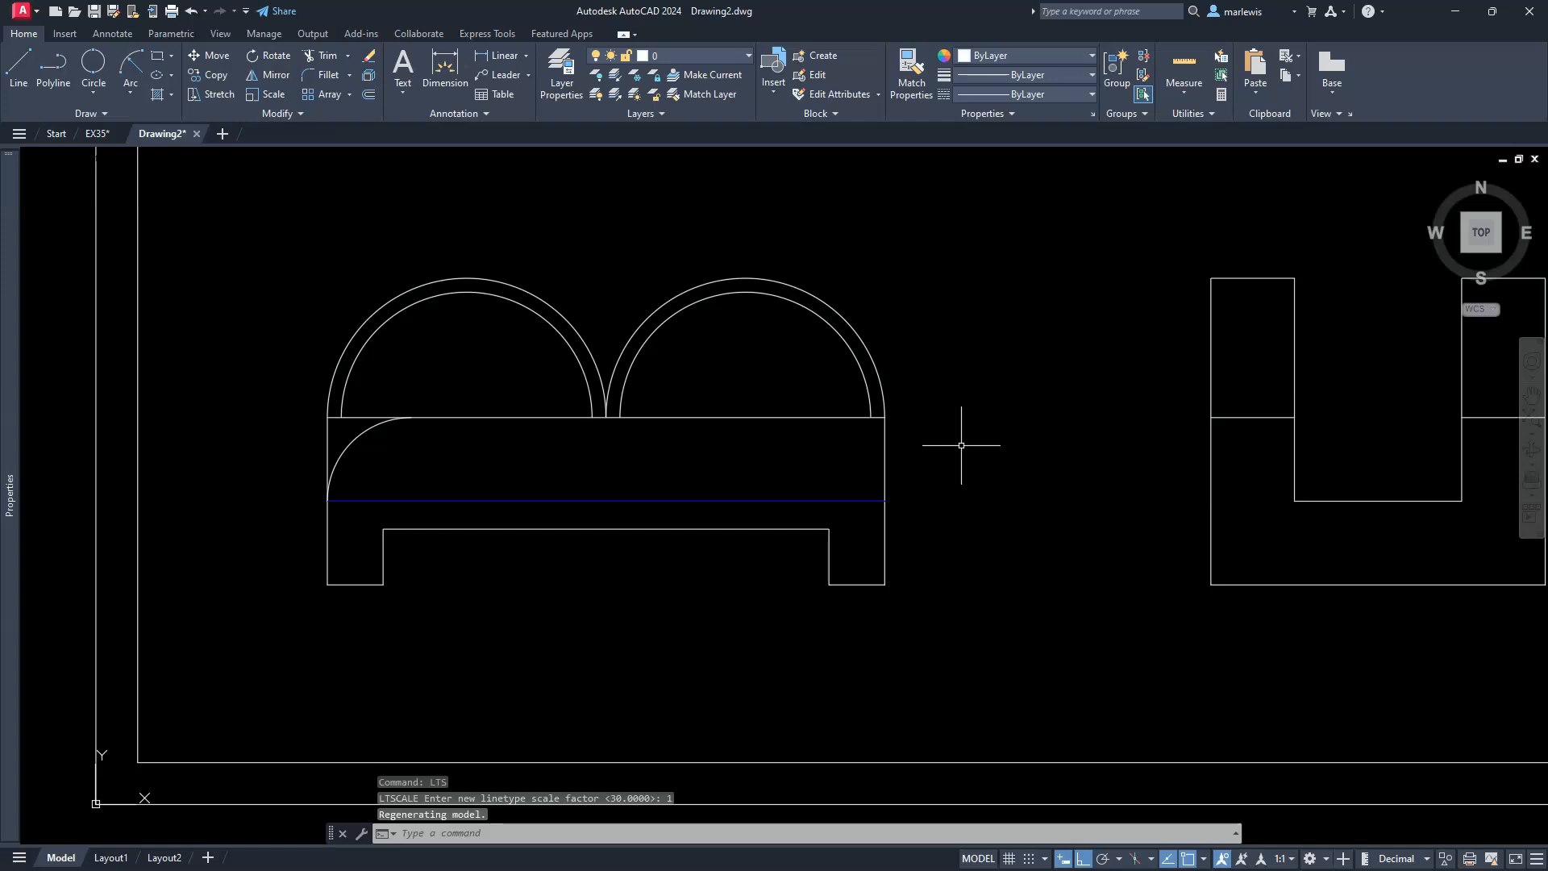
- Examine the dash pattern of the front view's hidden line close up and at normal drawing size
{"action": "scroll", "coordinate": [817, 507], "scroll_direction": "up", "scroll_amount": 8}
{"action": "scroll", "coordinate": [823, 415], "scroll_direction": "up", "scroll_amount": 3}
{"action": "scroll", "coordinate": [822, 413], "scroll_direction": "up", "scroll_amount": 5}
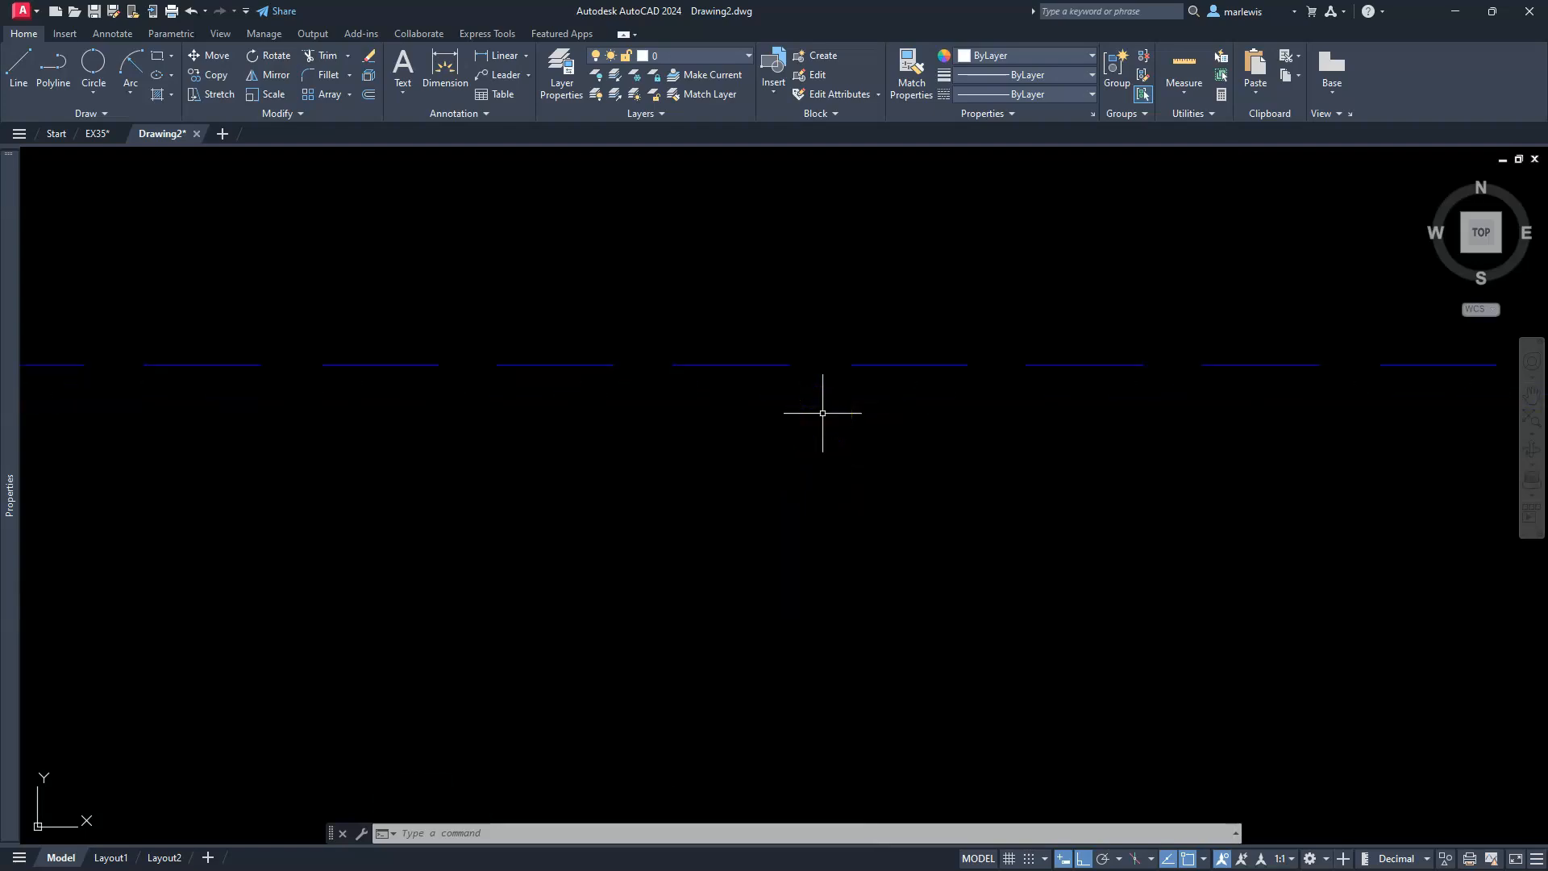
{"action": "scroll", "coordinate": [822, 412], "scroll_direction": "down", "scroll_amount": 6}
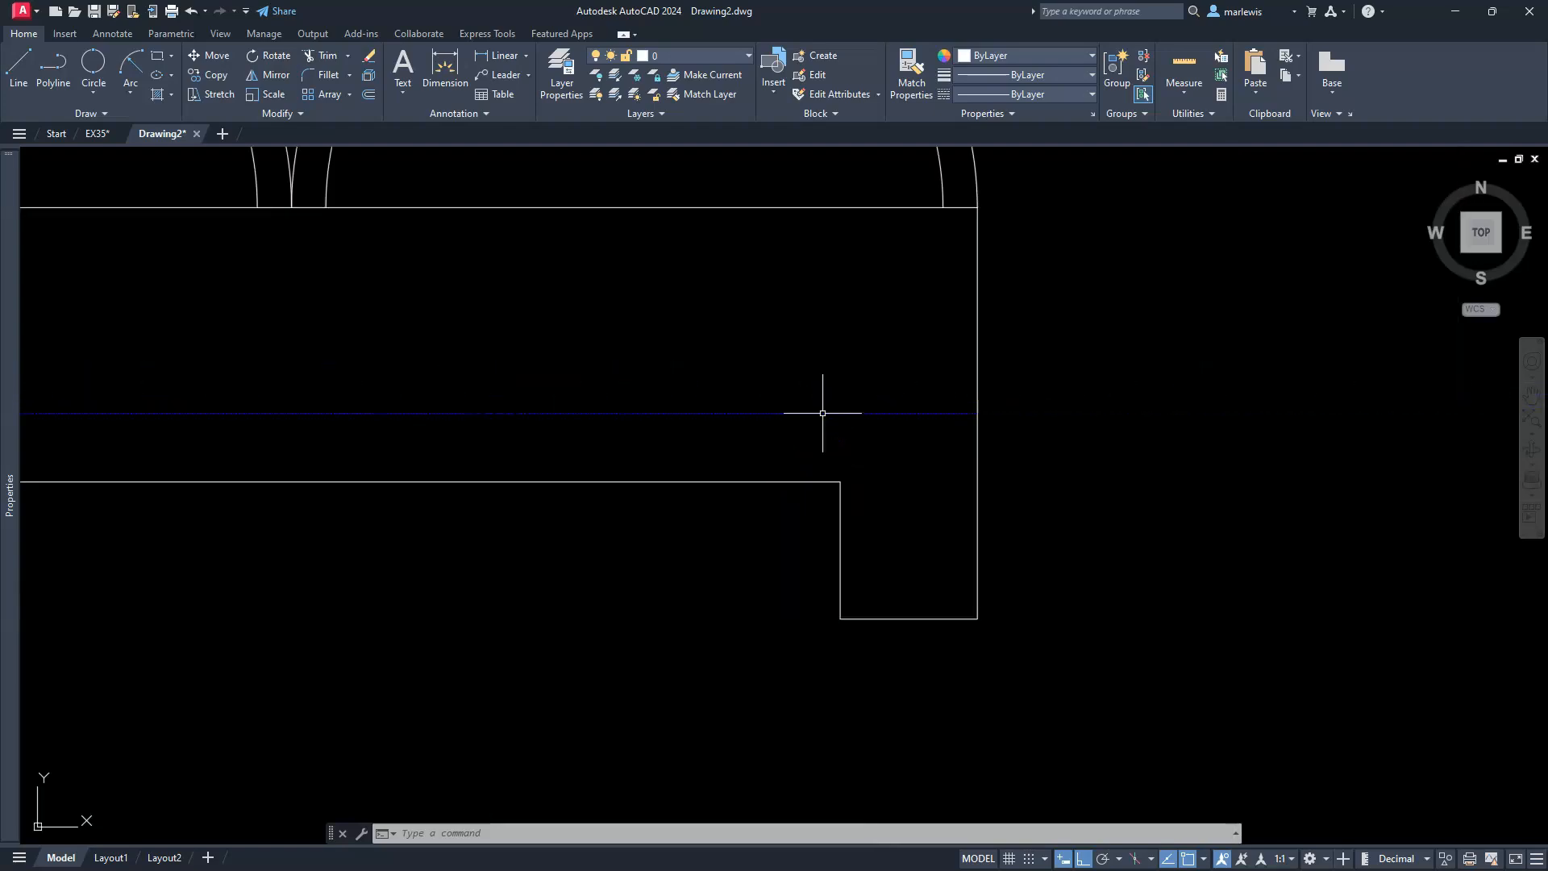
{"action": "mouse_move", "coordinate": [815, 408]}
{"action": "middle_mouse_down"}
{"action": "mouse_move", "coordinate": [857, 474]}
{"action": "mouse_move", "coordinate": [989, 493]}
{"action": "middle_mouse_up"}
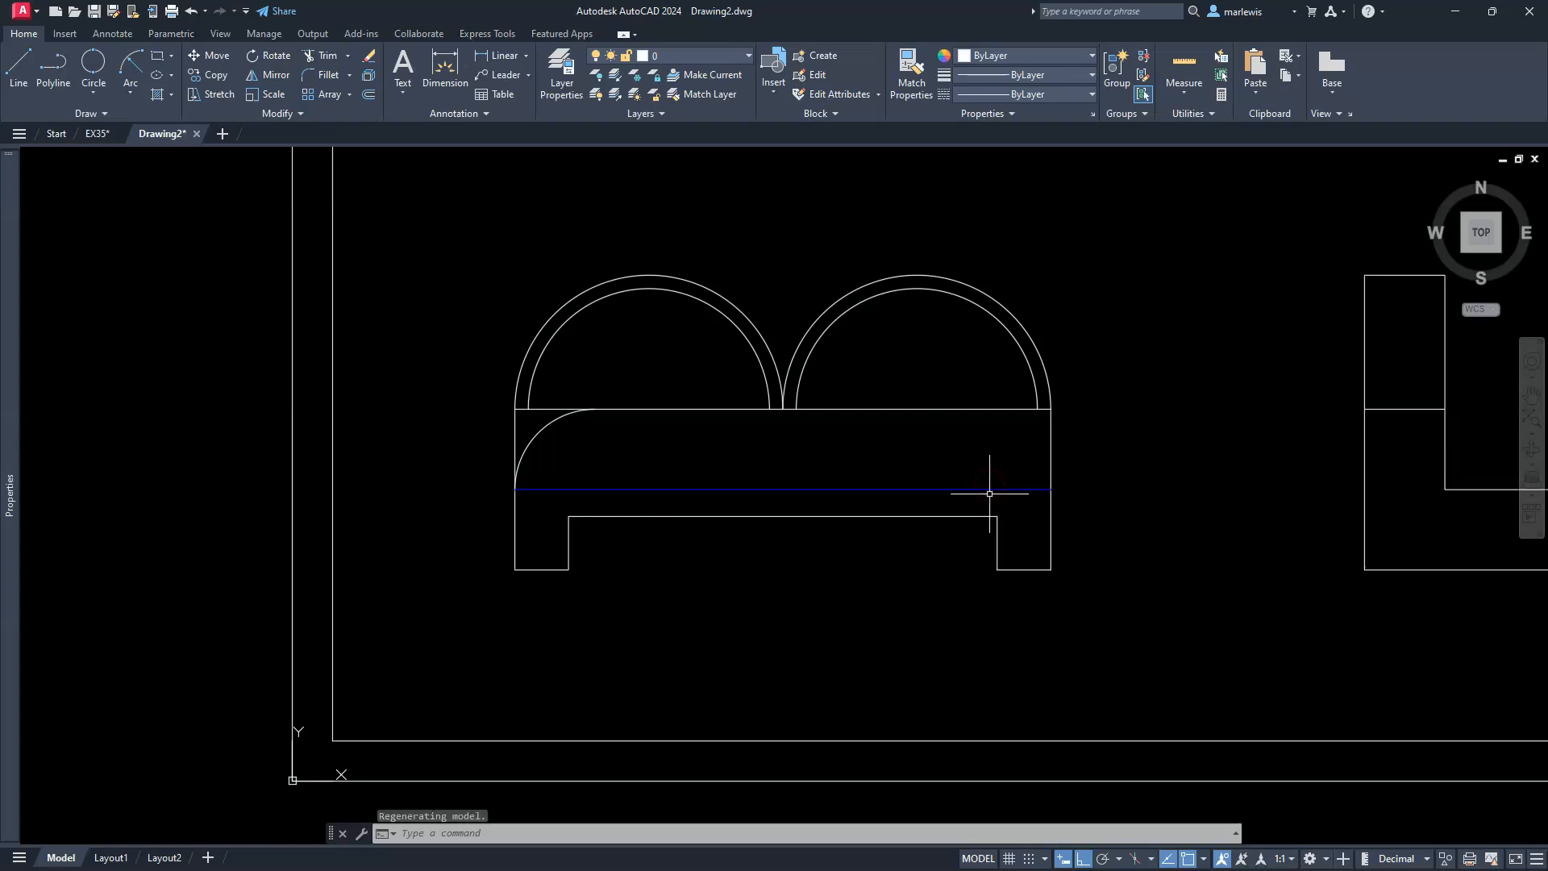
{"action": "key", "text": "Escape"}
{"action": "key", "text": "Escape"}
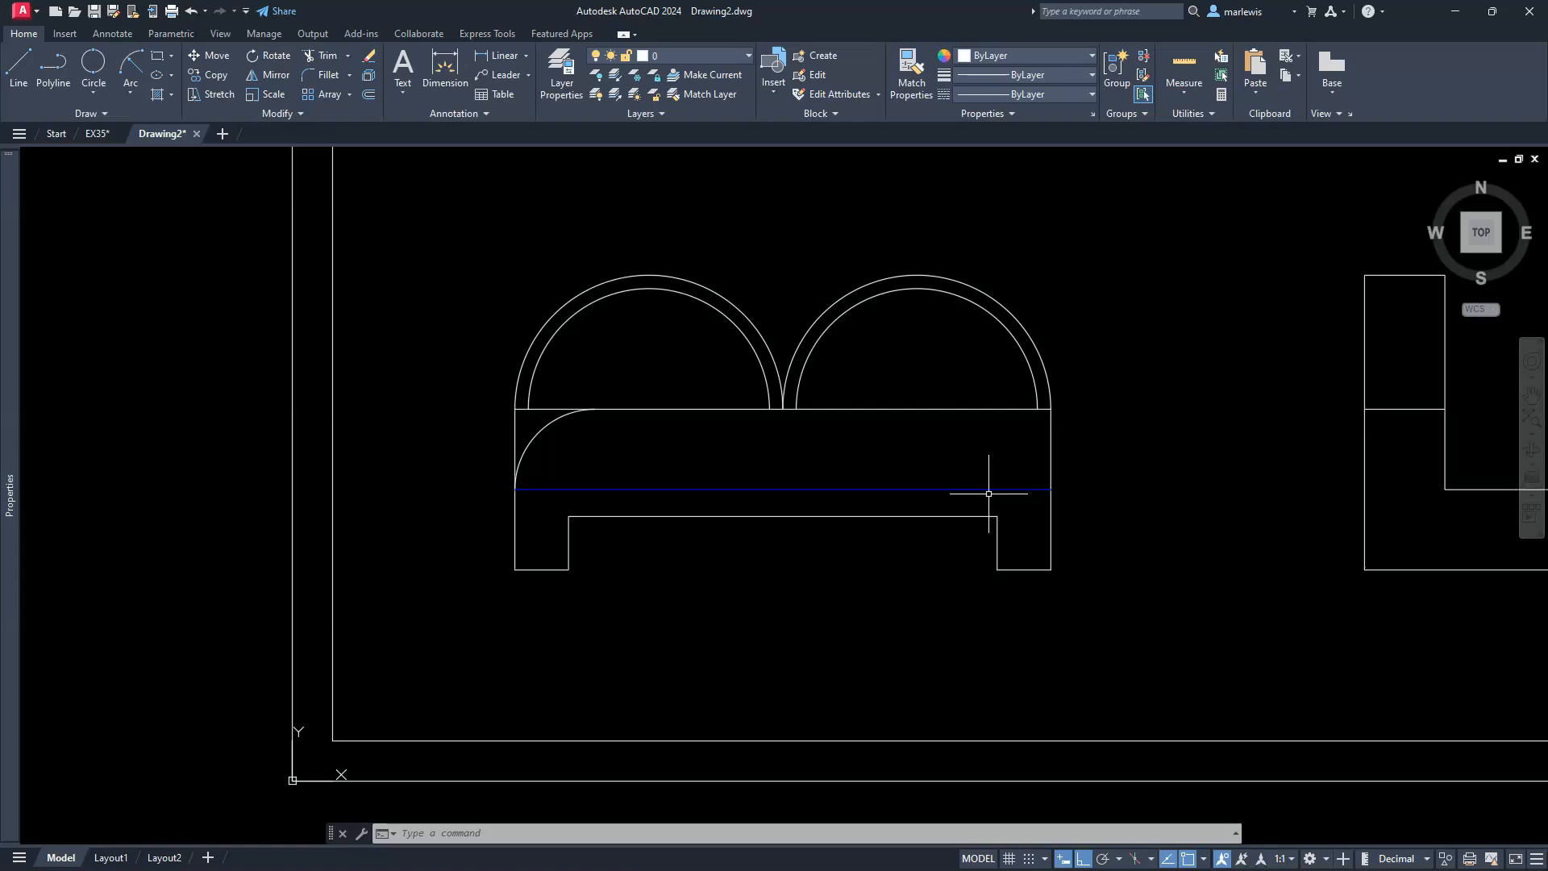
- Set the annotation scale to 1:30 and regenerate the model
{"action": "left_click", "coordinate": [1292, 861]}
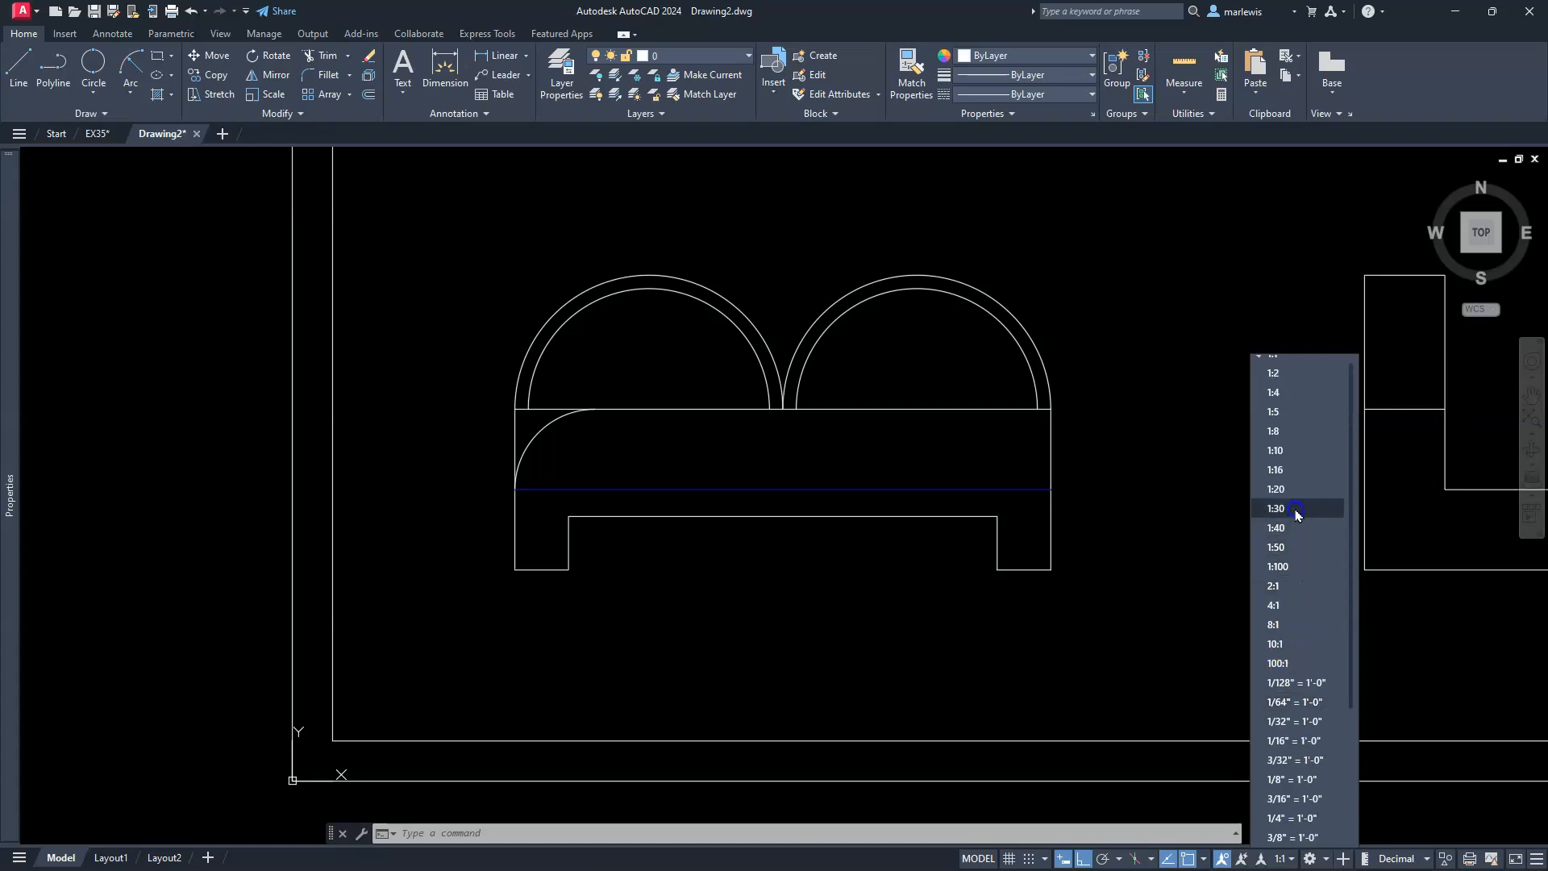
{"action": "left_click", "coordinate": [1295, 508]}
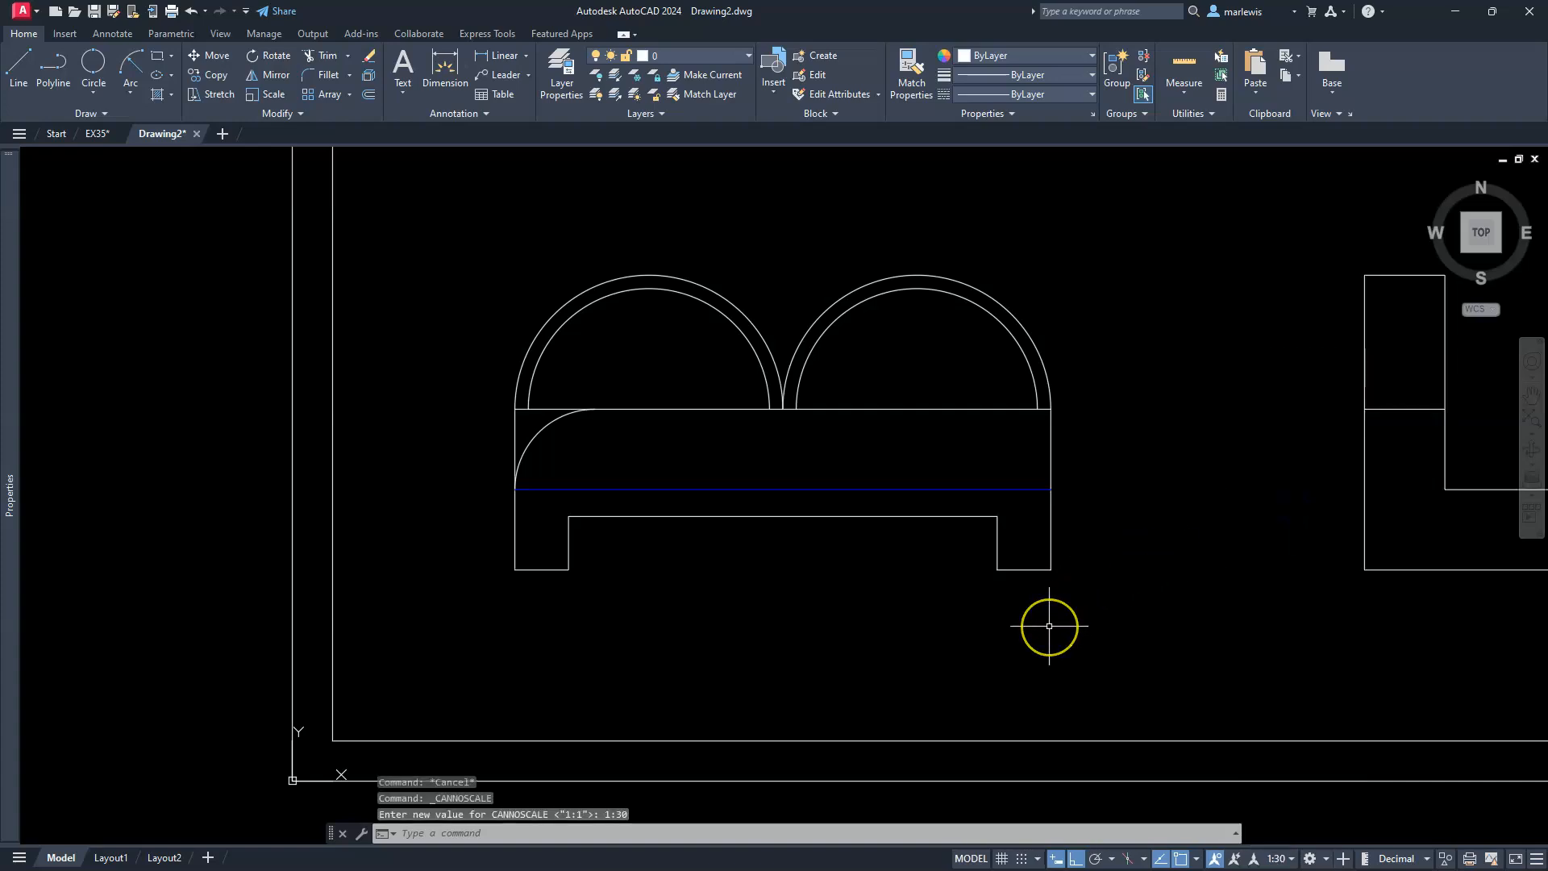
{"action": "type", "text": "RE"}
{"action": "key", "text": "Return"}
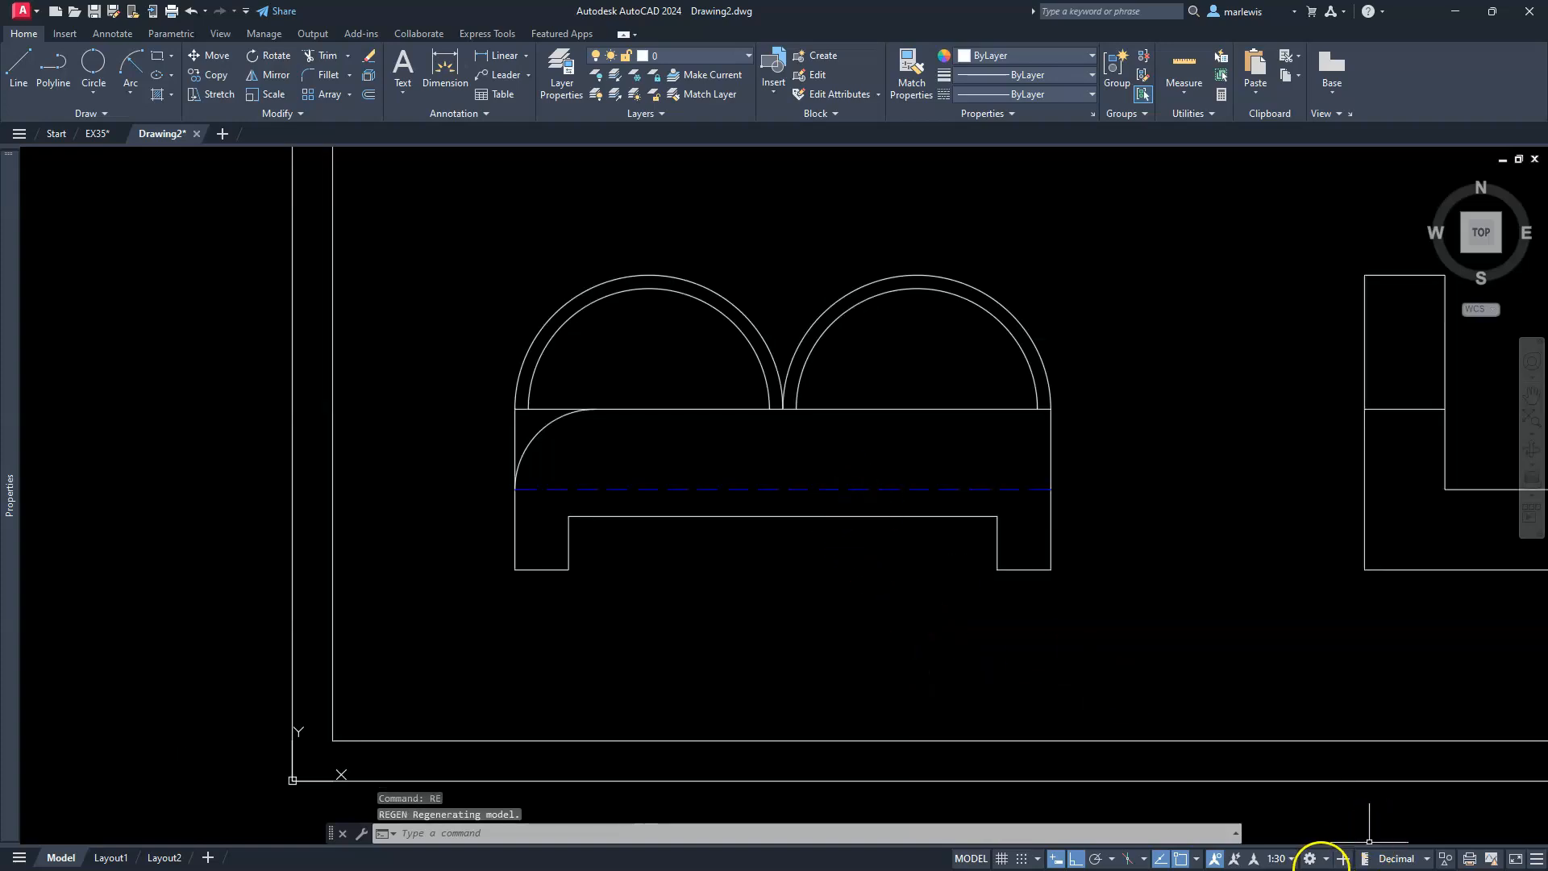
- Return the annotation scale to 1:1 and regenerate the model
{"action": "left_click", "coordinate": [1289, 859]}
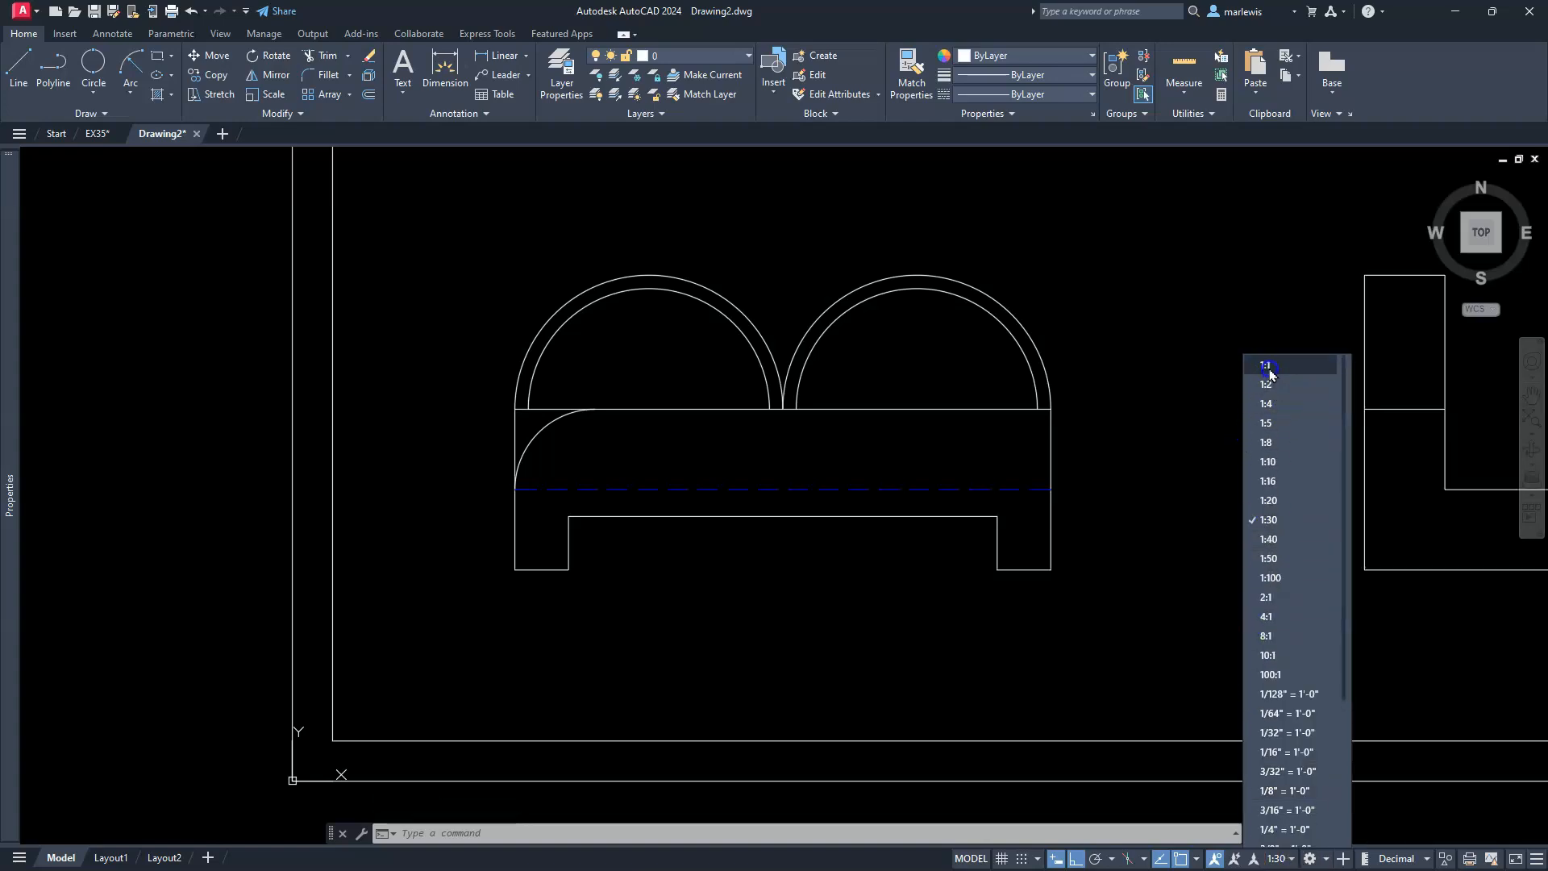
{"action": "left_click", "coordinate": [1269, 372]}
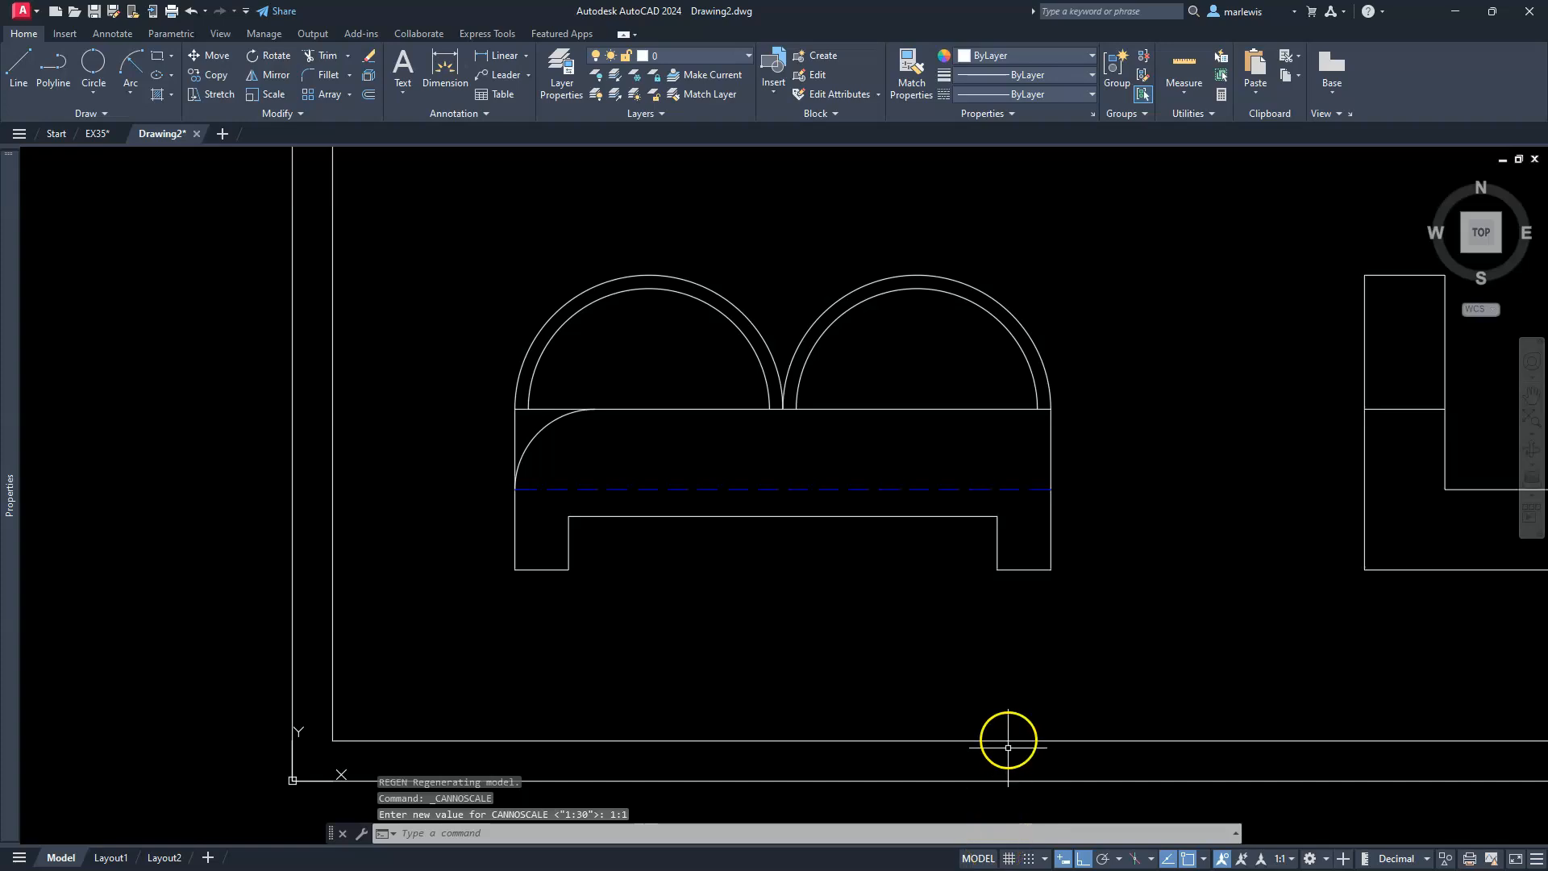
{"action": "type", "text": "RE"}
{"action": "key", "text": "Return"}
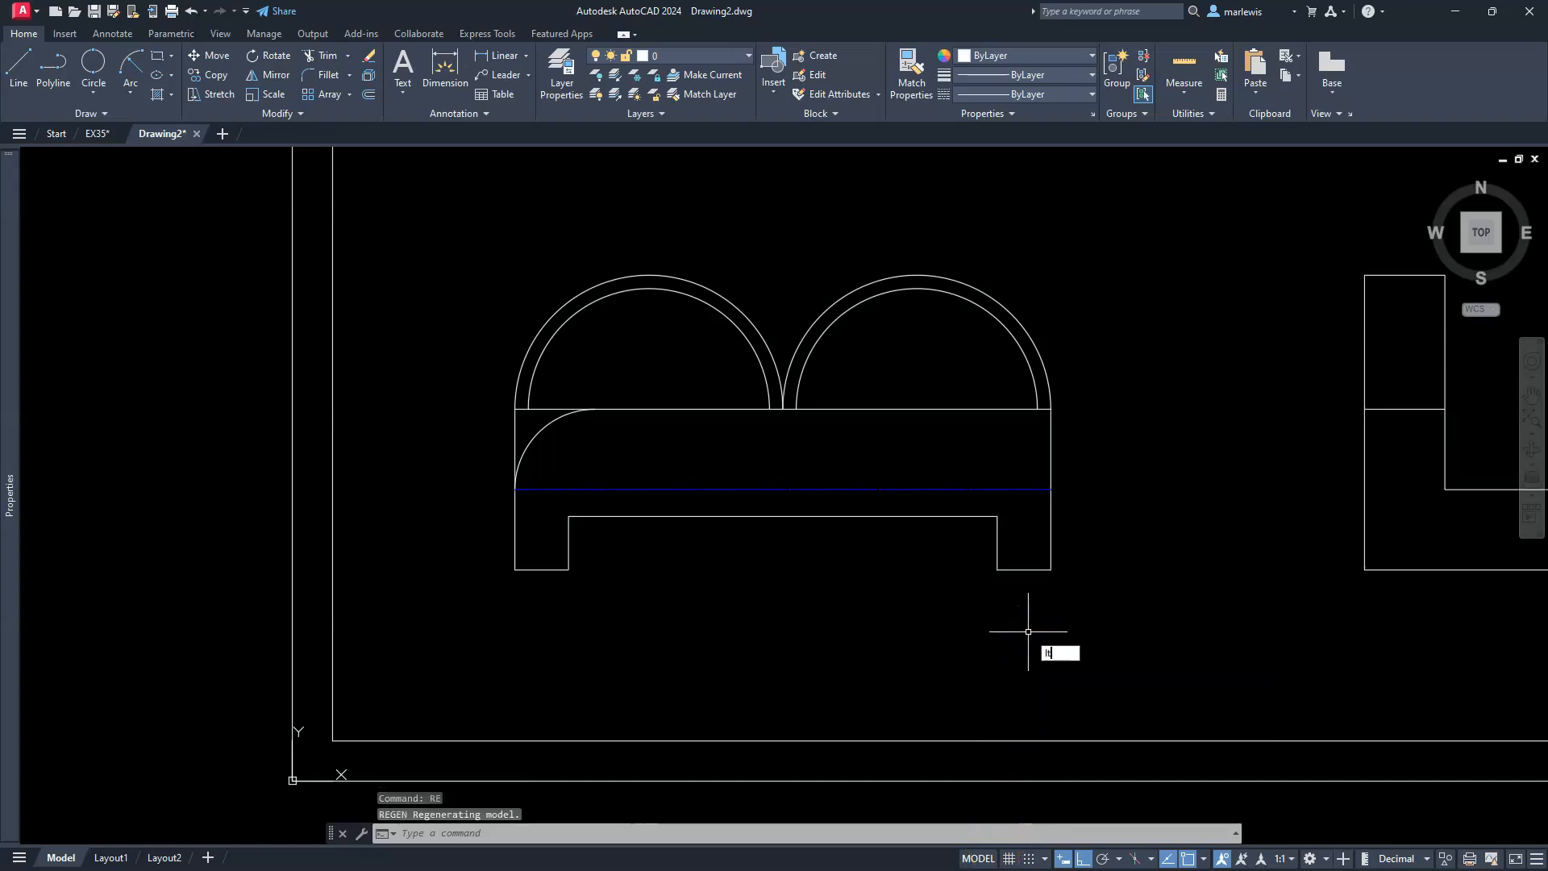
- Set the drawing's linetype scale (LTSCALE) to 30
{"action": "key", "text": "Return"}
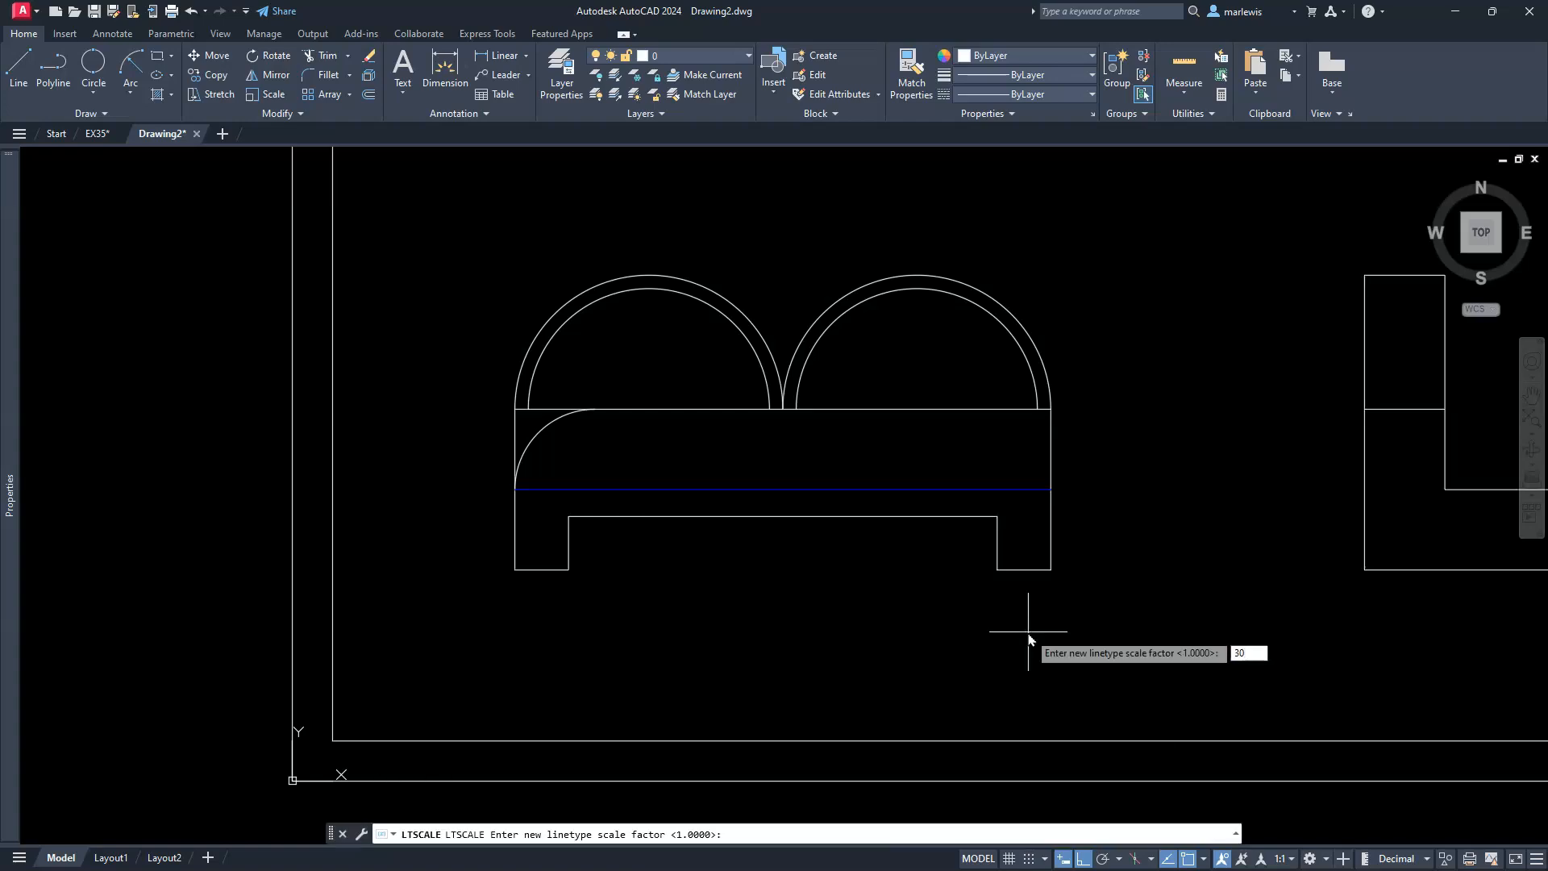
{"action": "key", "text": "Return"}
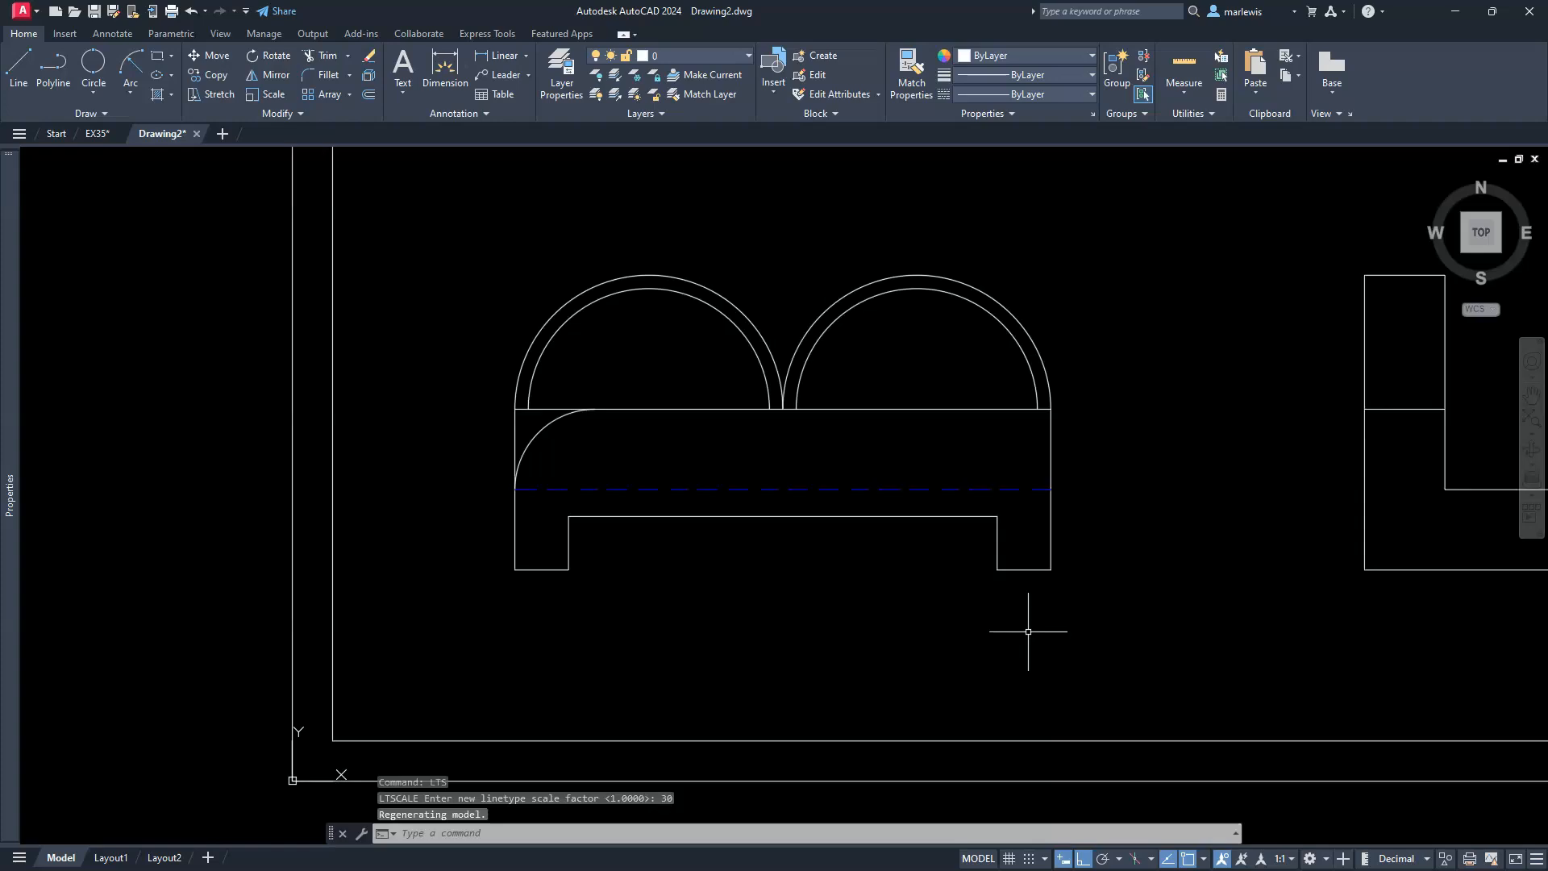
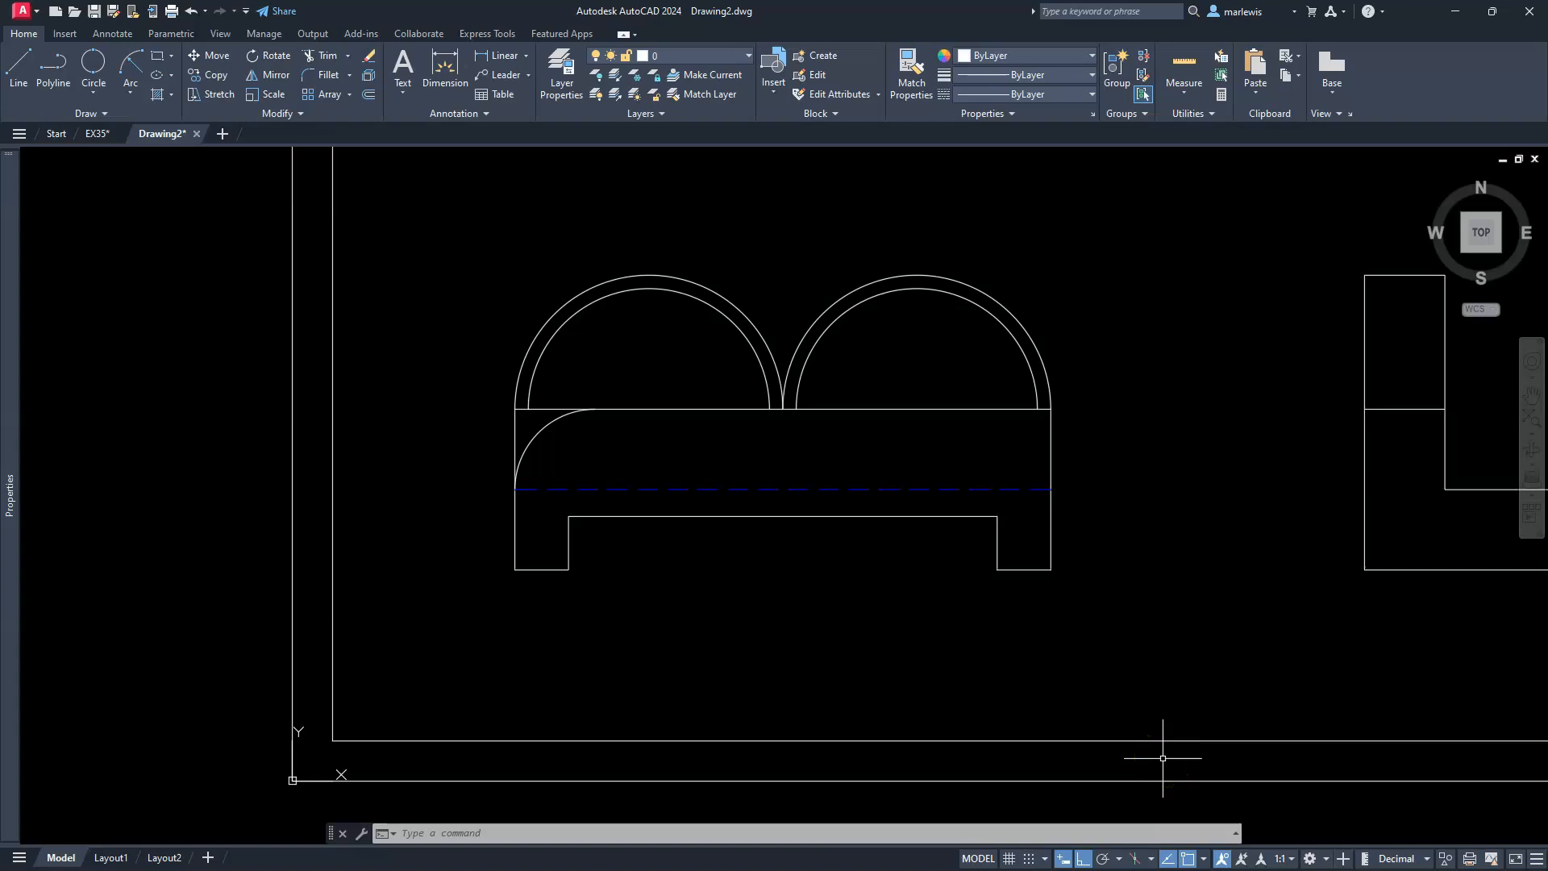
- Draw a horizontal line across the full width of the side view, level with the top of the front view's bottom recess
{"action": "middle_click_drag", "start_coordinate": [1166, 758], "coordinate": [840, 768]}
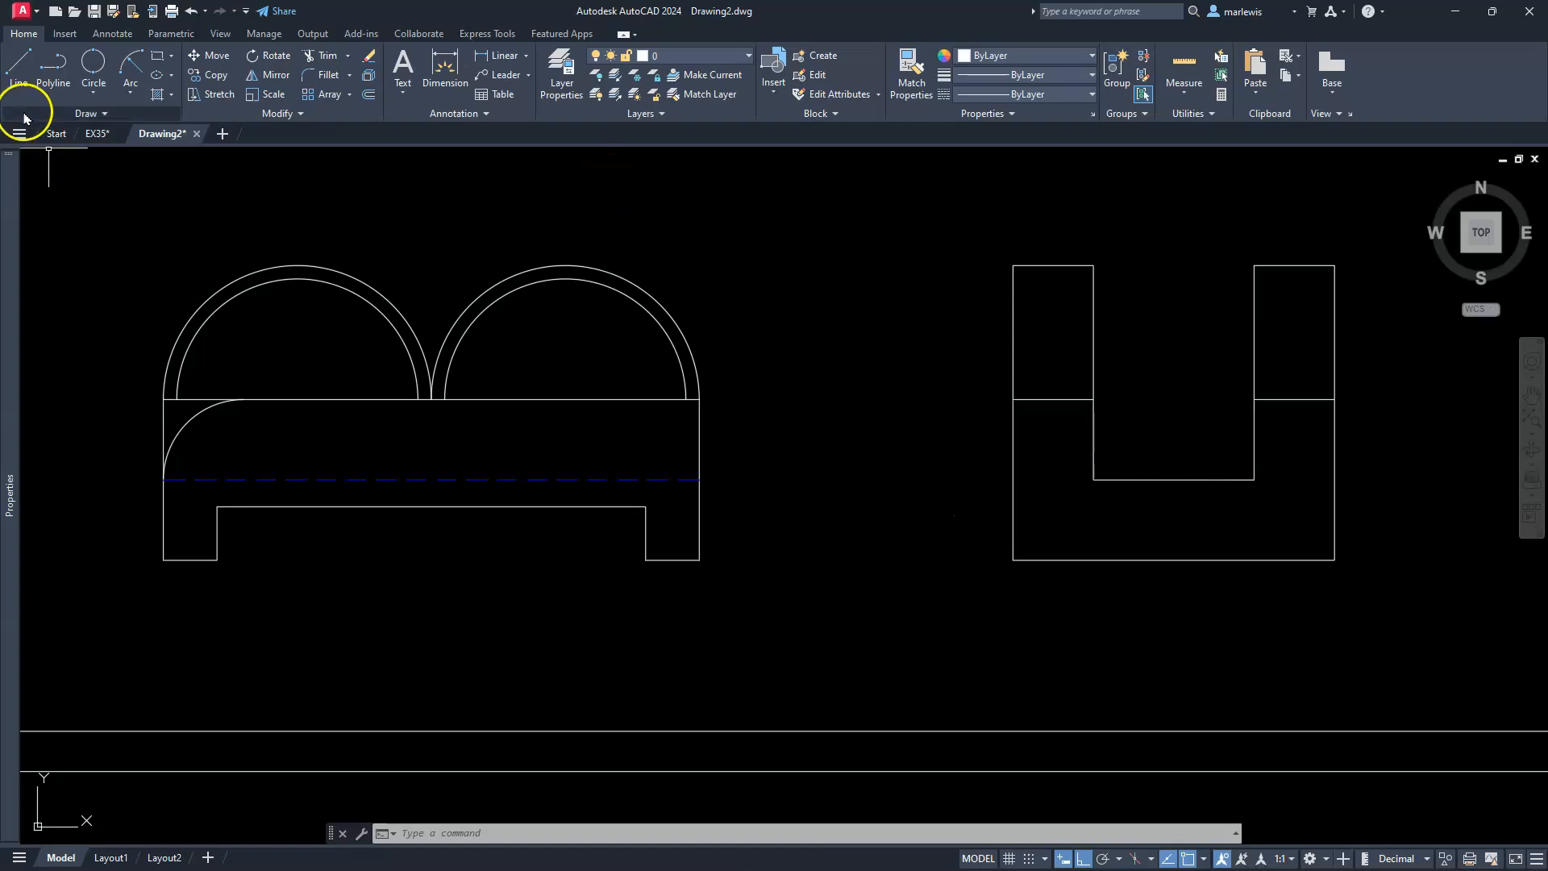
{"action": "left_click", "coordinate": [33, 80]}
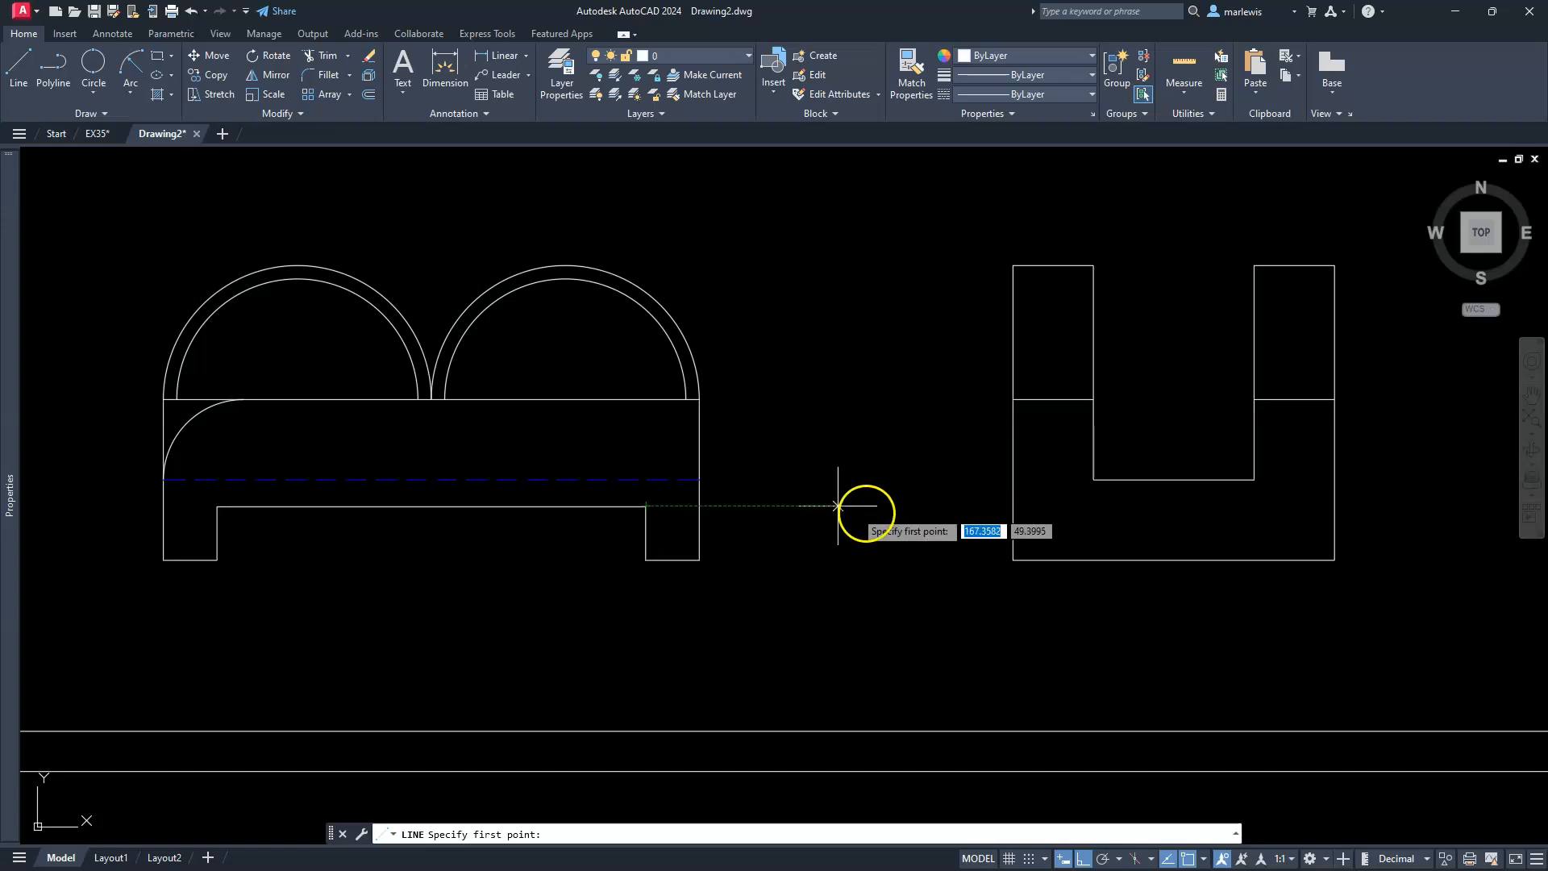
{"action": "left_click", "coordinate": [1012, 506]}
{"action": "left_click", "coordinate": [1332, 506]}
{"action": "key", "text": "Escape"}
{"action": "key", "text": "Escape"}
{"action": "key", "text": "Escape"}
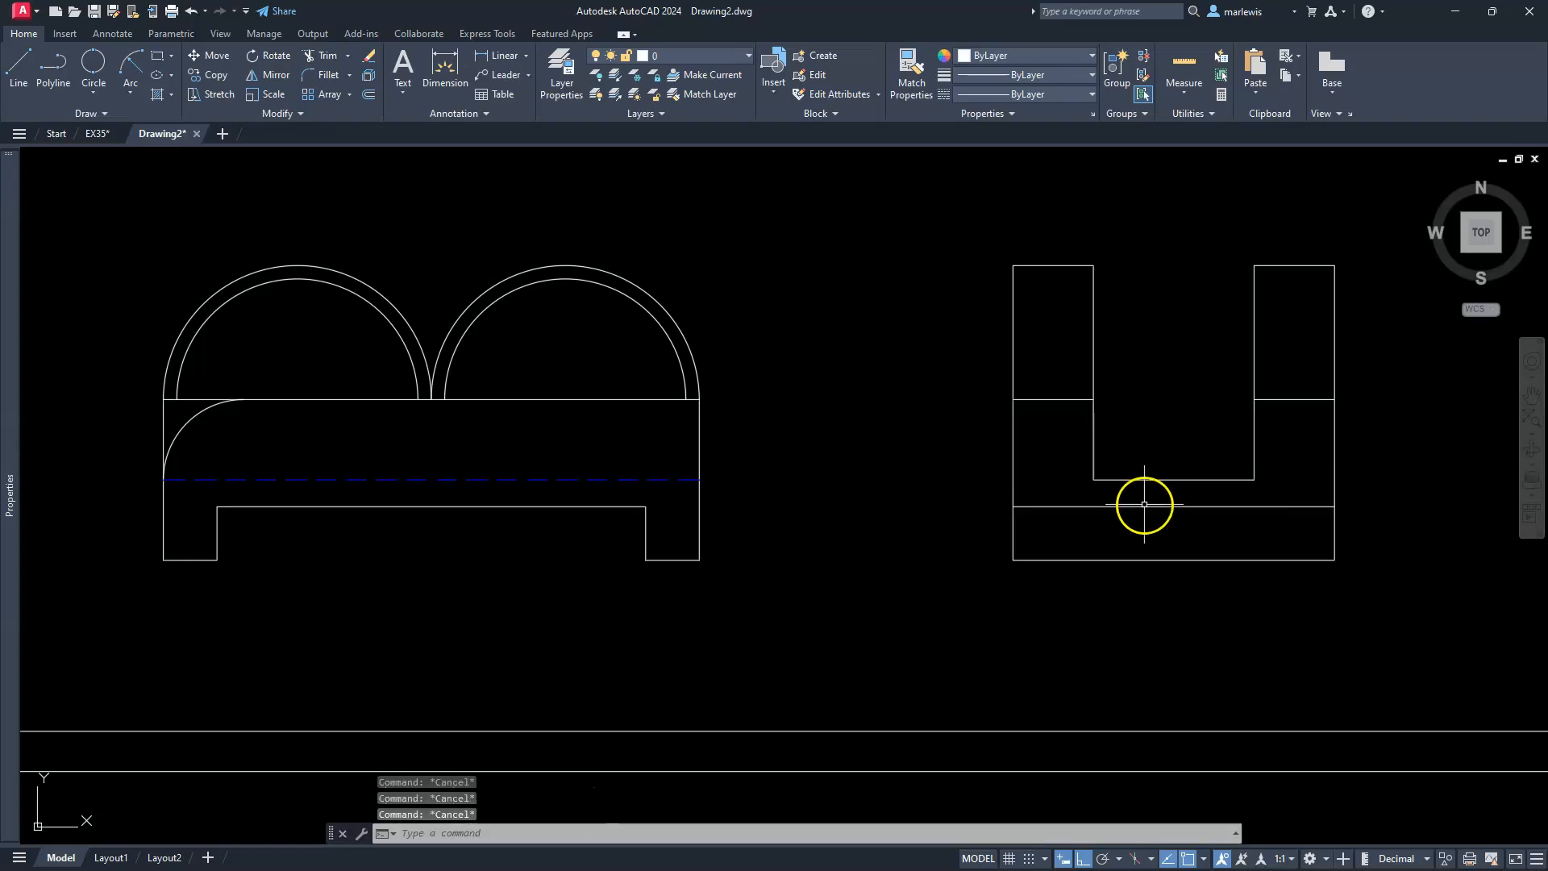
- Match the side view's new horizontal line to the properties of the front view's dashed hidden line
{"action": "left_click", "coordinate": [909, 83]}
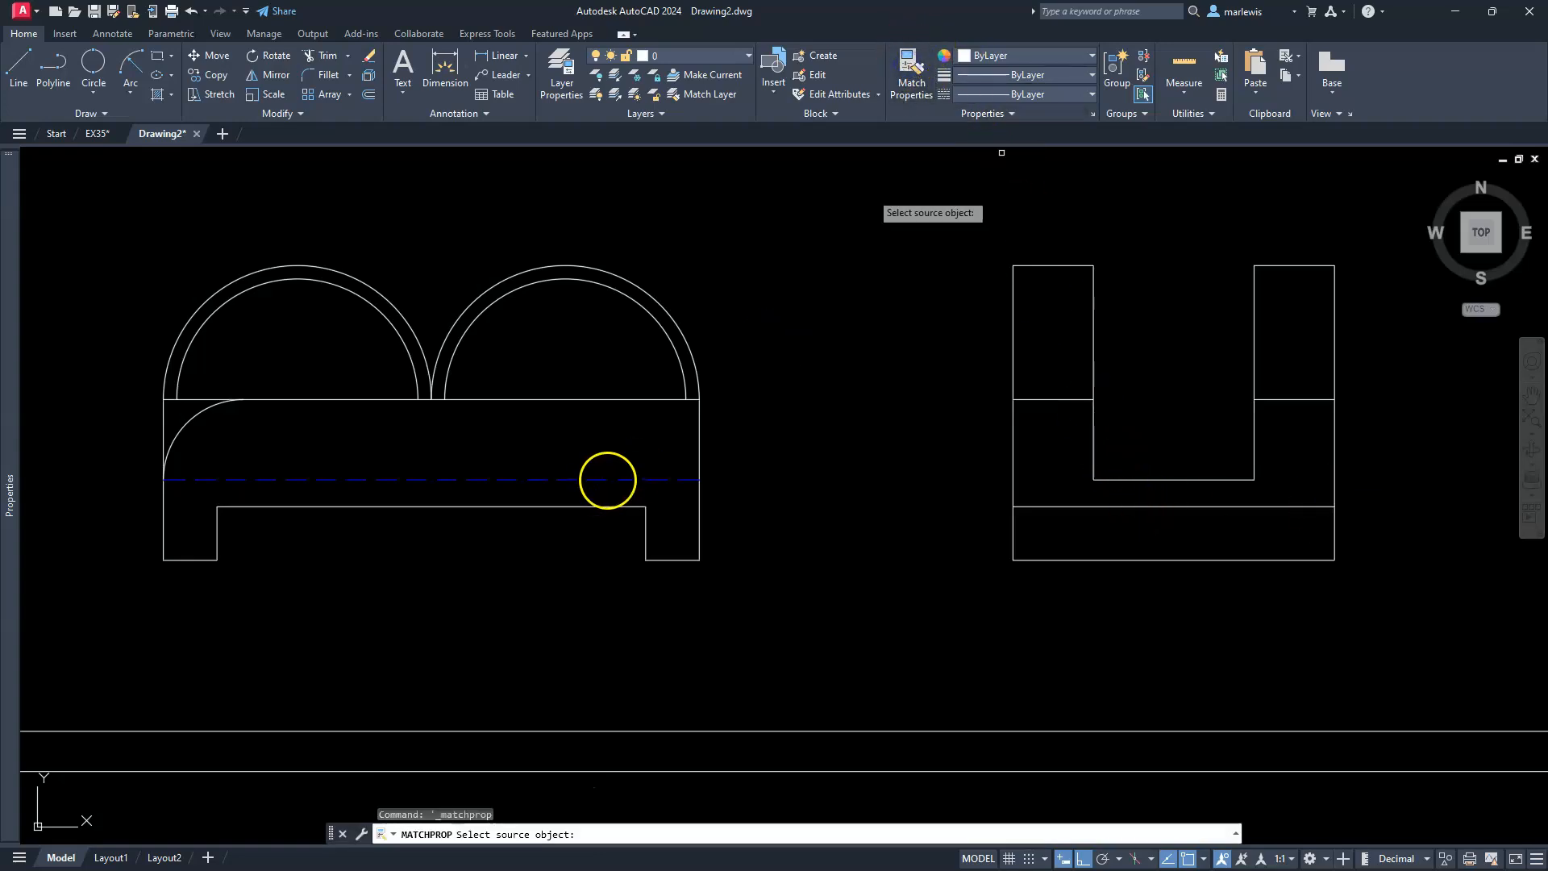
{"action": "left_click", "coordinate": [659, 483]}
{"action": "left_click", "coordinate": [672, 481]}
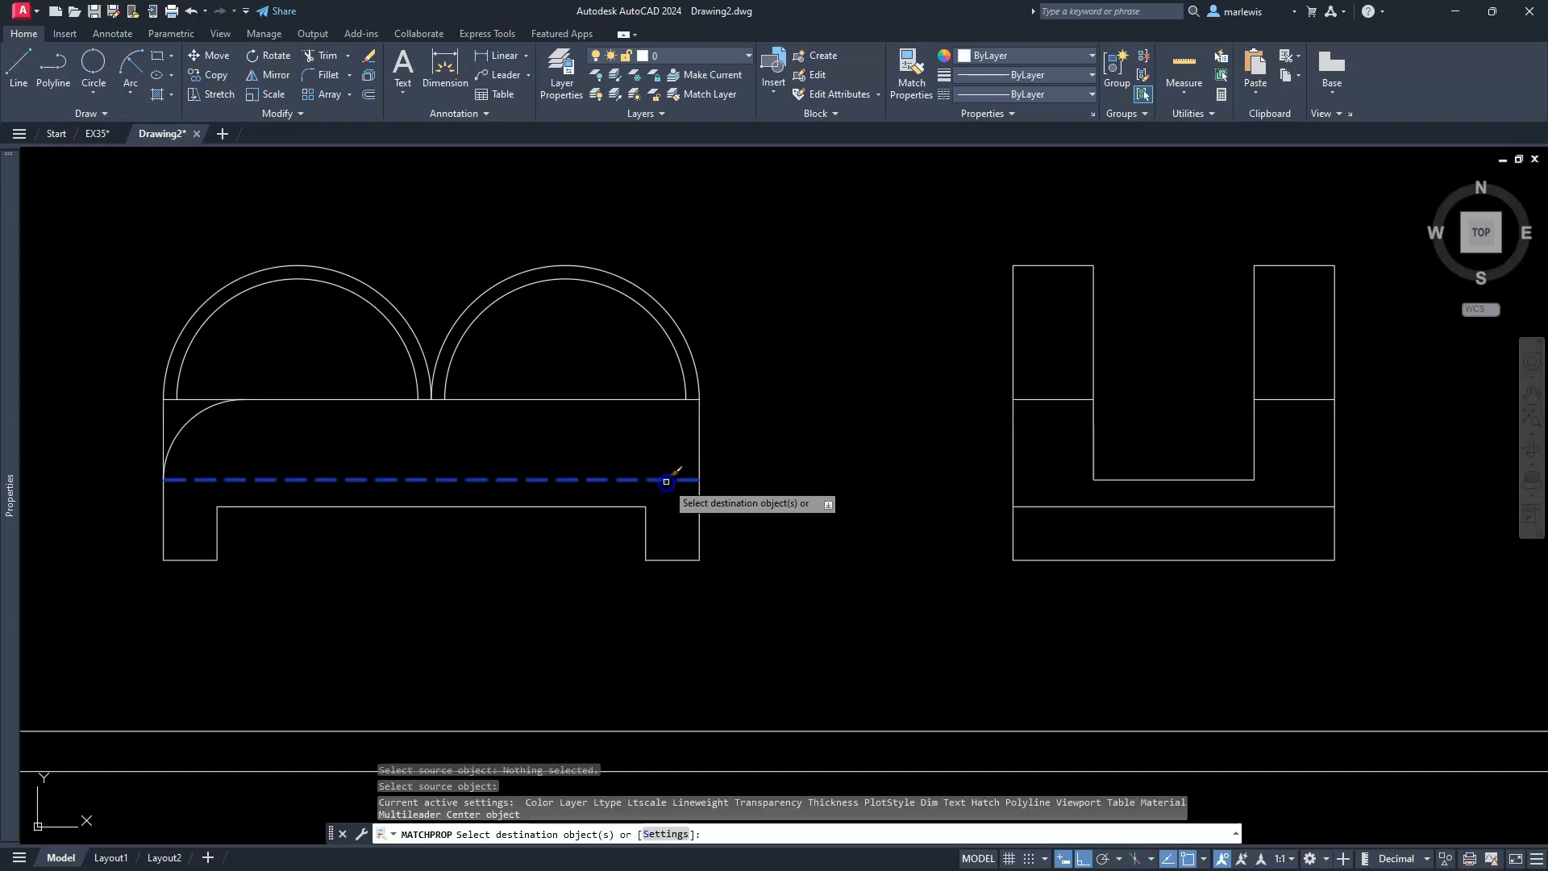
{"action": "left_click", "coordinate": [1110, 504]}
{"action": "key", "text": "Escape"}
{"action": "key", "text": "Escape"}
- In the top view, offset the lower-left short vertical line 5 units outward to the left and the upper-right one 5 units outward to the right
{"action": "scroll", "coordinate": [928, 480], "scroll_direction": "down", "scroll_amount": 2}
{"action": "mouse_move", "coordinate": [857, 484]}
{"action": "middle_mouse_down"}
{"action": "mouse_move", "coordinate": [888, 608]}
{"action": "mouse_move", "coordinate": [981, 647]}
{"action": "middle_mouse_up"}
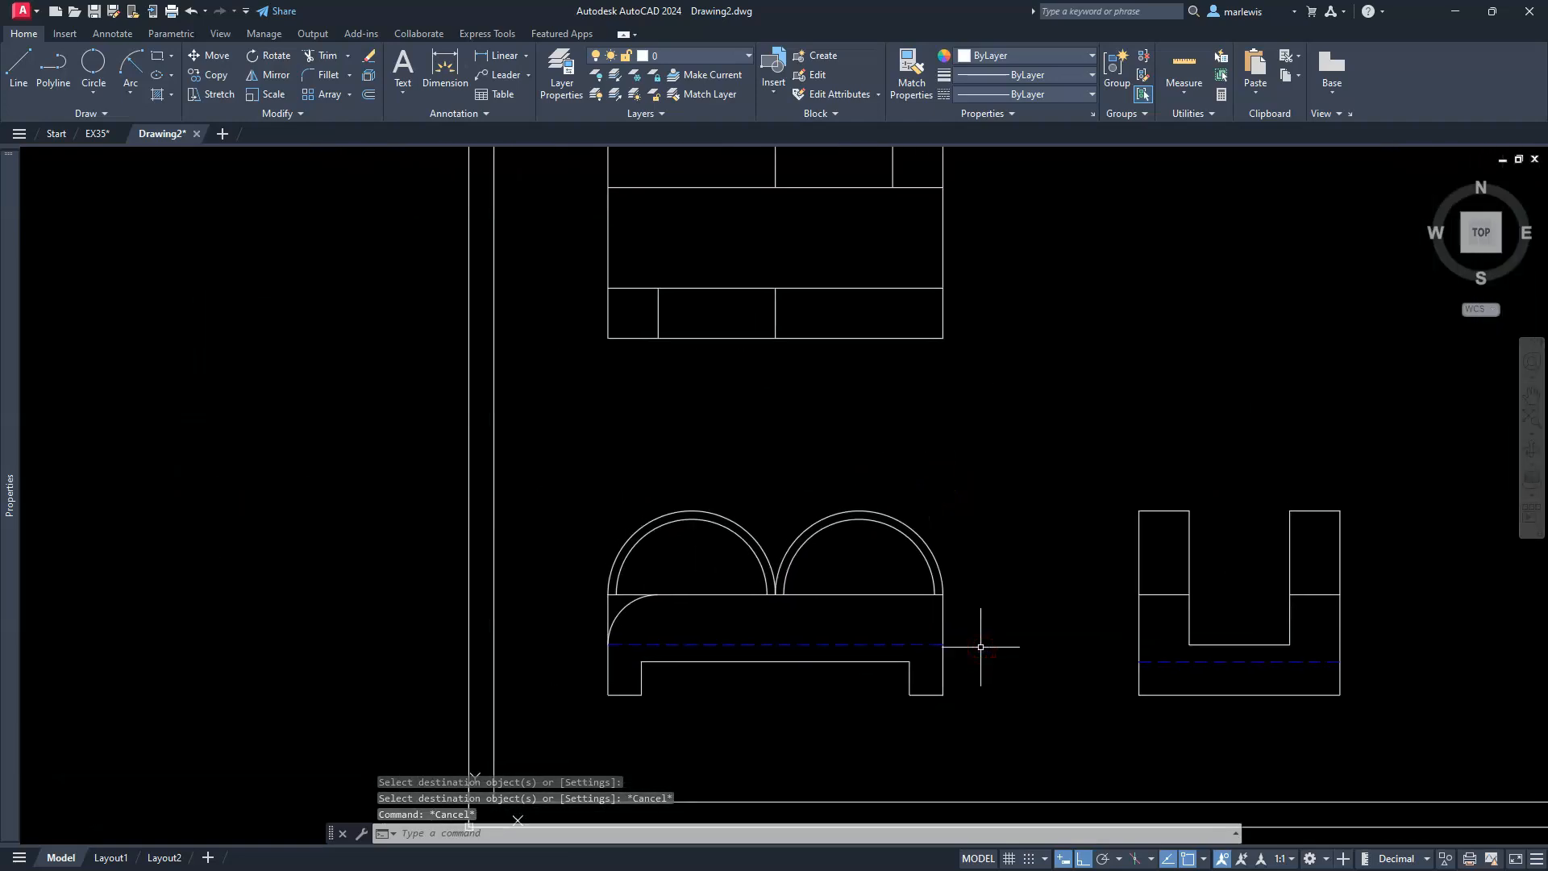
{"action": "middle_click_drag", "start_coordinate": [905, 502], "coordinate": [1054, 536]}
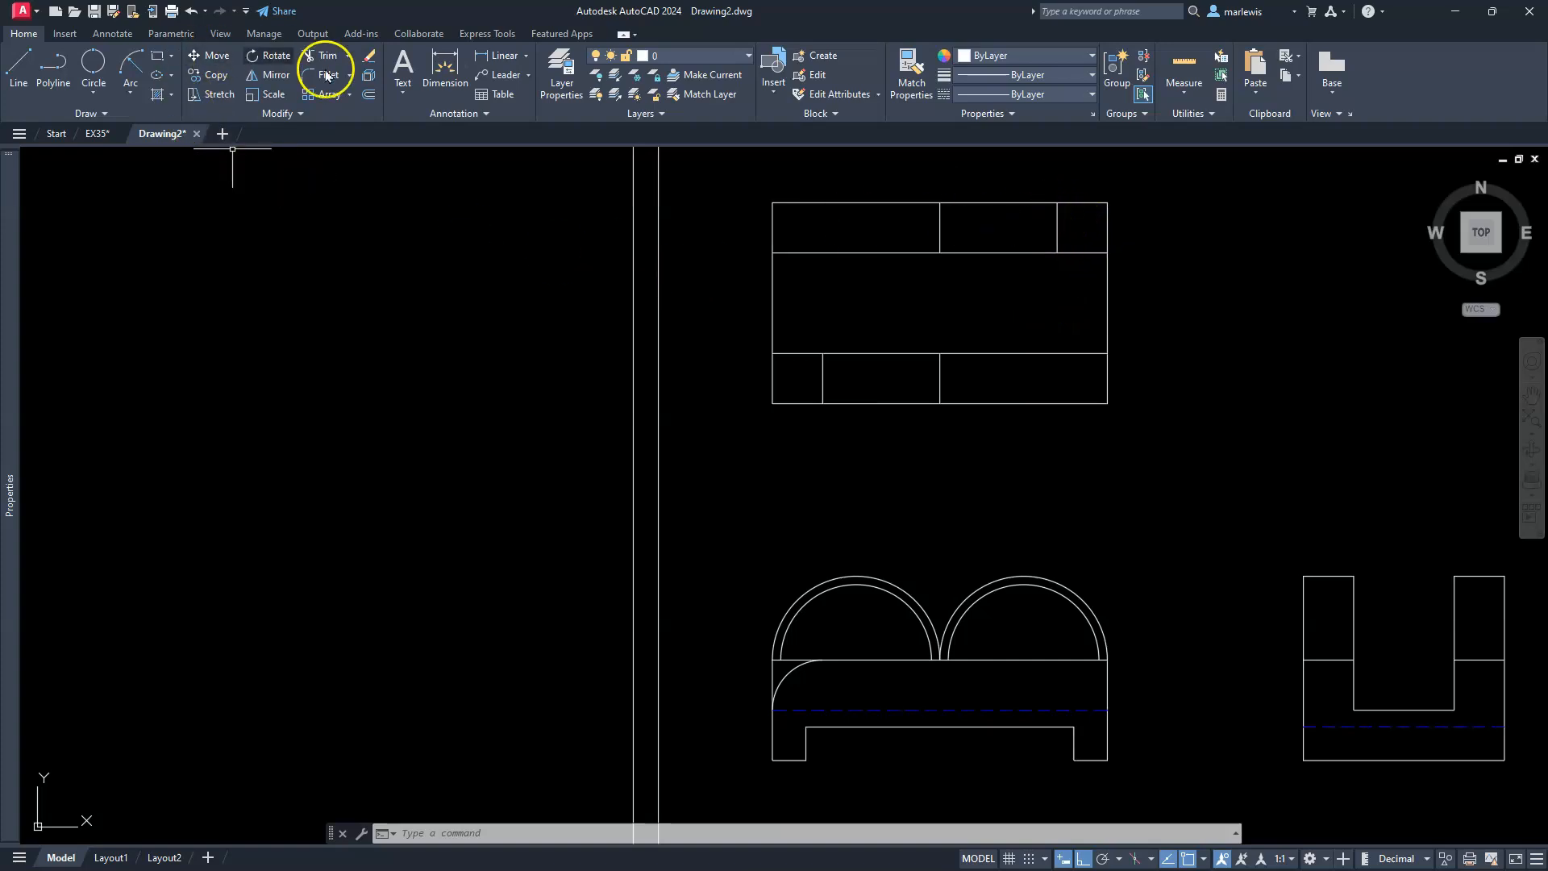
{"action": "left_click", "coordinate": [369, 95]}
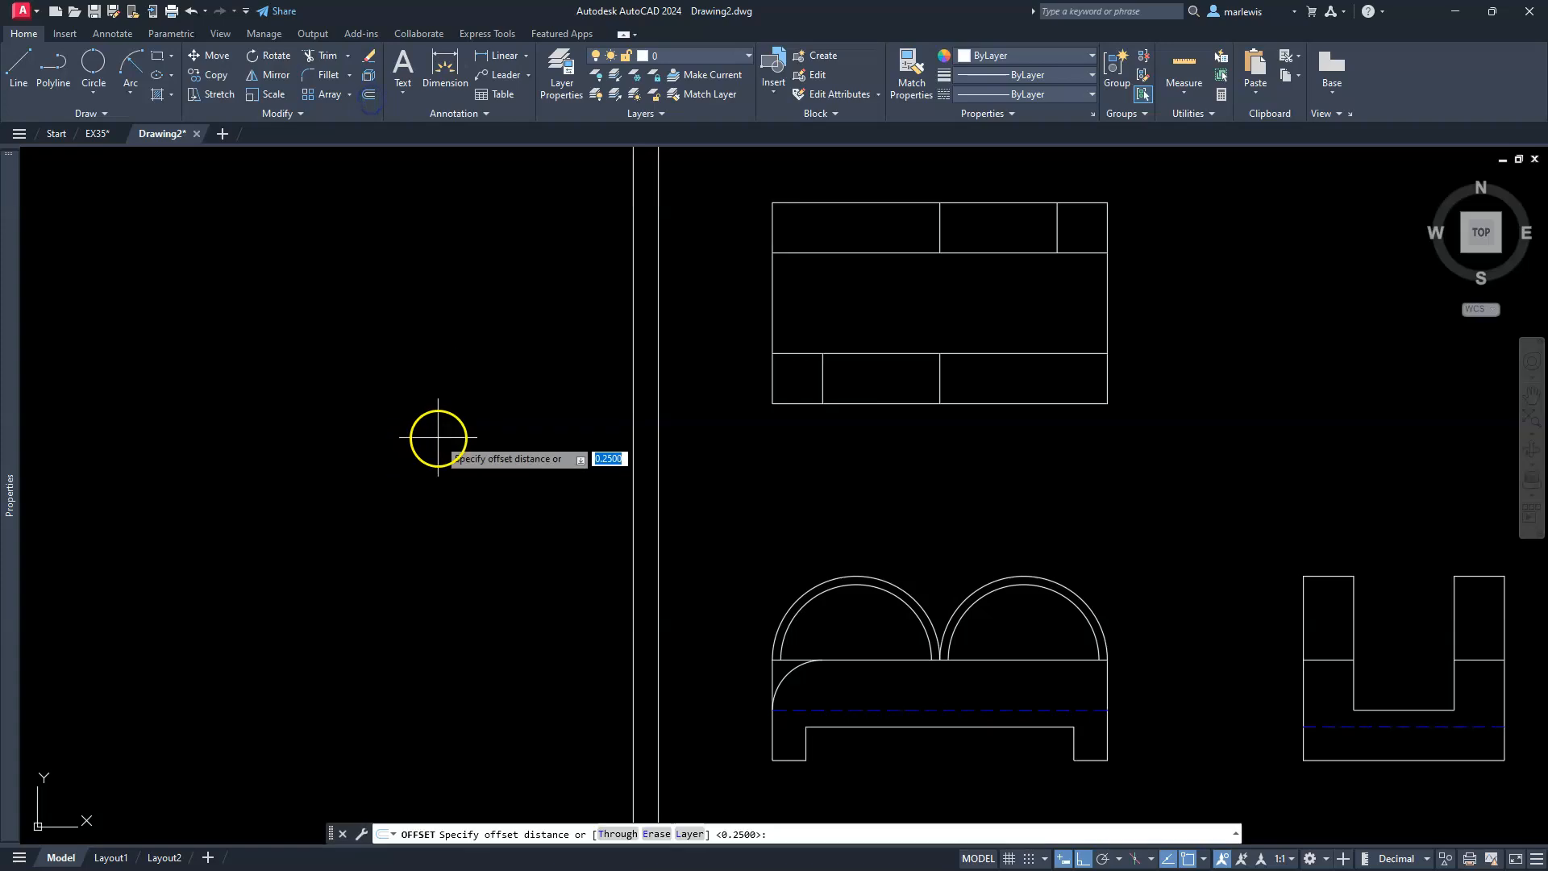
{"action": "type", "text": "5"}
{"action": "key", "text": "Return"}
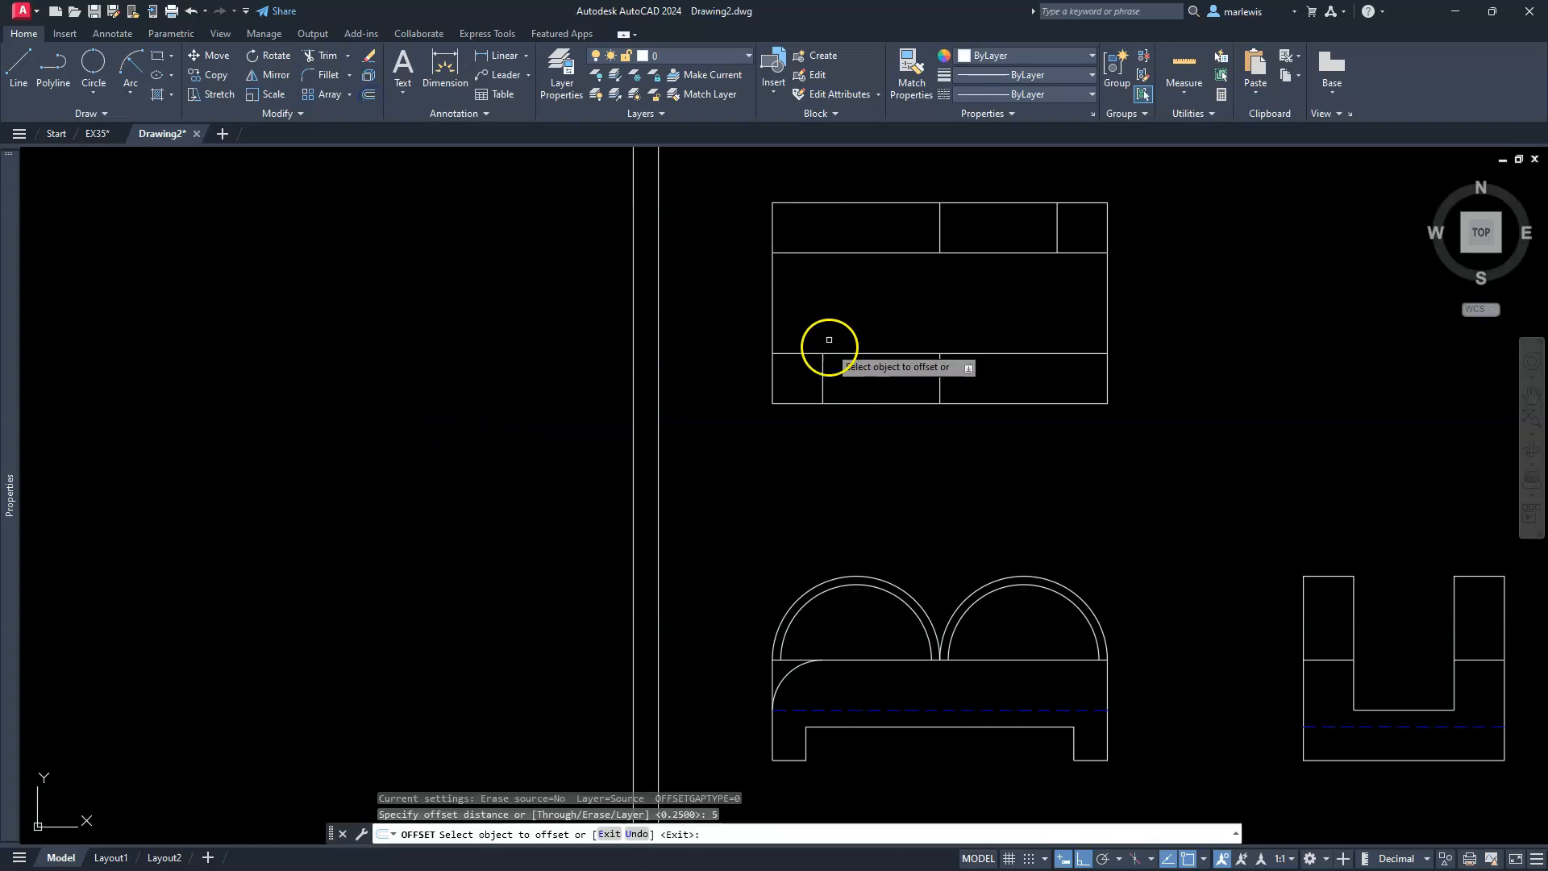
{"action": "left_click", "coordinate": [824, 371]}
{"action": "left_click", "coordinate": [798, 379]}
{"action": "left_click", "coordinate": [1061, 234]}
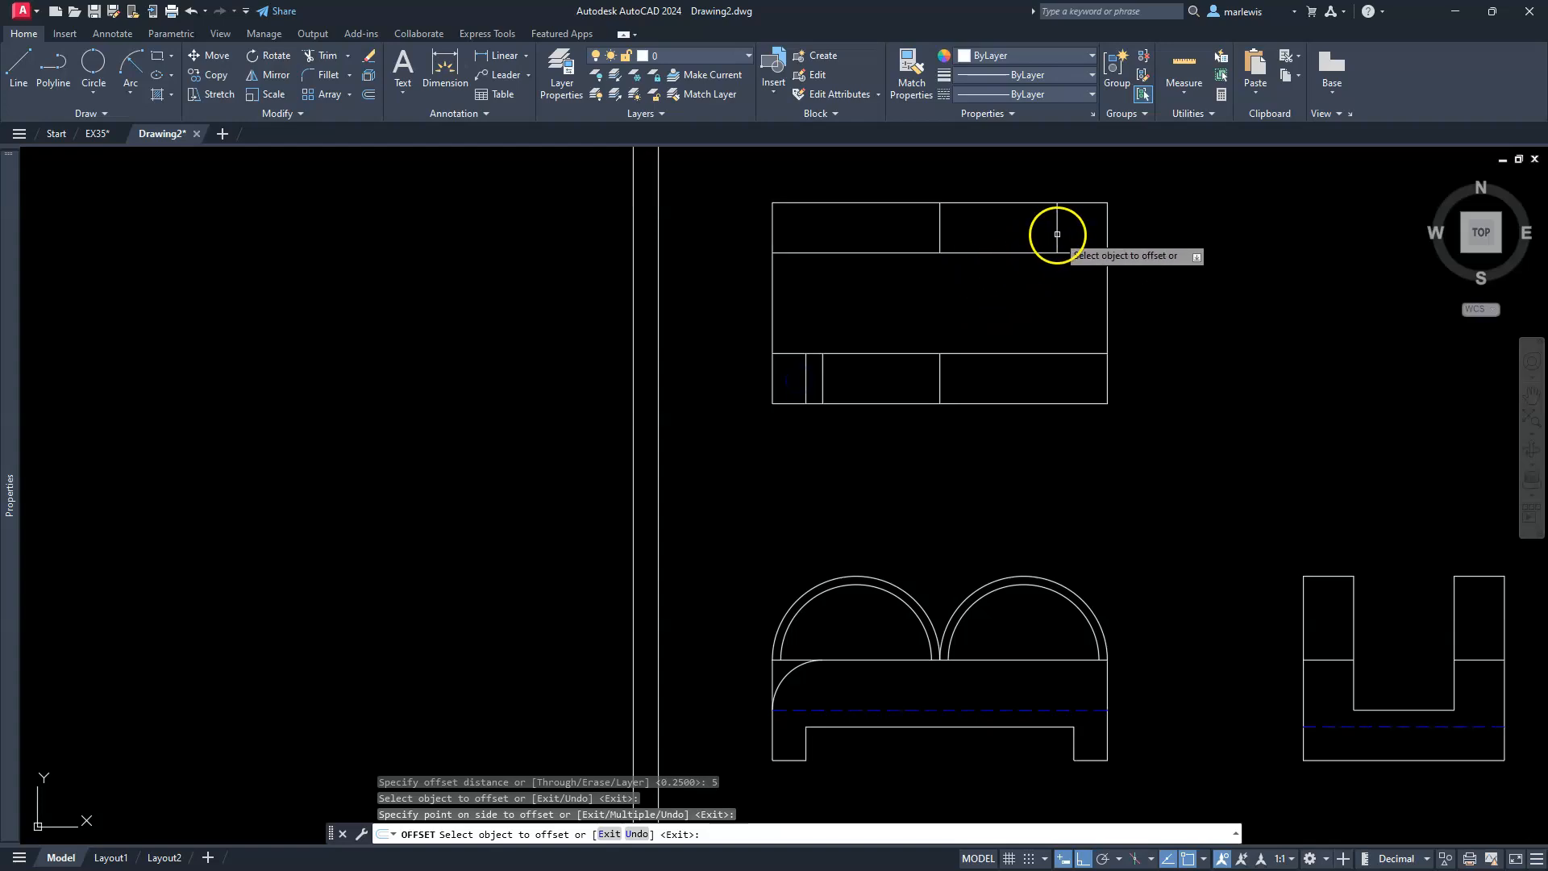
{"action": "left_click", "coordinate": [1075, 236]}
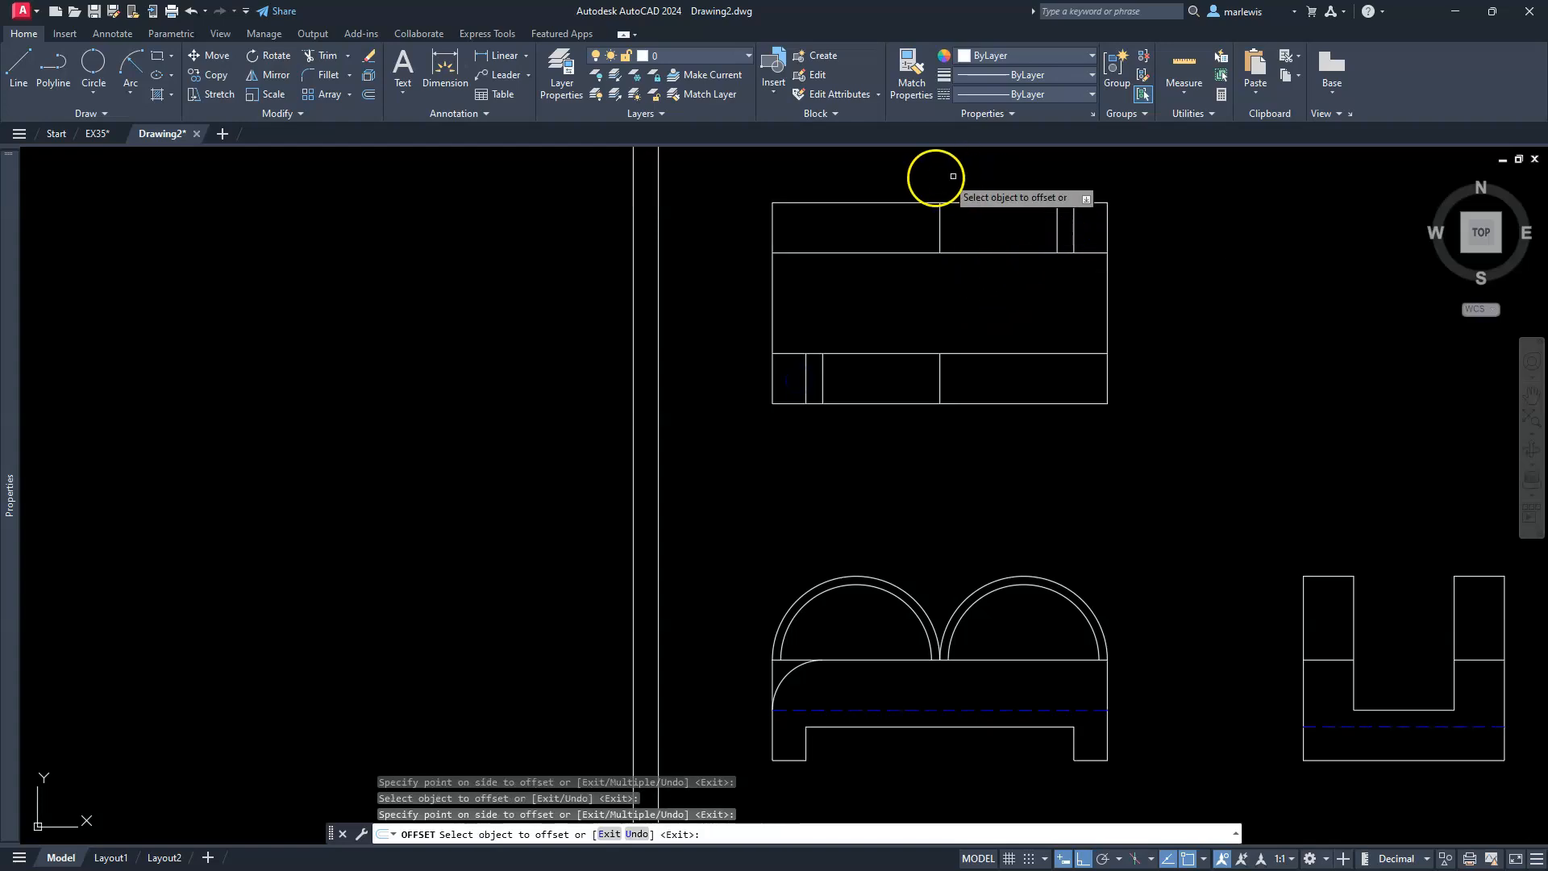
{"action": "key", "text": "Escape"}
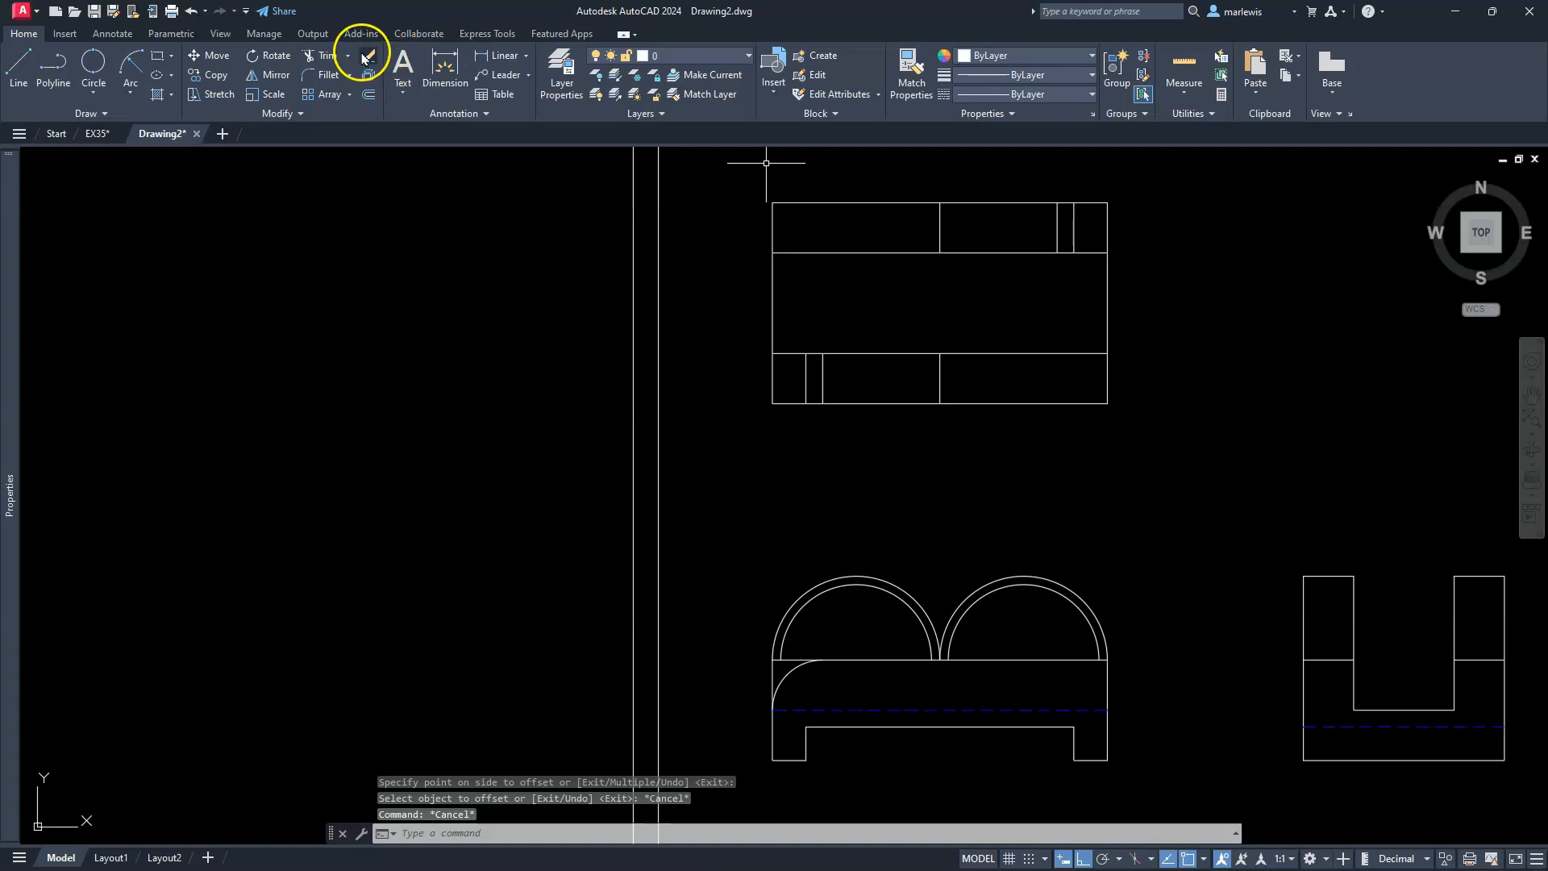
- Extend both offset vertical lines across the full height of the top view
{"action": "left_click", "coordinate": [350, 55]}
{"action": "left_click", "coordinate": [355, 114]}
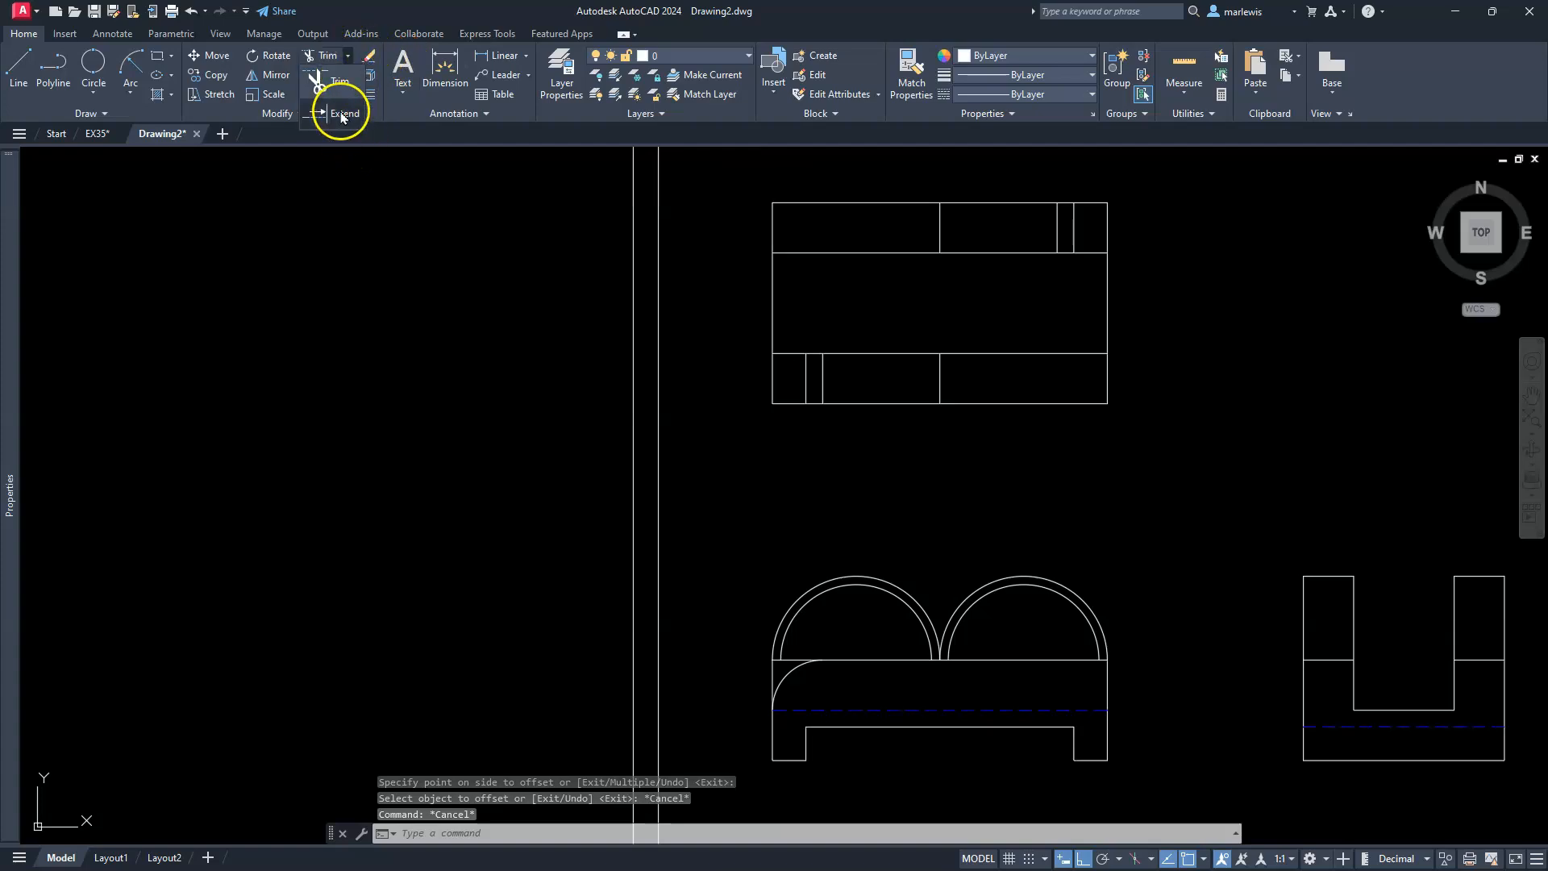
{"action": "left_click", "coordinate": [805, 367]}
{"action": "left_click", "coordinate": [804, 294]}
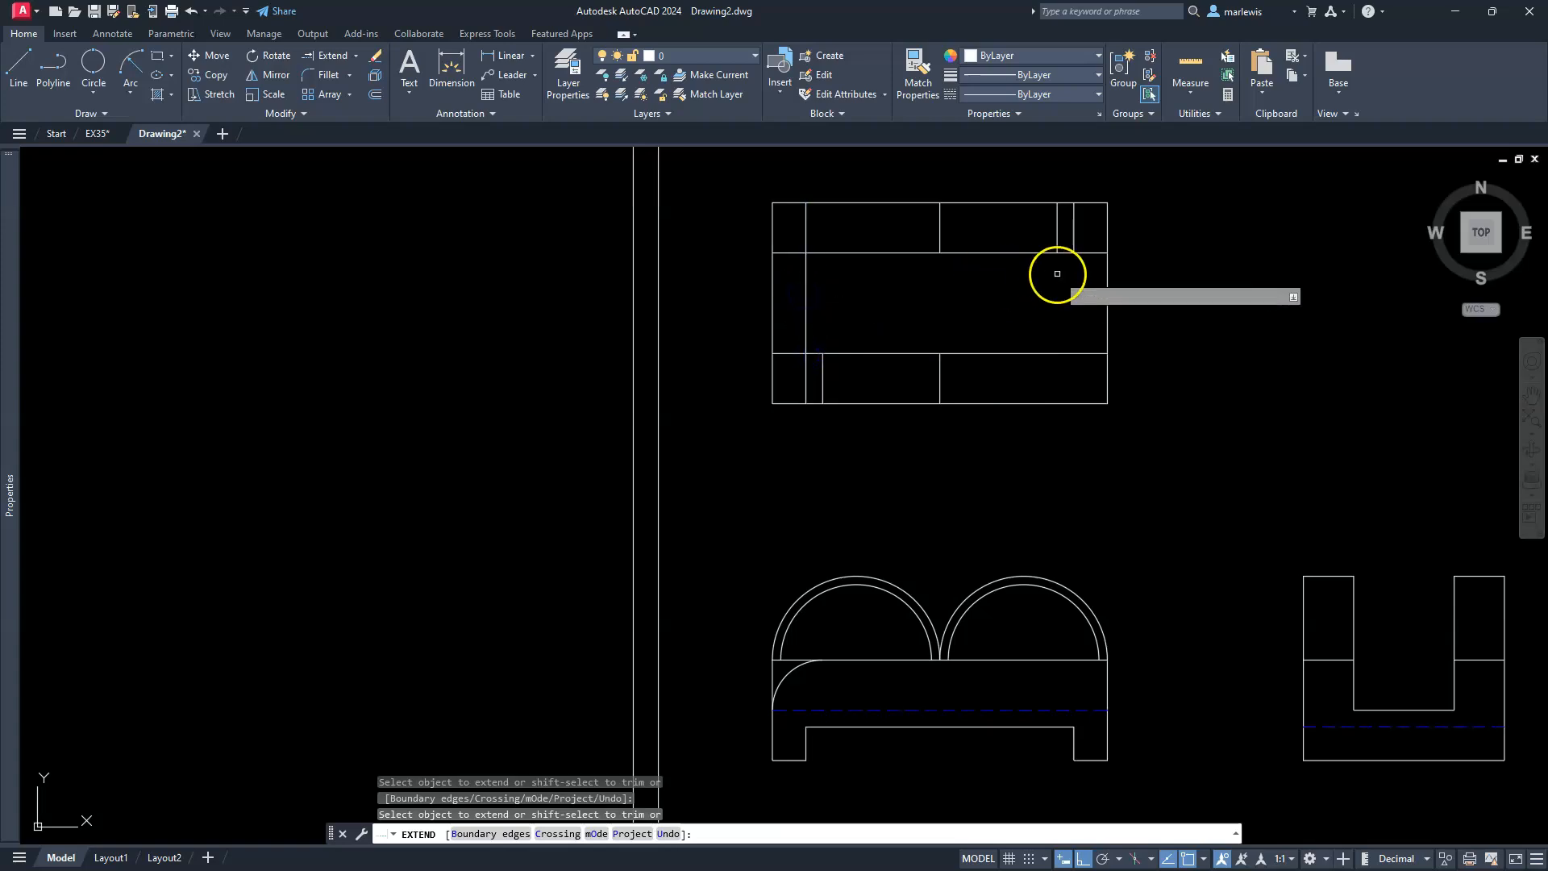
{"action": "left_click", "coordinate": [1072, 246]}
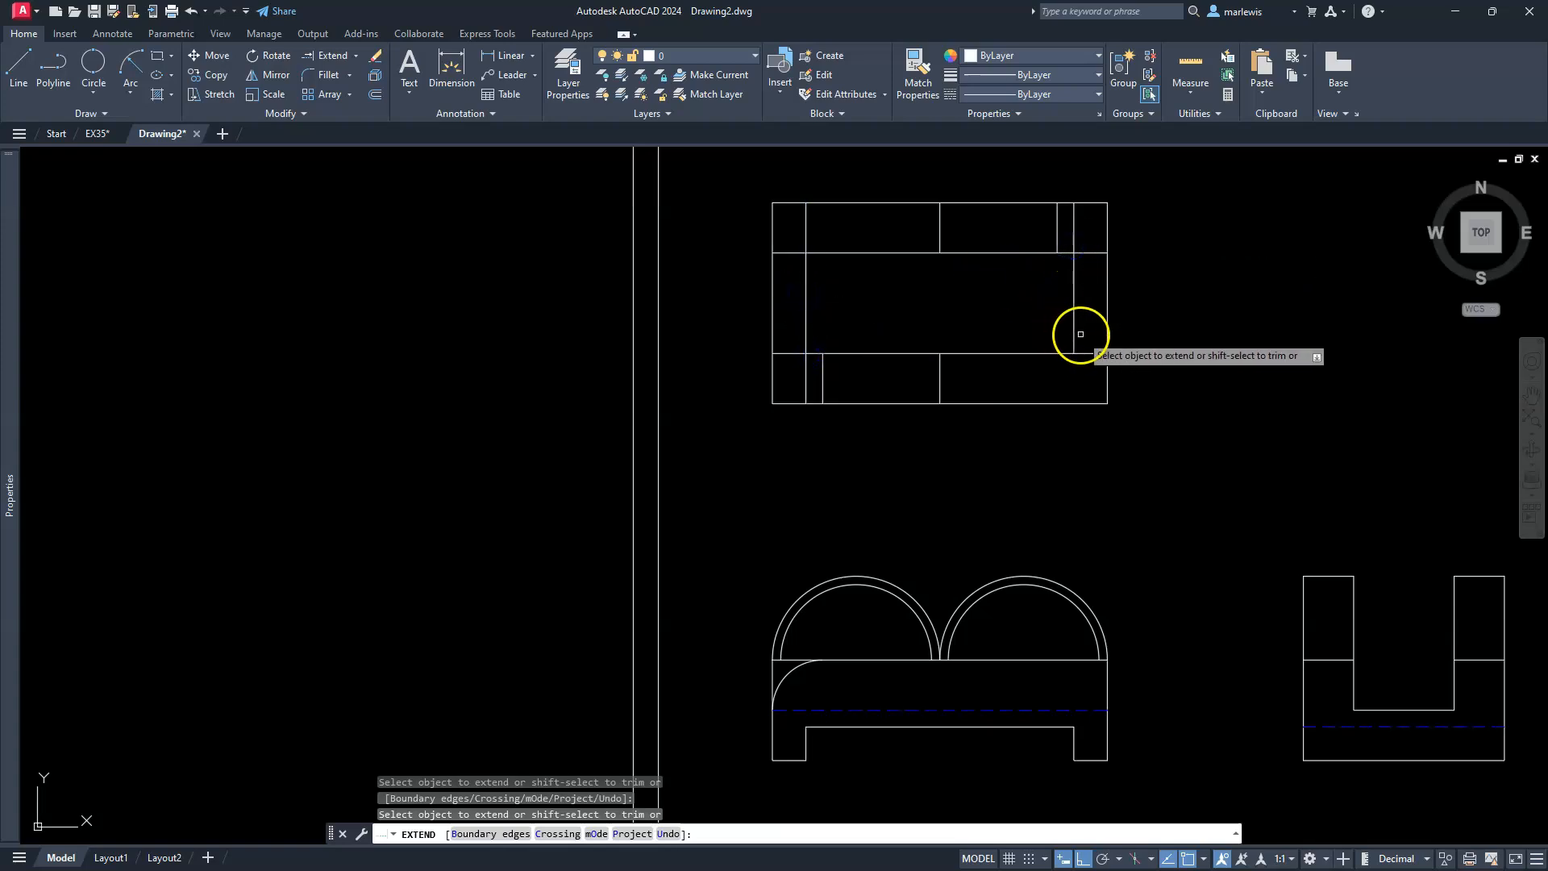
{"action": "key", "text": "Escape"}
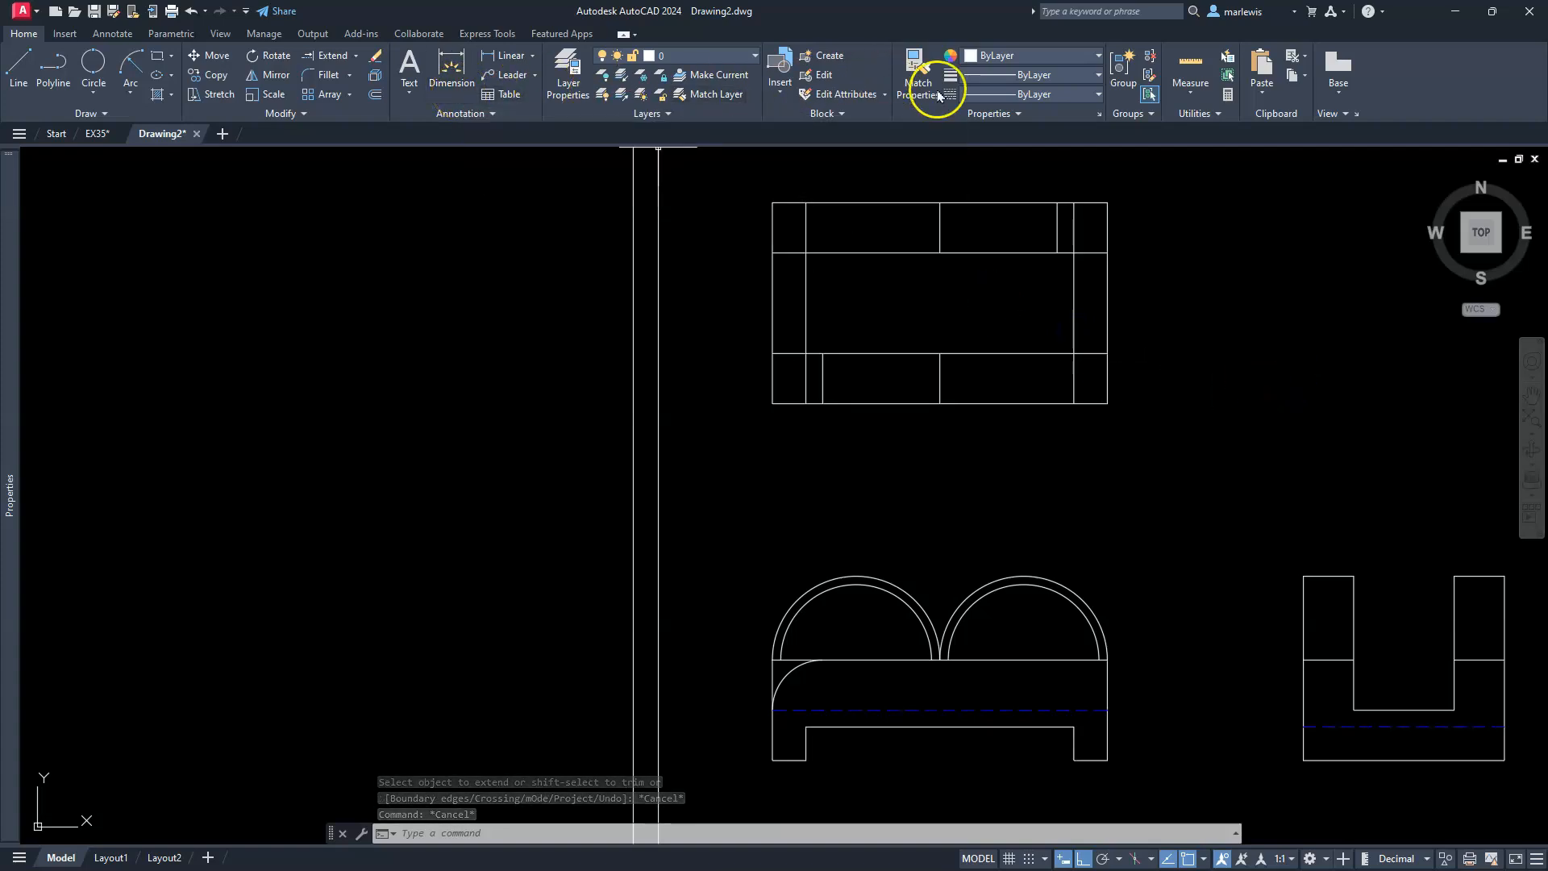
- Match the top view's two full-height inner vertical lines to the properties of the front view's hidden line
{"action": "left_click", "coordinate": [919, 76]}
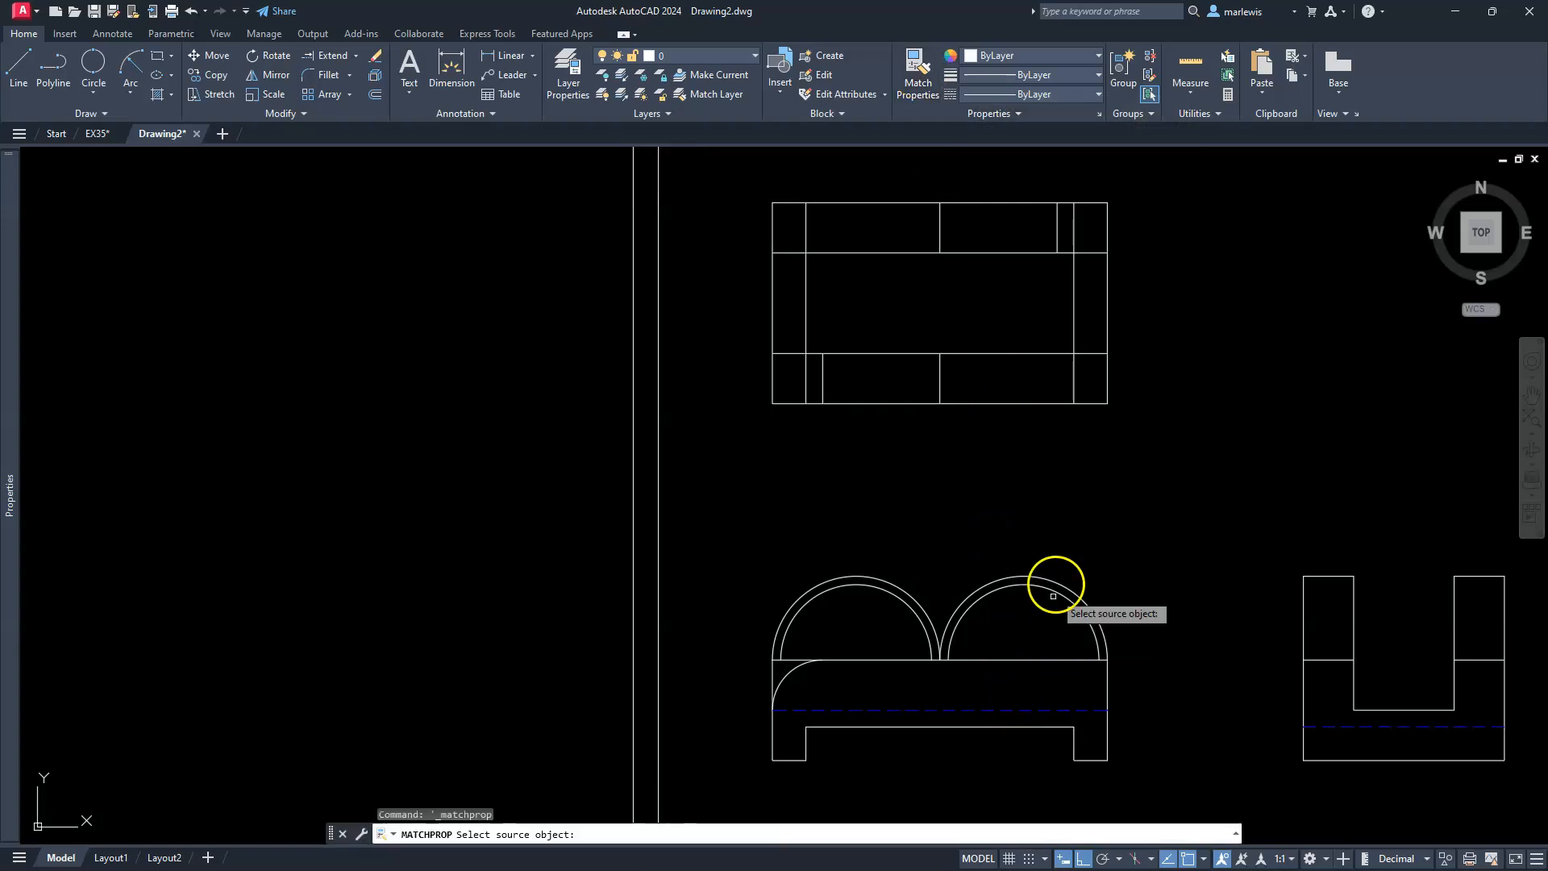
{"action": "left_click", "coordinate": [1062, 710]}
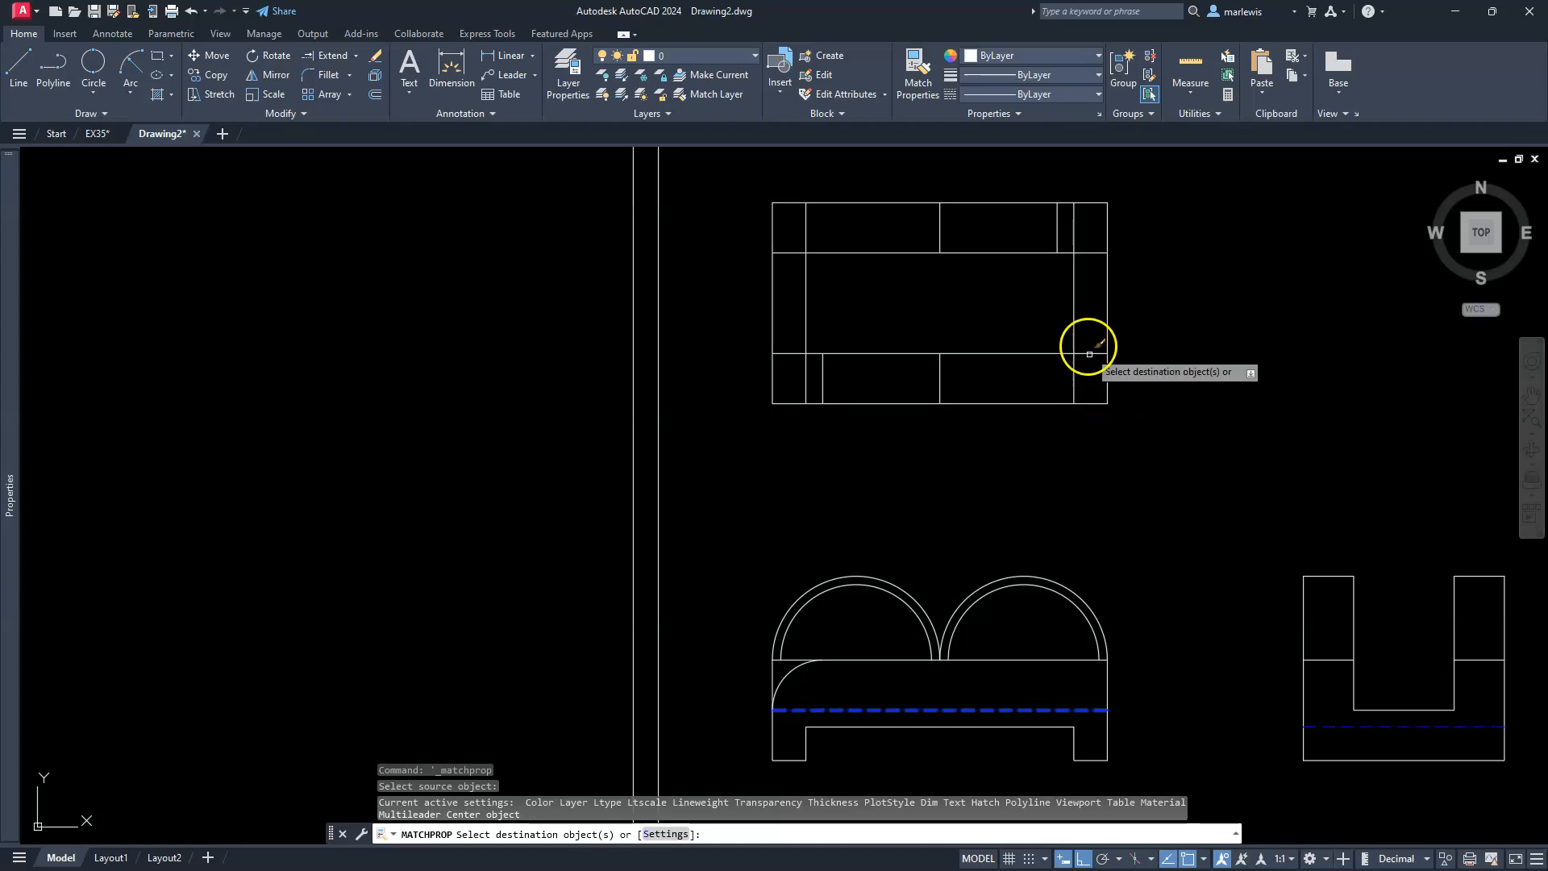
{"action": "left_click", "coordinate": [1075, 300]}
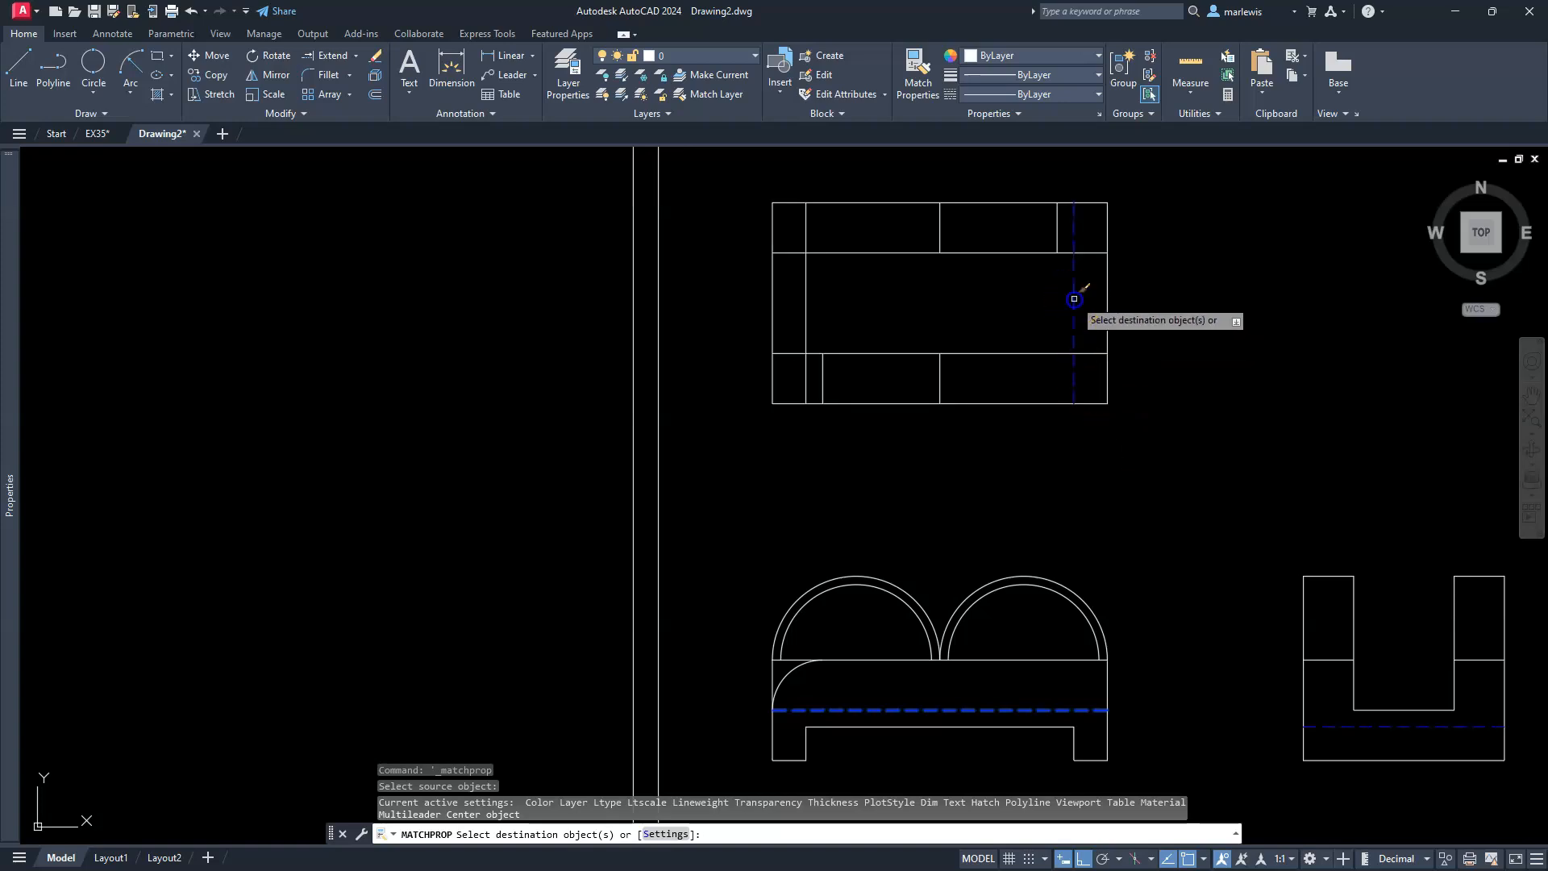
{"action": "left_click", "coordinate": [808, 300]}
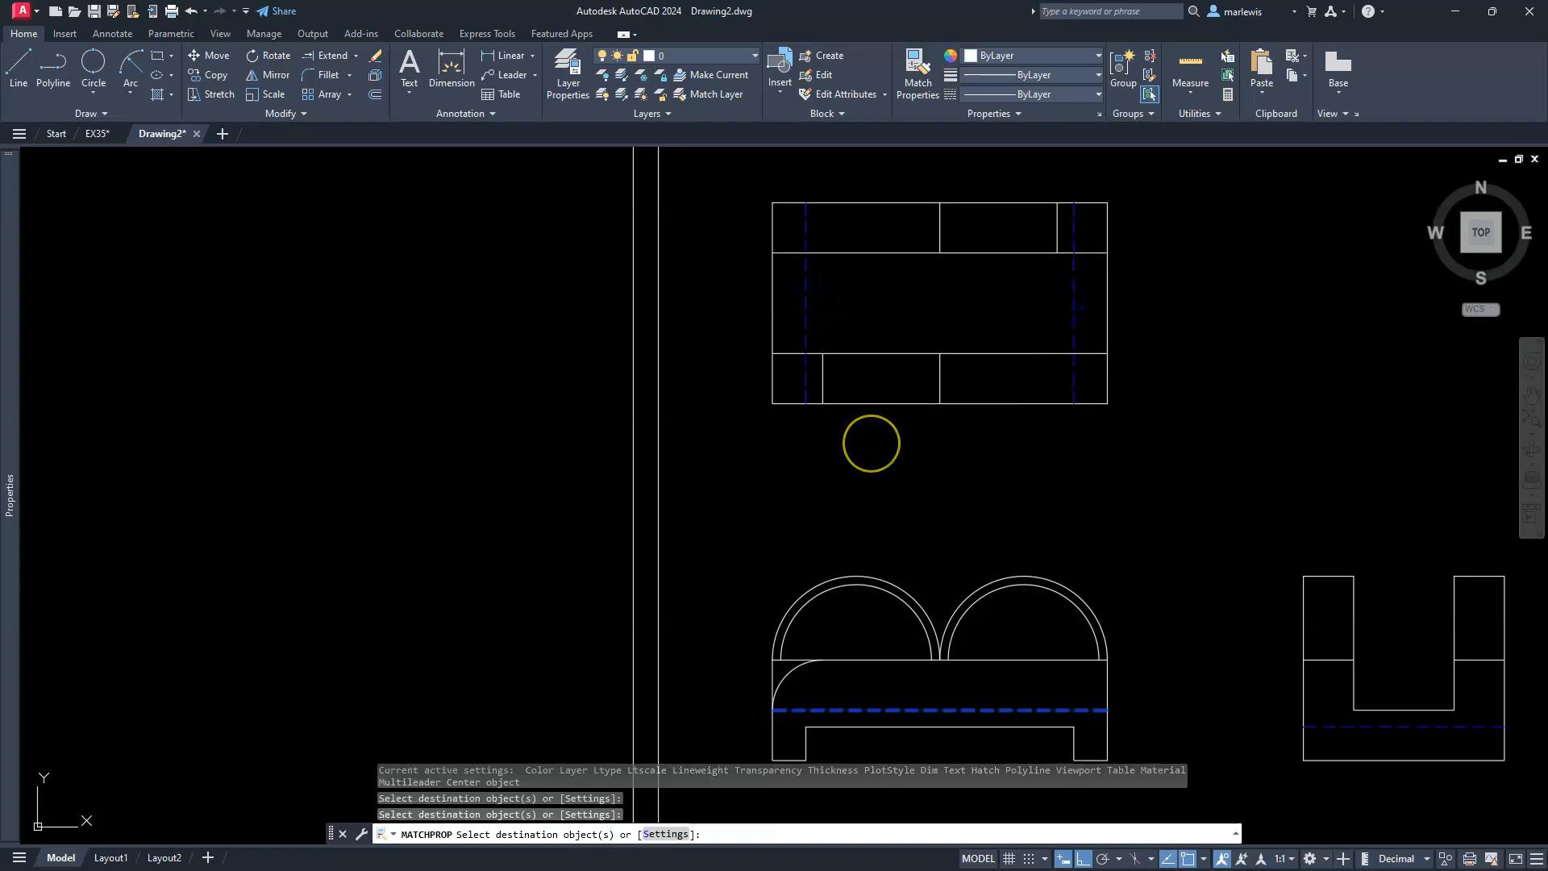
{"action": "key", "text": "Escape"}
{"action": "key", "text": "Escape"}
{"action": "key", "text": "Escape"}
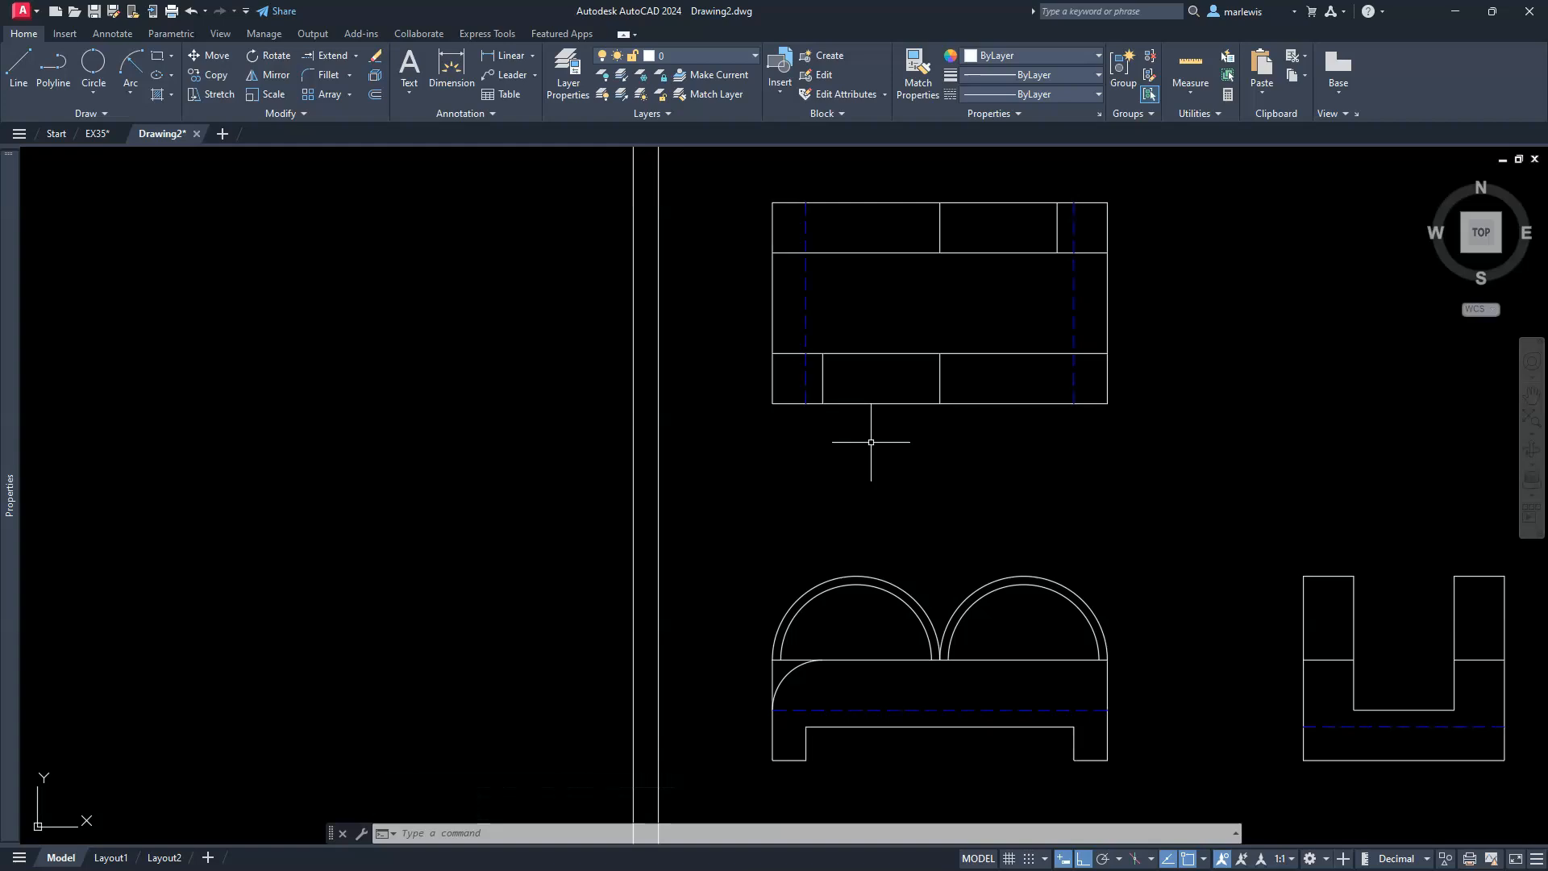
- Set the CENTERLAYER variable to the cen layer
{"action": "key", "text": "Escape"}
{"action": "key", "text": "Escape"}
{"action": "key", "text": "Escape"}
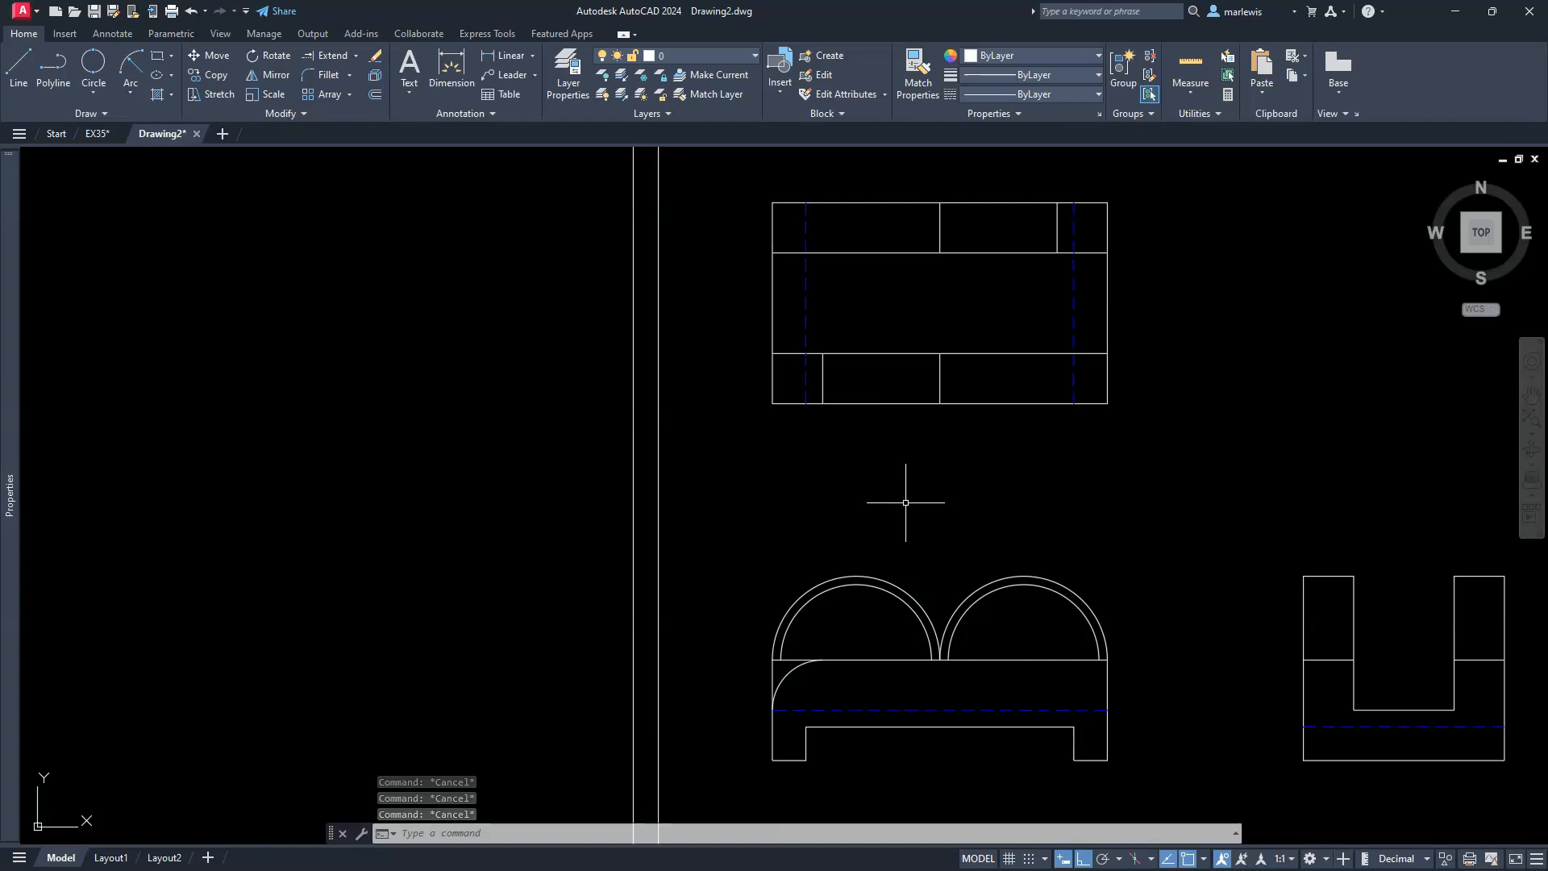
{"action": "type", "text": "CEnTER"}
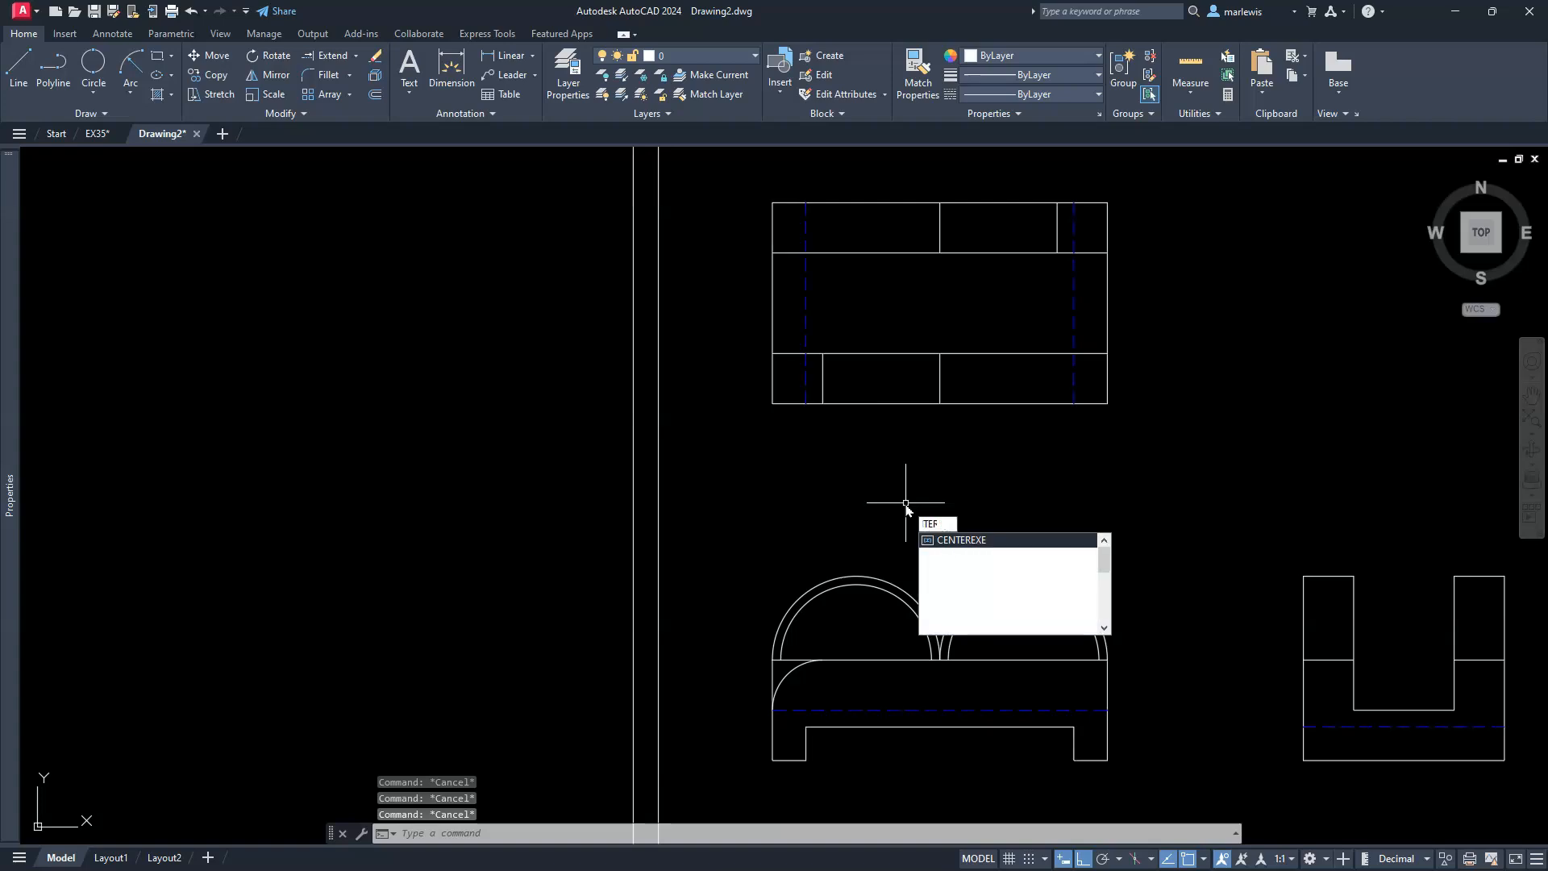
{"action": "type", "text": "LAYER"}
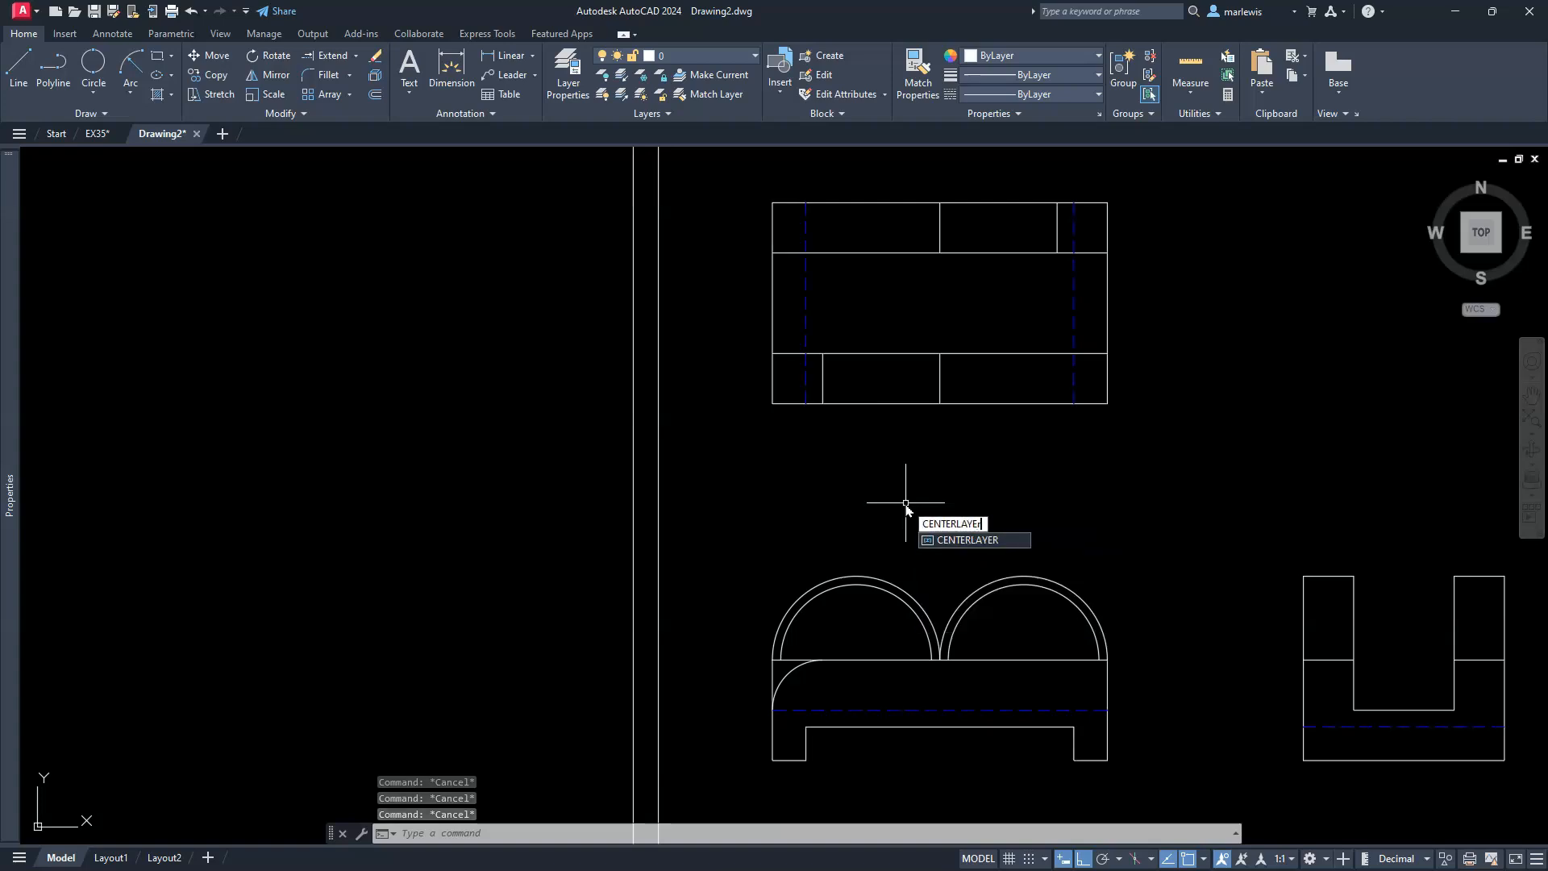
{"action": "key", "text": "Return"}
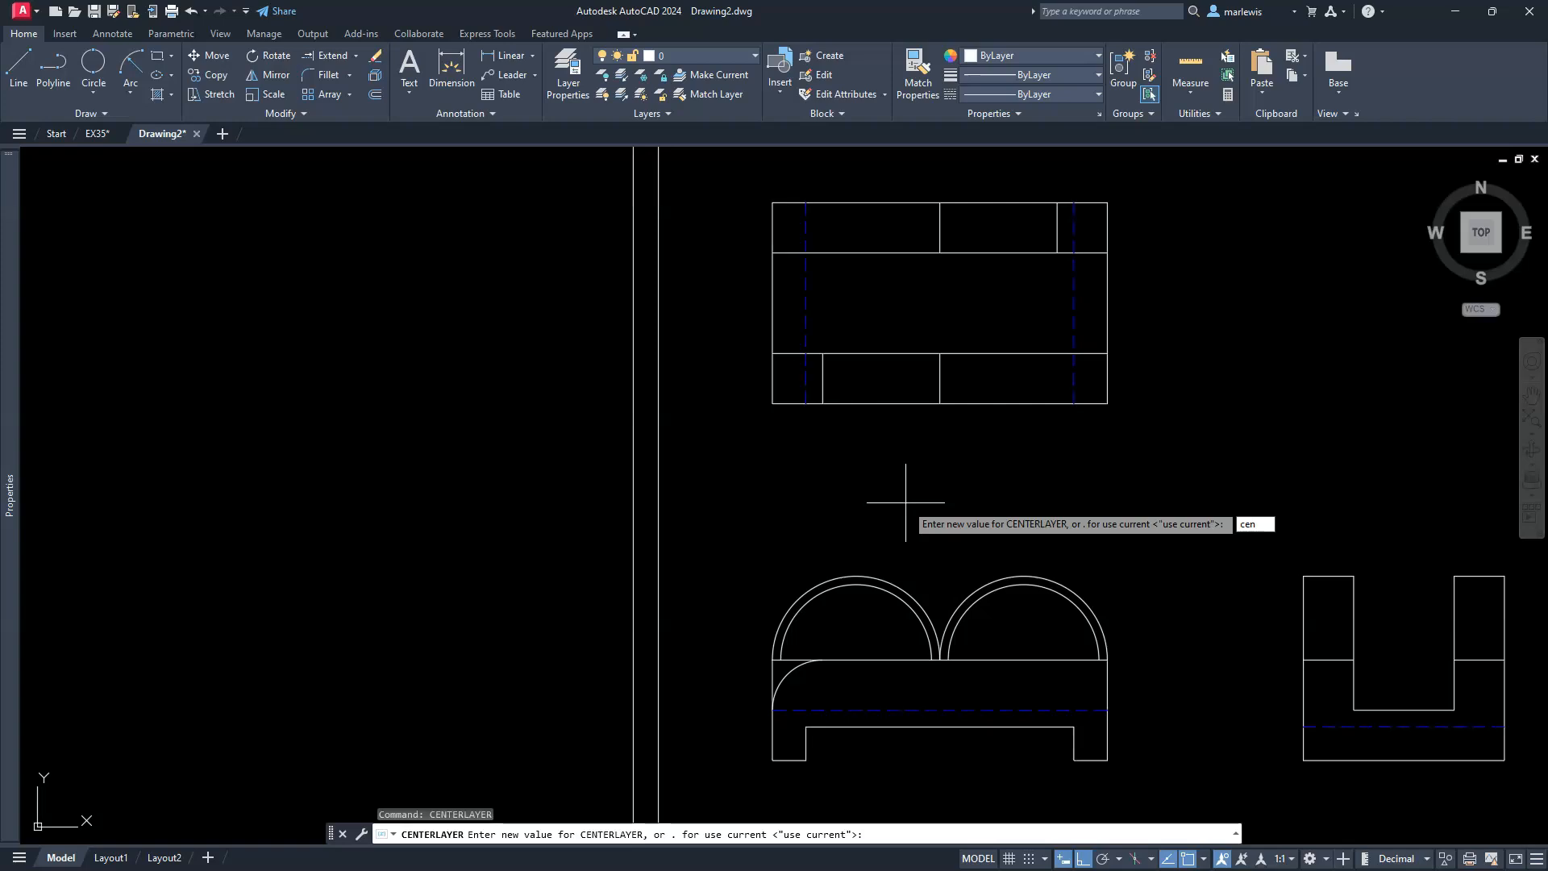
{"action": "type", "text": "cen"}
{"action": "key", "text": "Return"}
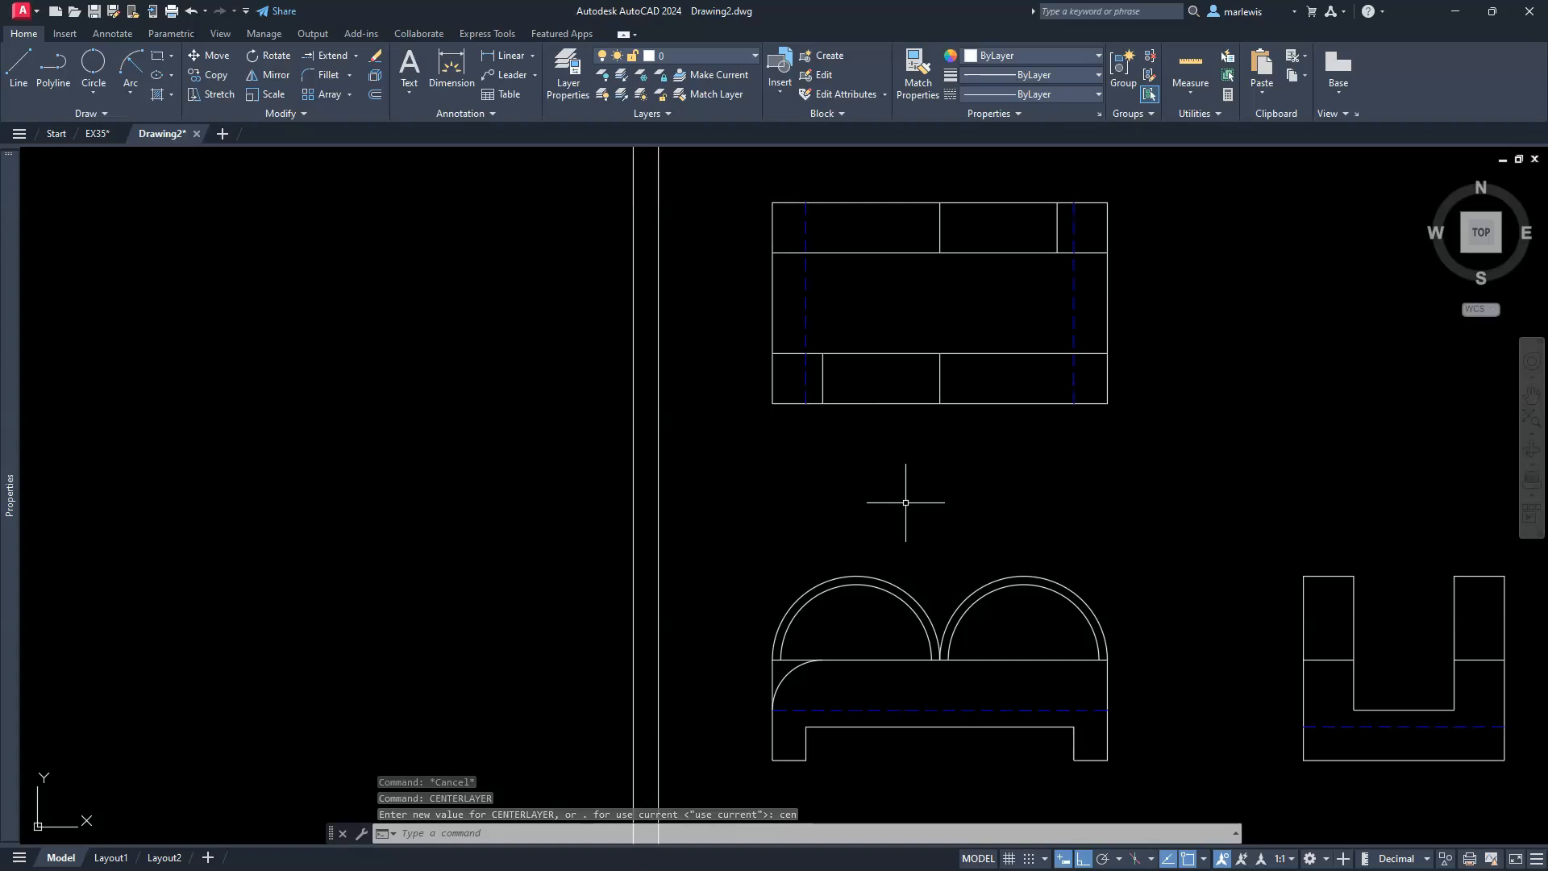
- Set the CENTEREXE variable to 3
{"action": "type", "text": "cen"}
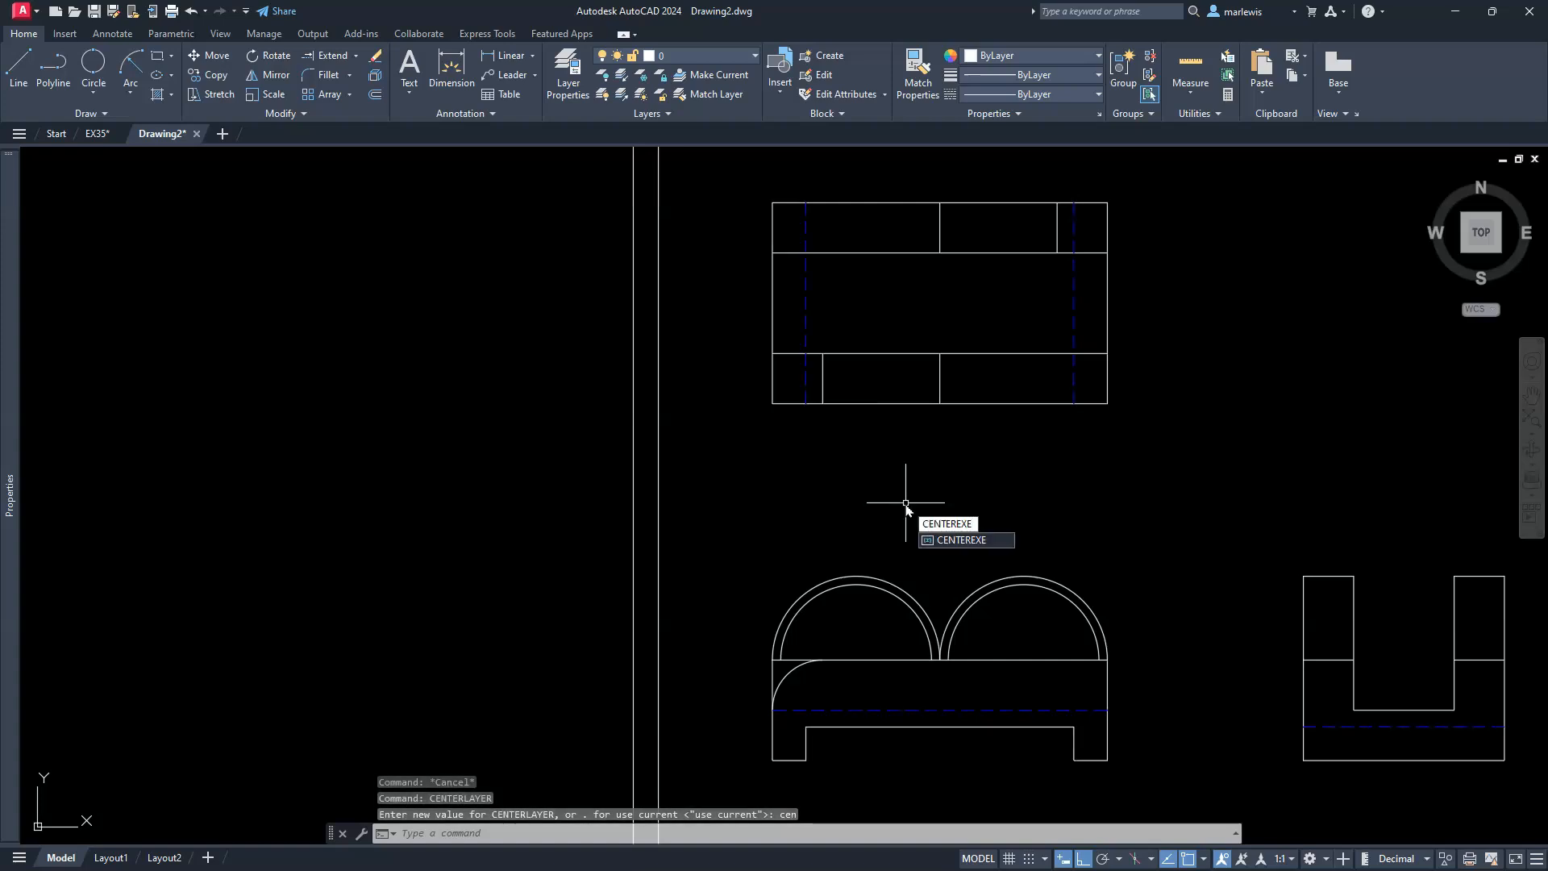
{"action": "key", "text": "Return"}
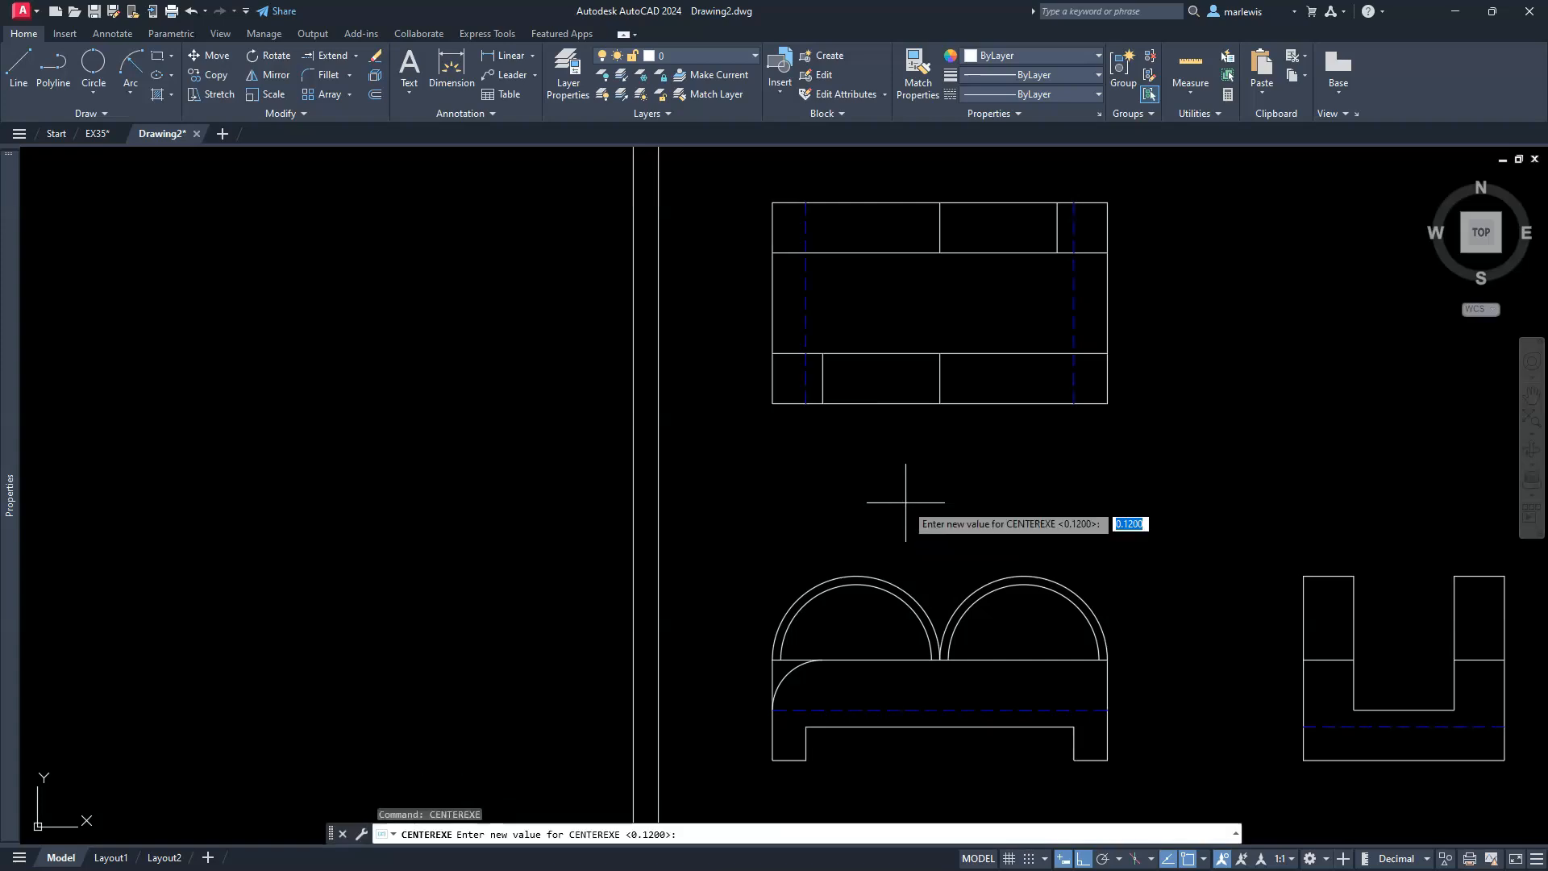
{"action": "key", "text": "Return"}
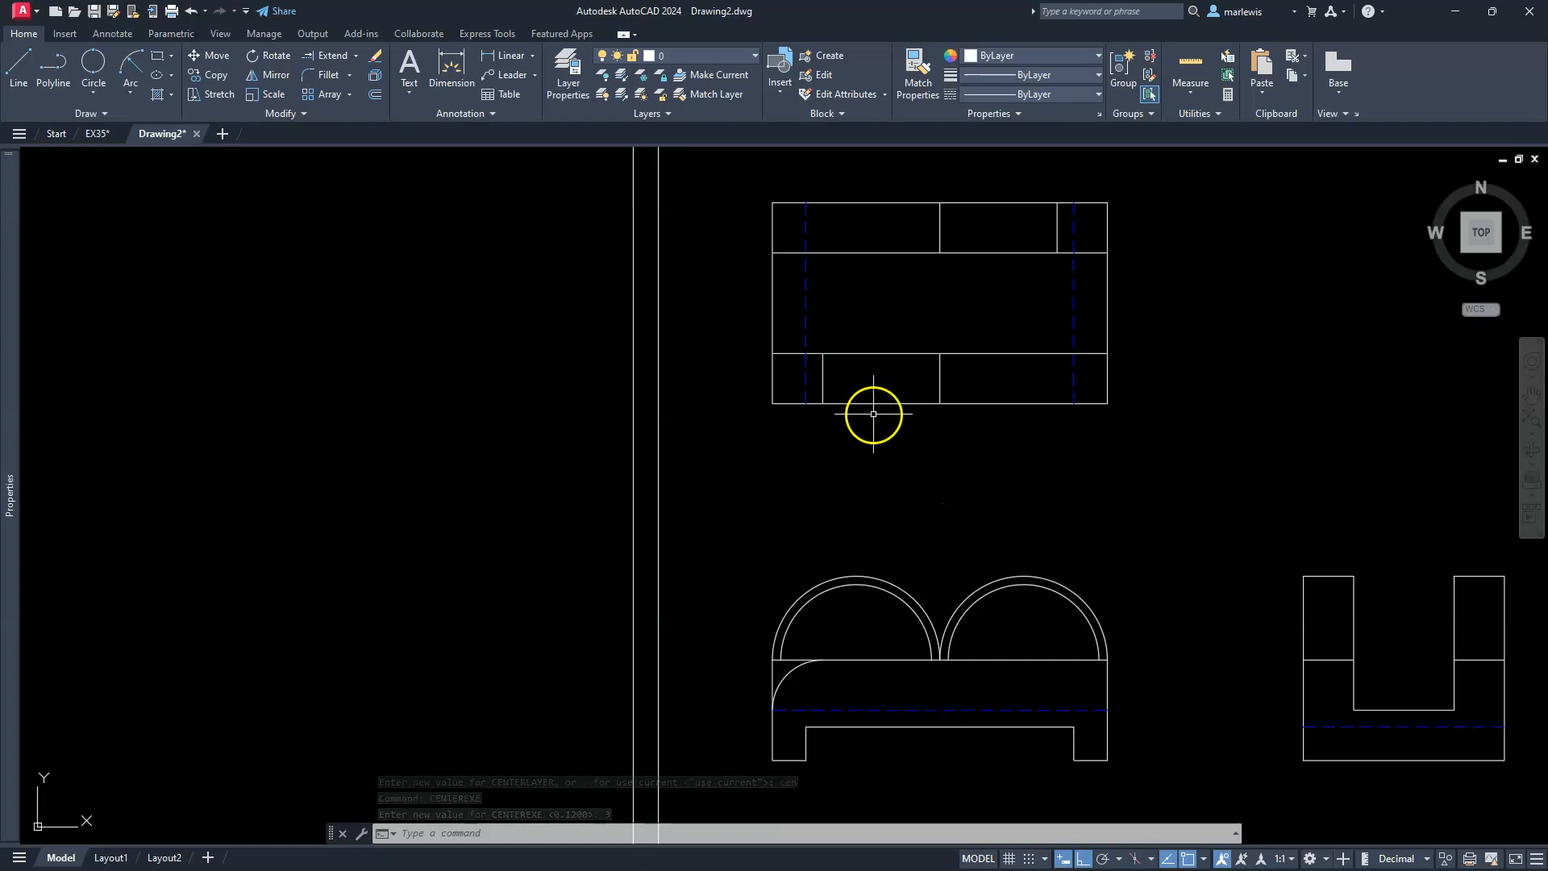
- In the top view, add a centerline between the lower strip's middle vertical line and the right outer edge
{"action": "left_click", "coordinate": [112, 34]}
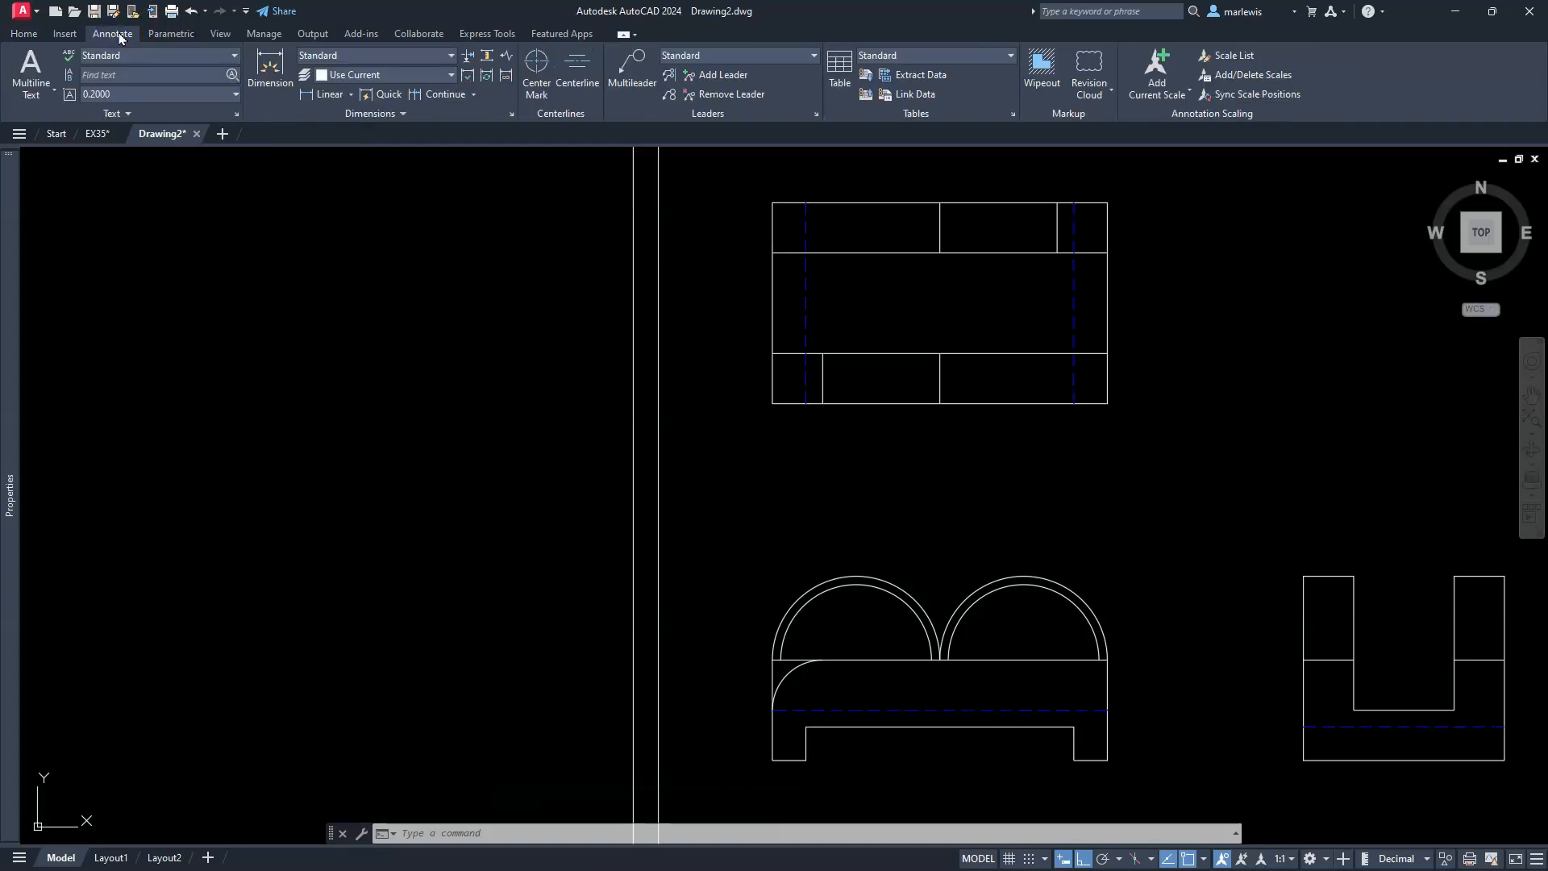
{"action": "left_click", "coordinate": [575, 64]}
{"action": "scroll", "coordinate": [782, 357], "scroll_direction": "up", "scroll_amount": 2}
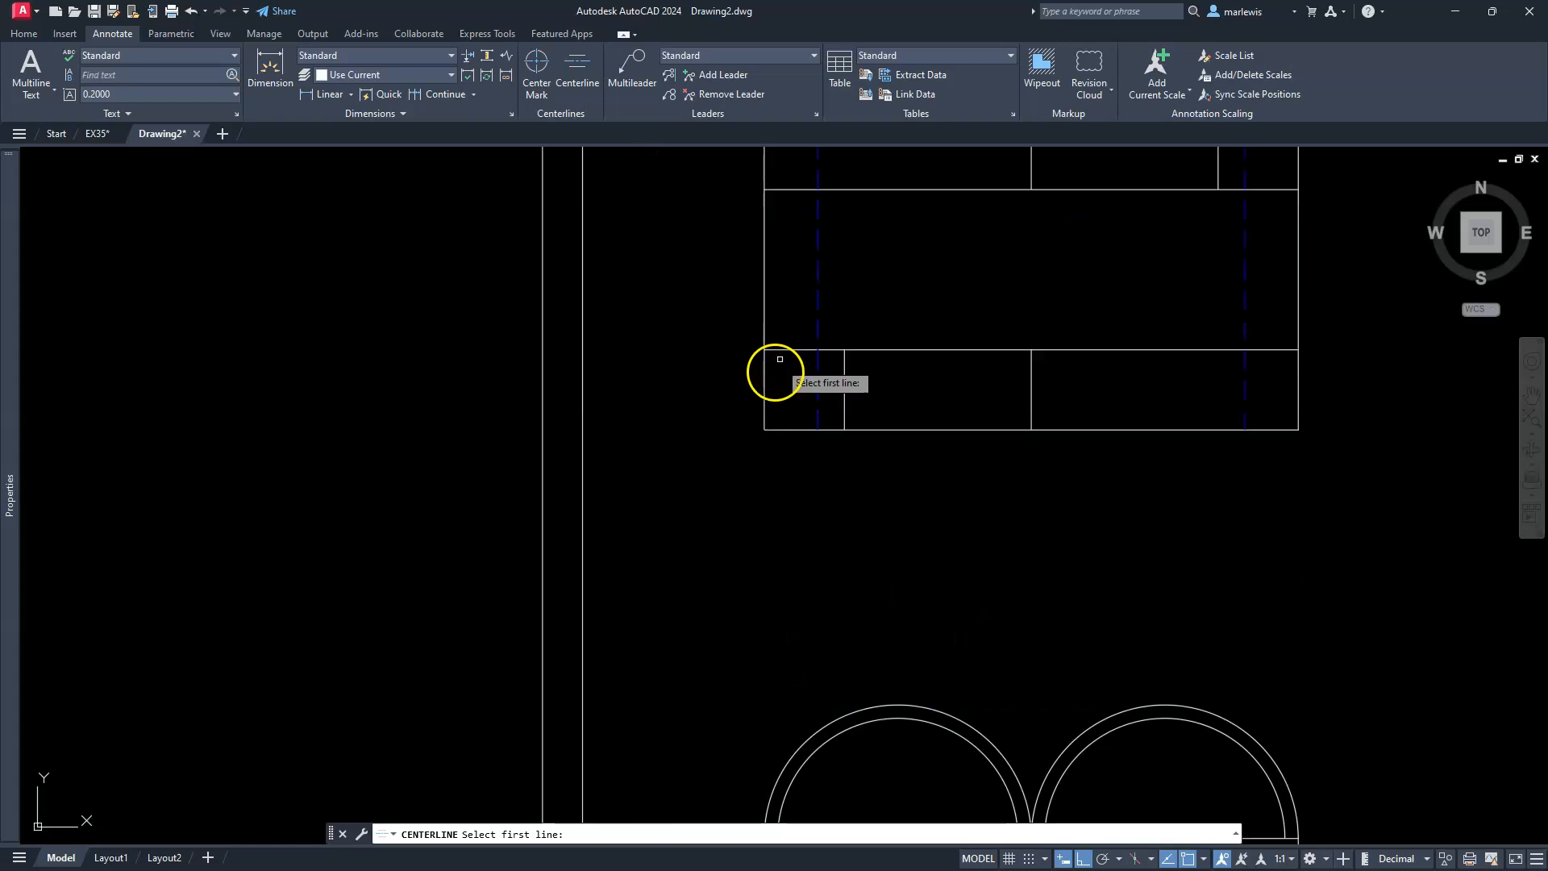
{"action": "middle_click_drag", "start_coordinate": [795, 404], "coordinate": [542, 474]}
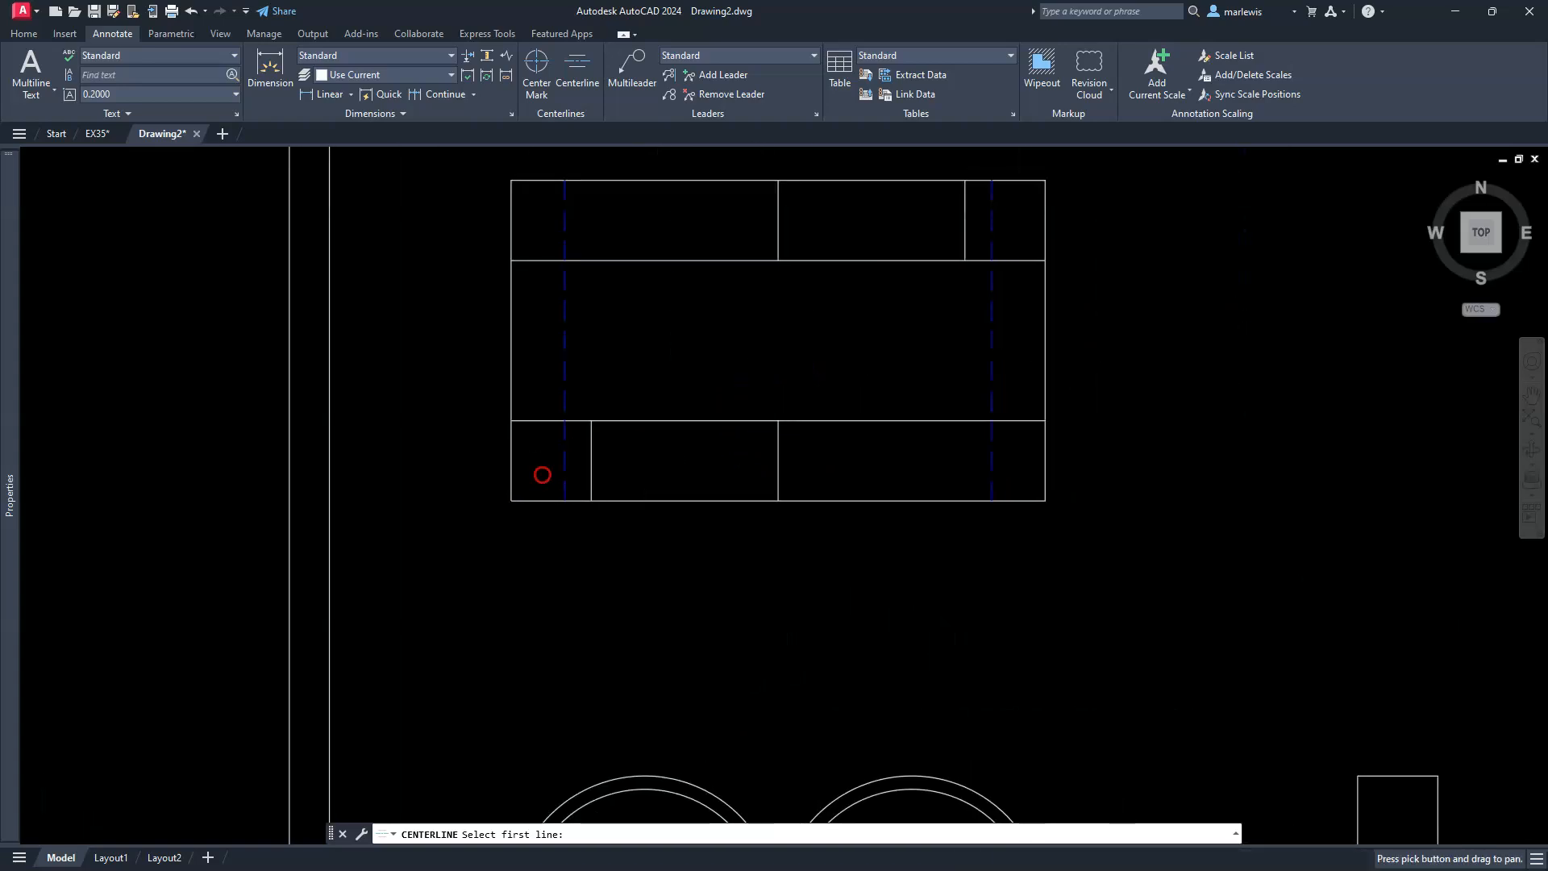
{"action": "left_click", "coordinate": [779, 469]}
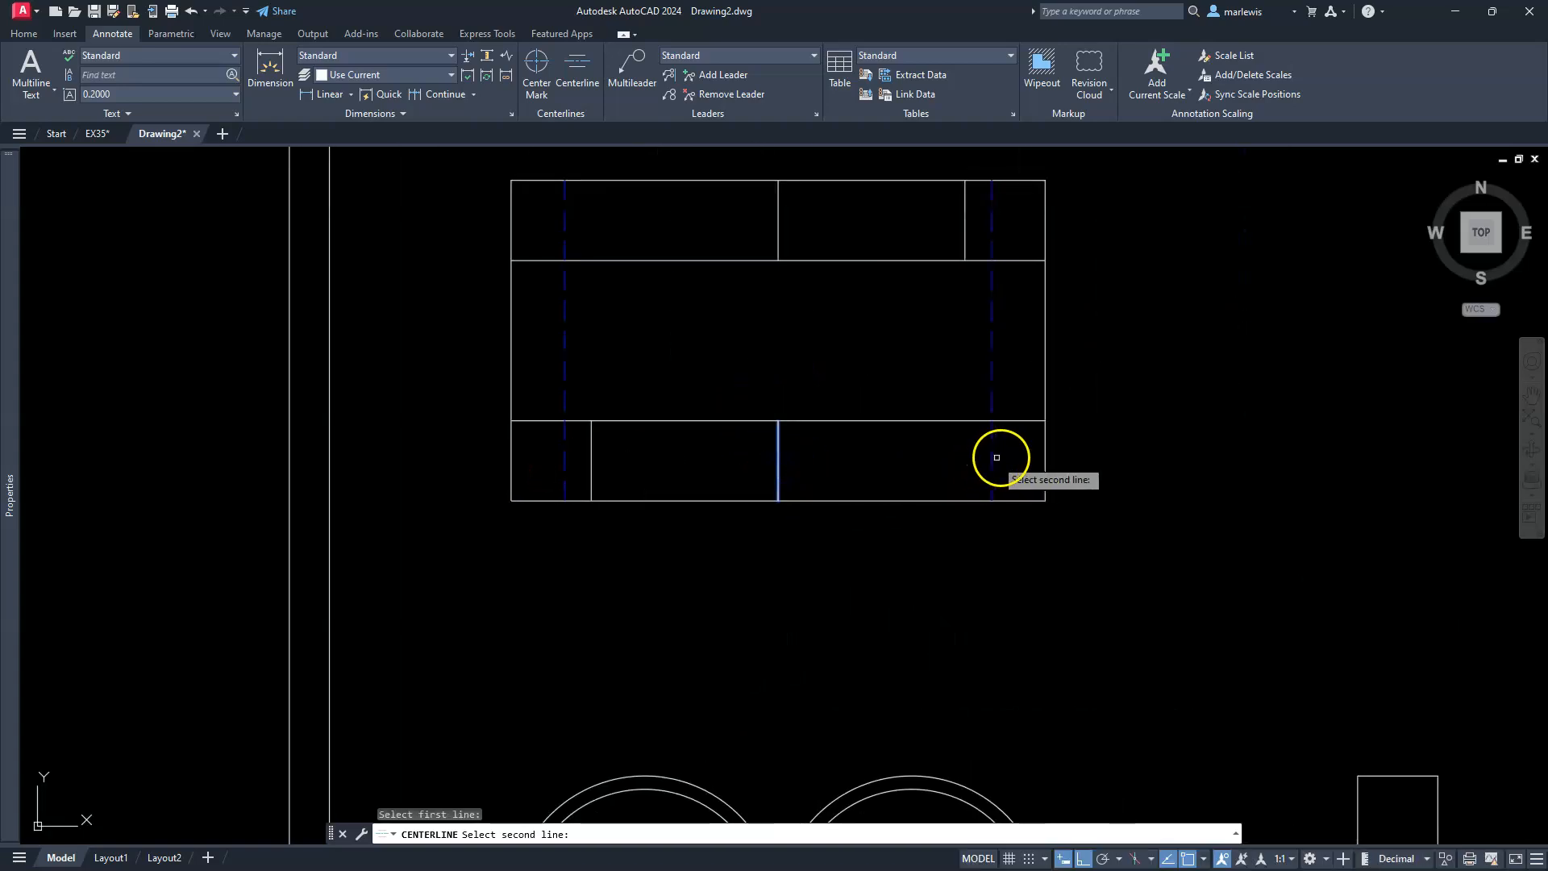
{"action": "left_click", "coordinate": [1044, 463]}
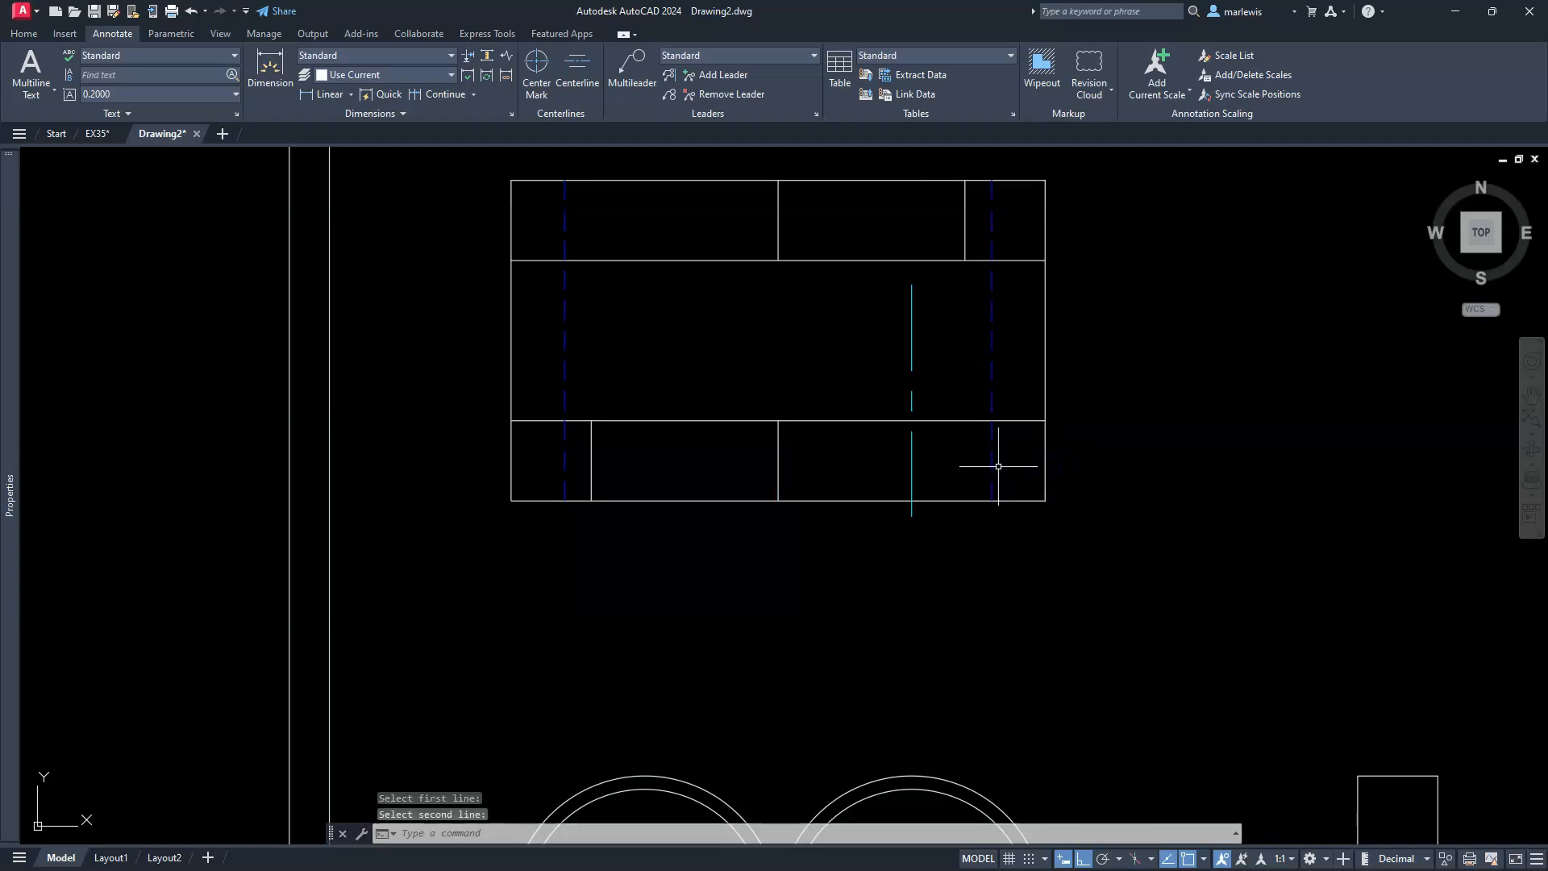
- In the top view, add a centerline between the left outer edge and the upper strip's middle vertical line
{"action": "left_click", "coordinate": [573, 64]}
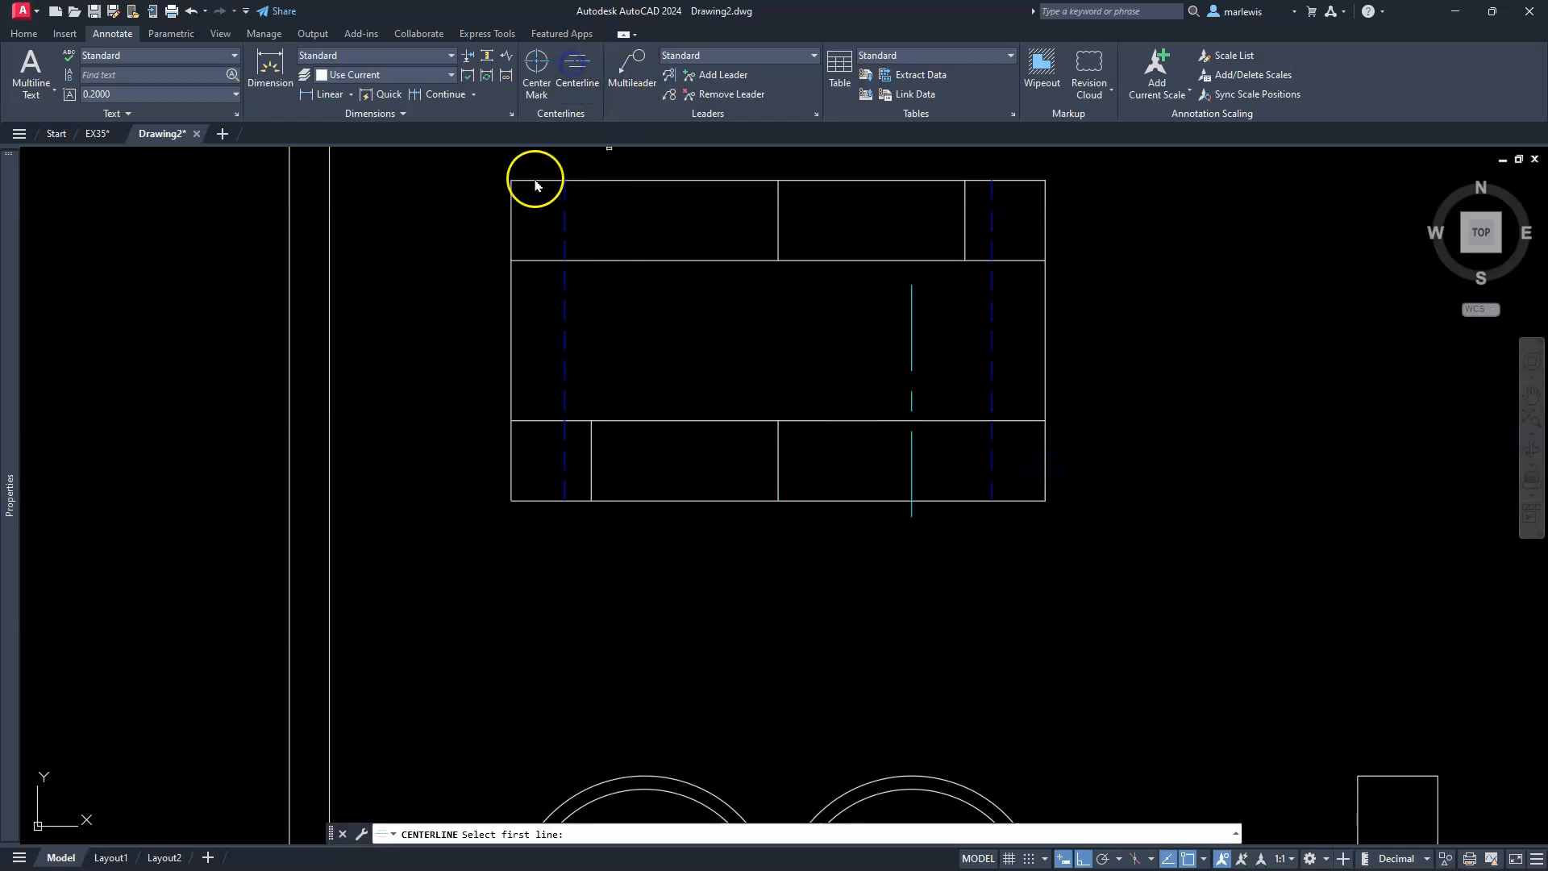
{"action": "left_click", "coordinate": [511, 203]}
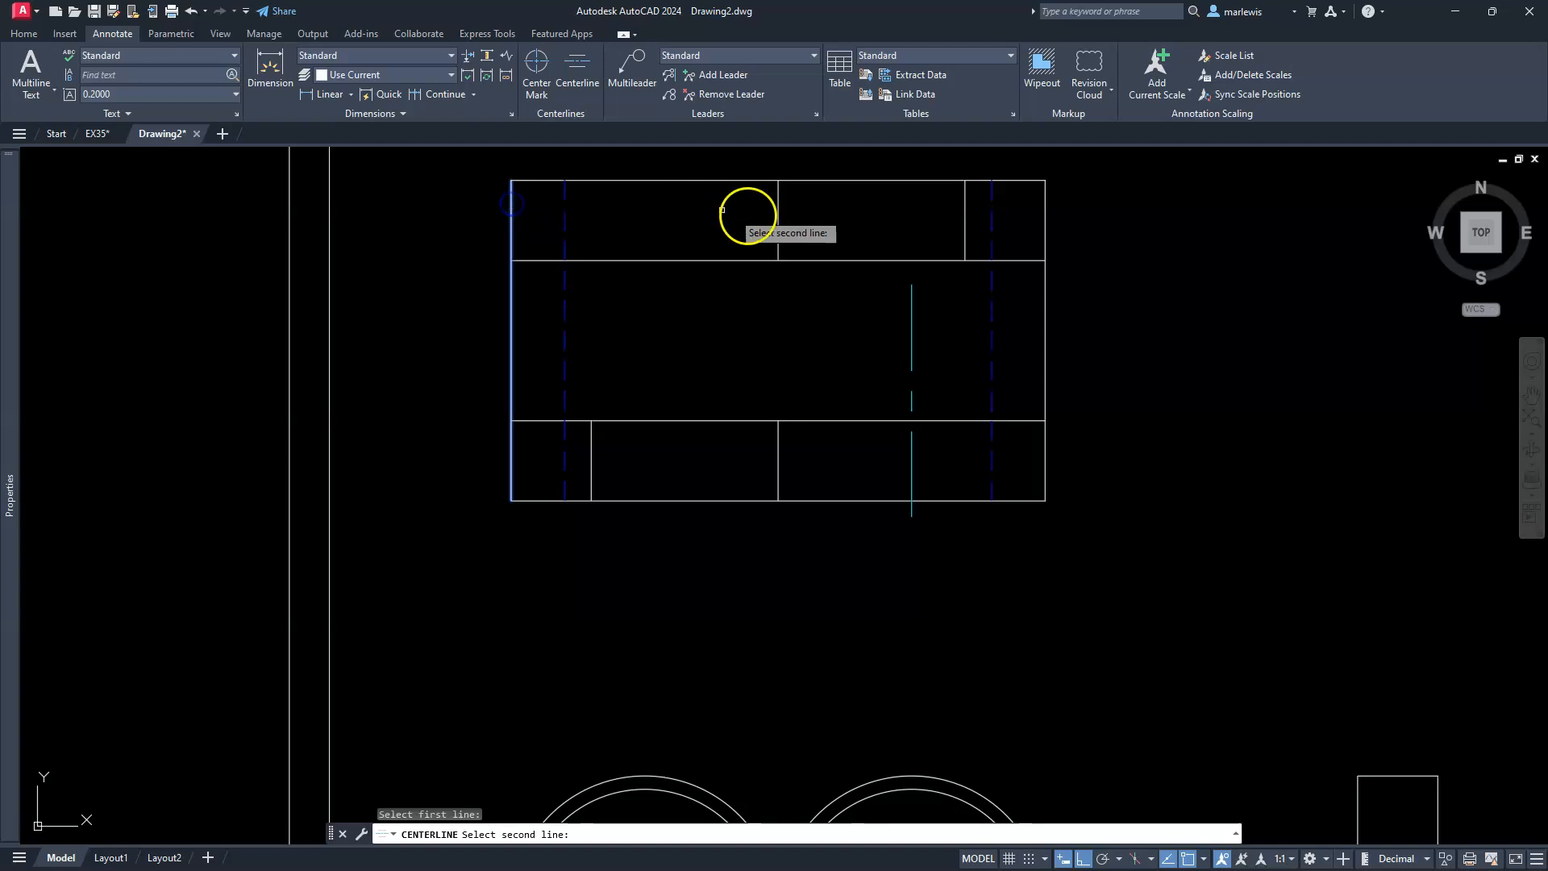
{"action": "left_click", "coordinate": [776, 226]}
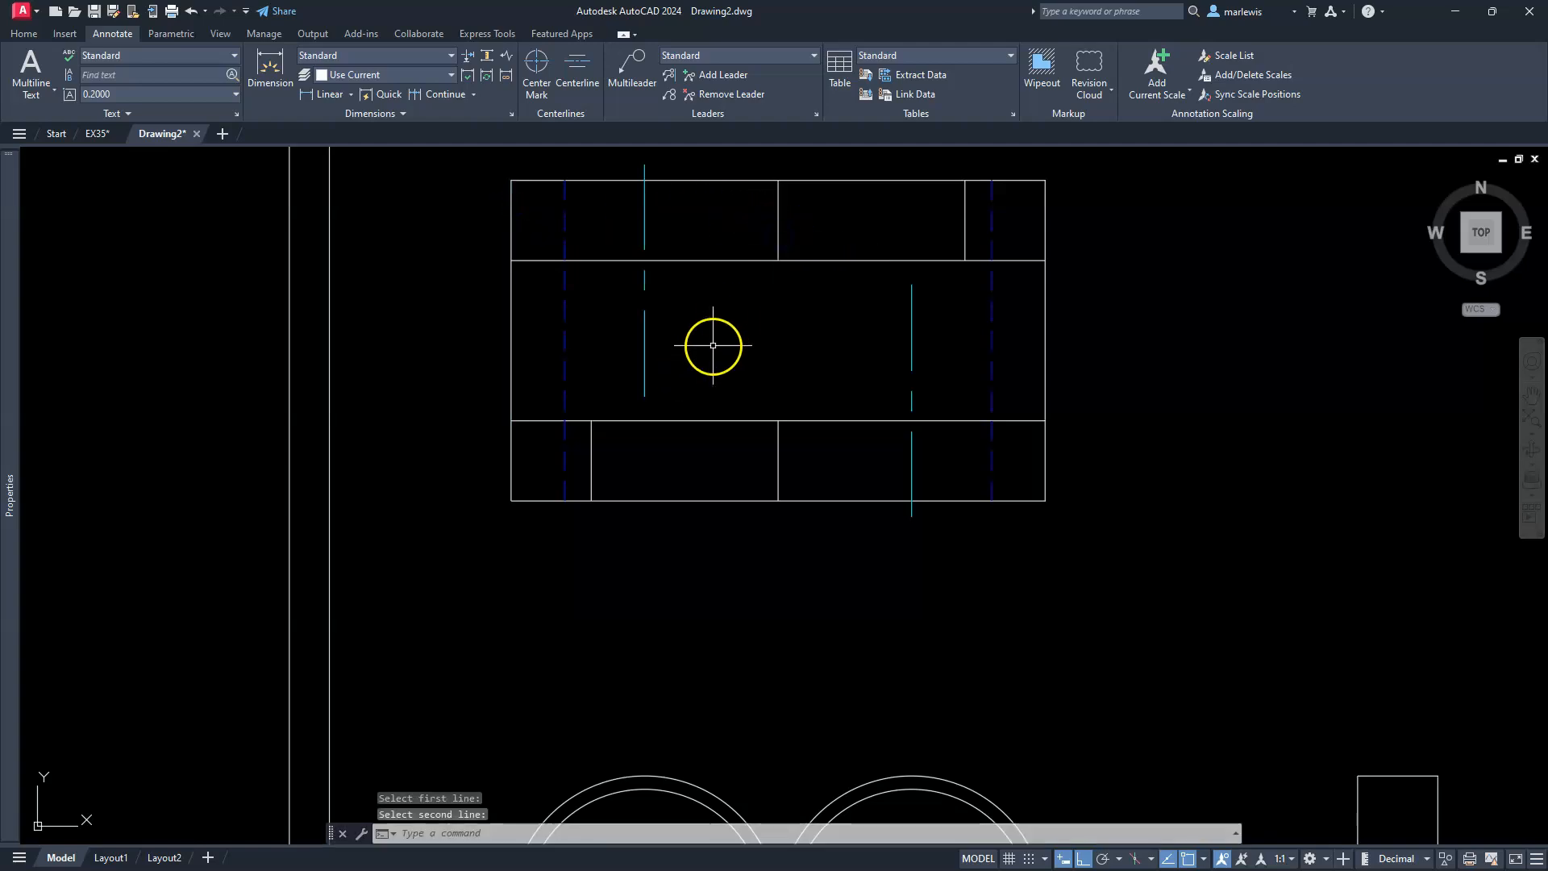
{"action": "key", "text": "Escape"}
{"action": "key", "text": "Escape"}
{"action": "key", "text": "Escape"}
- Shorten the right centerline to span only the top view's lower strip and the left one to span only the upper strip
{"action": "left_click", "coordinate": [912, 351]}
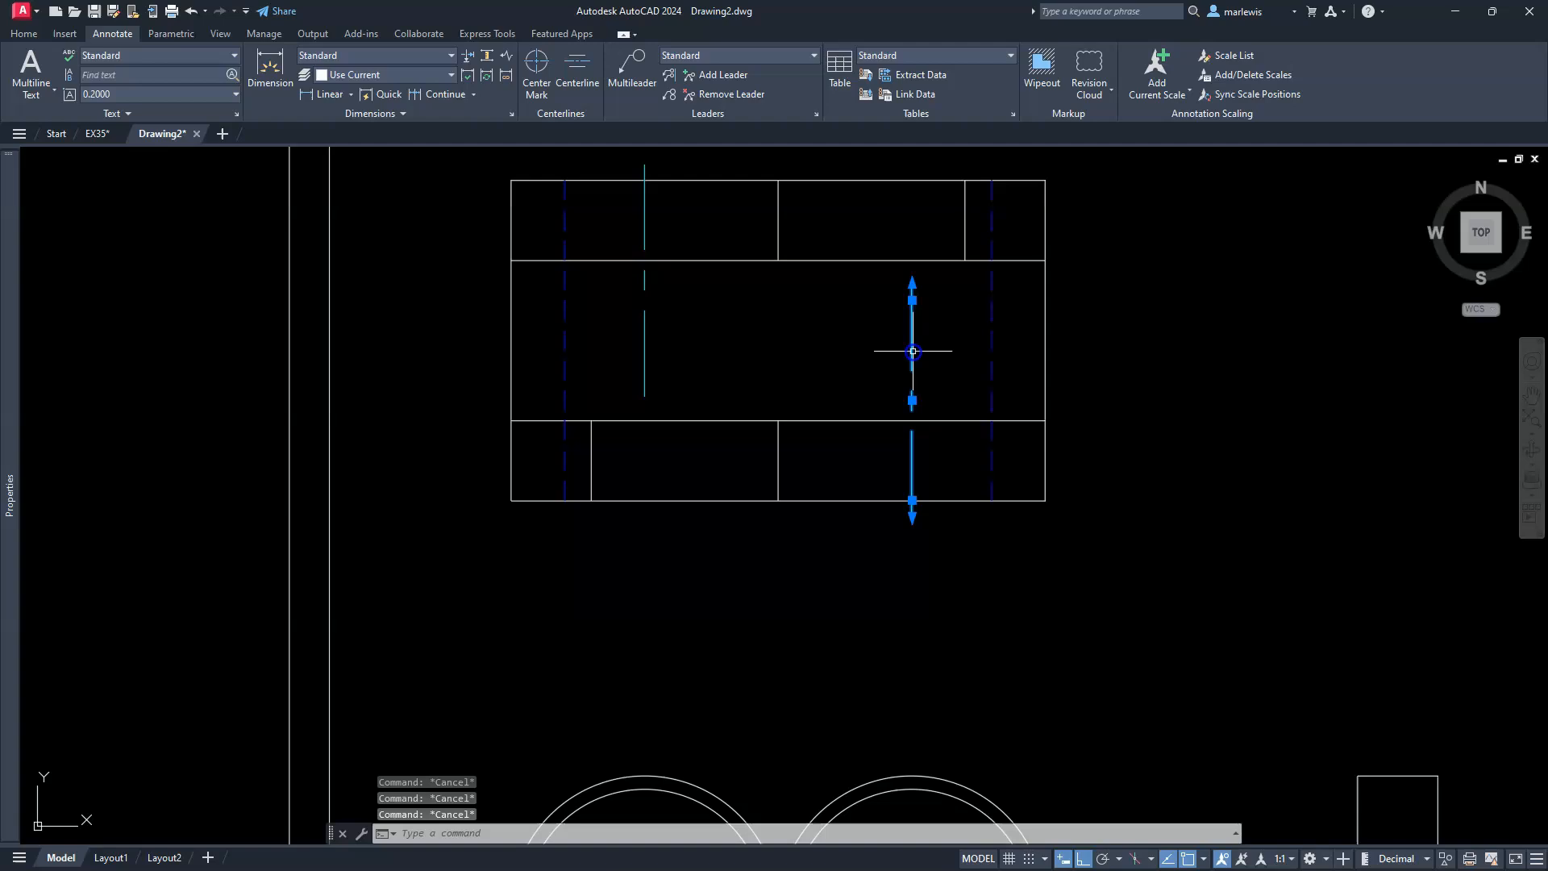
{"action": "left_click", "coordinate": [912, 300]}
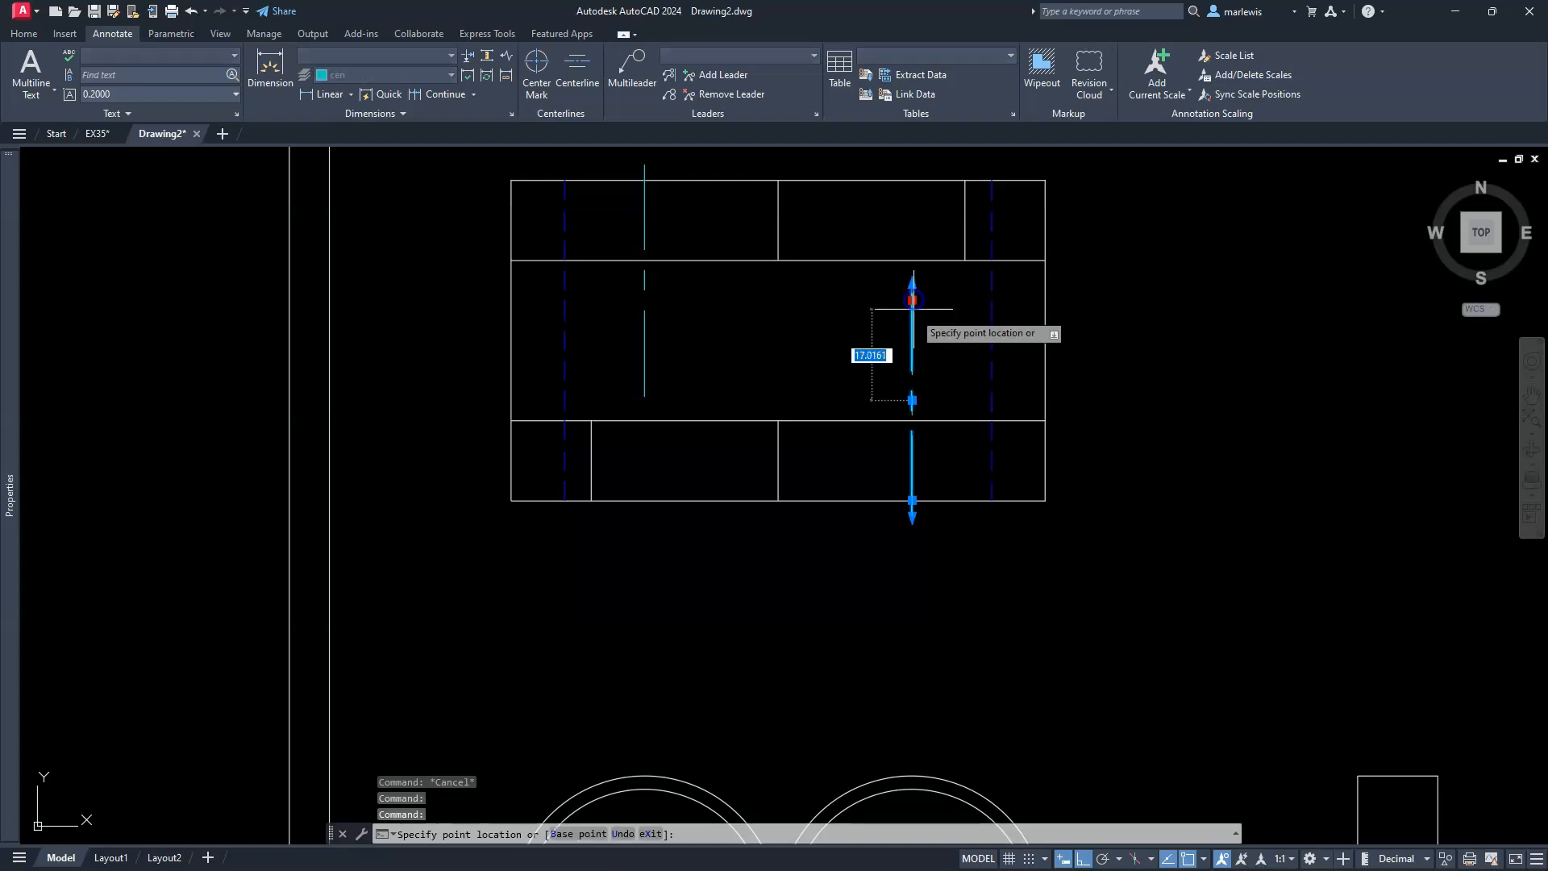
{"action": "left_click", "coordinate": [919, 403]}
{"action": "left_click", "coordinate": [645, 340]}
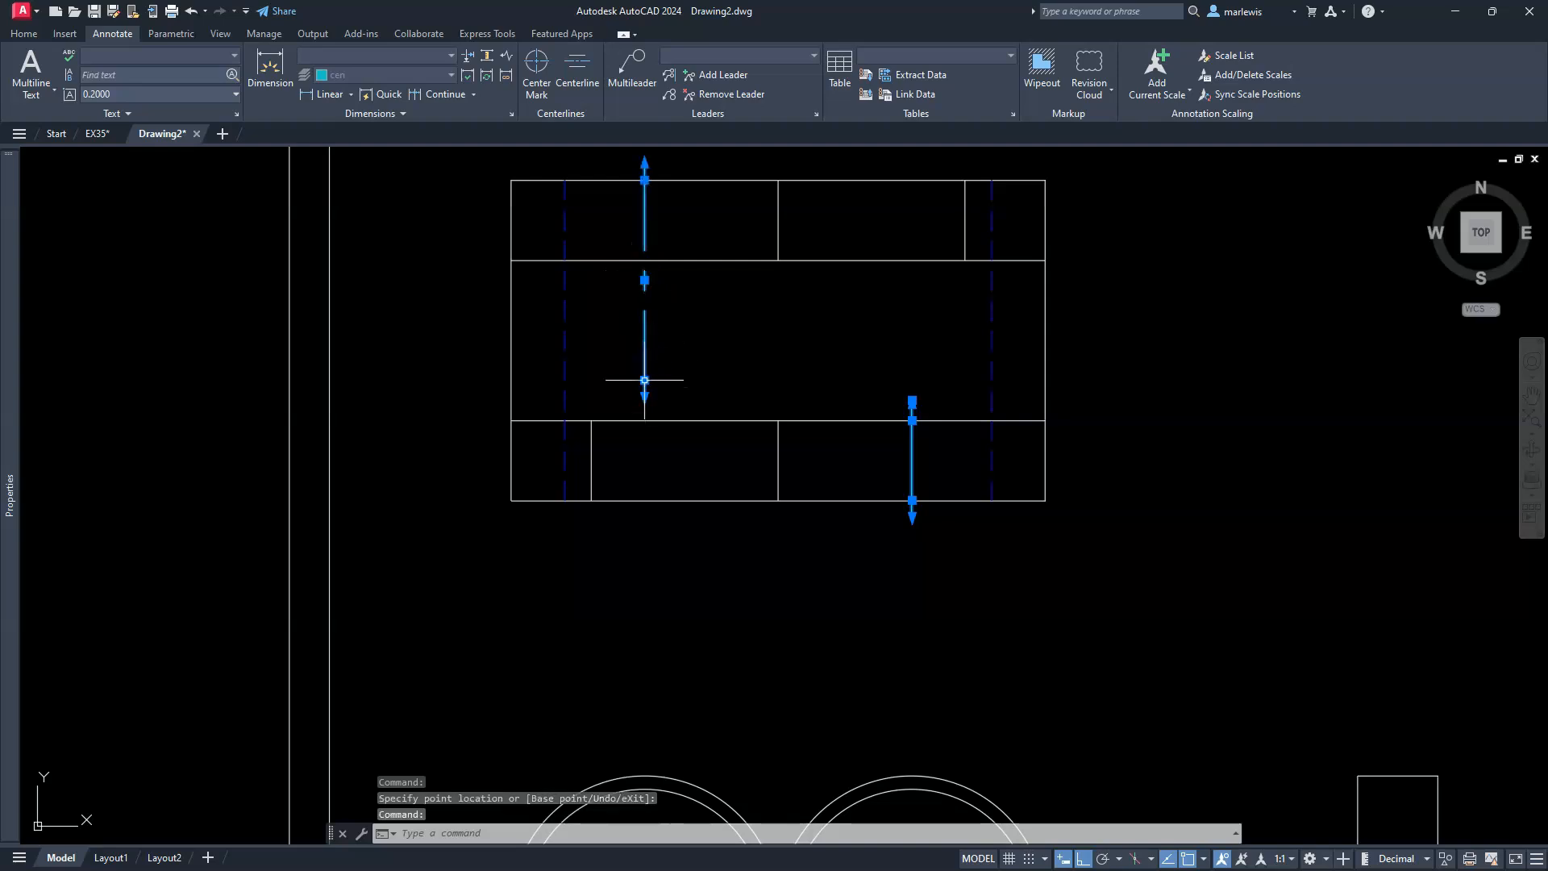
{"action": "left_click", "coordinate": [645, 380]}
{"action": "left_click", "coordinate": [666, 262]}
{"action": "key", "text": "Escape"}
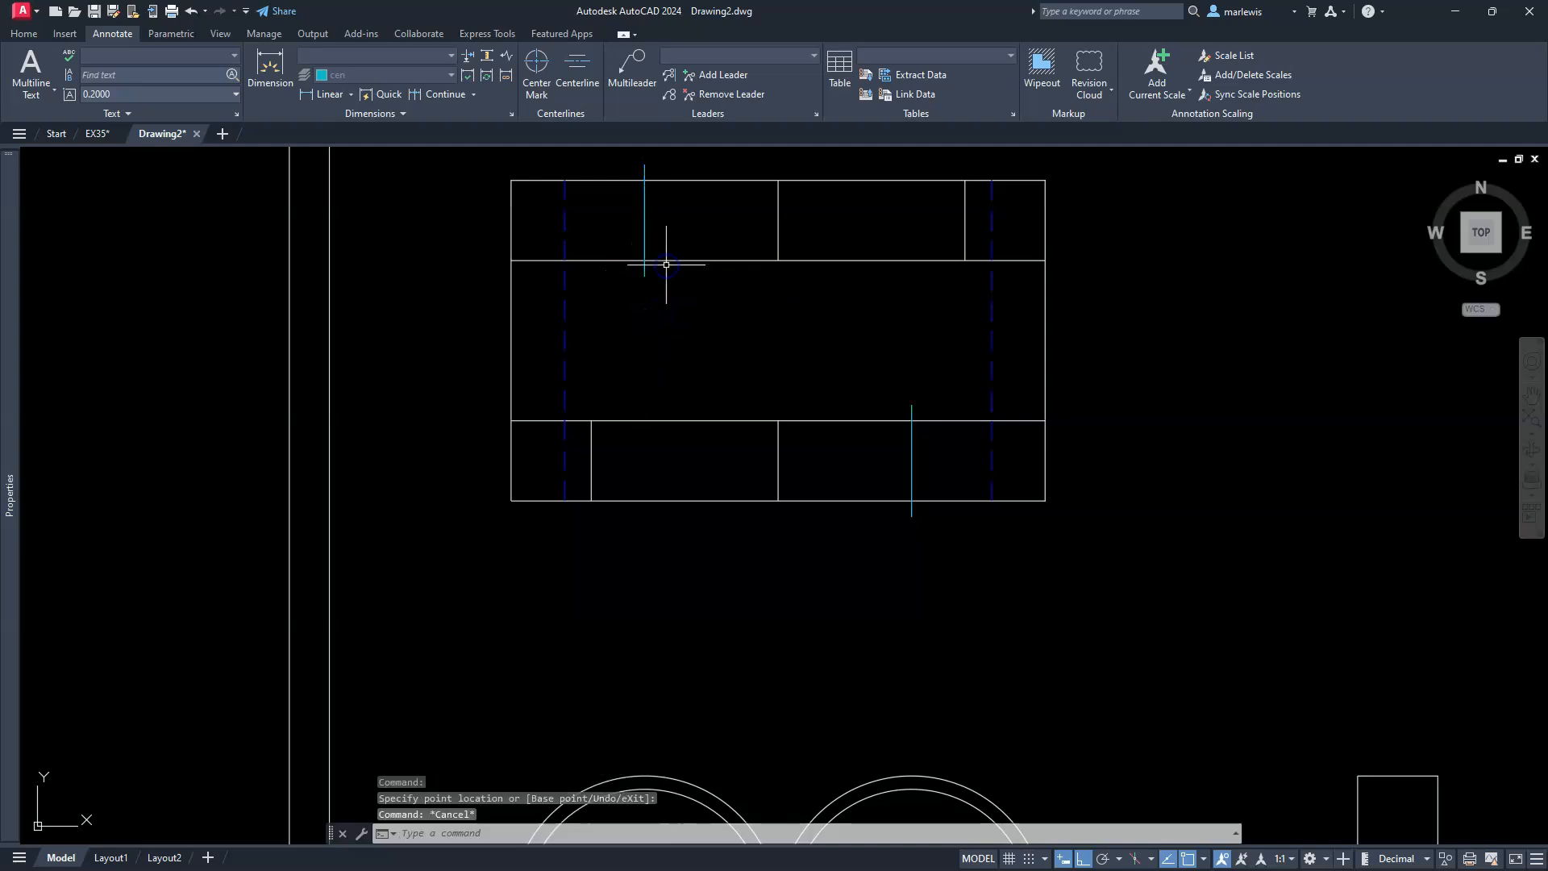
- Set the linetype scale of the top view's two centerlines to 0.75
{"action": "scroll", "coordinate": [683, 305], "scroll_direction": "down", "scroll_amount": 2}
{"action": "middle_click_drag", "start_coordinate": [704, 349], "coordinate": [719, 370]}
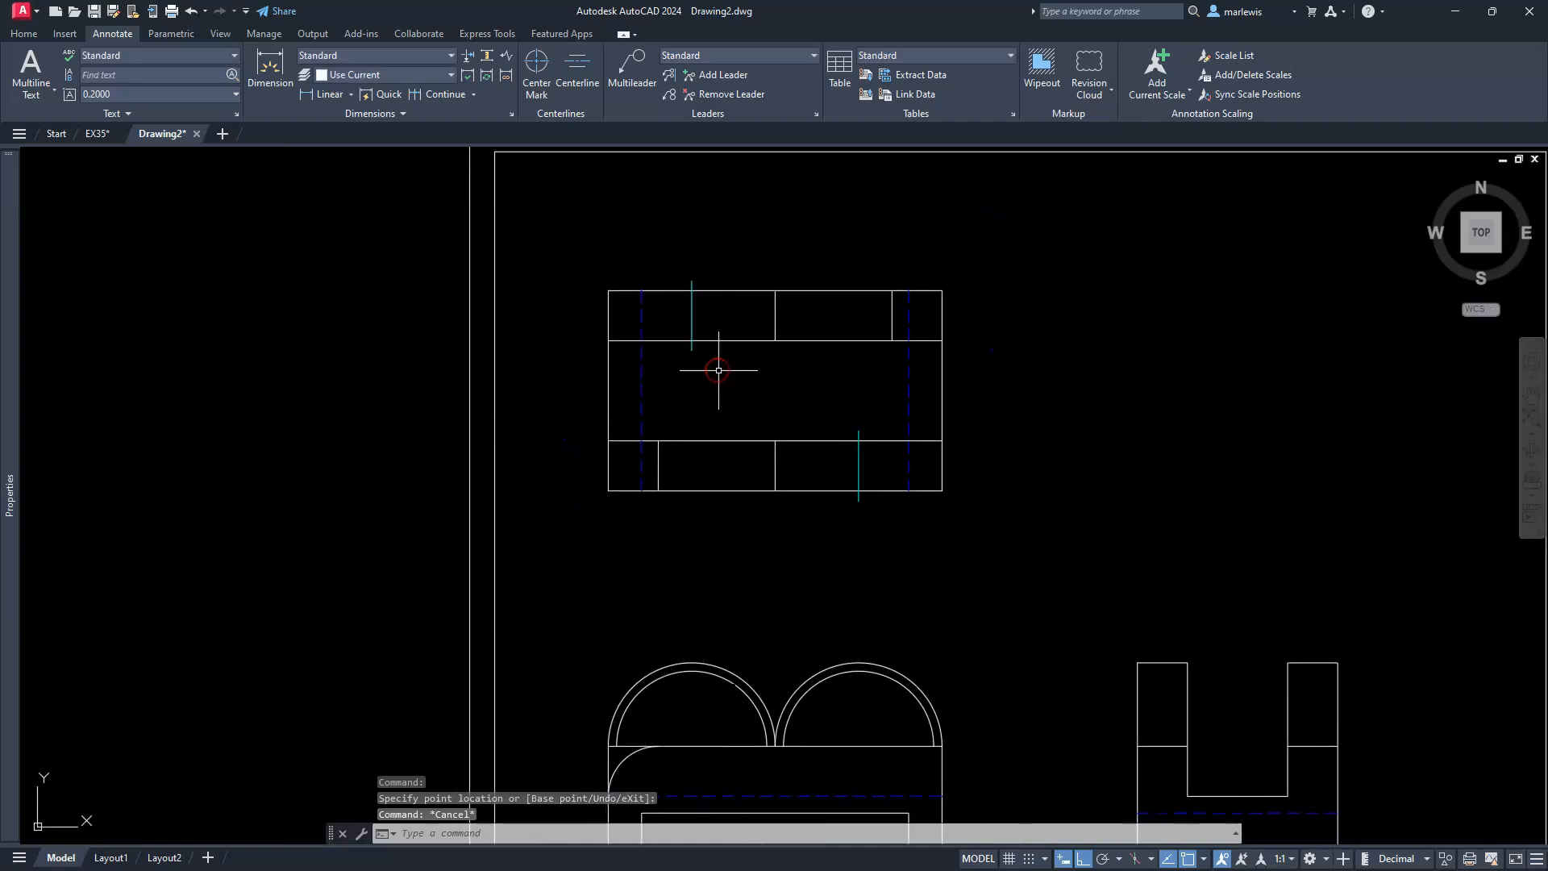
{"action": "left_click", "coordinate": [701, 321]}
{"action": "left_click", "coordinate": [681, 321]}
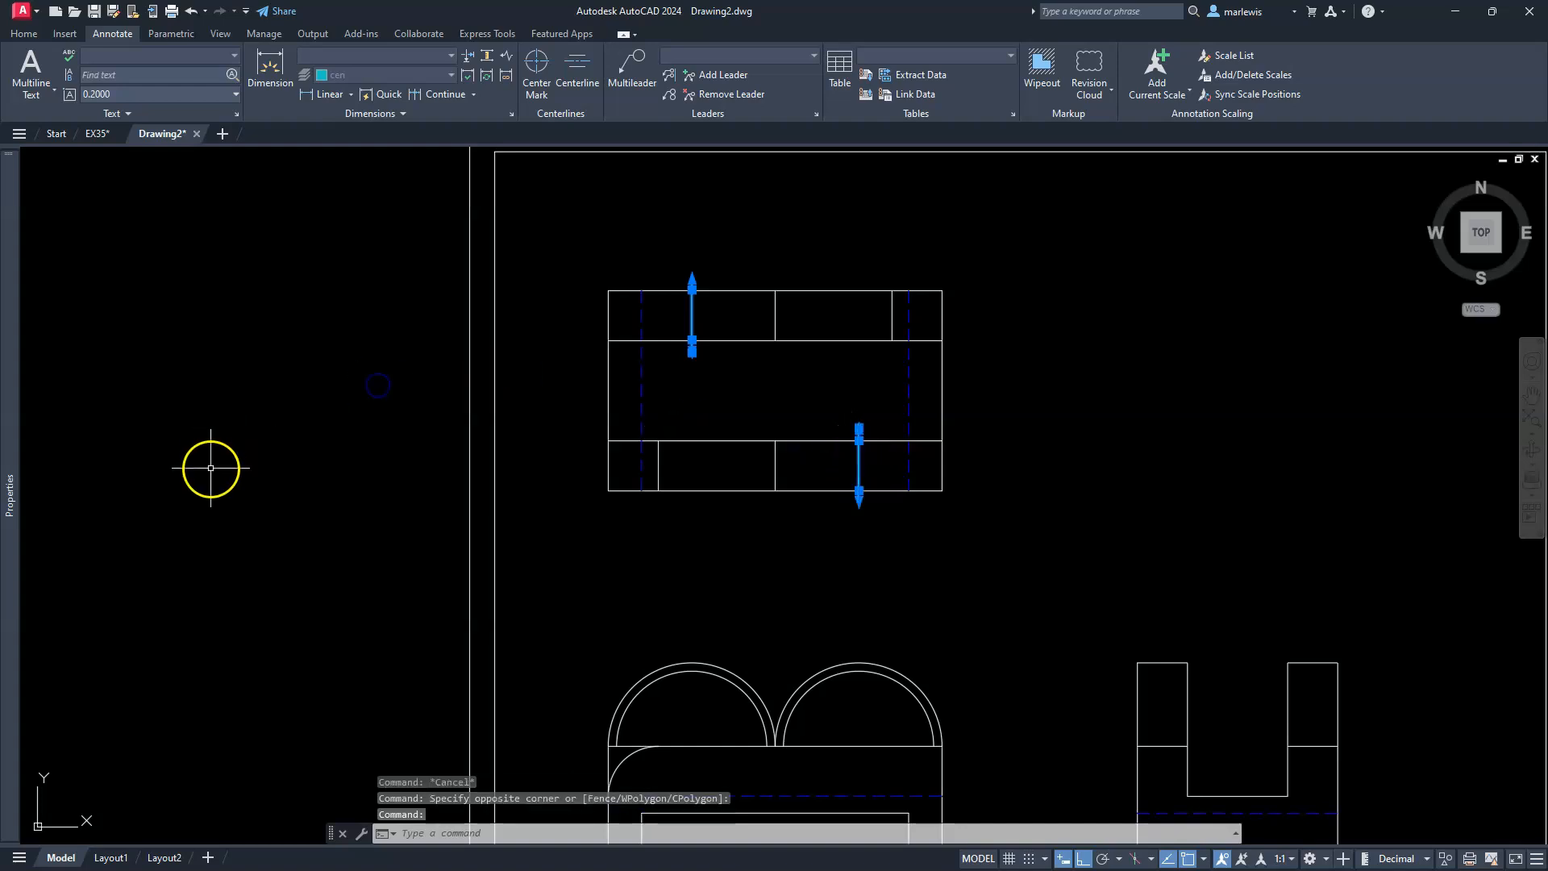
{"action": "mouse_move", "coordinate": [10, 451]}
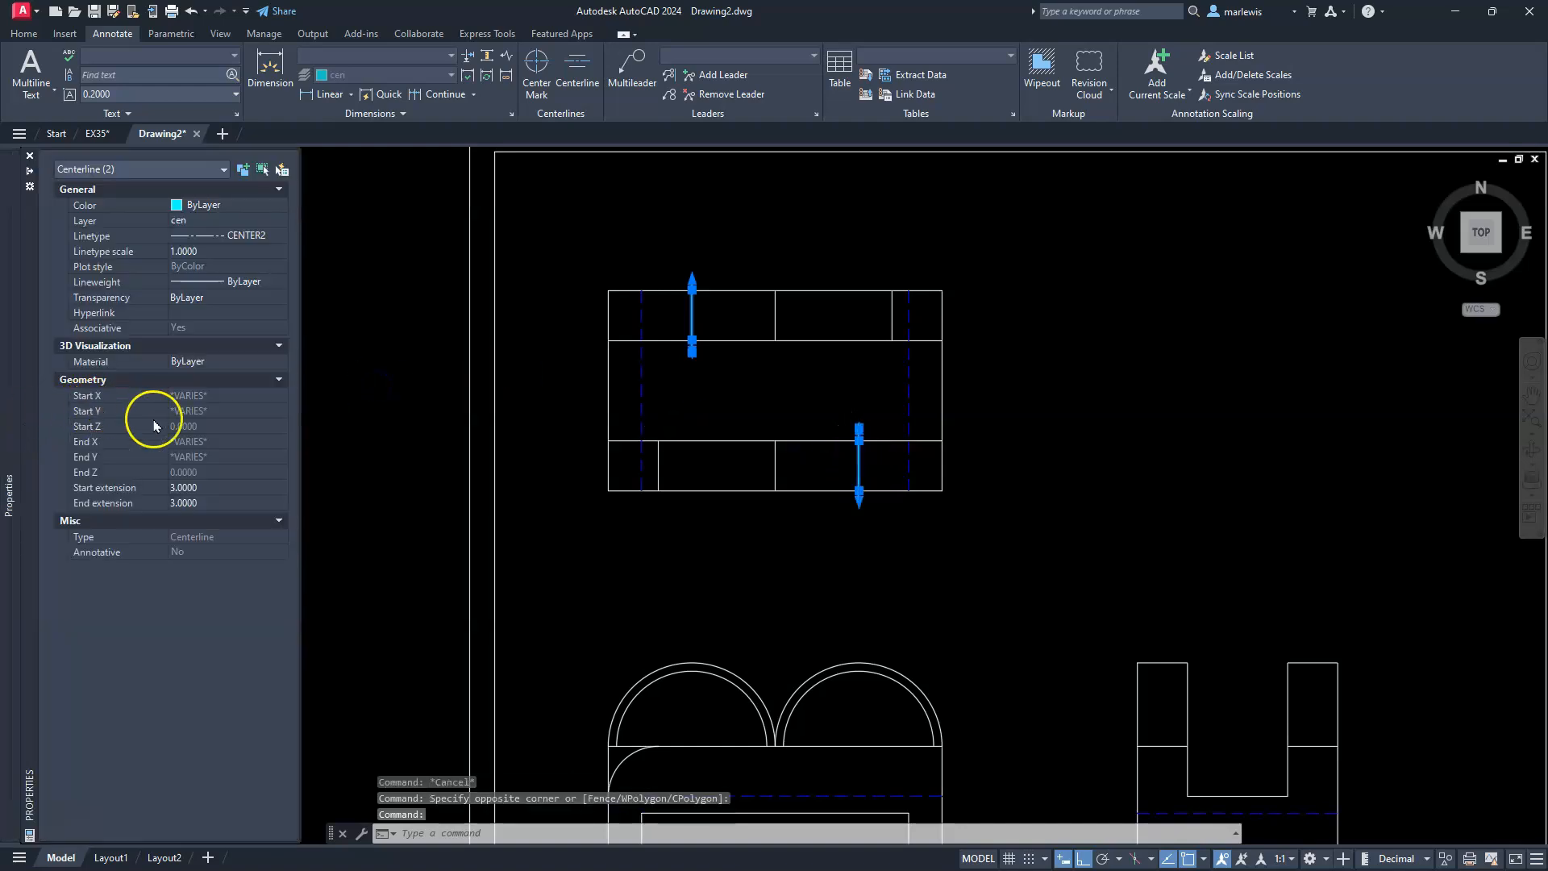
{"action": "mouse_move", "coordinate": [12, 323]}
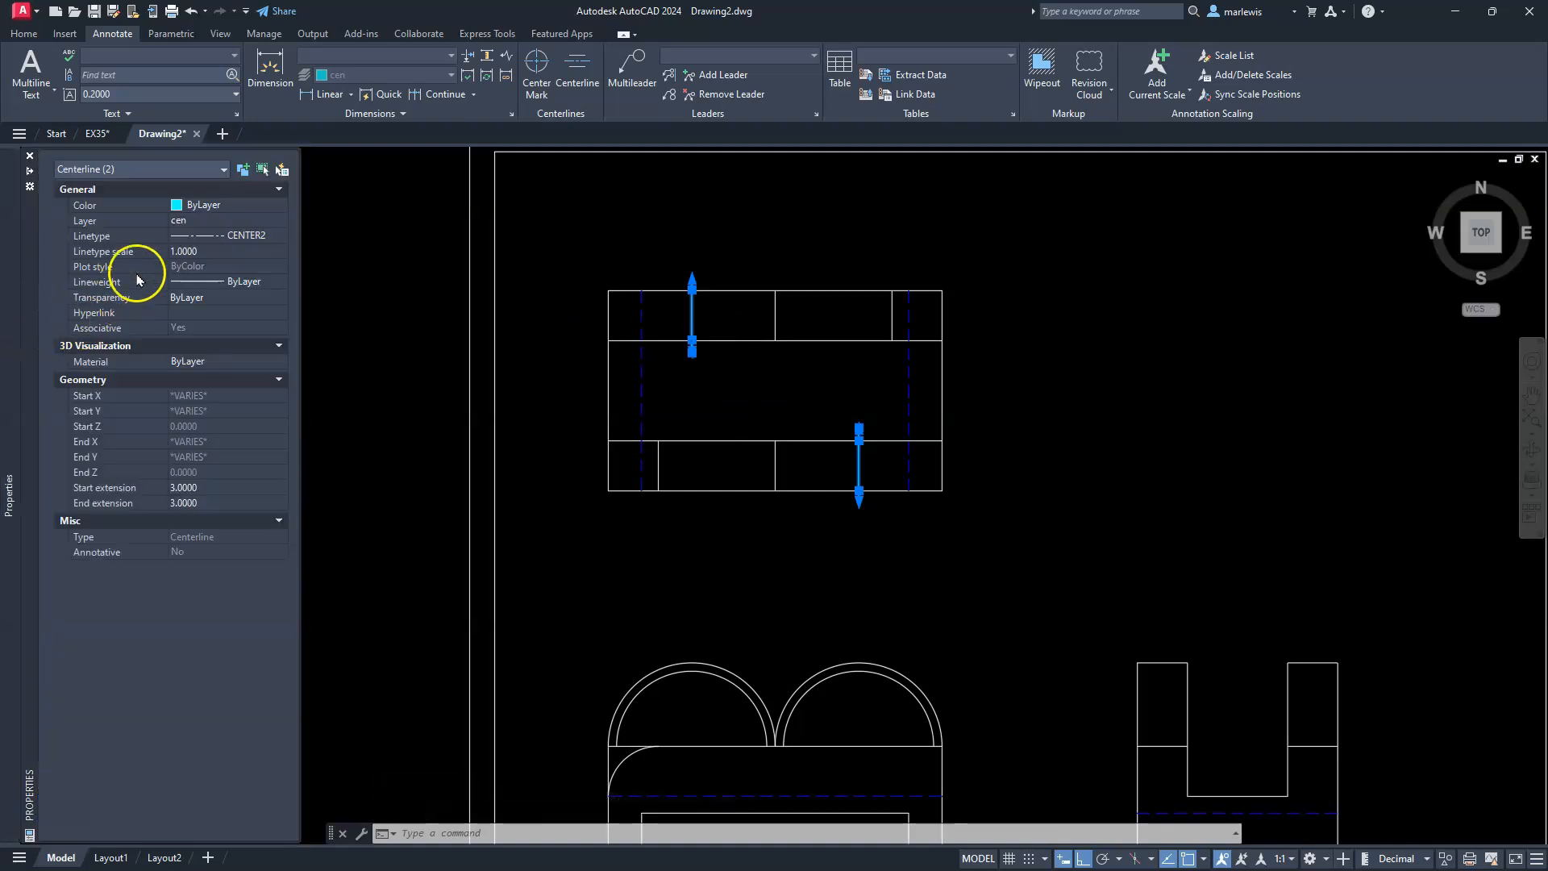
{"action": "left_click", "coordinate": [204, 252]}
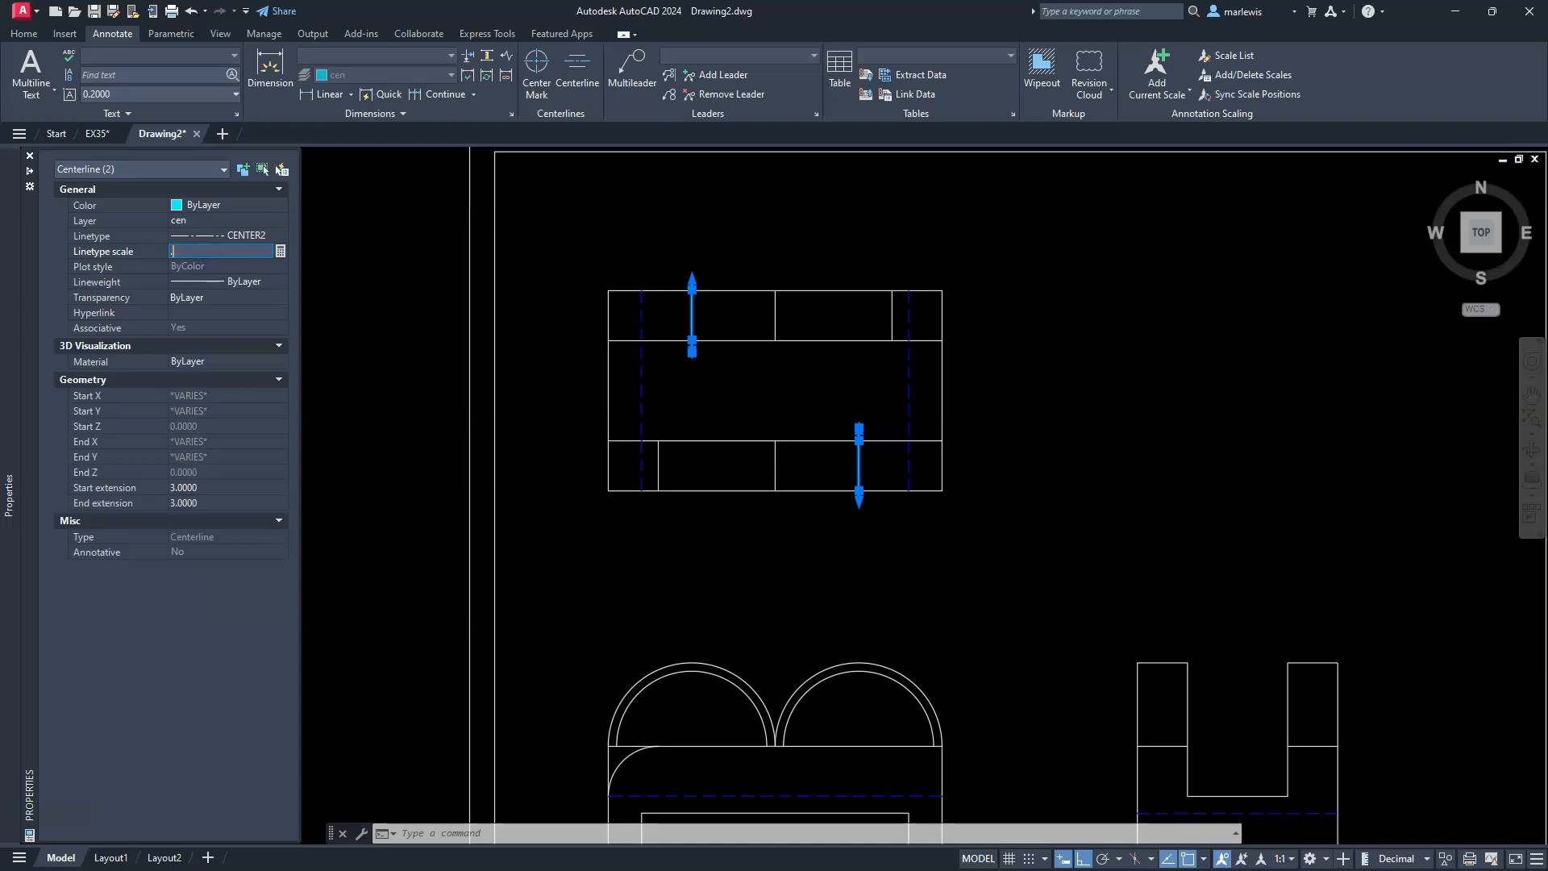
{"action": "type", "text": ".75"}
{"action": "key", "text": "Return"}
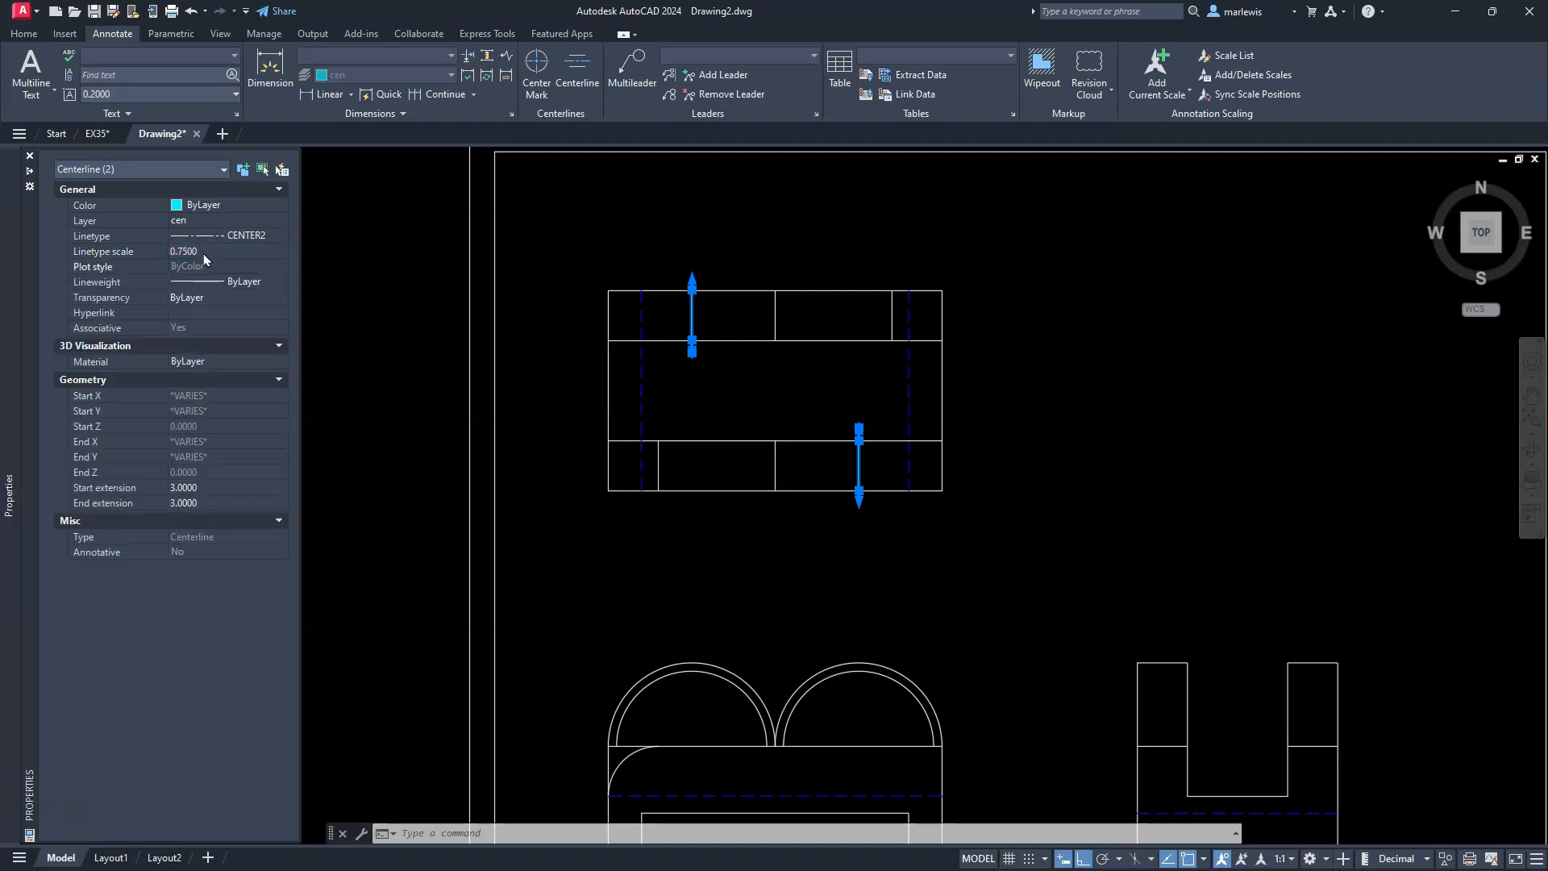
- Set the linetype scale of the same two centerlines to 0.5
{"action": "left_click", "coordinate": [204, 253]}
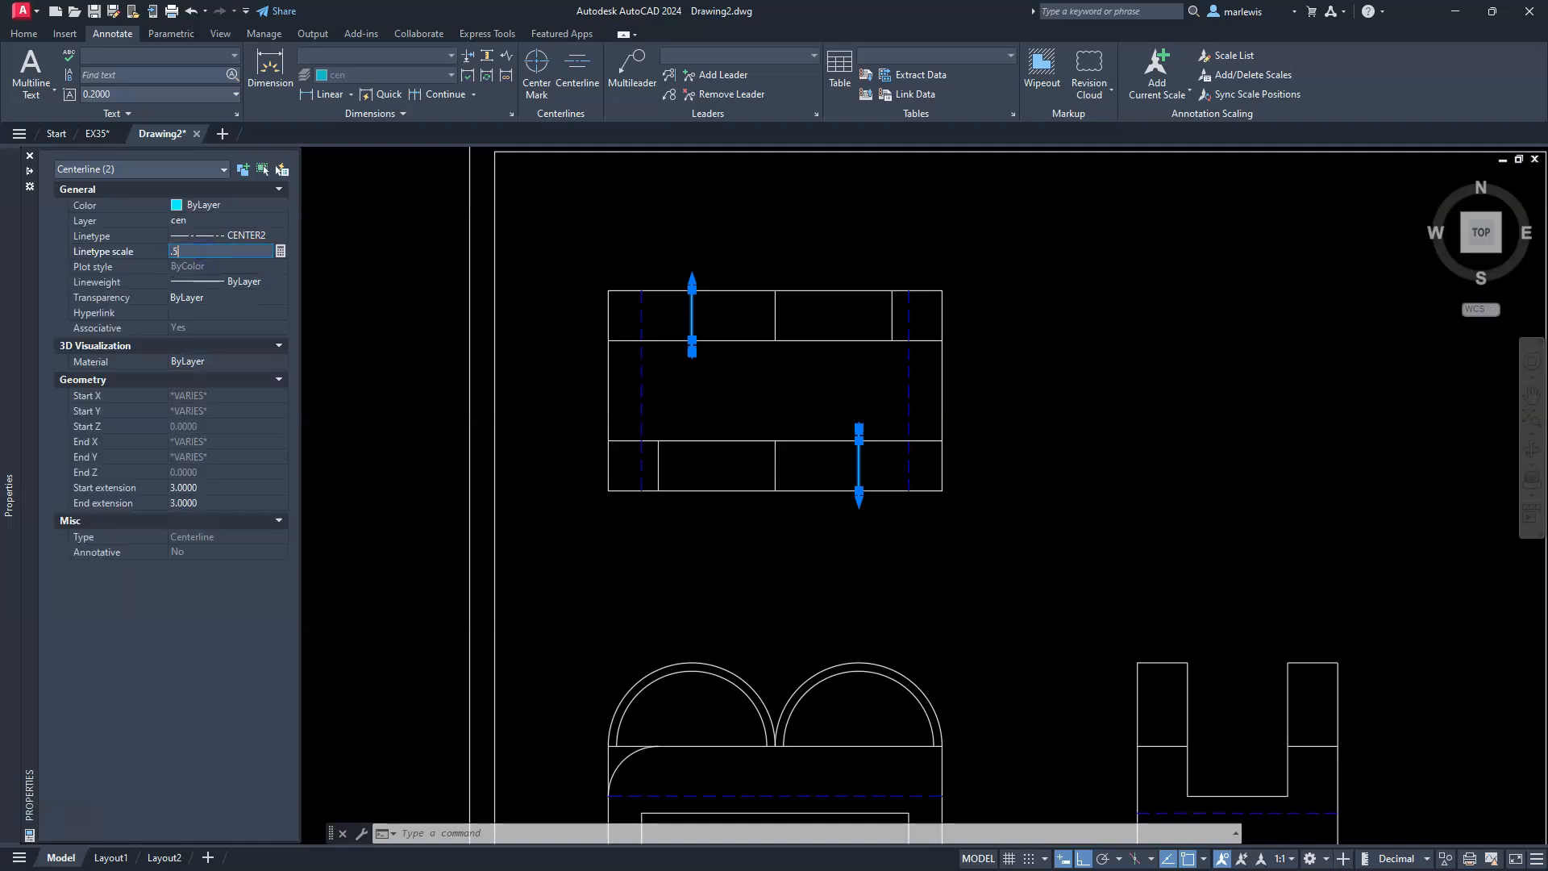
{"action": "type", "text": ".5"}
{"action": "key", "text": "Return"}
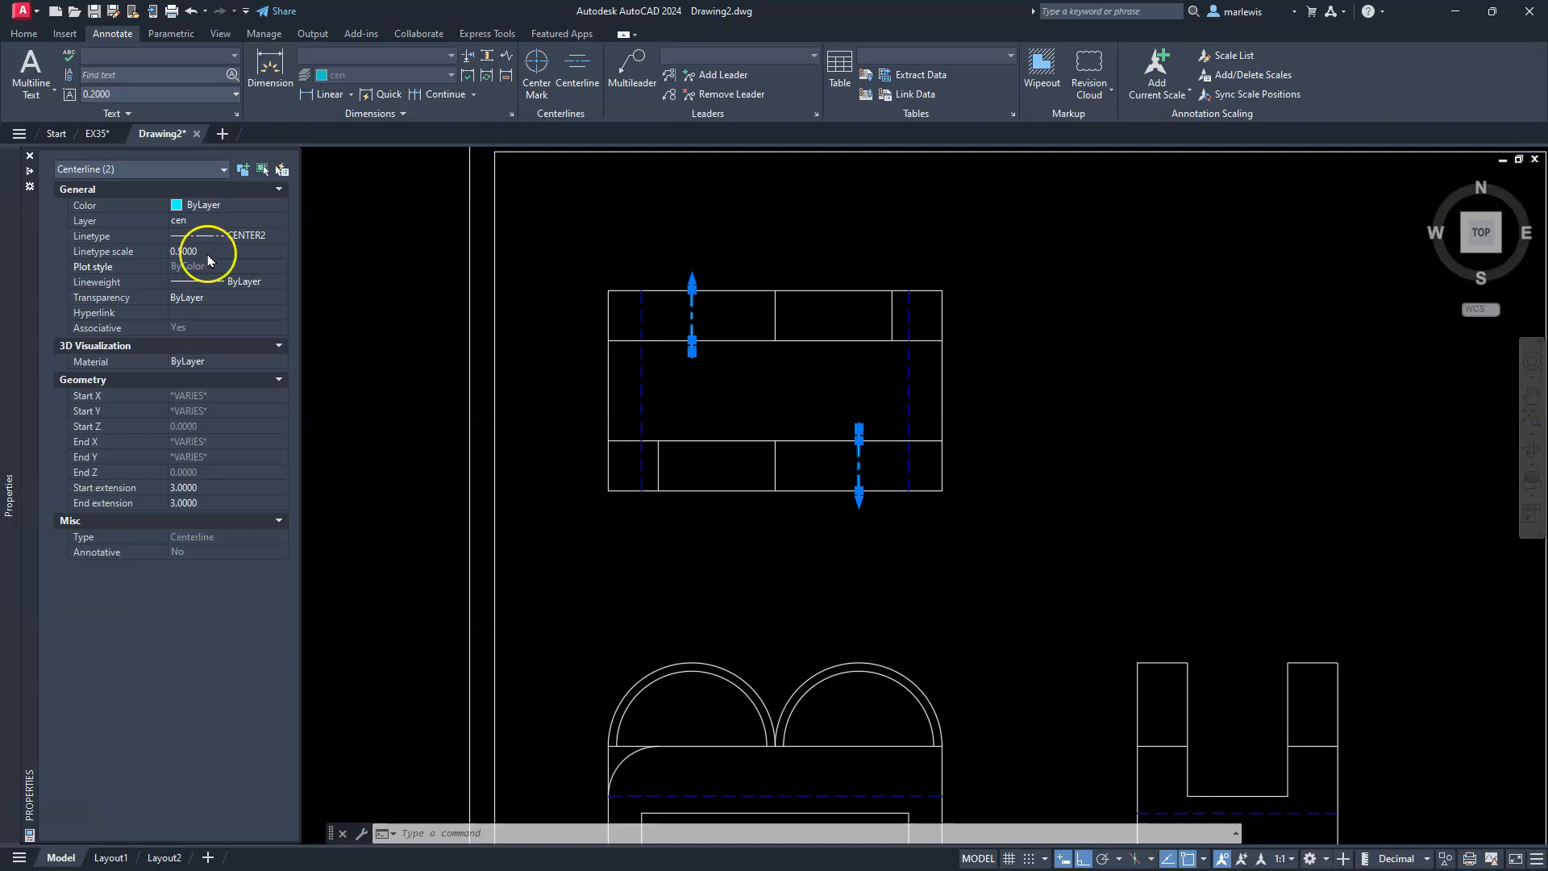
{"action": "scroll", "coordinate": [681, 332], "scroll_direction": "up", "scroll_amount": 5}
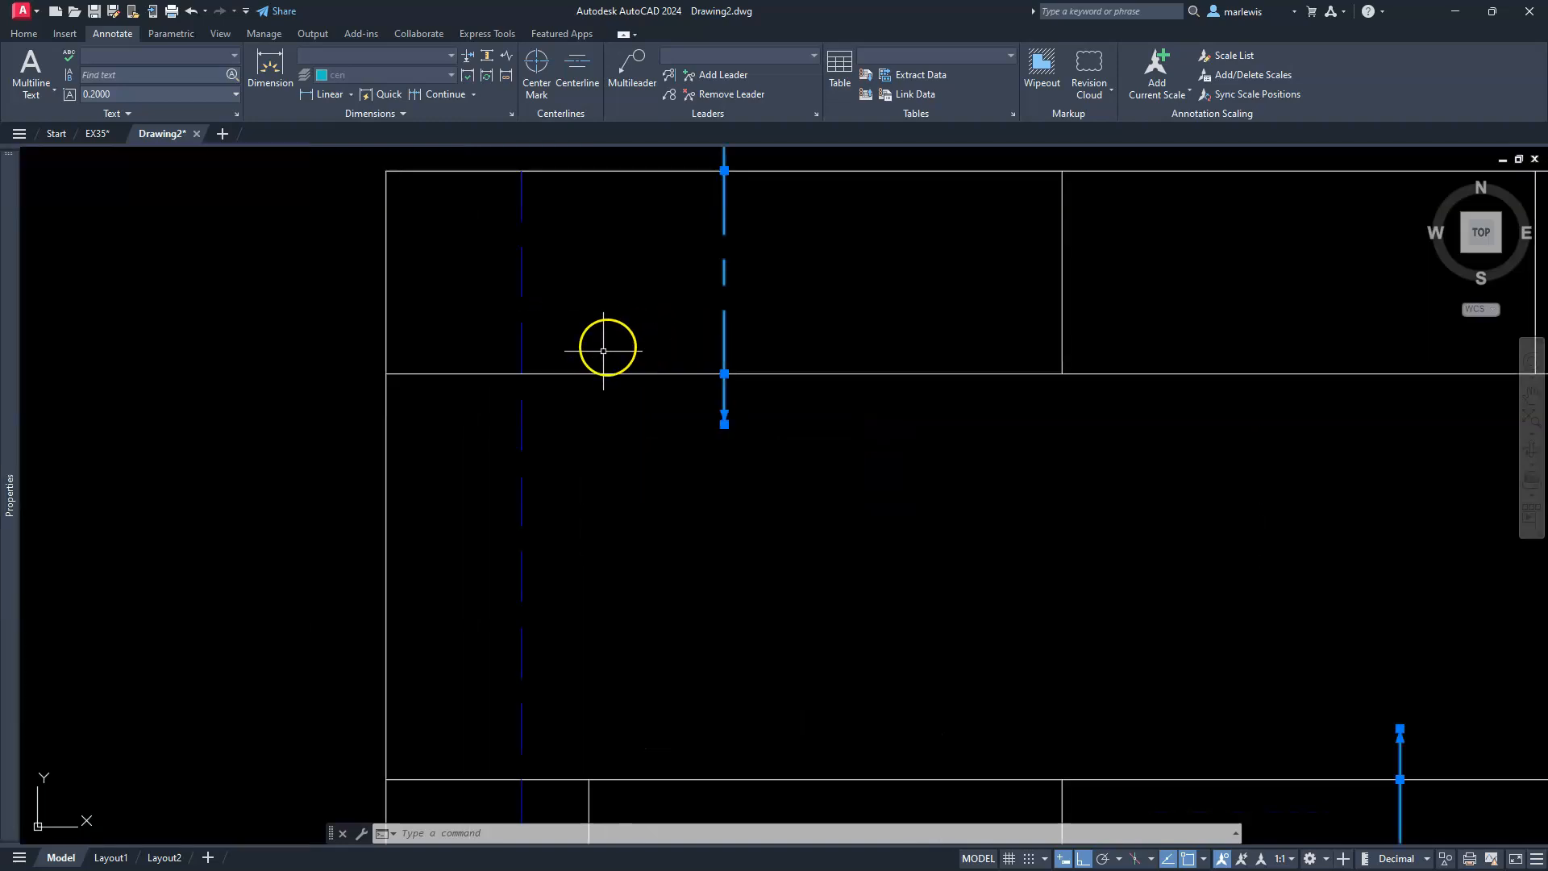
{"action": "key", "text": "Escape"}
{"action": "scroll", "coordinate": [612, 341], "scroll_direction": "down", "scroll_amount": 6}
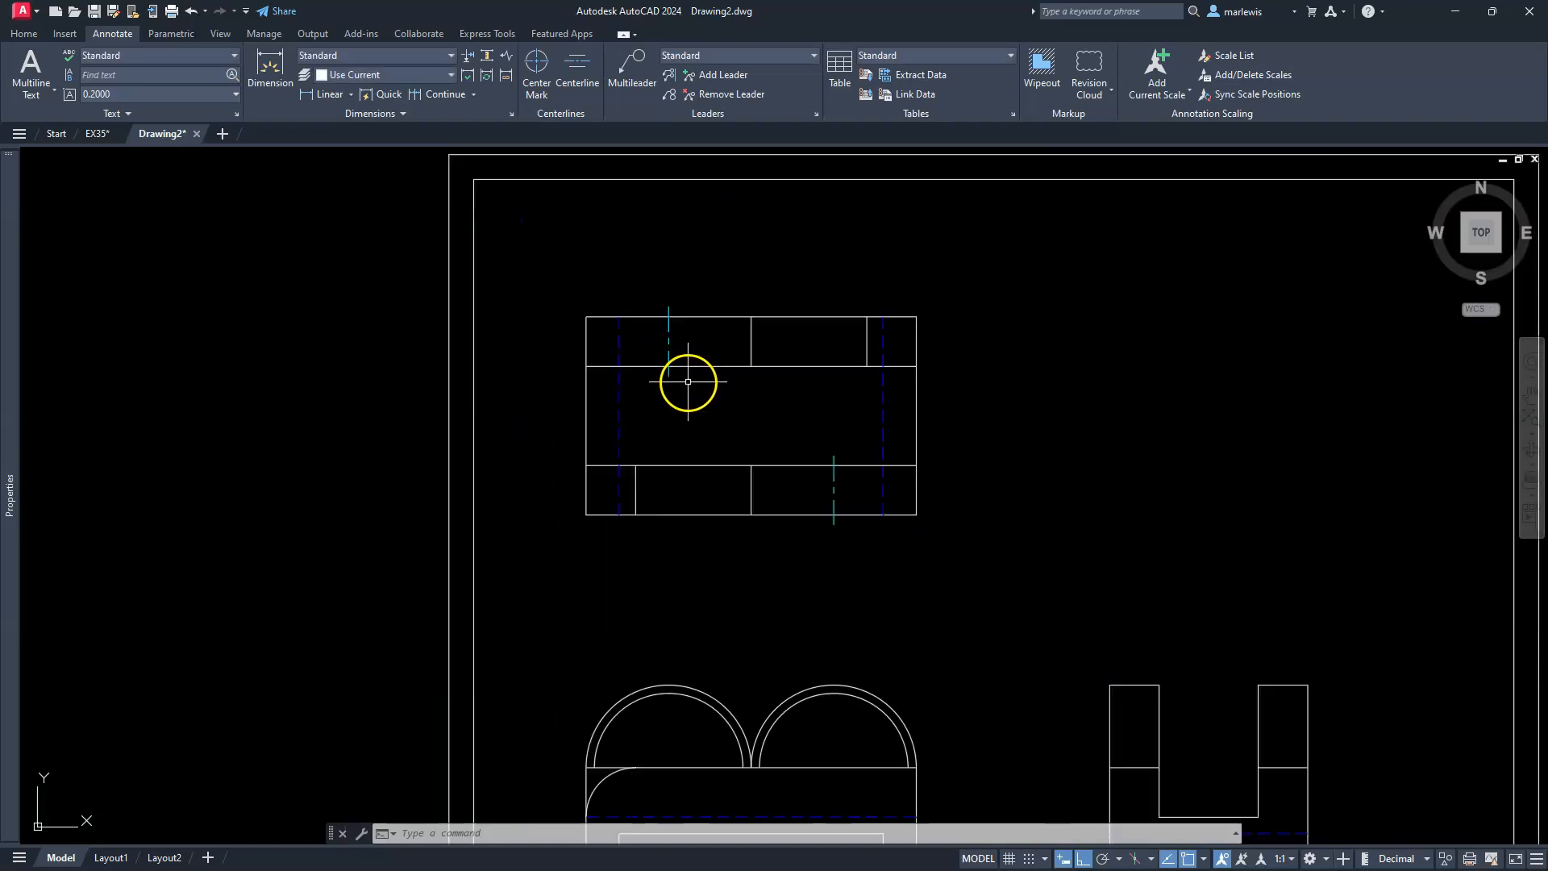
- Add center marks to the outer arcs of the front view's left and right arches
{"action": "middle_click_drag", "start_coordinate": [775, 501], "coordinate": [658, 371]}
{"action": "middle_click_drag", "start_coordinate": [784, 529], "coordinate": [805, 442]}
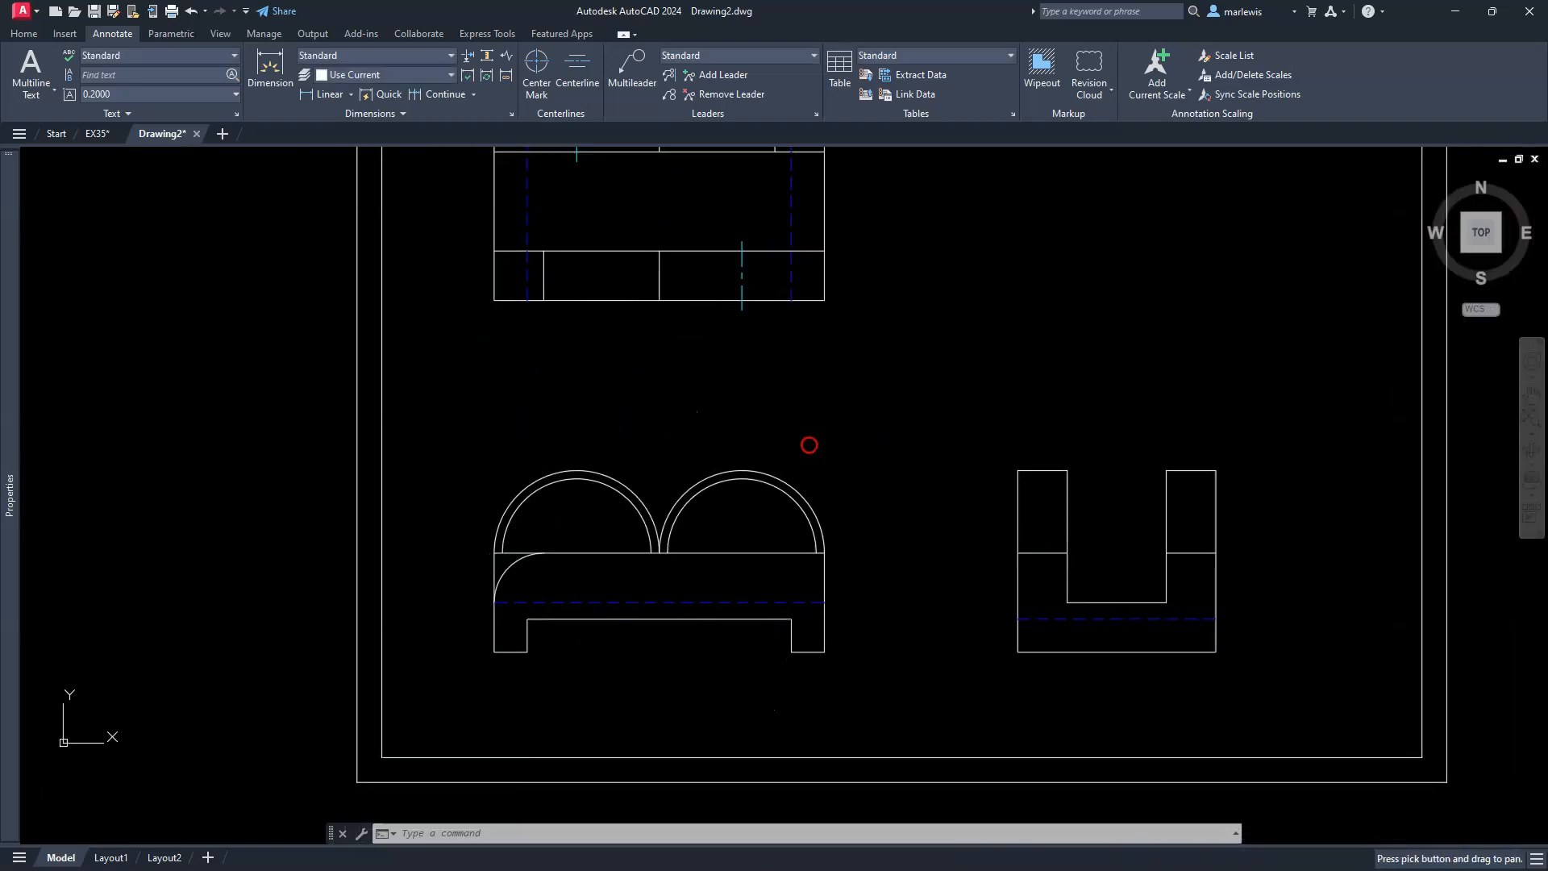
{"action": "middle_click_drag", "start_coordinate": [750, 505], "coordinate": [812, 464]}
{"action": "scroll", "coordinate": [689, 512], "scroll_direction": "up", "scroll_amount": 2}
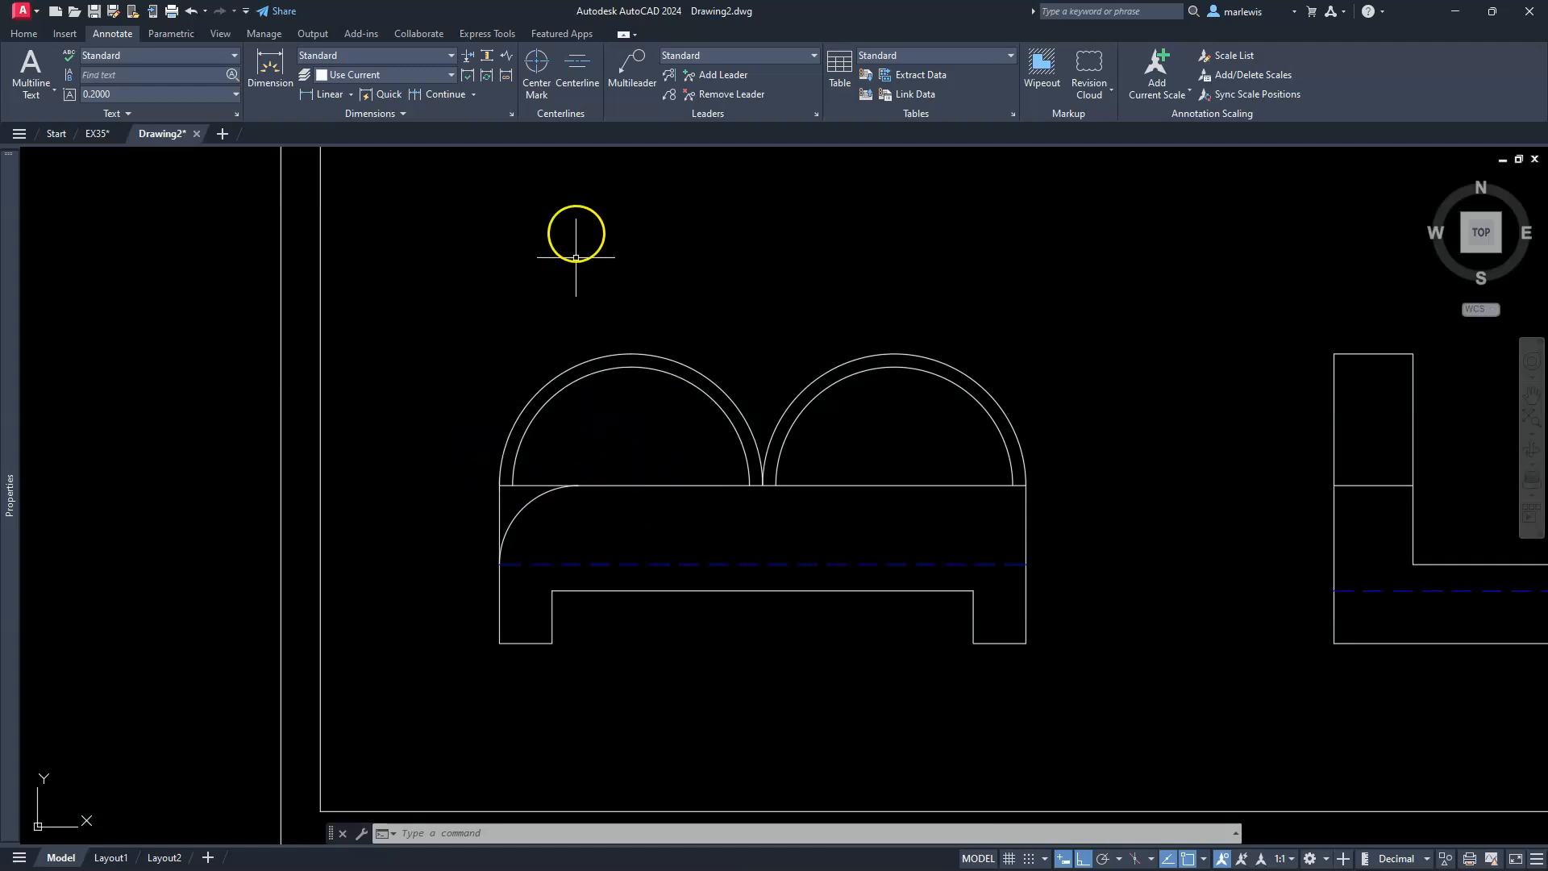
{"action": "left_click", "coordinate": [538, 64]}
{"action": "left_click", "coordinate": [632, 353]}
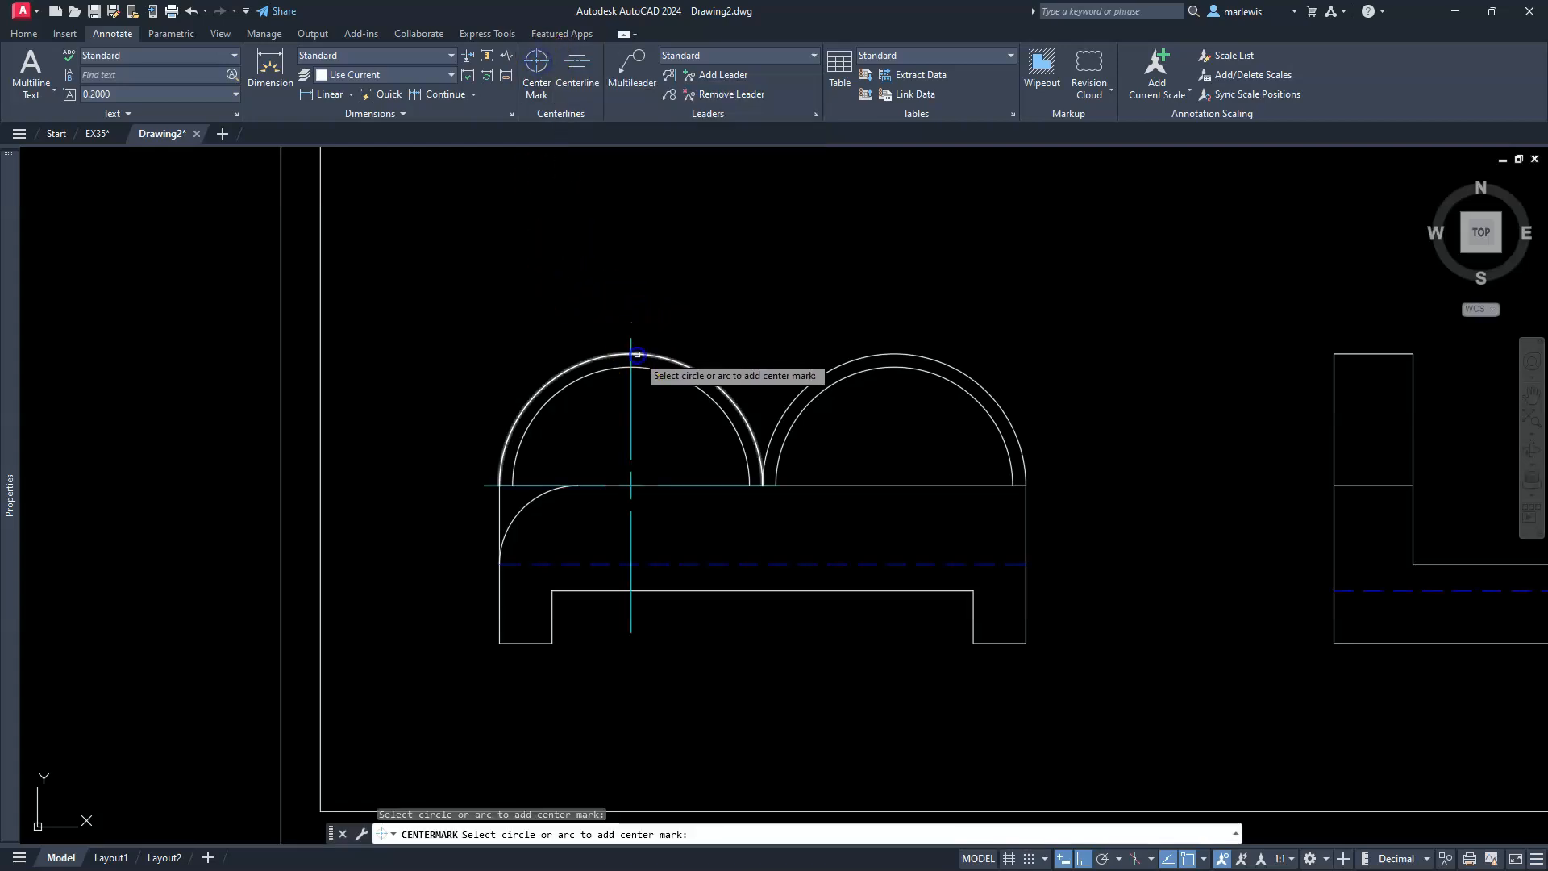
{"action": "left_click", "coordinate": [846, 359]}
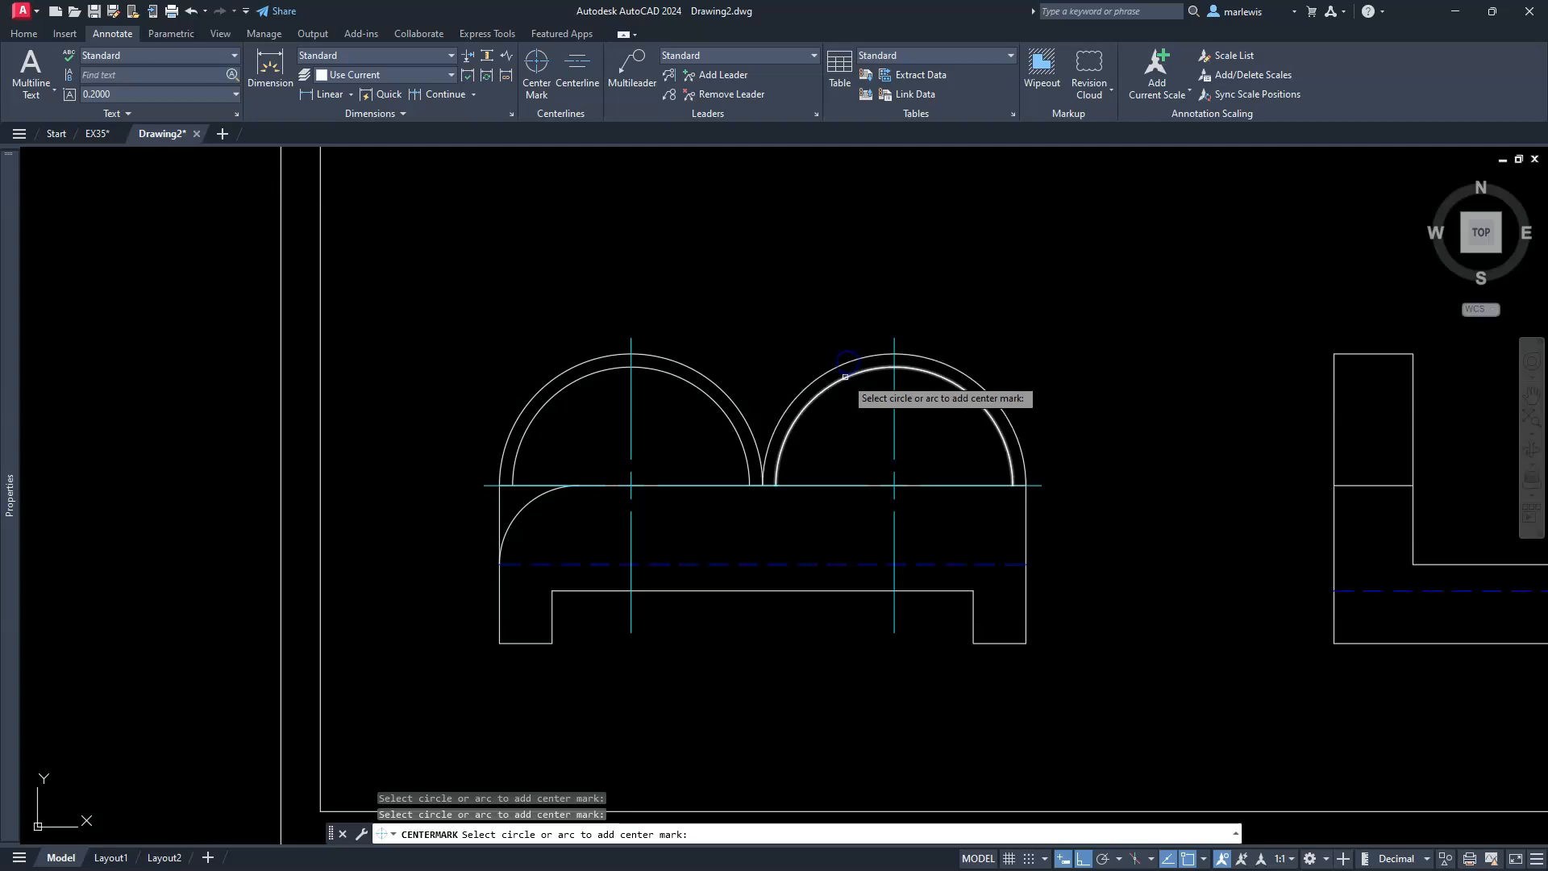
{"action": "key", "text": "Escape"}
- Shorten the right arch center mark's horizontal line on both sides, leaving only the small center cross
{"action": "scroll", "coordinate": [774, 517], "scroll_direction": "up", "scroll_amount": 4}
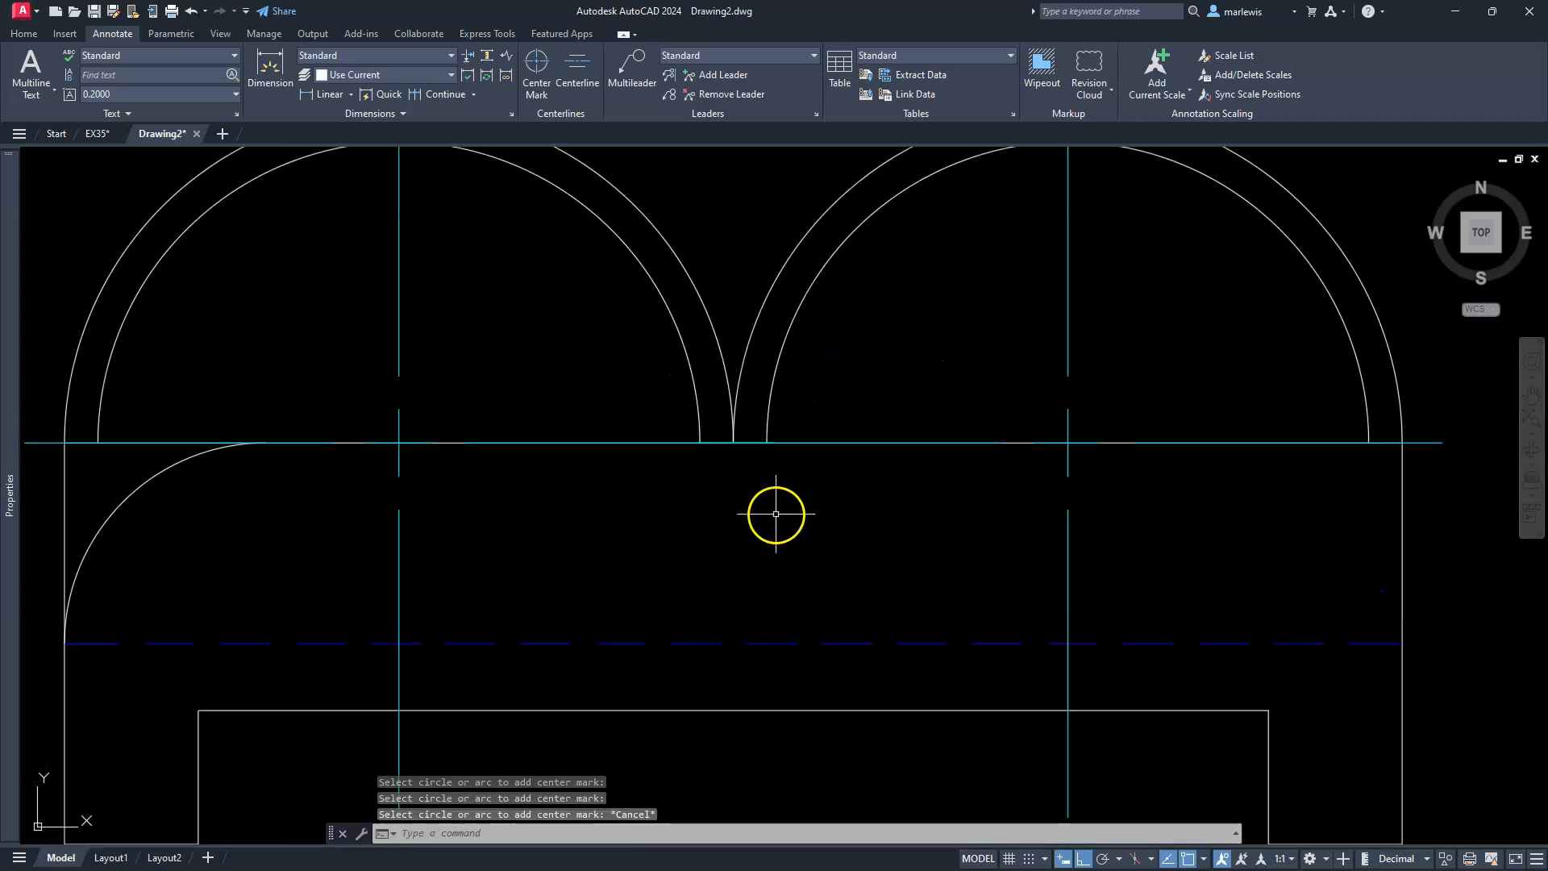
{"action": "left_click", "coordinate": [1259, 317]}
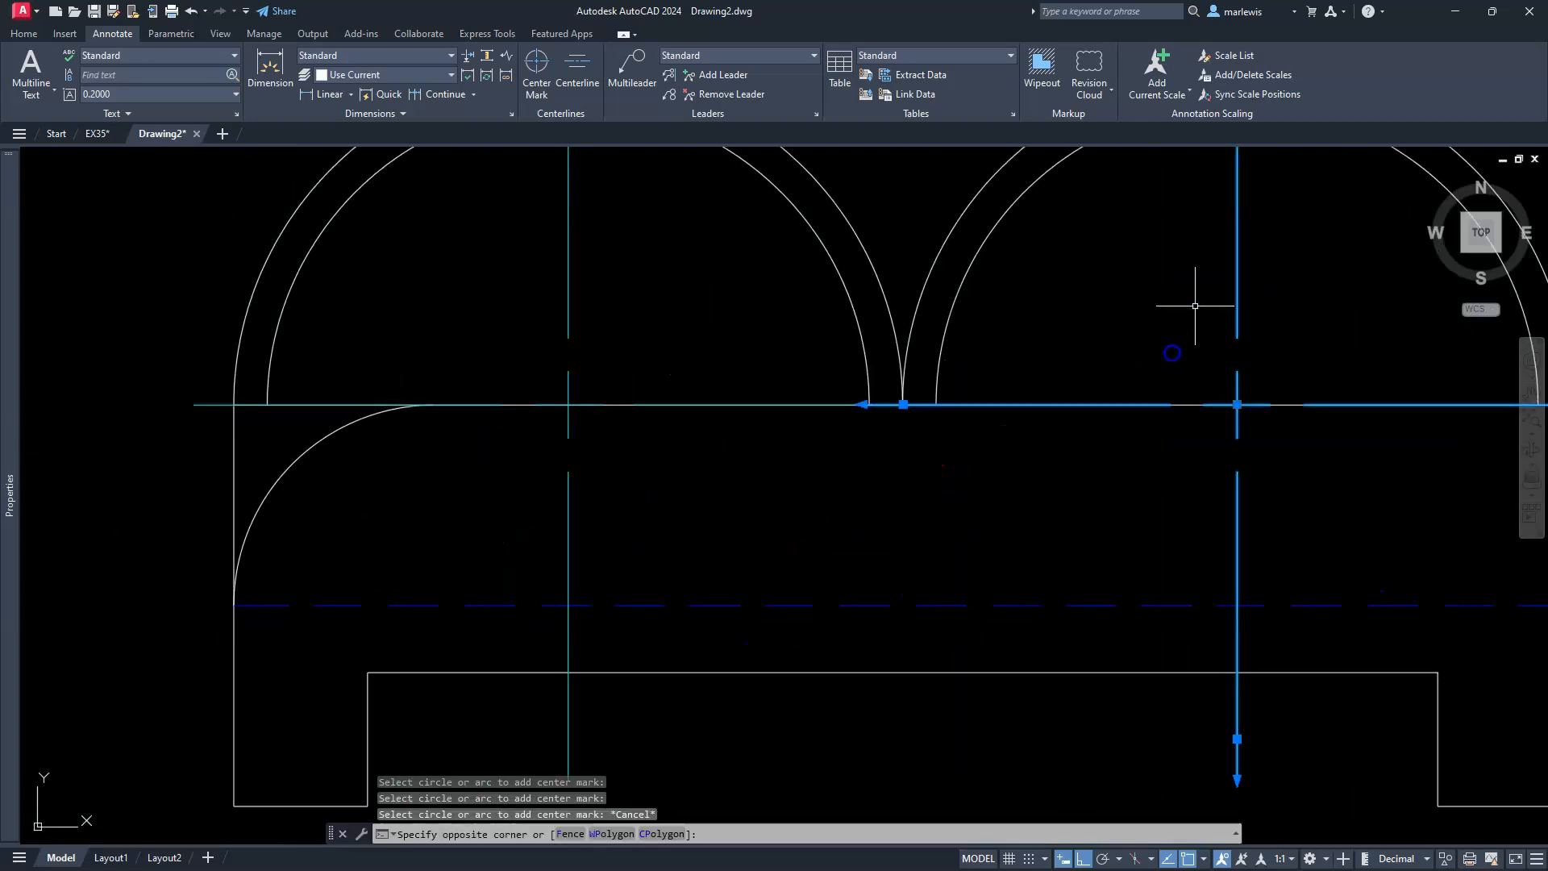
{"action": "left_click", "coordinate": [1171, 352]}
{"action": "middle_click_drag", "start_coordinate": [1171, 352], "coordinate": [951, 380]}
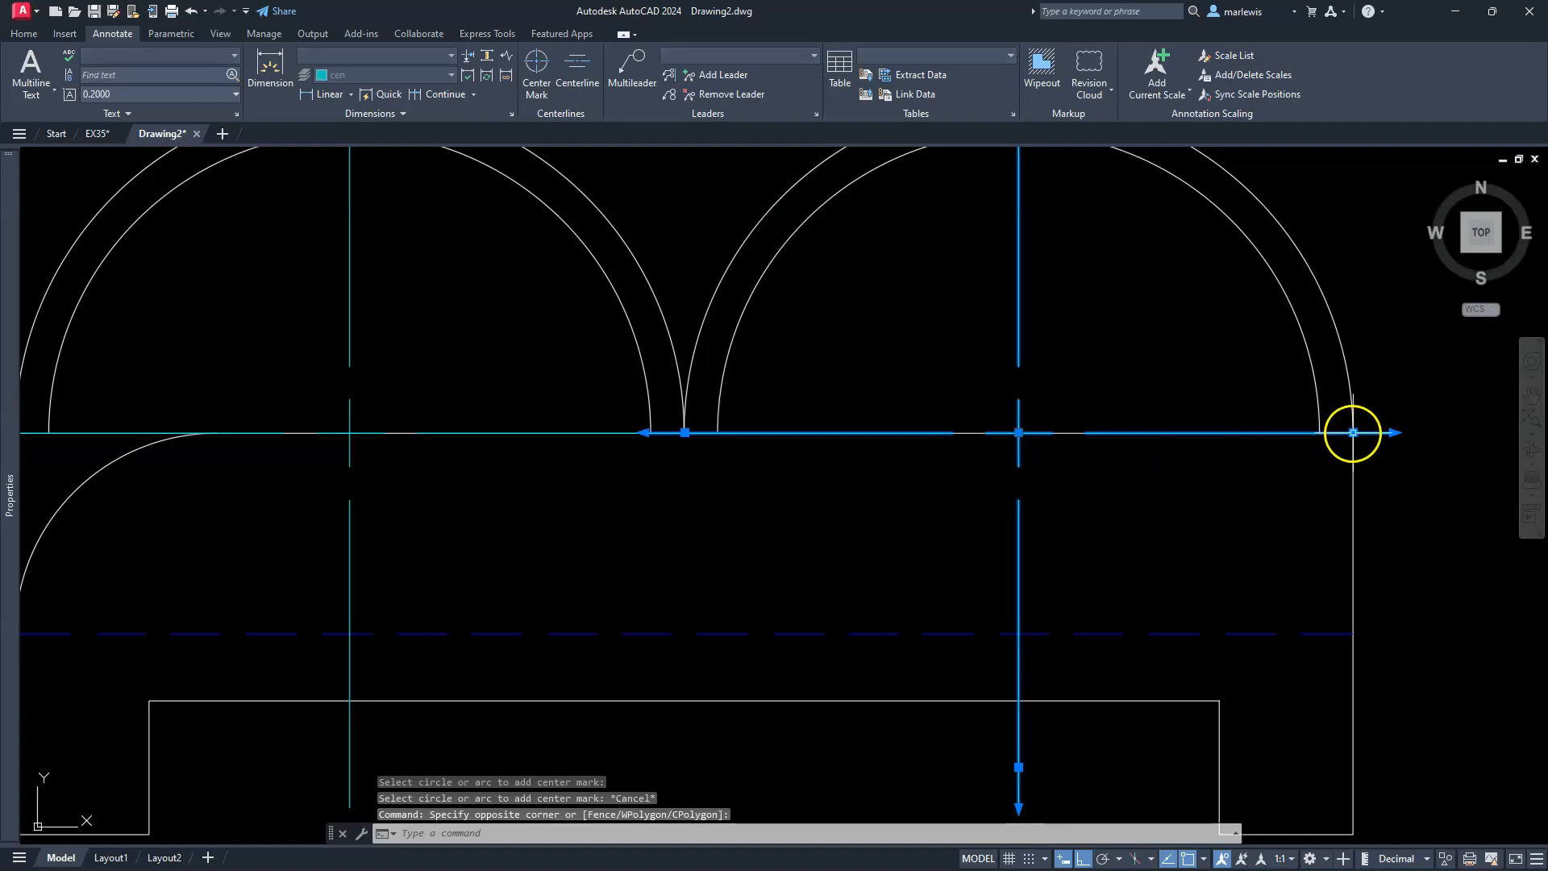
{"action": "left_click", "coordinate": [1353, 432]}
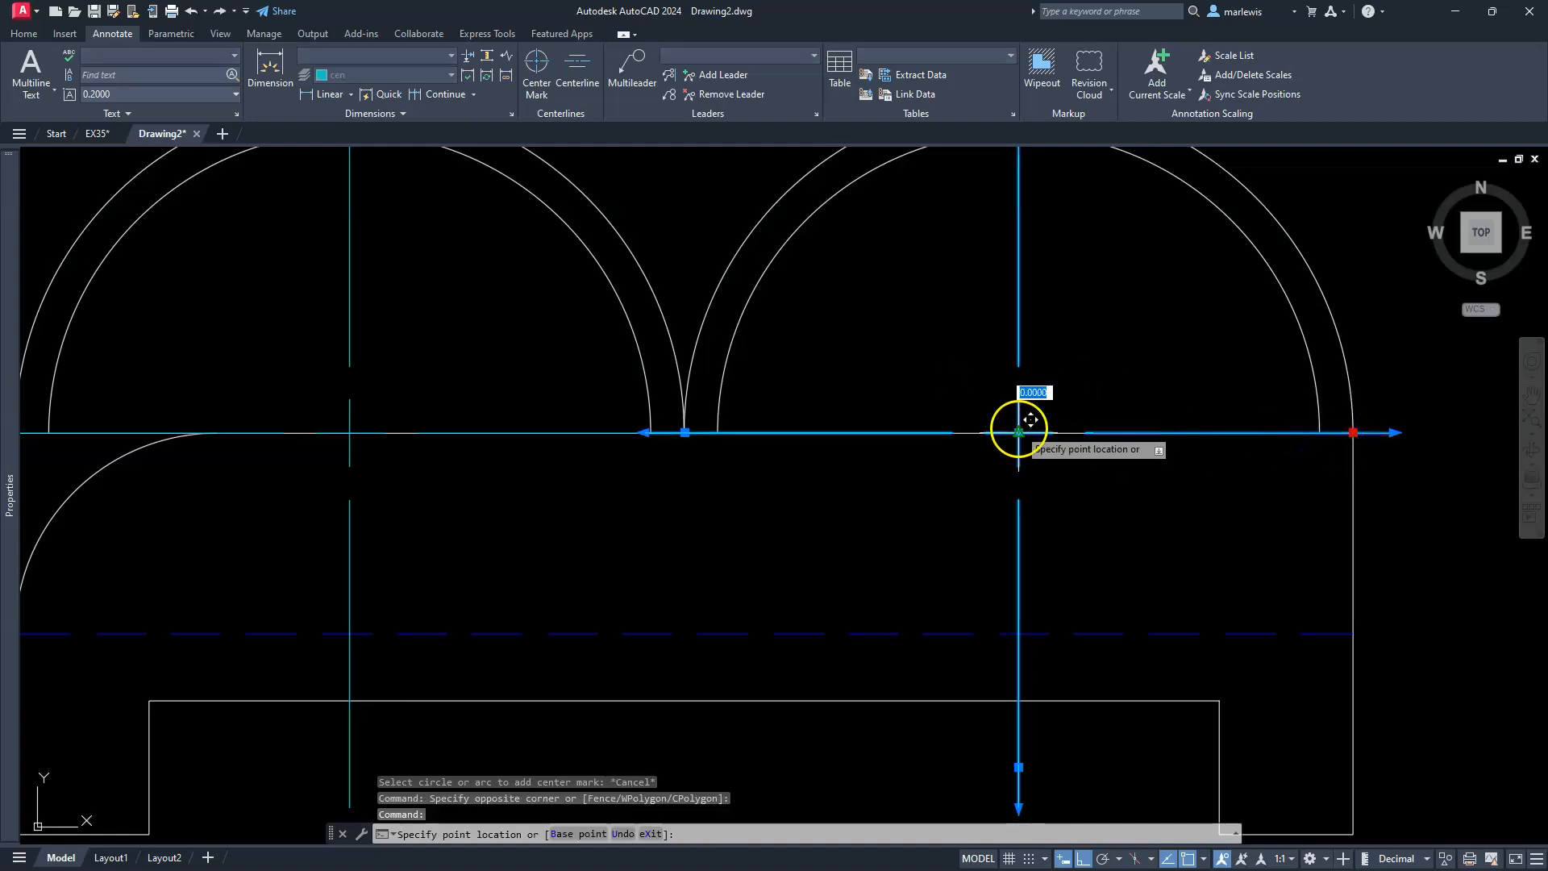
{"action": "left_click", "coordinate": [1018, 432]}
{"action": "left_click", "coordinate": [684, 432]}
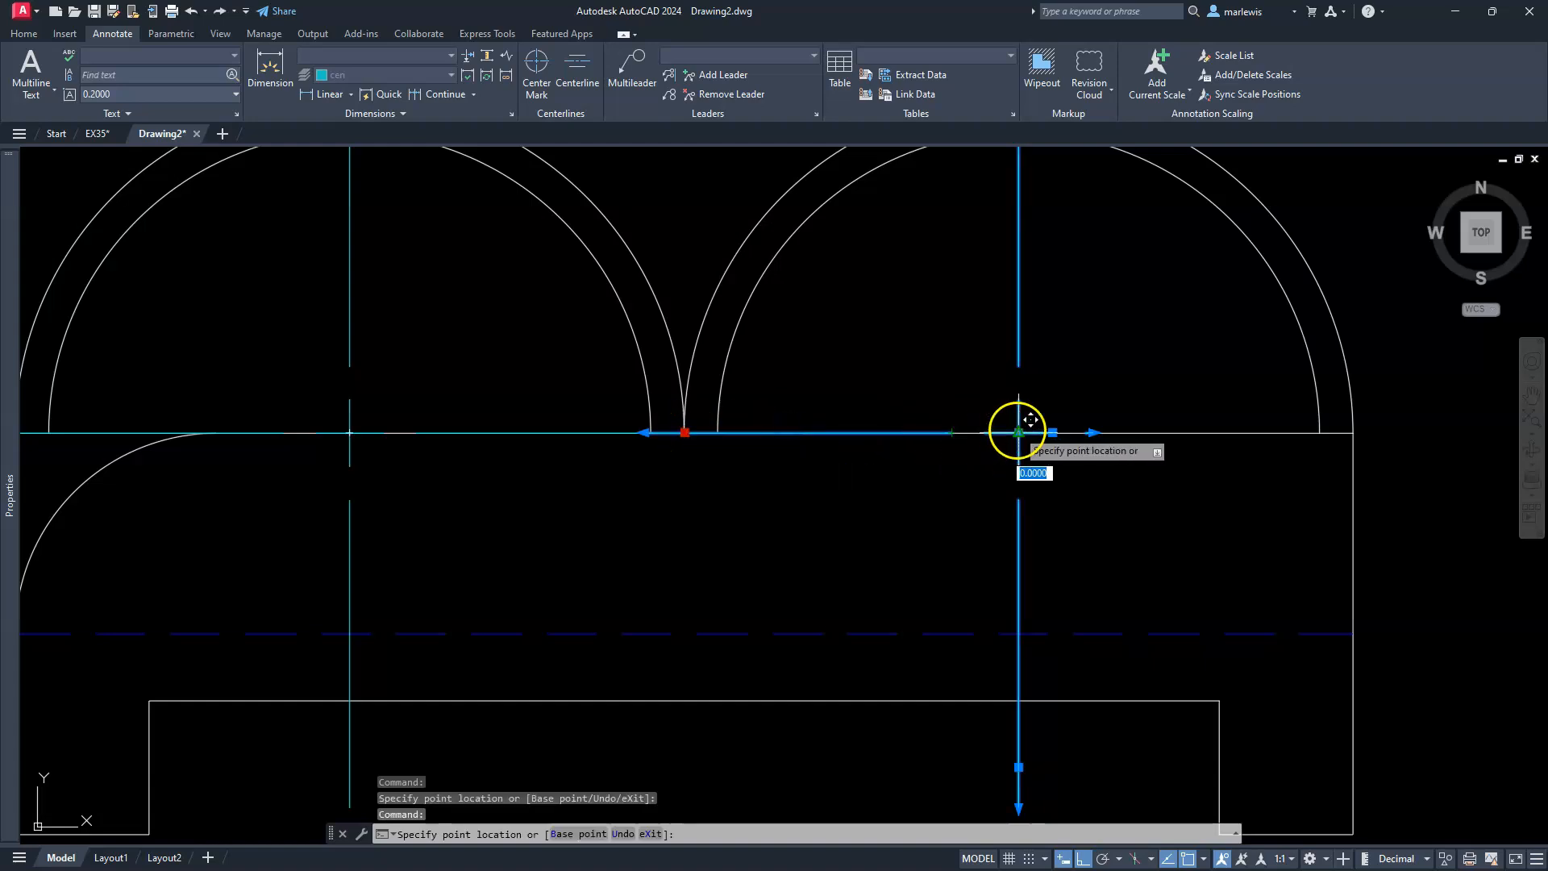
{"action": "key", "text": "Escape"}
{"action": "scroll", "coordinate": [887, 443], "scroll_direction": "down", "scroll_amount": 2}
{"action": "middle_click_drag", "start_coordinate": [884, 467], "coordinate": [1117, 489]}
{"action": "key", "text": "Escape"}
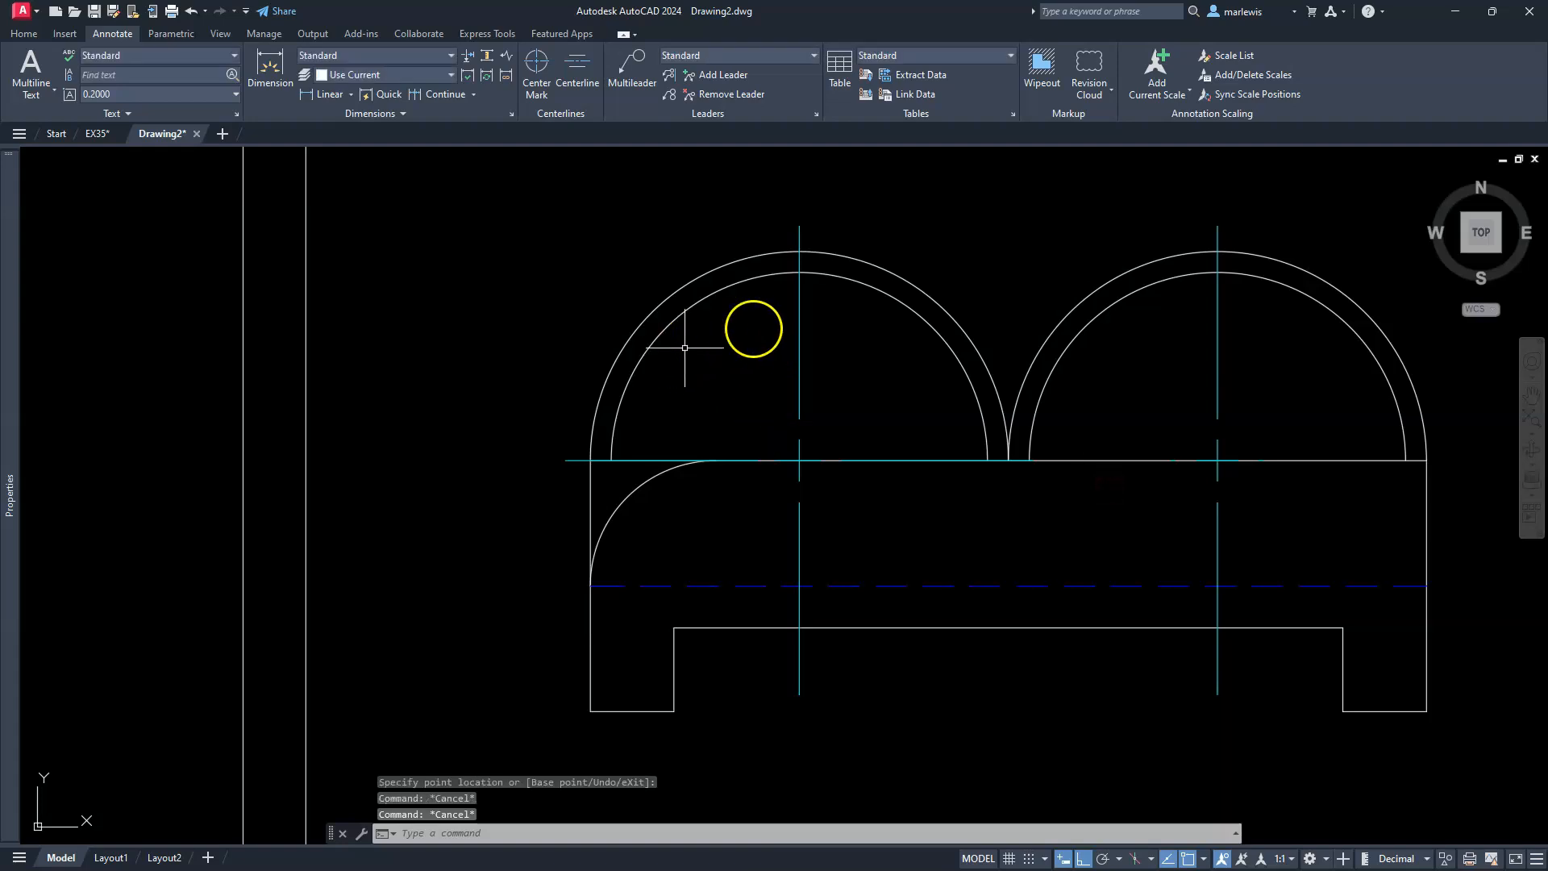
- Shorten the left arch center mark's horizontal line on both sides, leaving only the small center cross
{"action": "left_click", "coordinate": [799, 366]}
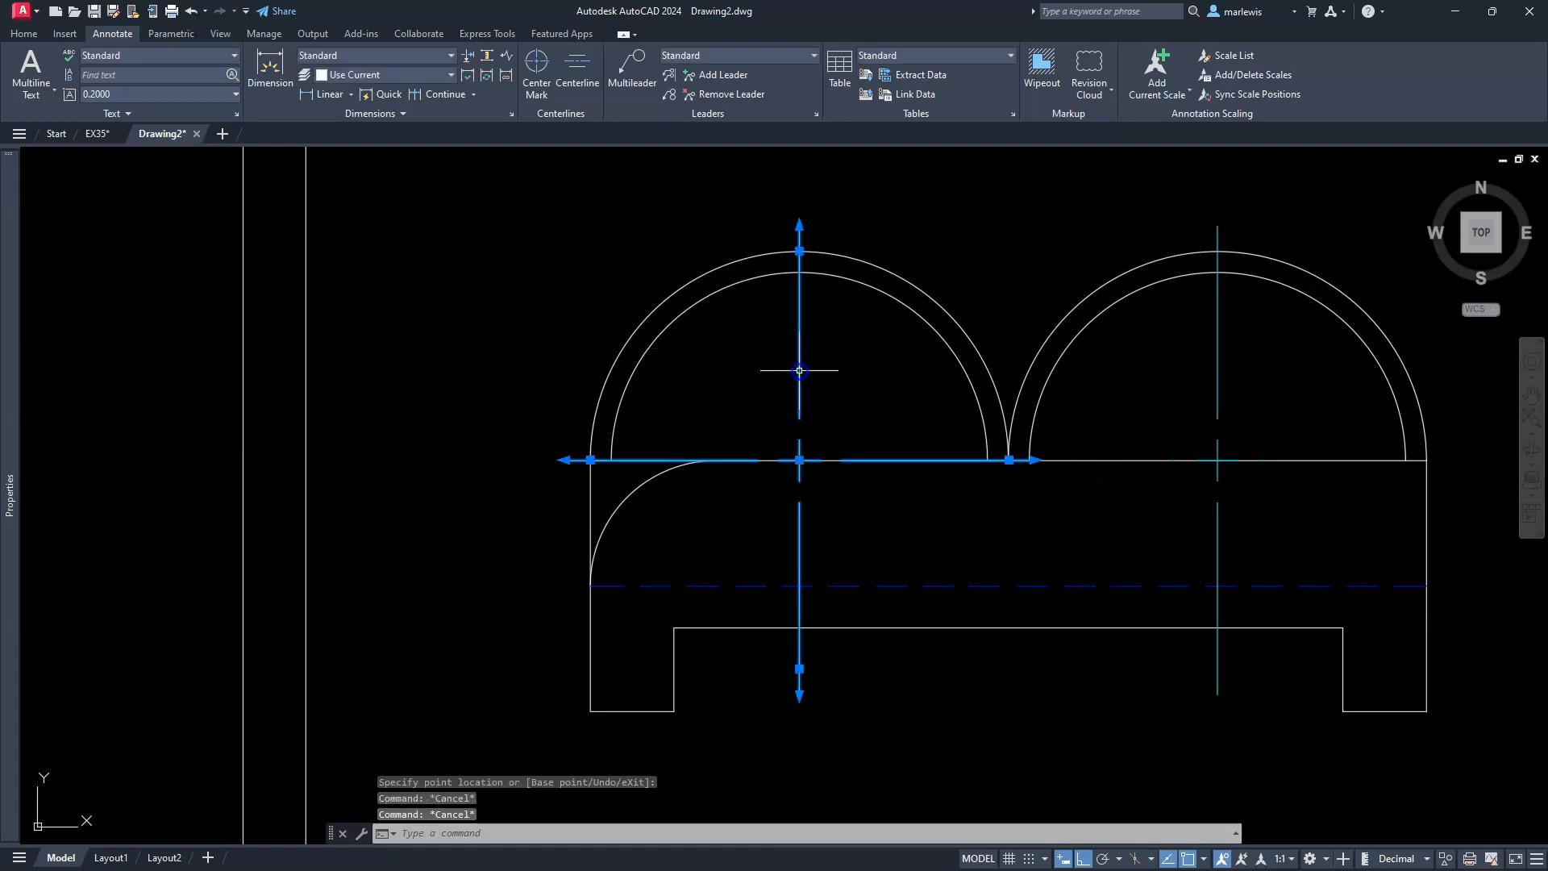
{"action": "left_click", "coordinate": [590, 460]}
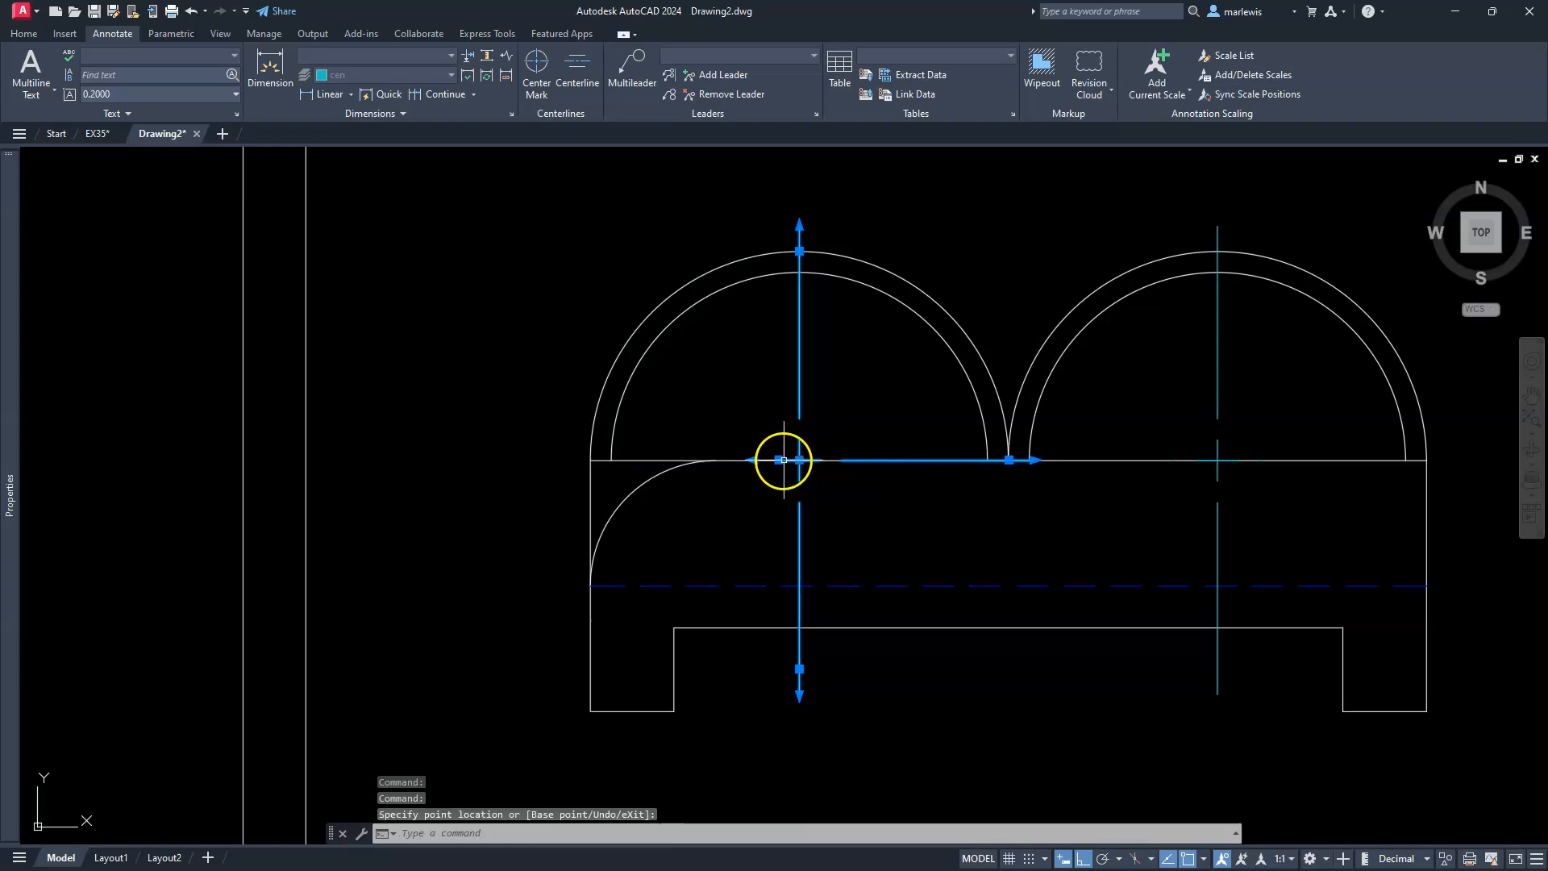
{"action": "left_click", "coordinate": [779, 461]}
{"action": "left_click", "coordinate": [799, 460]}
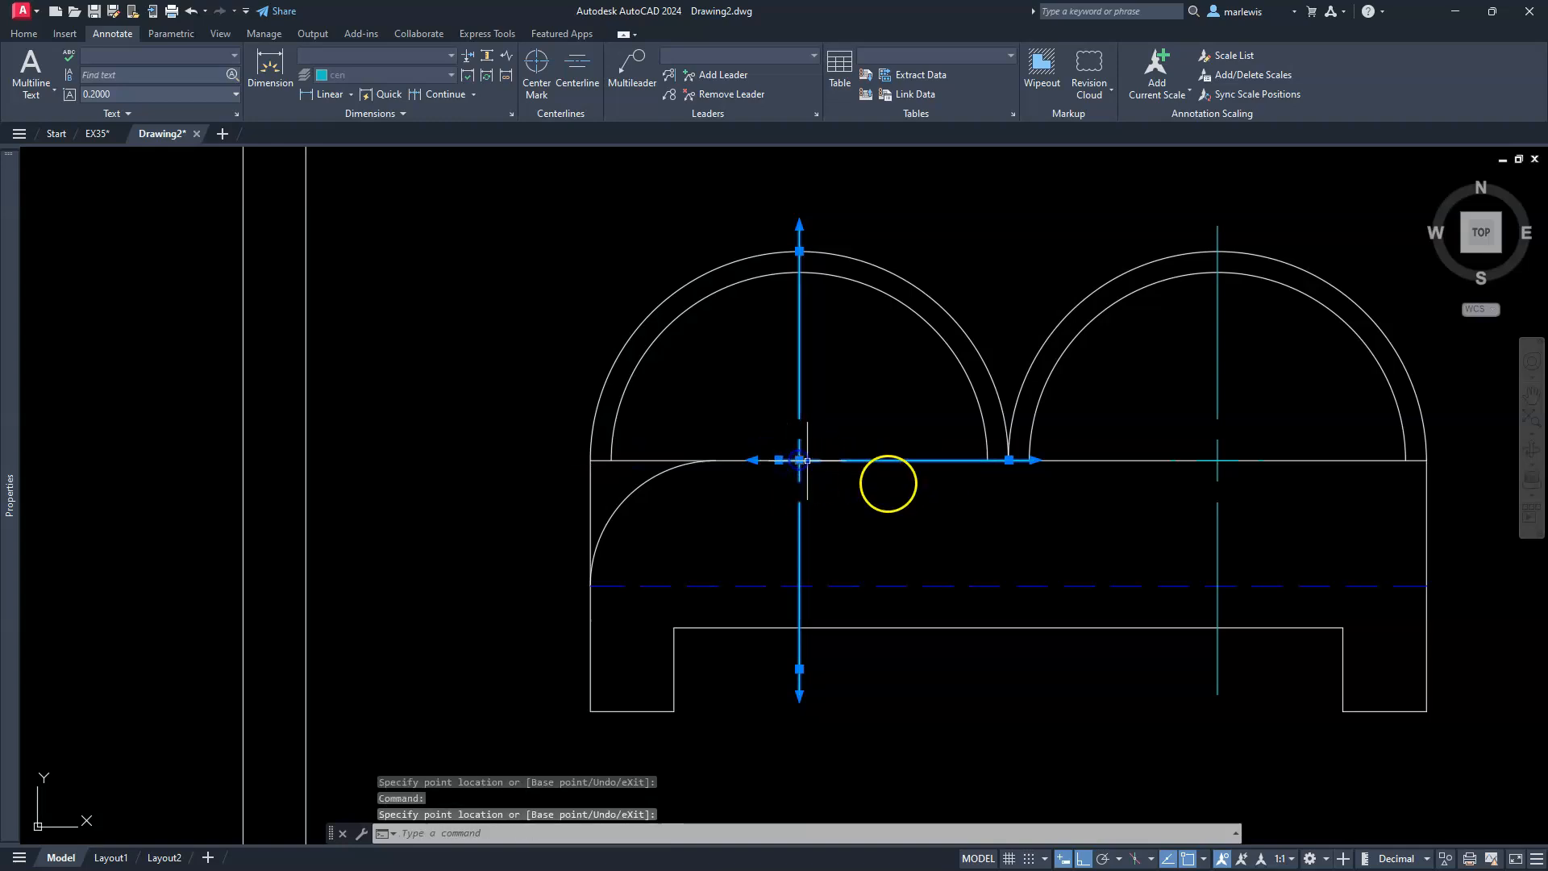
{"action": "left_click", "coordinate": [1008, 460]}
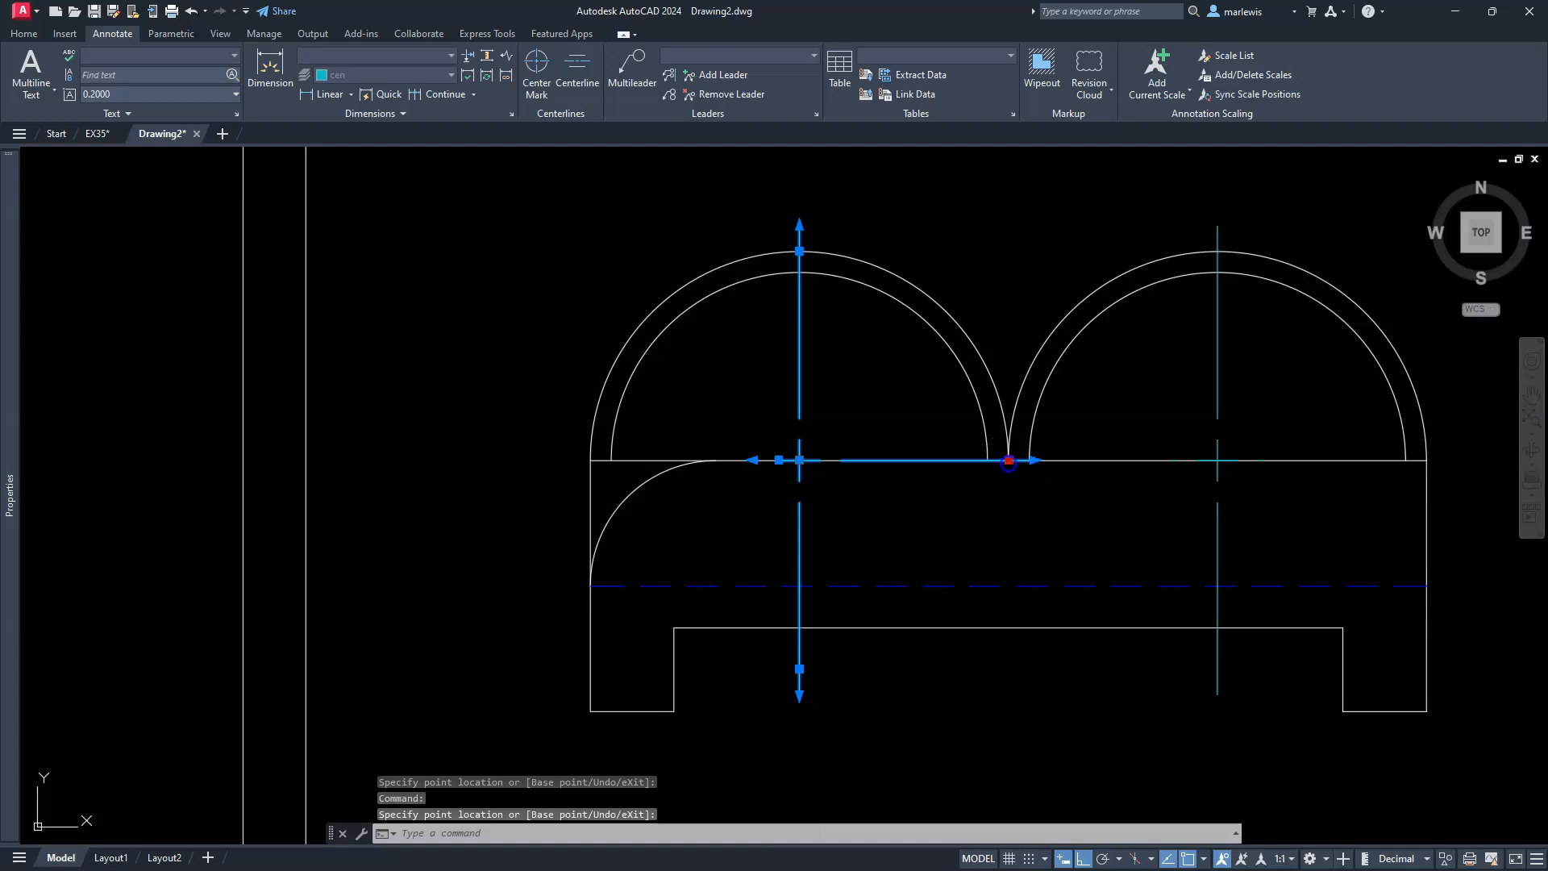
{"action": "left_click", "coordinate": [819, 461]}
- Set the left and right extensions of both arch center marks in the front view to 0
{"action": "left_click", "coordinate": [1219, 401]}
{"action": "mouse_move", "coordinate": [8, 484]}
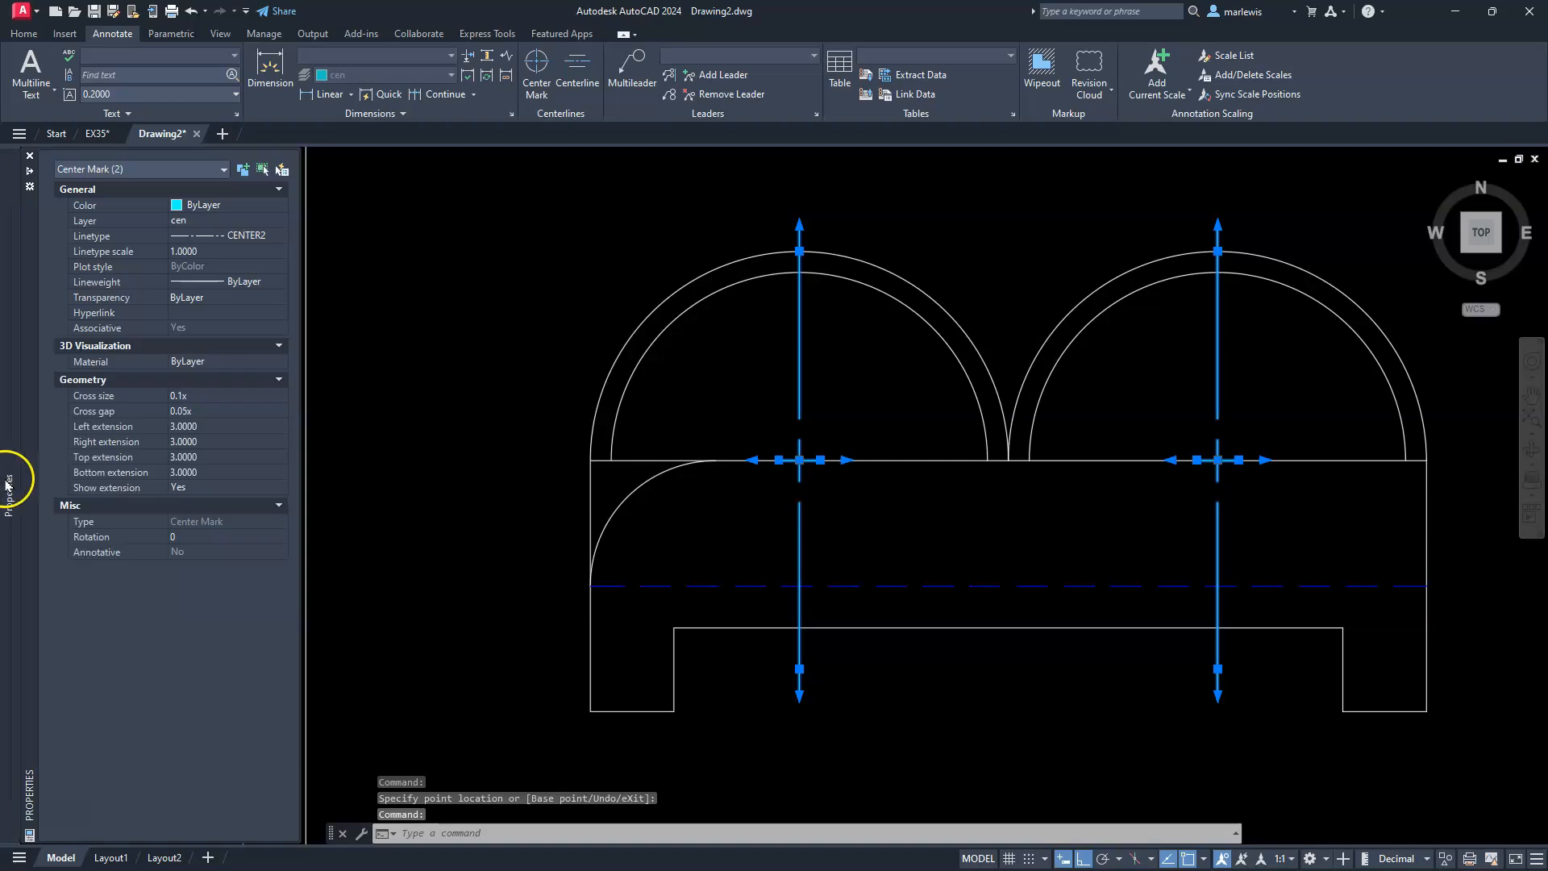
{"action": "left_click", "coordinate": [186, 427]}
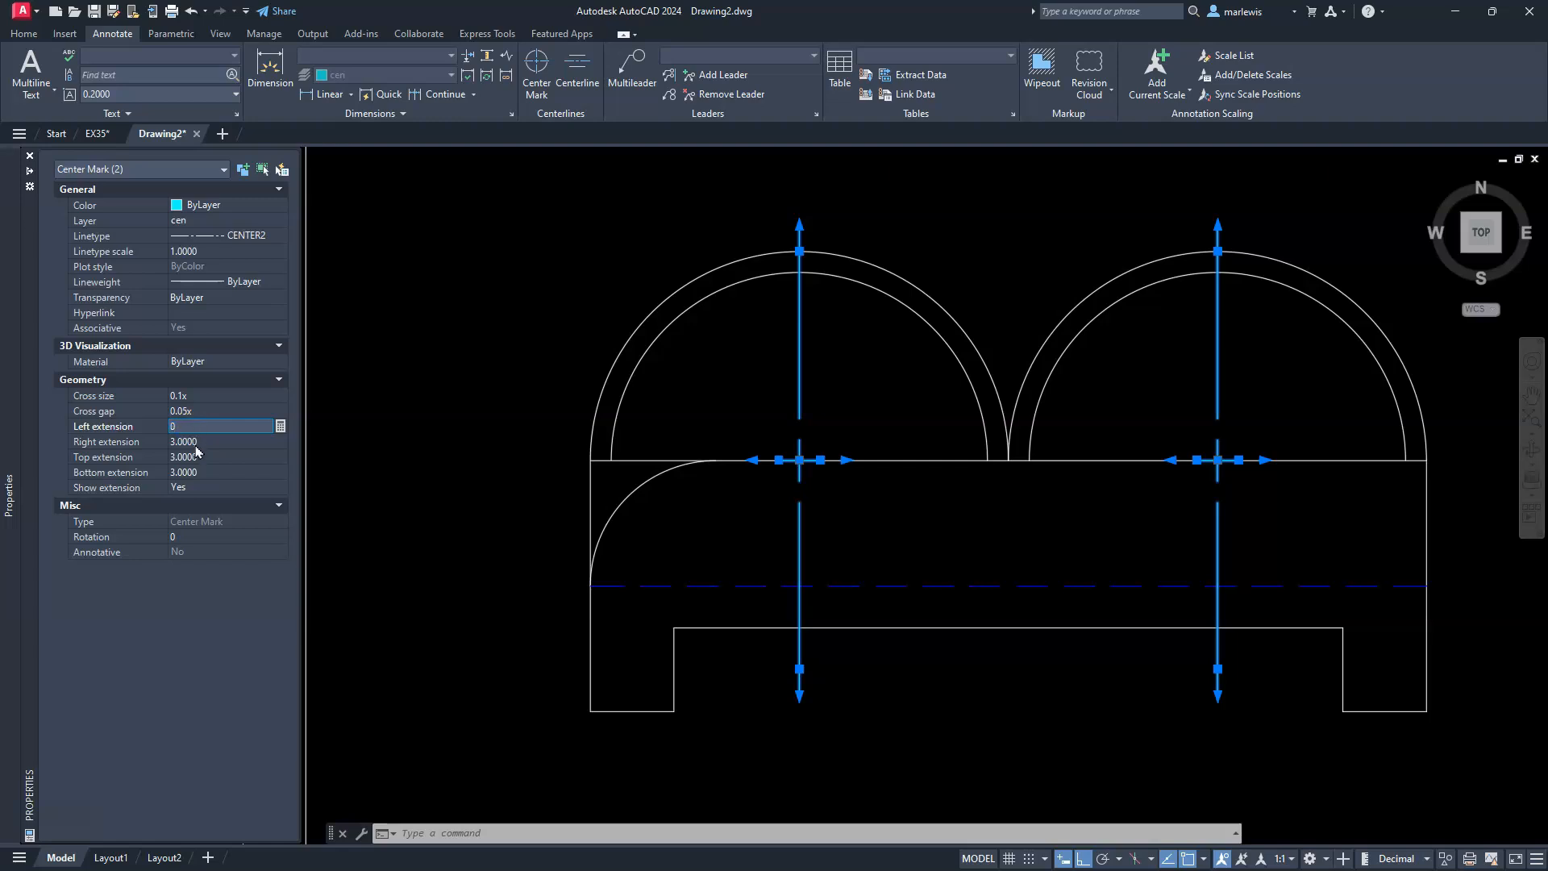
{"action": "type", "text": "0"}
{"action": "left_click", "coordinate": [196, 442]}
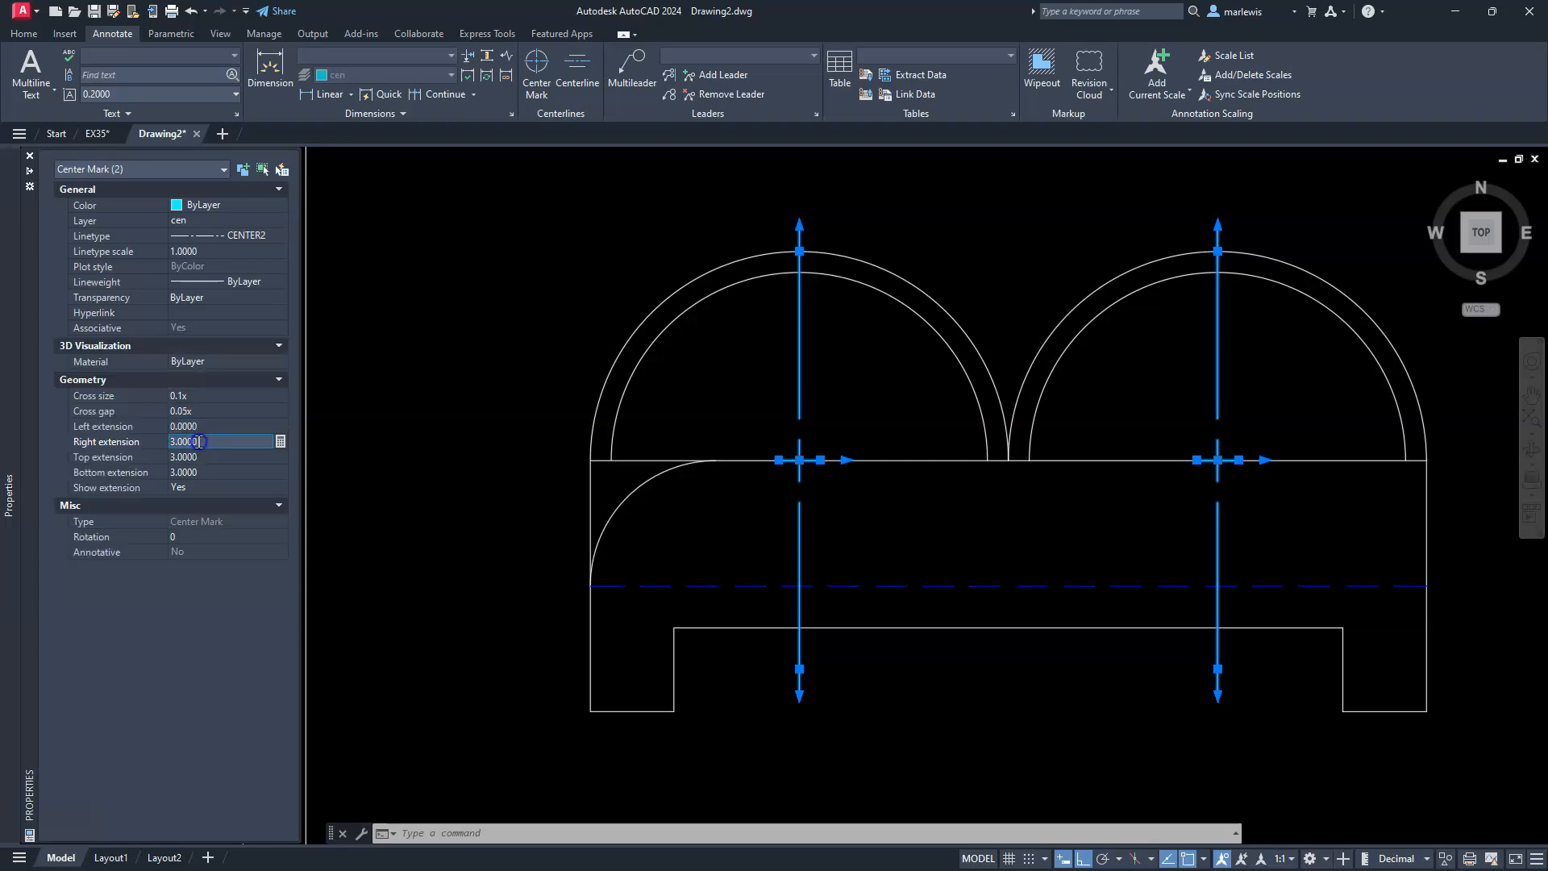
{"action": "left_click", "coordinate": [212, 451]}
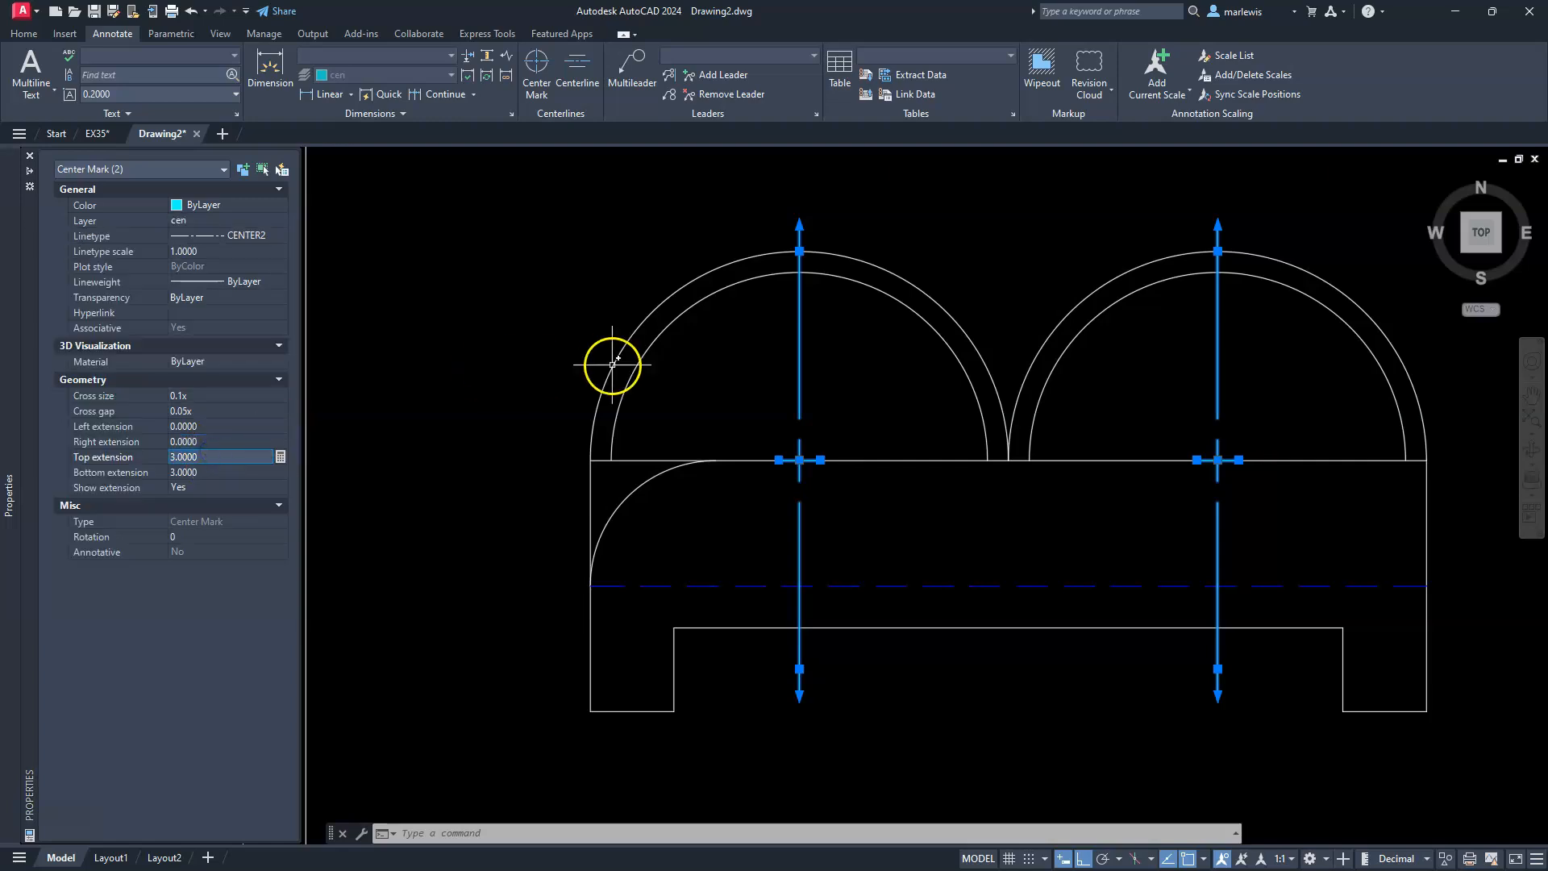
{"action": "left_click", "coordinate": [1126, 245]}
{"action": "key", "text": "Escape"}
{"action": "key", "text": "Escape"}
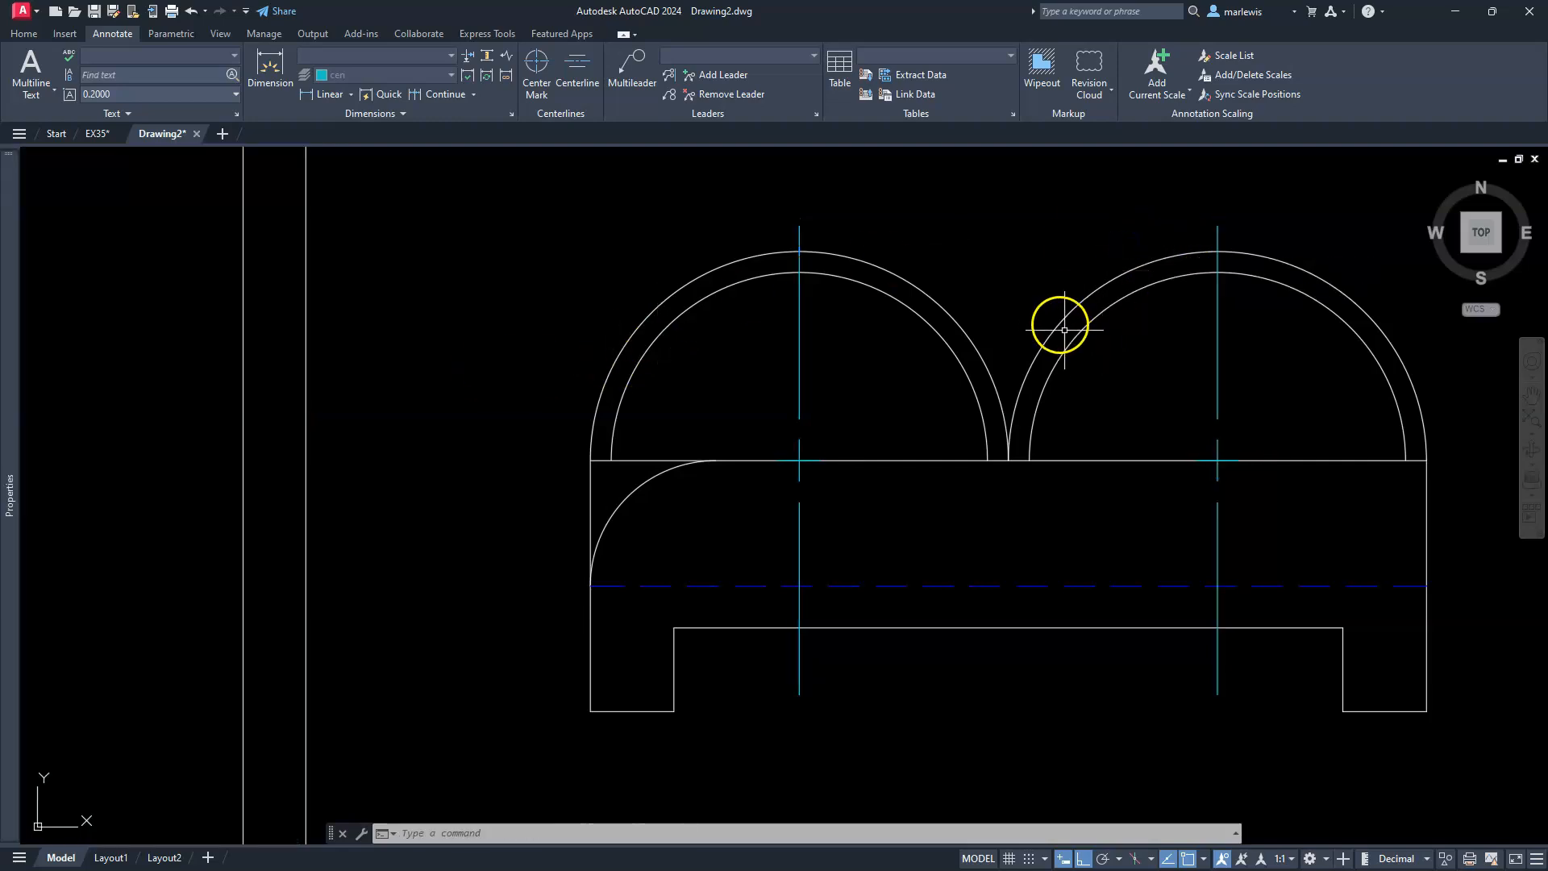
- Set the layer override for new dimensions to the dim layer
{"action": "scroll", "coordinate": [1128, 355], "scroll_direction": "down", "scroll_amount": 4}
{"action": "middle_click_drag", "start_coordinate": [1185, 380], "coordinate": [1022, 458]}
{"action": "middle_click_drag", "start_coordinate": [1155, 531], "coordinate": [1013, 595]}
{"action": "scroll", "coordinate": [935, 536], "scroll_direction": "down", "scroll_amount": 3}
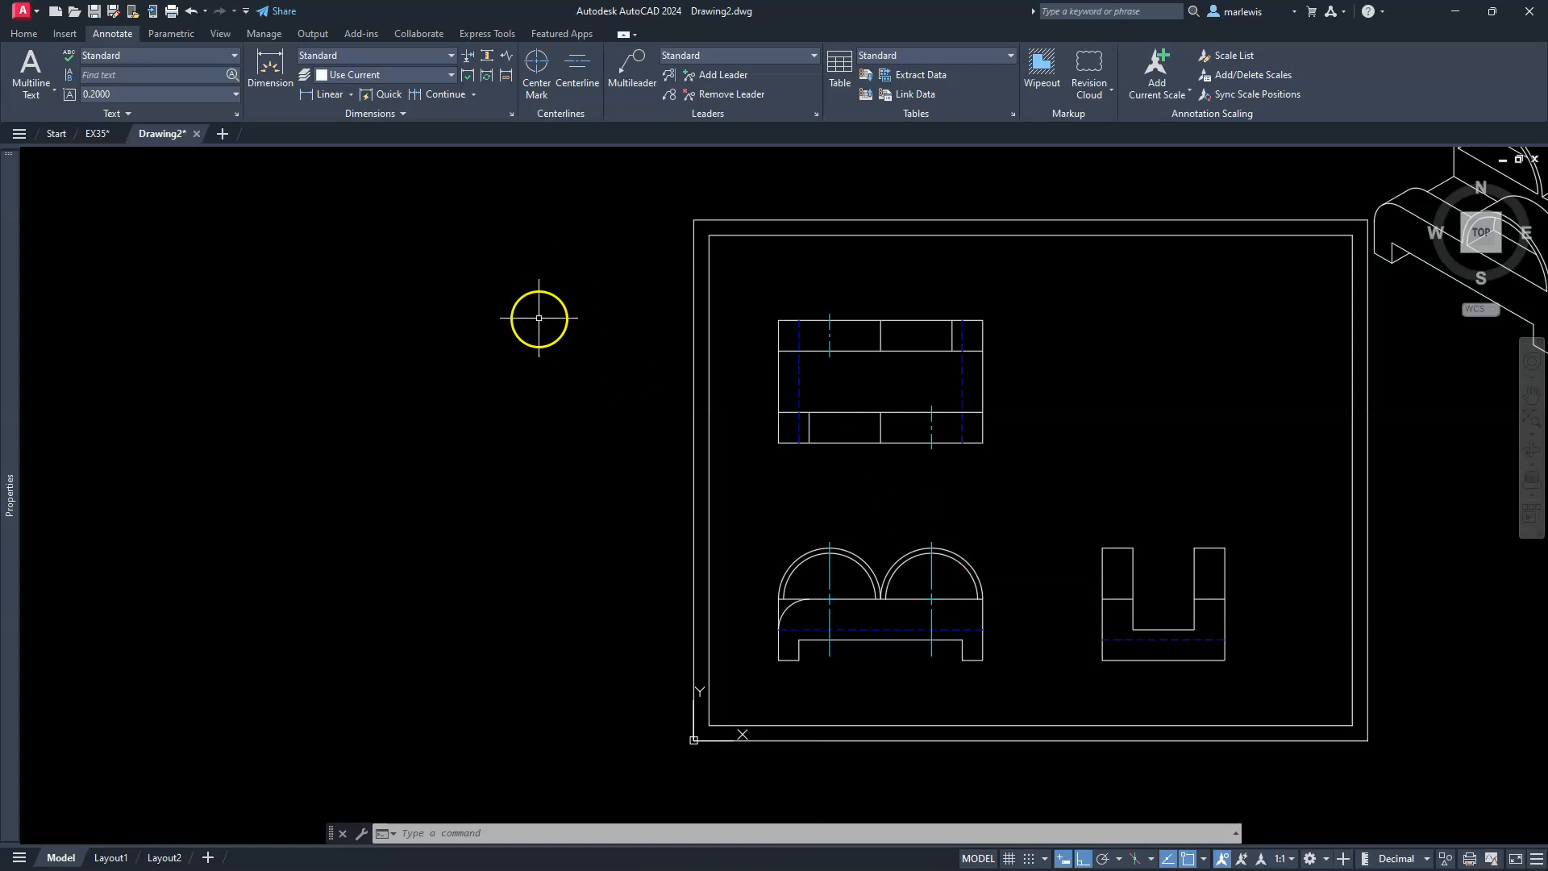
{"action": "left_click", "coordinate": [449, 76]}
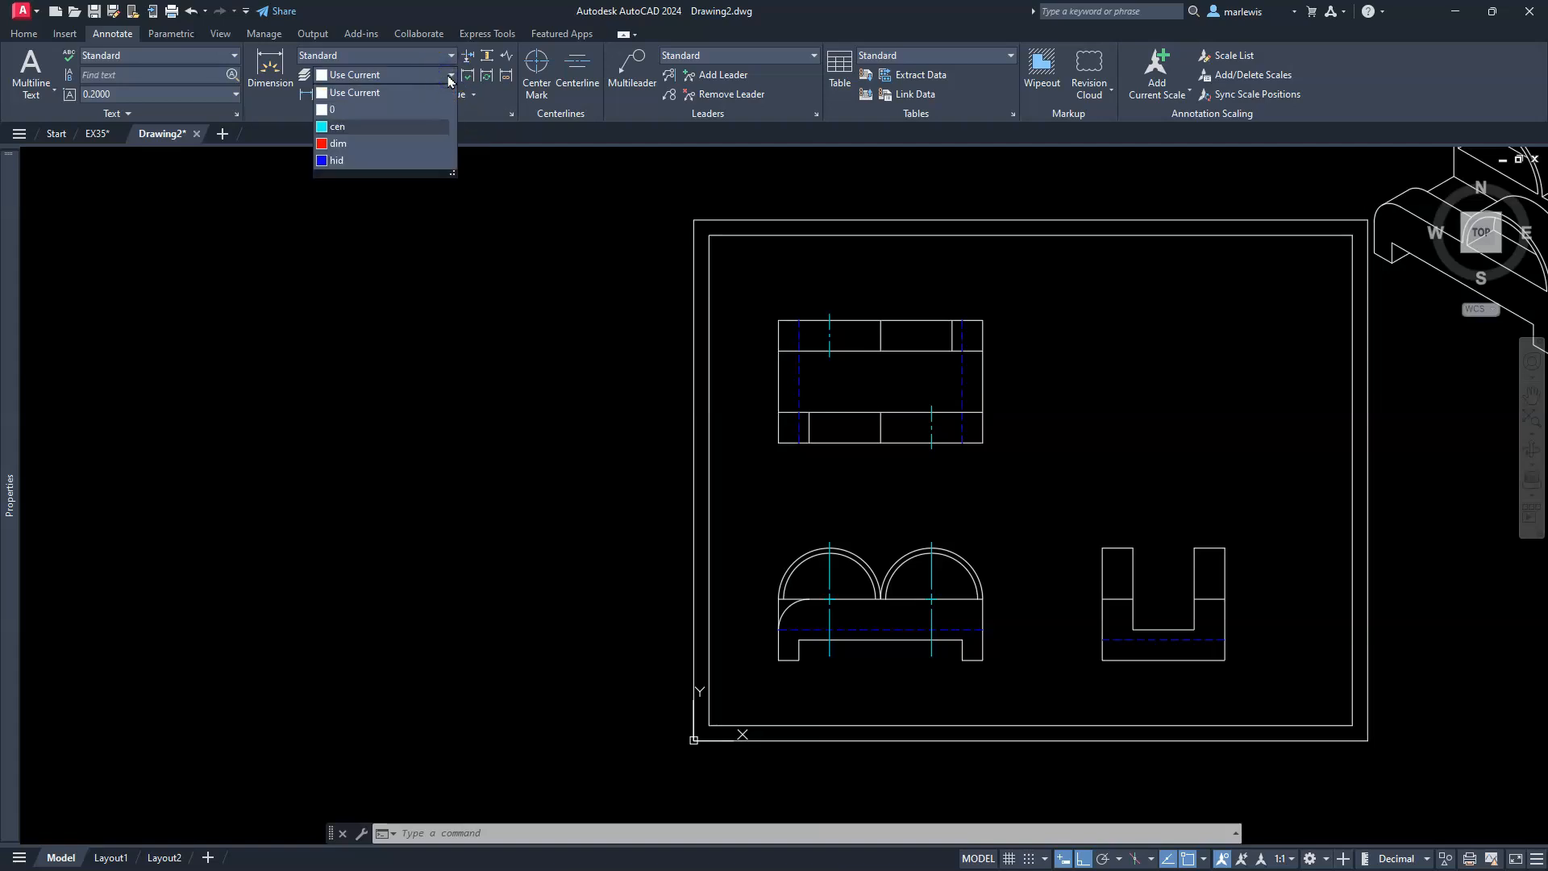
{"action": "left_click", "coordinate": [338, 144]}
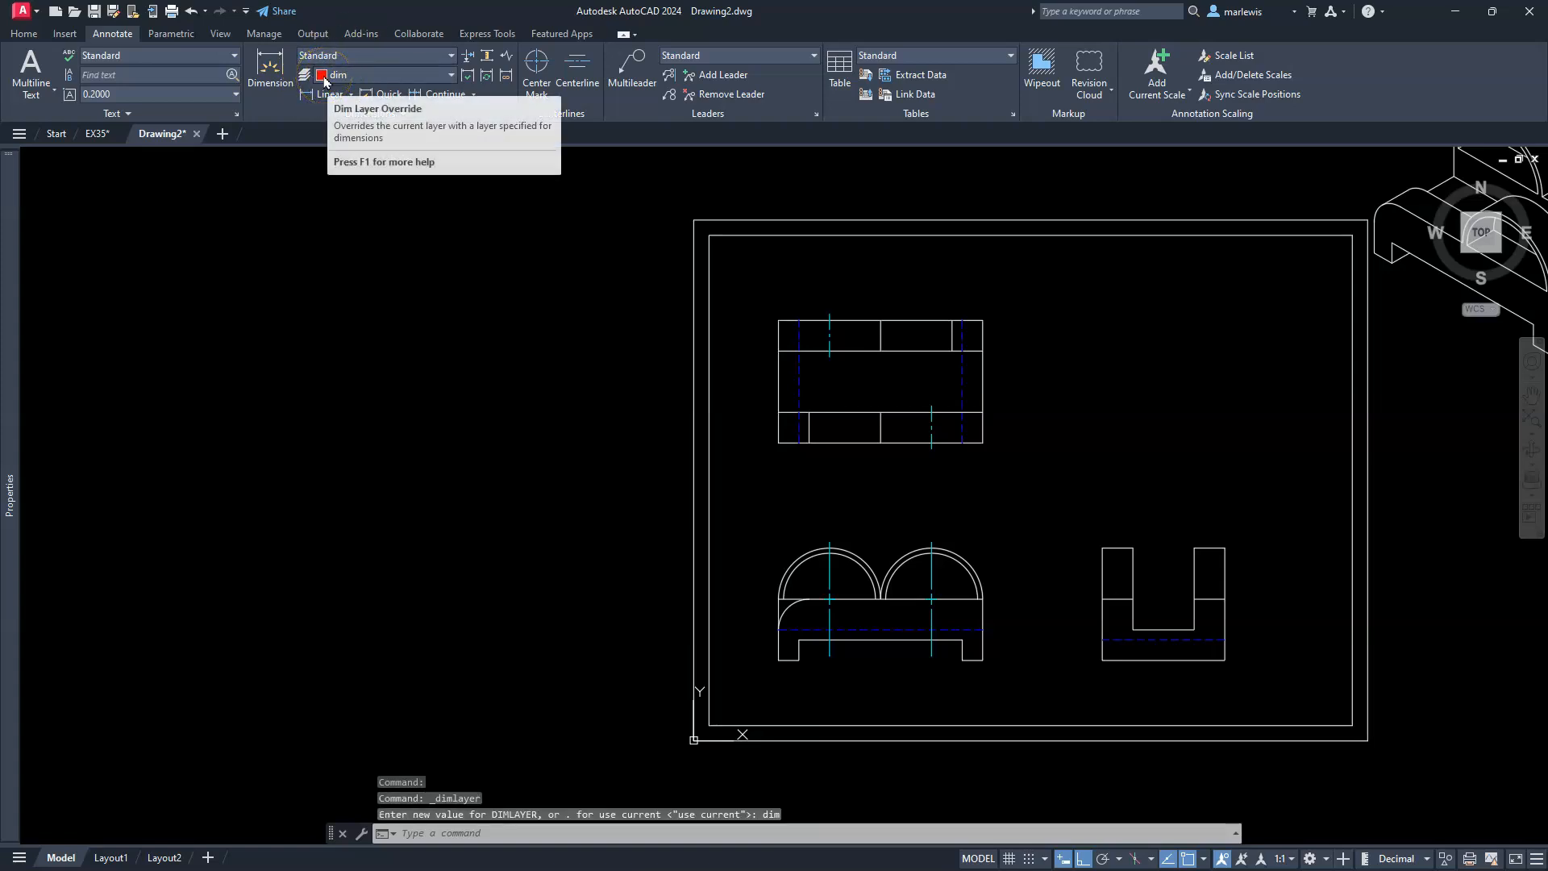
{"action": "key", "text": "Escape"}
{"action": "key", "text": "Escape"}
{"action": "key", "text": "Escape"}
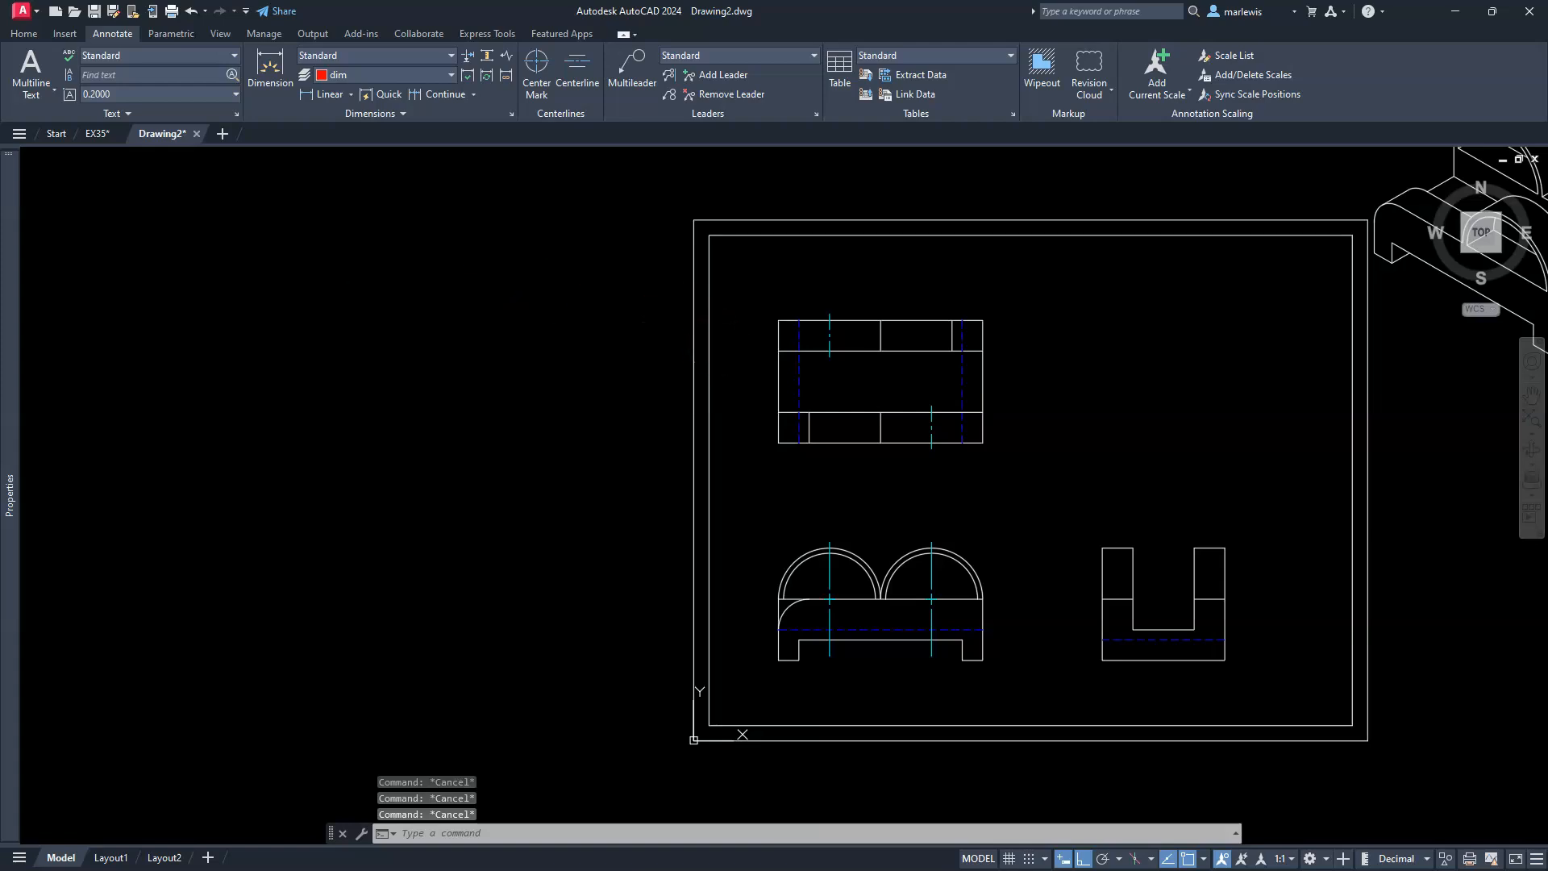
- Modify the Standard dimension style to suppress trailing zeros in linear dimensions and increase the overall scale of dimension features
{"action": "type", "text": "d"}
{"action": "key", "text": "Return"}
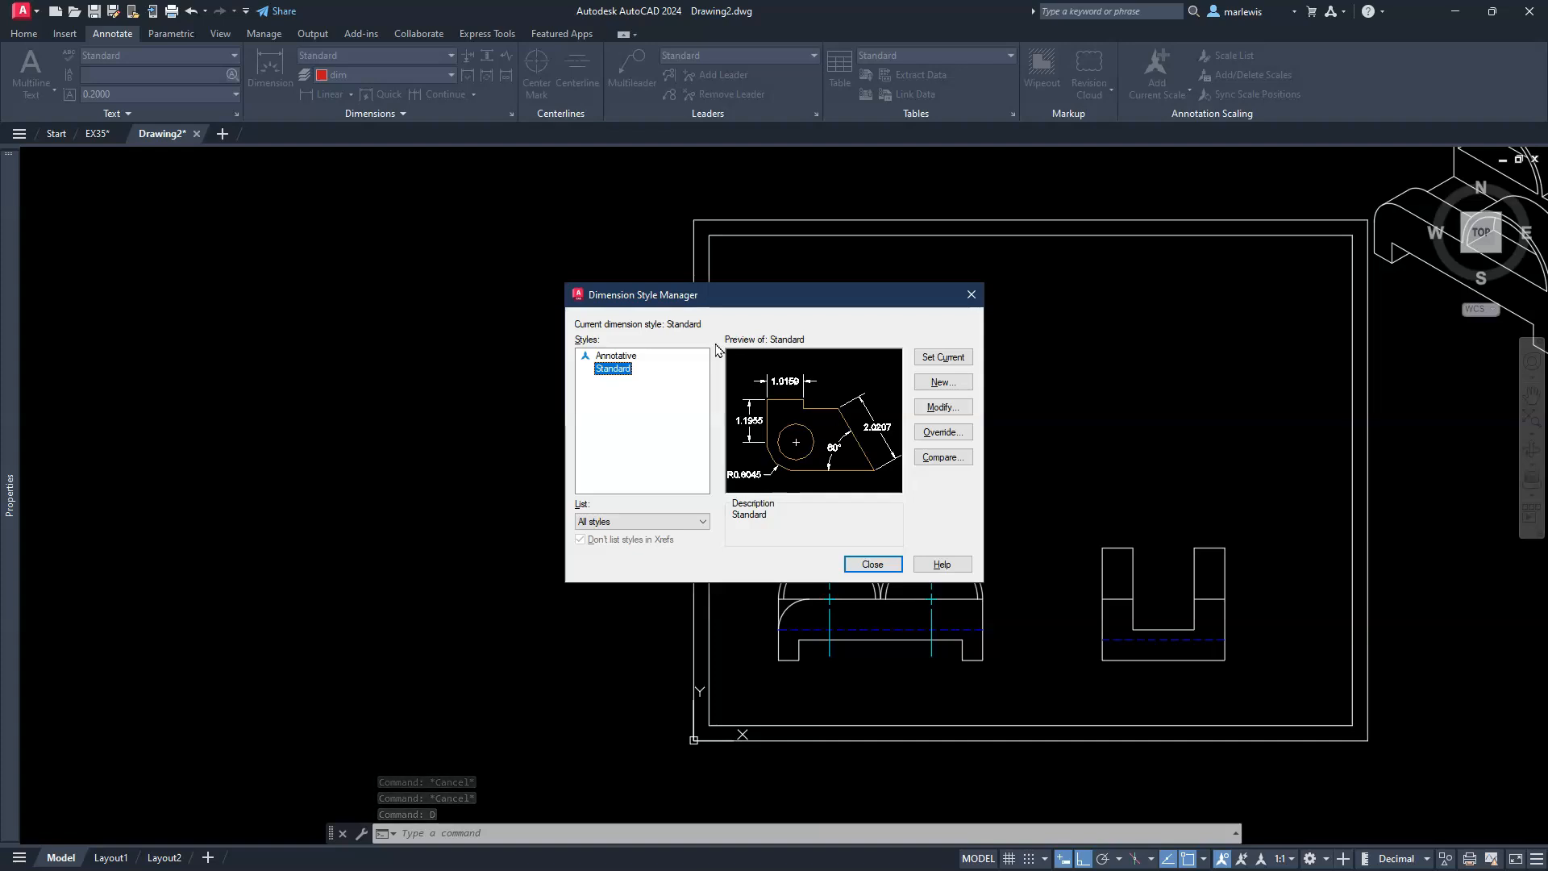
{"action": "left_click", "coordinate": [935, 408]}
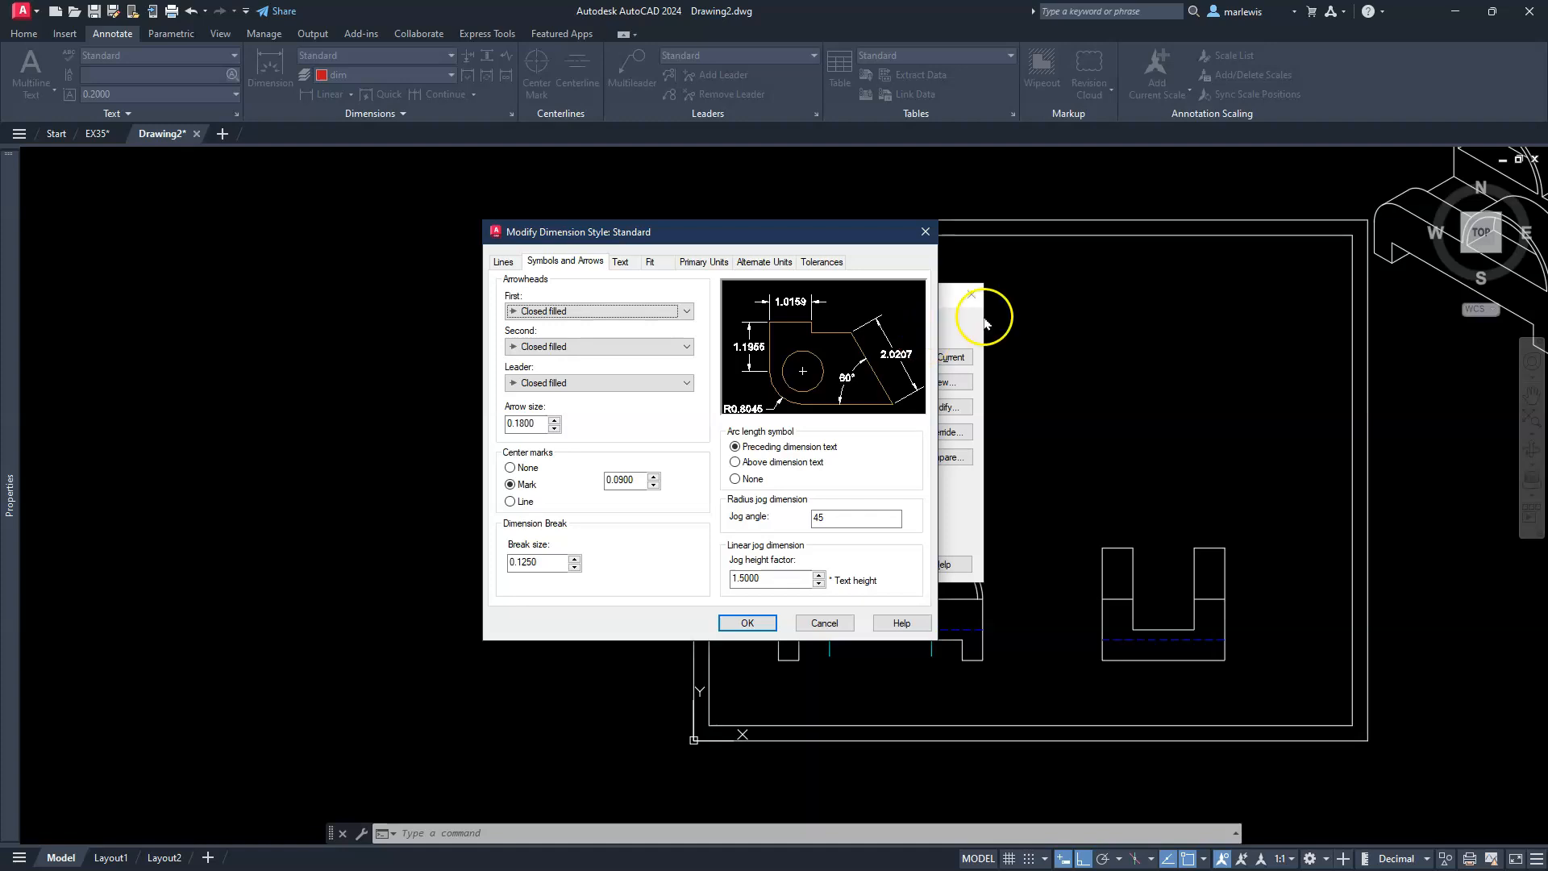
{"action": "left_click", "coordinate": [705, 262]}
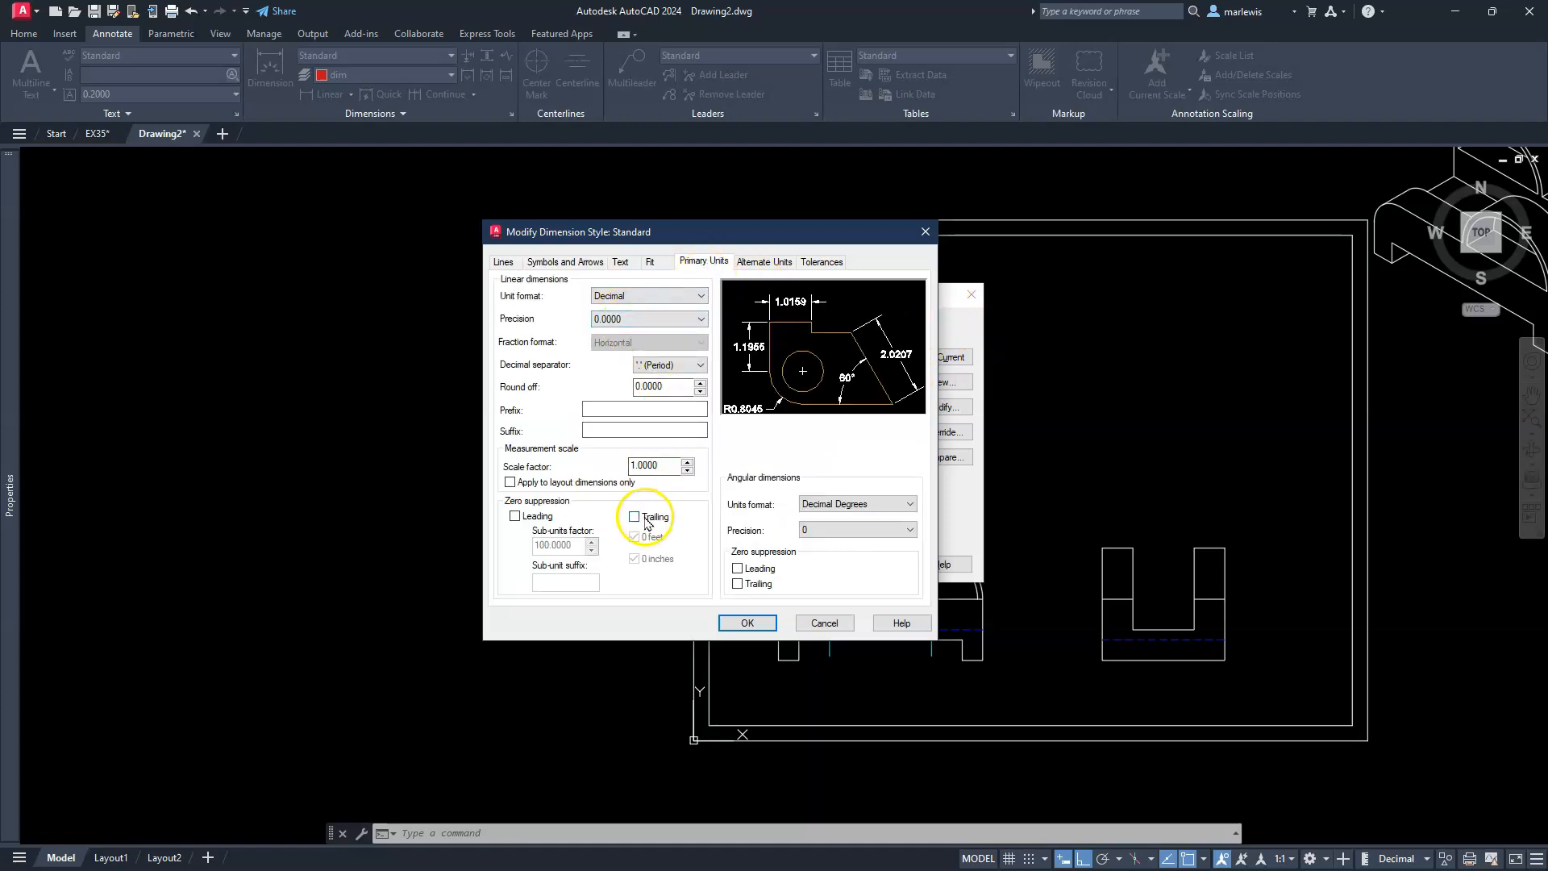
{"action": "left_click", "coordinate": [650, 263]}
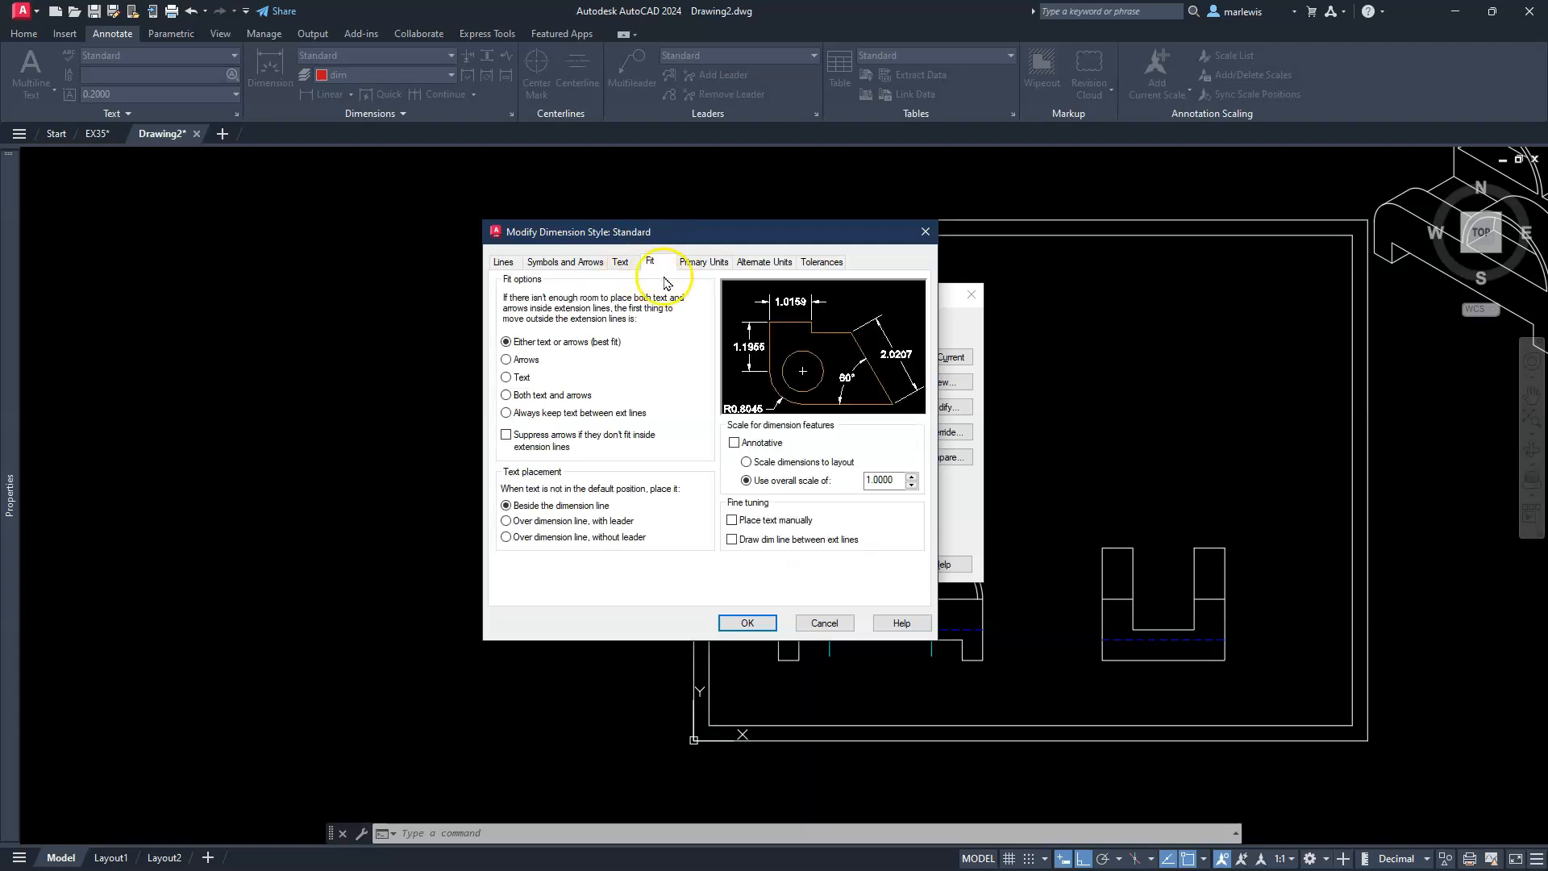
{"action": "left_click", "coordinate": [1052, 528]}
- Set the Standard dimension style's text height to 0.125 and its center marks to None, and save the style
{"action": "left_click", "coordinate": [619, 264]}
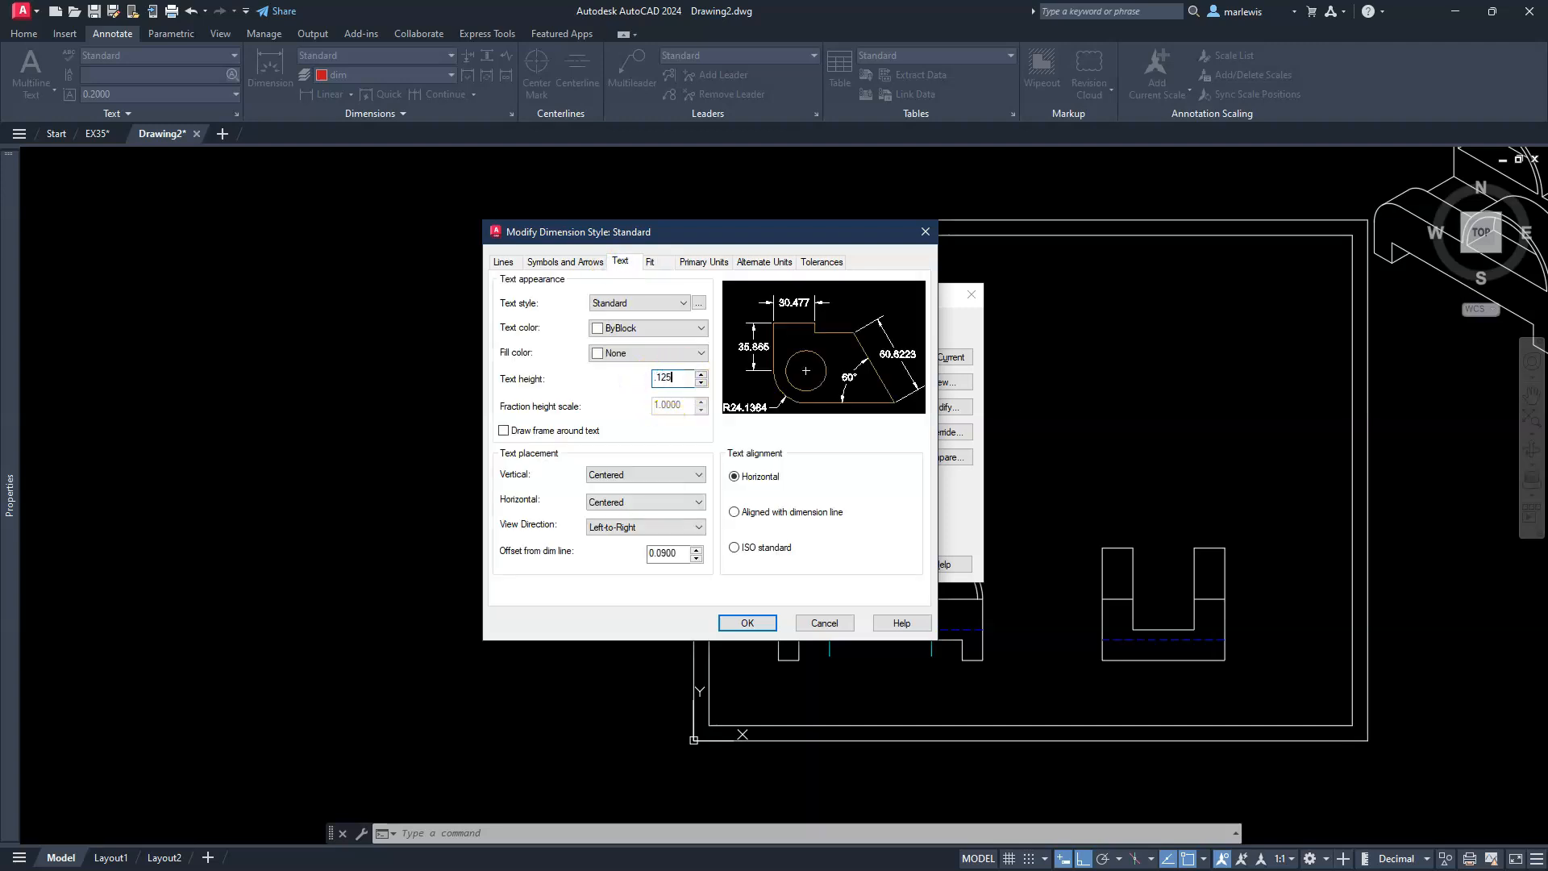
{"action": "key", "text": "Return"}
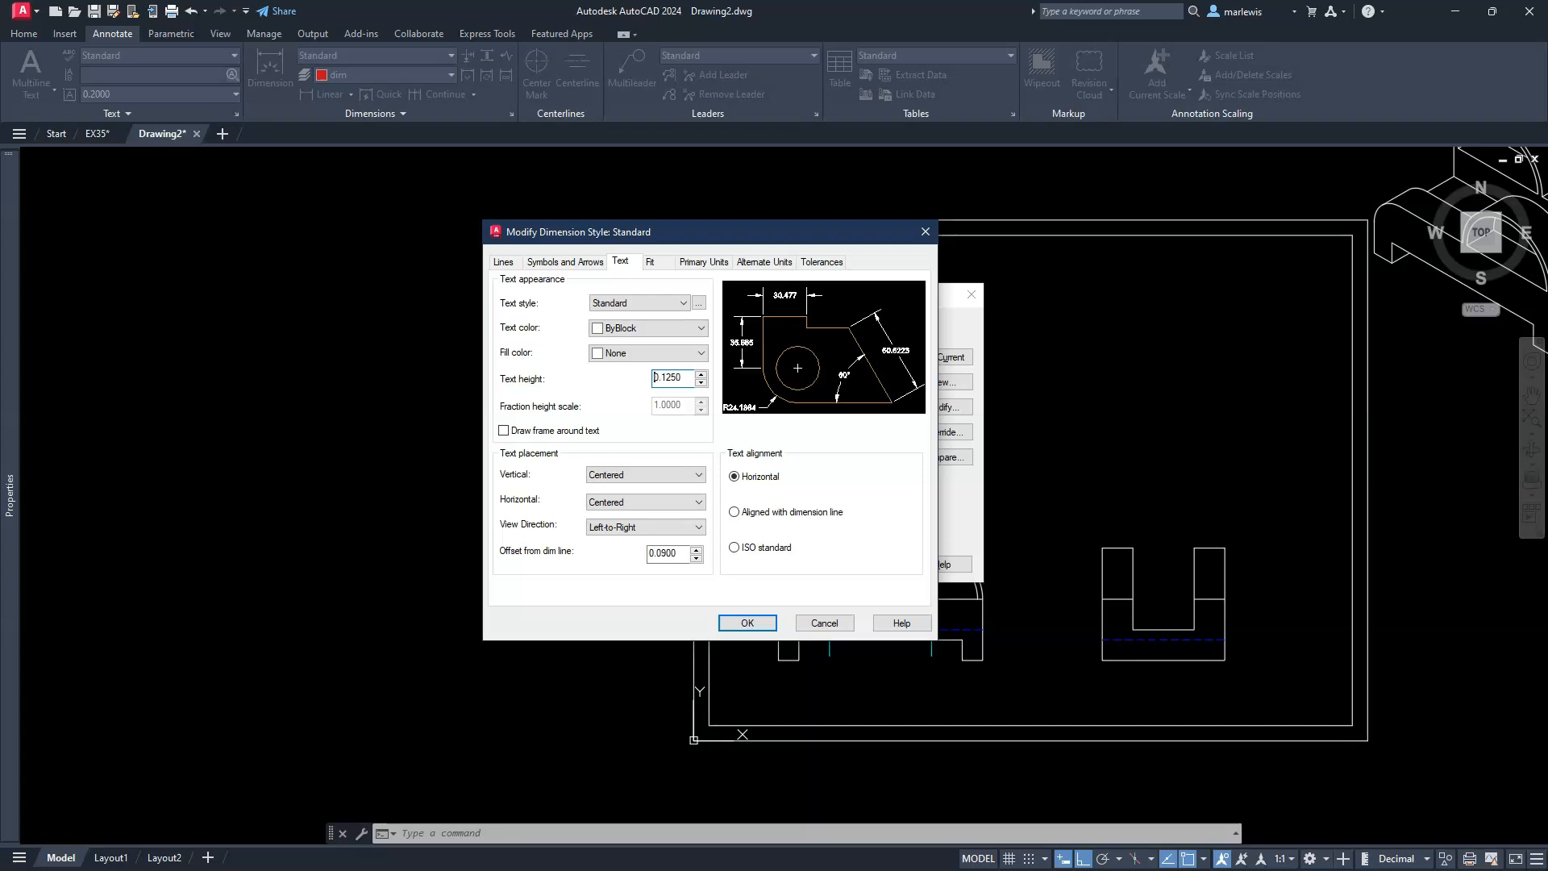
{"action": "left_click", "coordinate": [584, 266]}
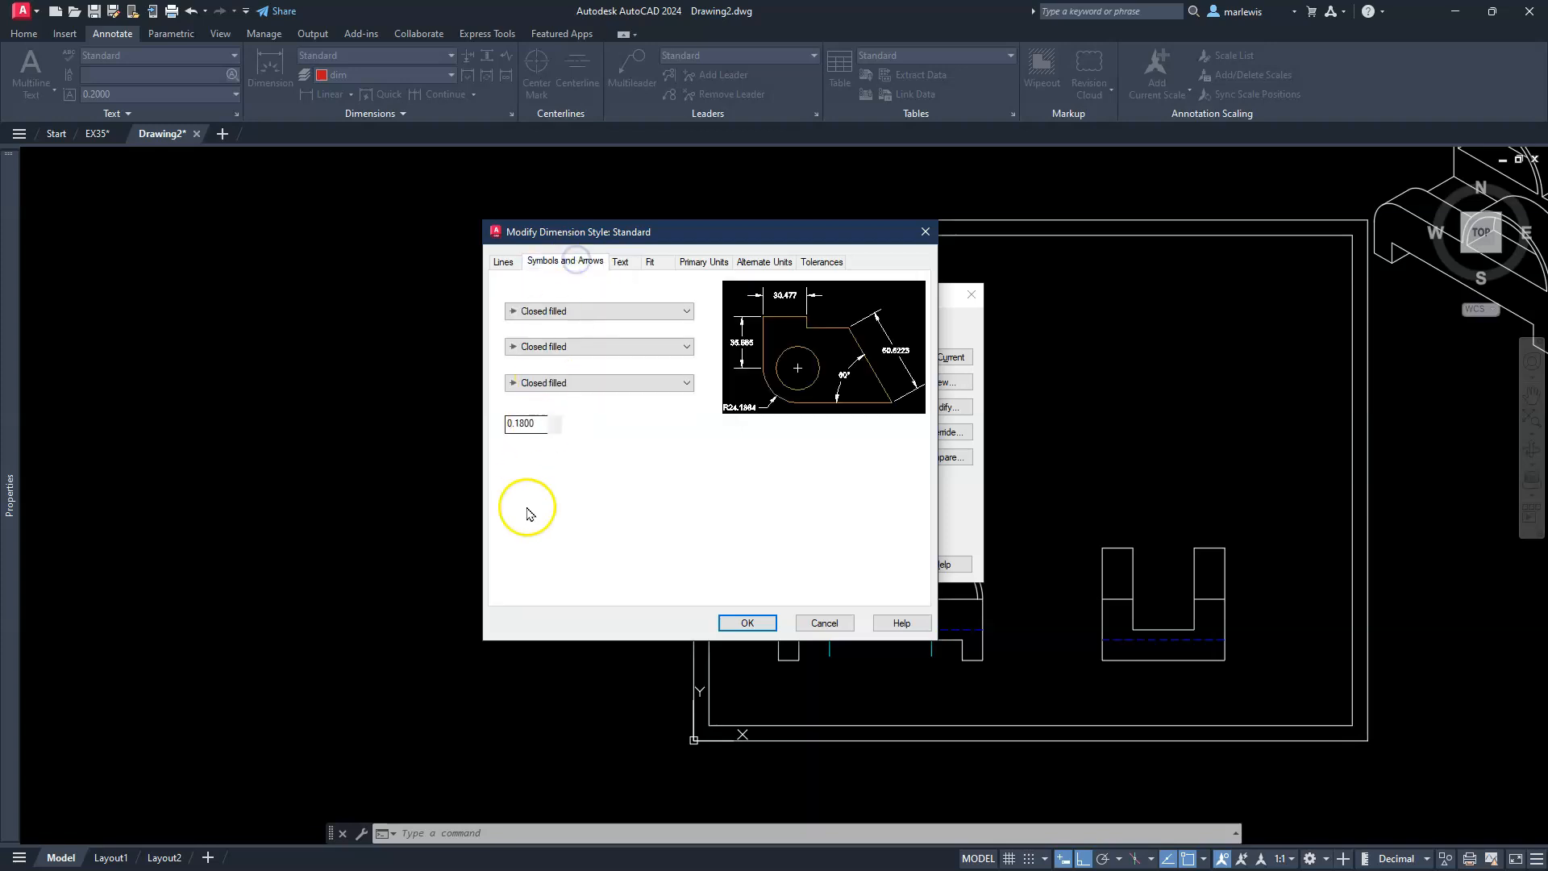
{"action": "left_click", "coordinate": [517, 470]}
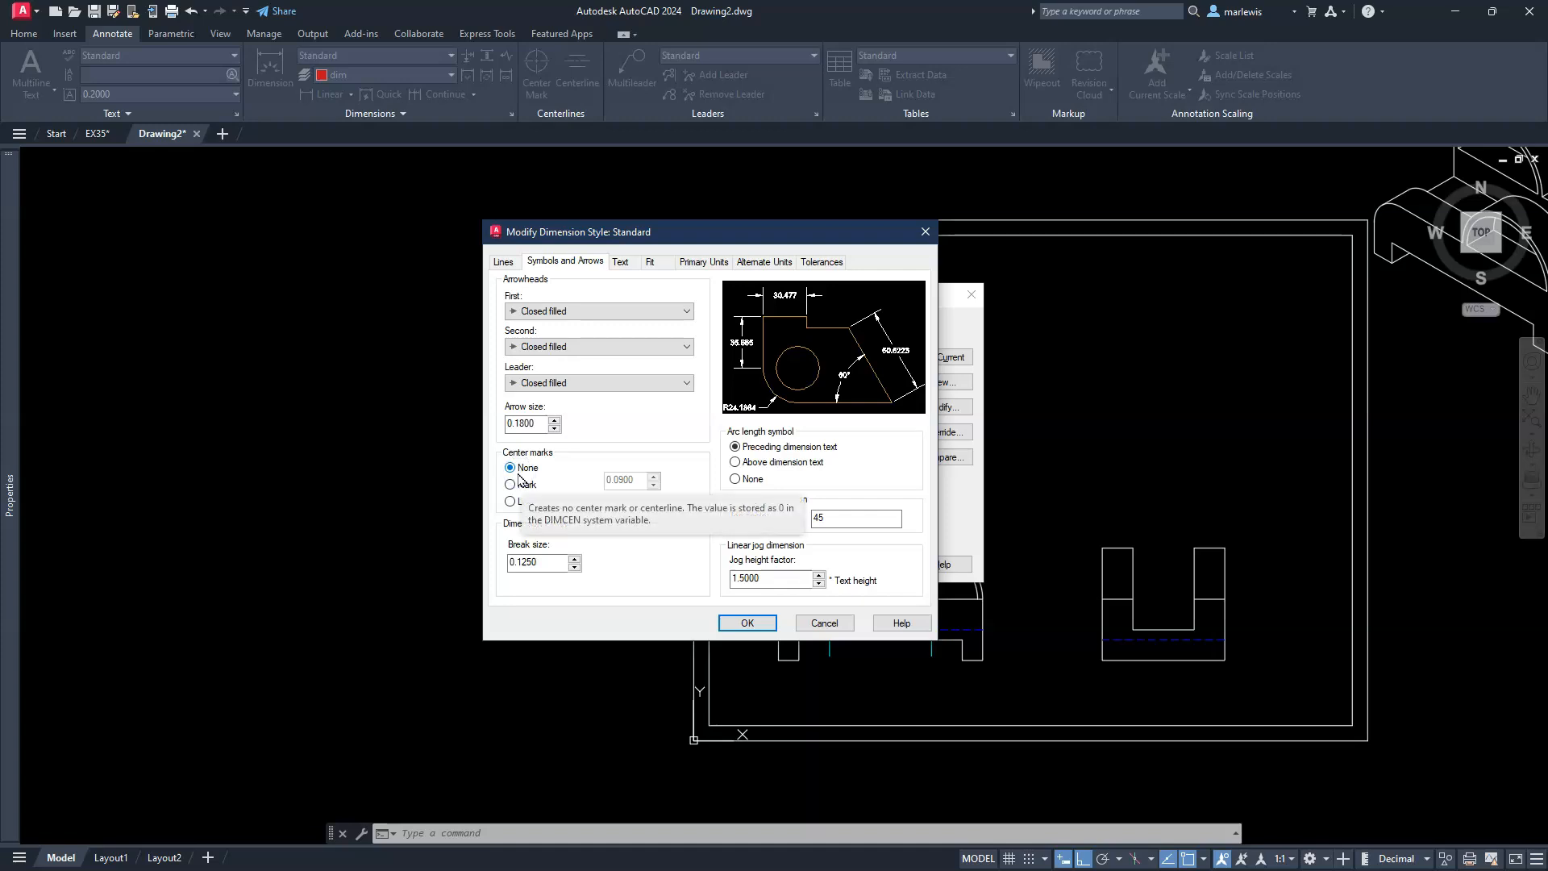
{"action": "left_click", "coordinate": [529, 489]}
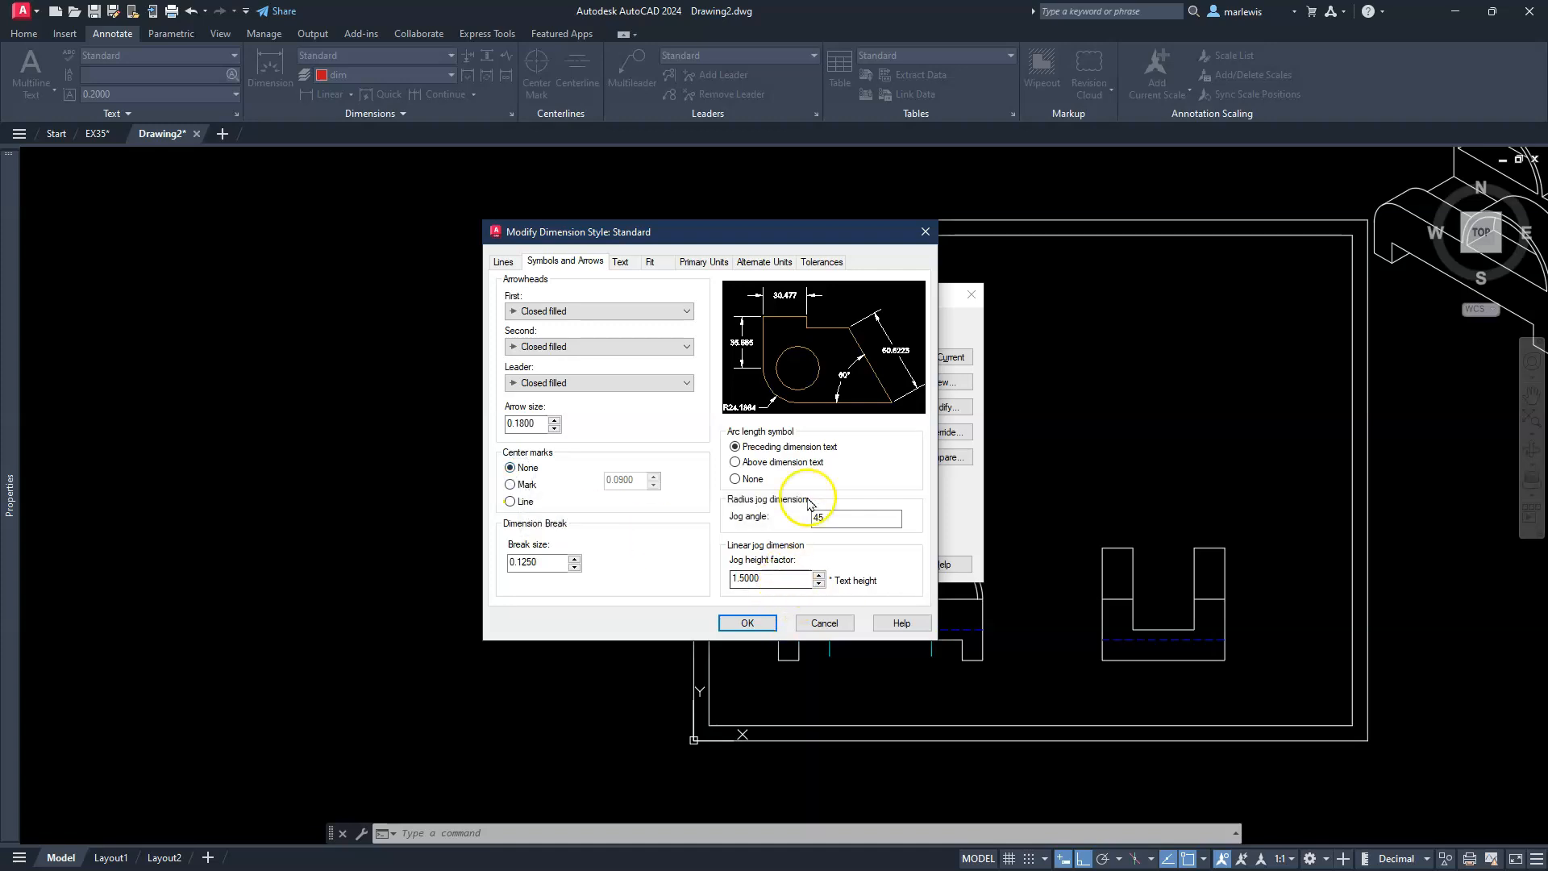
{"action": "left_click", "coordinate": [746, 623]}
{"action": "left_click", "coordinate": [650, 406]}
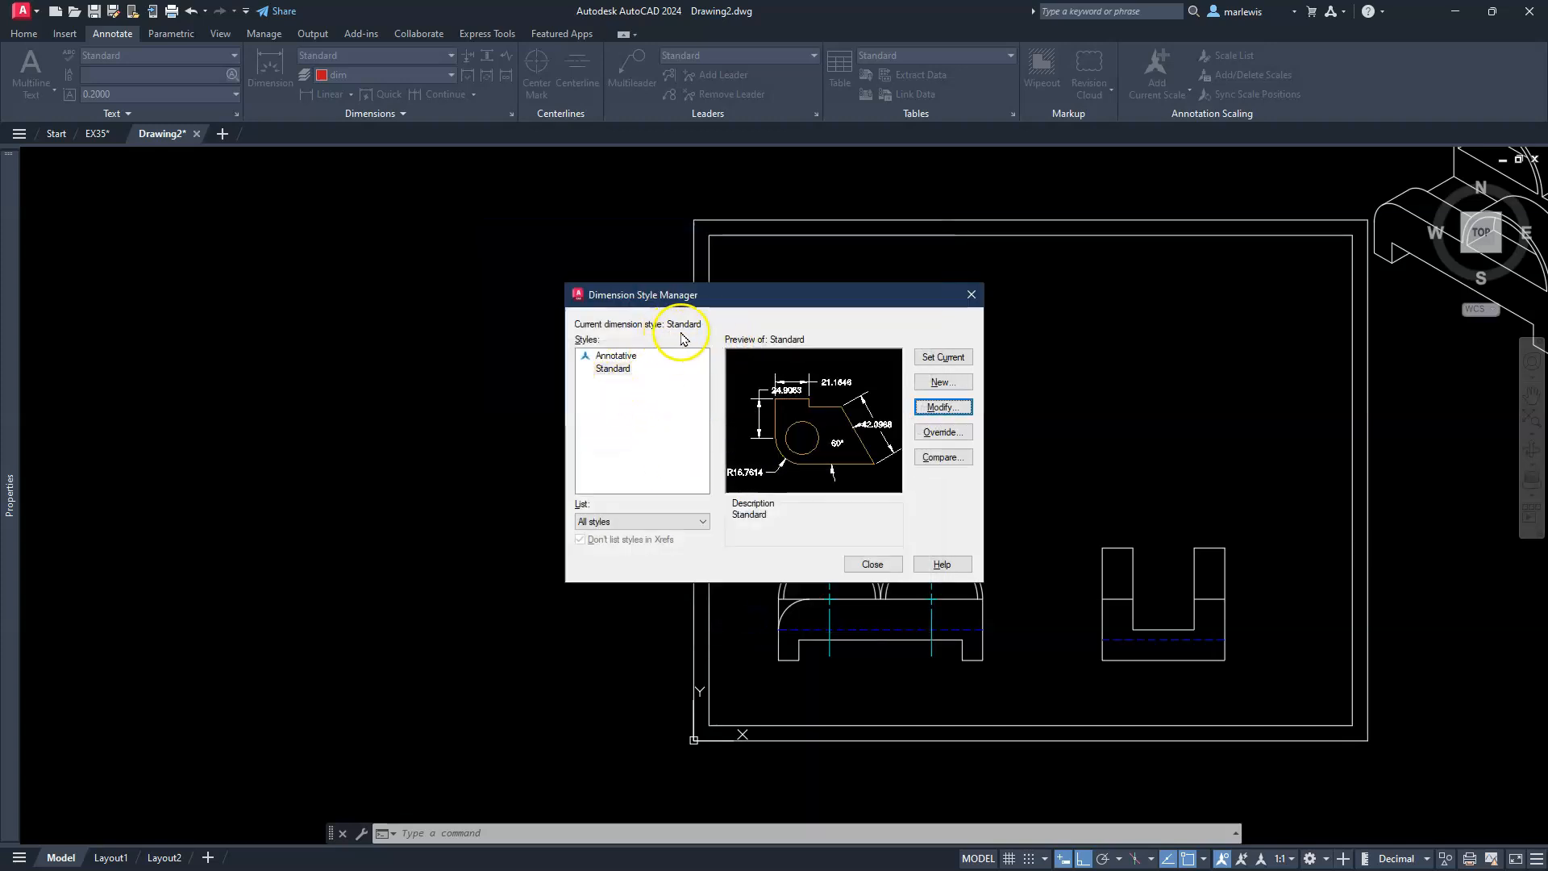
{"action": "left_click", "coordinate": [872, 564]}
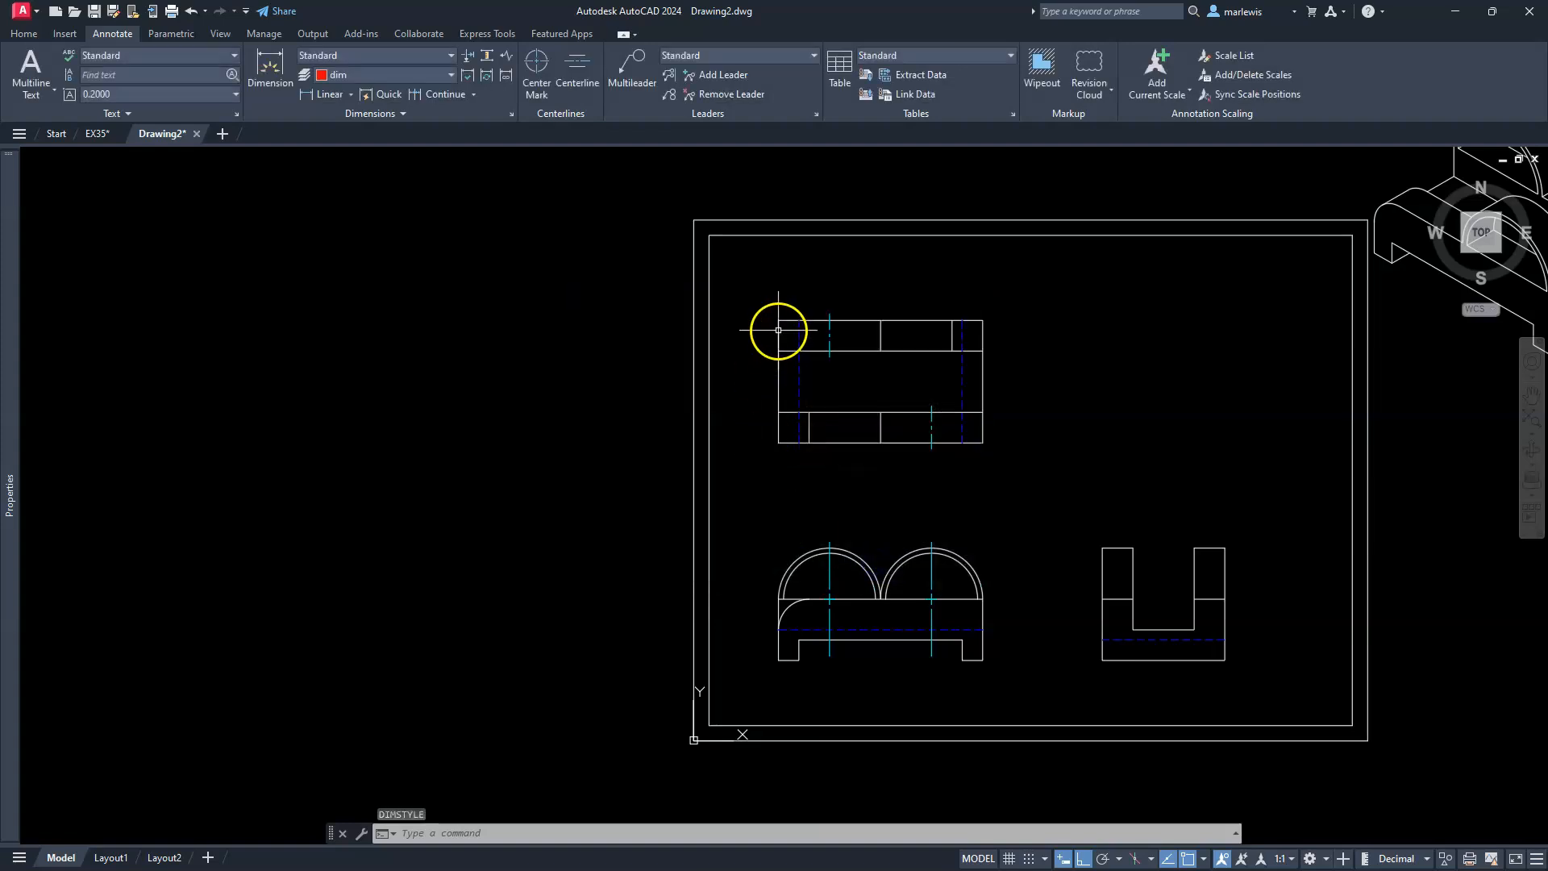
- Add a vertical linear dimension for the top view's full left edge, placed outside the view between it and the border
{"action": "scroll", "coordinate": [778, 331], "scroll_direction": "up", "scroll_amount": 5}
{"action": "middle_click_drag", "start_coordinate": [582, 211], "coordinate": [520, 179]}
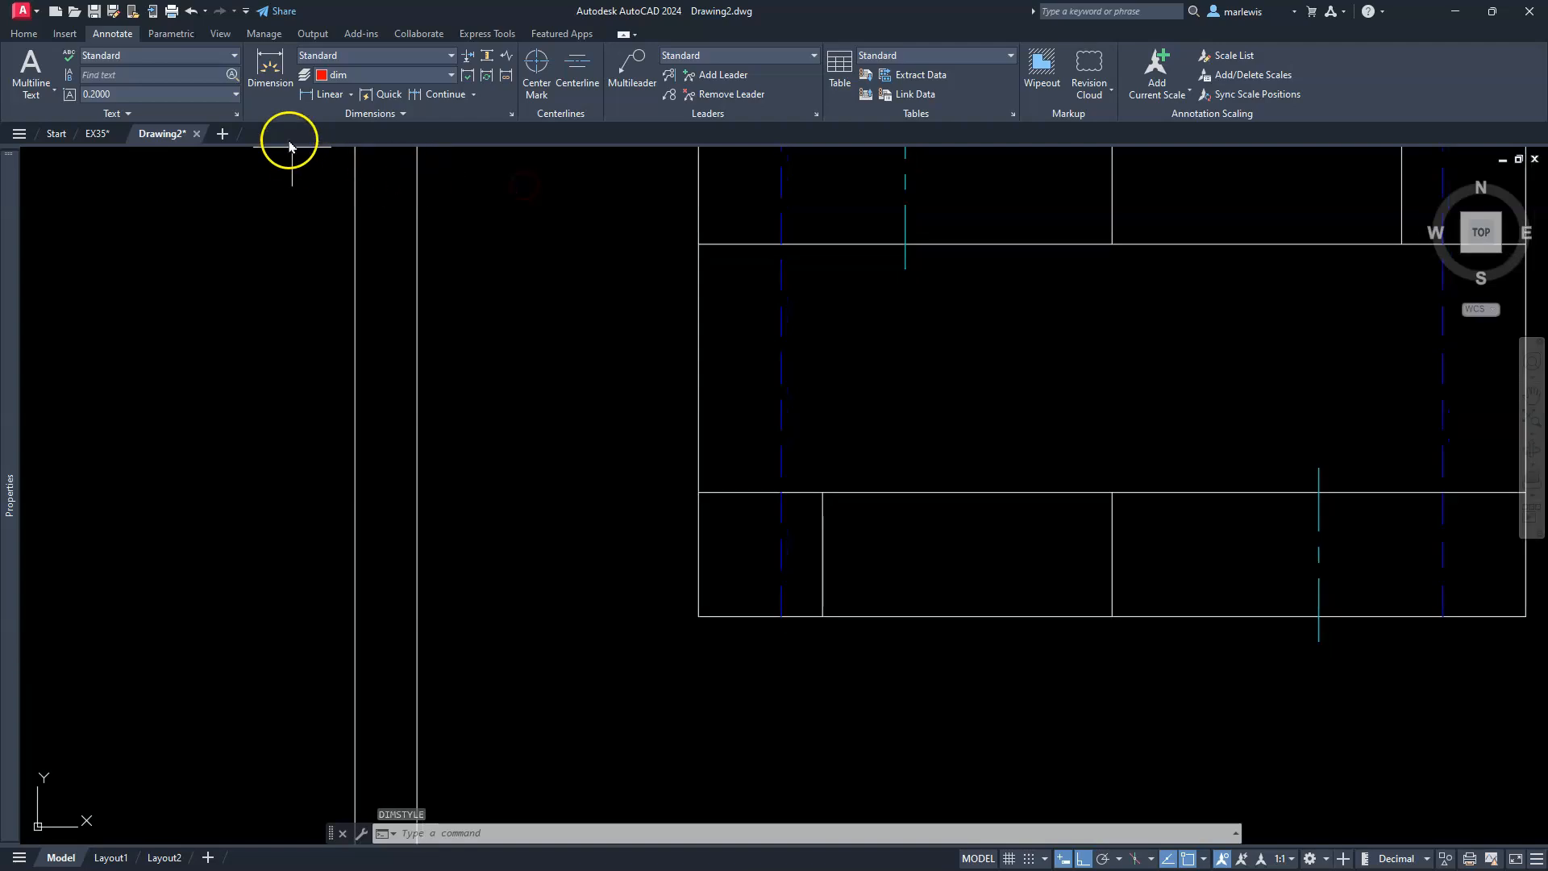
{"action": "left_click", "coordinate": [320, 96]}
{"action": "scroll", "coordinate": [632, 449], "scroll_direction": "down", "scroll_amount": 2}
{"action": "middle_click_drag", "start_coordinate": [632, 444], "coordinate": [637, 488]}
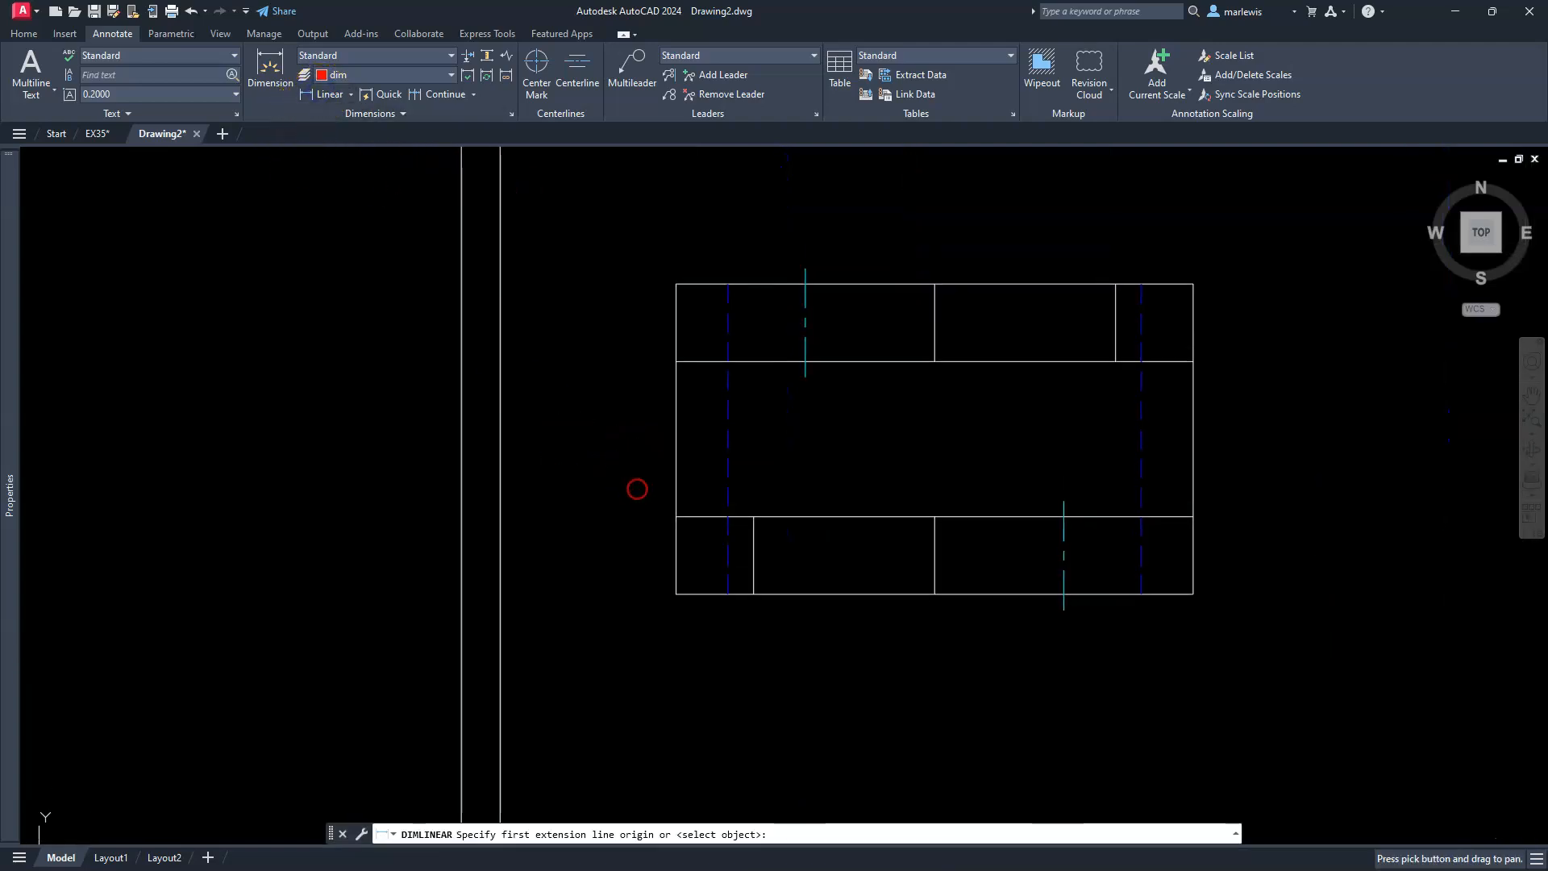
{"action": "key", "text": "Return"}
{"action": "left_click", "coordinate": [676, 462]}
{"action": "left_click", "coordinate": [570, 465]}
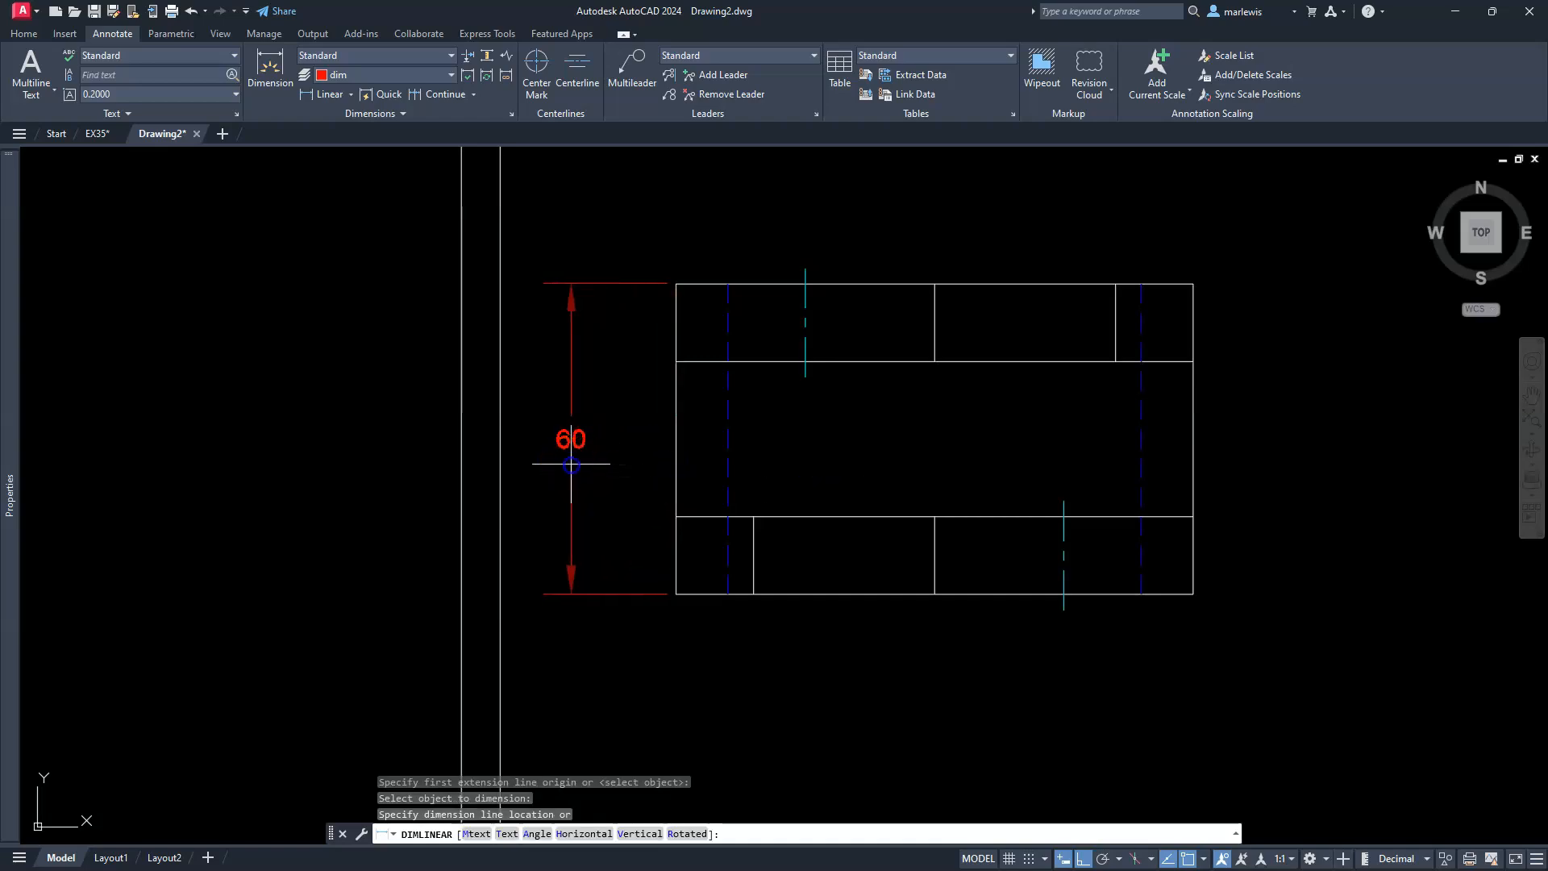
- Add a horizontal linear dimension for the top view's full upper edge, placed above the view
{"action": "key", "text": "Return"}
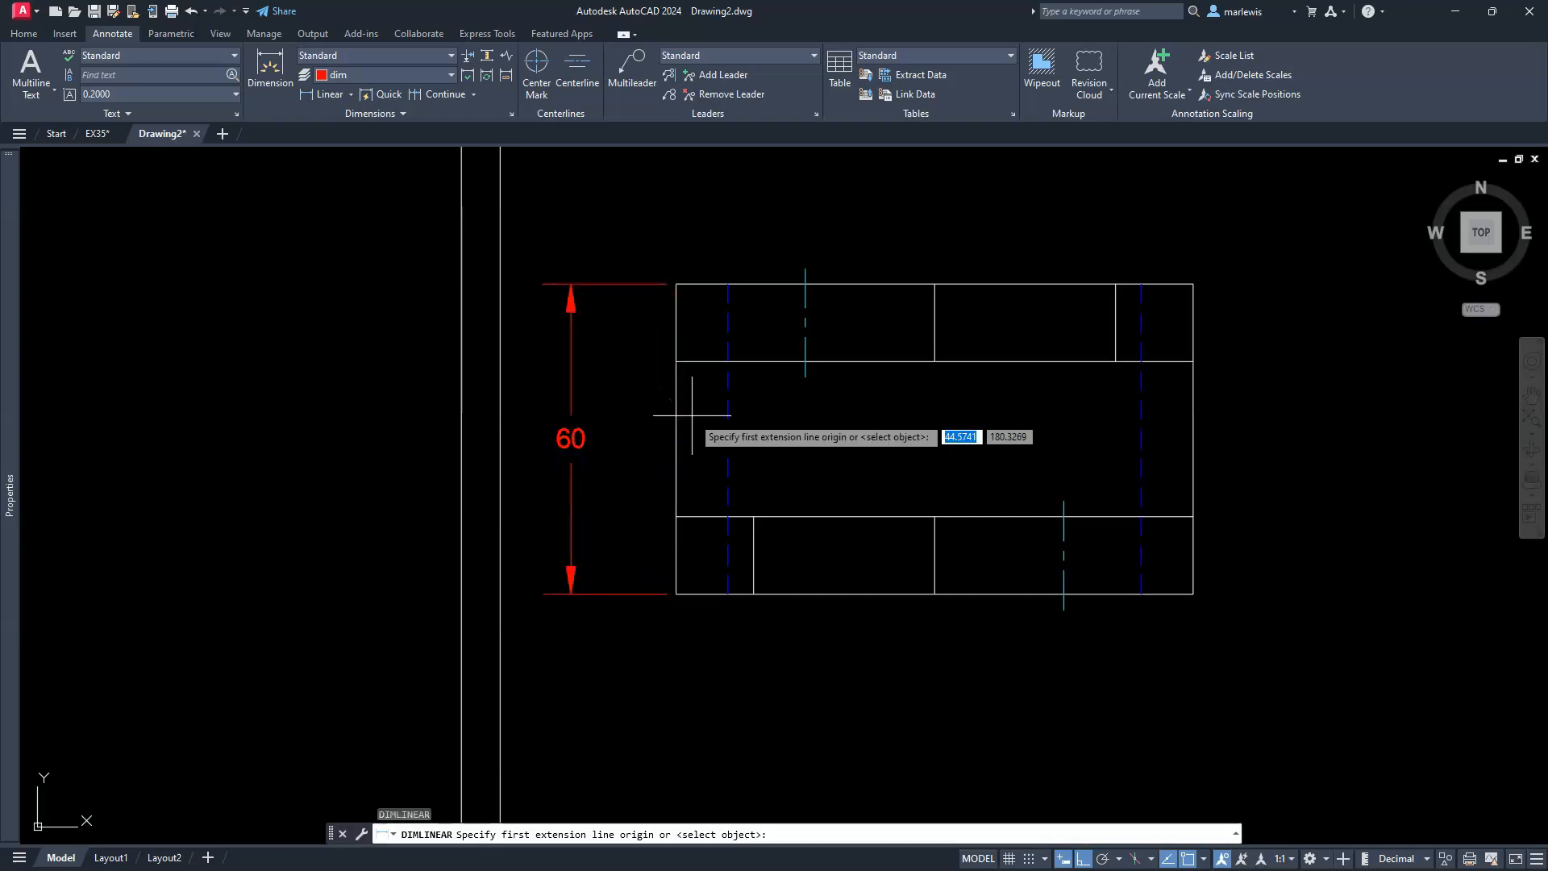
{"action": "key", "text": "Return"}
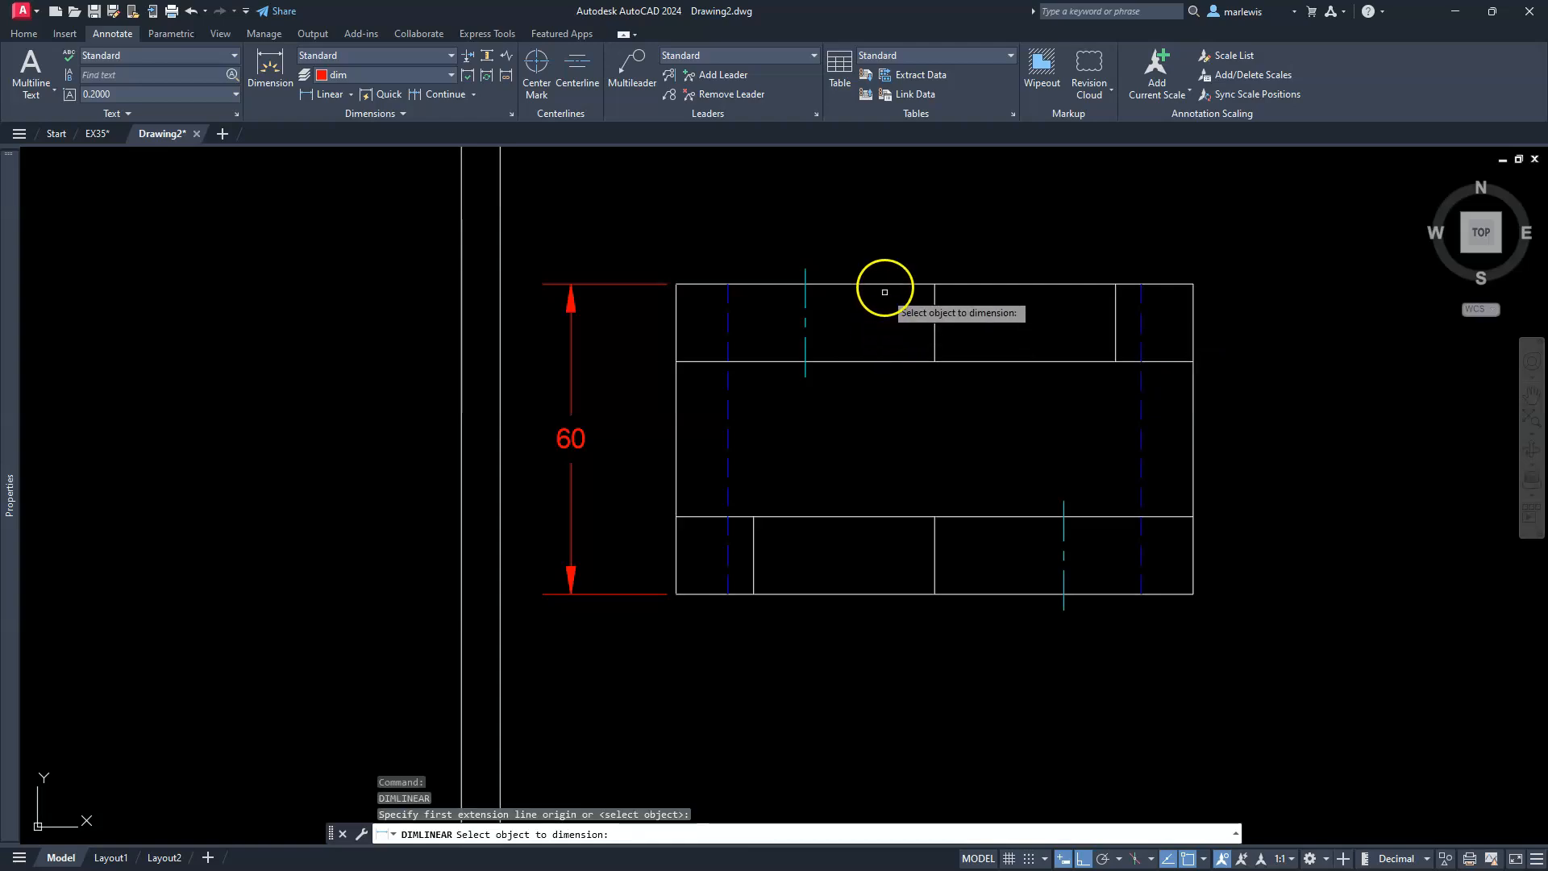
{"action": "left_click", "coordinate": [890, 284]}
{"action": "middle_click_drag", "start_coordinate": [884, 284], "coordinate": [891, 343]}
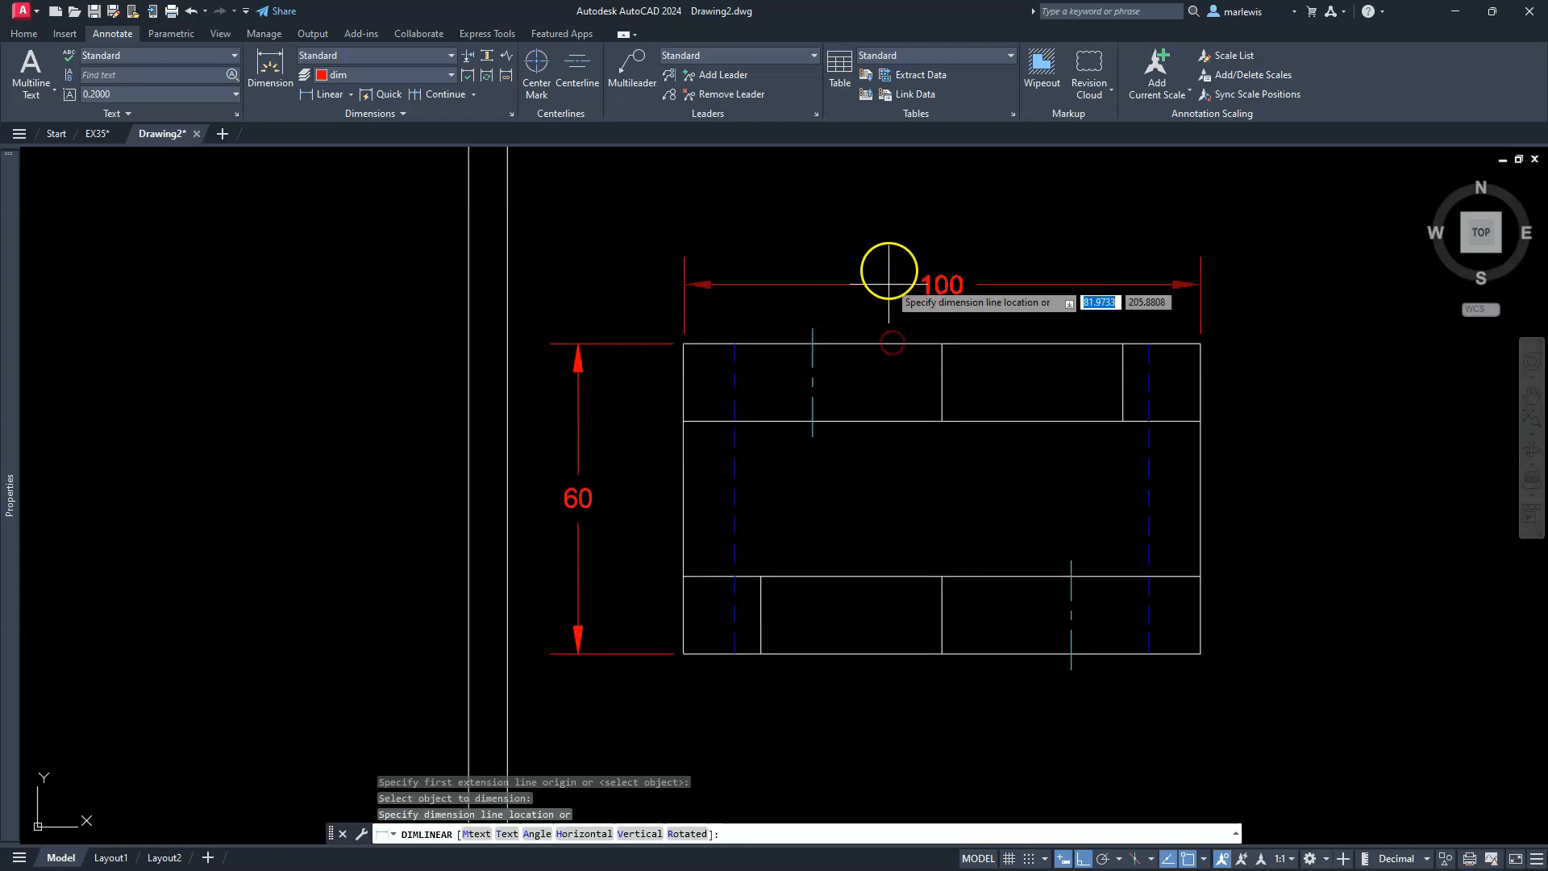
{"action": "left_click", "coordinate": [903, 206]}
- Add a vertical linear dimension for the front view's left edge below the arches, placed outside the view between it and the border
{"action": "scroll", "coordinate": [899, 226], "scroll_direction": "down", "scroll_amount": 4}
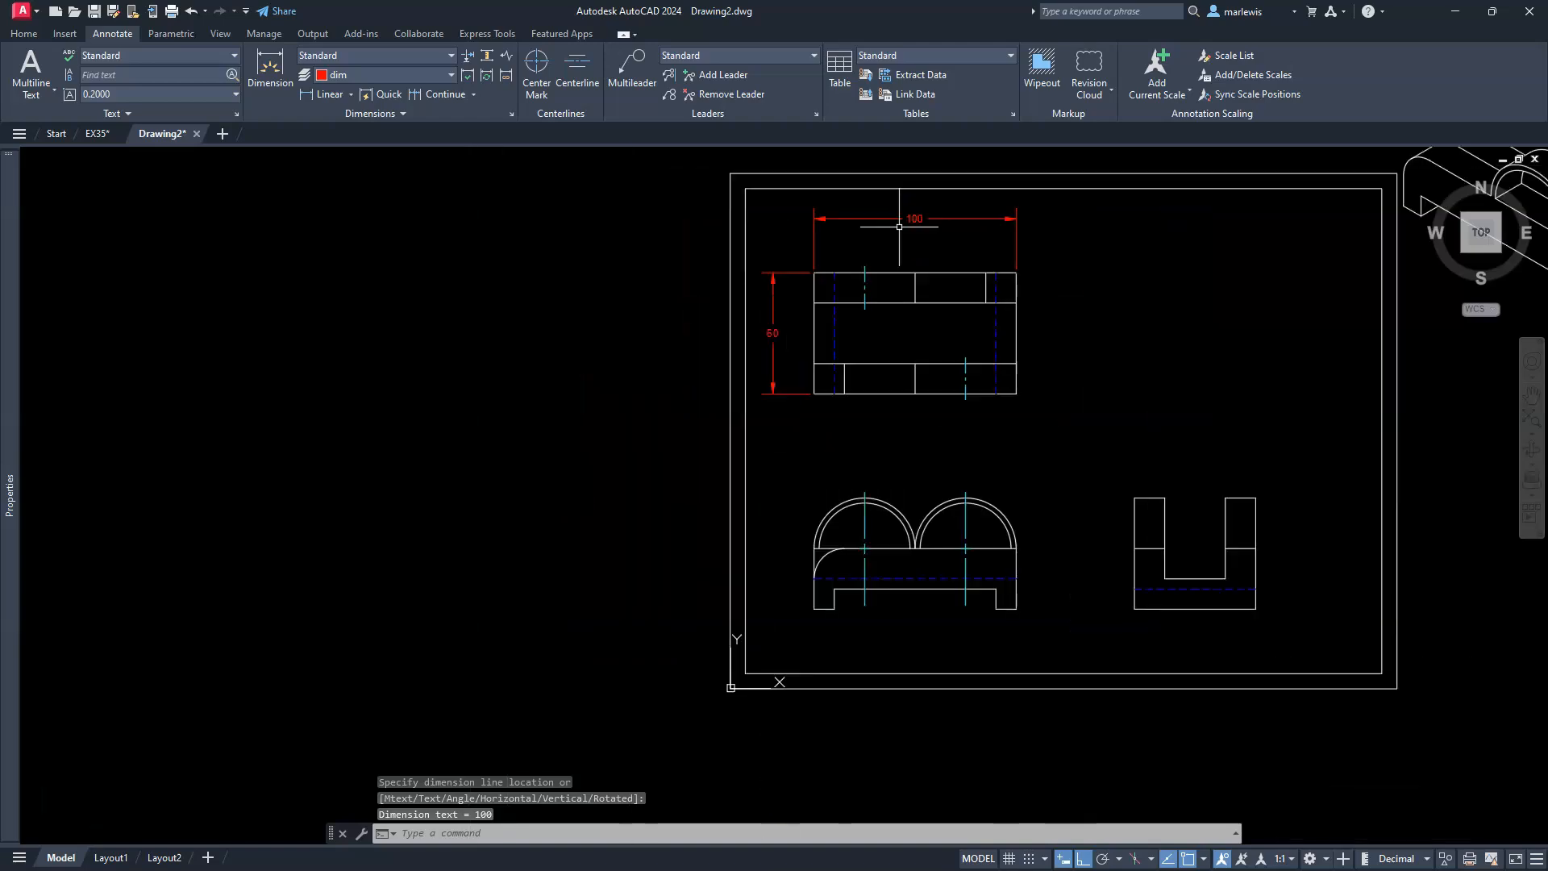
{"action": "middle_click_drag", "start_coordinate": [899, 504], "coordinate": [956, 359]}
{"action": "scroll", "coordinate": [858, 471], "scroll_direction": "up", "scroll_amount": 5}
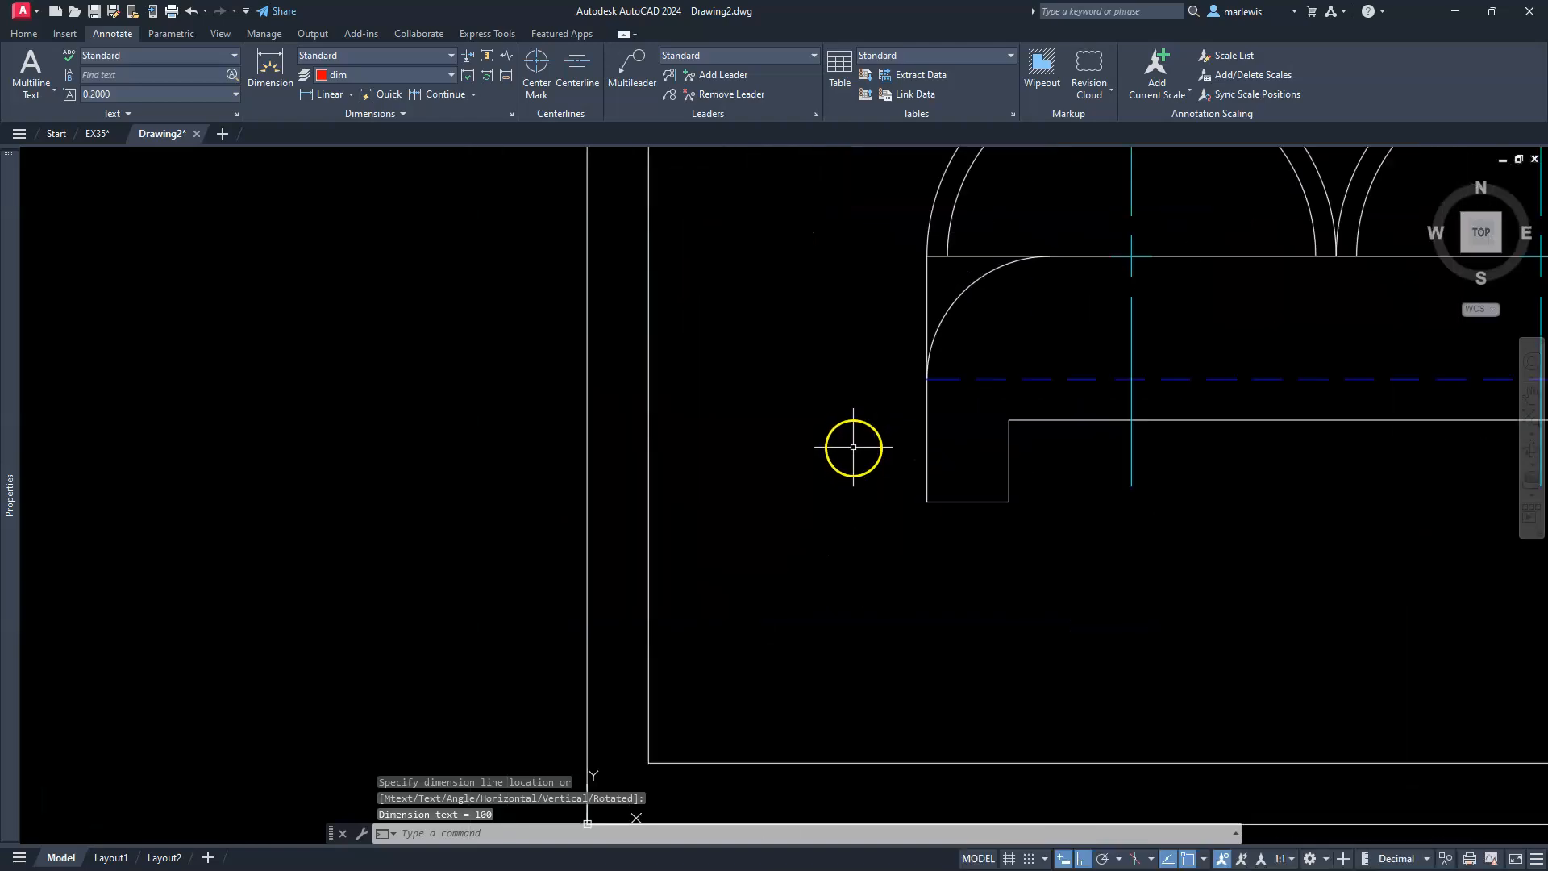
{"action": "key", "text": "Return"}
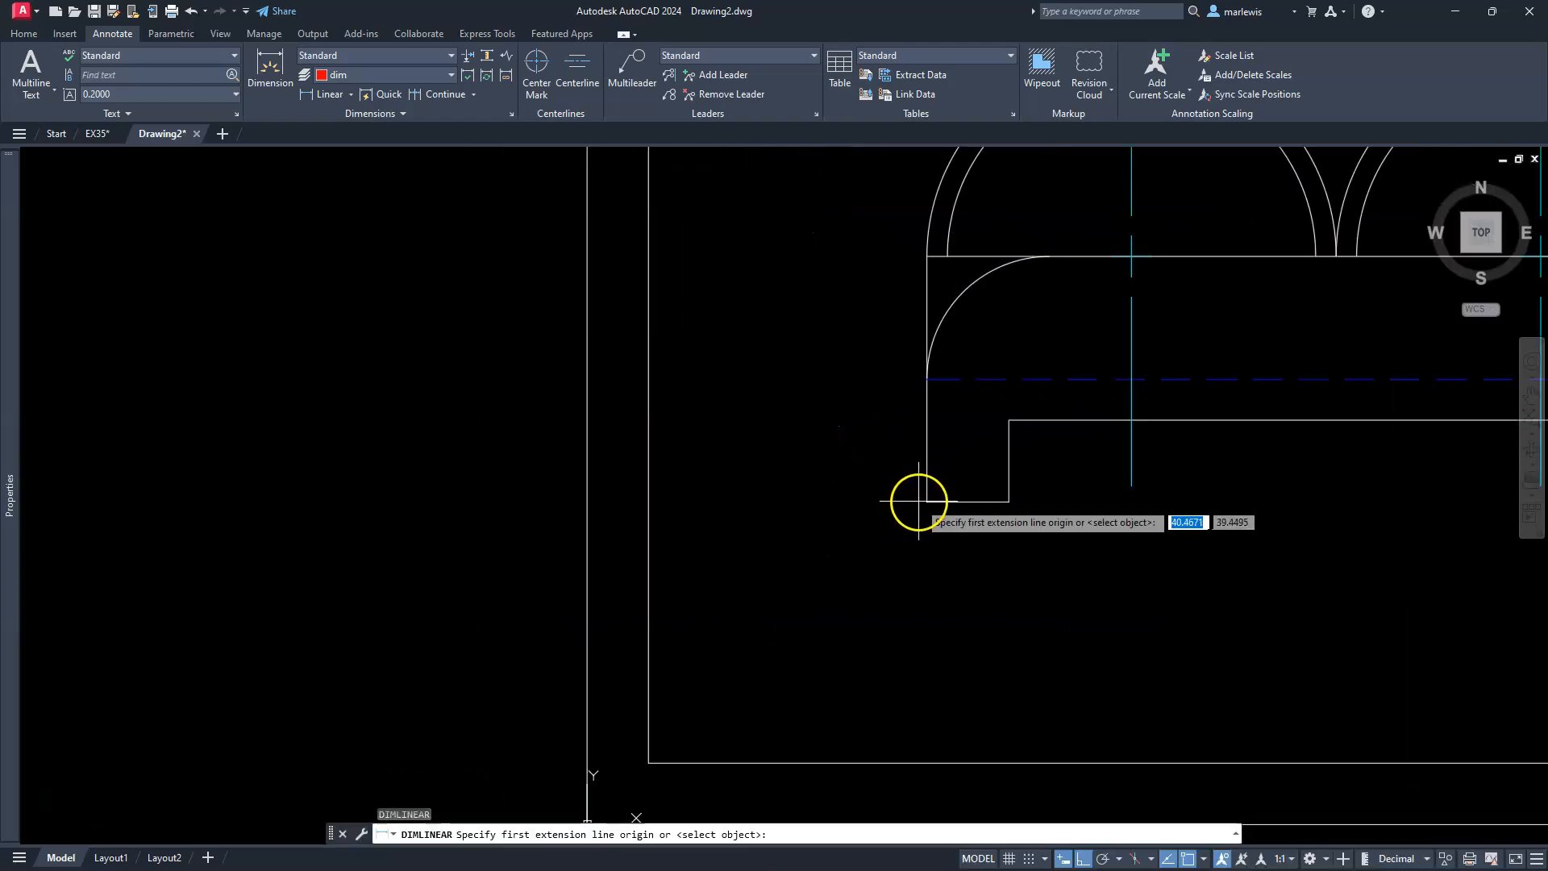
{"action": "left_click", "coordinate": [926, 500]}
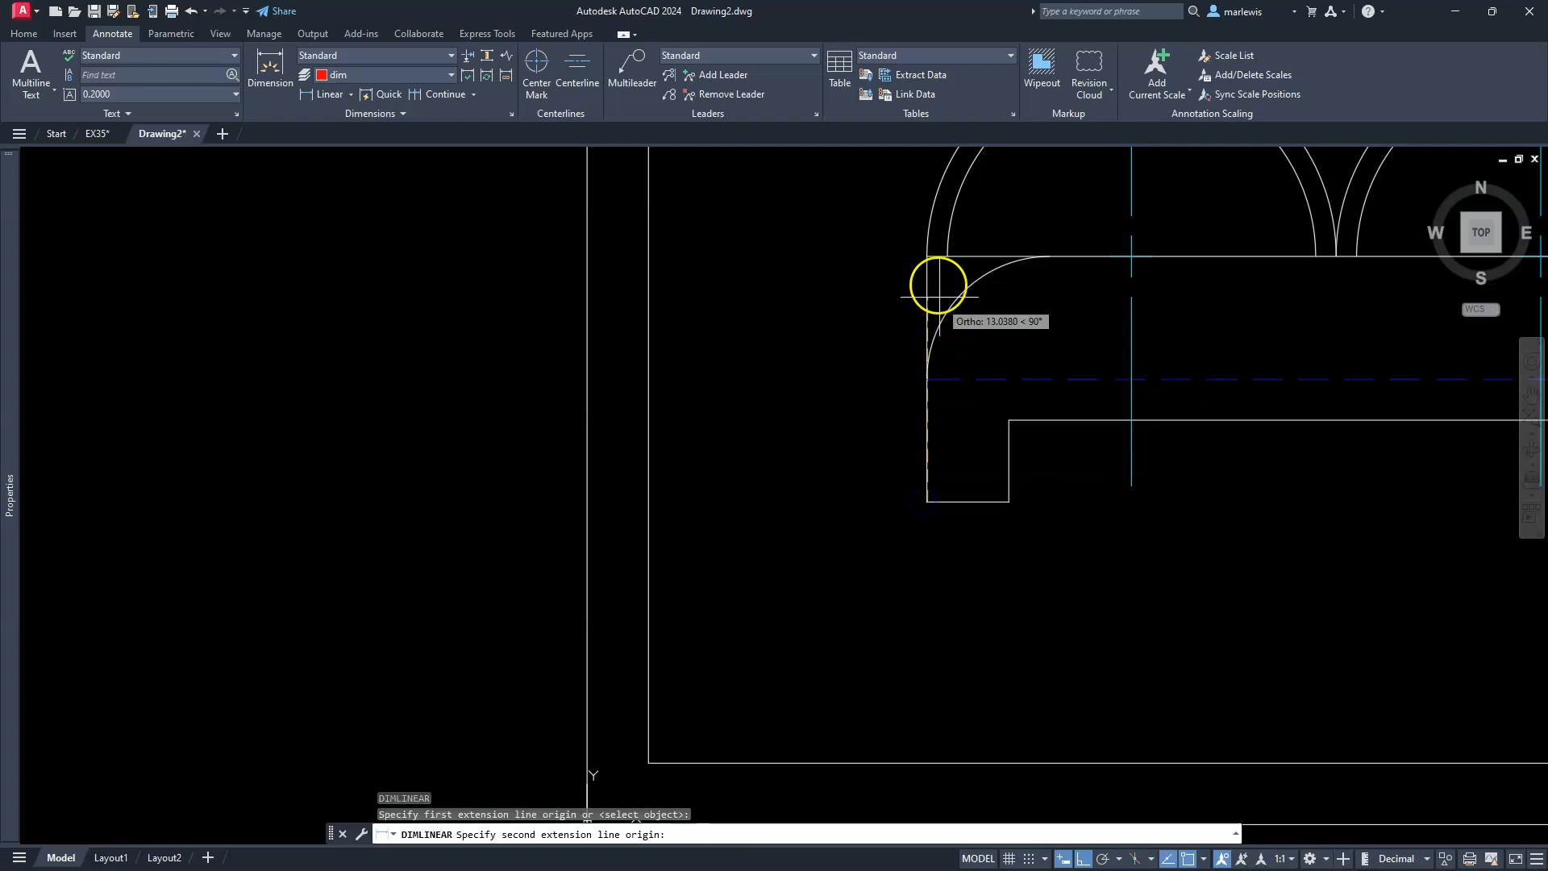
{"action": "left_click", "coordinate": [931, 263]}
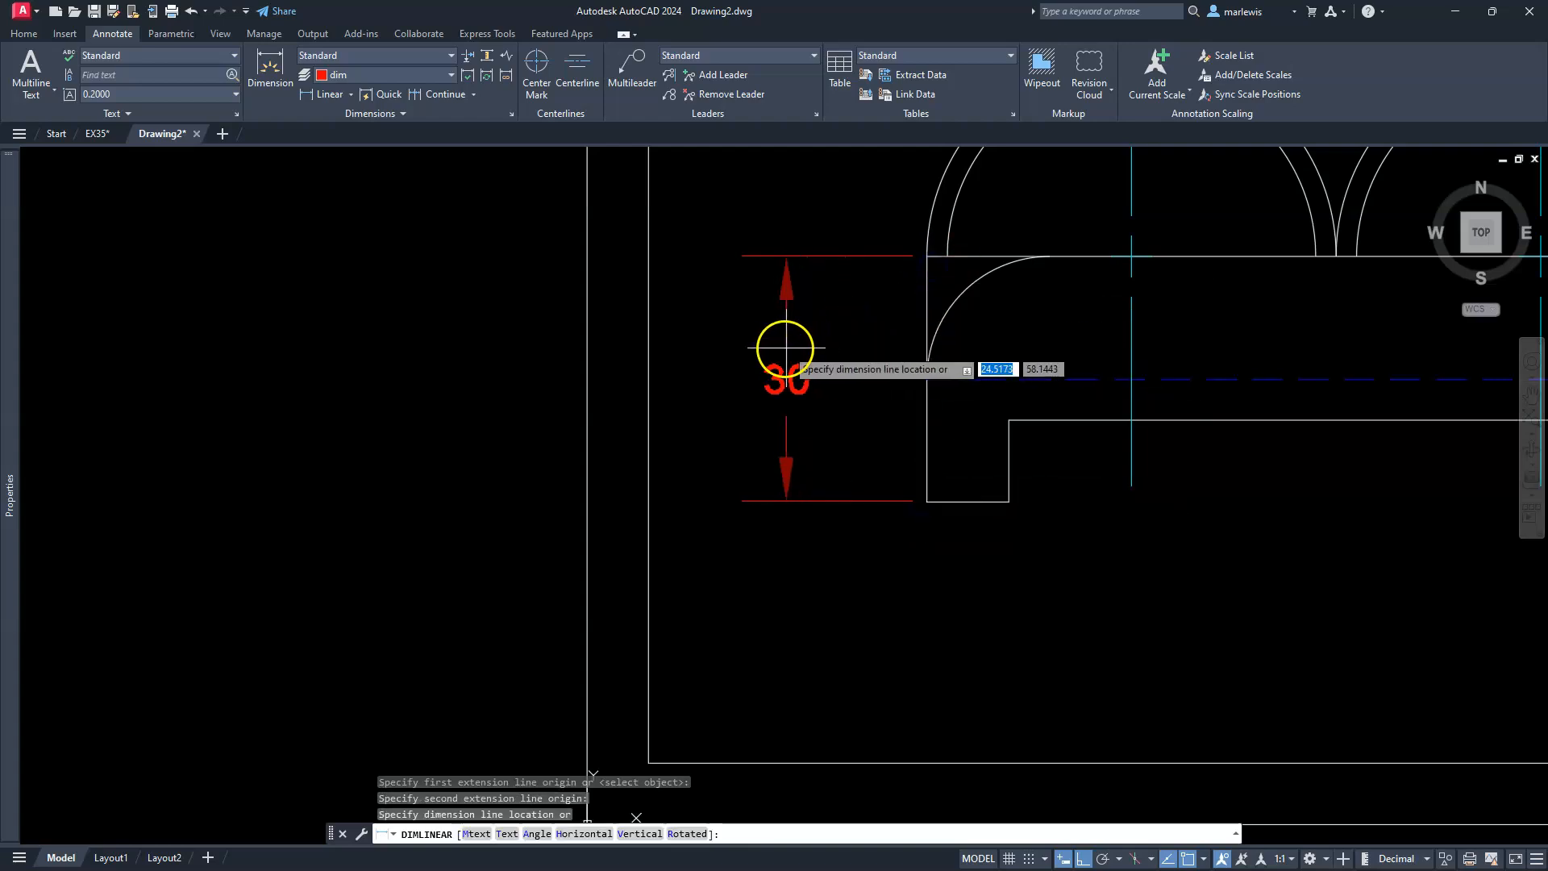
{"action": "left_click", "coordinate": [778, 347]}
{"action": "scroll", "coordinate": [818, 391], "scroll_direction": "down", "scroll_amount": 2}
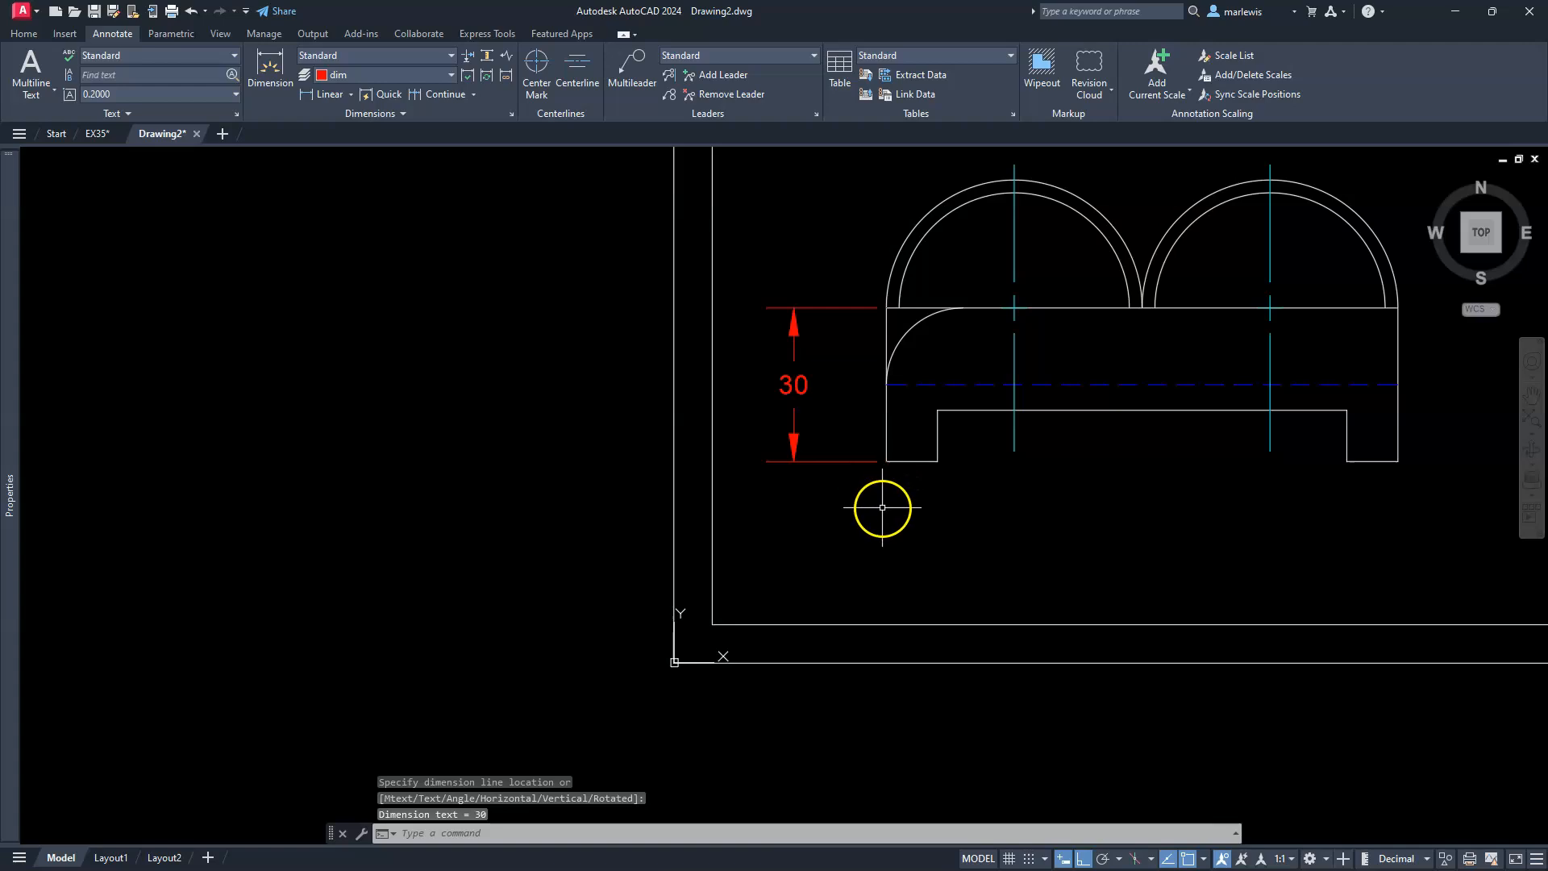
- Add a horizontal linear dimension for the width of the front view's left foot, placed below the view
{"action": "scroll", "coordinate": [827, 542], "scroll_direction": "up", "scroll_amount": 2}
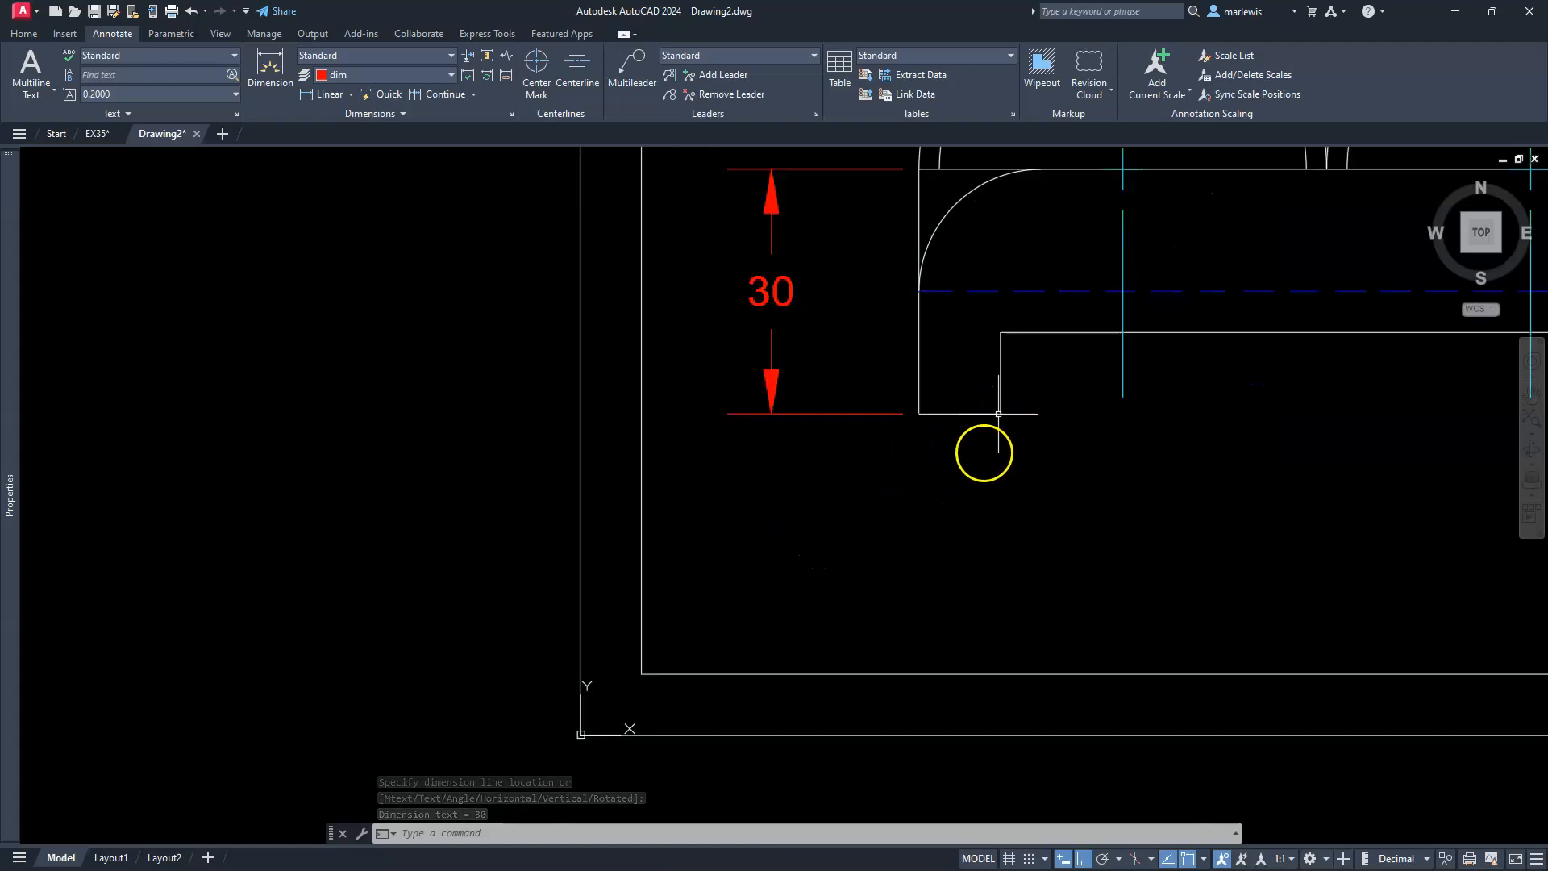
{"action": "key", "text": "Return"}
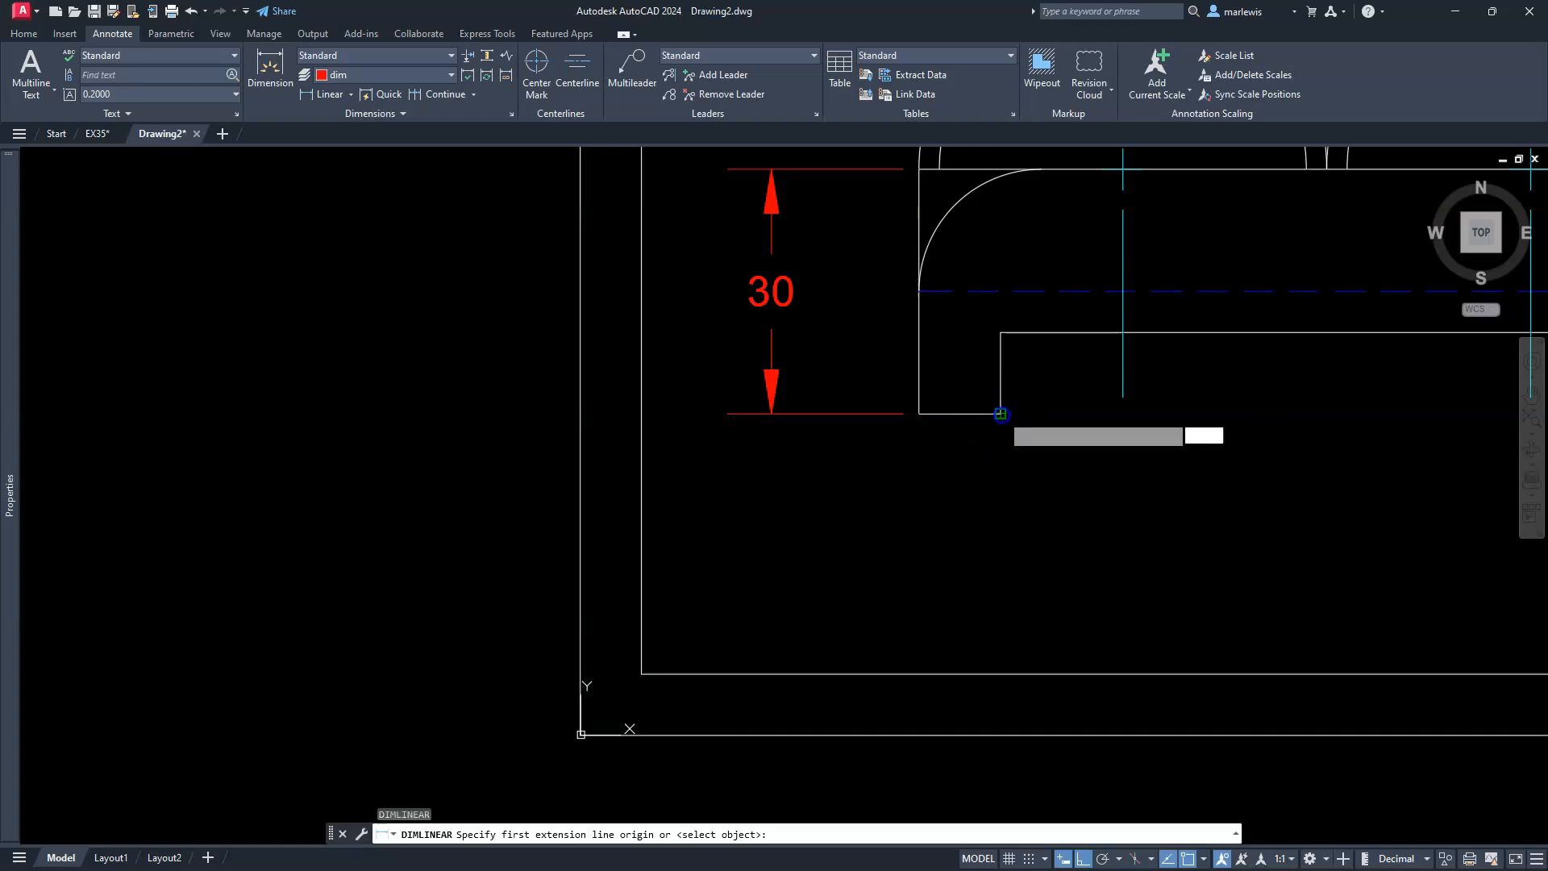
{"action": "left_click", "coordinate": [1000, 414]}
{"action": "left_click", "coordinate": [919, 414]}
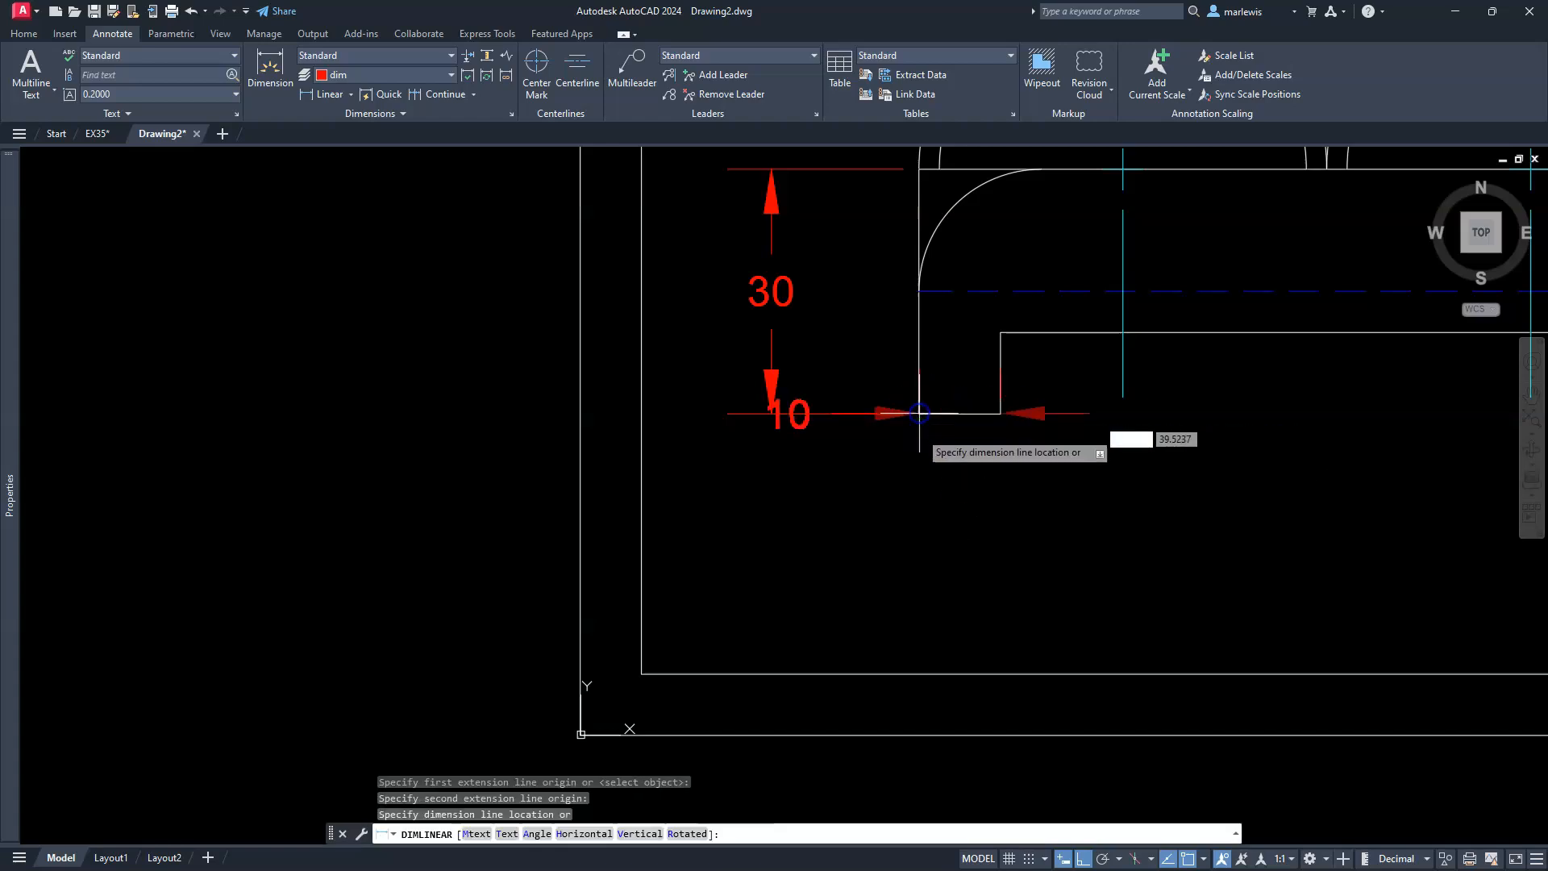
{"action": "left_click", "coordinate": [920, 541]}
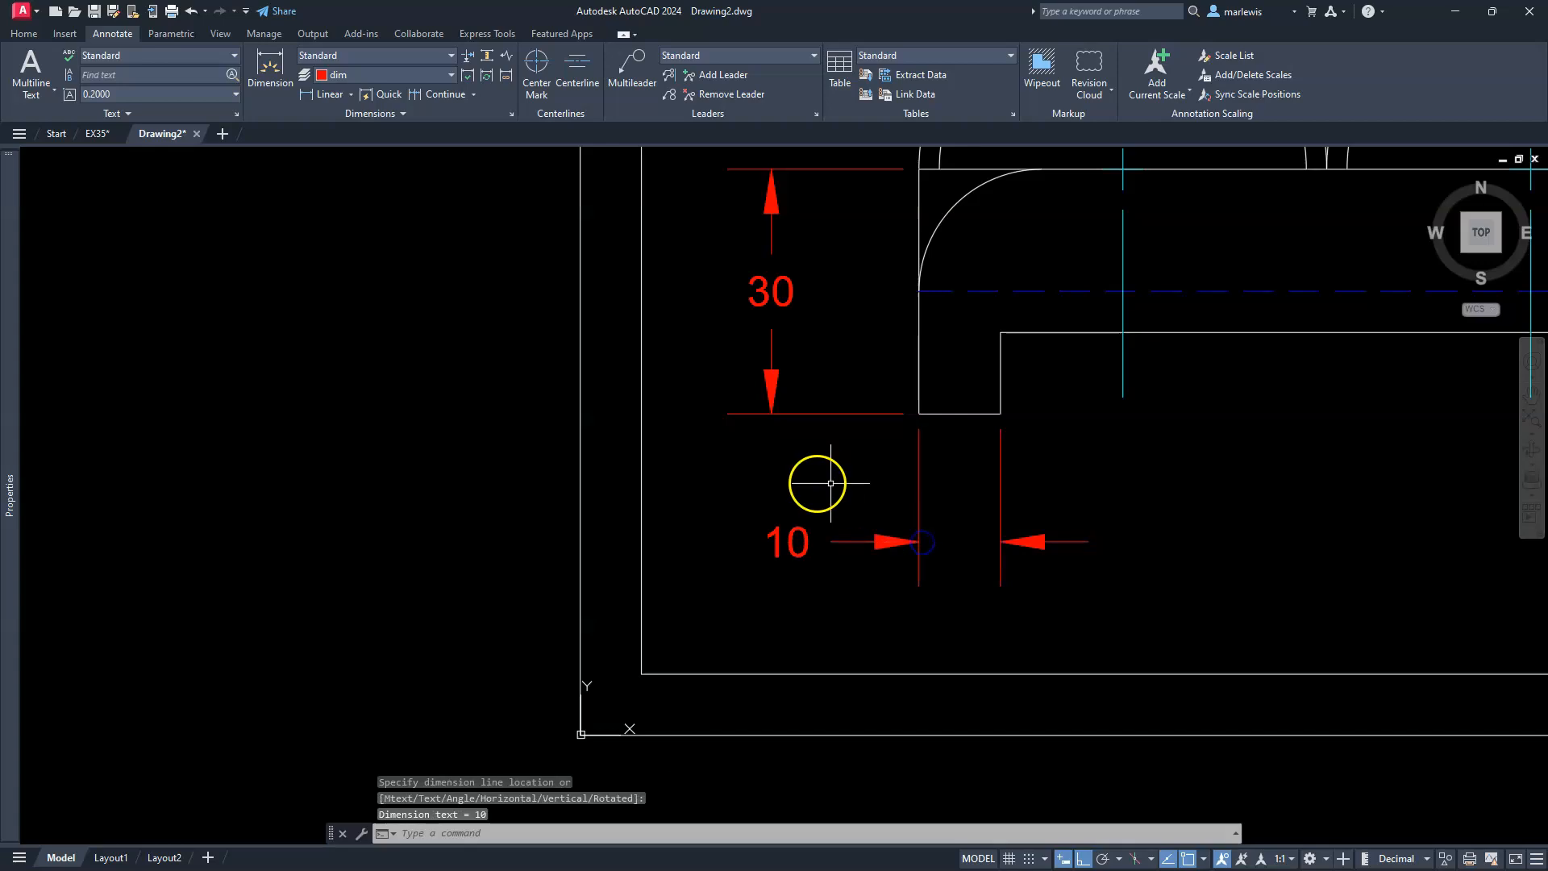
{"action": "scroll", "coordinate": [857, 507], "scroll_direction": "down", "scroll_amount": 2}
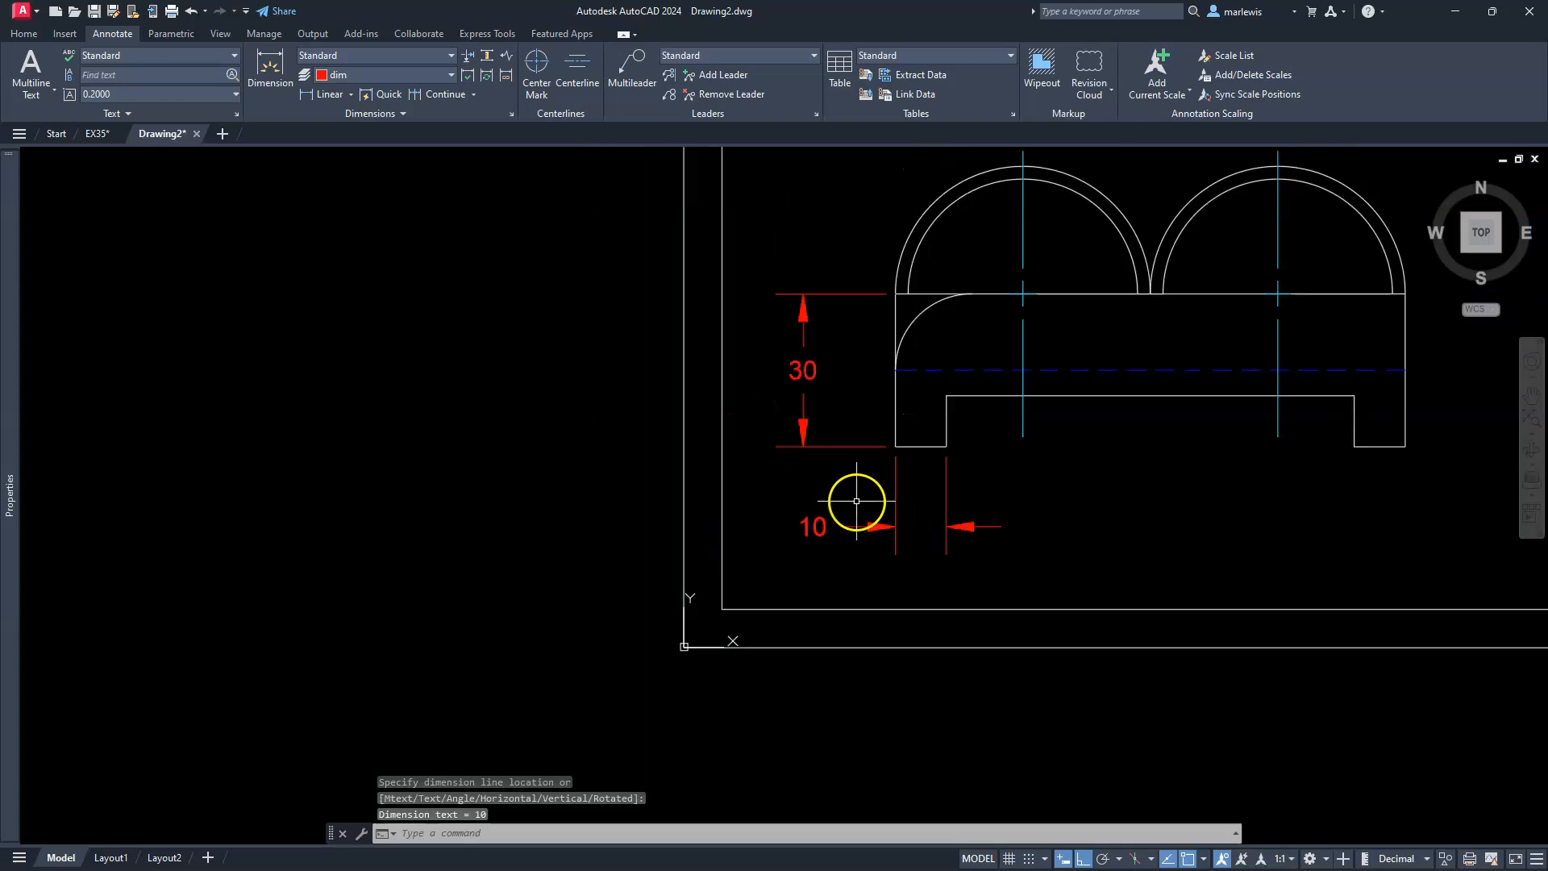
- Continue the left foot's width dimension across the gap between the feet, ending at the right foot's inner edge
{"action": "middle_click_drag", "start_coordinate": [992, 500], "coordinate": [826, 484]}
{"action": "left_click", "coordinate": [313, 93]}
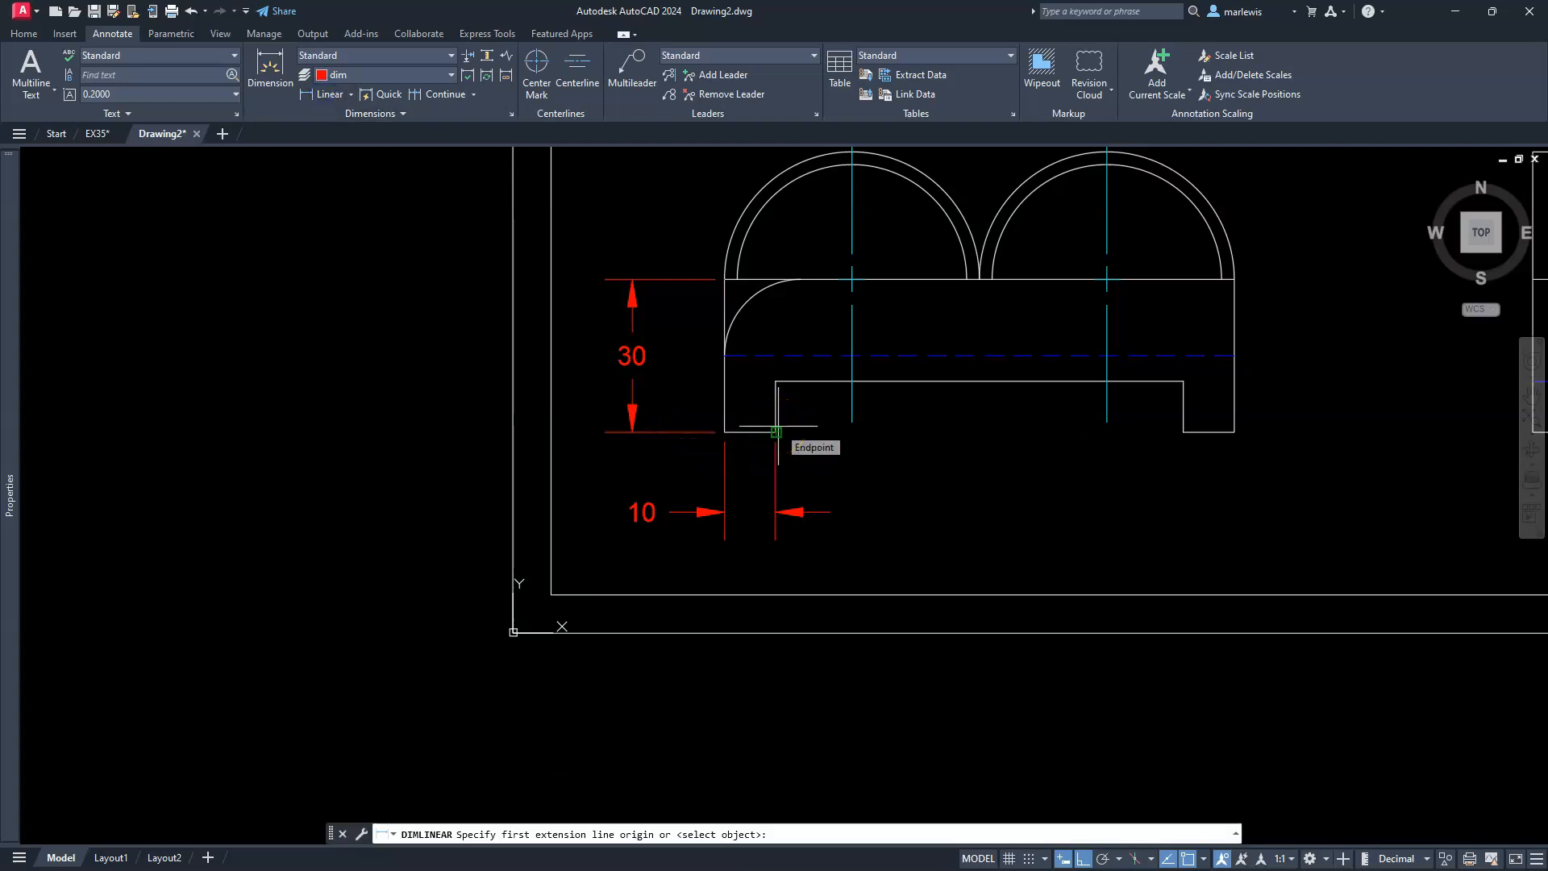
{"action": "left_click", "coordinate": [433, 98]}
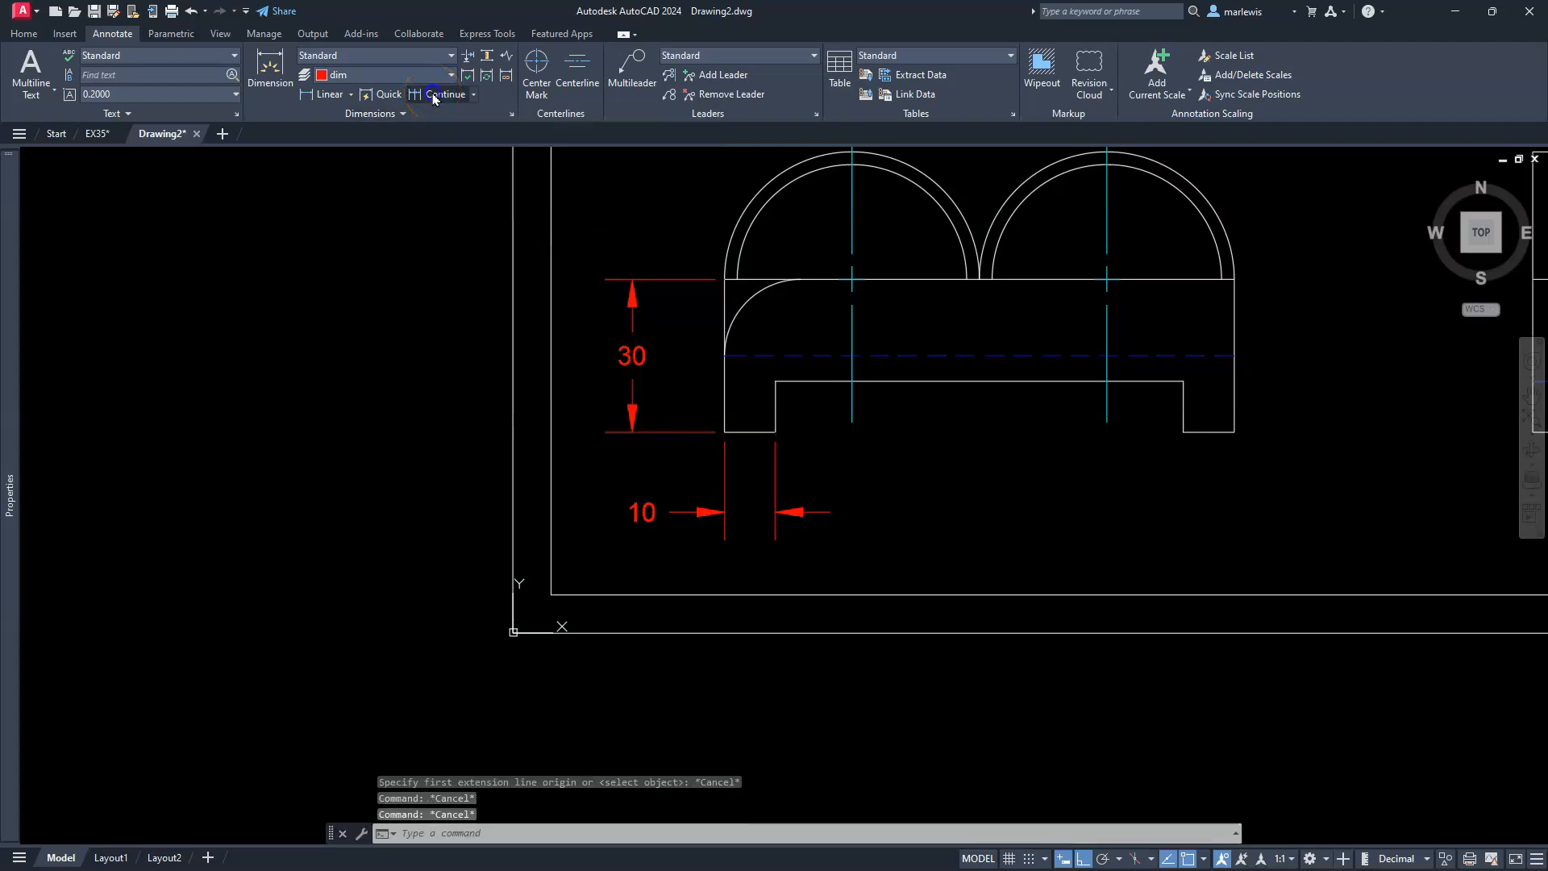
{"action": "left_click", "coordinate": [433, 98]}
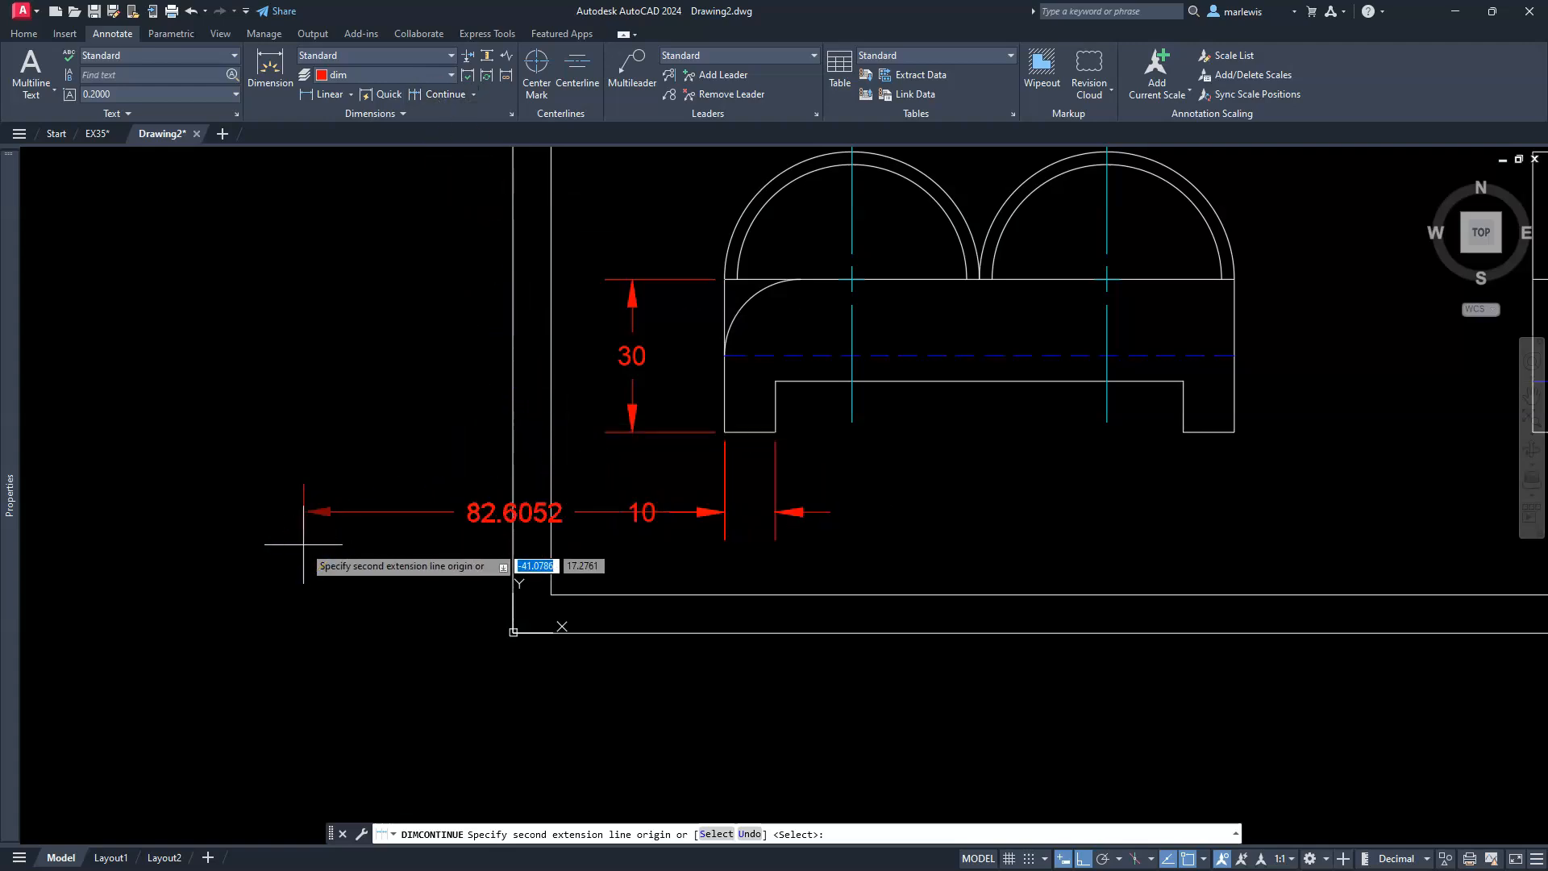
{"action": "left_click", "coordinate": [716, 835]}
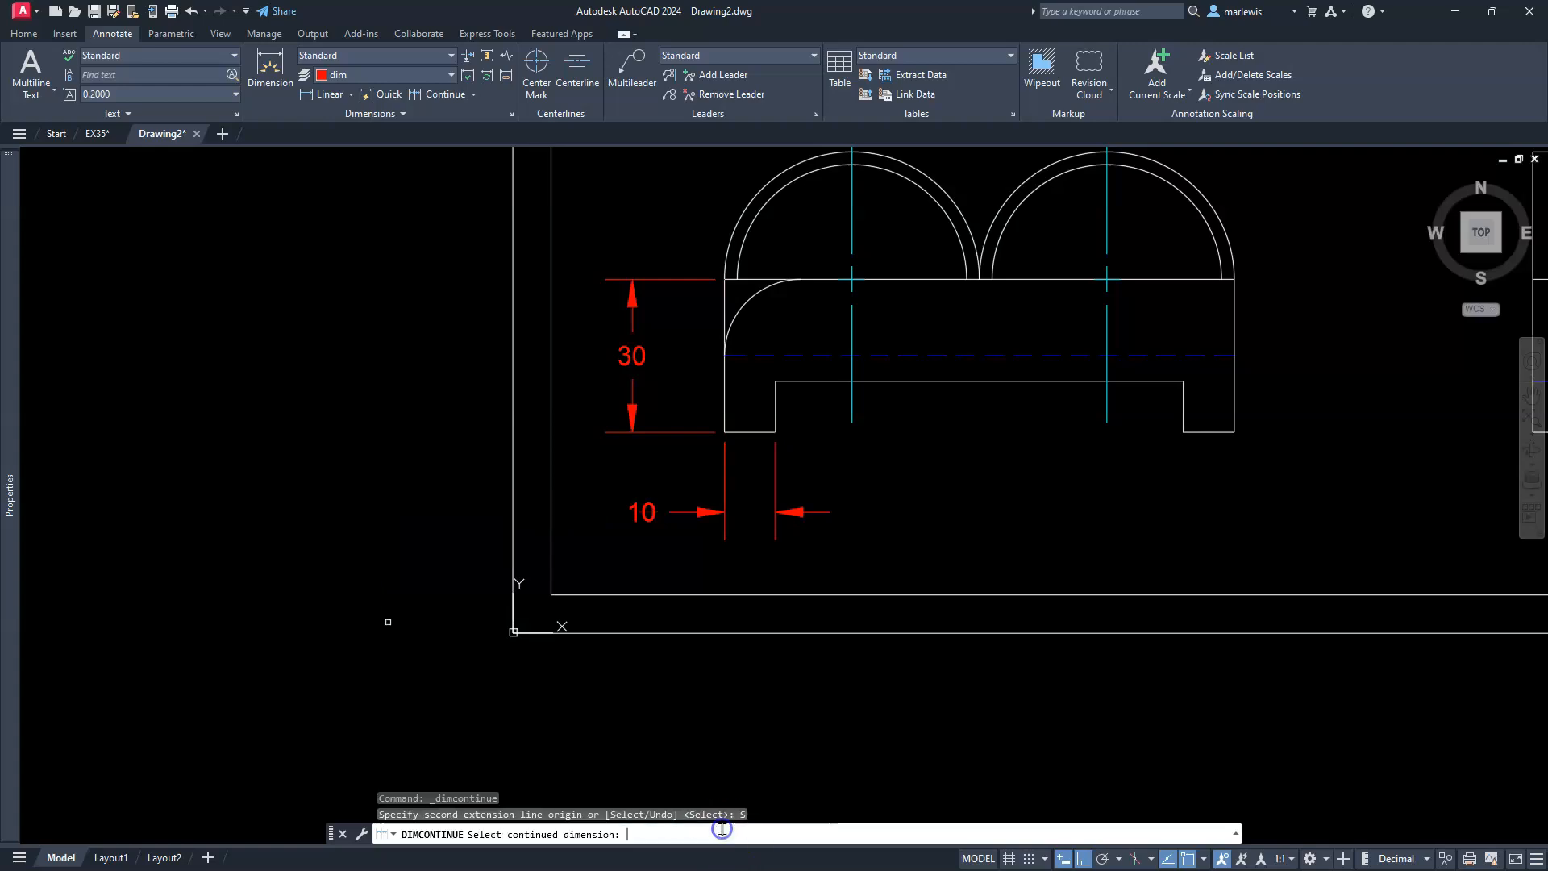
{"action": "left_click", "coordinate": [775, 495]}
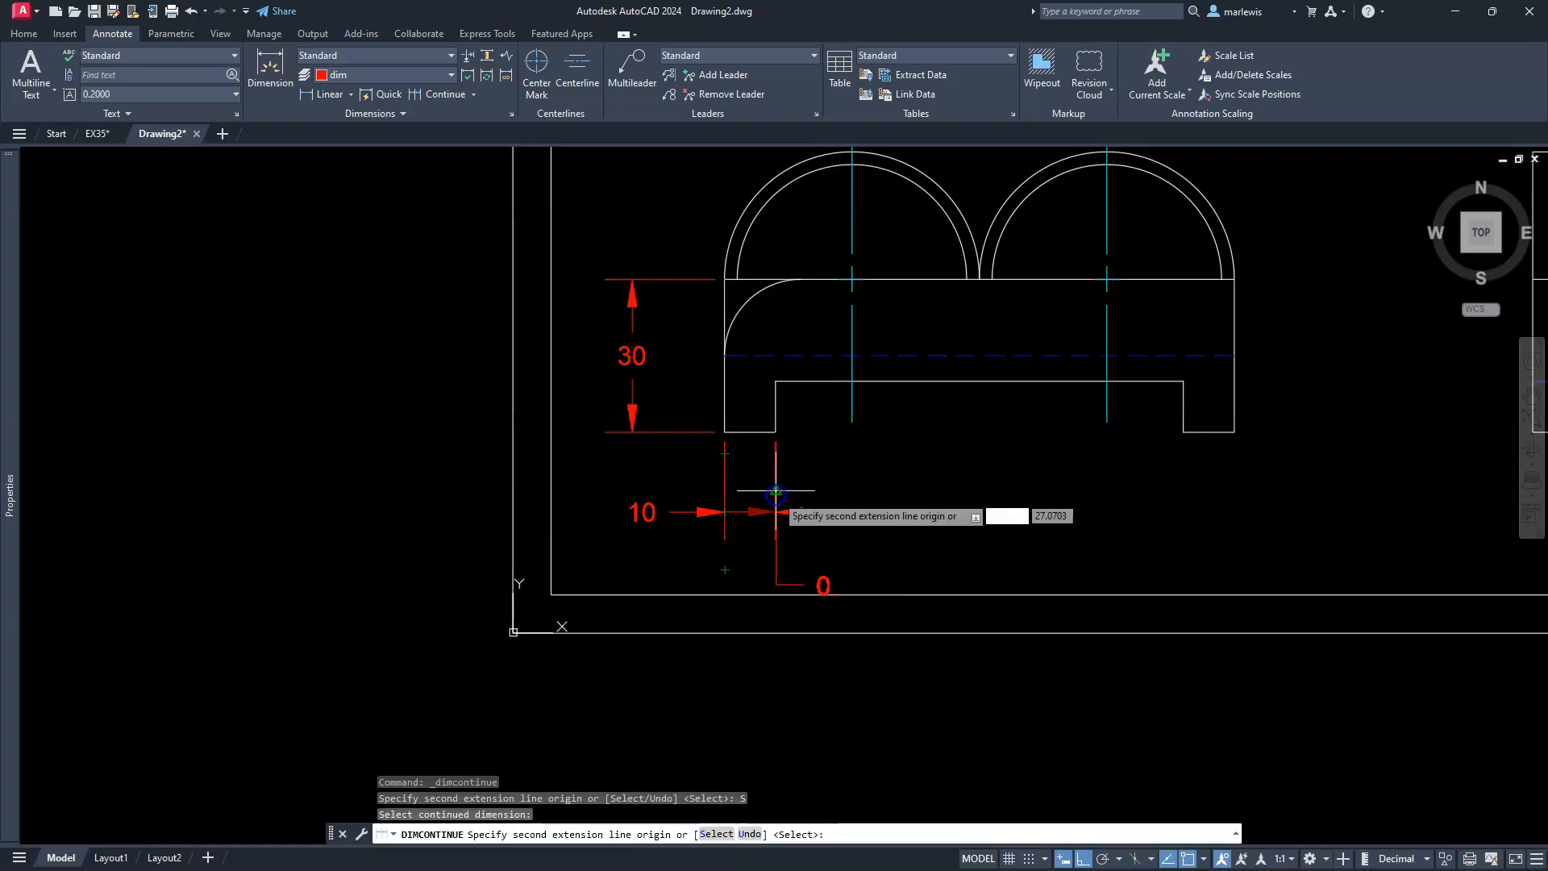
{"action": "left_click", "coordinate": [1183, 431]}
{"action": "key", "text": "Escape"}
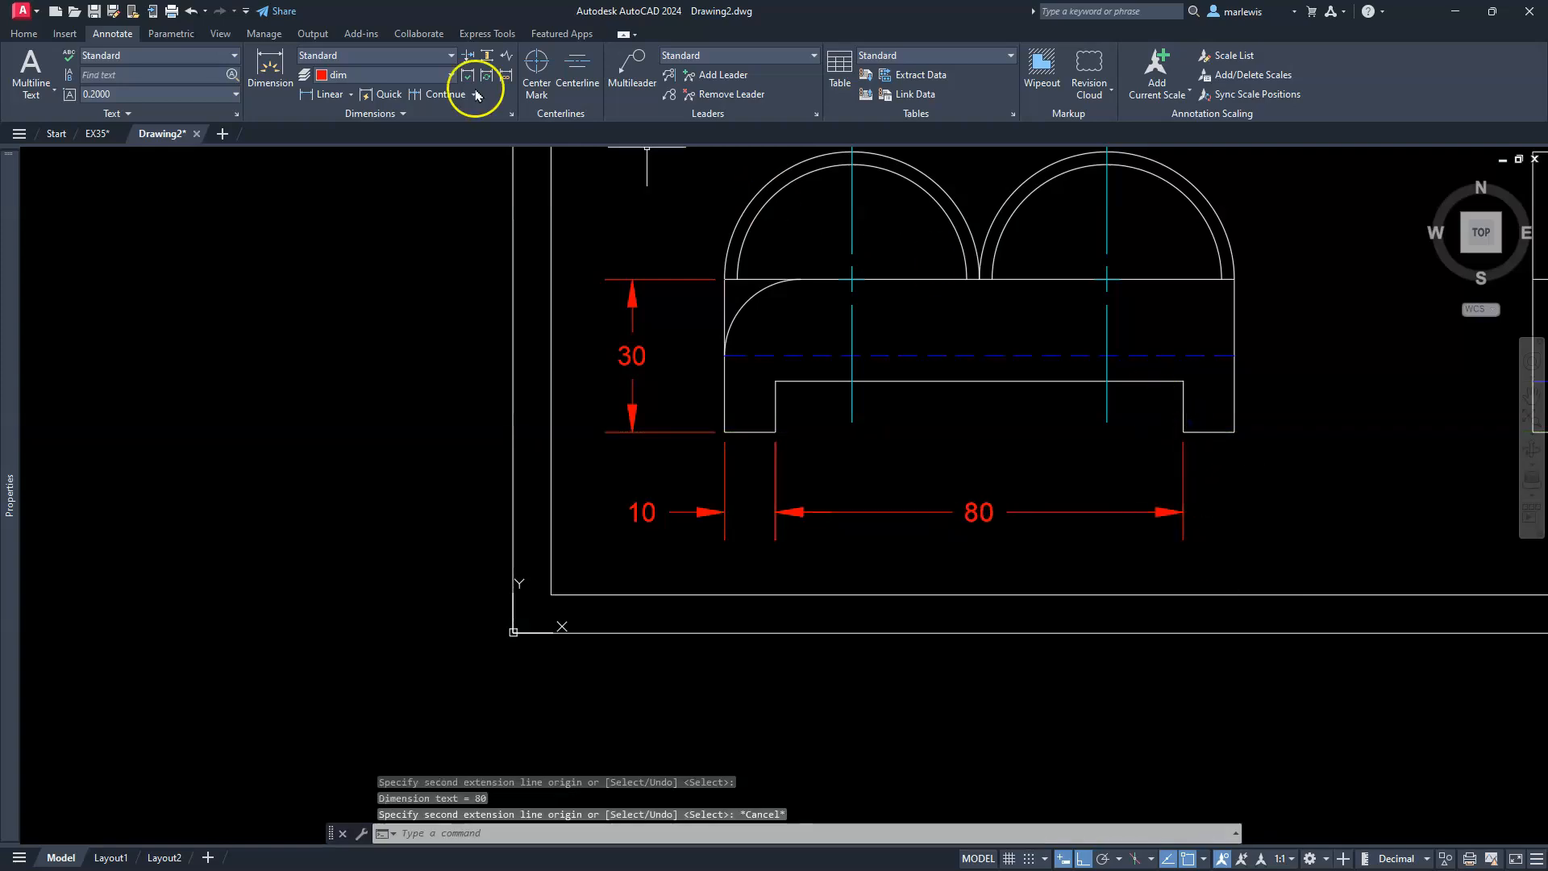
- Add a vertical linear dimension for the height of the front view's right foot, placed outside the view's right edge
{"action": "left_click", "coordinate": [325, 95]}
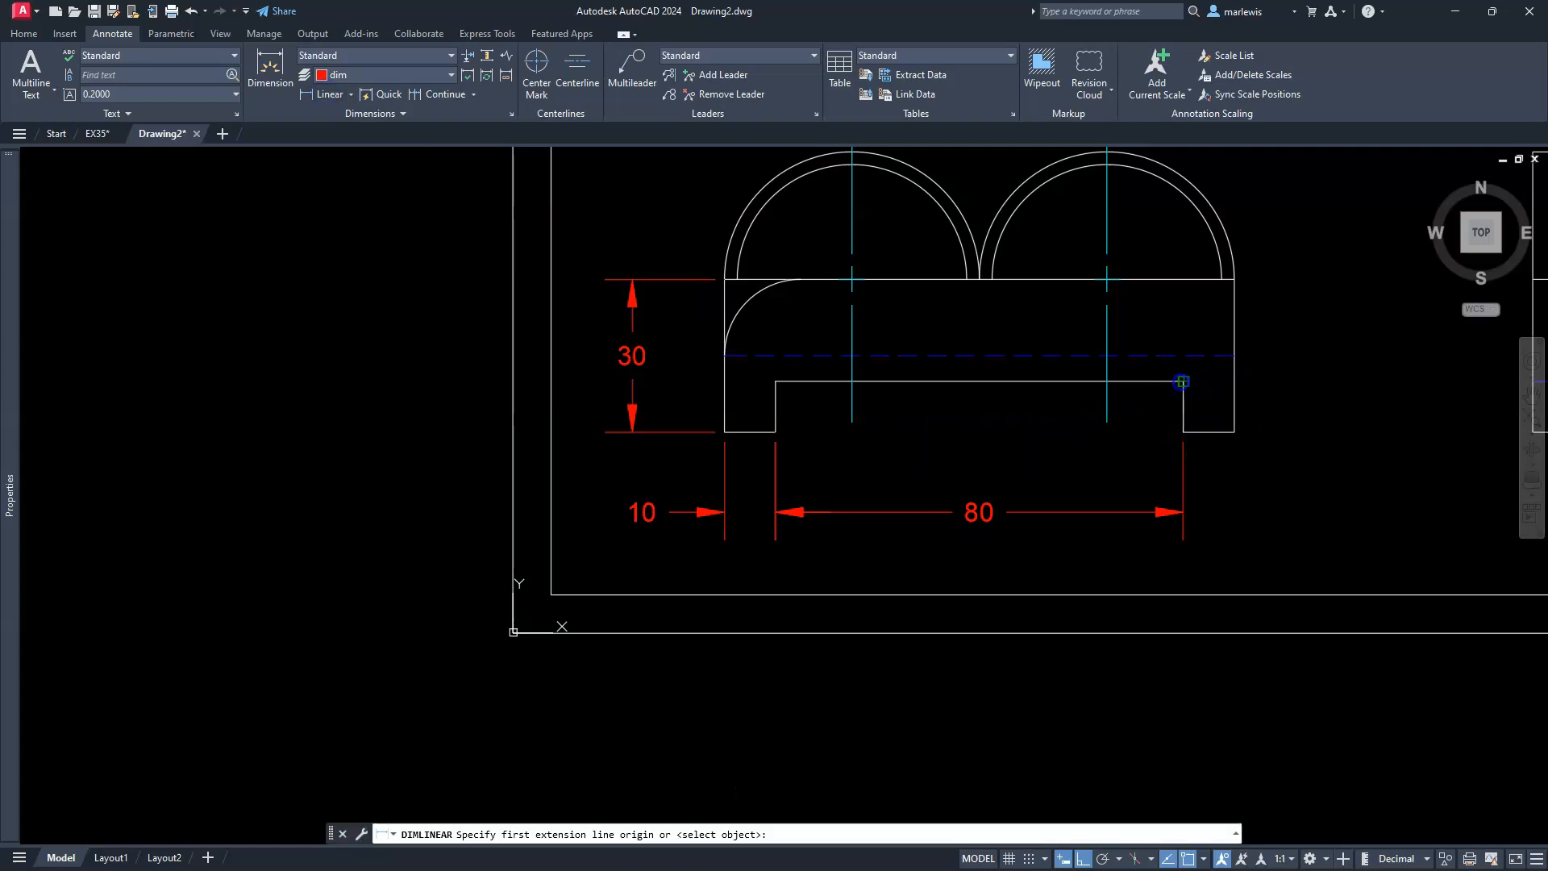
{"action": "left_click", "coordinate": [1182, 381]}
{"action": "left_click", "coordinate": [1233, 424]}
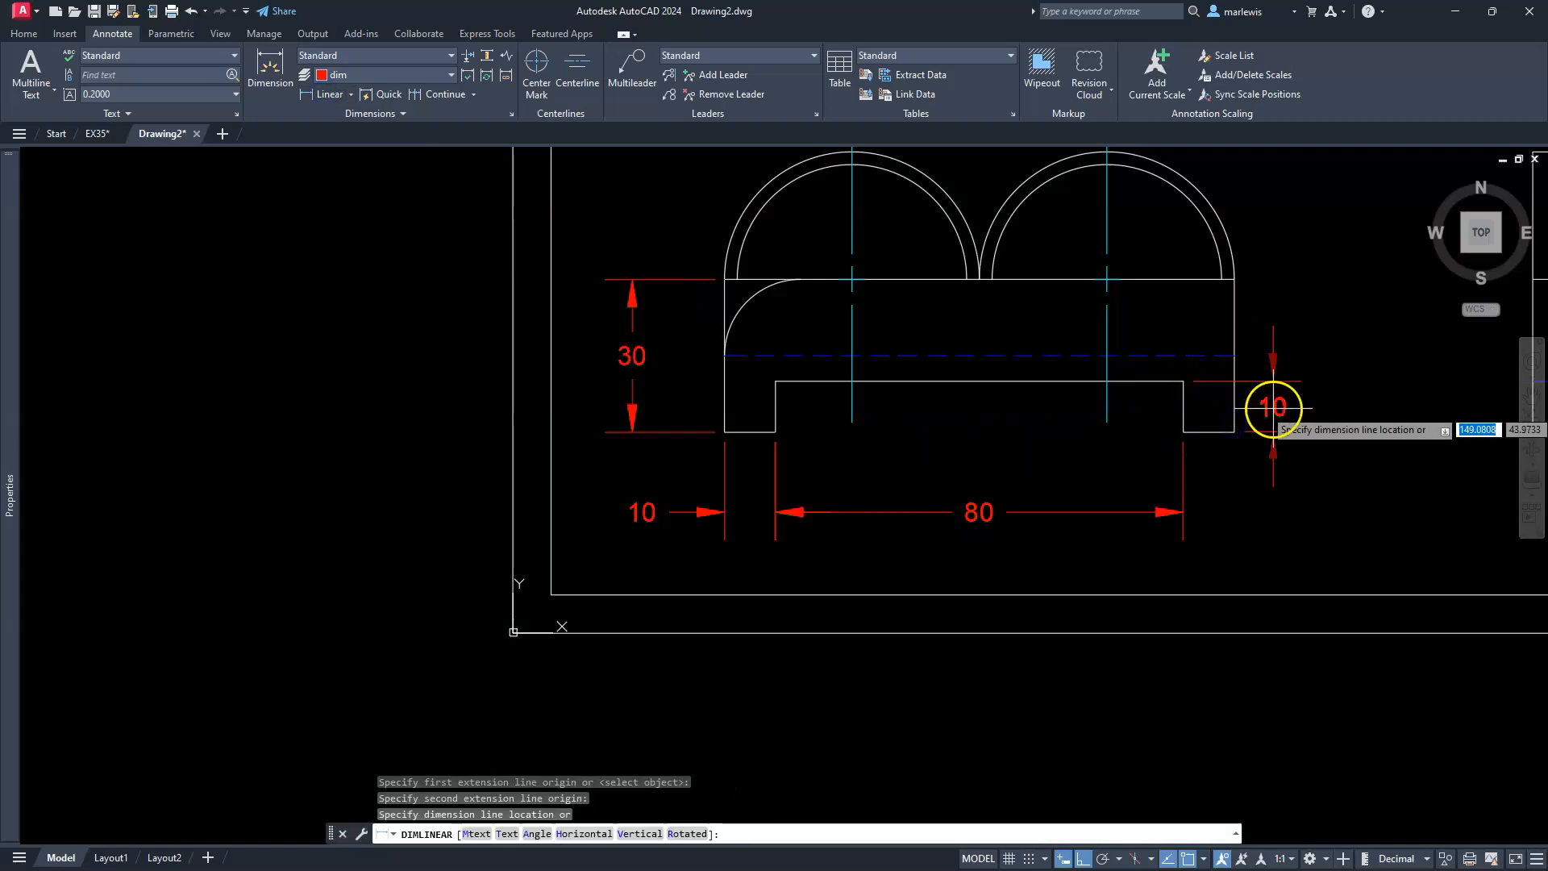
{"action": "left_click", "coordinate": [1293, 412]}
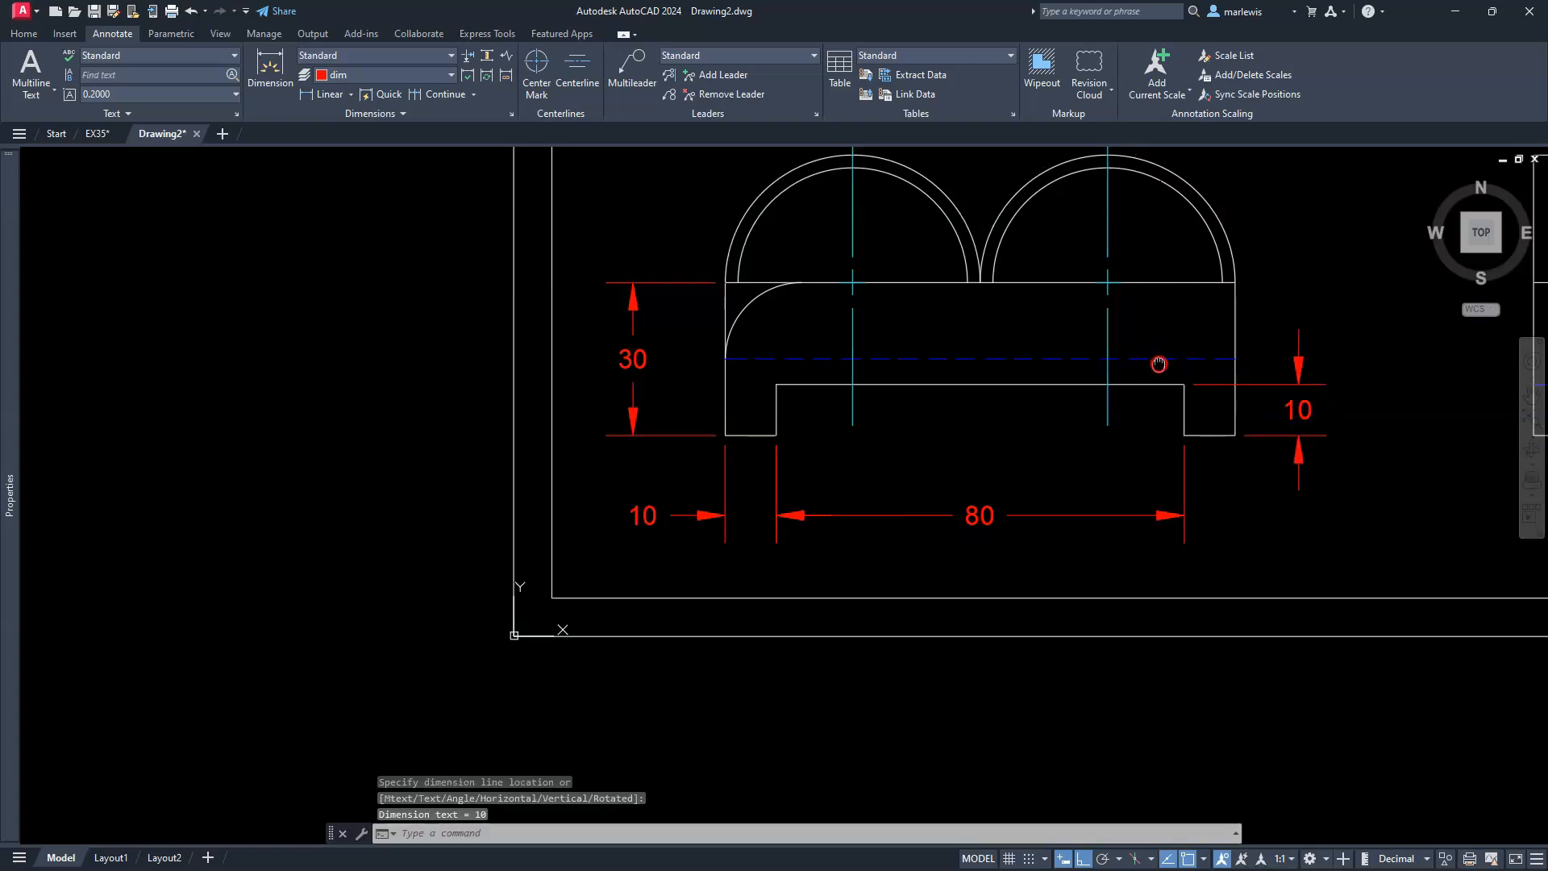
- Add a horizontal linear dimension from the front view's right edge to the right arch's centerline, placed above the arches
{"action": "middle_click_drag", "start_coordinate": [1158, 360], "coordinate": [1099, 508]}
{"action": "middle_click_drag", "start_coordinate": [1098, 283], "coordinate": [1075, 379]}
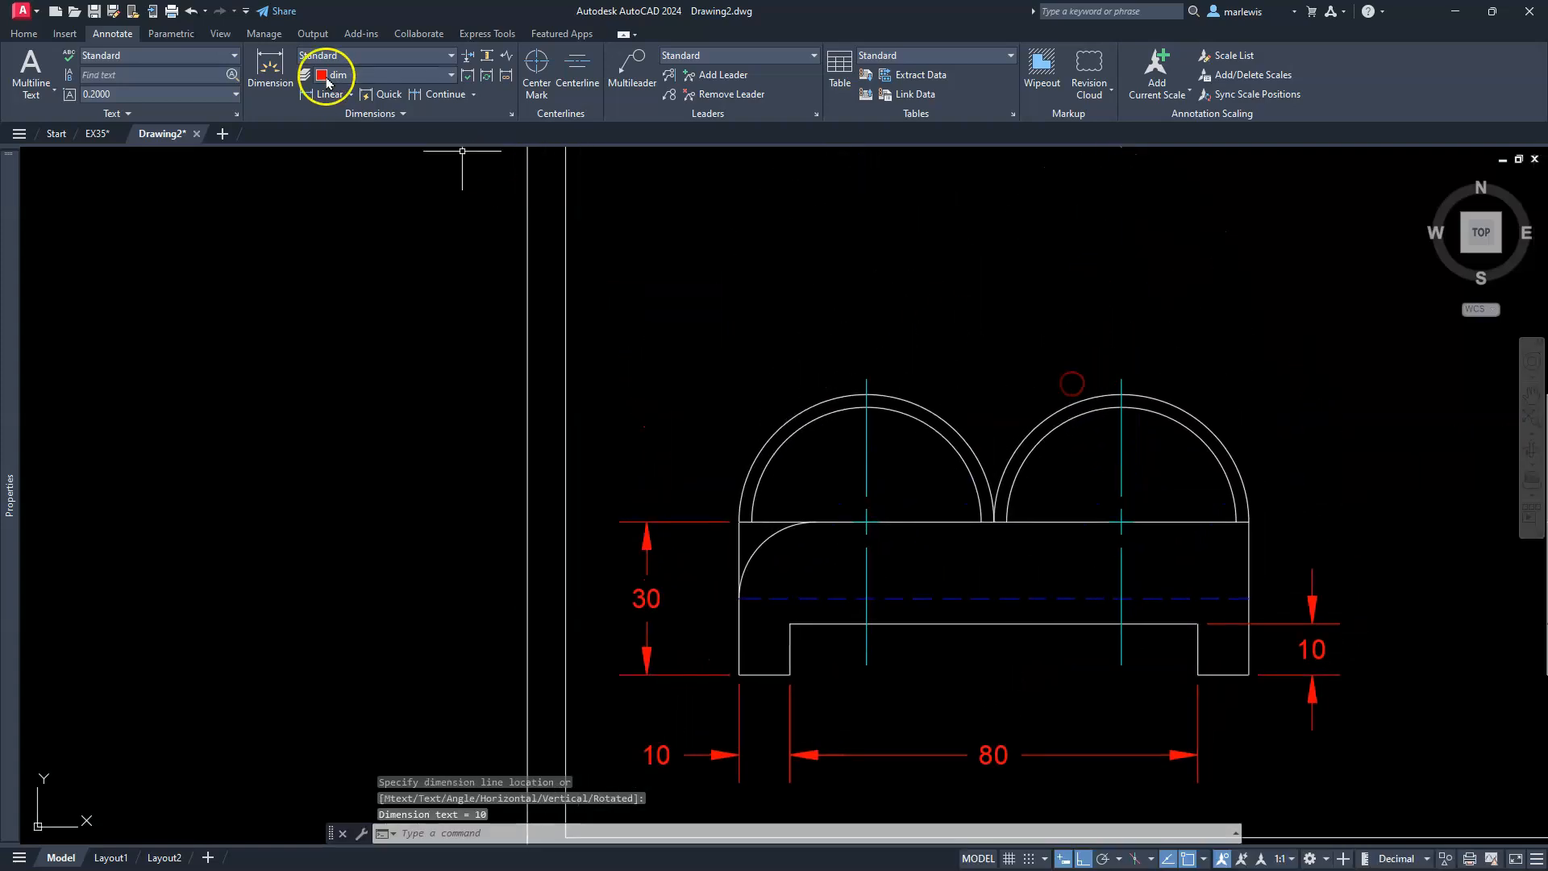
{"action": "left_click", "coordinate": [327, 94]}
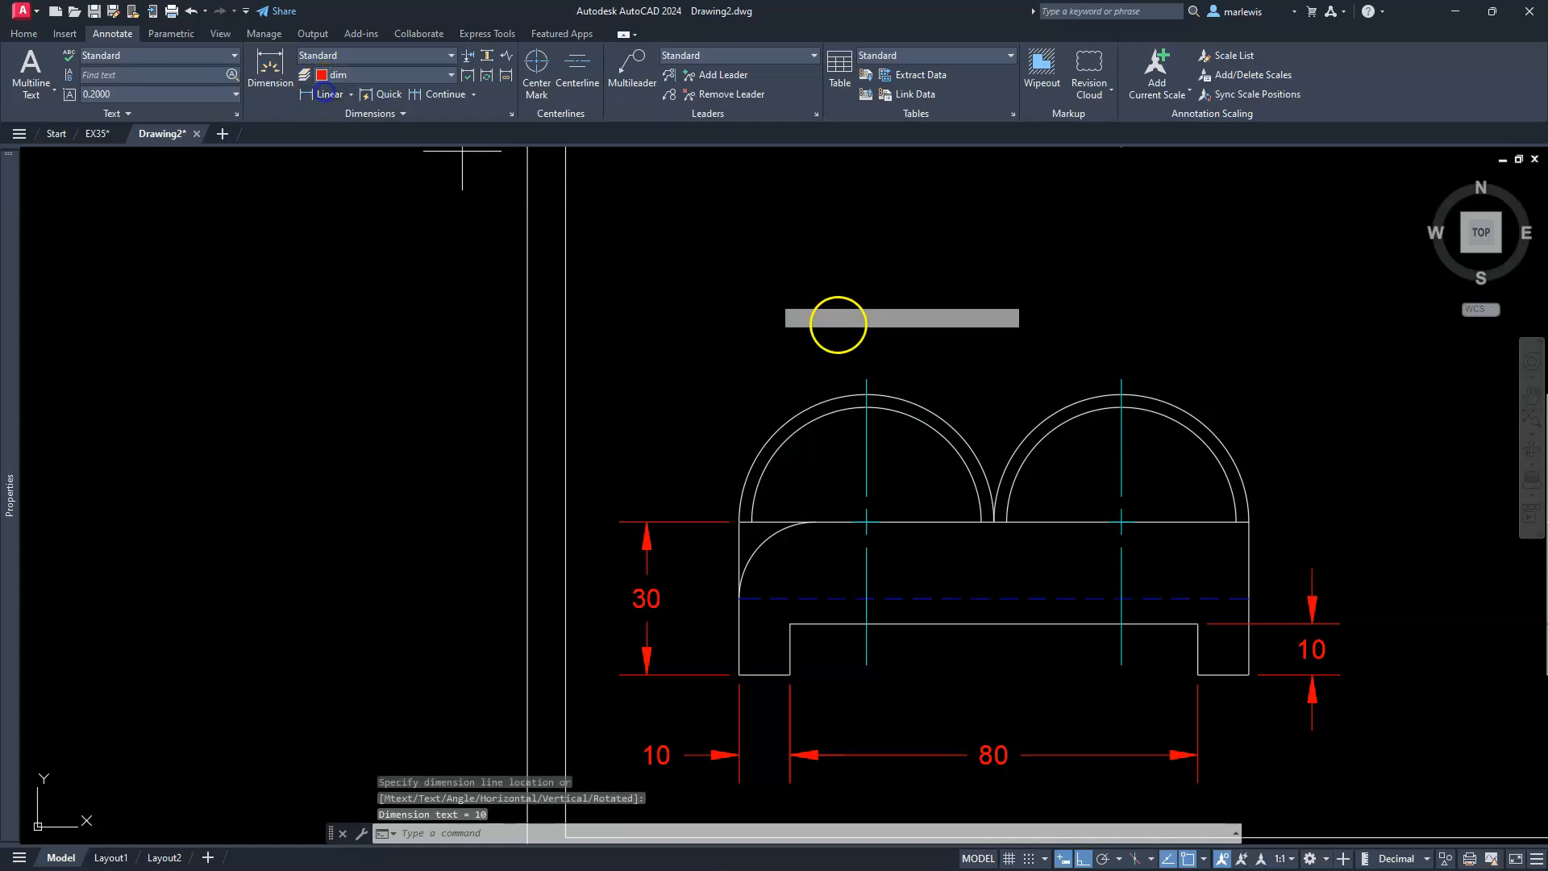
{"action": "left_click", "coordinate": [1249, 521]}
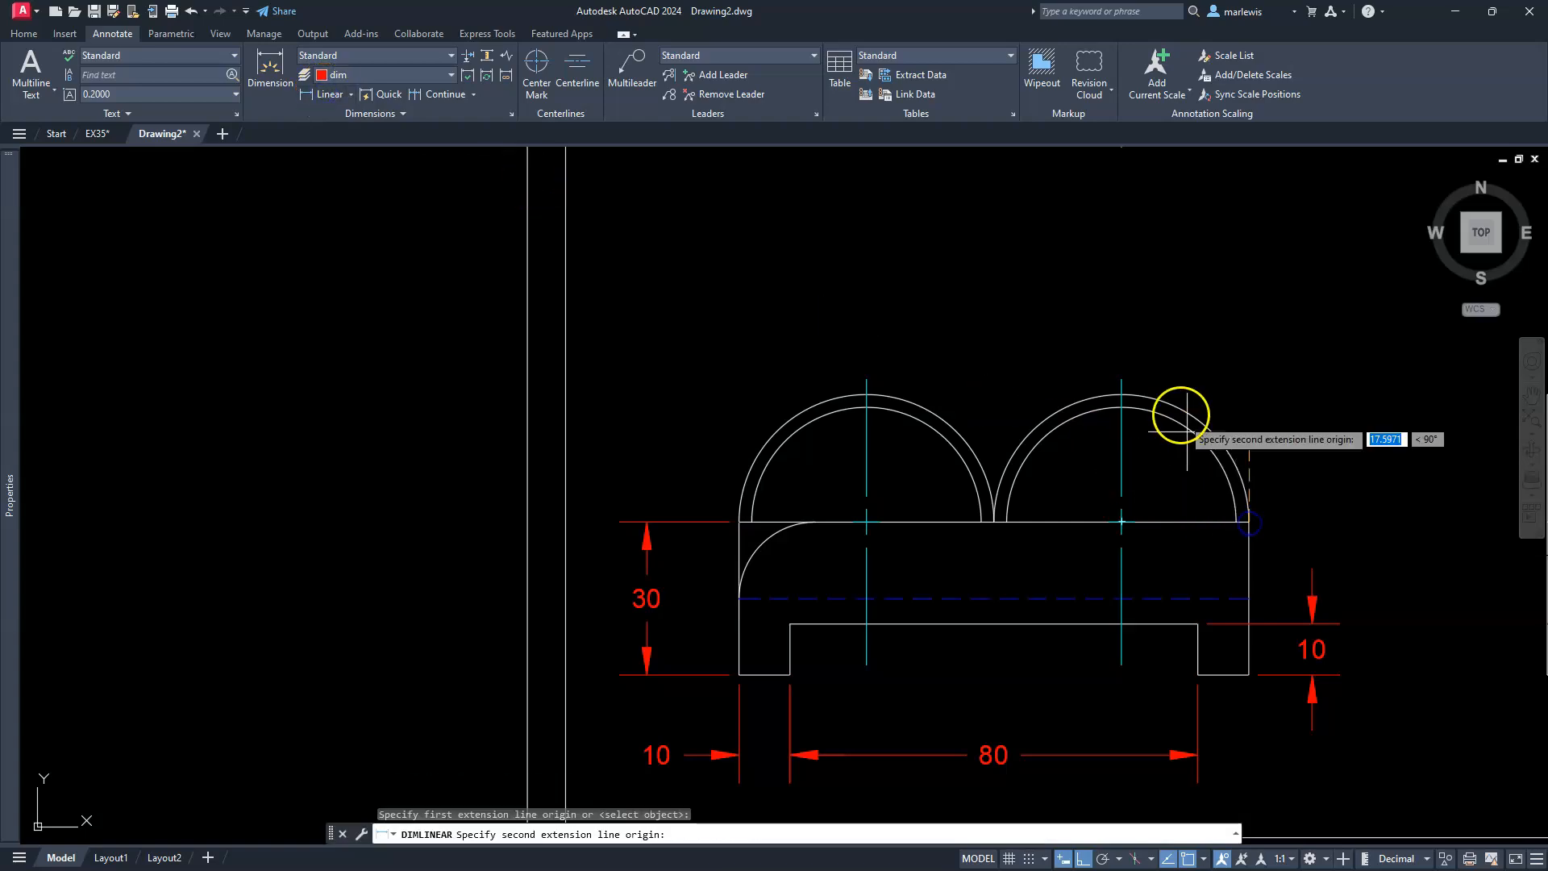
{"action": "left_click", "coordinate": [1122, 379]}
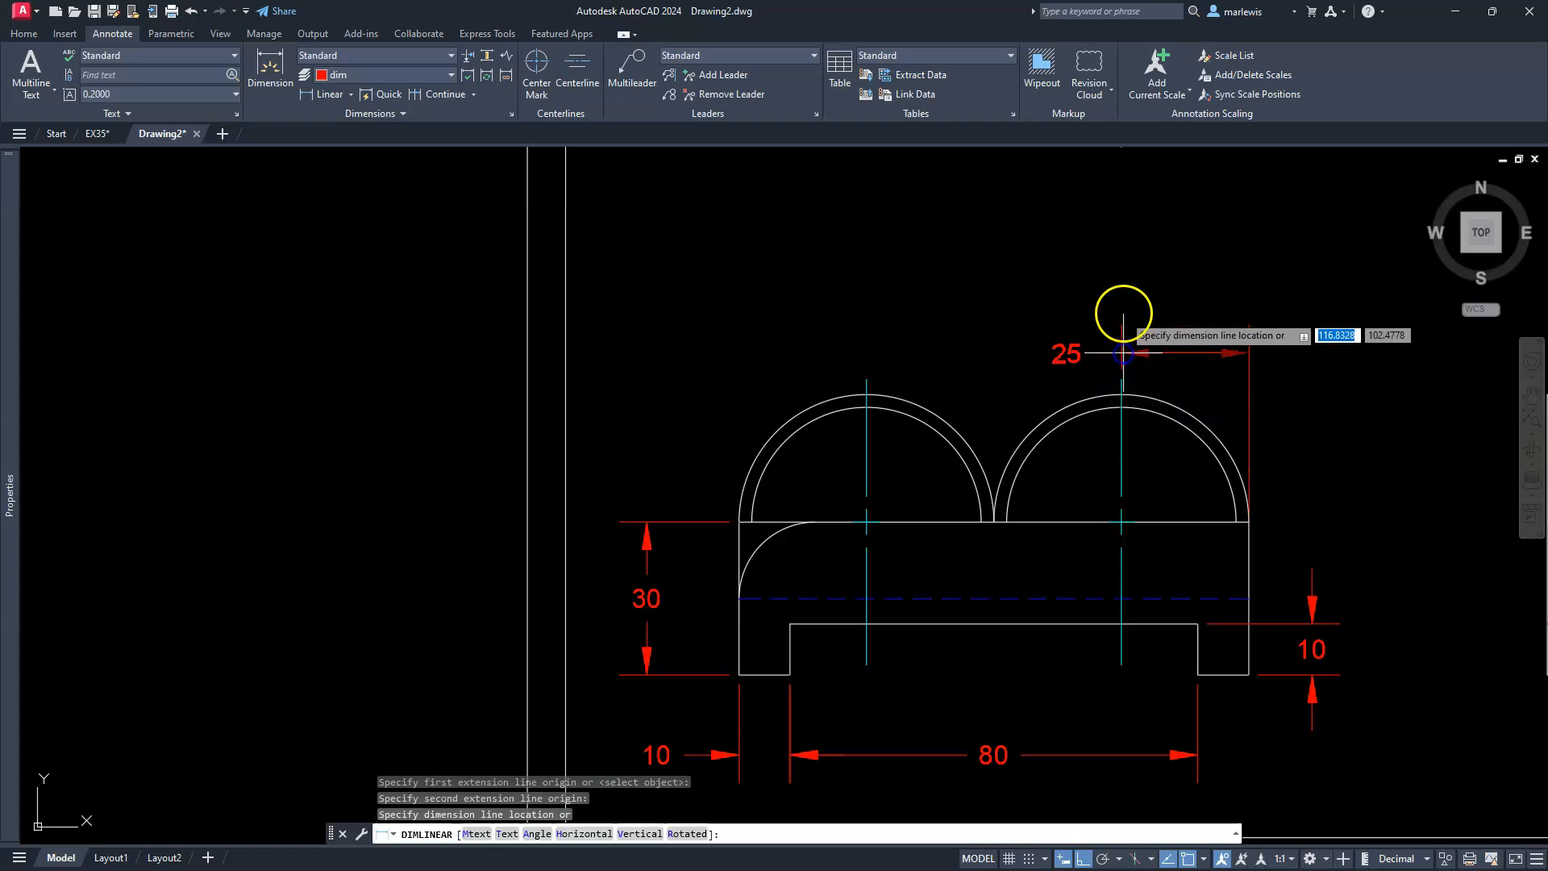
{"action": "left_click", "coordinate": [1135, 286]}
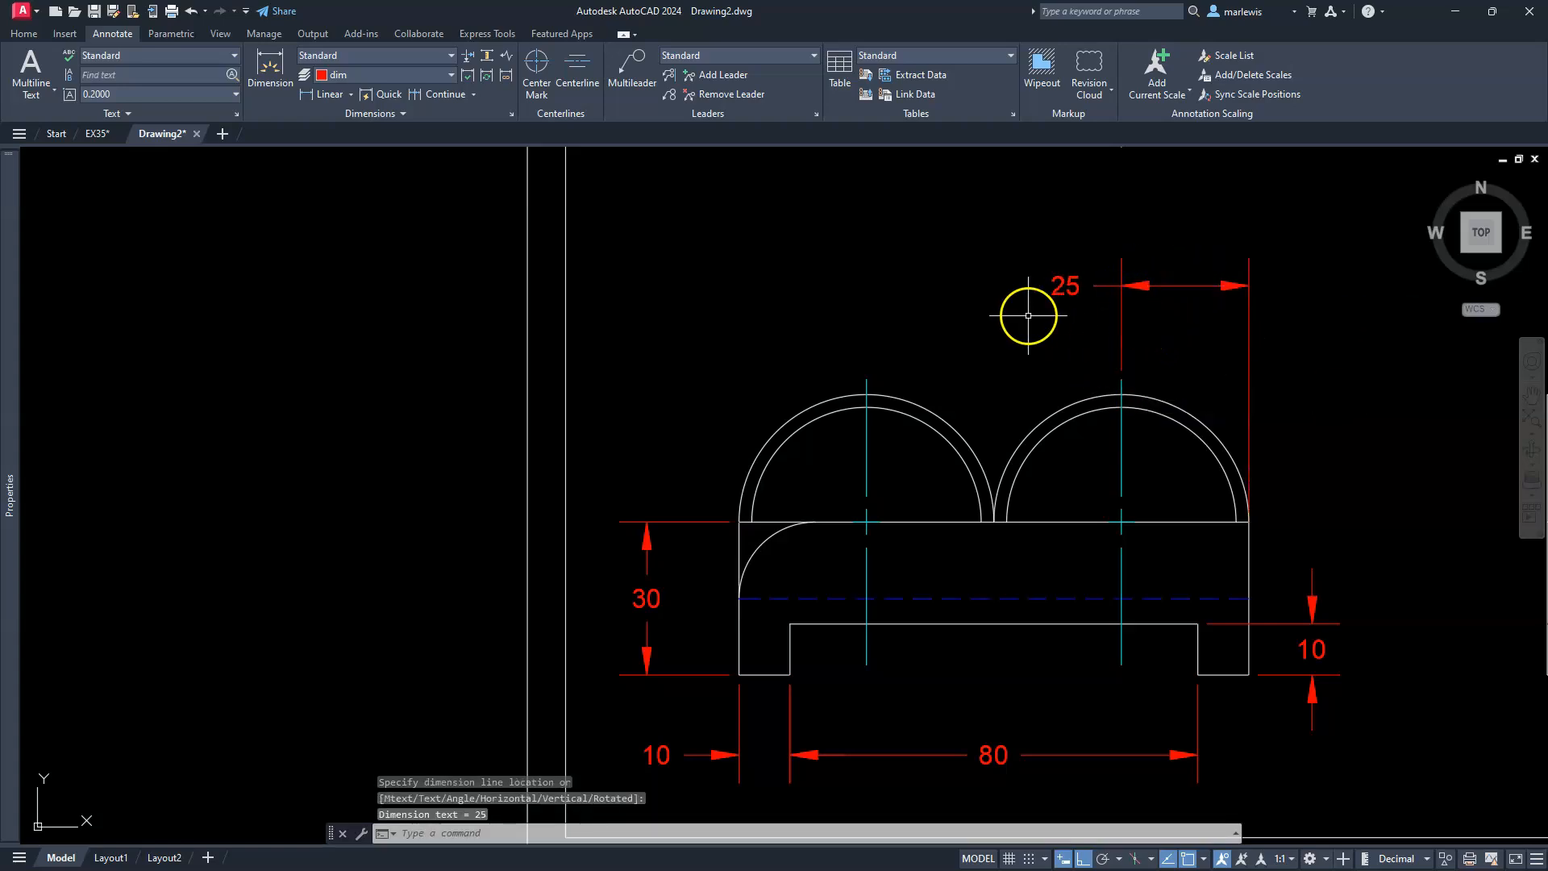
- Move the text of the right arch's horizontal dimension to the middle between its extension lines
{"action": "left_click", "coordinate": [1062, 296]}
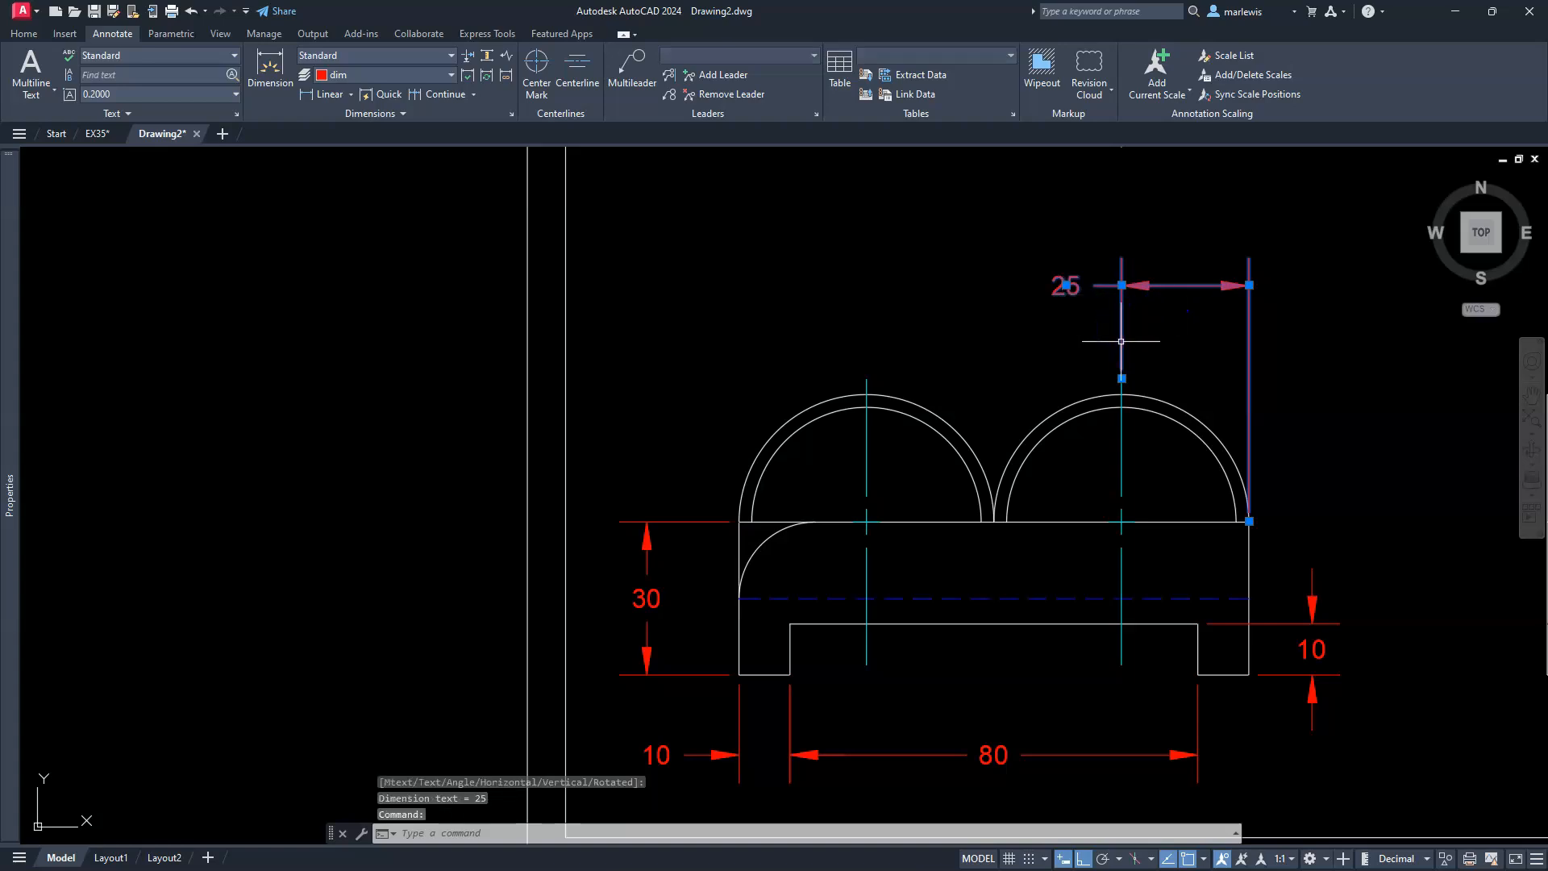
{"action": "left_click", "coordinate": [1066, 286]}
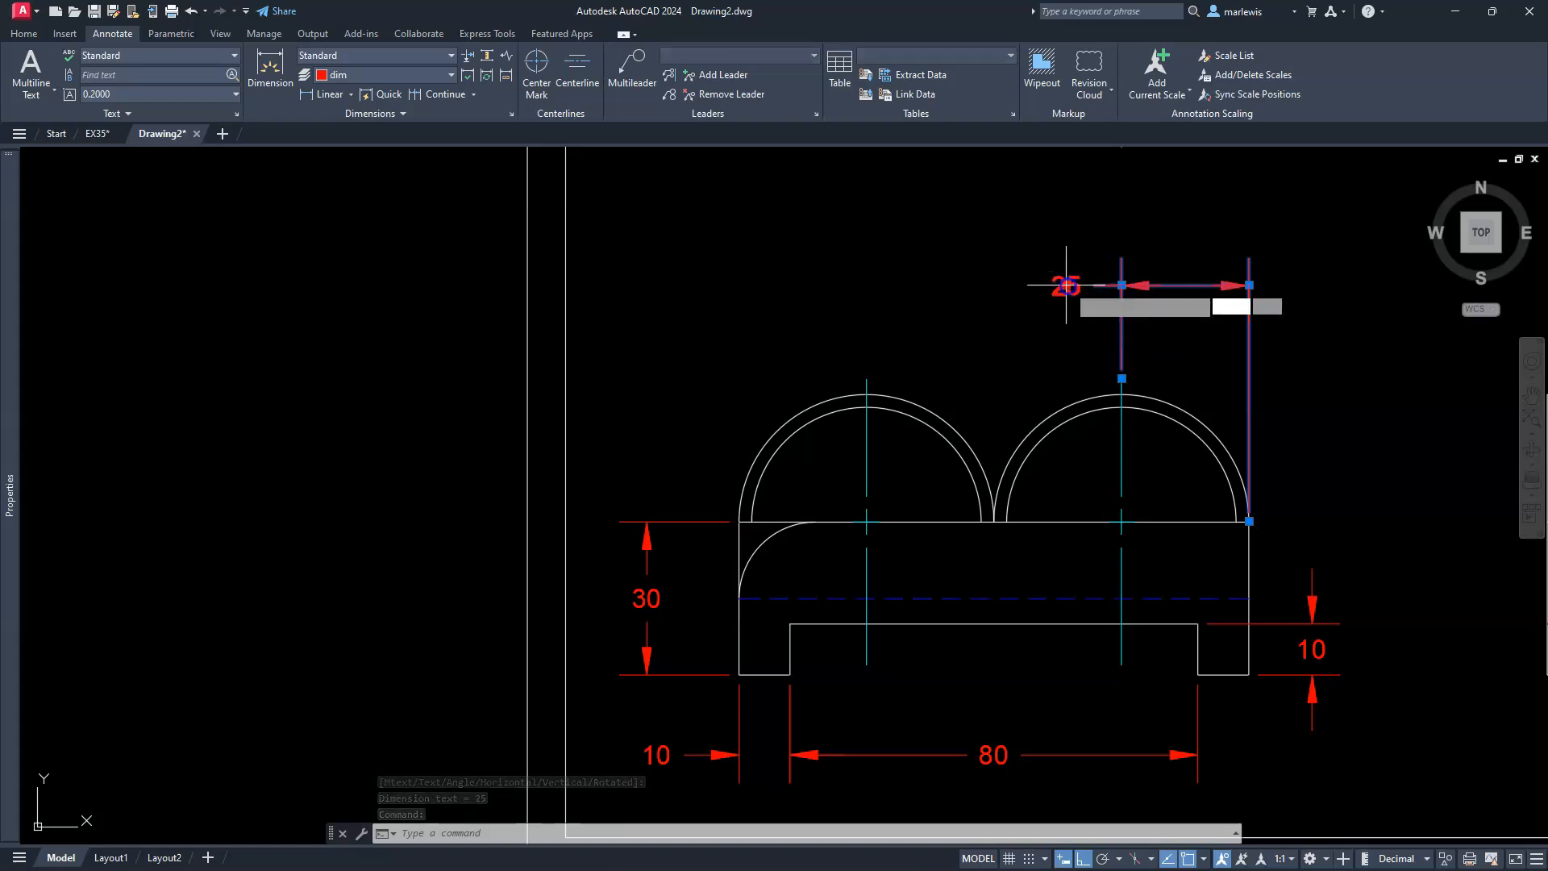
{"action": "right_click", "coordinate": [1188, 283]}
{"action": "left_click", "coordinate": [1188, 287]}
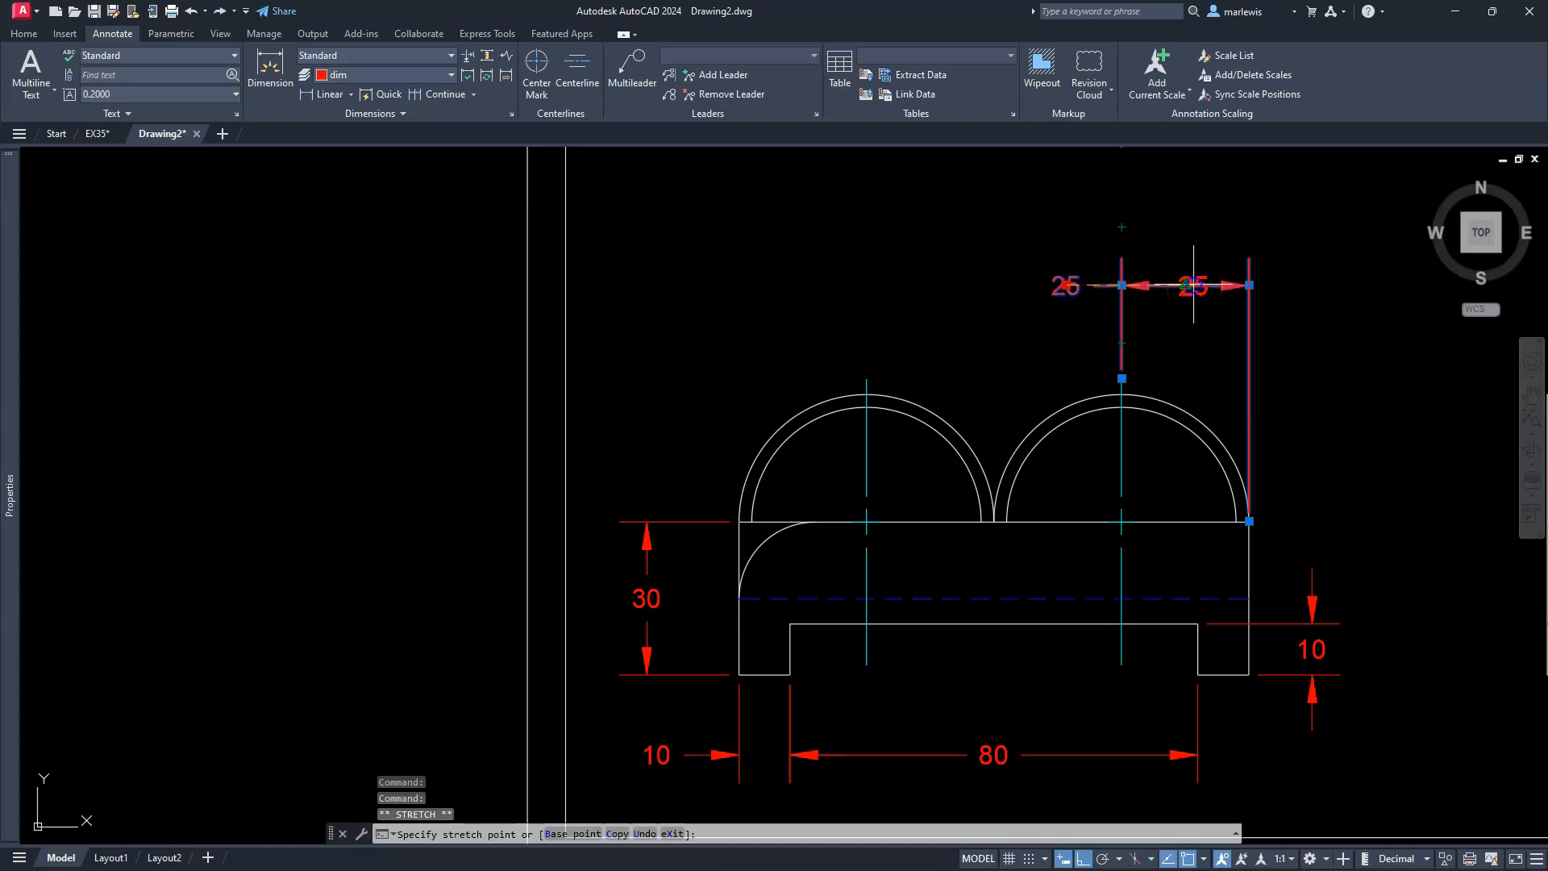
{"action": "key", "text": "Escape"}
{"action": "key", "text": "Escape"}
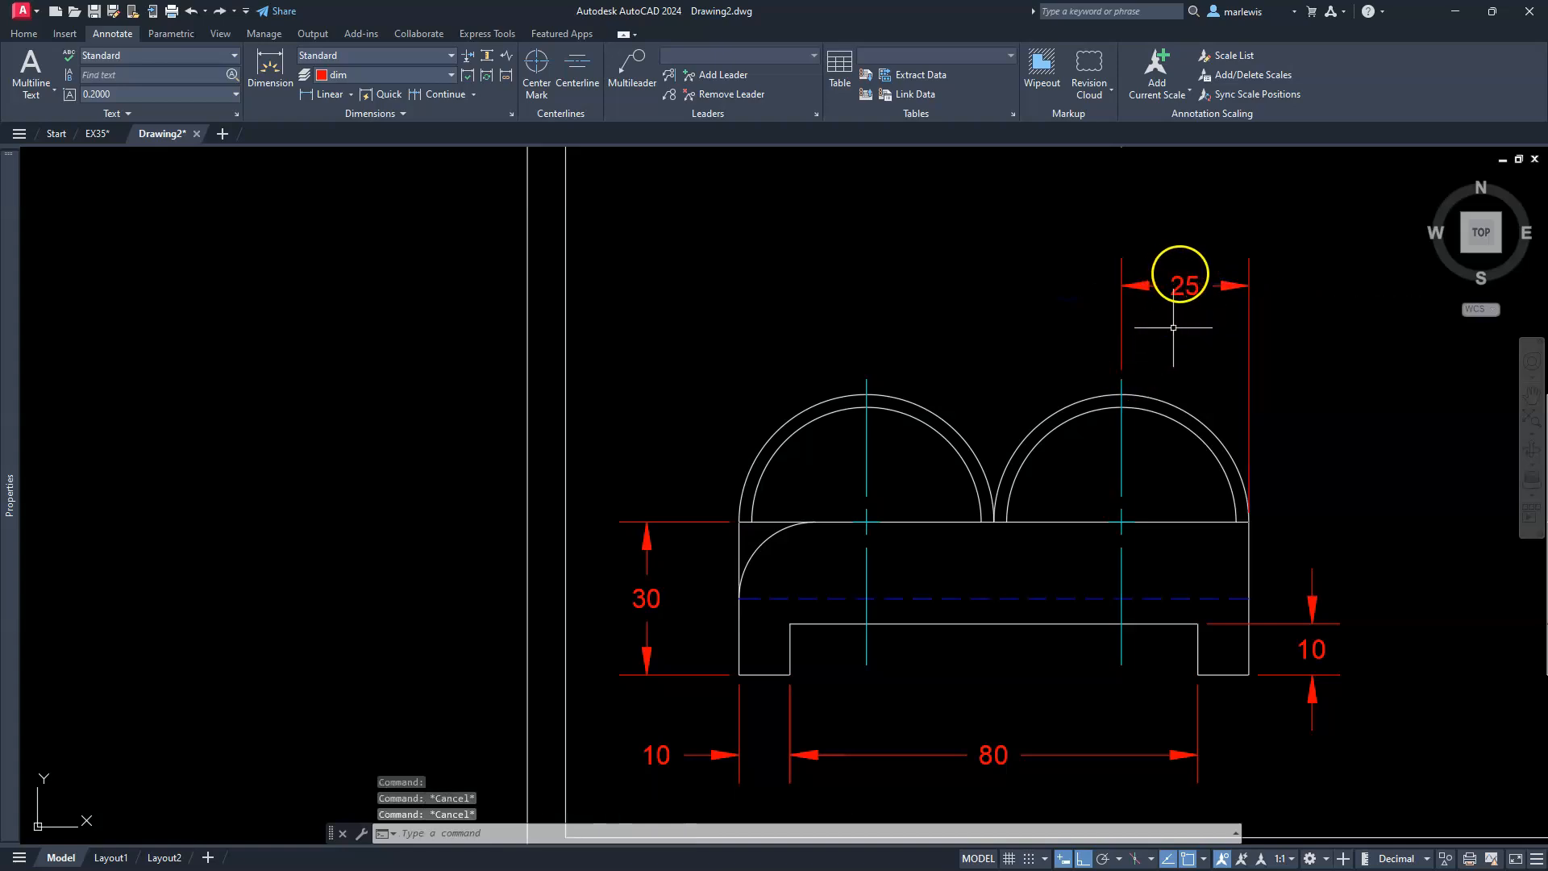
{"action": "key", "text": "Escape"}
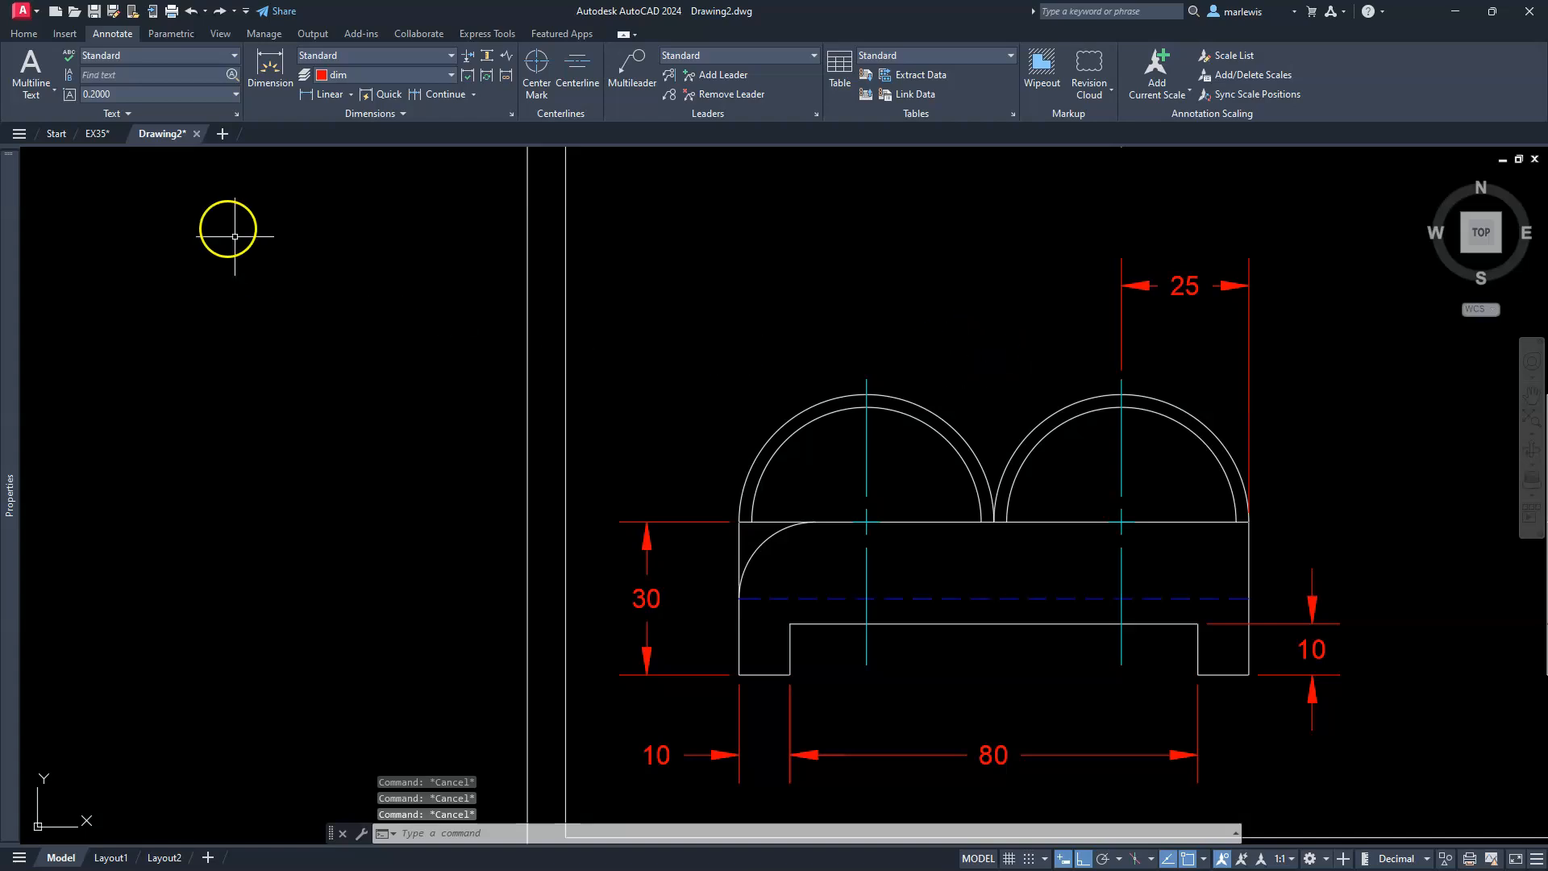
- Add a horizontal linear dimension from the front view's left edge to the left arch's centerline, aligned with the right arch's dimension
{"action": "left_click", "coordinate": [311, 97]}
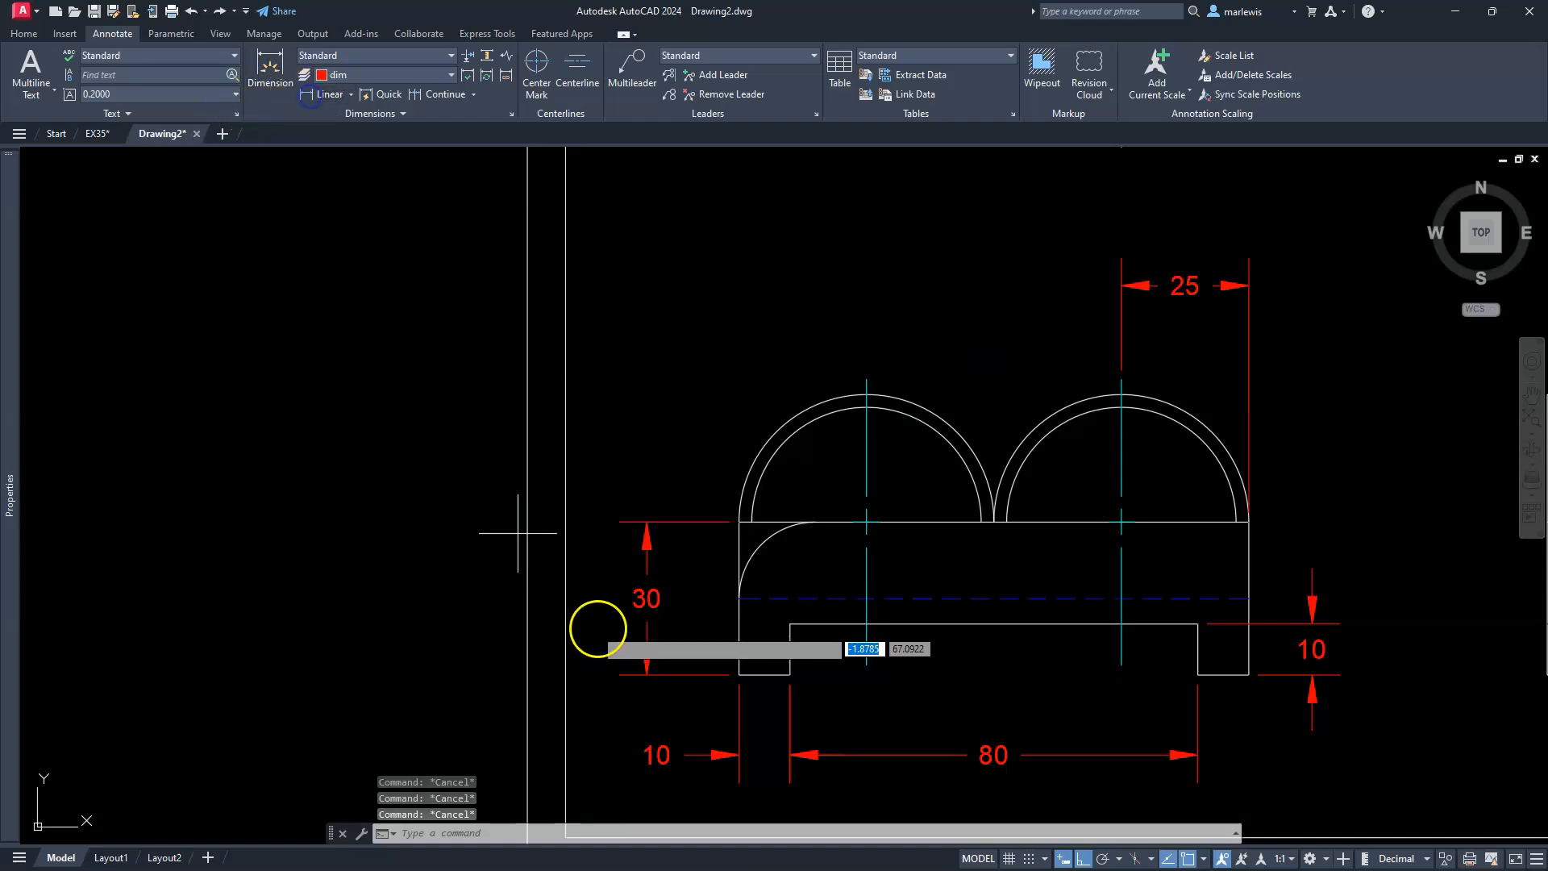
{"action": "left_click", "coordinate": [742, 532]}
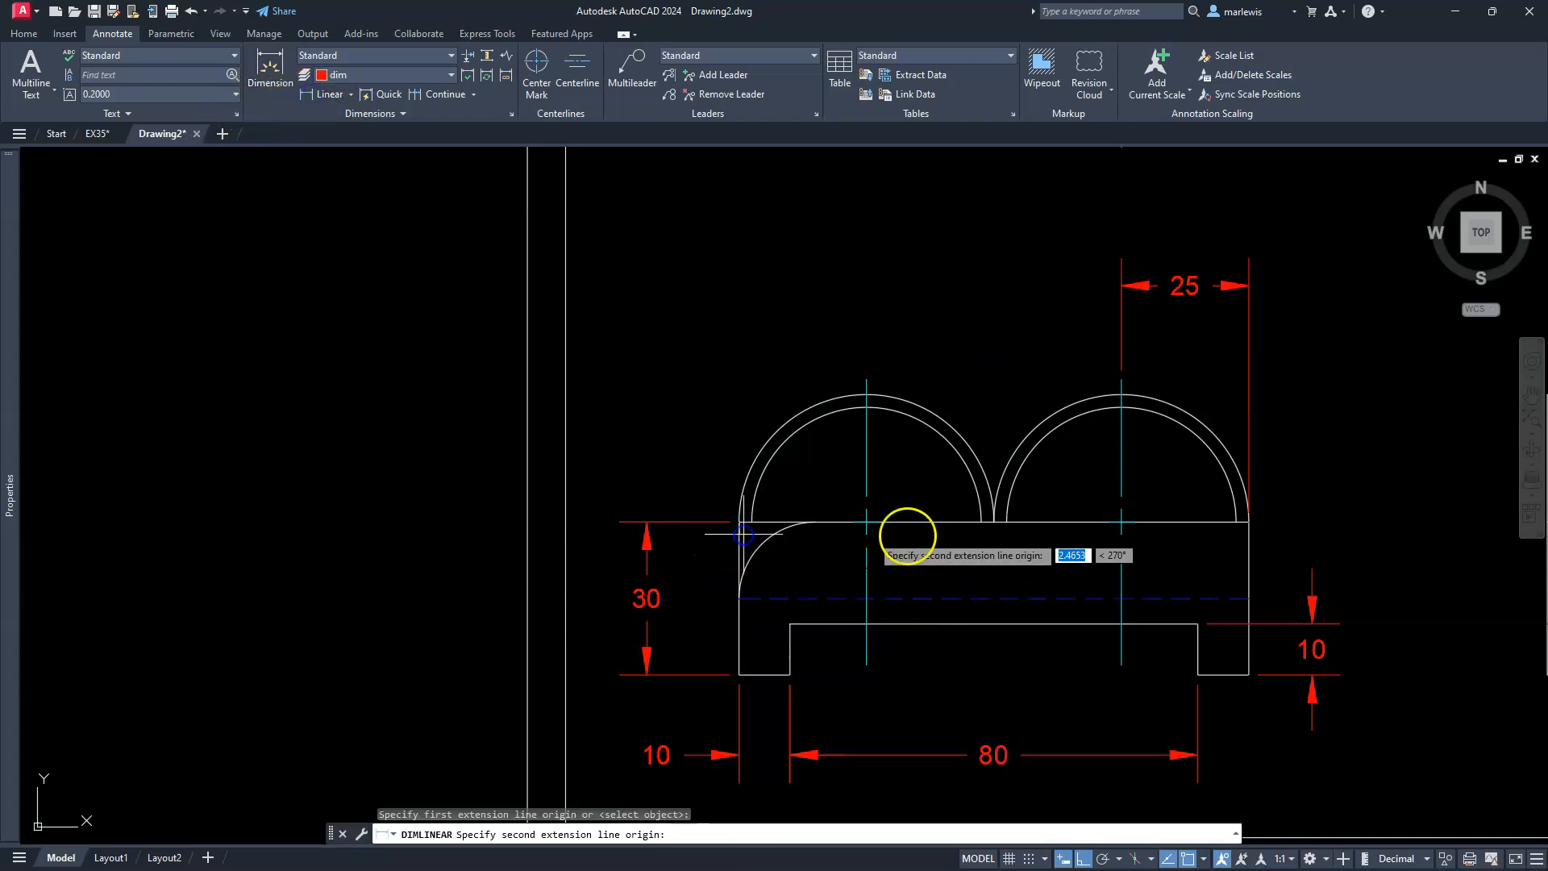
{"action": "left_click", "coordinate": [866, 390]}
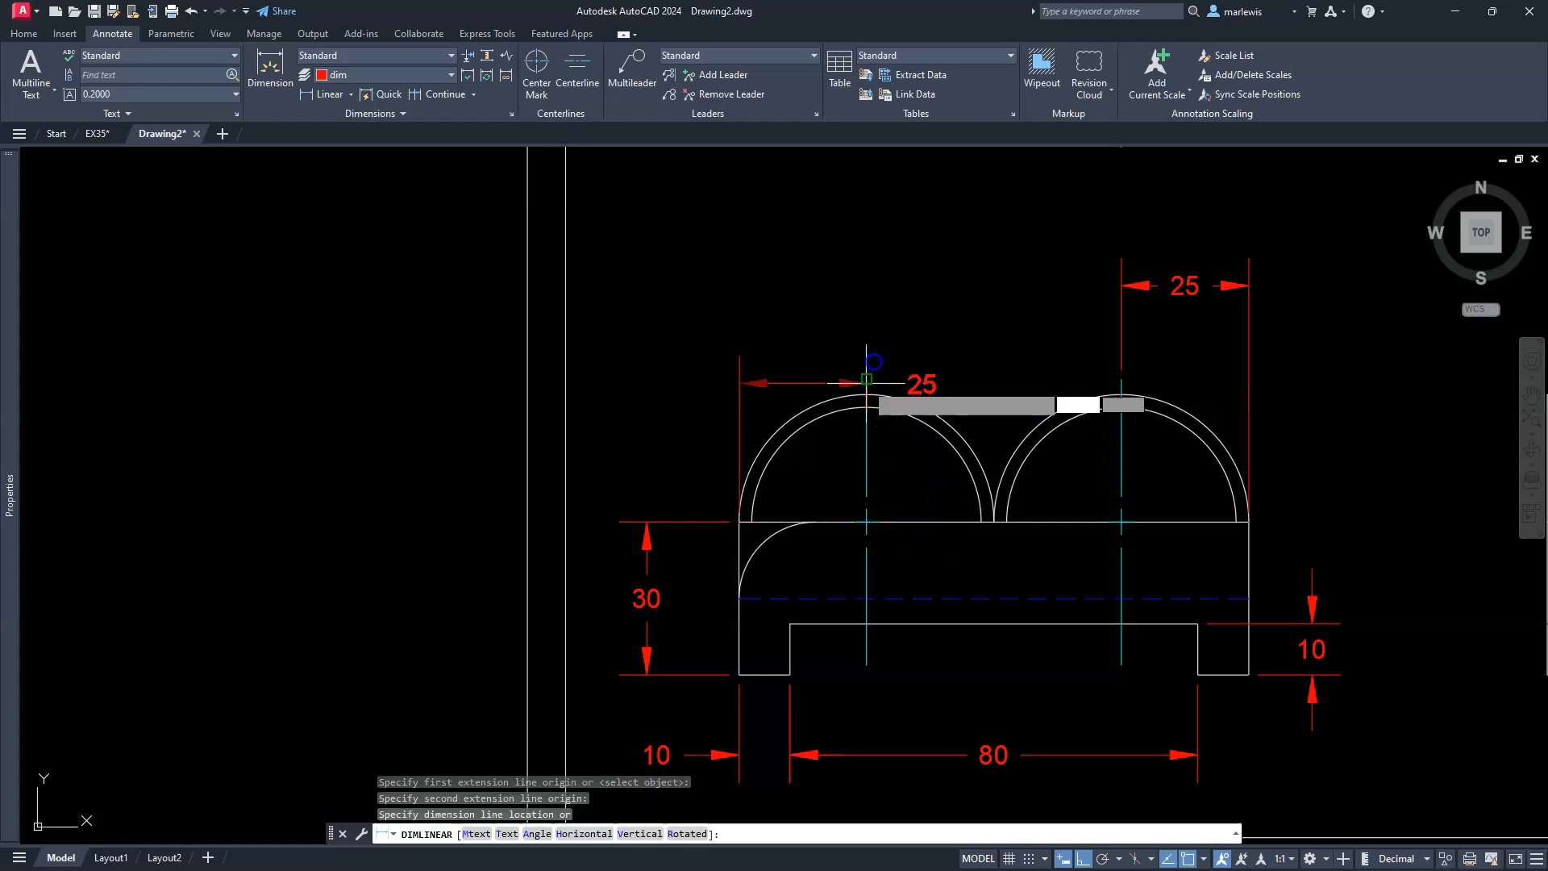
{"action": "left_click", "coordinate": [1106, 285]}
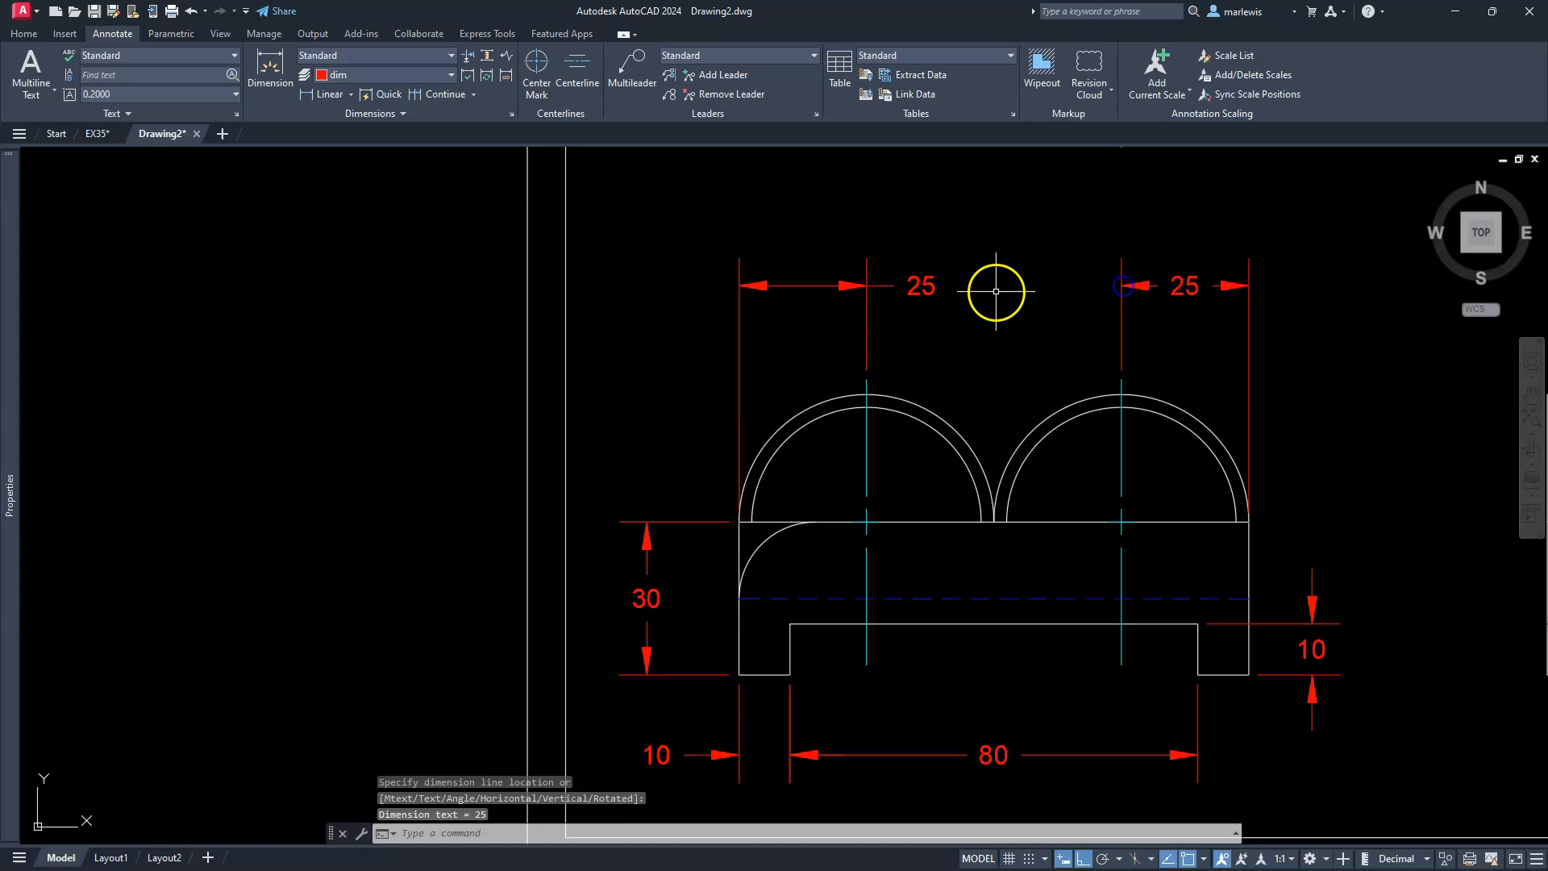
{"action": "key", "text": "Escape"}
- Move the text of the left arch's horizontal dimension to the middle between its extension lines
{"action": "left_click", "coordinate": [935, 287]}
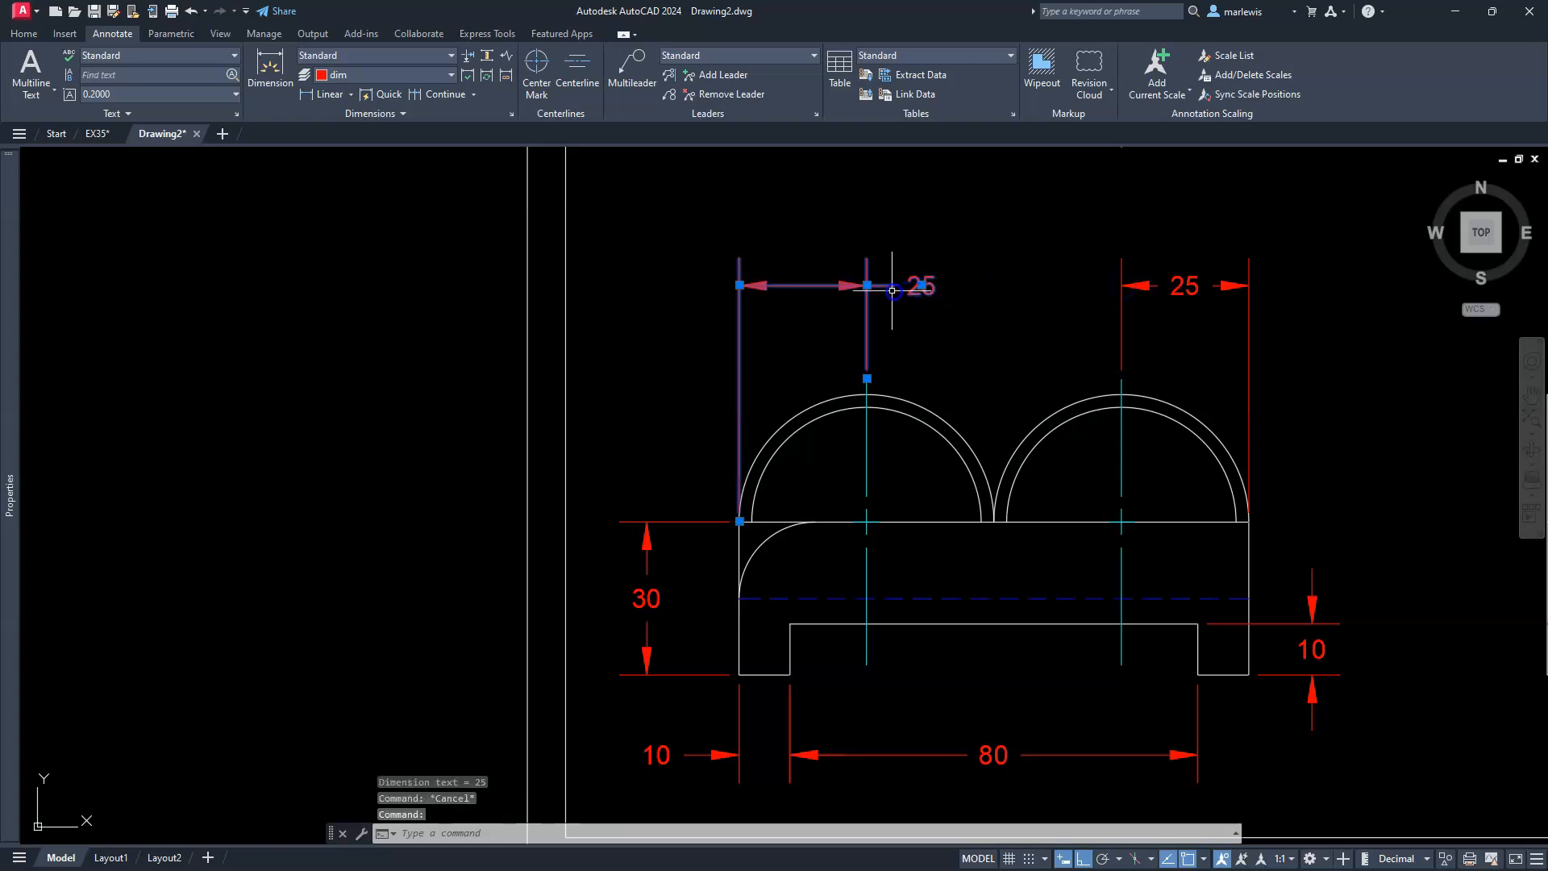
{"action": "left_click", "coordinate": [922, 284]}
{"action": "right_click", "coordinate": [812, 284]}
{"action": "left_click", "coordinate": [904, 333]}
{"action": "key", "text": "Escape"}
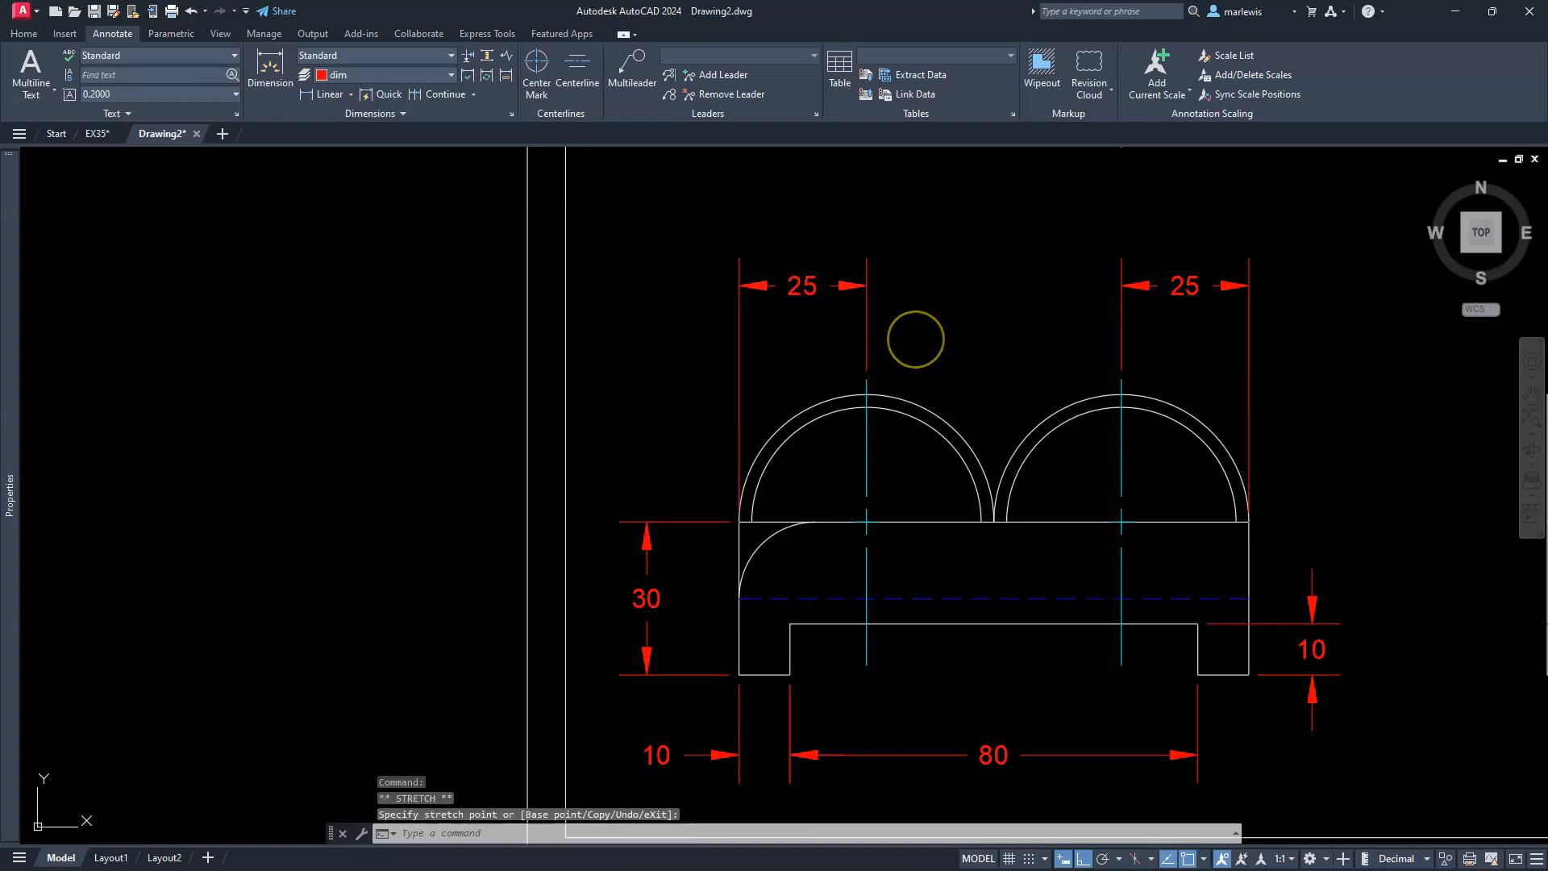
{"action": "key", "text": "Escape"}
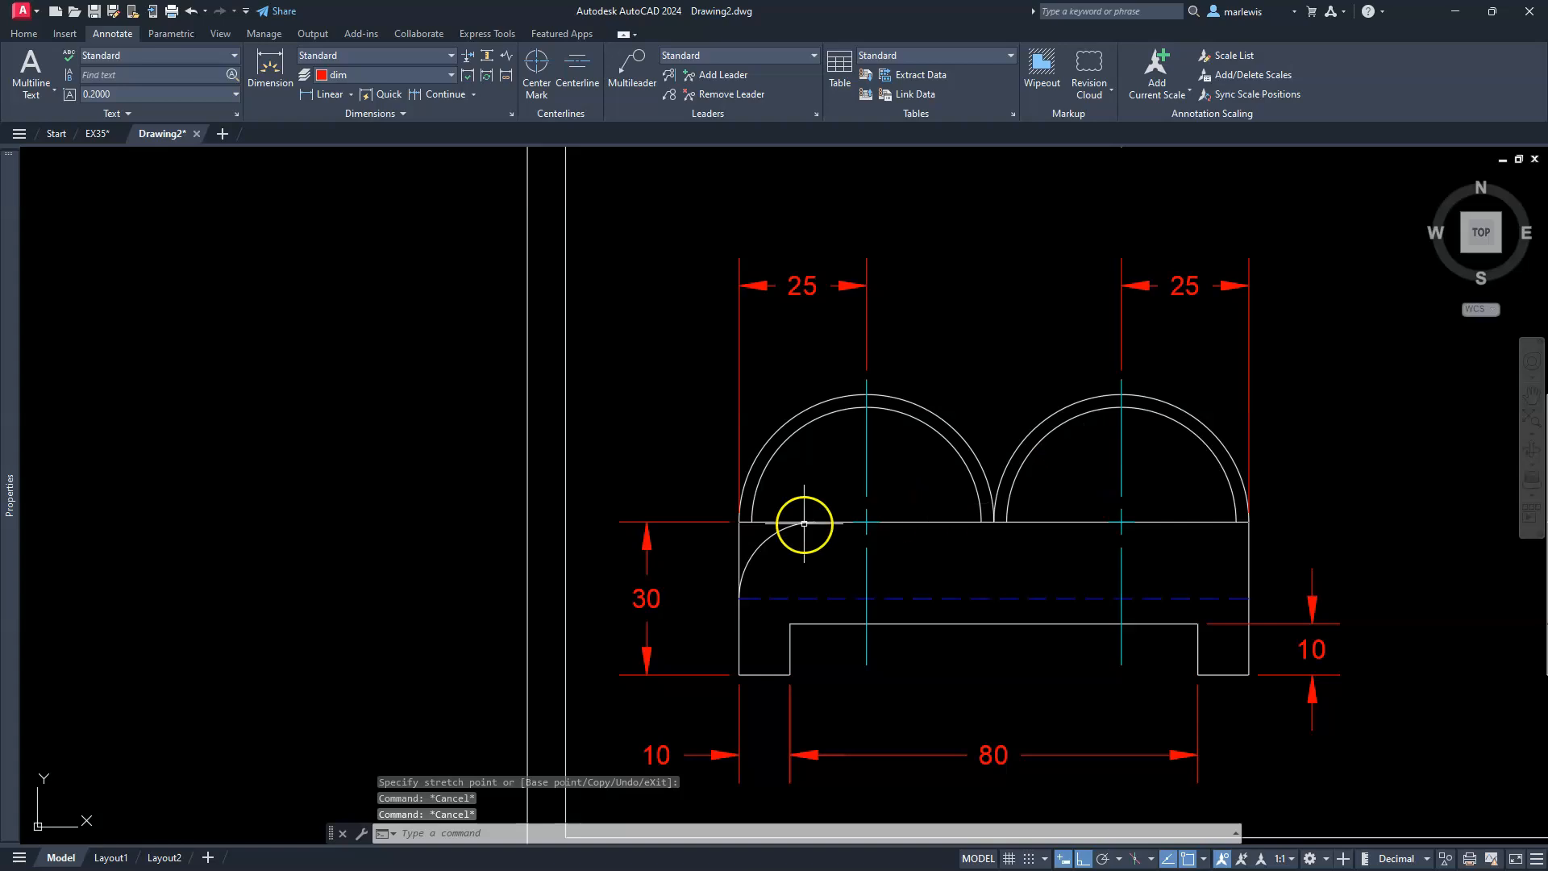
- Move all three views with their dimensions about 16 units horizontally to the right inside the border
{"action": "middle_click_drag", "start_coordinate": [804, 523], "coordinate": [947, 525]}
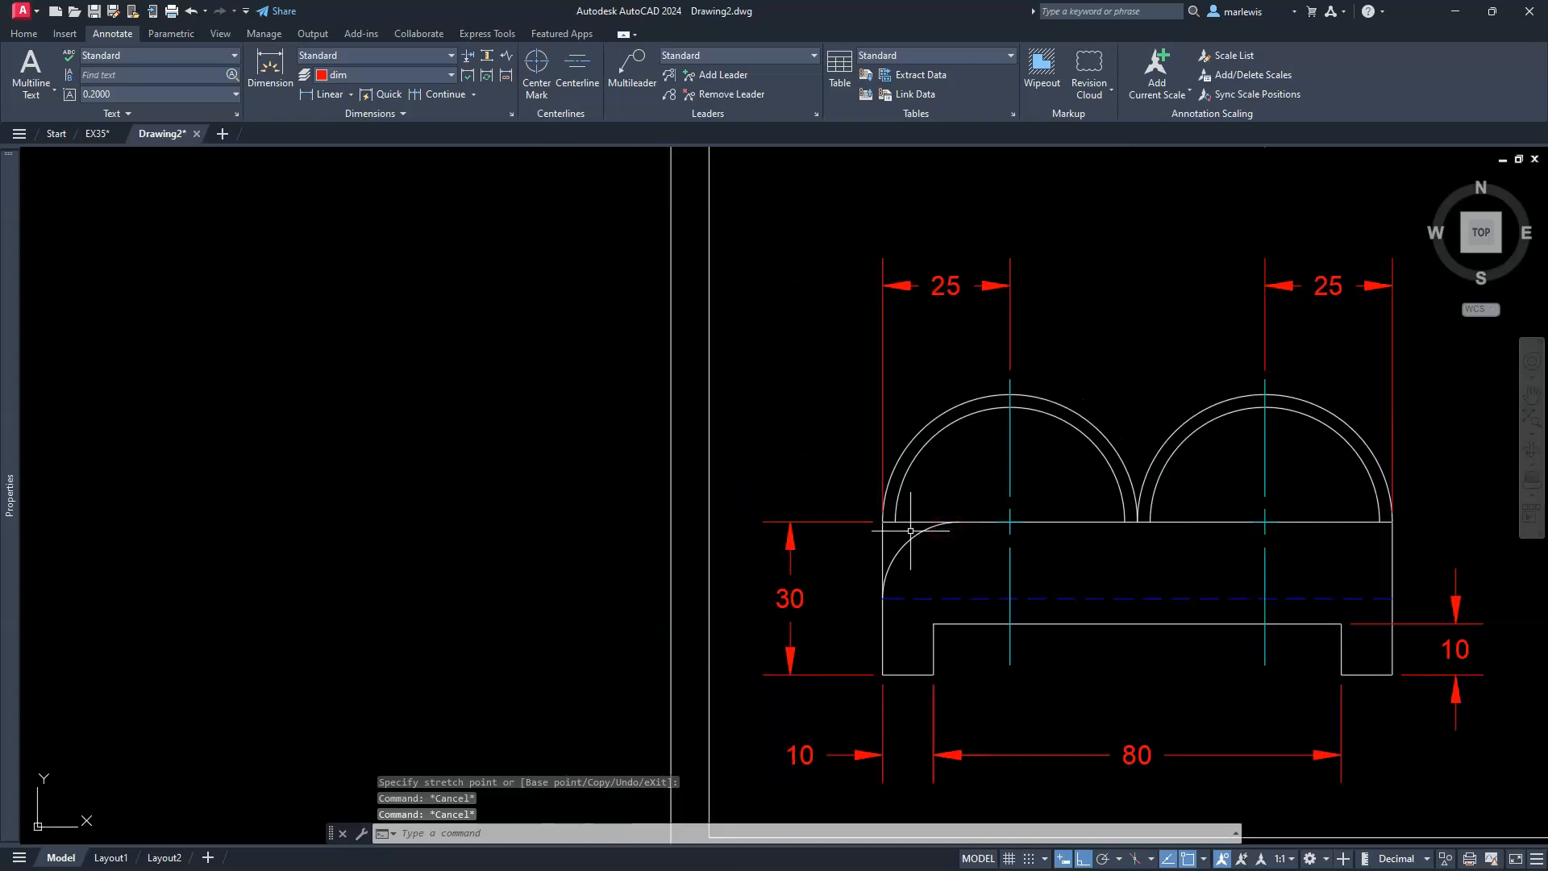
{"action": "scroll", "coordinate": [910, 531], "scroll_direction": "down", "scroll_amount": 4}
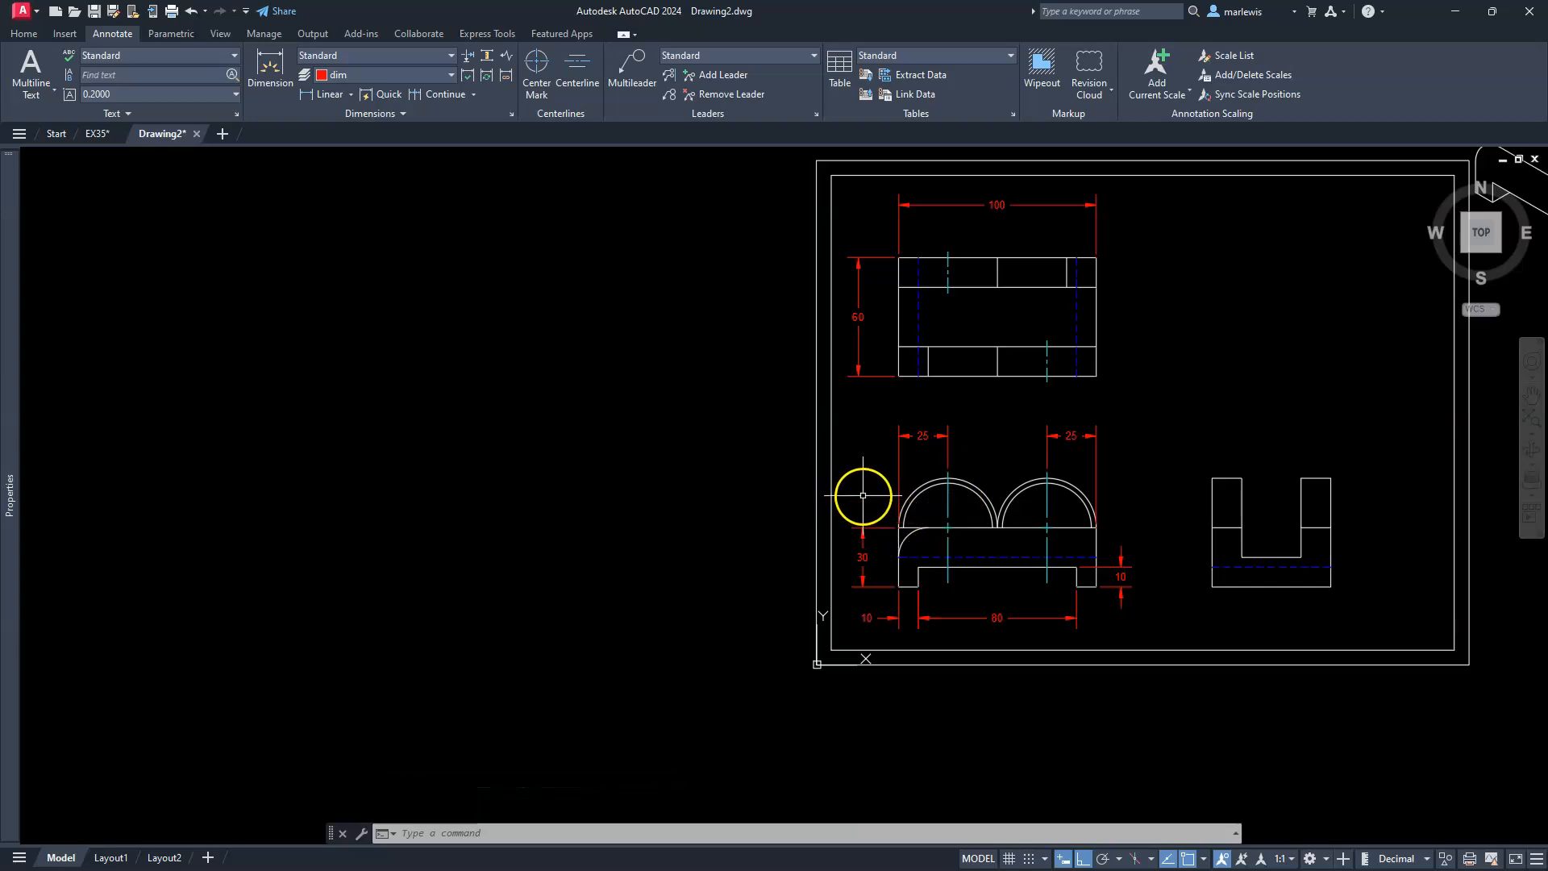
{"action": "scroll", "coordinate": [814, 436], "scroll_direction": "down", "scroll_amount": 2}
{"action": "type", "text": "m"}
{"action": "key", "text": "Return"}
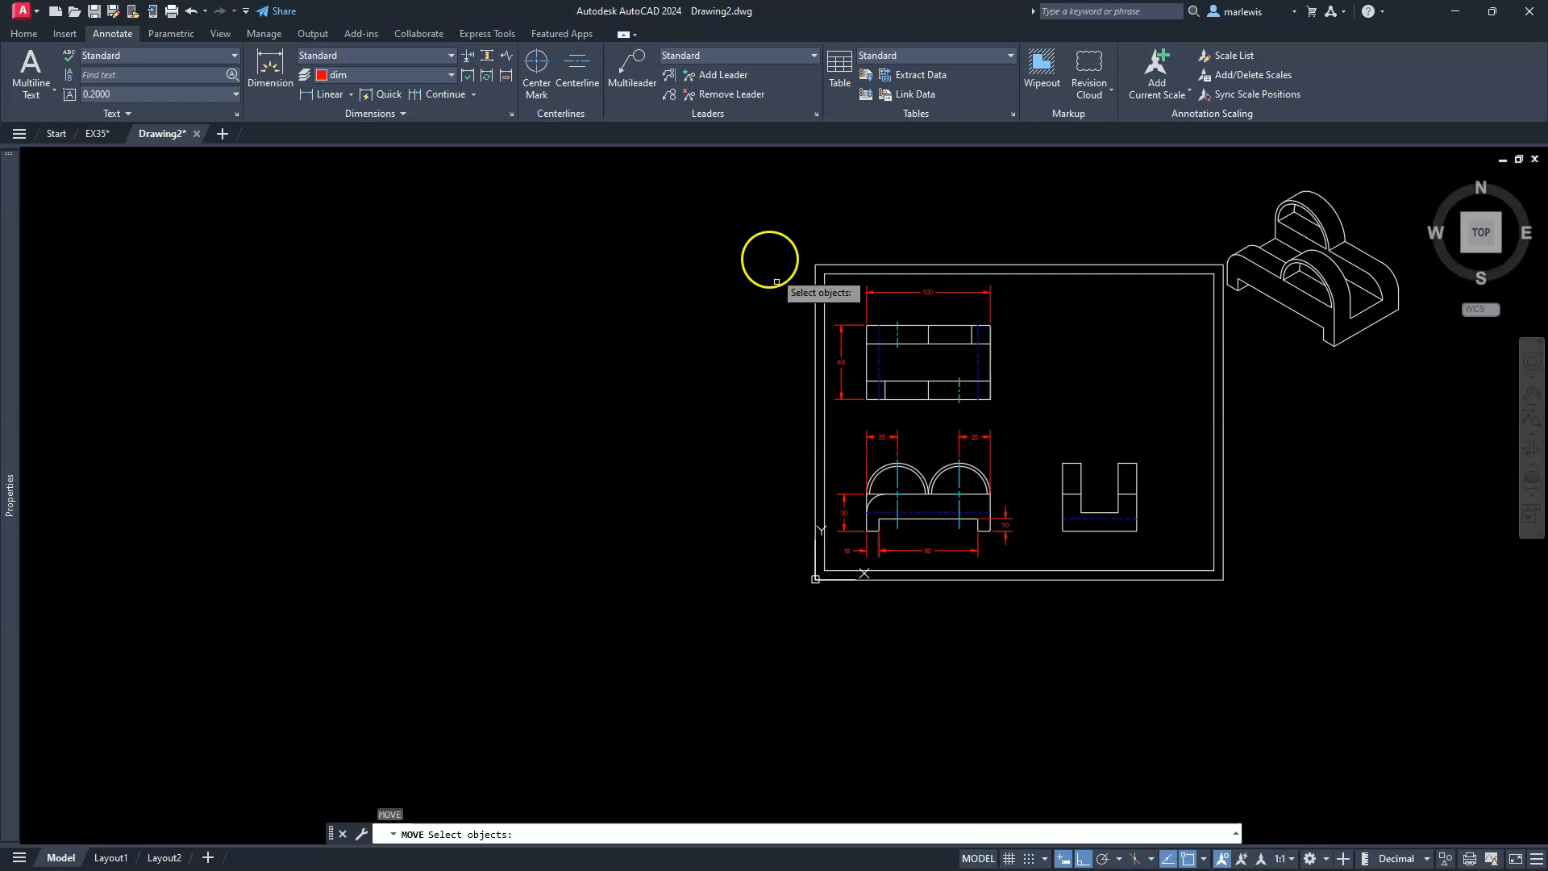
{"action": "left_click", "coordinate": [759, 219]}
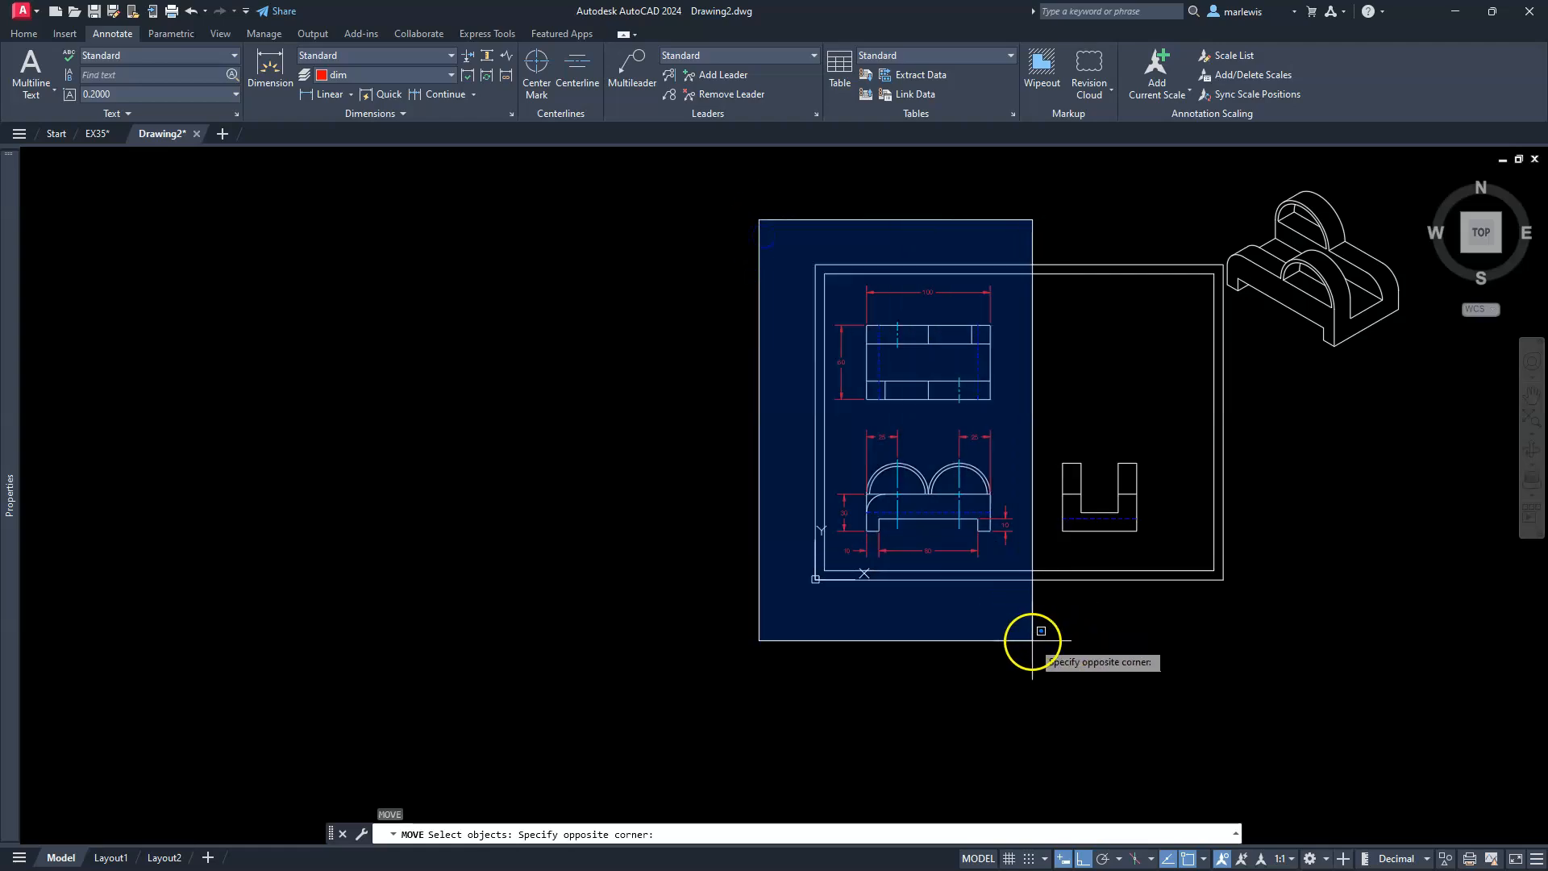
{"action": "left_click", "coordinate": [1164, 641]}
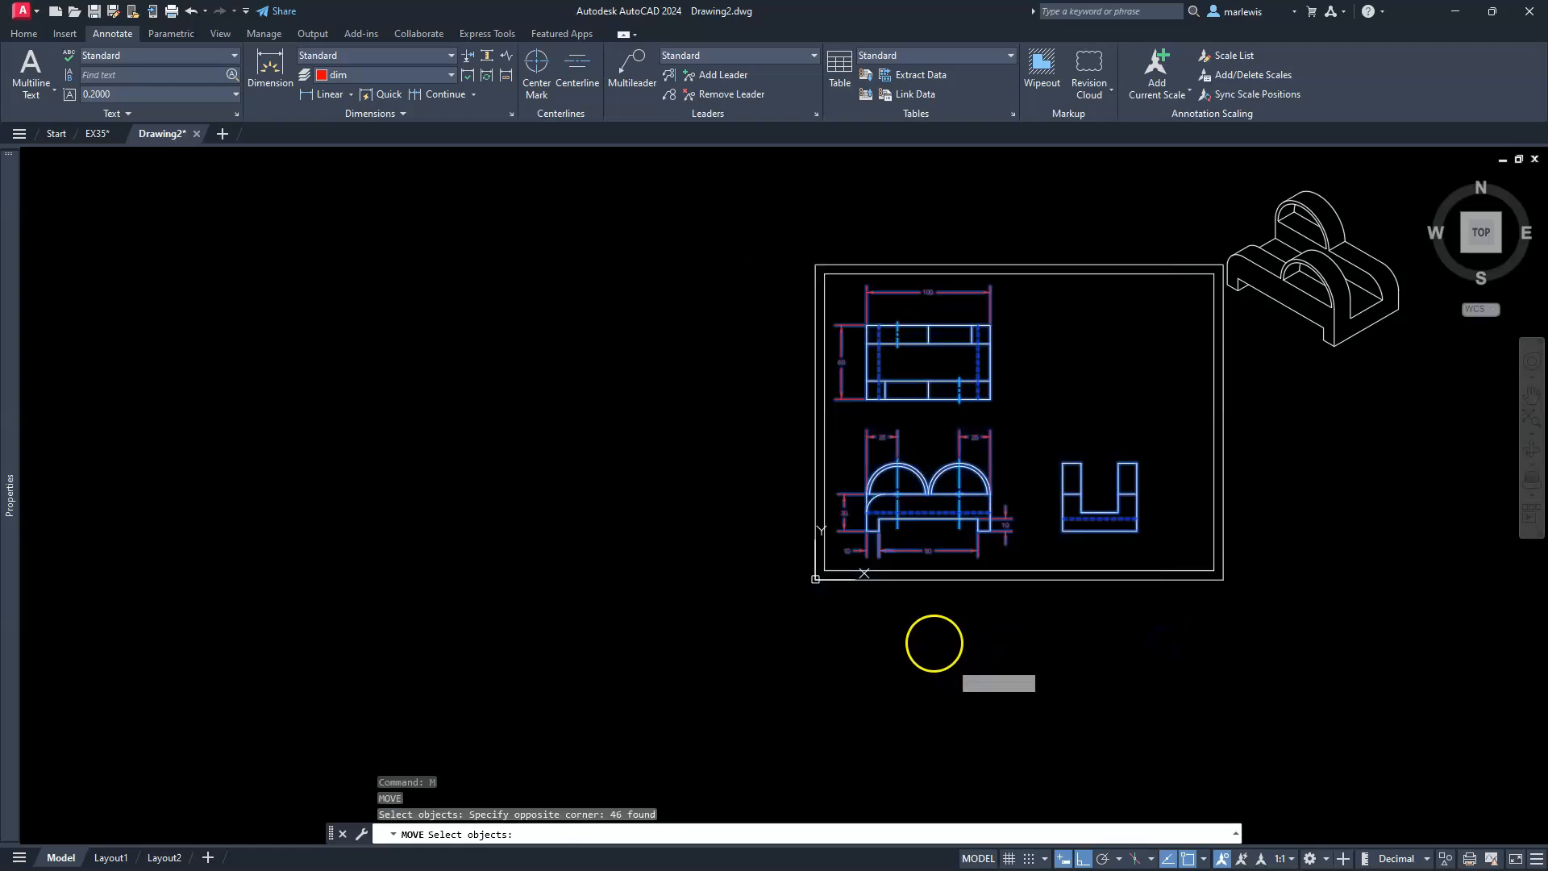
{"action": "key", "text": "Return"}
{"action": "left_click", "coordinate": [933, 636]}
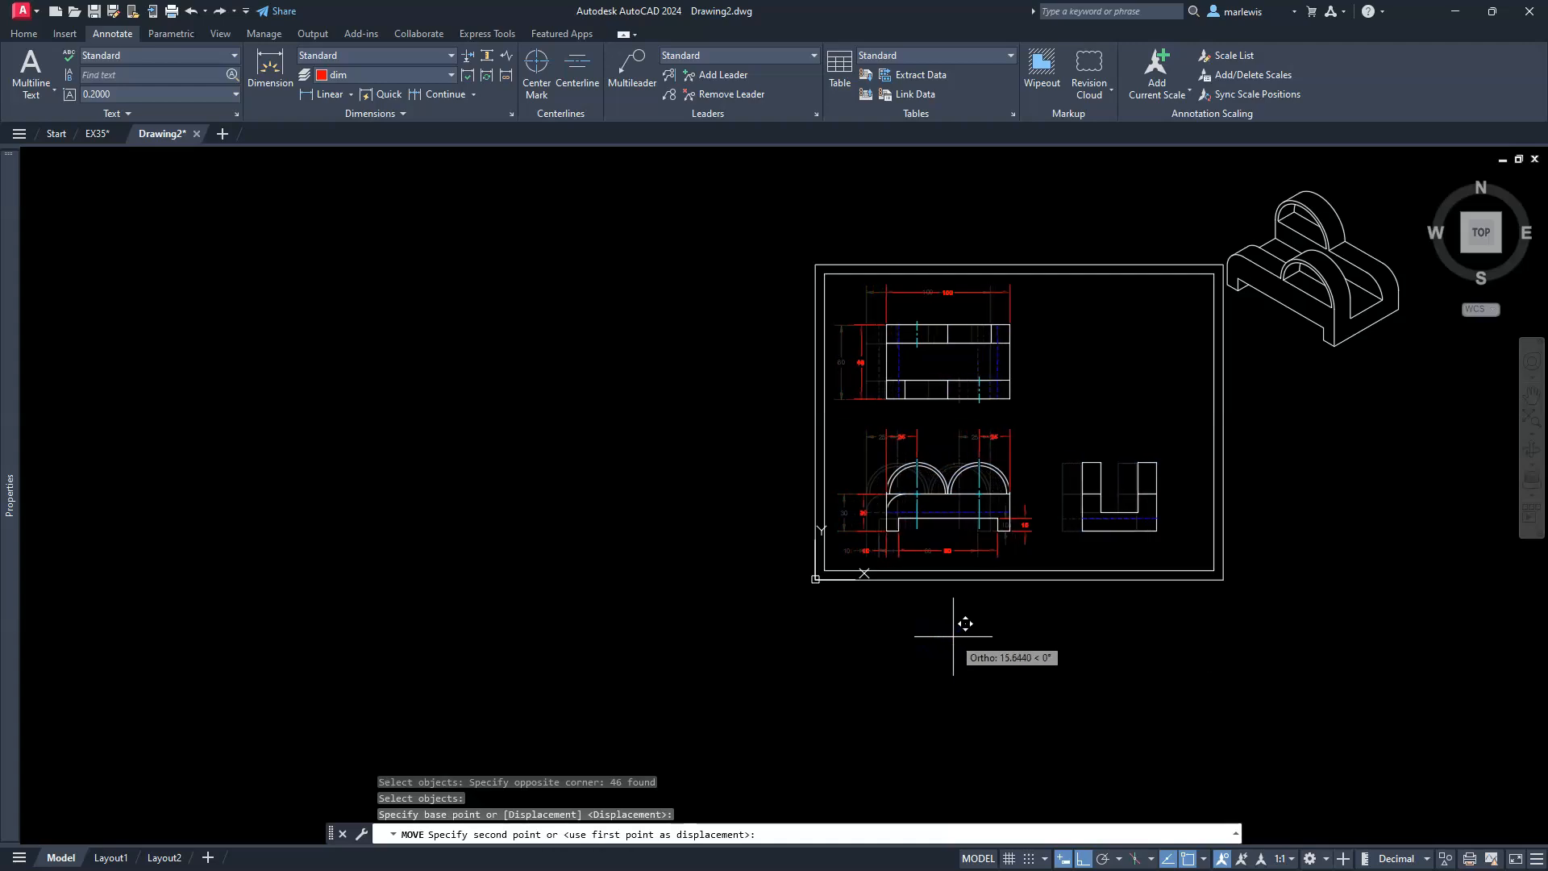
{"action": "left_click", "coordinate": [965, 623]}
- Add a radius dimension to the rounded corner at the front view's left edge, placed outside the view at its upper left
{"action": "scroll", "coordinate": [847, 503], "scroll_direction": "up", "scroll_amount": 8}
{"action": "middle_click_drag", "start_coordinate": [958, 486], "coordinate": [967, 442]}
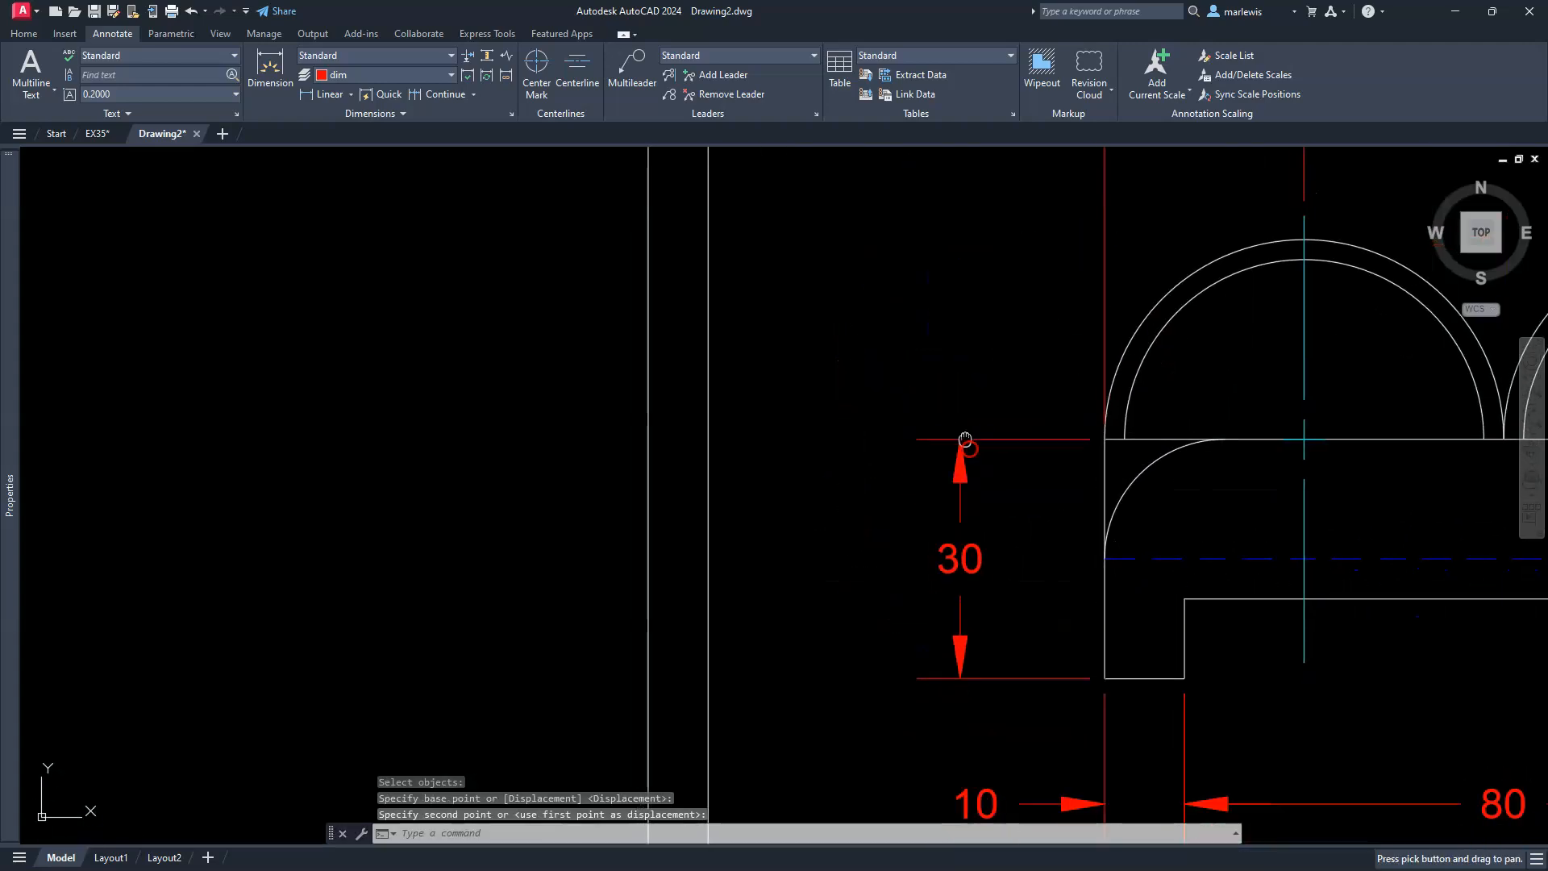
{"action": "left_click", "coordinate": [353, 95]}
{"action": "left_click", "coordinate": [346, 252]}
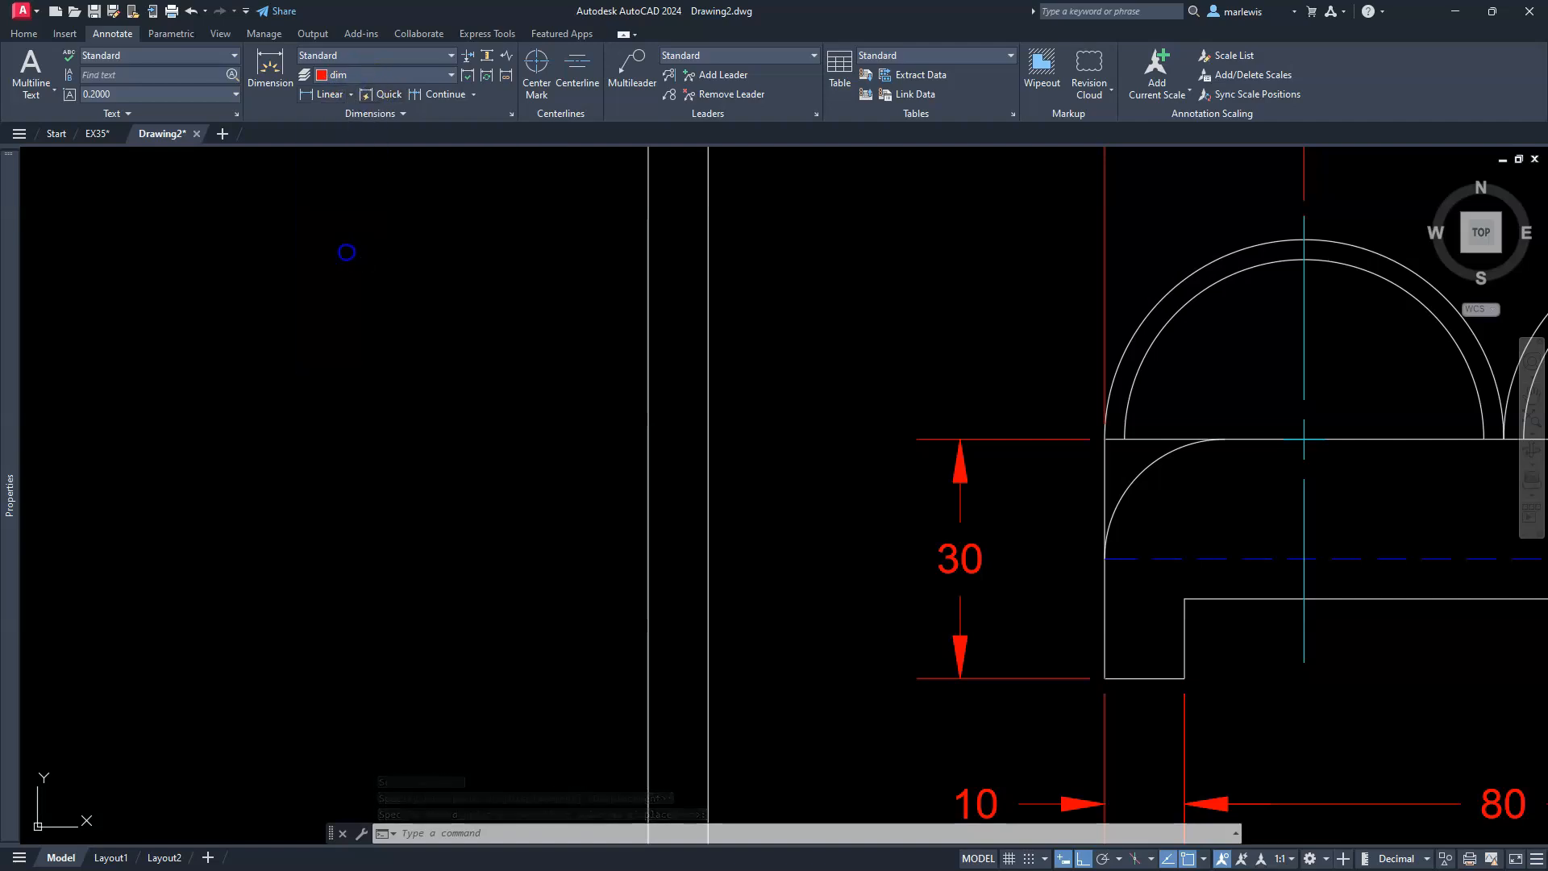
{"action": "left_click", "coordinate": [1141, 479]}
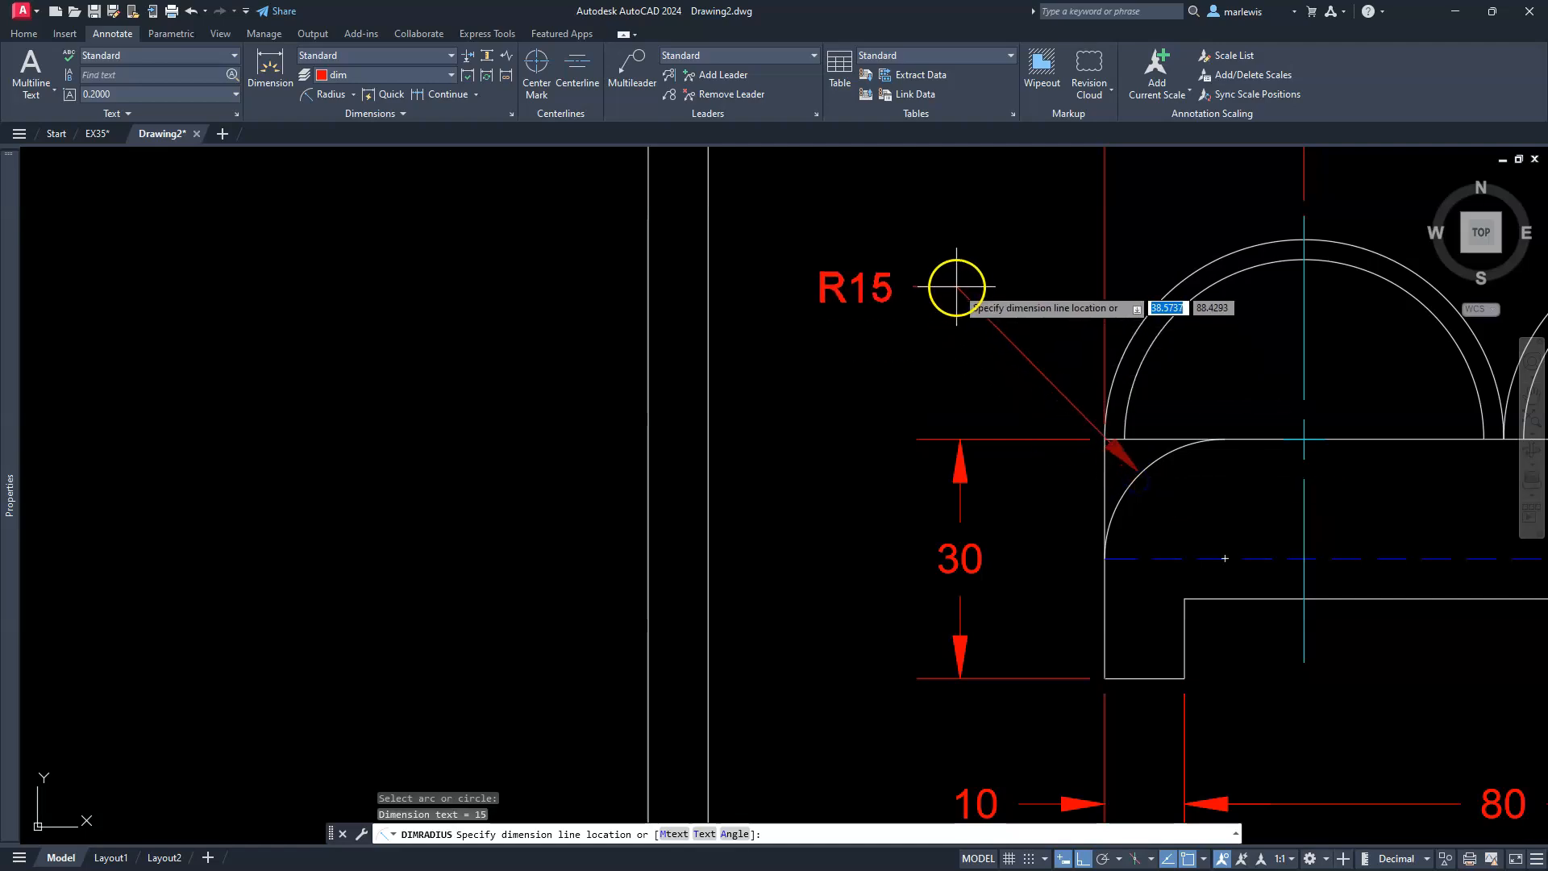
{"action": "left_click", "coordinate": [958, 288]}
- Add a radius dimension to the outer arc of the front view's right arch, placed at its upper right
{"action": "scroll", "coordinate": [1064, 306], "scroll_direction": "down", "scroll_amount": 4}
{"action": "middle_click_drag", "start_coordinate": [1081, 311], "coordinate": [756, 400]}
{"action": "key", "text": "Return"}
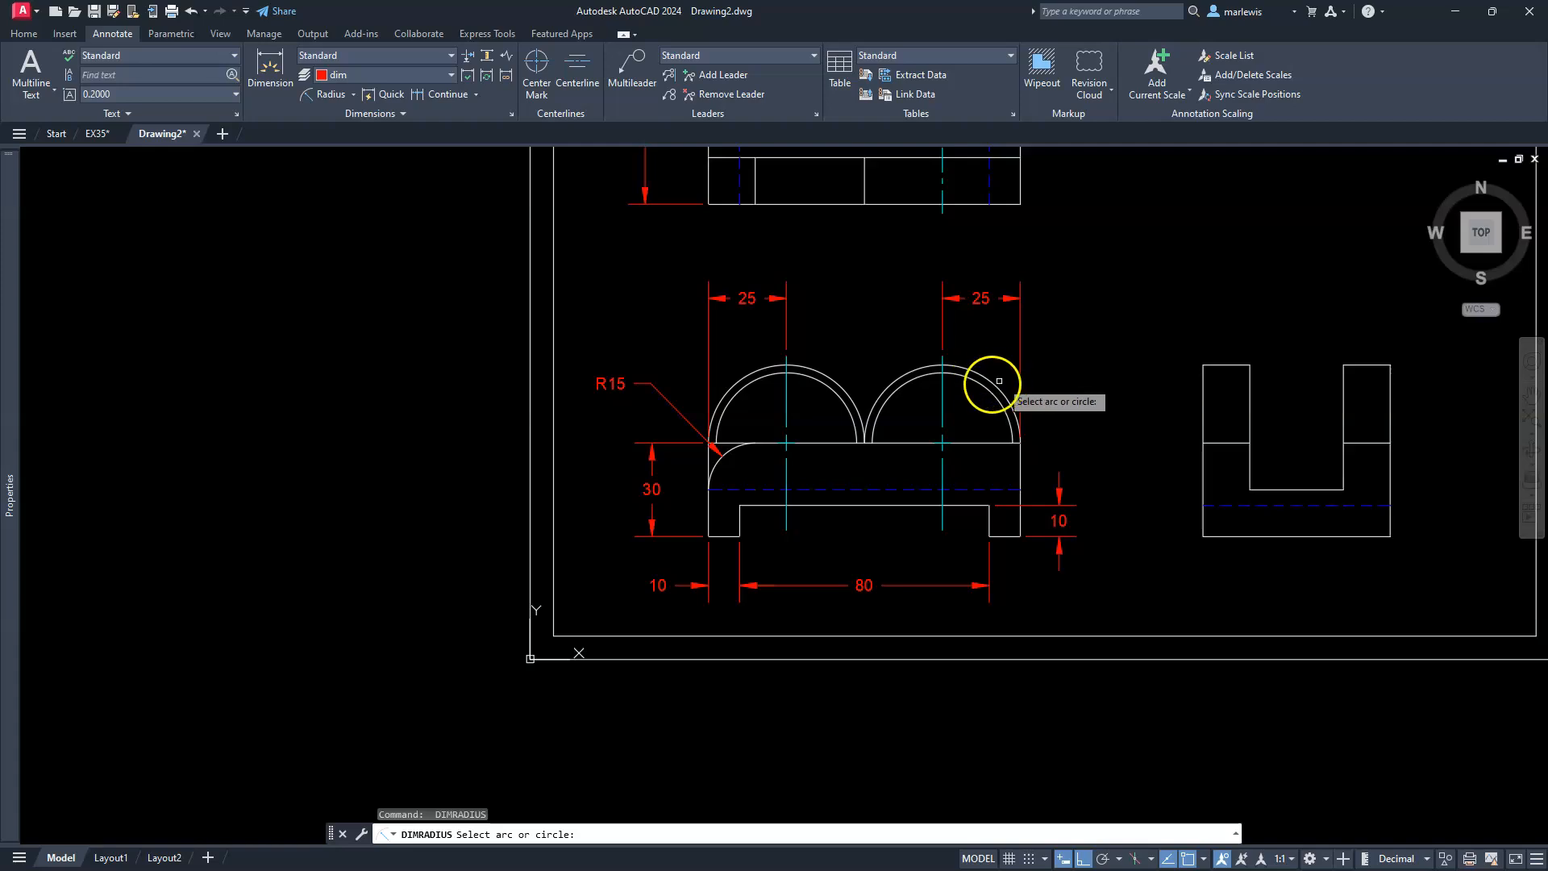
{"action": "left_click", "coordinate": [999, 381]}
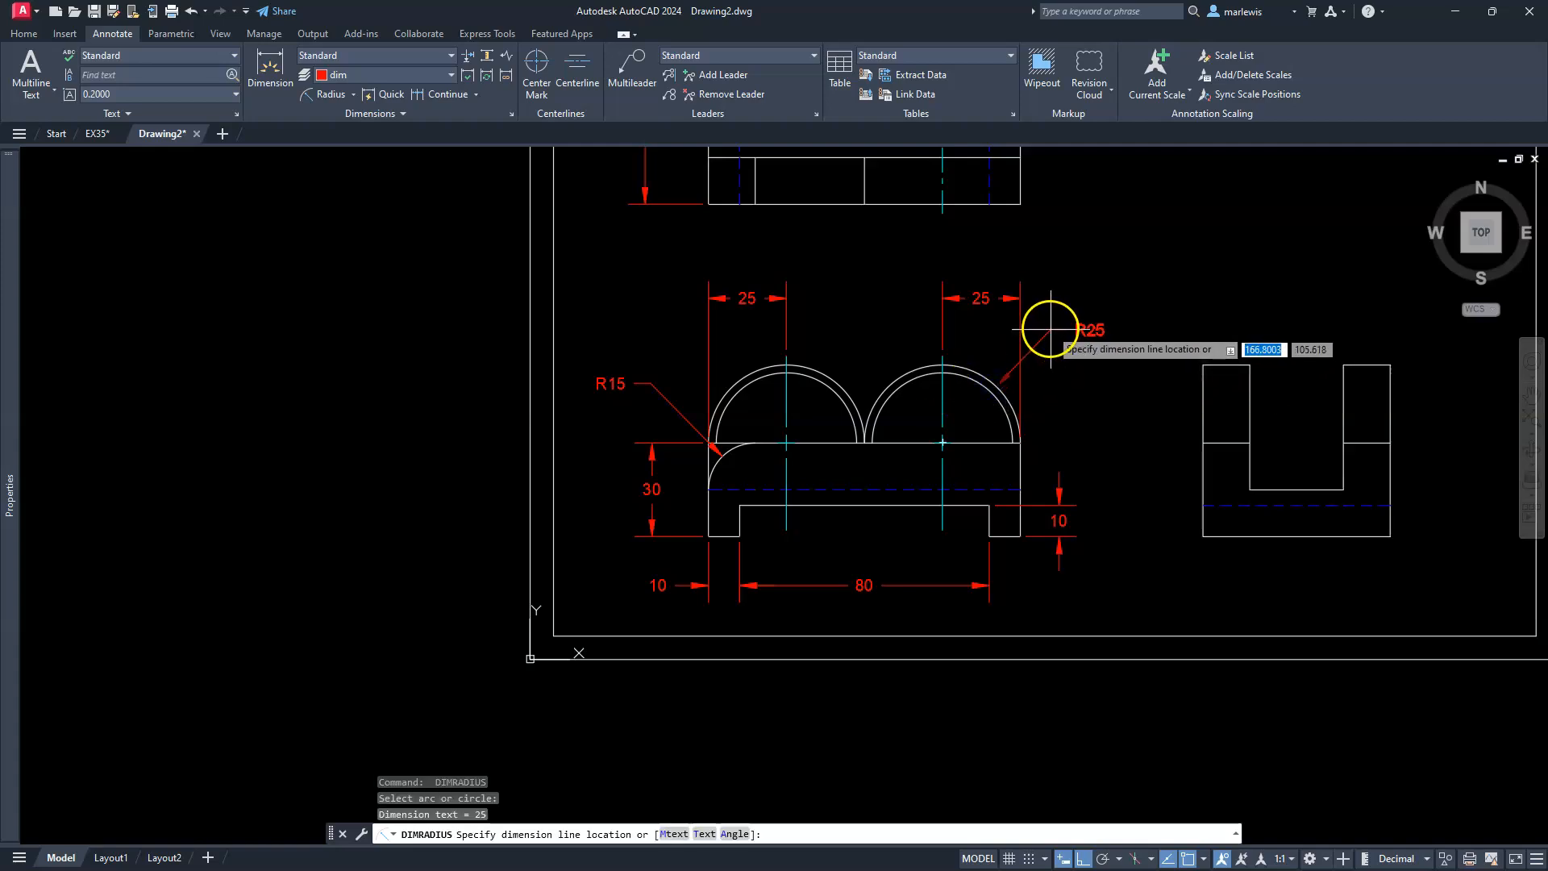
{"action": "left_click", "coordinate": [1050, 329]}
- Add a radius dimension to the inner arc of the right arch, placed outside the view below the outer arc's radius dimension
{"action": "key", "text": "Return"}
{"action": "left_click", "coordinate": [999, 410]}
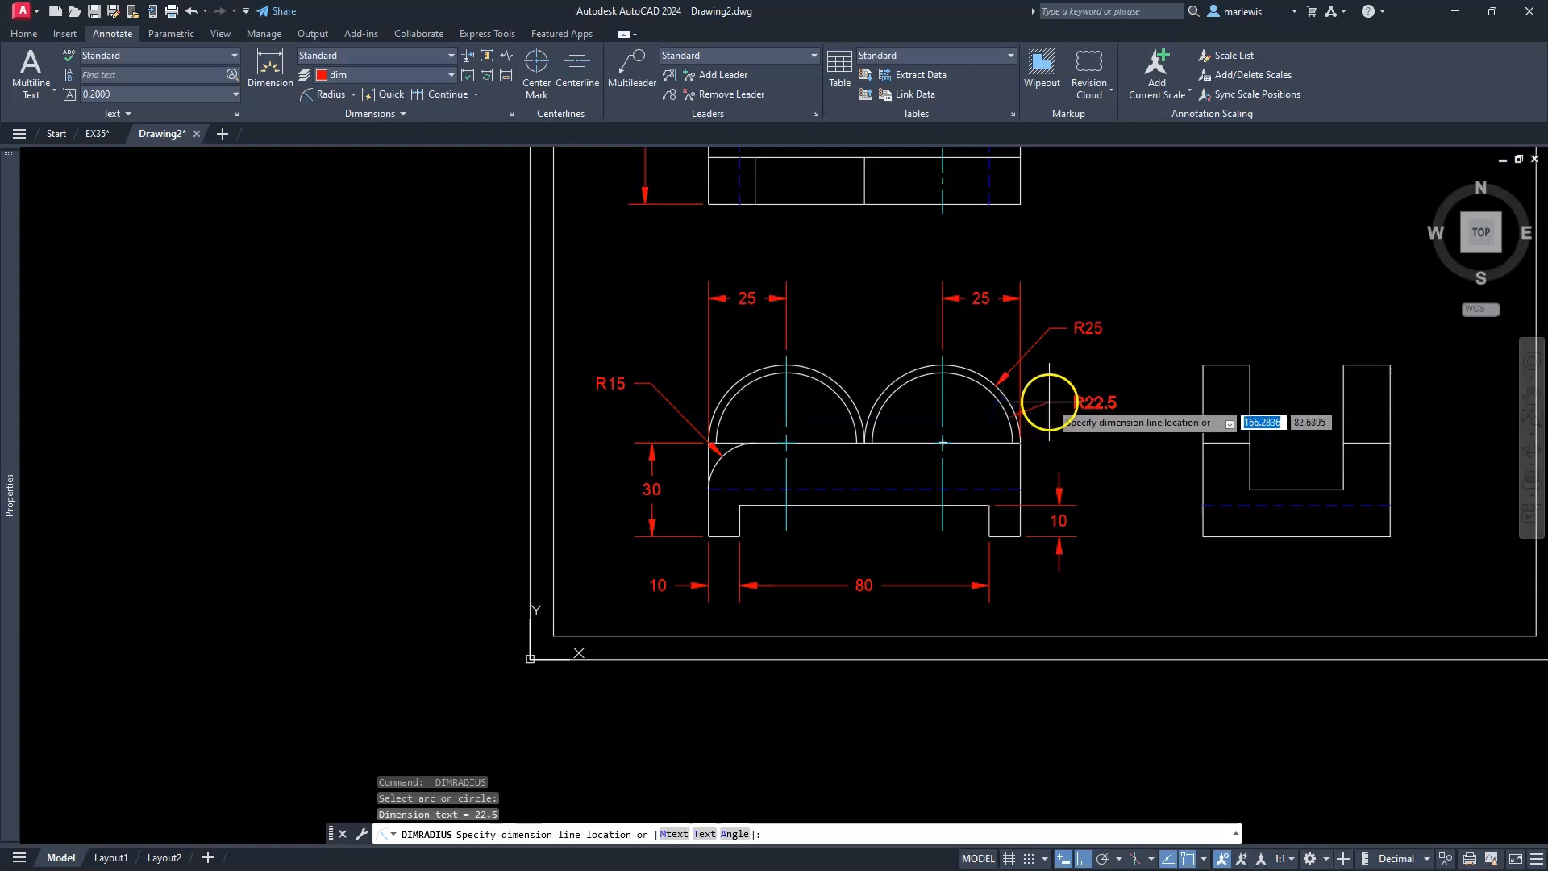
{"action": "left_click", "coordinate": [1049, 401]}
{"action": "scroll", "coordinate": [764, 422], "scroll_direction": "up", "scroll_amount": 2}
{"action": "middle_click_drag", "start_coordinate": [1051, 379], "coordinate": [1027, 386]}
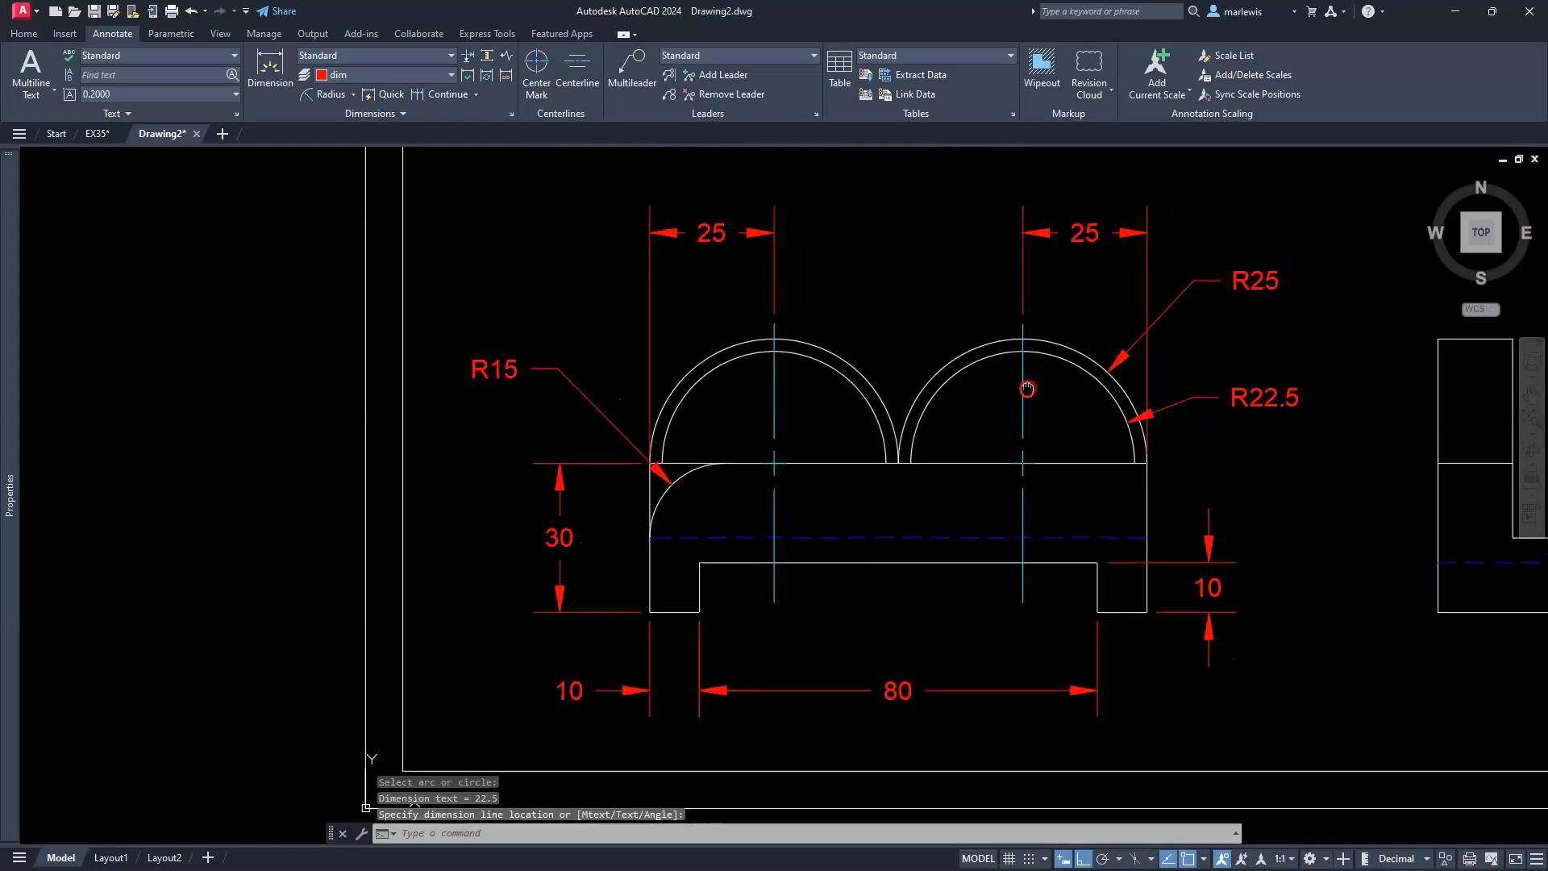
{"action": "key", "text": "Escape"}
{"action": "key", "text": "Escape"}
{"action": "key", "text": "Escape"}
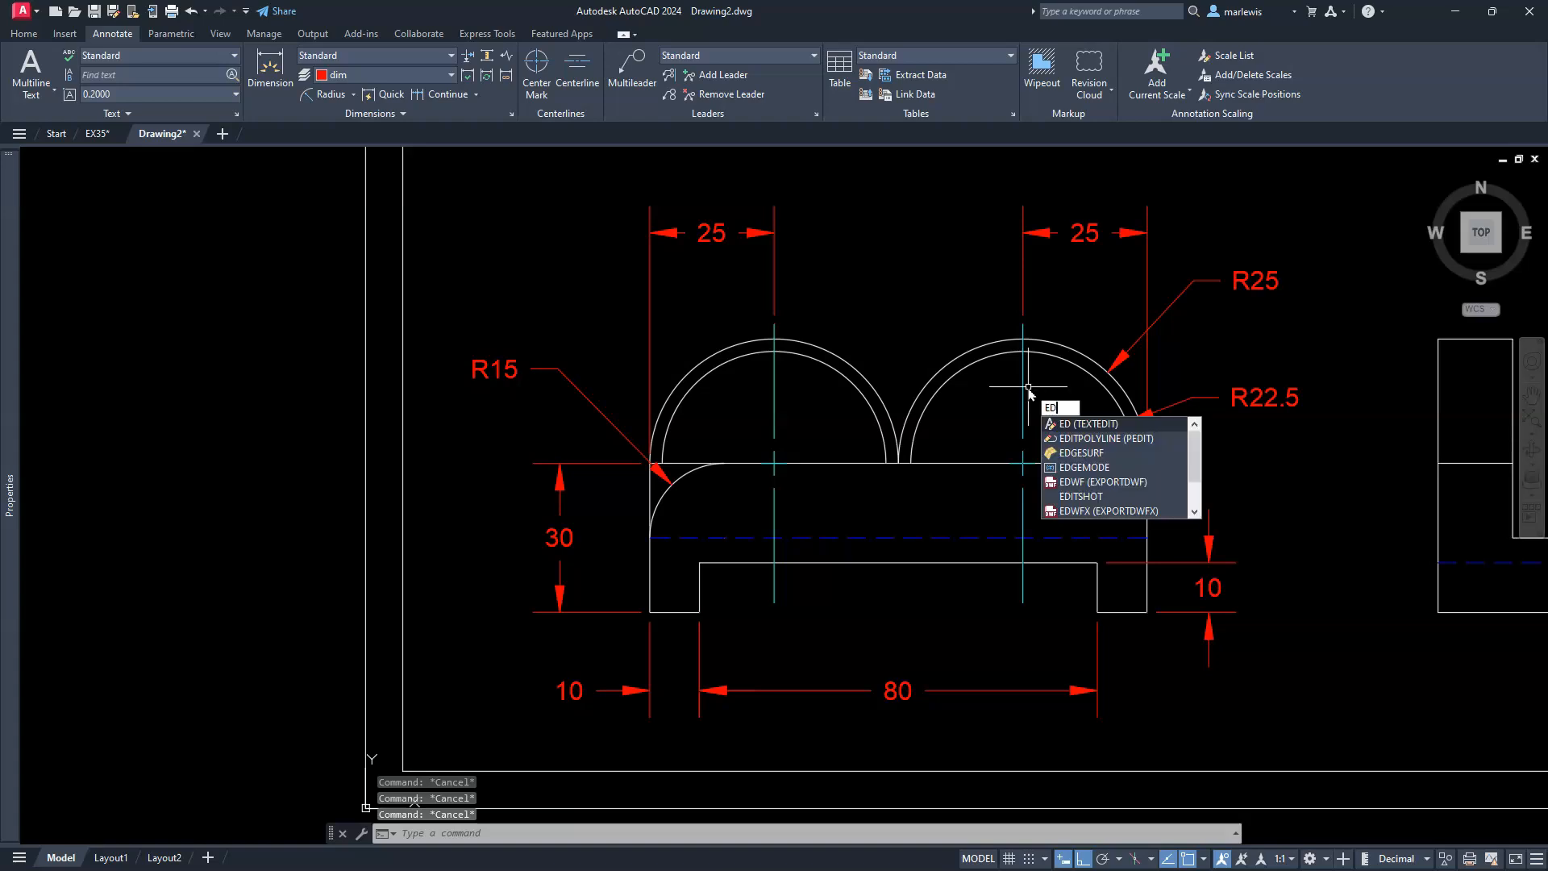
- Add a second line reading "2 PLCS" below the text of the right arch's outer radius dimension
{"action": "key", "text": "Return"}
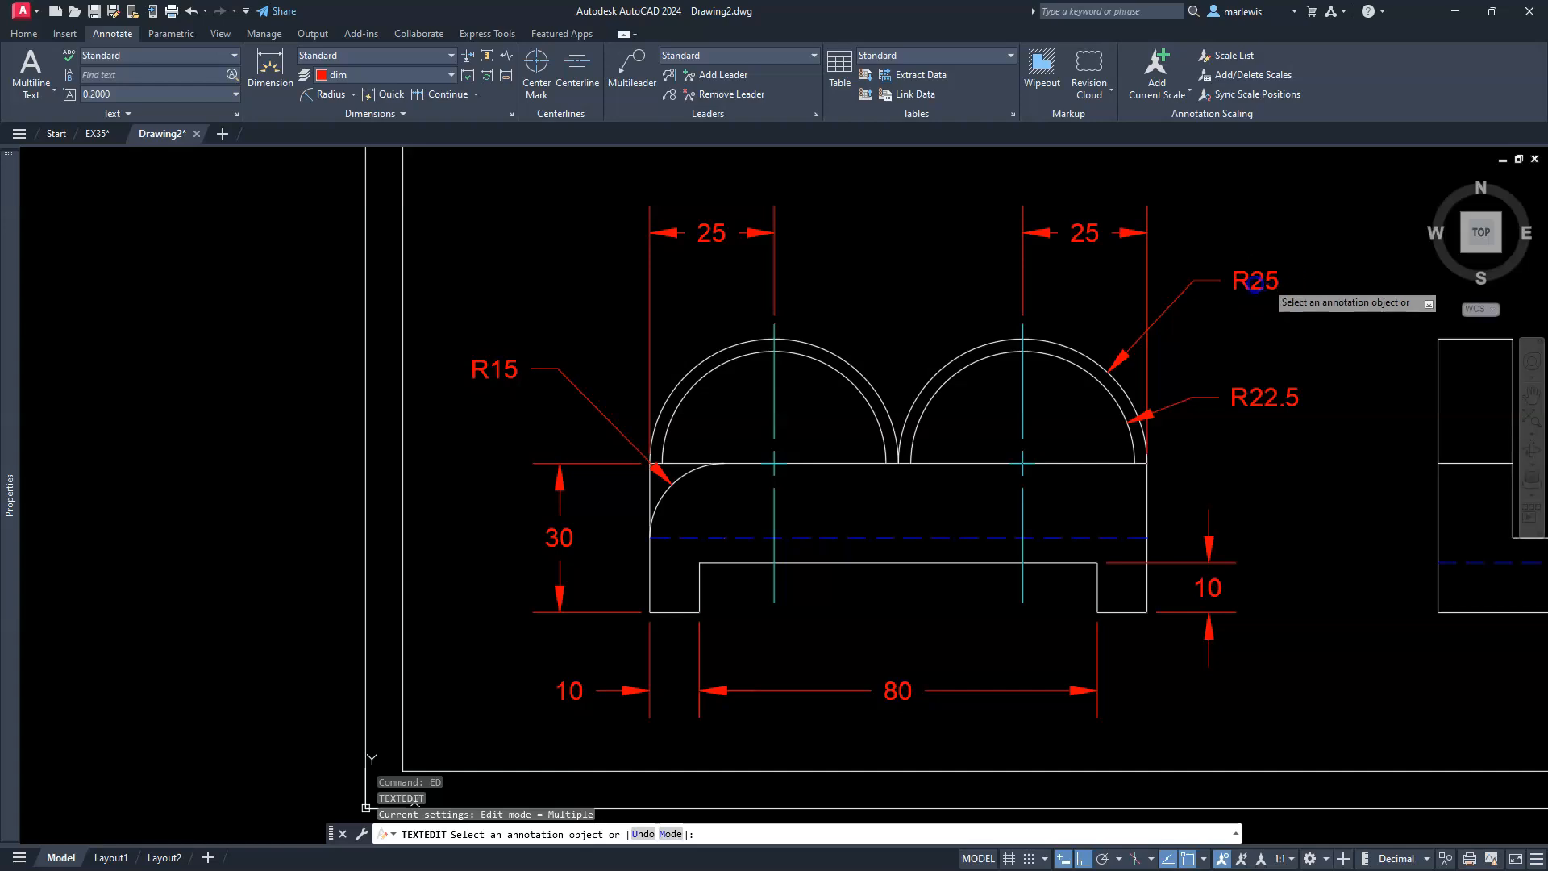
{"action": "left_click", "coordinate": [1254, 282]}
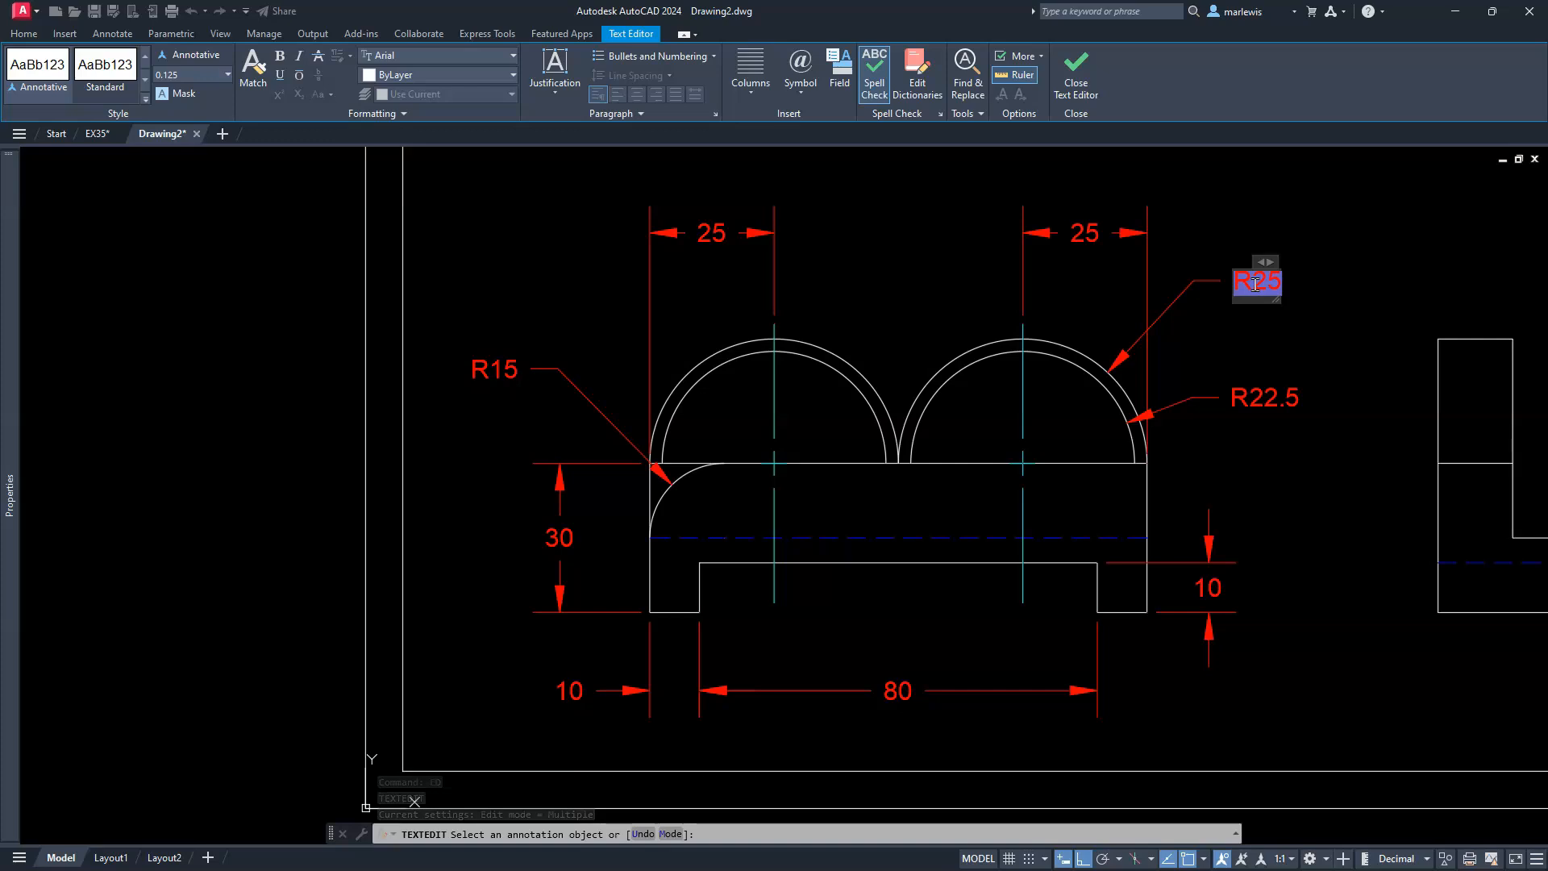
{"action": "key", "text": "Return"}
{"action": "type", "text": "2 PLCS"}
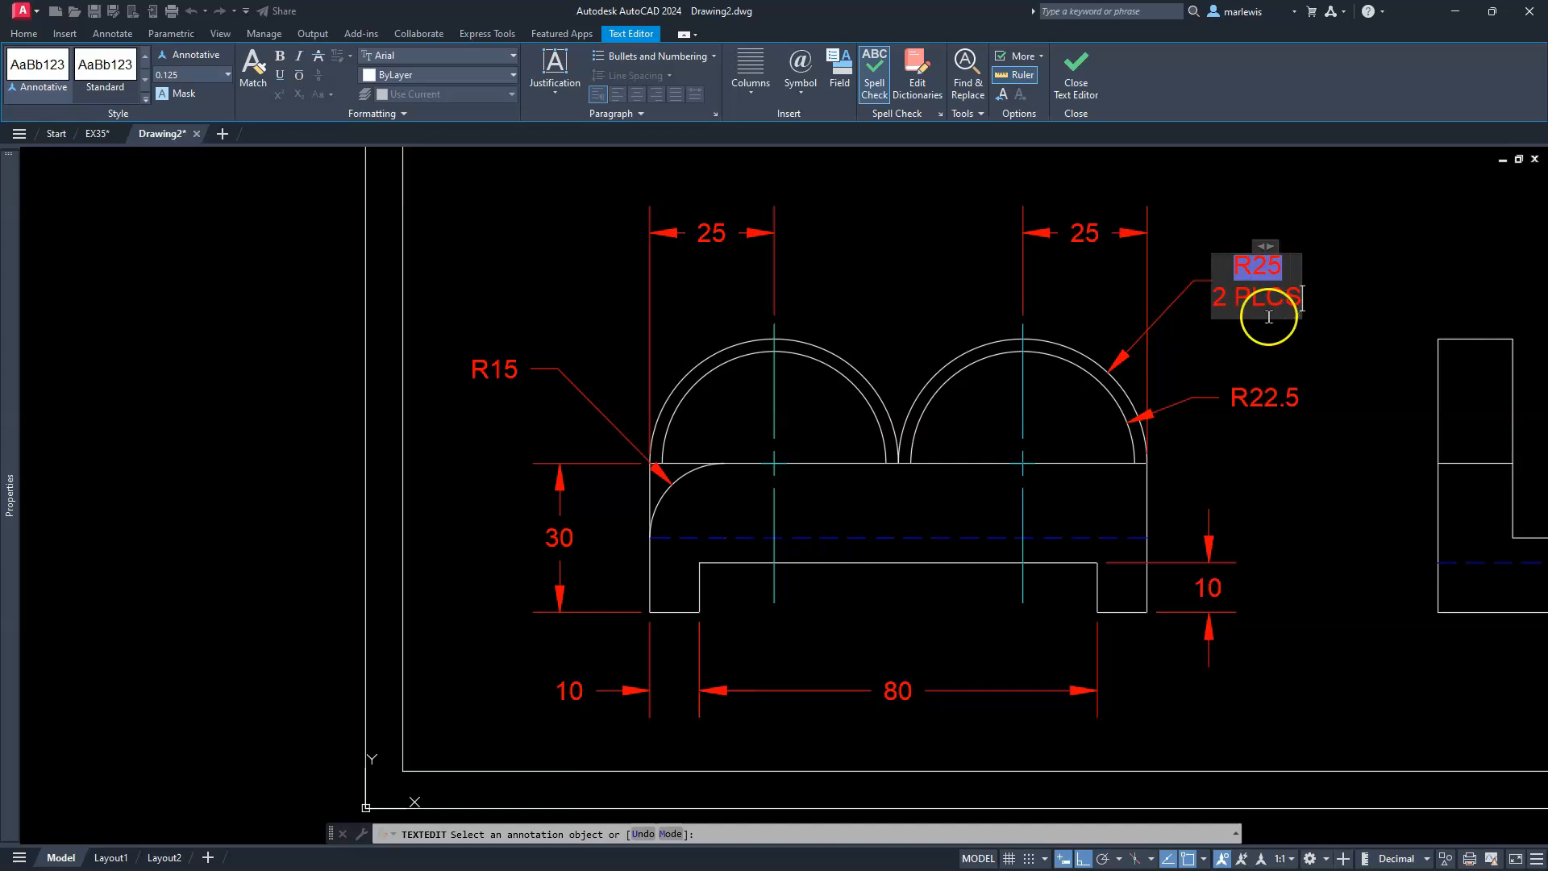
{"action": "left_click", "coordinate": [1278, 356]}
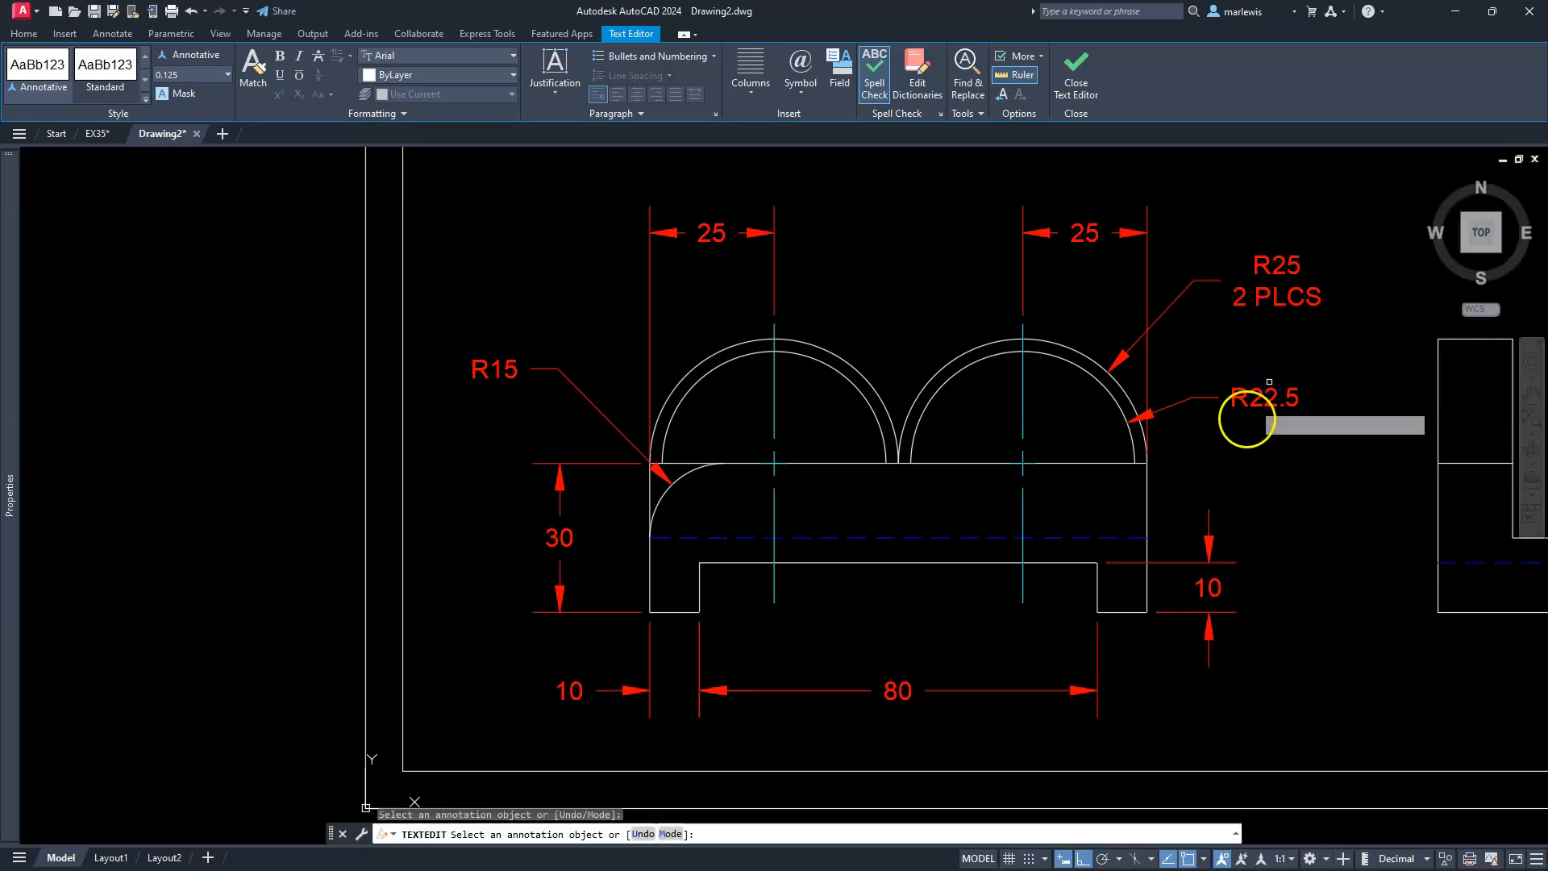
- Add a second line reading "2 PLCS" below the text of the right arch's inner radius dimension
{"action": "left_click", "coordinate": [1249, 400]}
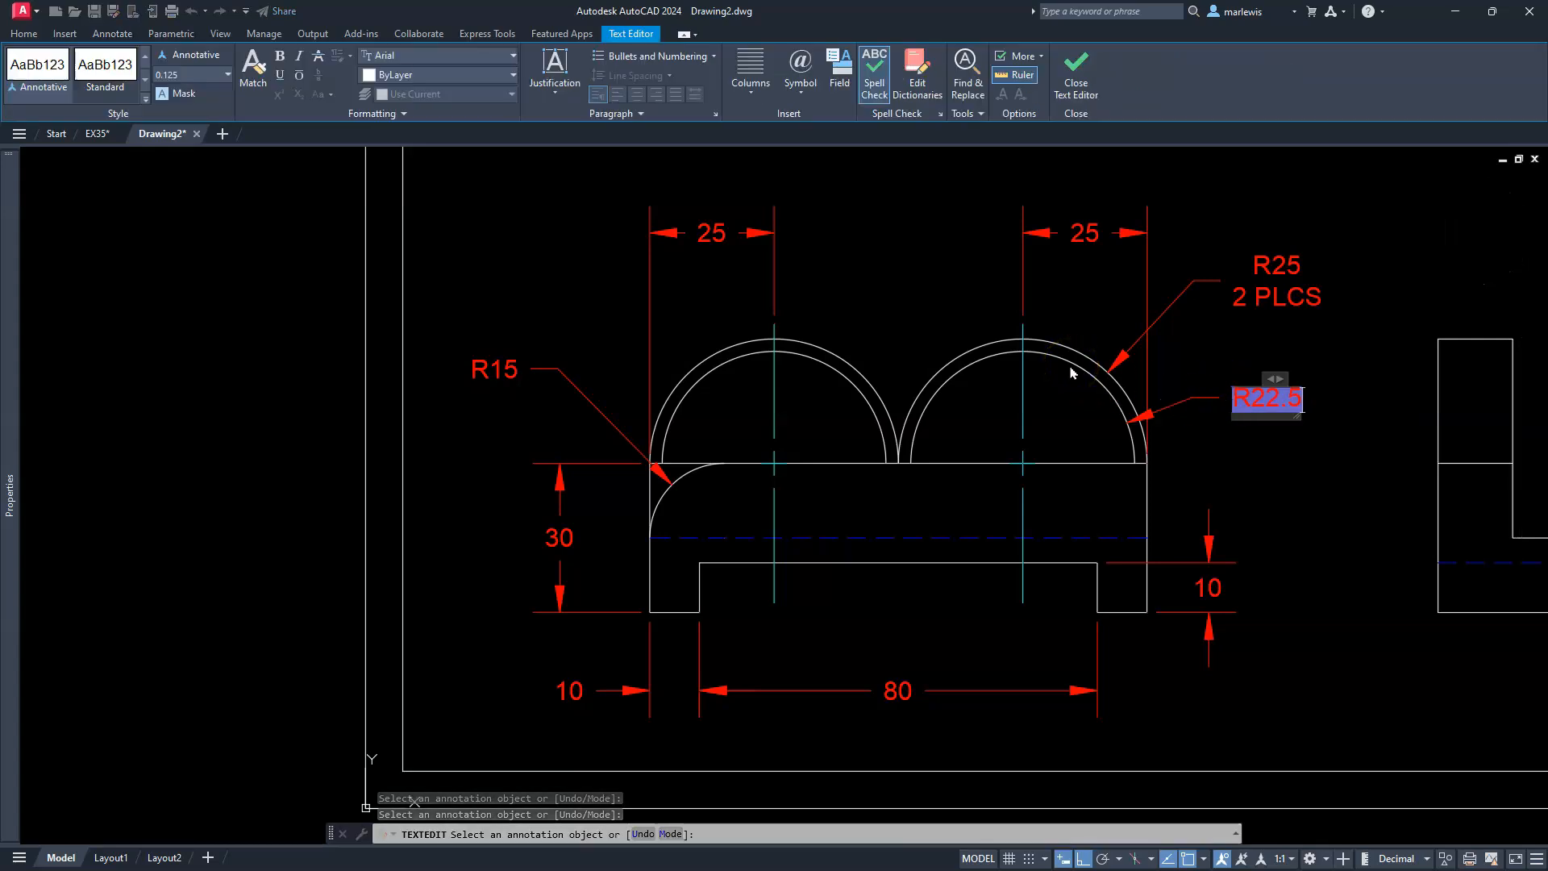
{"action": "key", "text": "Return"}
{"action": "type", "text": "2 PLCS"}
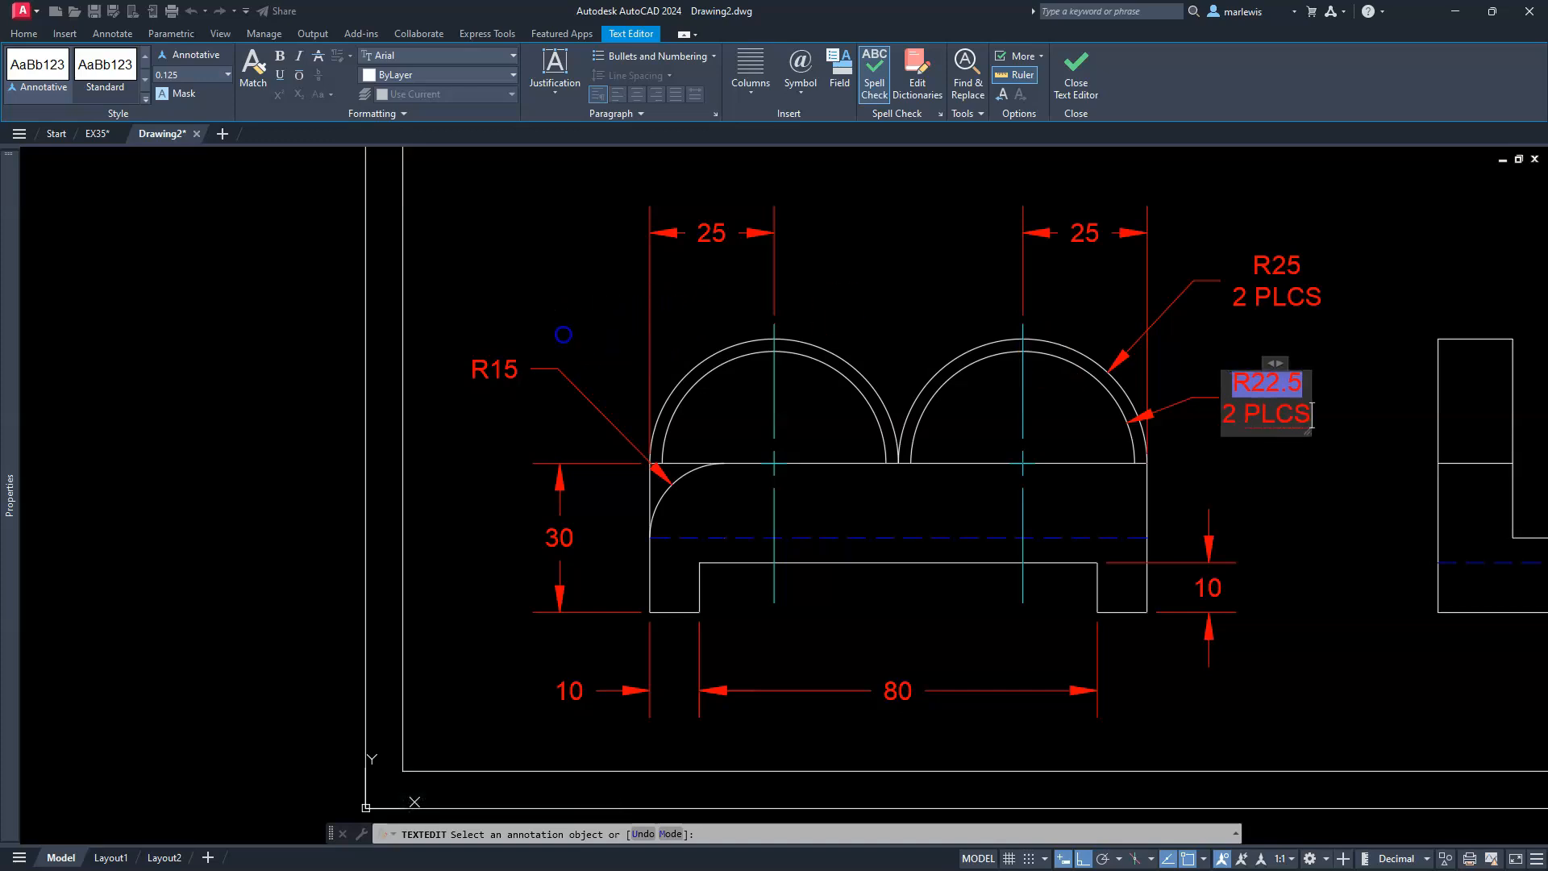
{"action": "left_click", "coordinate": [563, 335]}
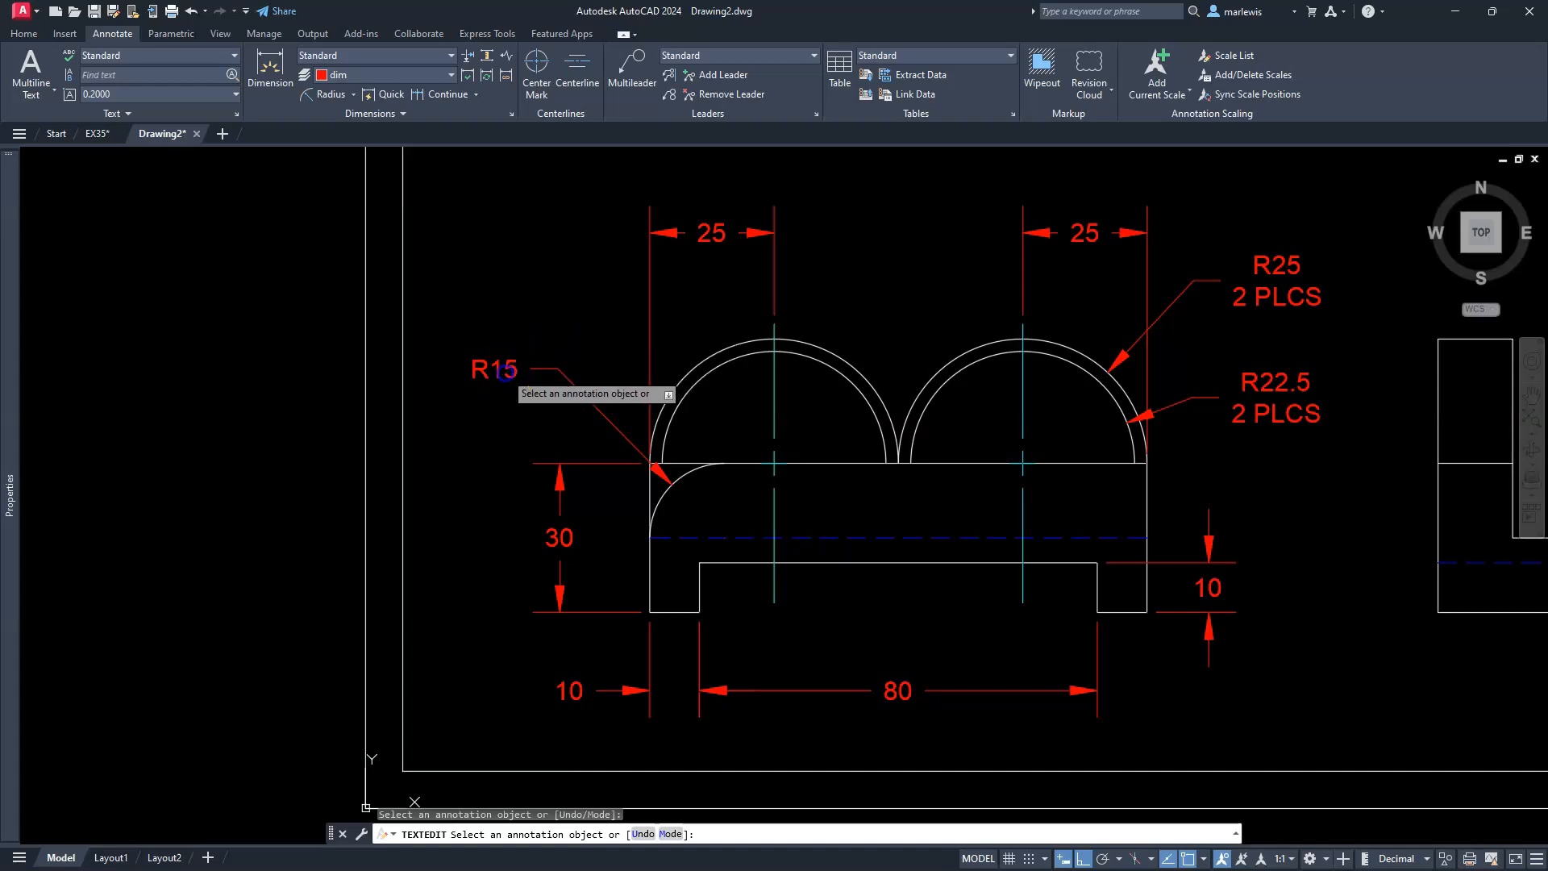
- Add a second line reading "2 PLCS" to the left rounded corner's radius dimension and finish editing the dimension texts
{"action": "left_click", "coordinate": [504, 371]}
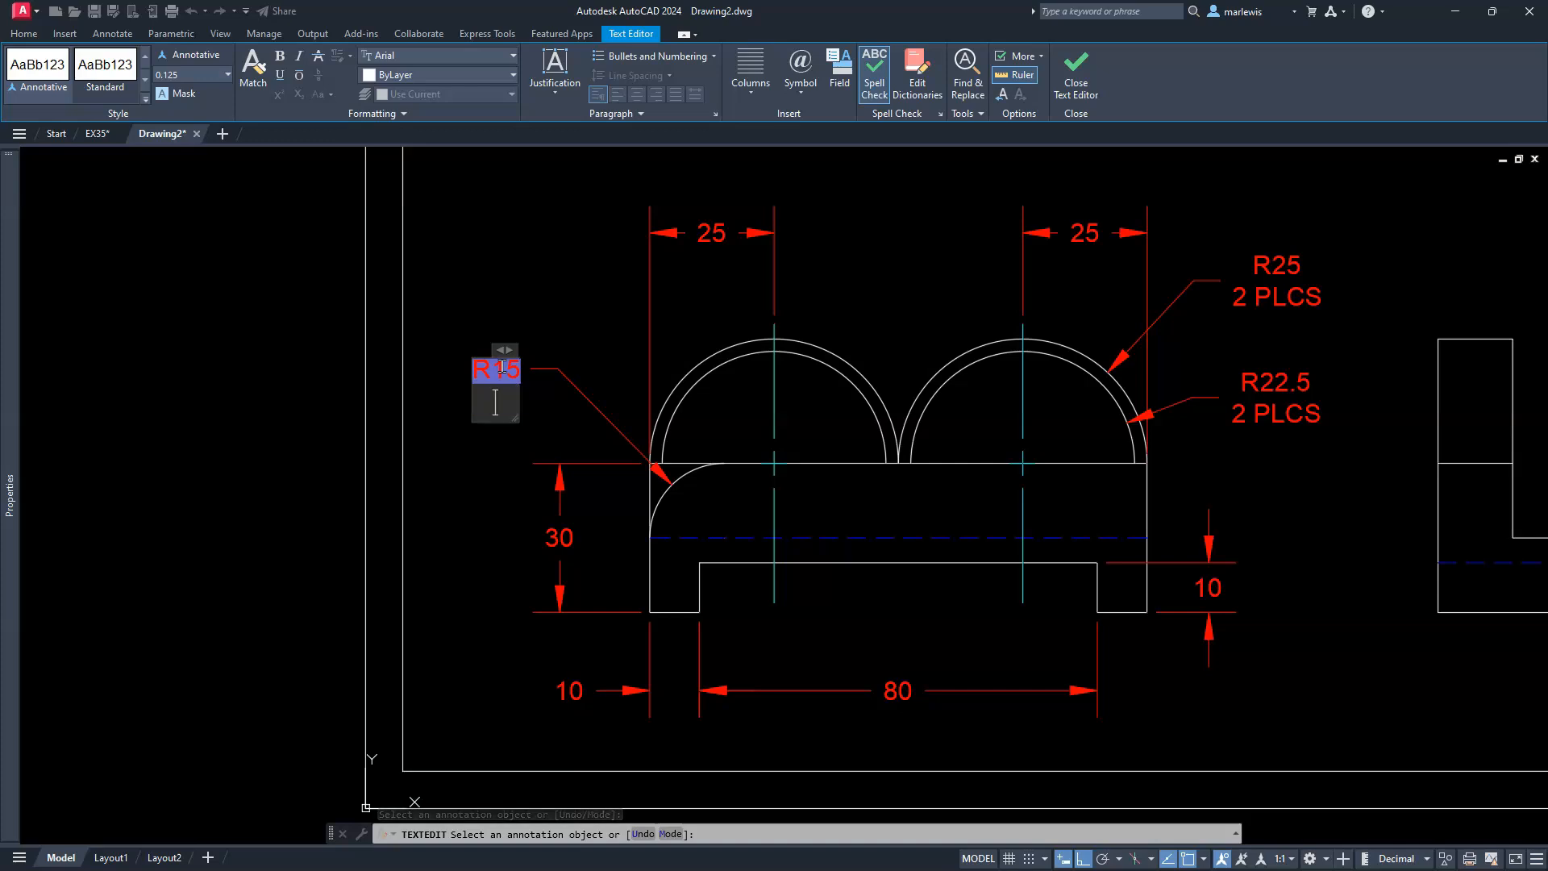
{"action": "type", "text": "2 P"}
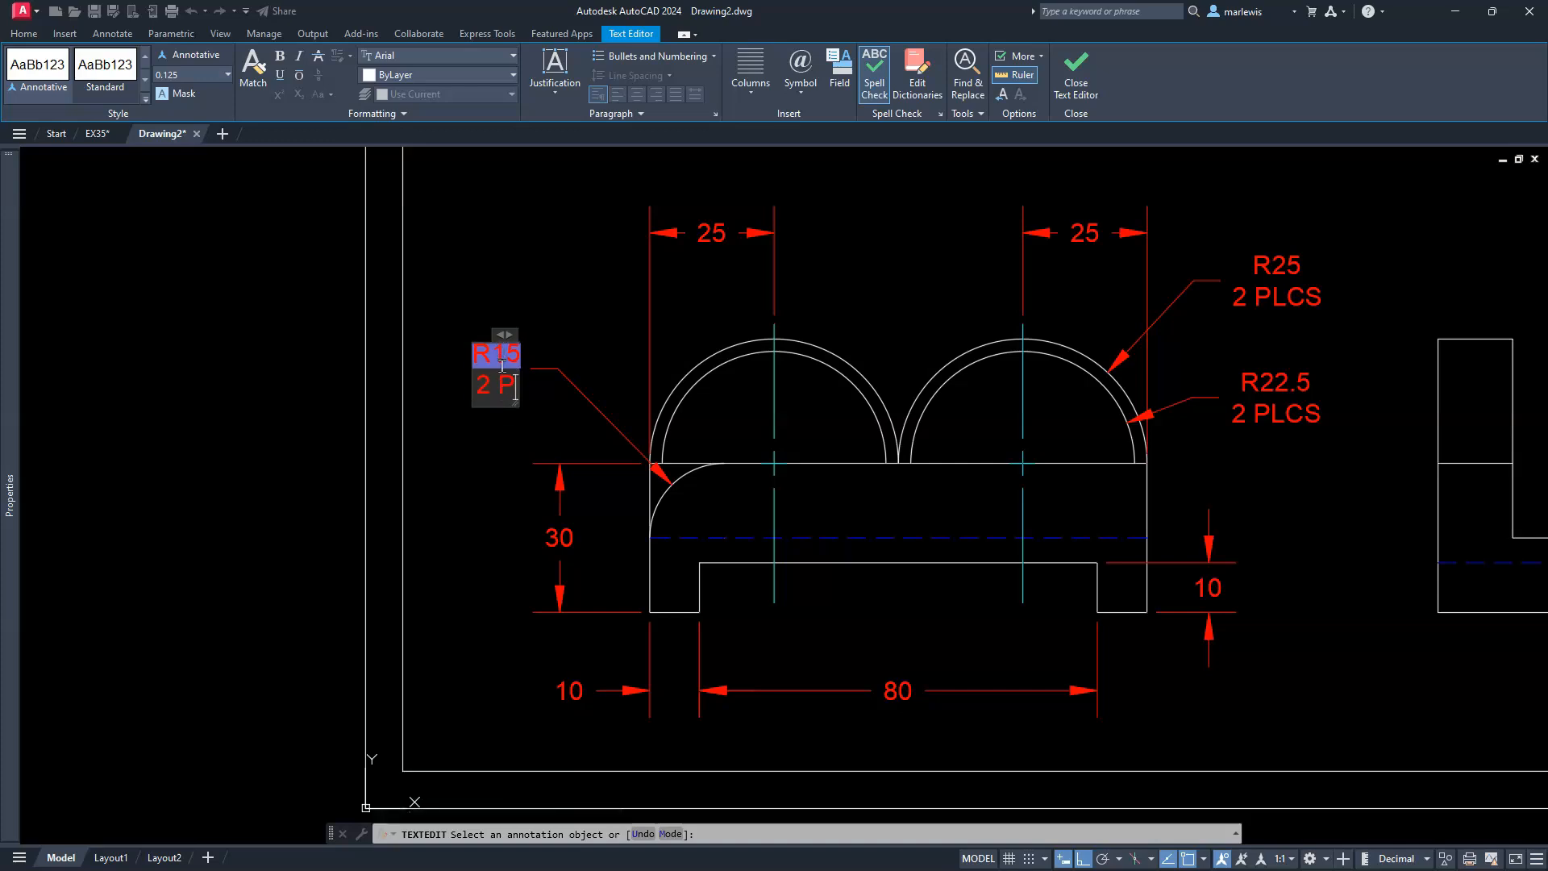
{"action": "type", "text": "LCS"}
{"action": "left_click", "coordinate": [528, 284]}
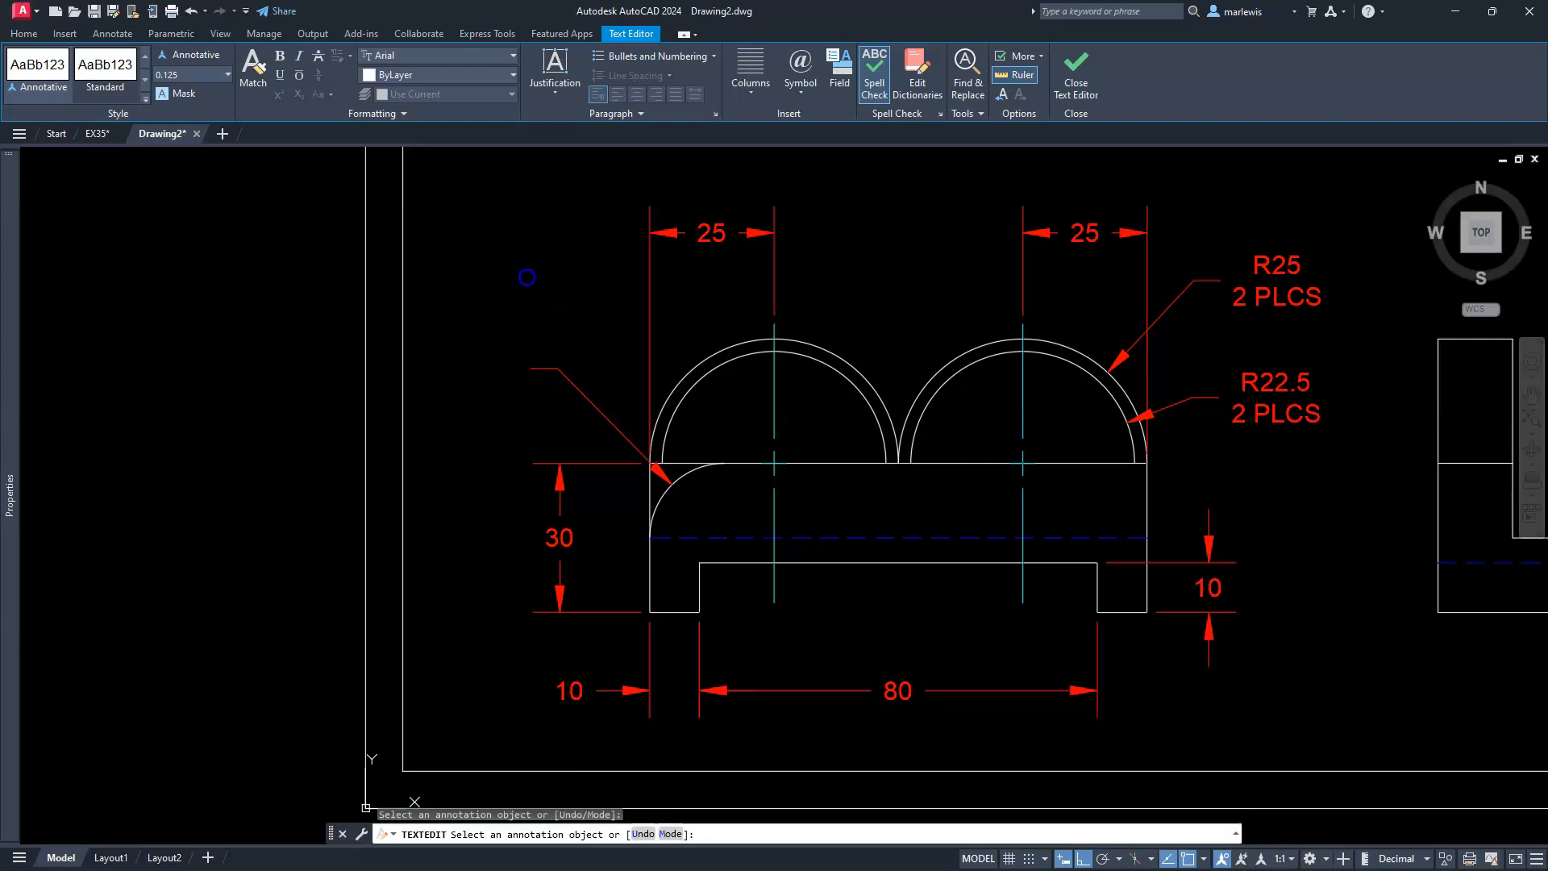
{"action": "key", "text": "Escape"}
{"action": "key", "text": "Escape"}
{"action": "key", "text": "Escape"}
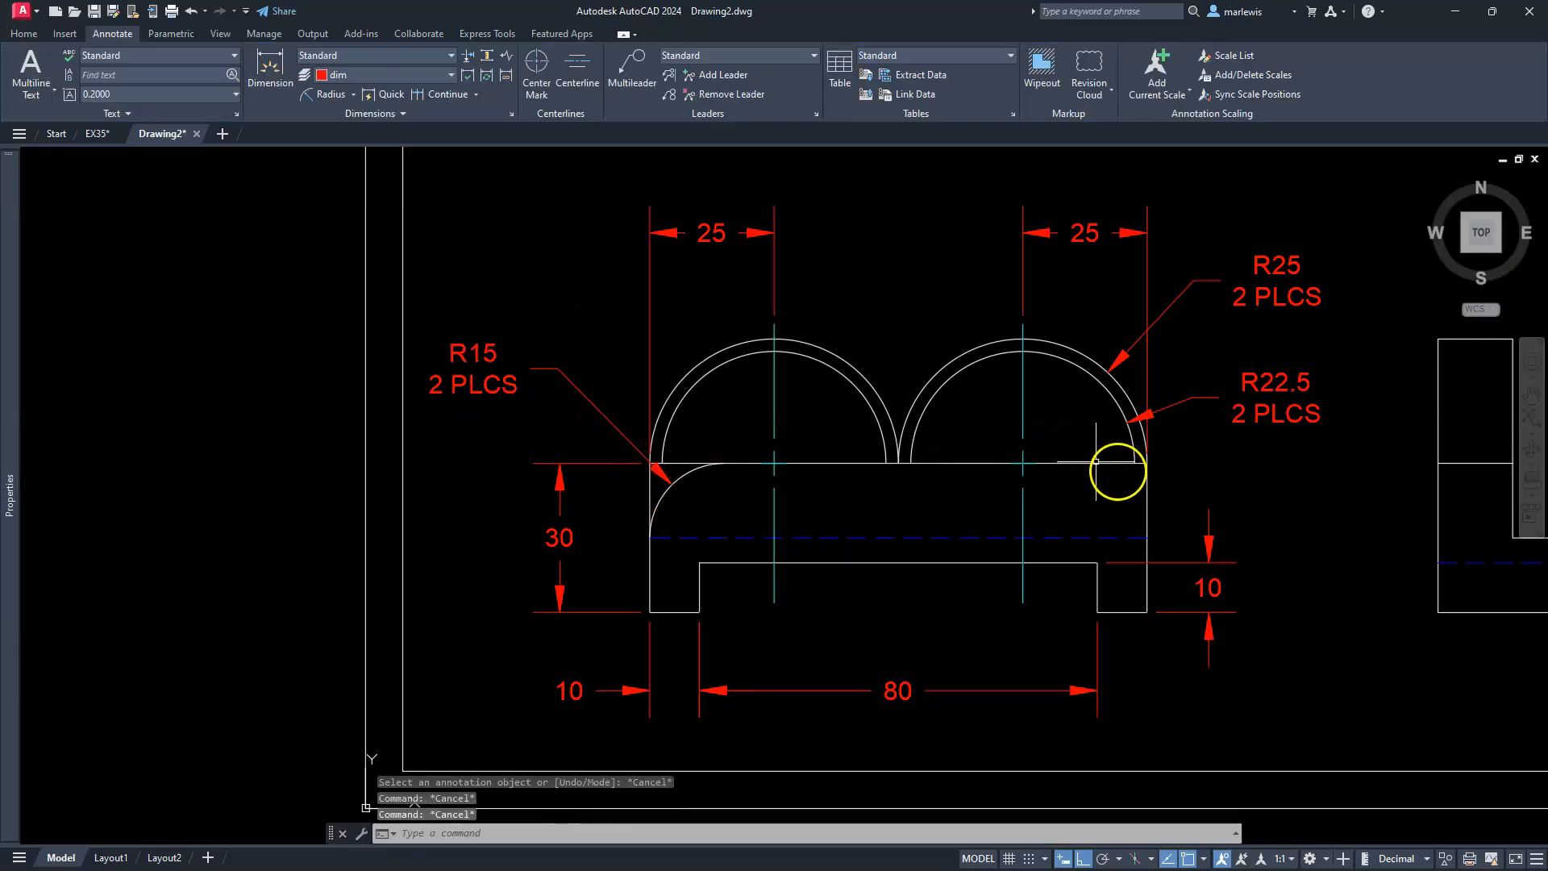
- Add a vertical linear dimension for the side view's overall height, placed to the right of the view
{"action": "scroll", "coordinate": [985, 486], "scroll_direction": "up", "scroll_amount": 2}
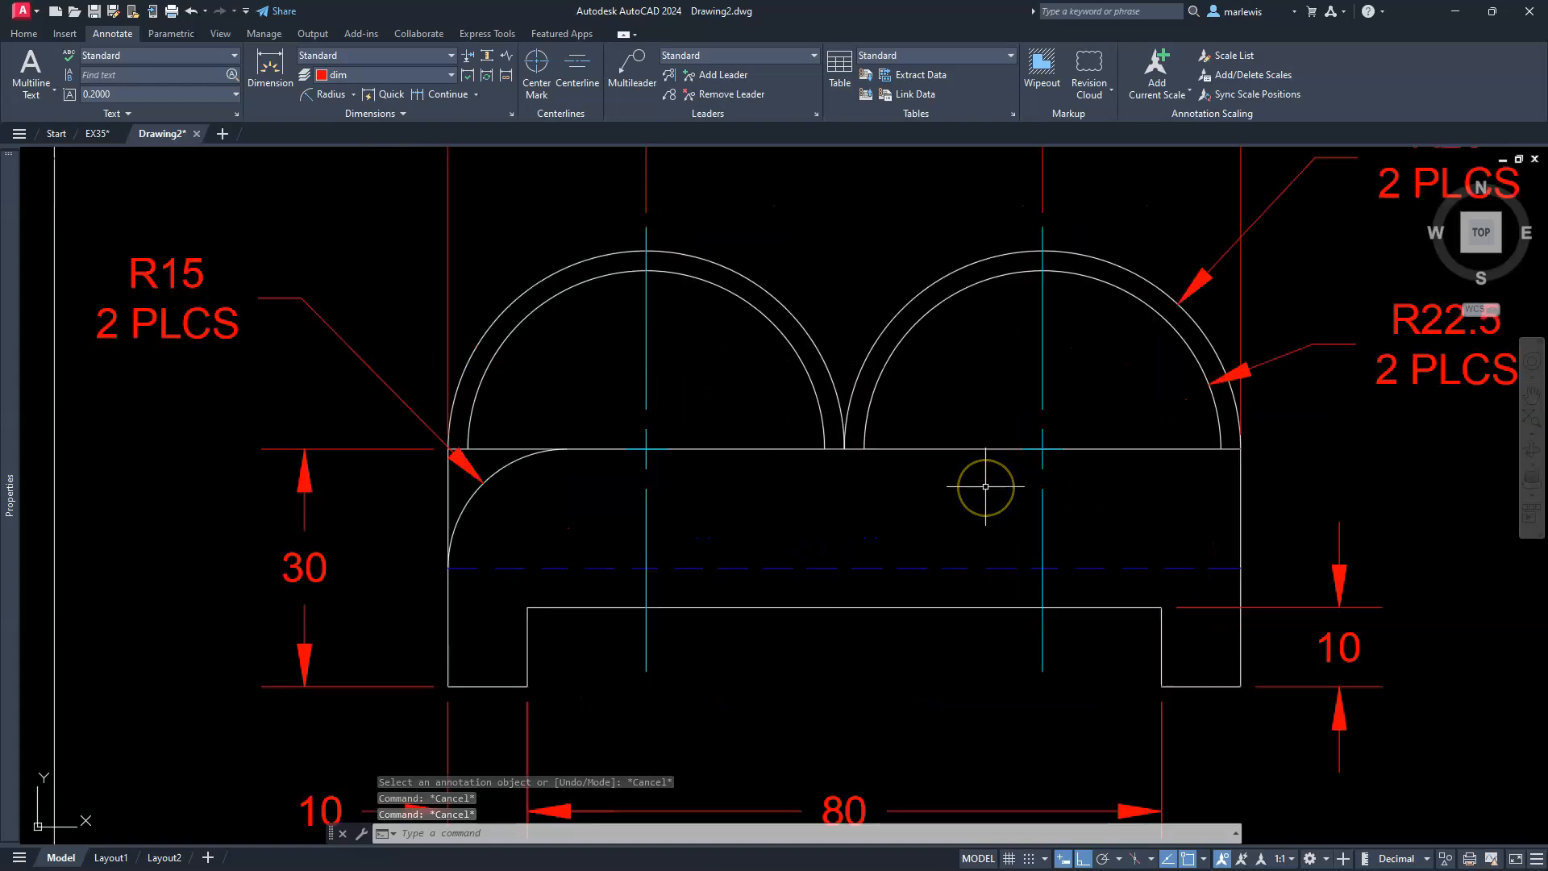
{"action": "scroll", "coordinate": [985, 486], "scroll_direction": "down", "scroll_amount": 6}
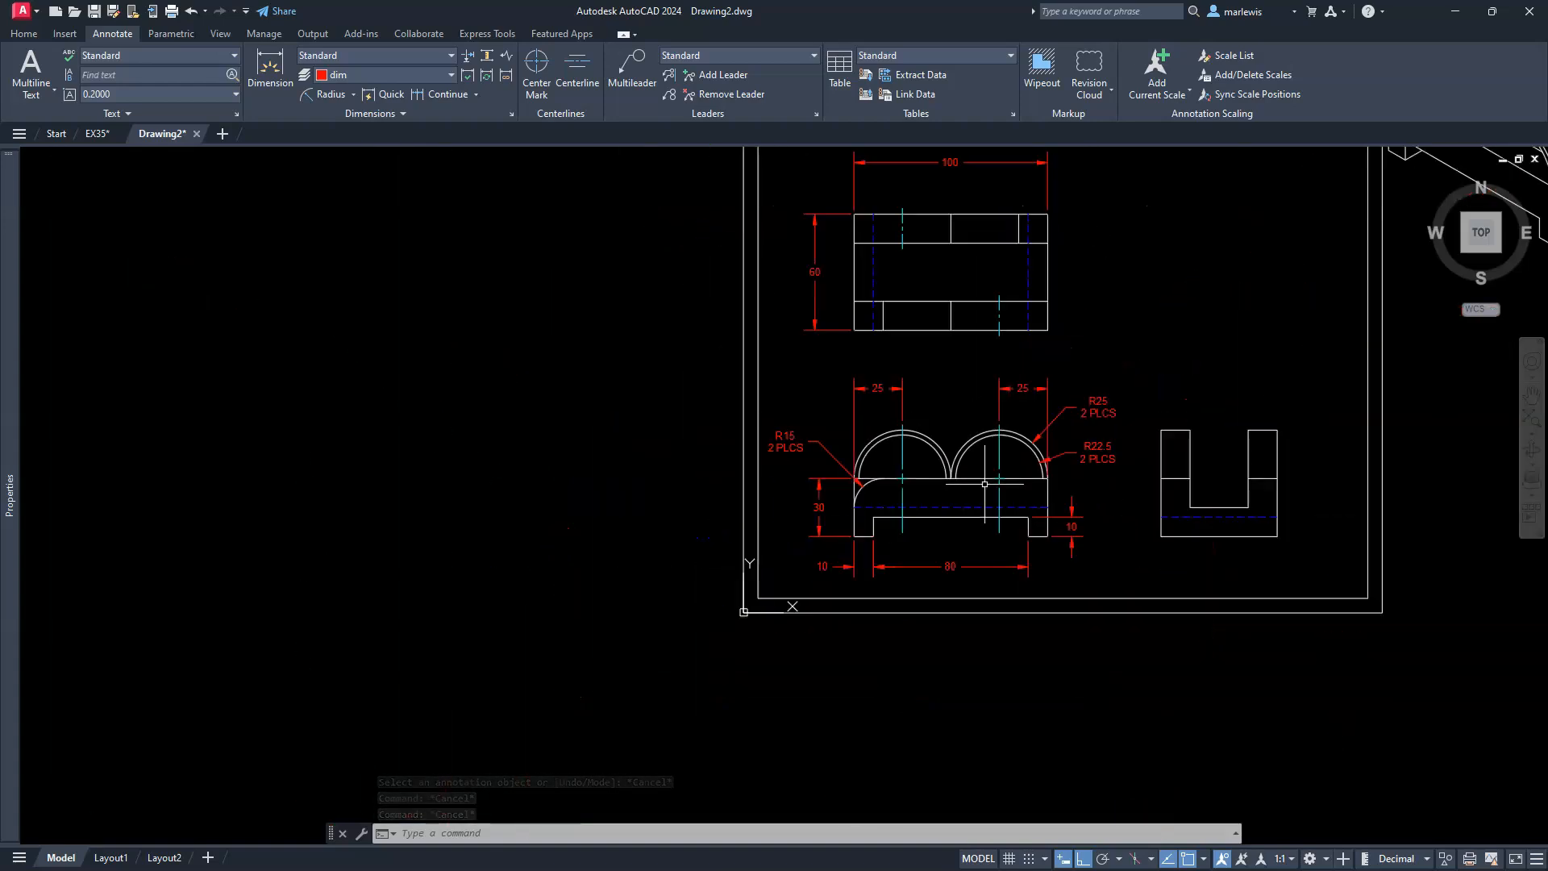
{"action": "mouse_move", "coordinate": [1242, 483]}
{"action": "middle_mouse_down"}
{"action": "mouse_move", "coordinate": [1141, 493]}
{"action": "mouse_move", "coordinate": [1118, 517]}
{"action": "middle_mouse_up"}
{"action": "scroll", "coordinate": [1133, 496], "scroll_direction": "up", "scroll_amount": 2}
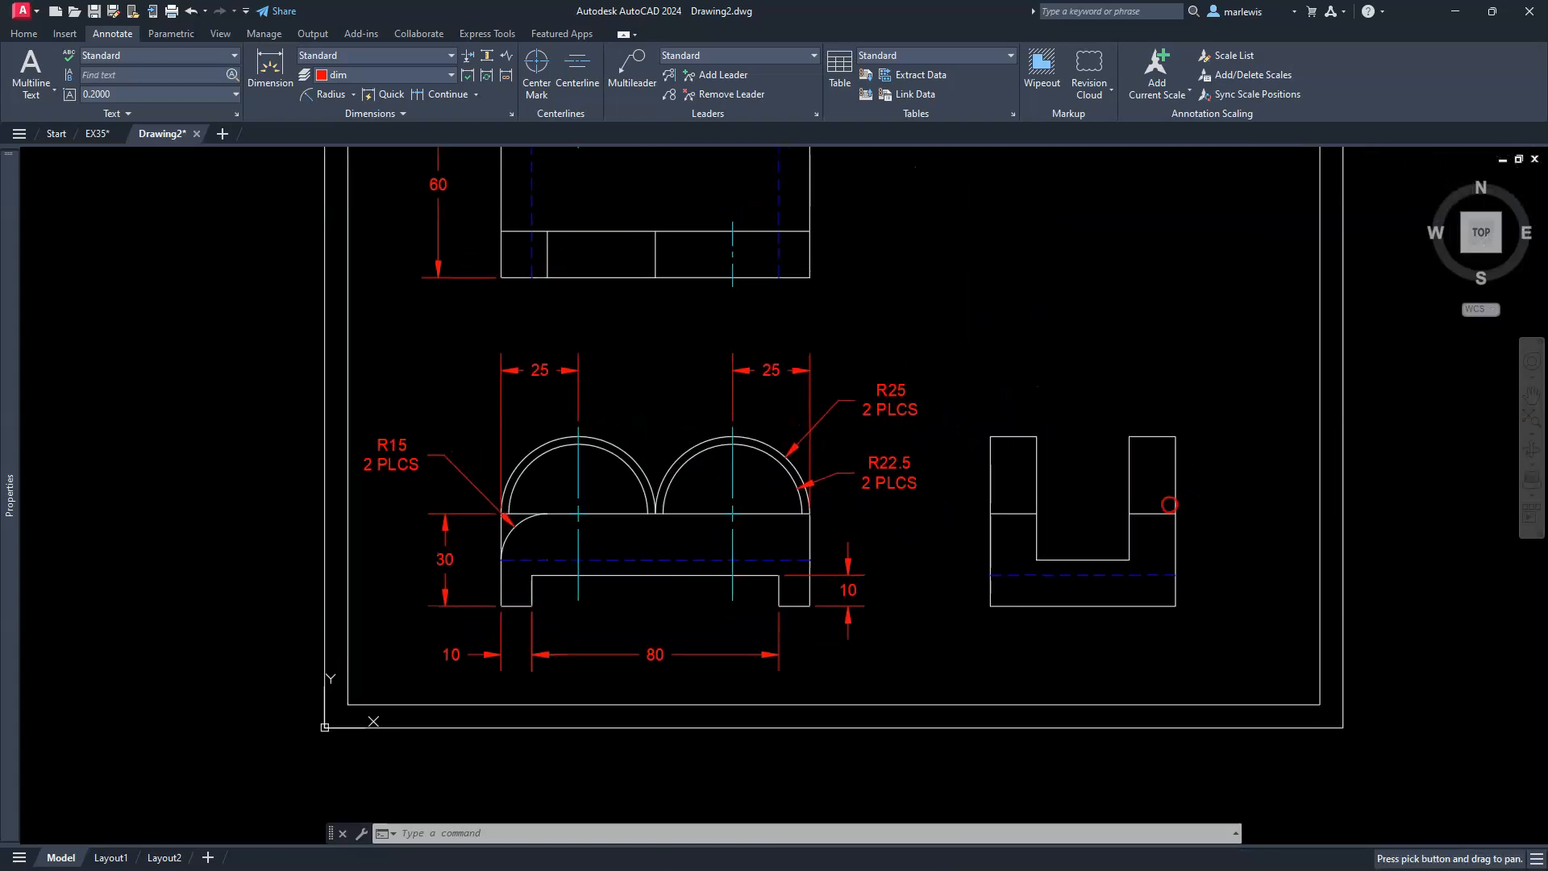
{"action": "scroll", "coordinate": [1117, 517], "scroll_direction": "up", "scroll_amount": 2}
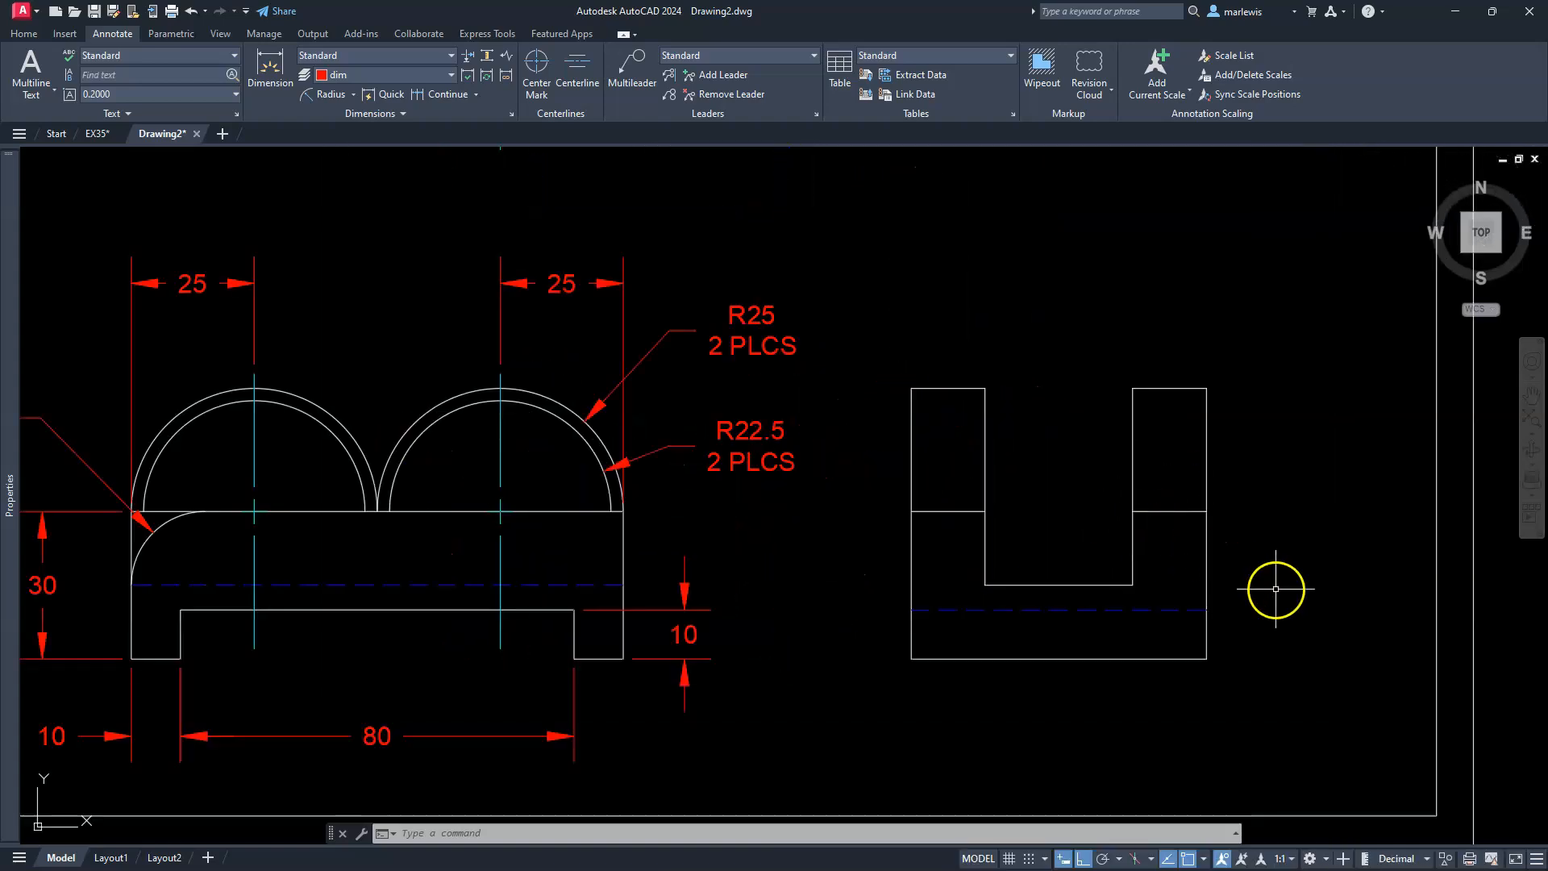
{"action": "left_click", "coordinate": [355, 98]}
{"action": "left_click", "coordinate": [356, 111]}
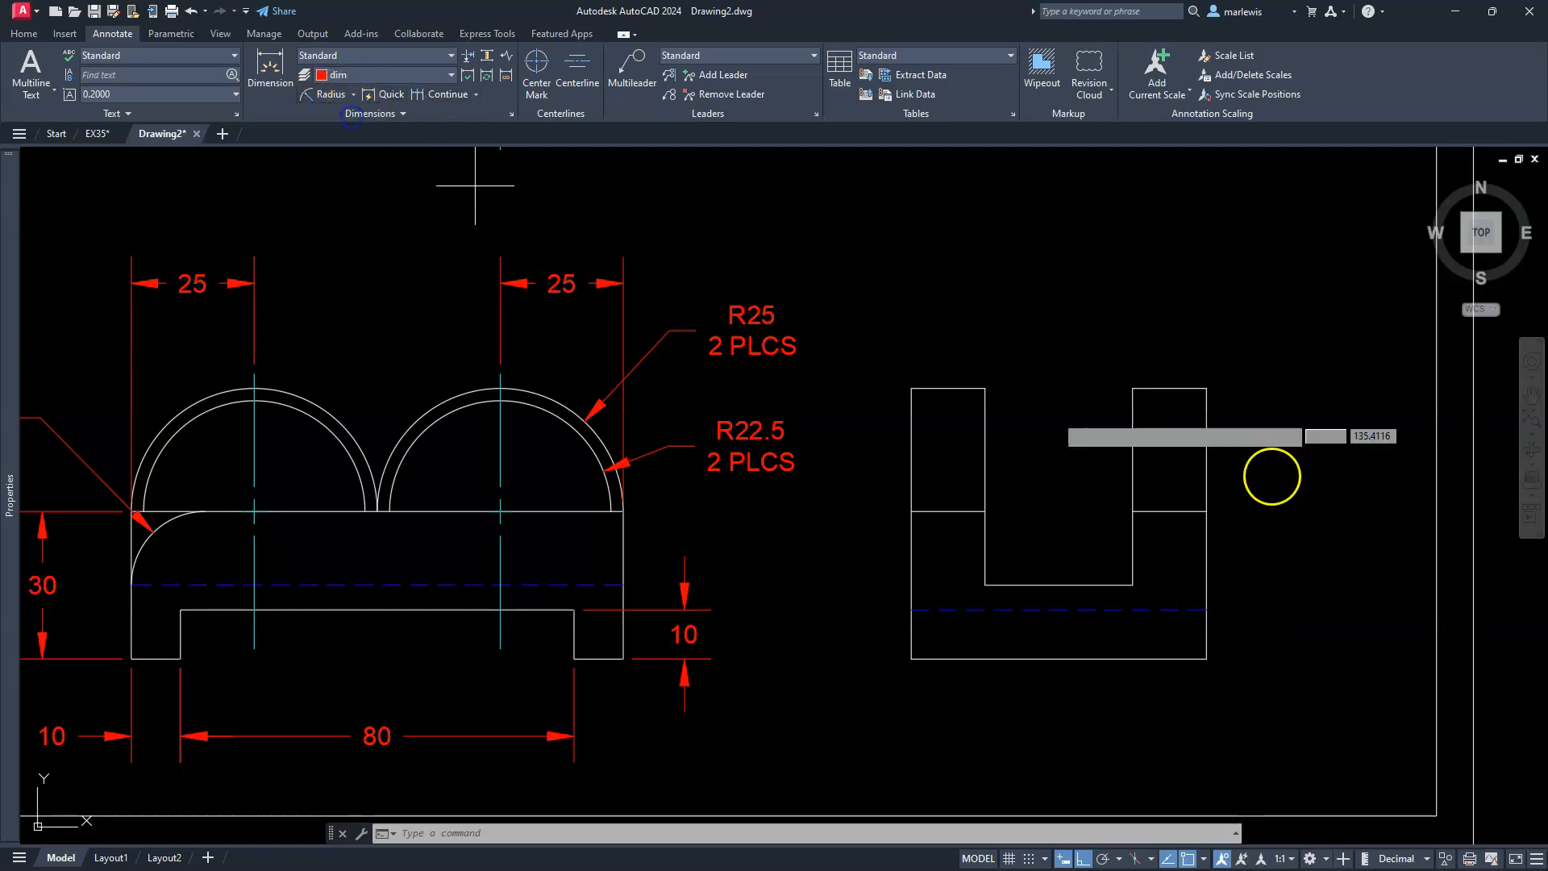
{"action": "left_click", "coordinate": [1206, 658]}
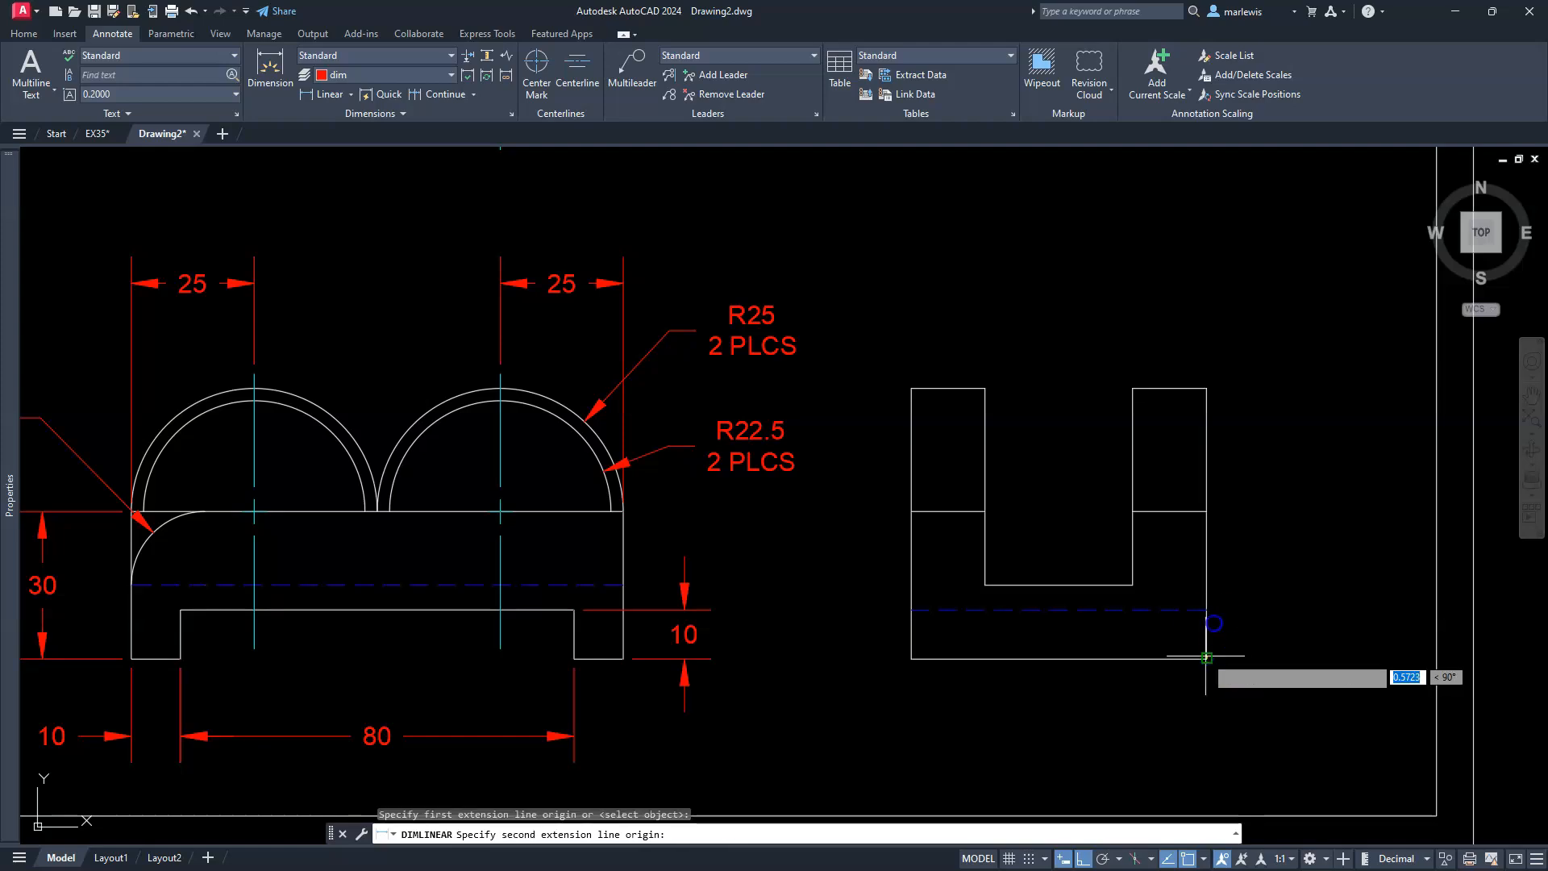
{"action": "left_click", "coordinate": [1206, 388]}
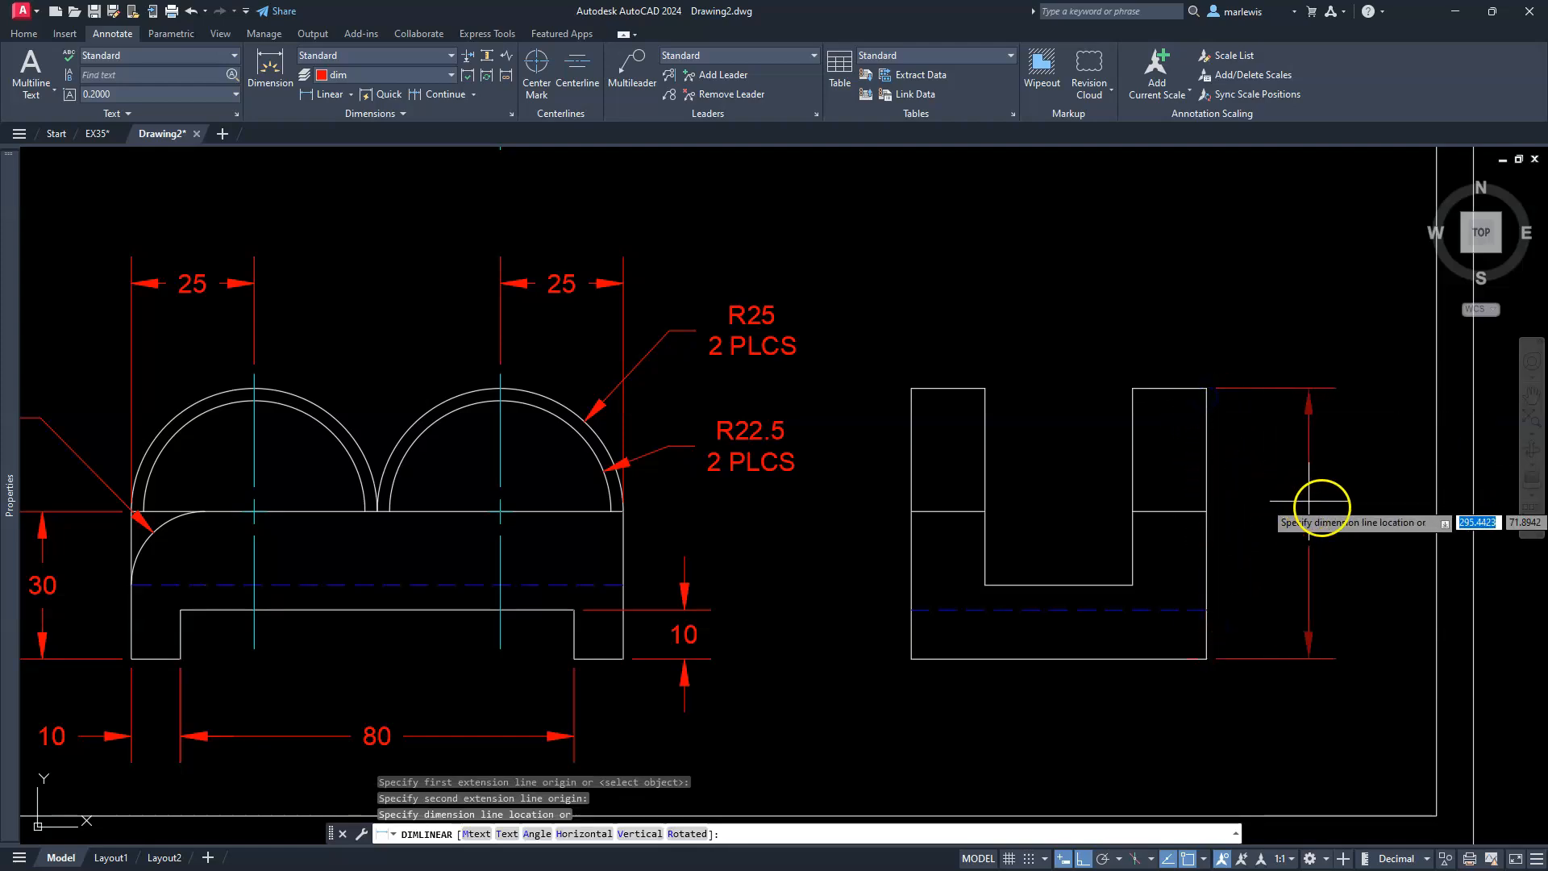
{"action": "left_click", "coordinate": [1340, 514]}
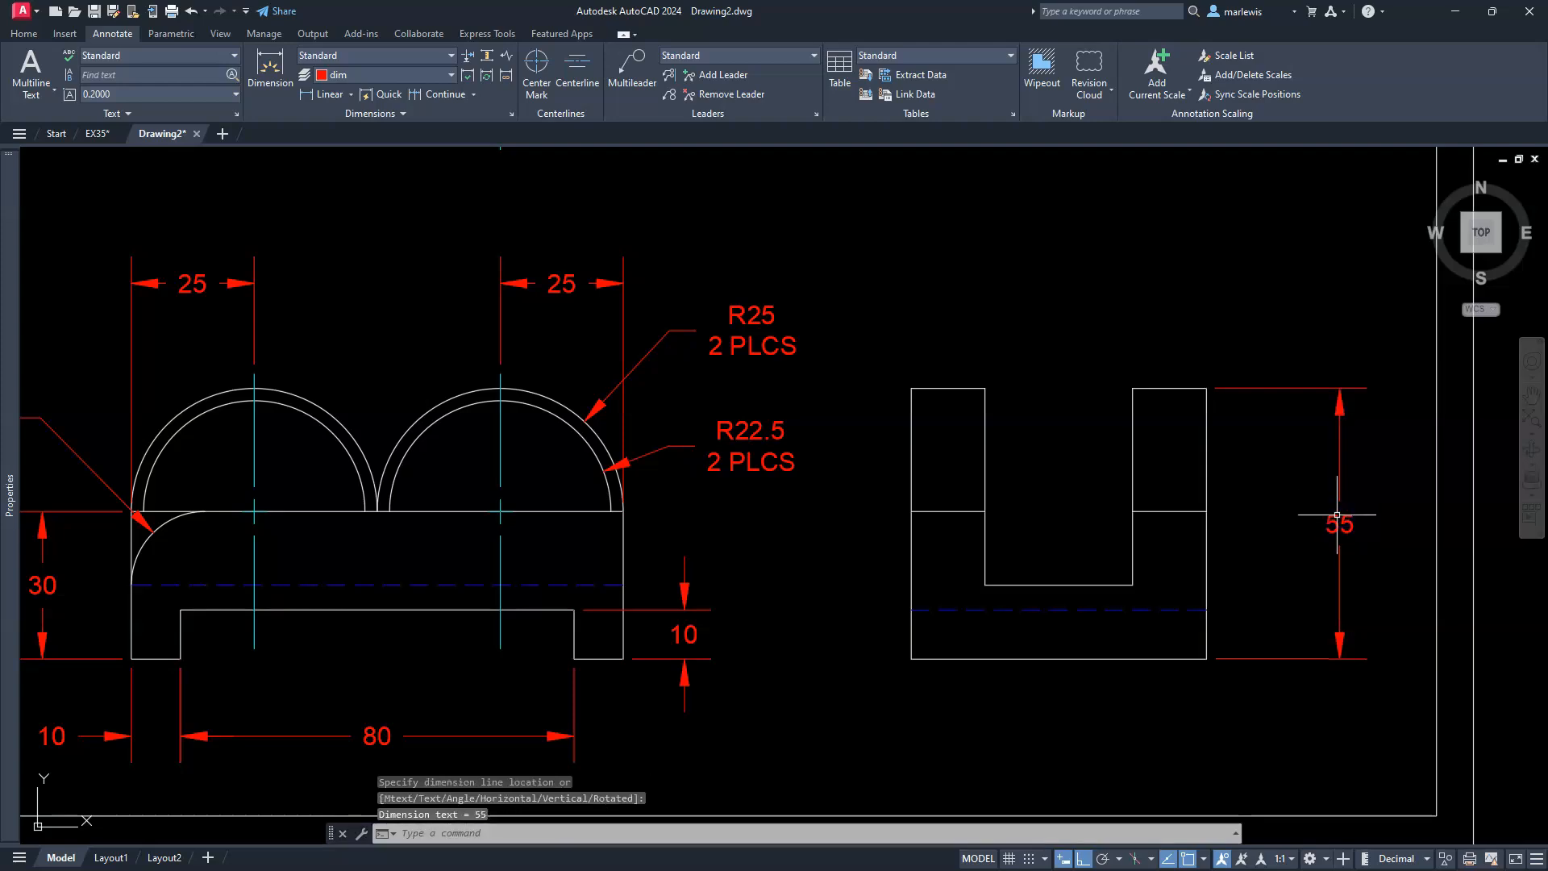
- Add a horizontal linear dimension for the side view's overall width, placed well above the view
{"action": "key", "text": "Return"}
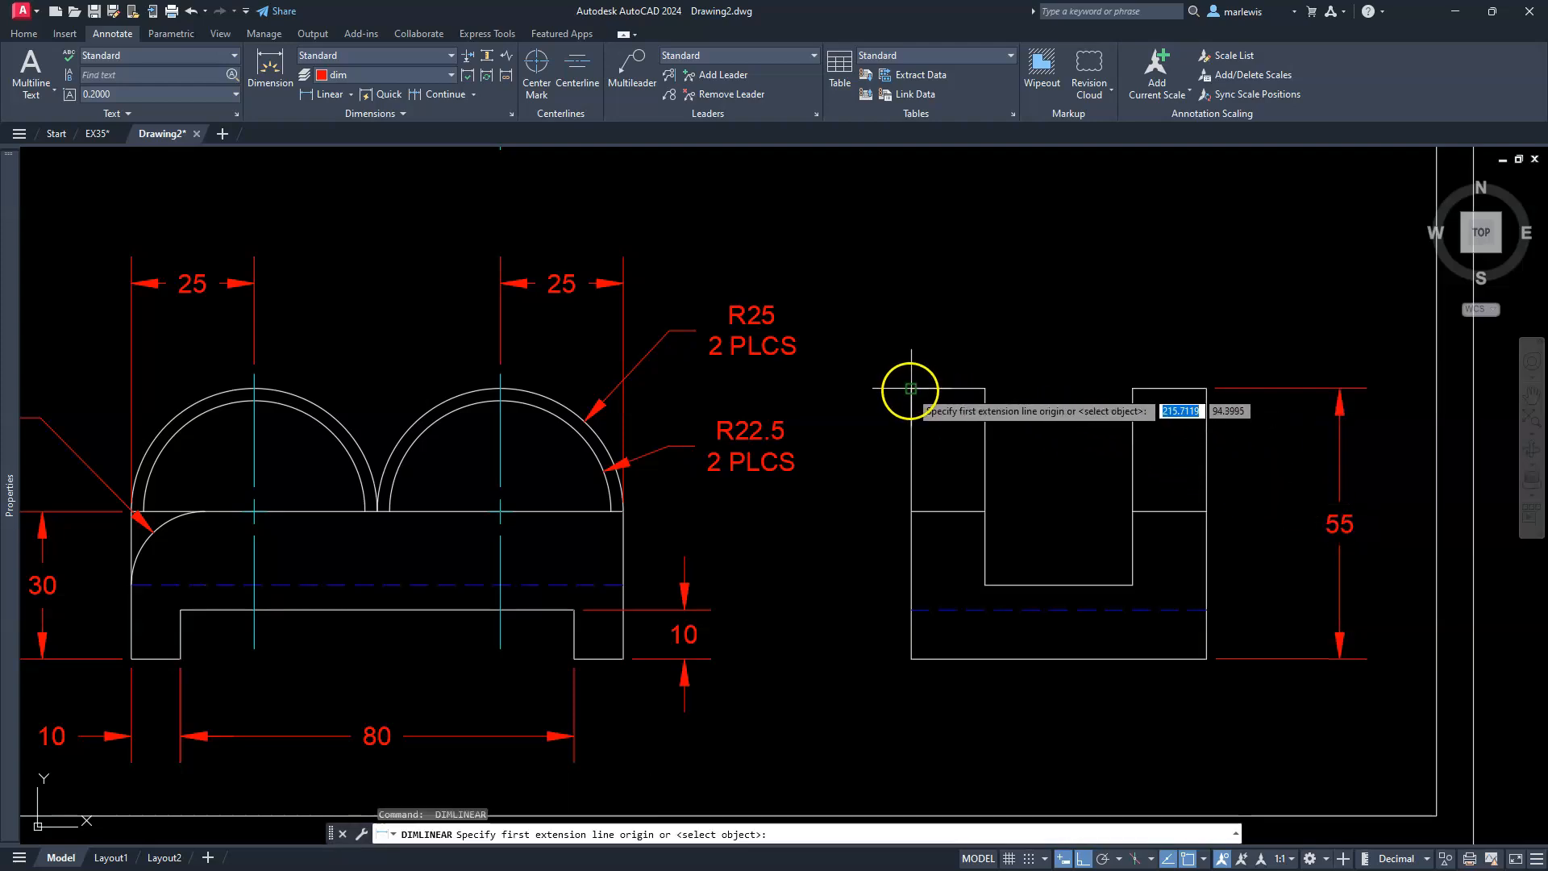
{"action": "left_click", "coordinate": [911, 389]}
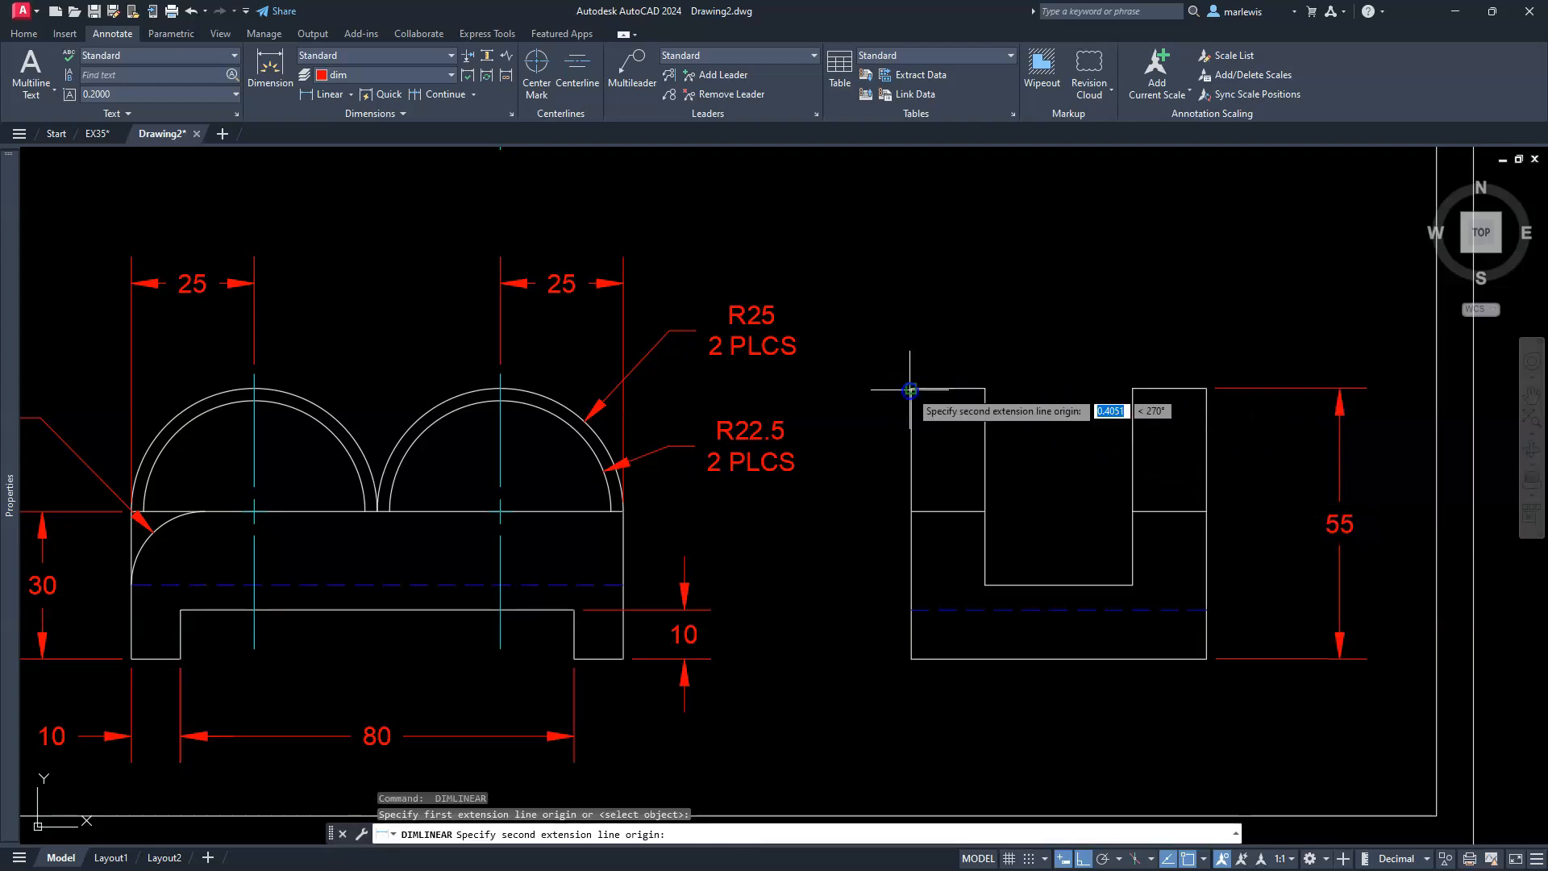
{"action": "left_click", "coordinate": [1206, 389]}
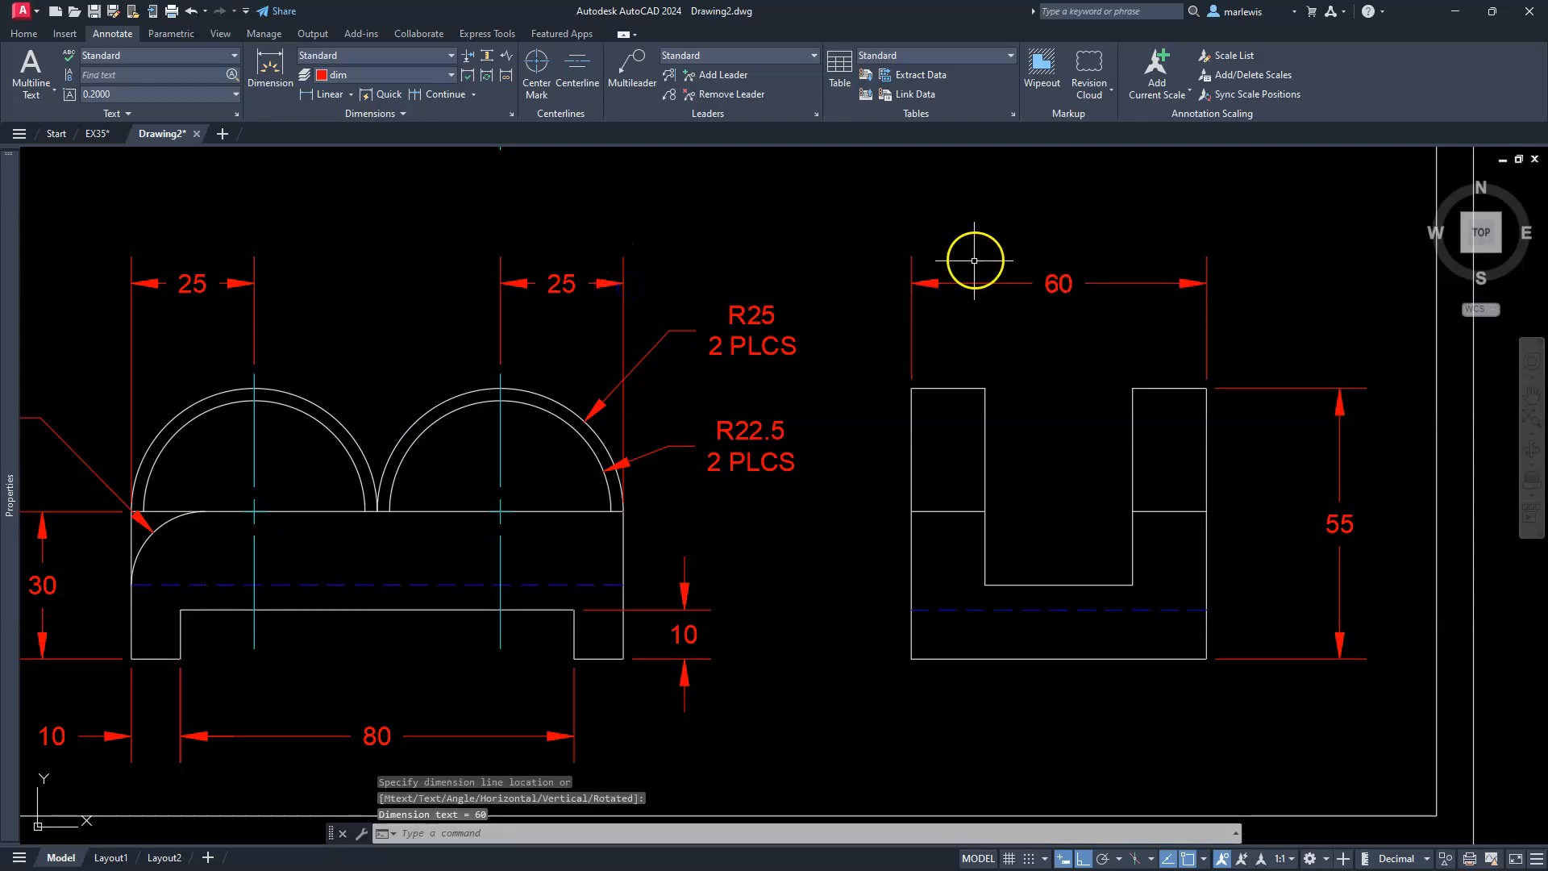
- Dimension the width of the side view's right upright, placed between the view and the overall width dimension
{"action": "scroll", "coordinate": [971, 258], "scroll_direction": "down", "scroll_amount": 3}
{"action": "middle_click_drag", "start_coordinate": [1036, 294], "coordinate": [1186, 529]}
{"action": "scroll", "coordinate": [1253, 577], "scroll_direction": "up", "scroll_amount": 2}
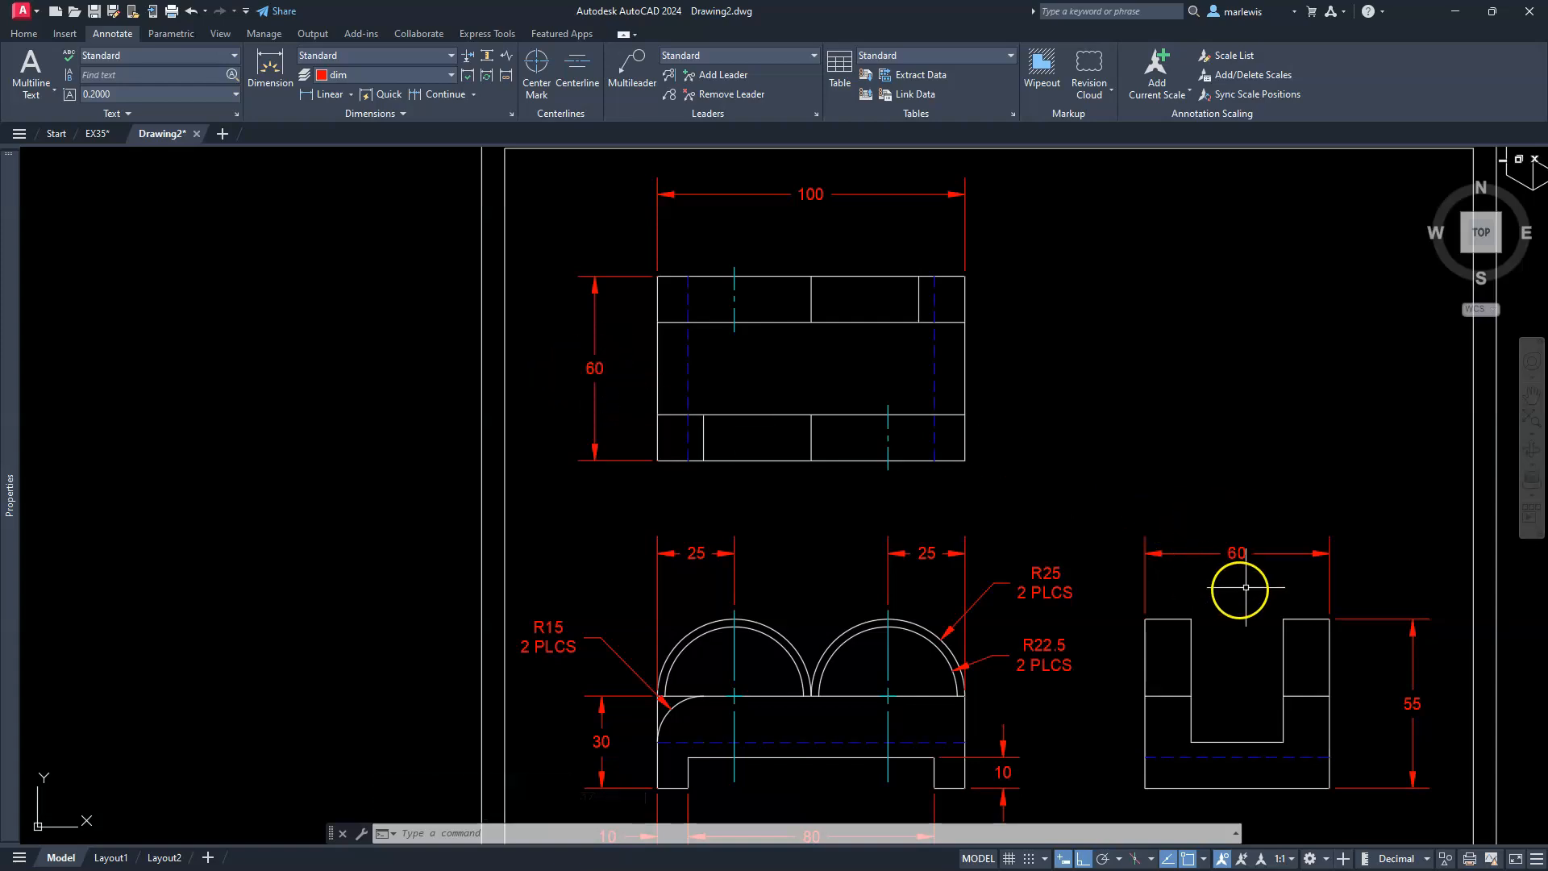
{"action": "middle_click_drag", "start_coordinate": [1304, 636], "coordinate": [1248, 565]}
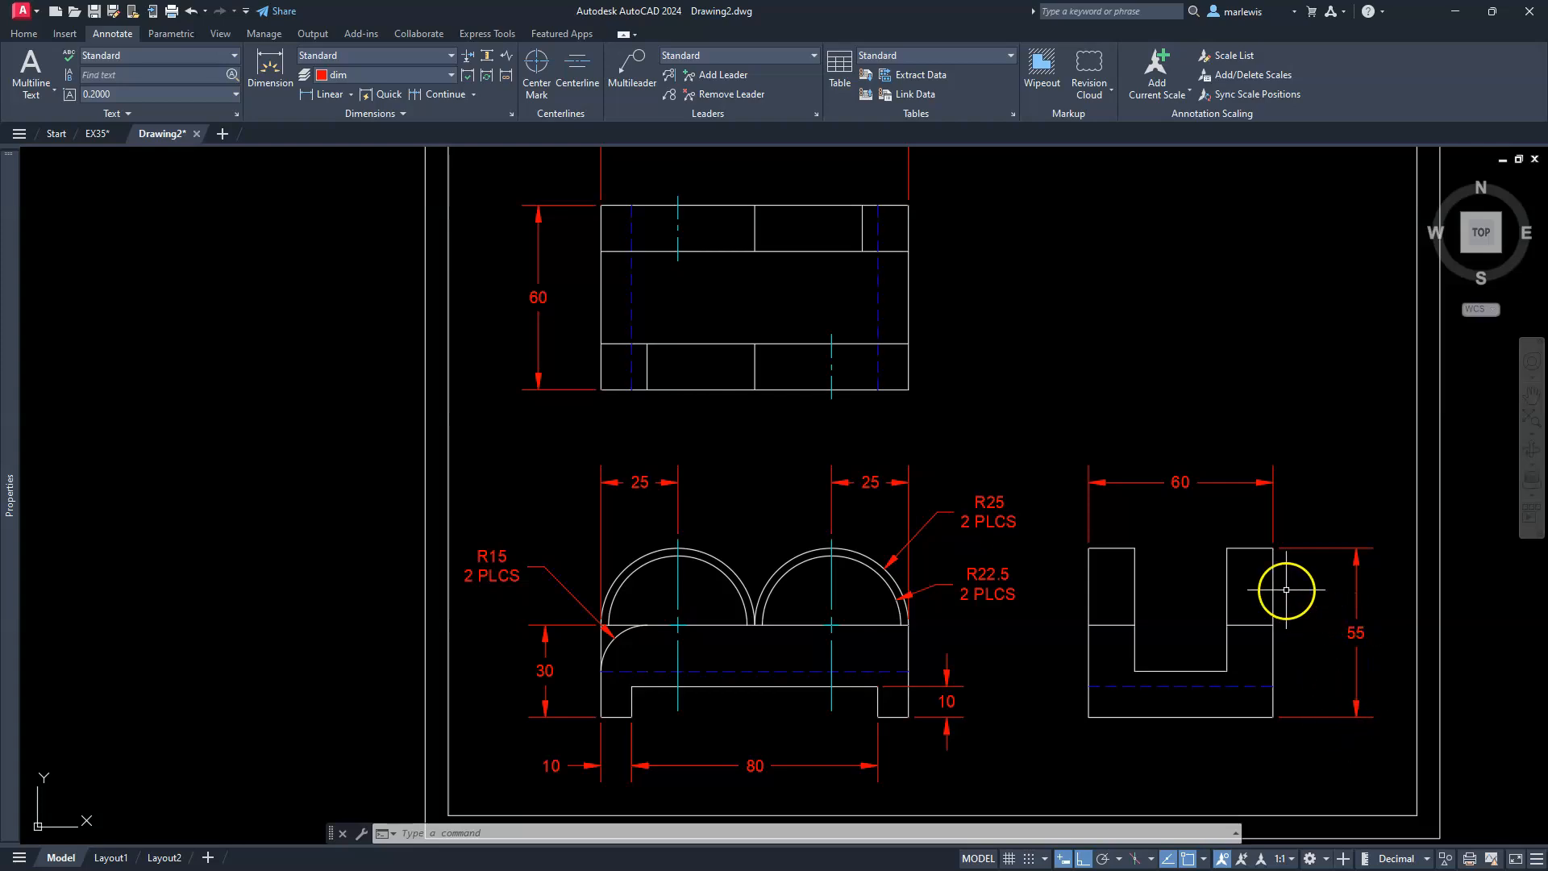
{"action": "scroll", "coordinate": [1285, 588], "scroll_direction": "up", "scroll_amount": 2}
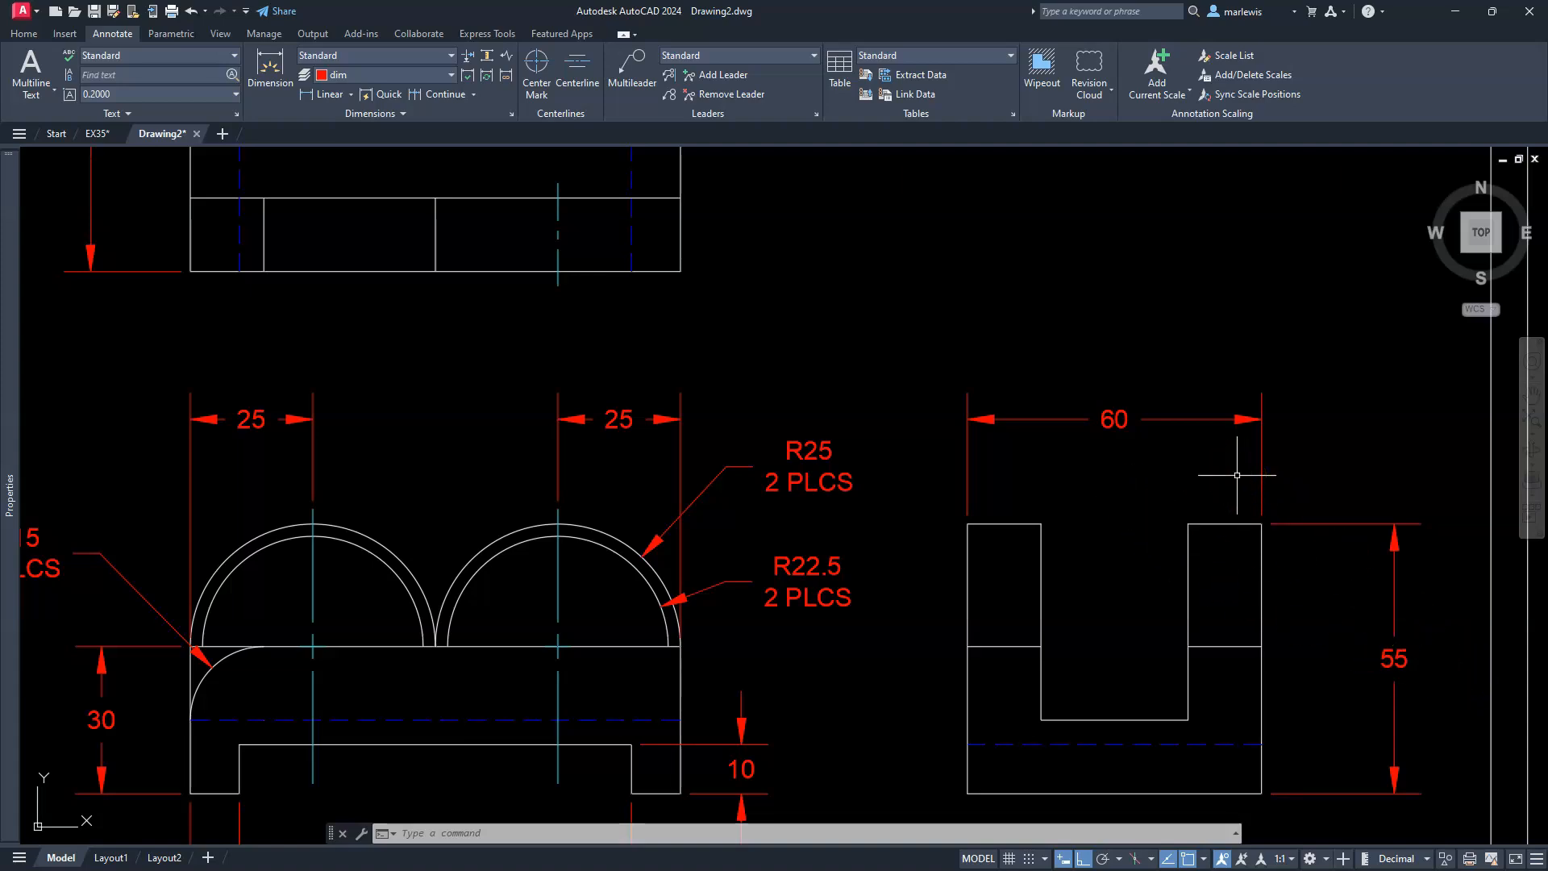
{"action": "scroll", "coordinate": [1237, 475], "scroll_direction": "down", "scroll_amount": 2}
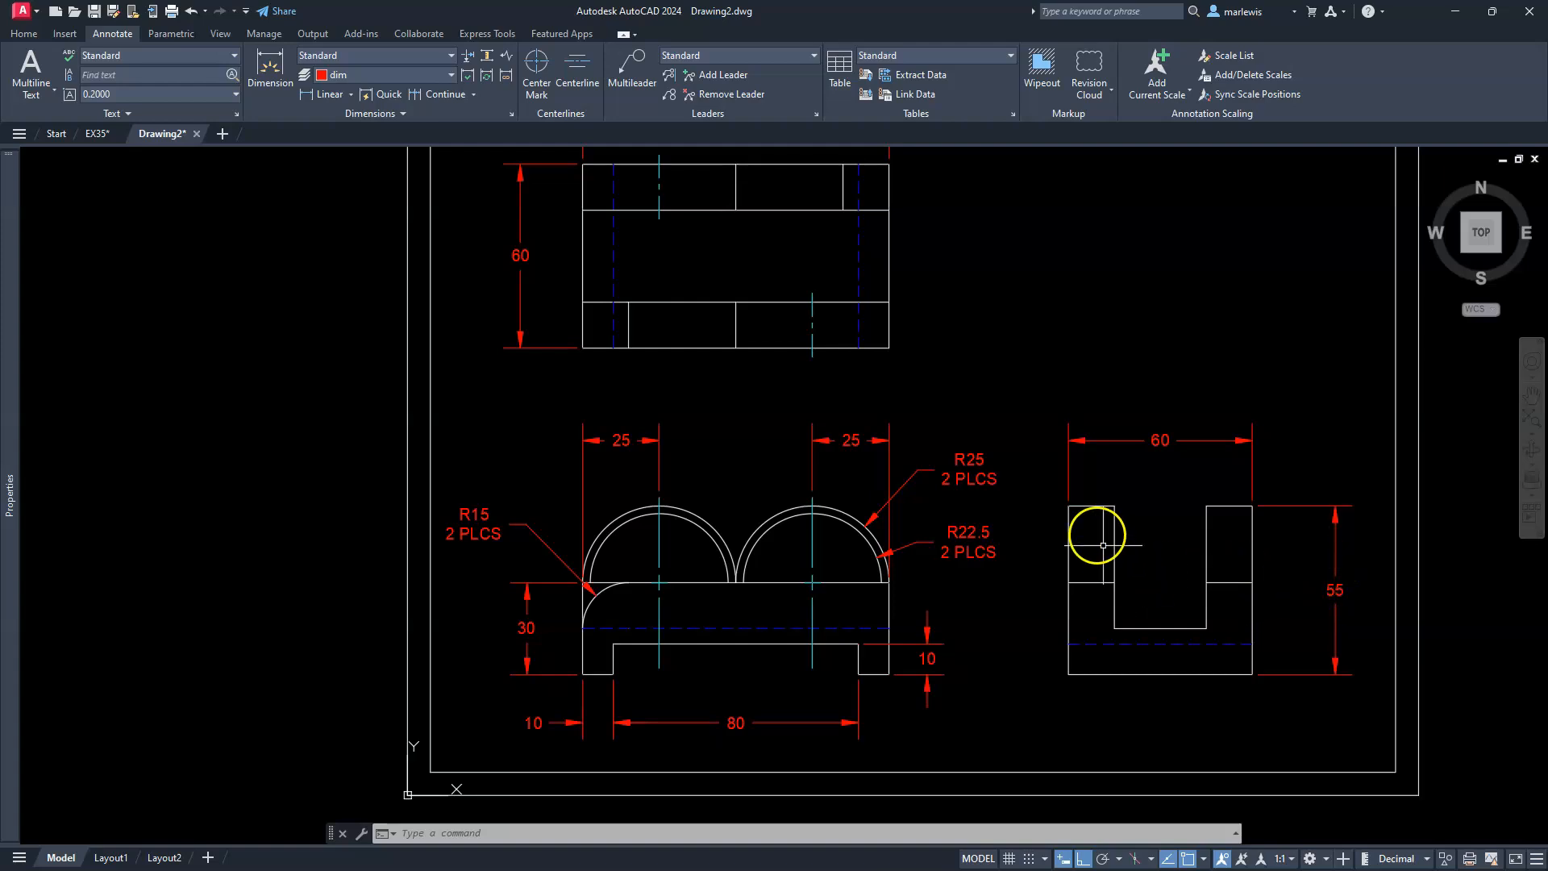
{"action": "scroll", "coordinate": [1090, 502], "scroll_direction": "up", "scroll_amount": 2}
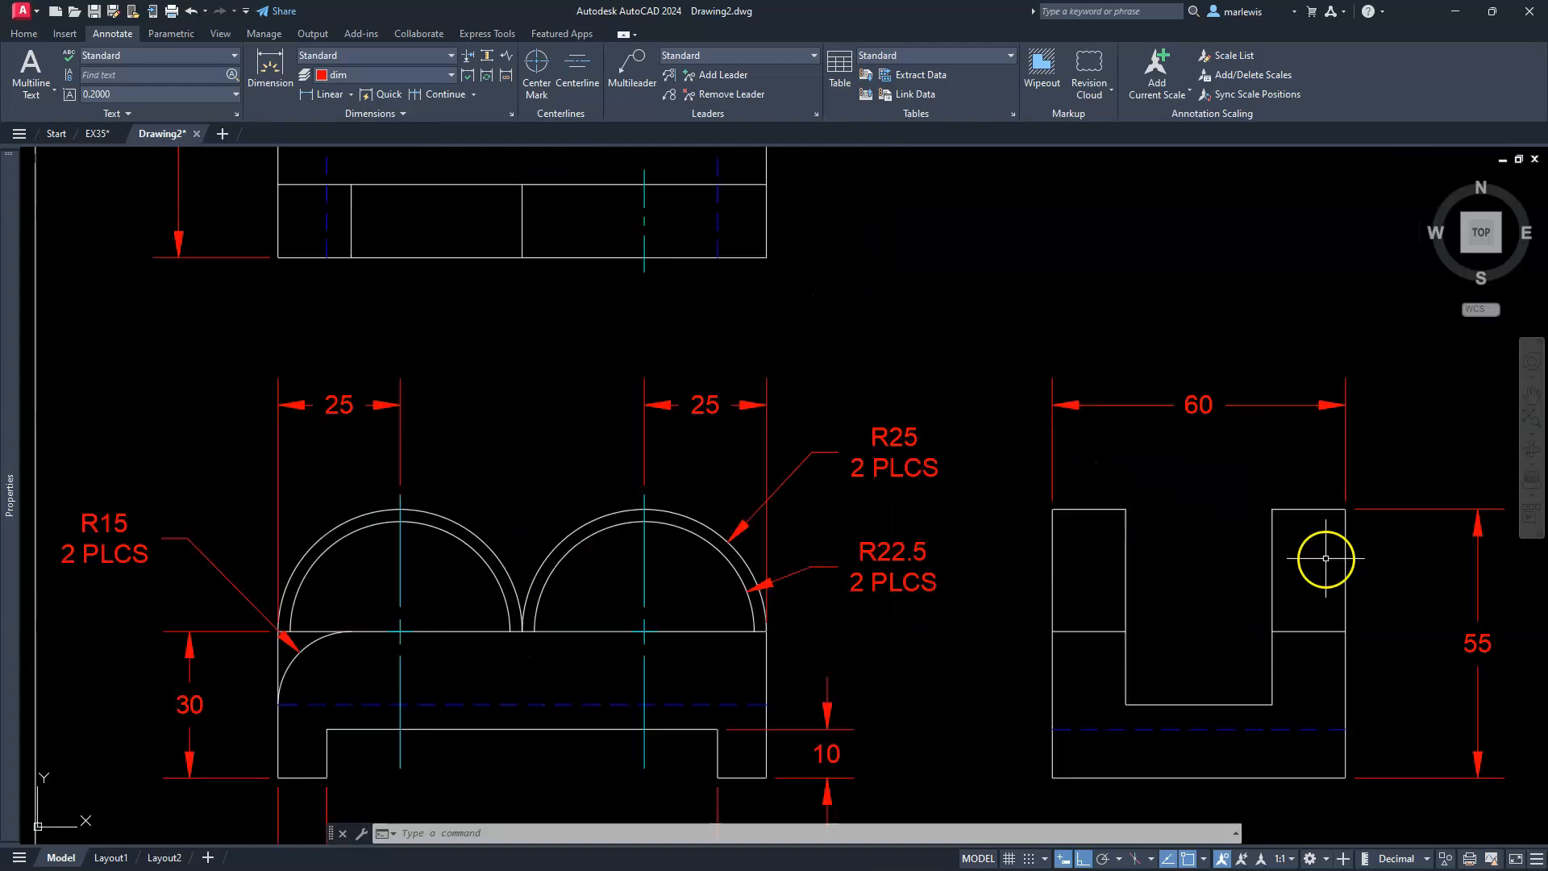
{"action": "left_click", "coordinate": [306, 95]}
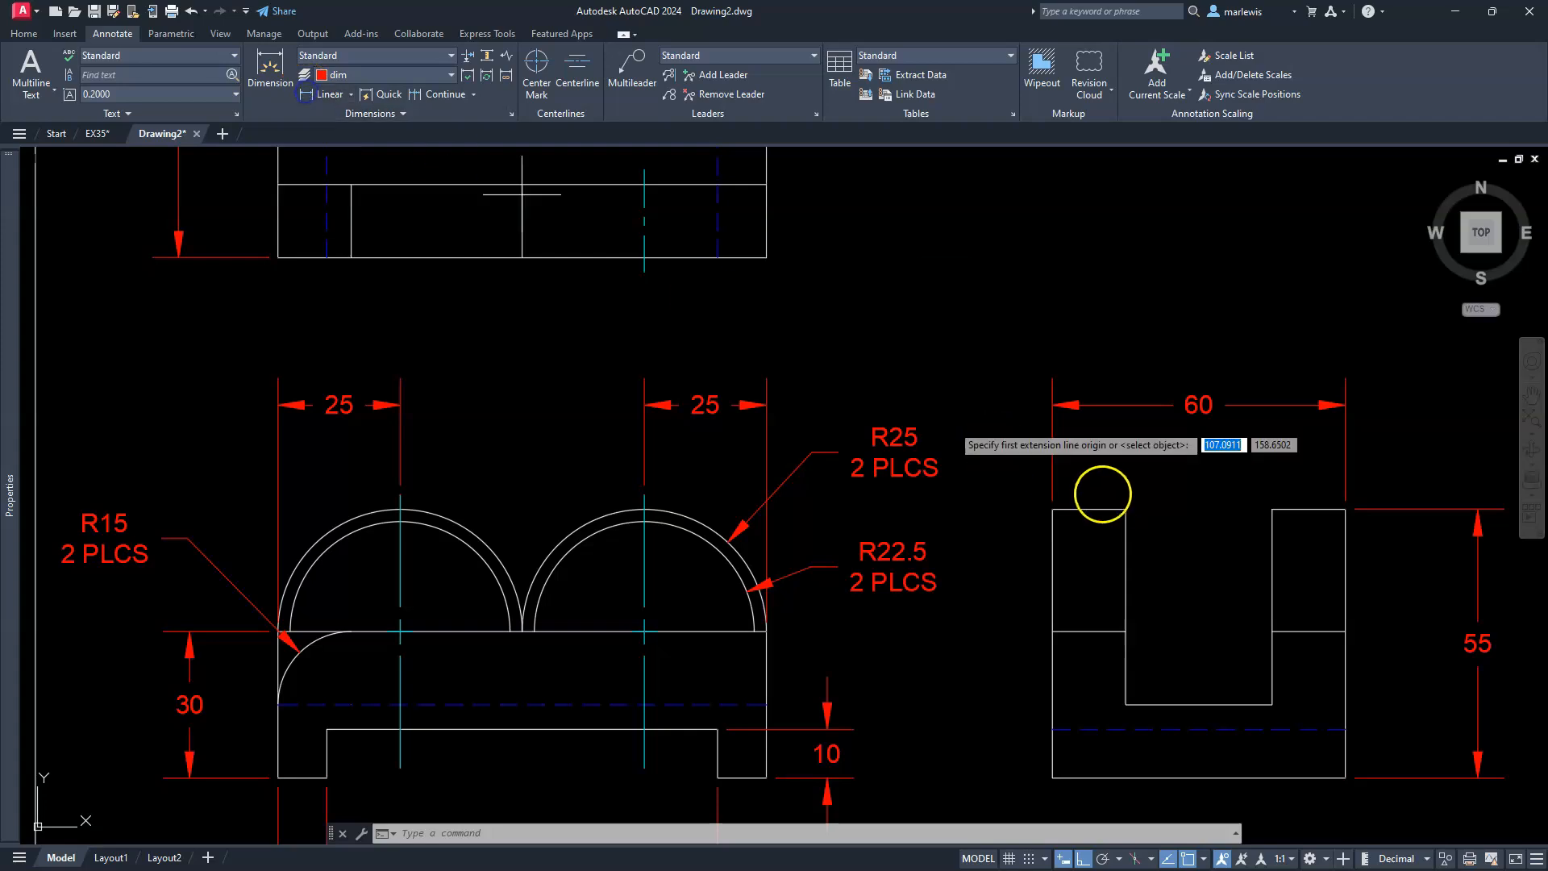
{"action": "left_click", "coordinate": [1271, 513]}
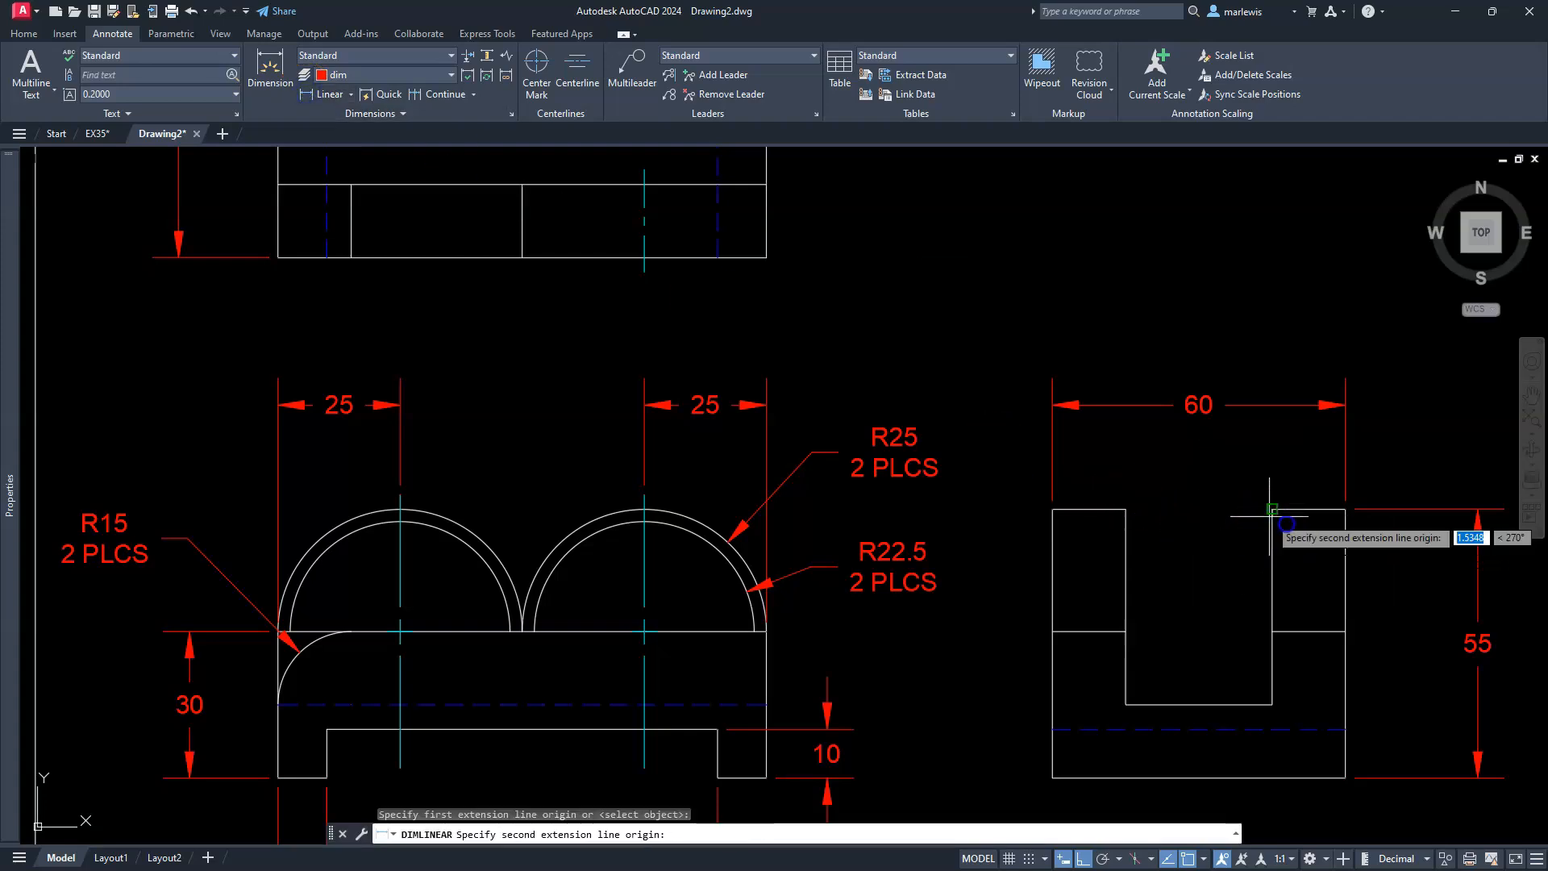
{"action": "left_click", "coordinate": [1345, 509]}
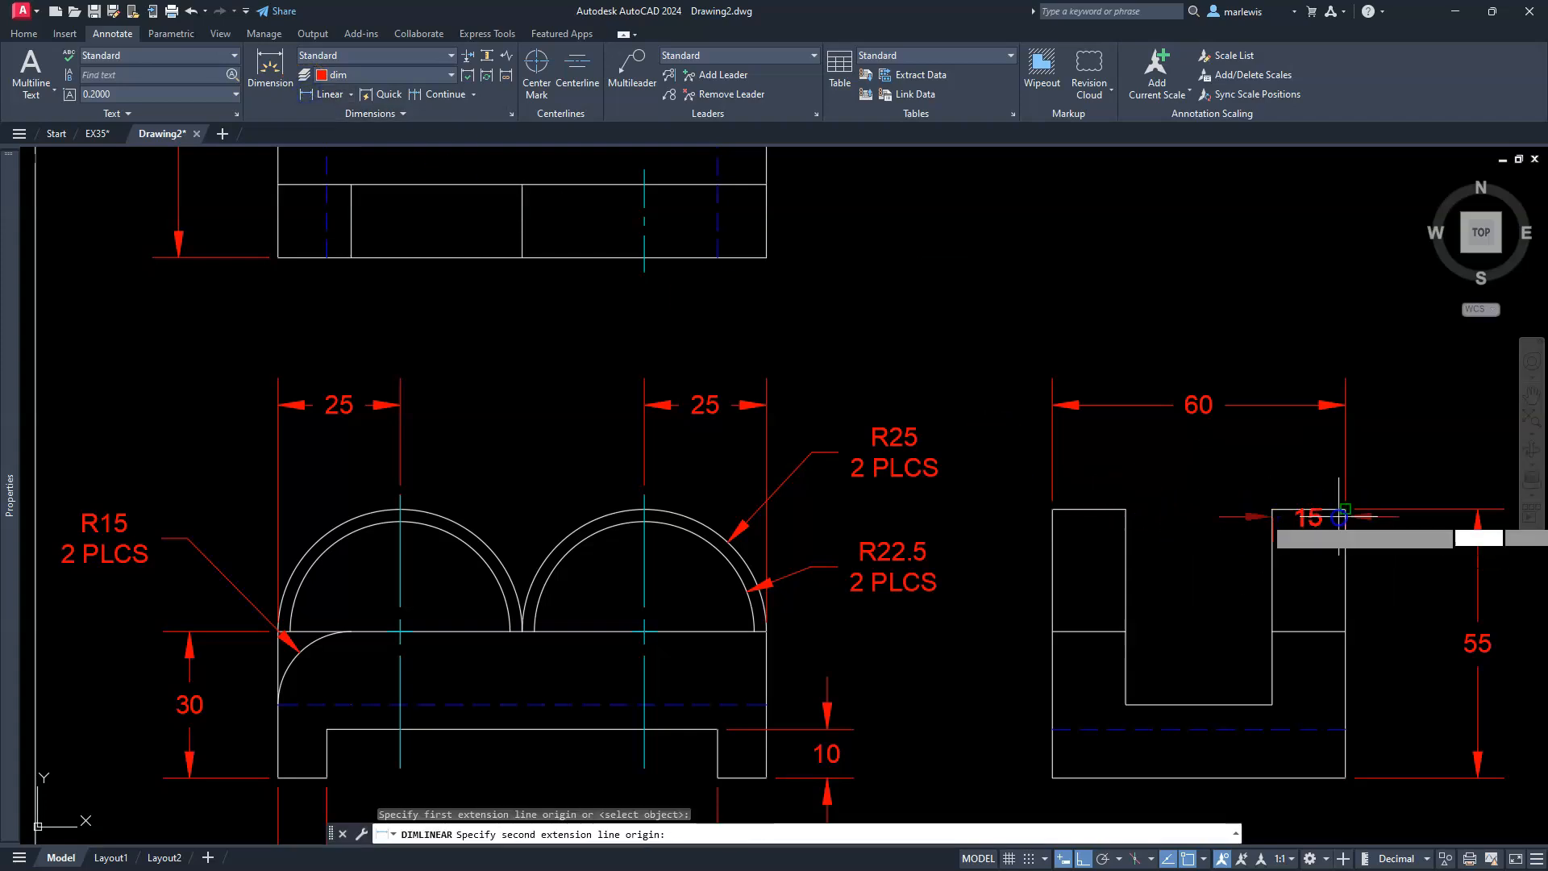
{"action": "left_click", "coordinate": [1370, 455]}
- Dimension the slot width between the side view's two uprights, in line with the right upright's width dimension
{"action": "left_click", "coordinate": [328, 94]}
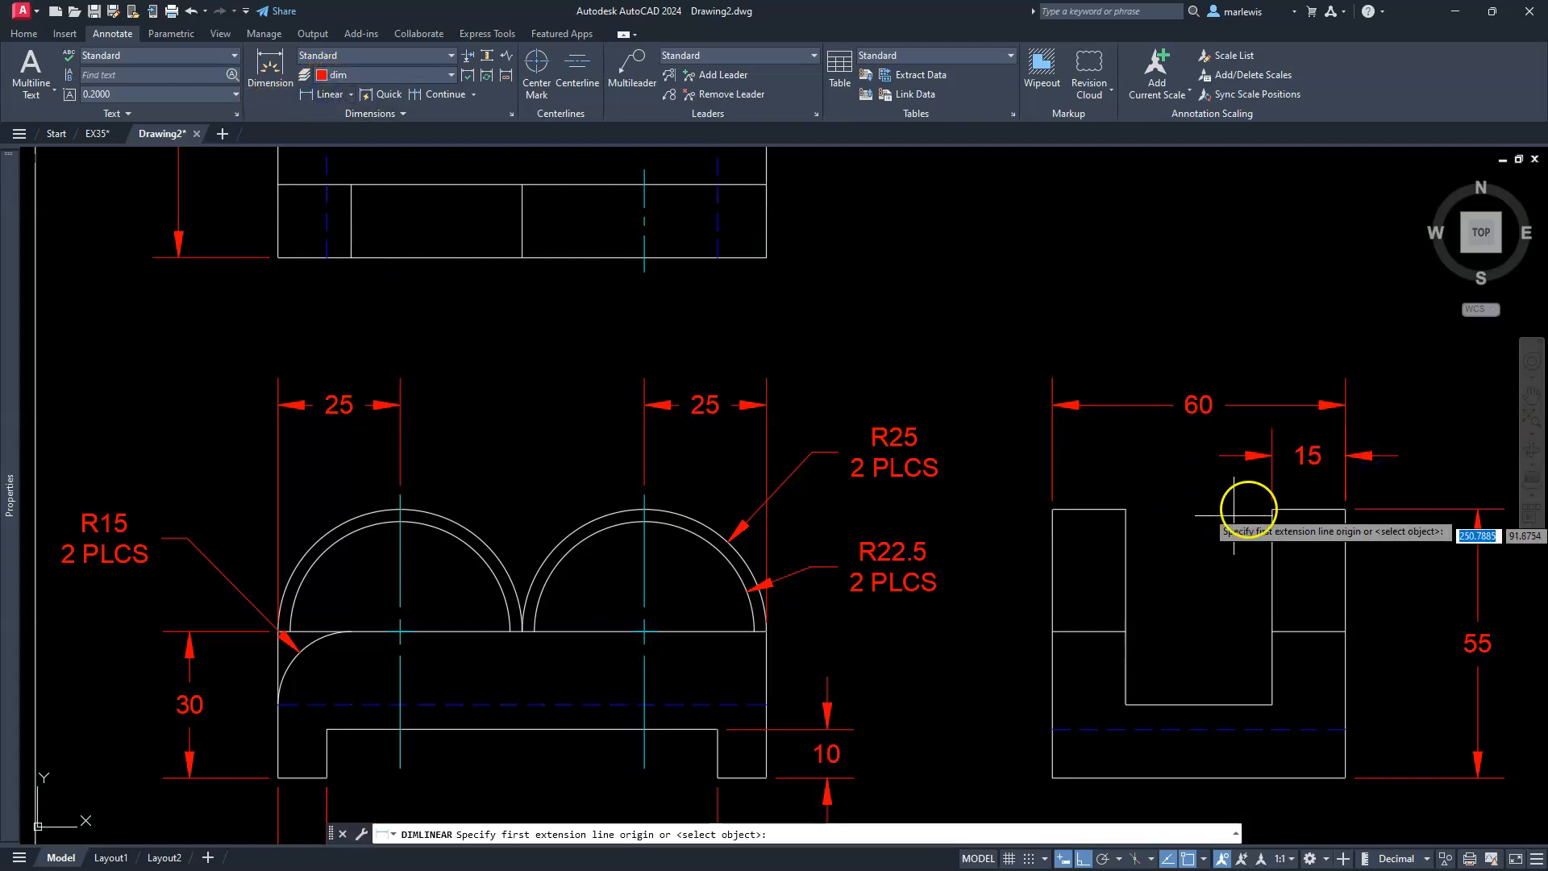
{"action": "left_click", "coordinate": [1272, 509]}
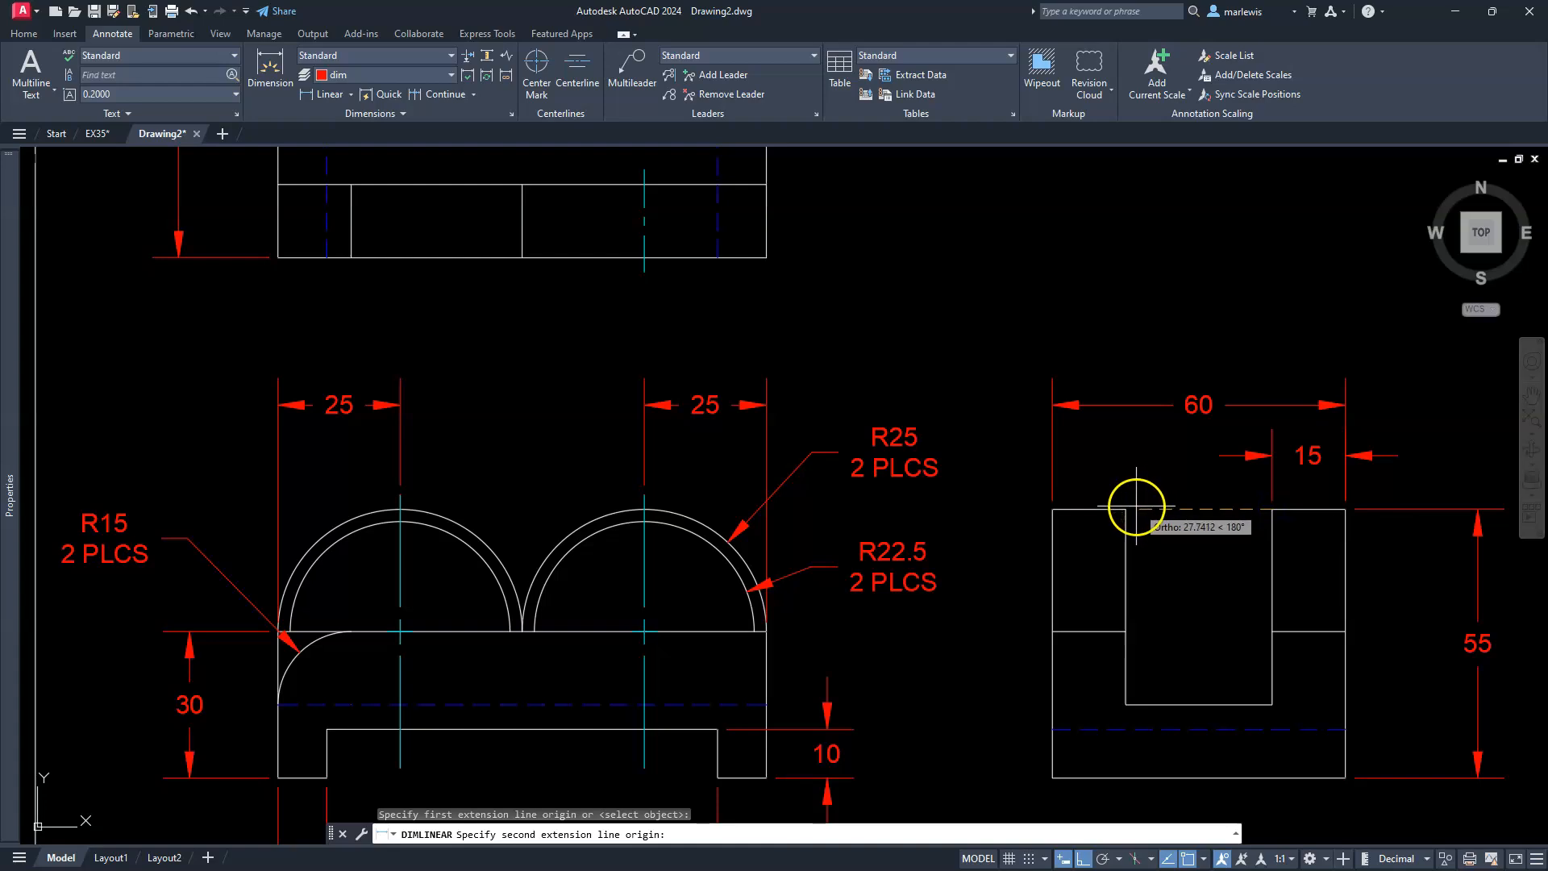
{"action": "left_click", "coordinate": [1126, 509]}
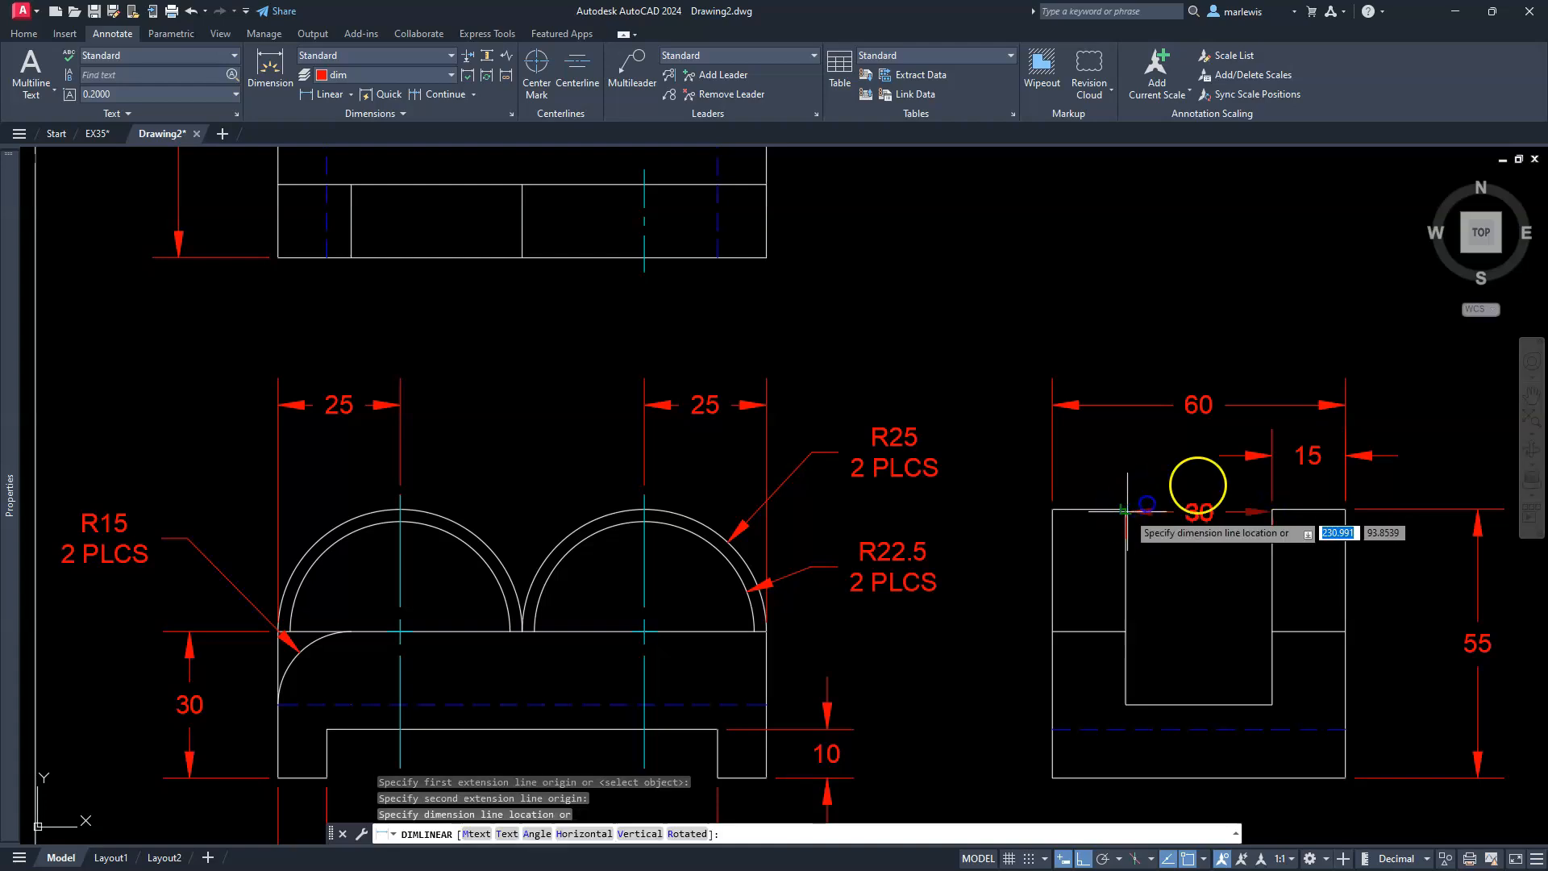
{"action": "left_click", "coordinate": [1272, 456]}
{"action": "key", "text": "Escape"}
{"action": "key", "text": "Escape"}
{"action": "key", "text": "Escape"}
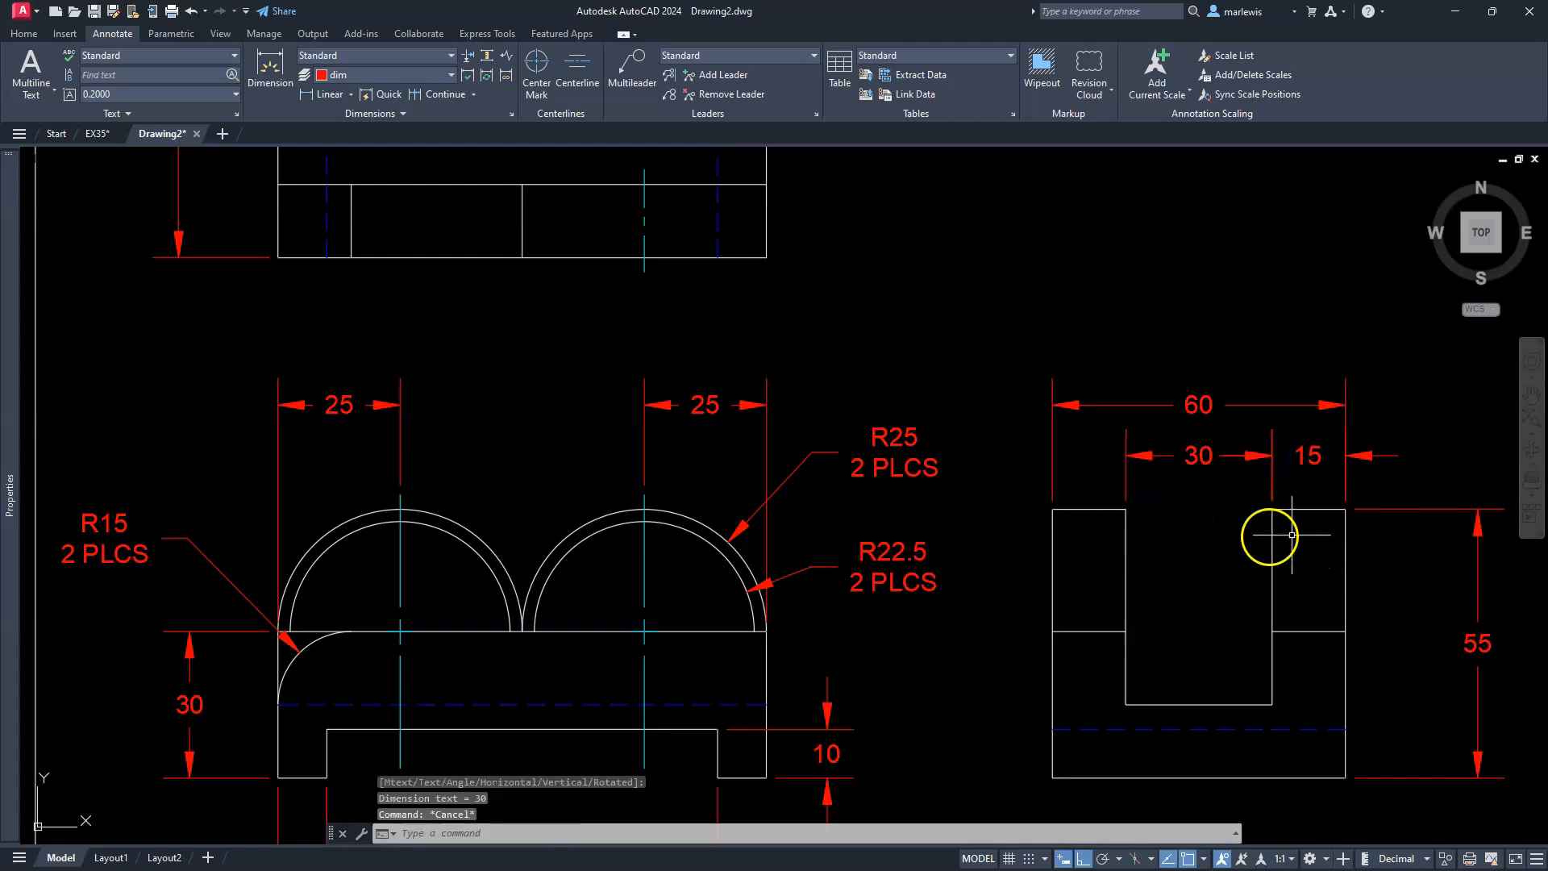
- Mark the side view's overall width and height dimensions as reference dimensions with the text override (<>)
{"action": "scroll", "coordinate": [1123, 594], "scroll_direction": "down", "scroll_amount": 3}
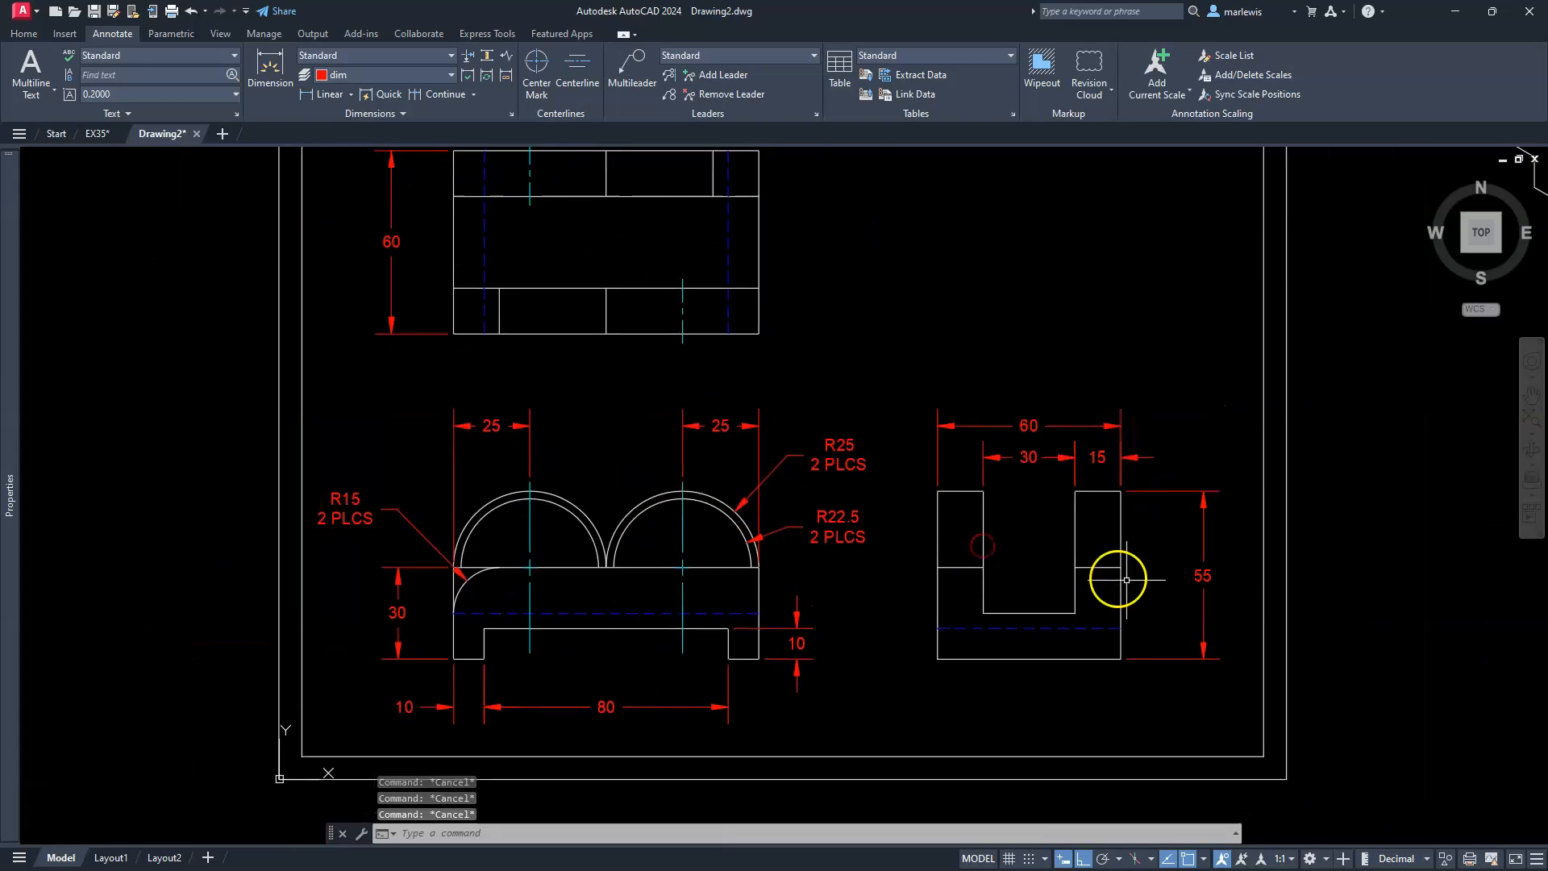
{"action": "left_click", "coordinate": [1204, 574]}
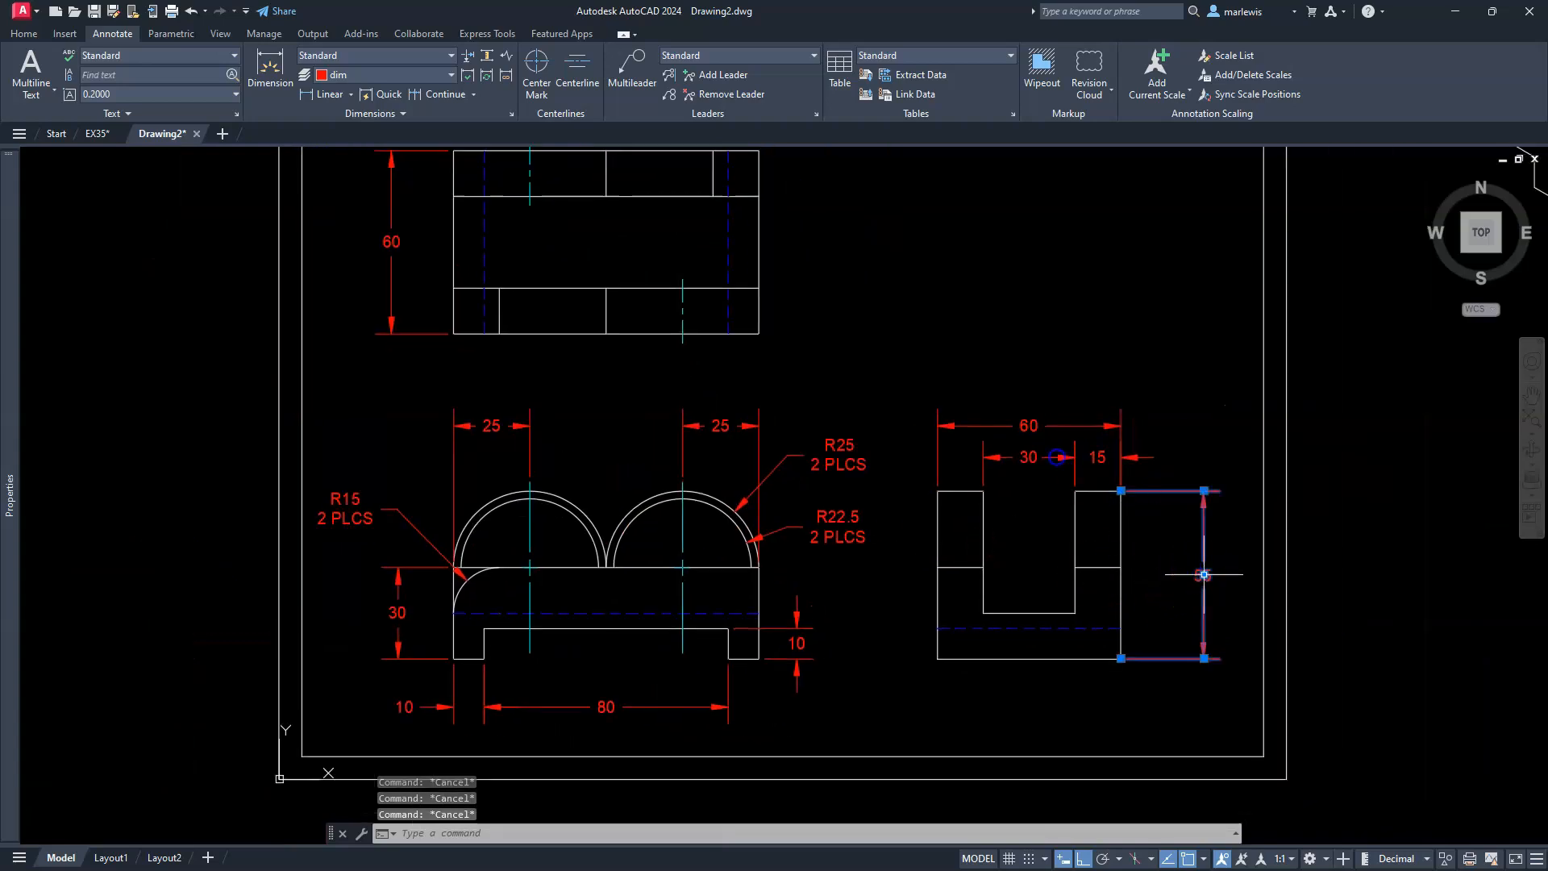
{"action": "left_click", "coordinate": [1000, 443]}
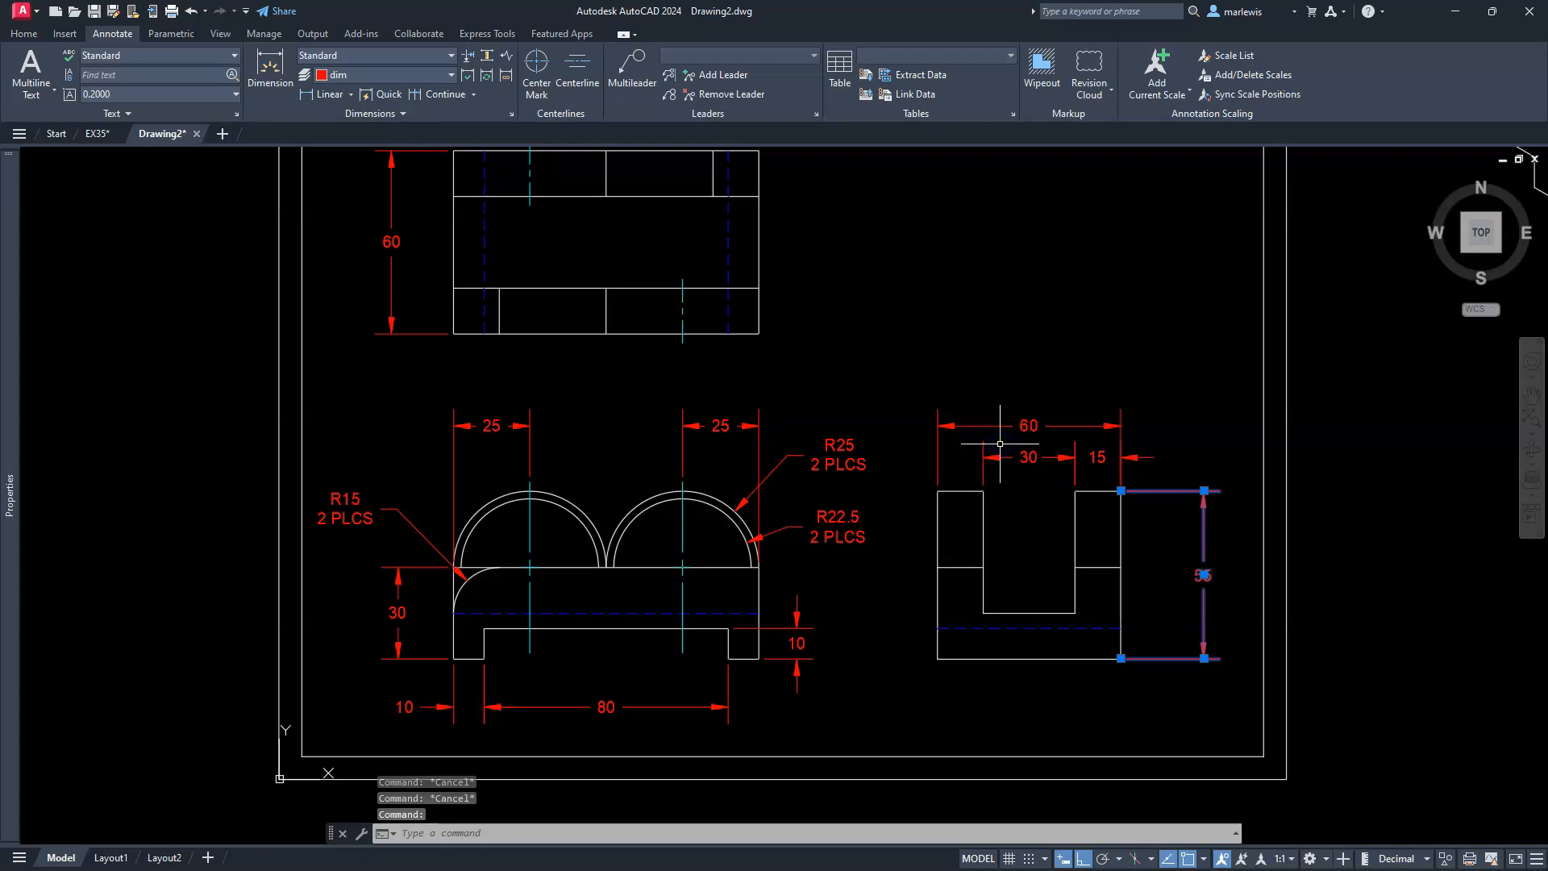
{"action": "left_click", "coordinate": [1020, 424]}
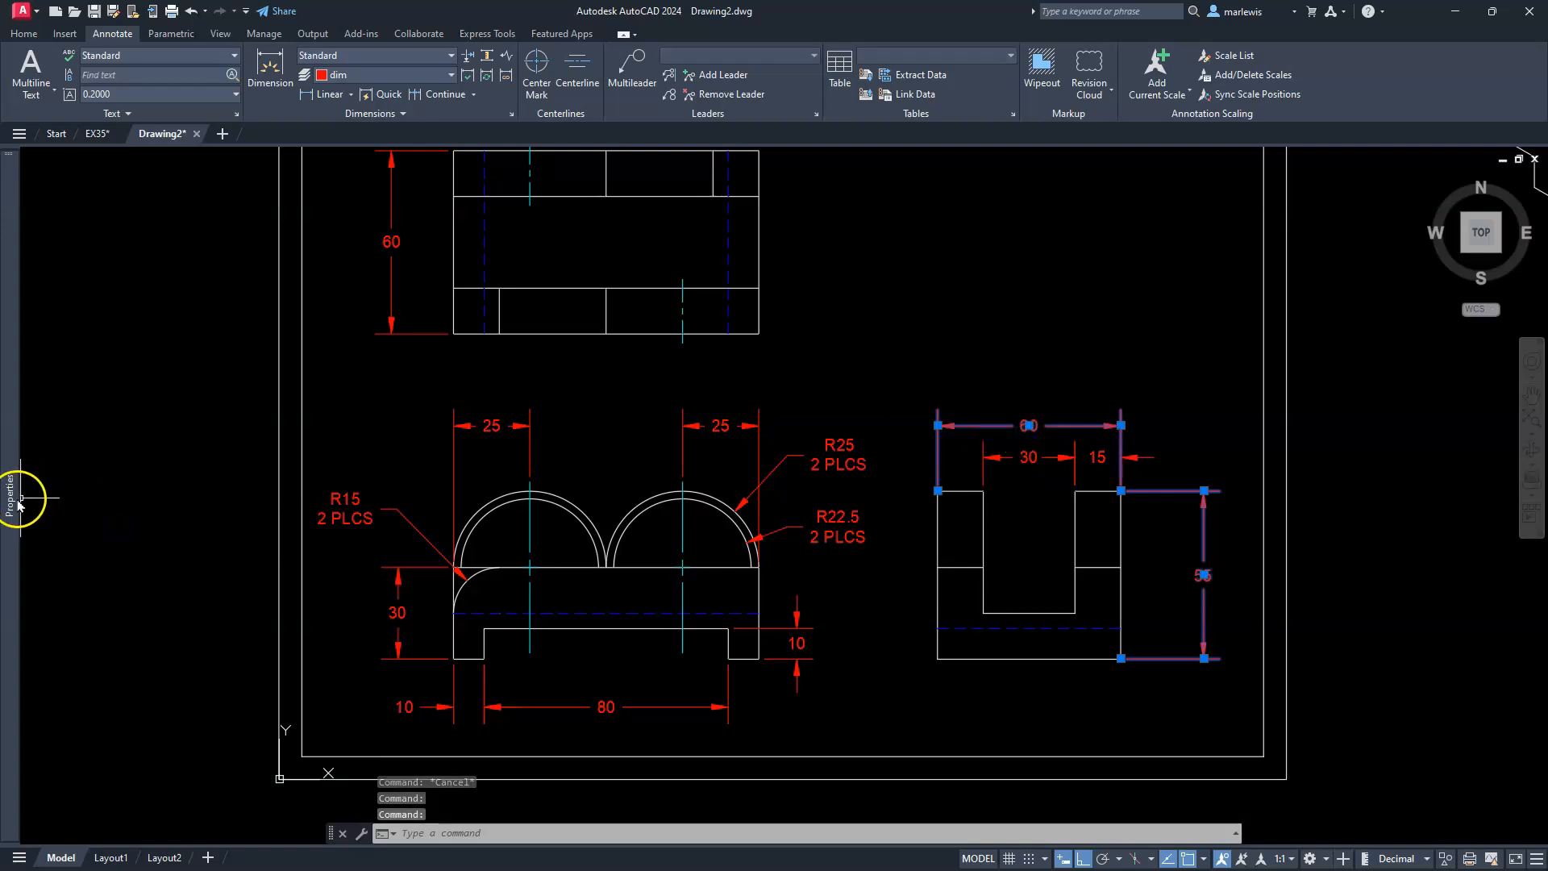
{"action": "mouse_move", "coordinate": [5, 501]}
{"action": "scroll", "coordinate": [157, 657], "scroll_direction": "down", "scroll_amount": 10}
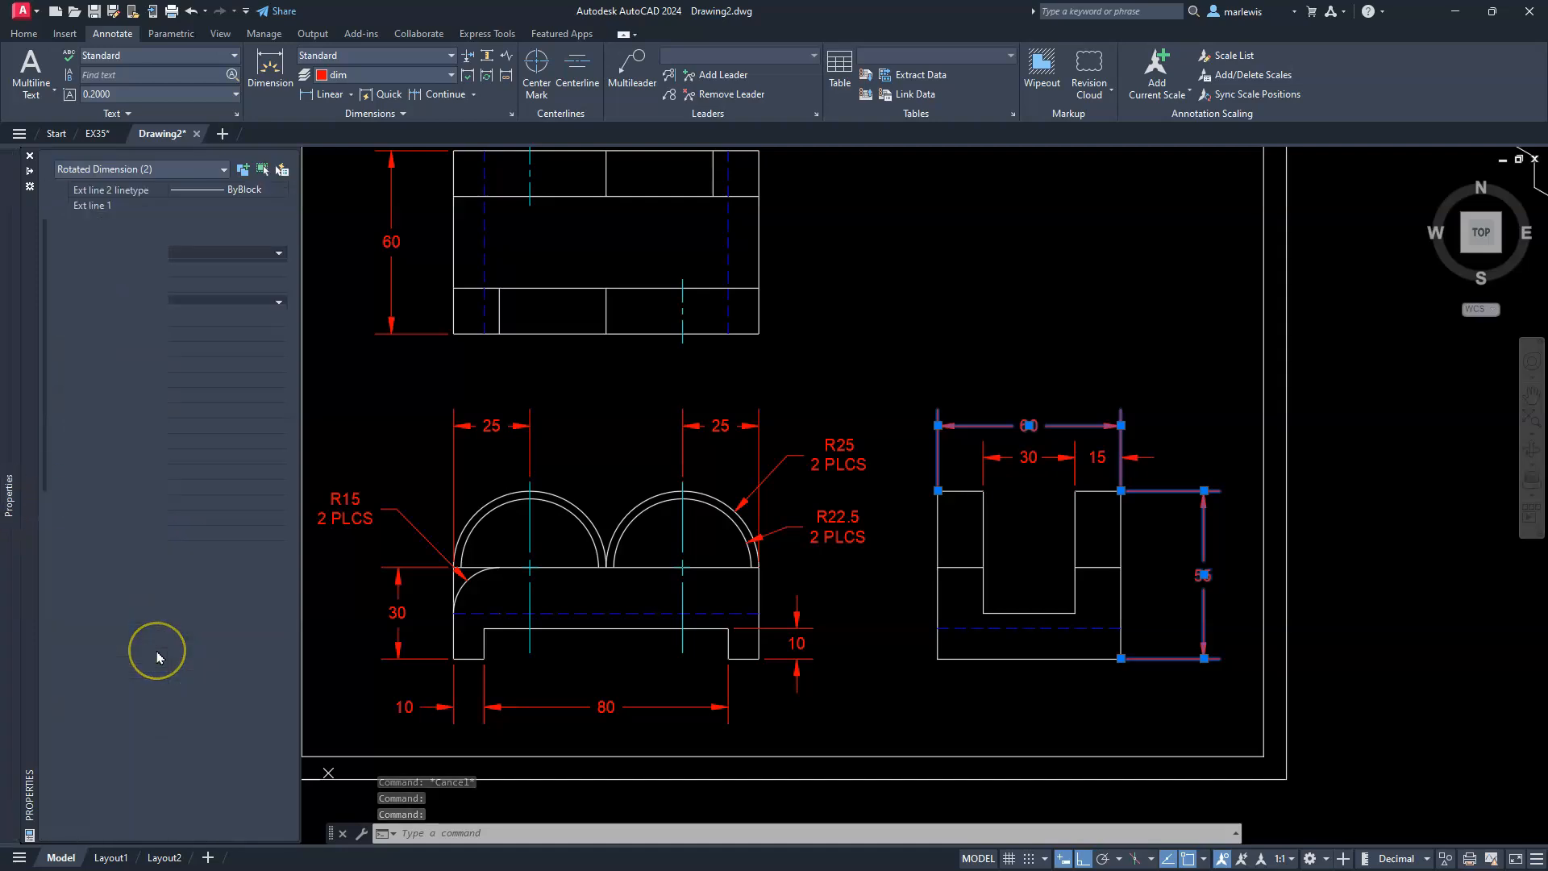
{"action": "scroll", "coordinate": [157, 657], "scroll_direction": "down", "scroll_amount": 2}
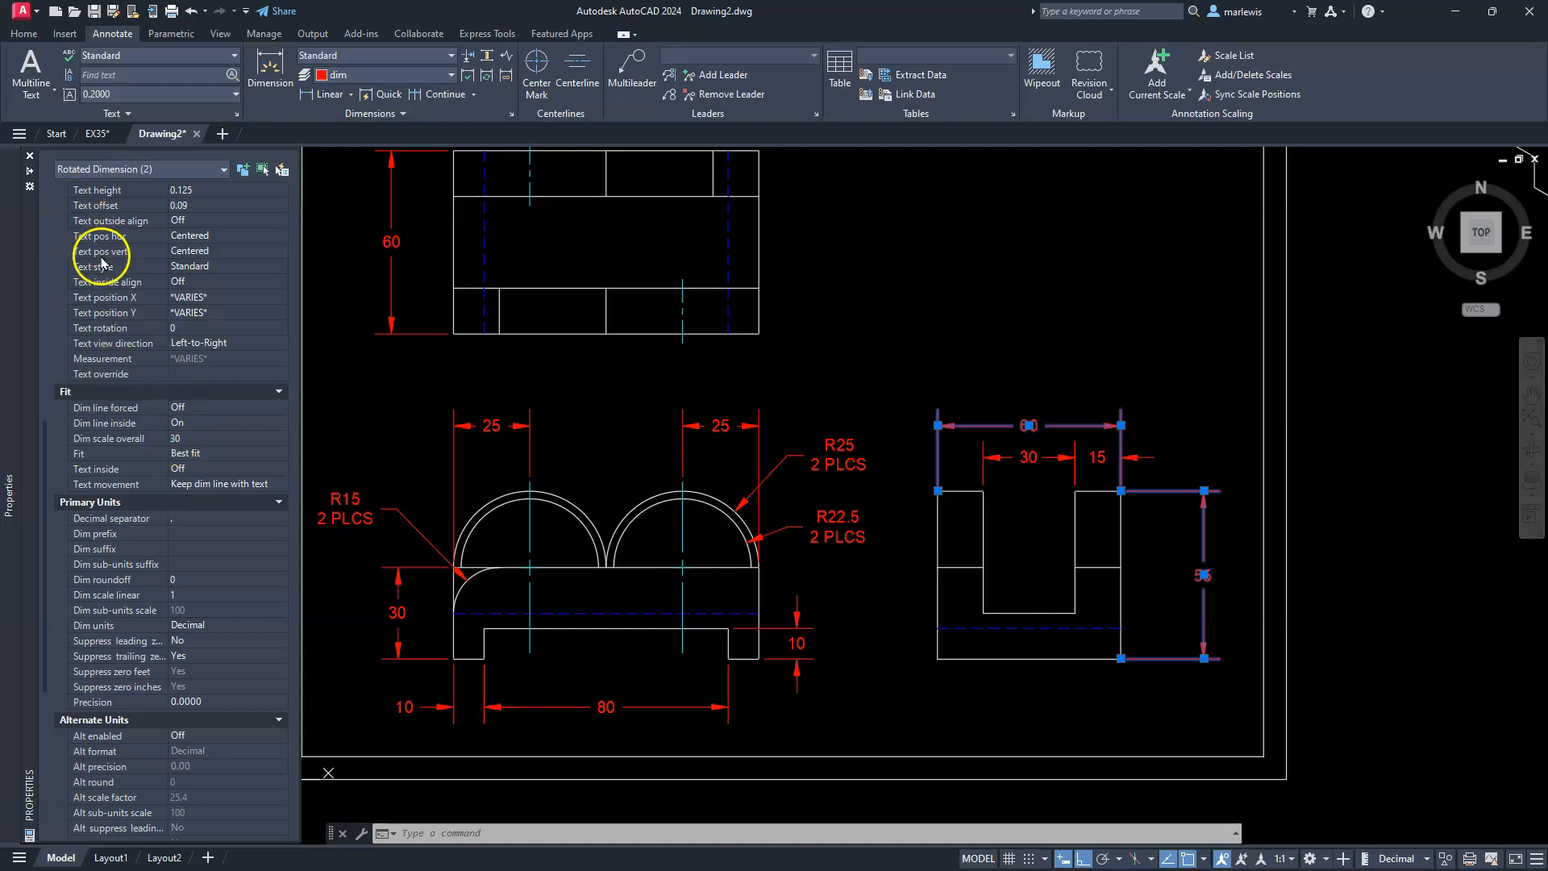
{"action": "scroll", "coordinate": [101, 261], "scroll_direction": "up", "scroll_amount": 2}
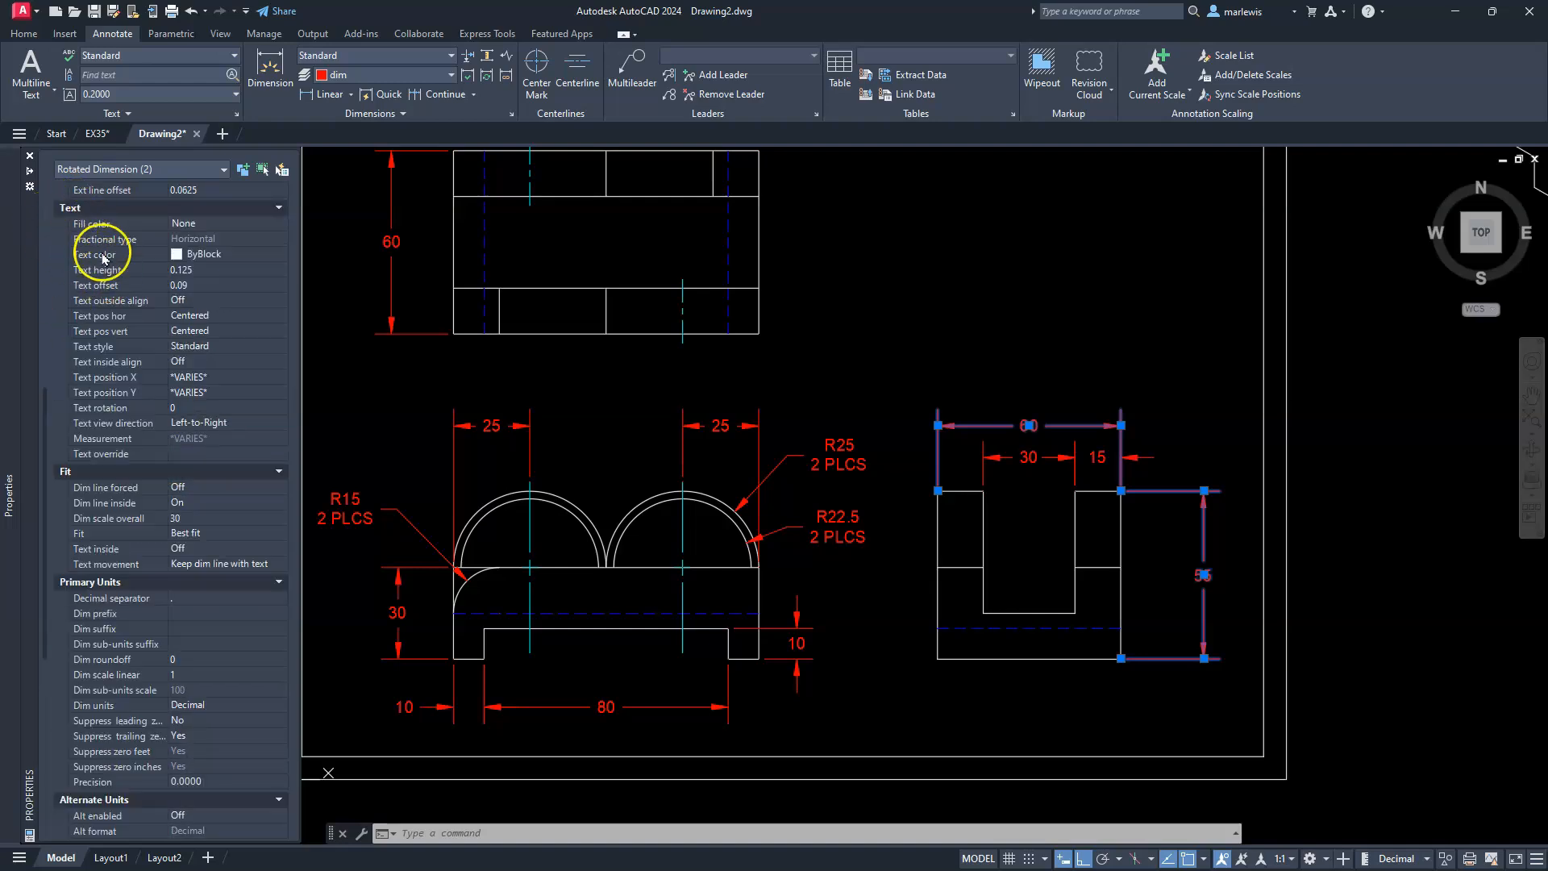
{"action": "left_click", "coordinate": [192, 452]}
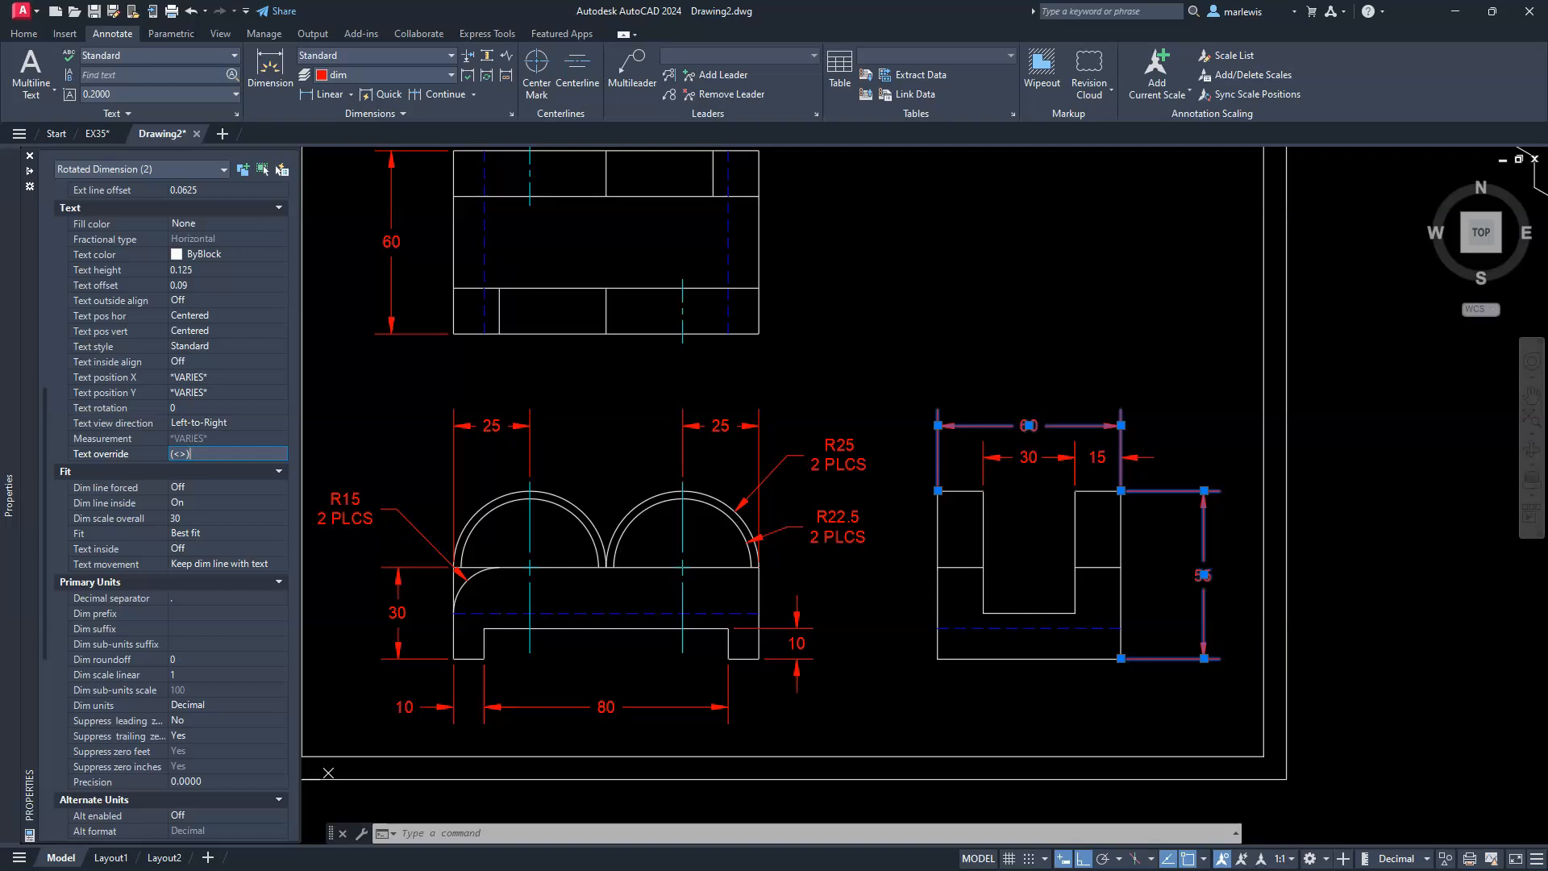
{"action": "key", "text": "Return"}
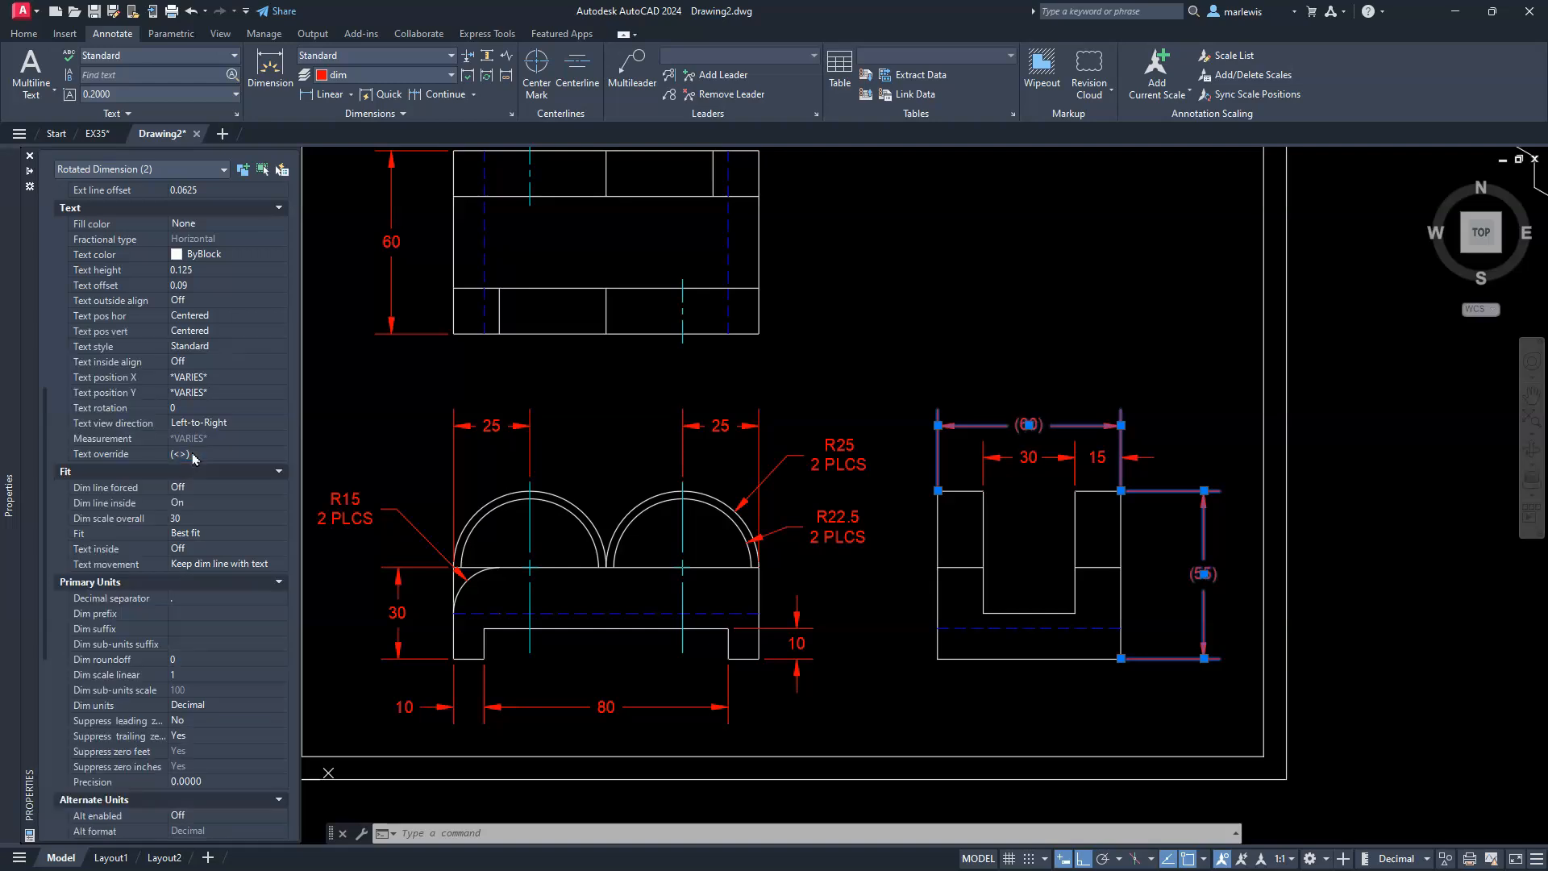
{"action": "key", "text": "Escape"}
- Scale the whole isometric view by a factor of .75 about a point near its middle
{"action": "mouse_move", "coordinate": [888, 427]}
{"action": "middle_mouse_down"}
{"action": "mouse_move", "coordinate": [887, 474]}
{"action": "mouse_move", "coordinate": [654, 728]}
{"action": "middle_mouse_up"}
{"action": "scroll", "coordinate": [999, 464], "scroll_direction": "down", "scroll_amount": 3}
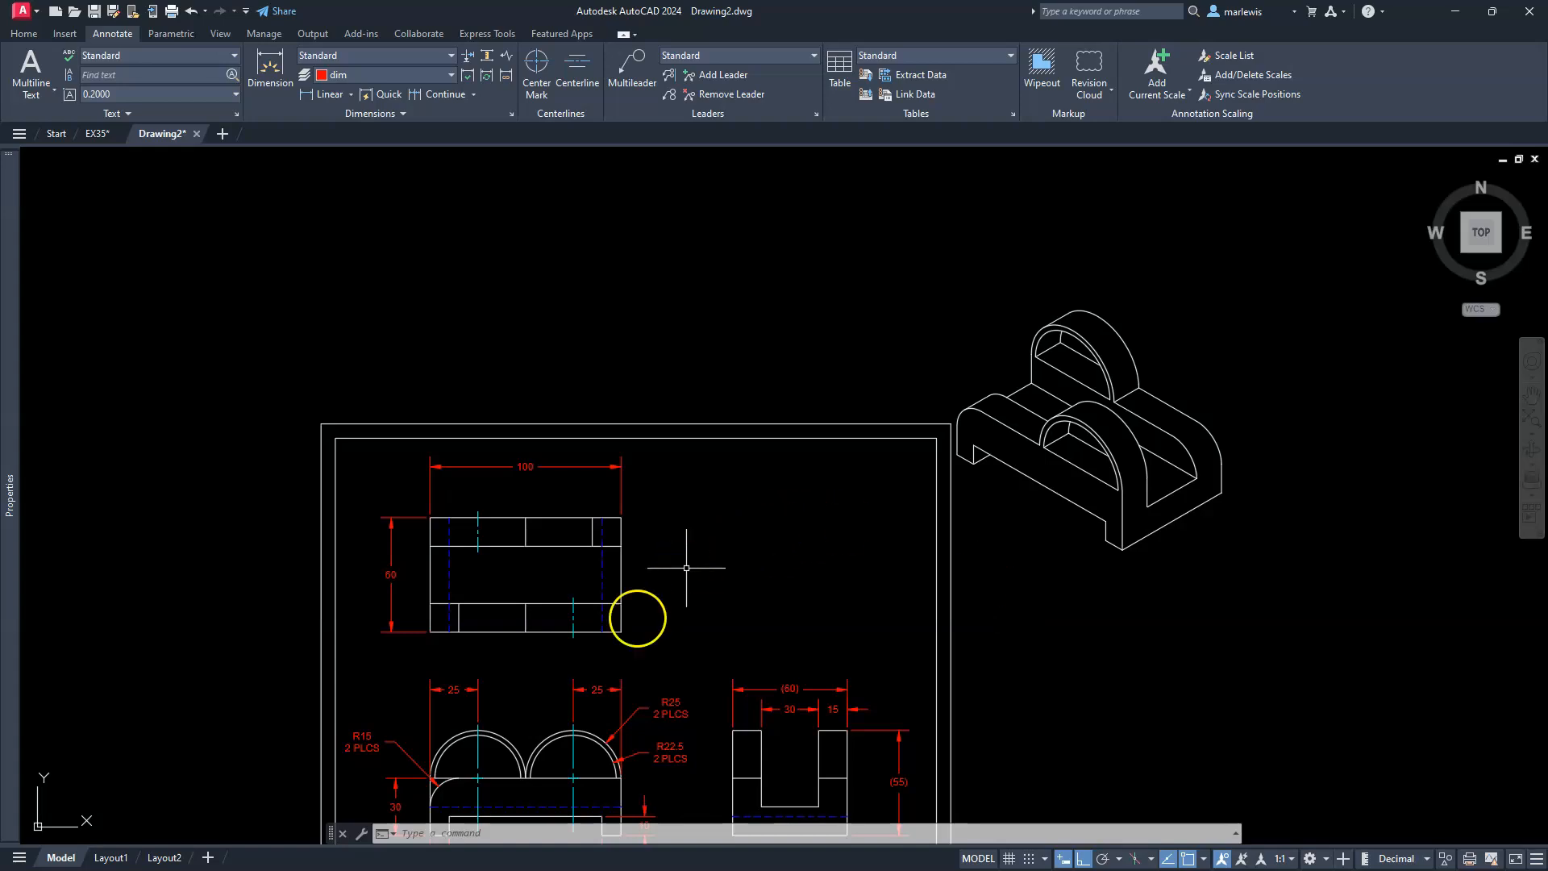
{"action": "left_click", "coordinate": [919, 271]}
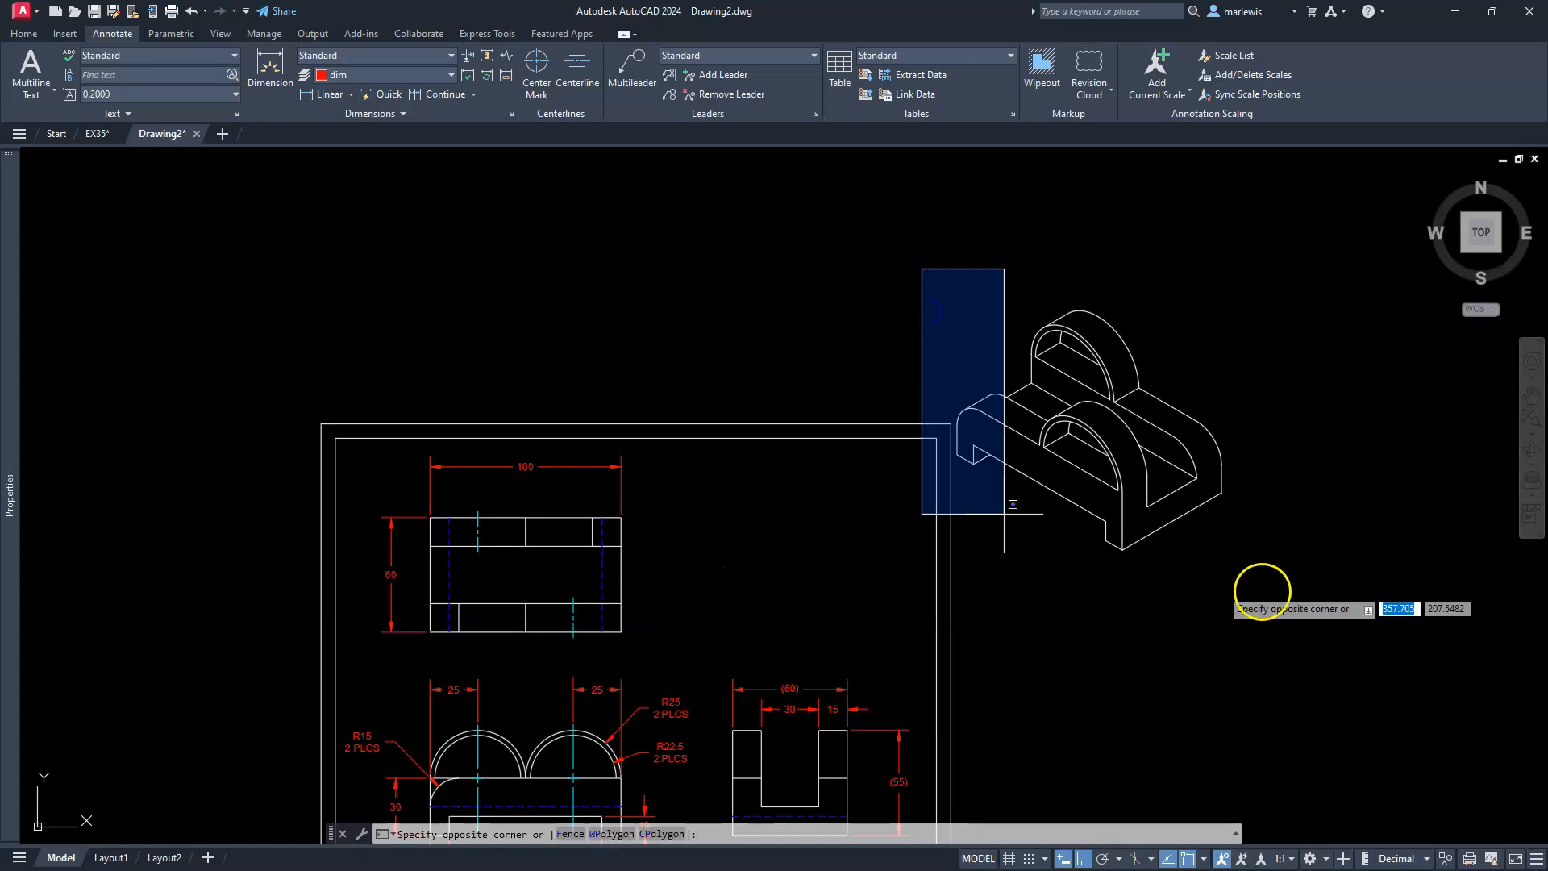
{"action": "left_click", "coordinate": [1291, 606]}
{"action": "left_click", "coordinate": [1279, 508]}
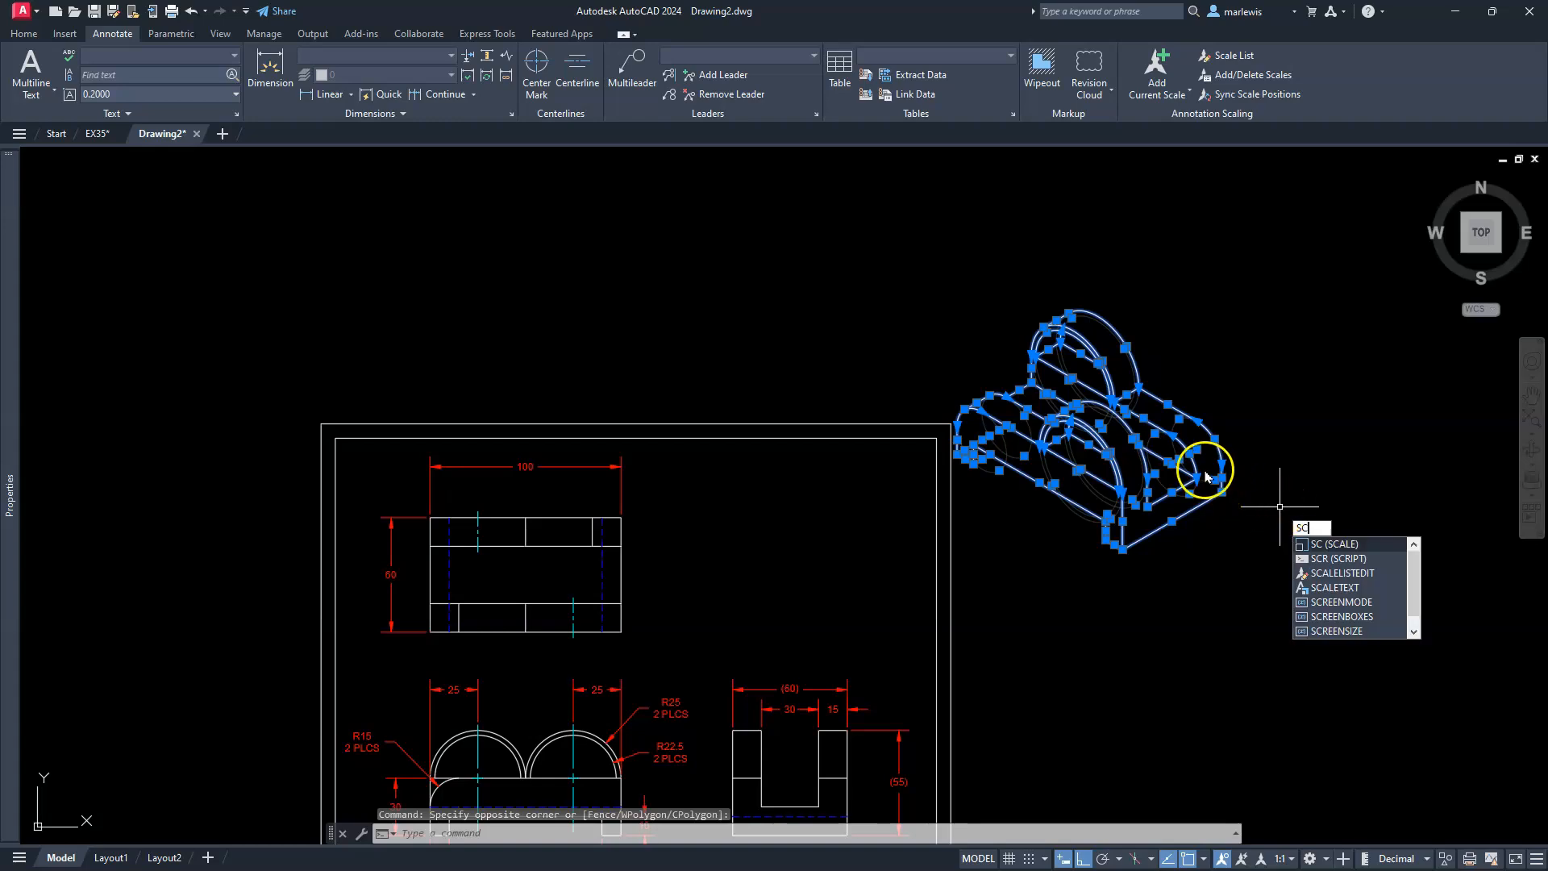
{"action": "key", "text": "Return"}
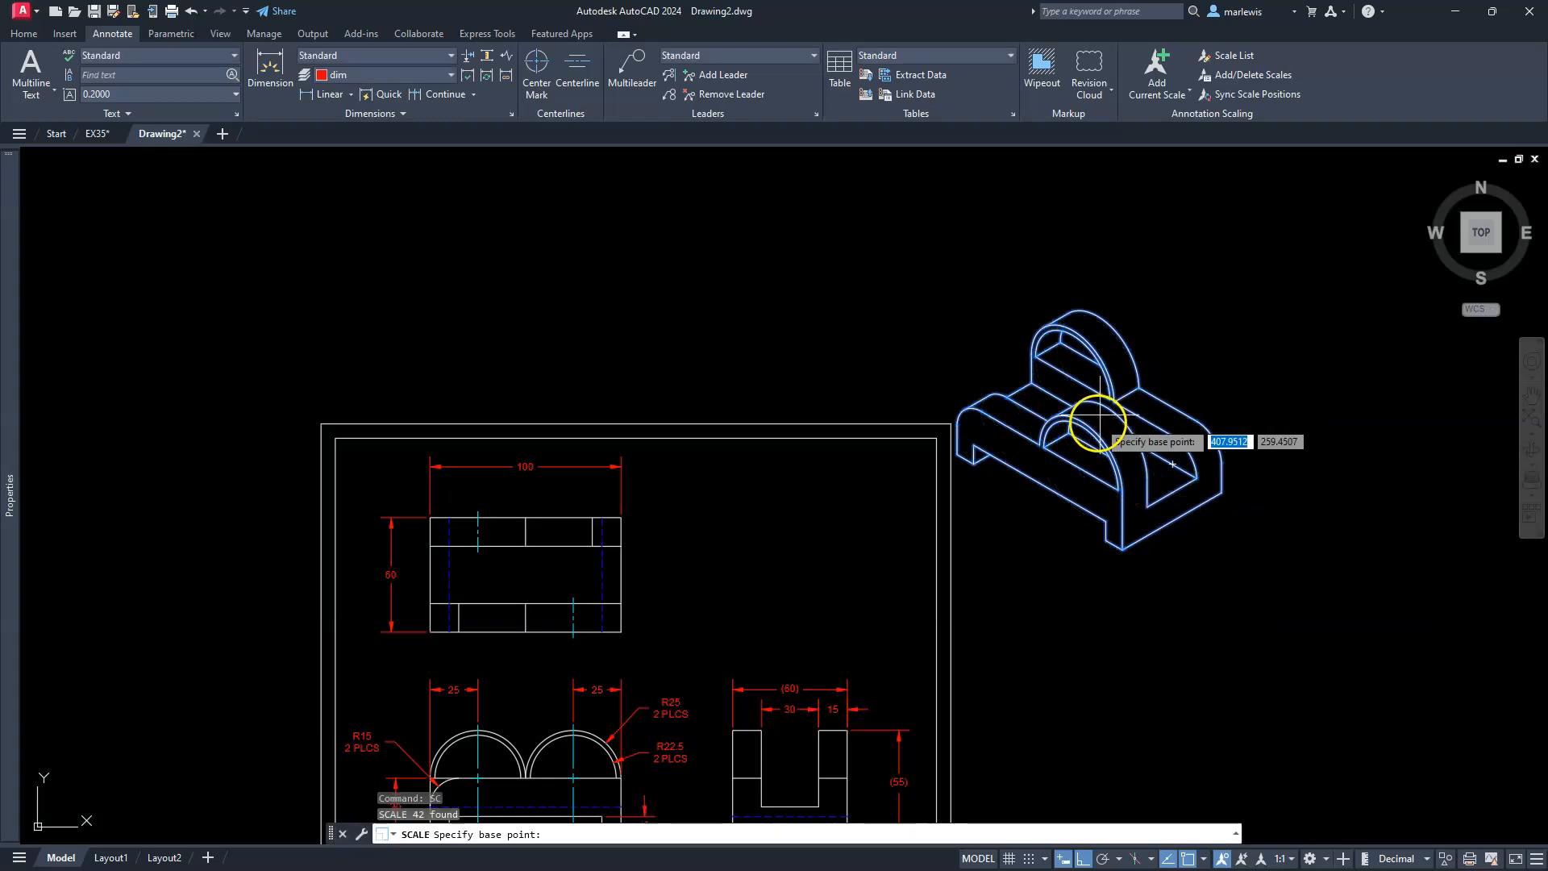
{"action": "left_click", "coordinate": [1098, 419]}
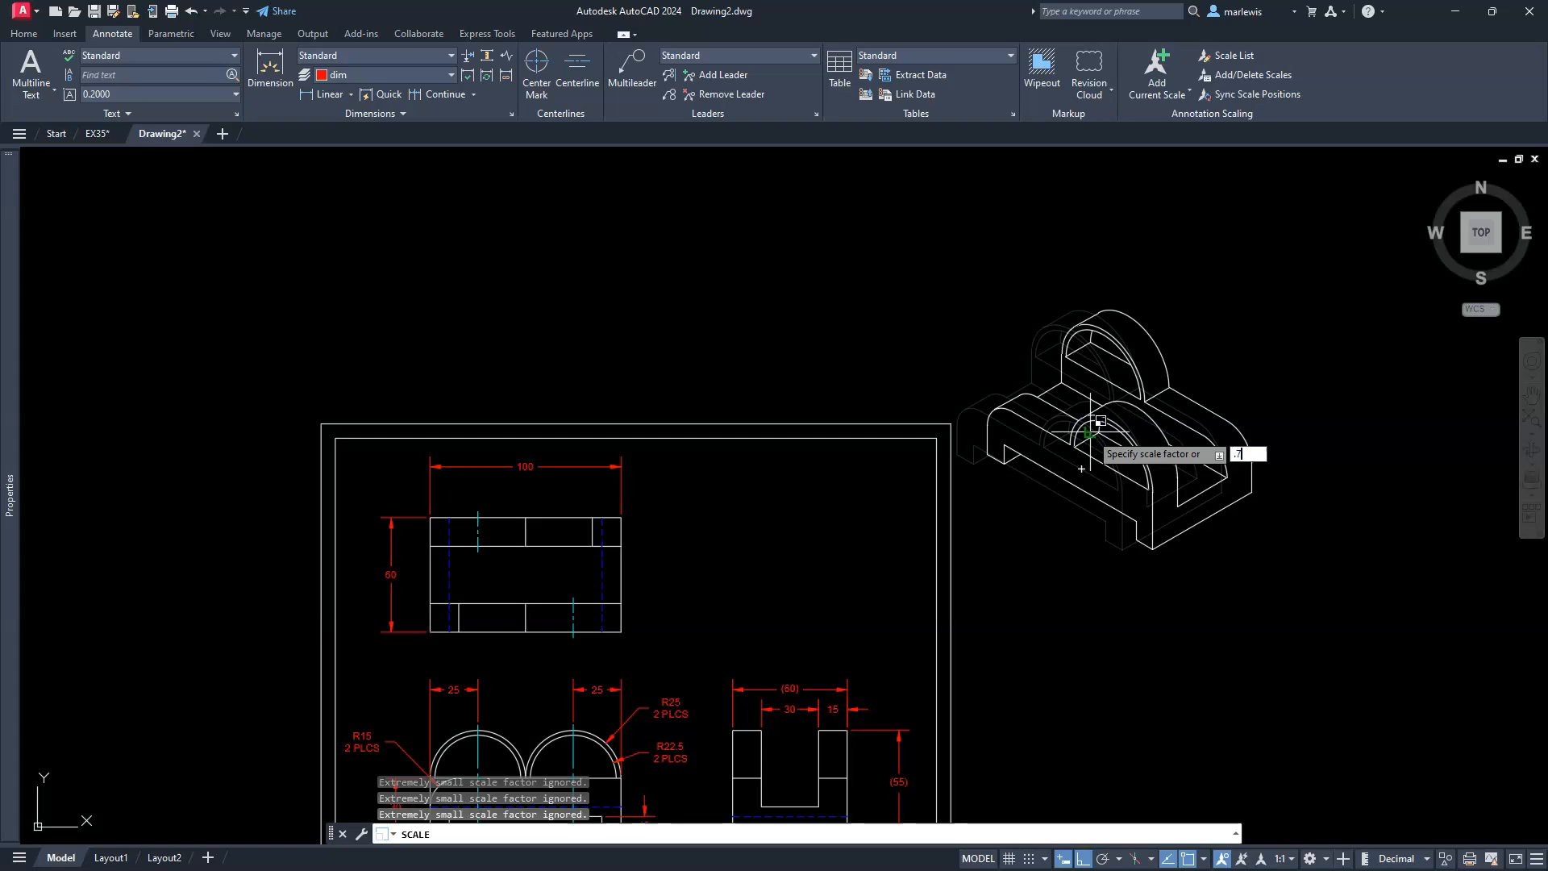
{"action": "key", "text": "Return"}
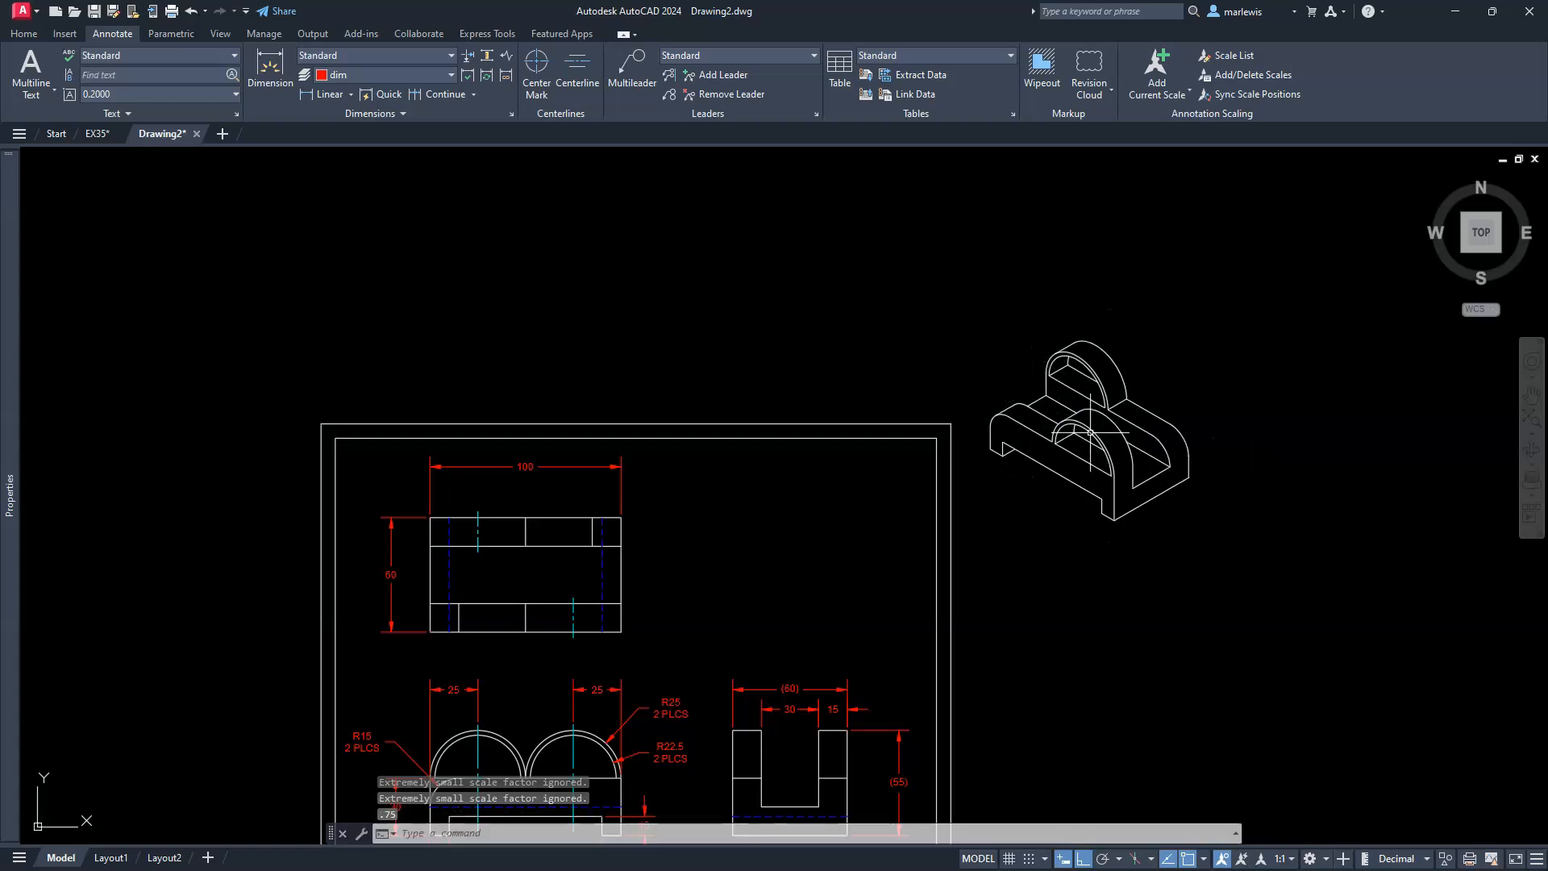
{"action": "key", "text": "Escape"}
- Move the isometric view, with Ortho off, into the empty area of the border beside the top view and above the side view
{"action": "type", "text": "m"}
{"action": "key", "text": "Return"}
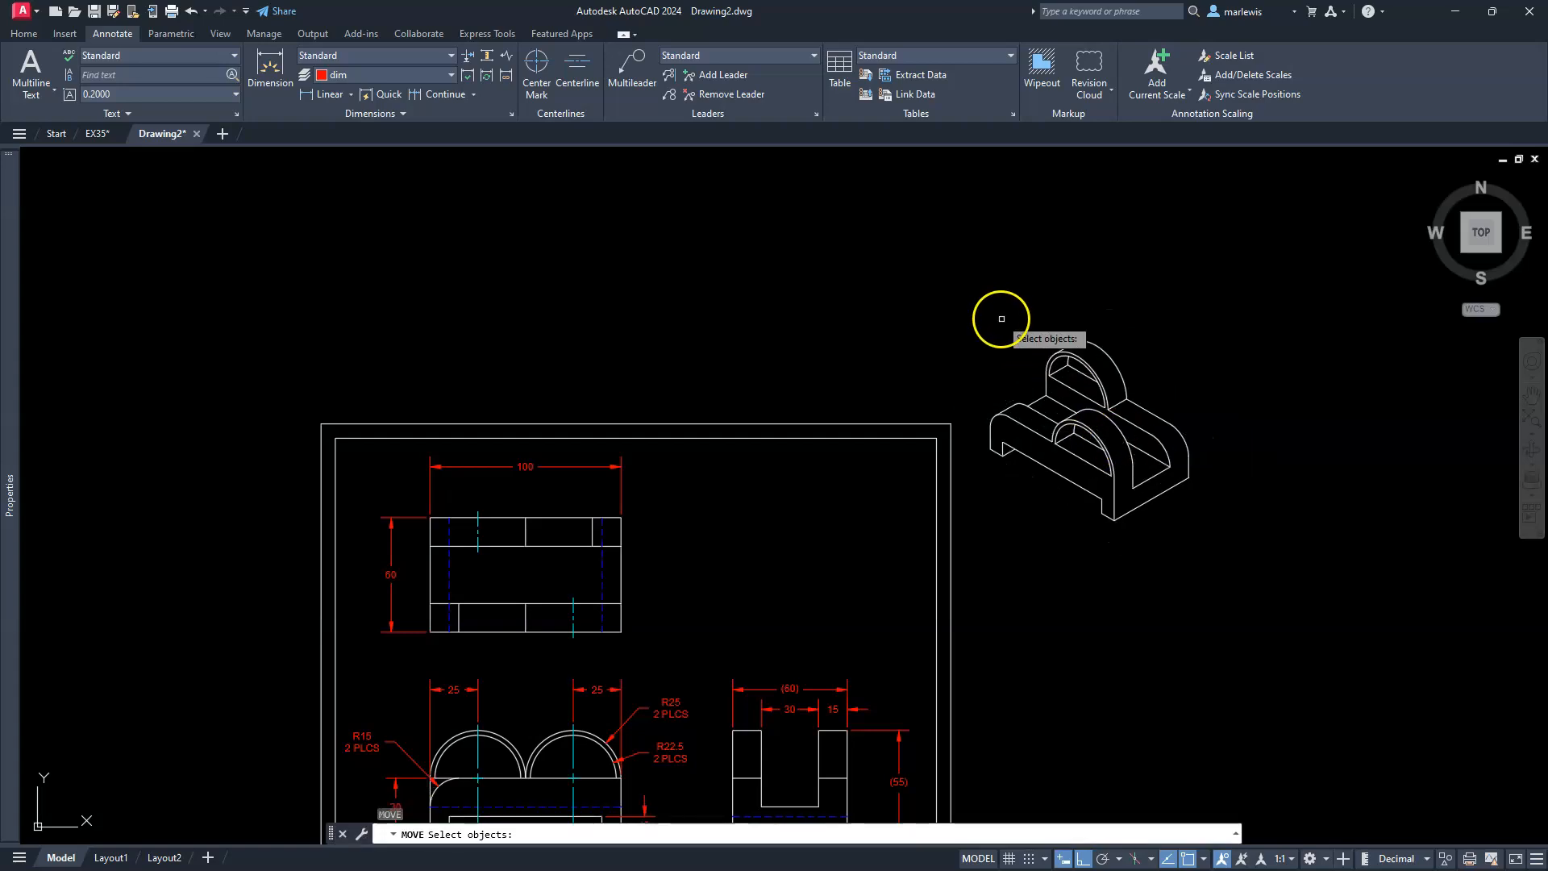
{"action": "left_click", "coordinate": [965, 307]}
{"action": "left_click", "coordinate": [1251, 556]}
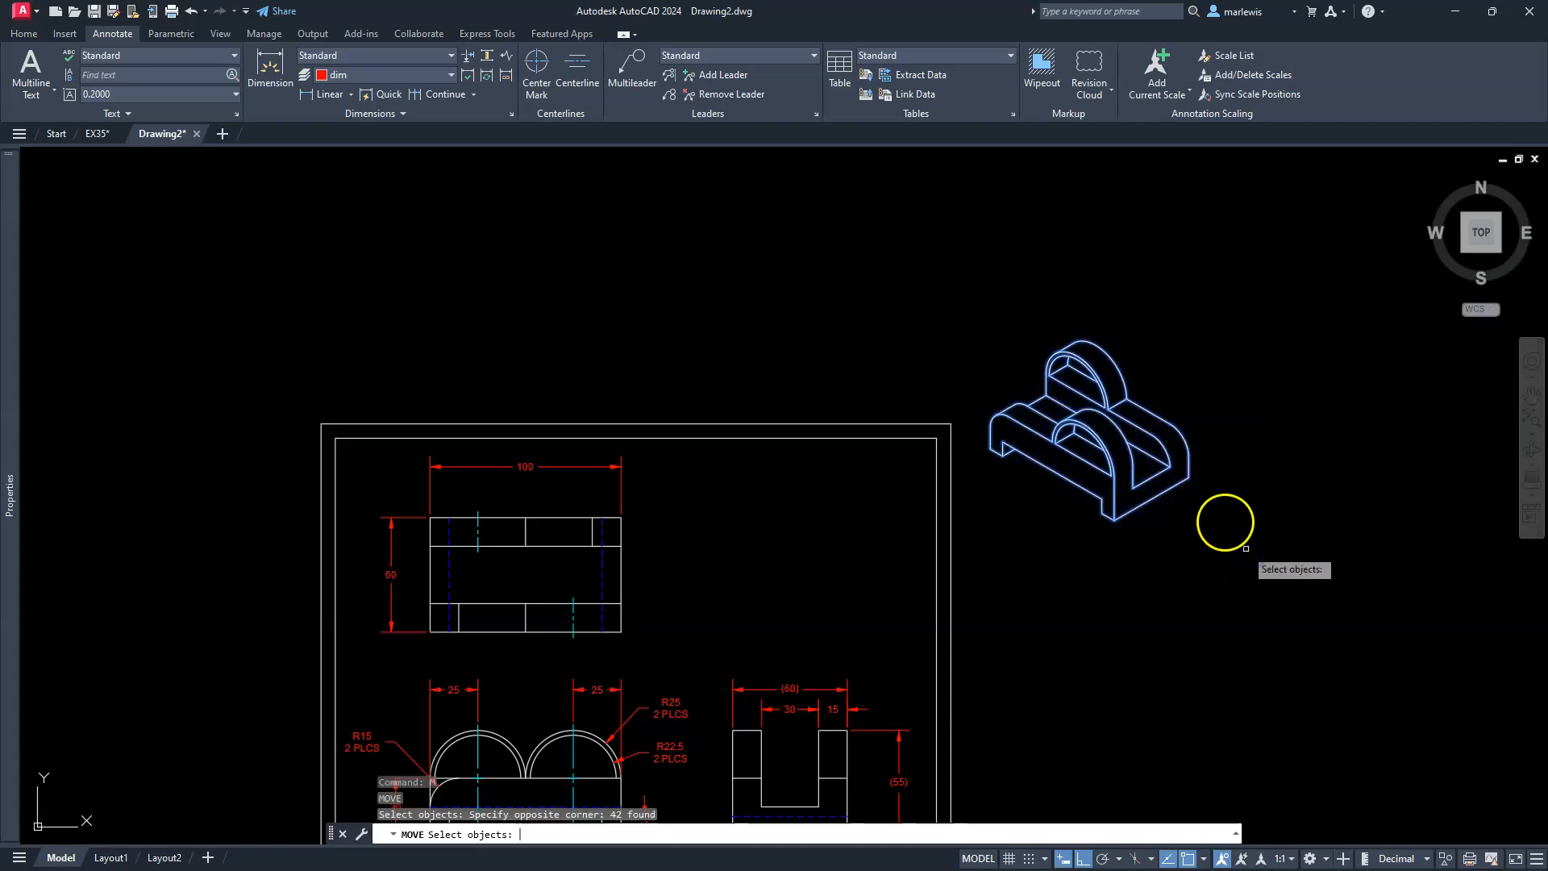
{"action": "key", "text": "Return"}
{"action": "left_click", "coordinate": [1088, 432]}
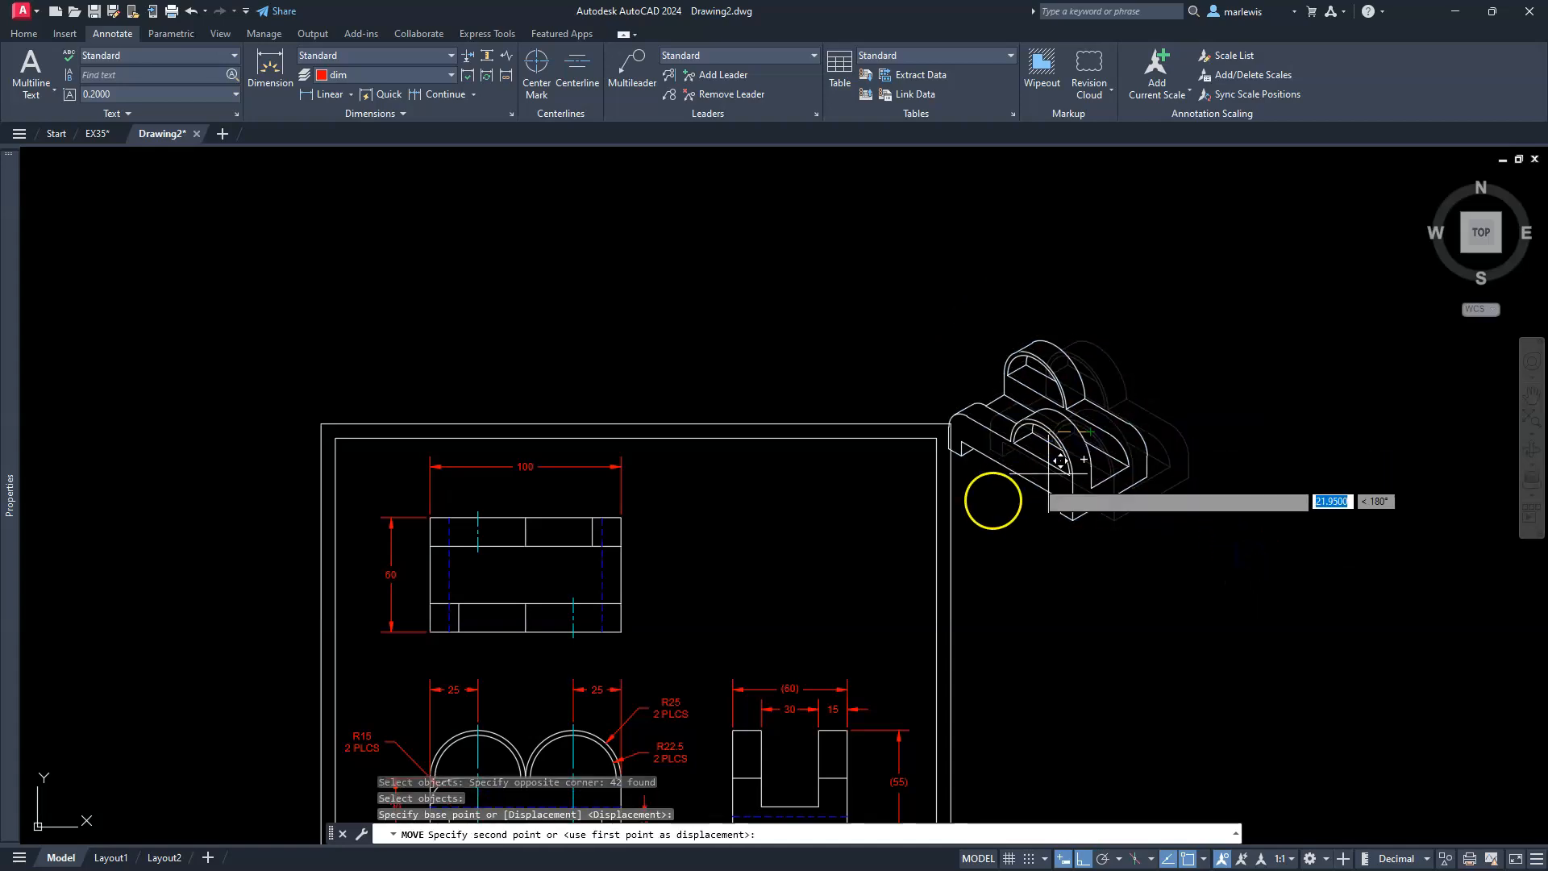
{"action": "left_click", "coordinate": [1083, 858]}
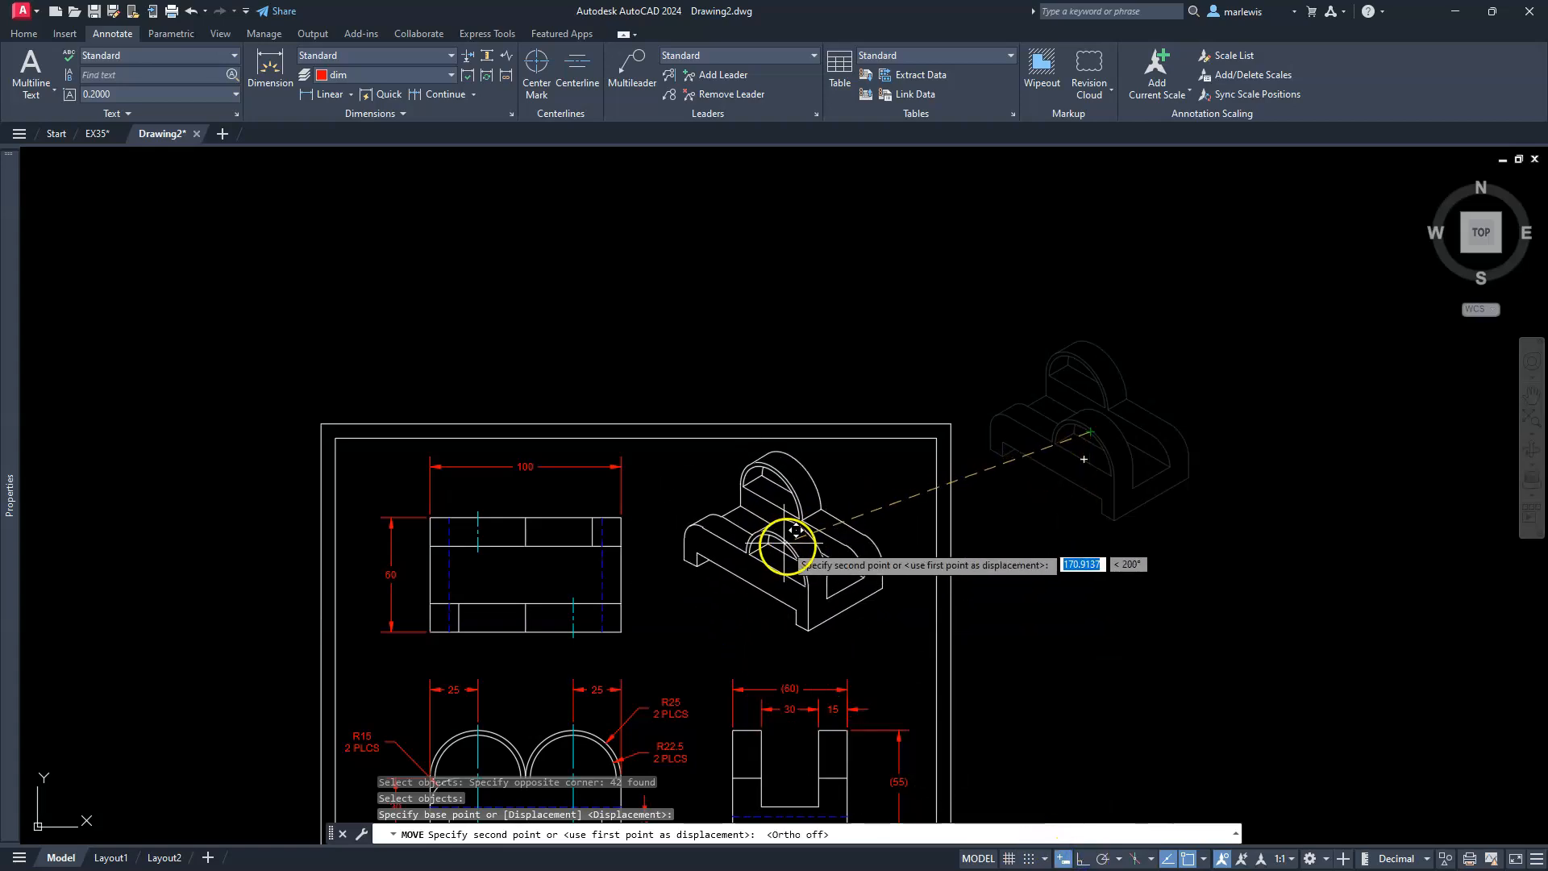
{"action": "left_click", "coordinate": [786, 546]}
{"action": "key", "text": "Escape"}
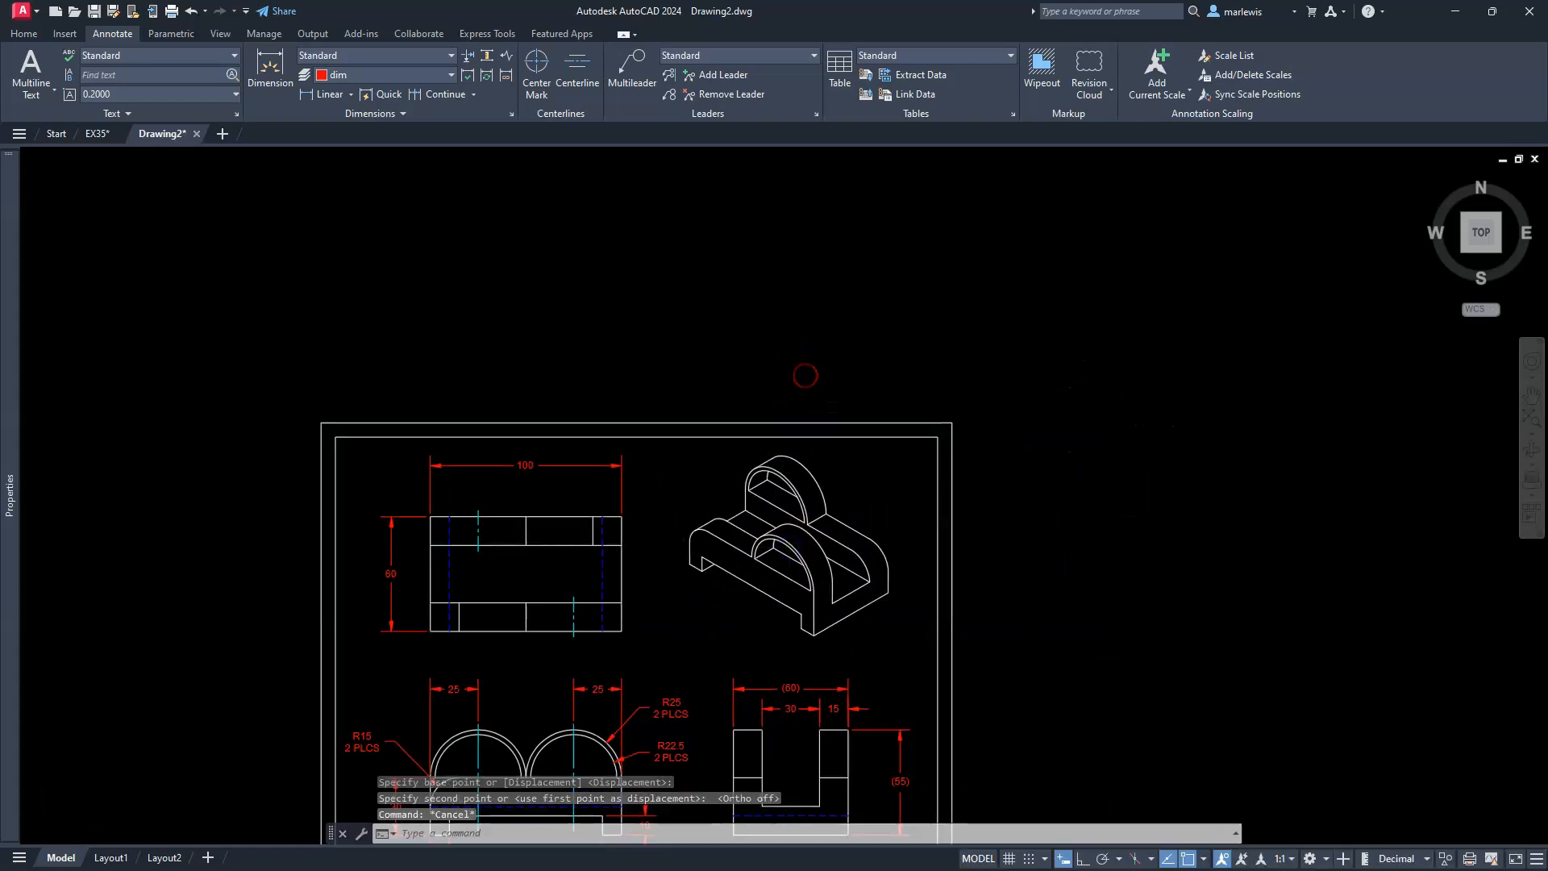
{"action": "middle_click", "coordinate": [804, 374]}
{"action": "middle_click", "coordinate": [805, 375]}
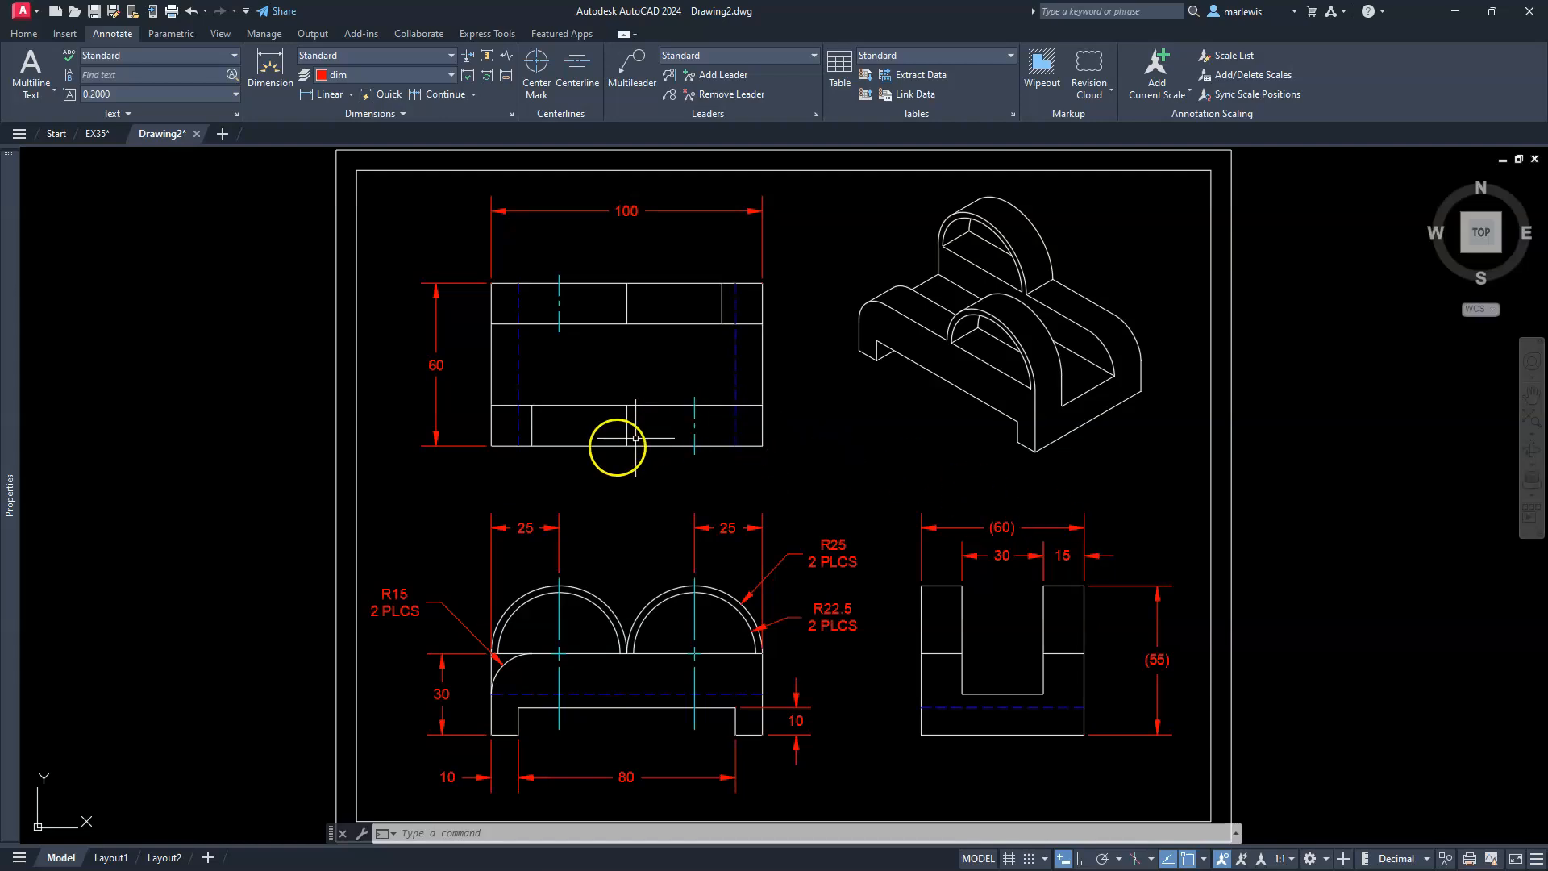
- Start a single-line text with MC (middle center) justification, centred in the gap below the top view
{"action": "scroll", "coordinate": [542, 484], "scroll_direction": "up", "scroll_amount": 6}
{"action": "middle_click_drag", "start_coordinate": [772, 403], "coordinate": [786, 459]}
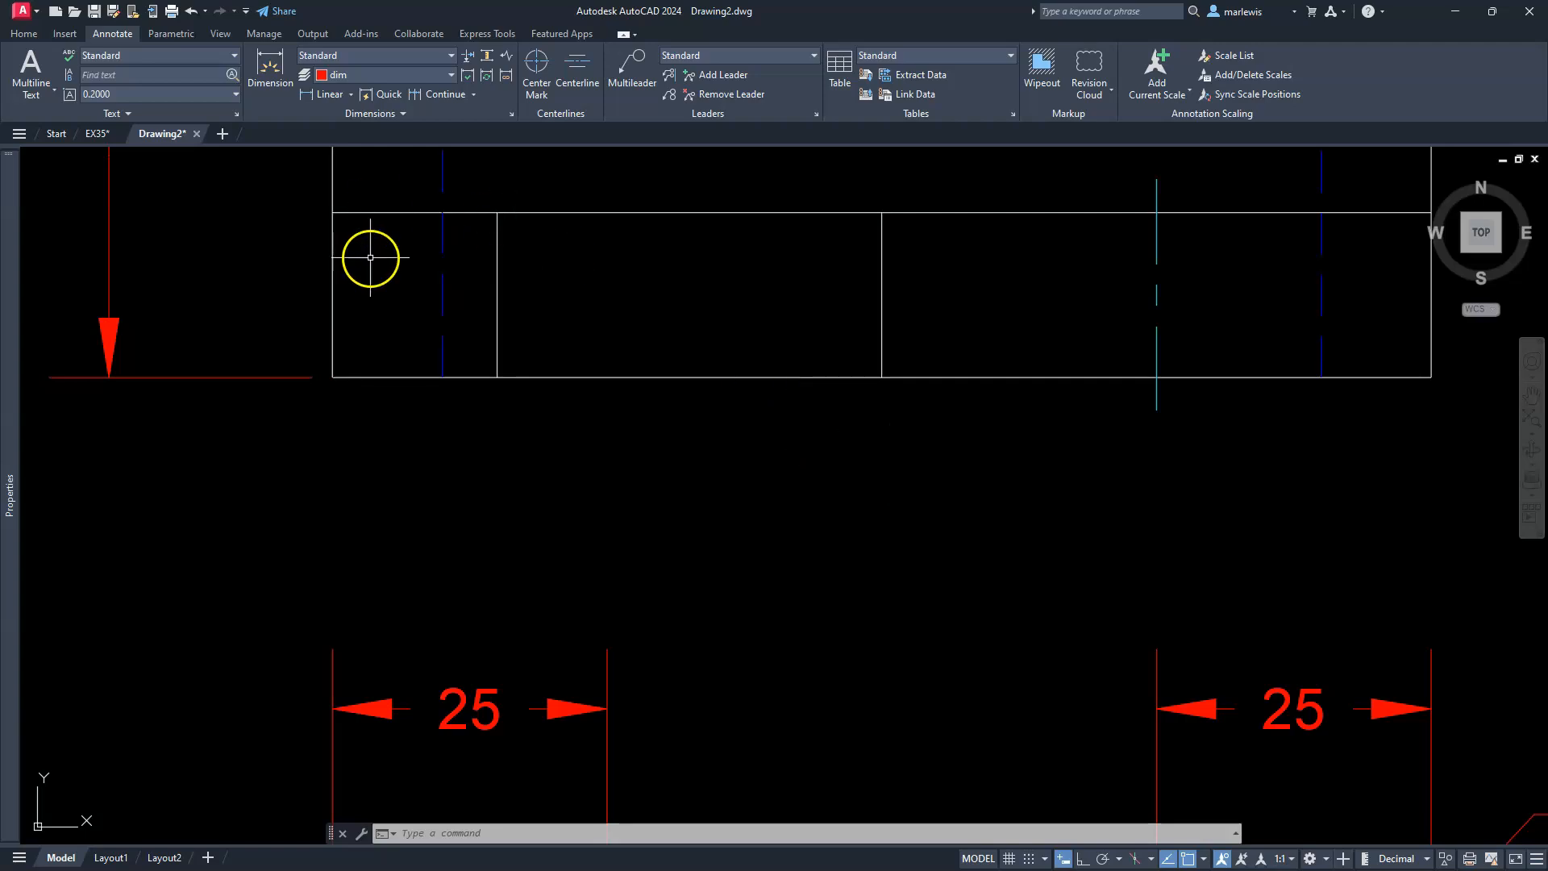
{"action": "left_click", "coordinate": [169, 56]}
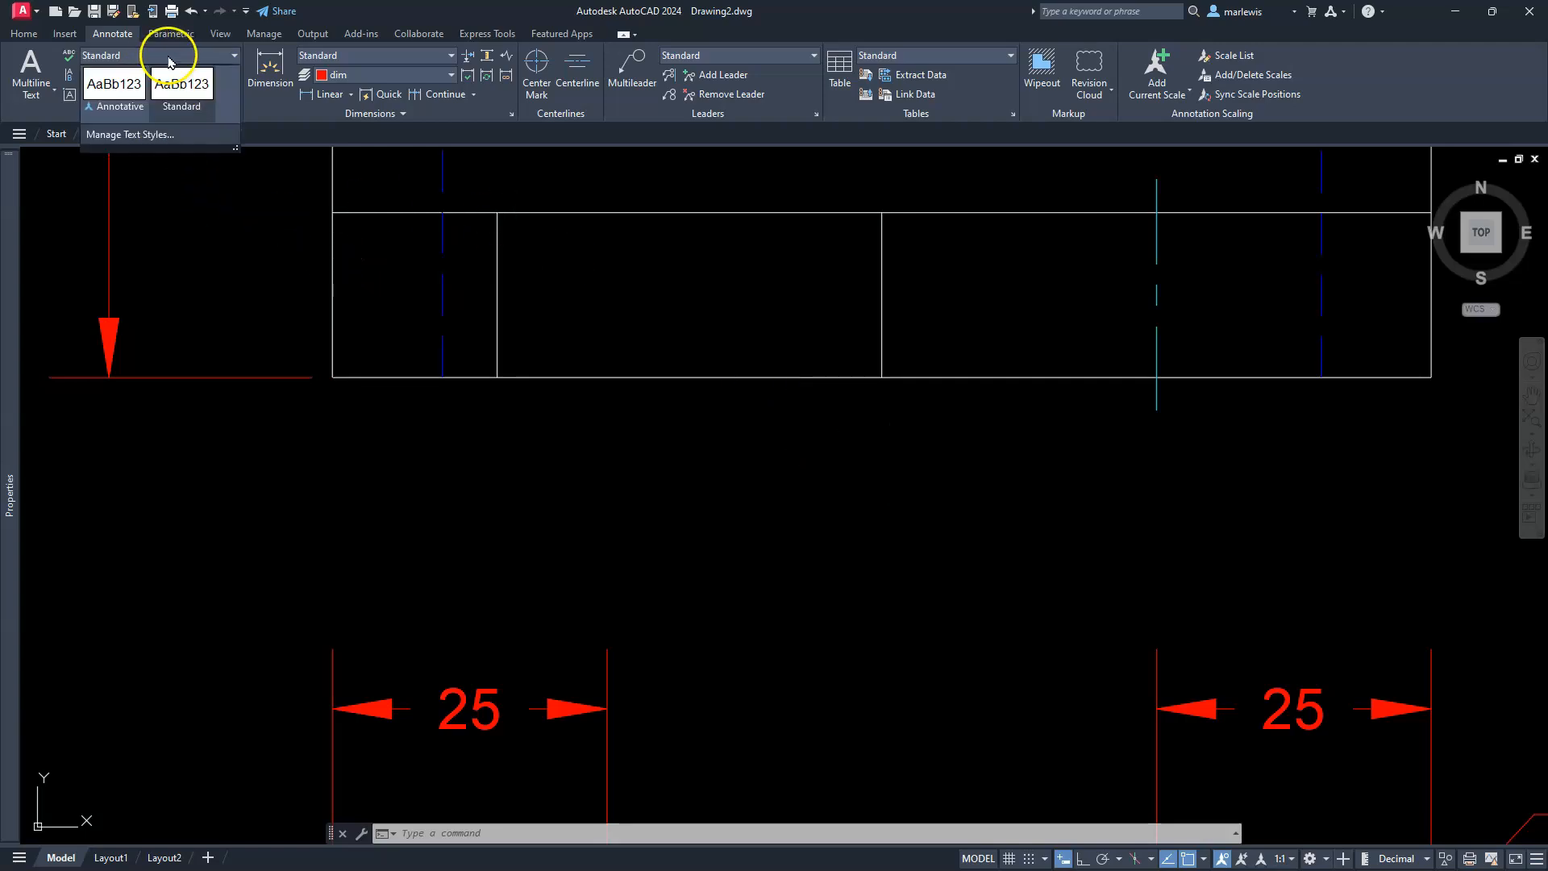
{"action": "left_click", "coordinate": [388, 405]}
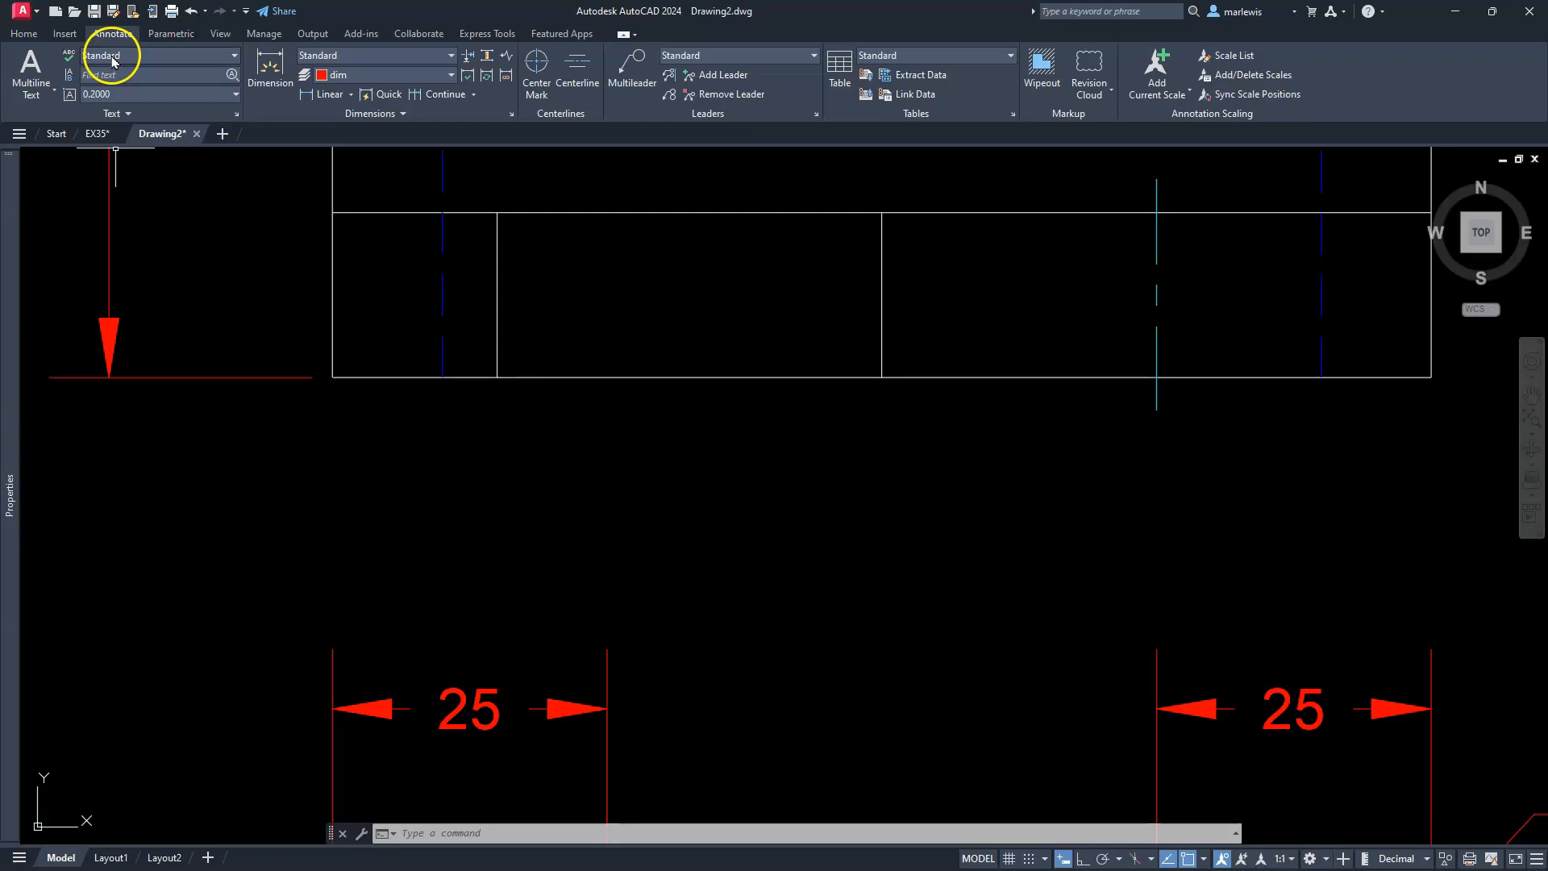
{"action": "left_click", "coordinate": [36, 96]}
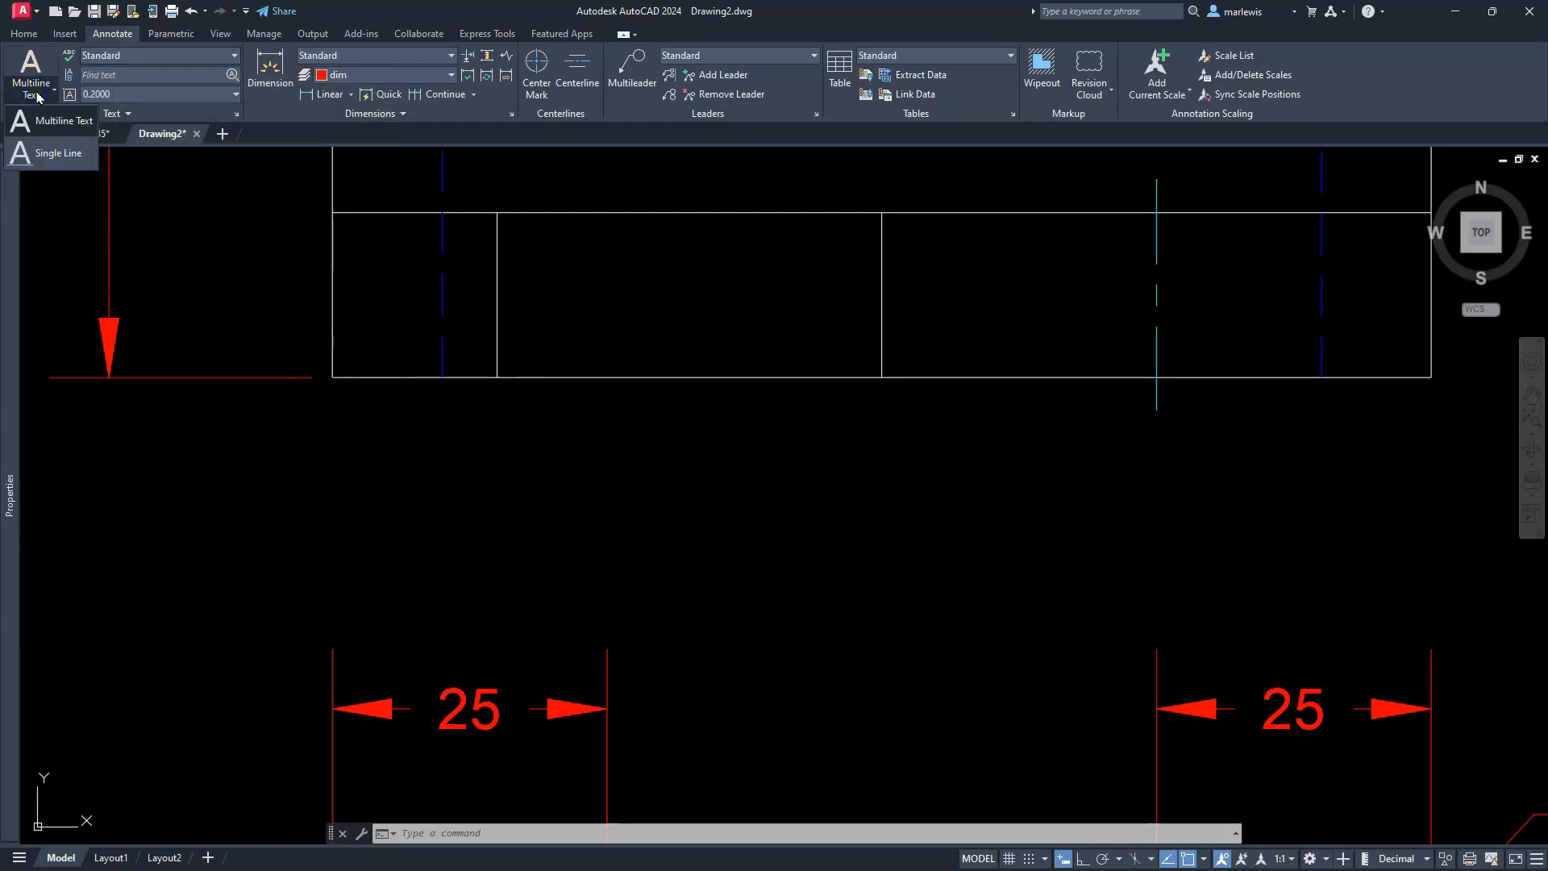
{"action": "left_click", "coordinate": [49, 153]}
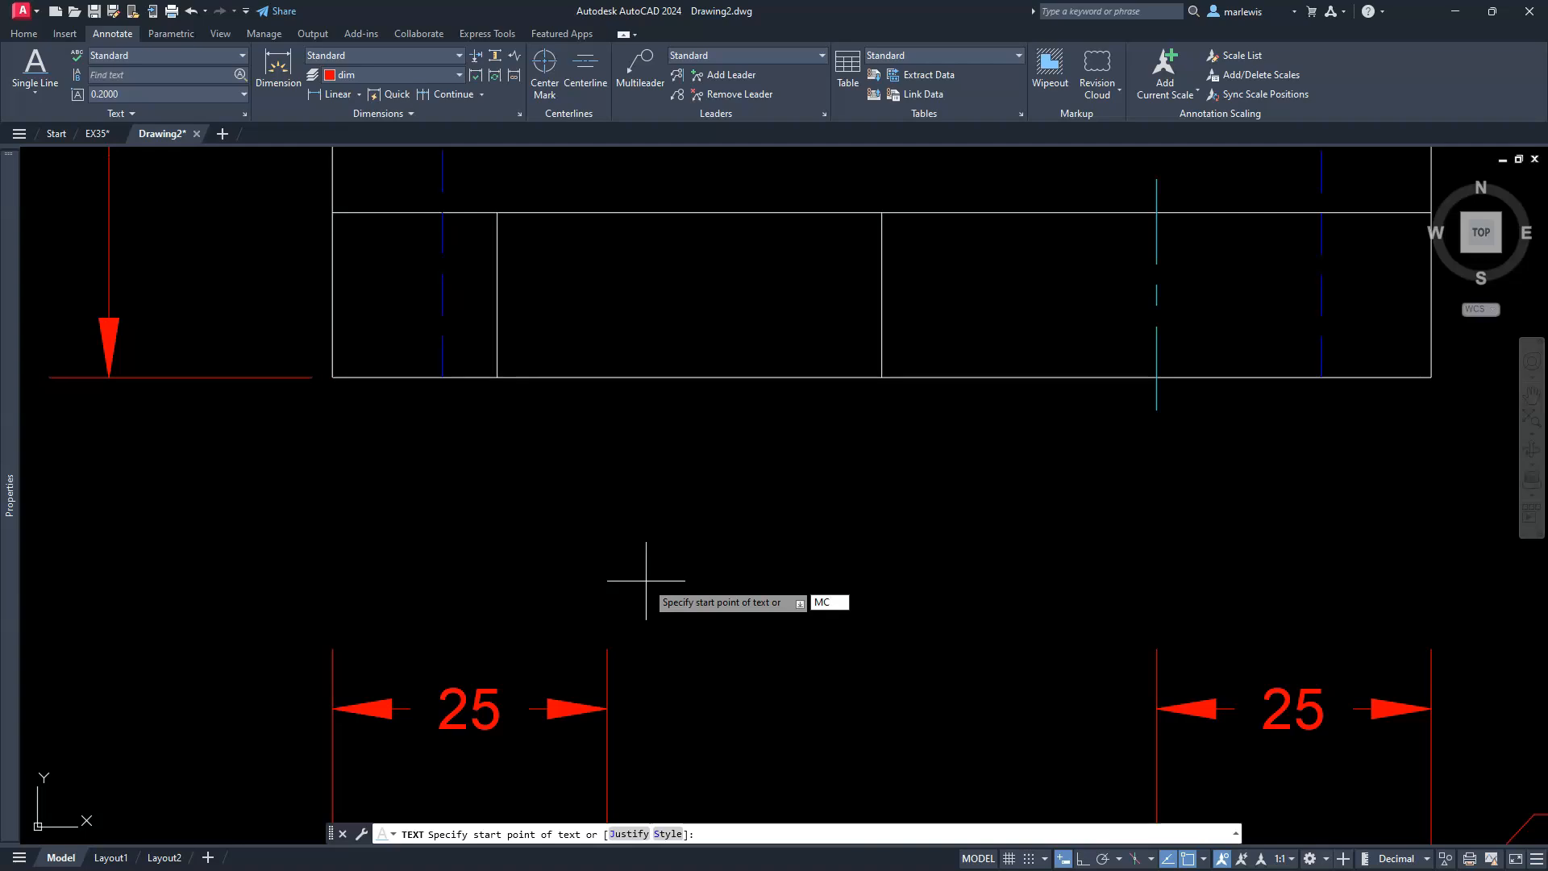
{"action": "key", "text": "Return"}
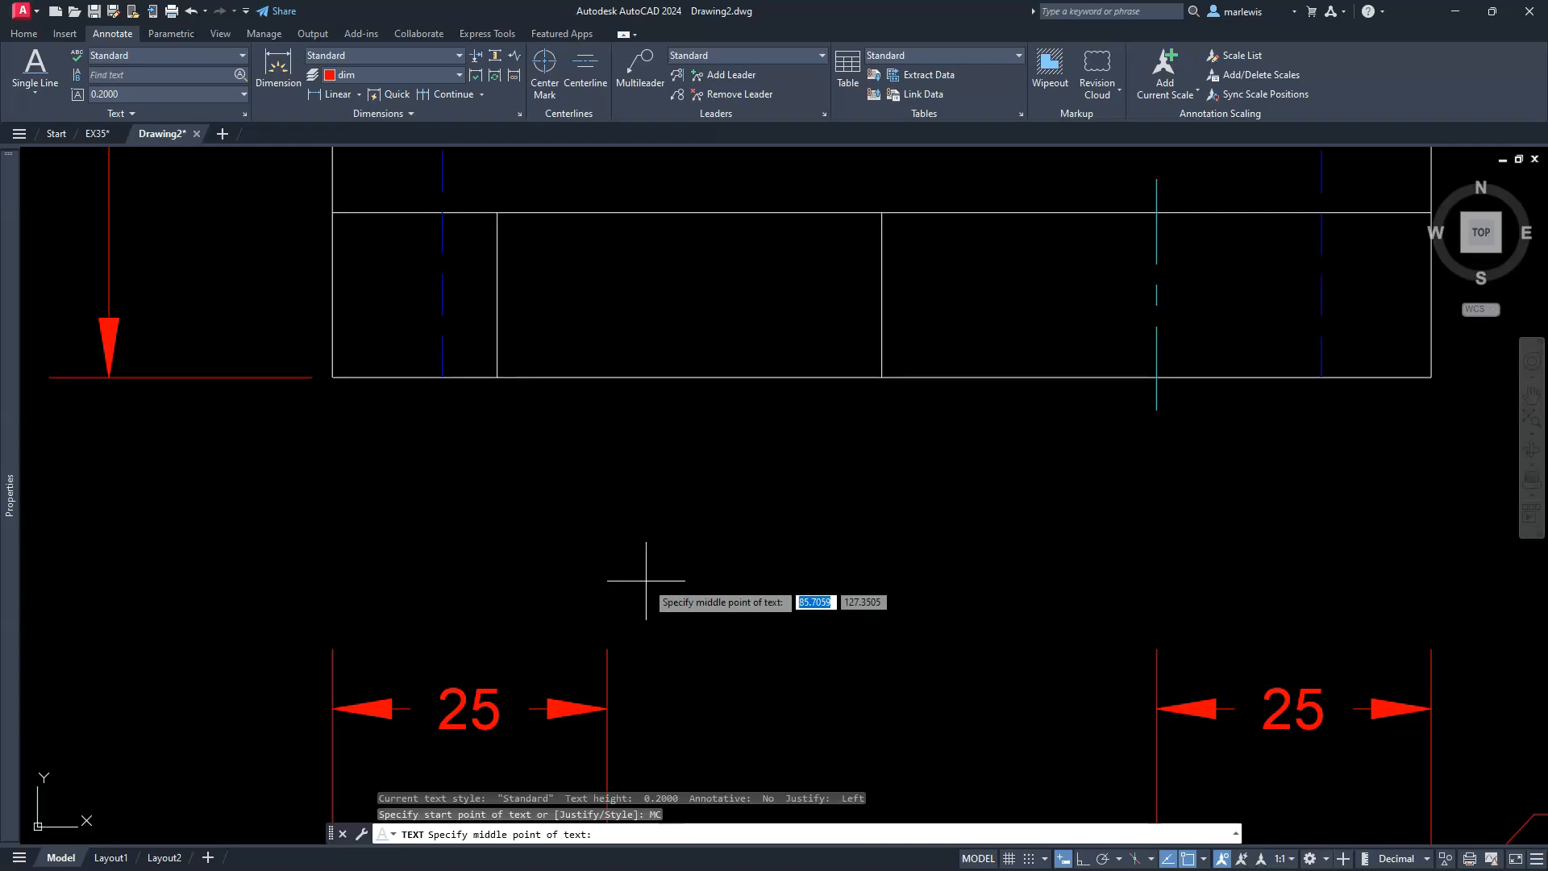
{"action": "left_click", "coordinate": [888, 513]}
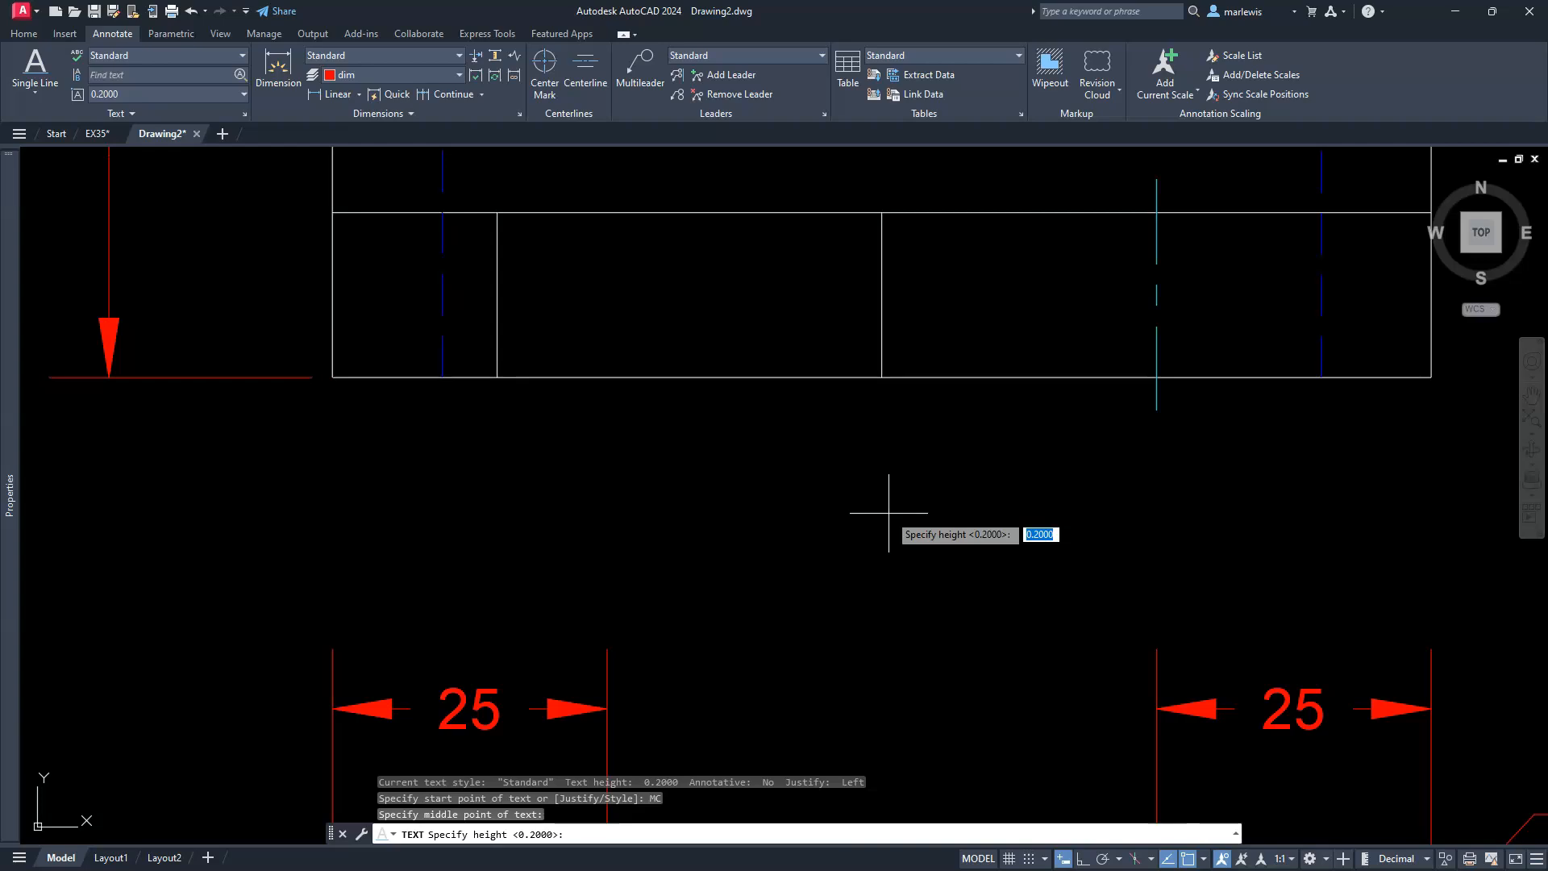
- Calculate the text height with 'CAL as .1875*30, keep the rotation at 0, and enter the label TOP VIEW
{"action": "type", "text": "'CAL"}
{"action": "key", "text": "Return"}
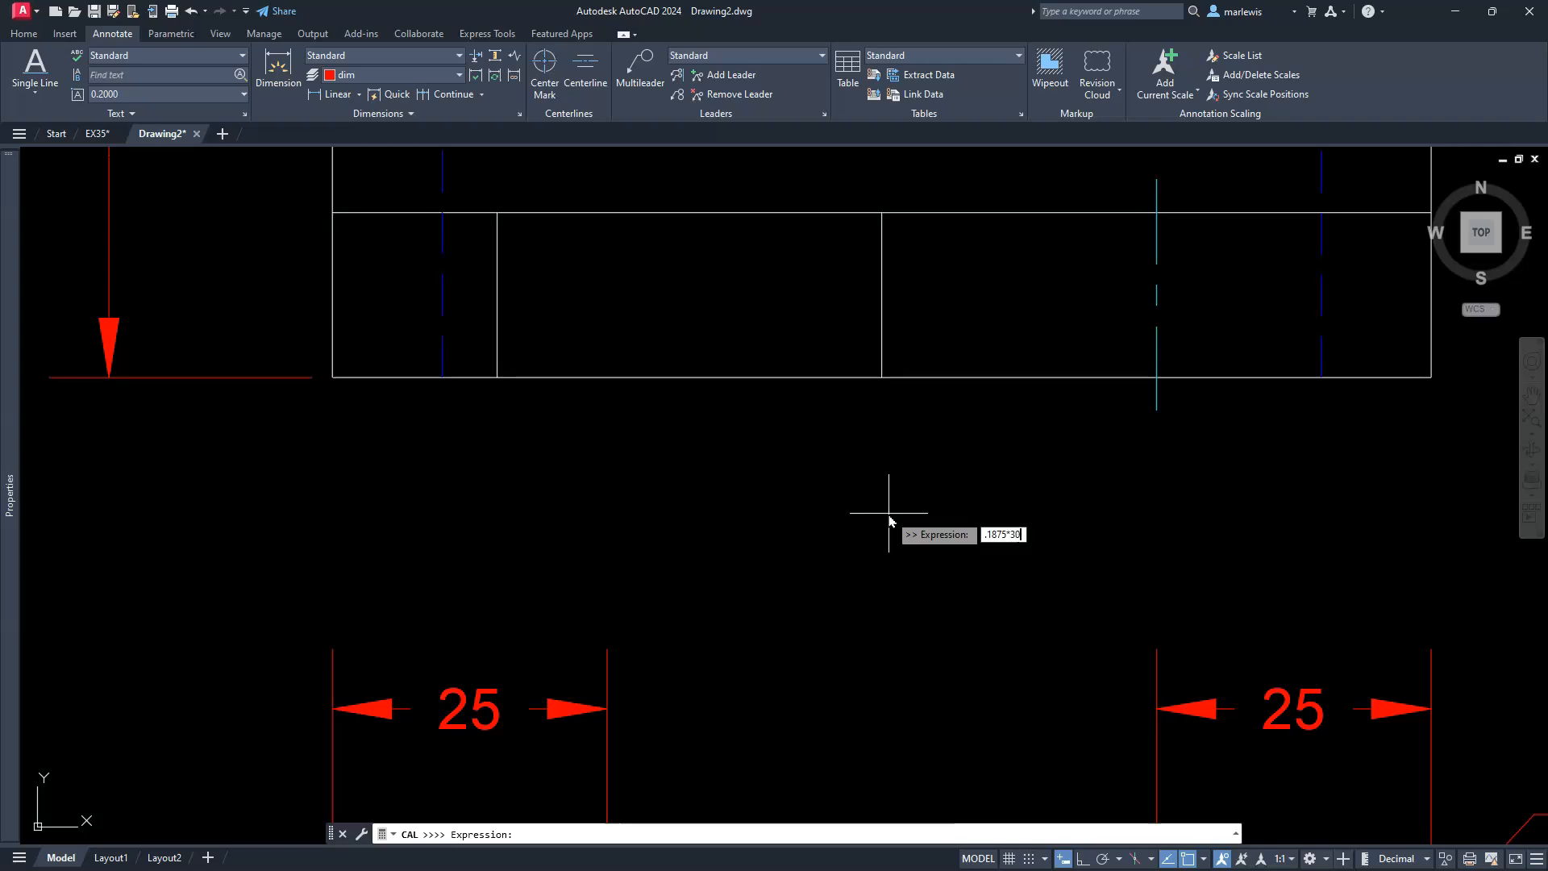
{"action": "key", "text": "Return"}
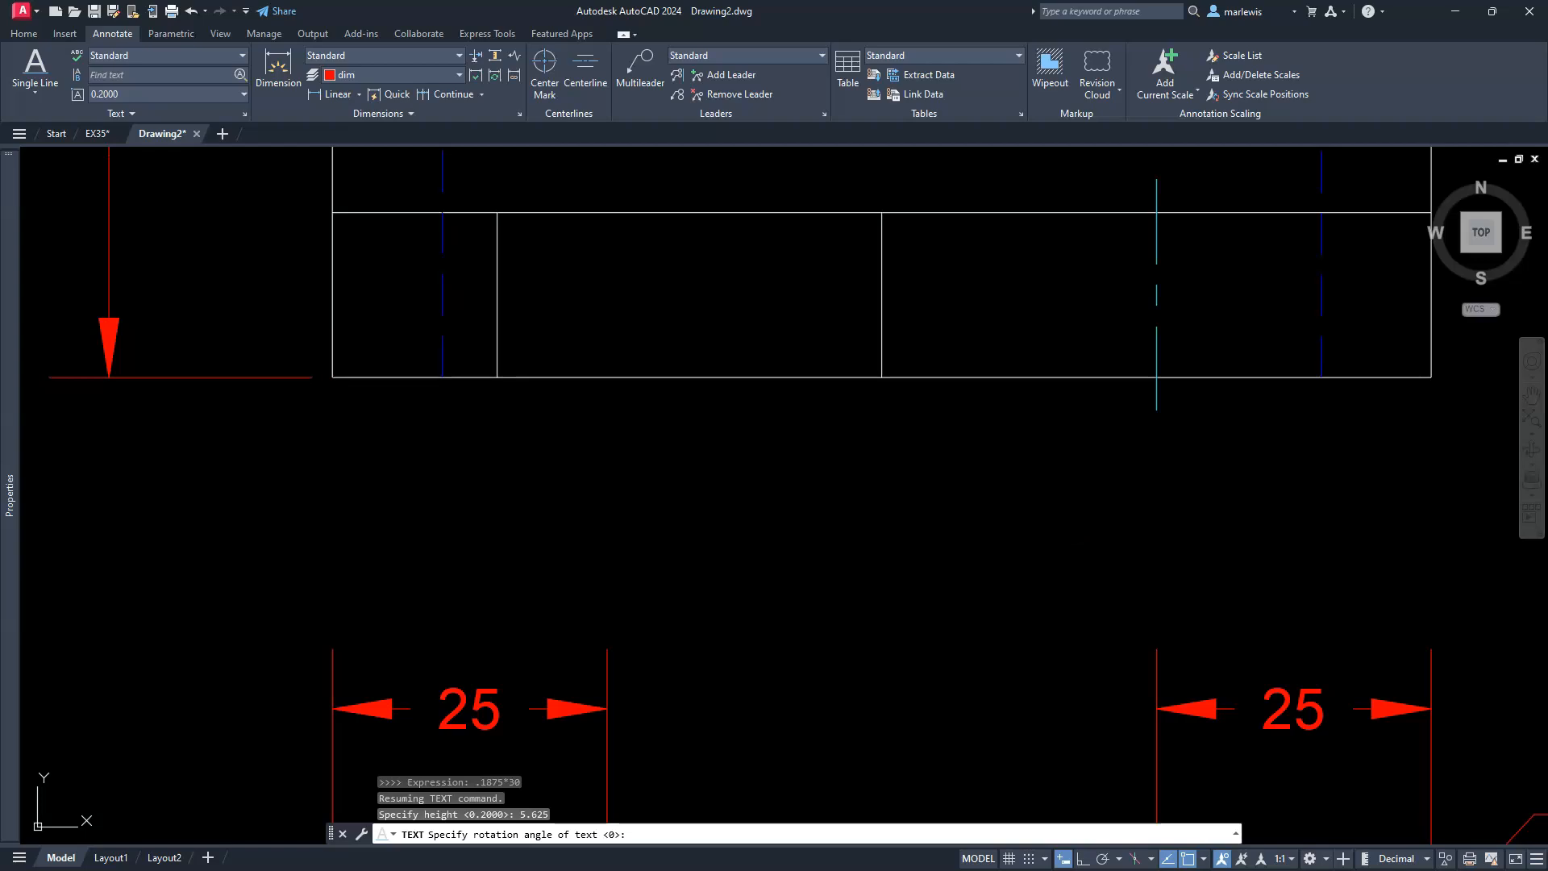
{"action": "key", "text": "Return"}
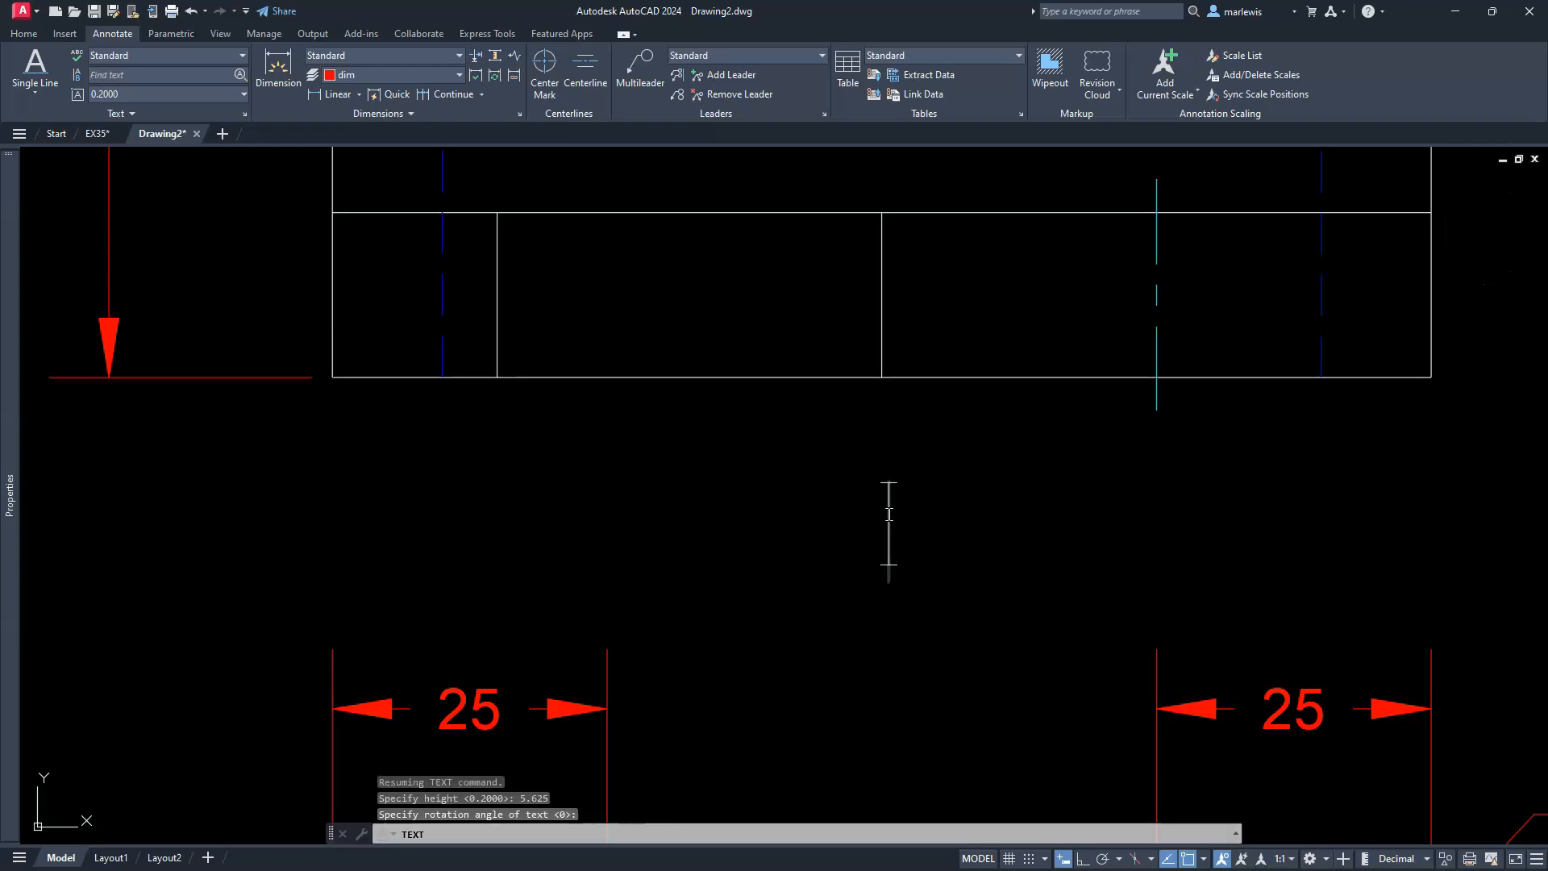
{"action": "type", "text": "TOP"}
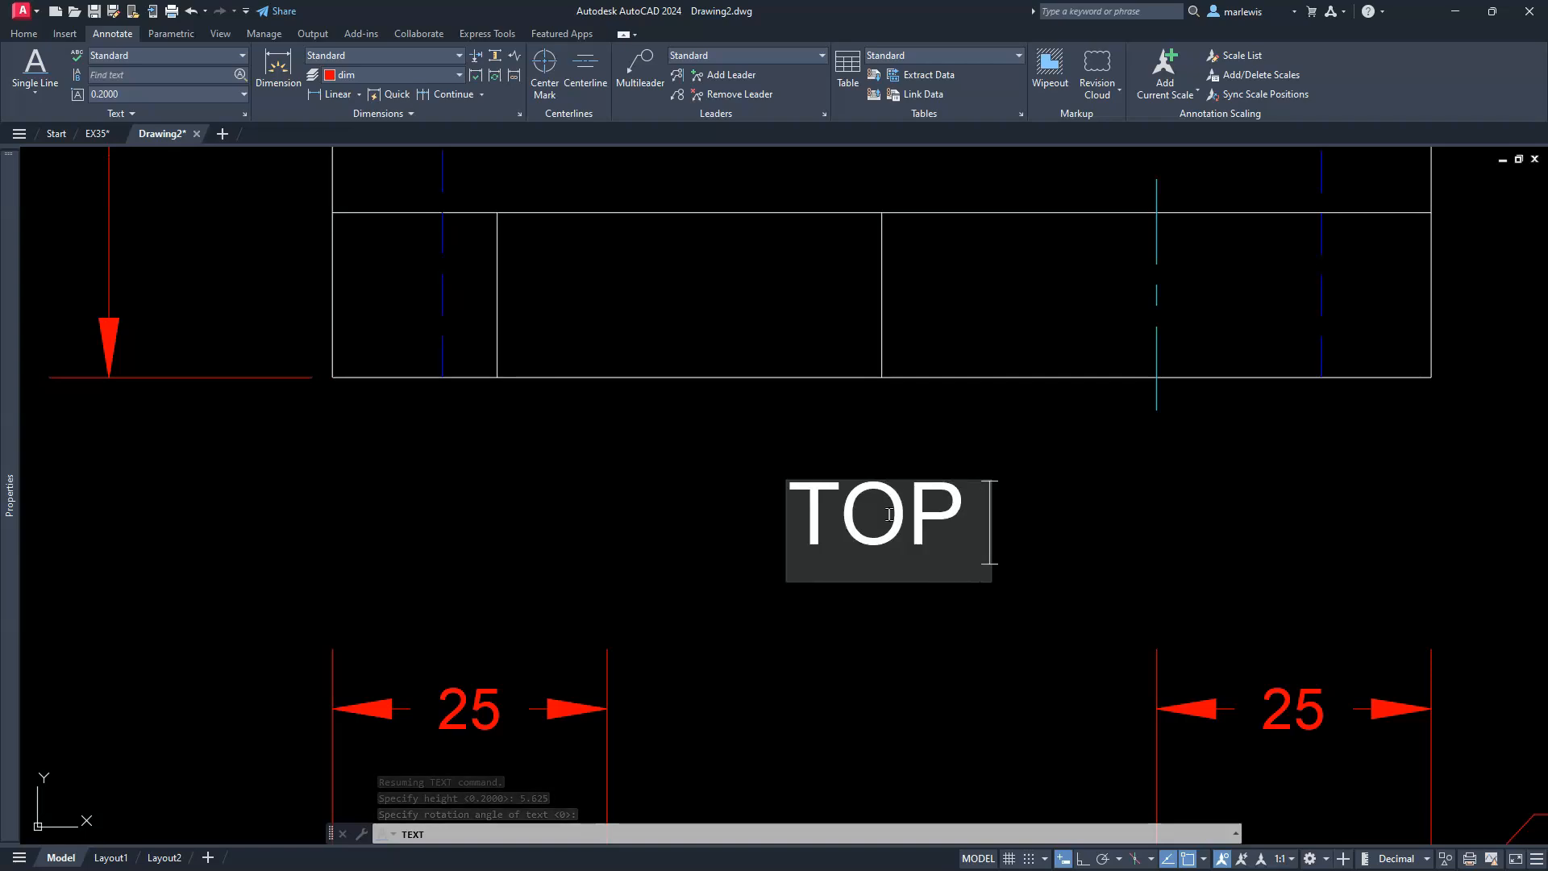
{"action": "type", "text": " VIEW"}
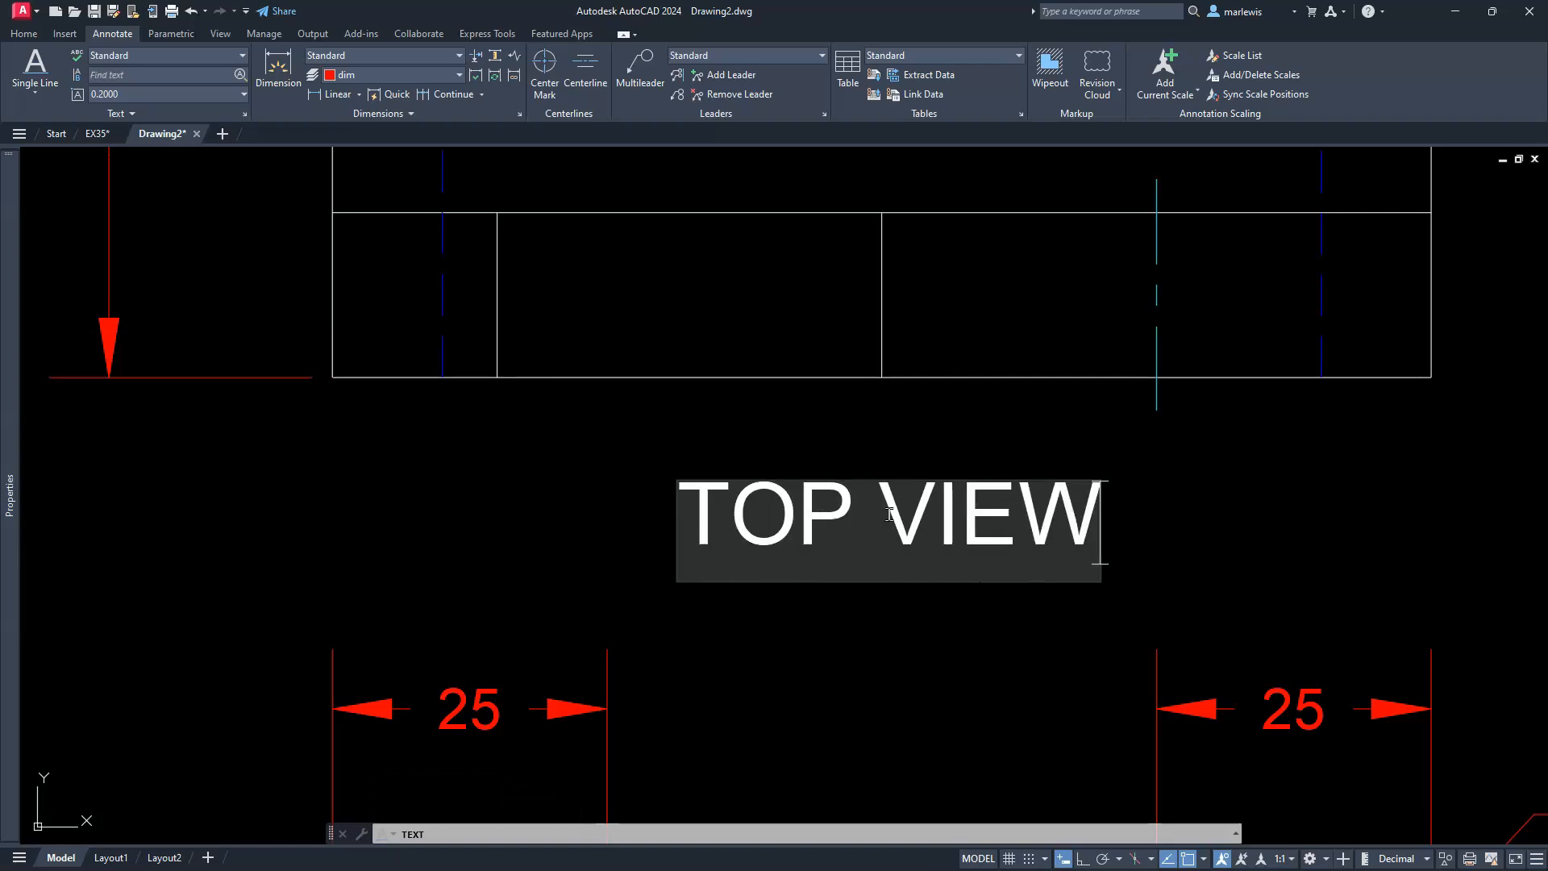
{"action": "left_click", "coordinate": [1196, 532]}
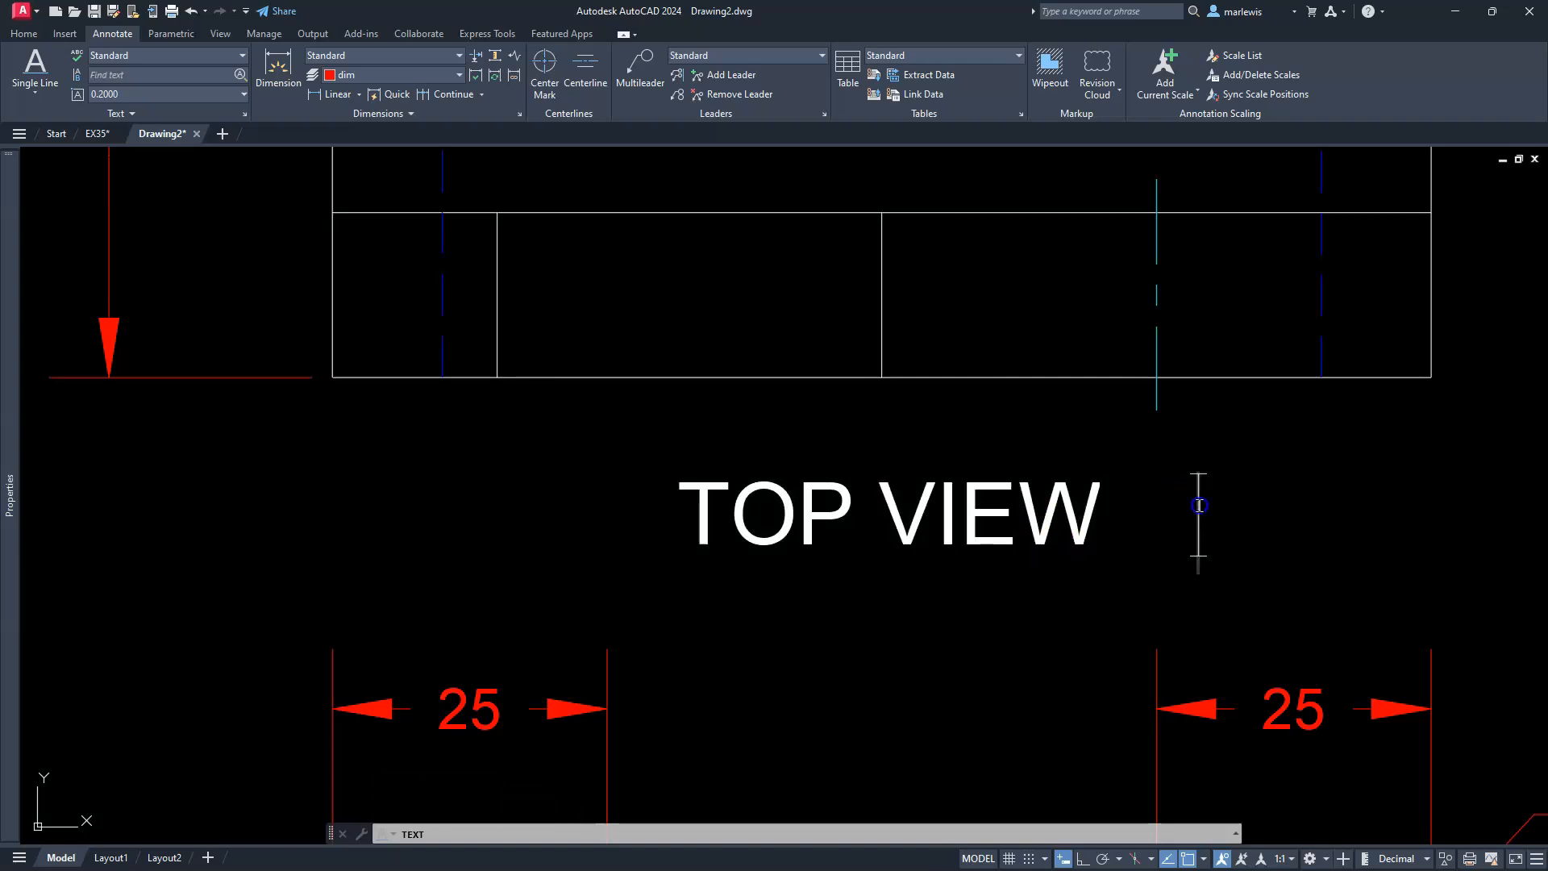
{"action": "key", "text": "Return"}
- Make Annotative the current text style and set the drawing's annotation scale to 1:30
{"action": "scroll", "coordinate": [964, 349], "scroll_direction": "down", "scroll_amount": 4}
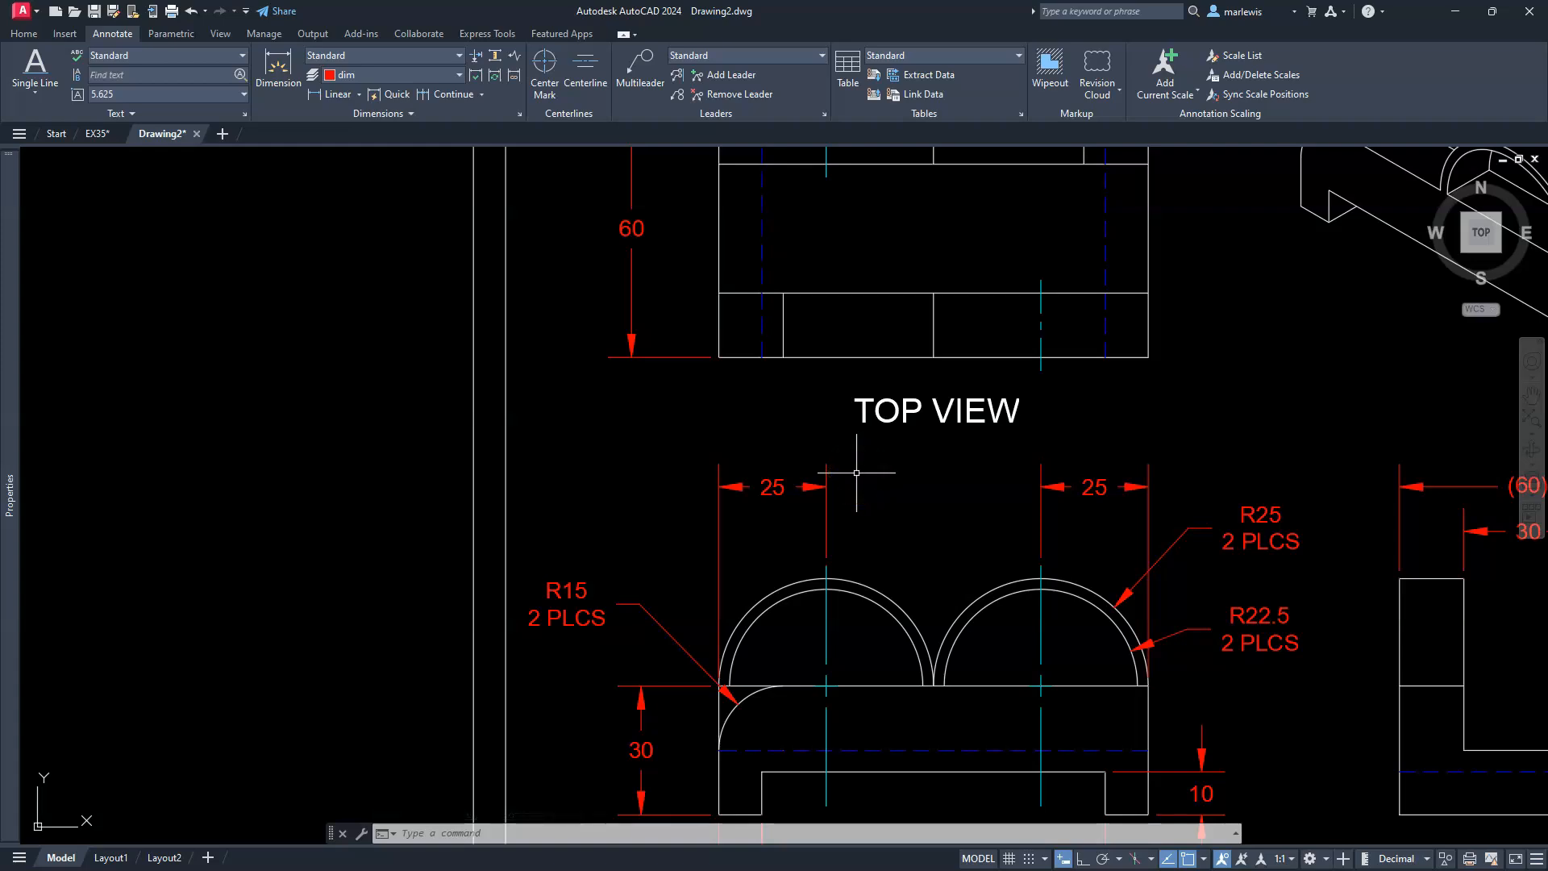
{"action": "left_click", "coordinate": [243, 55]}
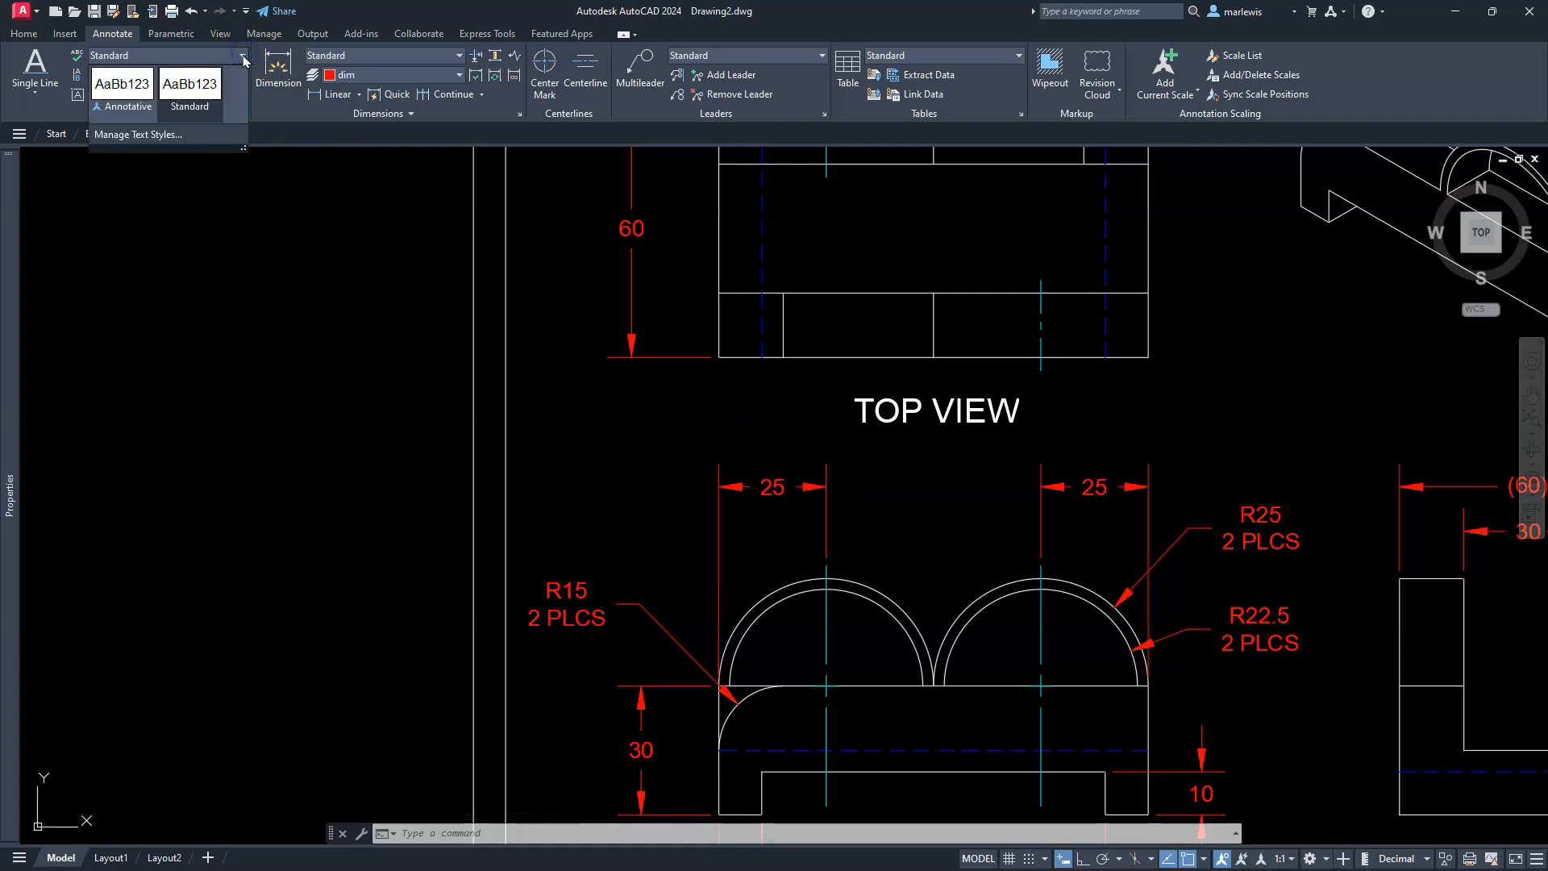
{"action": "left_click", "coordinate": [120, 87]}
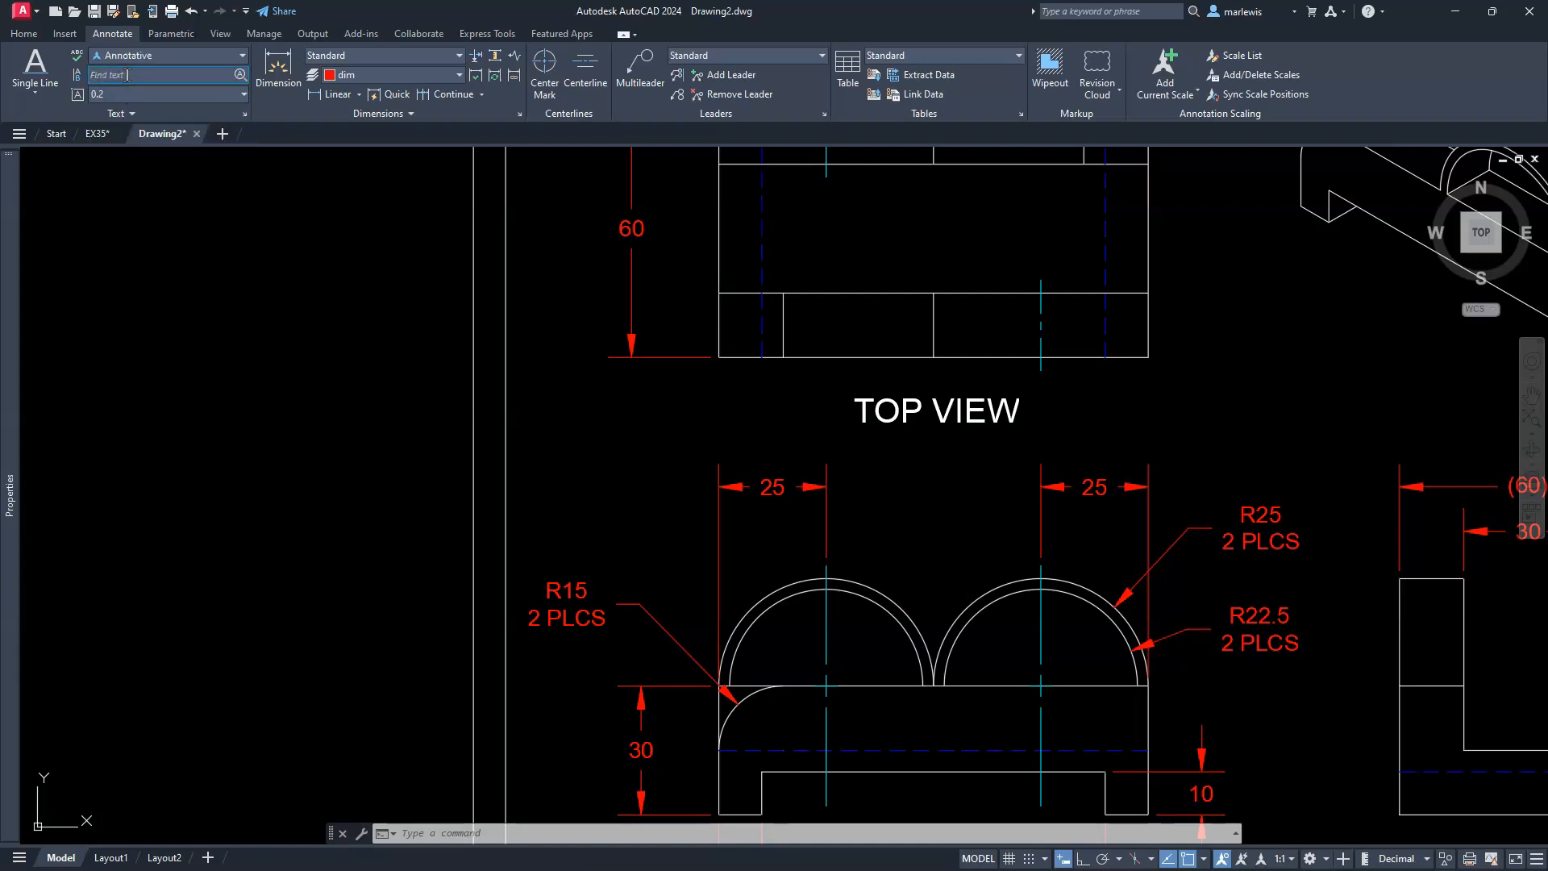
{"action": "middle_click_drag", "start_coordinate": [998, 666], "coordinate": [941, 507]}
{"action": "scroll", "coordinate": [941, 508], "scroll_direction": "down", "scroll_amount": 2}
{"action": "scroll", "coordinate": [978, 688], "scroll_direction": "up", "scroll_amount": 5}
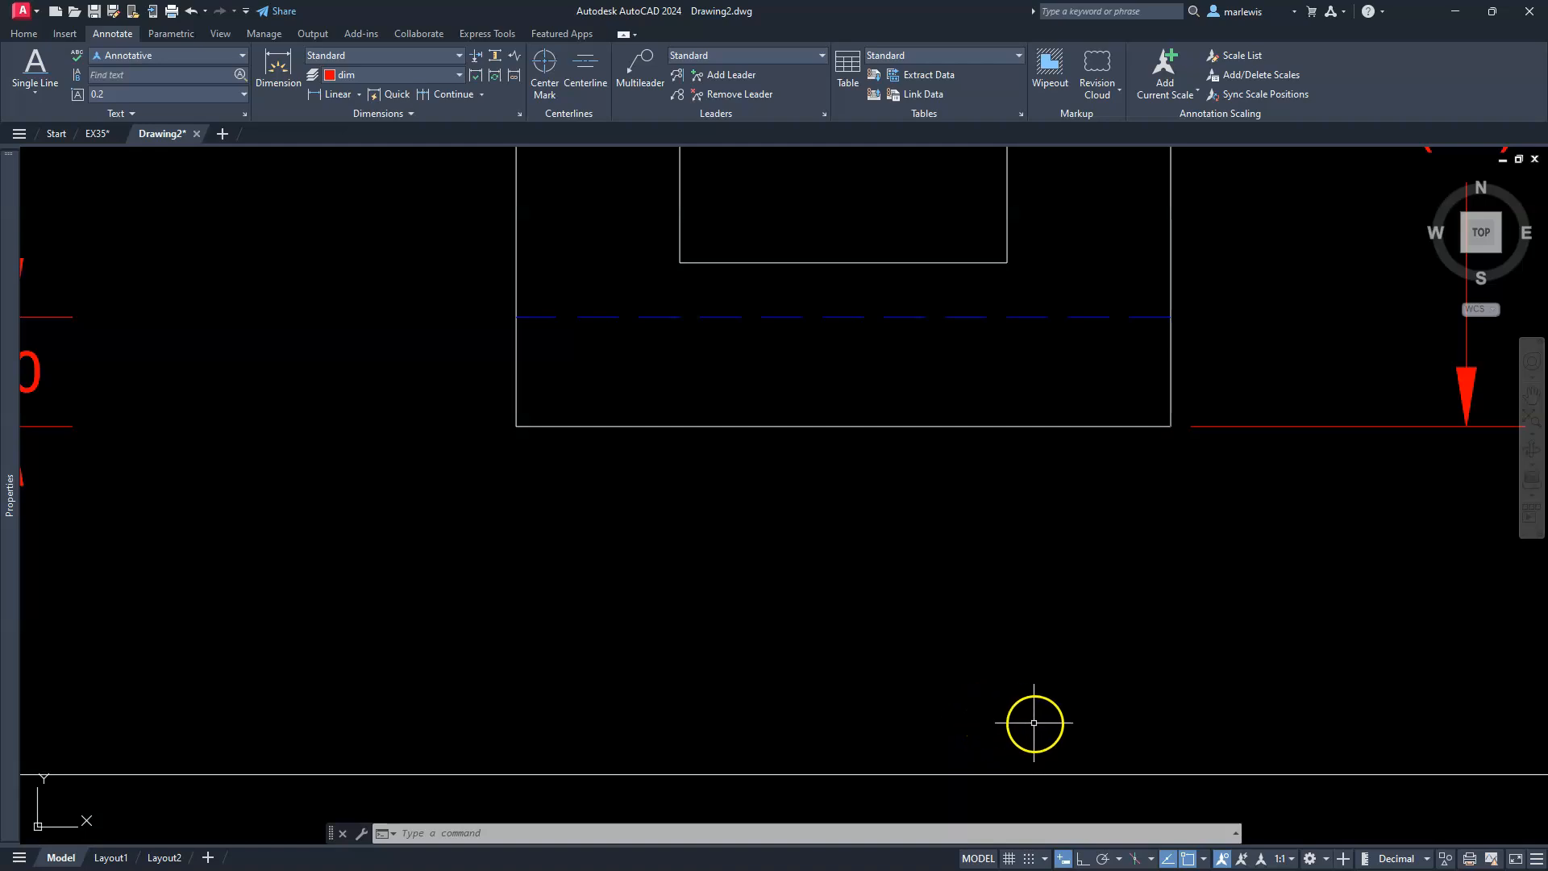
{"action": "middle_click_drag", "start_coordinate": [1034, 723], "coordinate": [1005, 692]}
{"action": "left_click", "coordinate": [1286, 858]}
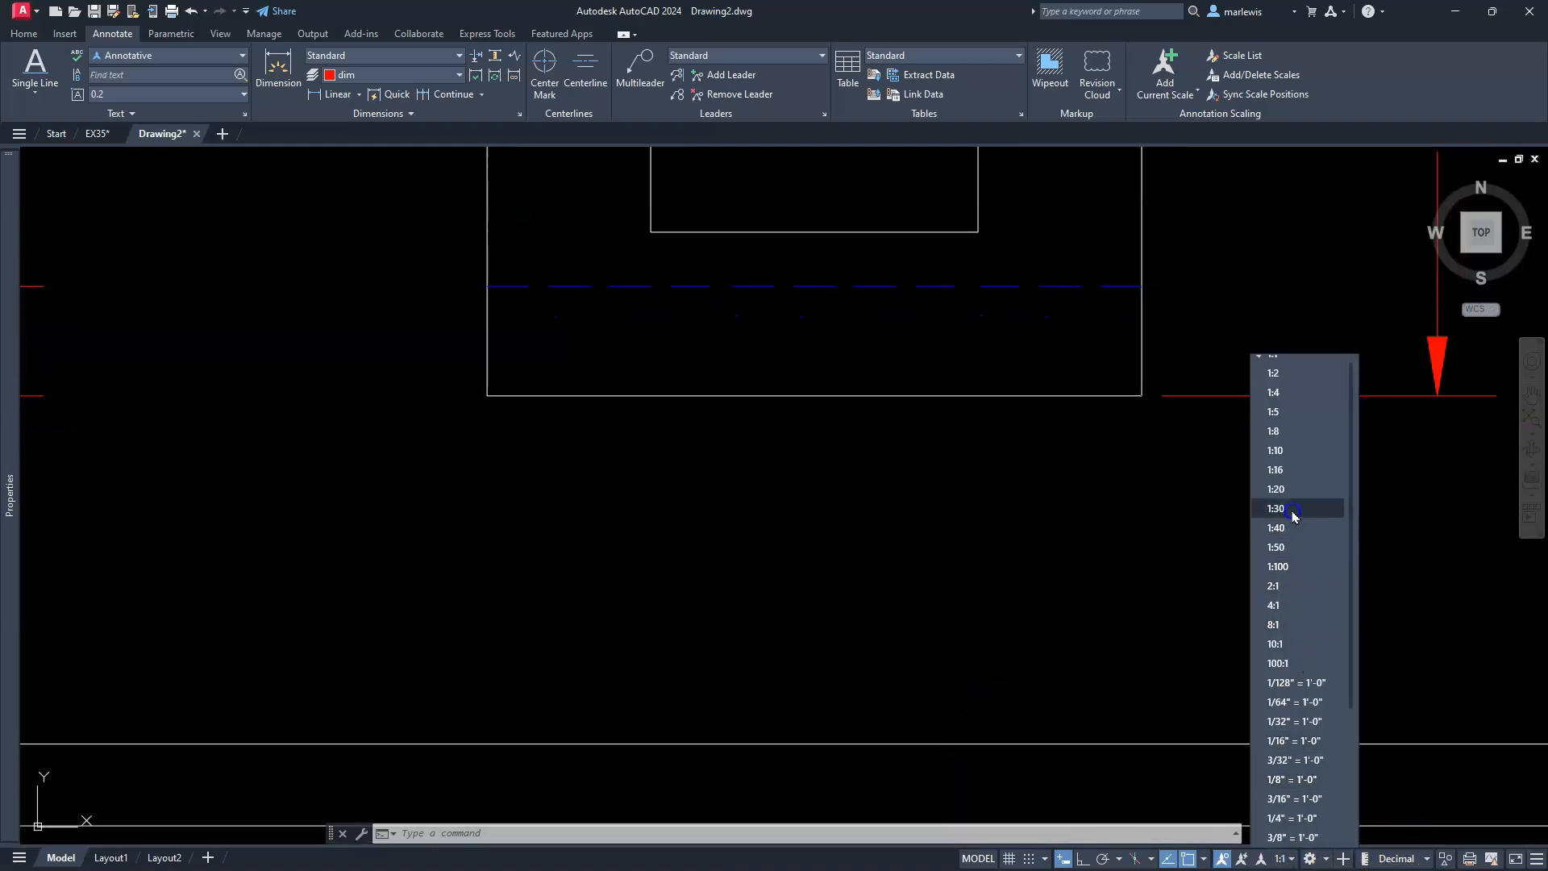
{"action": "left_click", "coordinate": [1292, 509]}
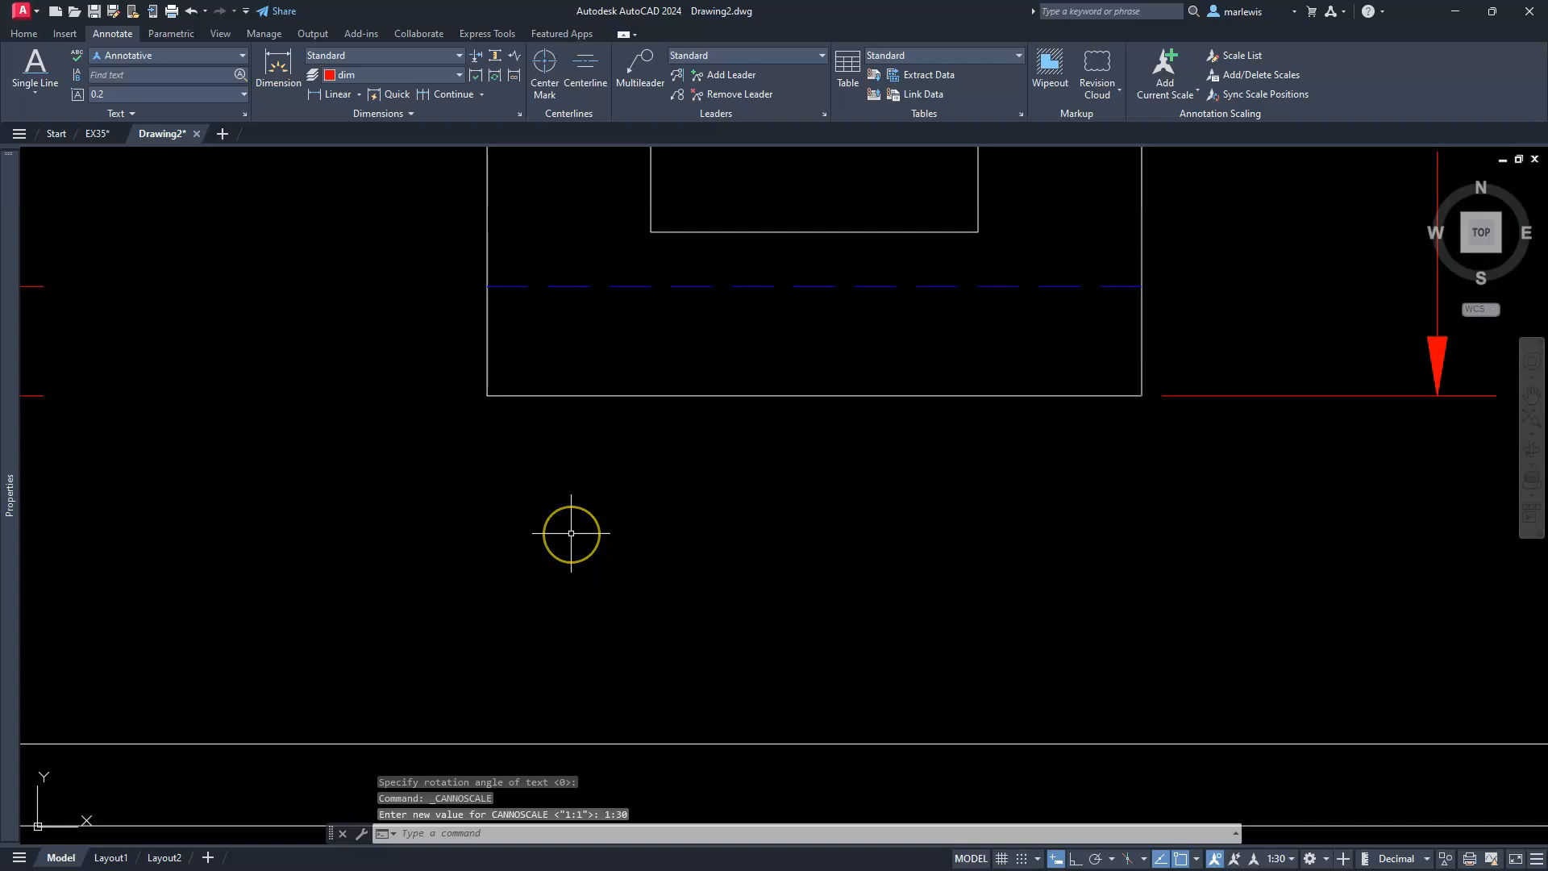
- Start a middle-center single-line text centred below the side view, with a paper height of .1875 and the default rotation of 0
{"action": "left_click", "coordinate": [35, 70]}
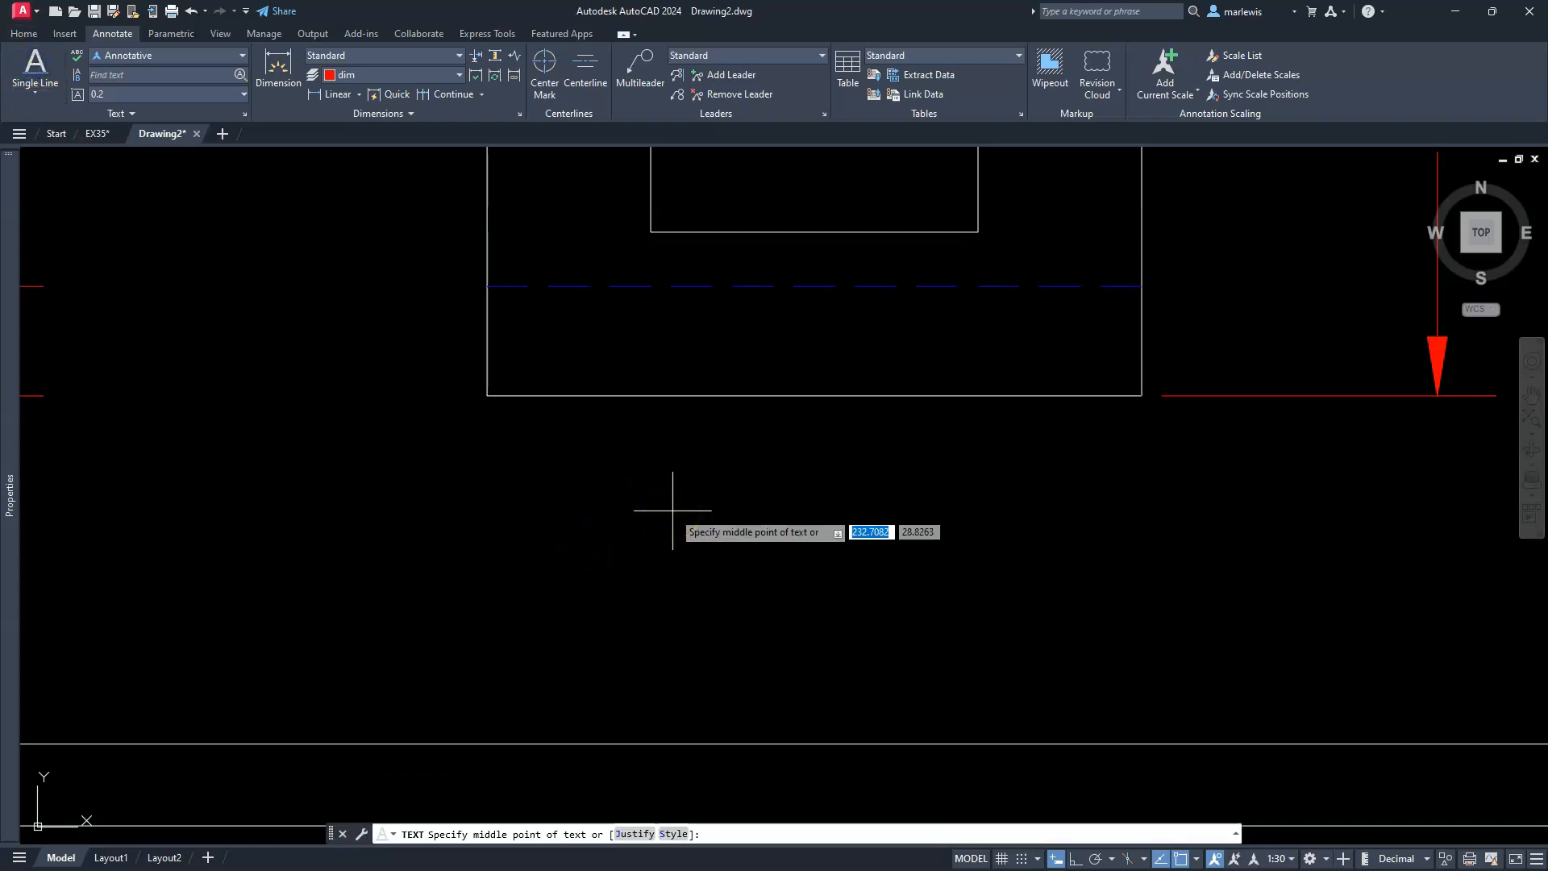
{"action": "type", "text": "MC"}
{"action": "key", "text": "Return"}
{"action": "left_click", "coordinate": [807, 523]}
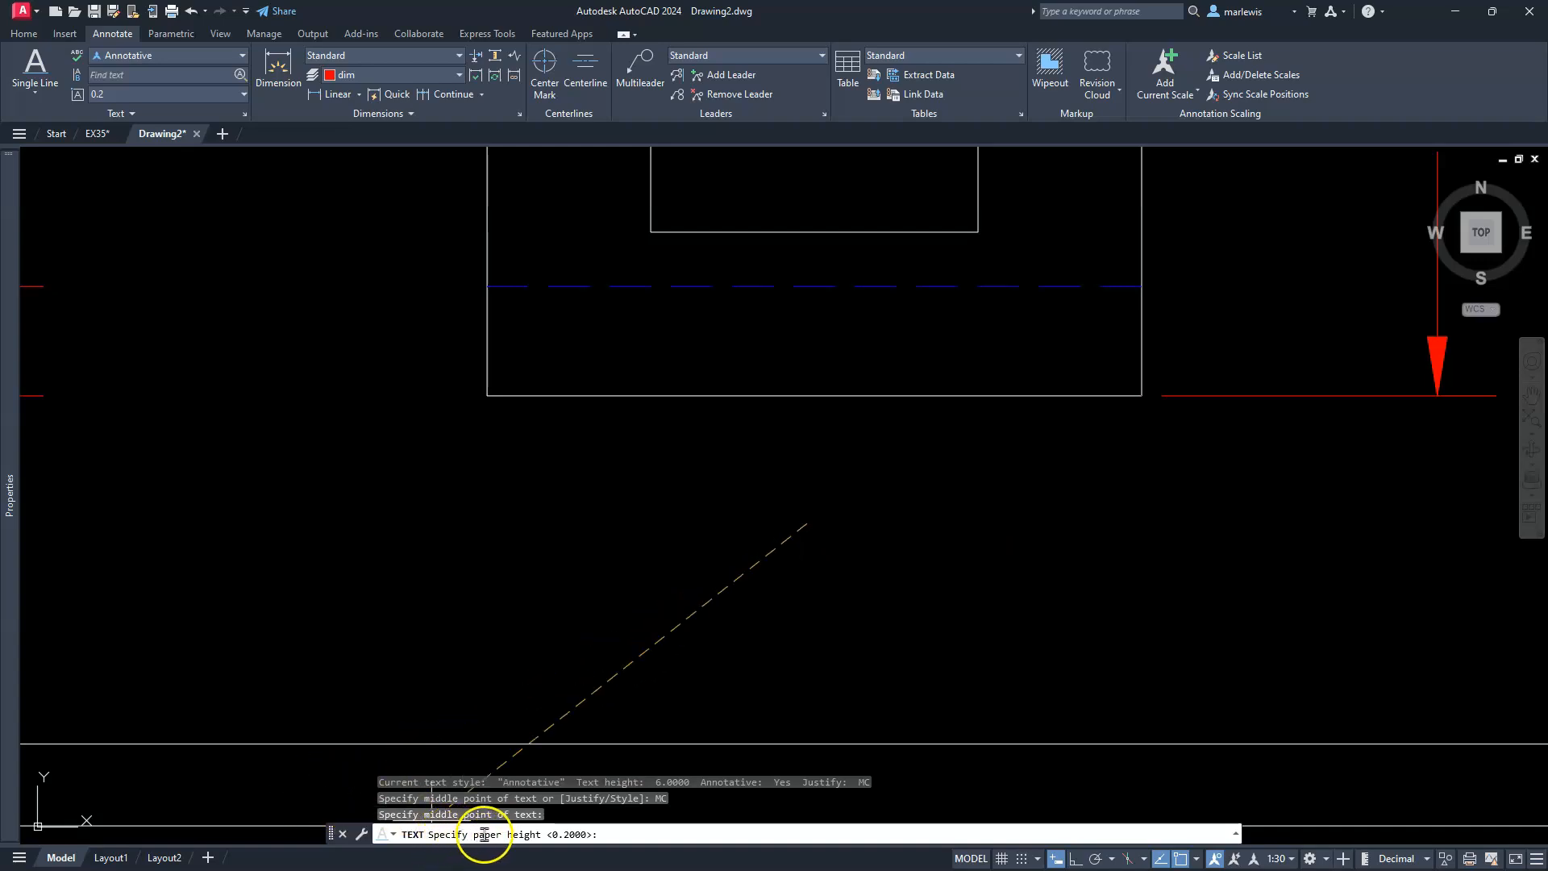
{"action": "type", "text": ".1875"}
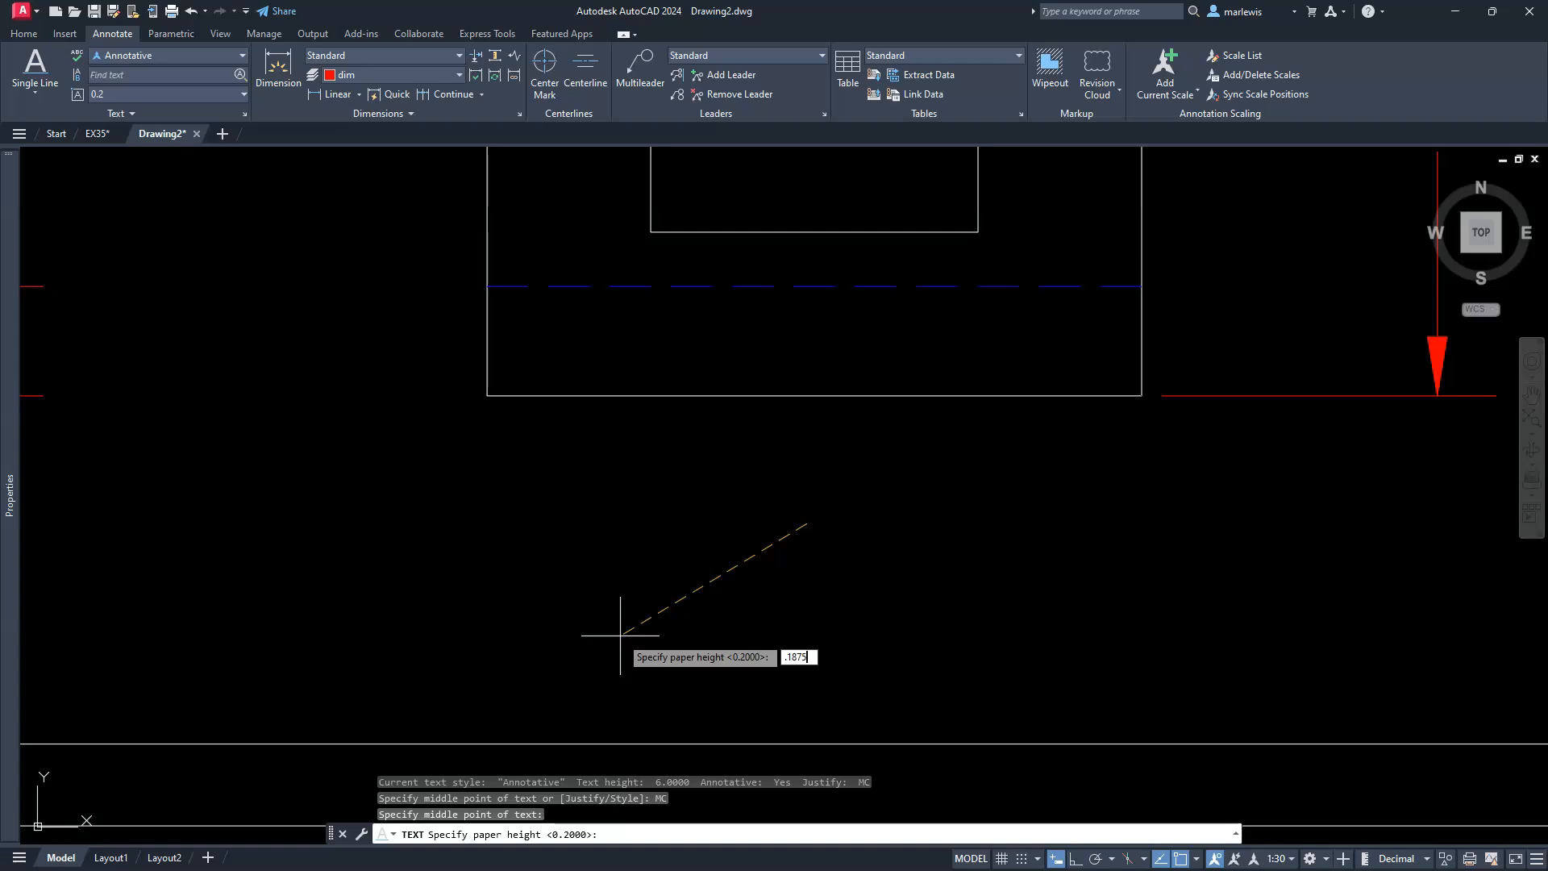
{"action": "key", "text": "Return"}
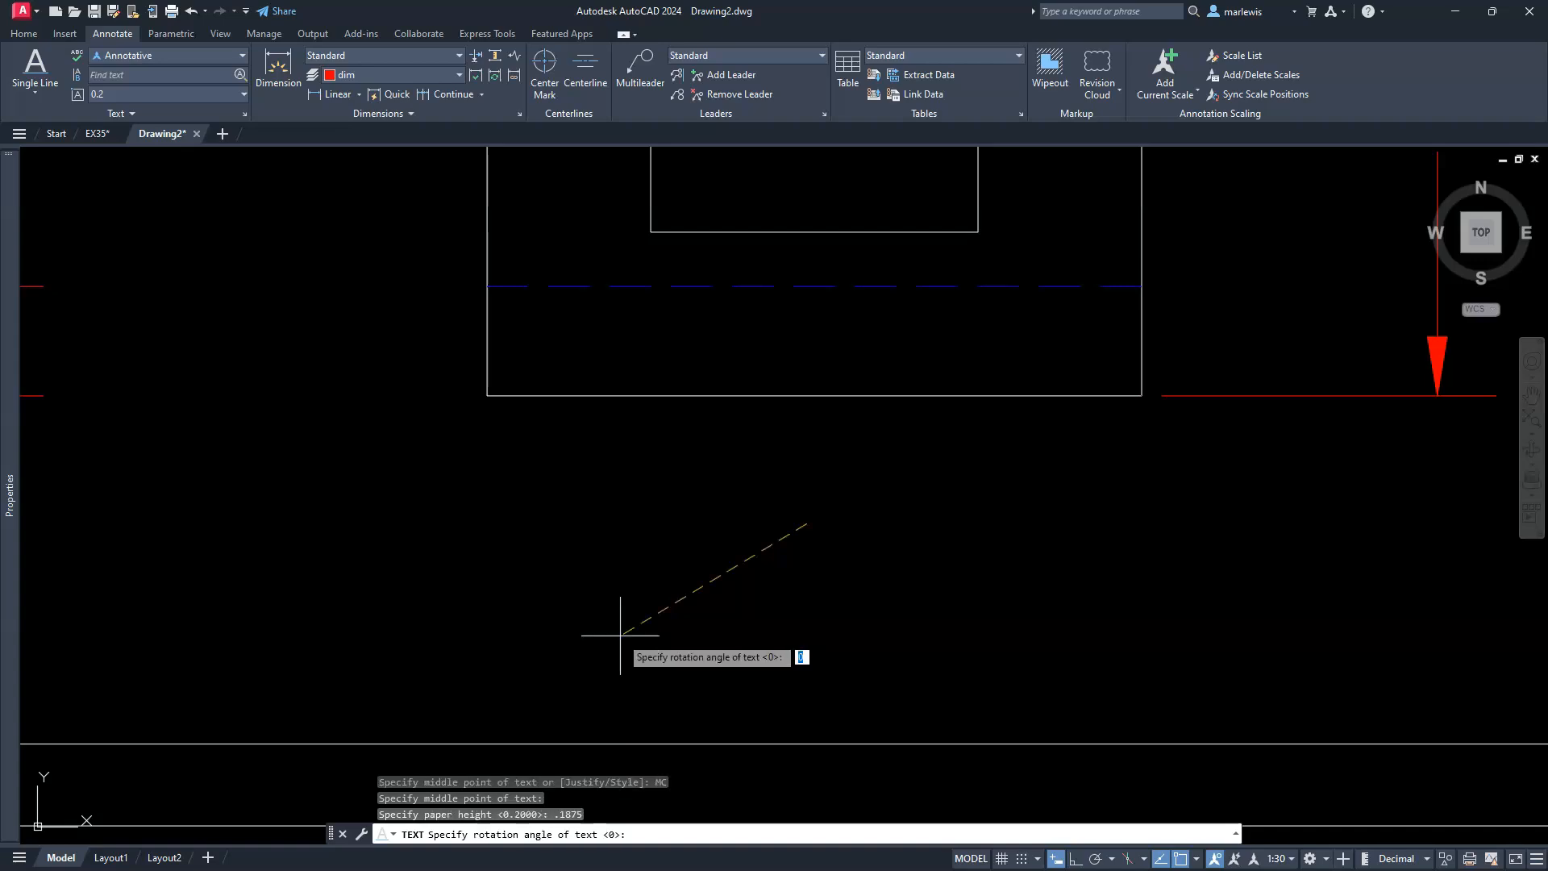
{"action": "key", "text": "Return"}
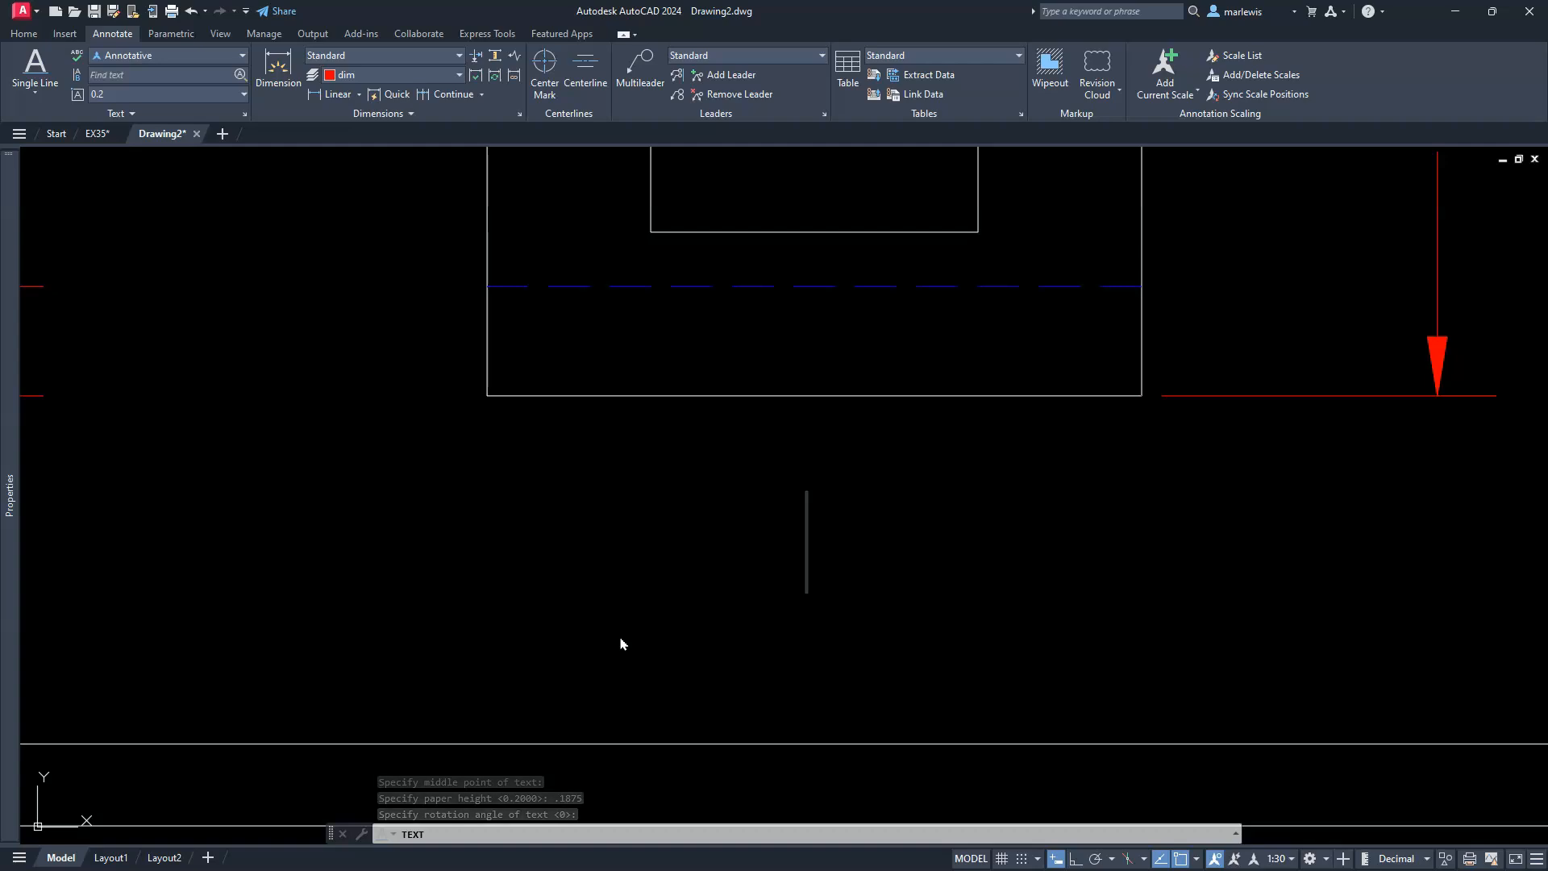
- Enter the label R. SIDE VIEW below the side view and finish the text
{"action": "type", "text": "R"}
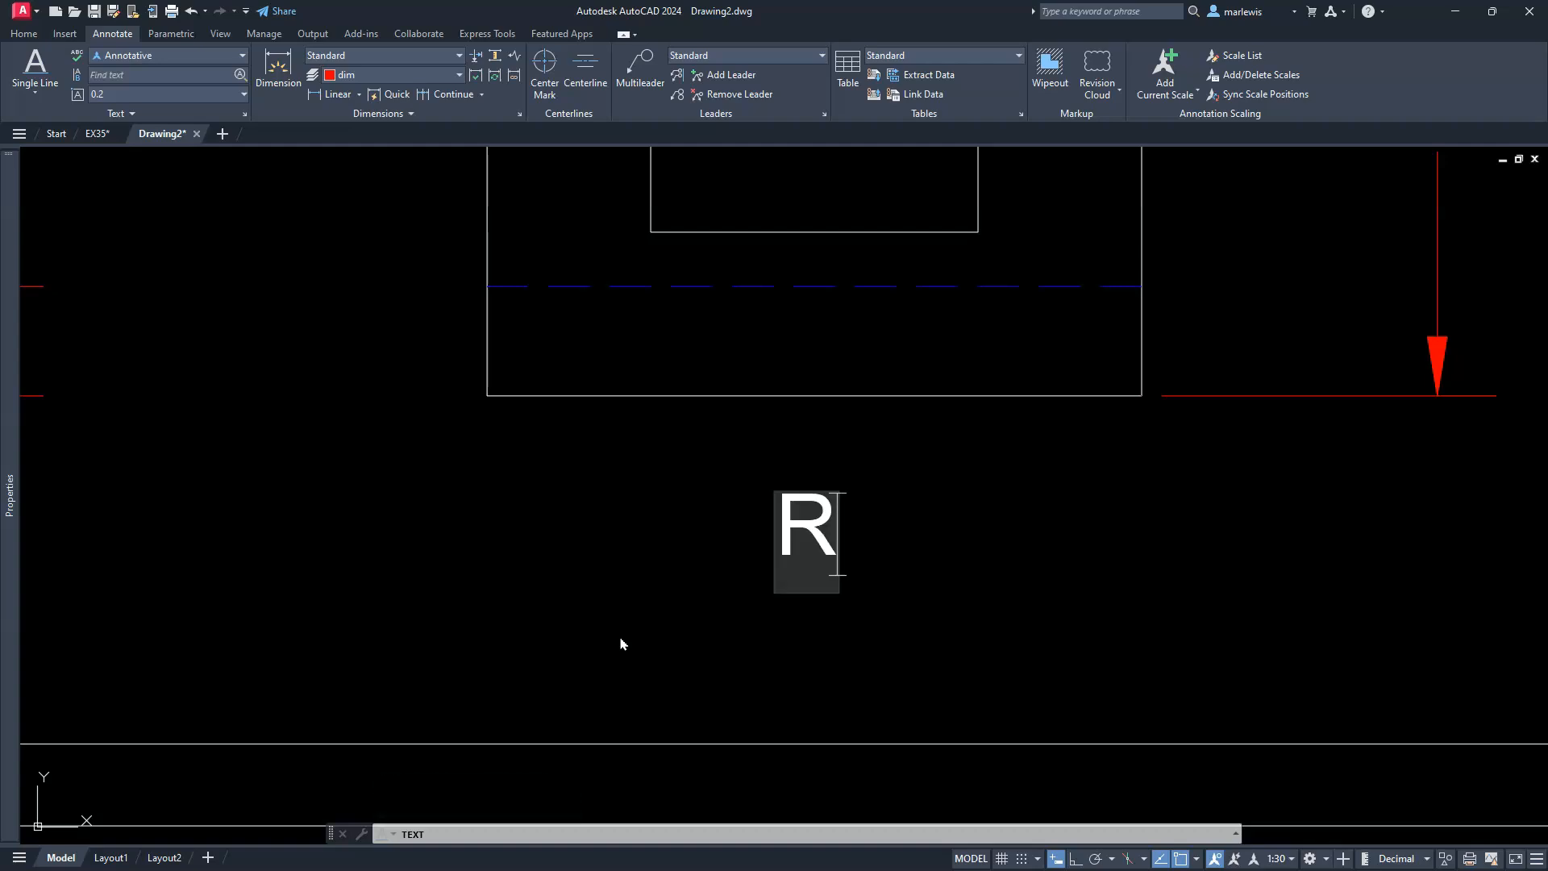
{"action": "type", "text": ". SODE"}
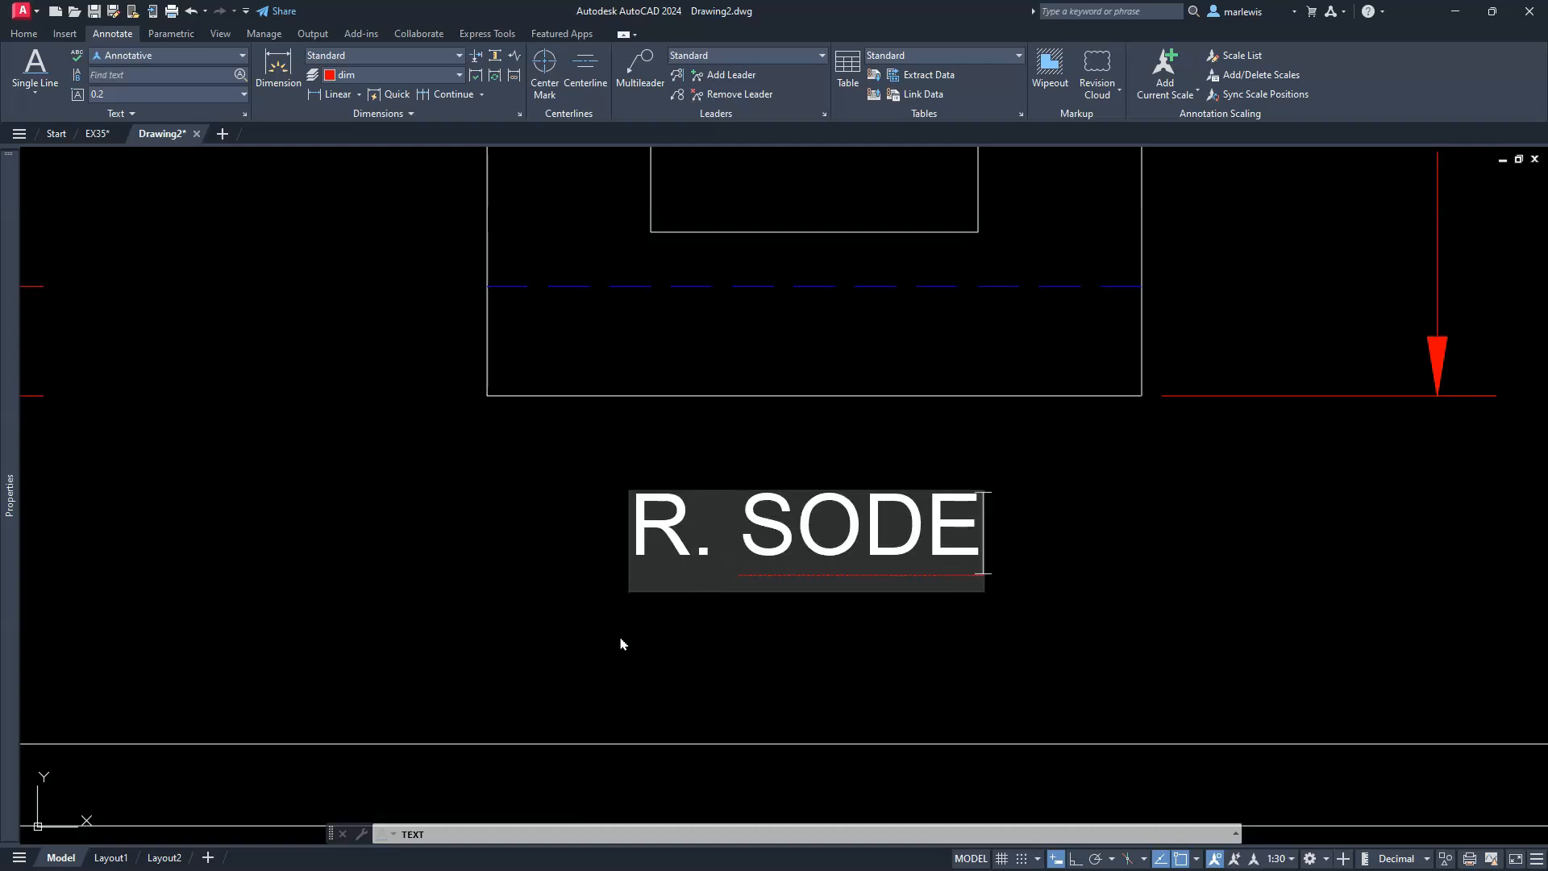
{"action": "key", "text": "BackSpace"}
{"action": "key", "text": "BackSpace"}
{"action": "key", "text": "BackSpace"}
{"action": "type", "text": "IDE "}
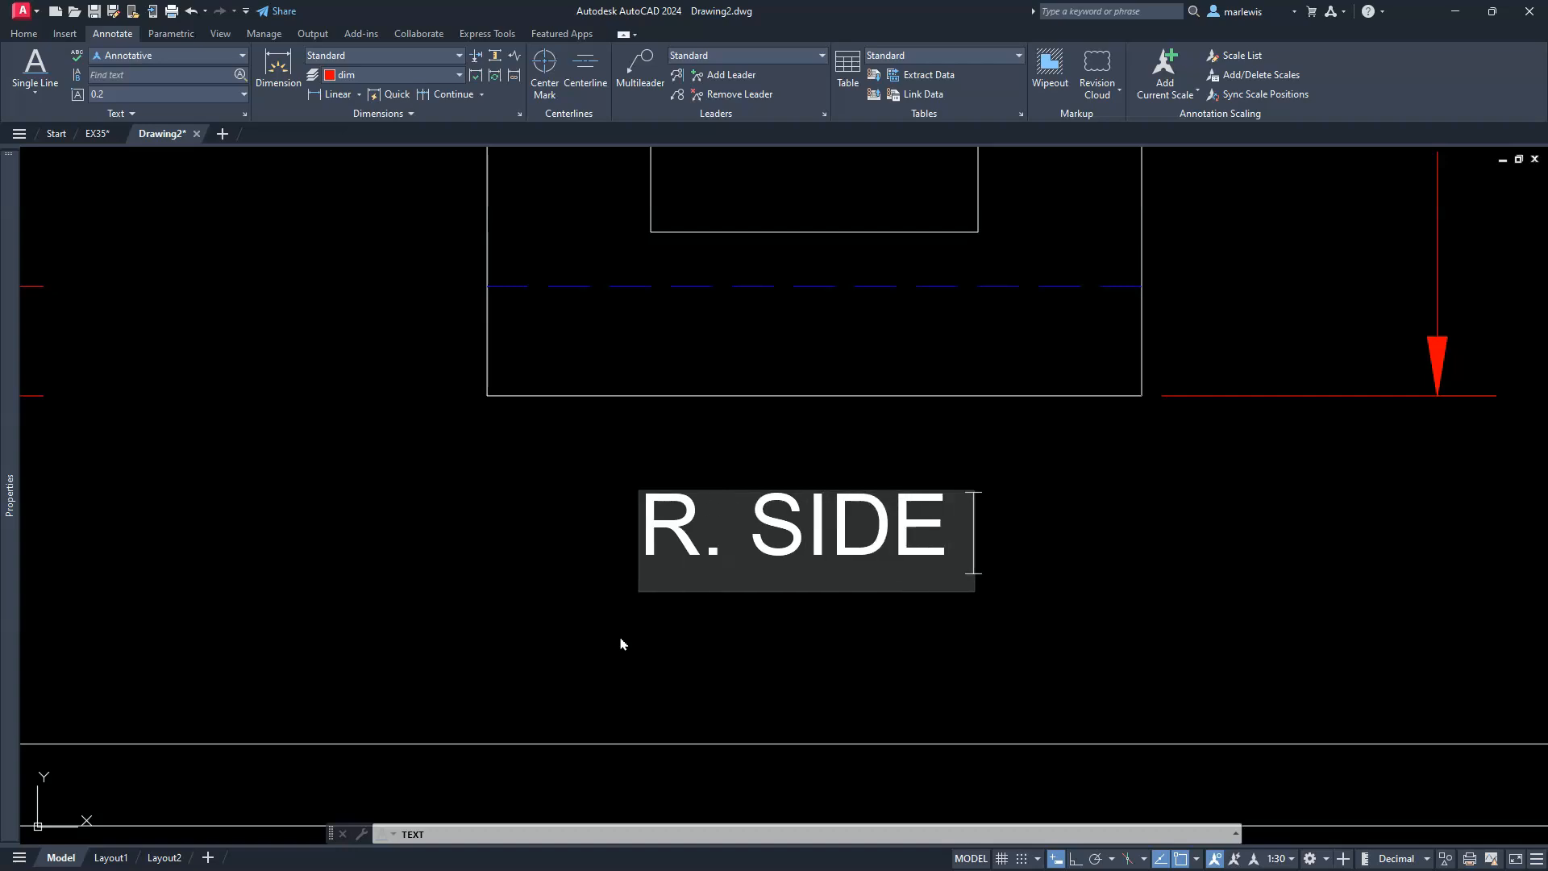
{"action": "type", "text": "VIEW"}
{"action": "left_click", "coordinate": [351, 565]}
{"action": "left_click", "coordinate": [319, 554]}
{"action": "key", "text": "Escape"}
- Set the drawing's annotation scale to 1:1 and regenerate the model
{"action": "scroll", "coordinate": [414, 495], "scroll_direction": "down", "scroll_amount": 4}
{"action": "middle_click_drag", "start_coordinate": [374, 466], "coordinate": [691, 624]}
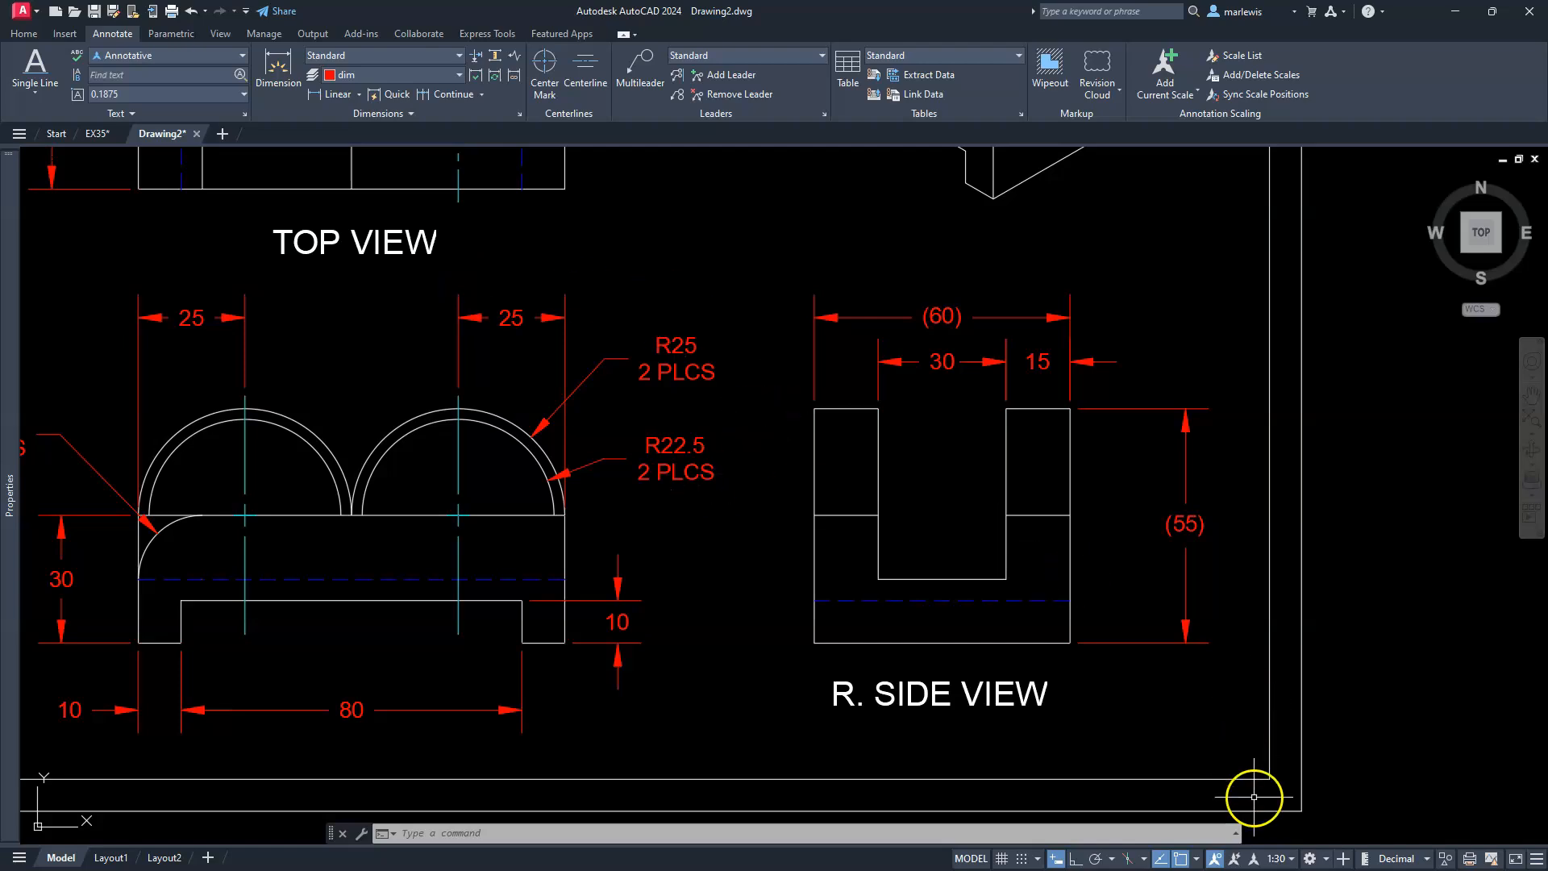
{"action": "left_click", "coordinate": [1276, 858]}
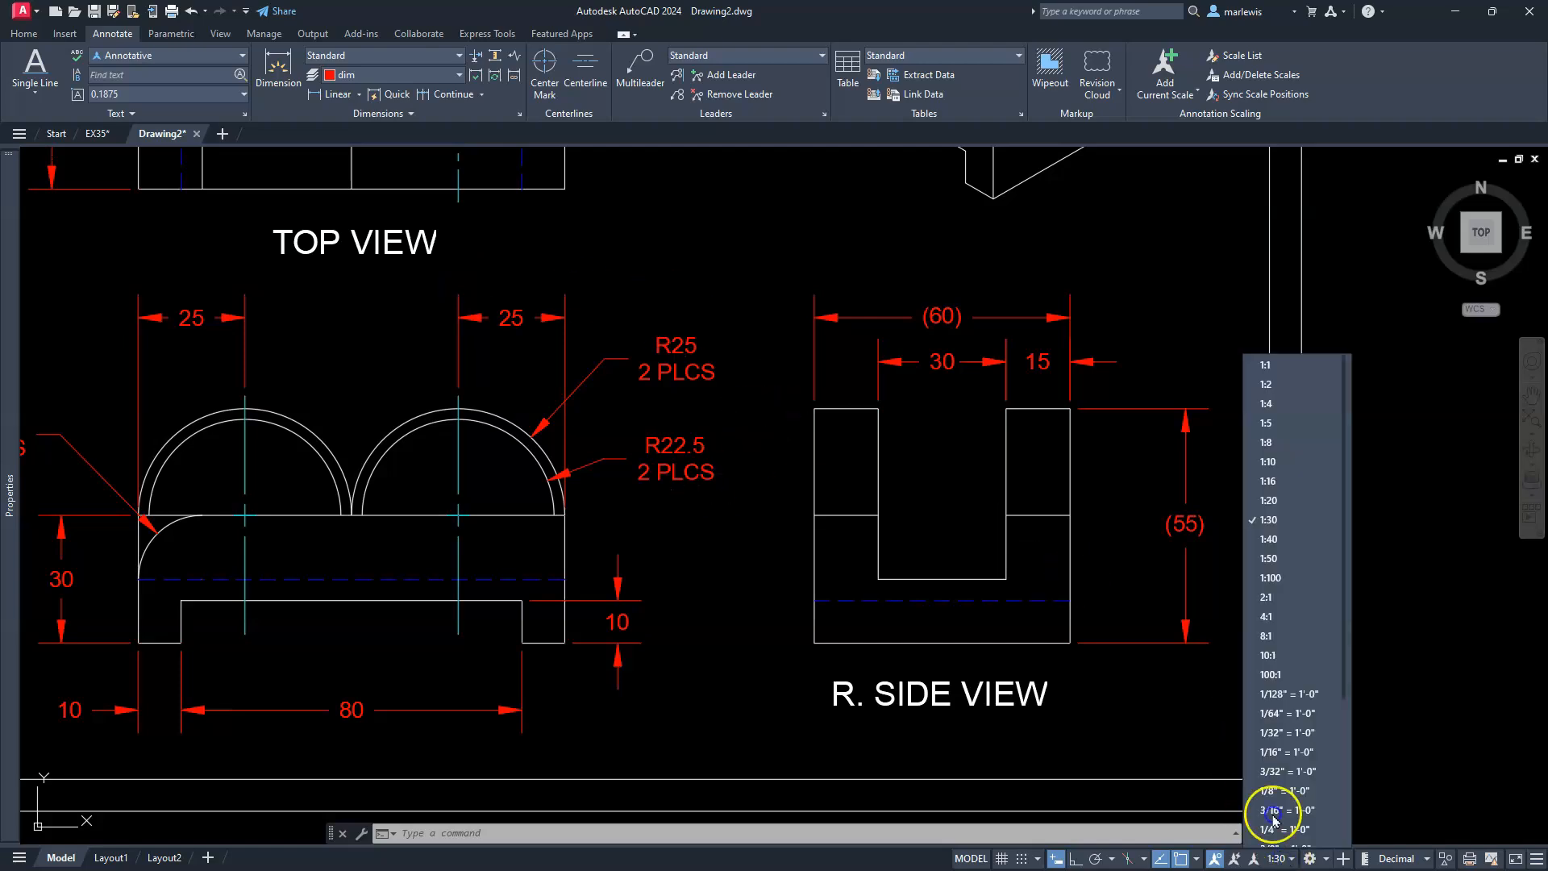
{"action": "left_click", "coordinate": [1265, 364]}
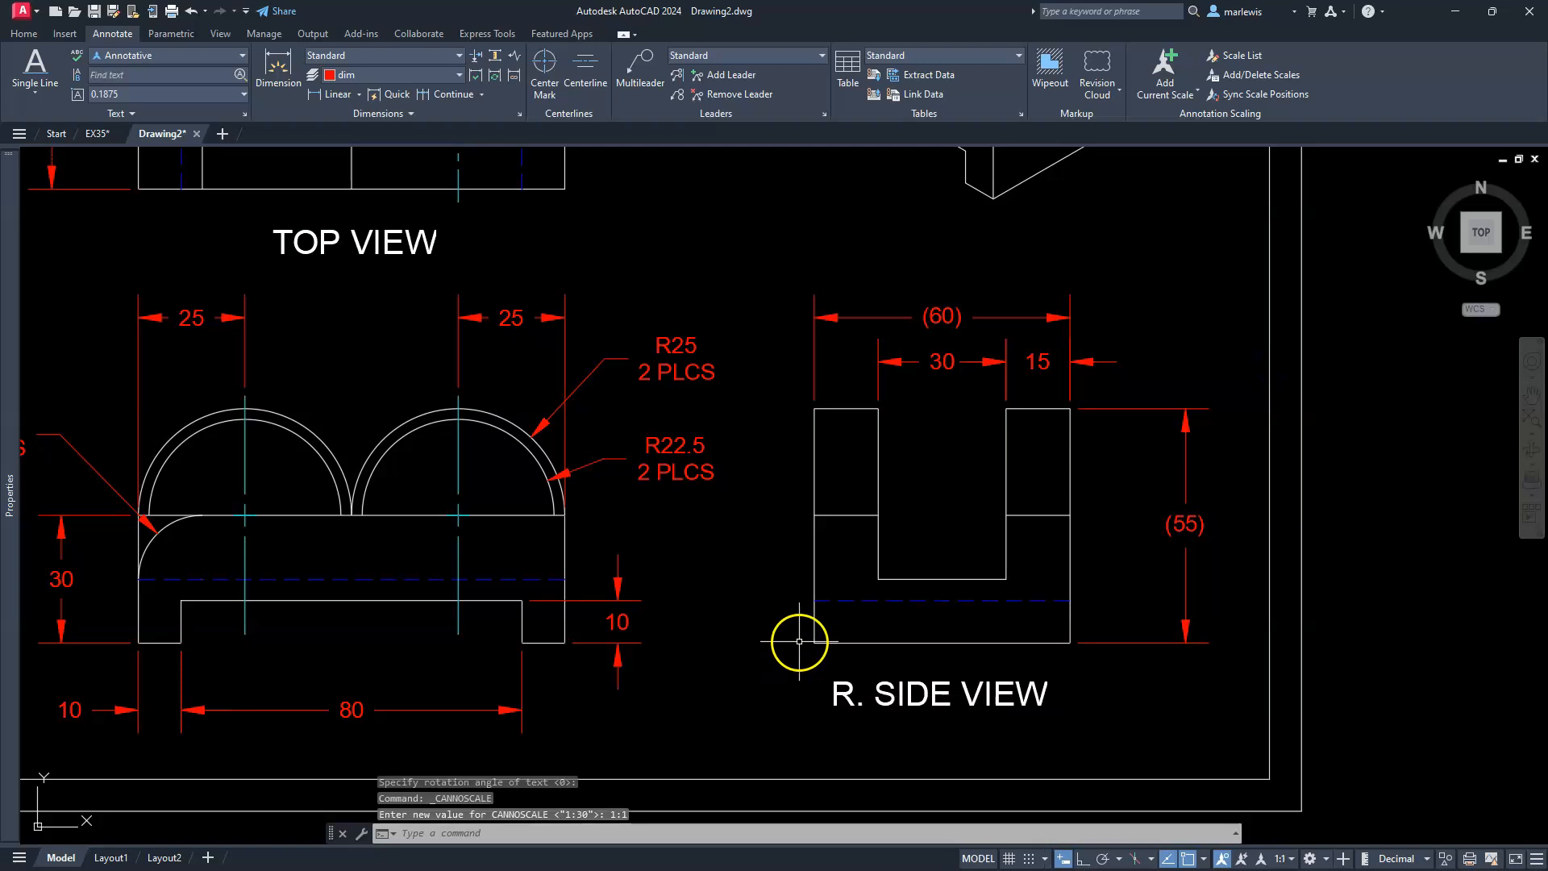
{"action": "key", "text": "Escape"}
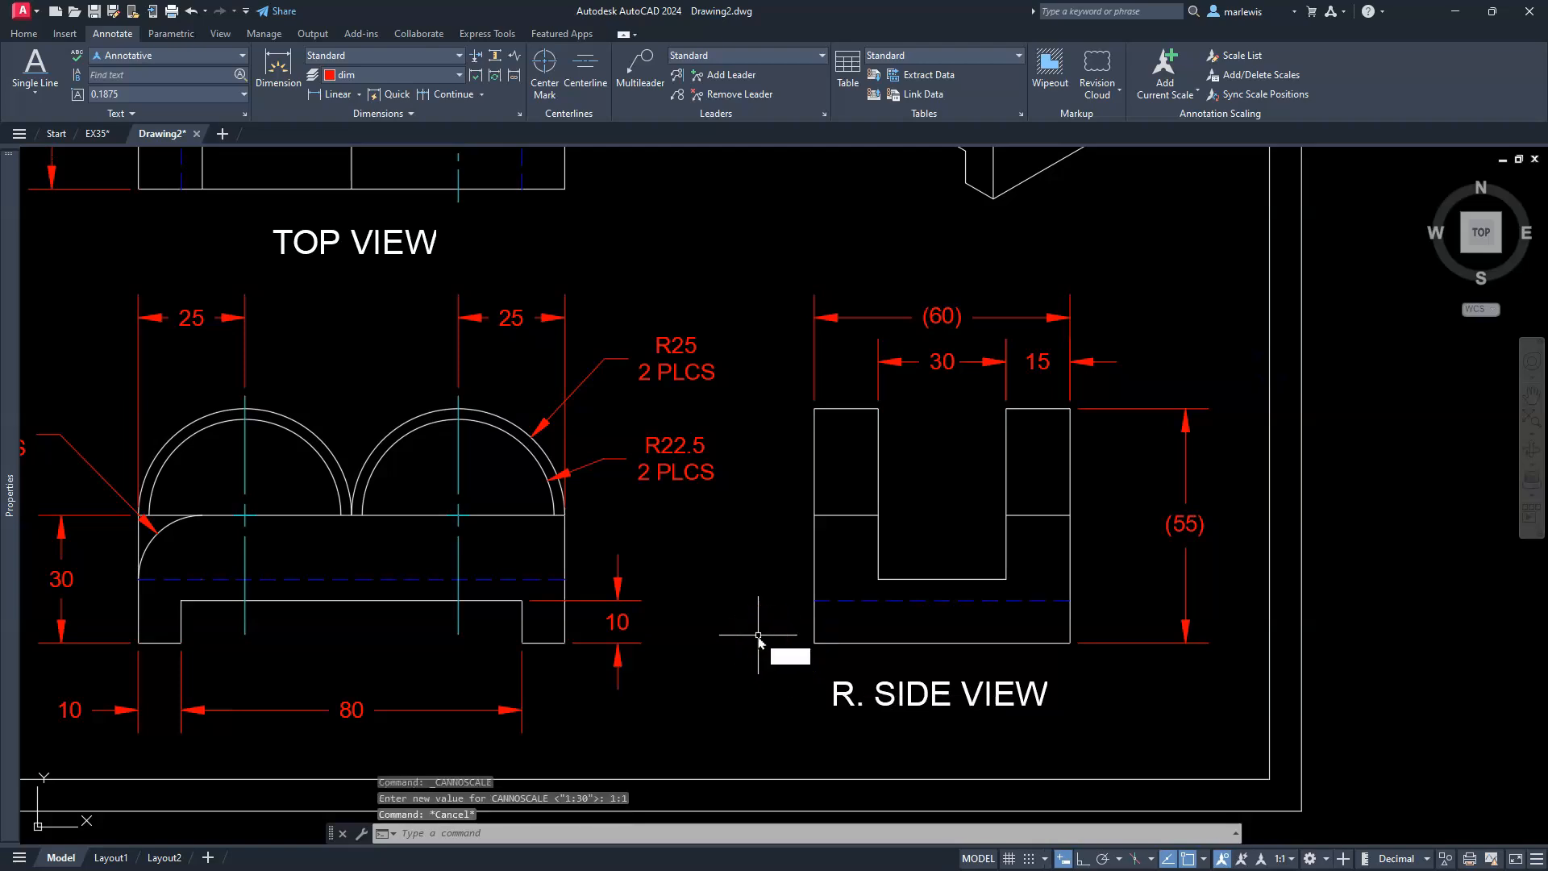
{"action": "type", "text": "RE"}
{"action": "key", "text": "Return"}
- Zoom to the drawing extents to check the complete bordered layout with its views, dimensions and labels
{"action": "middle_click_drag", "start_coordinate": [725, 605], "coordinate": [891, 633]}
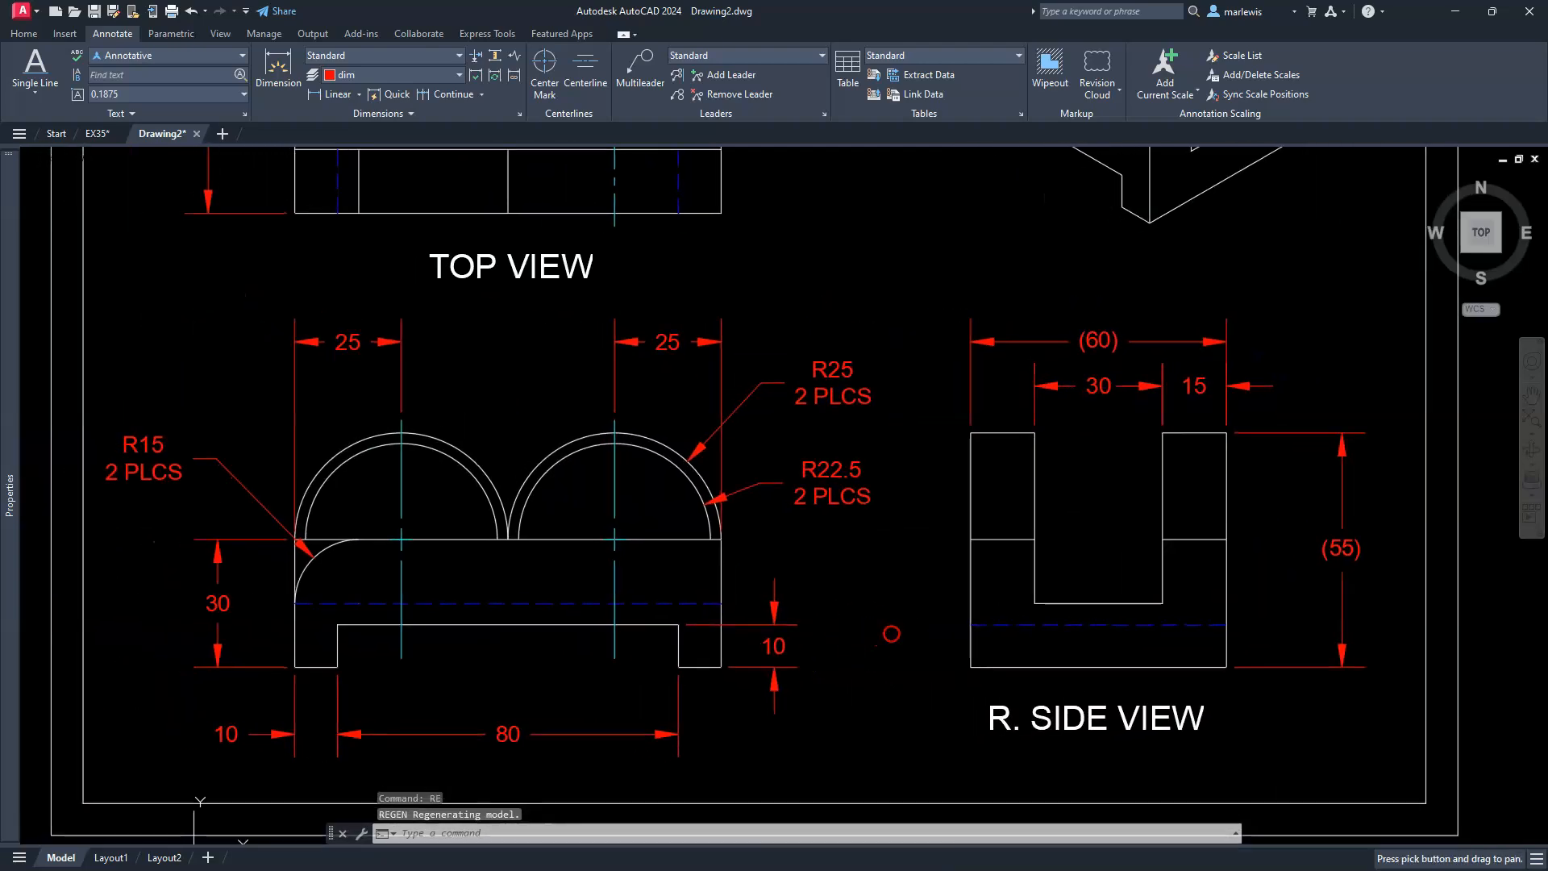
{"action": "scroll", "coordinate": [830, 564], "scroll_direction": "down", "scroll_amount": 3}
{"action": "scroll", "coordinate": [716, 425], "scroll_direction": "down", "scroll_amount": 1}
{"action": "middle_click_drag", "start_coordinate": [716, 425], "coordinate": [713, 449]}
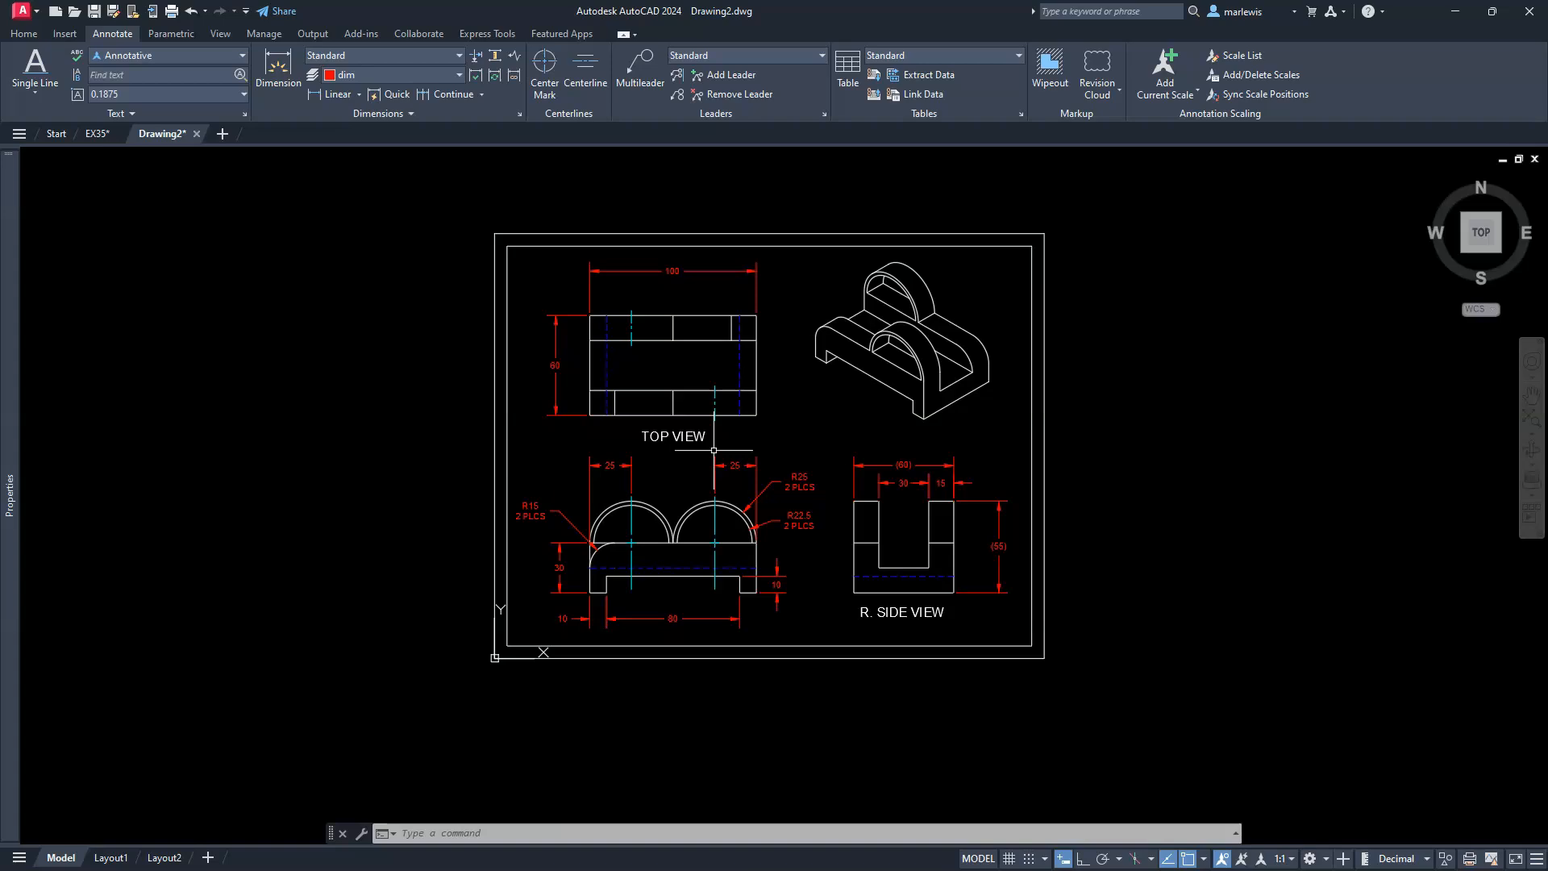
{"action": "middle_click", "coordinate": [737, 525]}
{"action": "middle_click", "coordinate": [736, 525]}
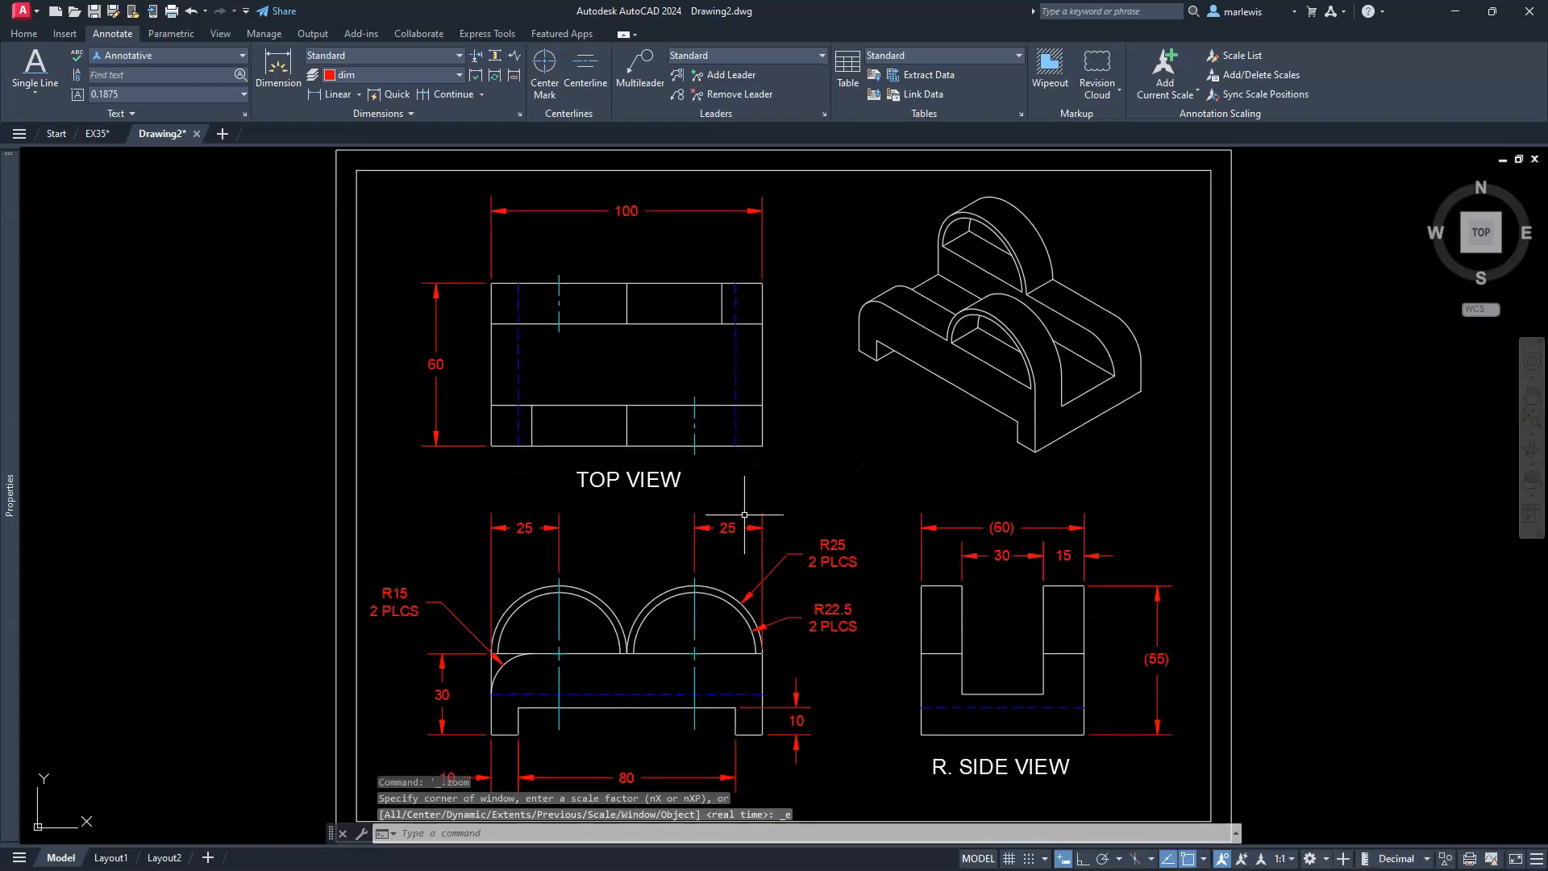